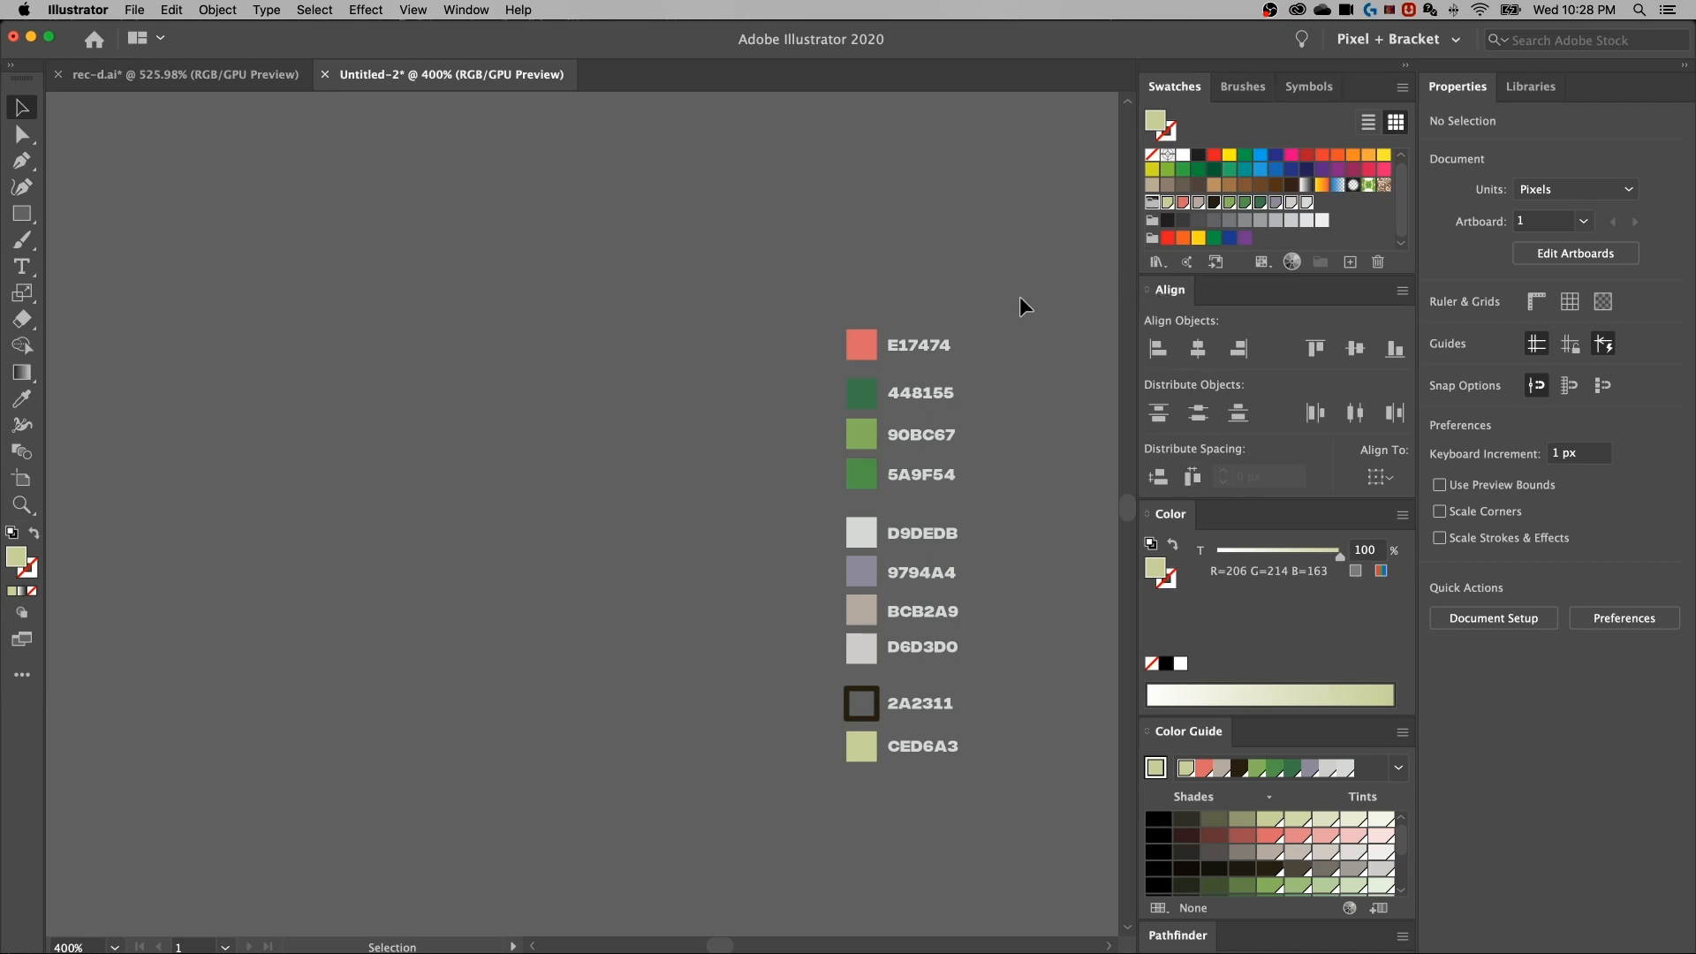
Shift the whole colour palette slightly right and down on the canvas, leaving nothing selected
key(super+a)
drag(861, 521, 909, 554)
click(769, 513)
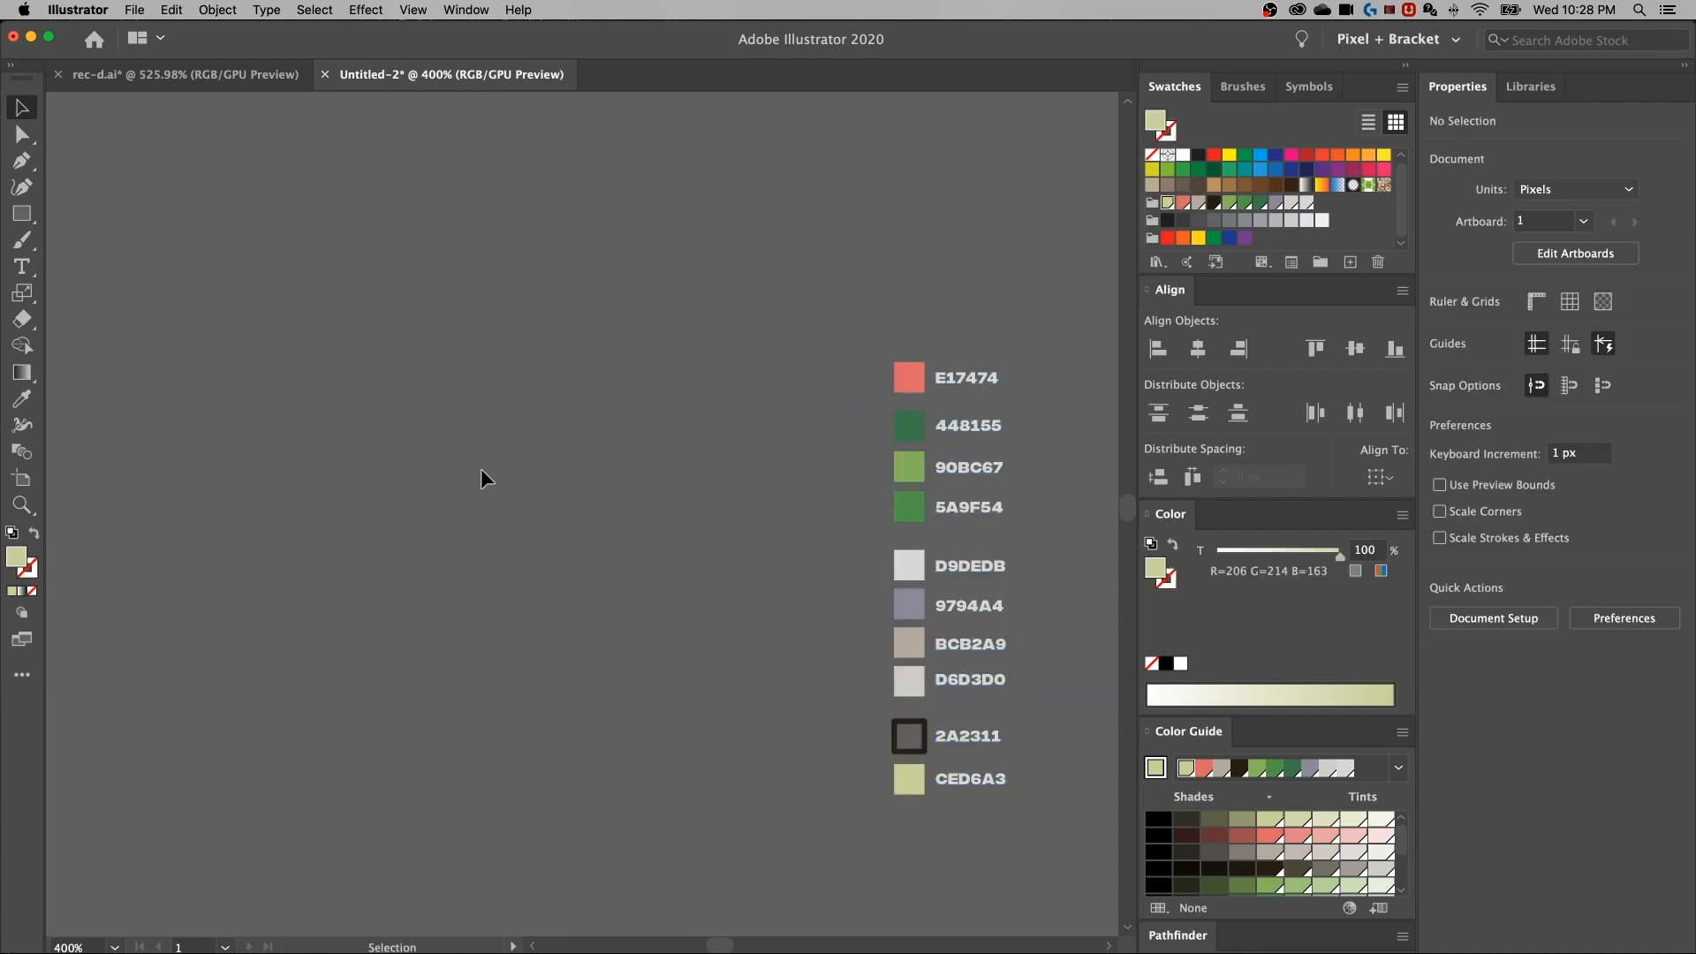
Draw a circle about 196 px wide beside the palette and fill it with the palette colour BCB2A9
key(l)
drag(245, 578, 589, 233)
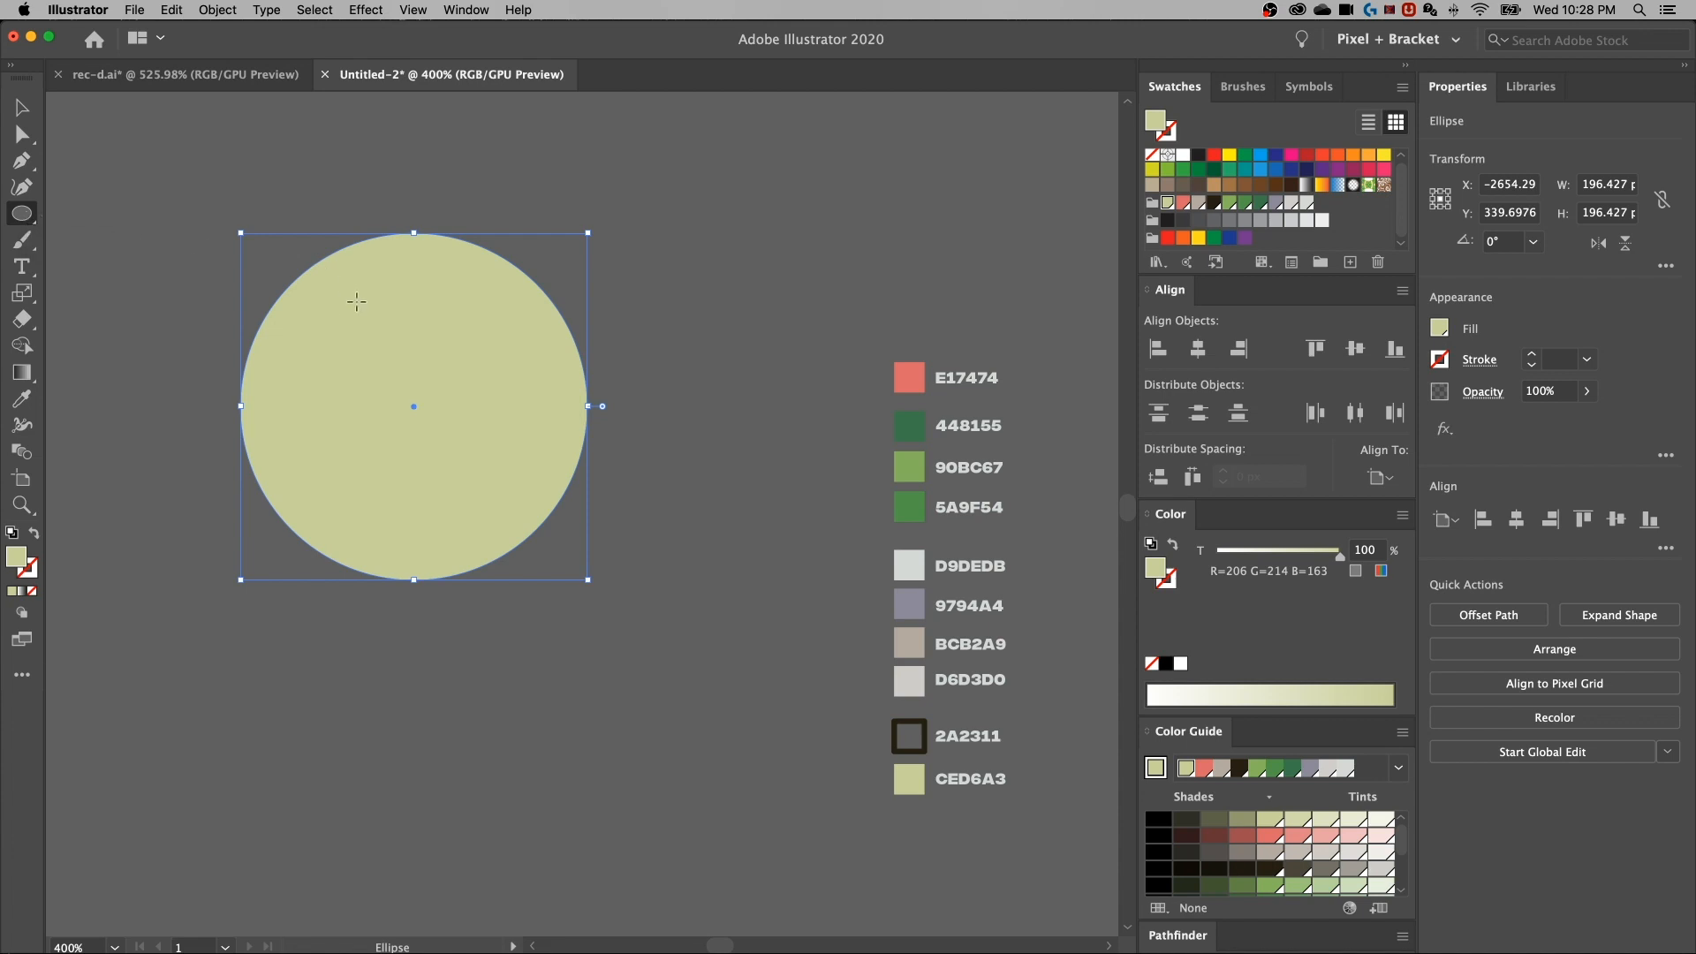
key(i)
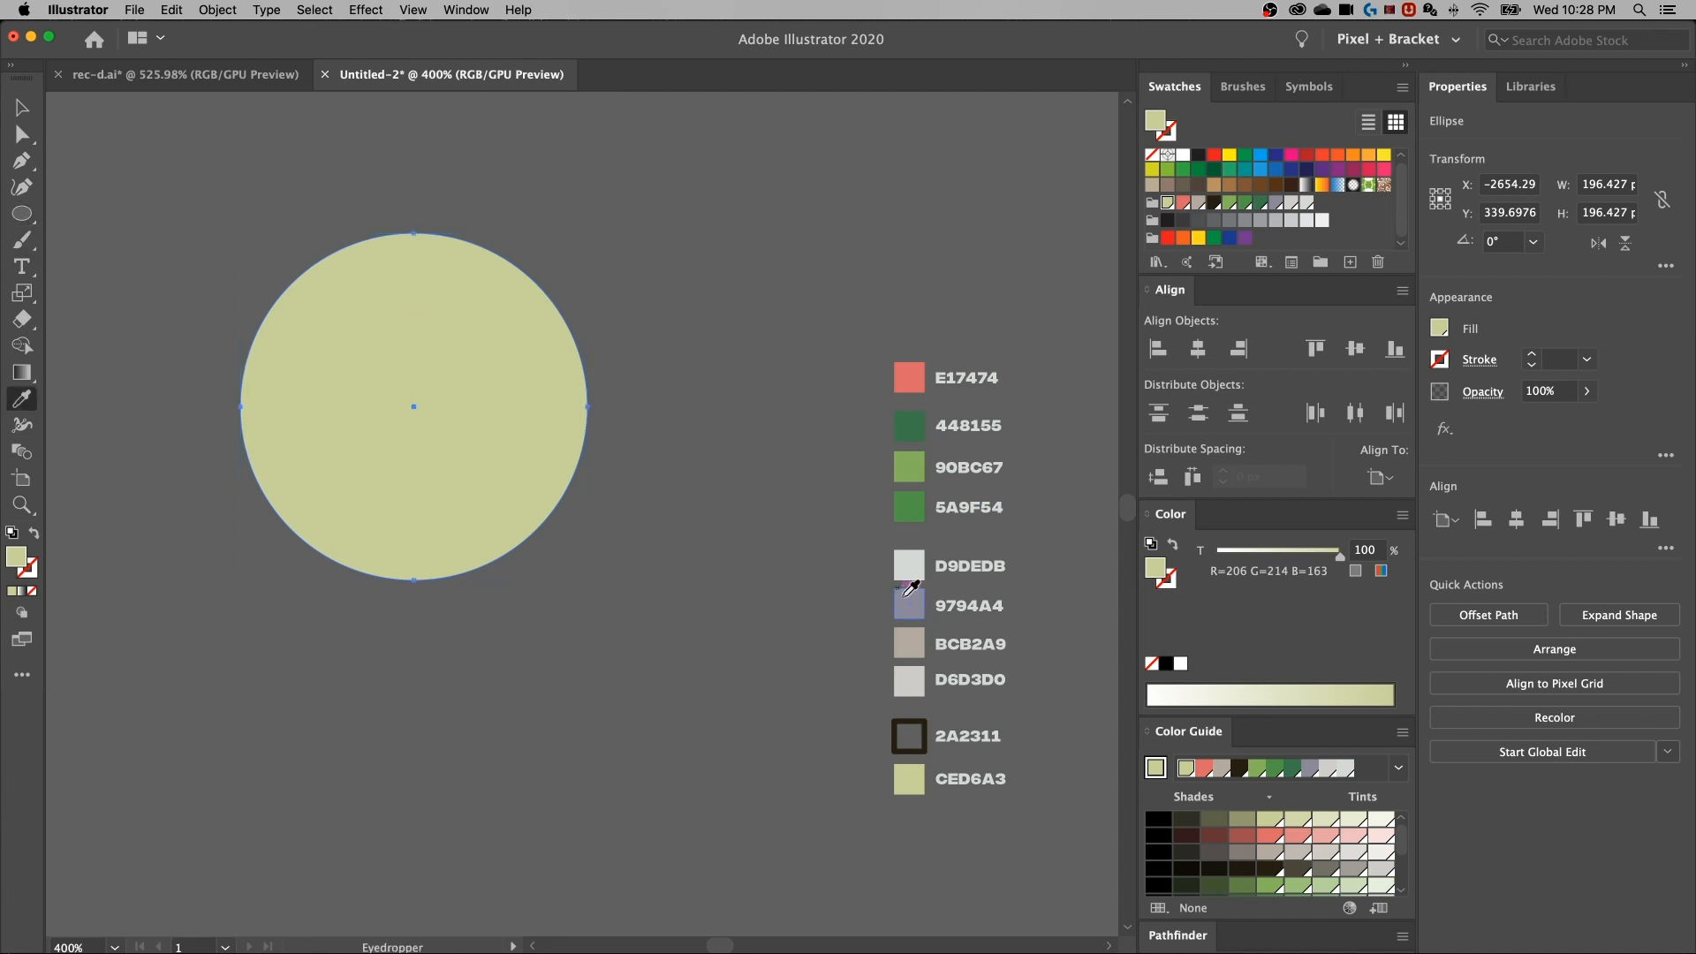
click(916, 644)
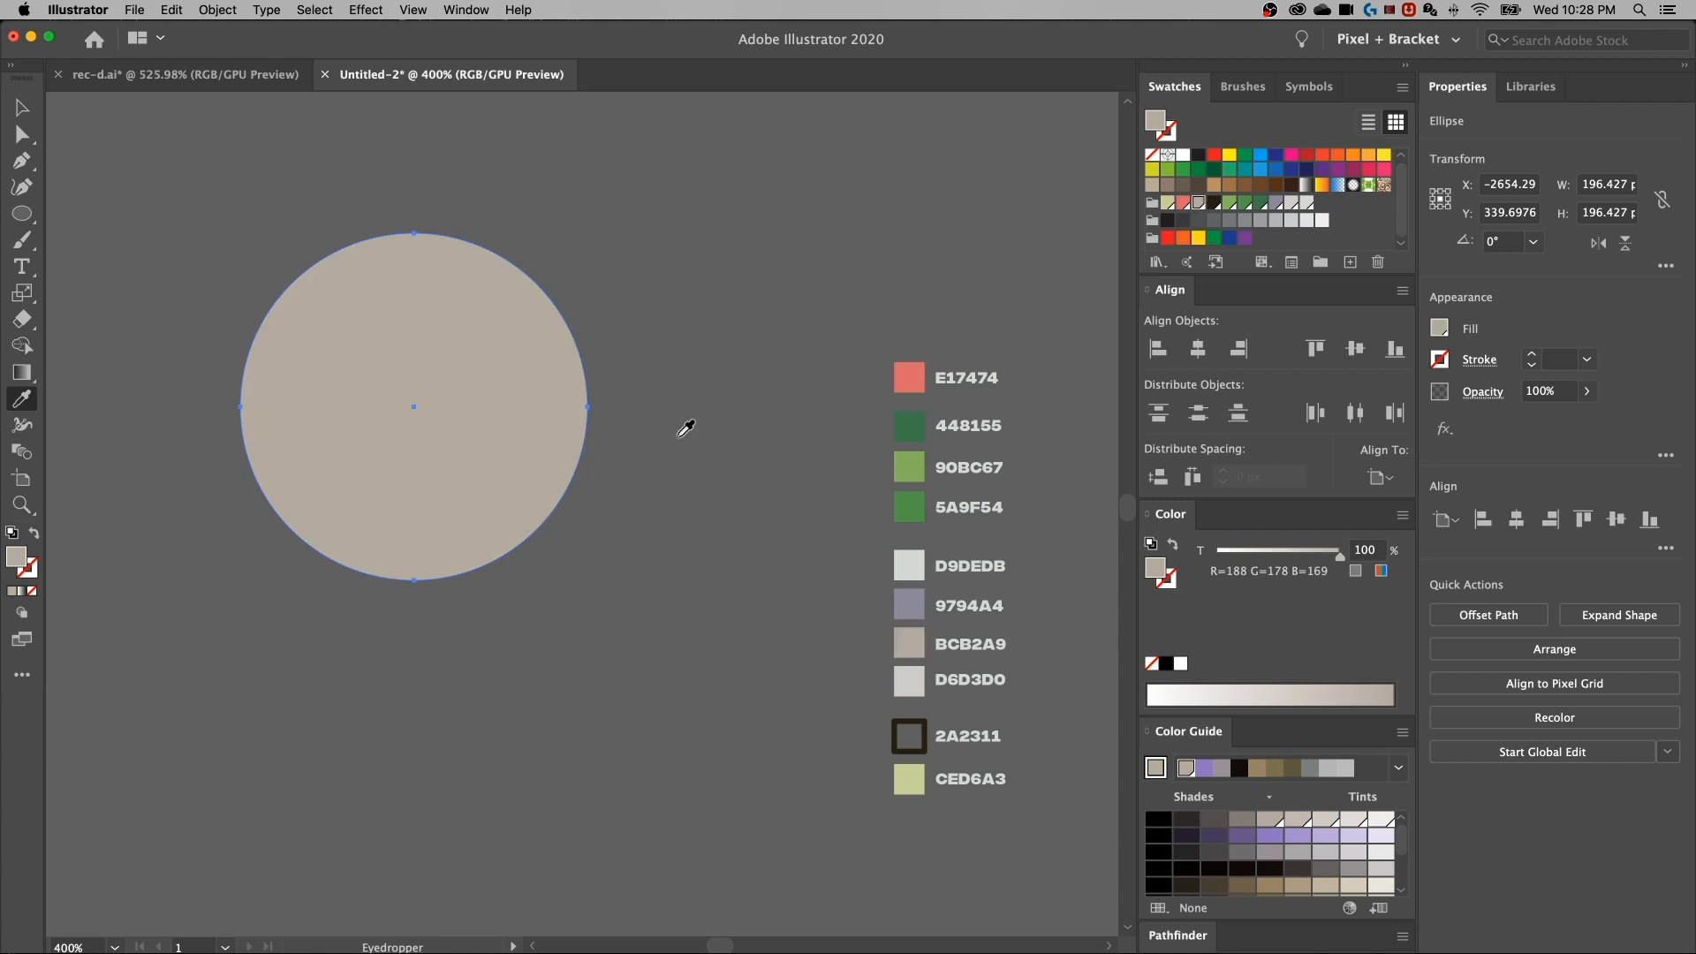
Move the circle closer to the palette and delete its topmost anchor point to leave a lower half circle
key(v)
drag(469, 316, 568, 375)
key(a)
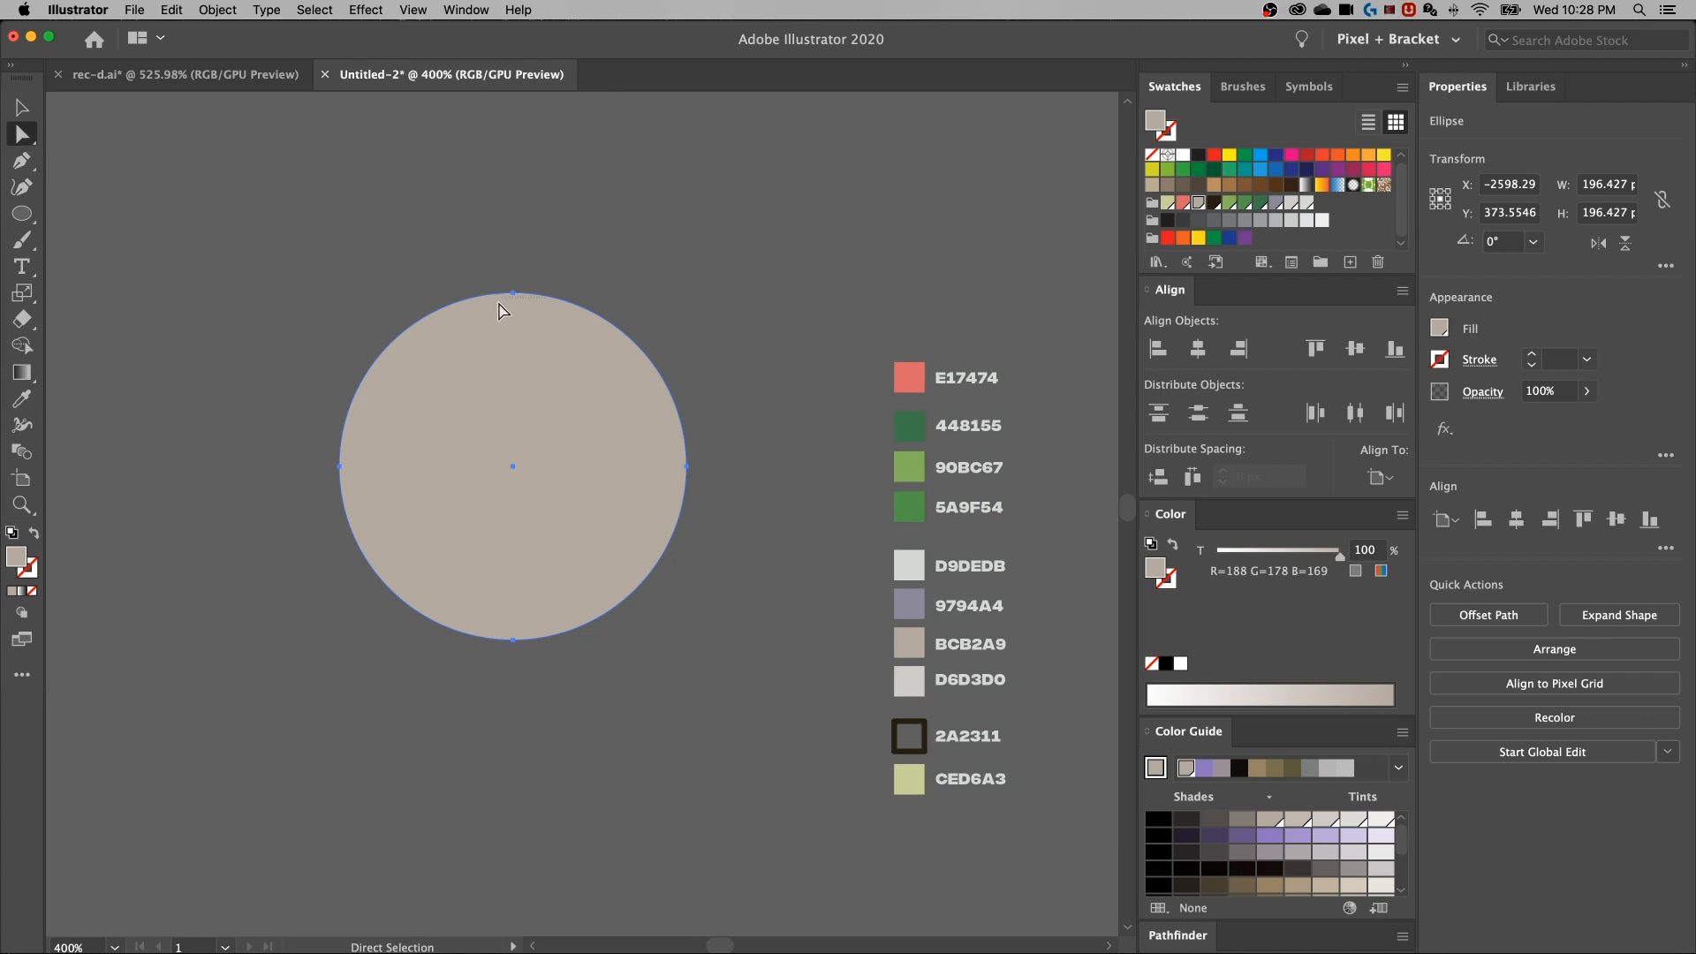
drag(482, 324, 512, 307)
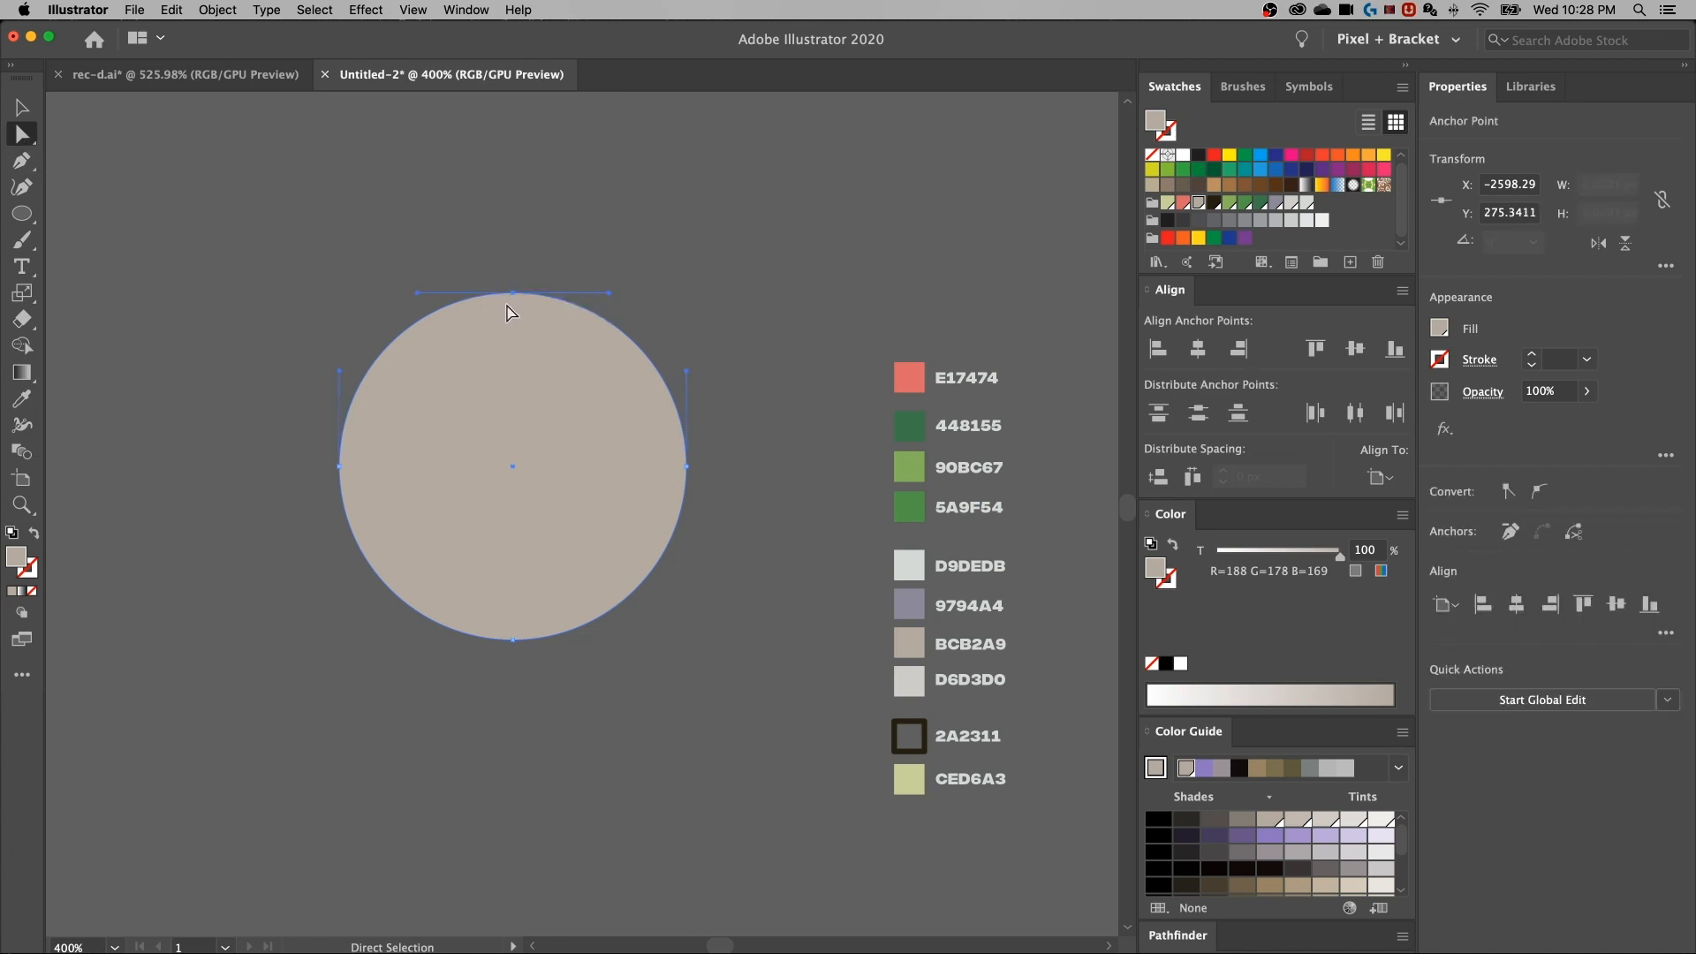
key(Delete)
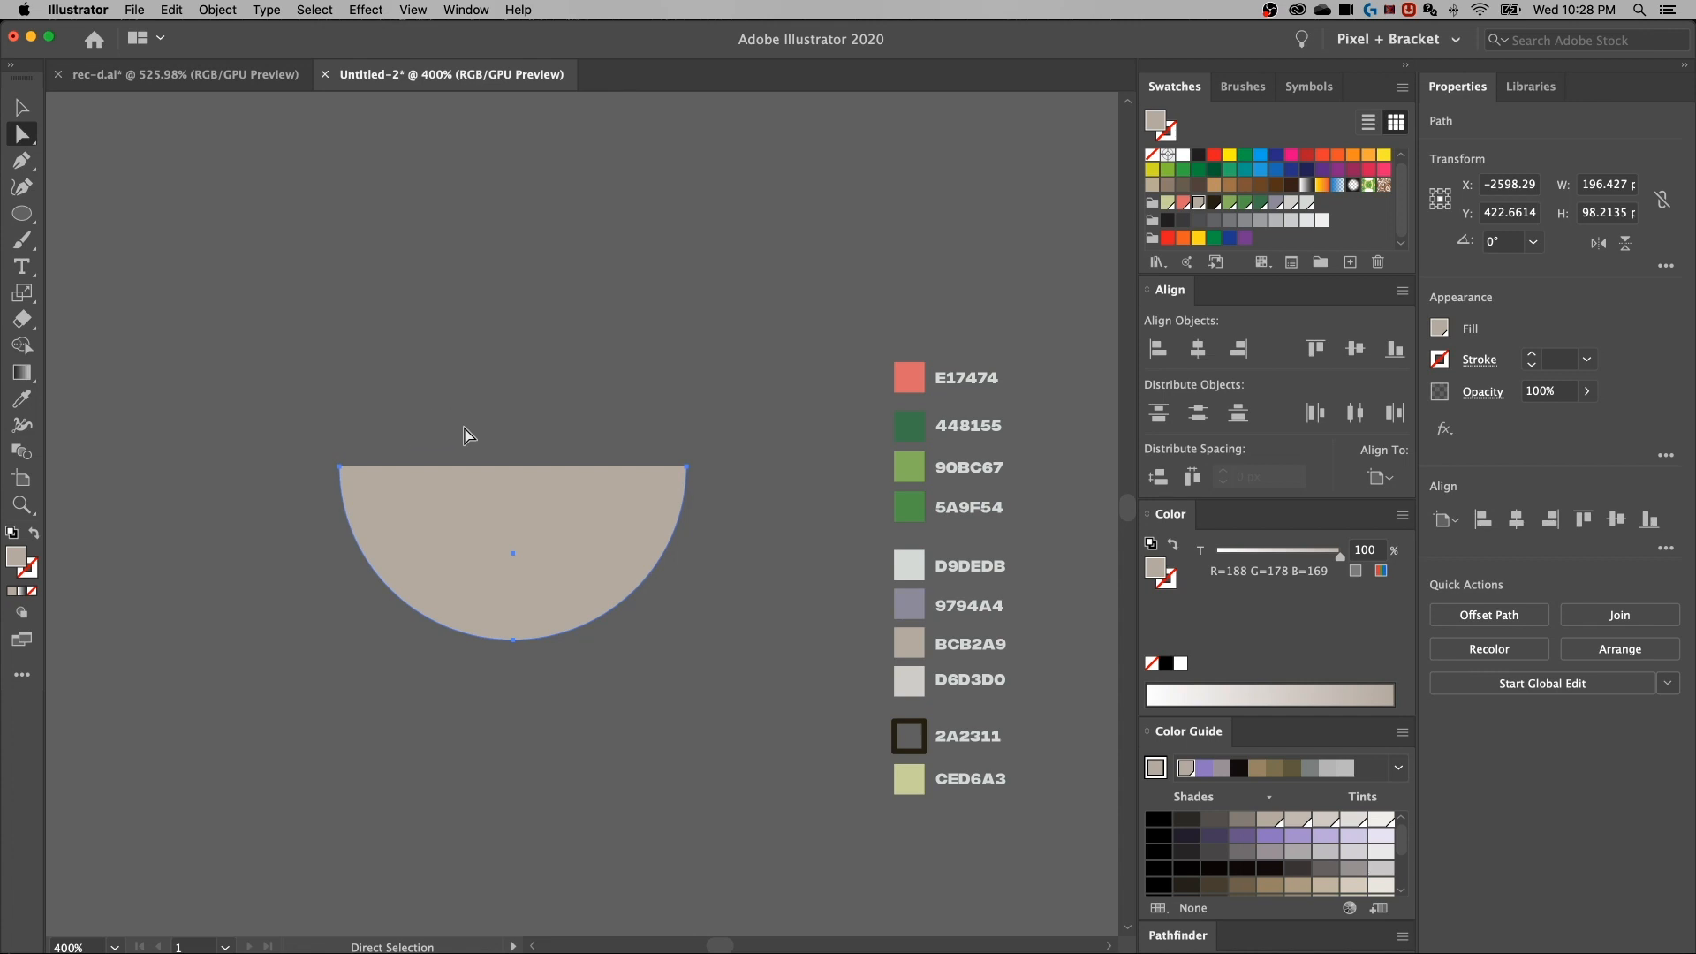
Close the half circle's open top edge with a straight Pen tool segment between its two end points
key(p)
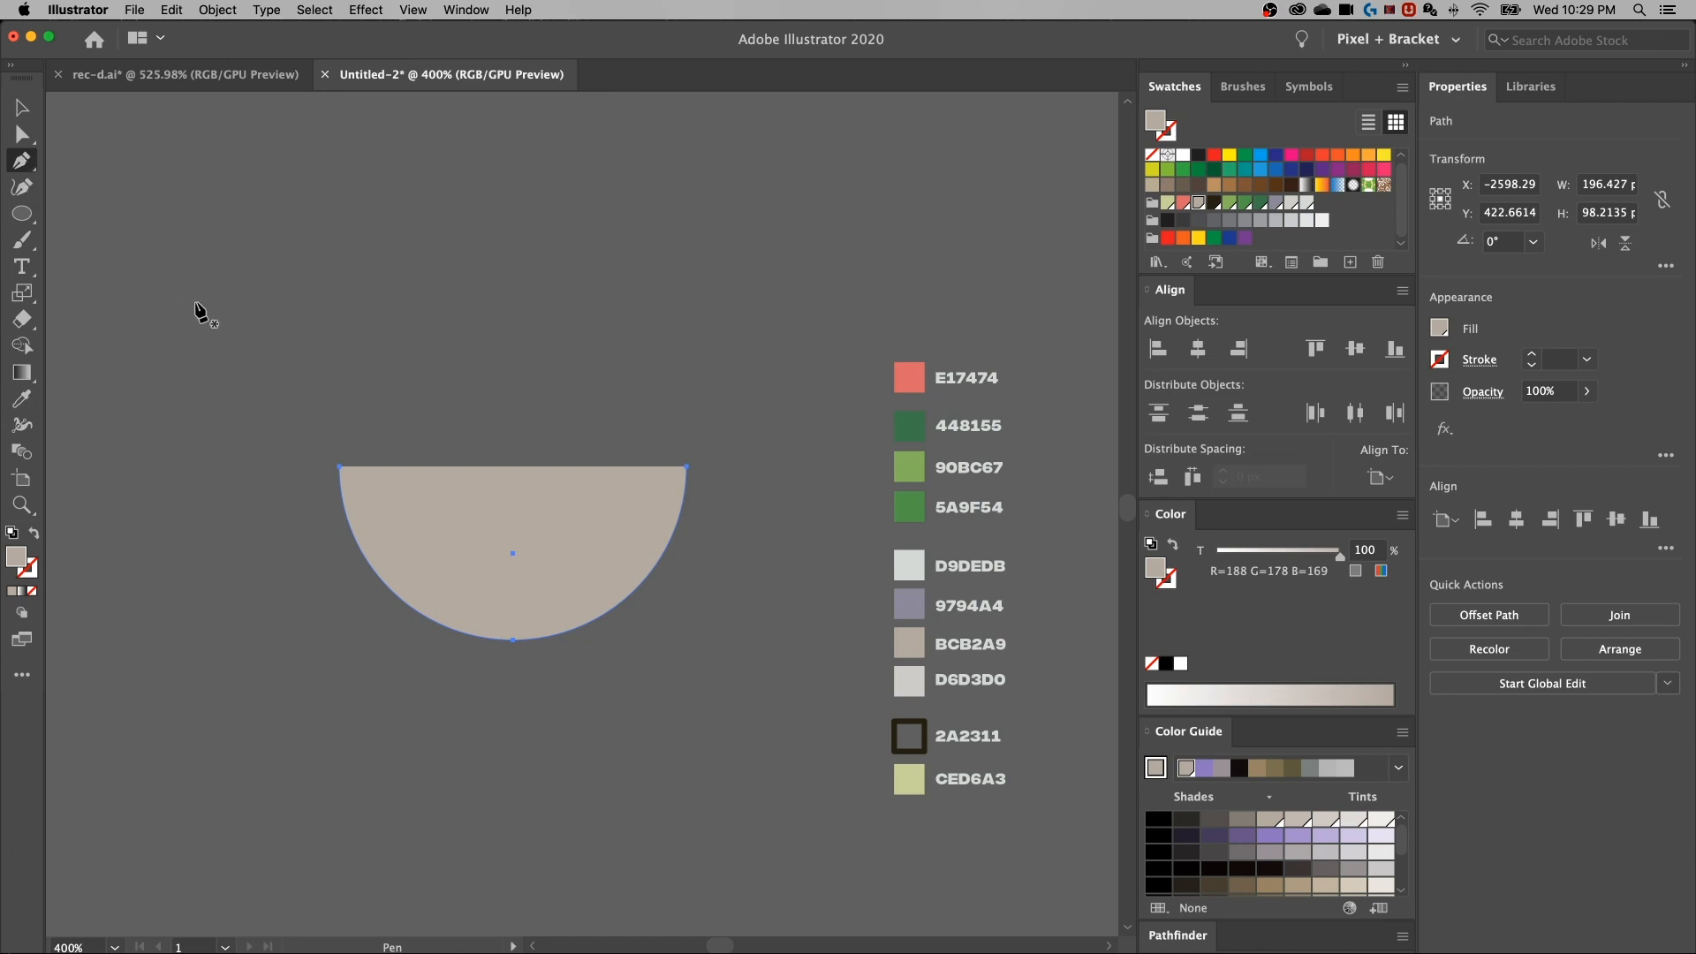
click(341, 466)
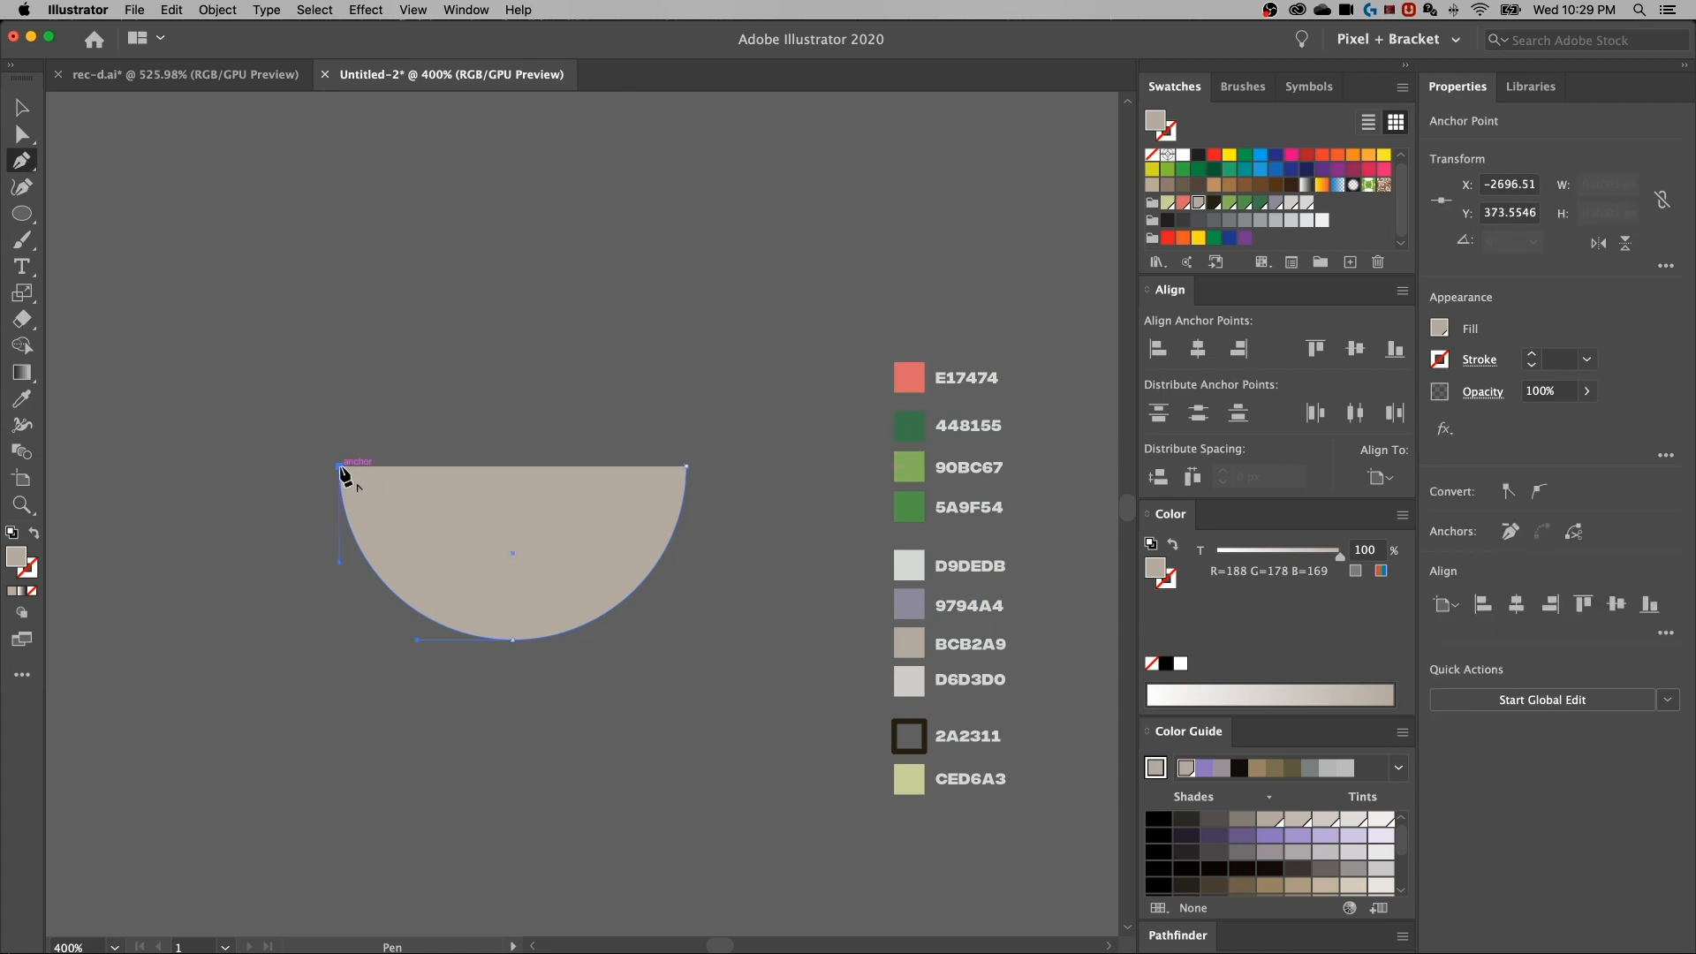
click(687, 466)
key(v)
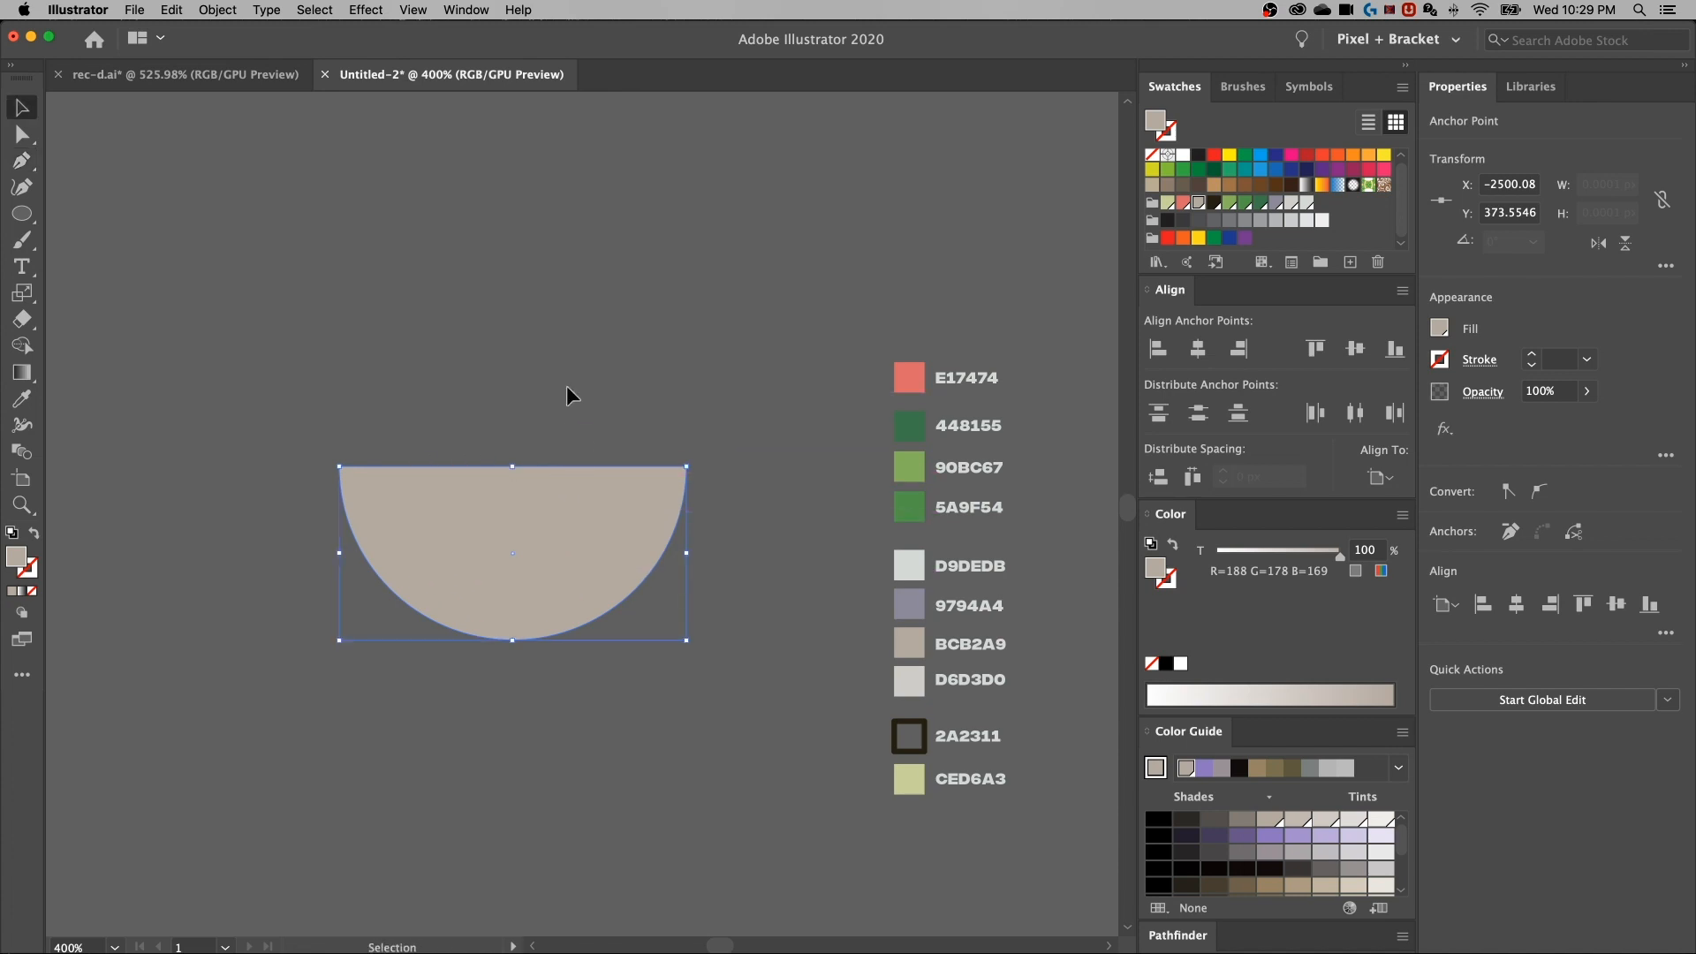
click(568, 390)
Sample the palette colours D9DEDB, 9794A4 and BCB2A9 onto the half circle with the Eyedropper
click(560, 514)
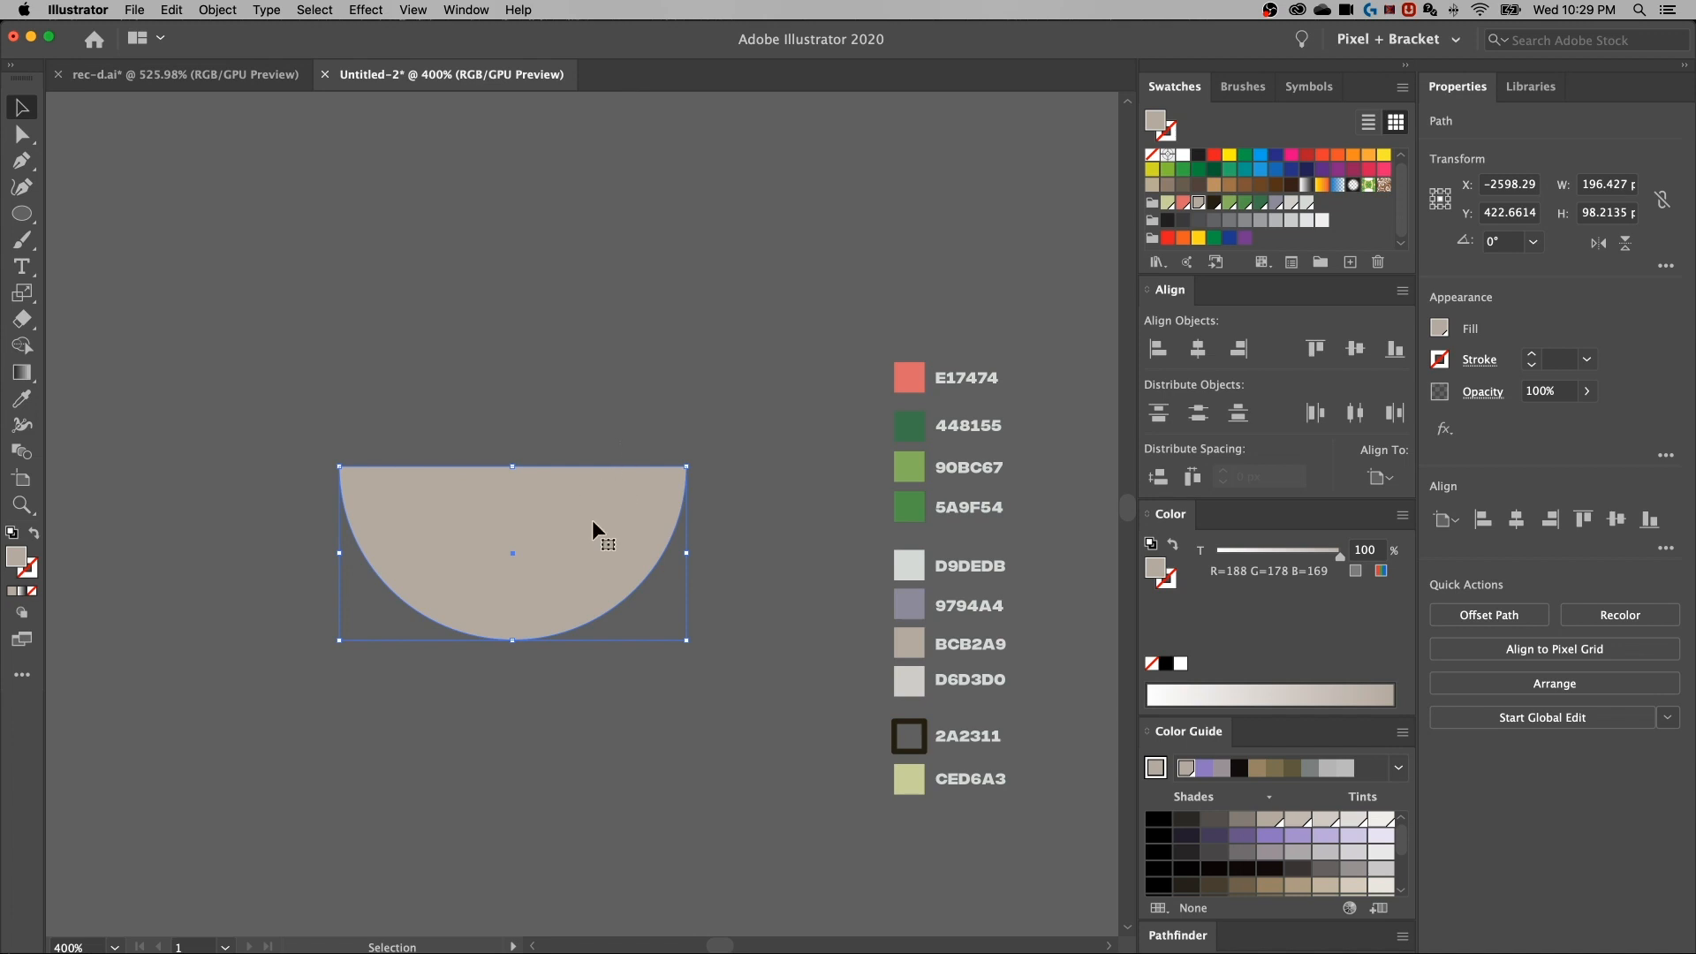
key(i)
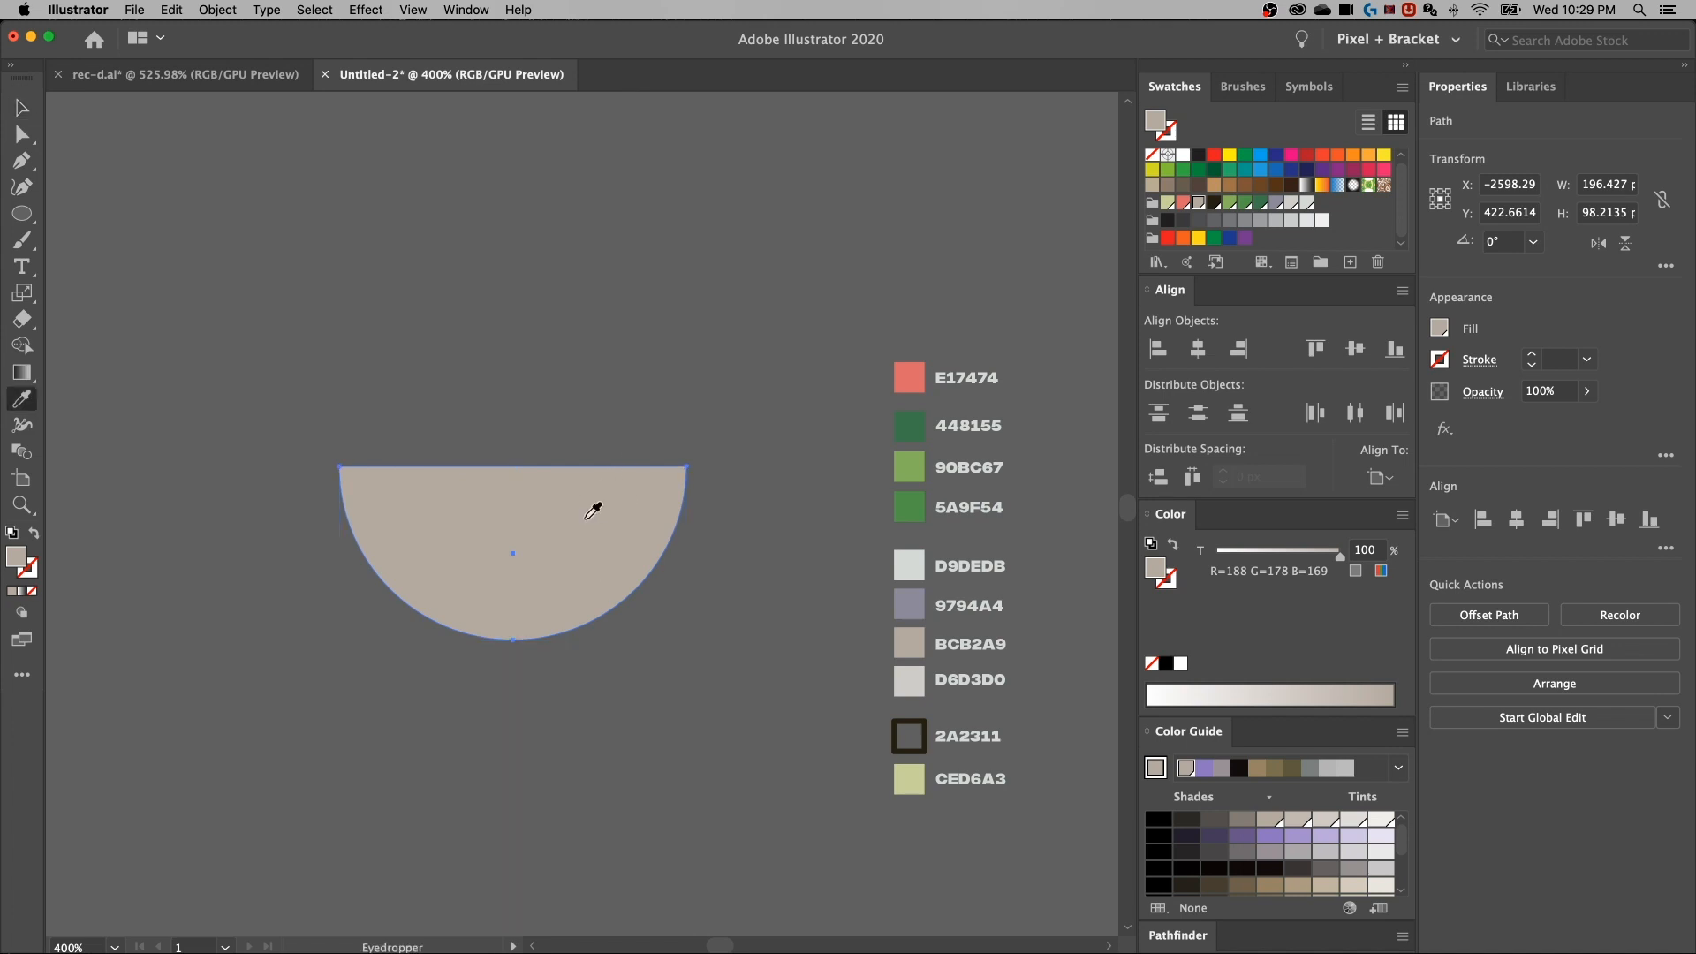
click(906, 570)
click(906, 609)
click(904, 642)
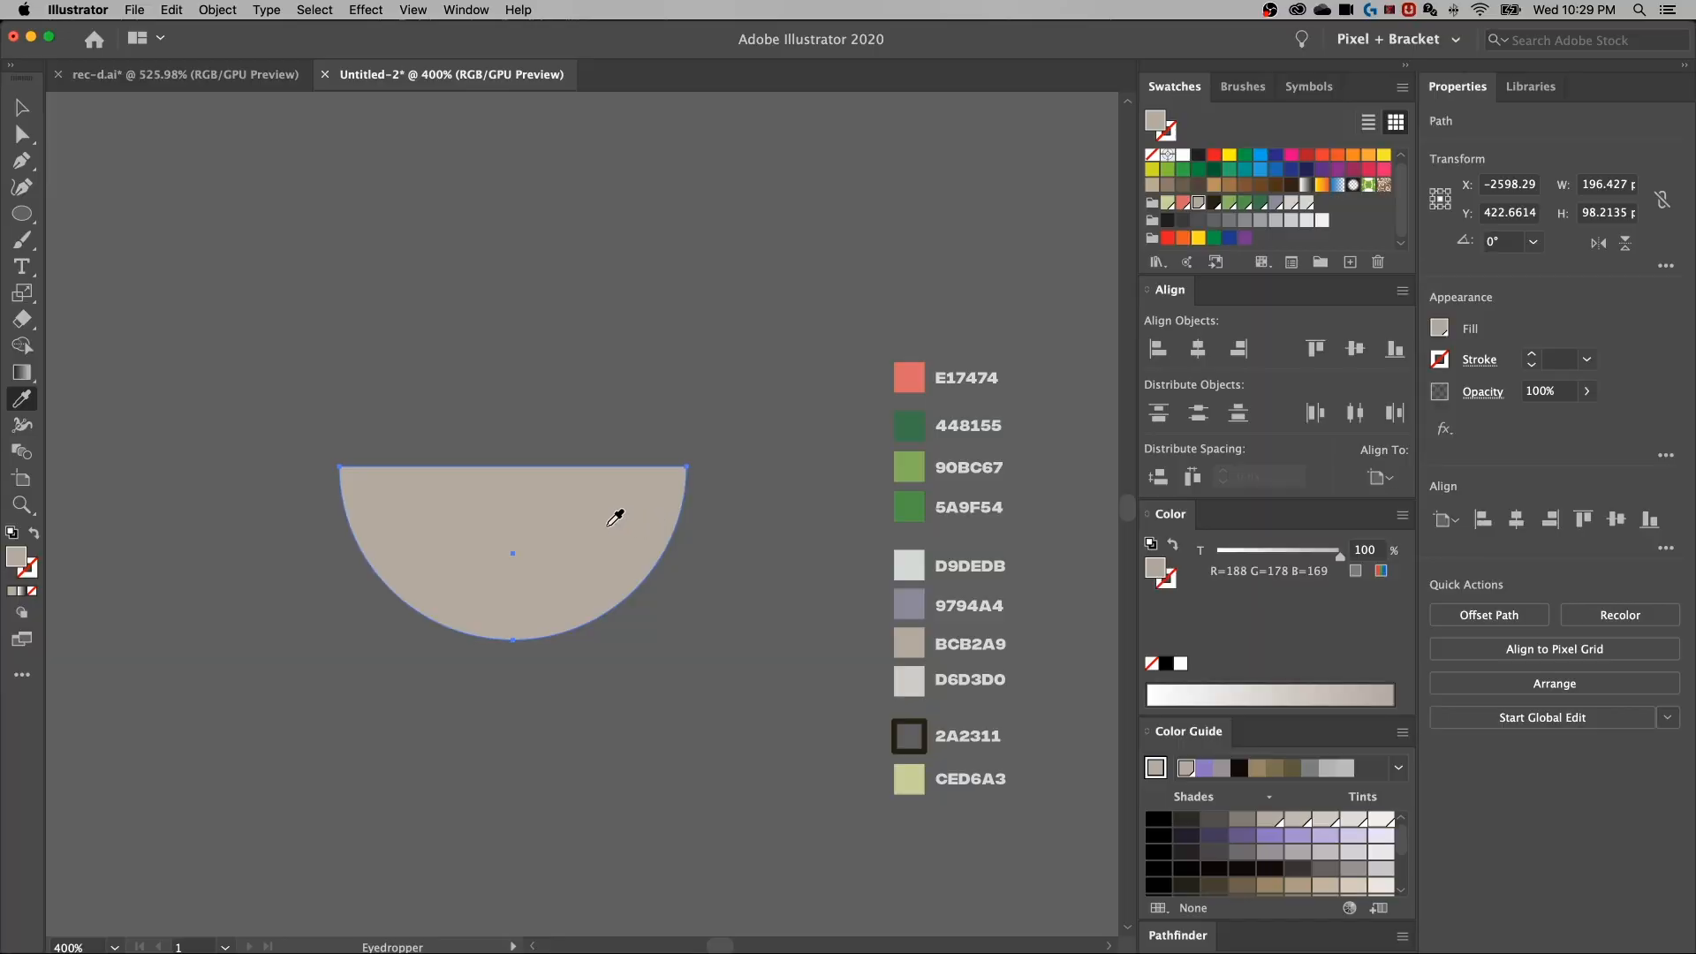
key(v)
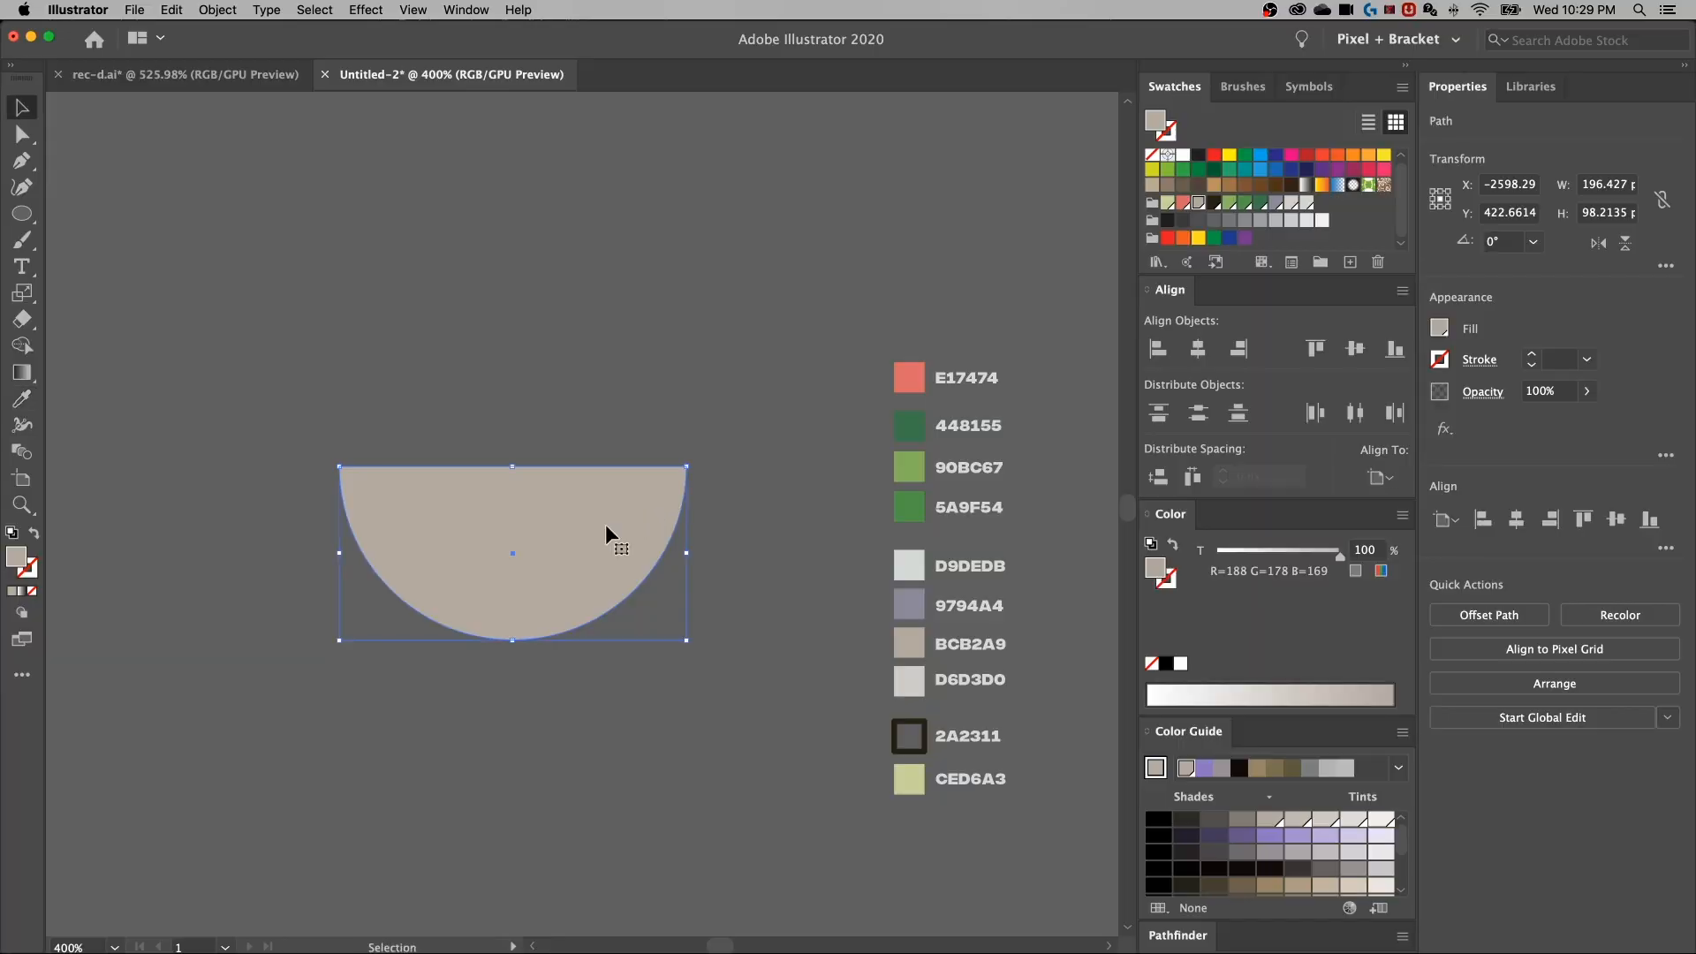
click(638, 683)
Draw a rectangle about 226 by 74 px overlapping the bottom of the half circle
key(m)
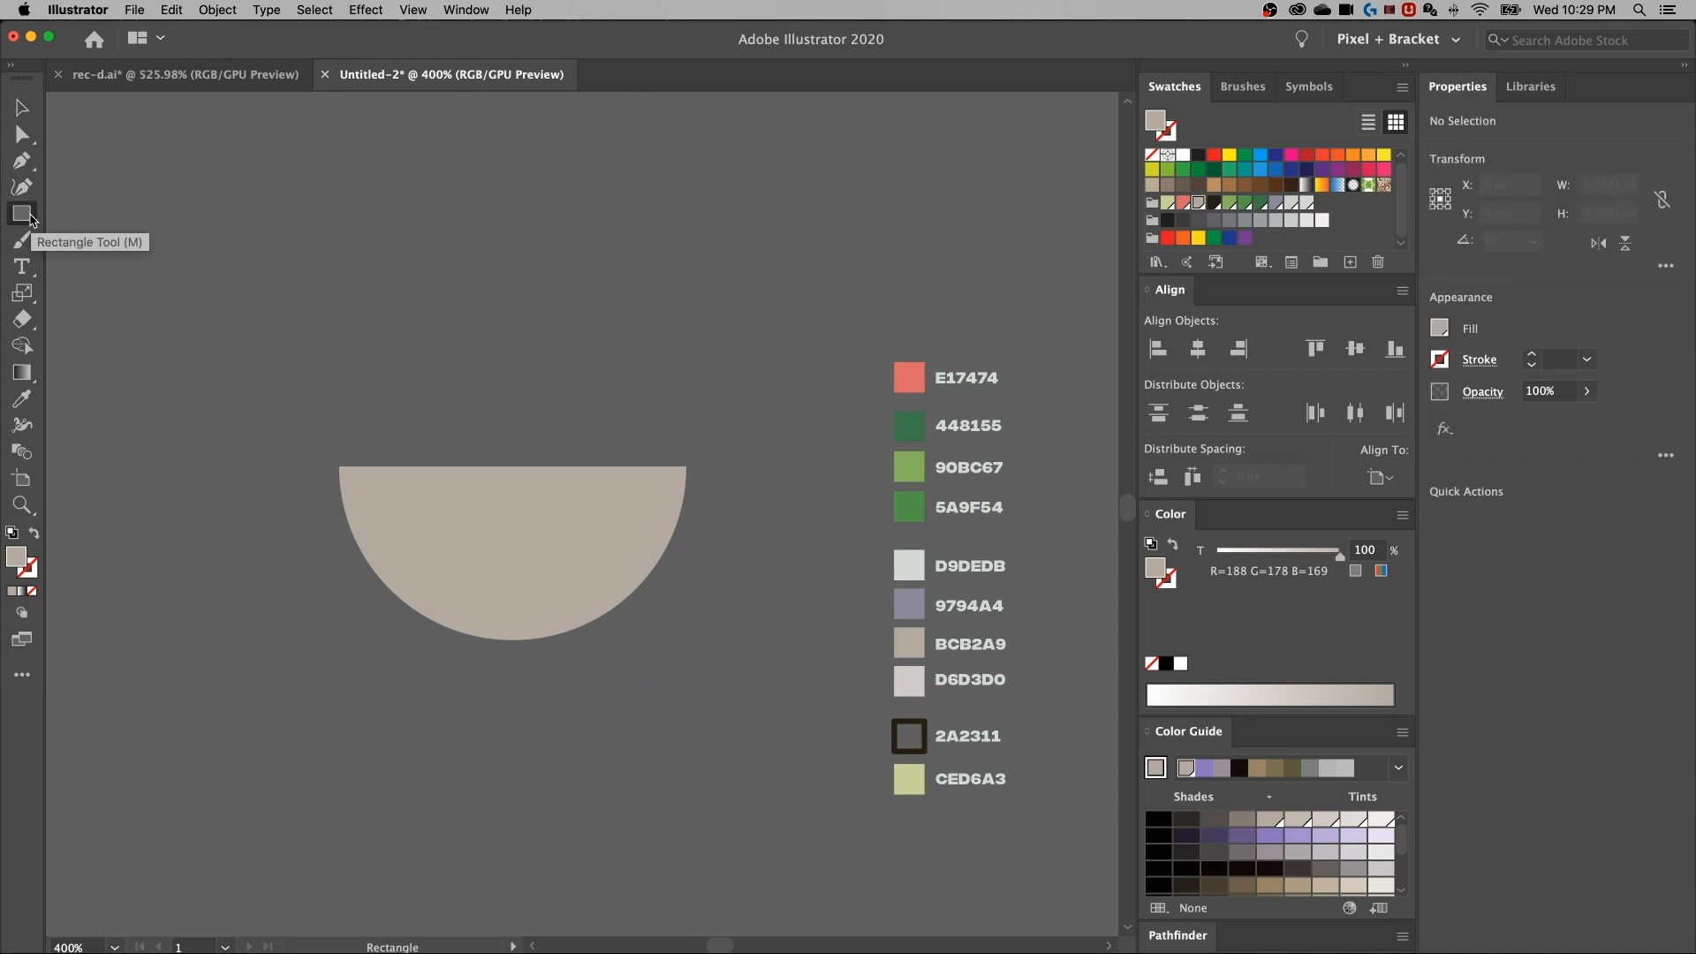
drag(321, 739, 719, 610)
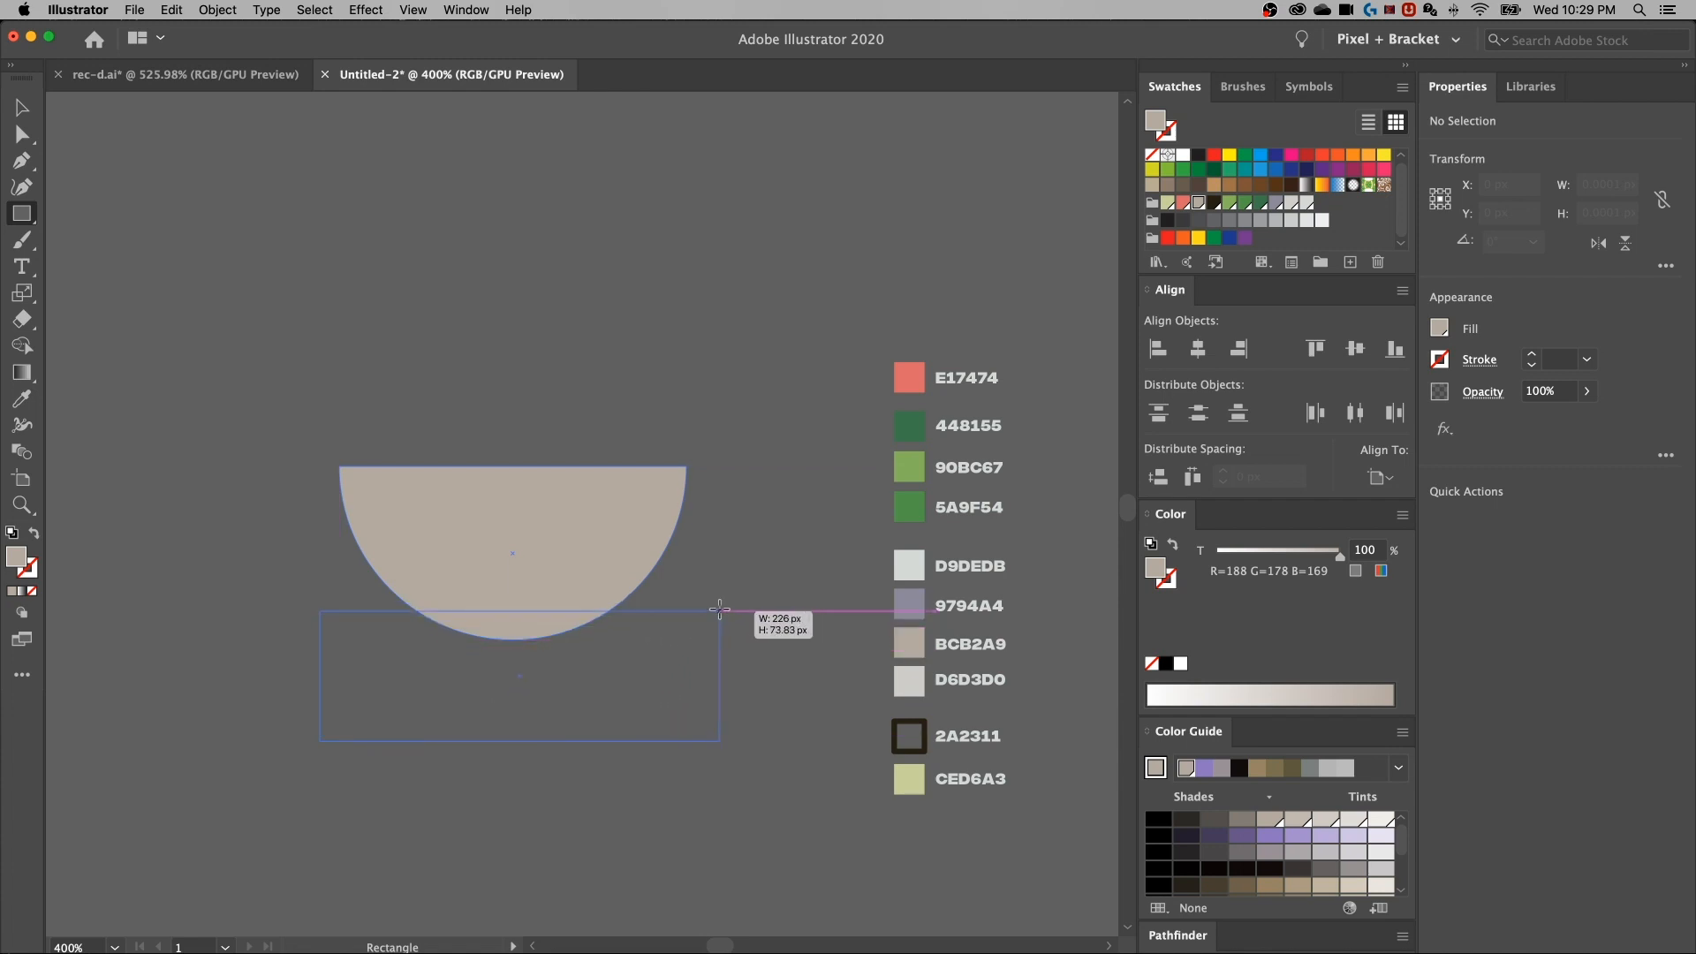
drag(719, 610, 719, 610)
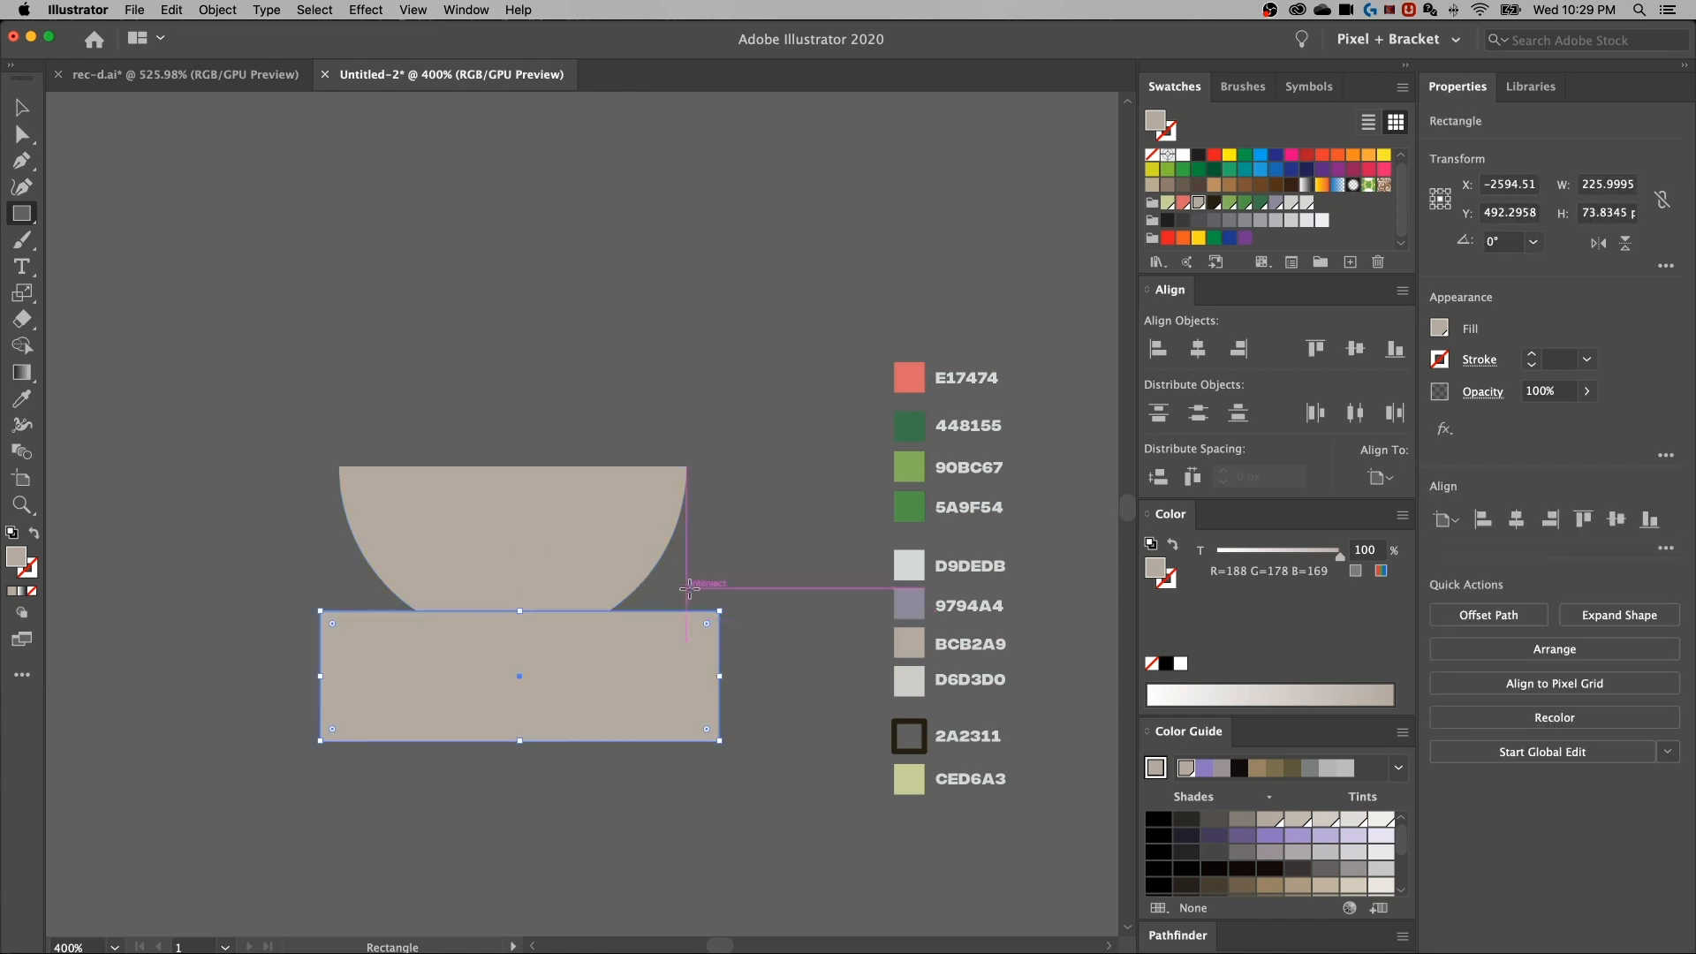
Use the Shape Builder on both shapes to remove the rectangle and the overlapped slice, leaving a flat-bottomed bowl
key(v)
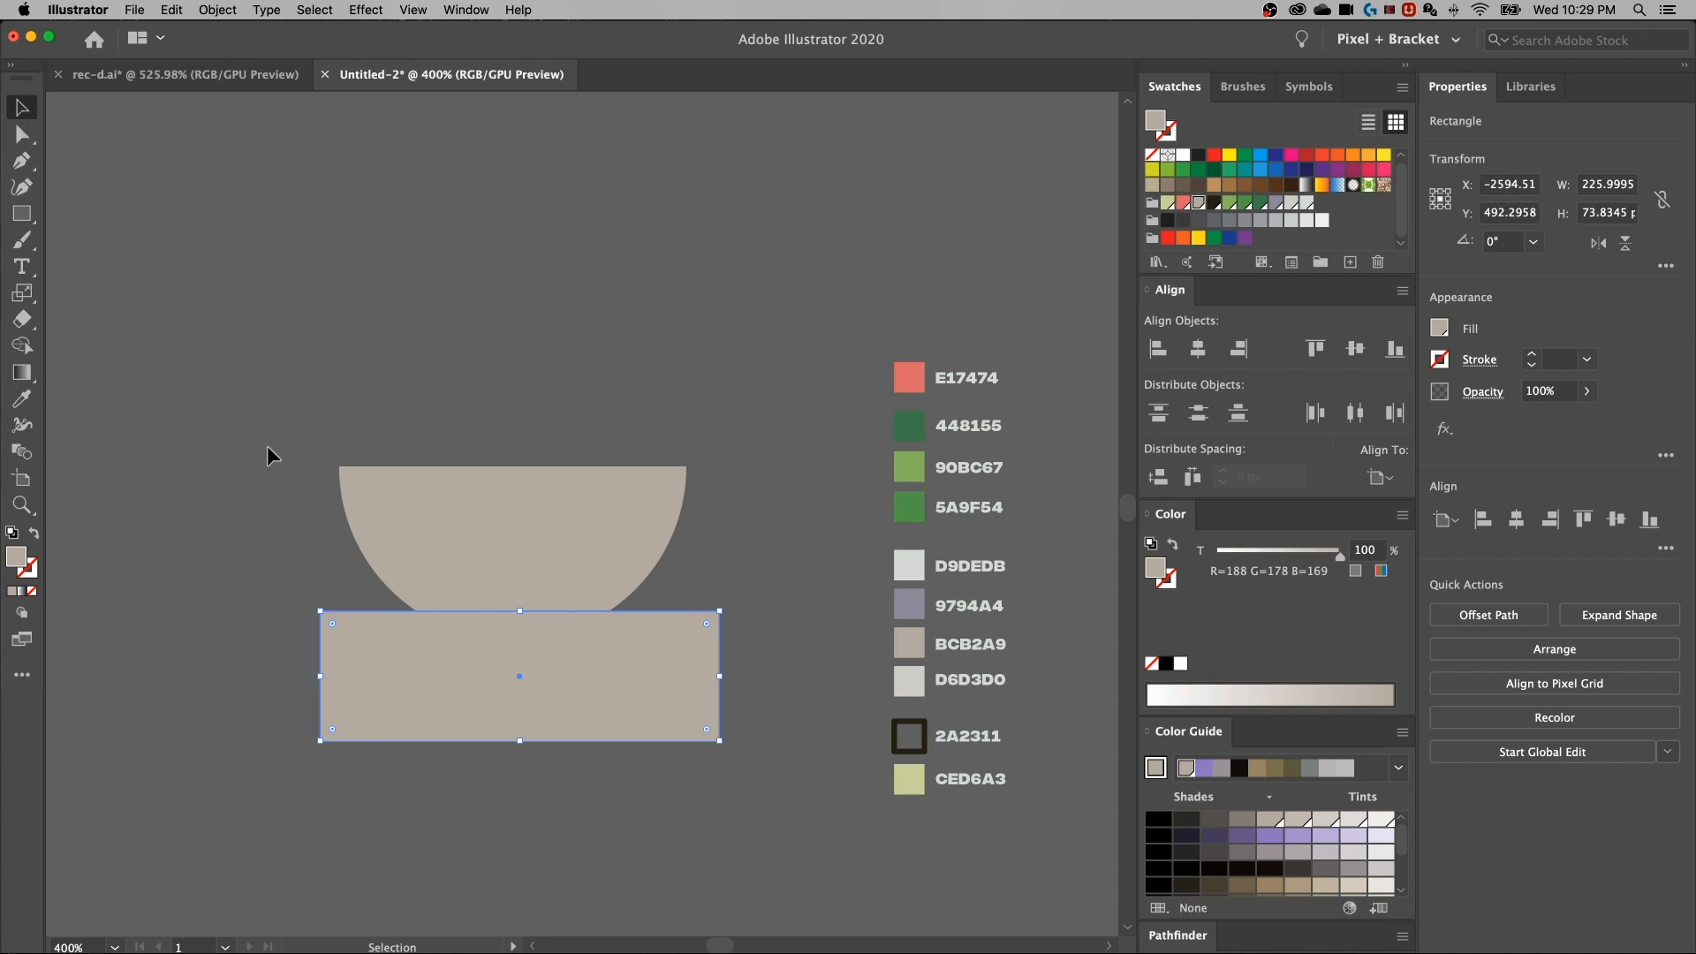
key(super+a)
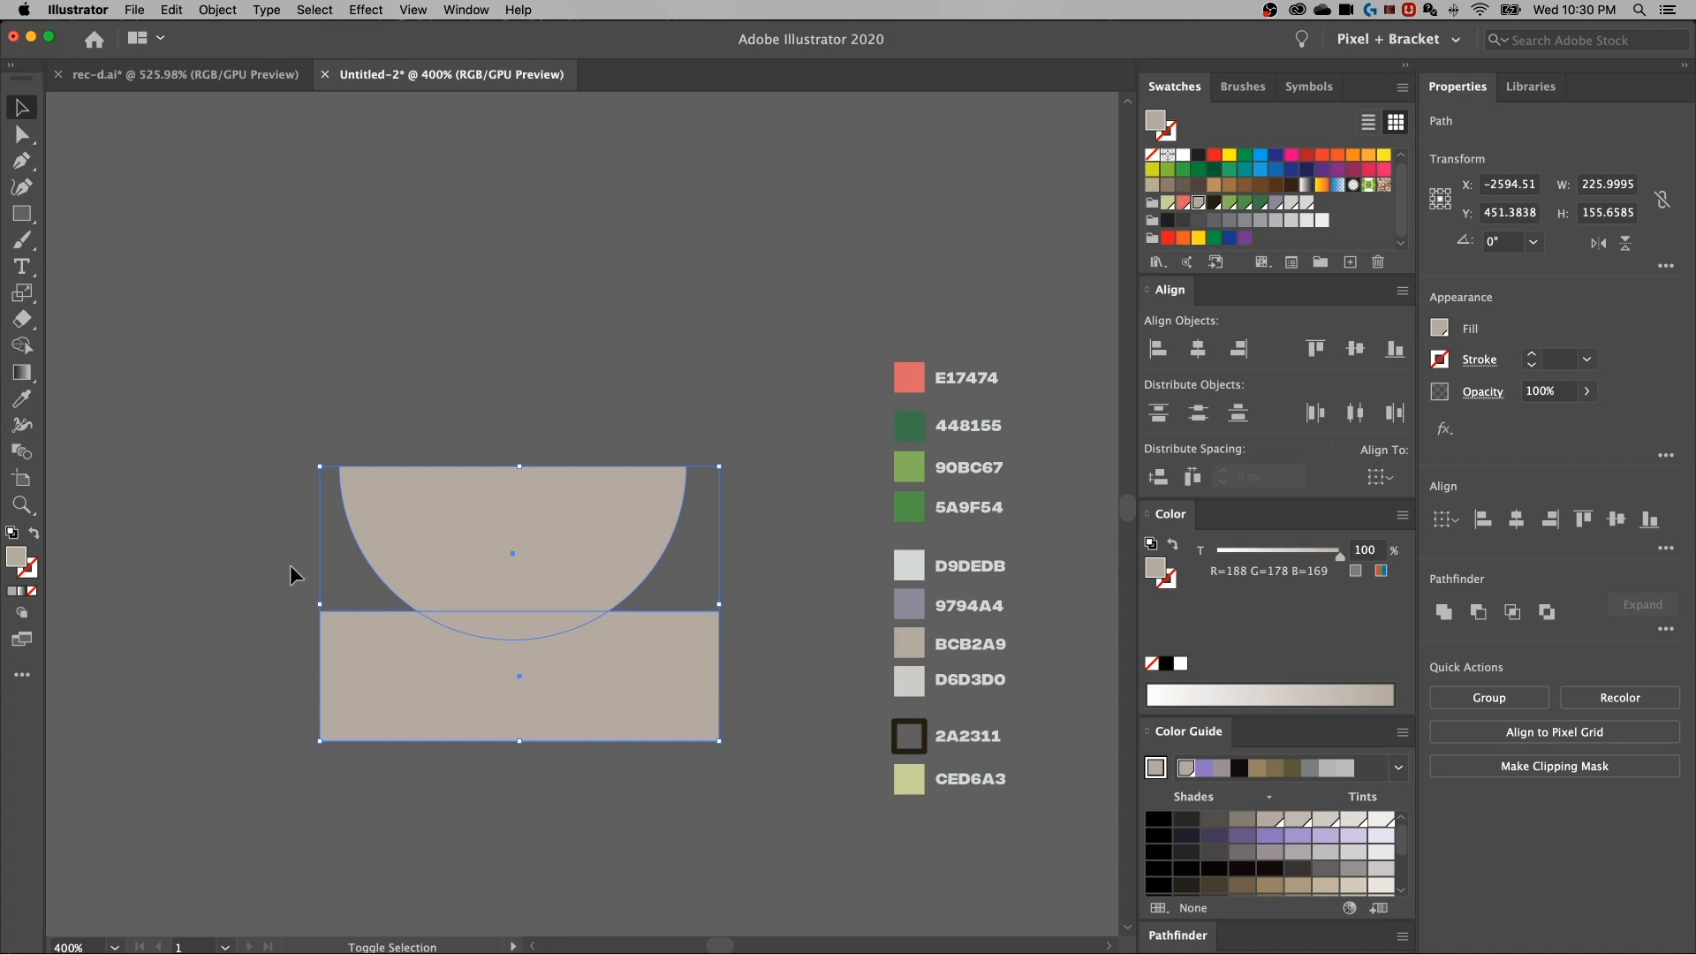
key(shift+m)
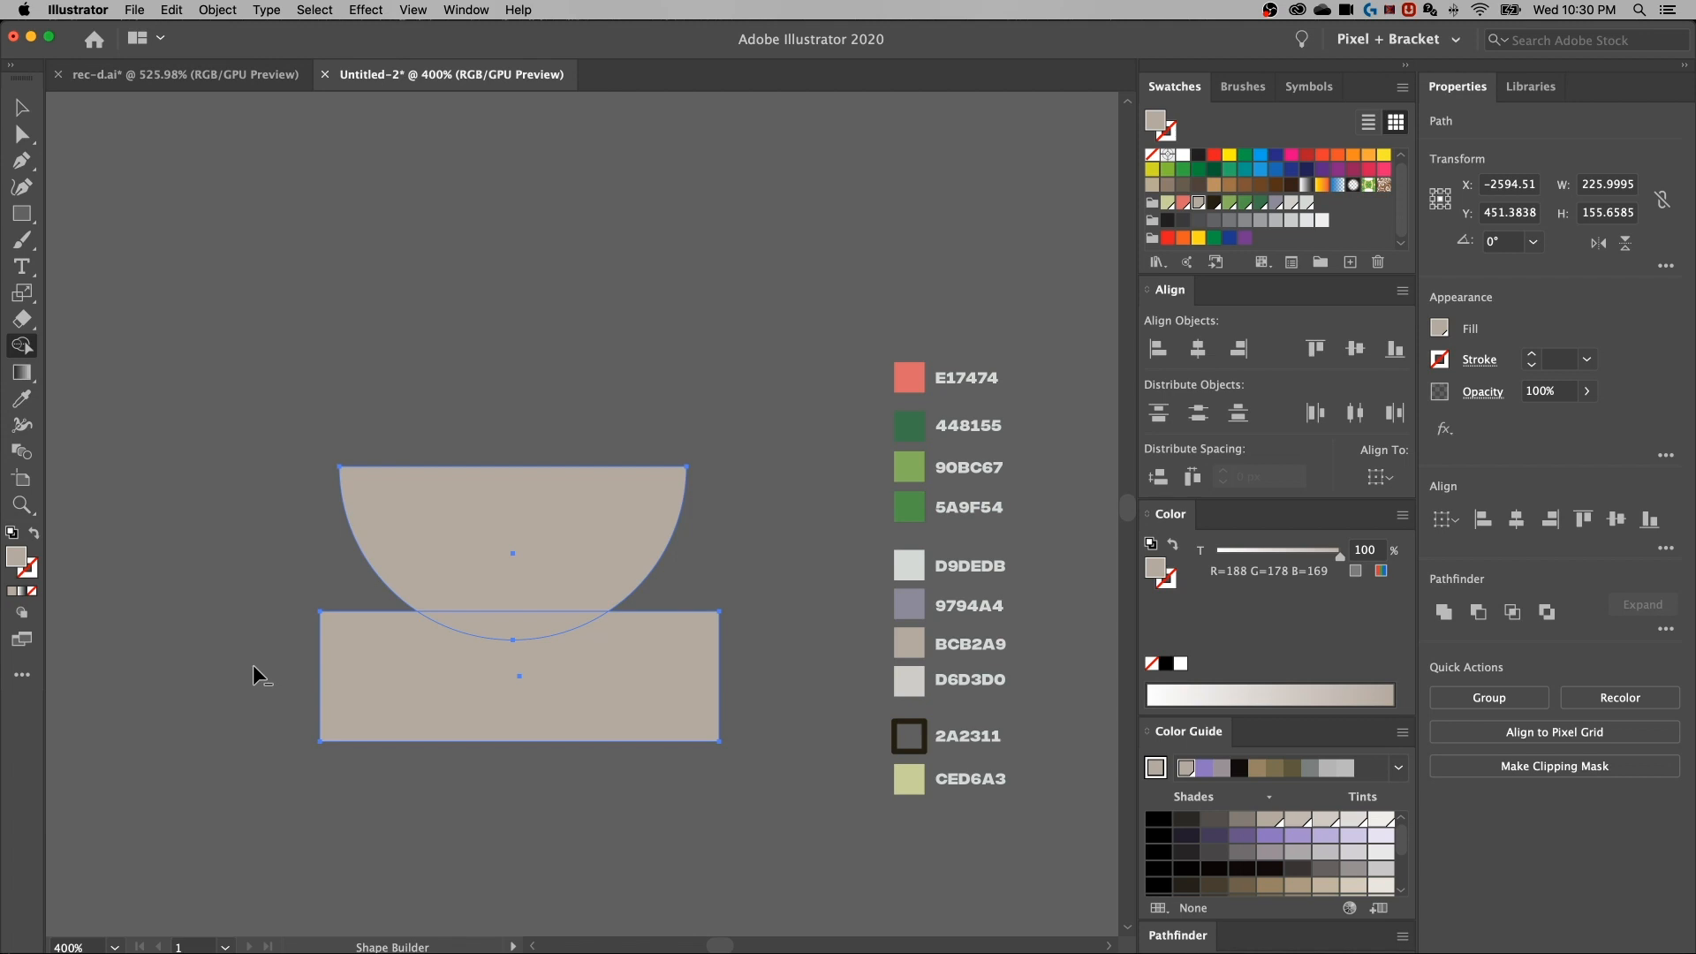
mouse_move(253, 675)
mouse_down()
mouse_move(389, 641)
mouse_move(615, 627)
mouse_up()
alt+click(615, 625)
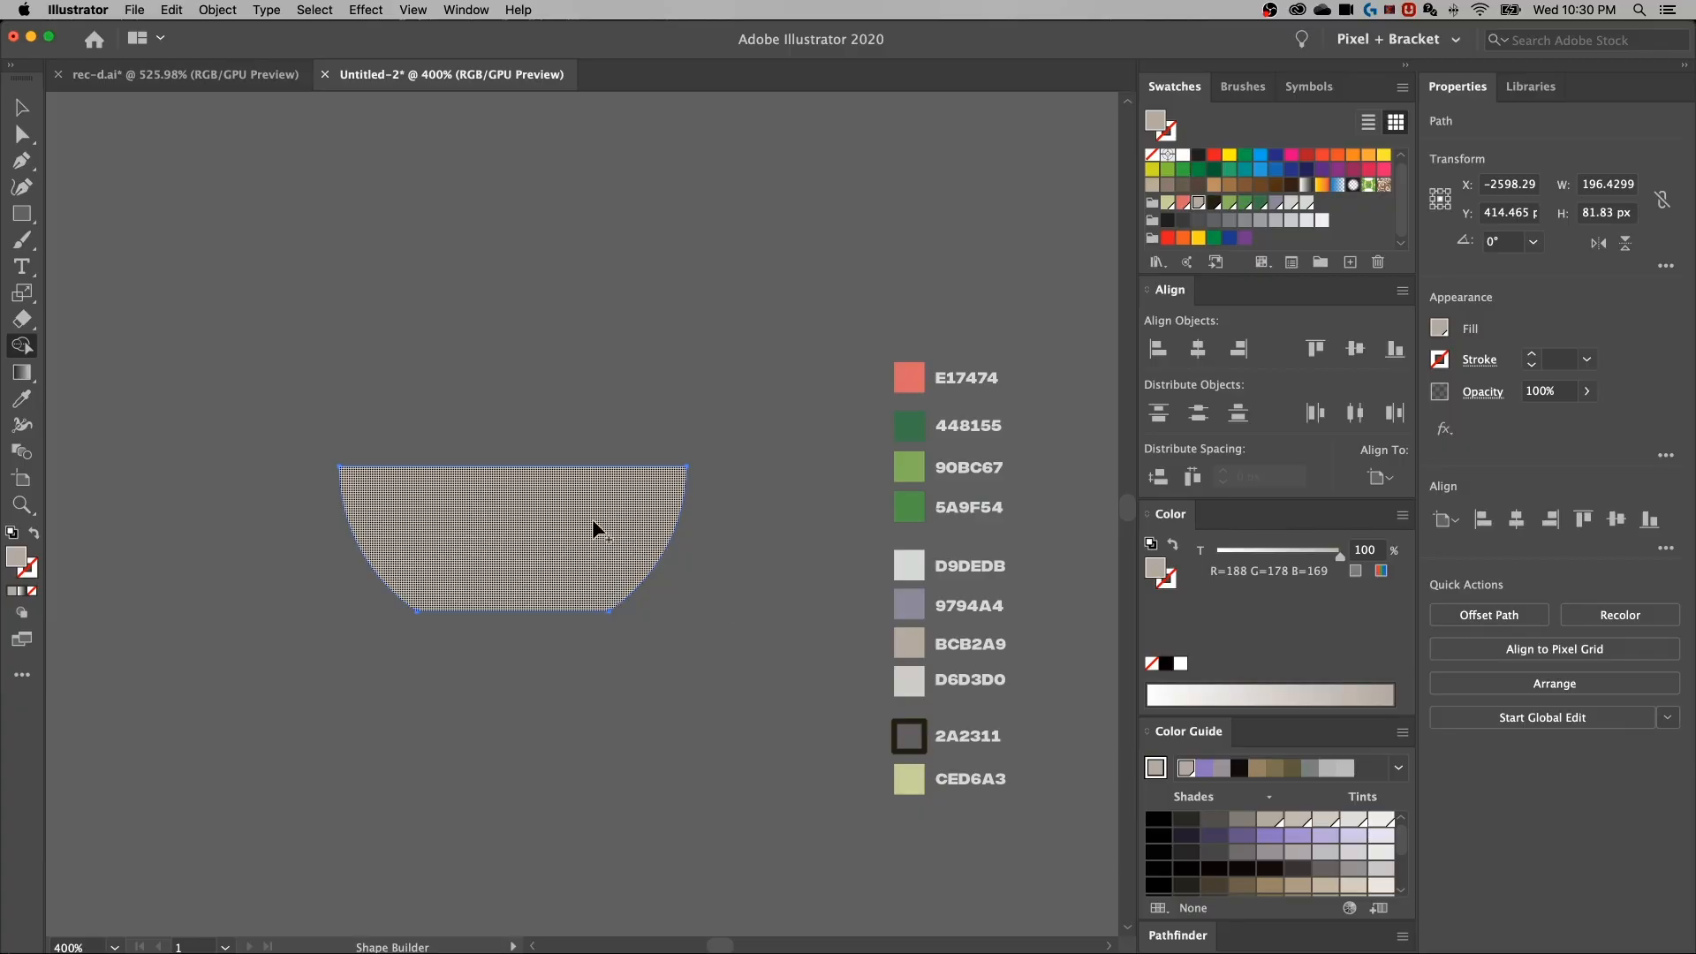
click(595, 527)
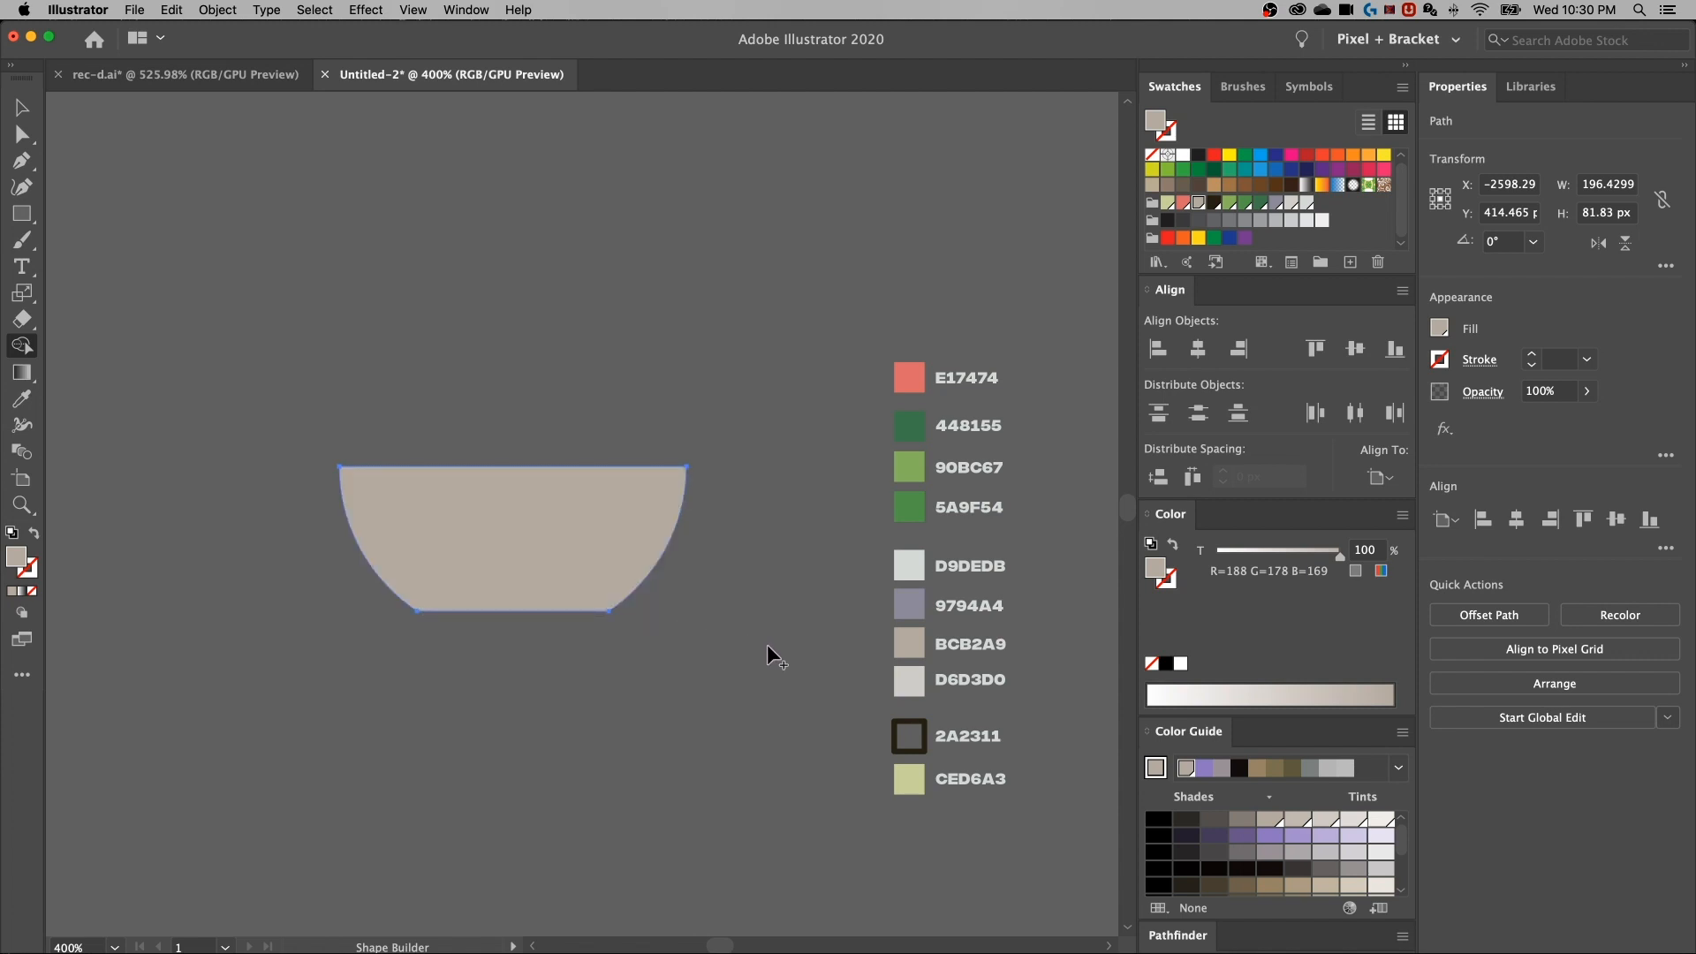
Narrow the bowl to about 154 px wide by nudging its right-hand anchor points 42 px left
key(a)
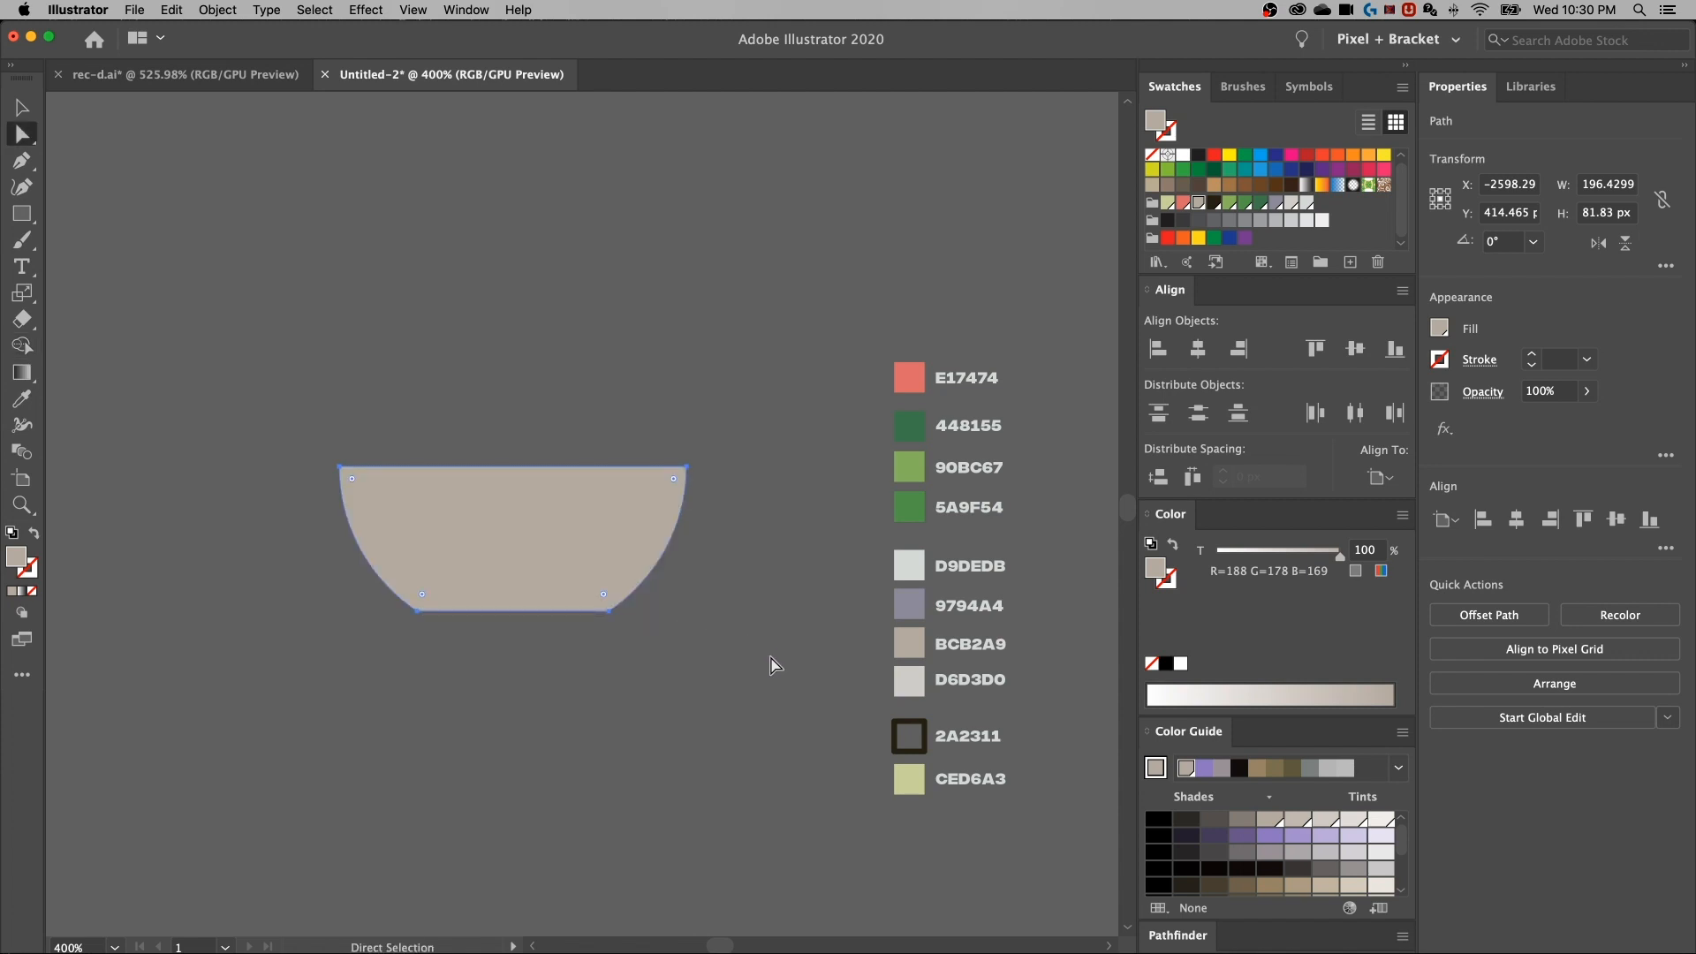
key(super+a)
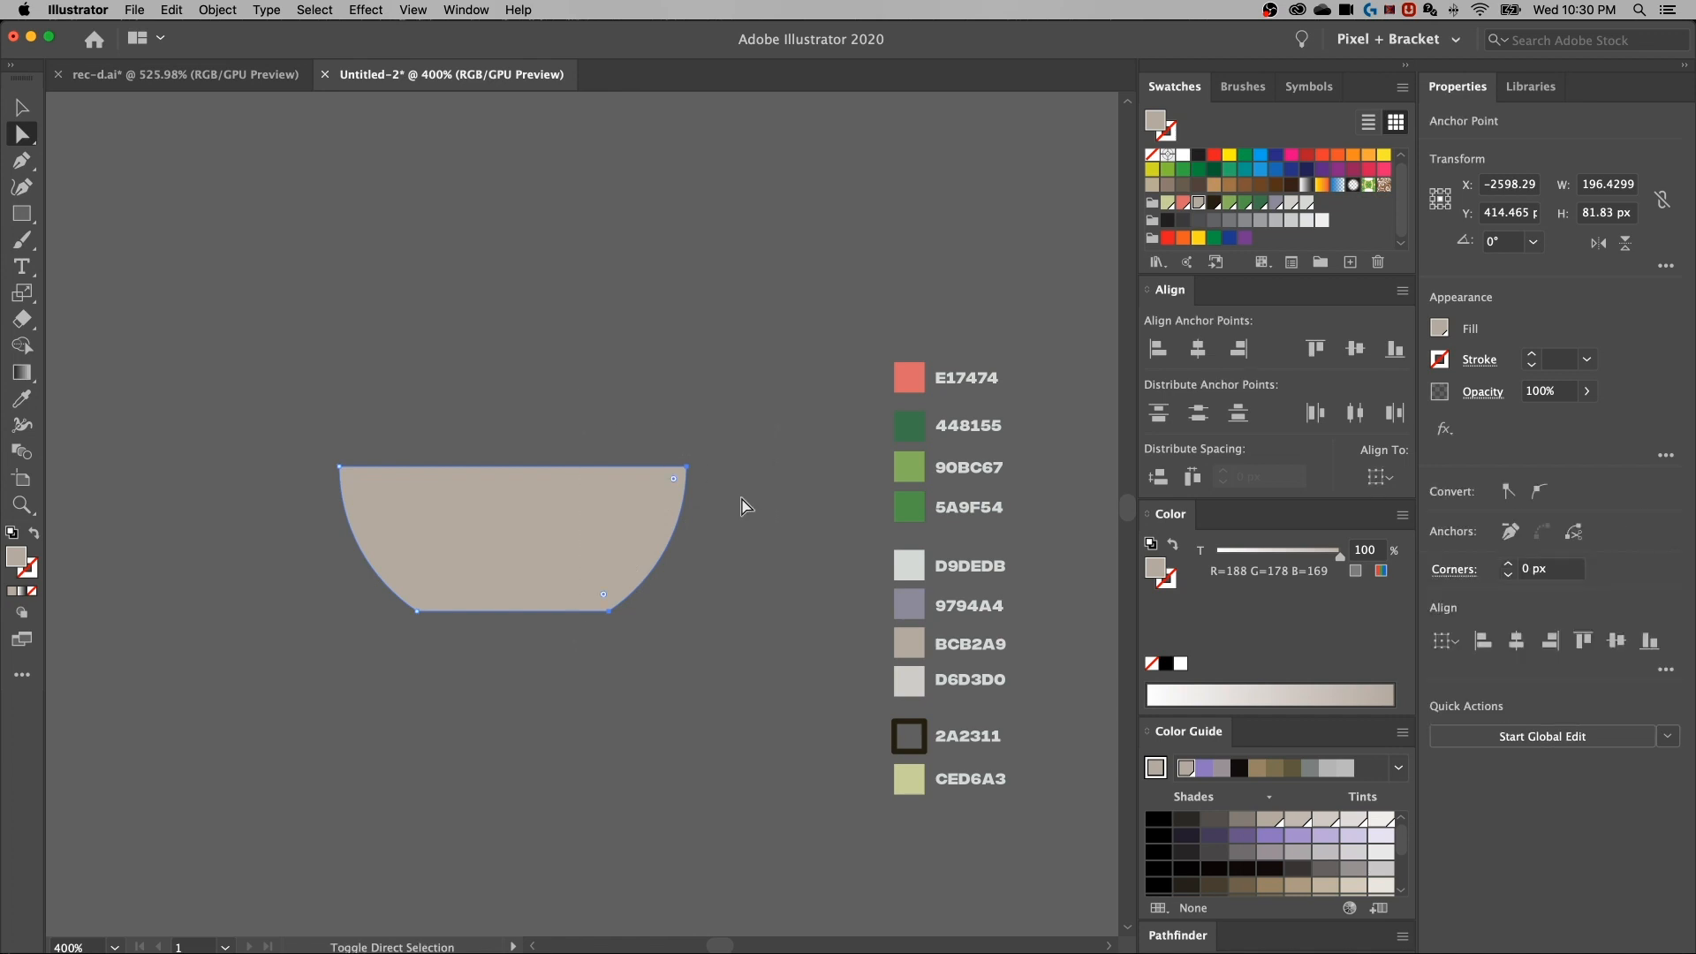
key(shift+Left)
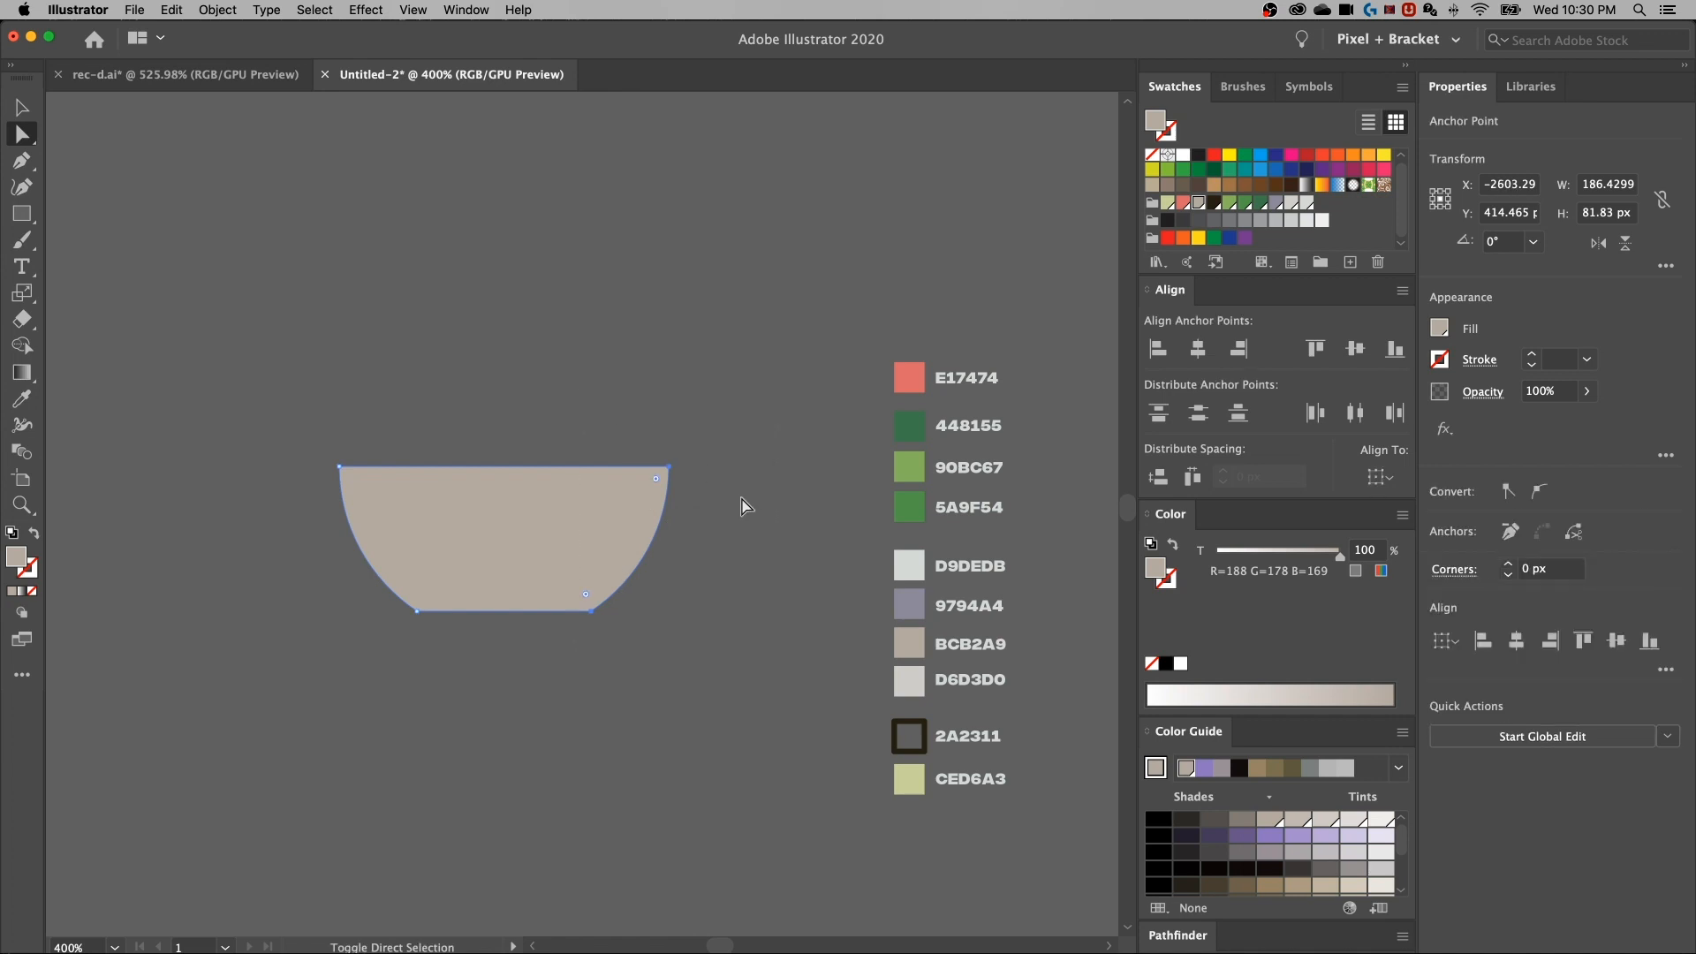
key(shift+Left)
key(shift+Left)
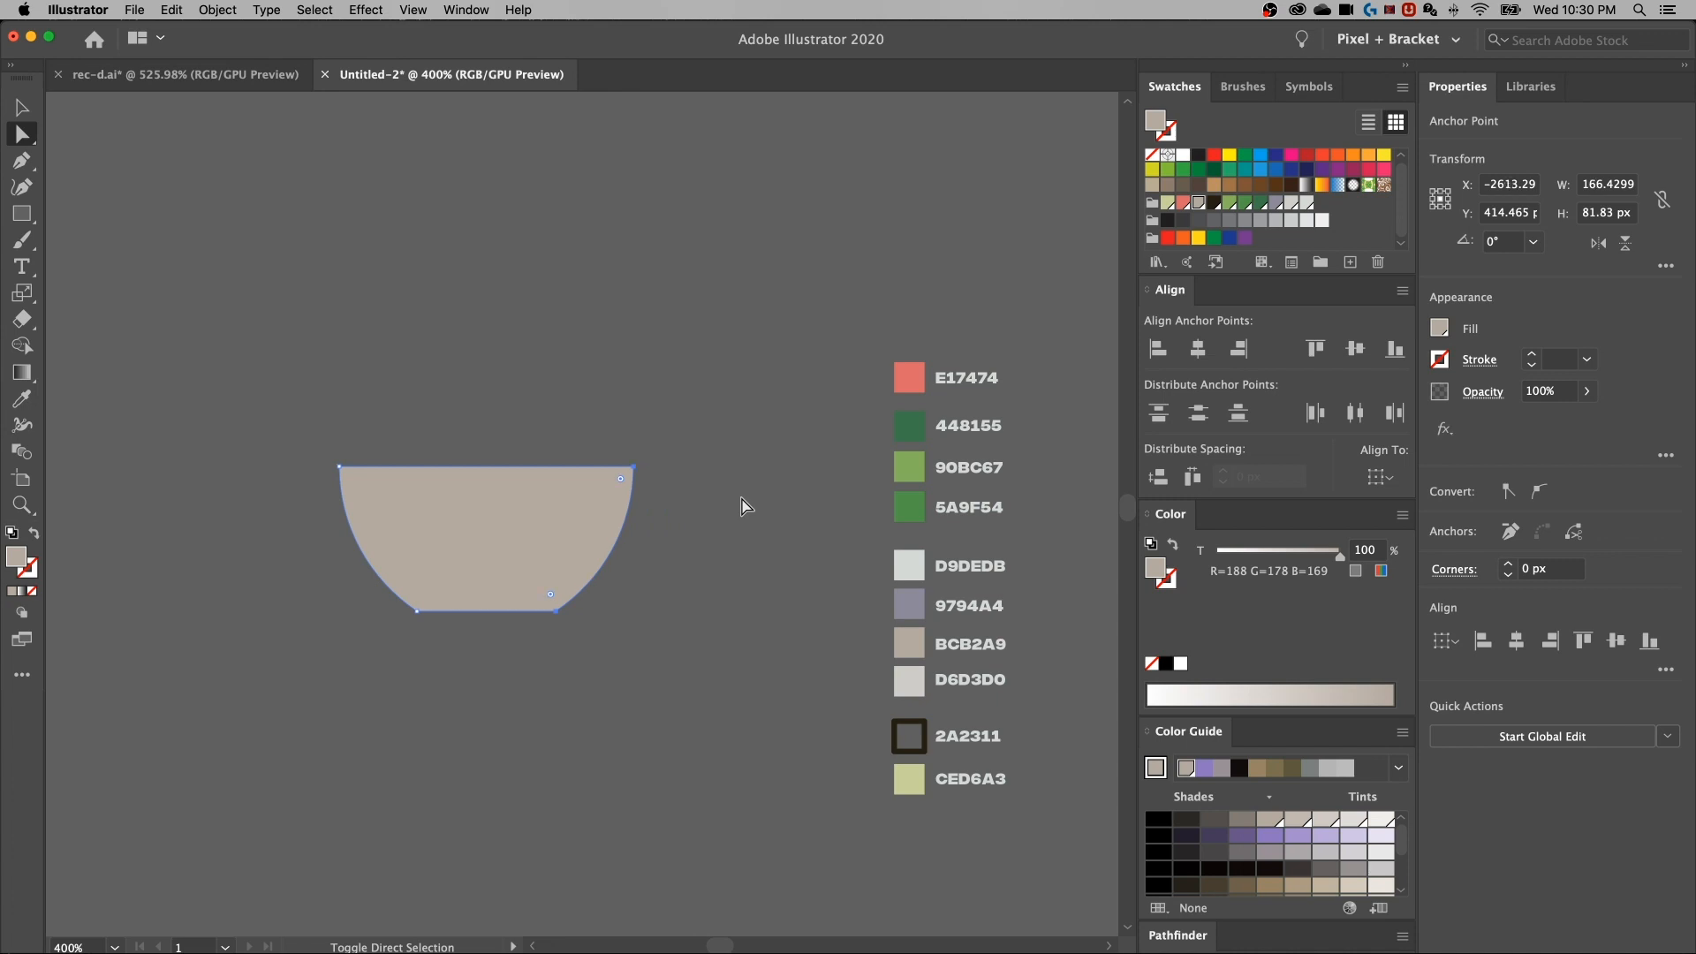
key(shift+Left)
key(Left)
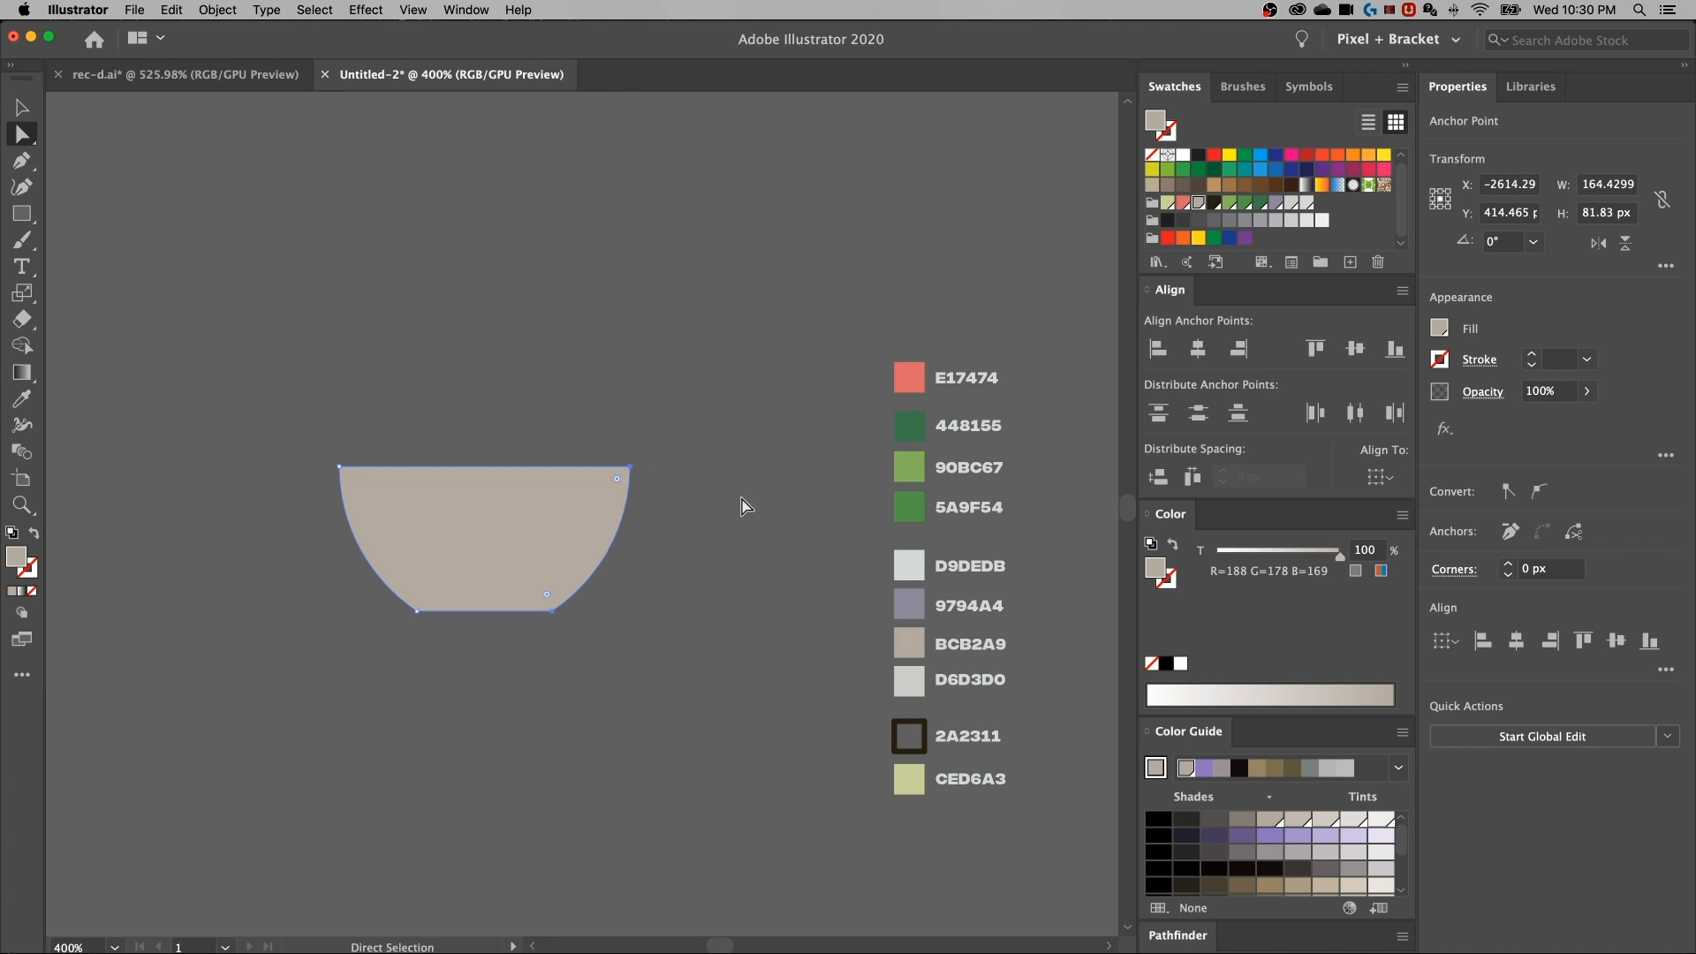
key(Left)
key(Left)
key(Left)
key(Left)
key(Left)
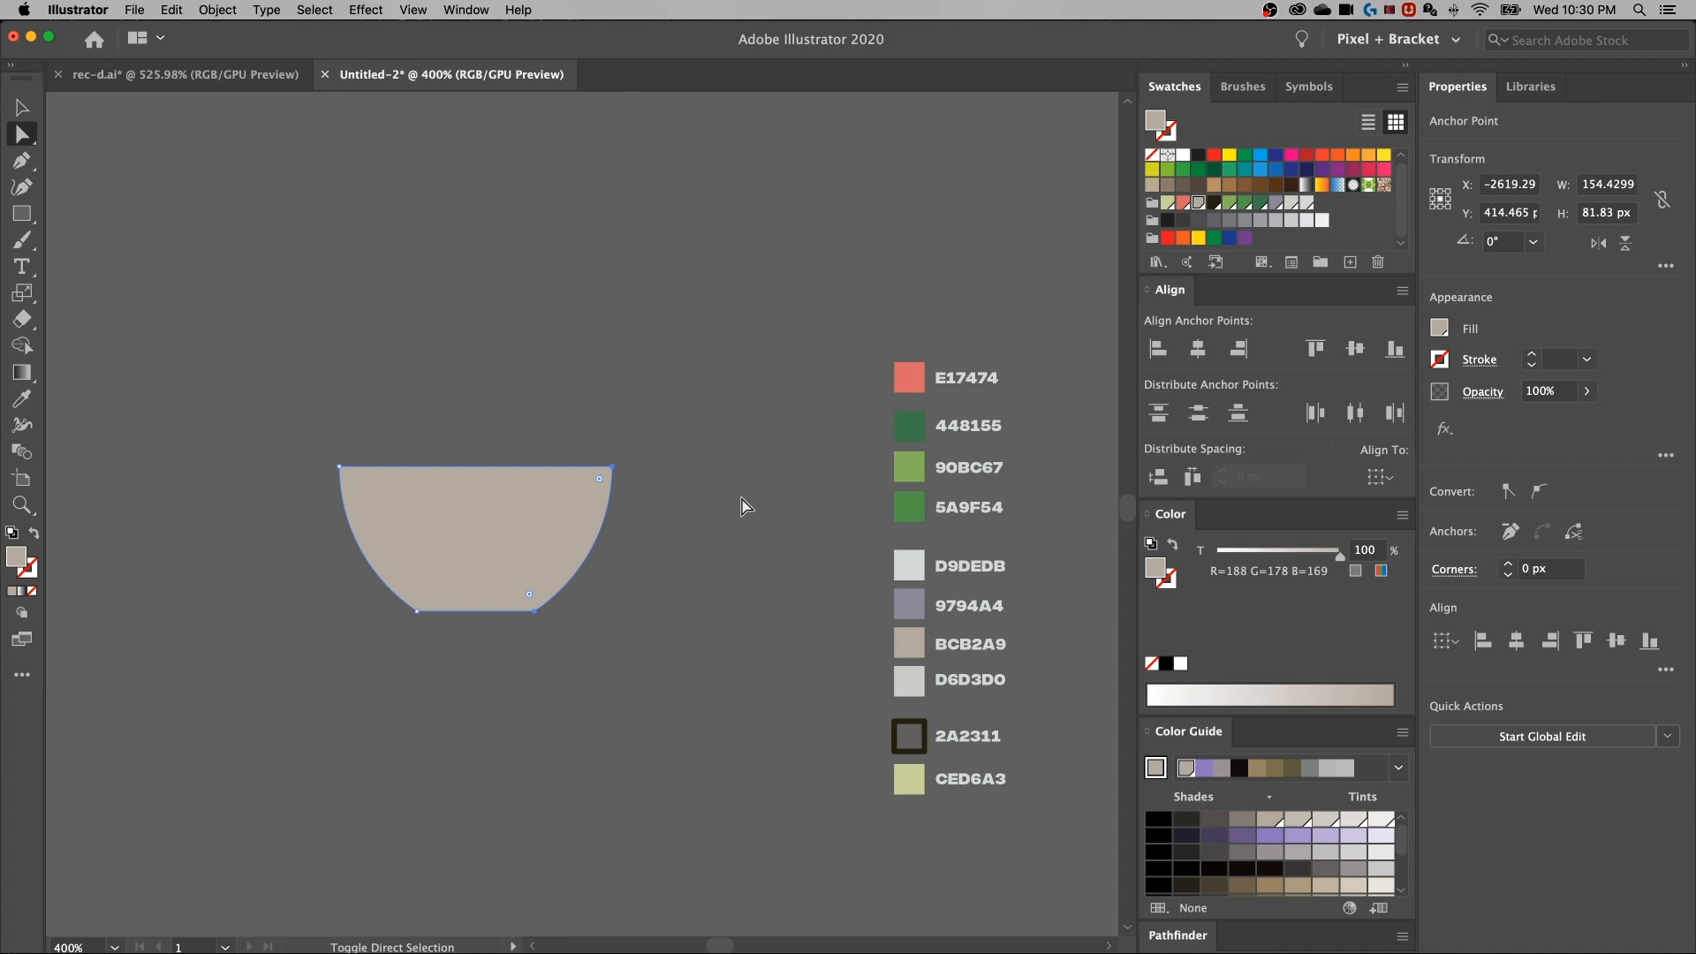
key(shift+Left)
Round the bowl's two upper corners by about 5.6 px
scroll(639, 663, left, 3)
scroll(640, 663, up, 1)
click(606, 560)
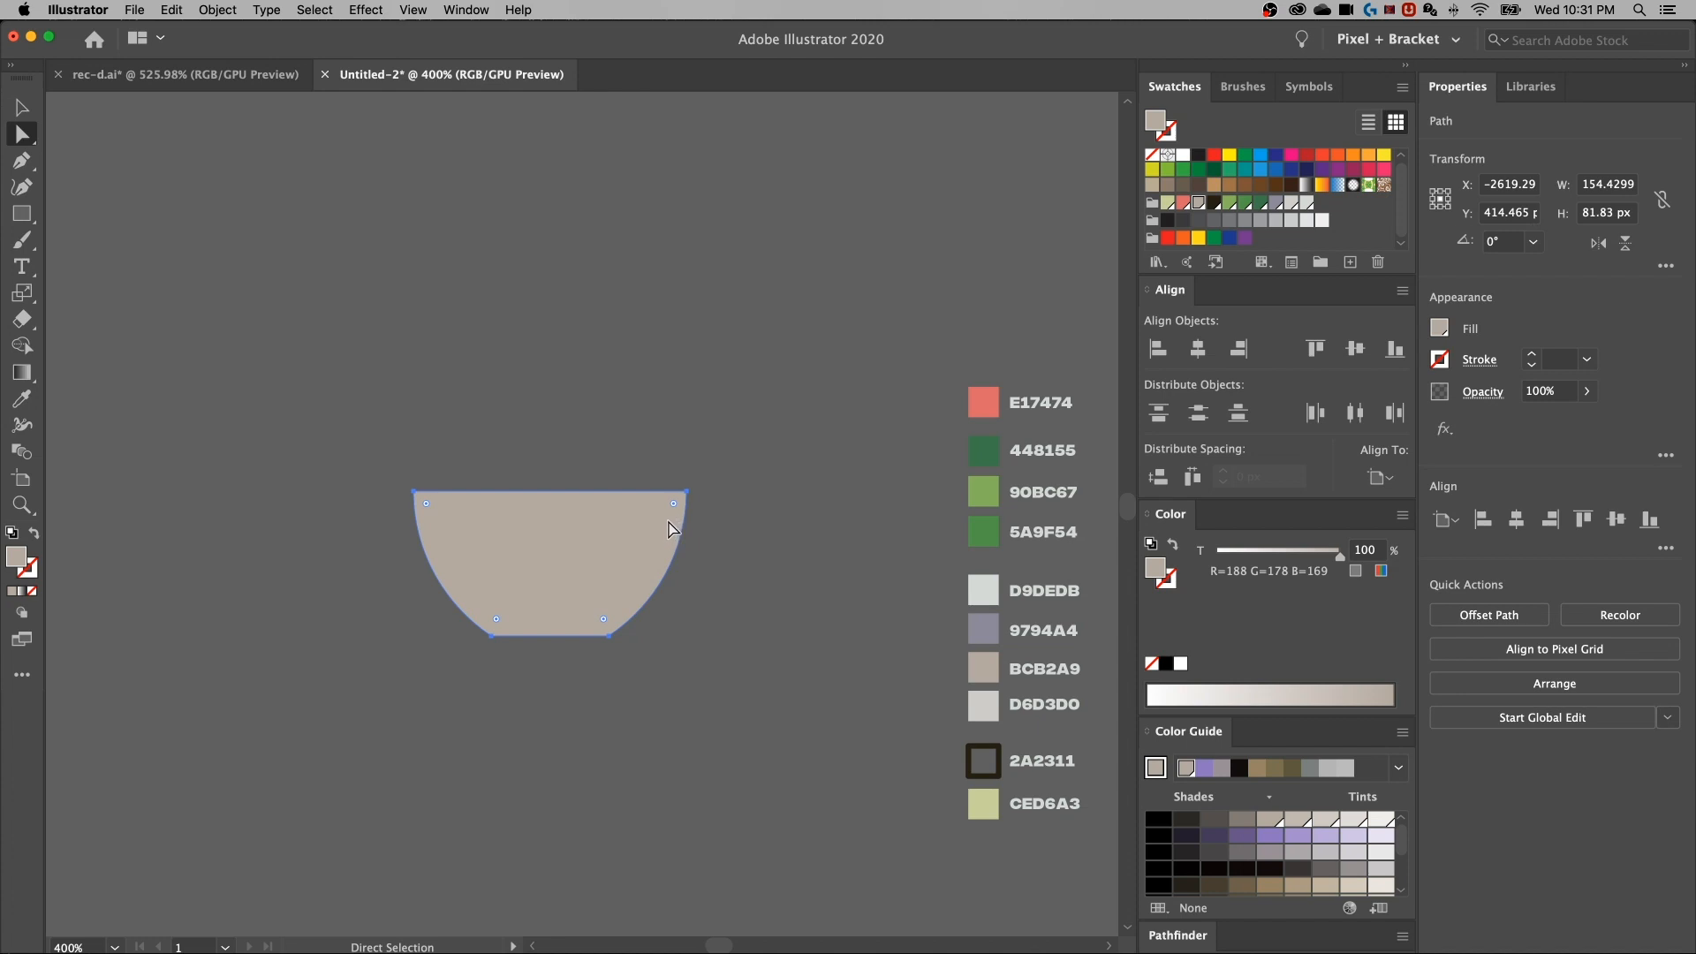
drag(675, 511, 675, 501)
click(684, 683)
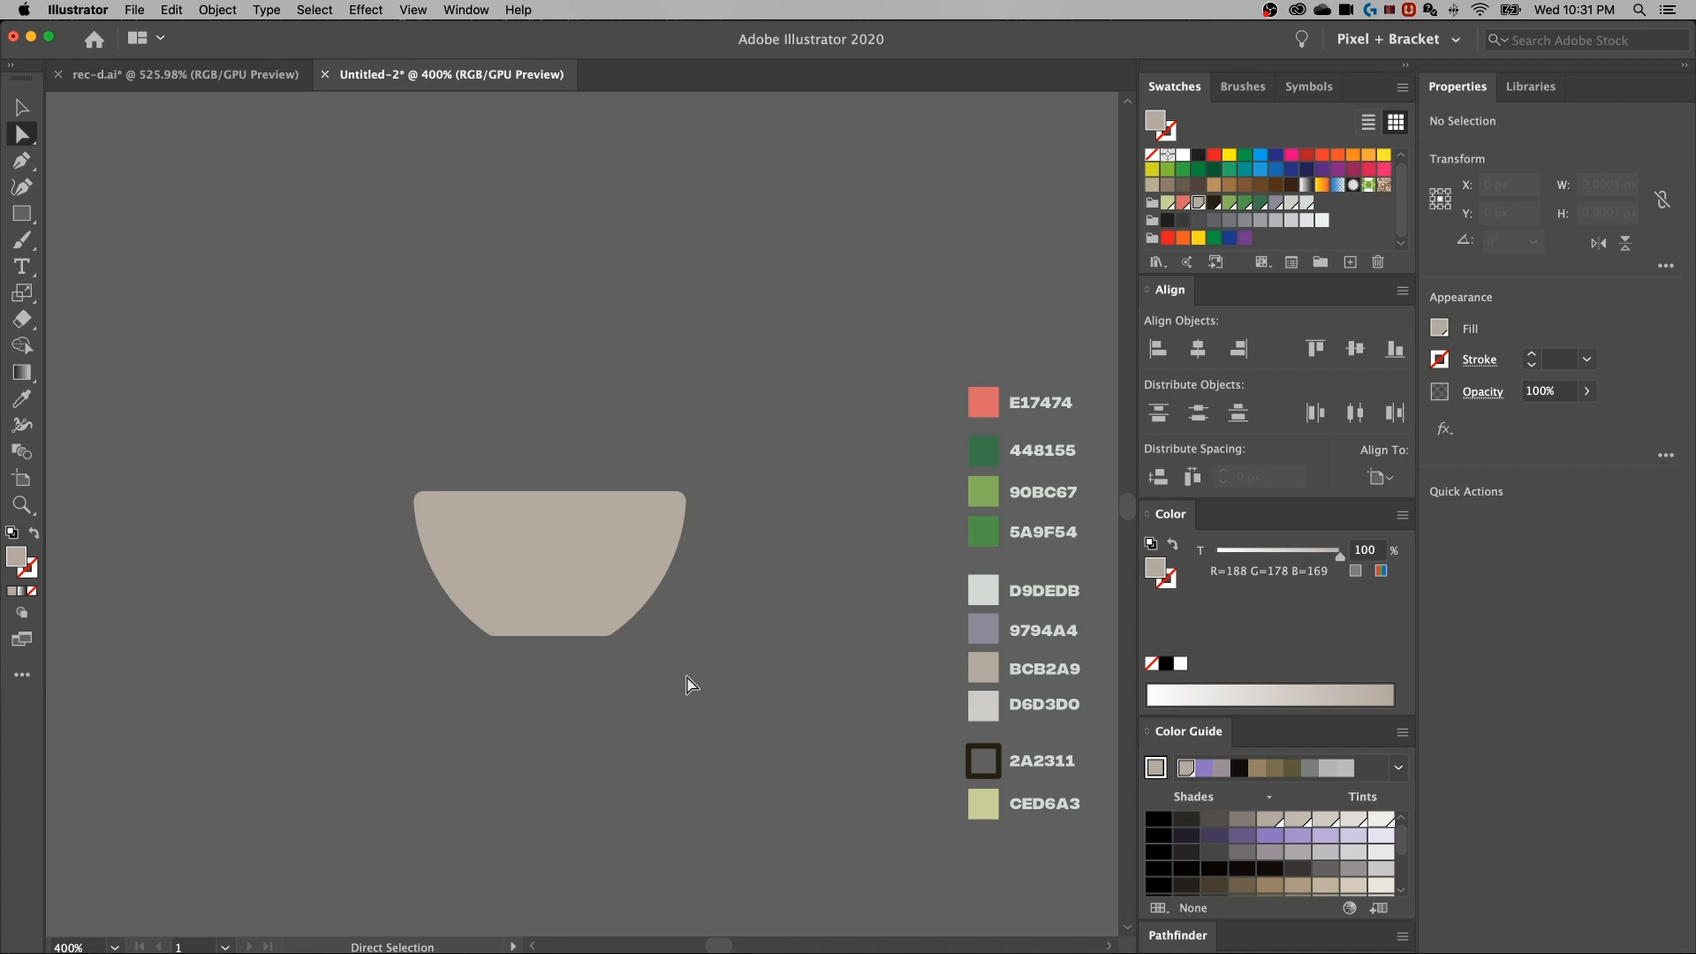
Round the two lower corners where the bowl's curved sides meet its flat base
click(516, 635)
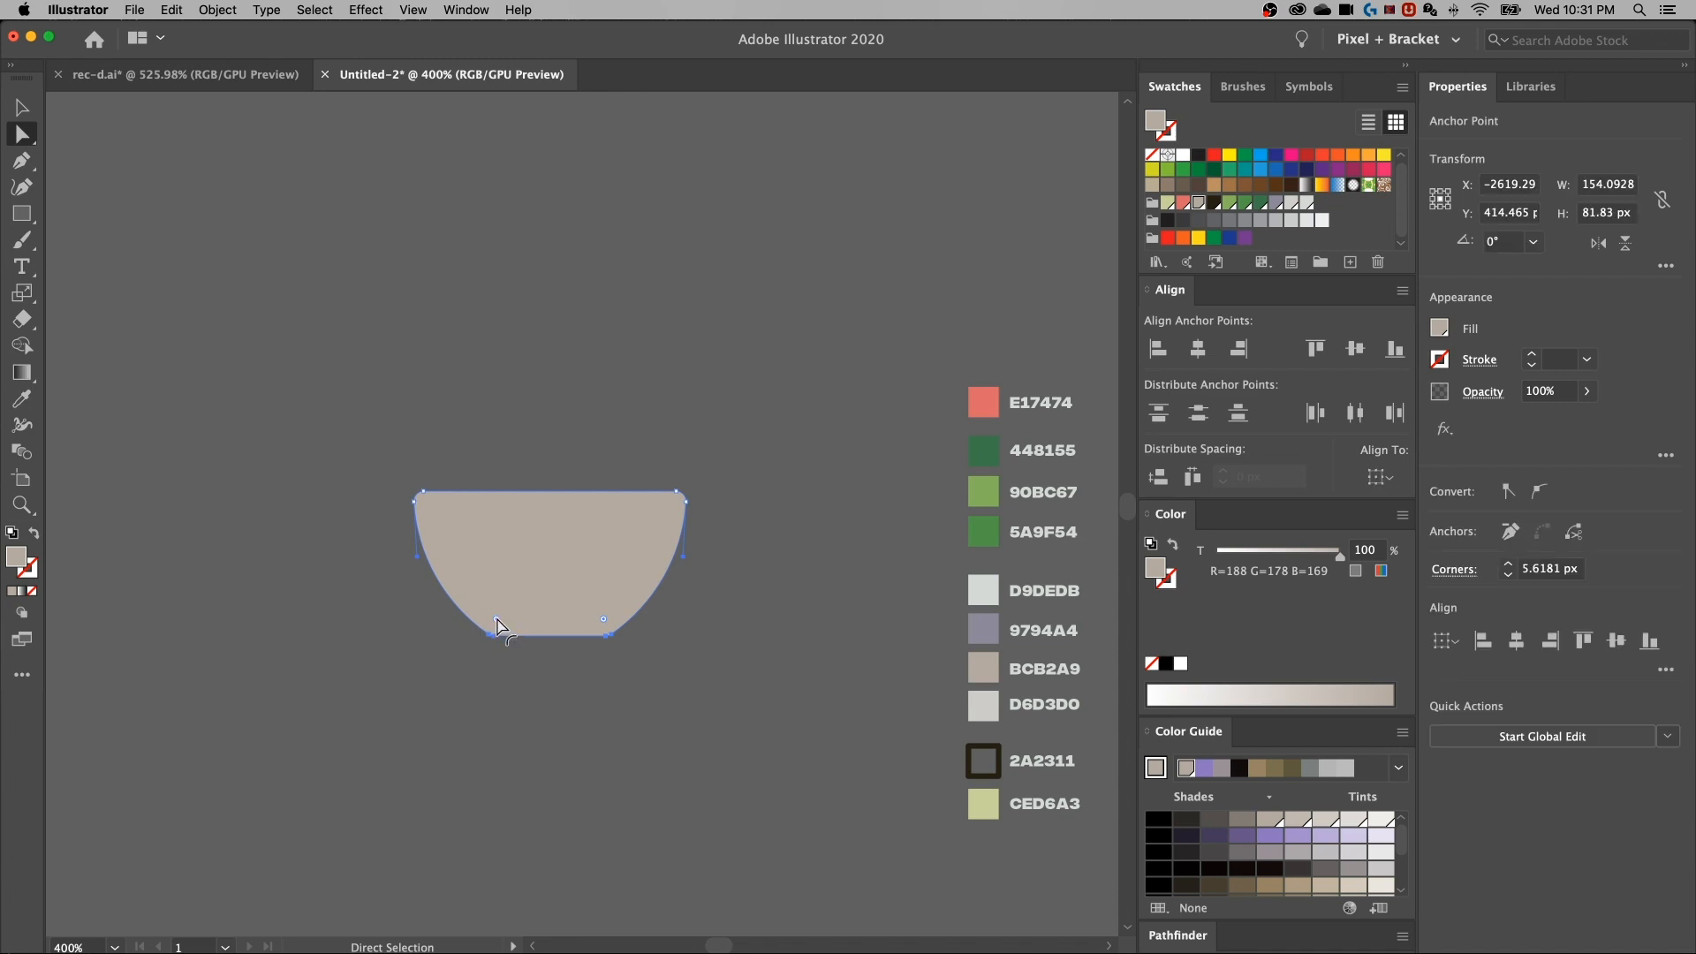
drag(495, 616, 499, 612)
drag(501, 610, 506, 602)
click(714, 697)
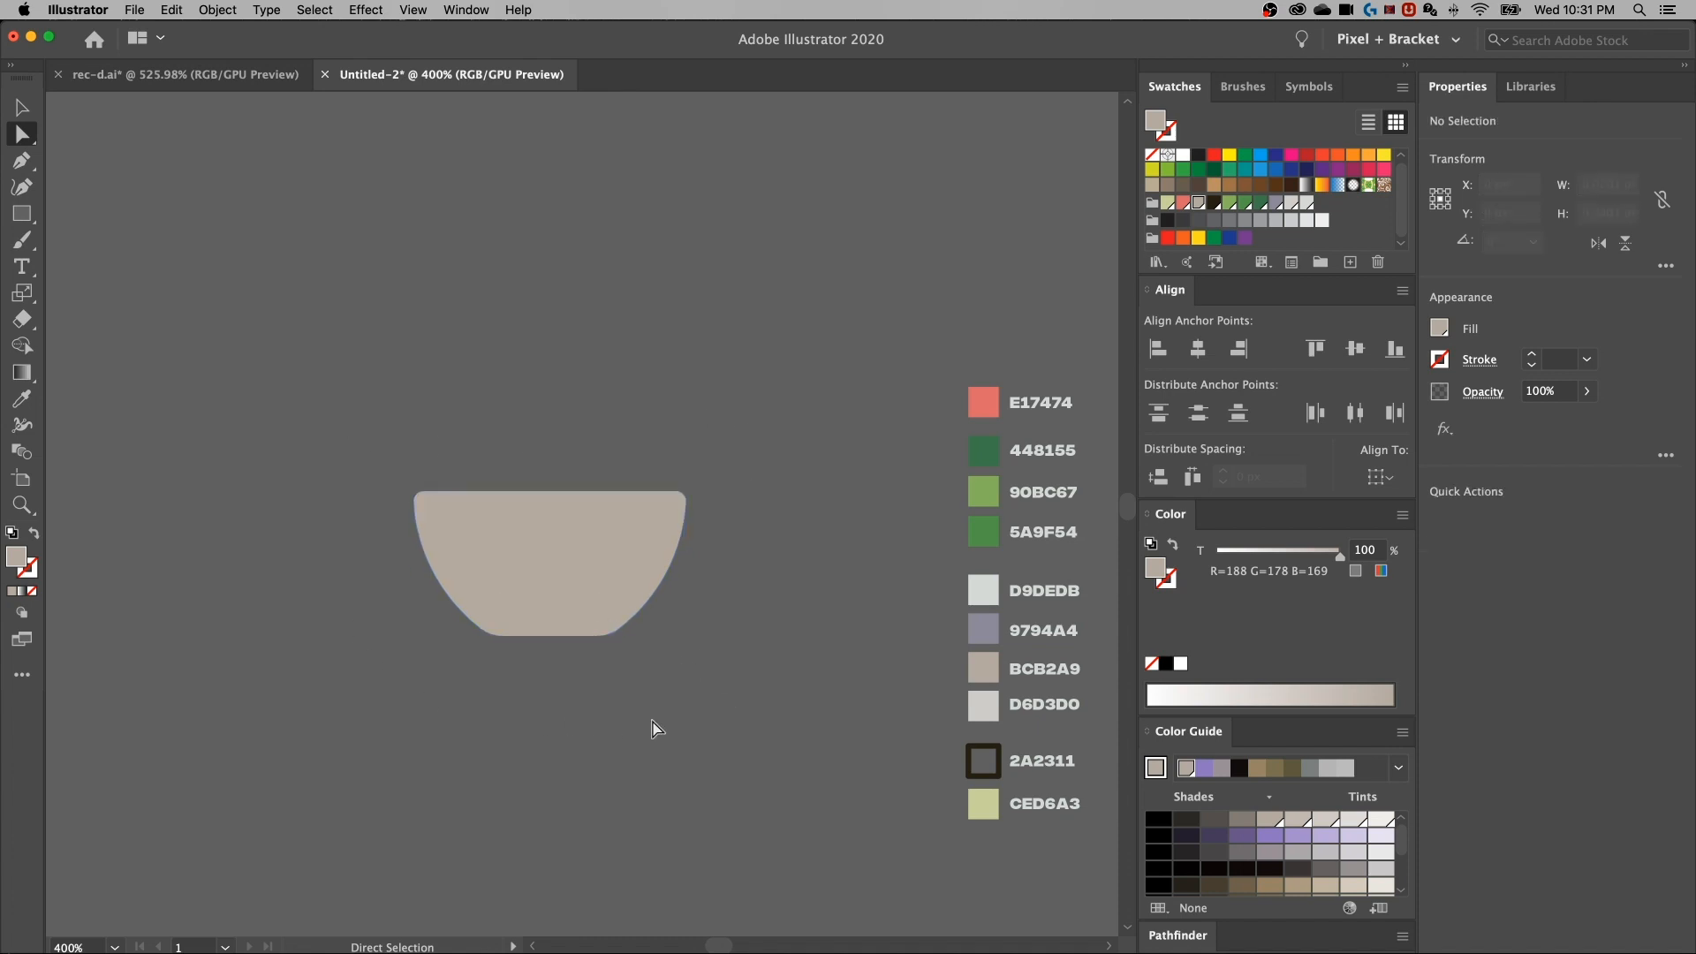
Draw a rectangle about 180 by 23 px across the bowl's lower half and fill it with palette colour D6D3D0
key(m)
drag(393, 605, 714, 563)
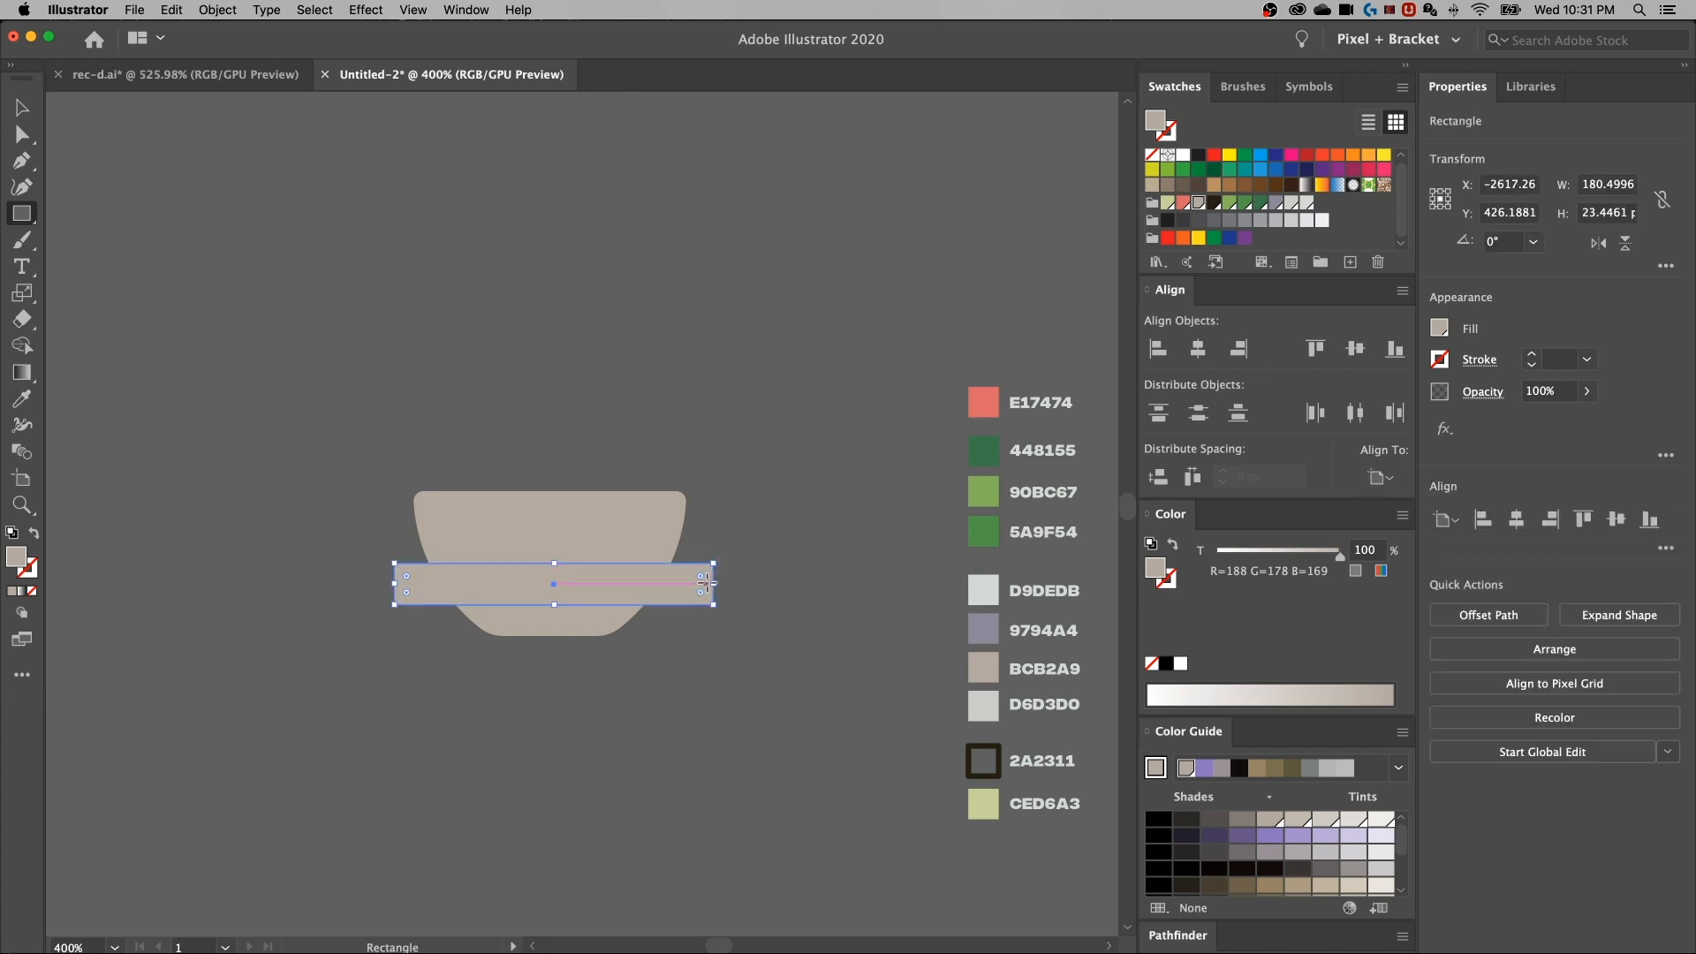
key(i)
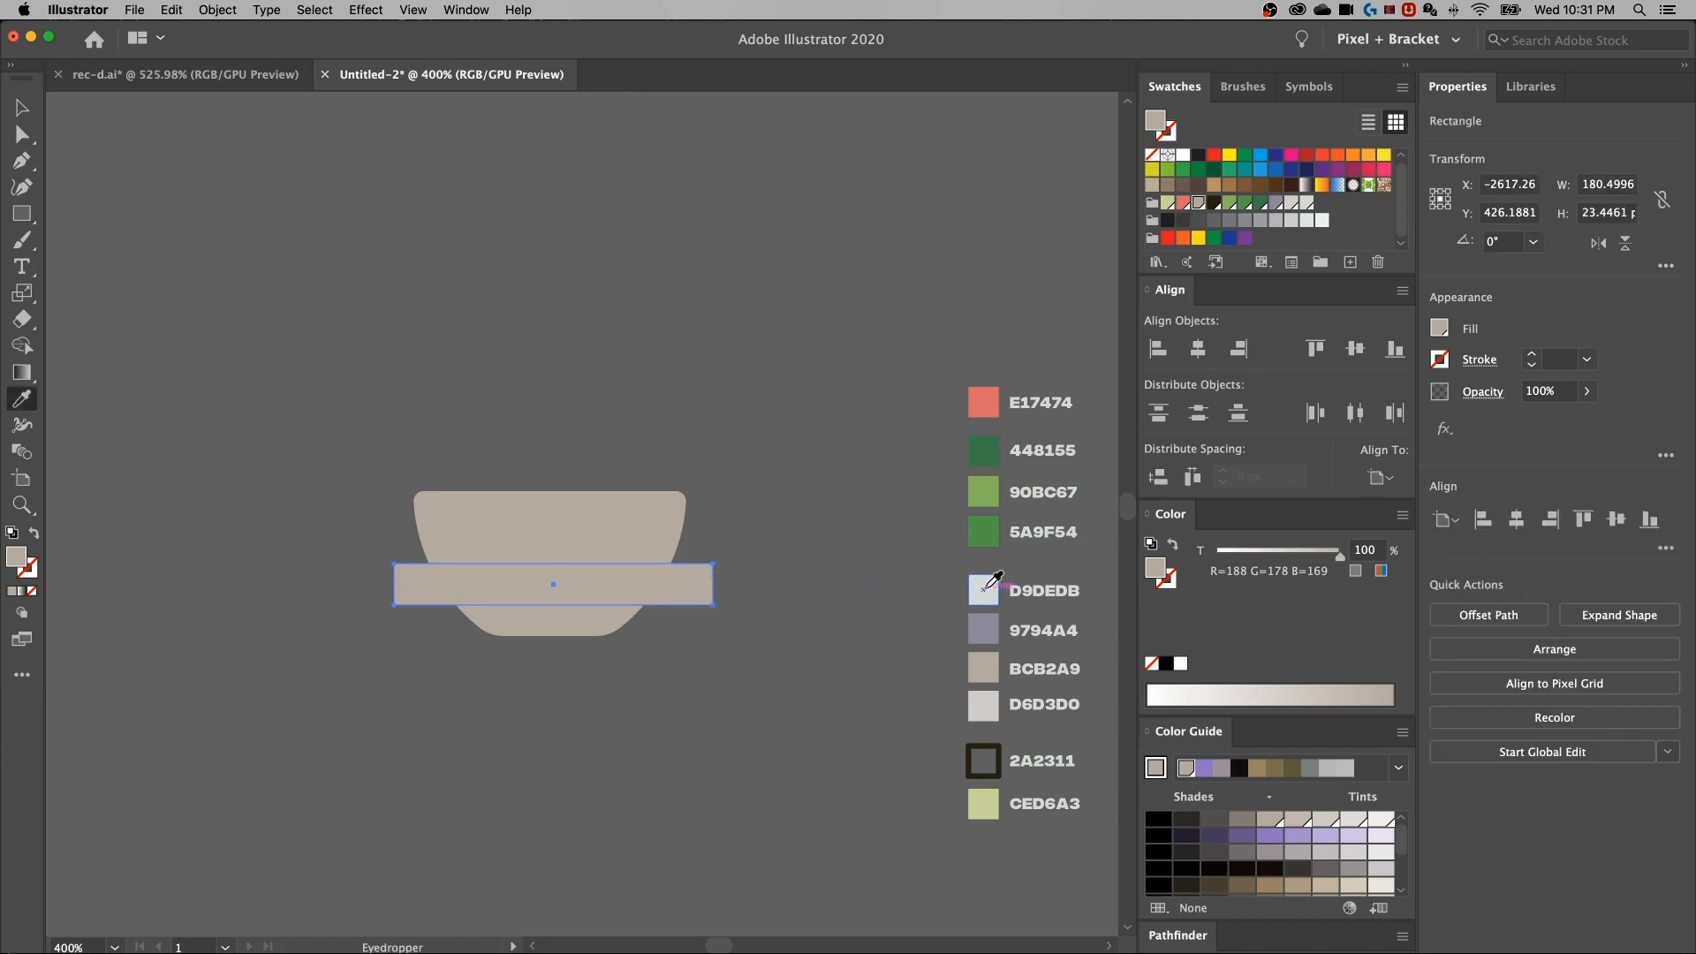
click(990, 706)
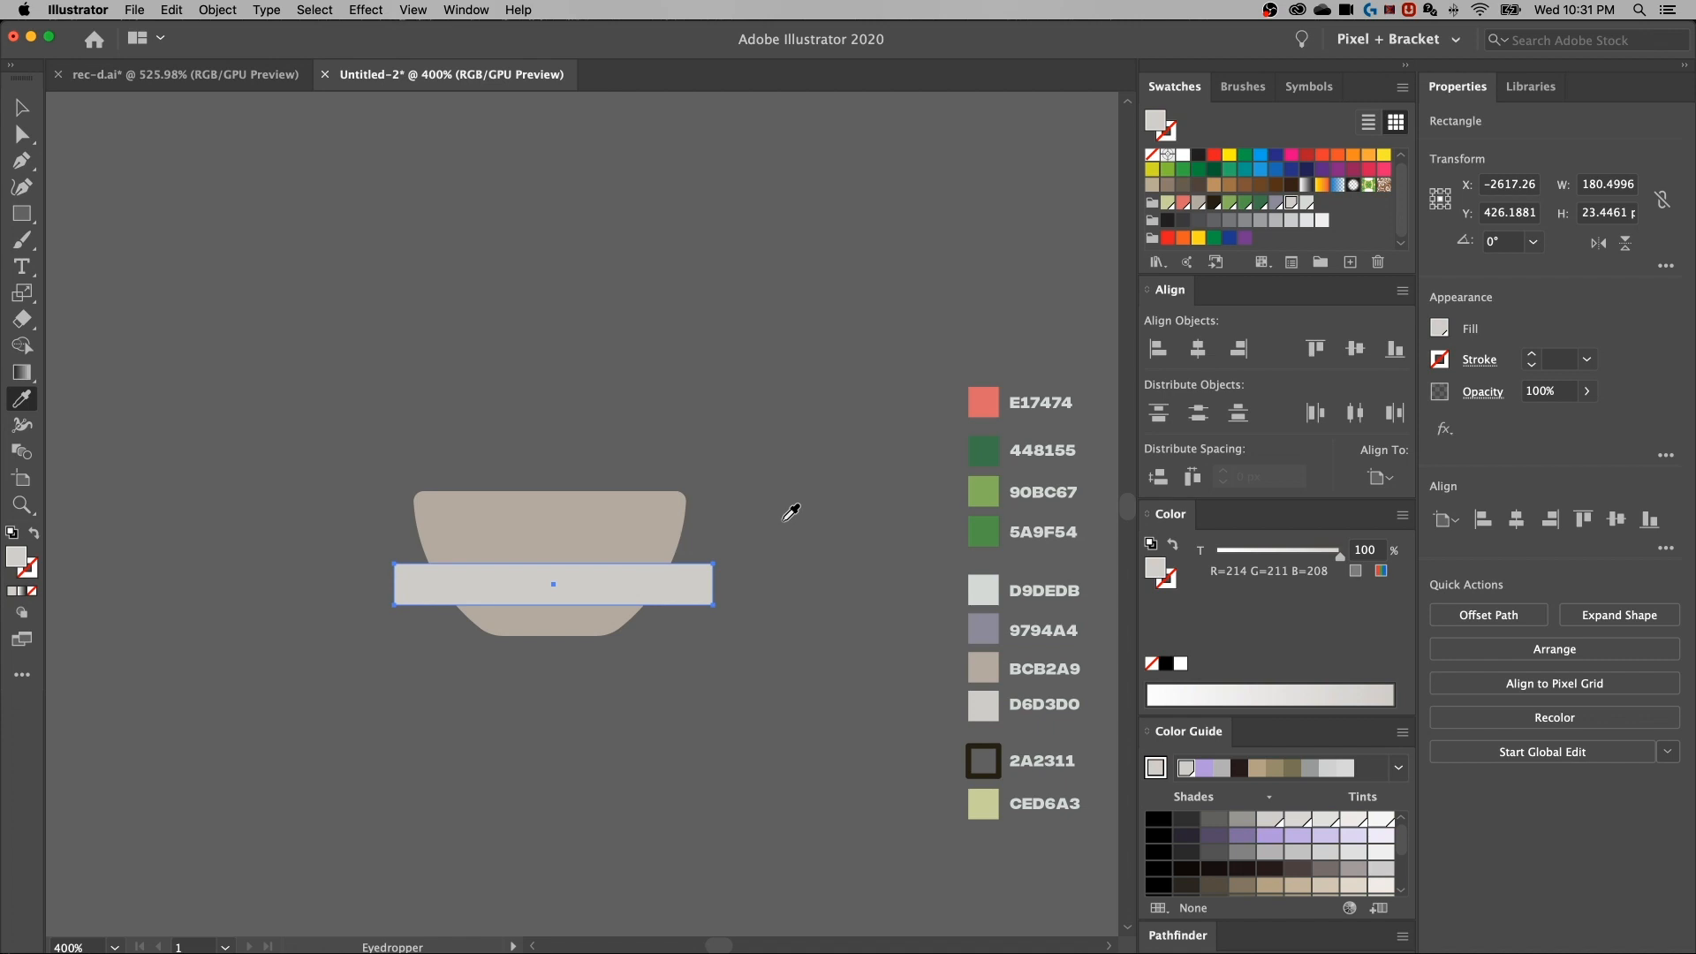
Trim away both ends of the light rectangle that stick out beyond the bowl, using the Shape Builder on all shapes
key(v)
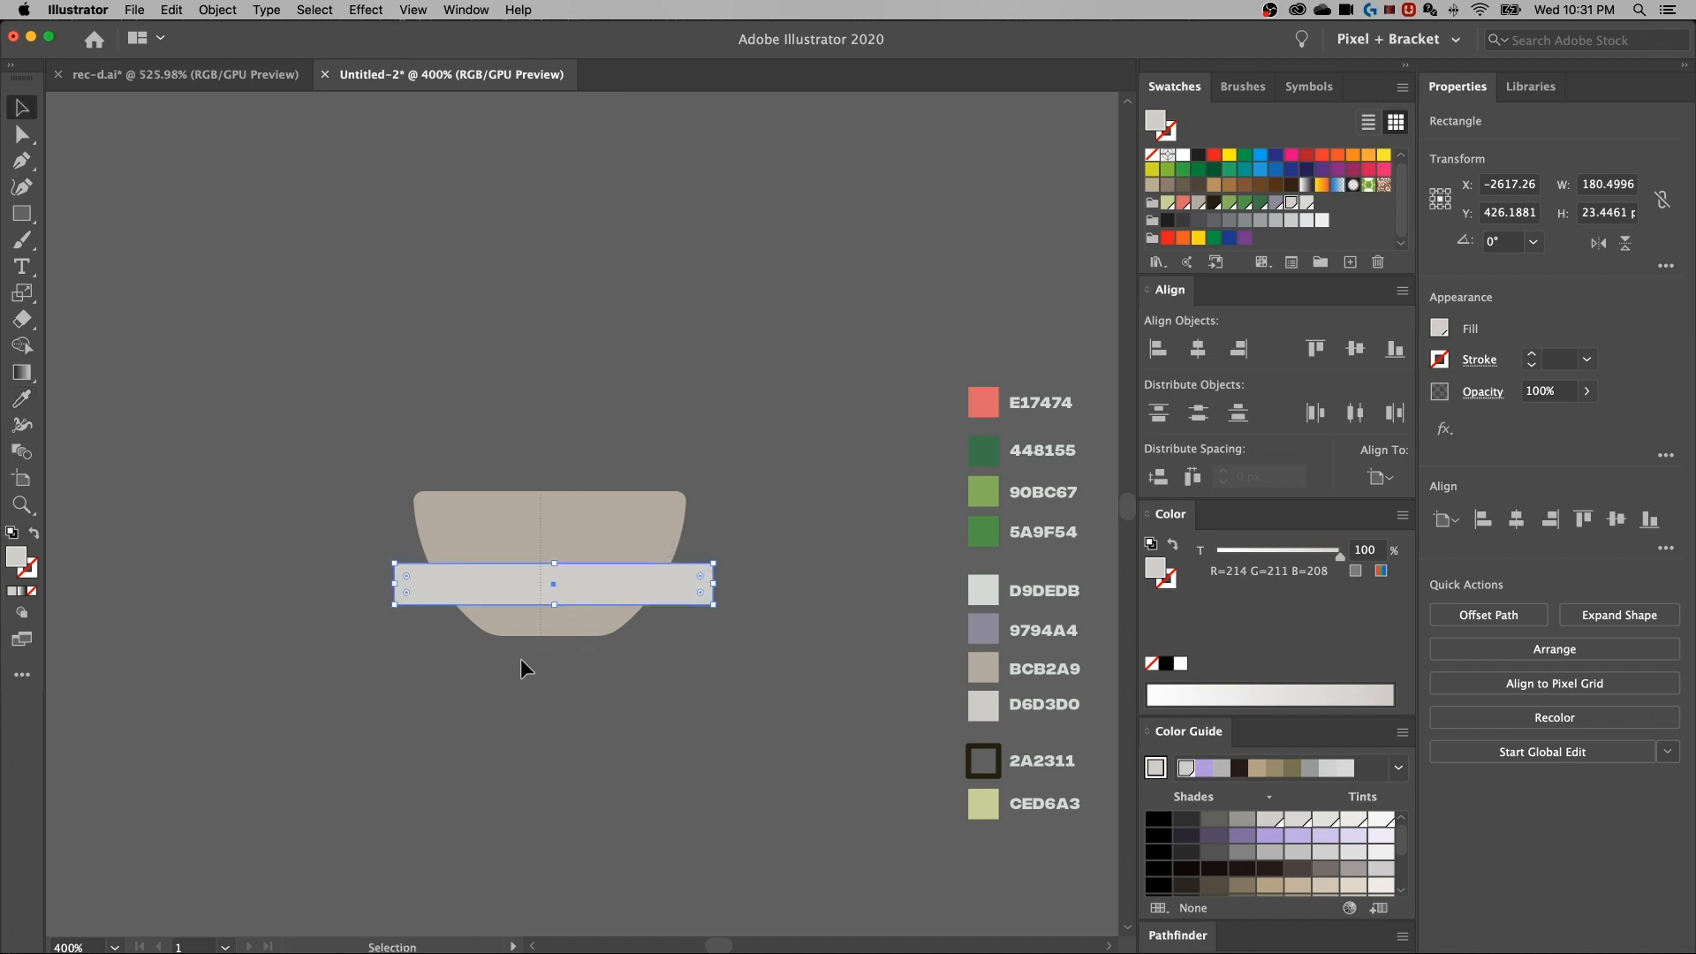
key(super+a)
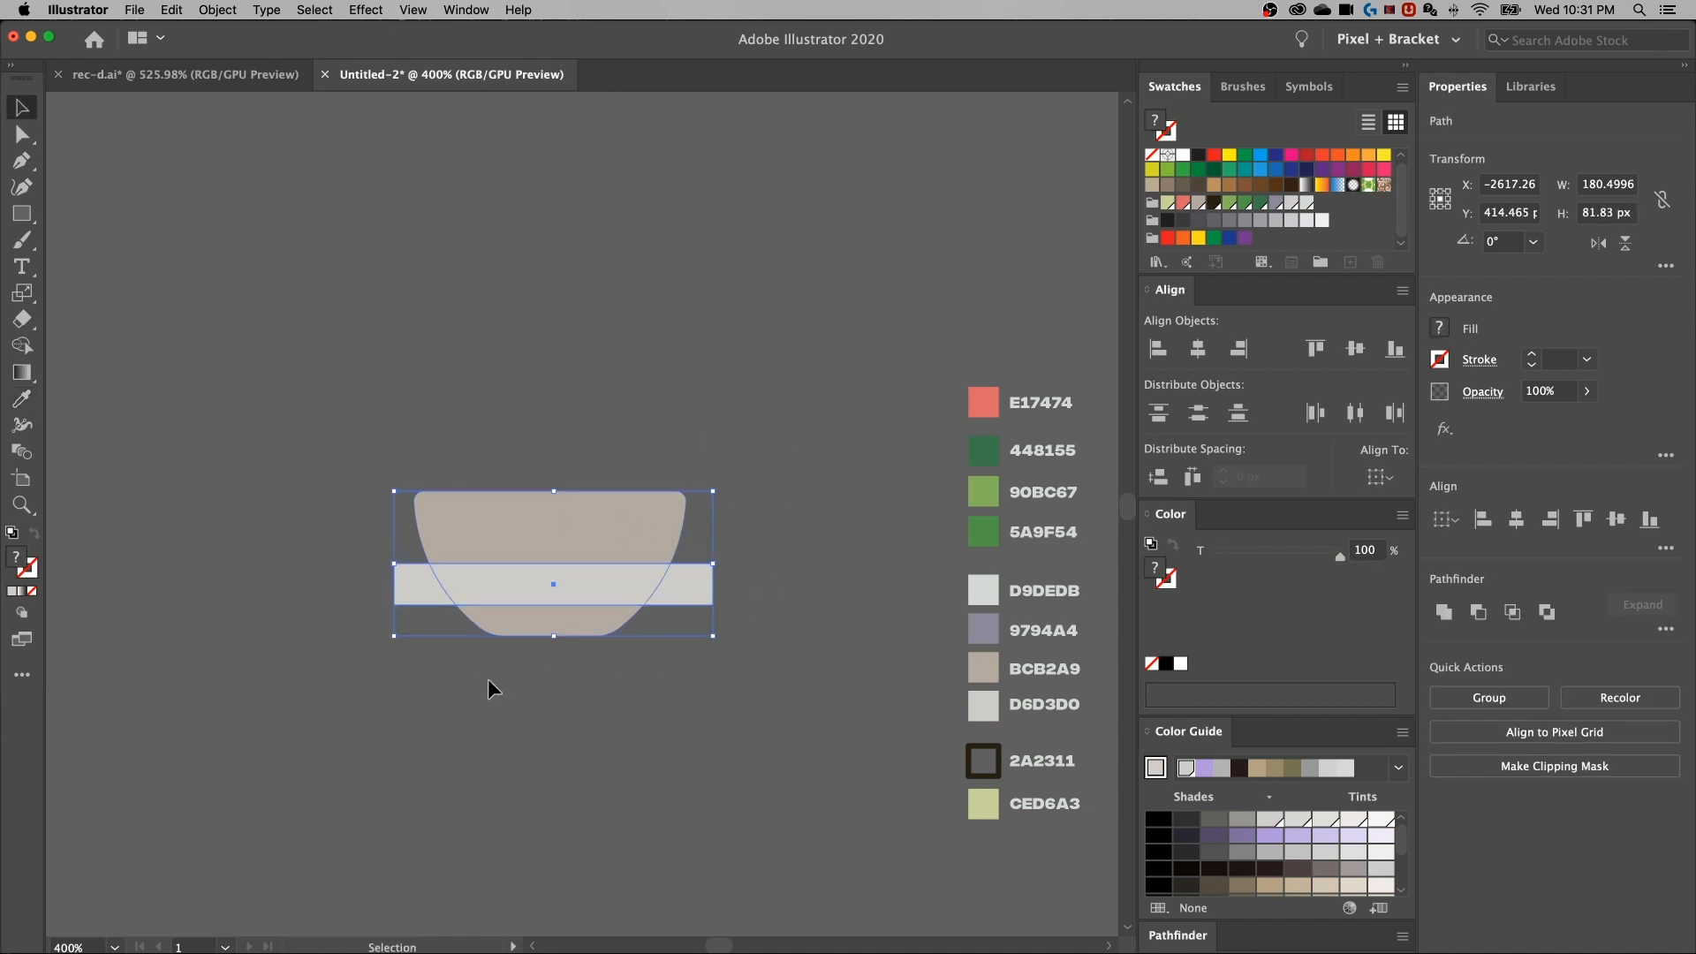
key(shift)
key(shift+m)
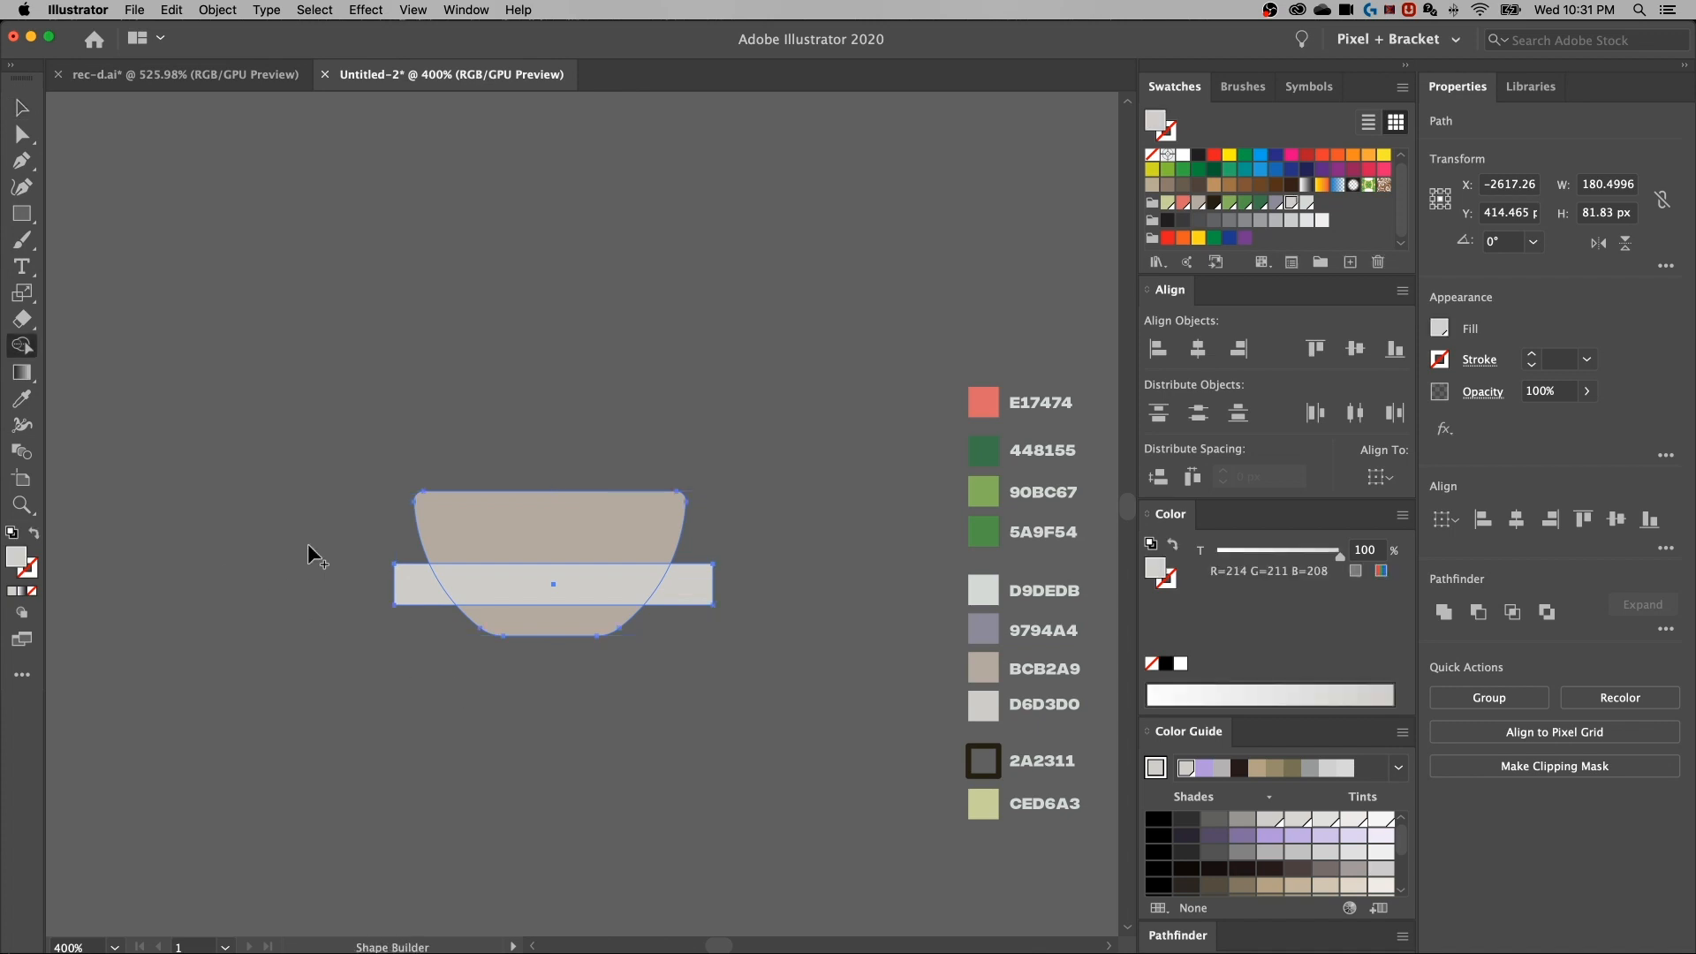
alt+click(412, 586)
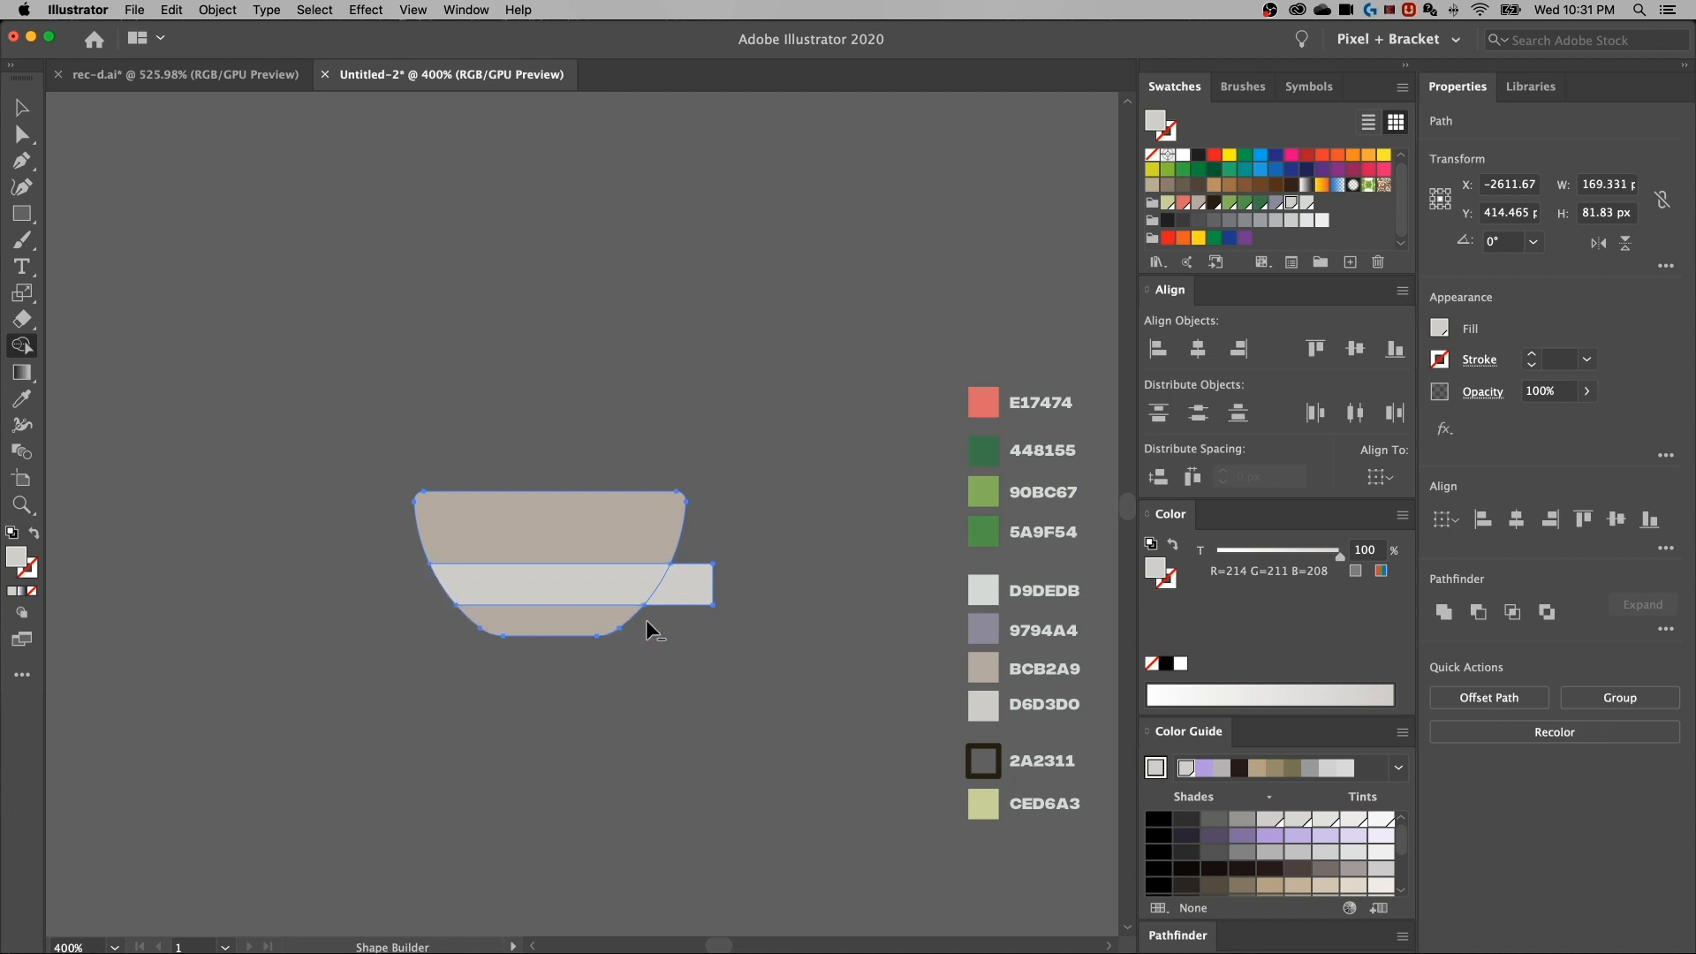
alt+click(714, 553)
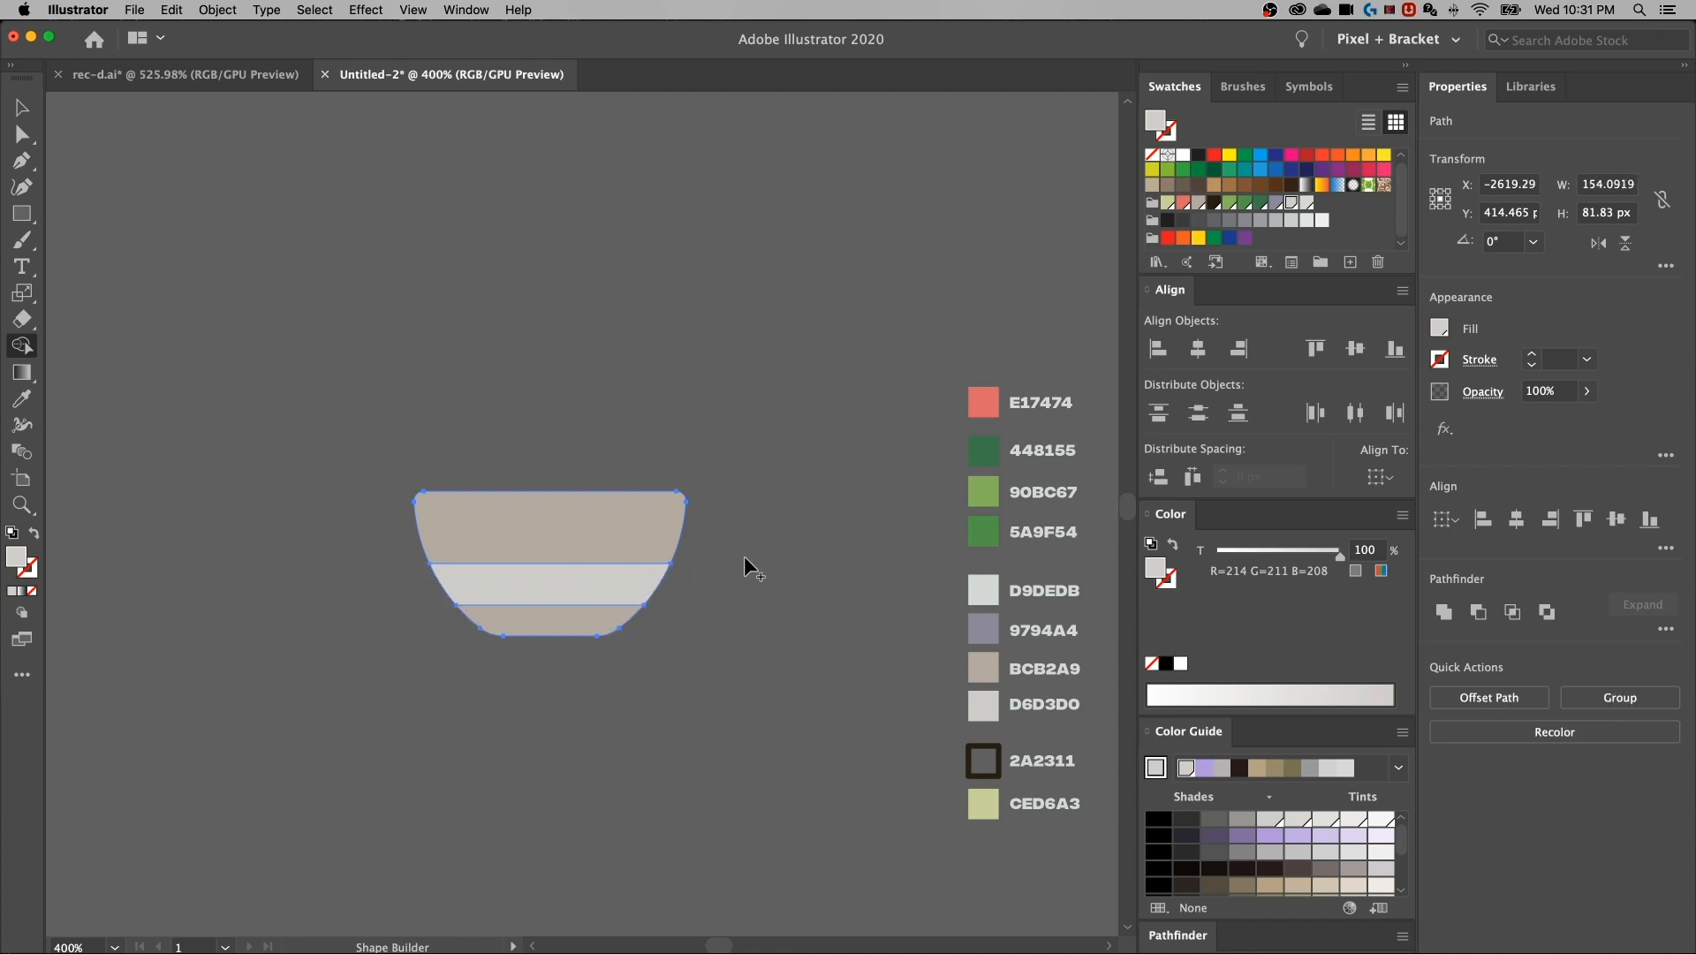
key(v)
click(745, 558)
Draw a closed Pen shape about 173 px tall over the bowl's left side, its inner edge curving parallel to the bowl's left contour
key(space)
mouse_move(738, 638)
mouse_down()
mouse_move(780, 653)
mouse_move(749, 647)
mouse_up()
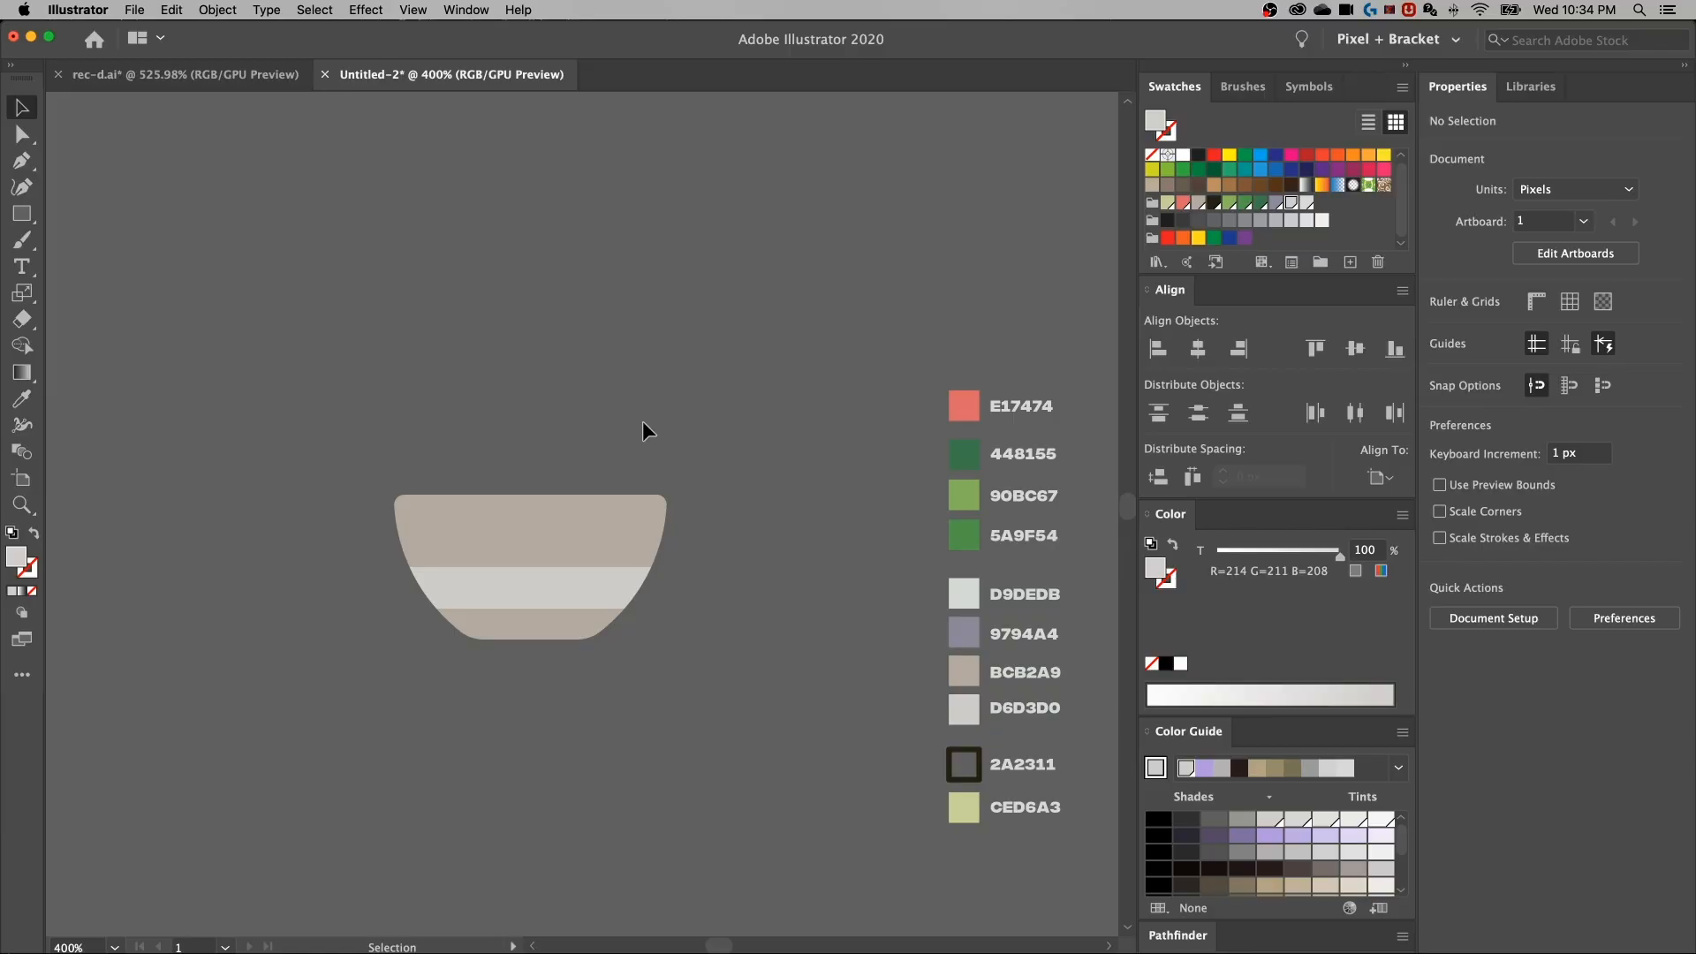
key(p)
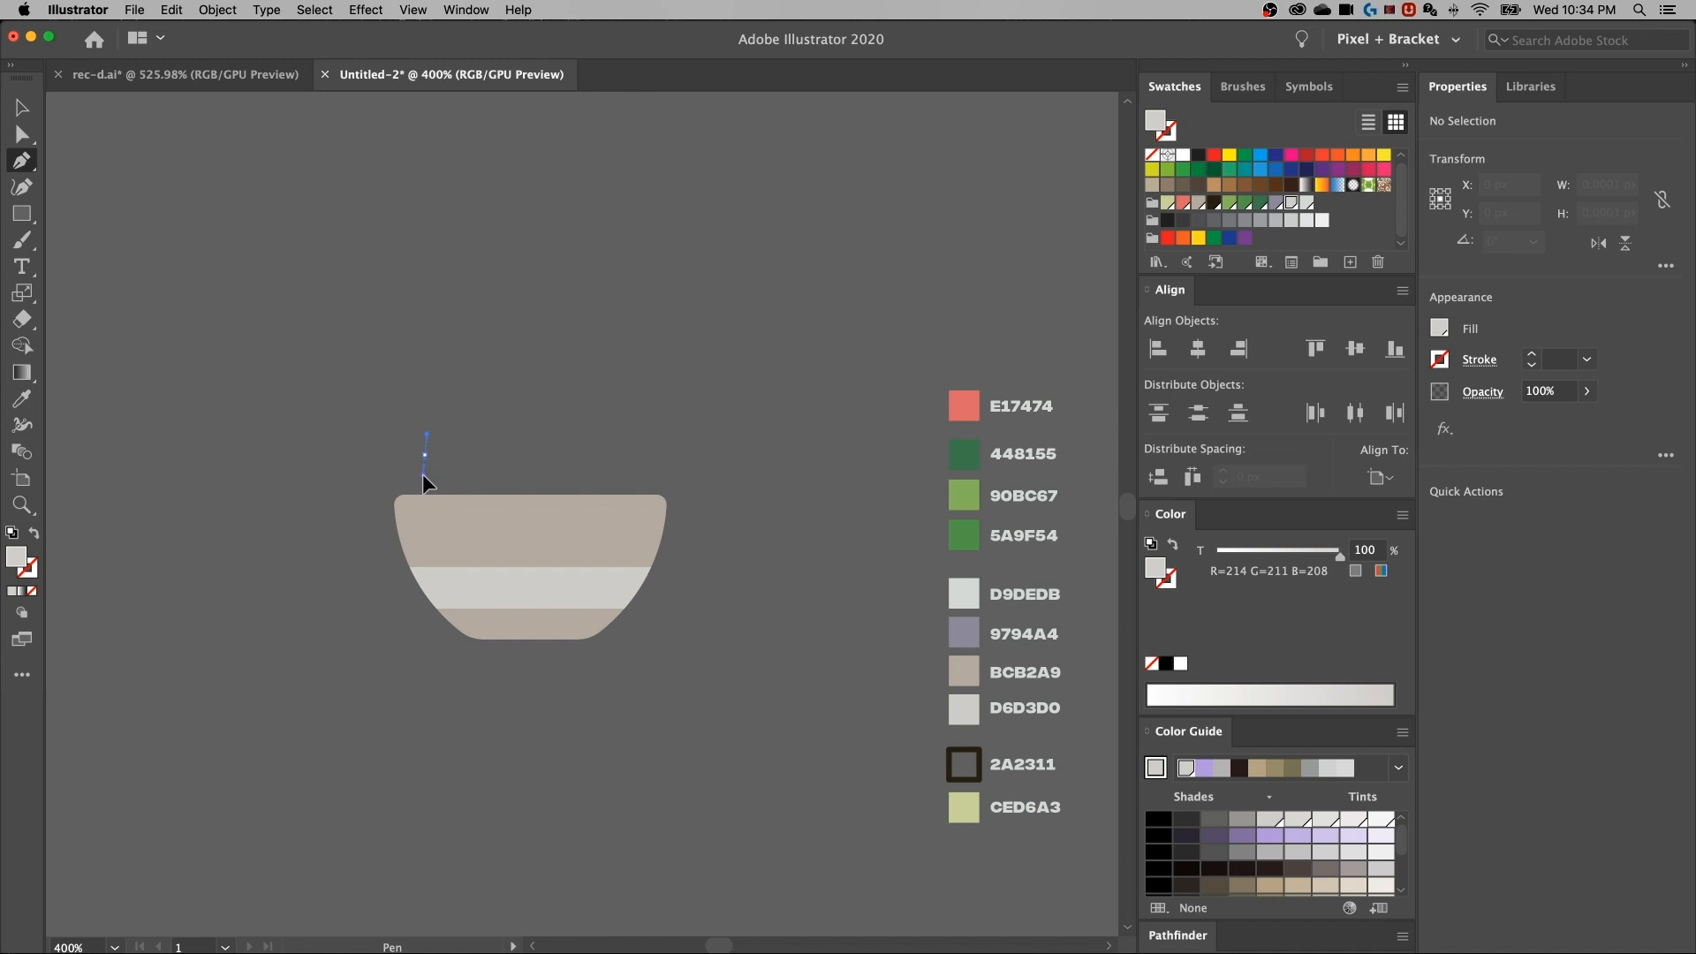
click(425, 454)
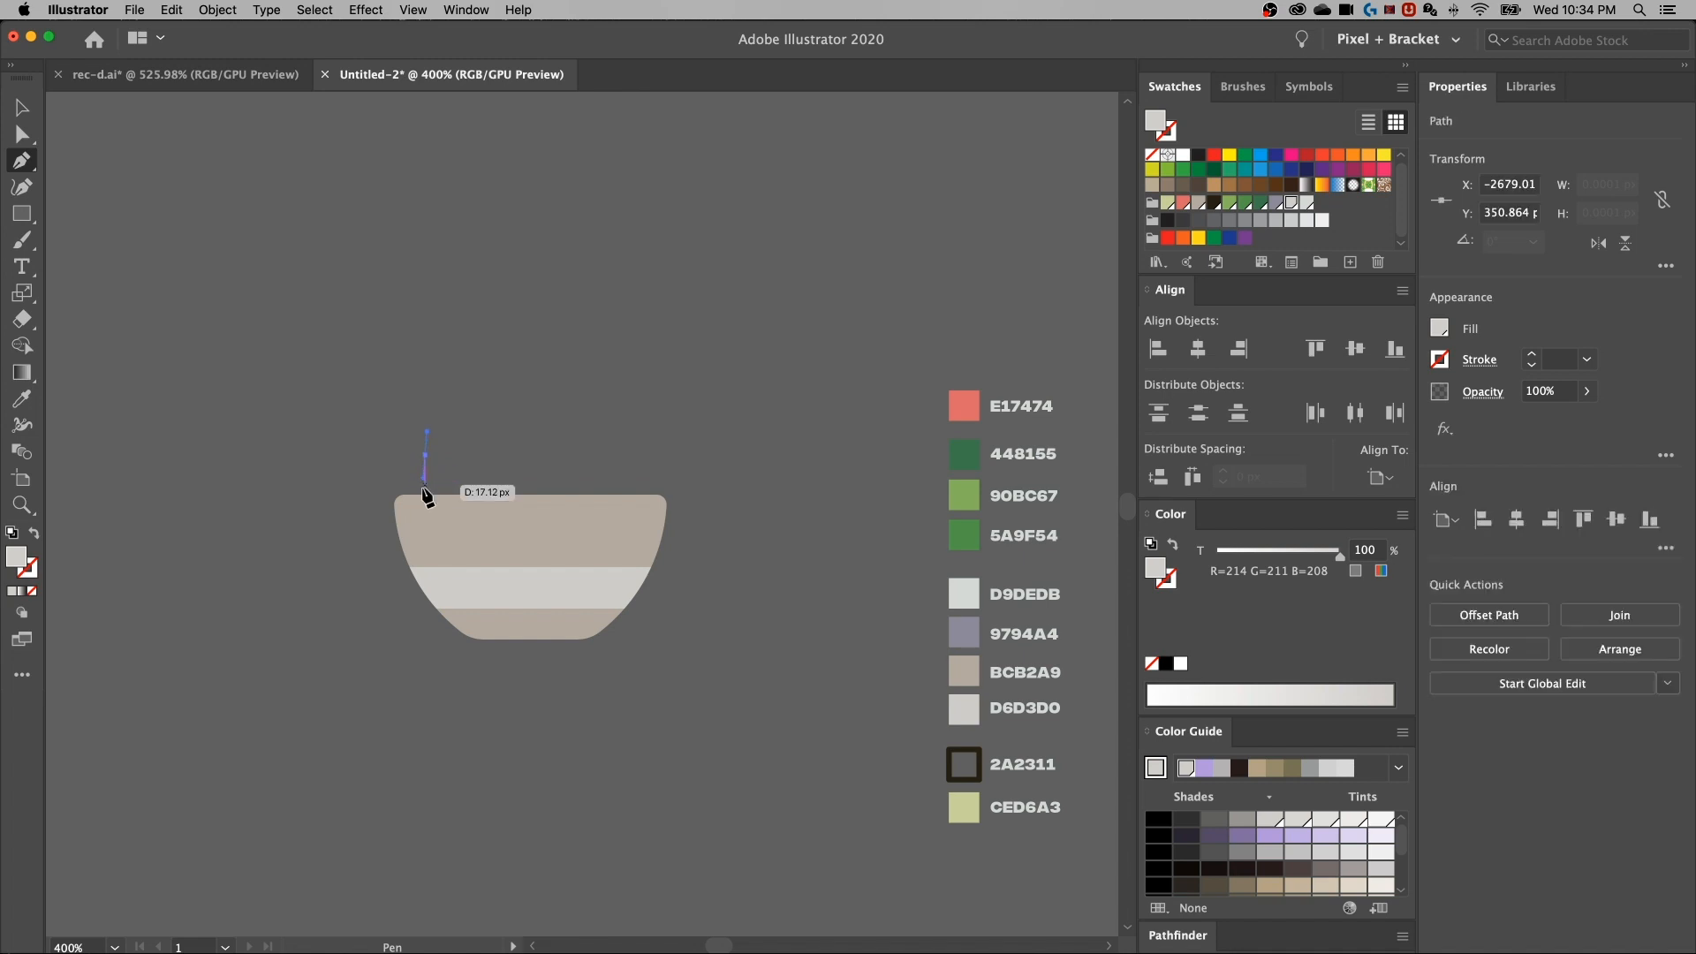
click(517, 671)
drag(522, 675, 633, 758)
drag(632, 758, 633, 757)
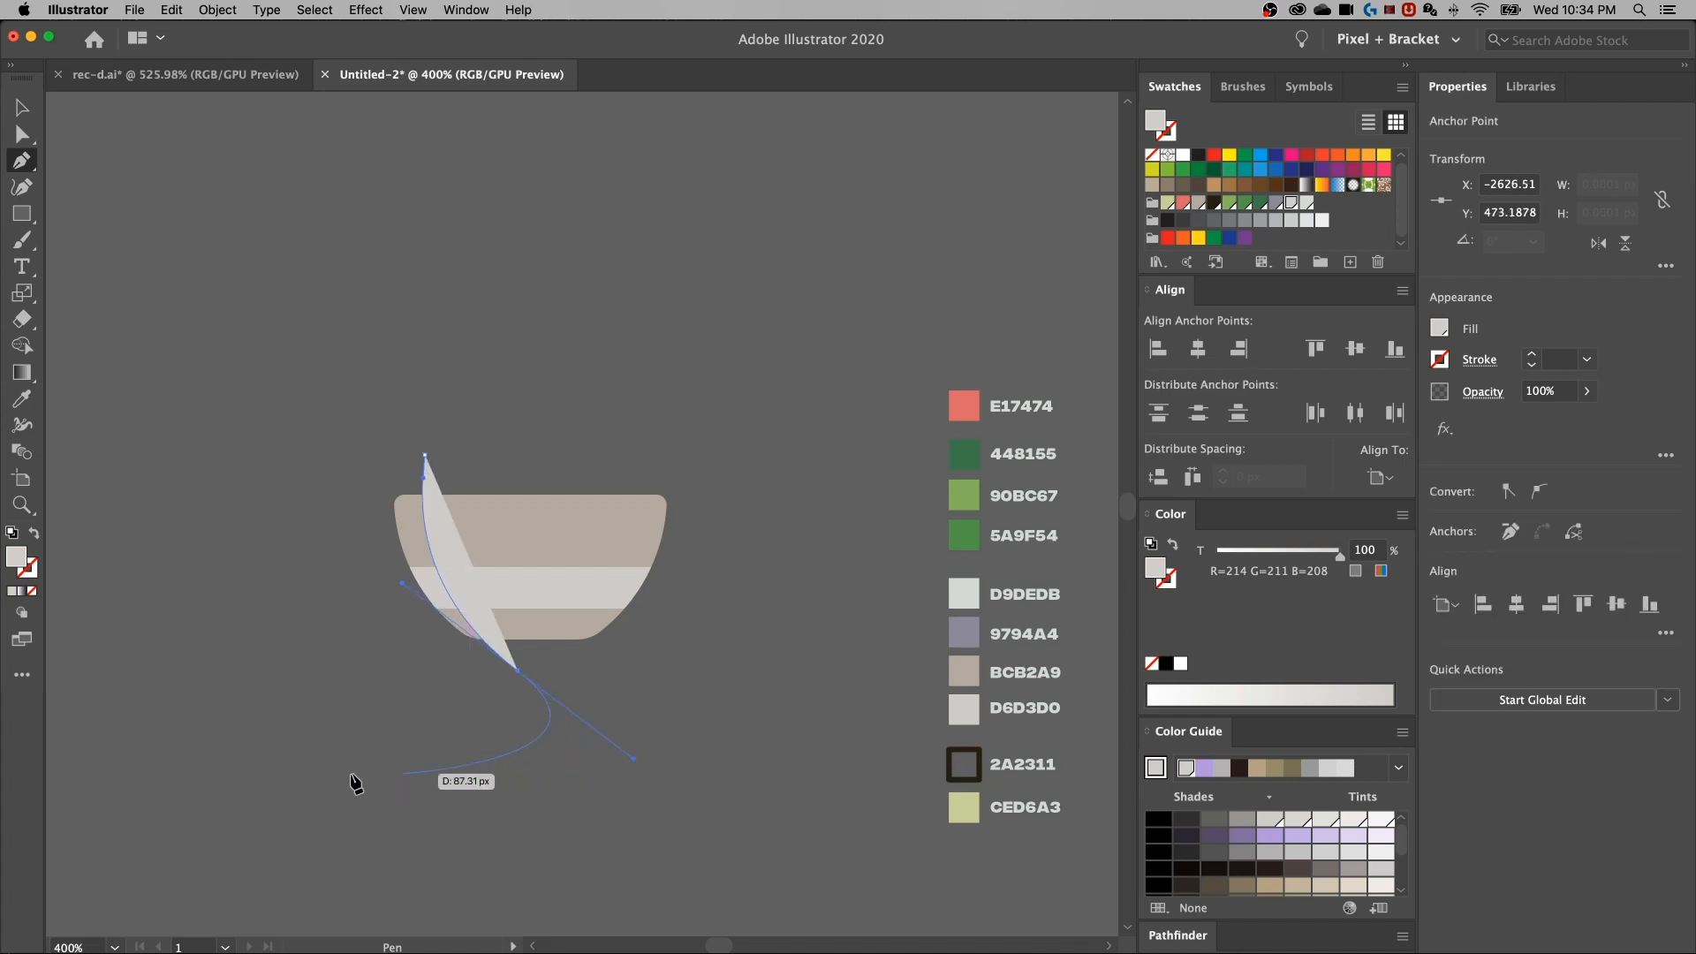
click(174, 696)
click(188, 412)
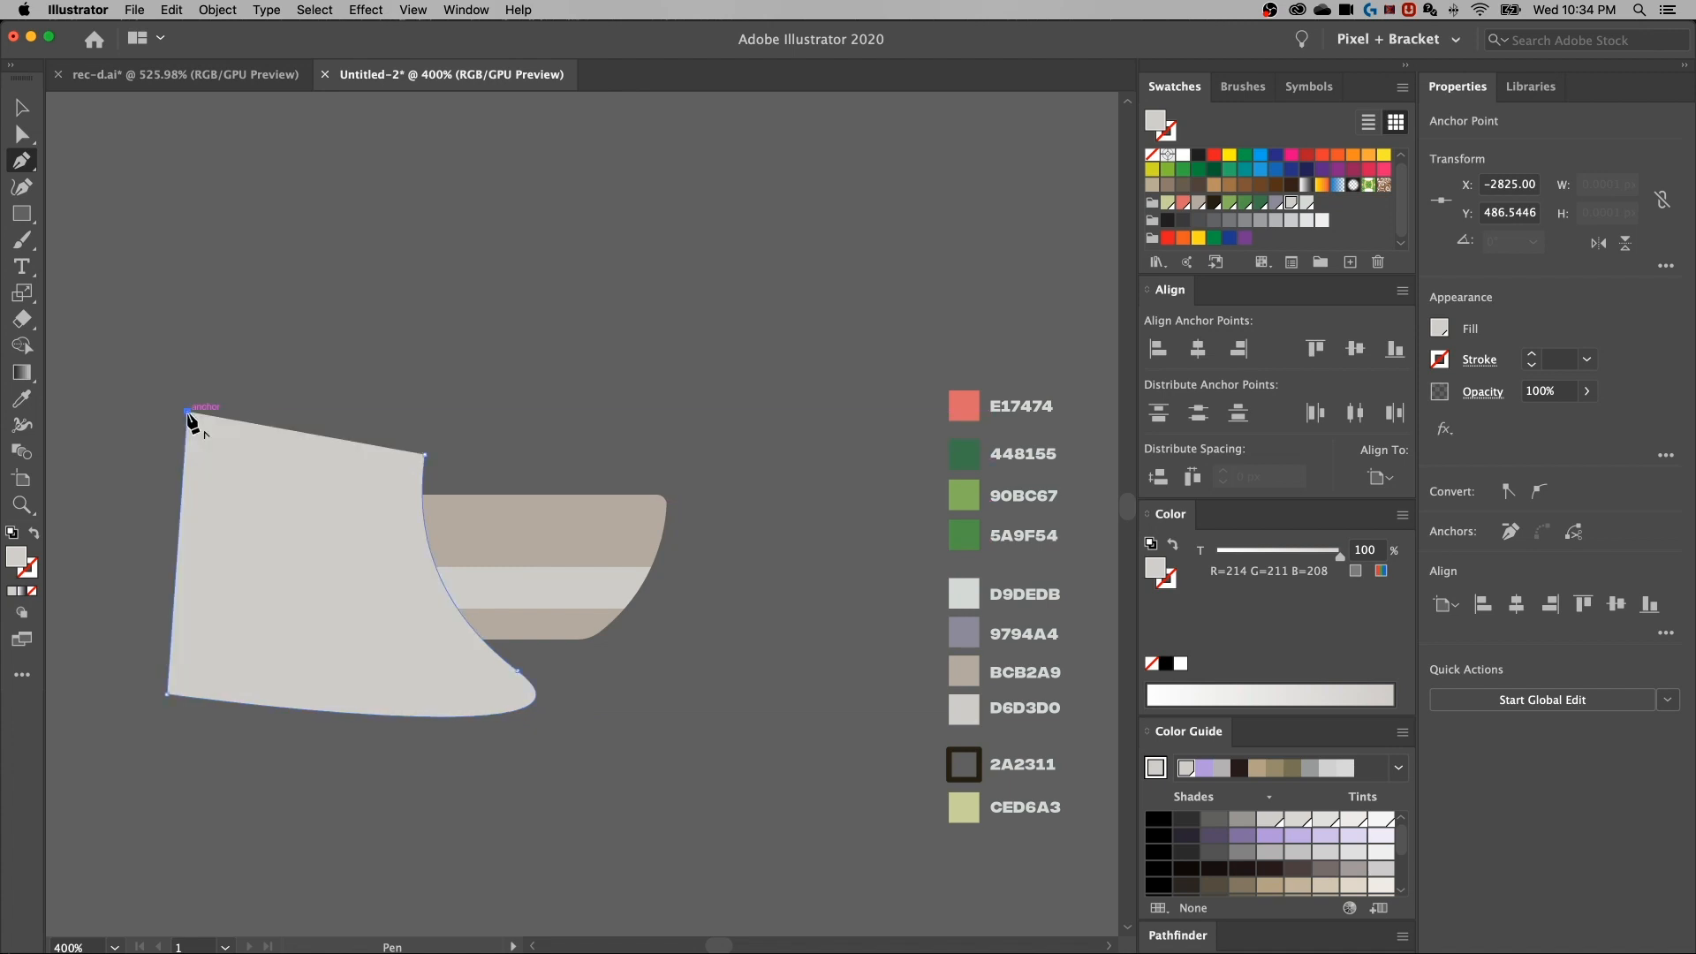
click(426, 456)
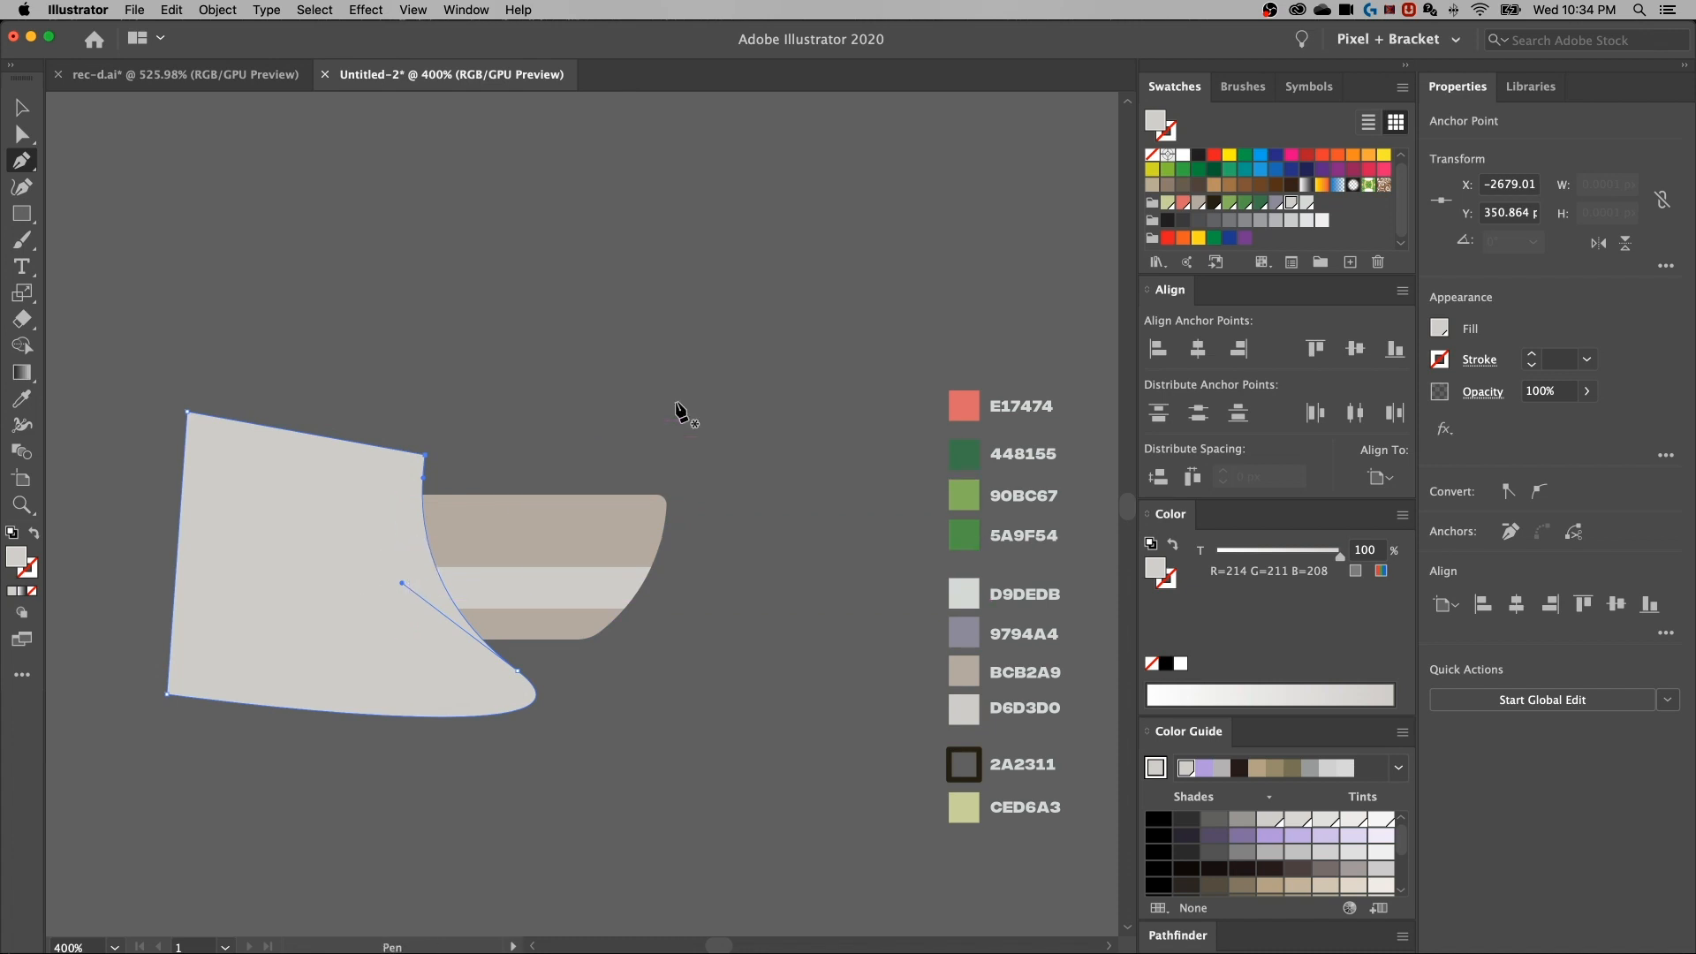
key(v)
click(703, 379)
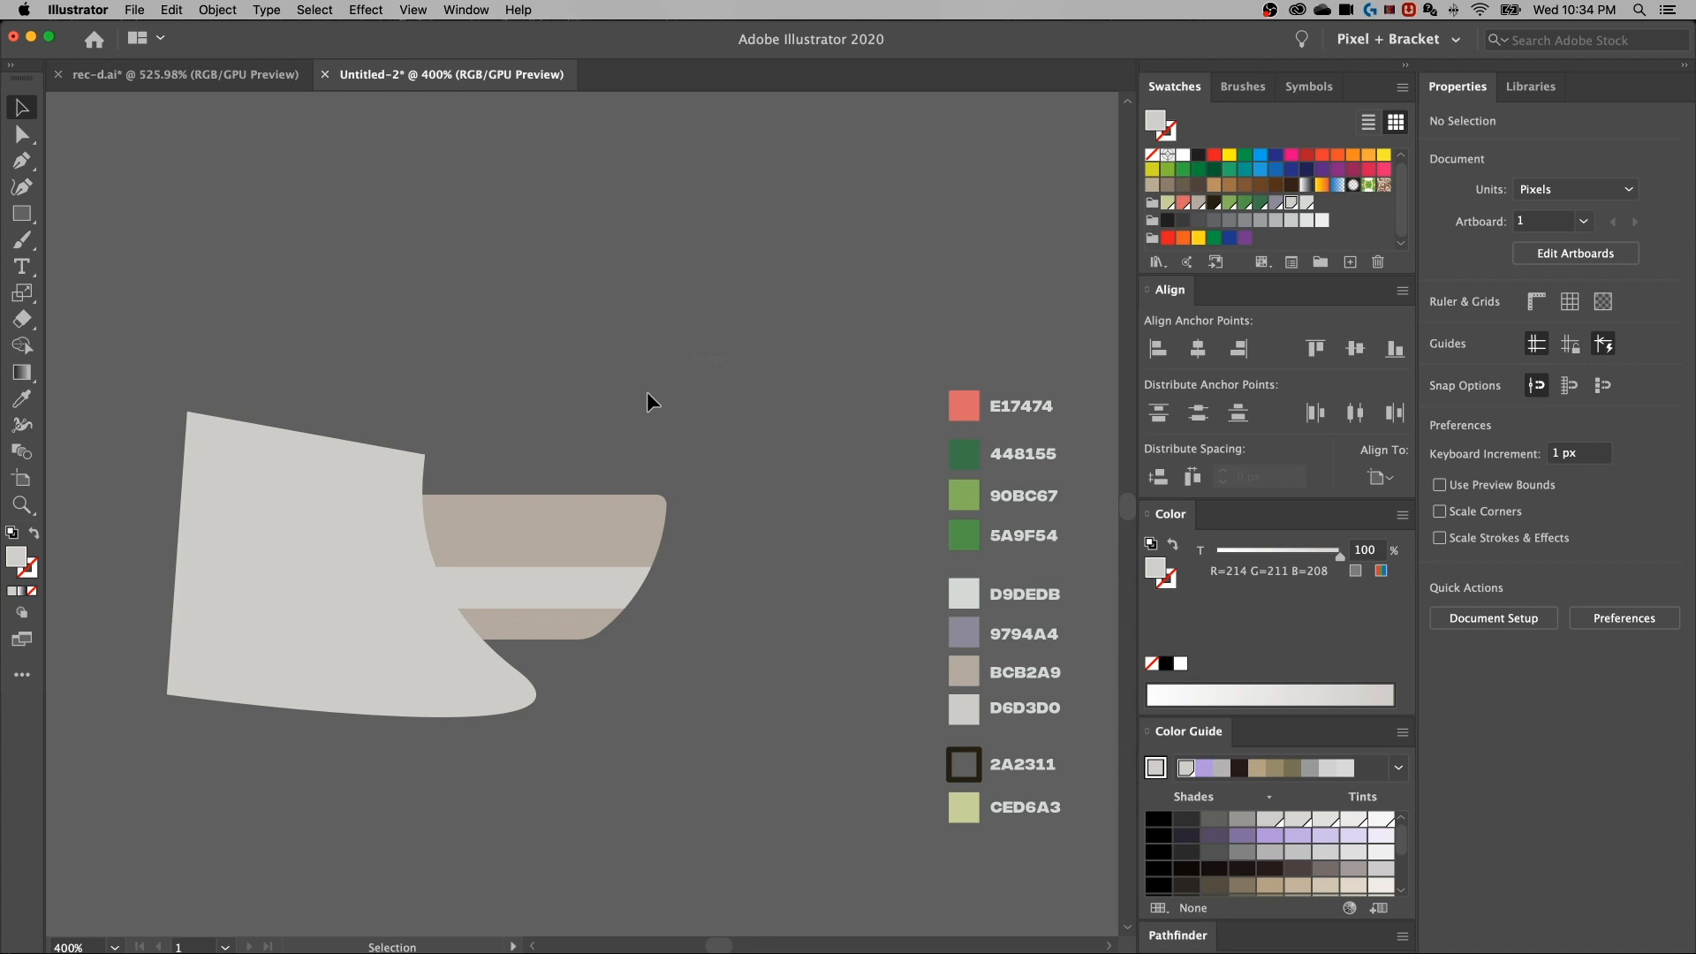
Remove the part of the Pen shape outside the bowl with the Shape Builder, leaving a curved sliver about 50 px wide along the left side
key(super+a)
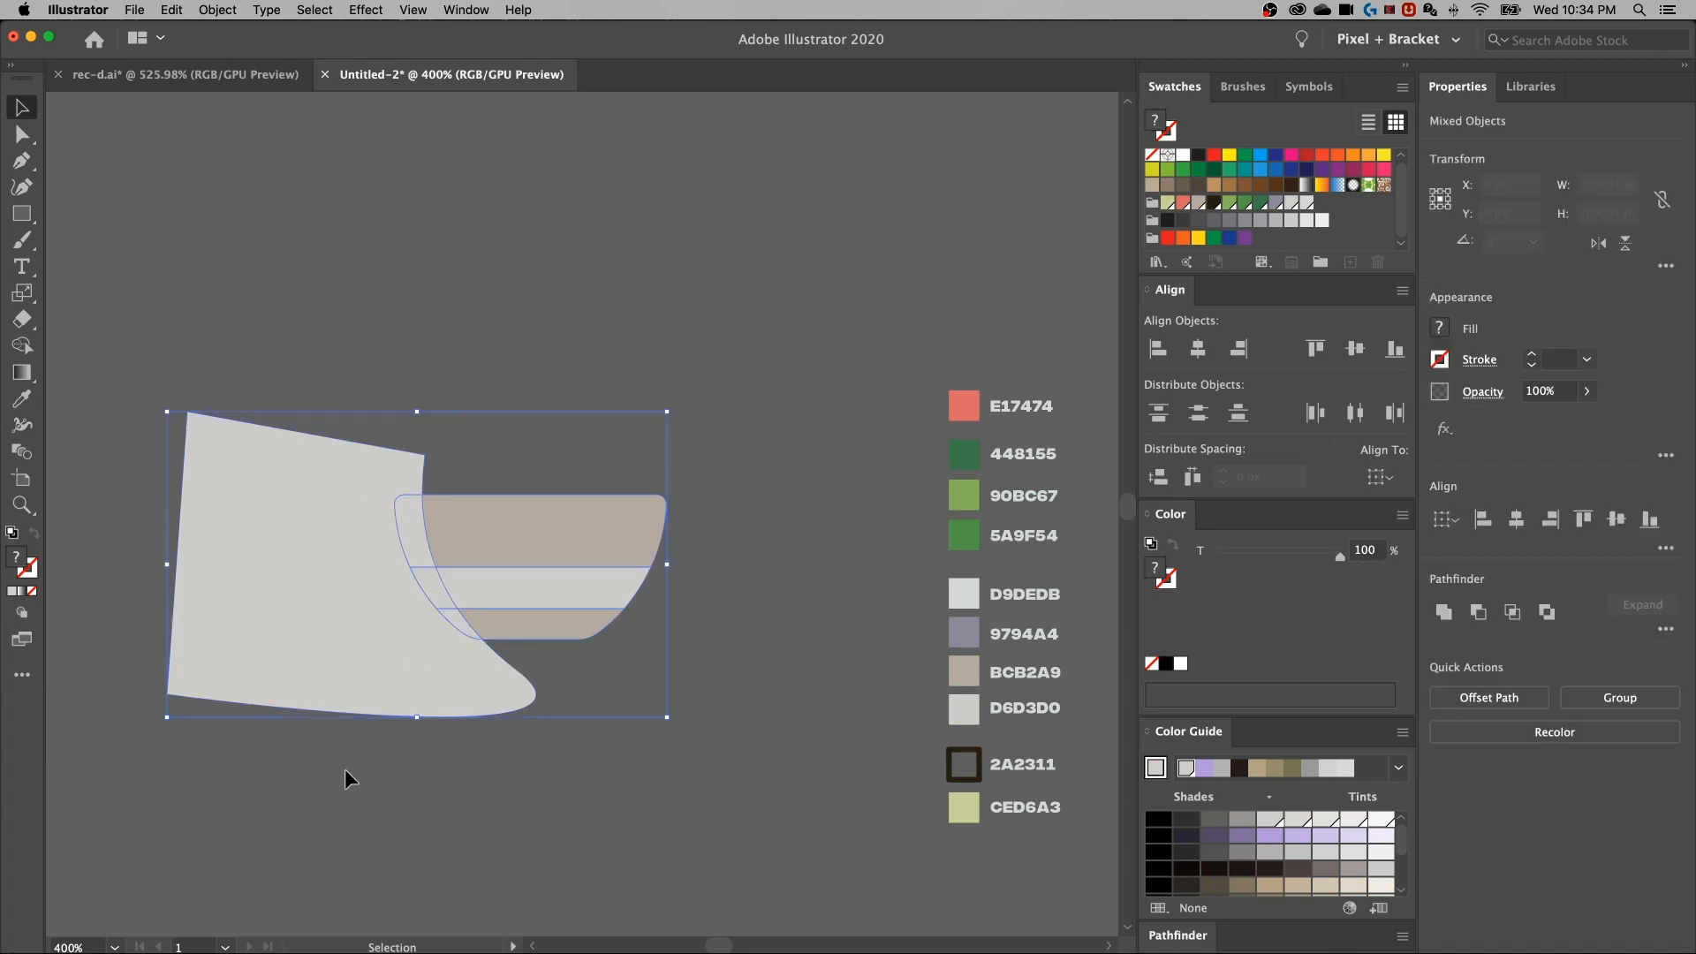
key(shift+m)
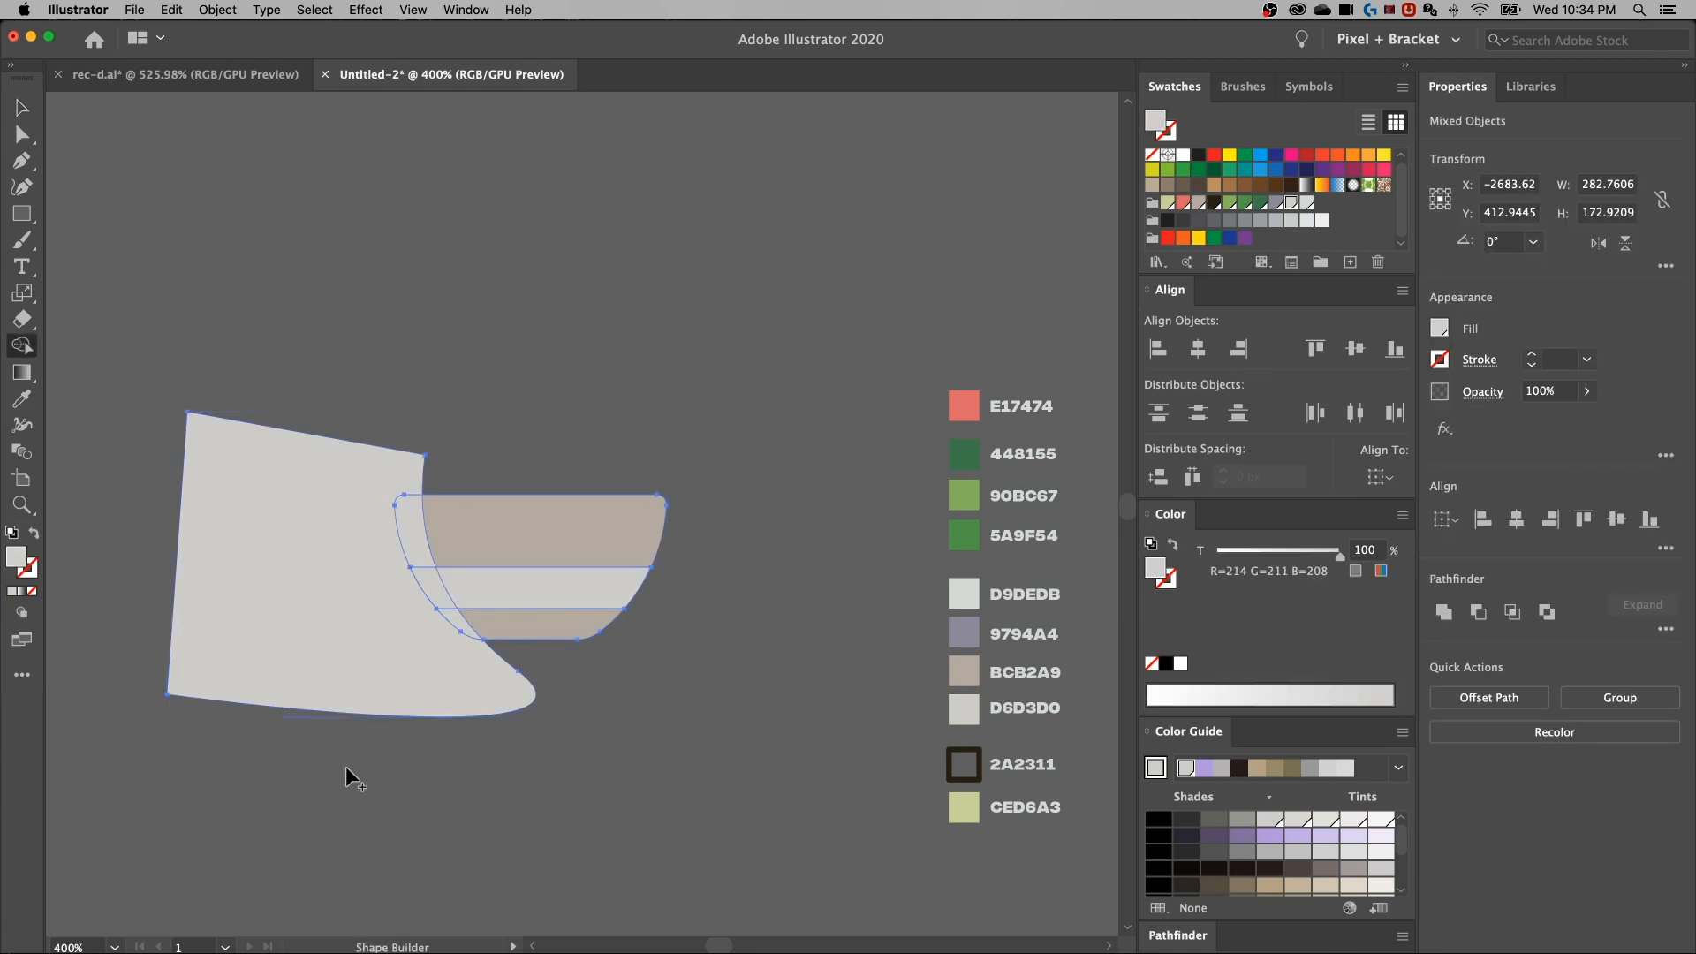
alt+click(313, 587)
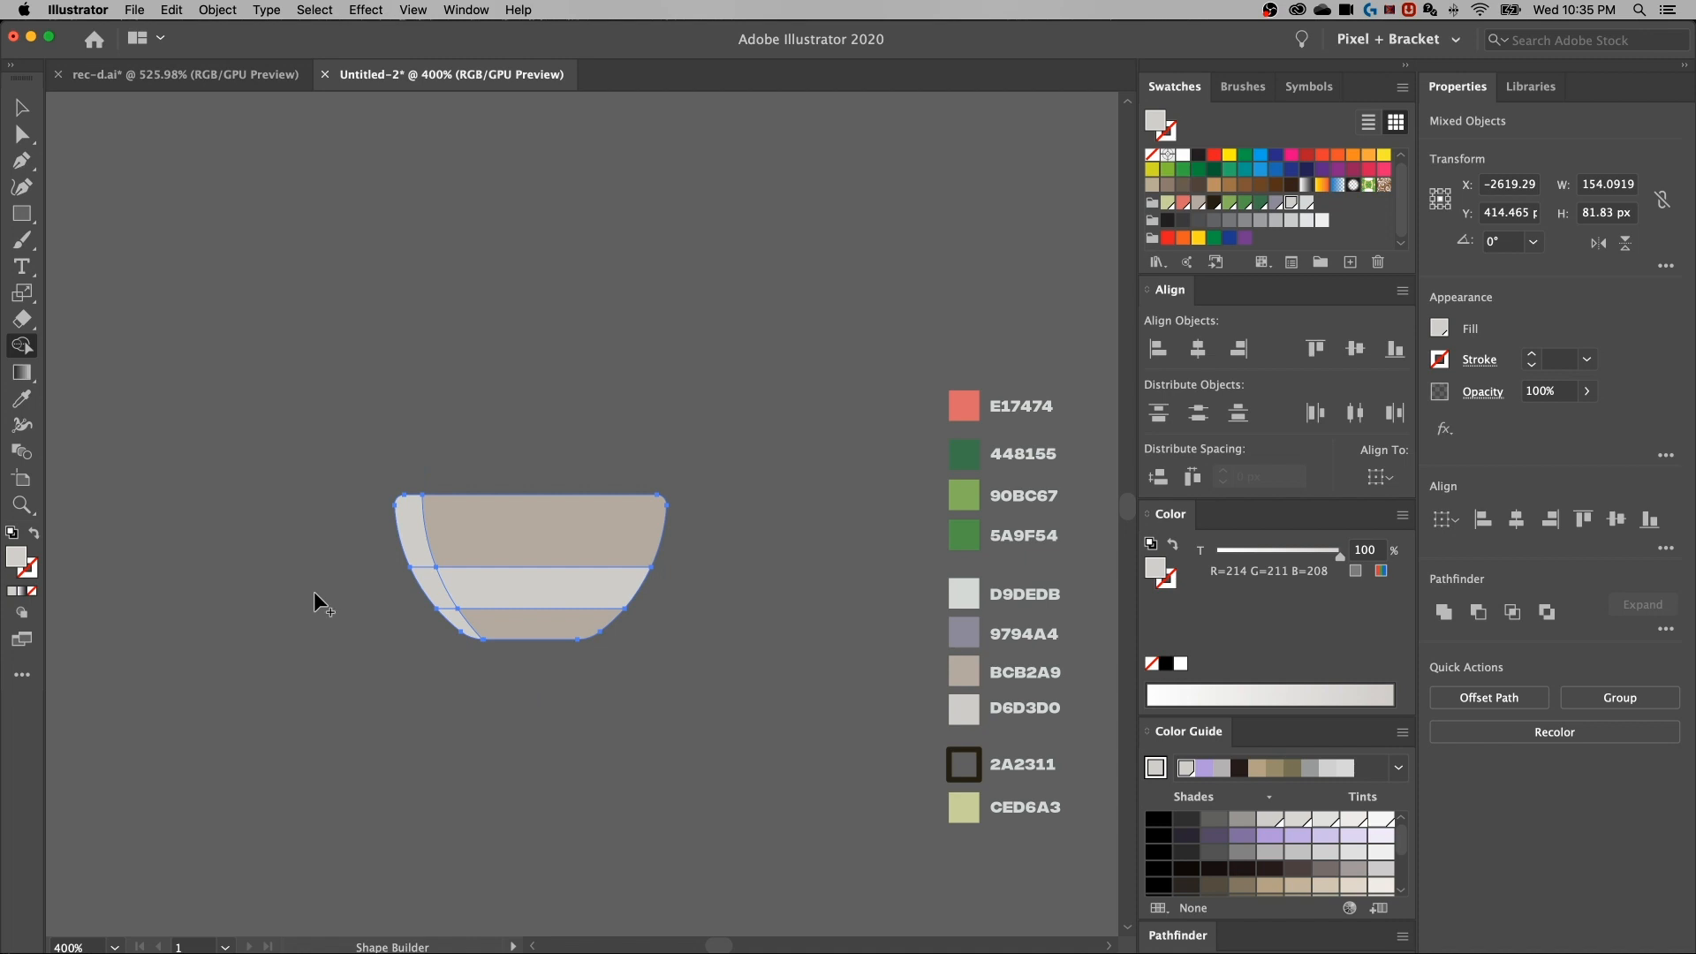
key(v)
click(314, 591)
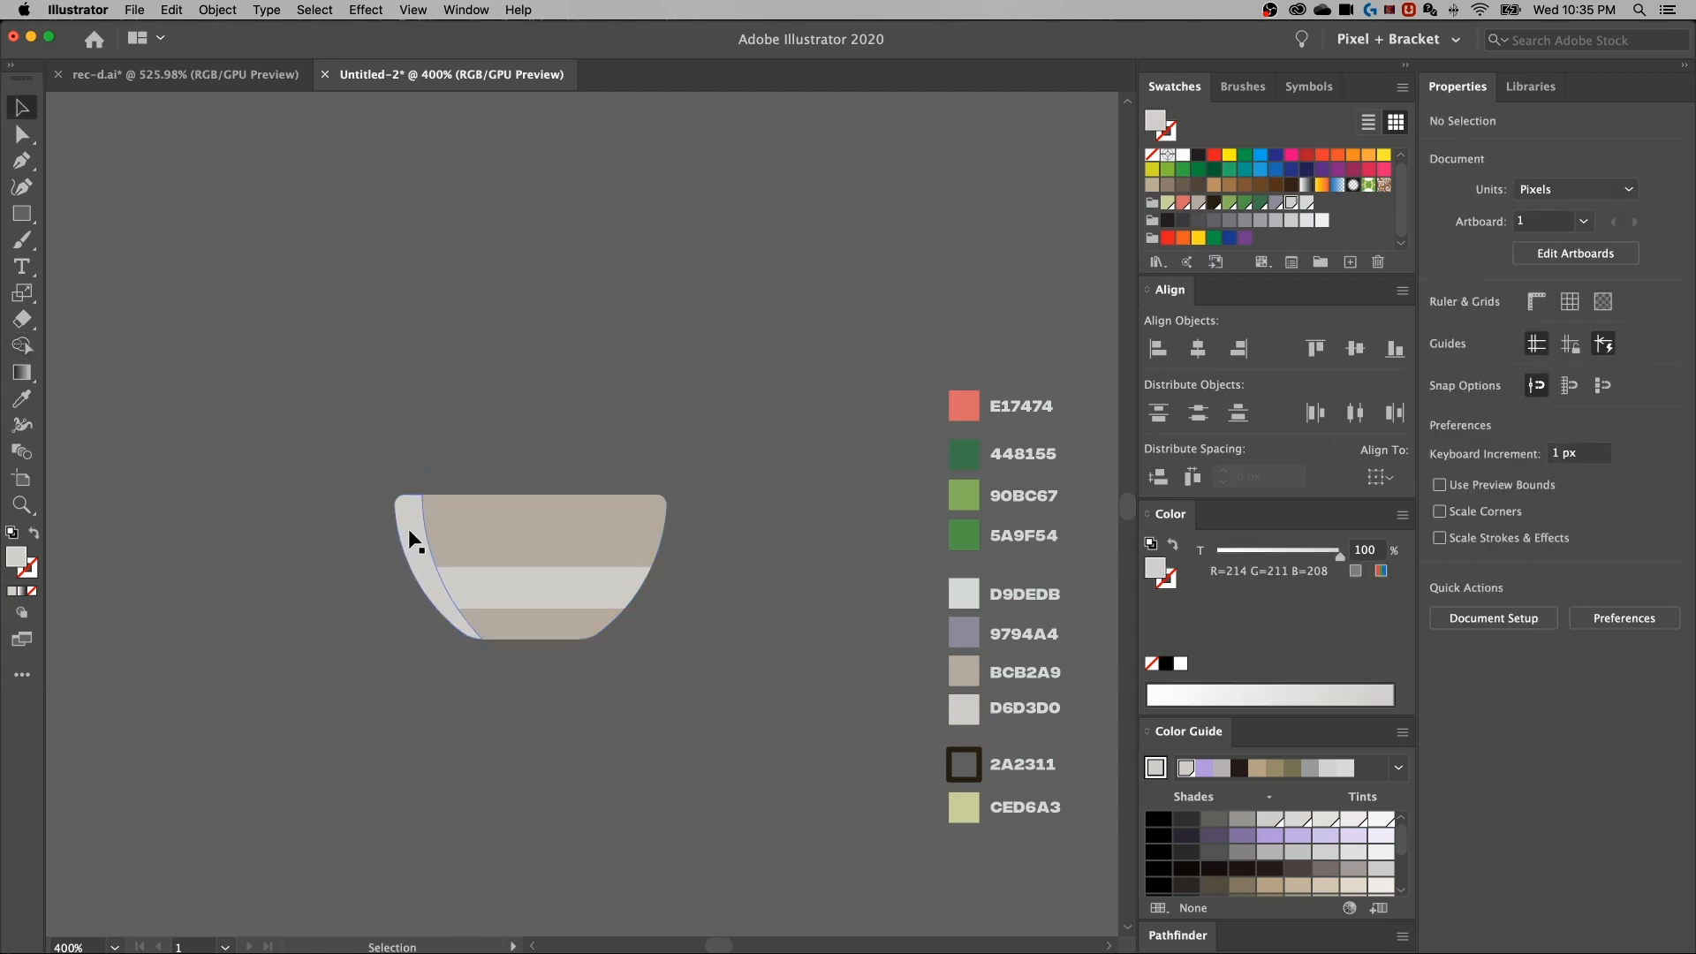
Fill the curved sliver on the bowl's left side with palette colour D9DEDB
click(408, 528)
drag(405, 523, 357, 532)
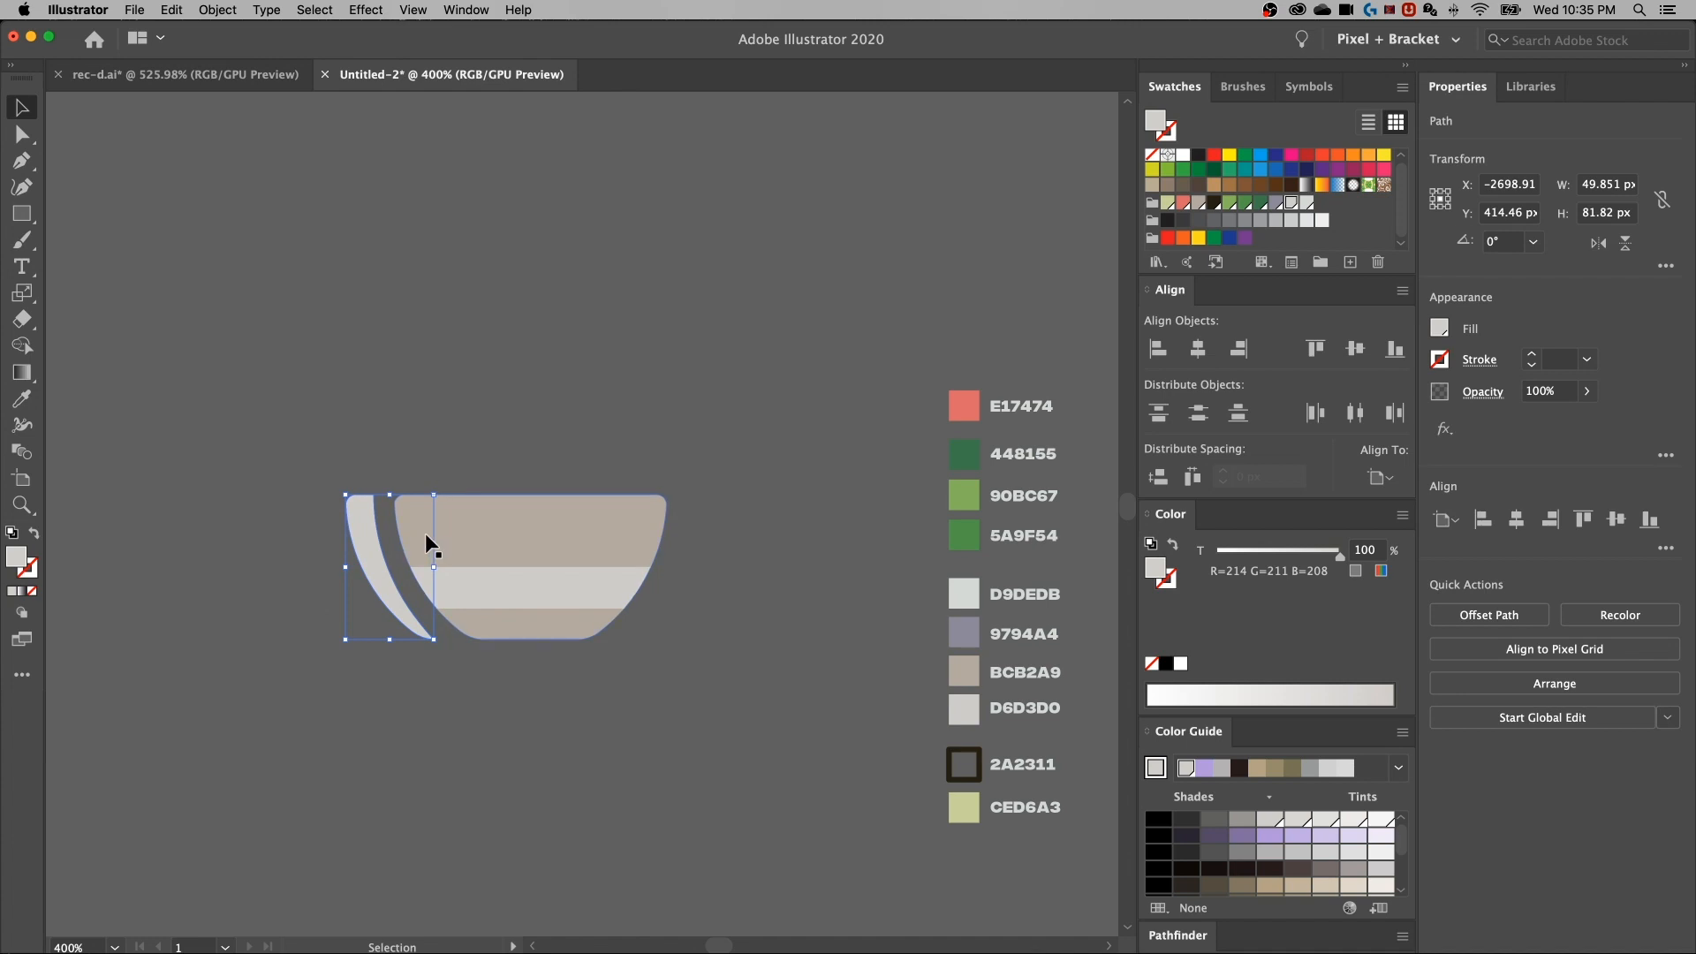
key(super+z)
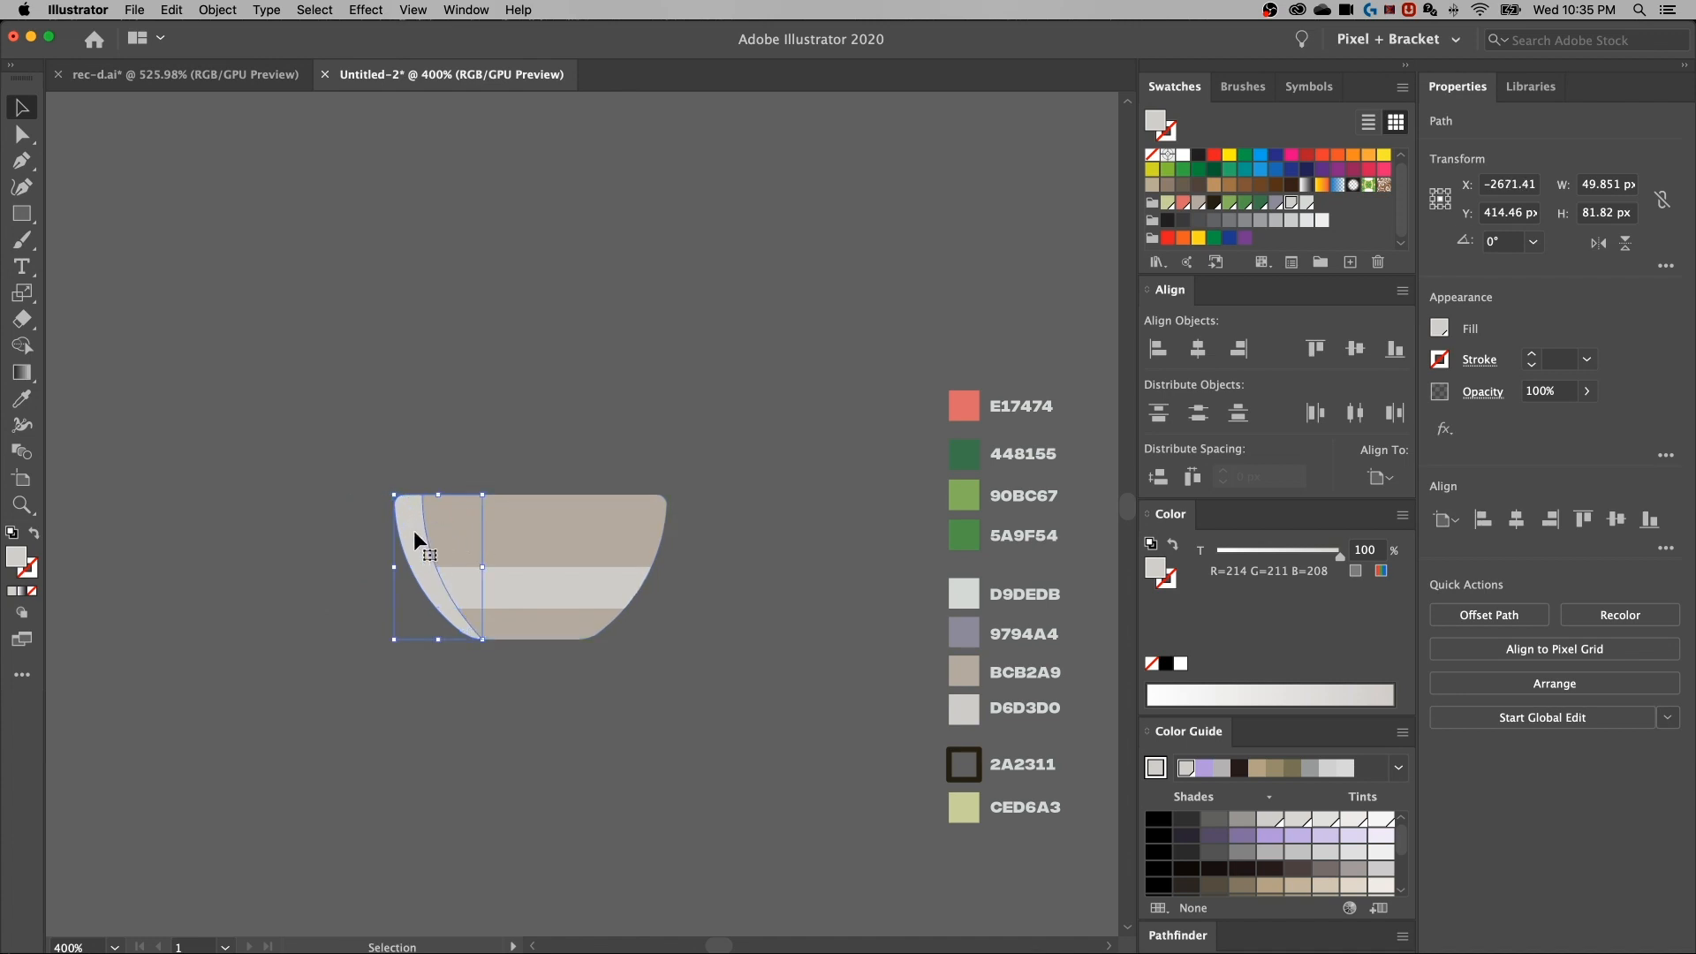
key(i)
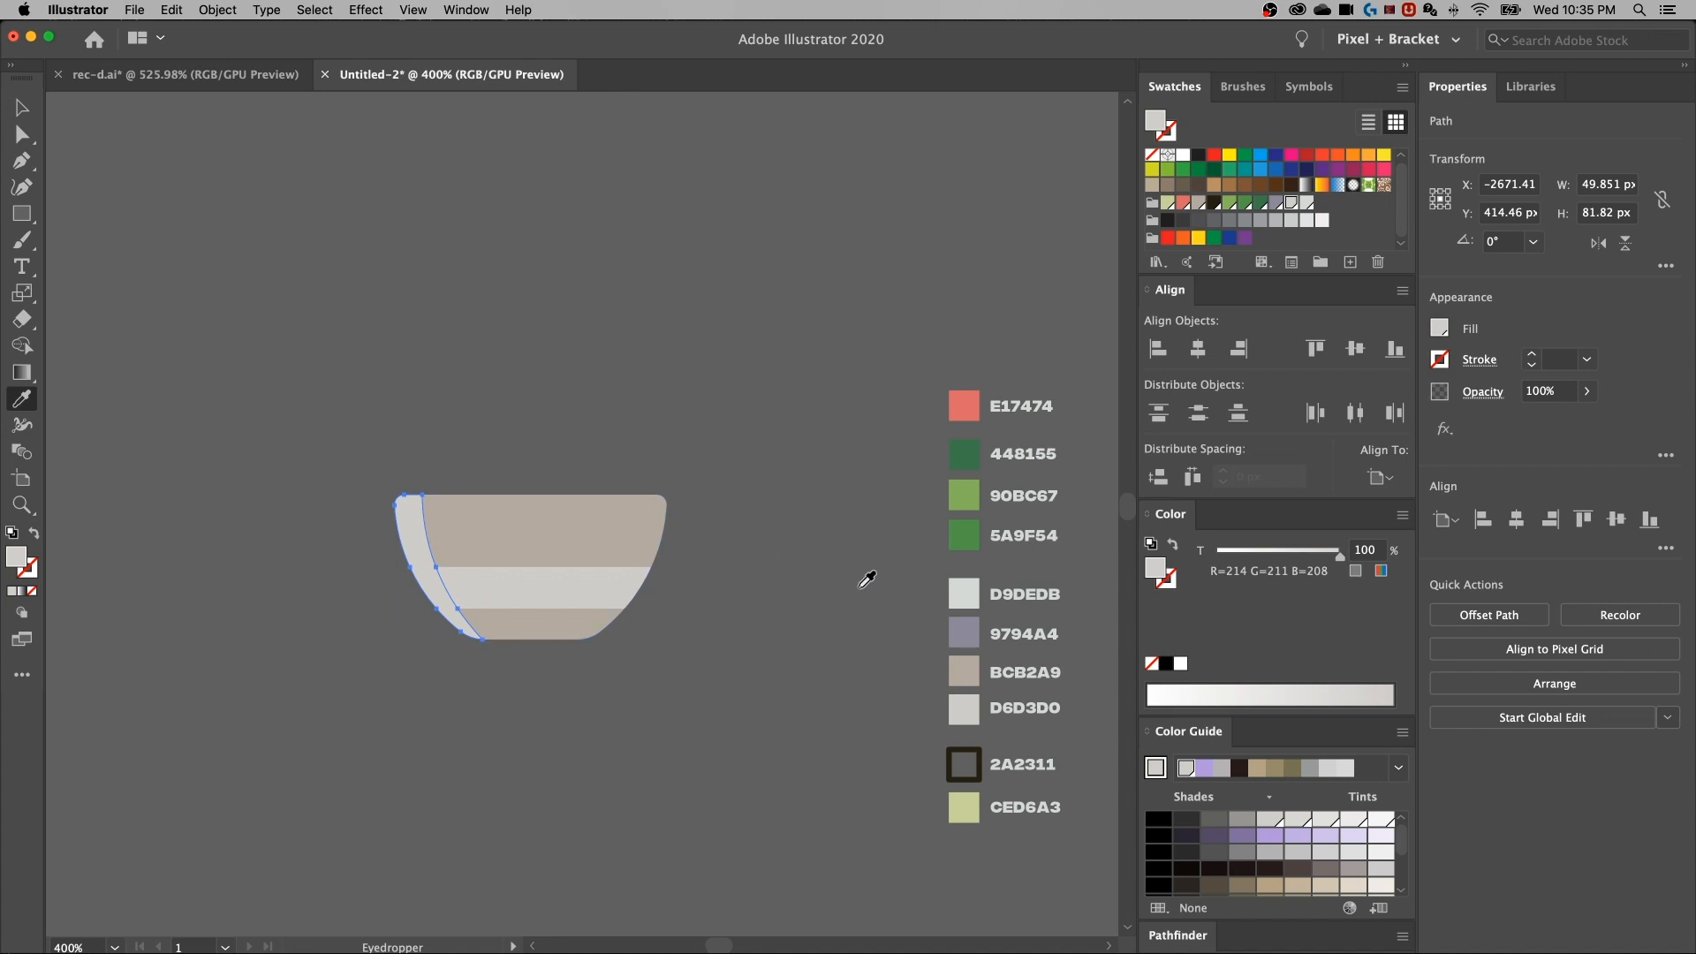
click(952, 591)
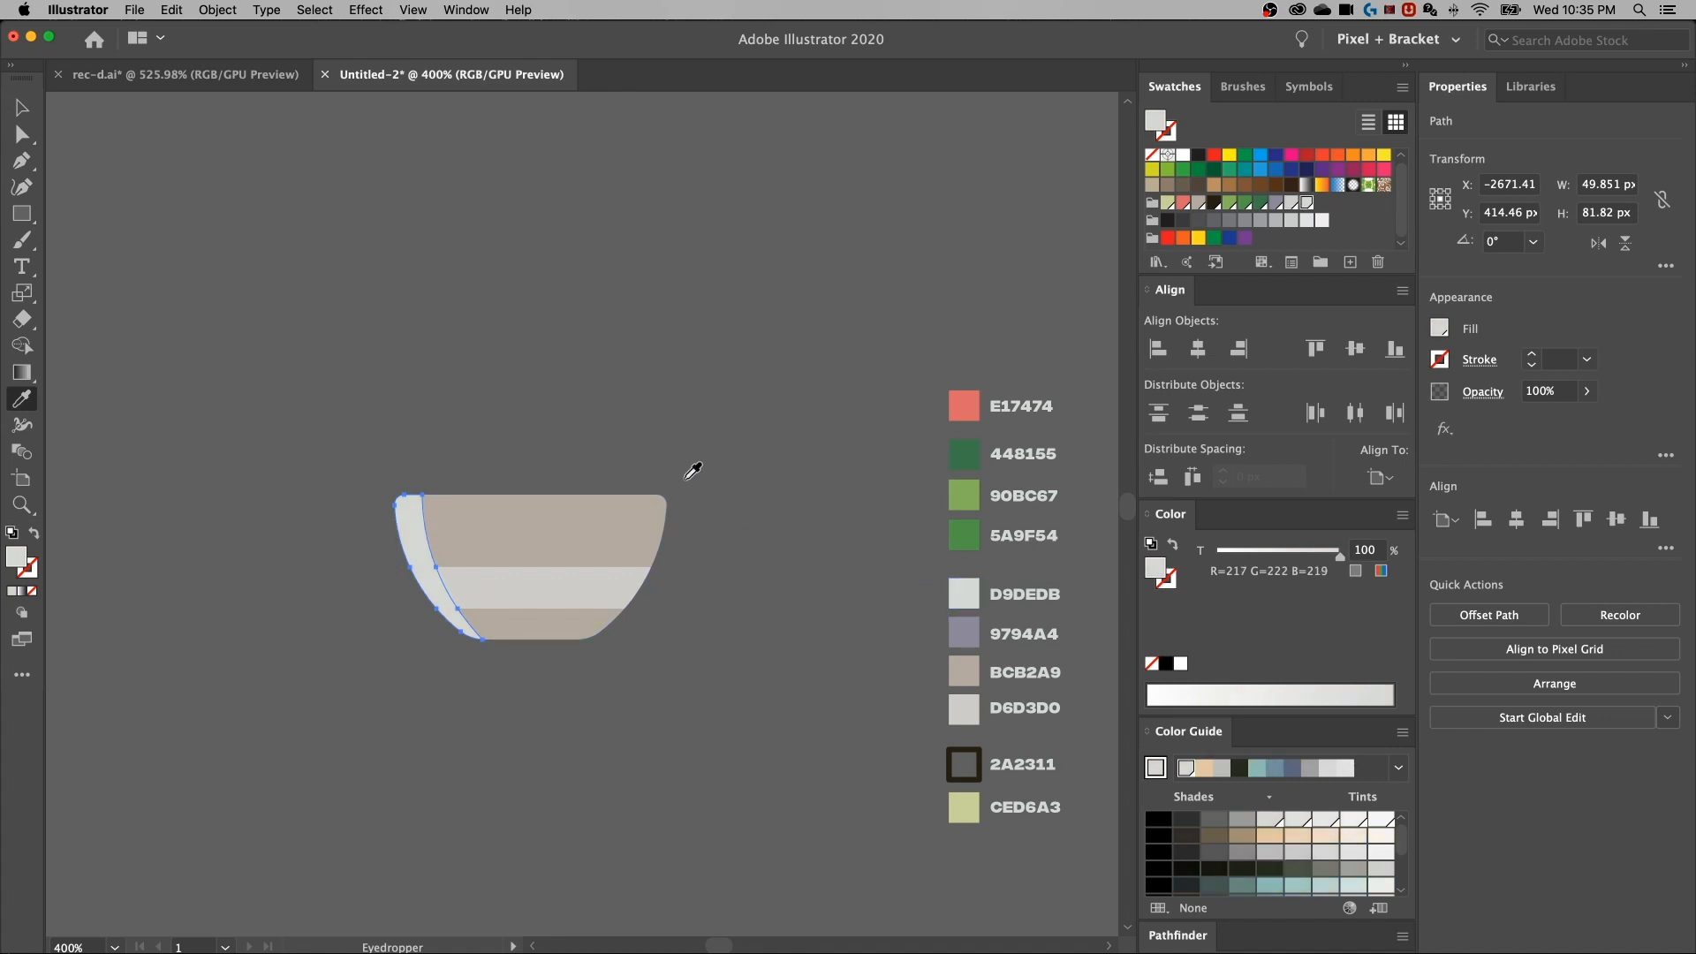
key(v)
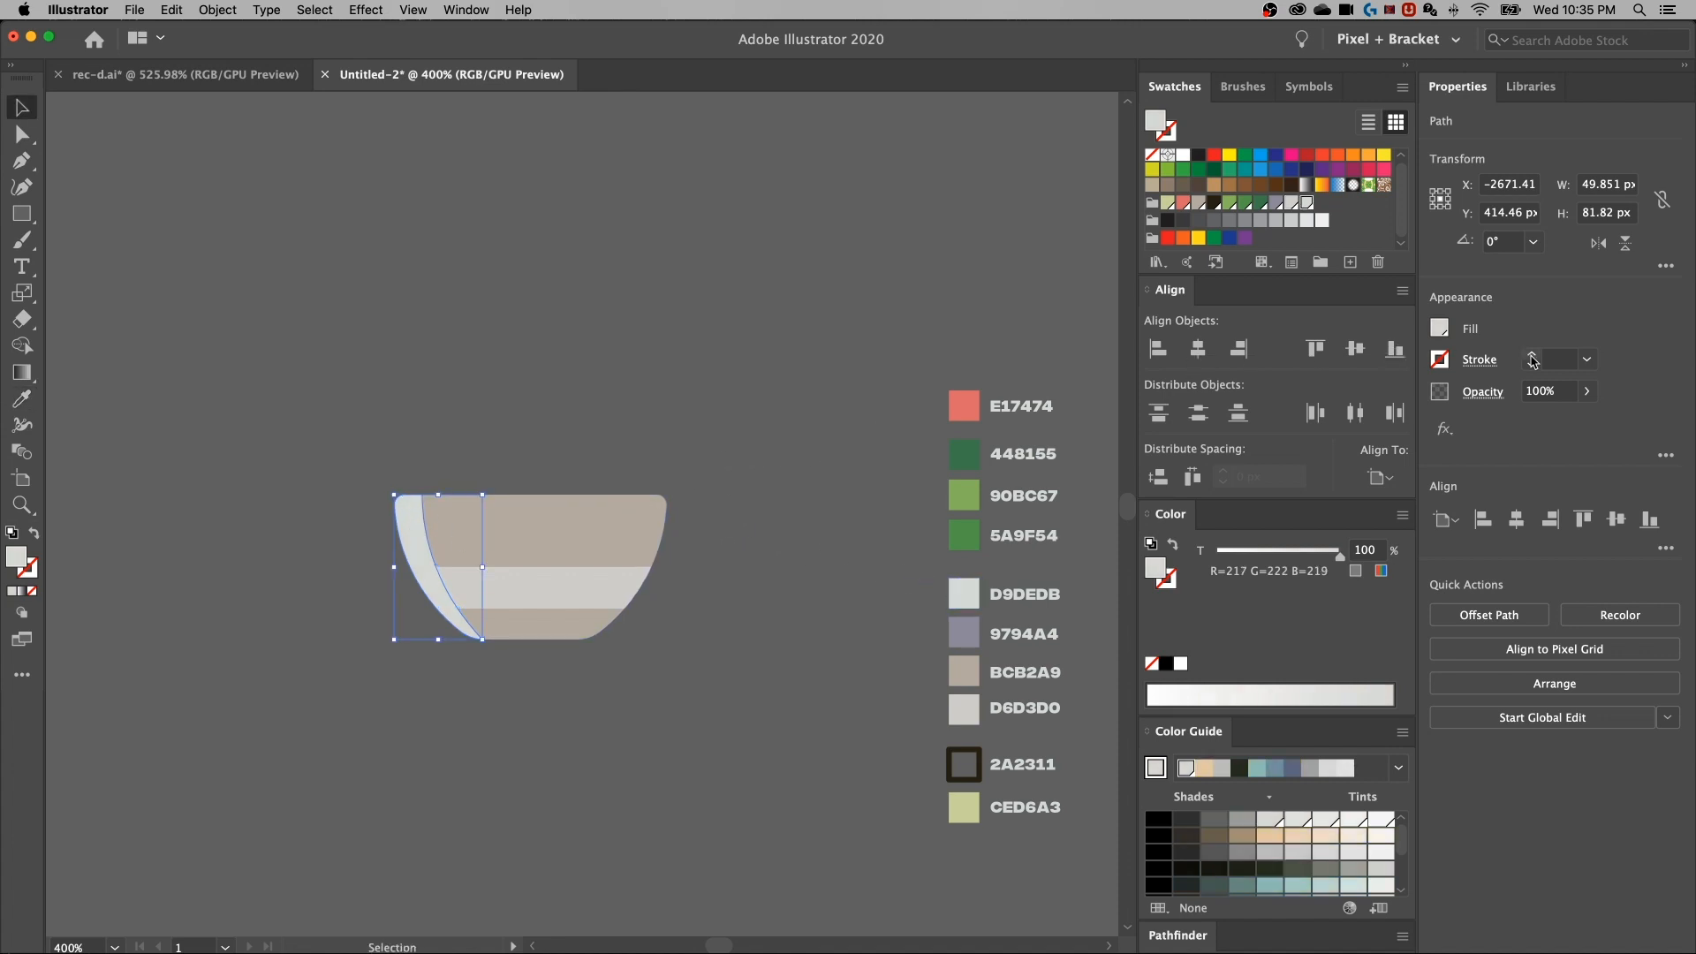
Set the left highlight sliver's opacity to 35% and deselect it
click(1559, 391)
text(35)
key(Return)
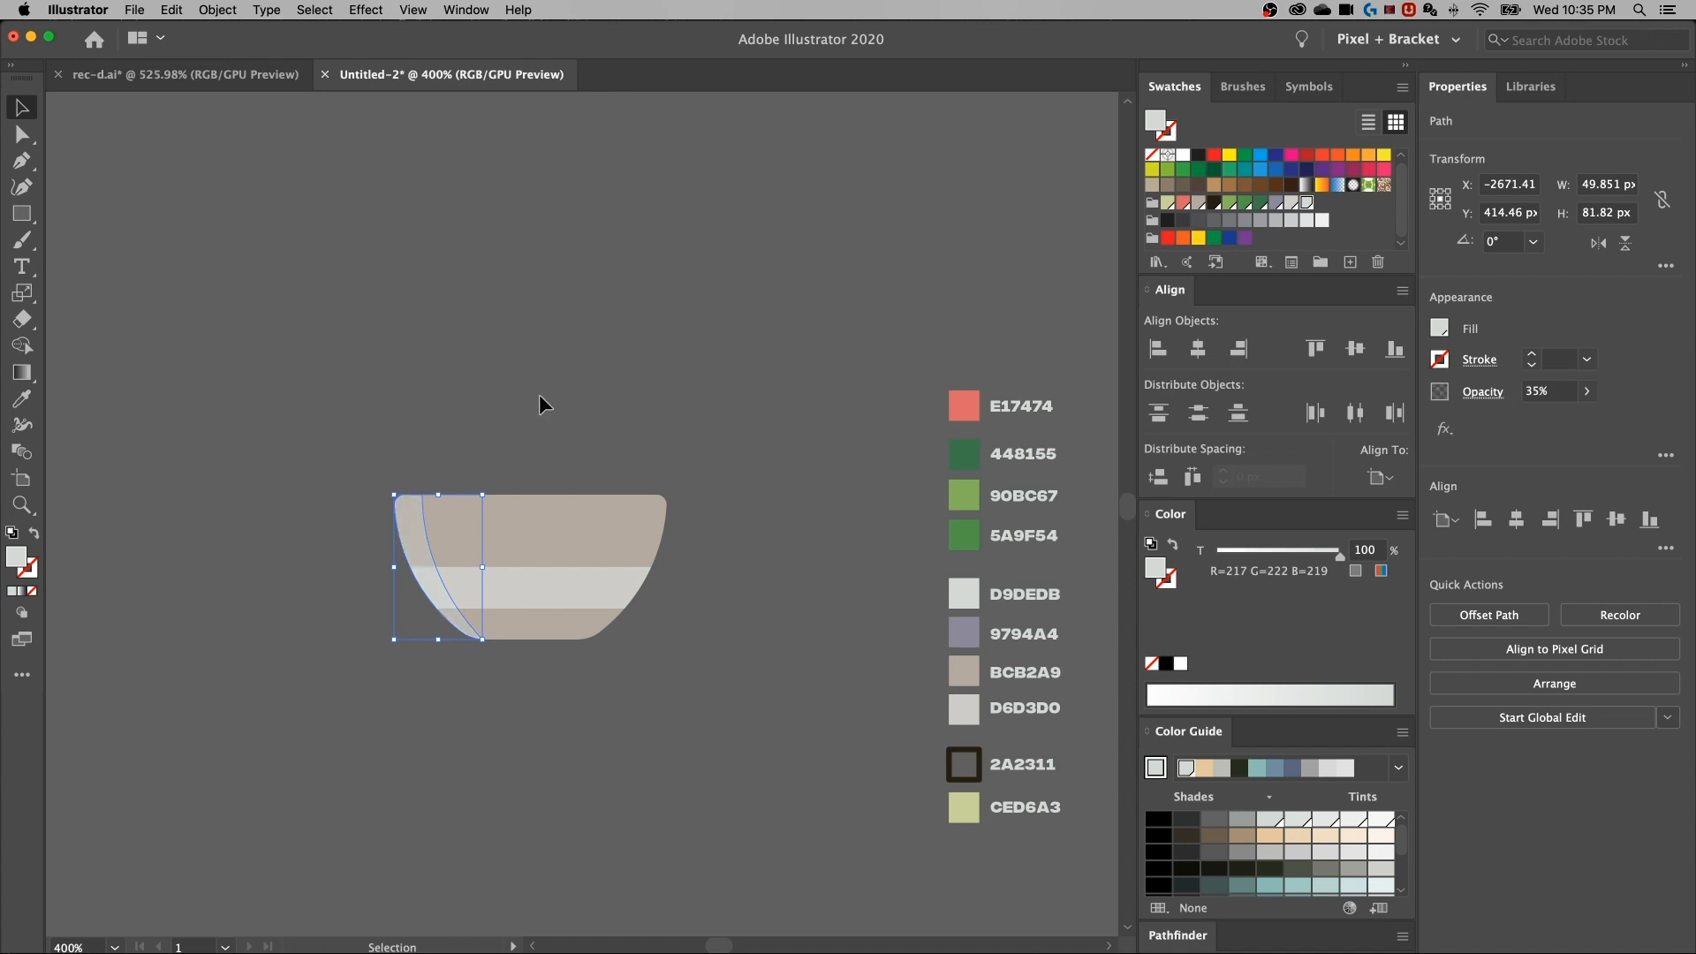
click(541, 405)
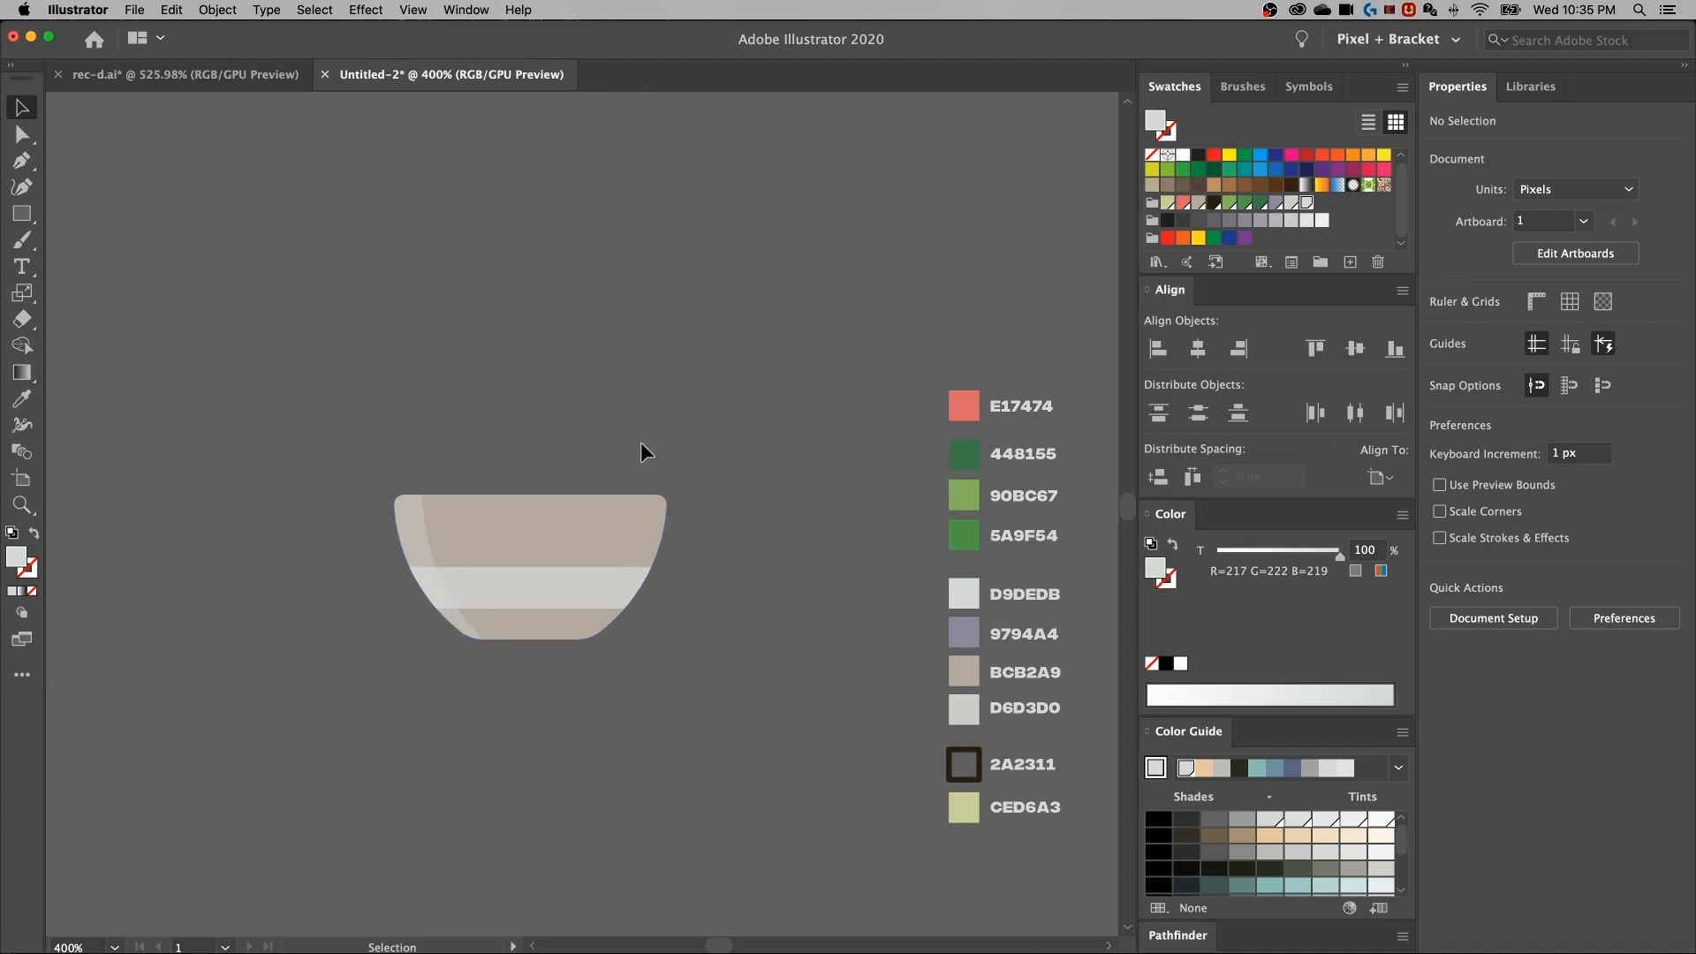
Draw a closed Pen shape about 178 px tall over the bowl's right side, its inner edge curving down toward the bowl's base
key(p)
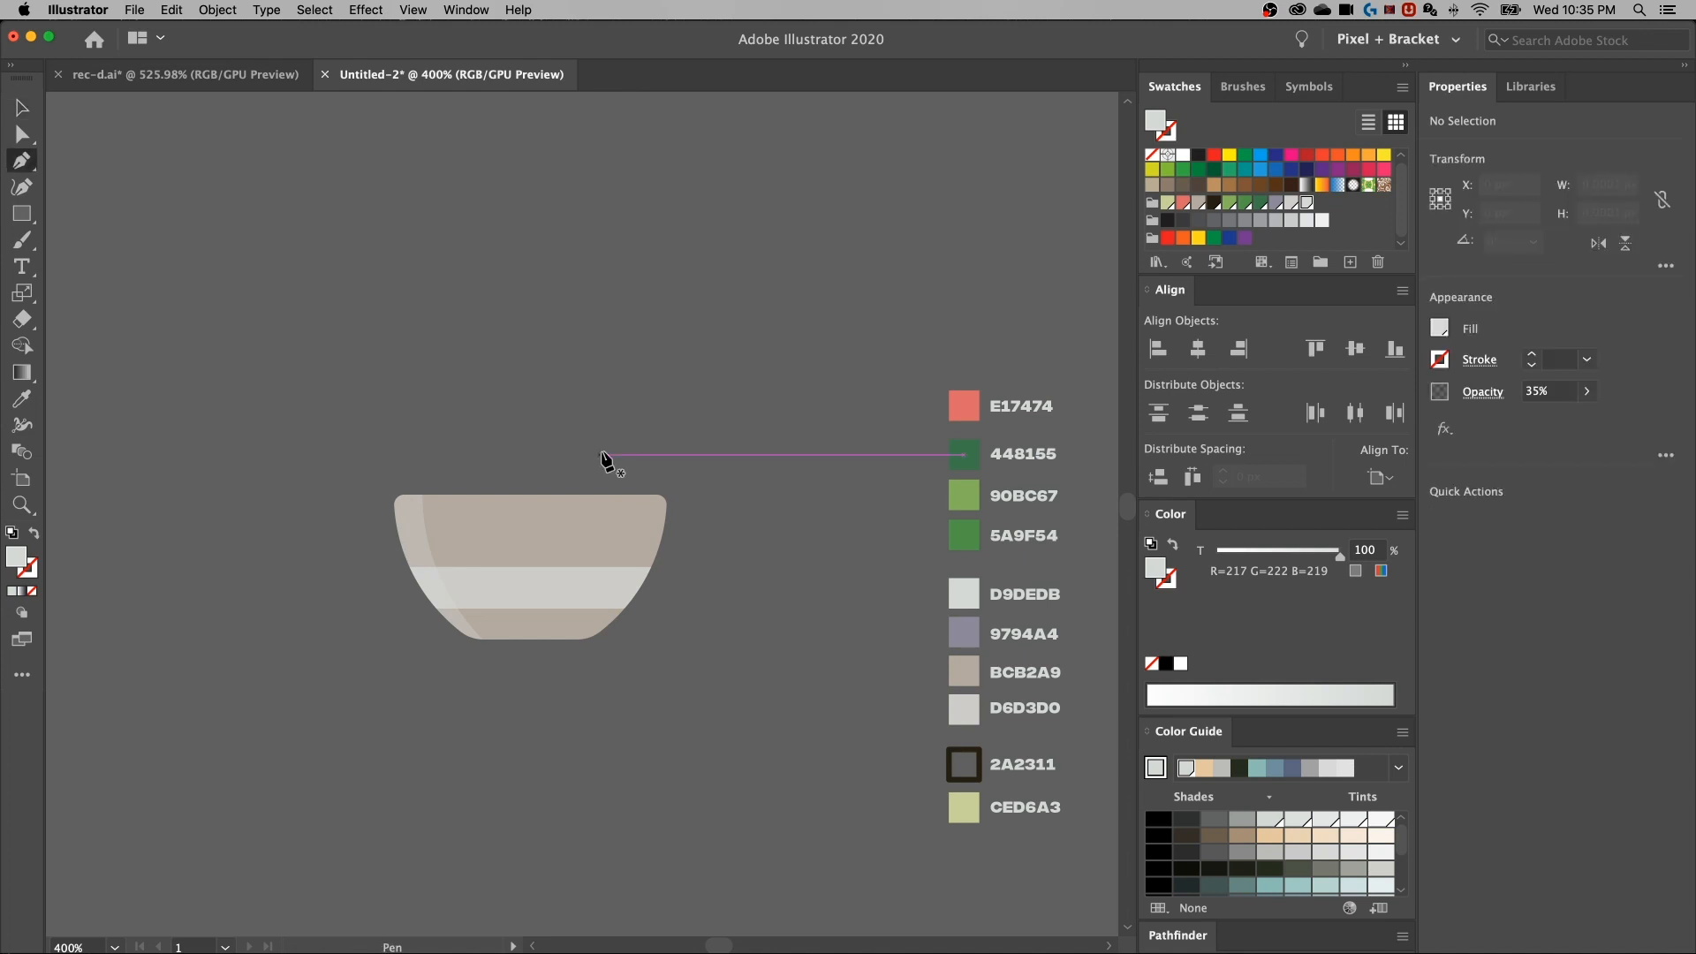
drag(610, 448, 606, 454)
drag(530, 682, 465, 751)
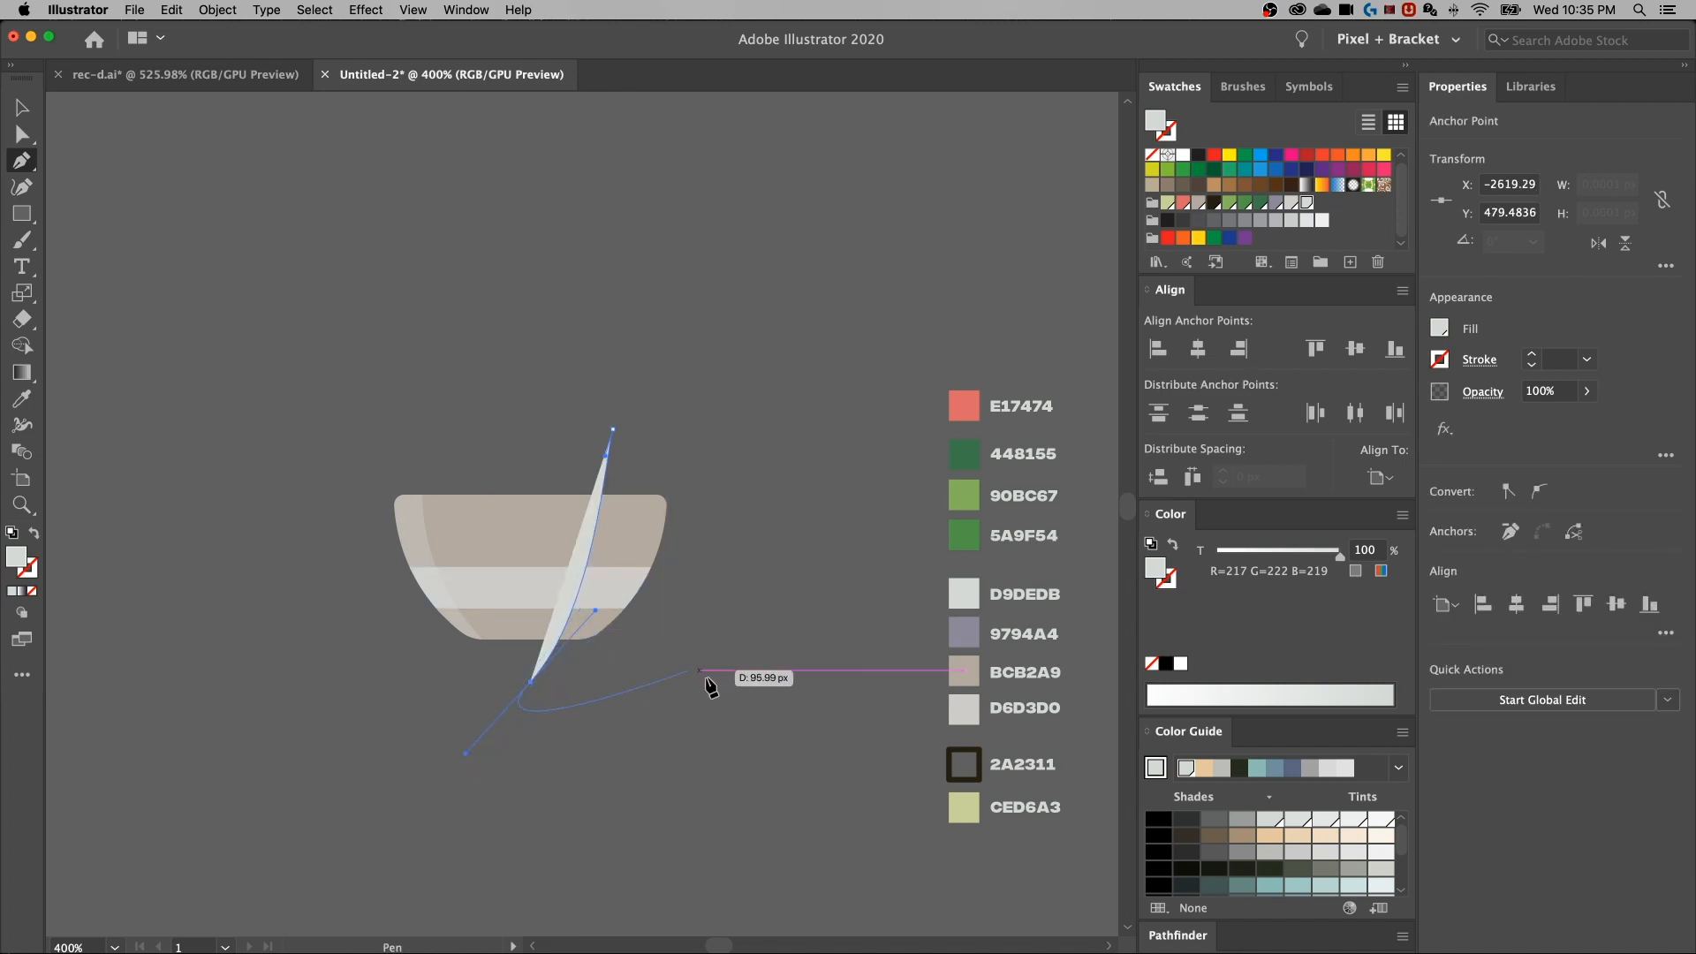
click(766, 681)
click(810, 399)
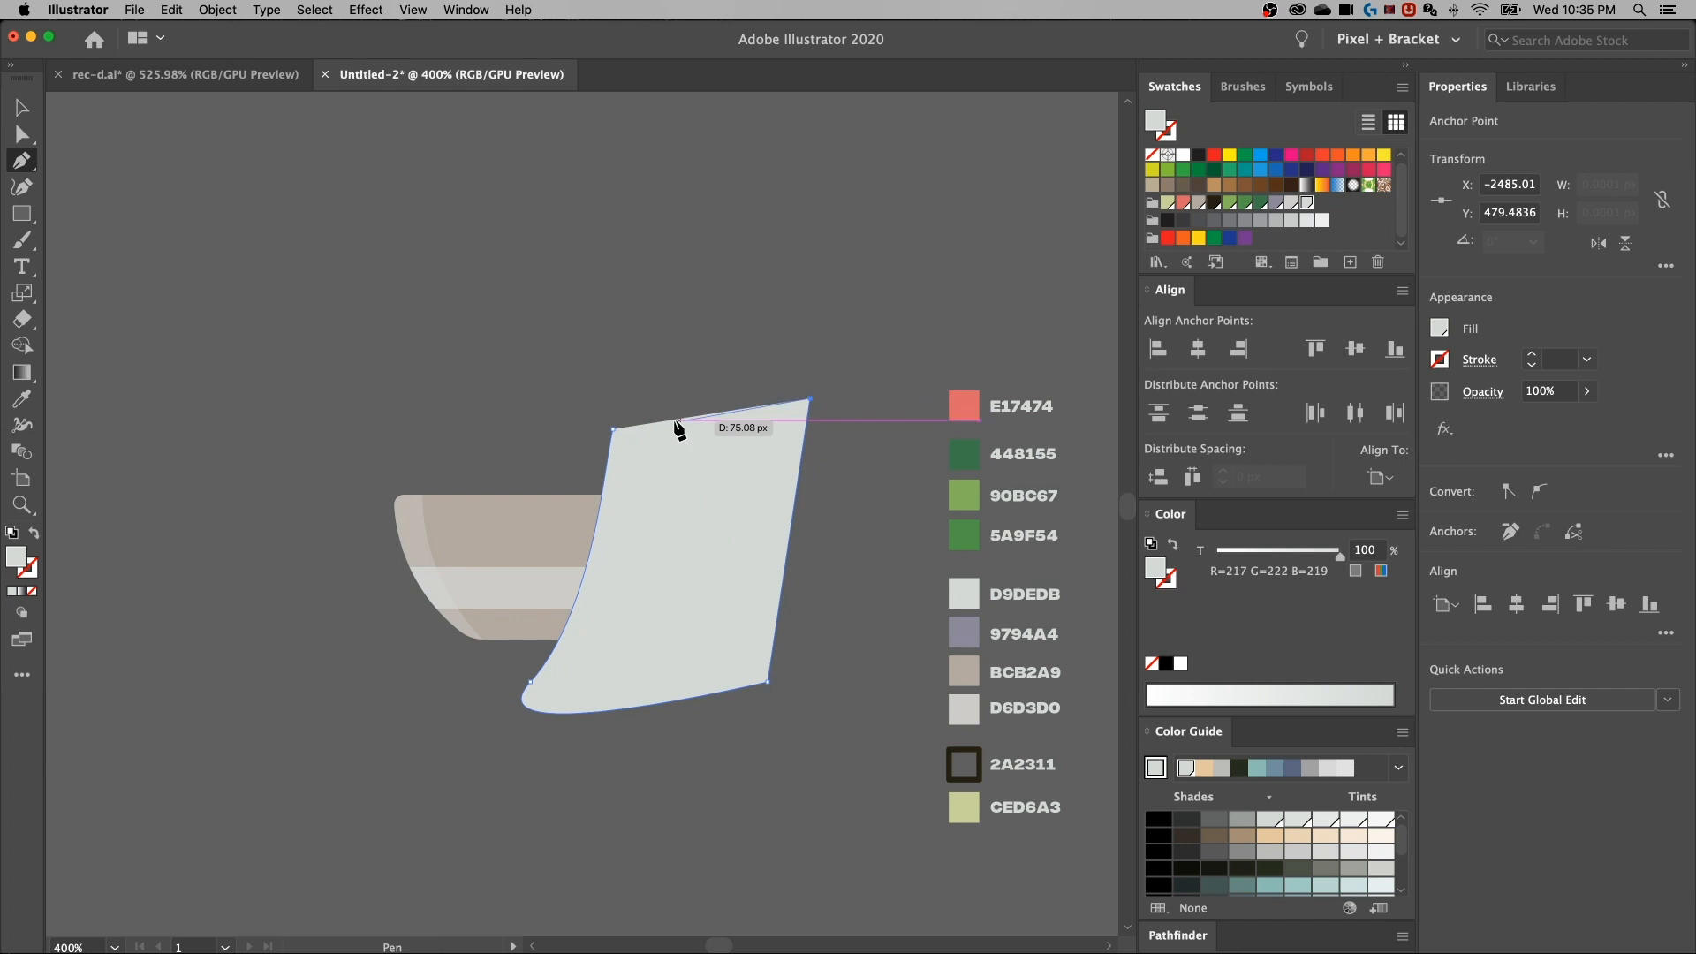
click(613, 432)
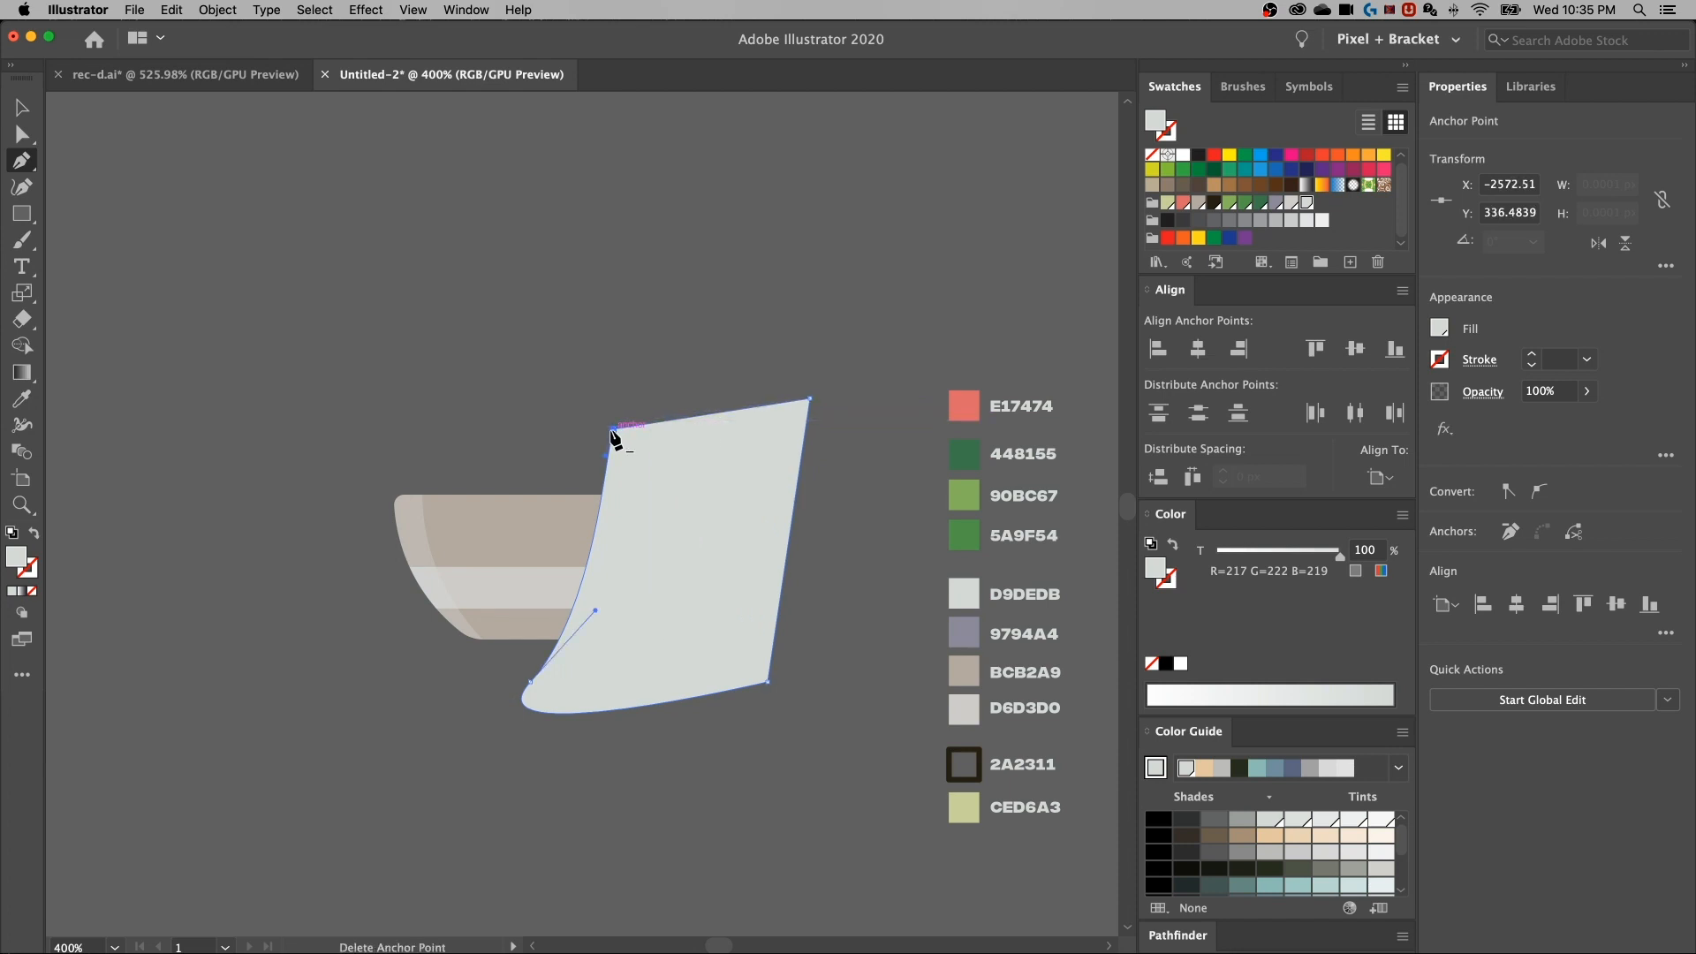
Cut off the right-hand Pen shape outside the bowl with the Shape Builder, keeping a piece about 61 px wide inside the contour
key(v)
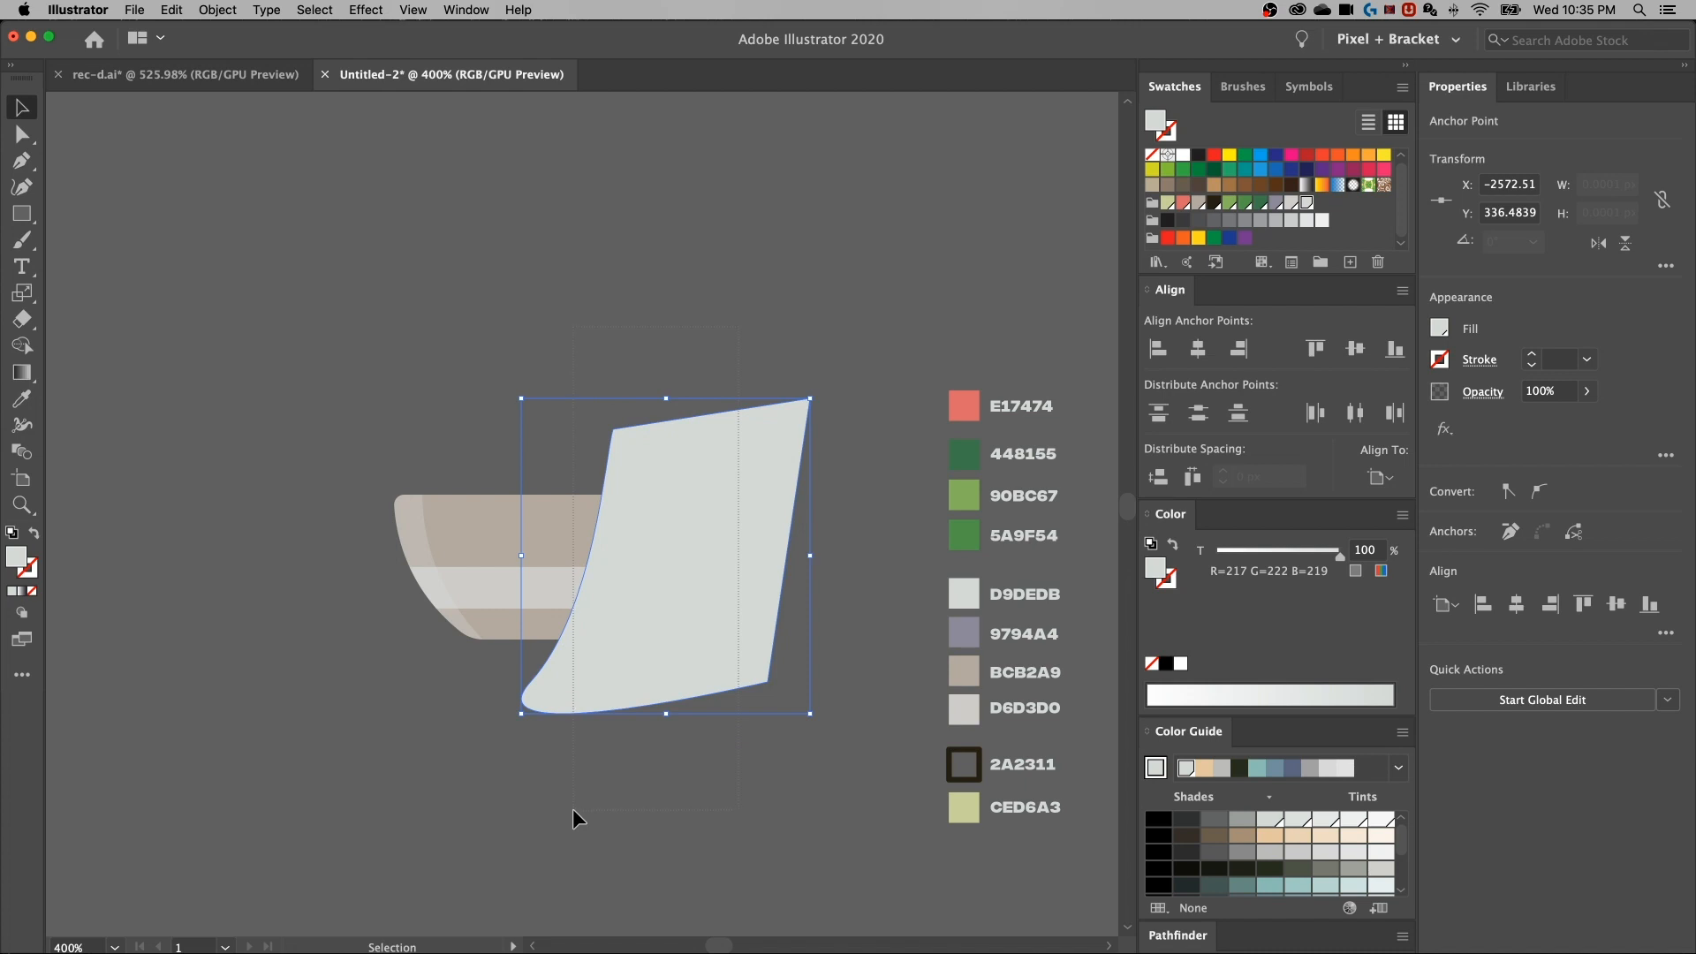
key(super+a)
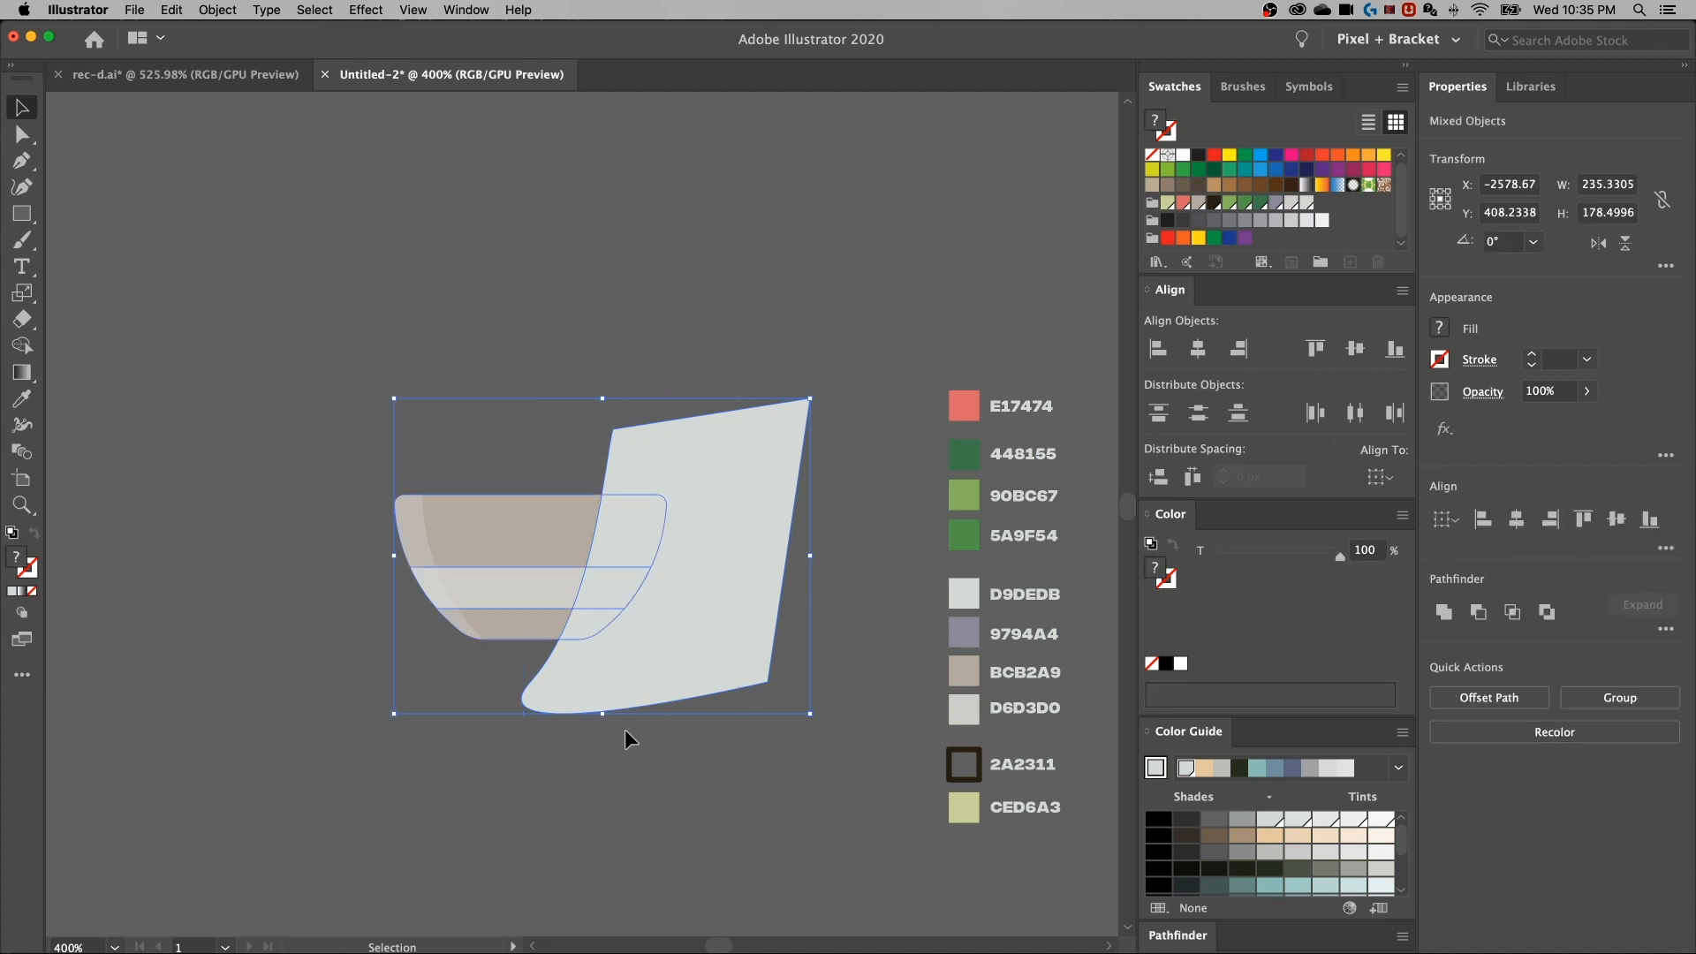
key(shift+m)
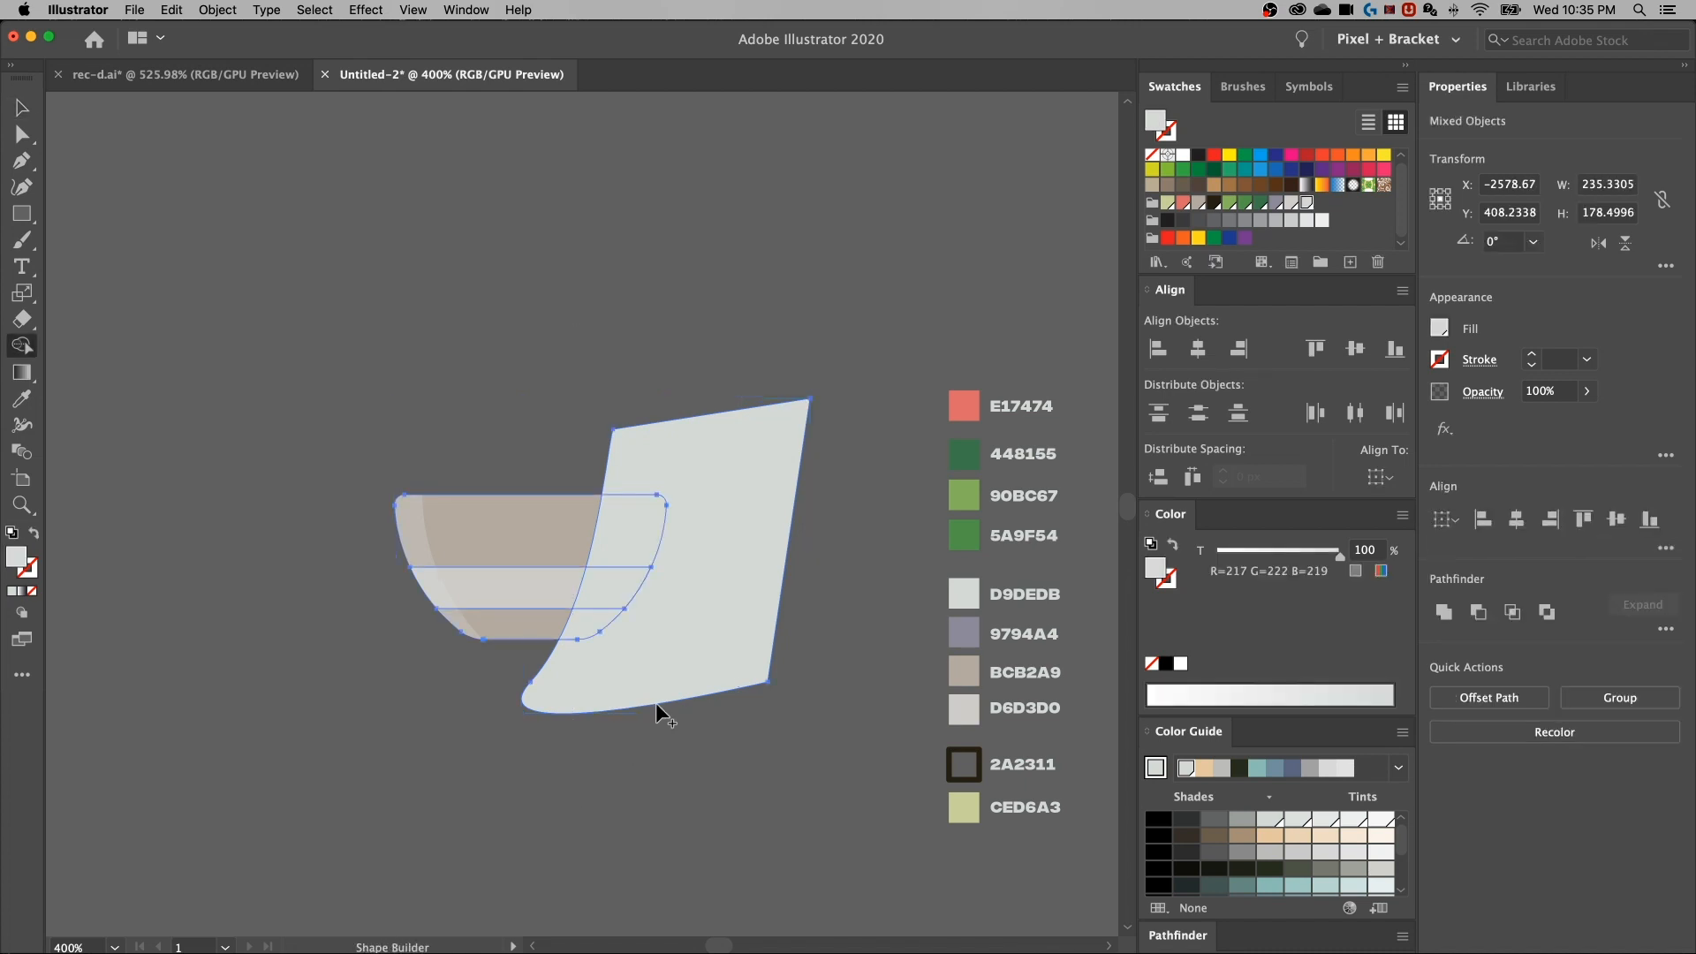
alt+click(712, 634)
key(v)
click(723, 597)
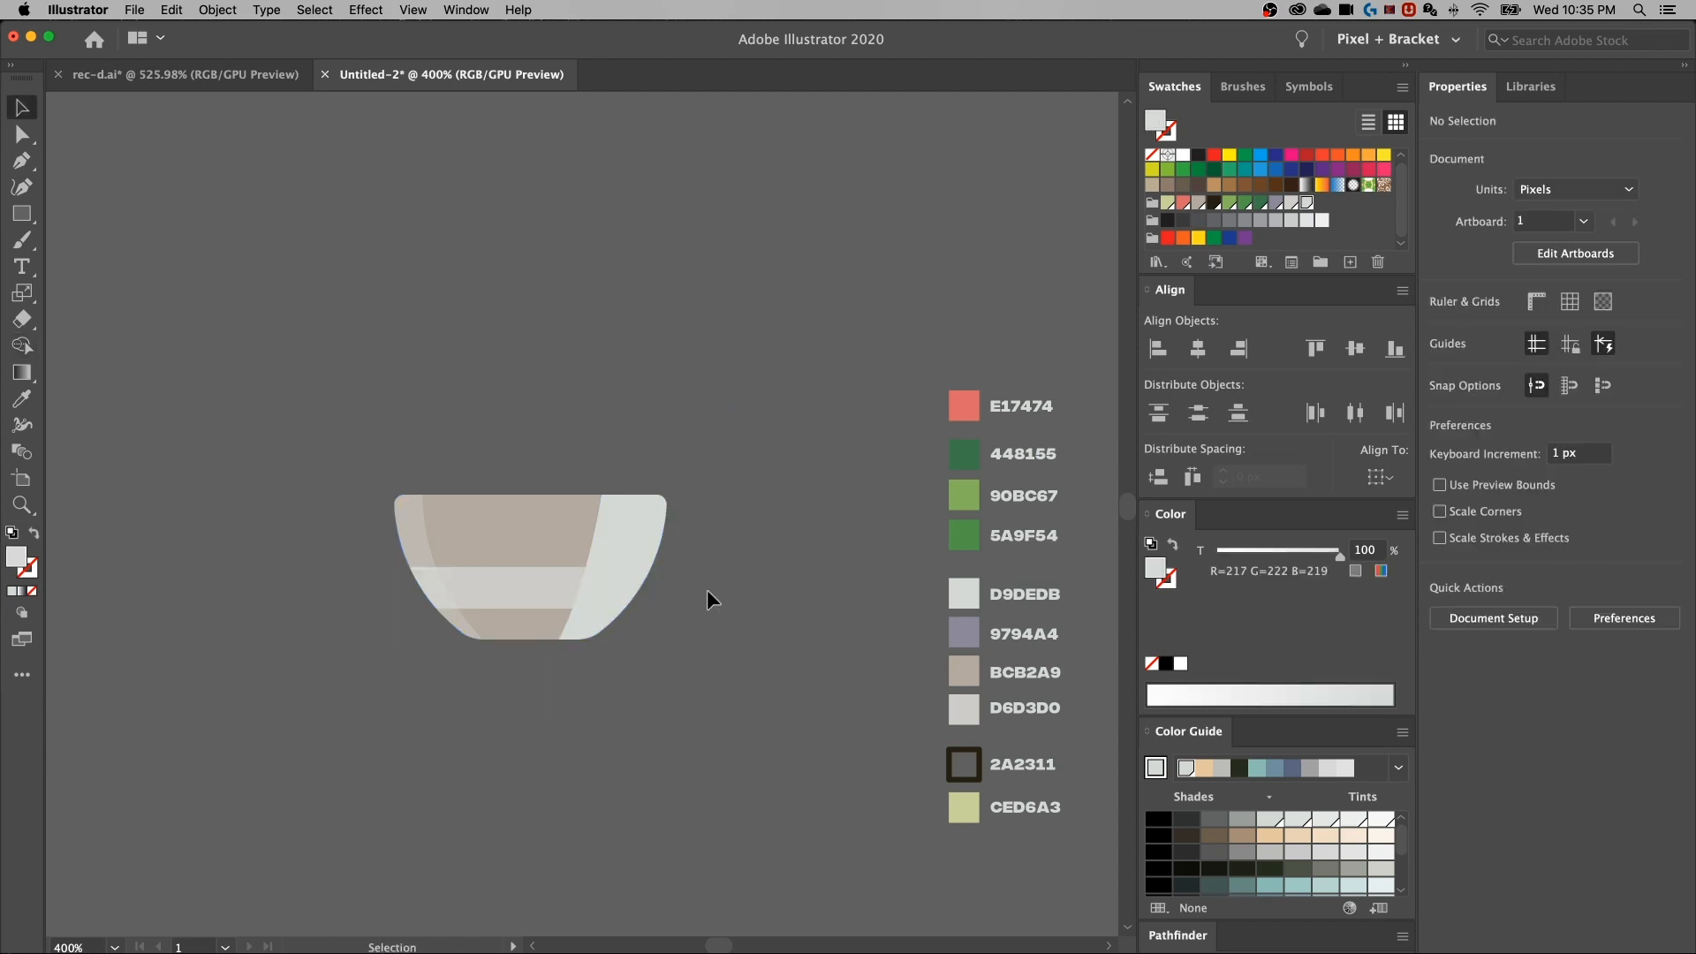
Fill the curved piece on the bowl's right side with palette colour 9794A4
click(618, 533)
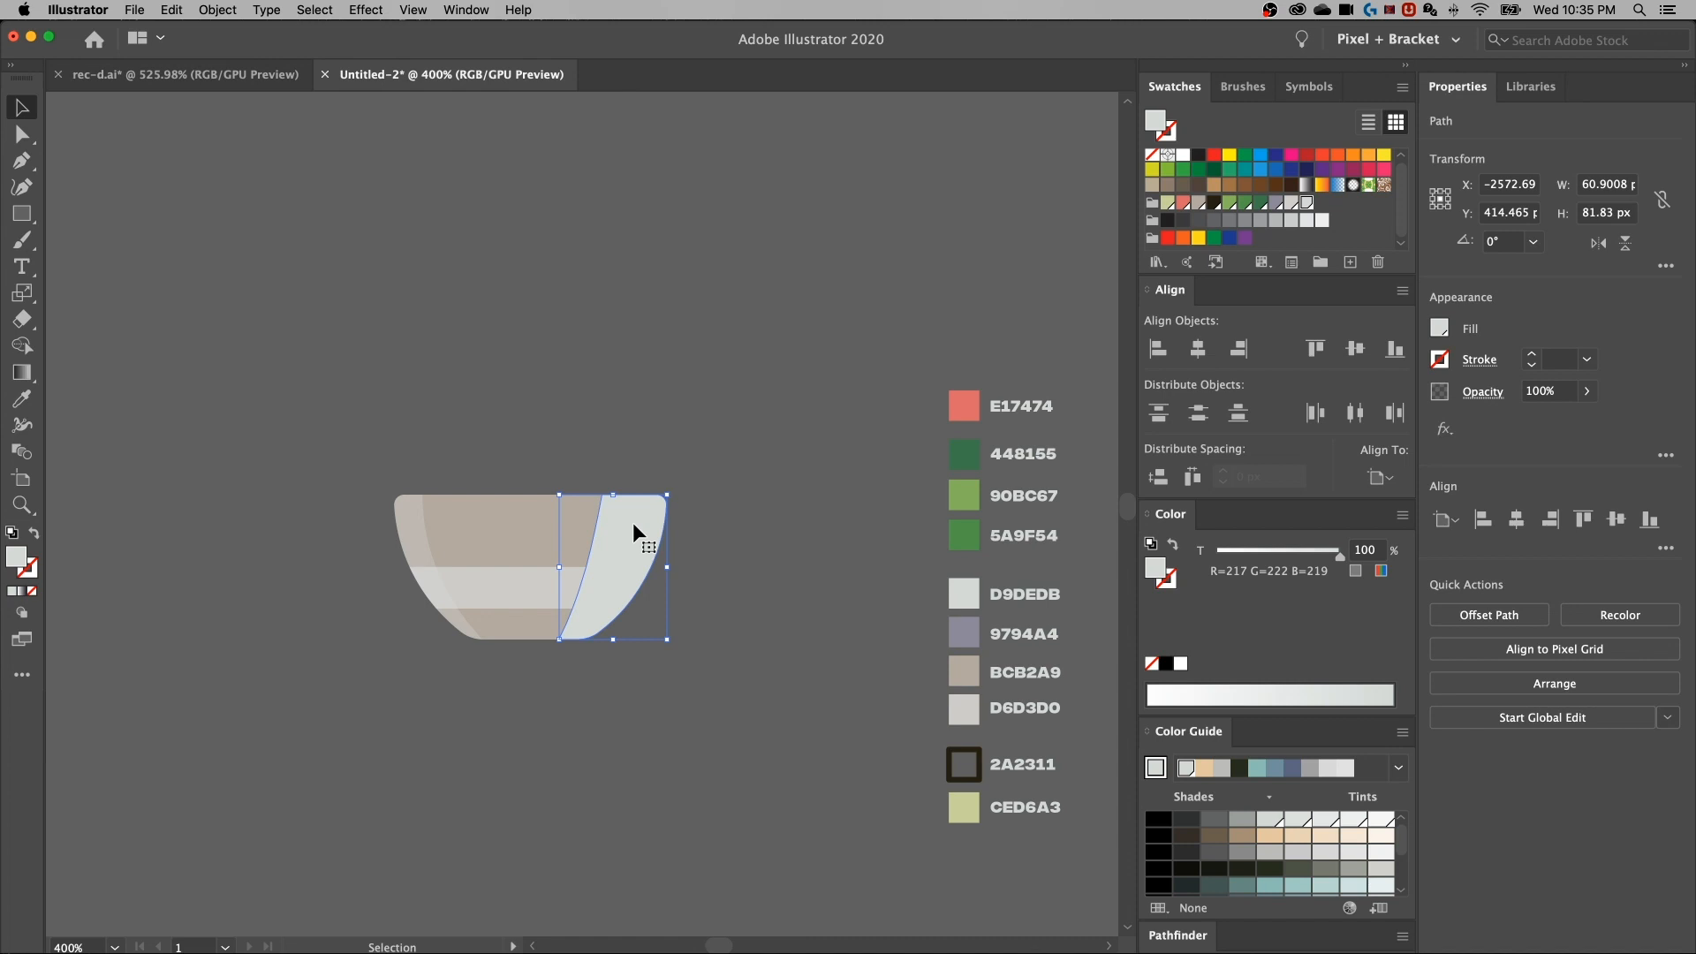
key(i)
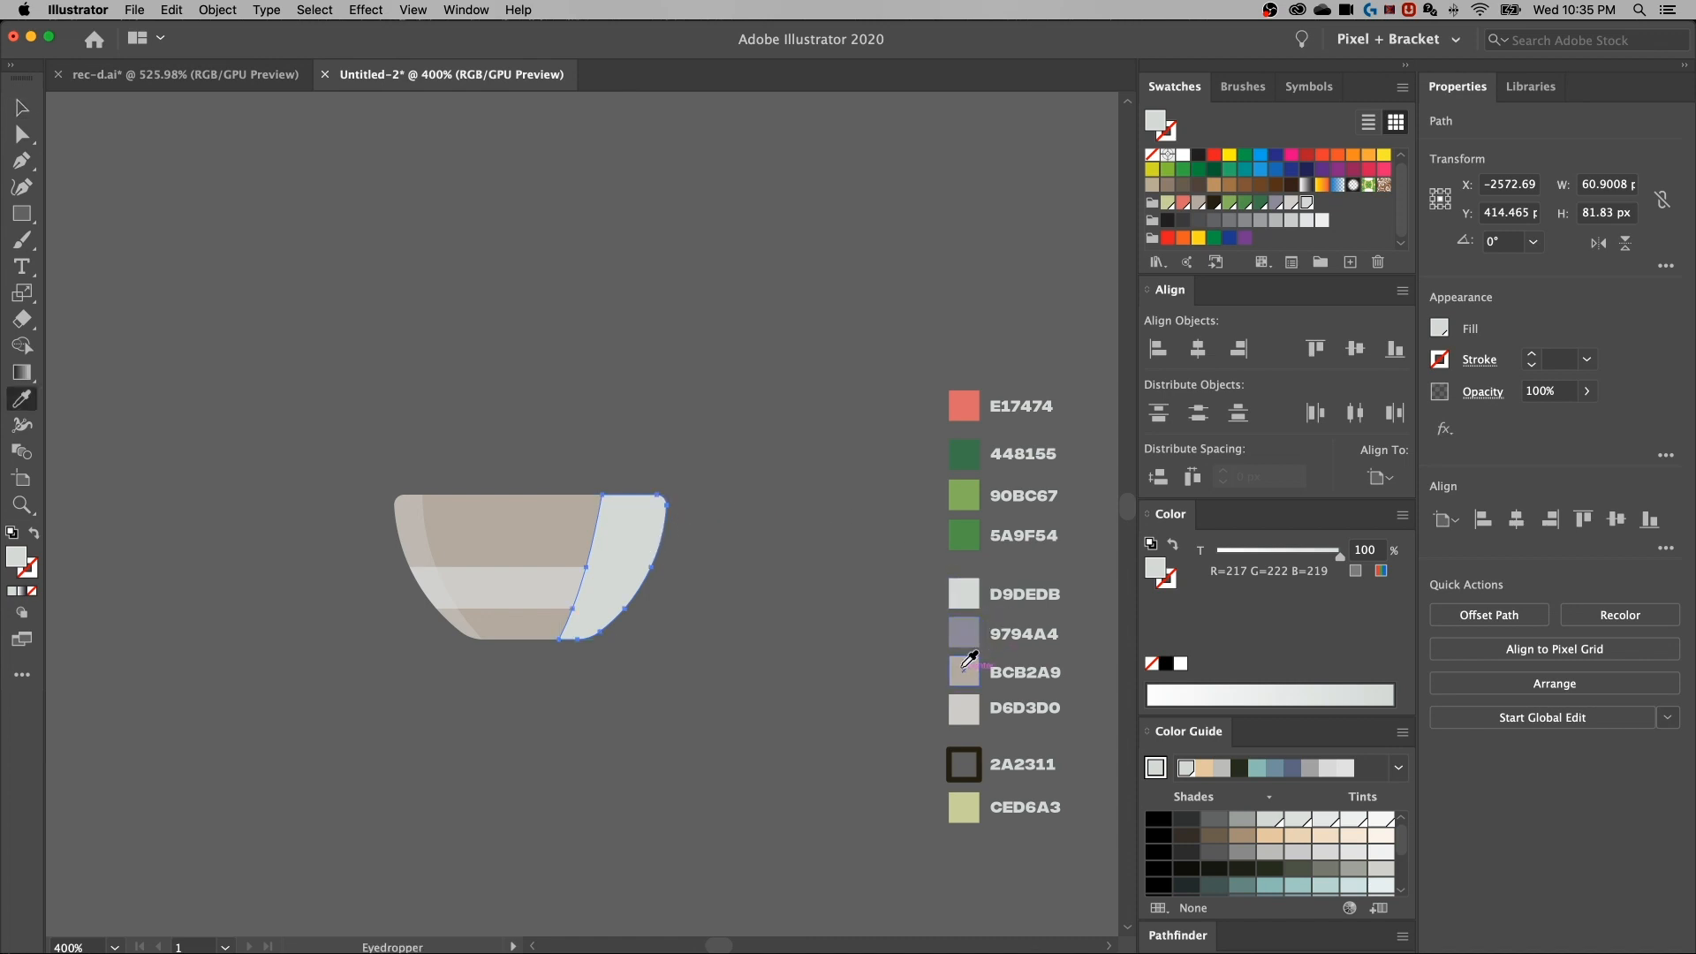
click(965, 635)
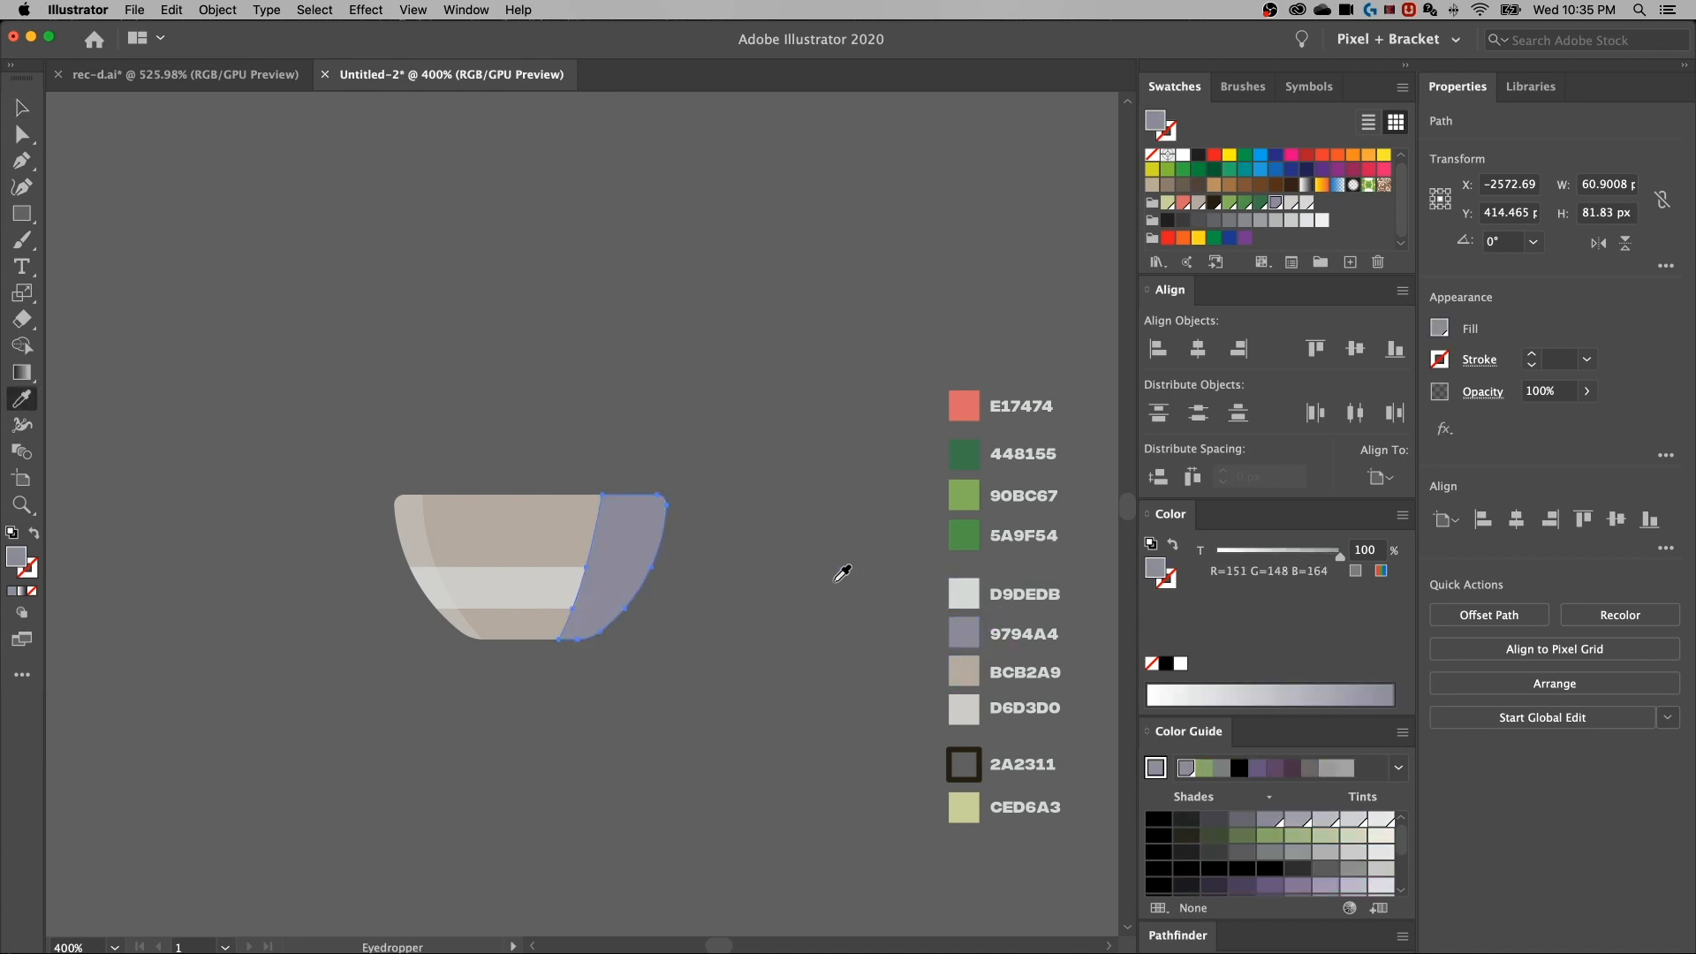
key(v)
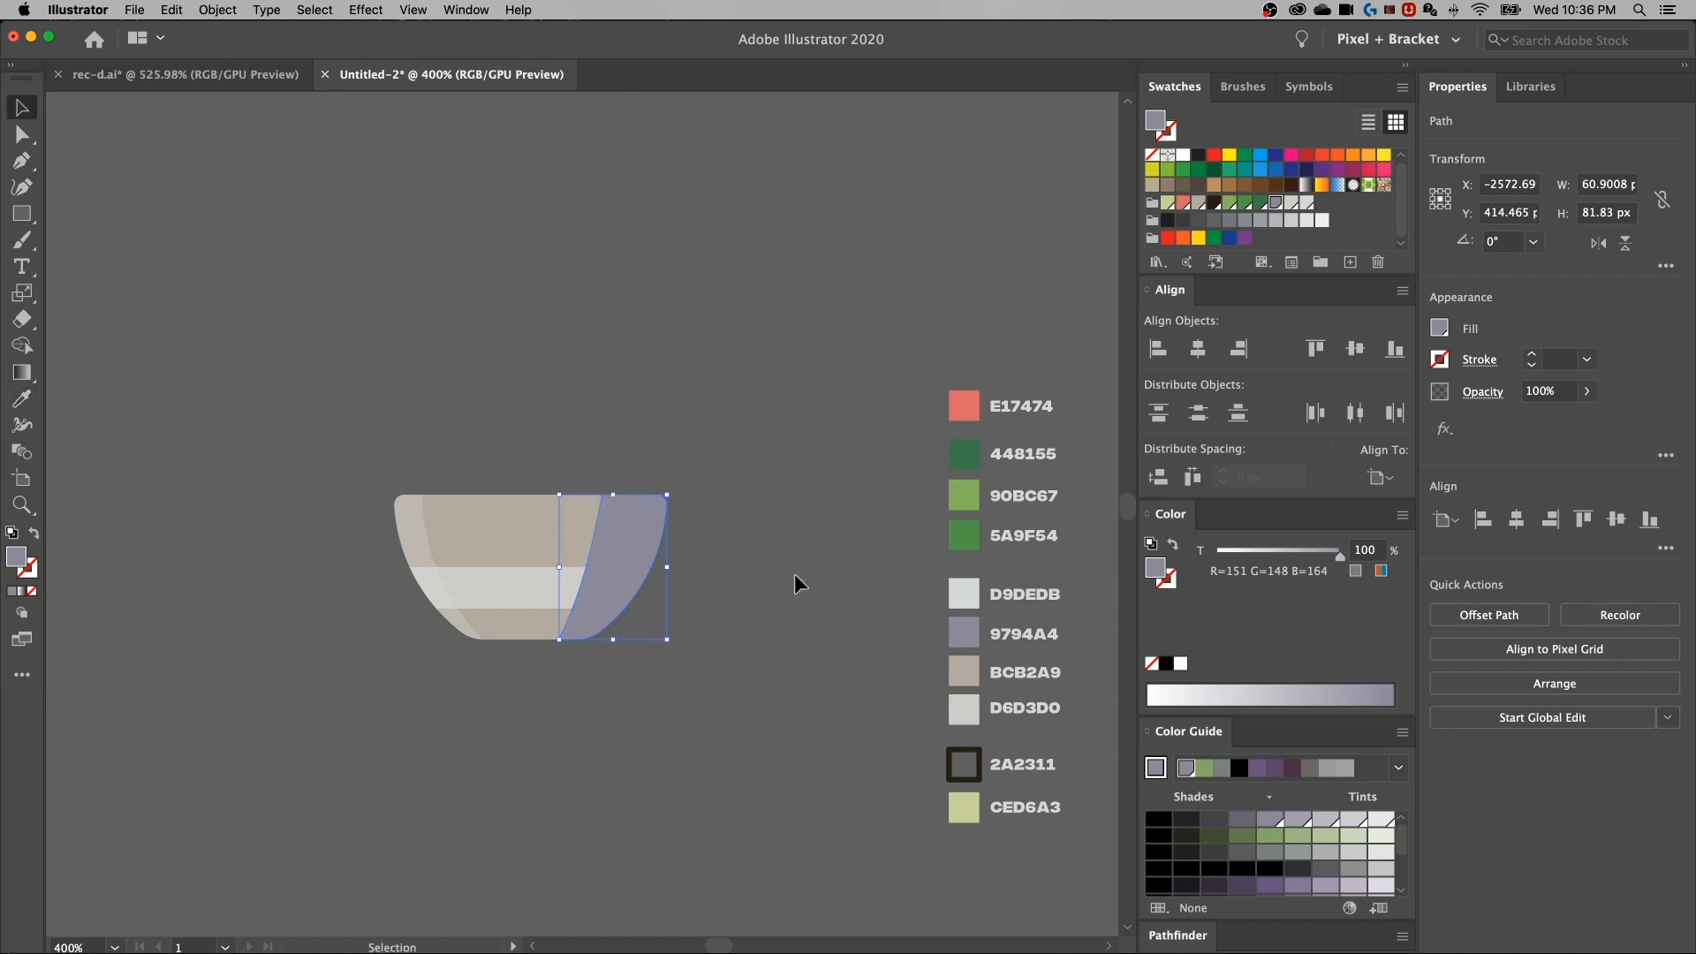
Set the blend mode of the curved shadow piece on the bowl's right side to Multiply
click(751, 572)
click(624, 550)
click(1480, 392)
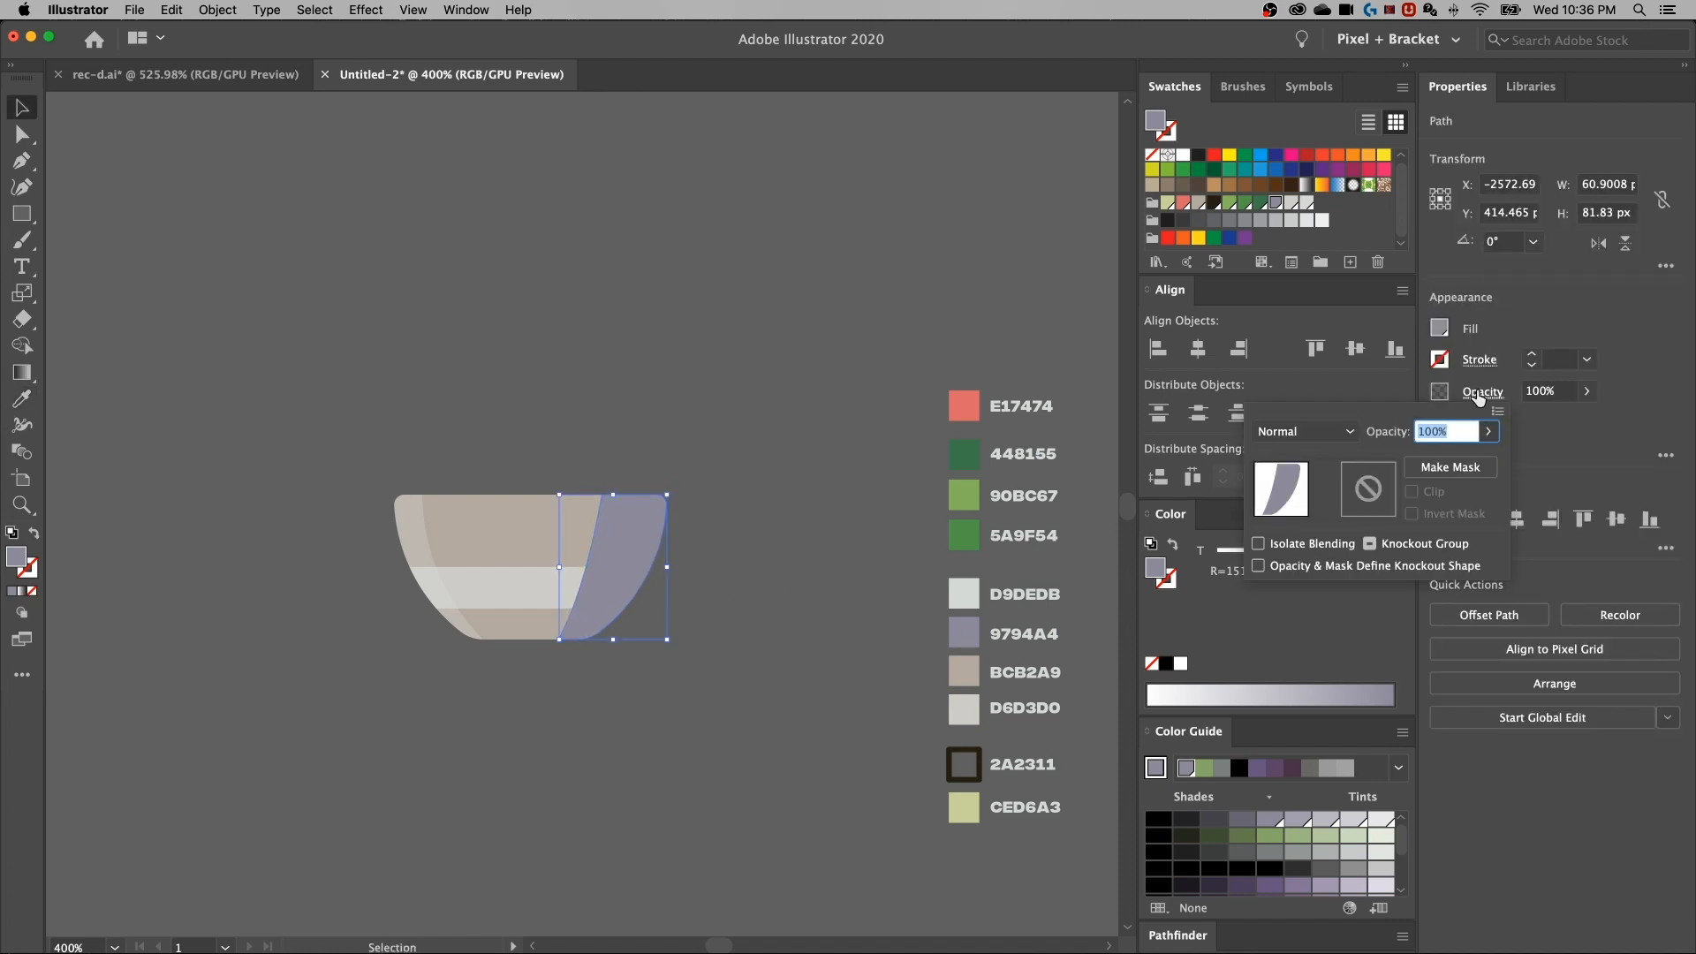
click(1325, 432)
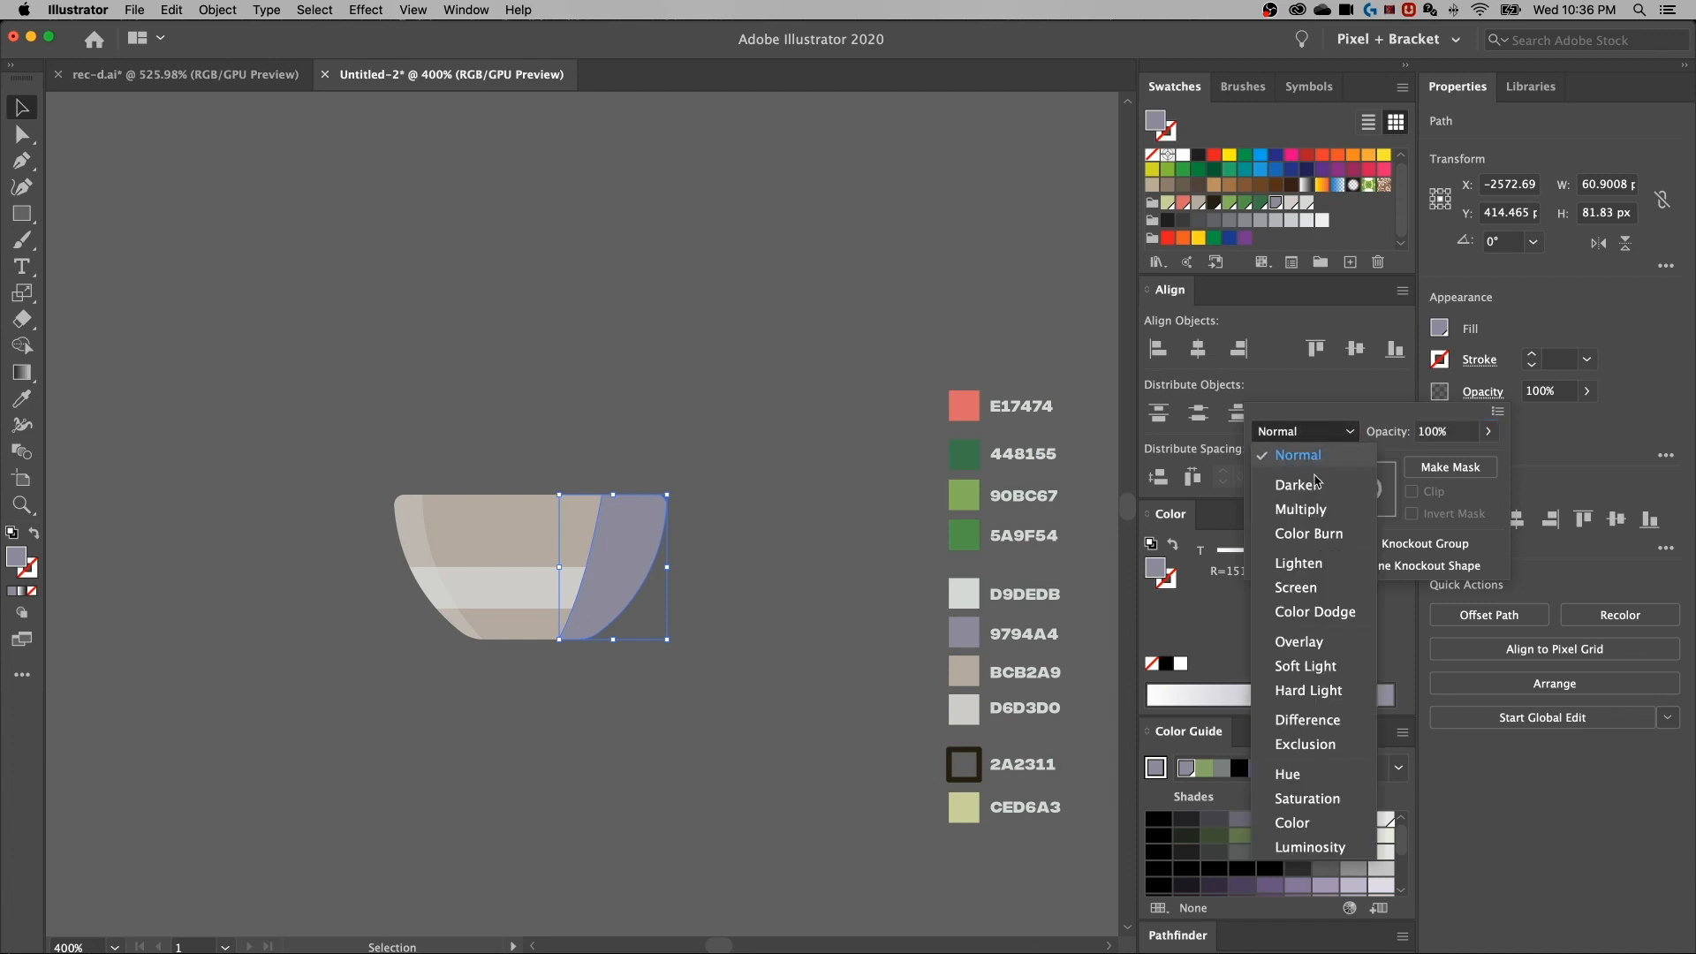
click(1309, 511)
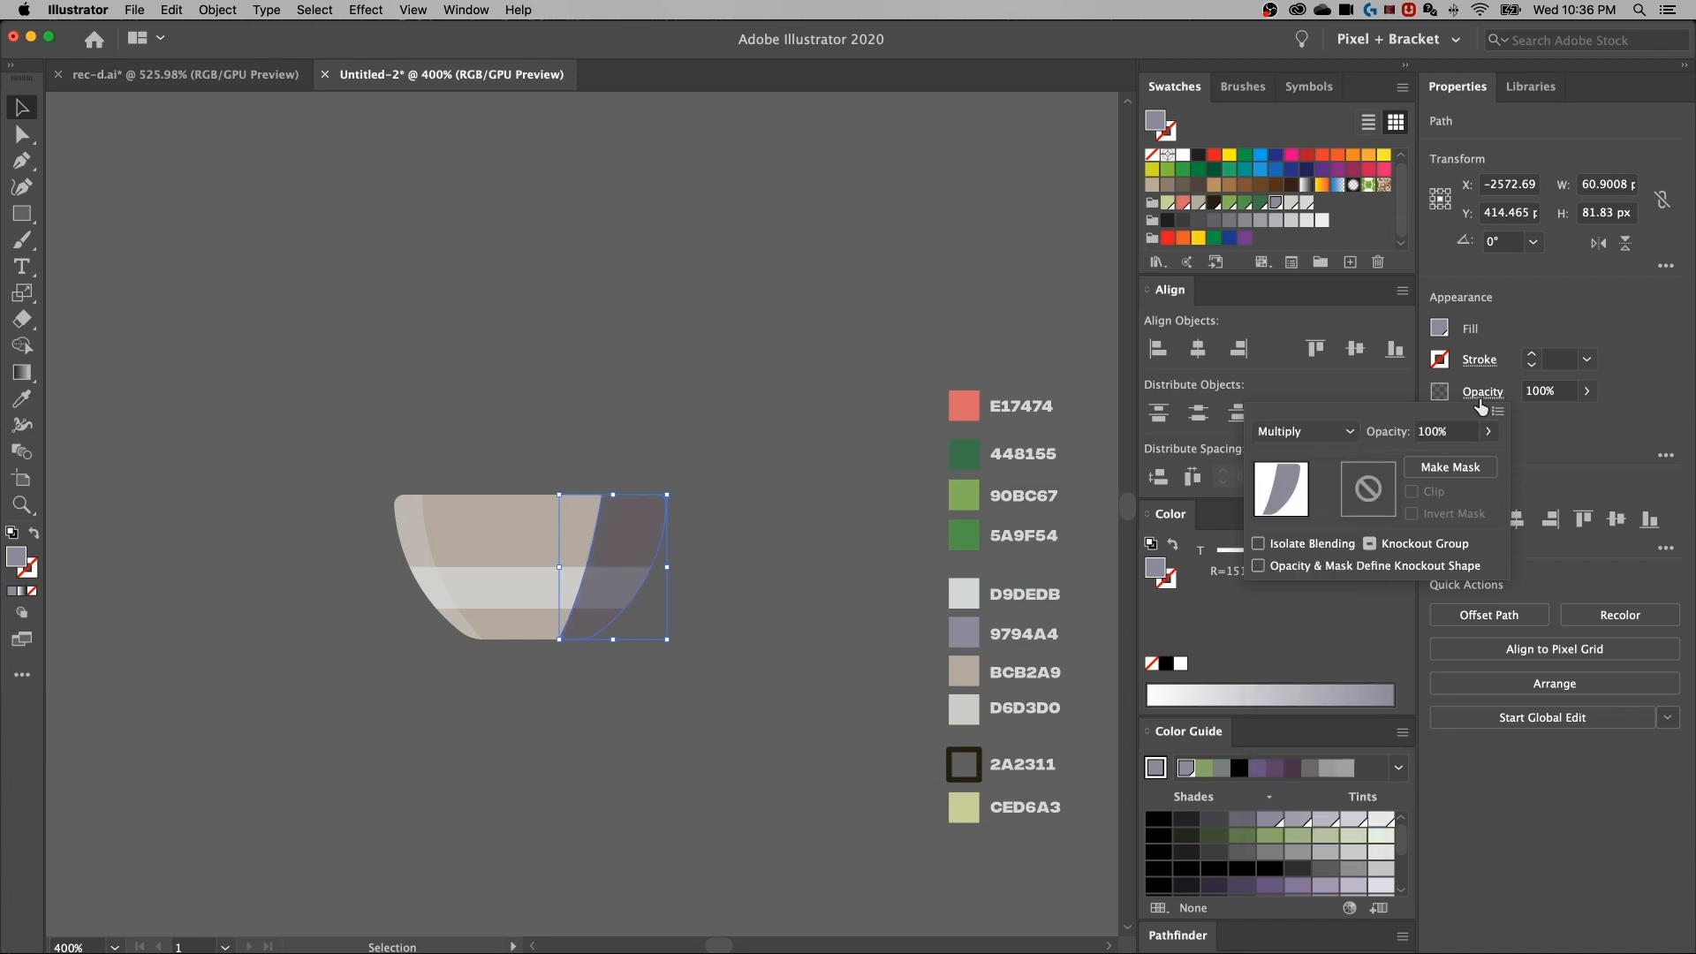
Reduce the right-hand shadow piece's opacity to 25% and deselect it
click(1554, 392)
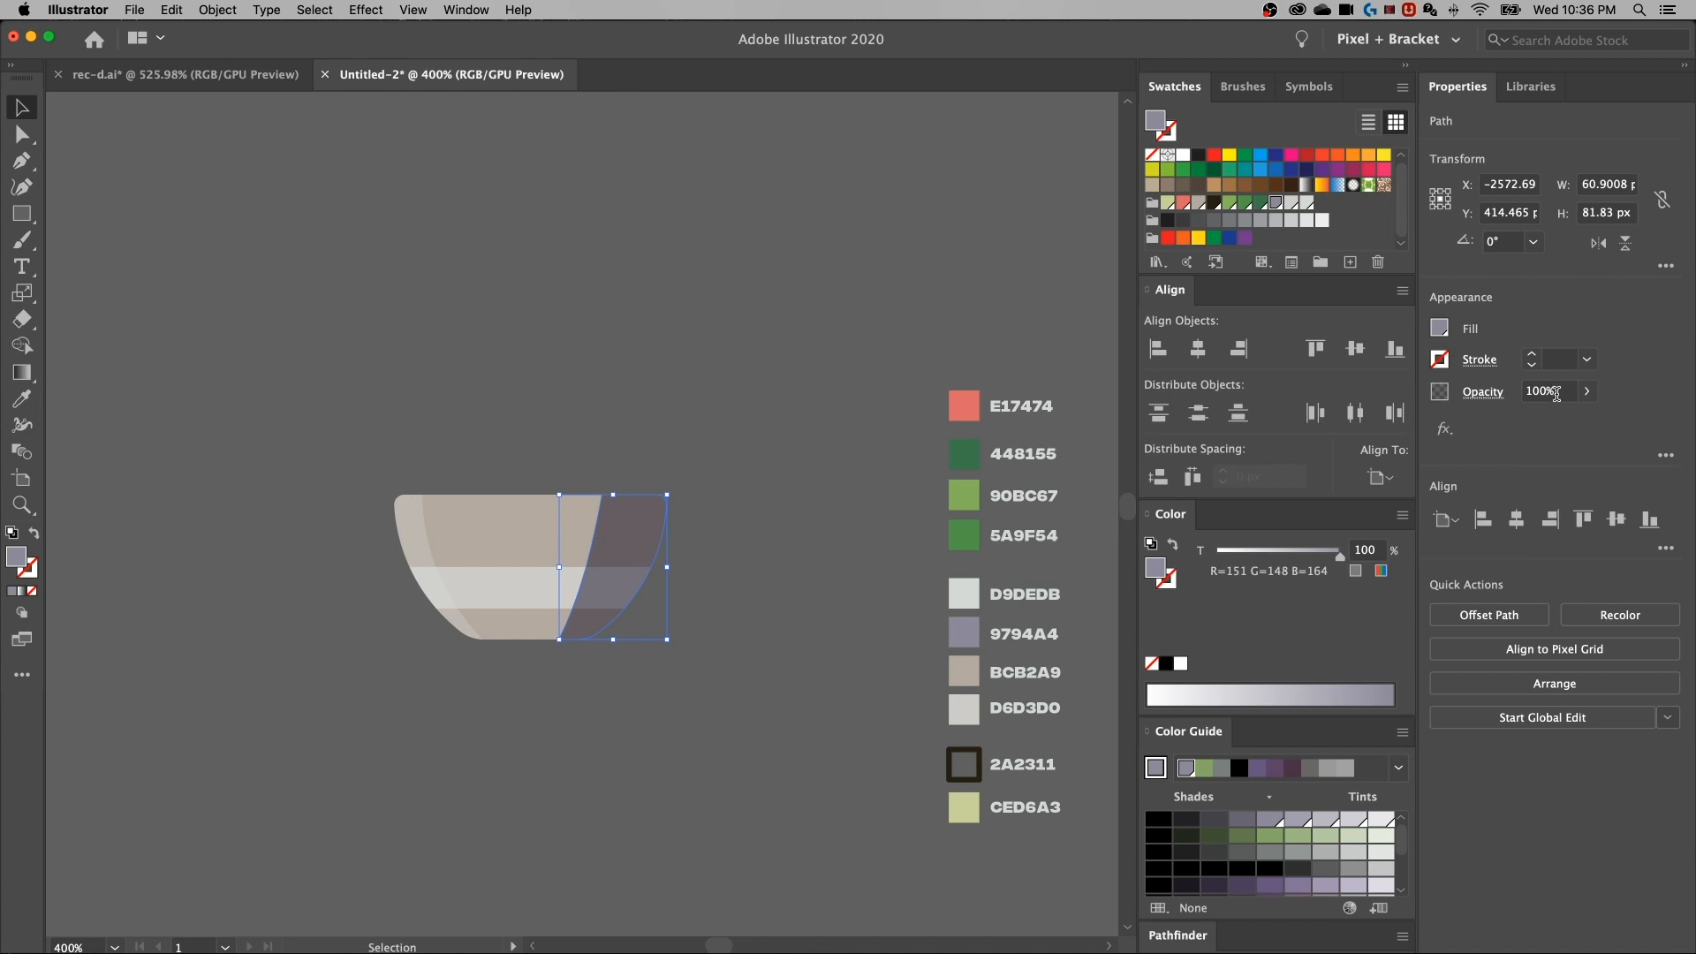
click(1564, 392)
text(35)
key(Return)
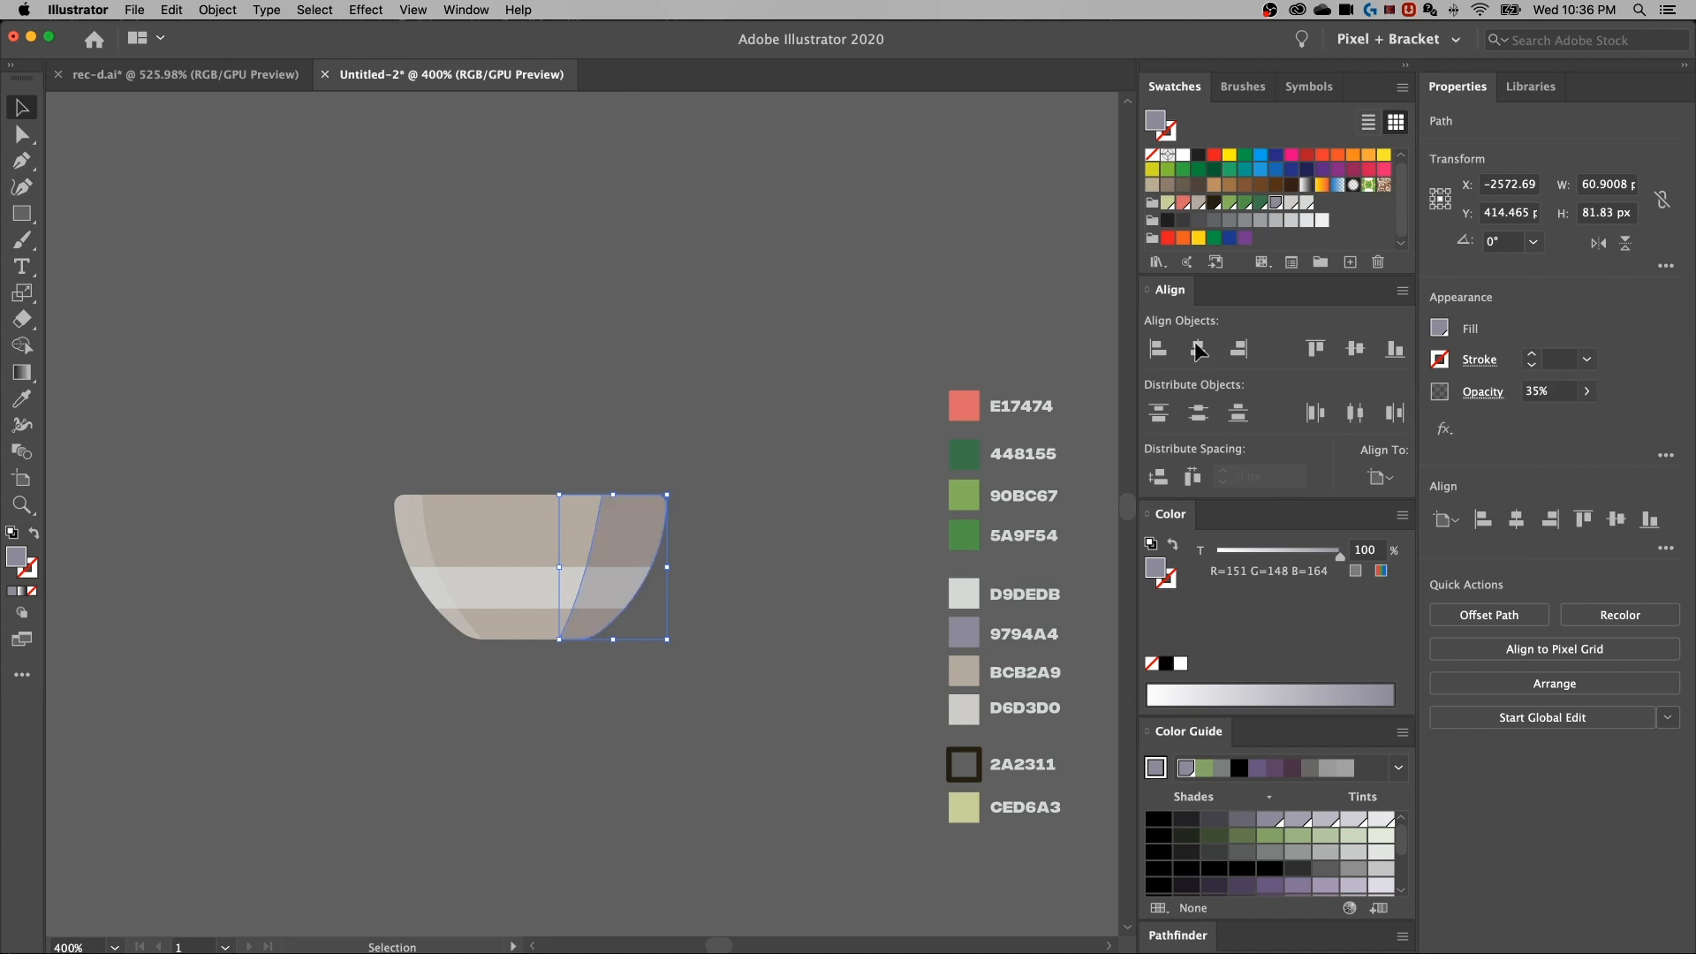
click(1566, 390)
text(25)
key(Return)
click(730, 448)
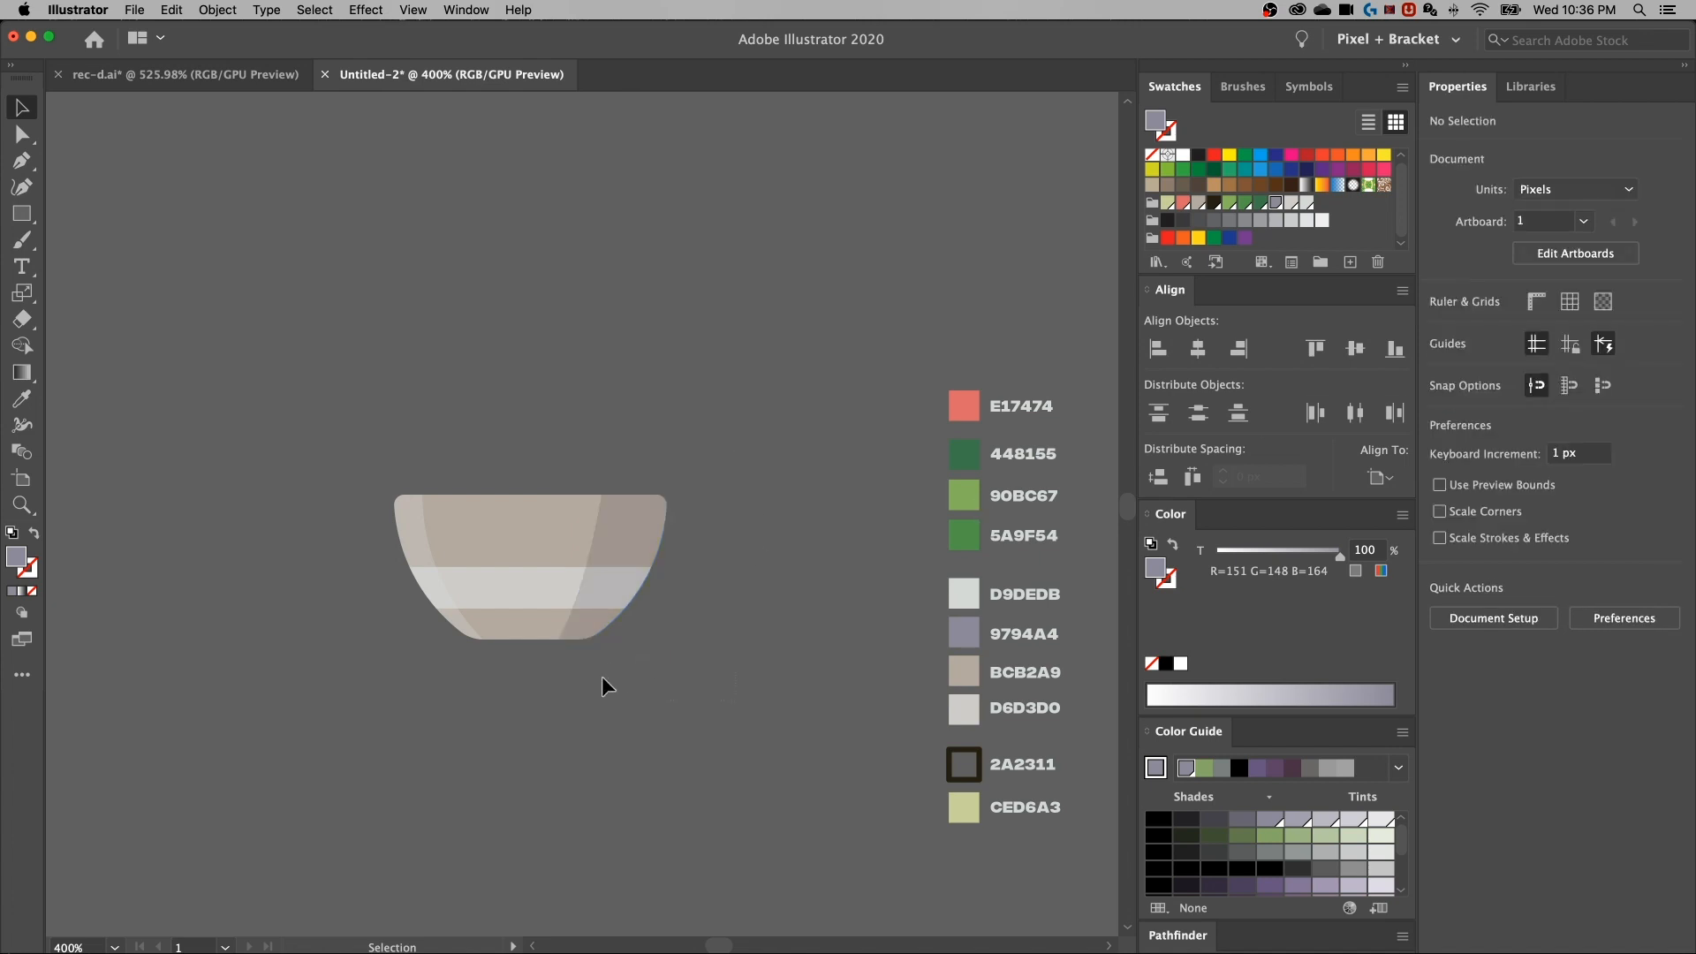
Select all the bowl's parts and group them
drag(341, 447, 530, 526)
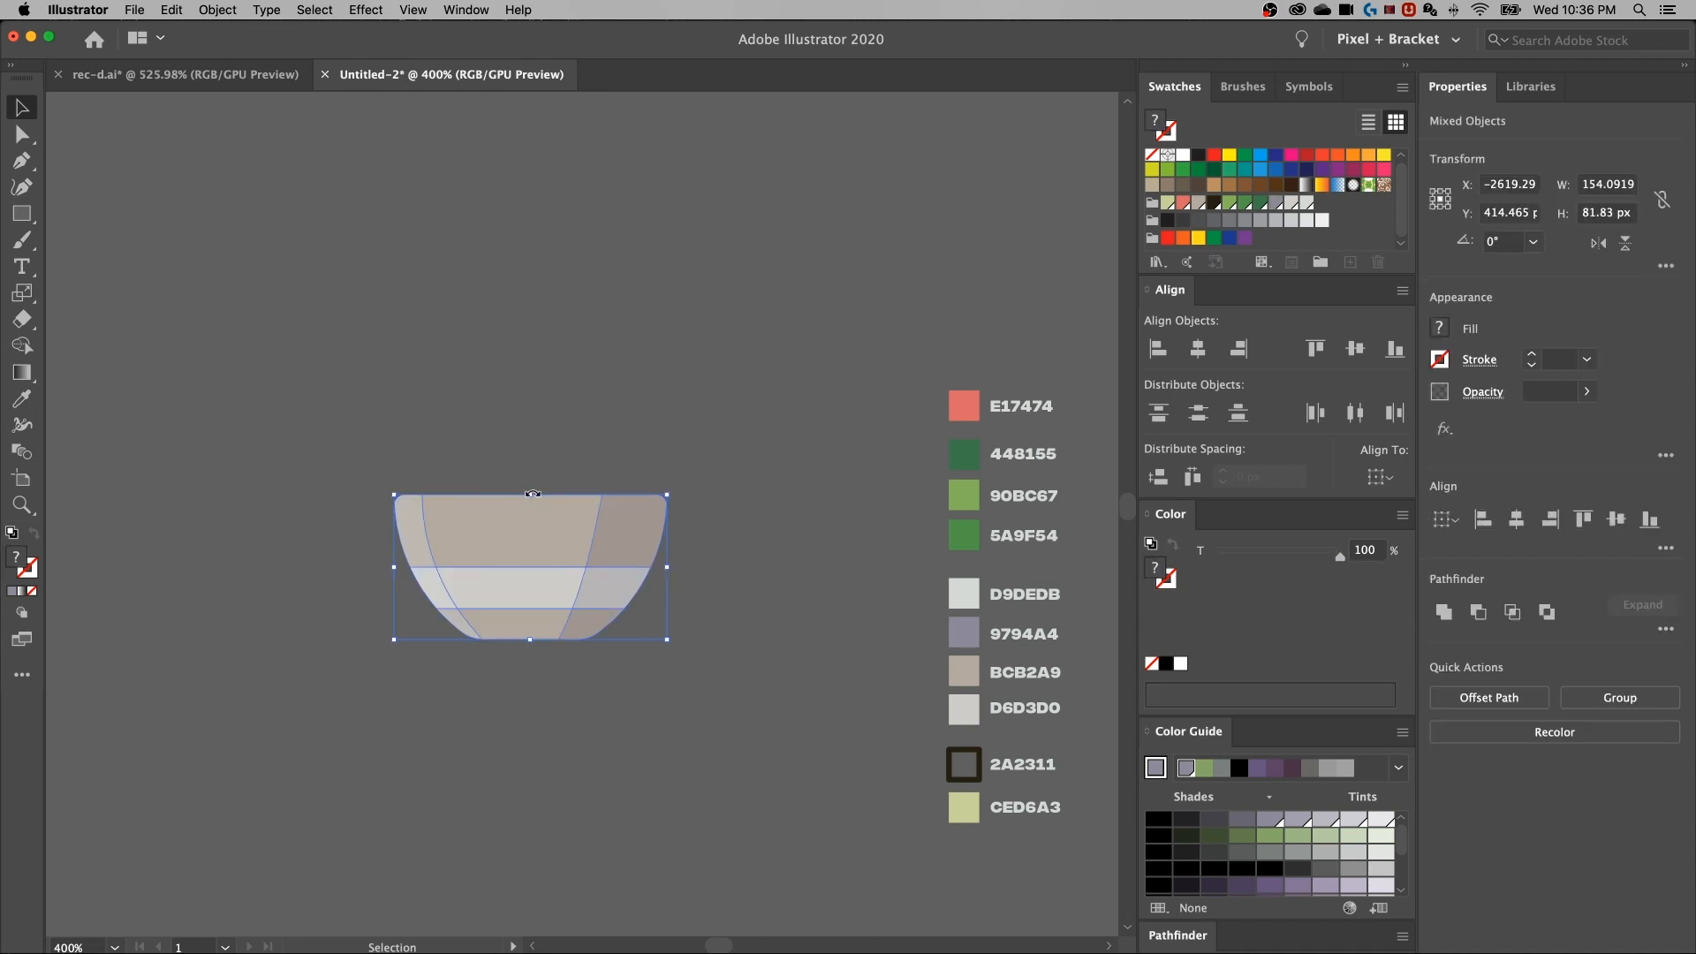
right_click(499, 538)
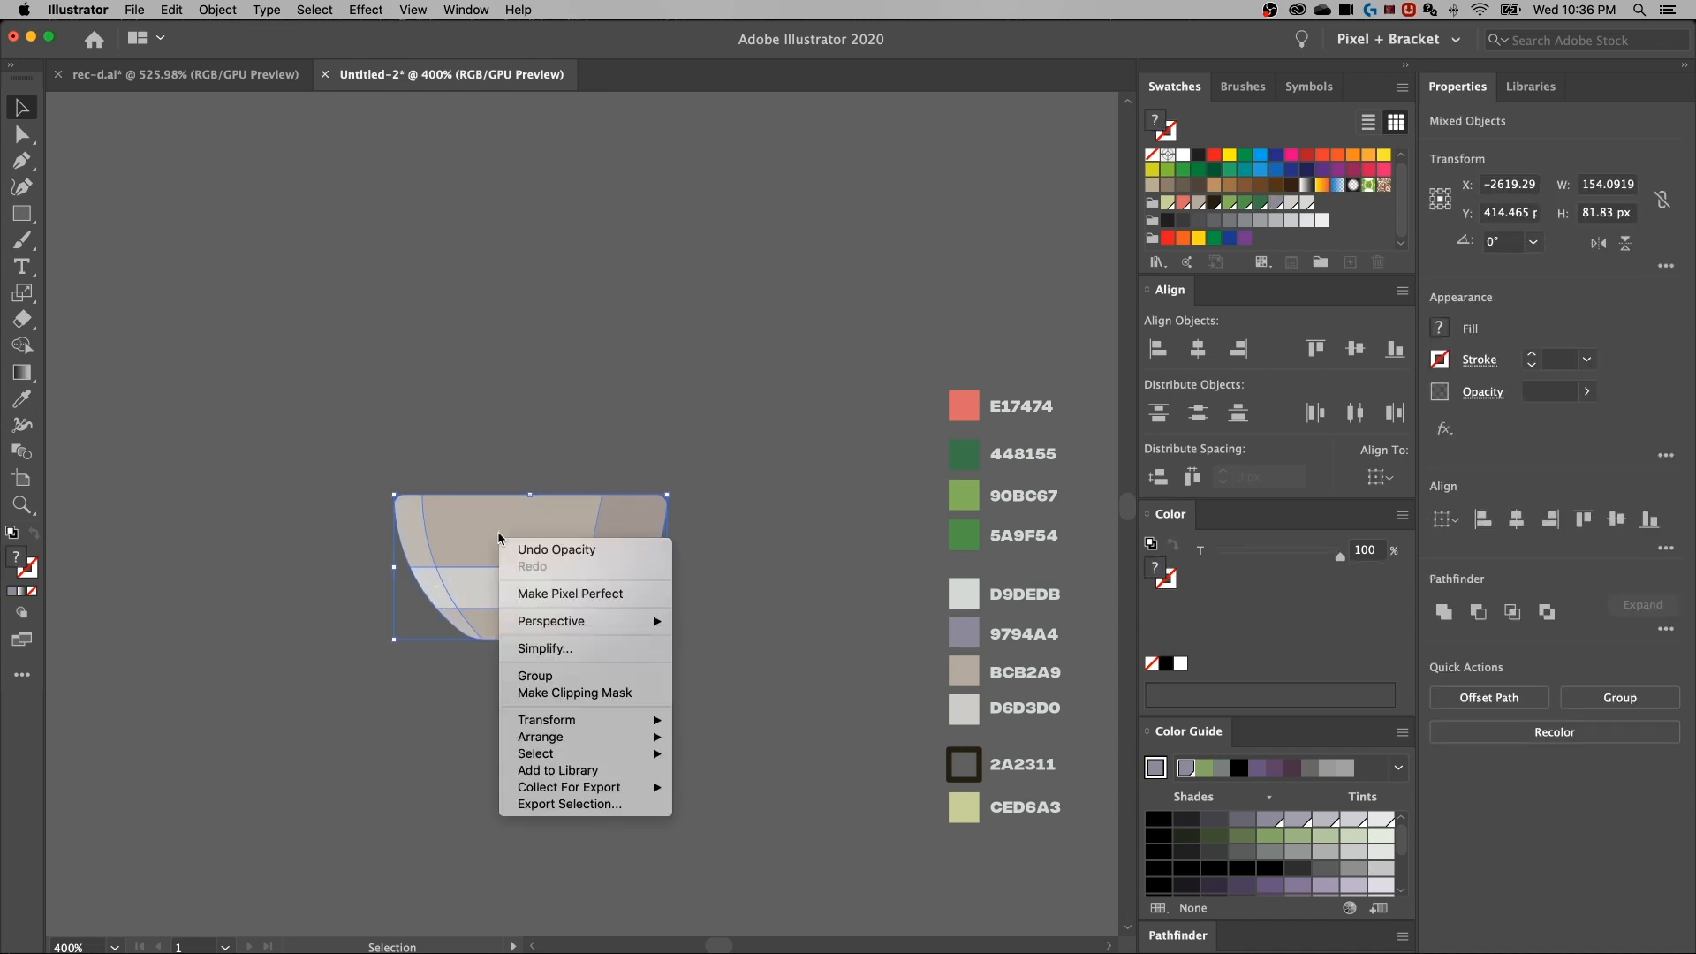
click(535, 676)
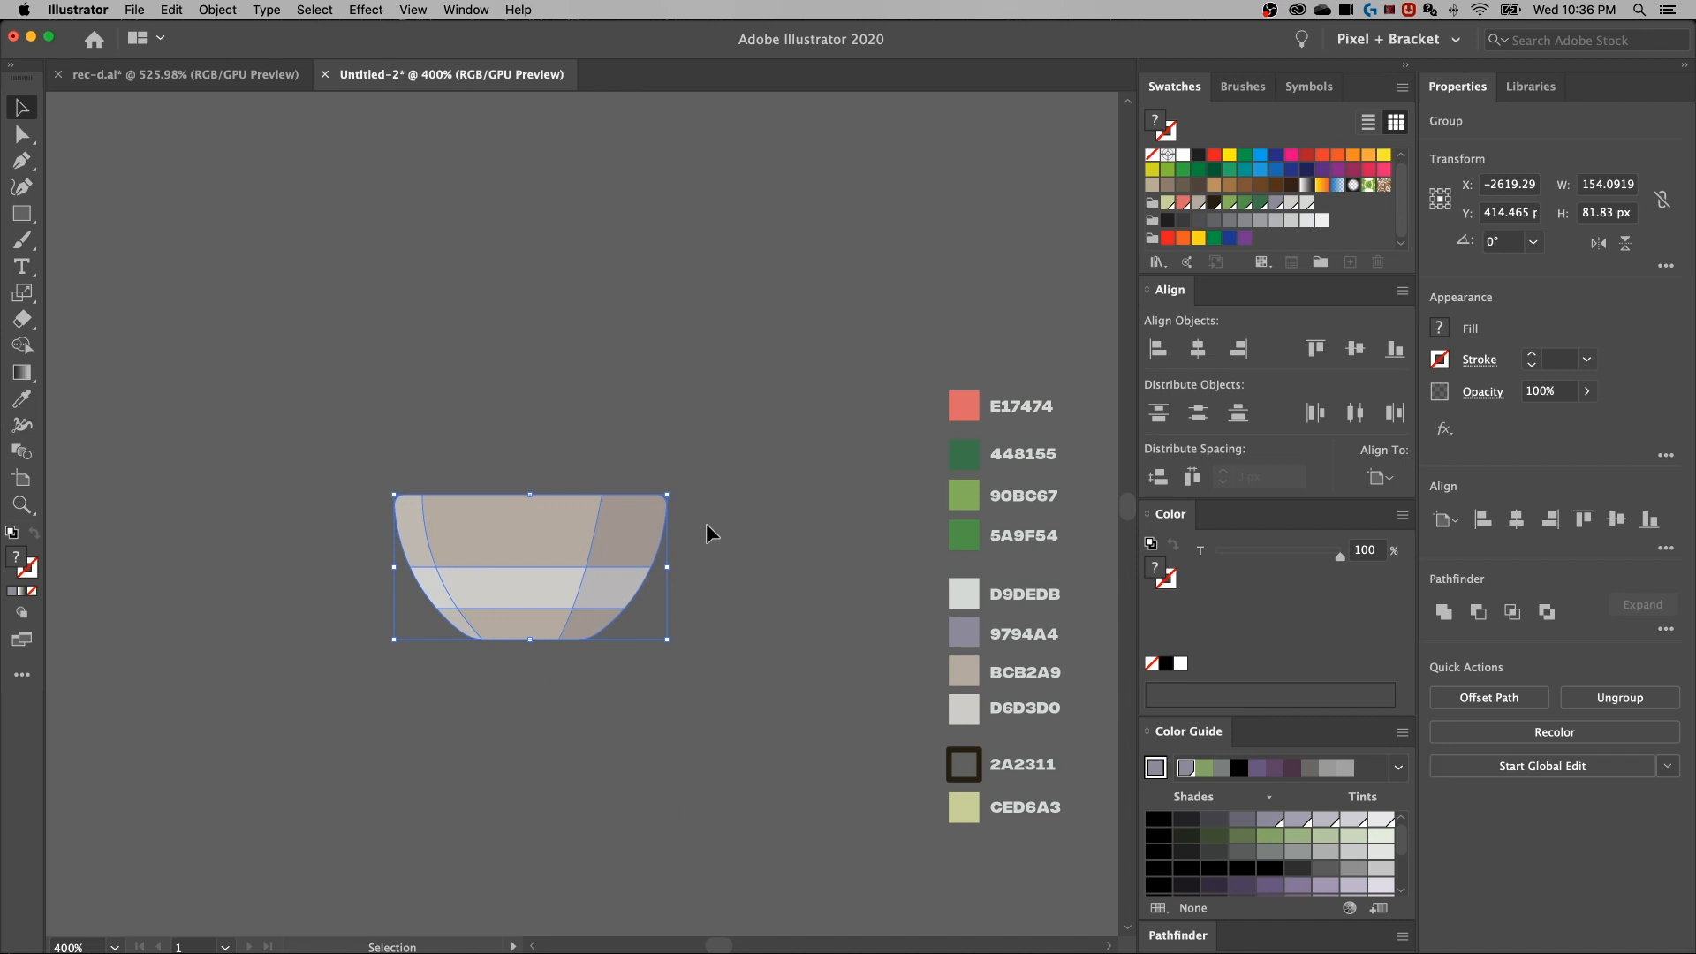
Move the grouped bowl slightly right and upward, and place a copy level with it, about 192 px to its left
drag(580, 538, 630, 521)
drag(614, 661, 878, 651)
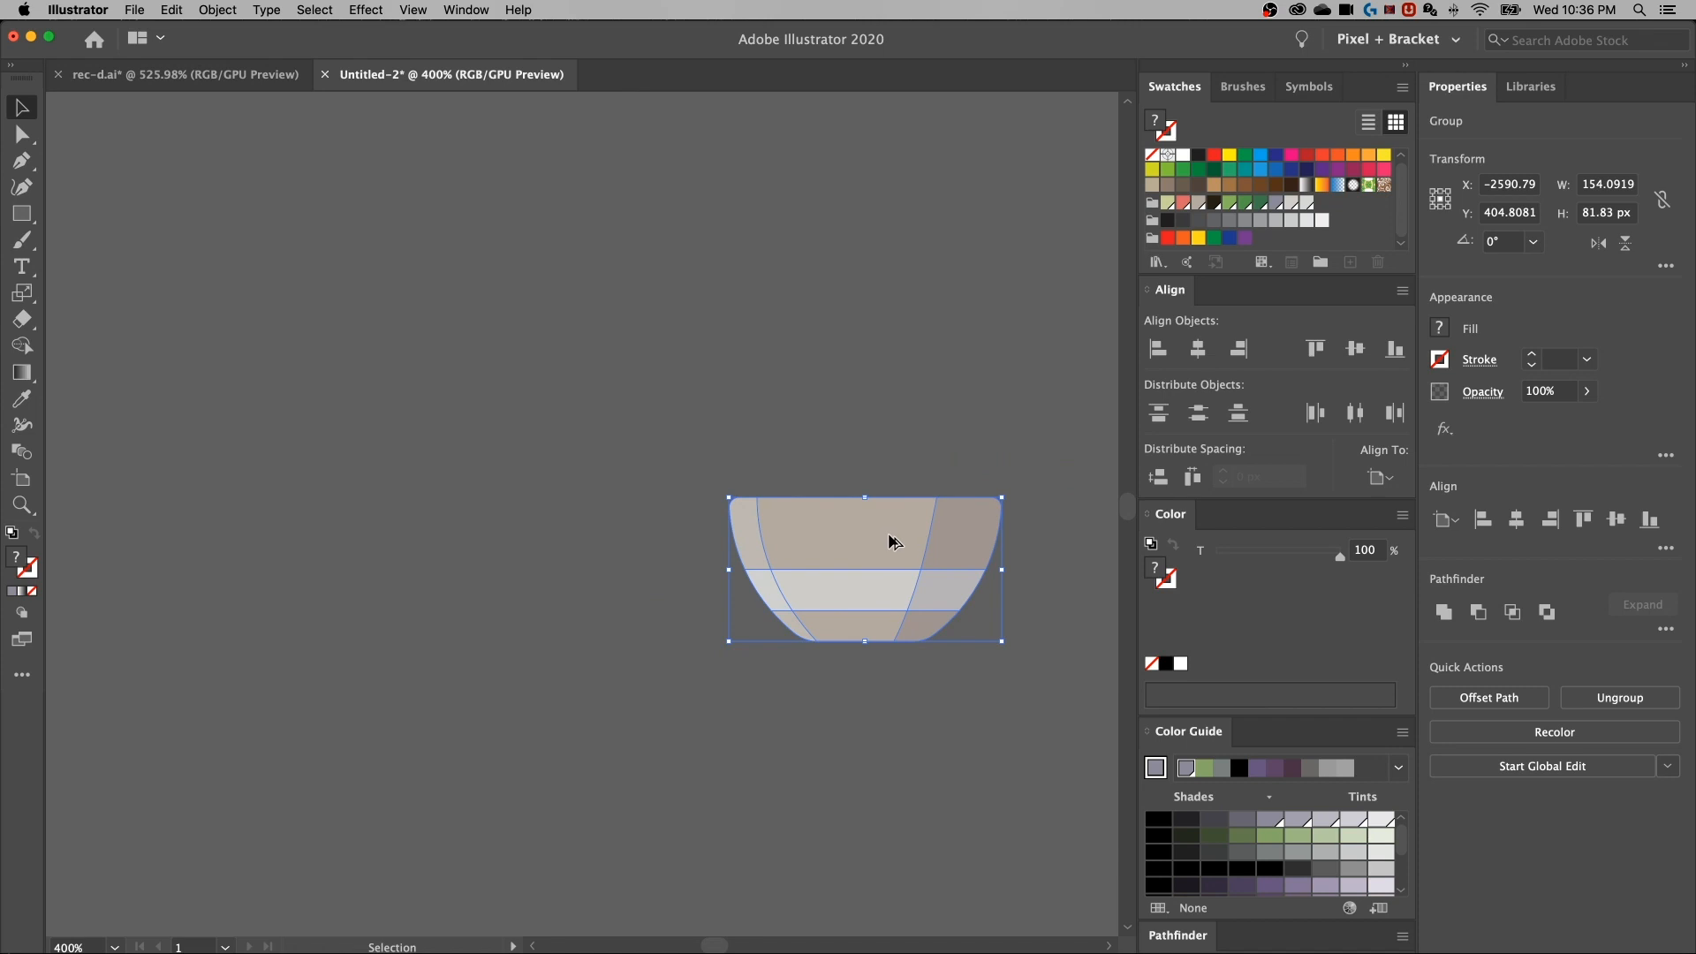
drag(888, 533, 551, 533)
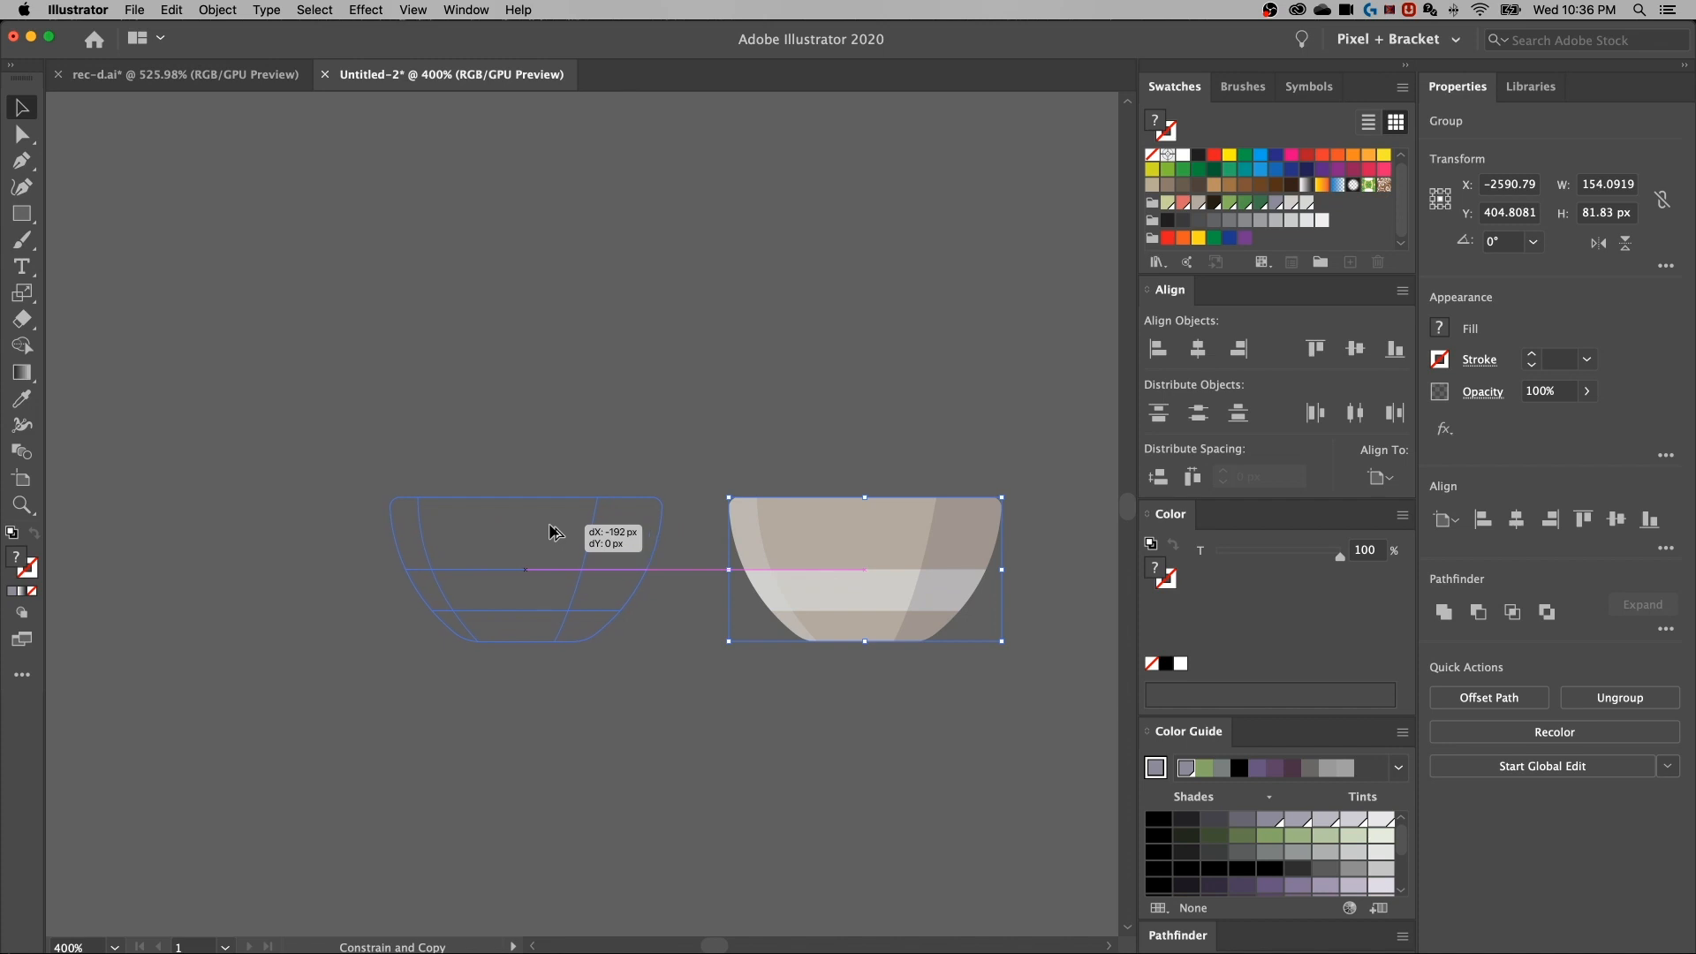
drag(551, 532, 551, 532)
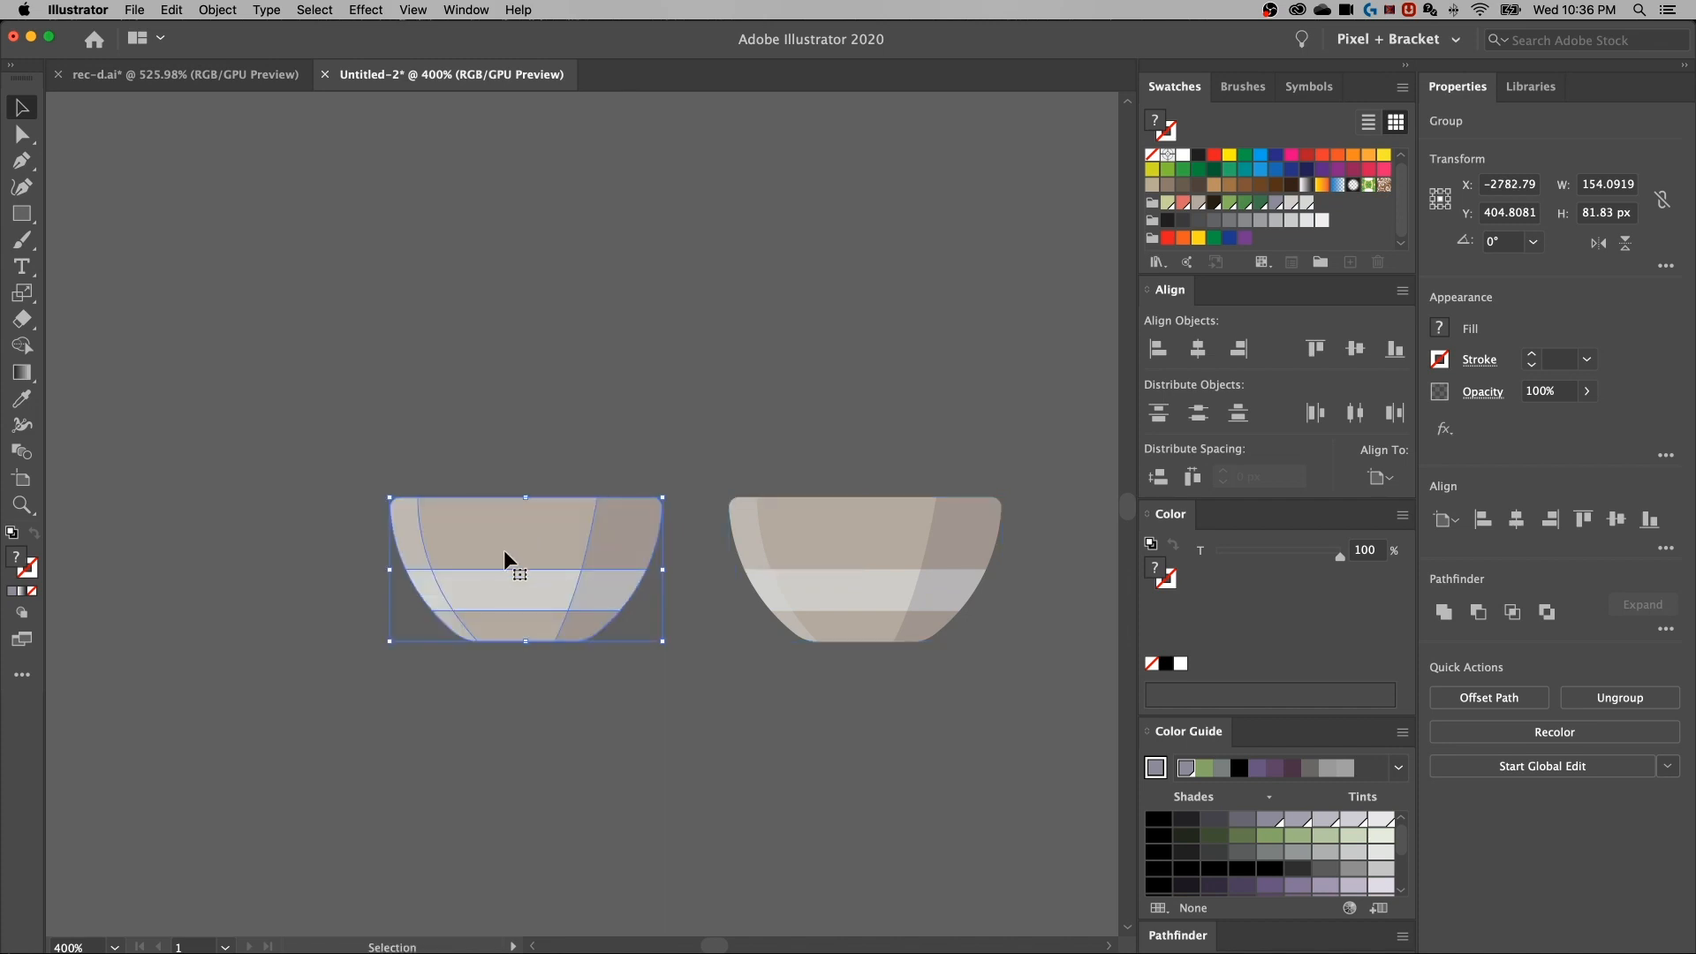
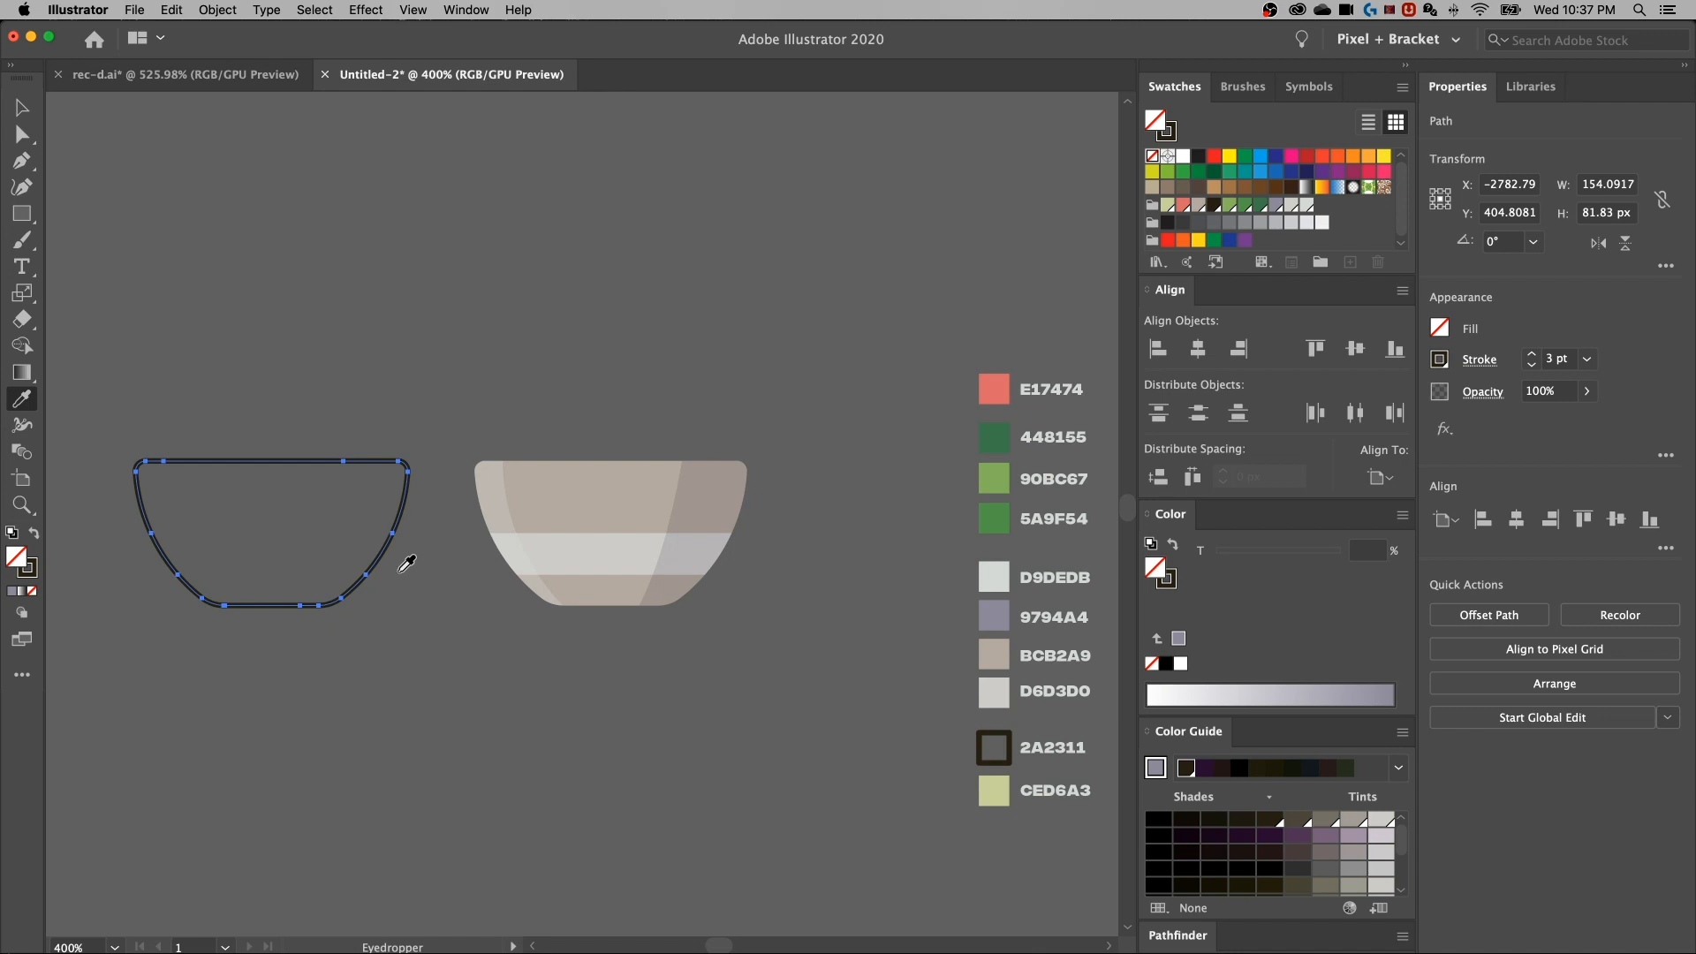
Align the 3 pt stroke of the left-hand bowl outline to the outside and deselect it
key(v)
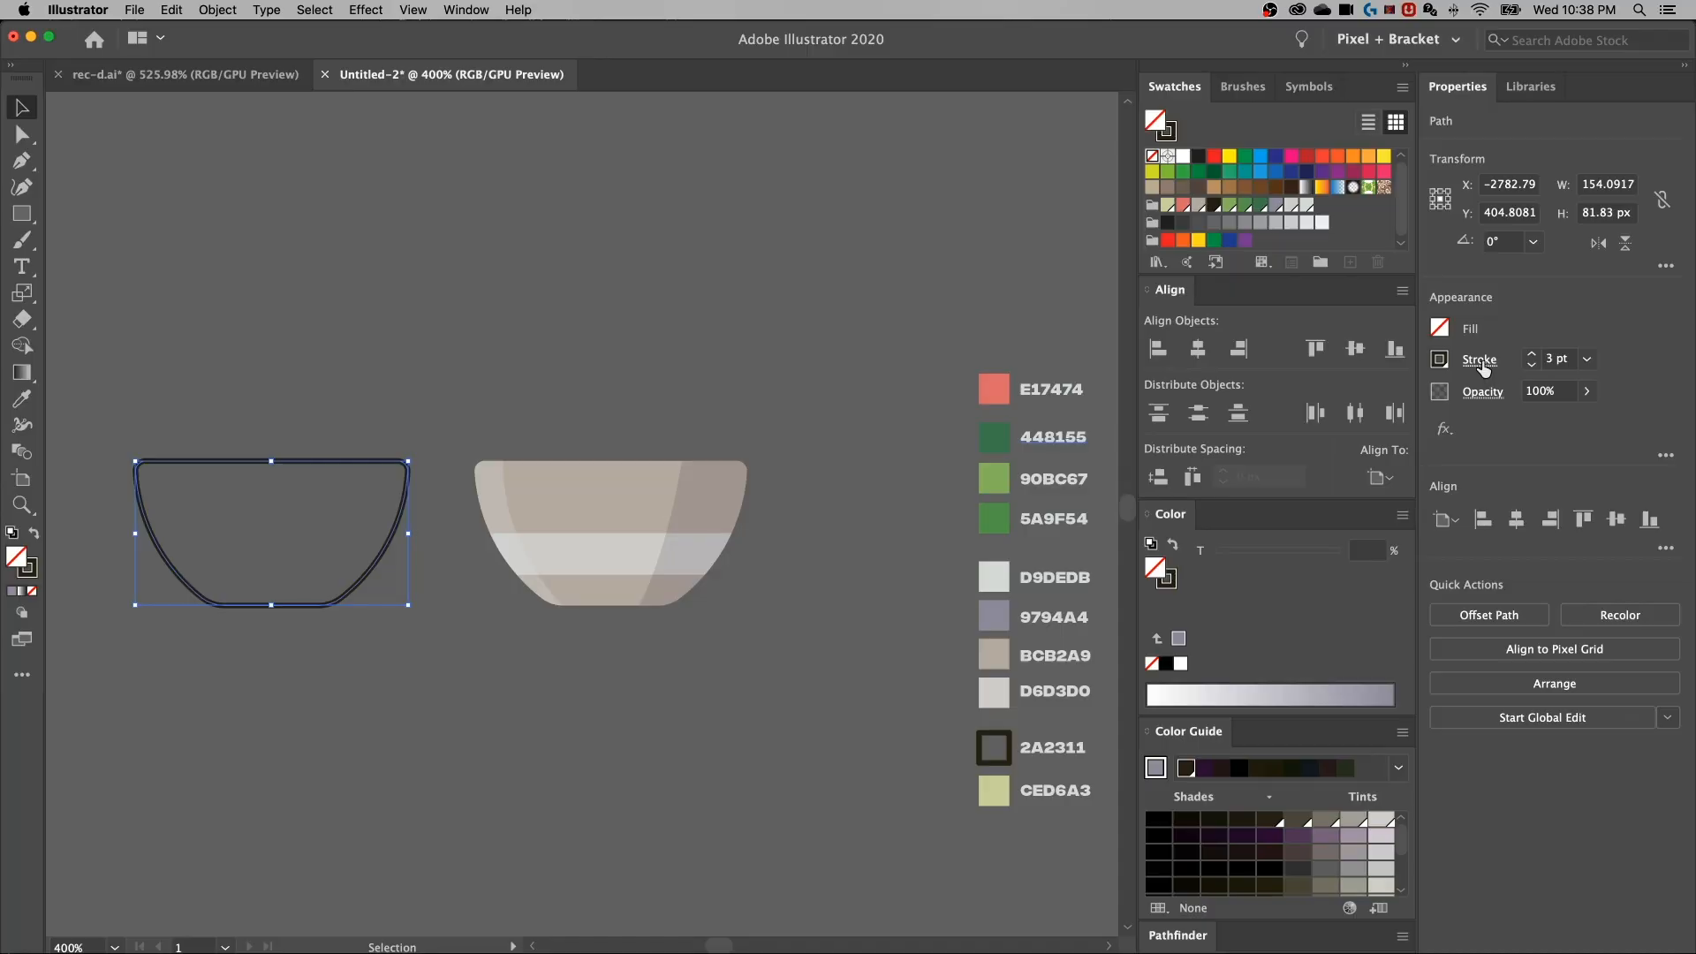
click(1480, 363)
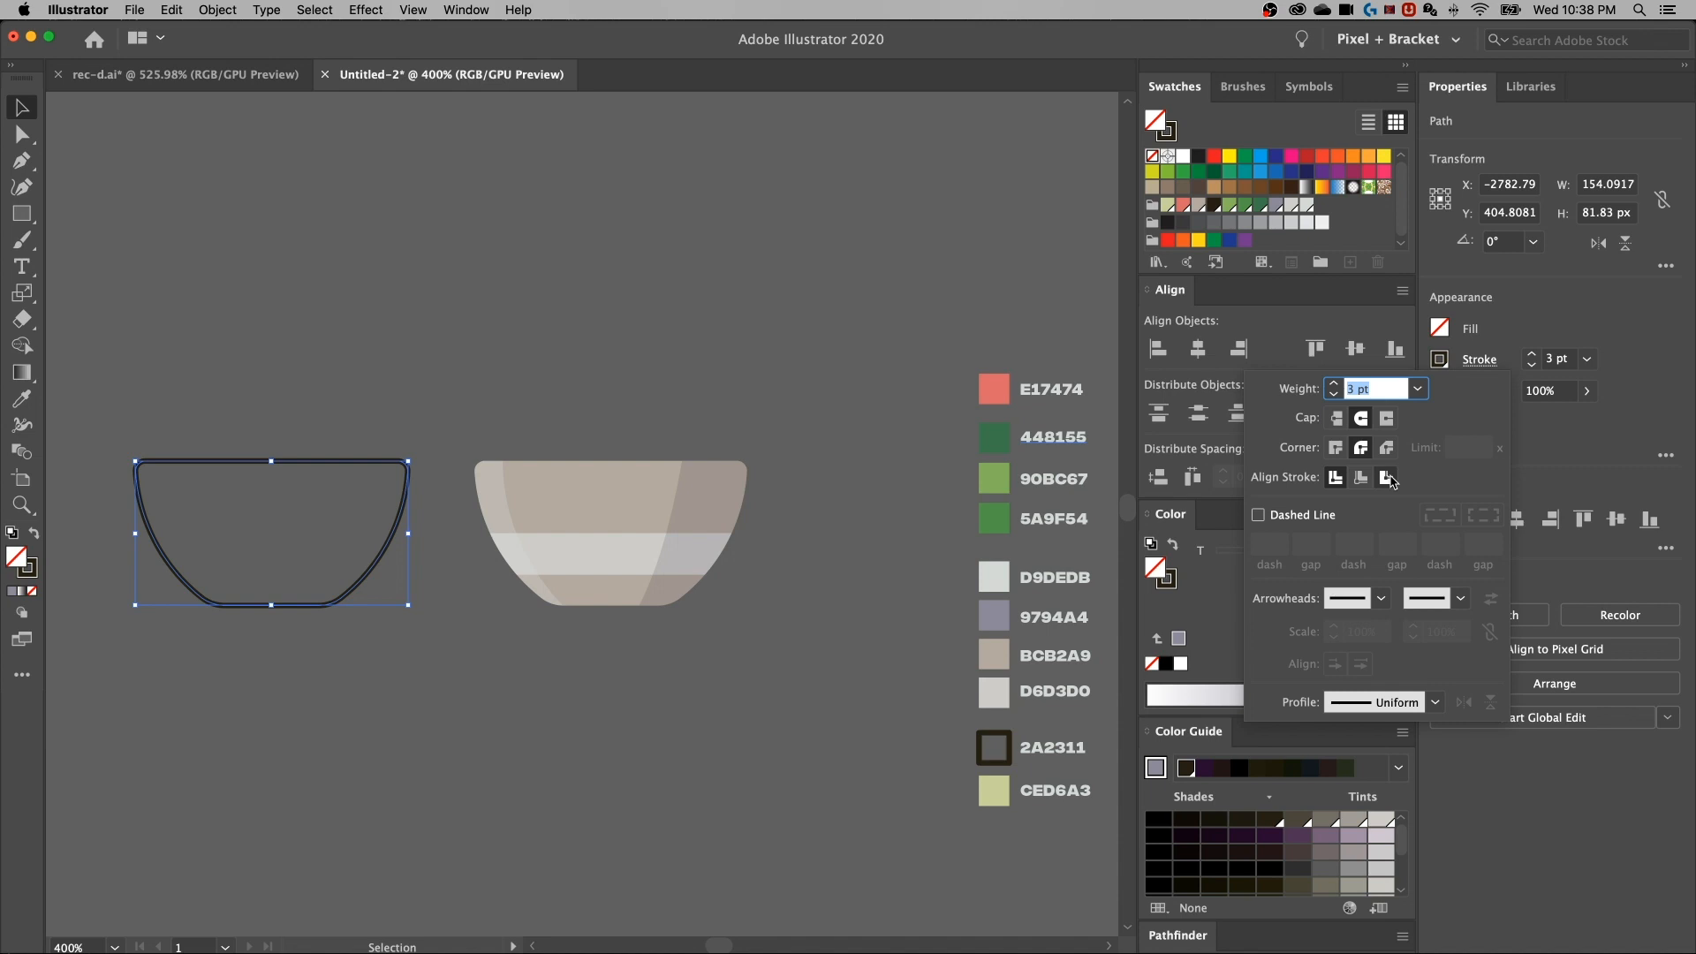
click(1388, 478)
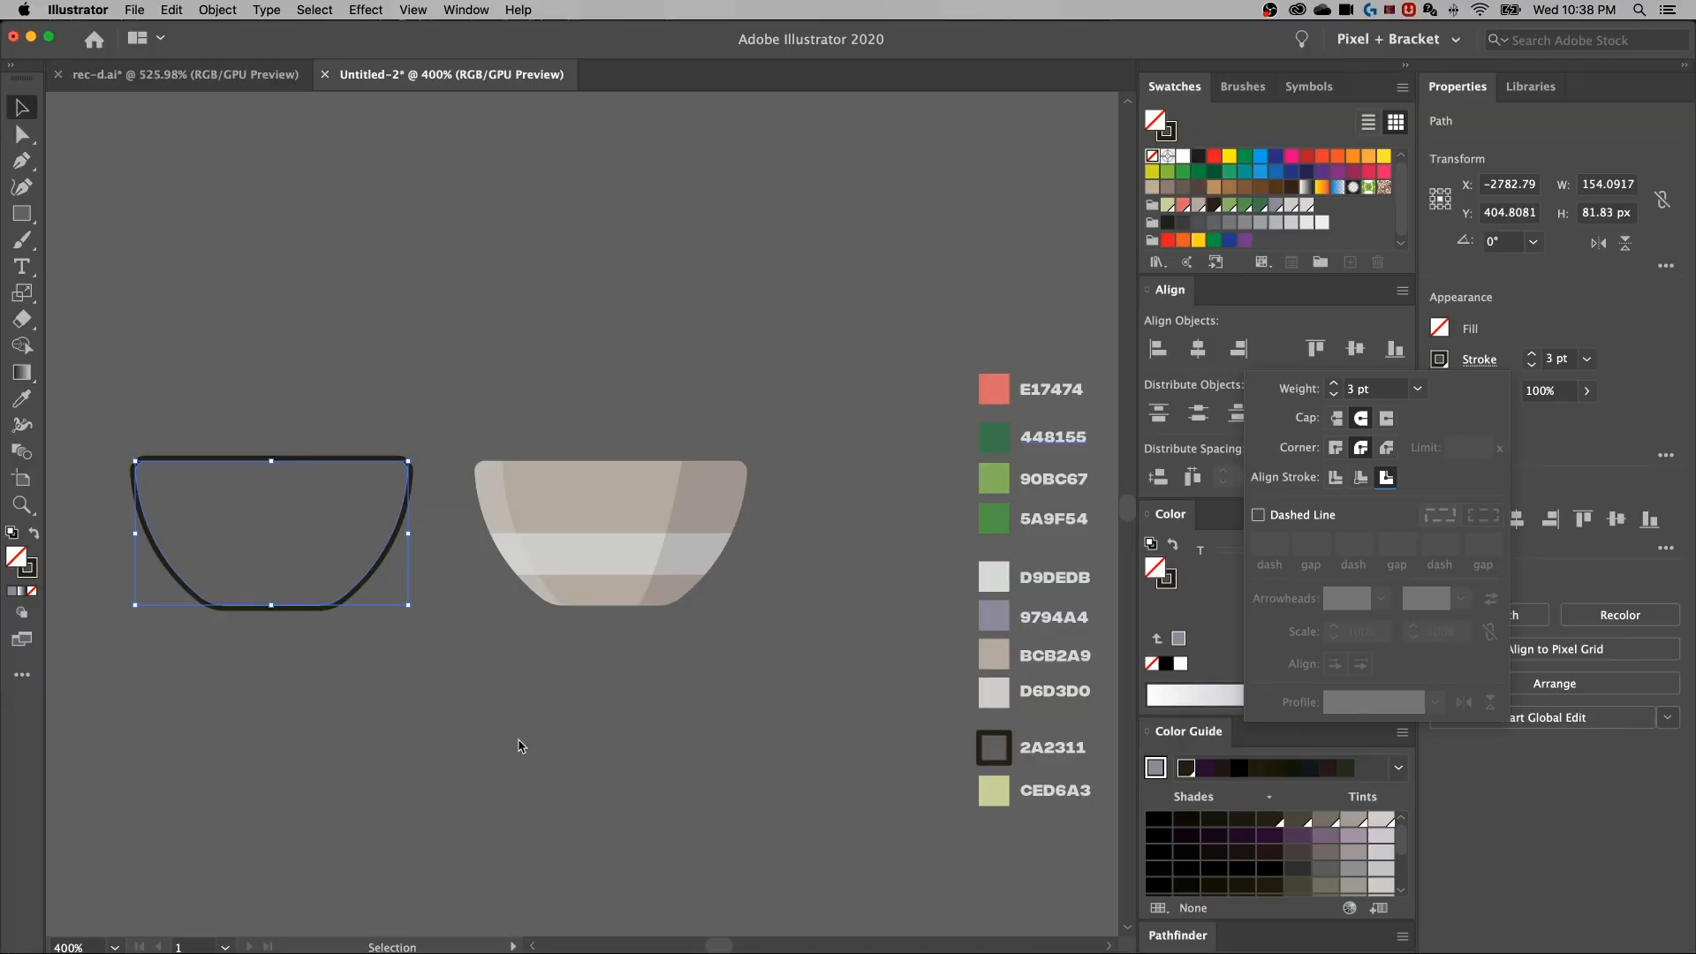
click(384, 681)
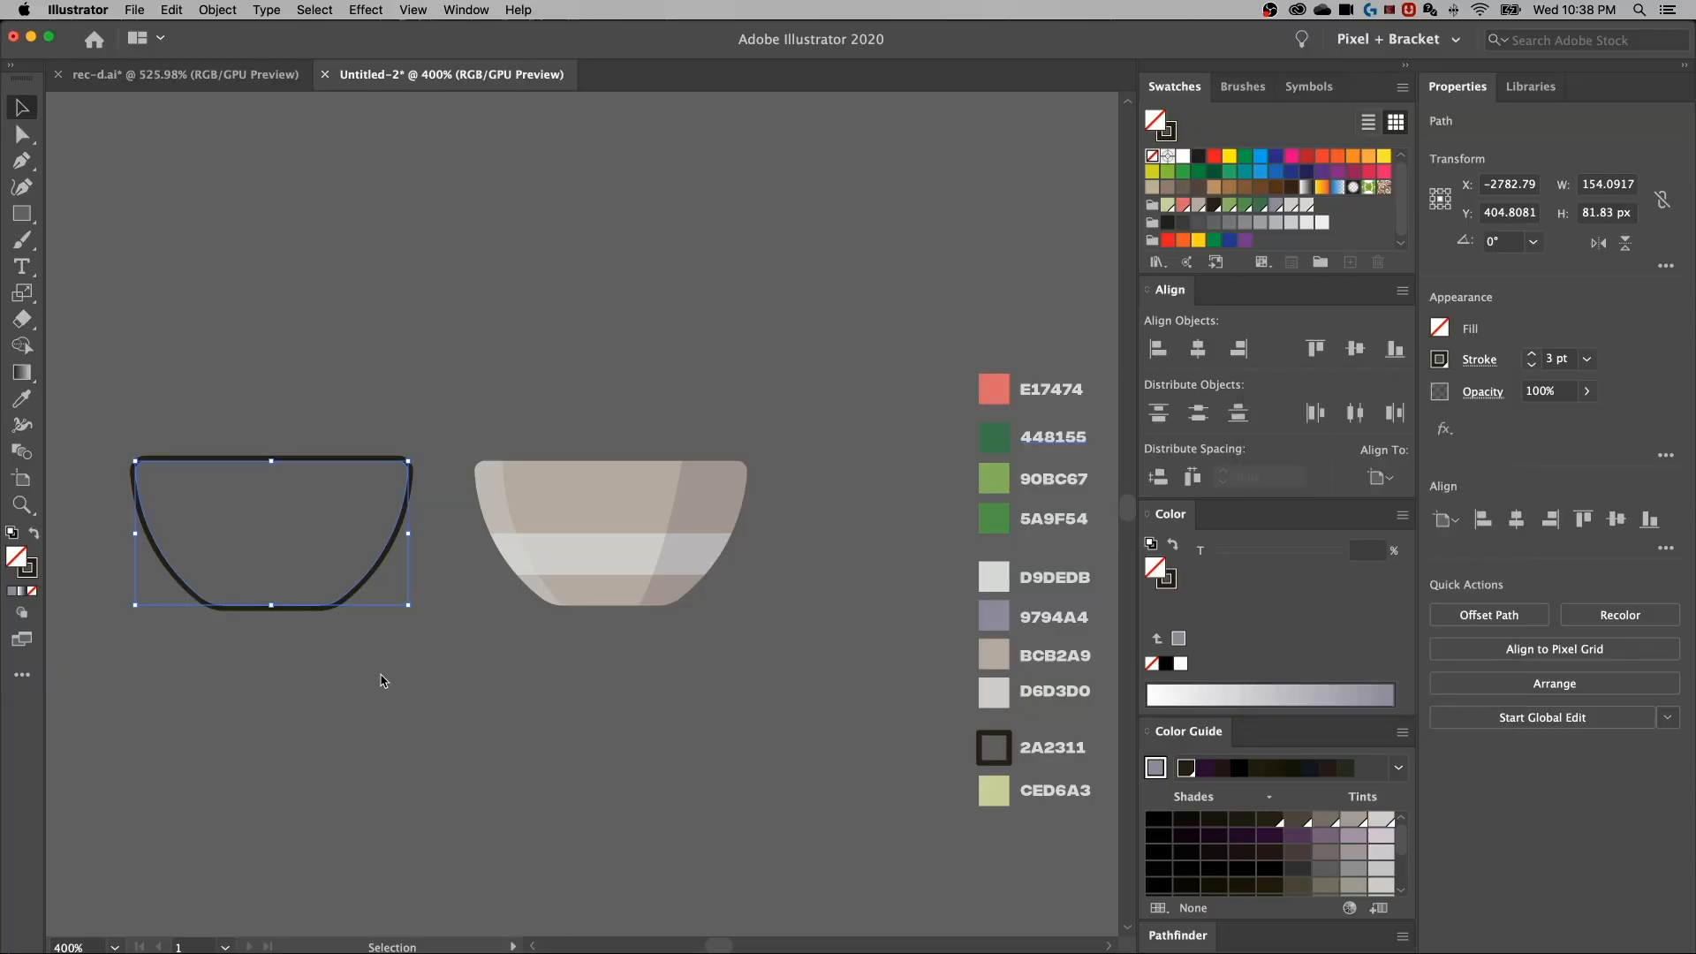
click(438, 576)
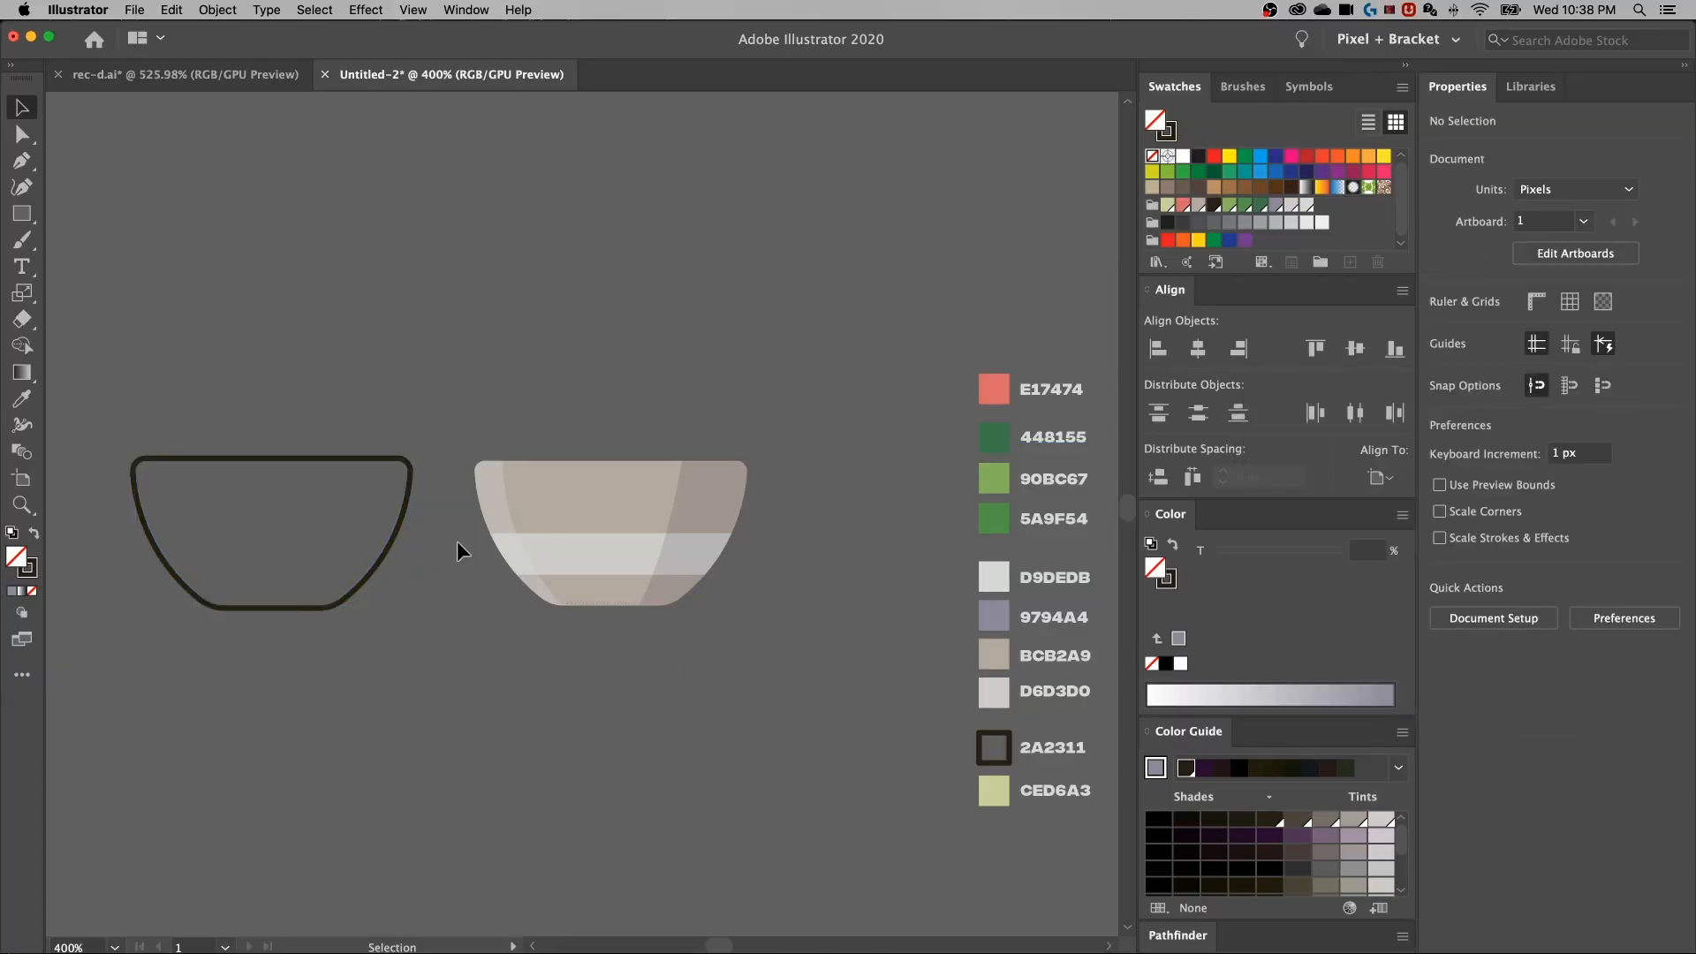
Centre the bowl outline and the coloured bowl horizontally on each other, and deselect them
key(super+a)
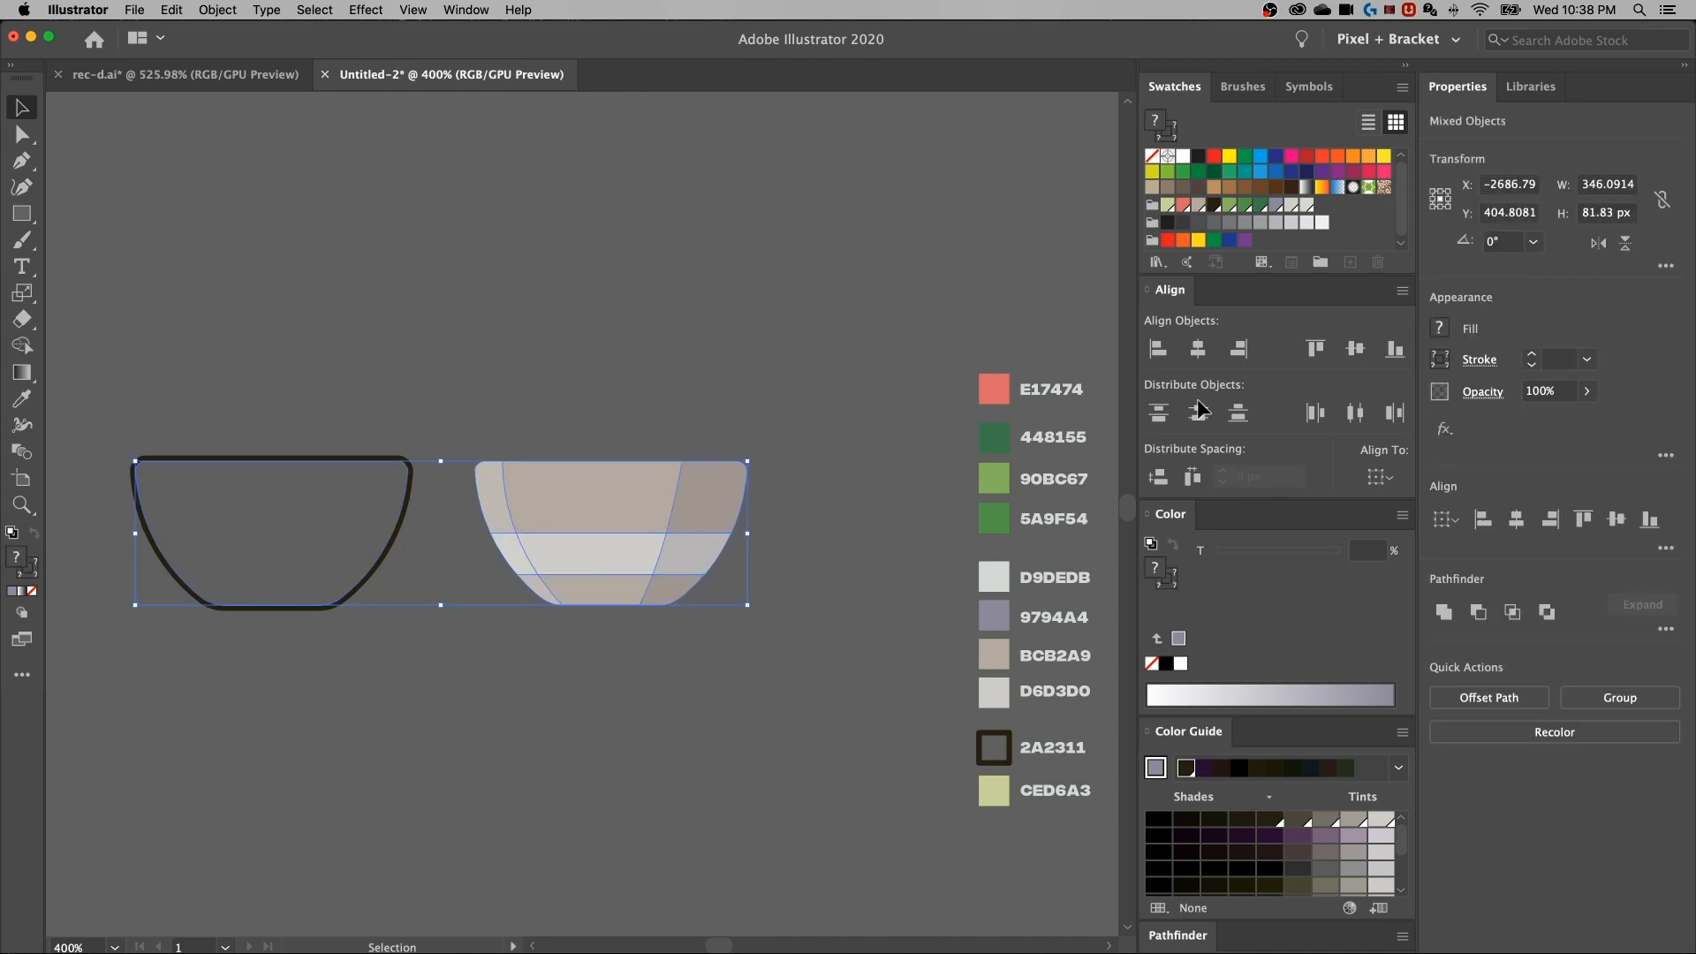
click(1517, 519)
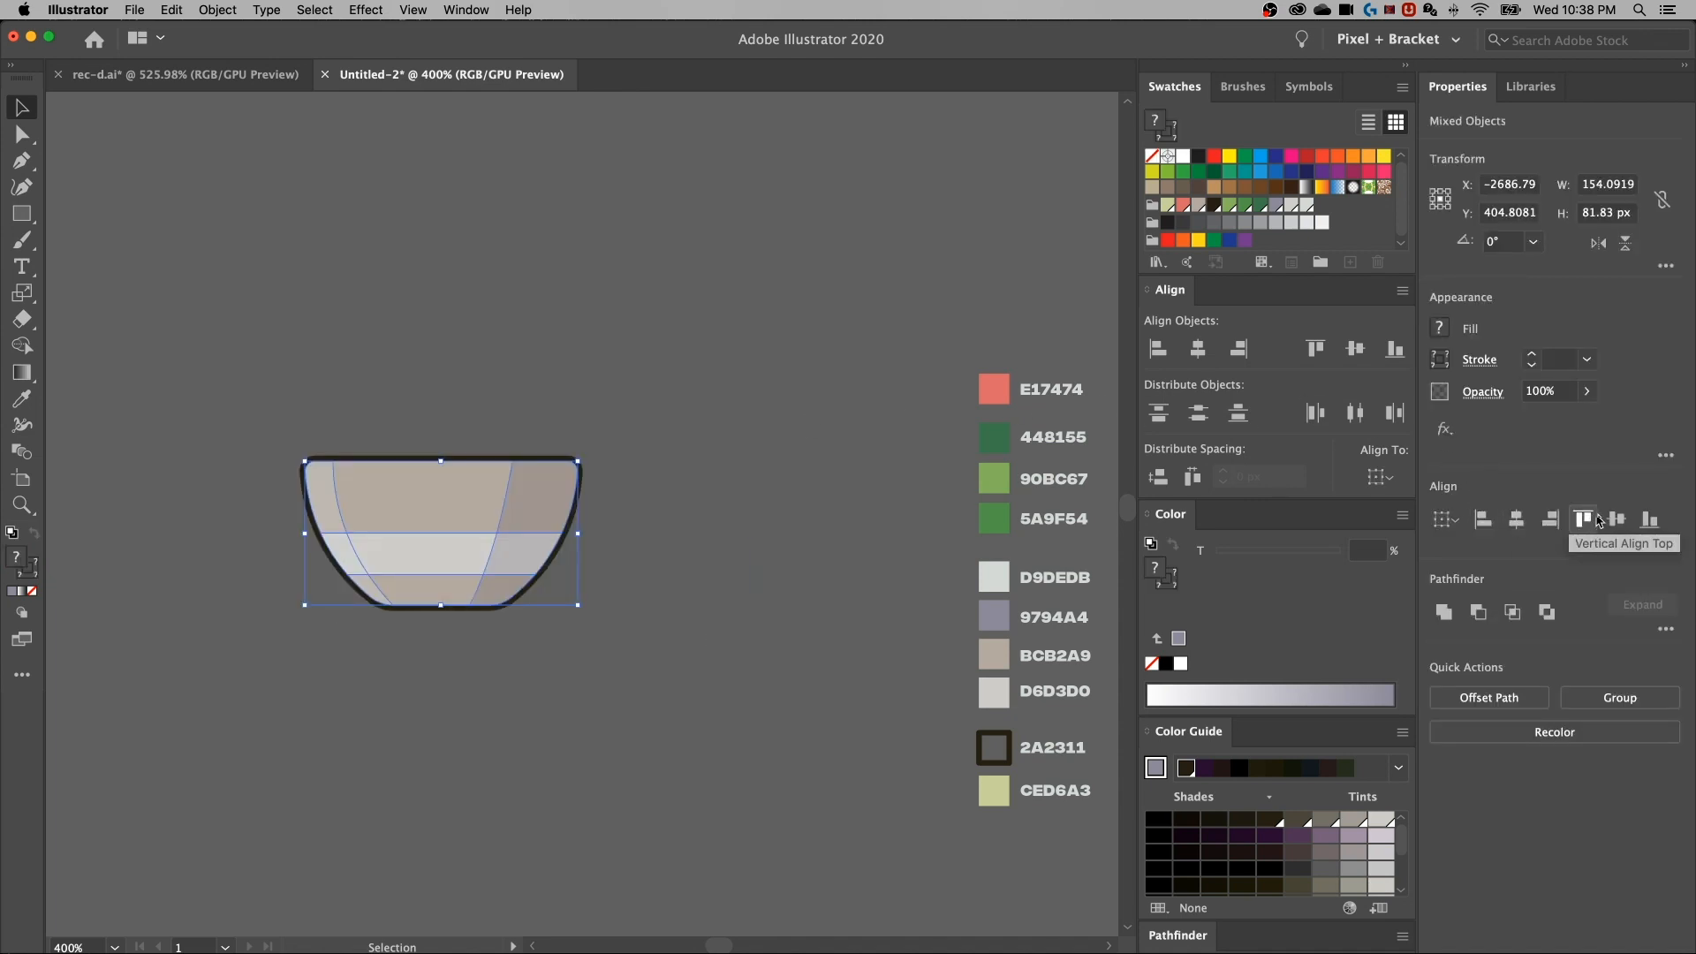
click(660, 454)
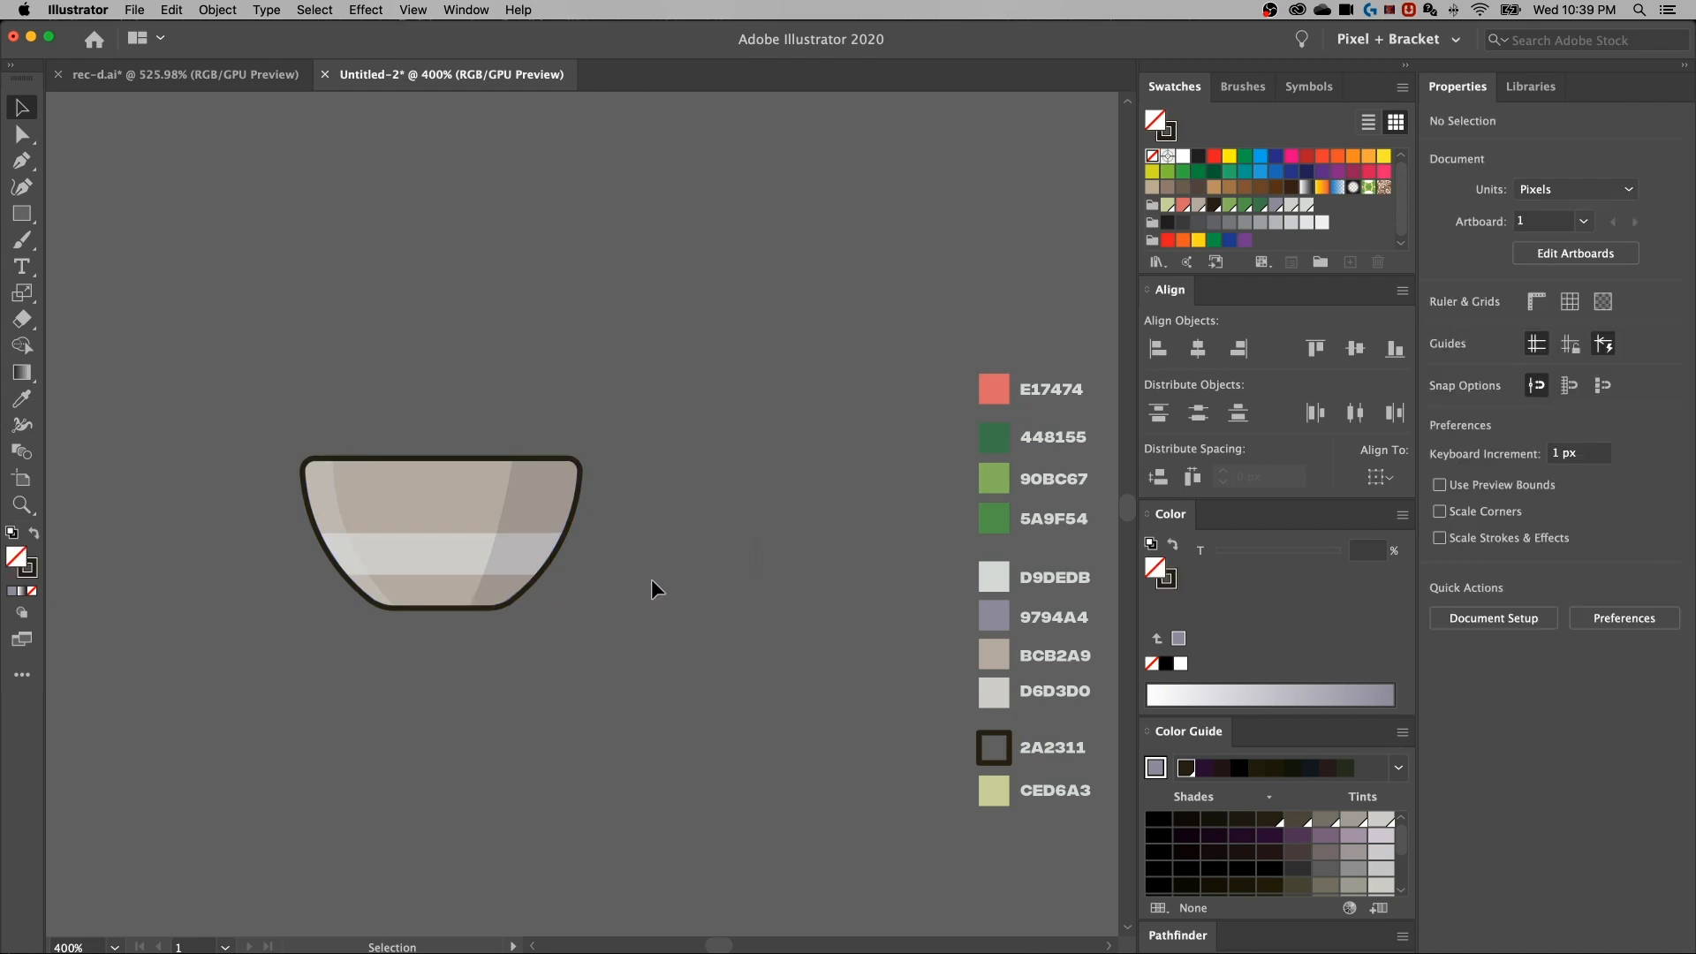
Draw a vertical line about 185 px long in the empty space above the bowl with the Line Segment tool
drag(471, 511, 567, 677)
click(558, 562)
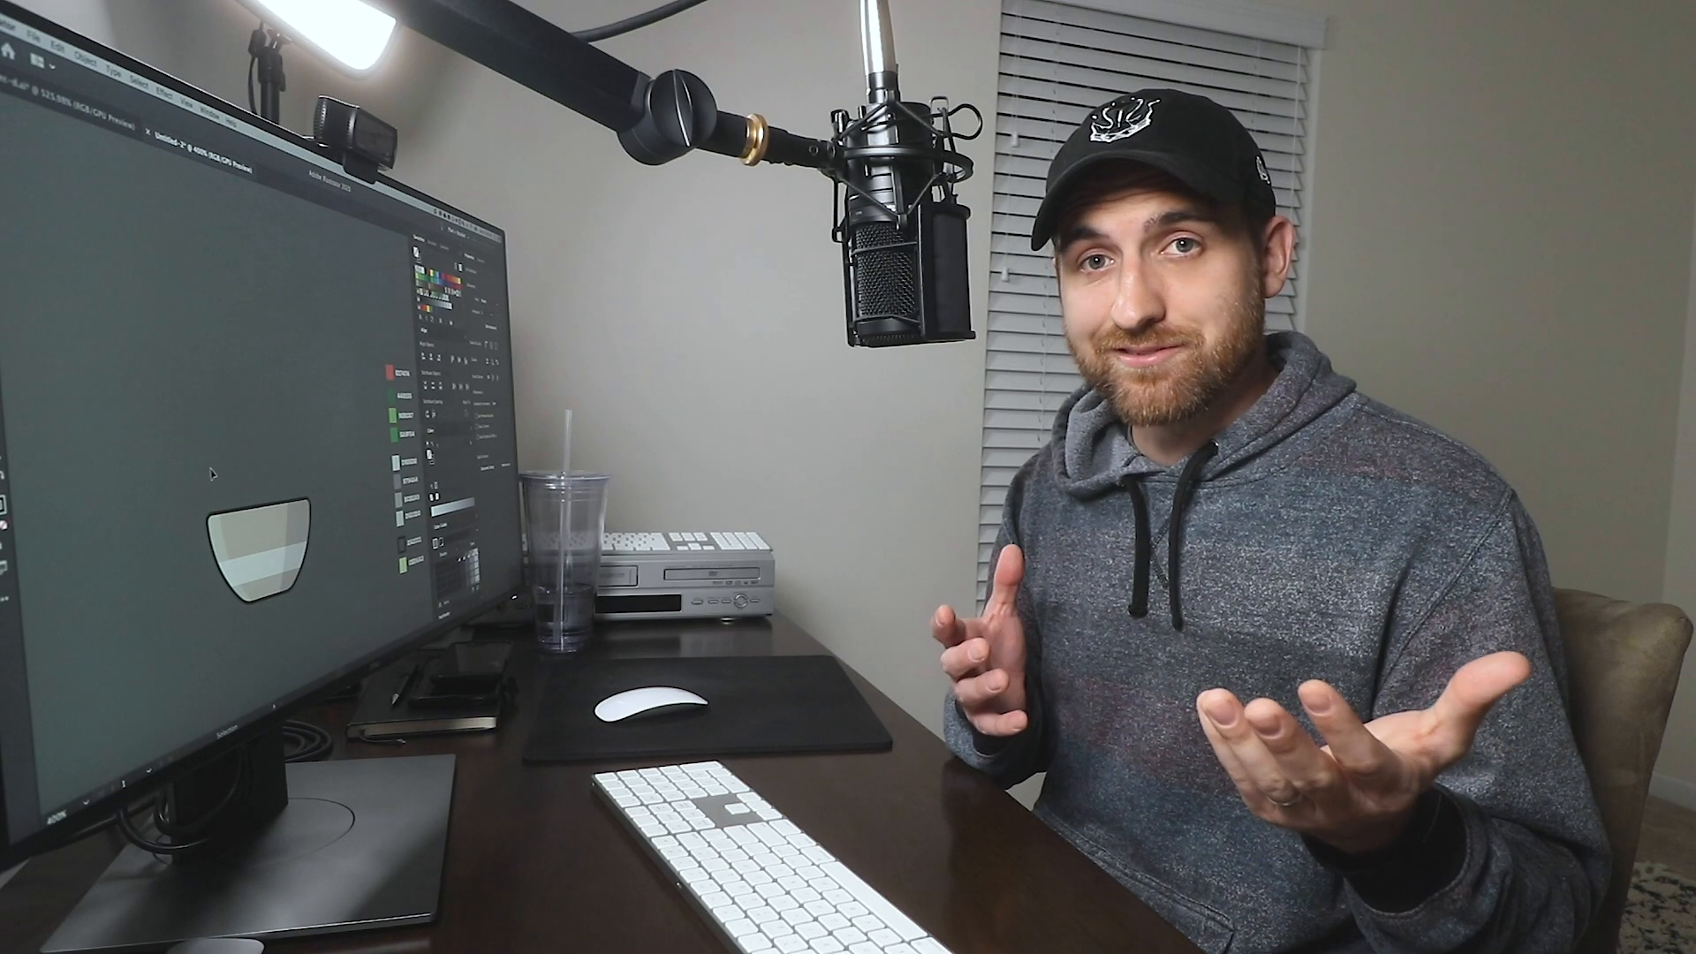
drag(202, 473, 405, 439)
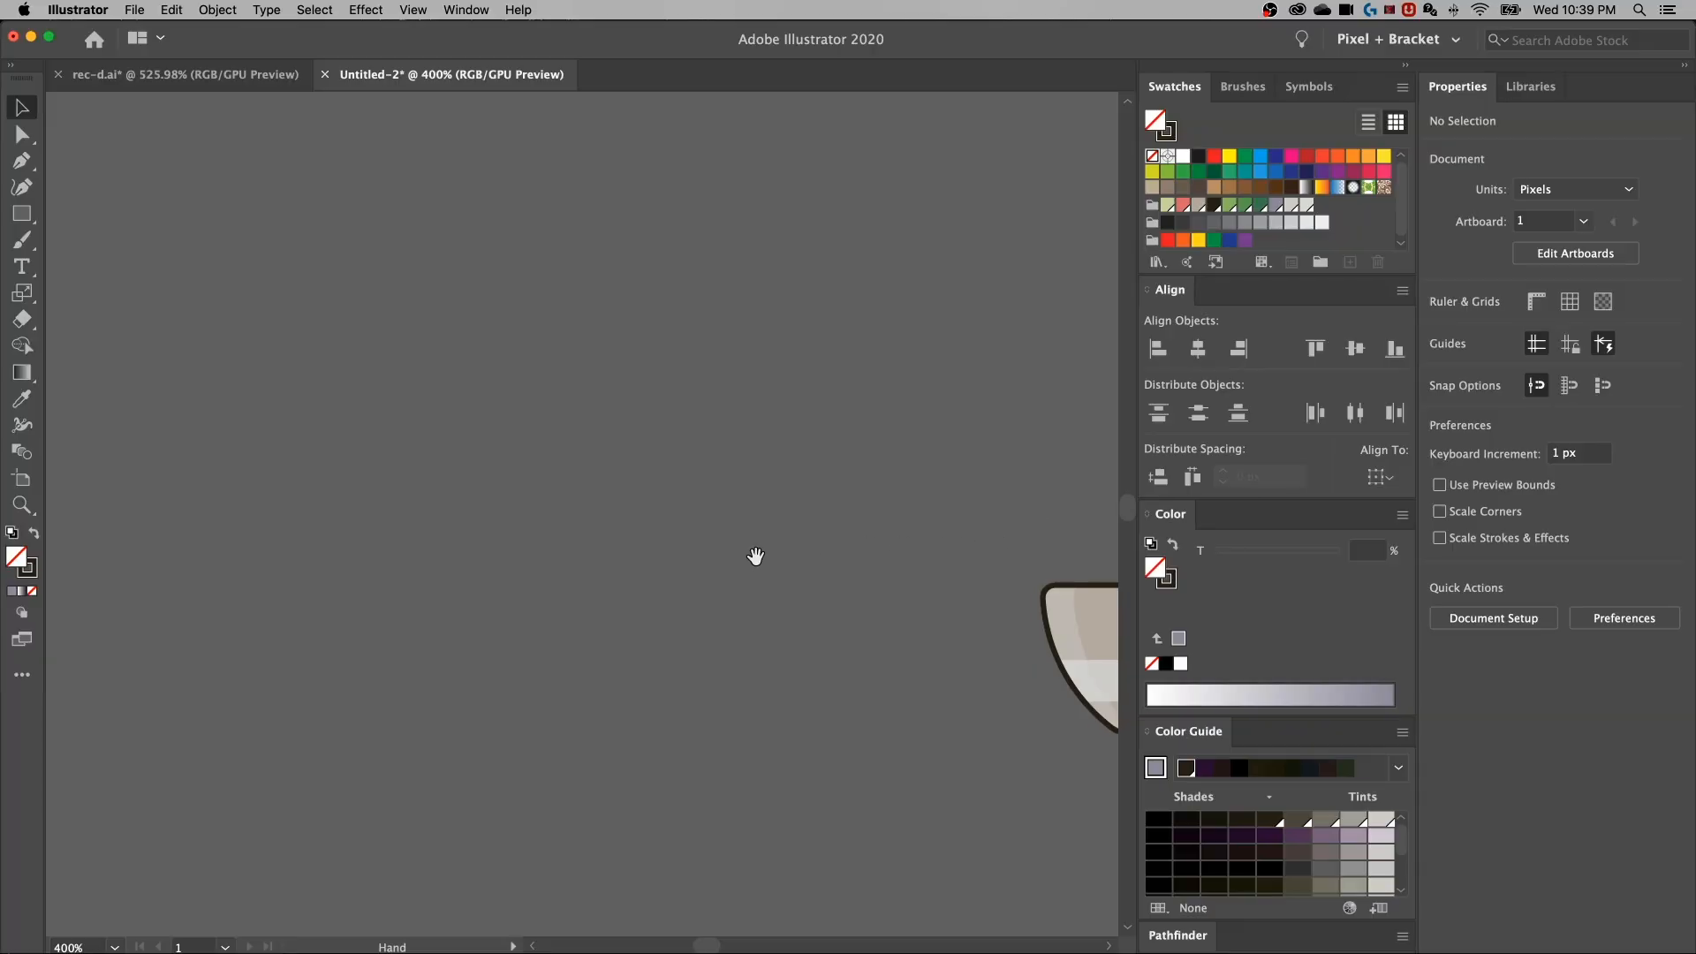
drag(754, 559, 125, 666)
drag(681, 474, 651, 492)
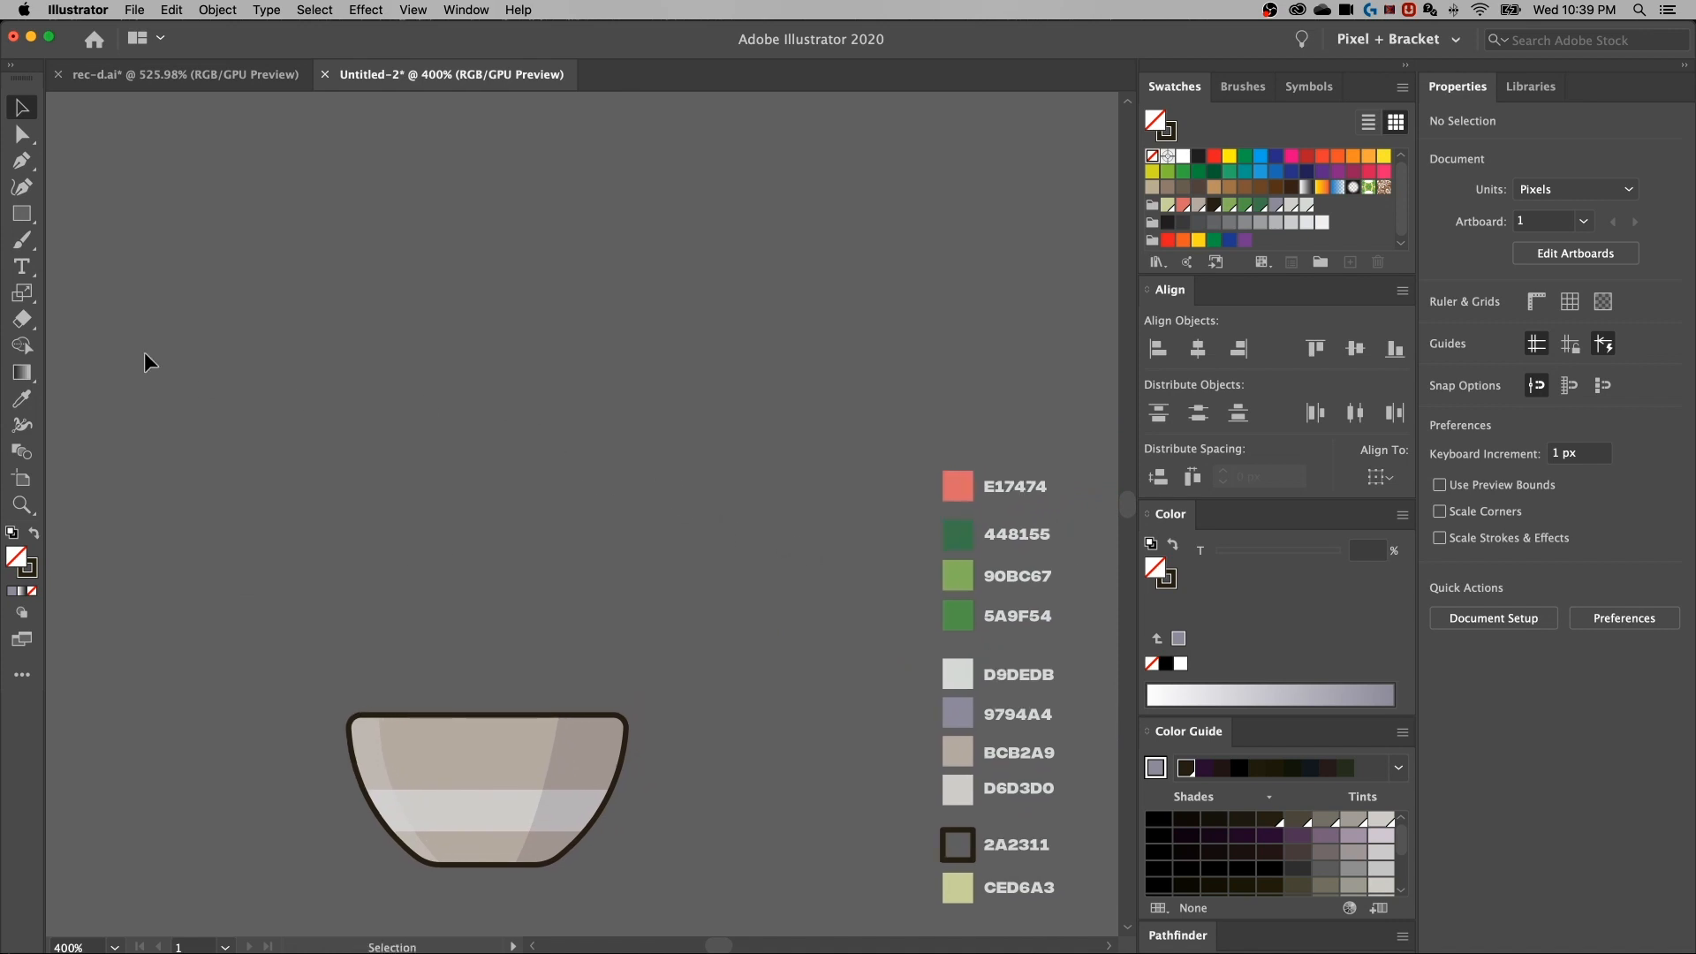
click(23, 215)
click(23, 214)
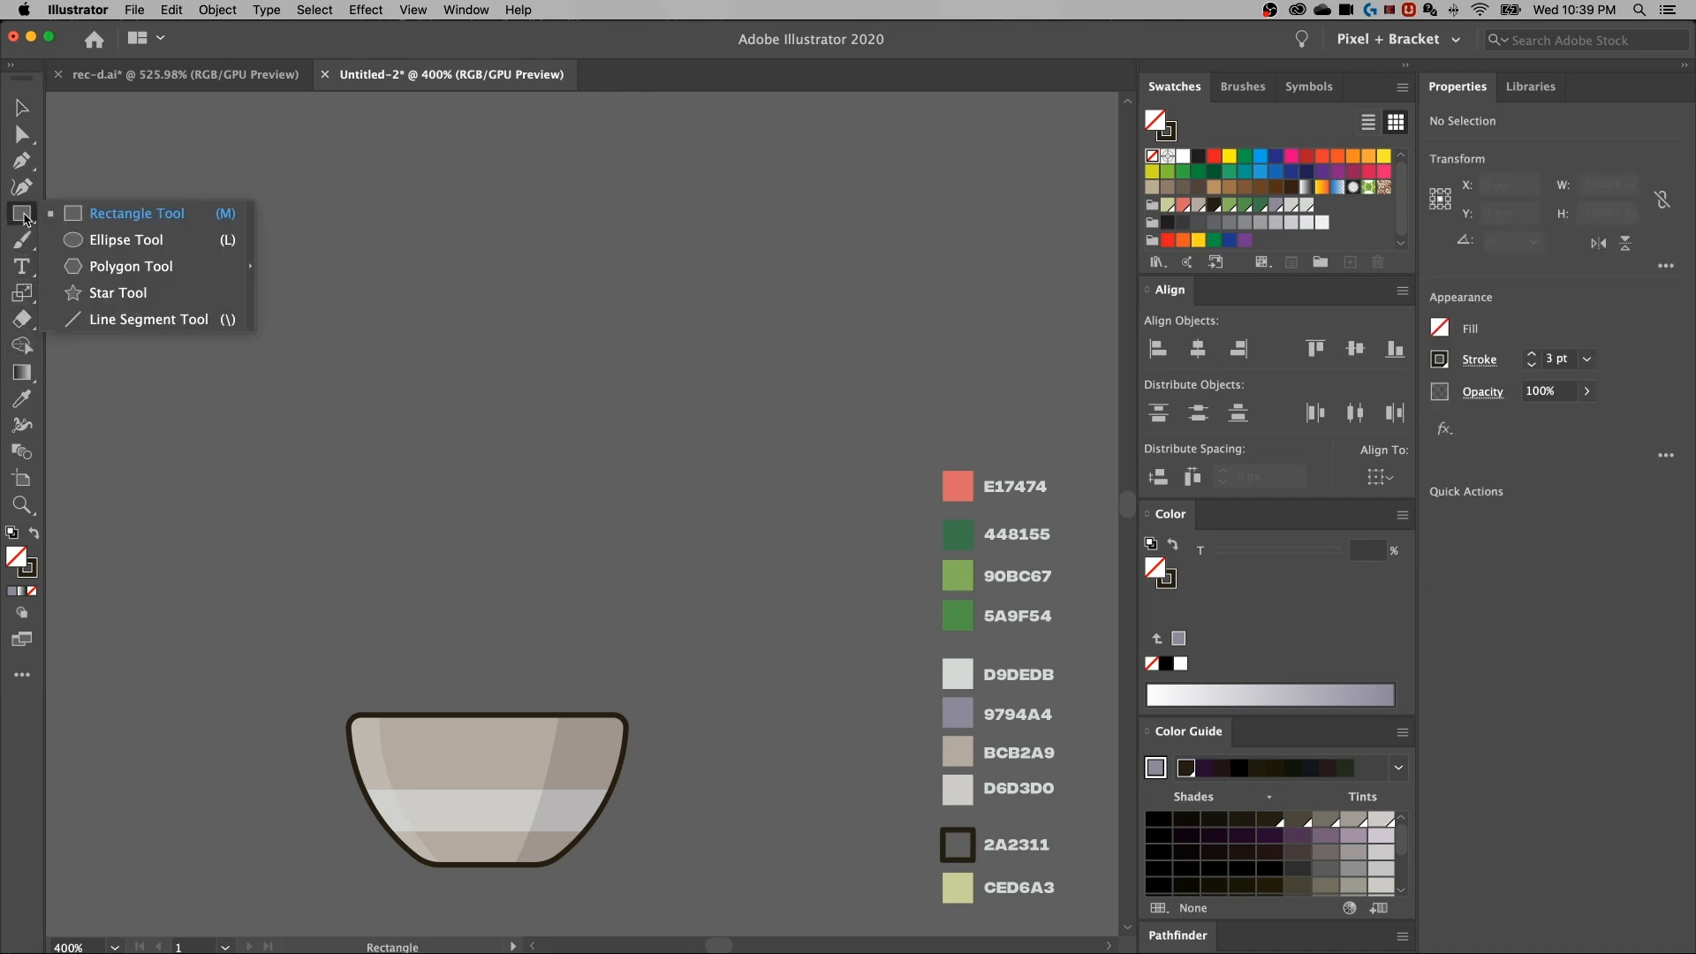
click(121, 319)
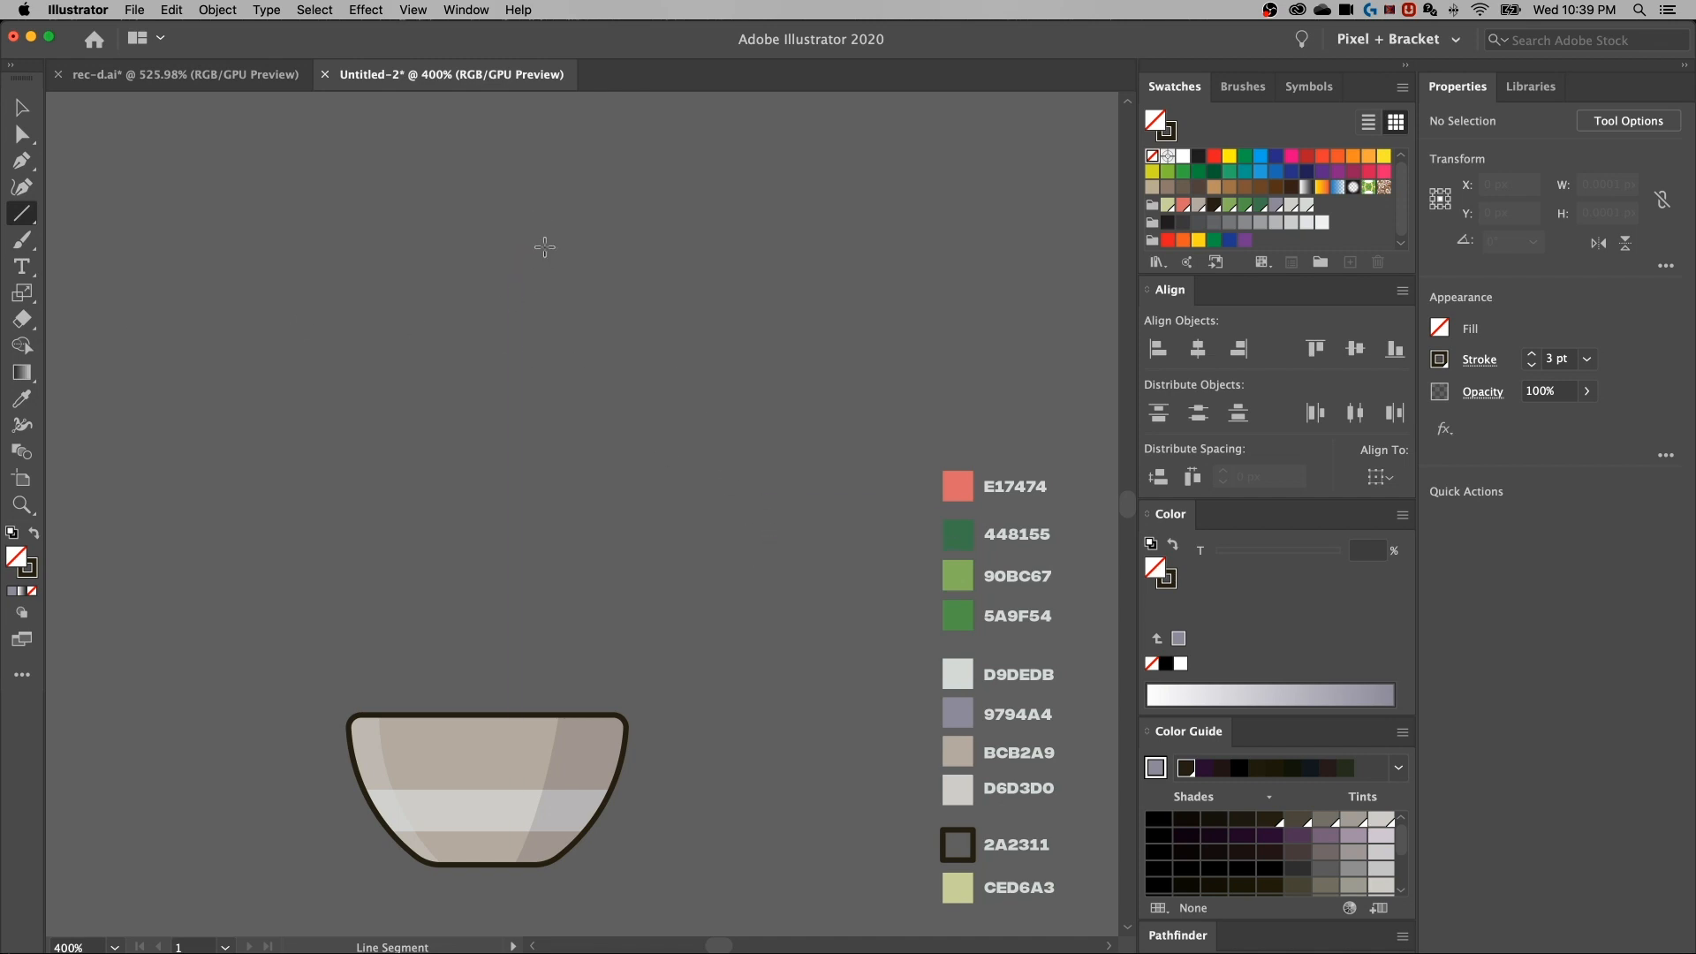
drag(541, 223, 555, 546)
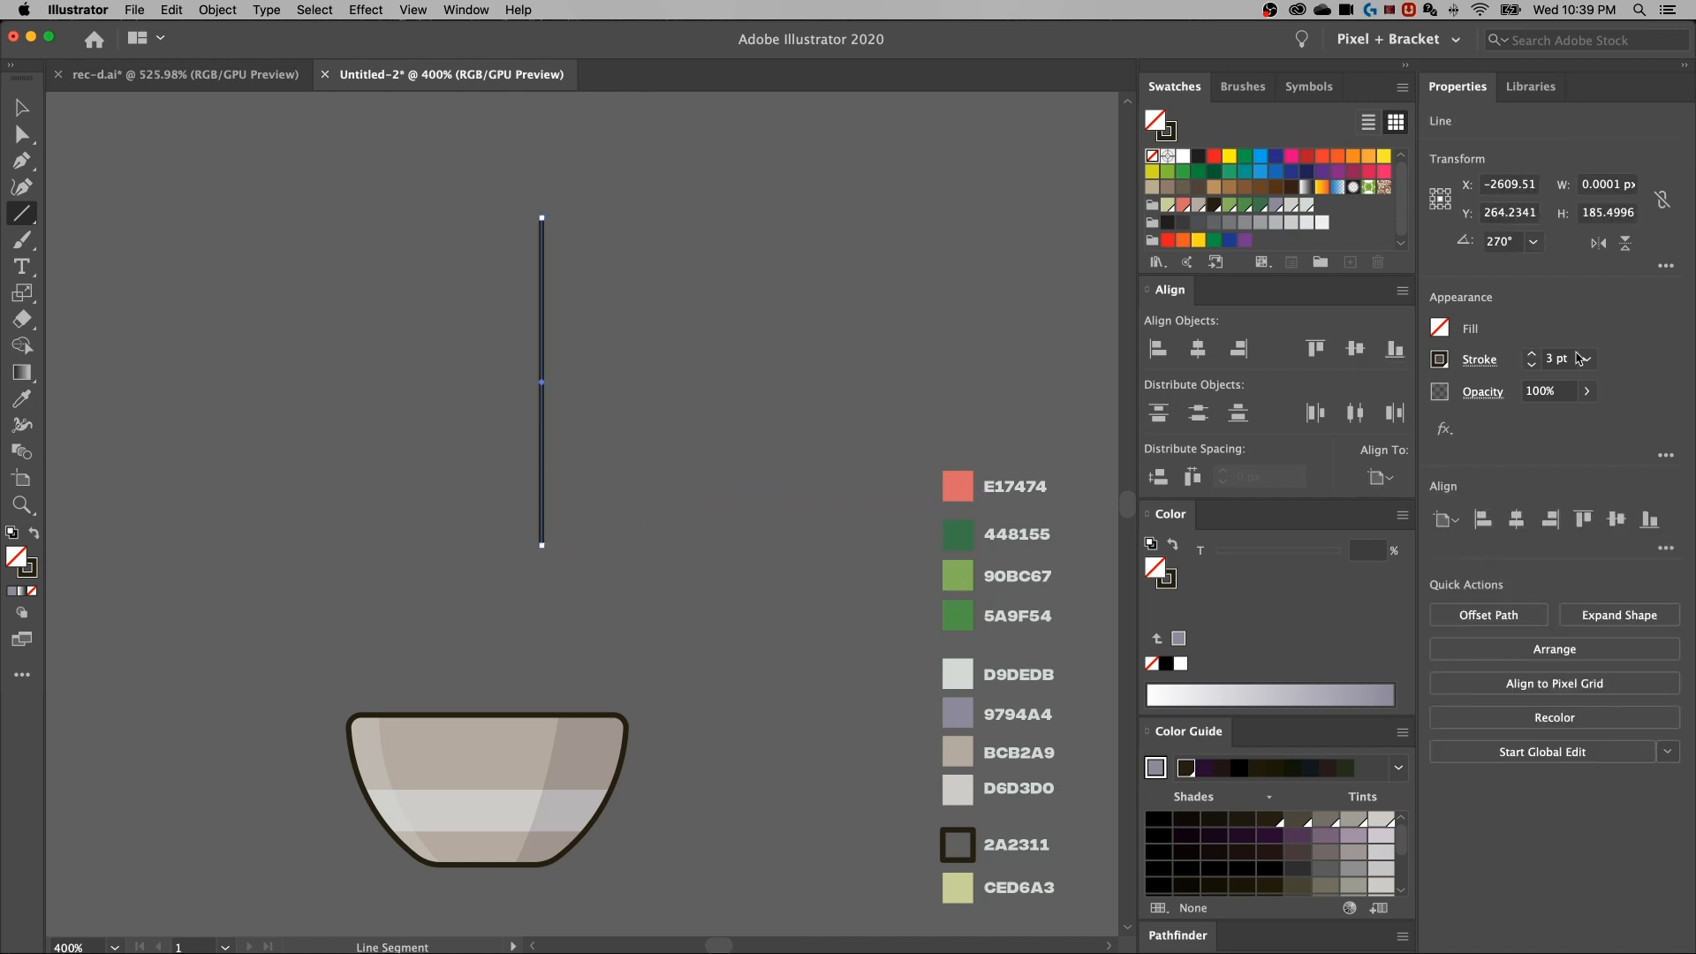
Set the vertical line's stroke weight to 60 pt and review its cap and corner options
click(1562, 357)
text(10)
key(Return)
text(20)
key(Return)
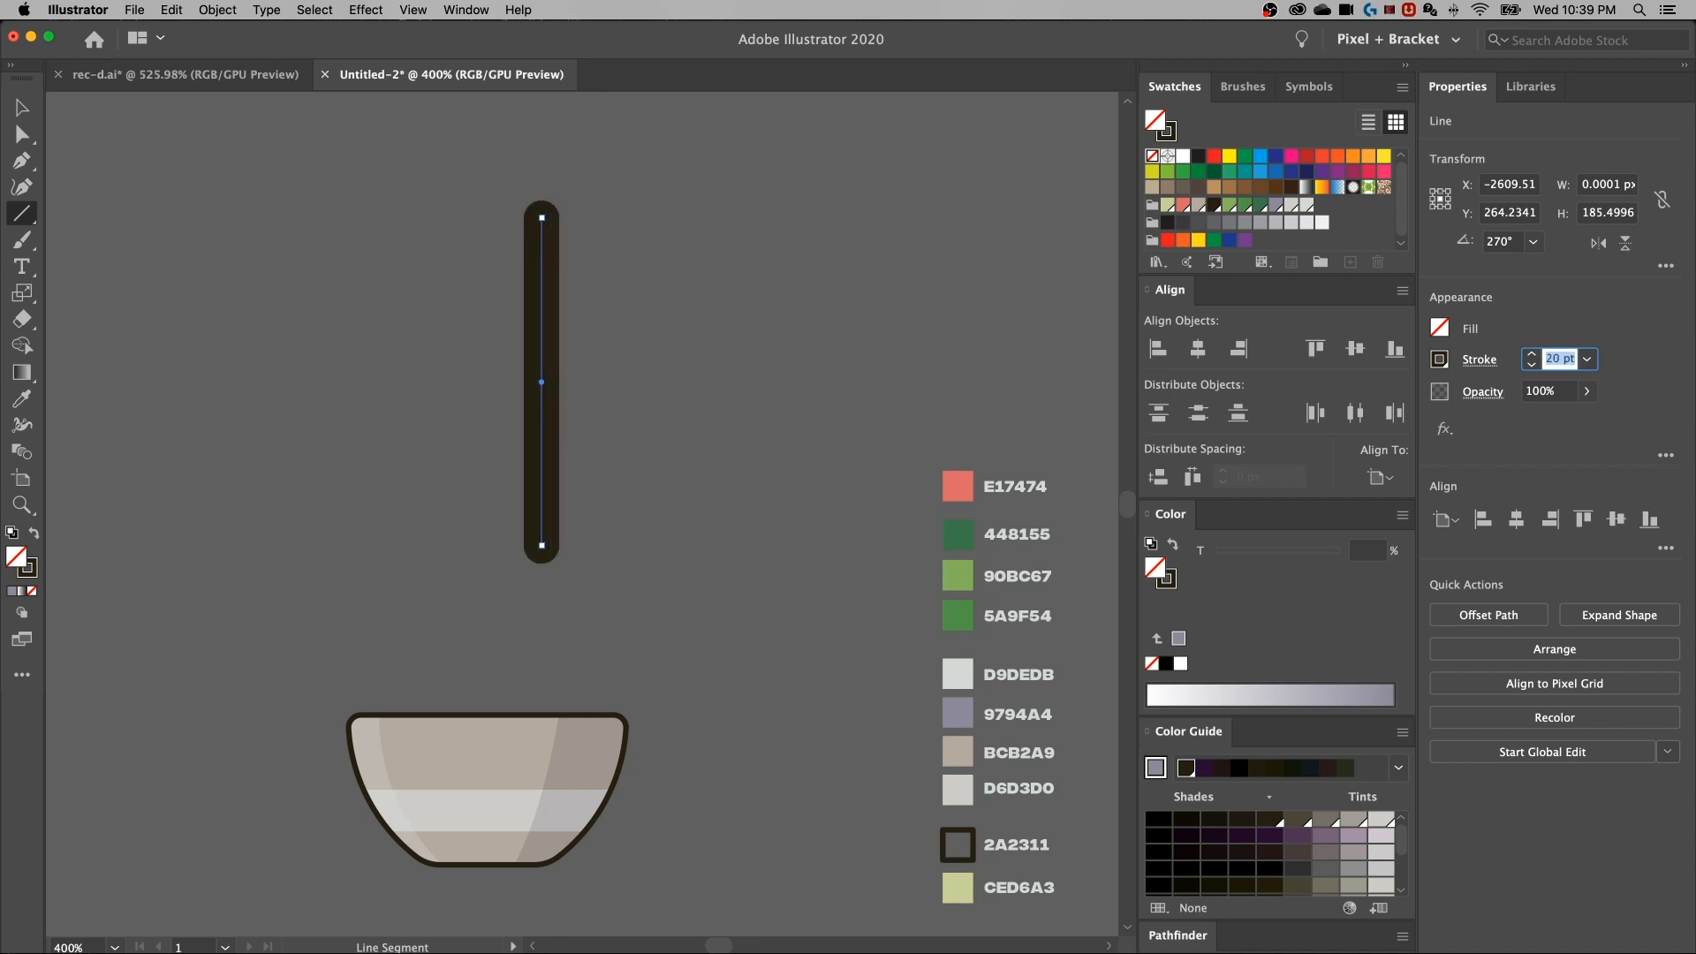
text(30)
key(Return)
text(60)
key(Return)
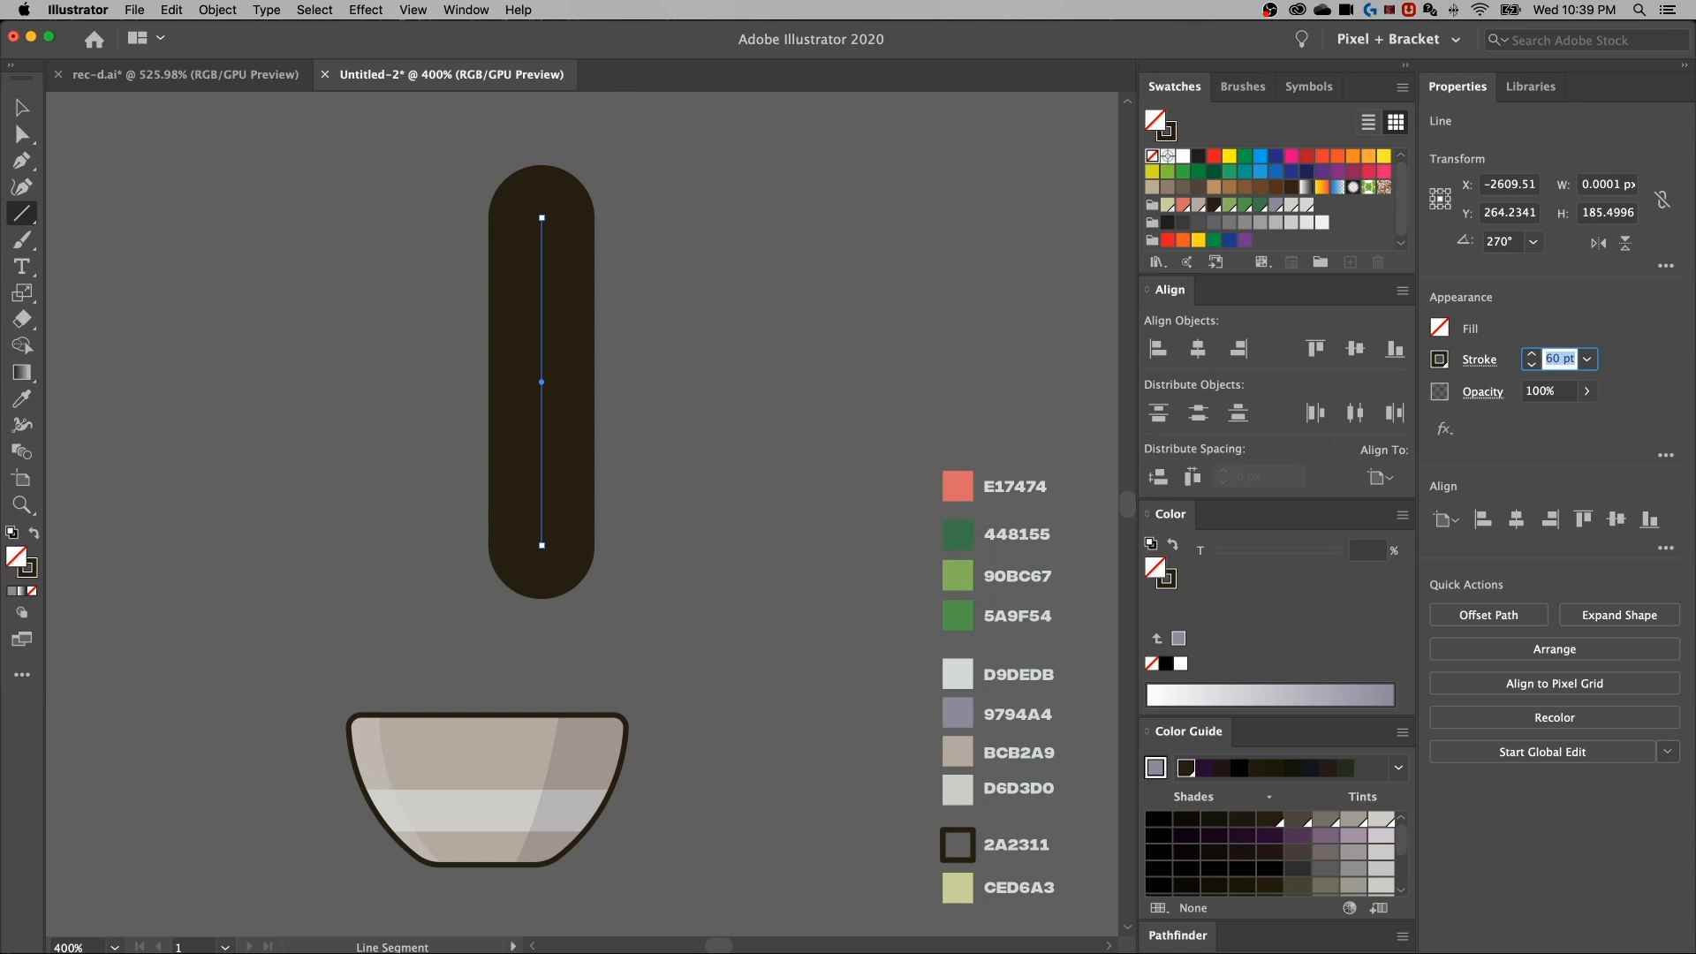
click(1477, 360)
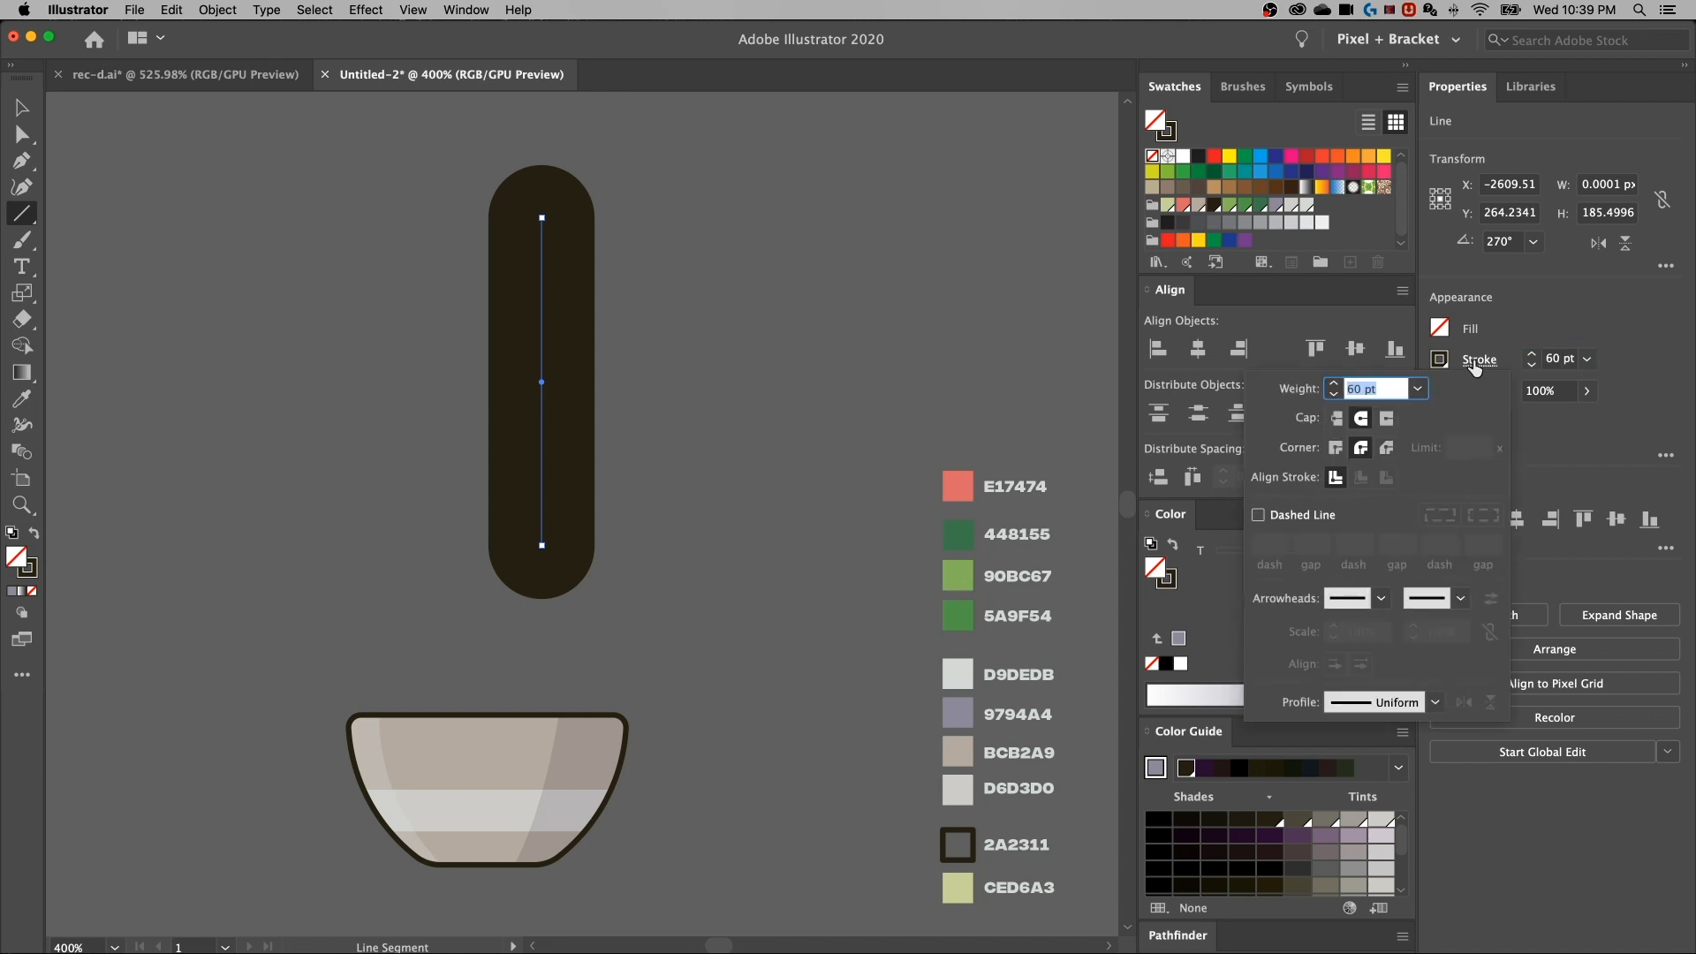
click(1360, 448)
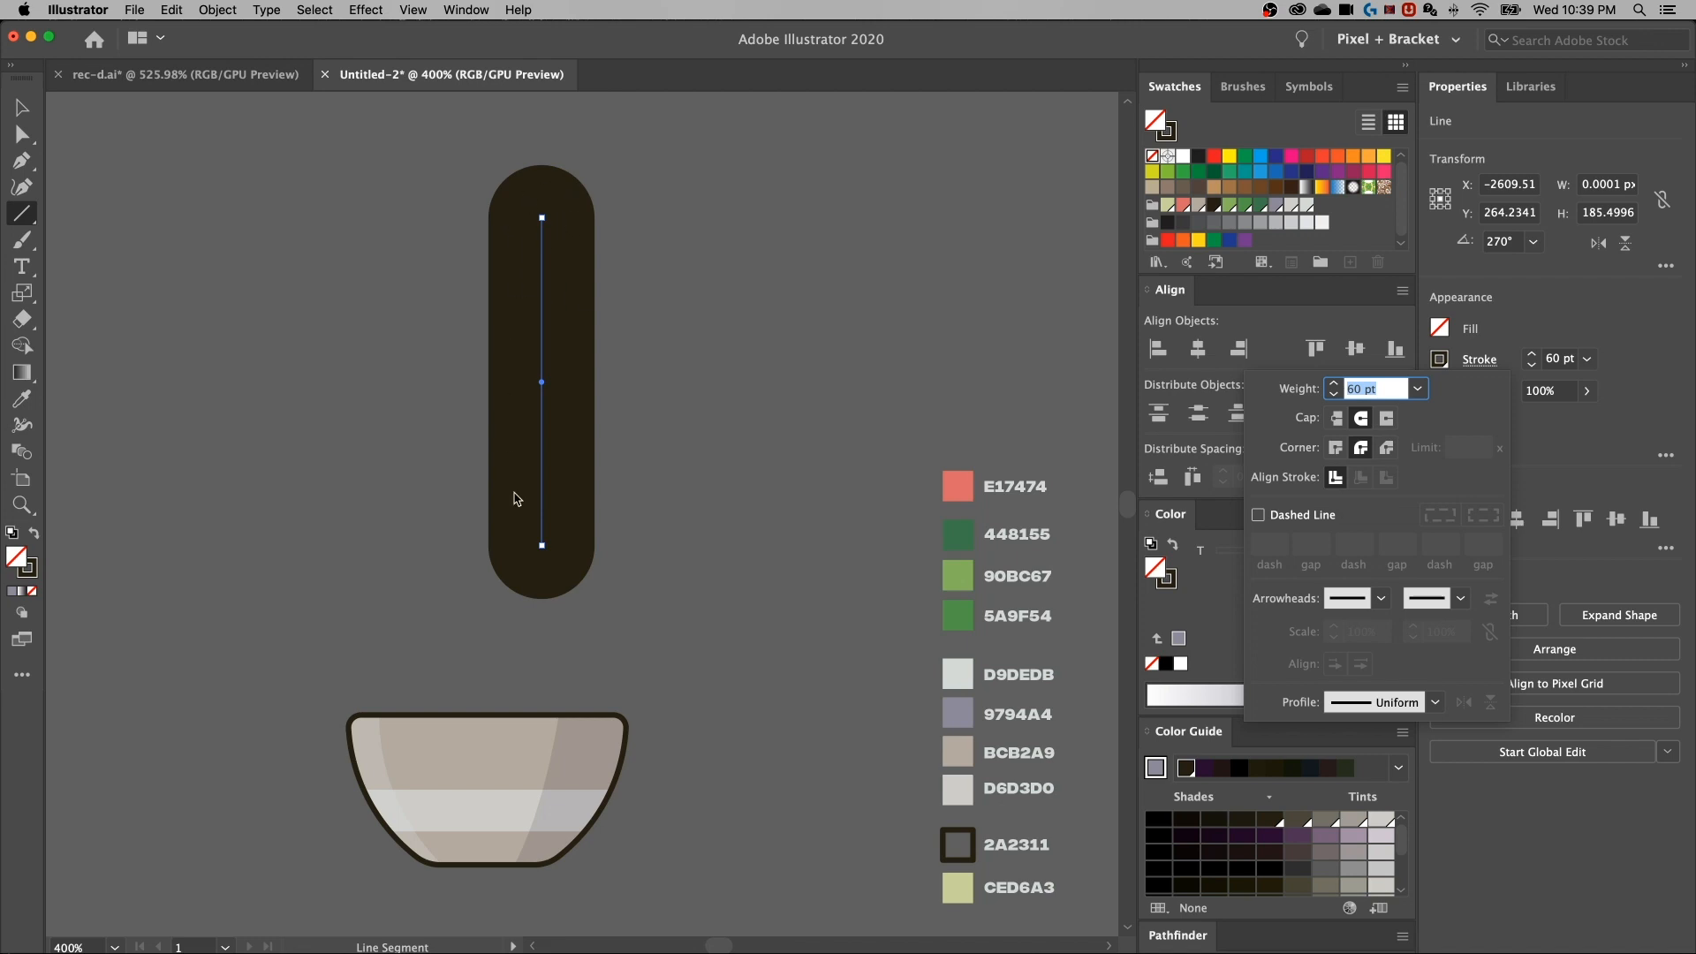
key(Escape)
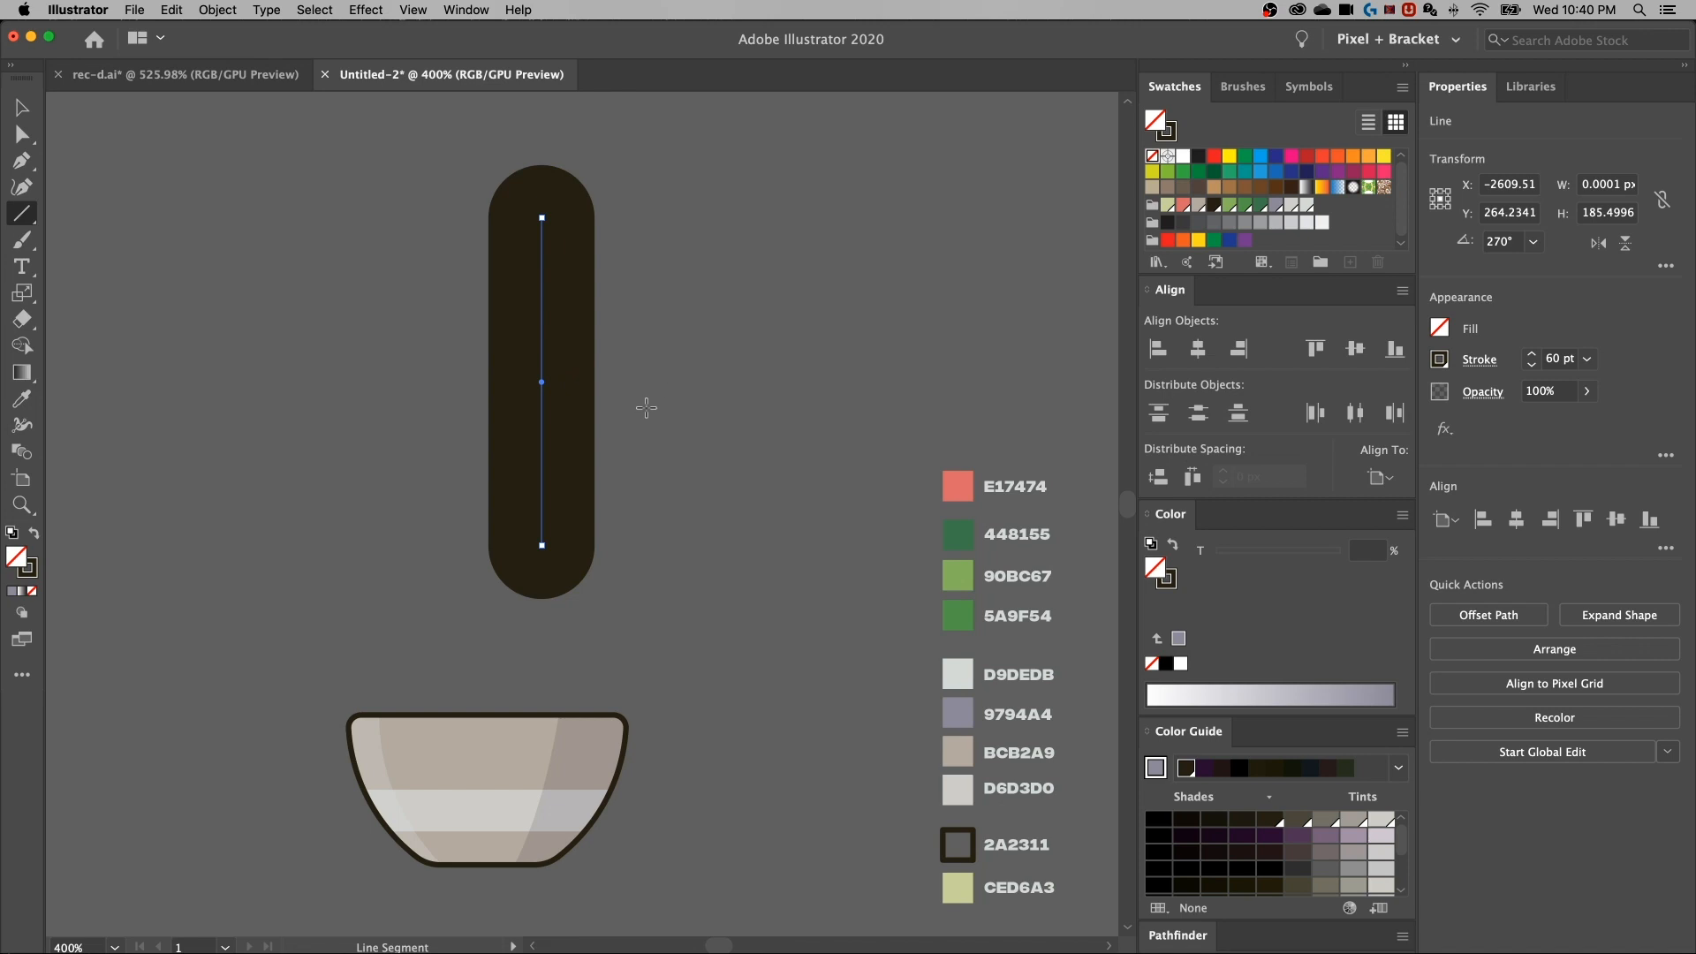
Sample the 5A9F54 green from the palette for the vertical line and swap it from the fill to the stroke
key(v)
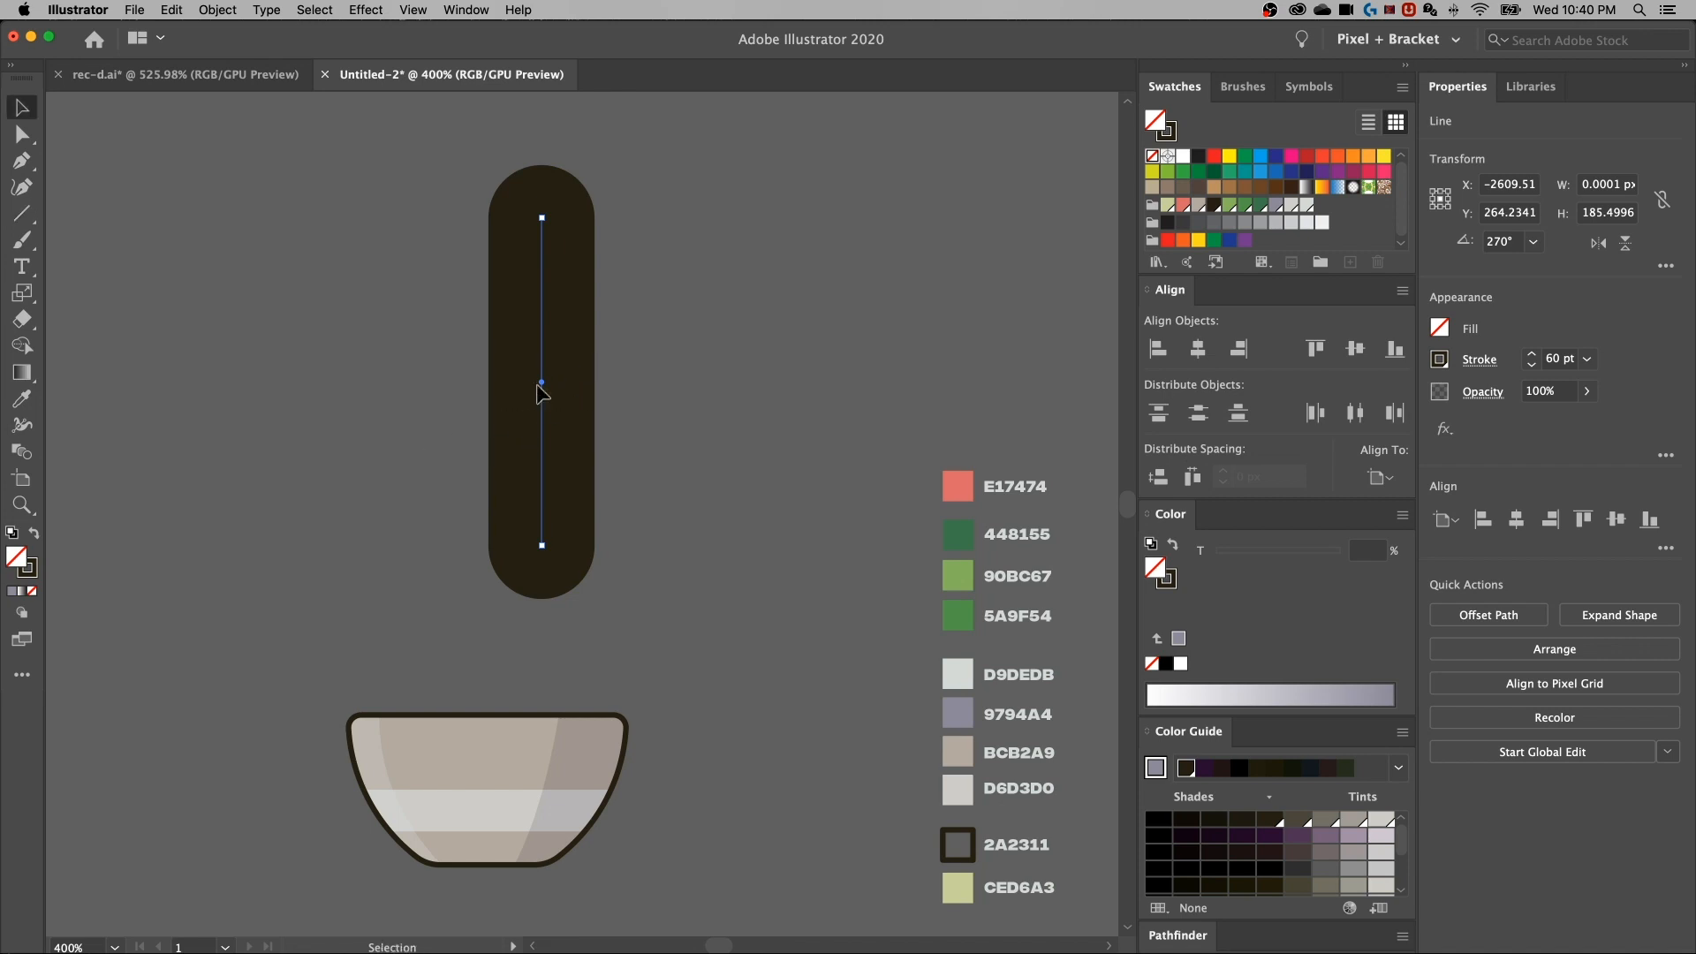
key(i)
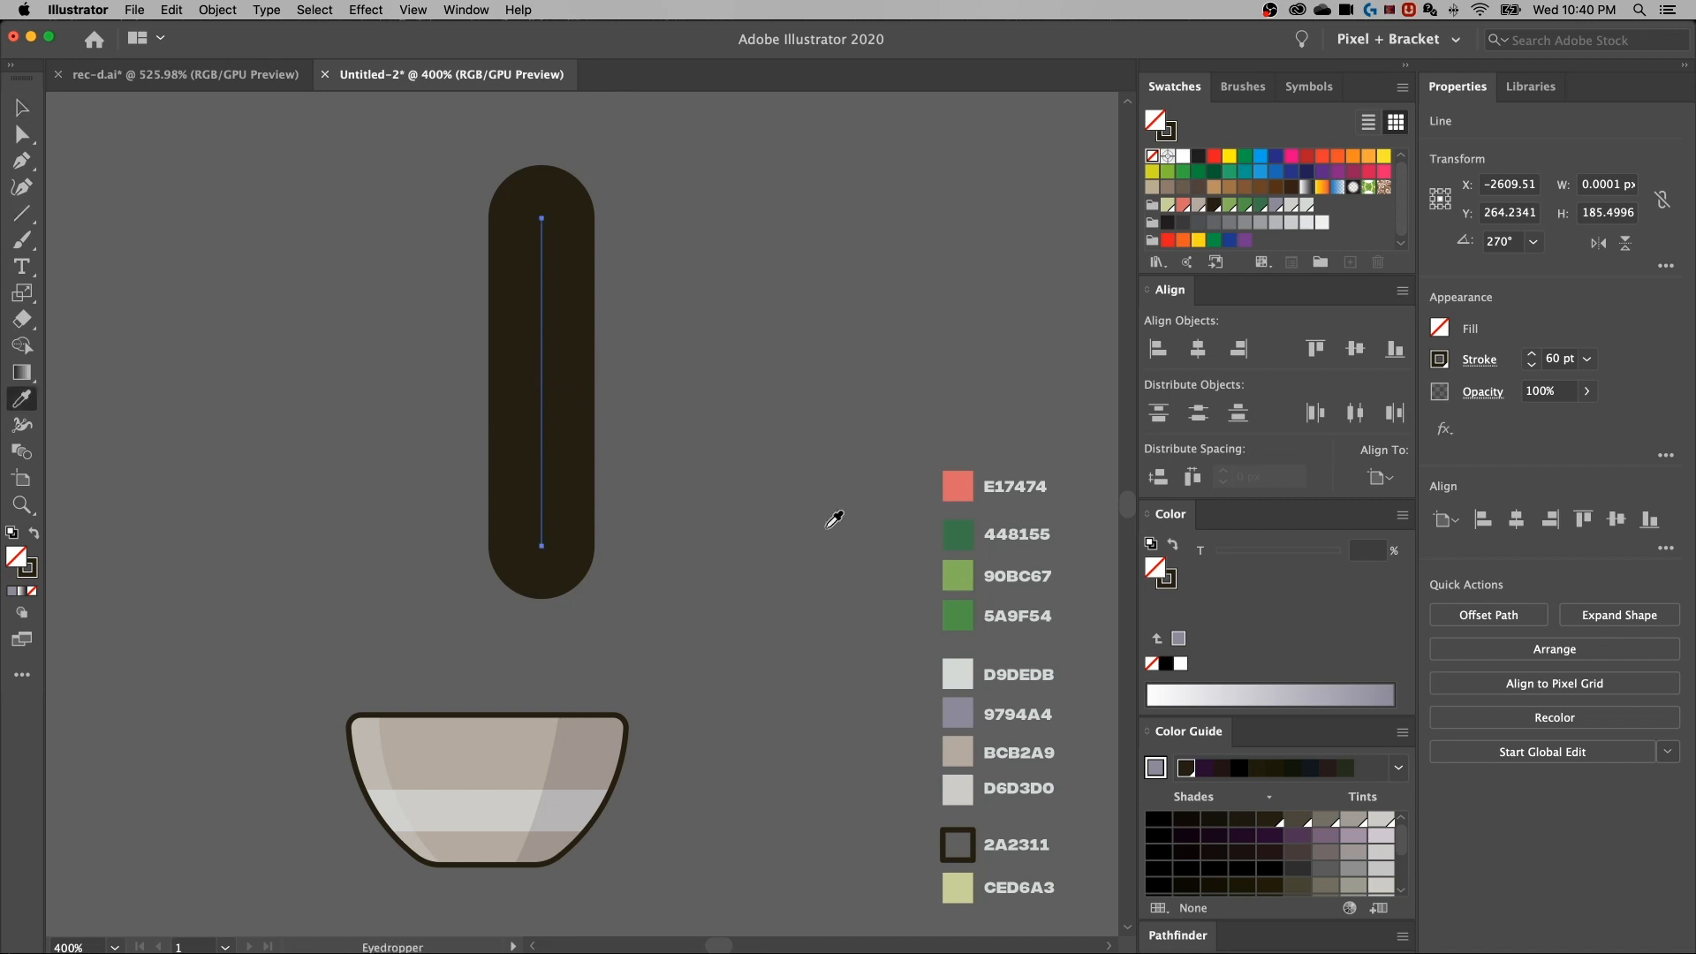
click(961, 622)
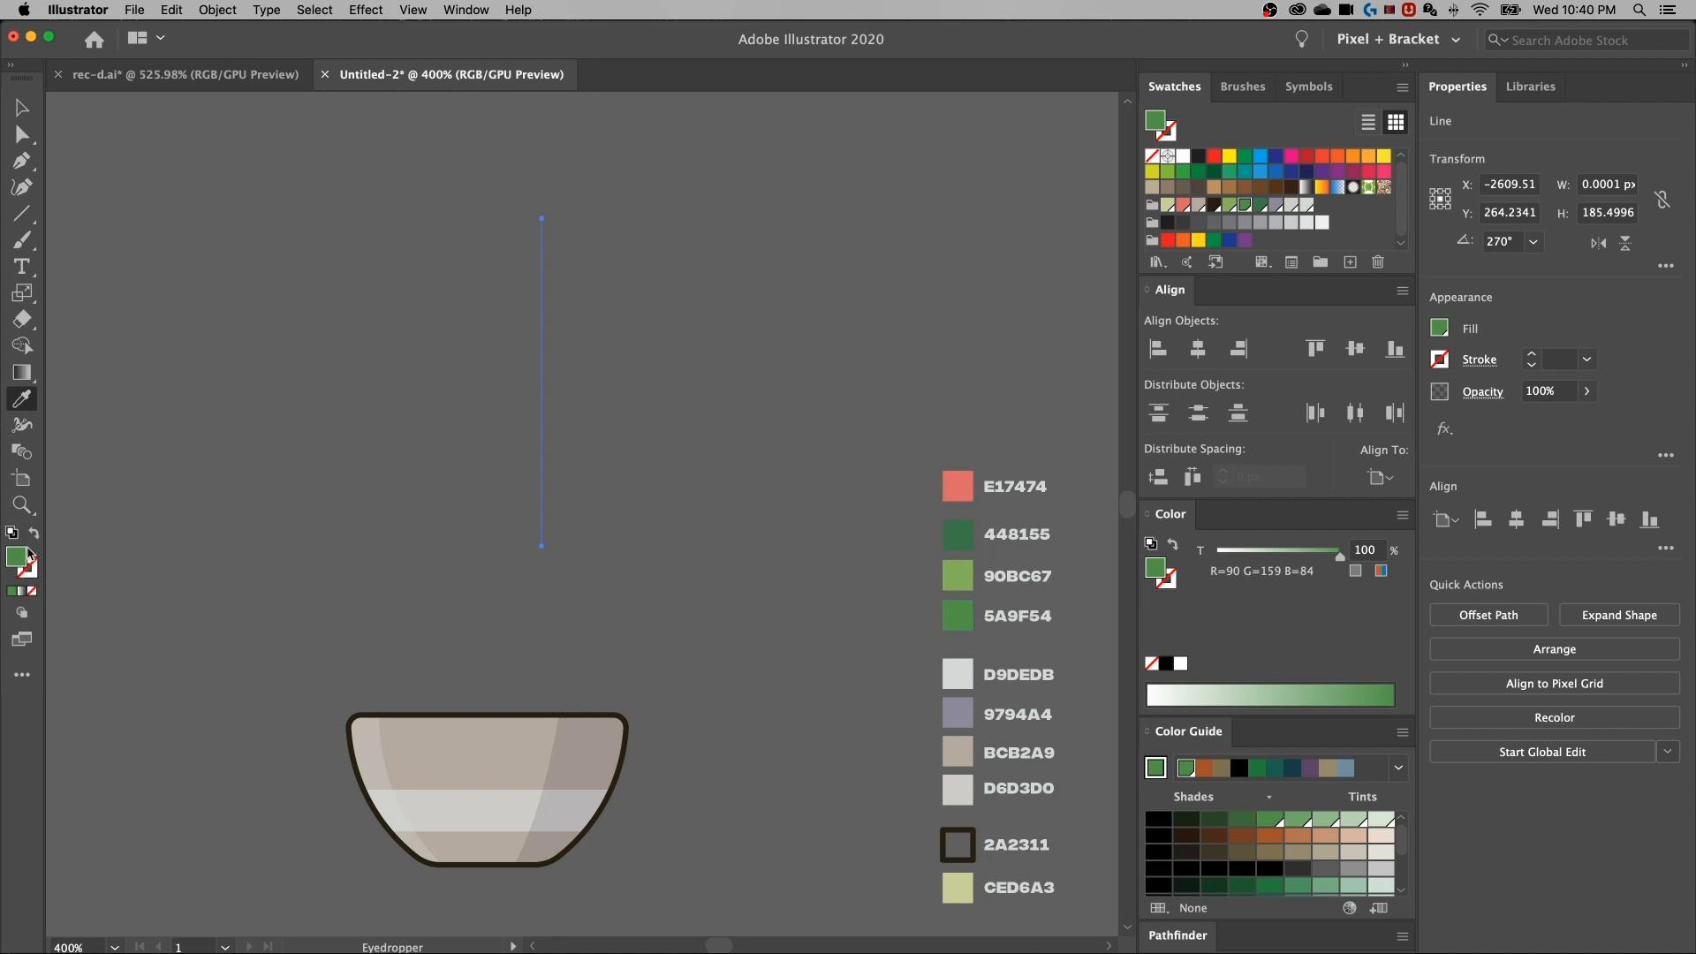
click(35, 535)
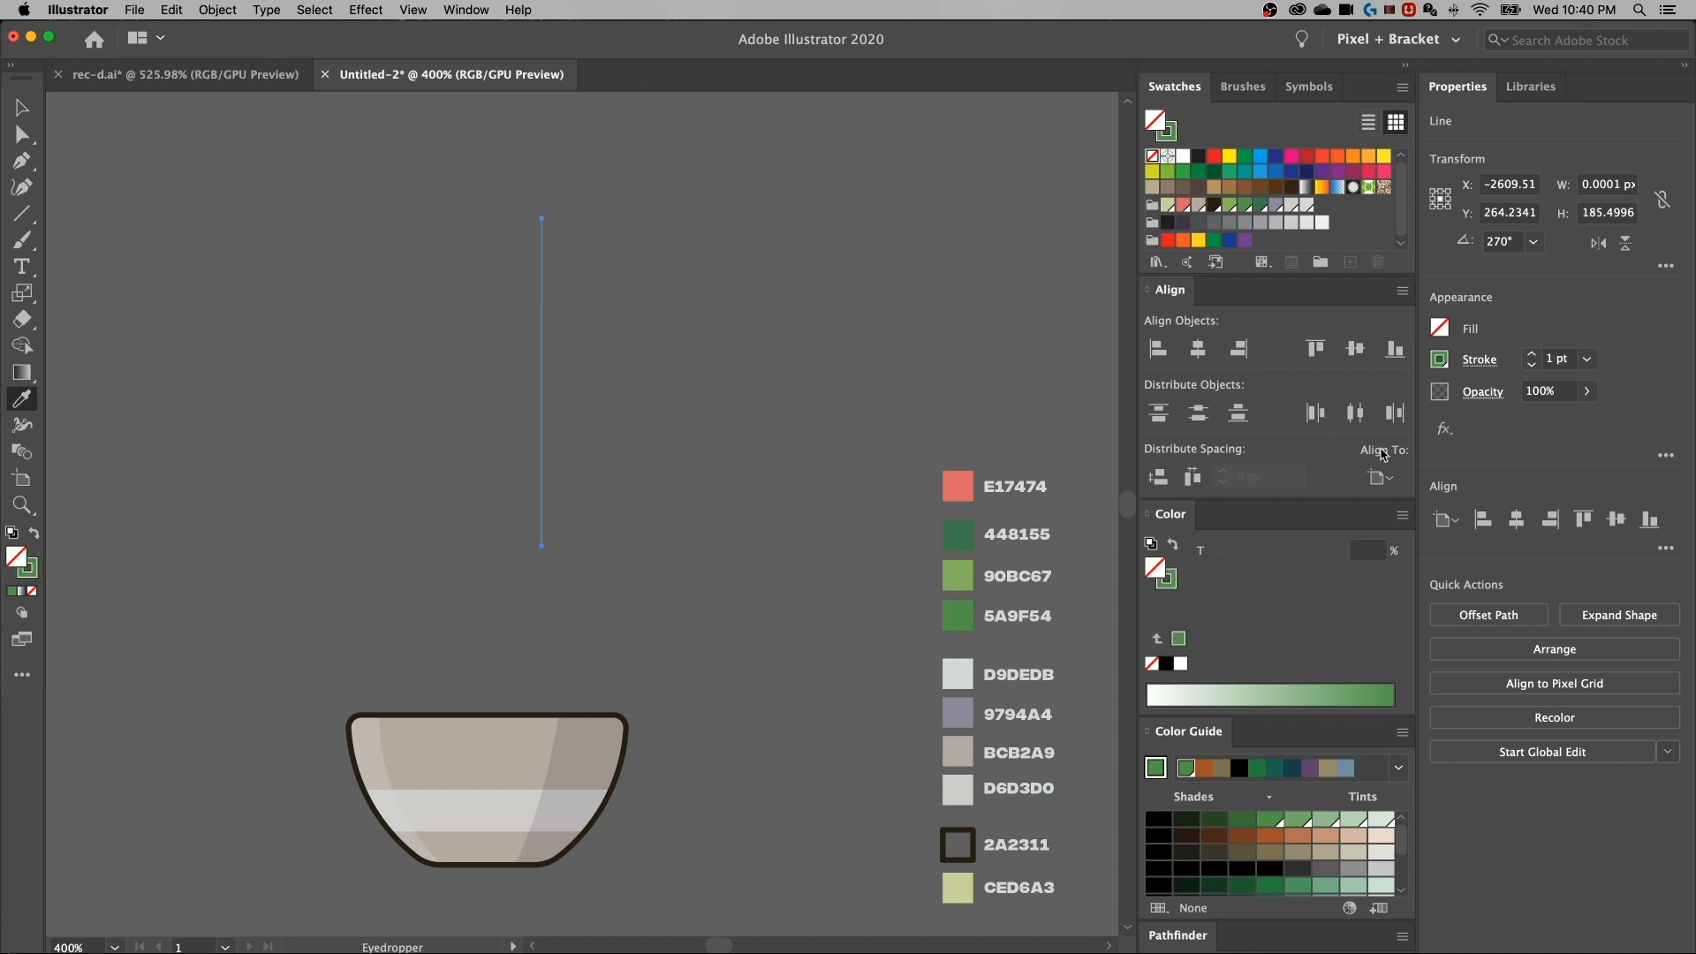
Set the green line's stroke weight to 60 pt with a round cap and a round corner join
click(1566, 357)
text(60)
key(Return)
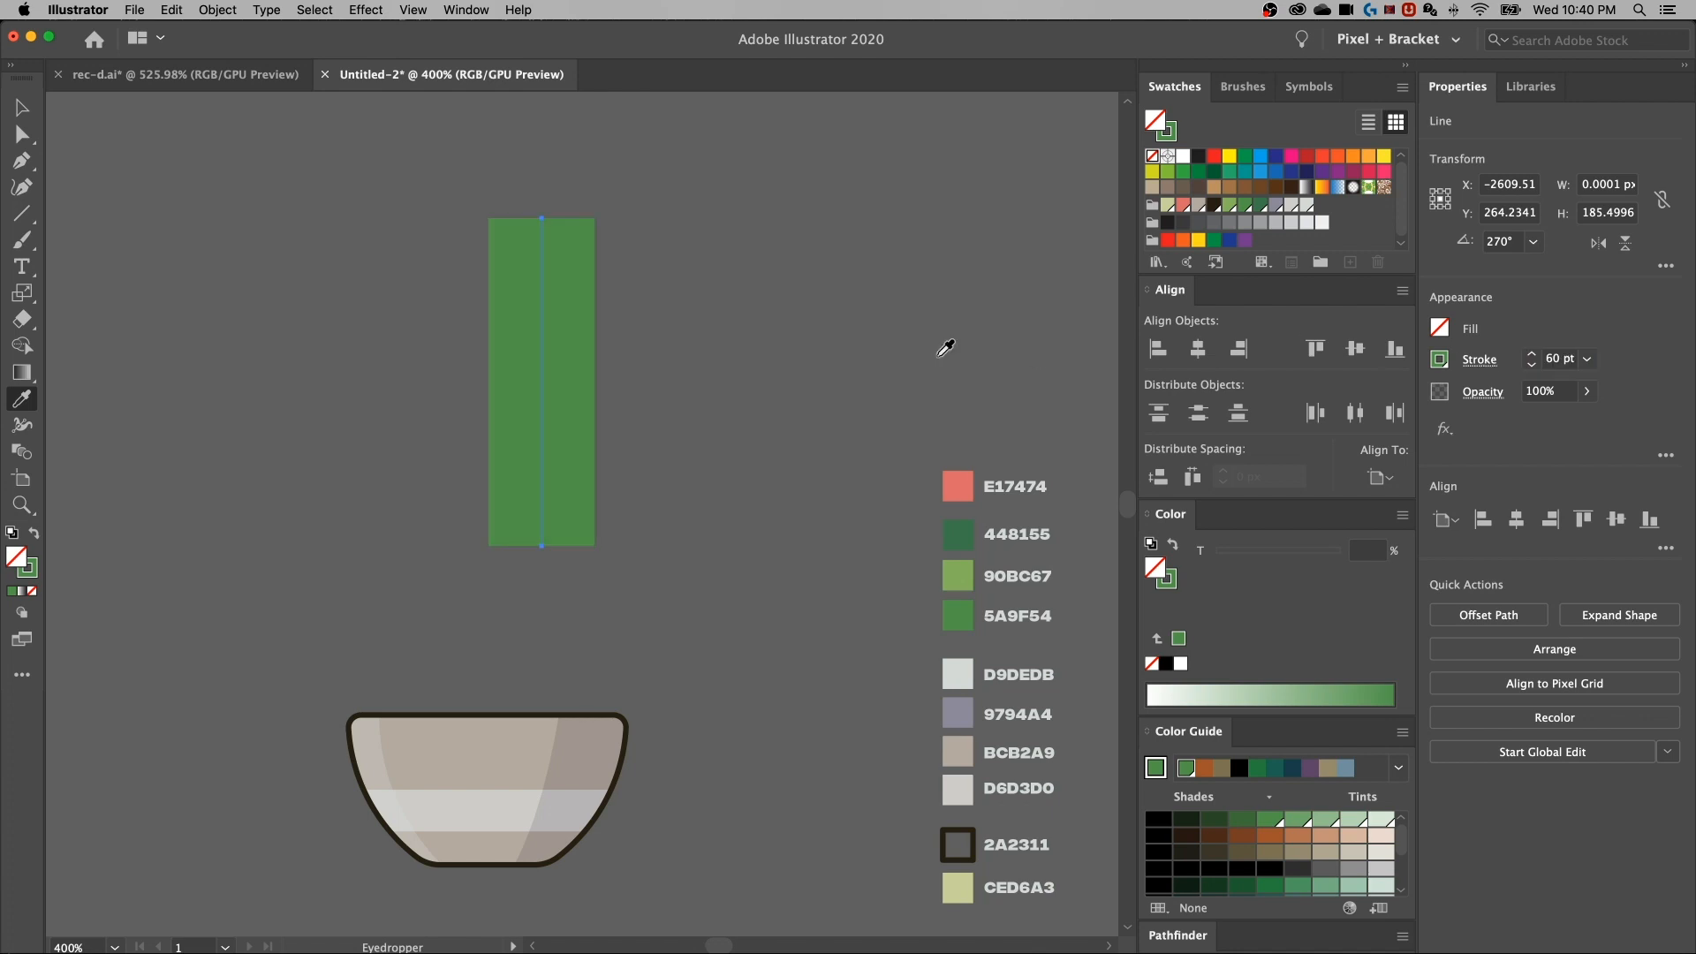
click(1491, 361)
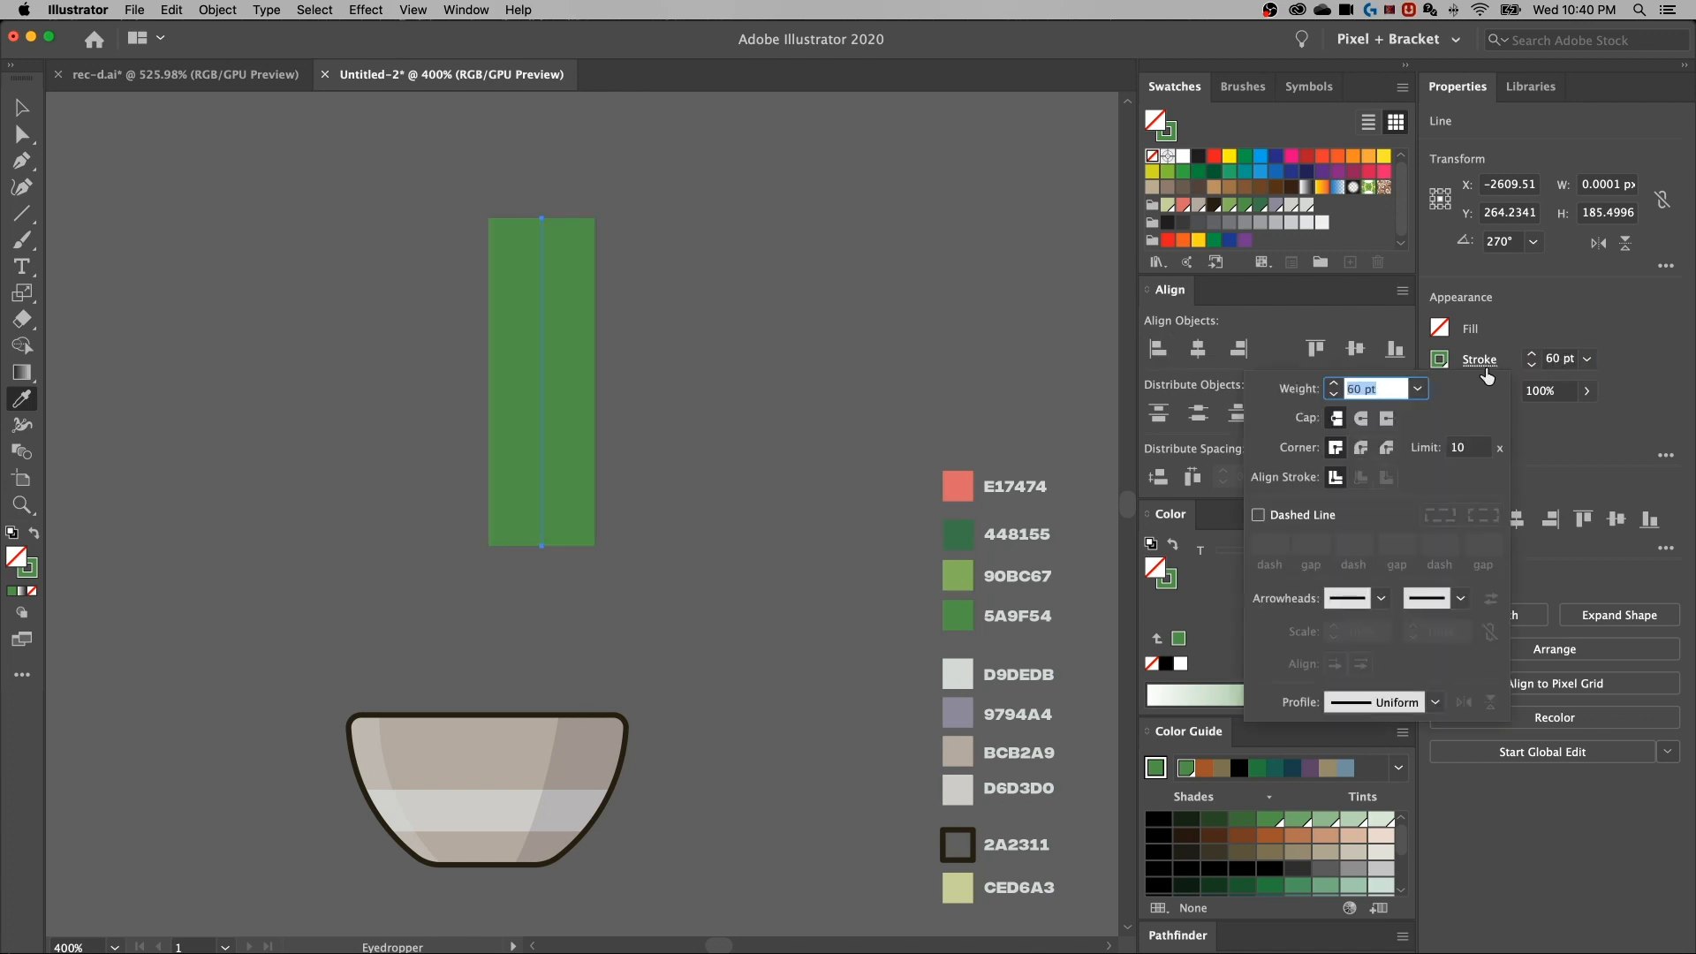
click(1361, 417)
click(1361, 447)
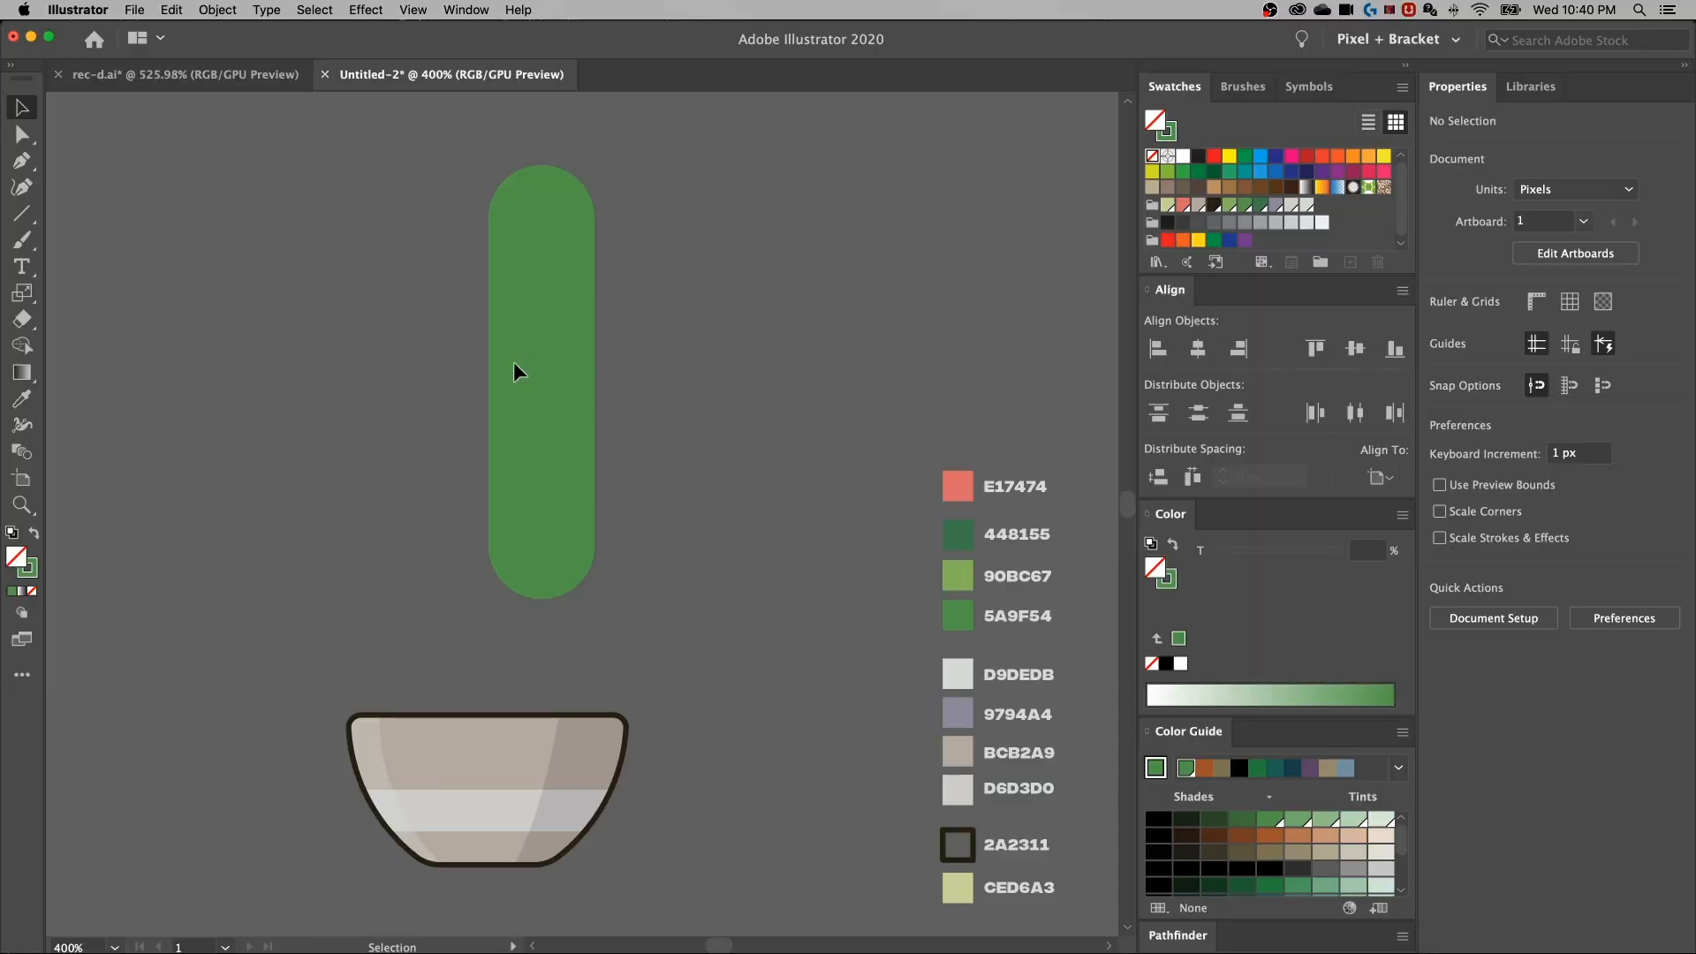
Draw a curved right arm path about 70 by 111 px with the Pen tool, ending on the trunk's centre line
click(543, 367)
drag(663, 295, 737, 386)
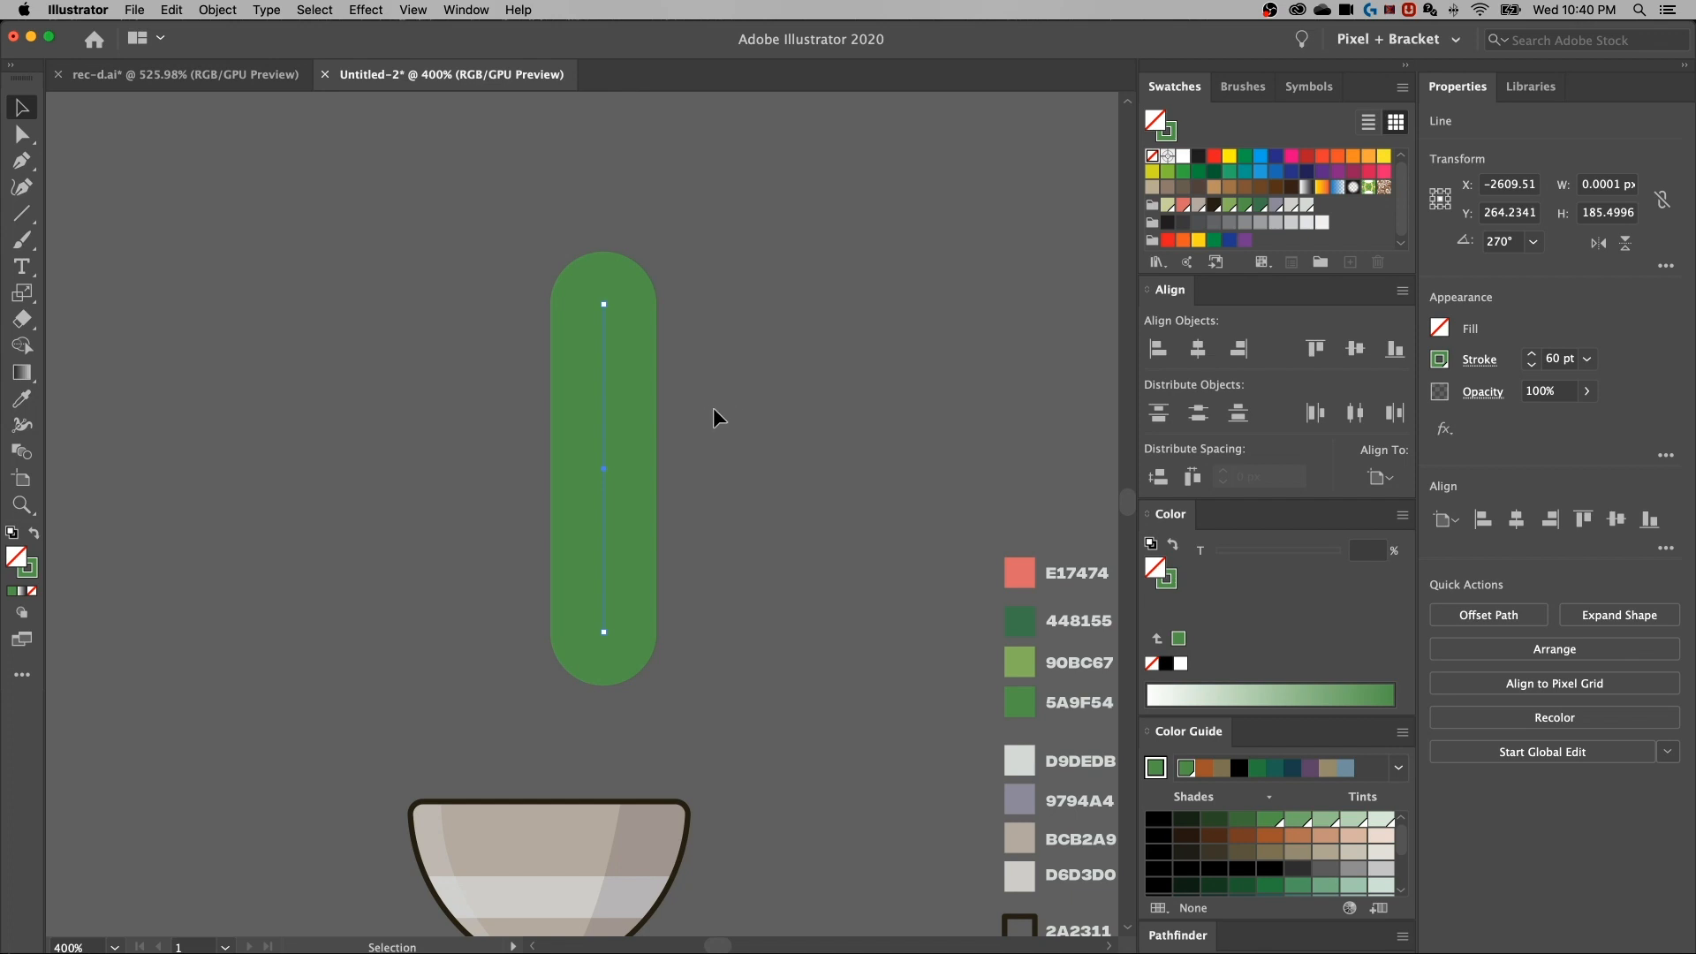
key(p)
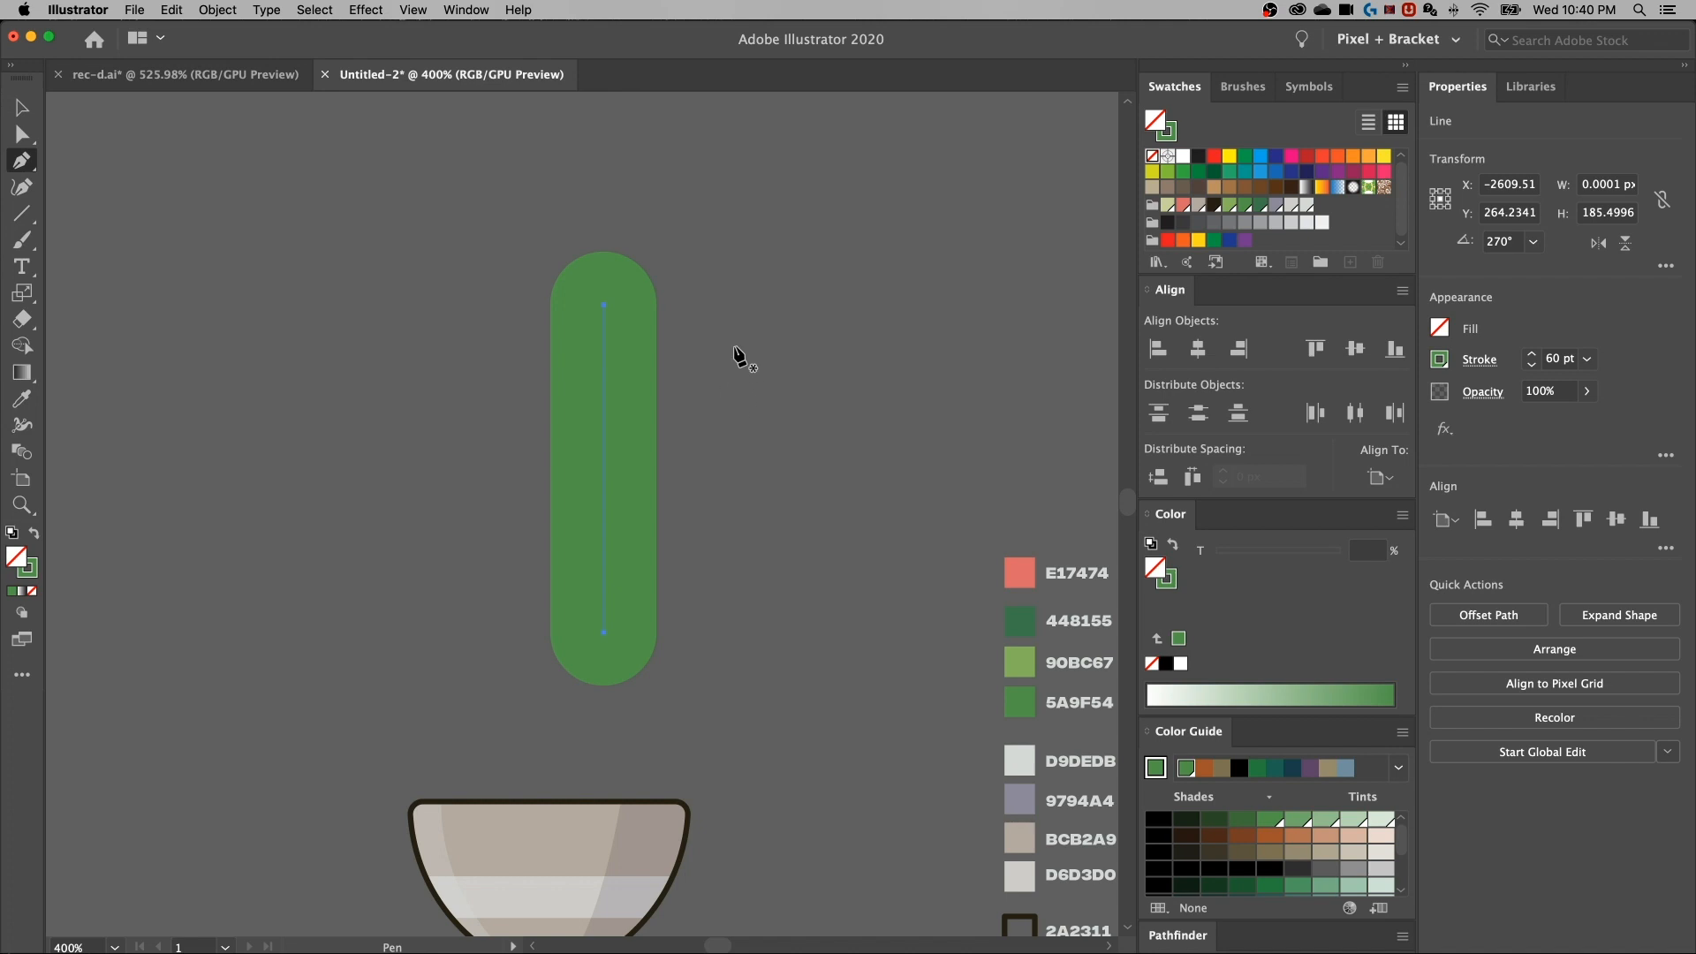
click(724, 335)
click(726, 386)
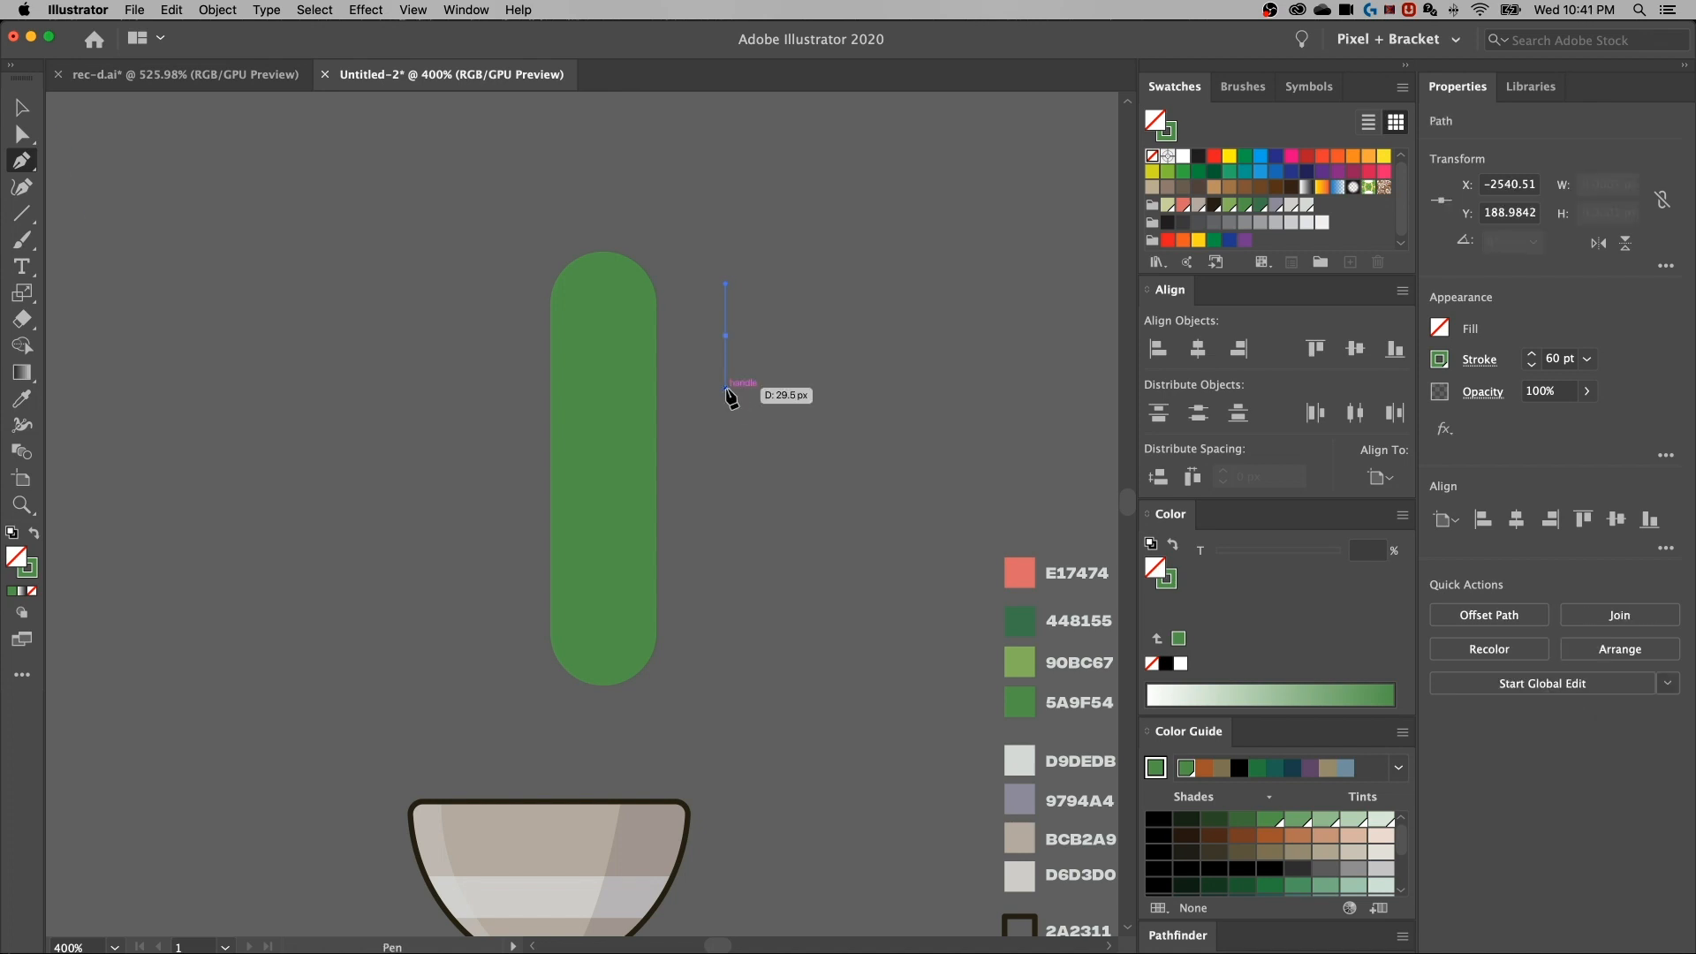
click(602, 532)
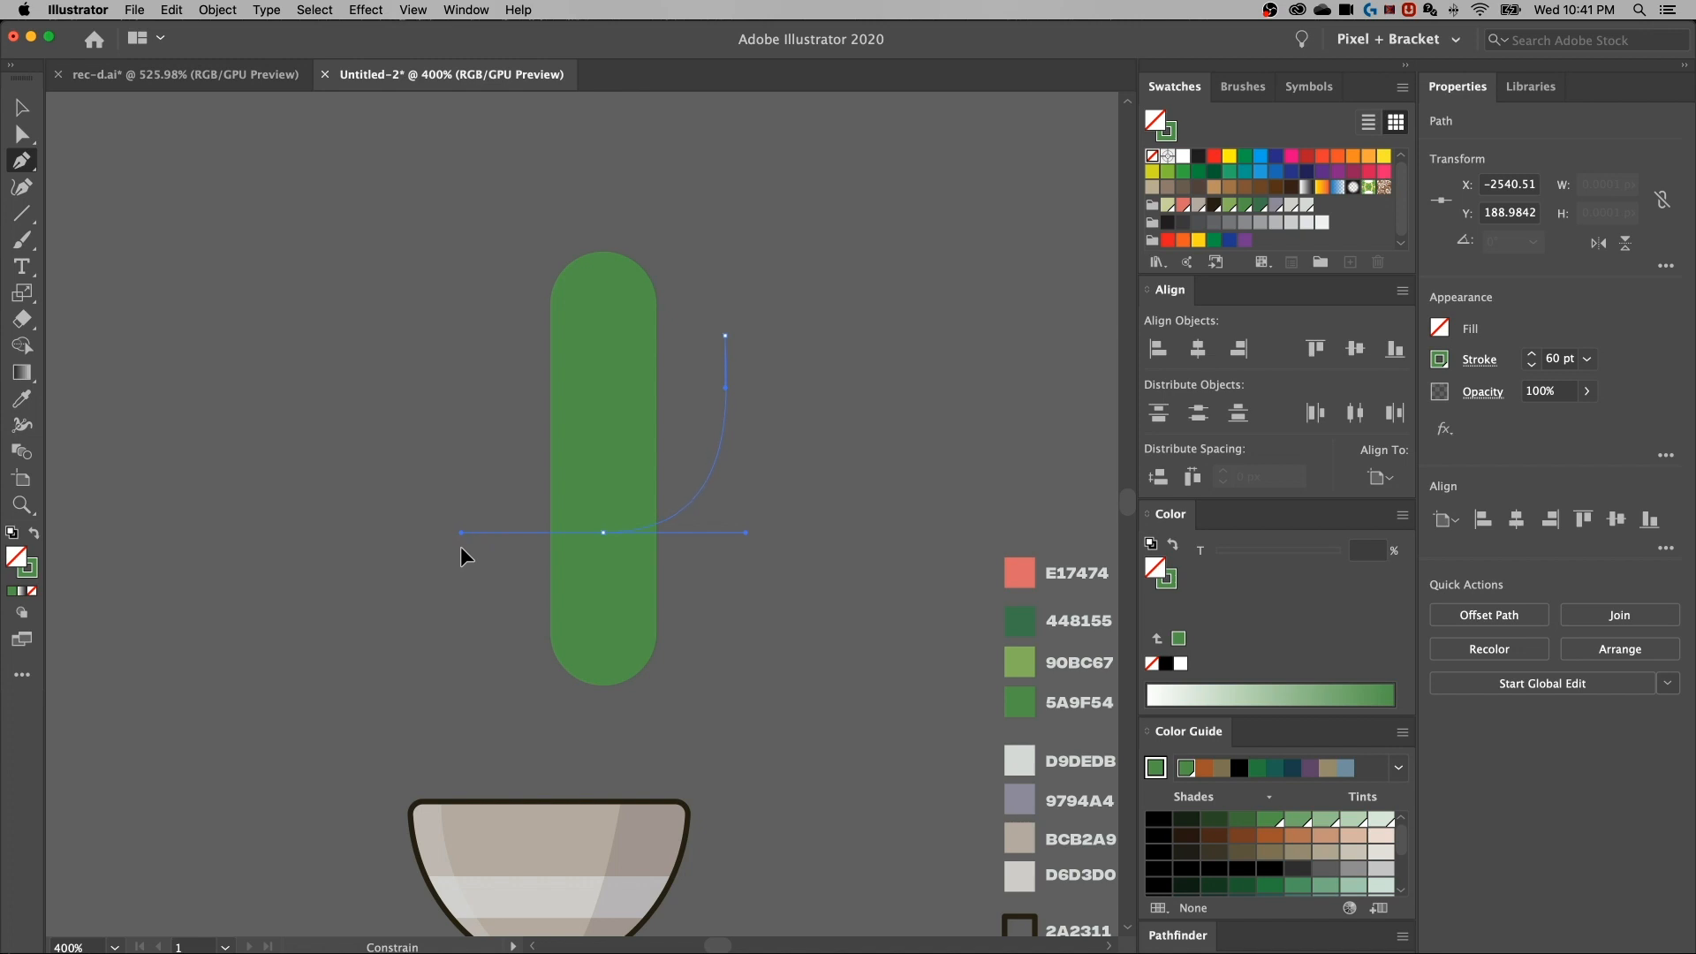
drag(461, 550, 460, 550)
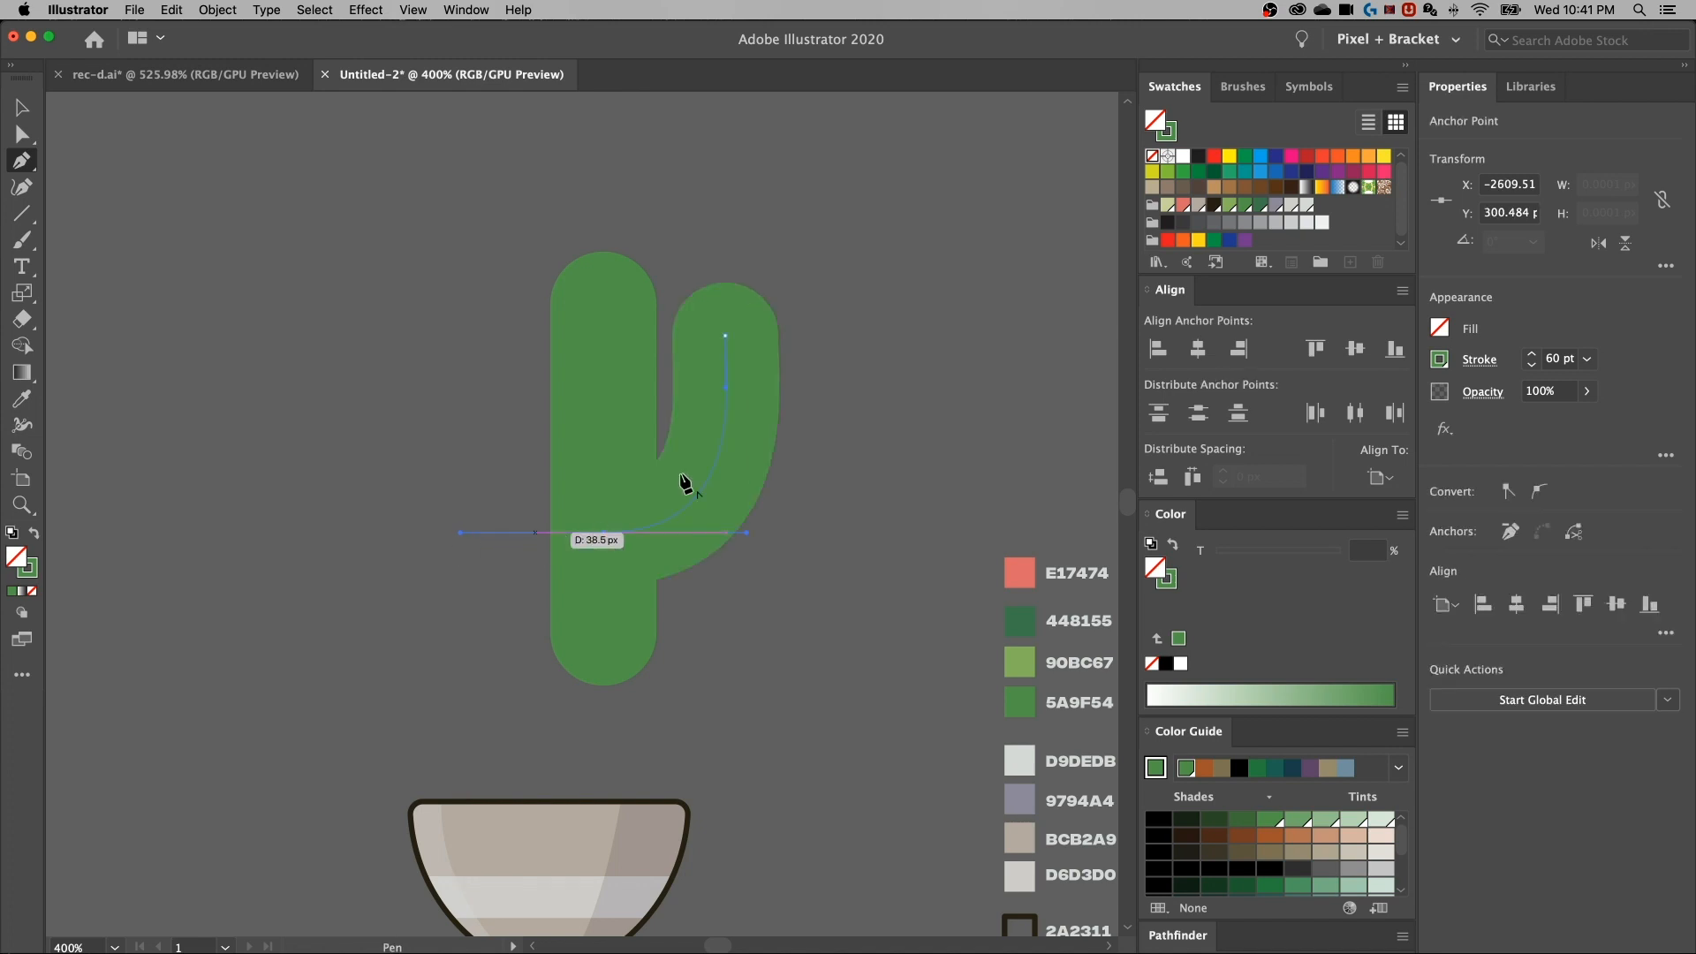
Set the right arm's stroke weight to 40 pt and deselect it
key(v)
click(902, 393)
click(726, 401)
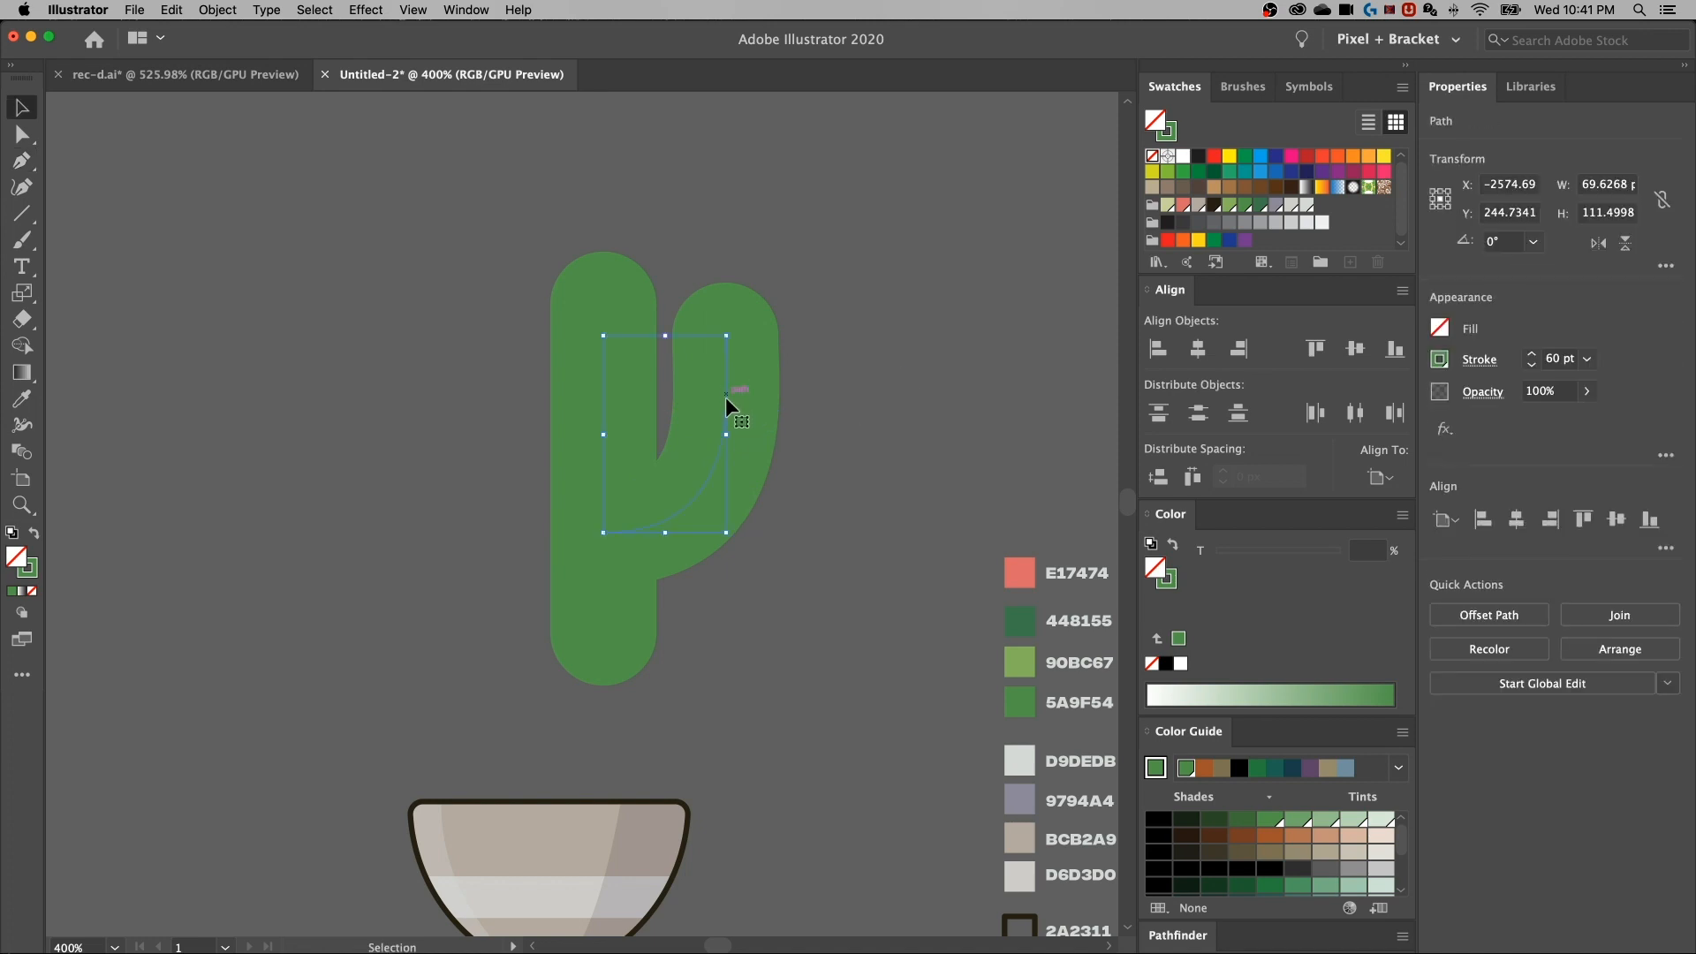
click(1554, 363)
text(40)
key(Return)
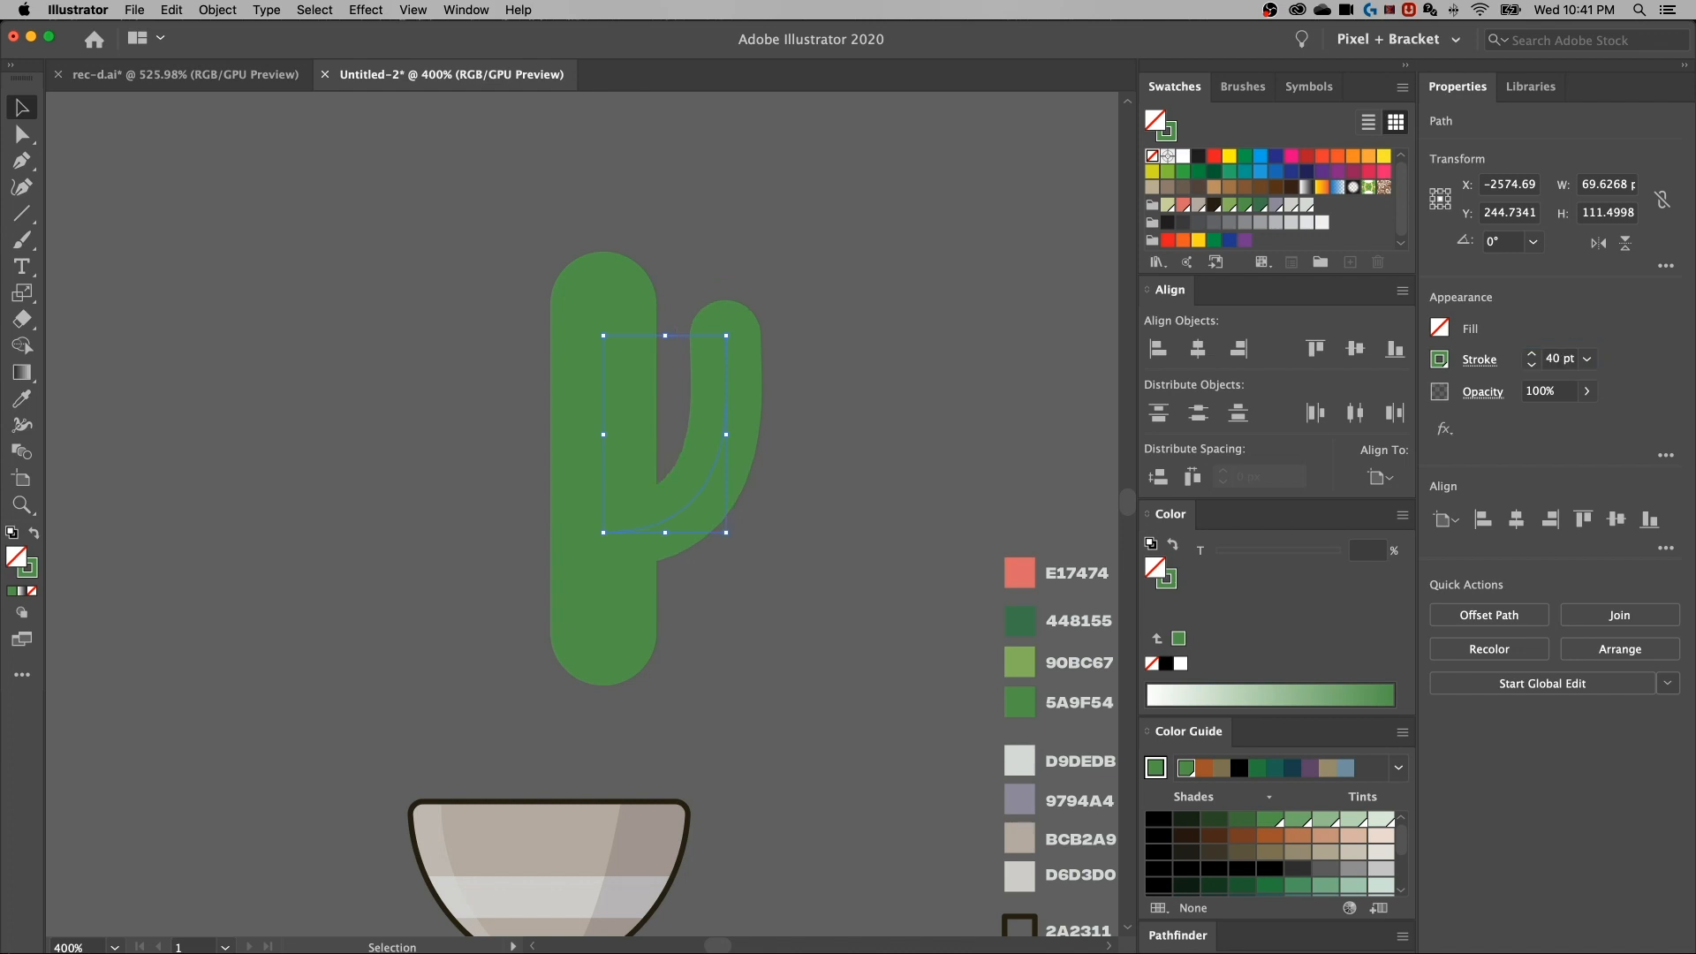
click(822, 429)
Reshape the right arm's bend by lengthening its vertical handle and adjusting its horizontal one, then deselect it
key(a)
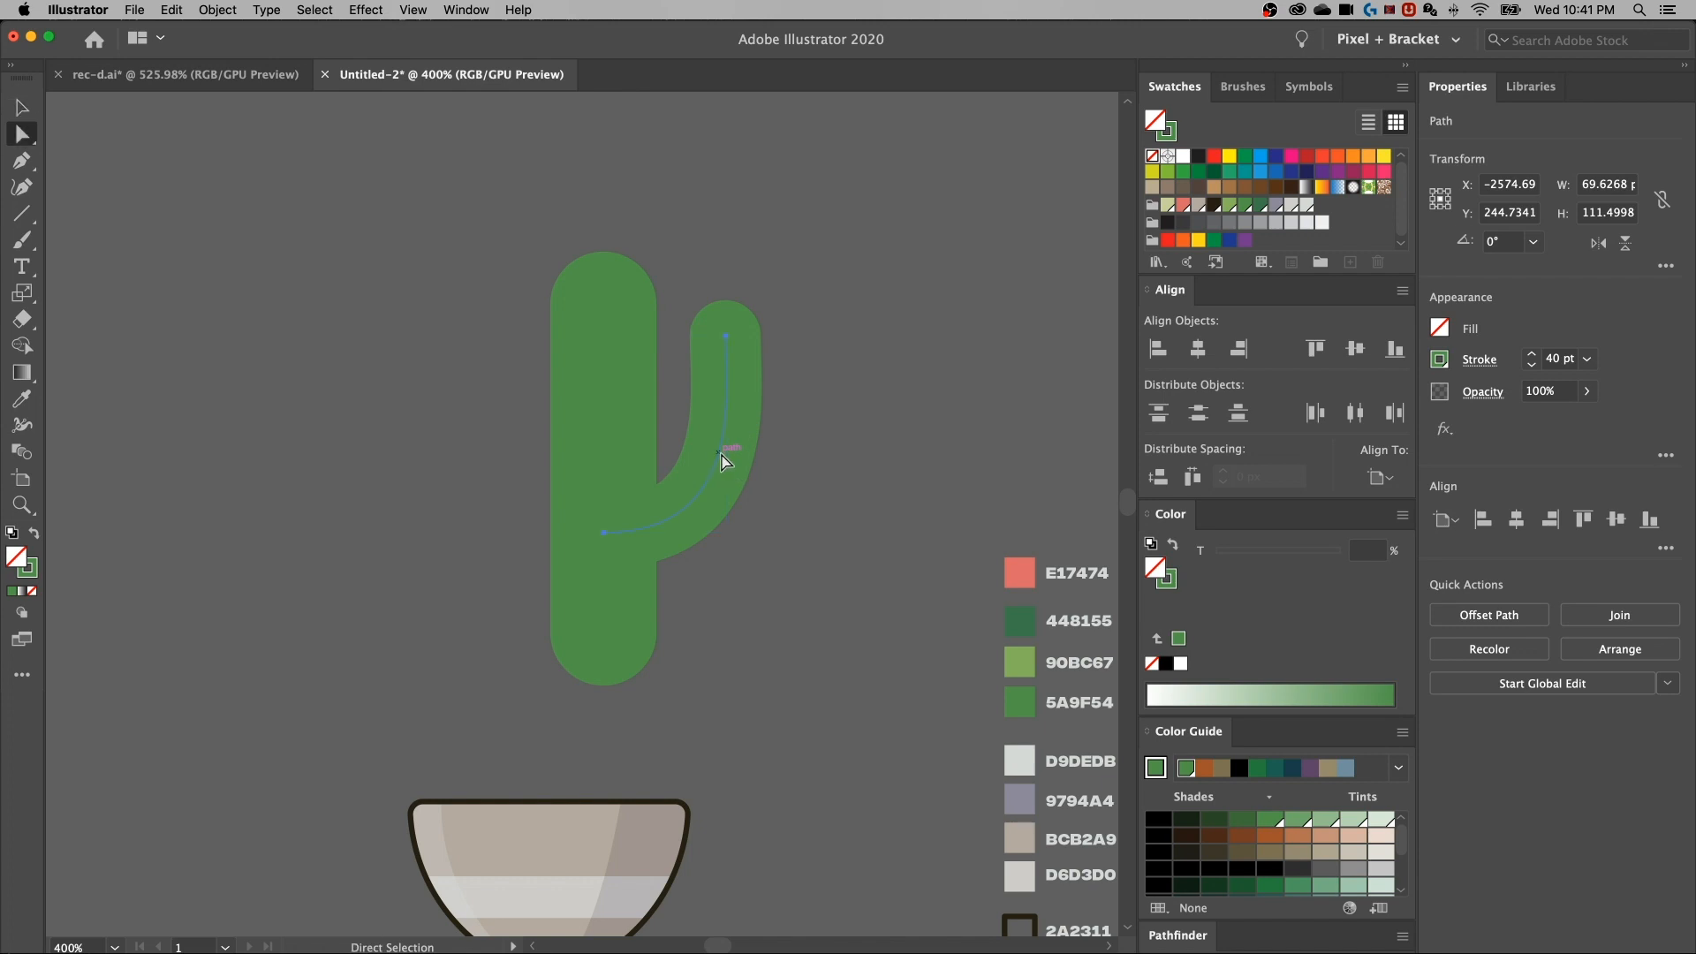
click(781, 408)
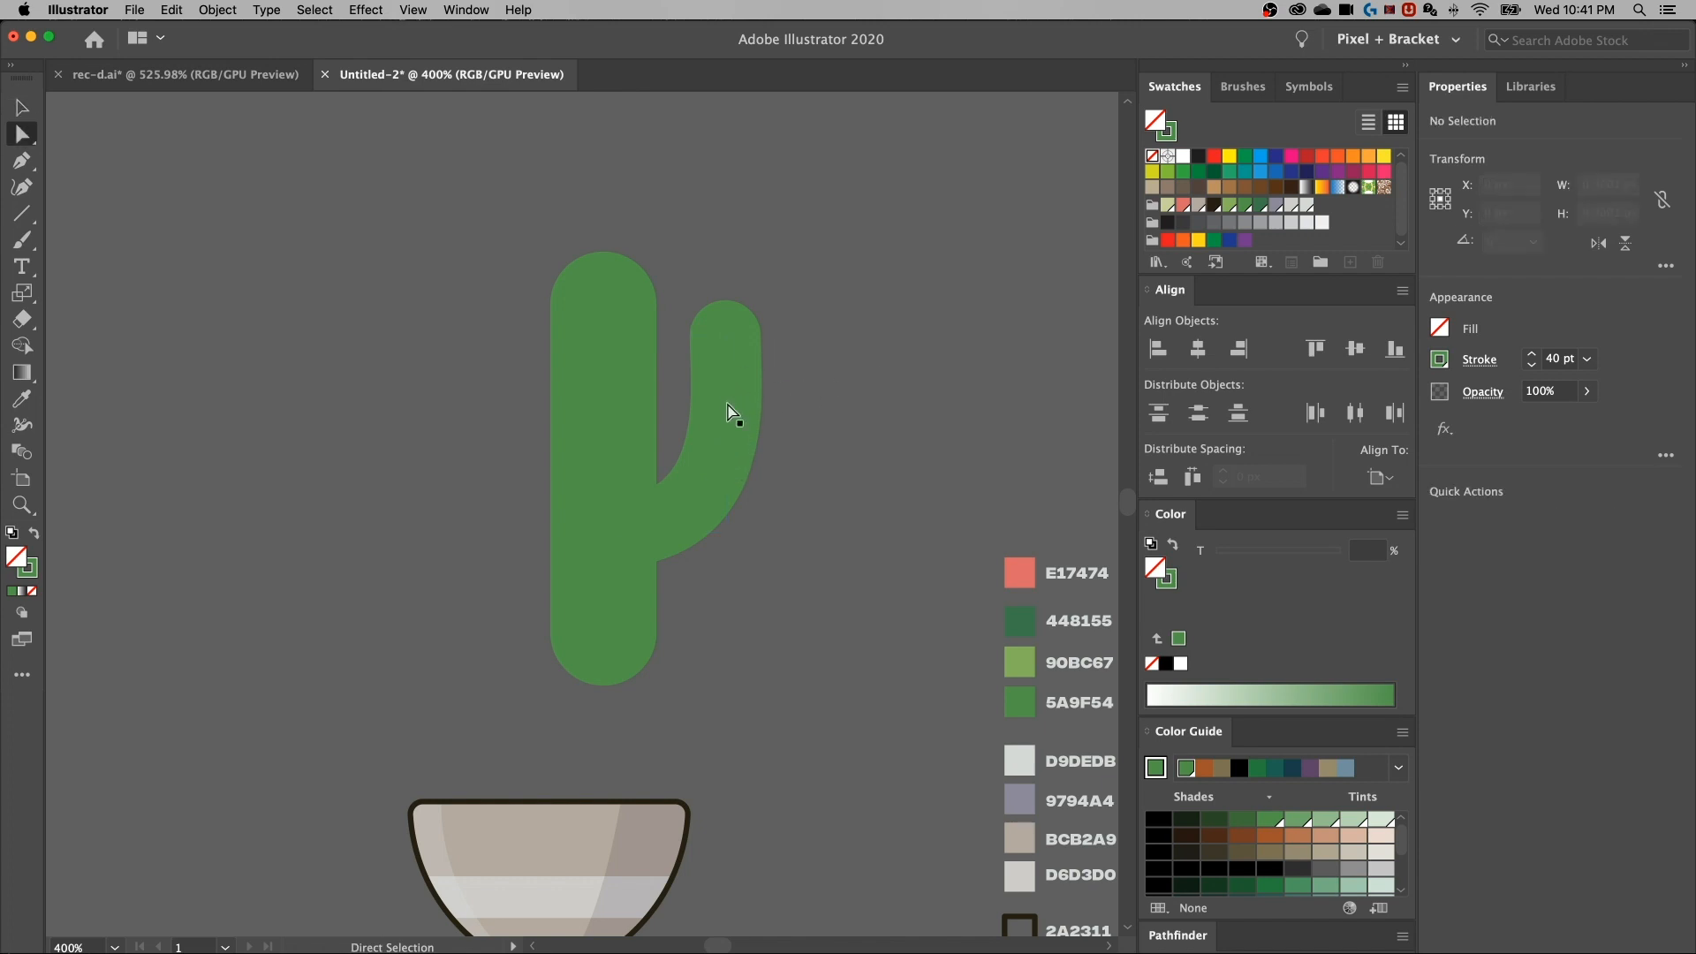
click(726, 408)
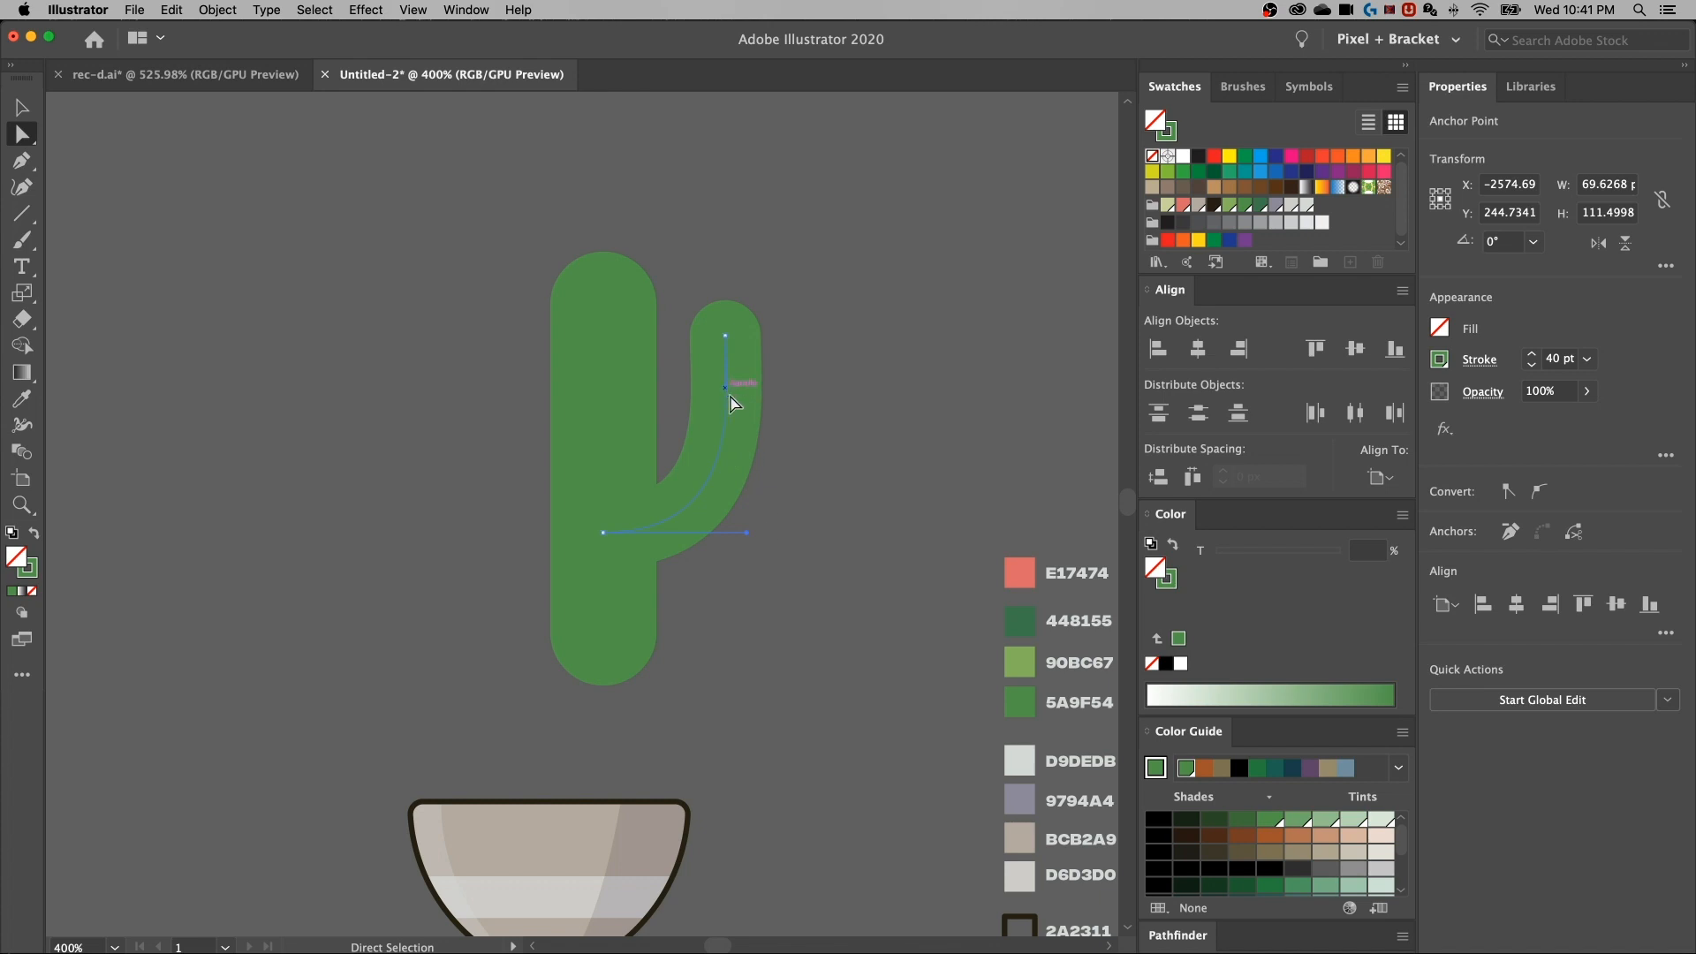
drag(726, 395, 739, 532)
drag(729, 404, 728, 442)
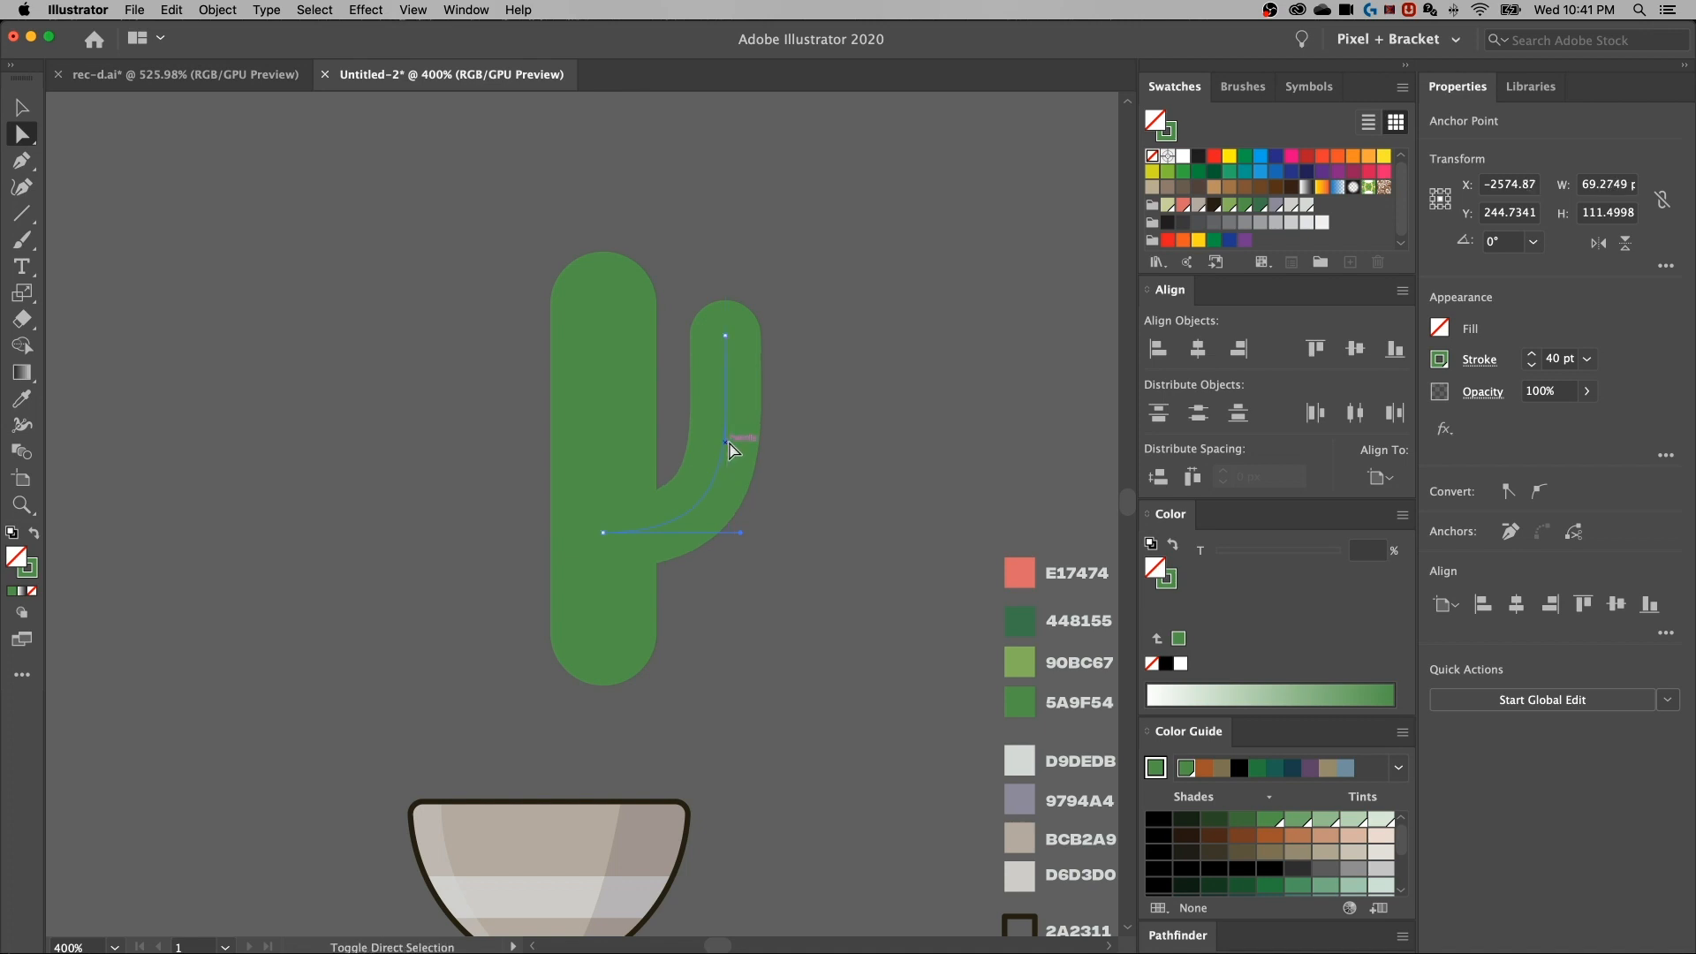
drag(740, 531, 741, 531)
click(875, 530)
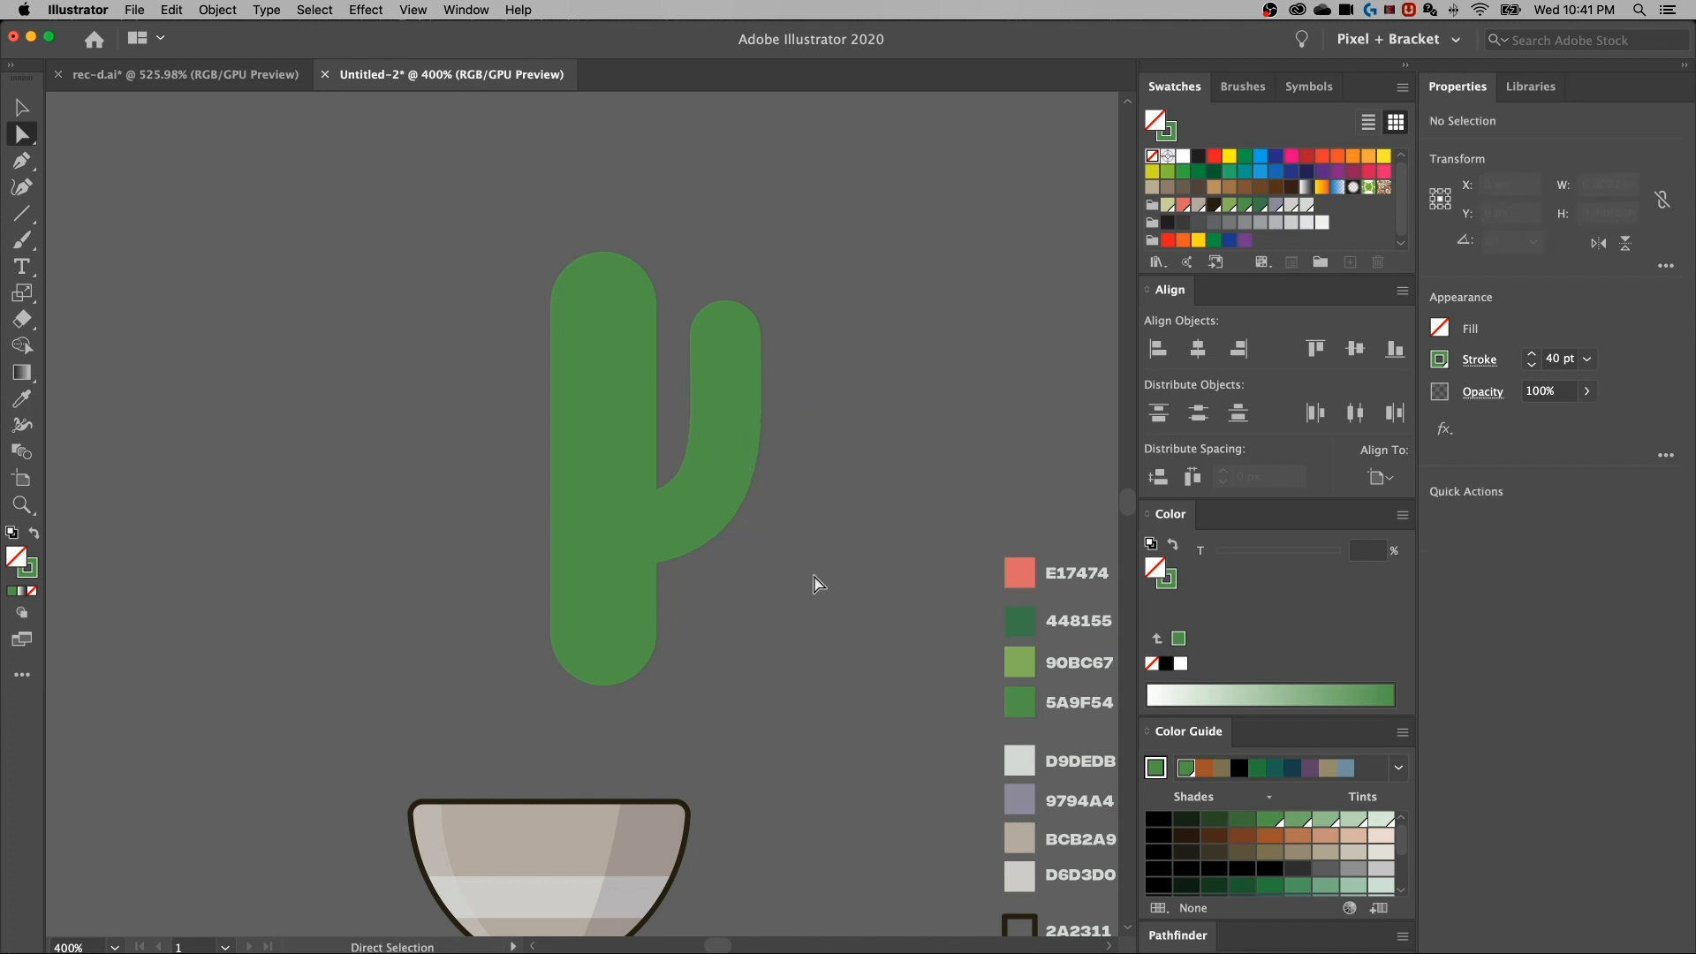
Draw a shorter curved left arm path about 58 by 50 px with the Pen tool, ending on the trunk's centre line
key(v)
scroll(769, 504, left, 3)
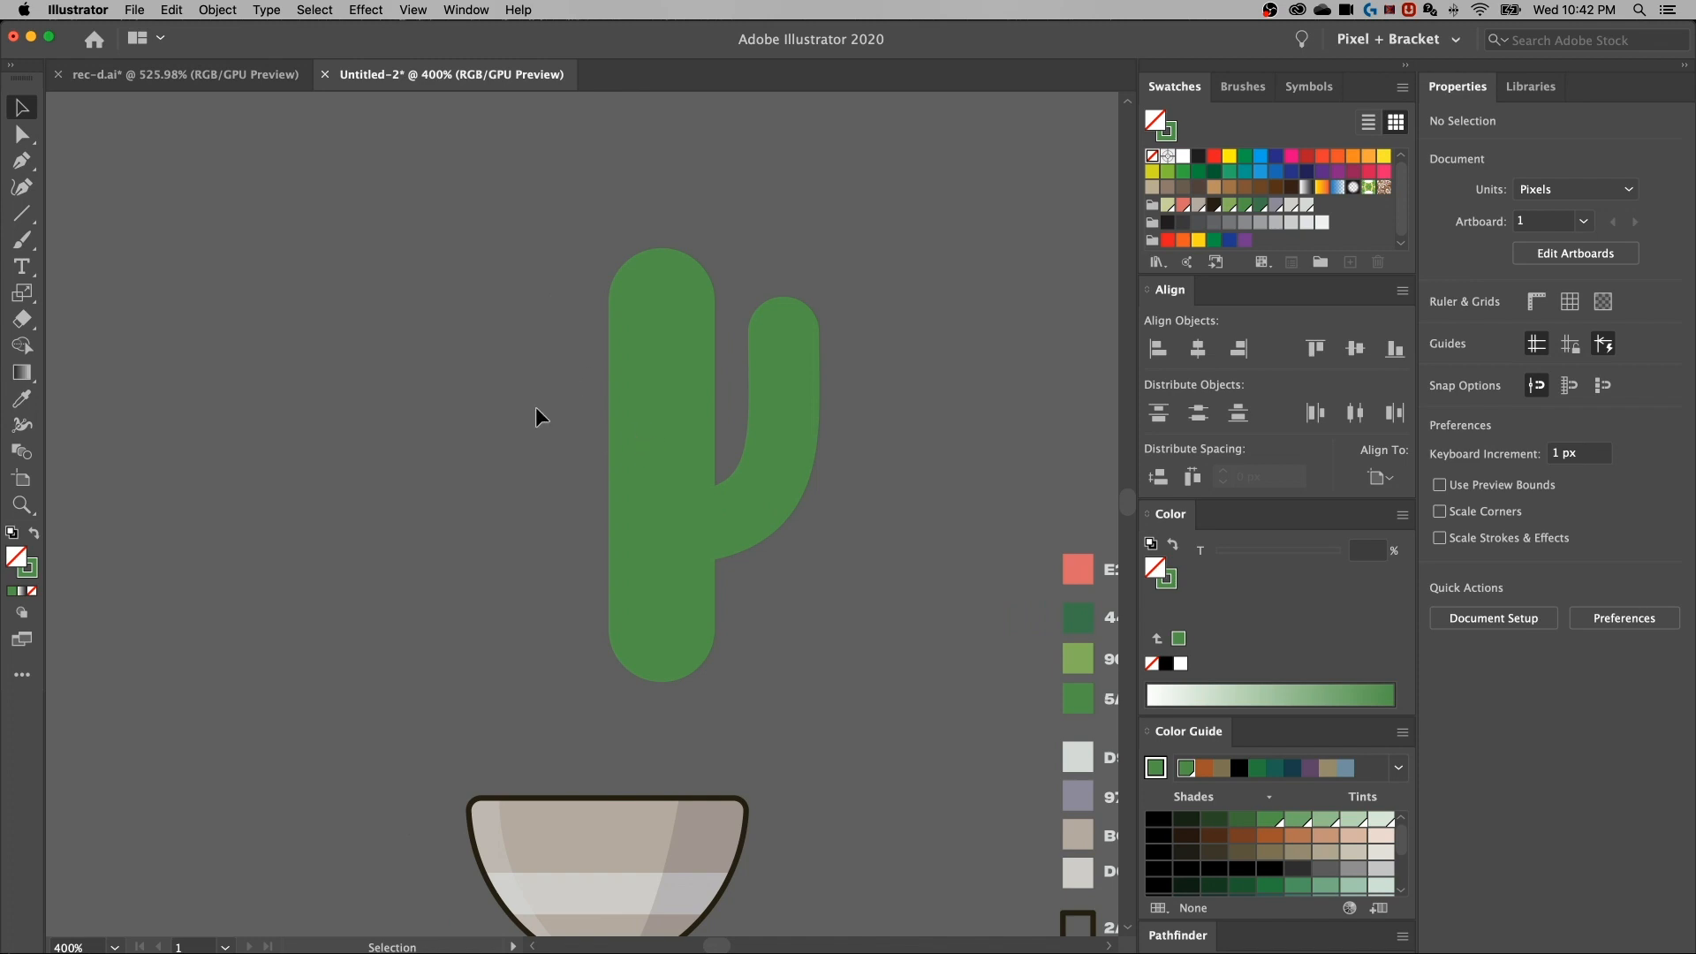
key(p)
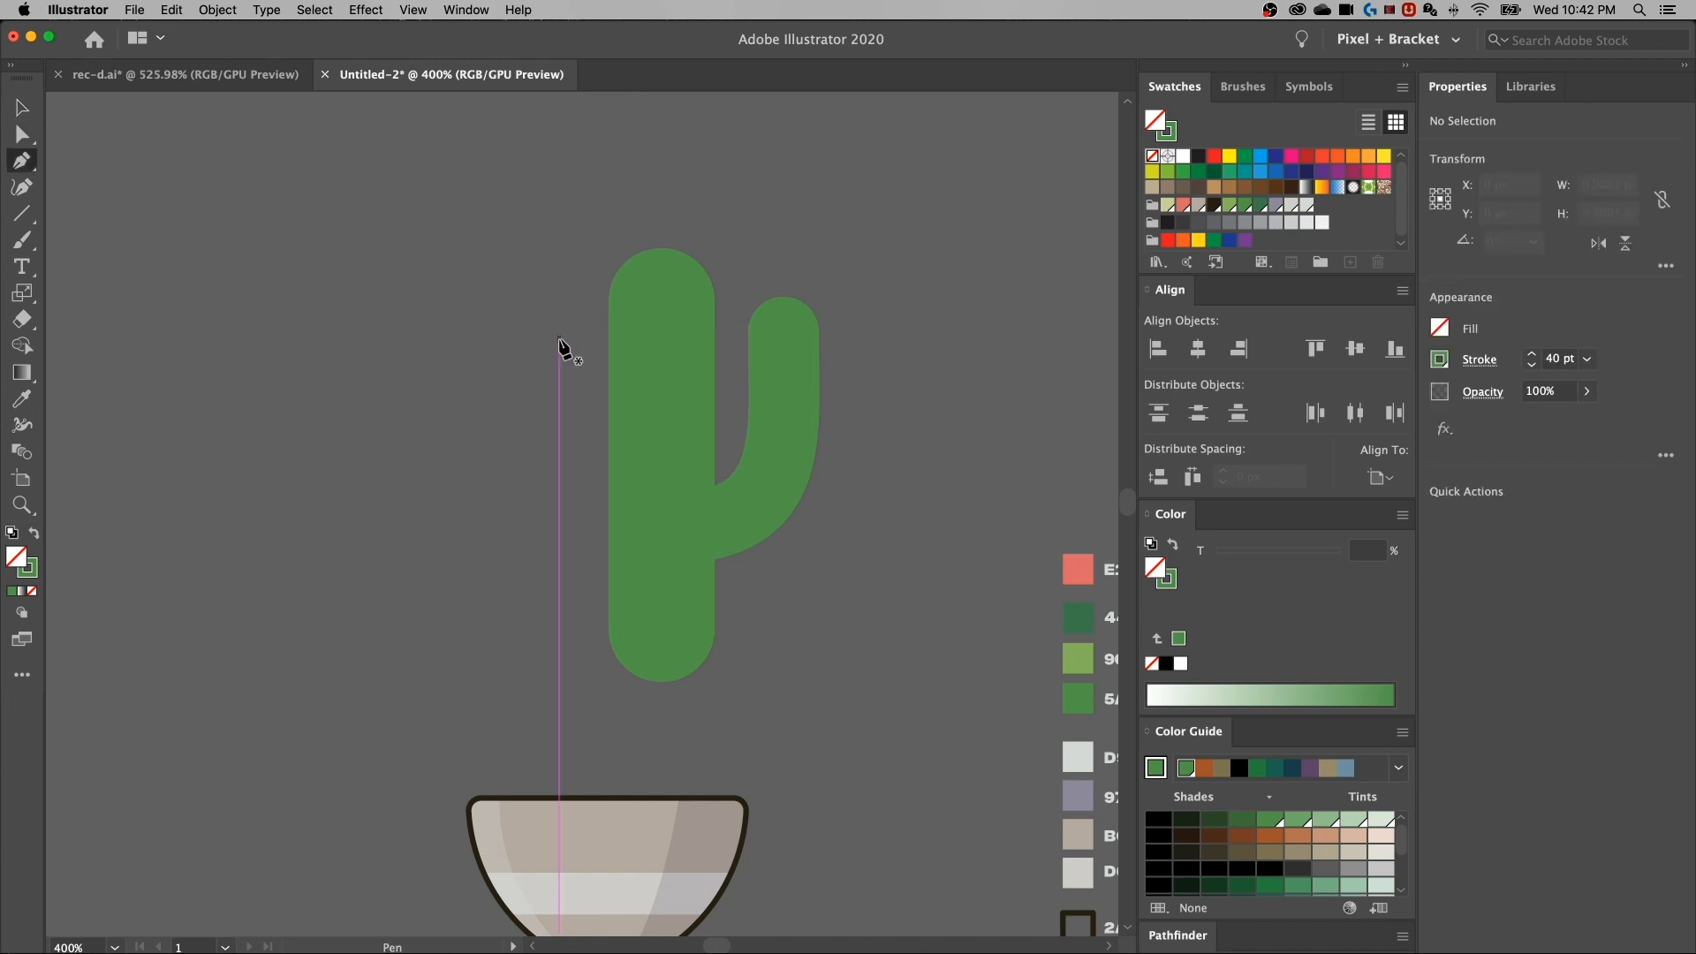
click(558, 357)
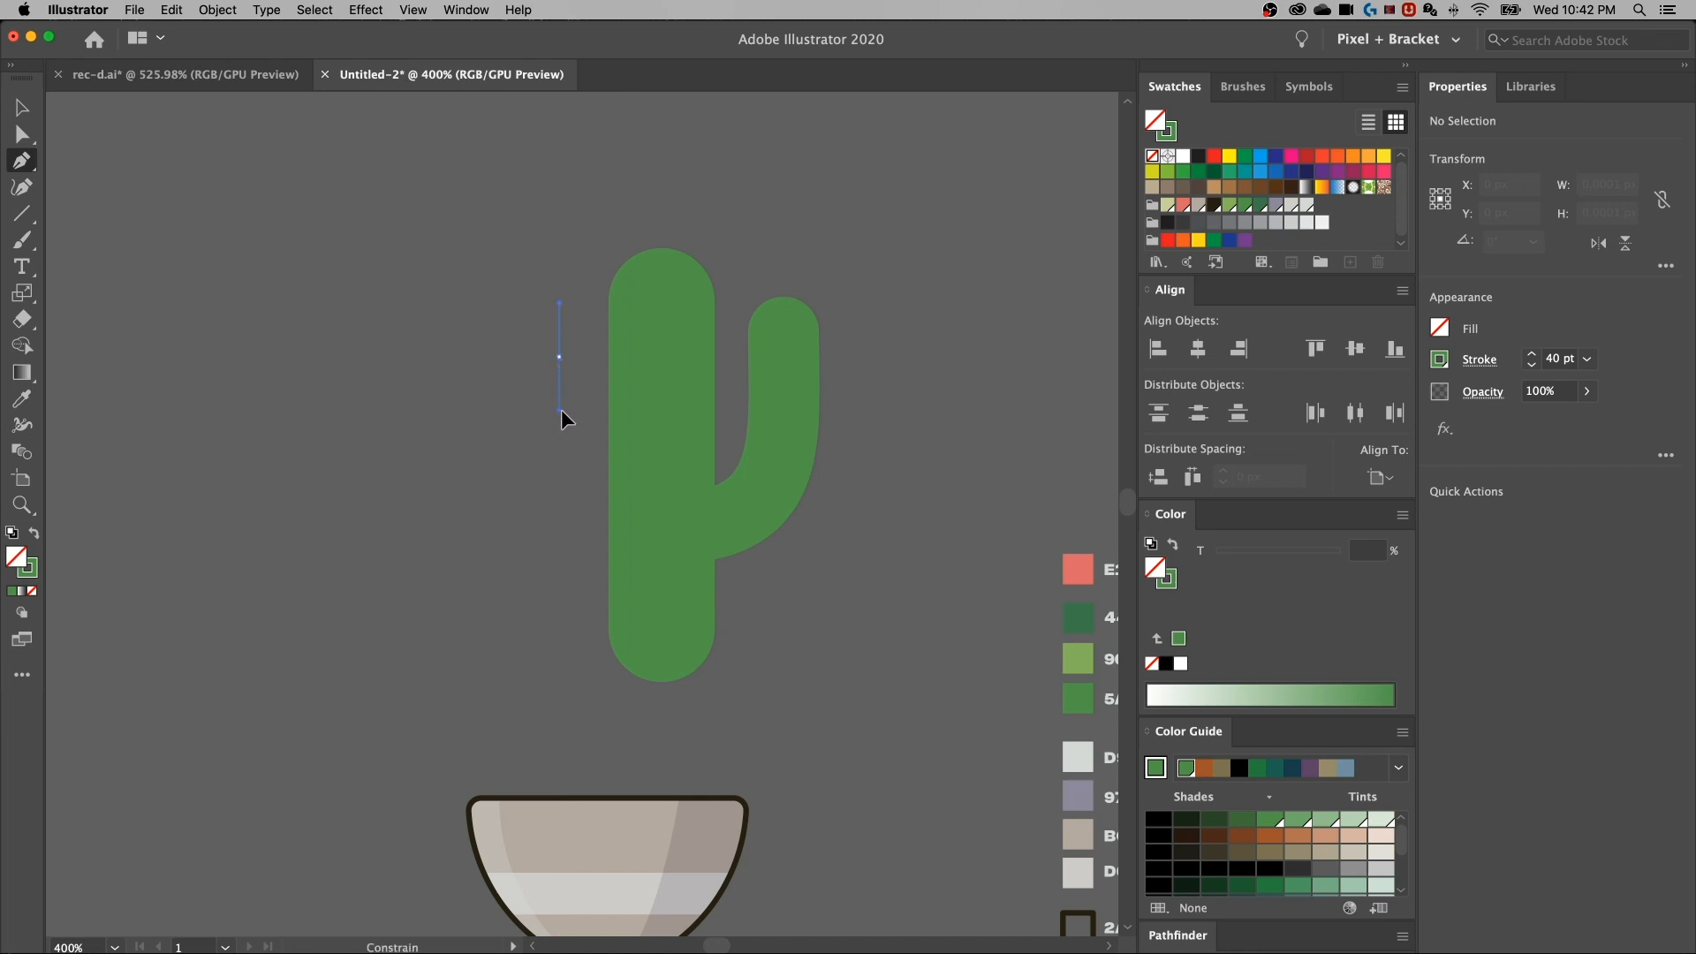
drag(561, 410, 560, 410)
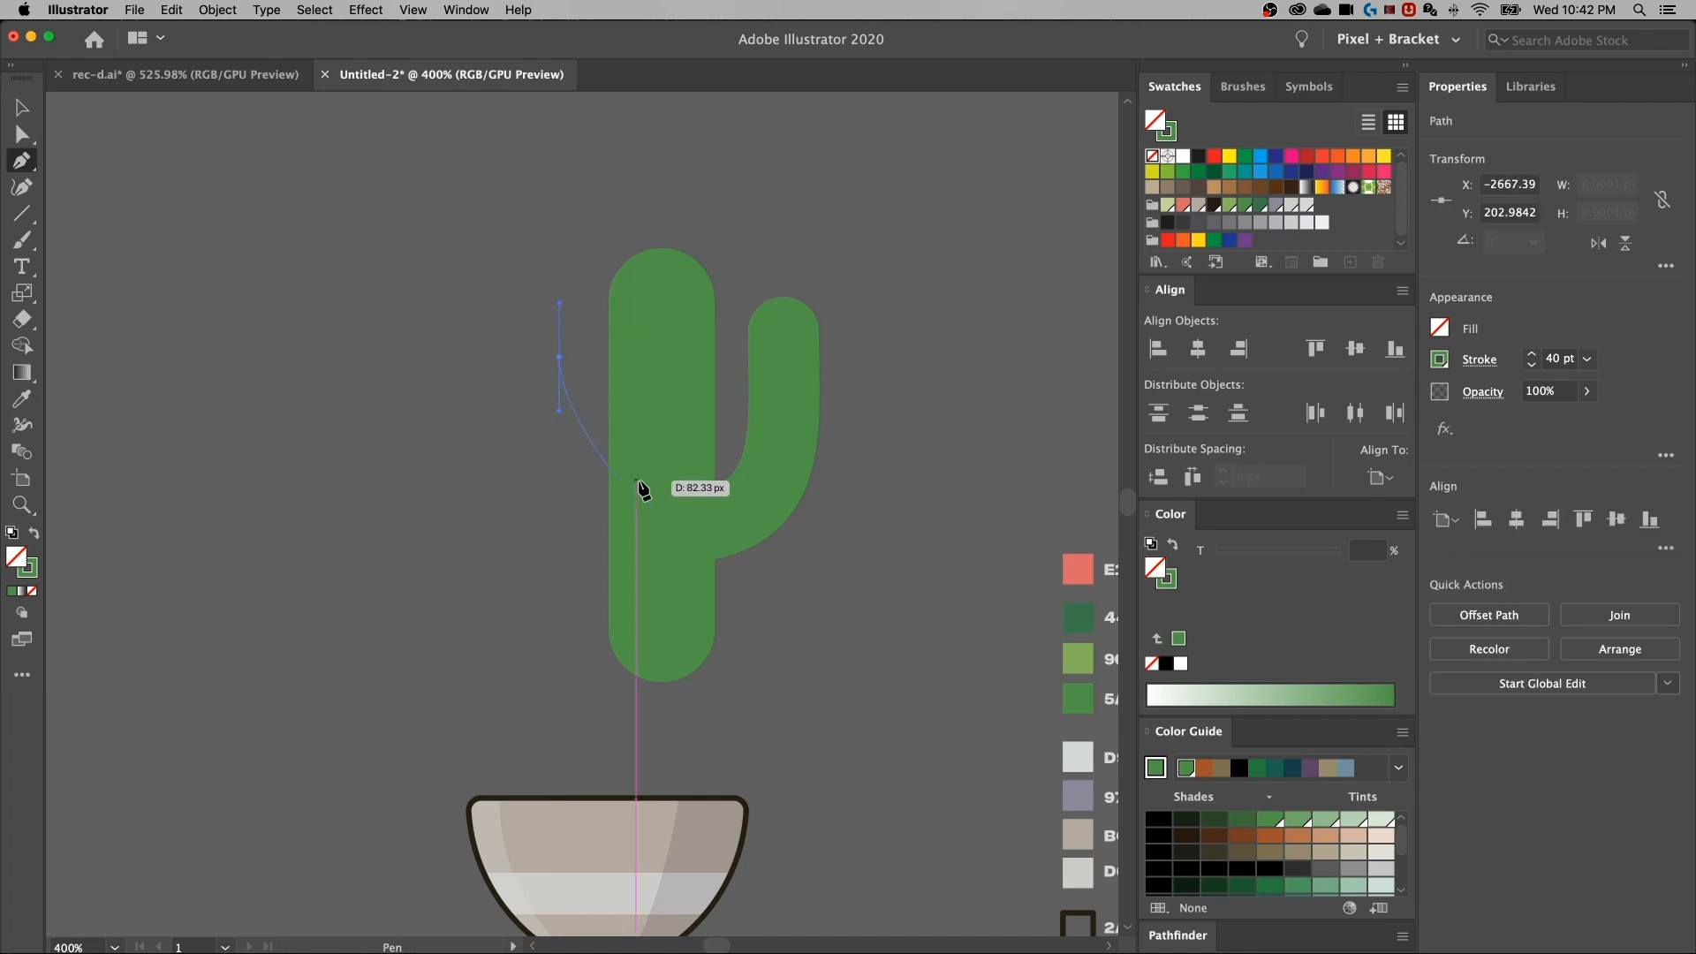
click(662, 442)
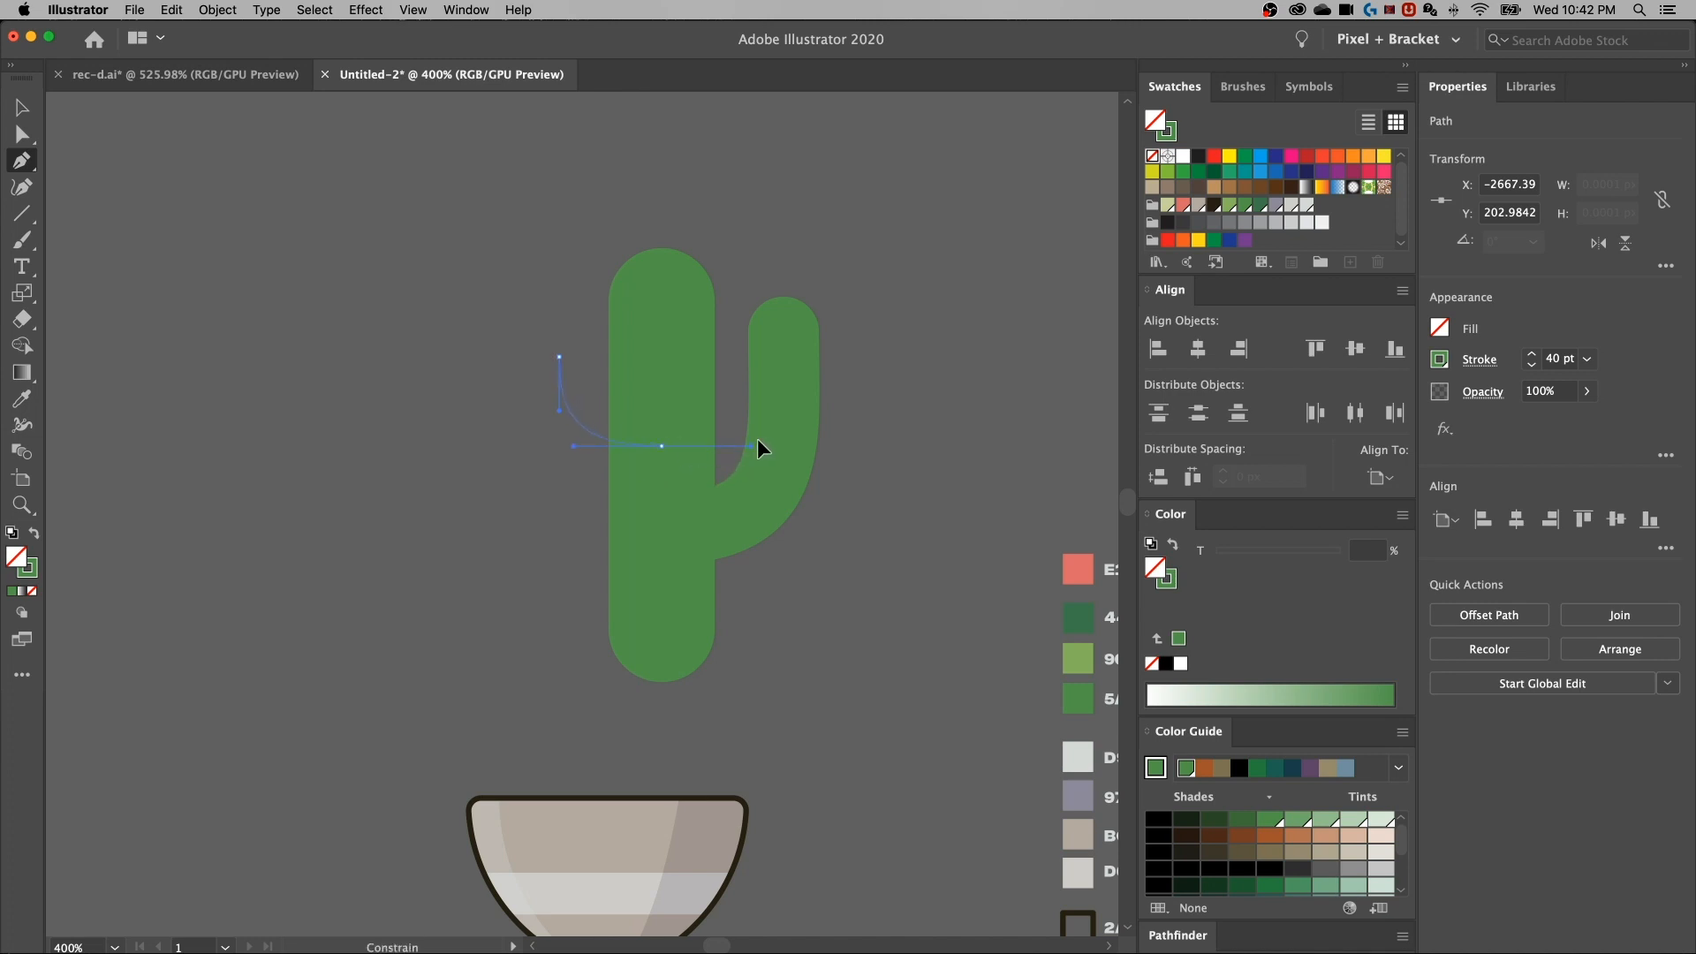
drag(770, 443, 770, 443)
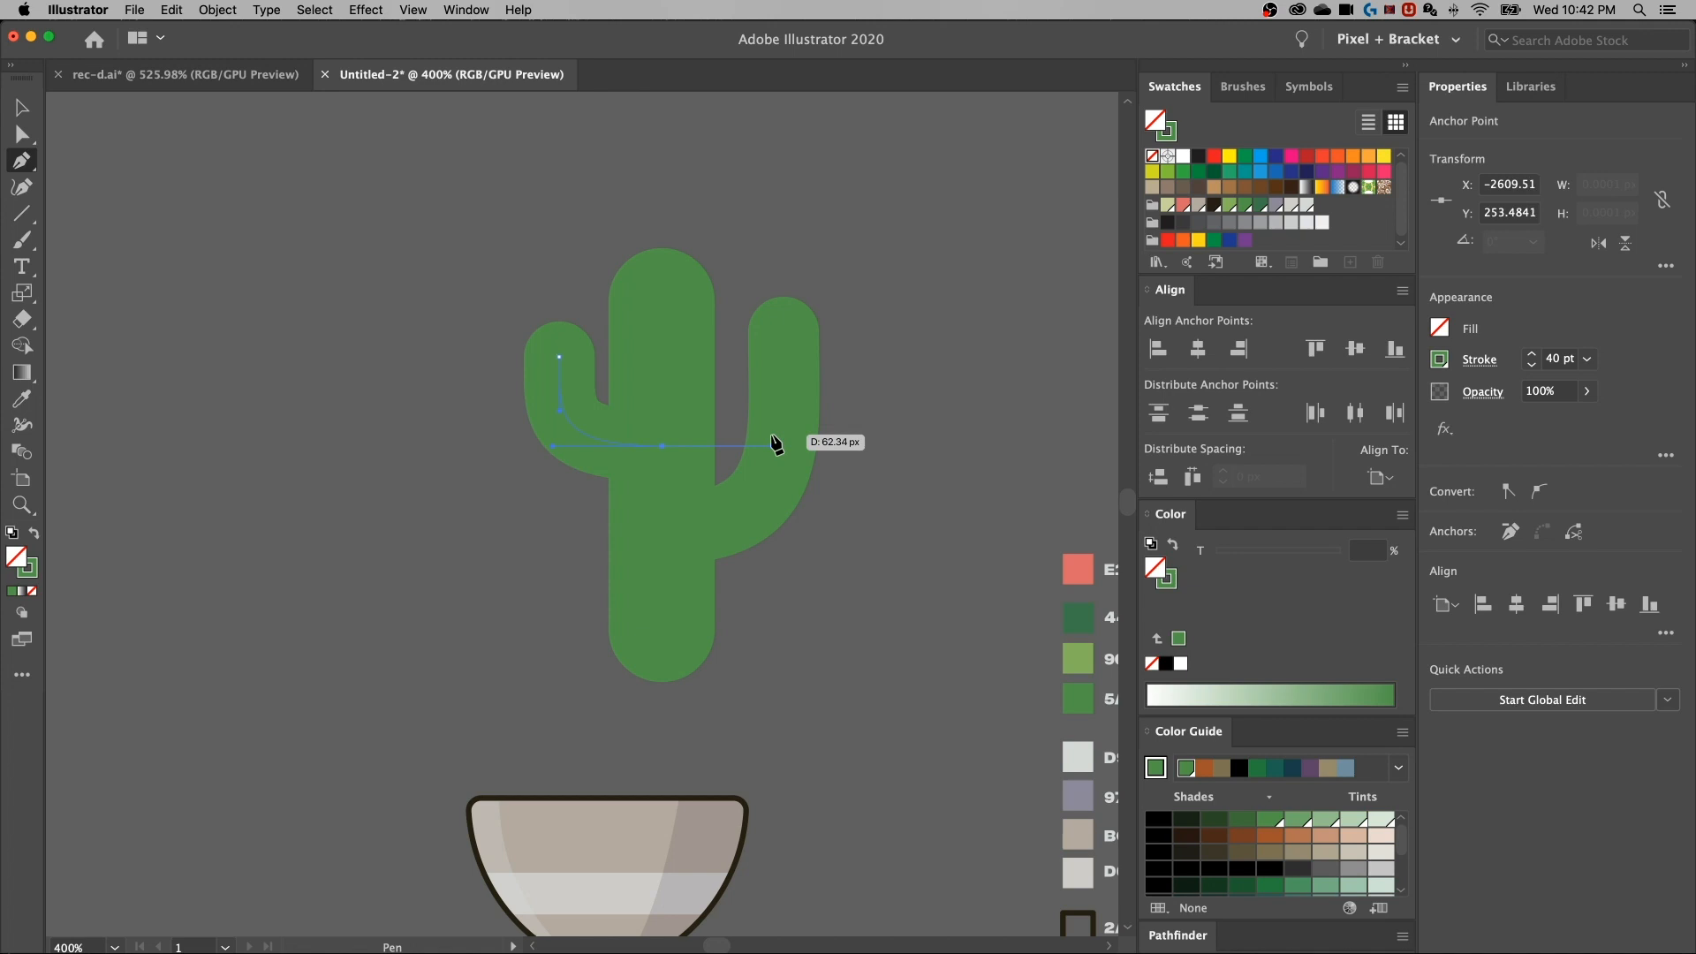
Nudge the left arm path 3 px away from the trunk
key(v)
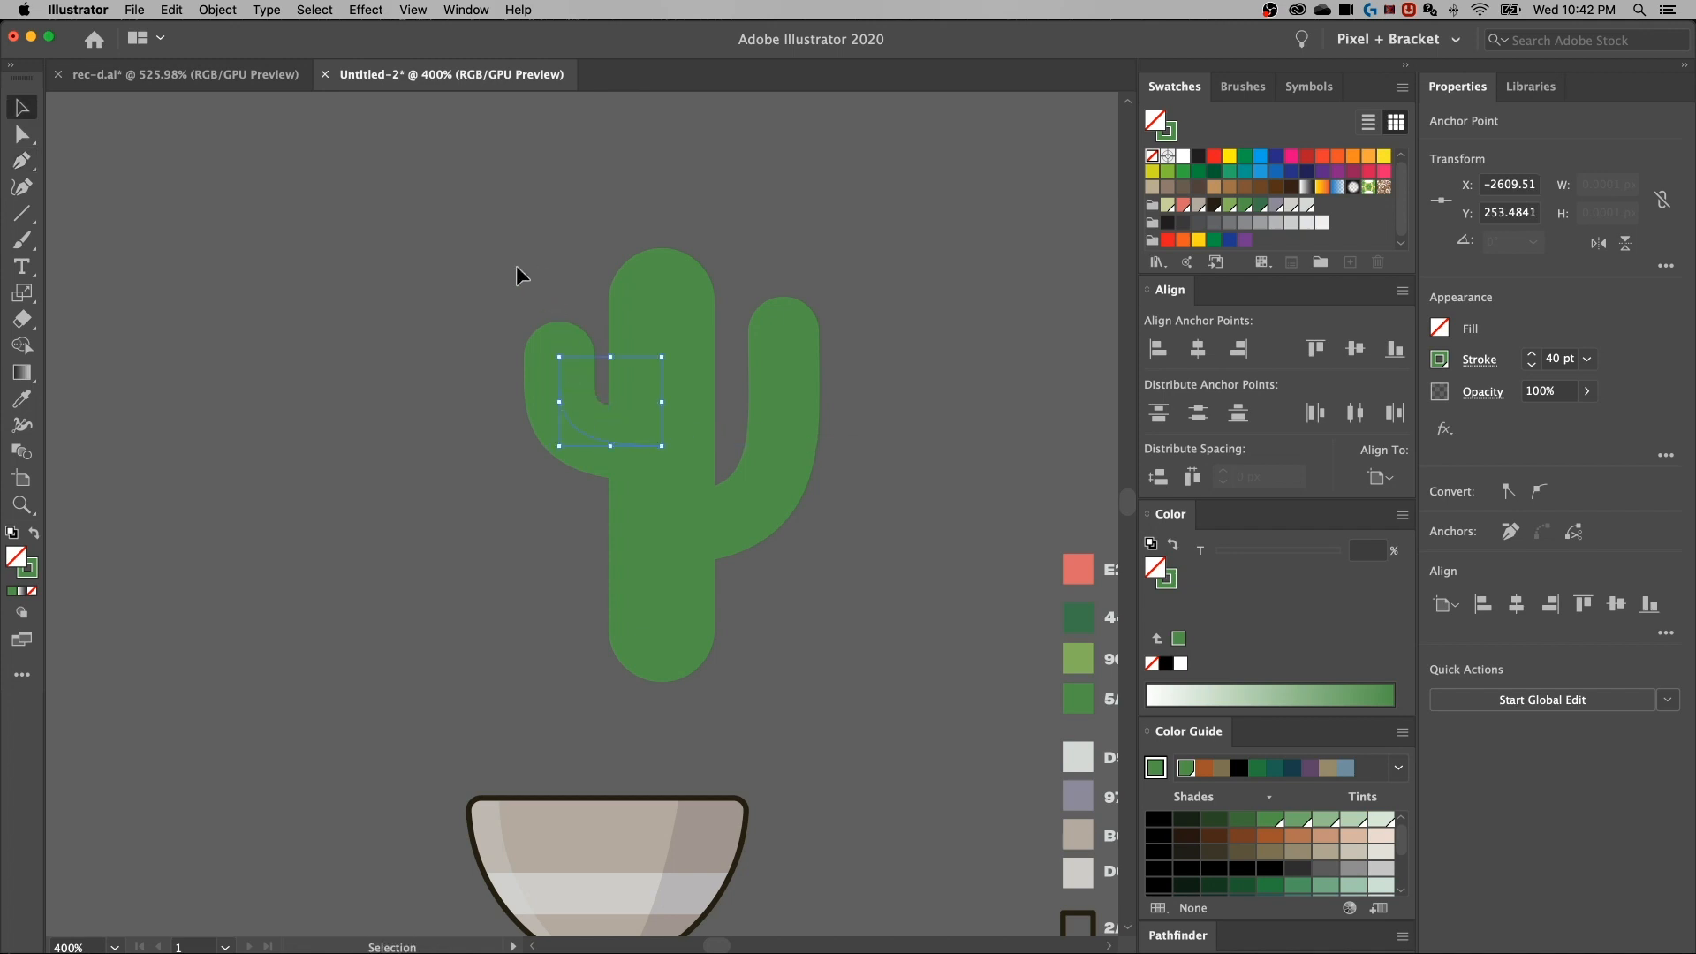
click(567, 411)
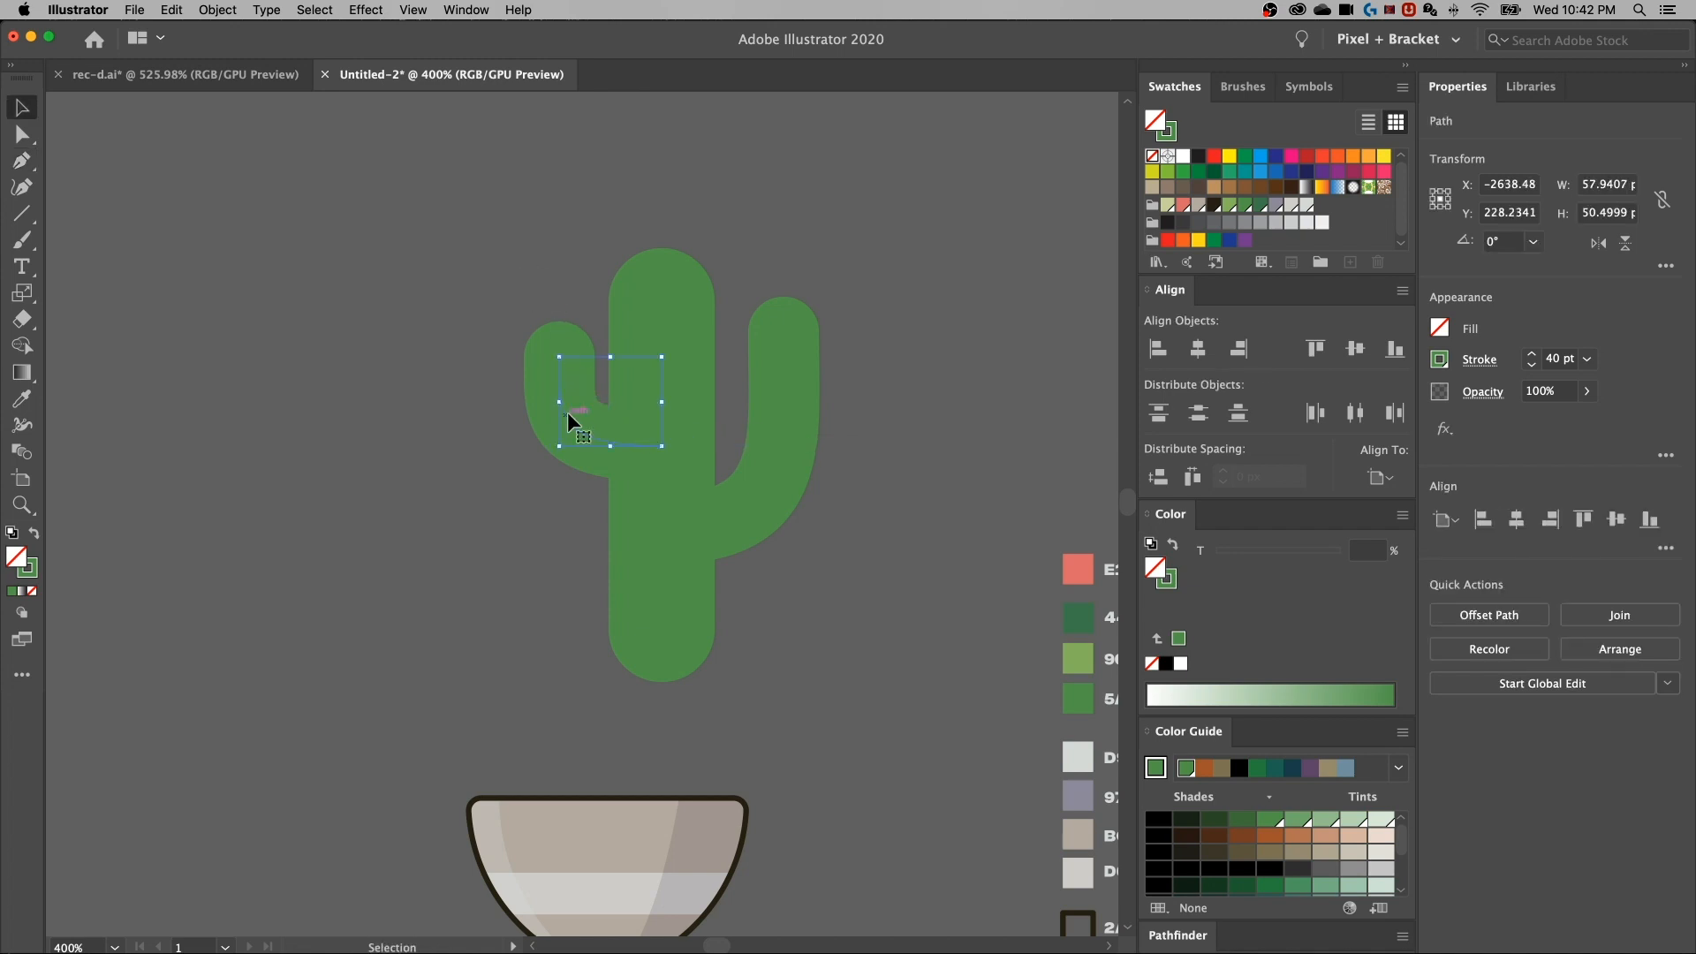
key(Left)
Adjust the vertical and horizontal direction handles of the left arm to refine its curve
key(a)
click(553, 357)
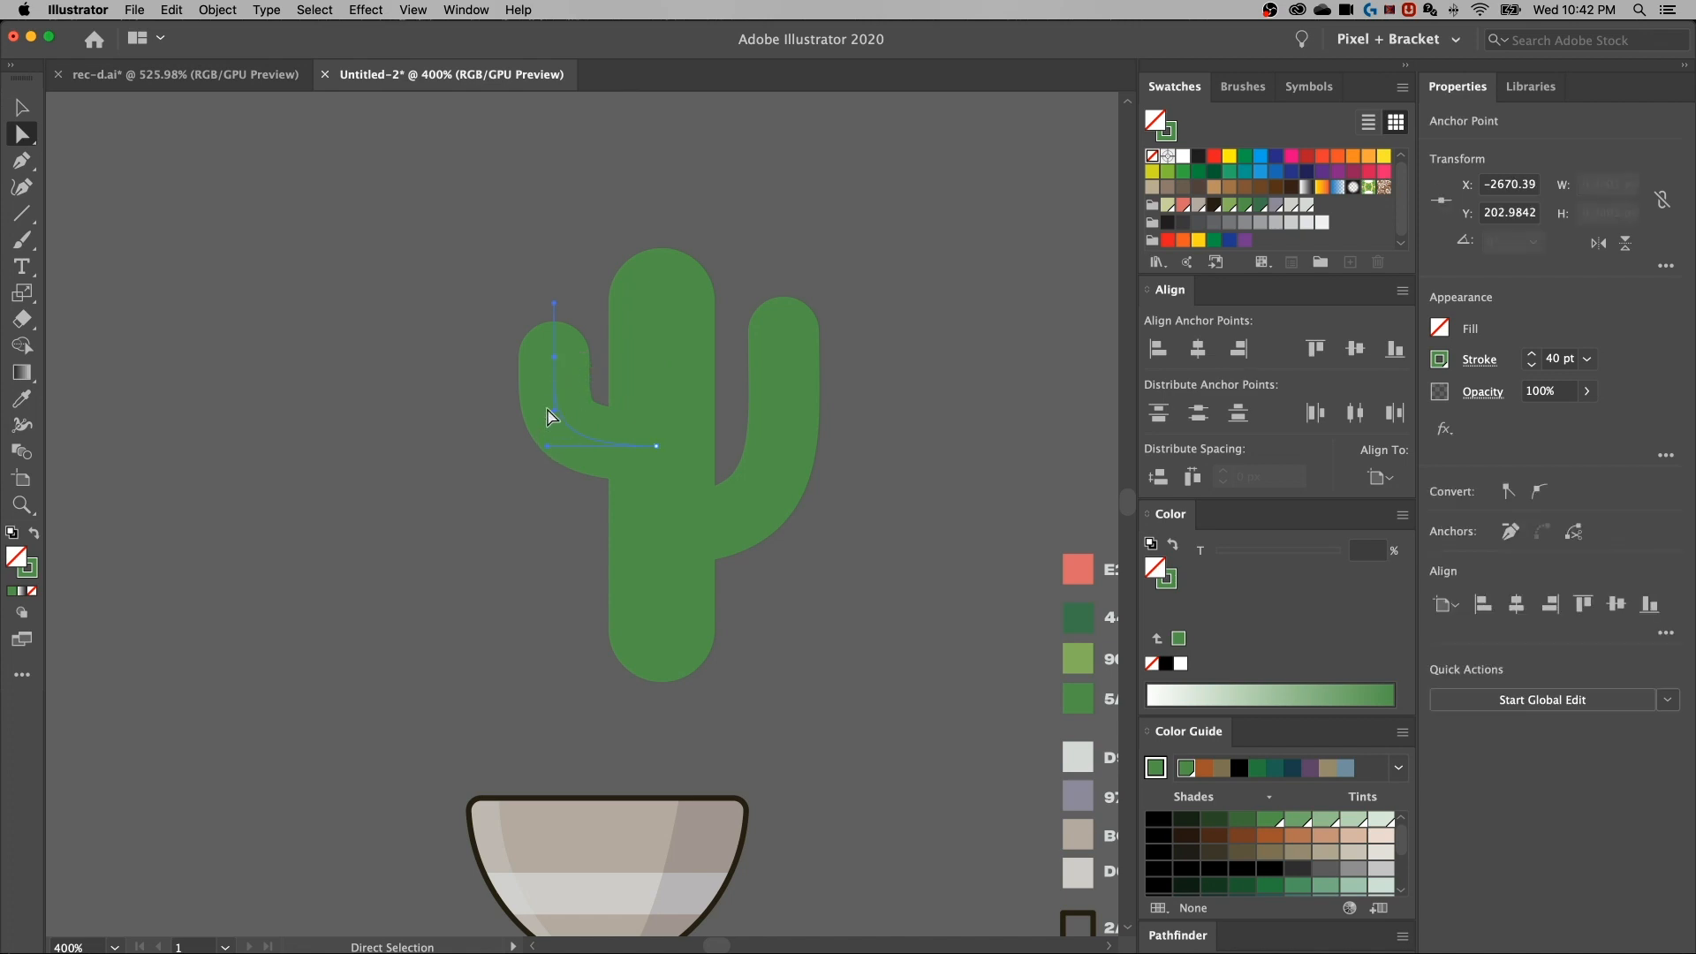
key(shift)
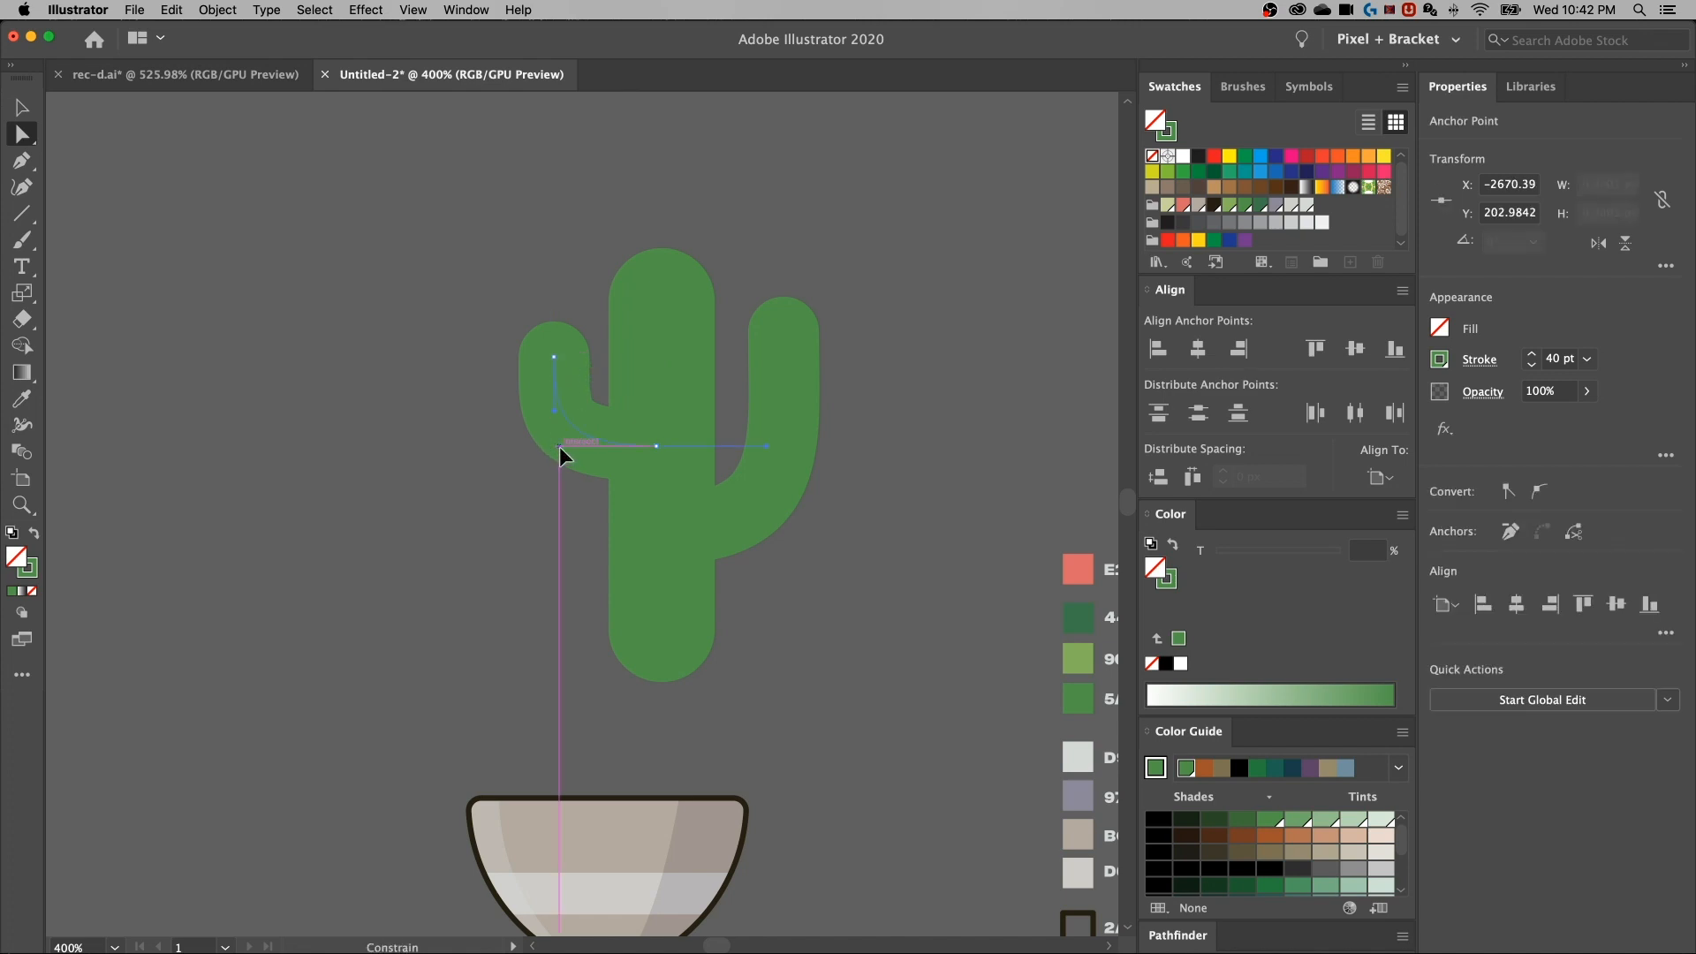
drag(566, 447, 566, 446)
key(shift)
drag(554, 433, 554, 434)
drag(574, 447, 548, 445)
drag(553, 446, 579, 448)
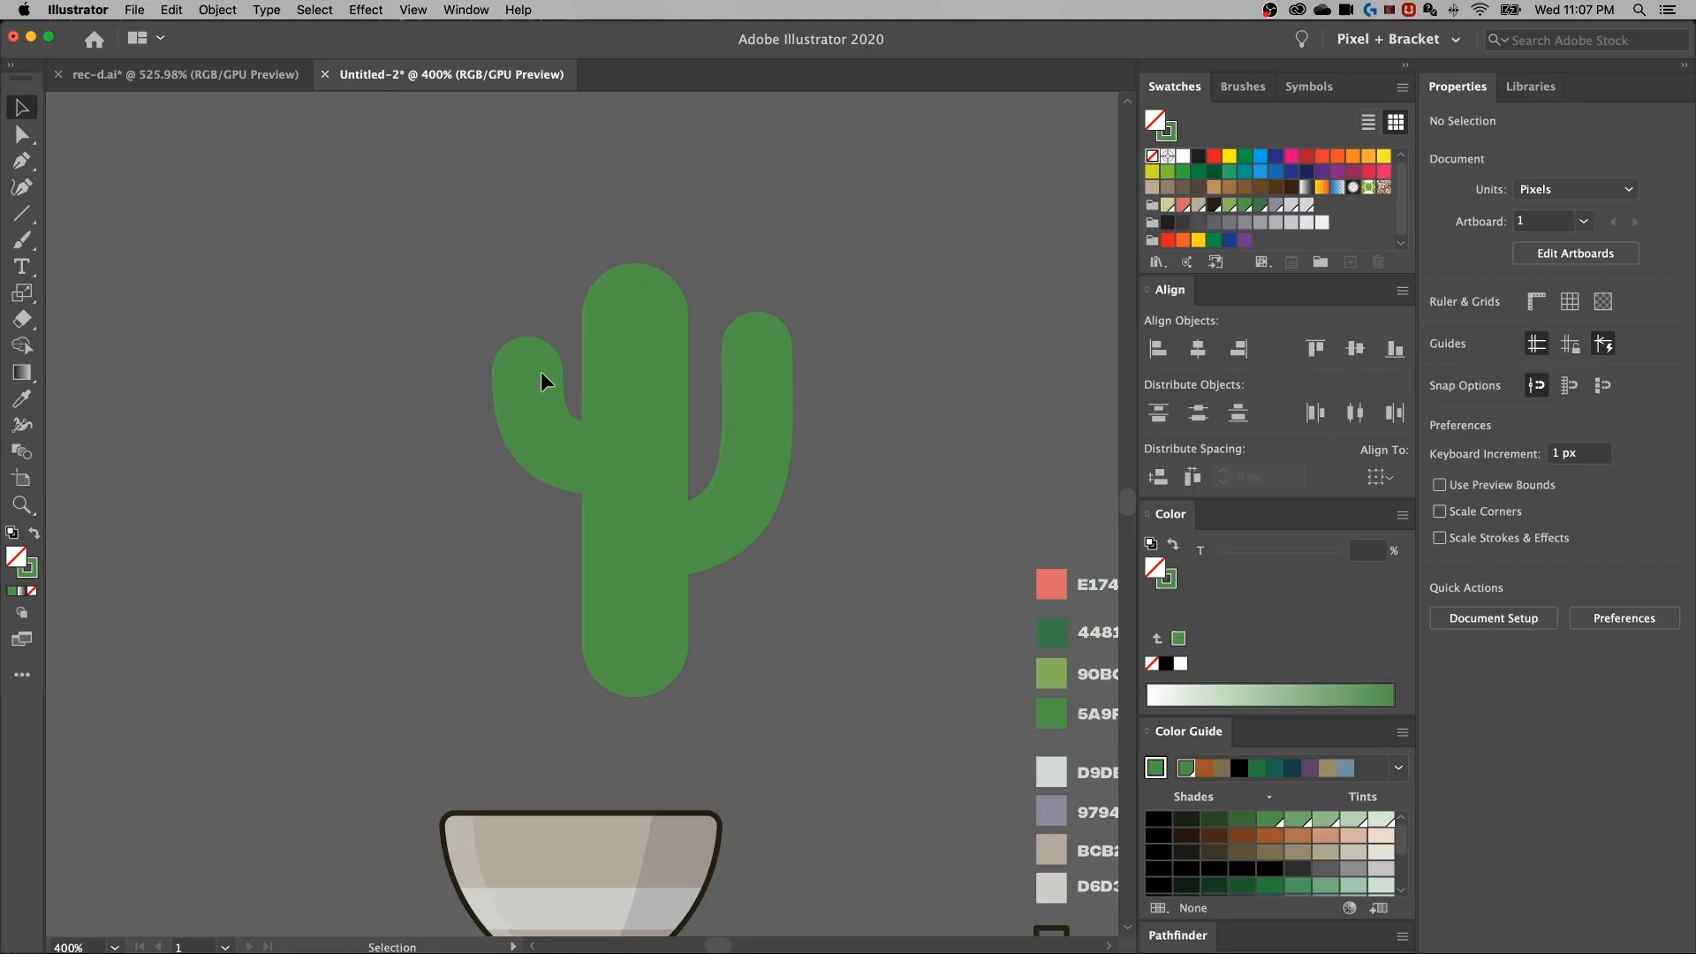
Duplicate the trunk and both arms together, placing the copy about 237 px to the left of the original
click(611, 459)
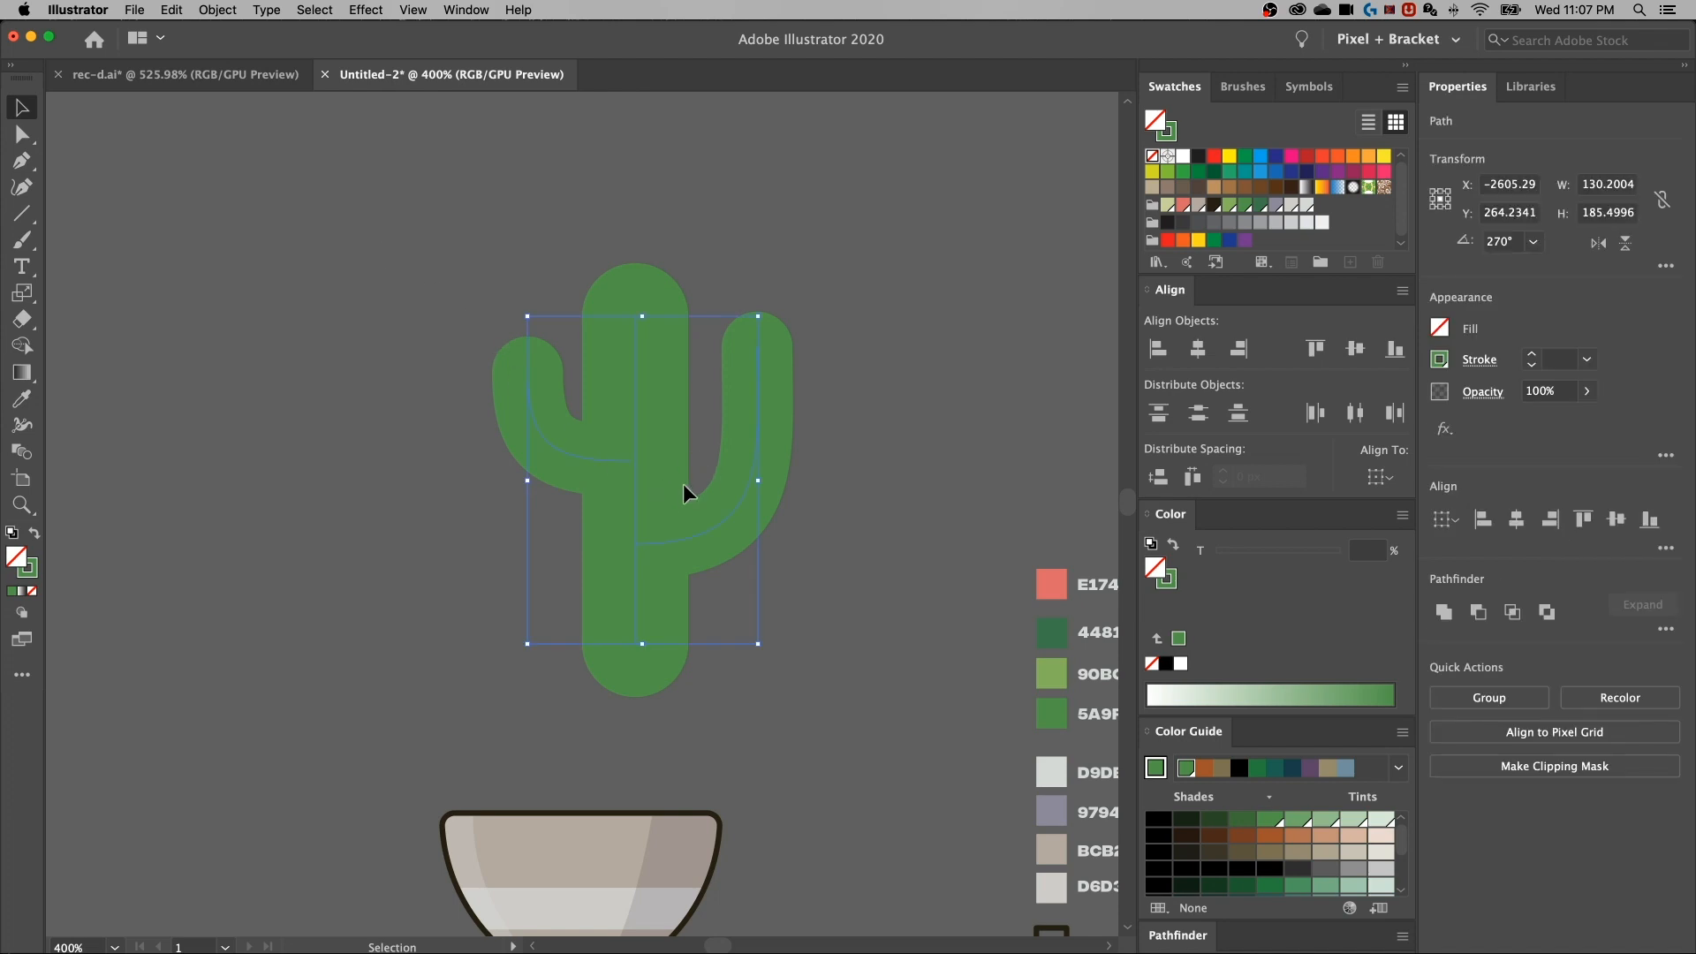
drag(632, 474, 878, 485)
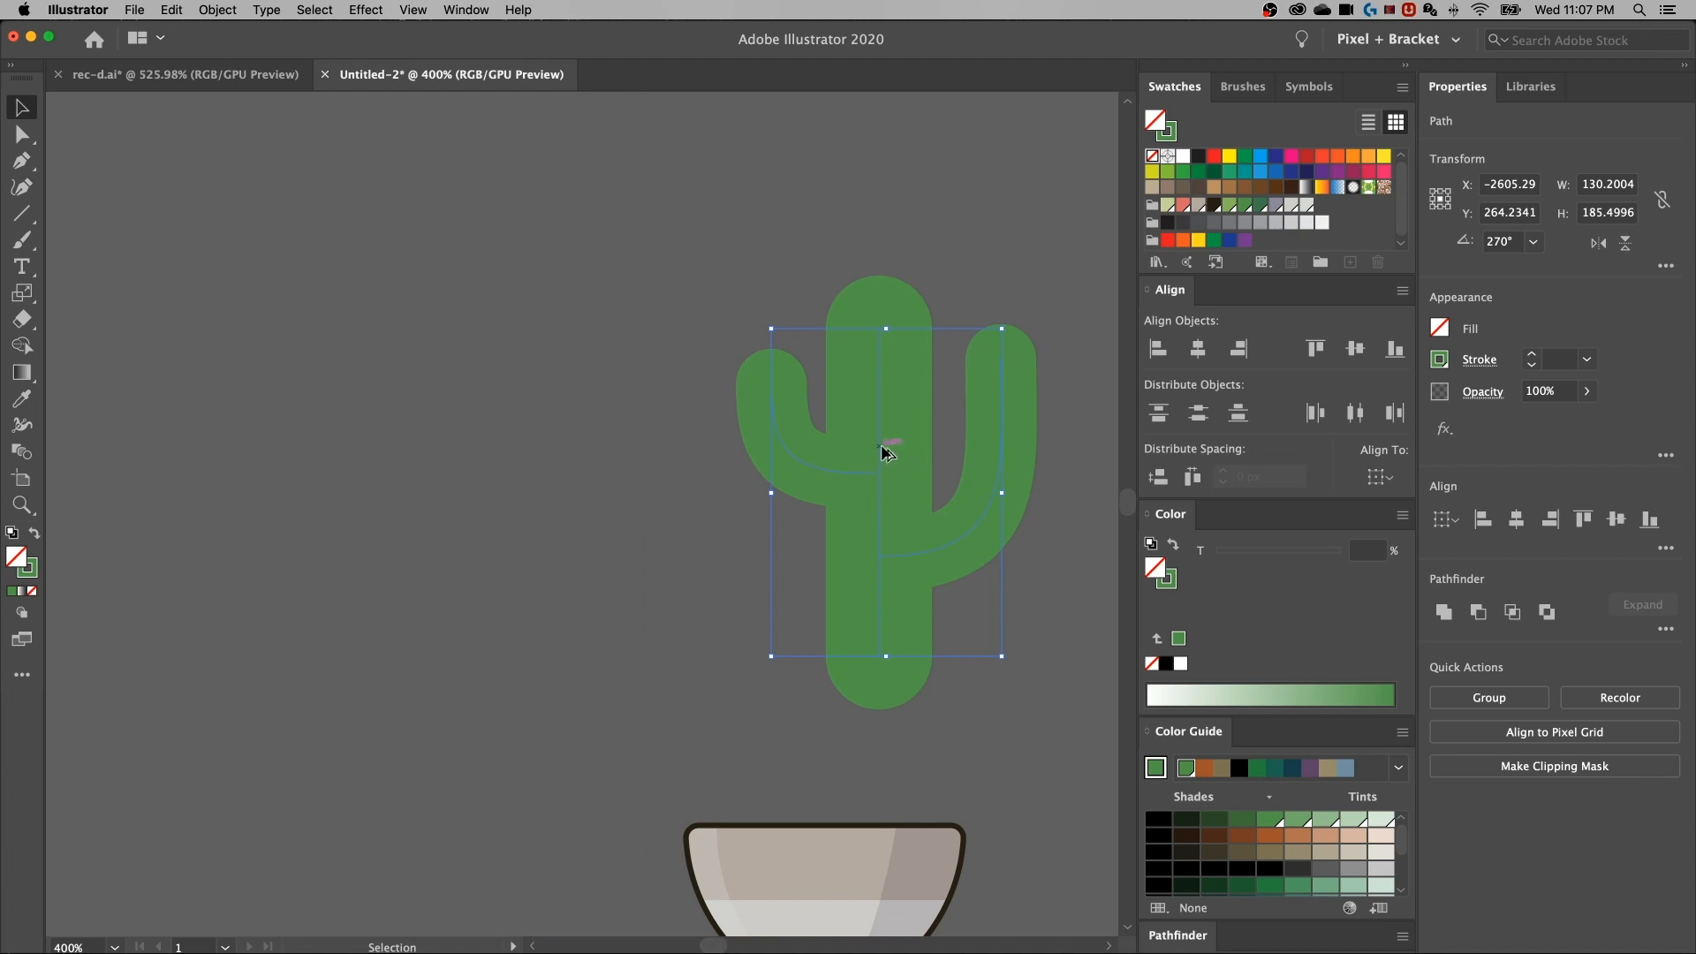
drag(882, 448, 463, 457)
key(space)
drag(650, 466, 756, 465)
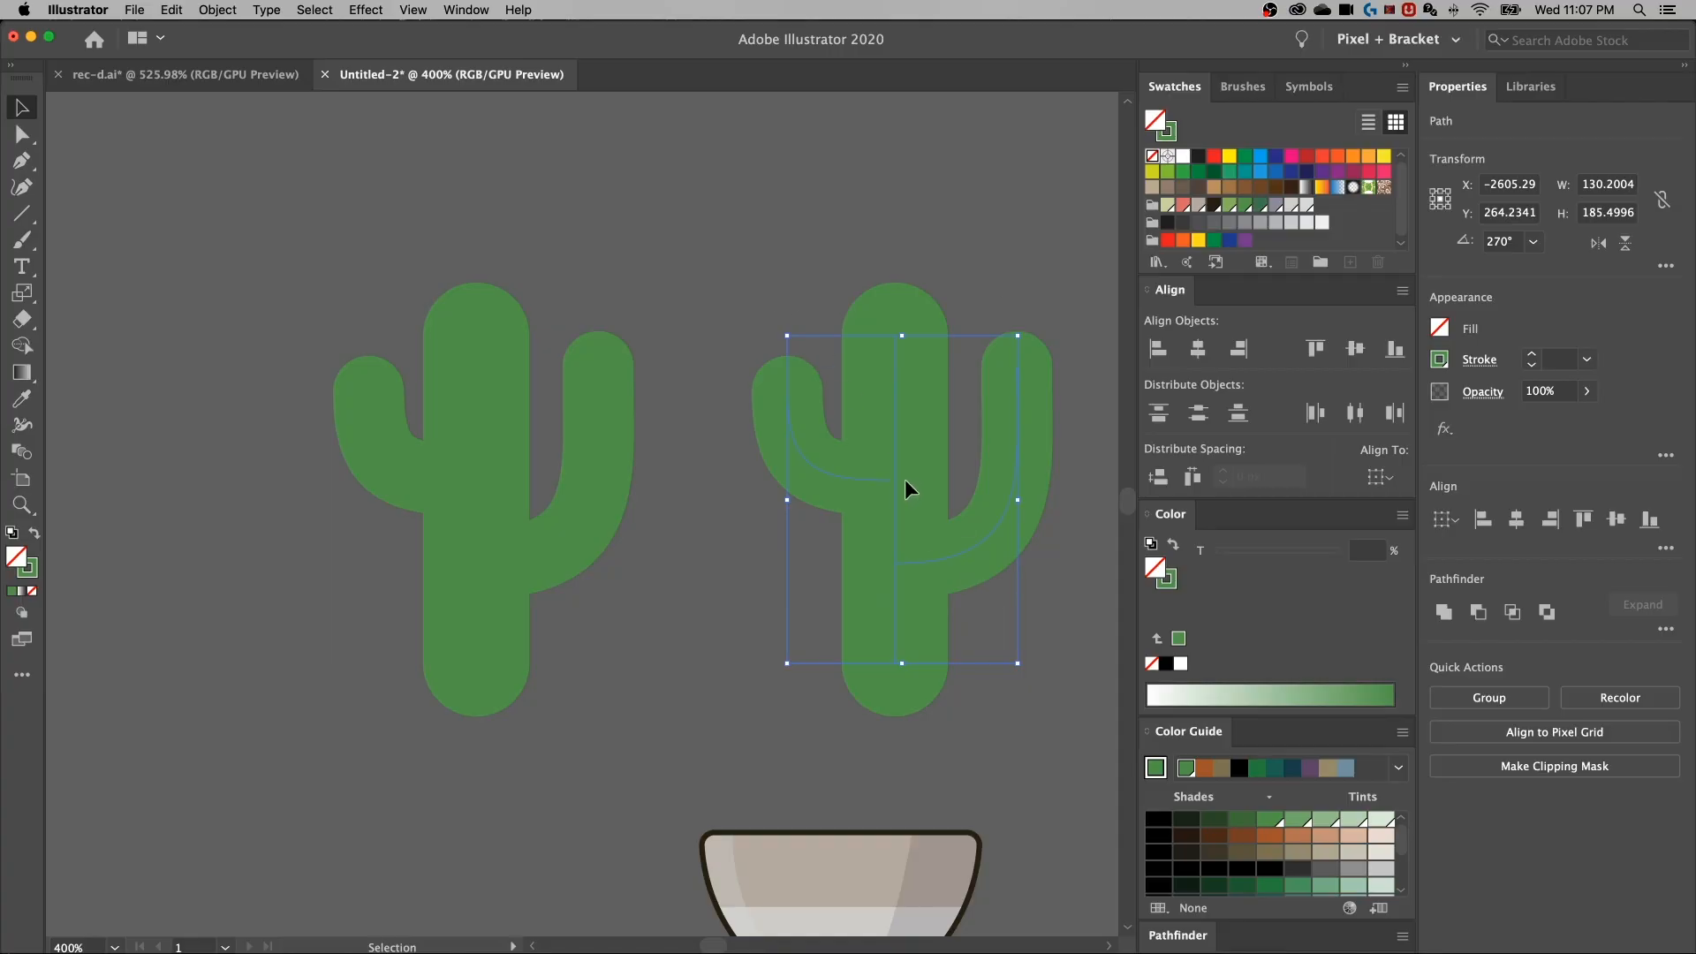
Outline the strokes of the copied cactus's trunk and both arms
scroll(712, 454, left, 2)
click(413, 399)
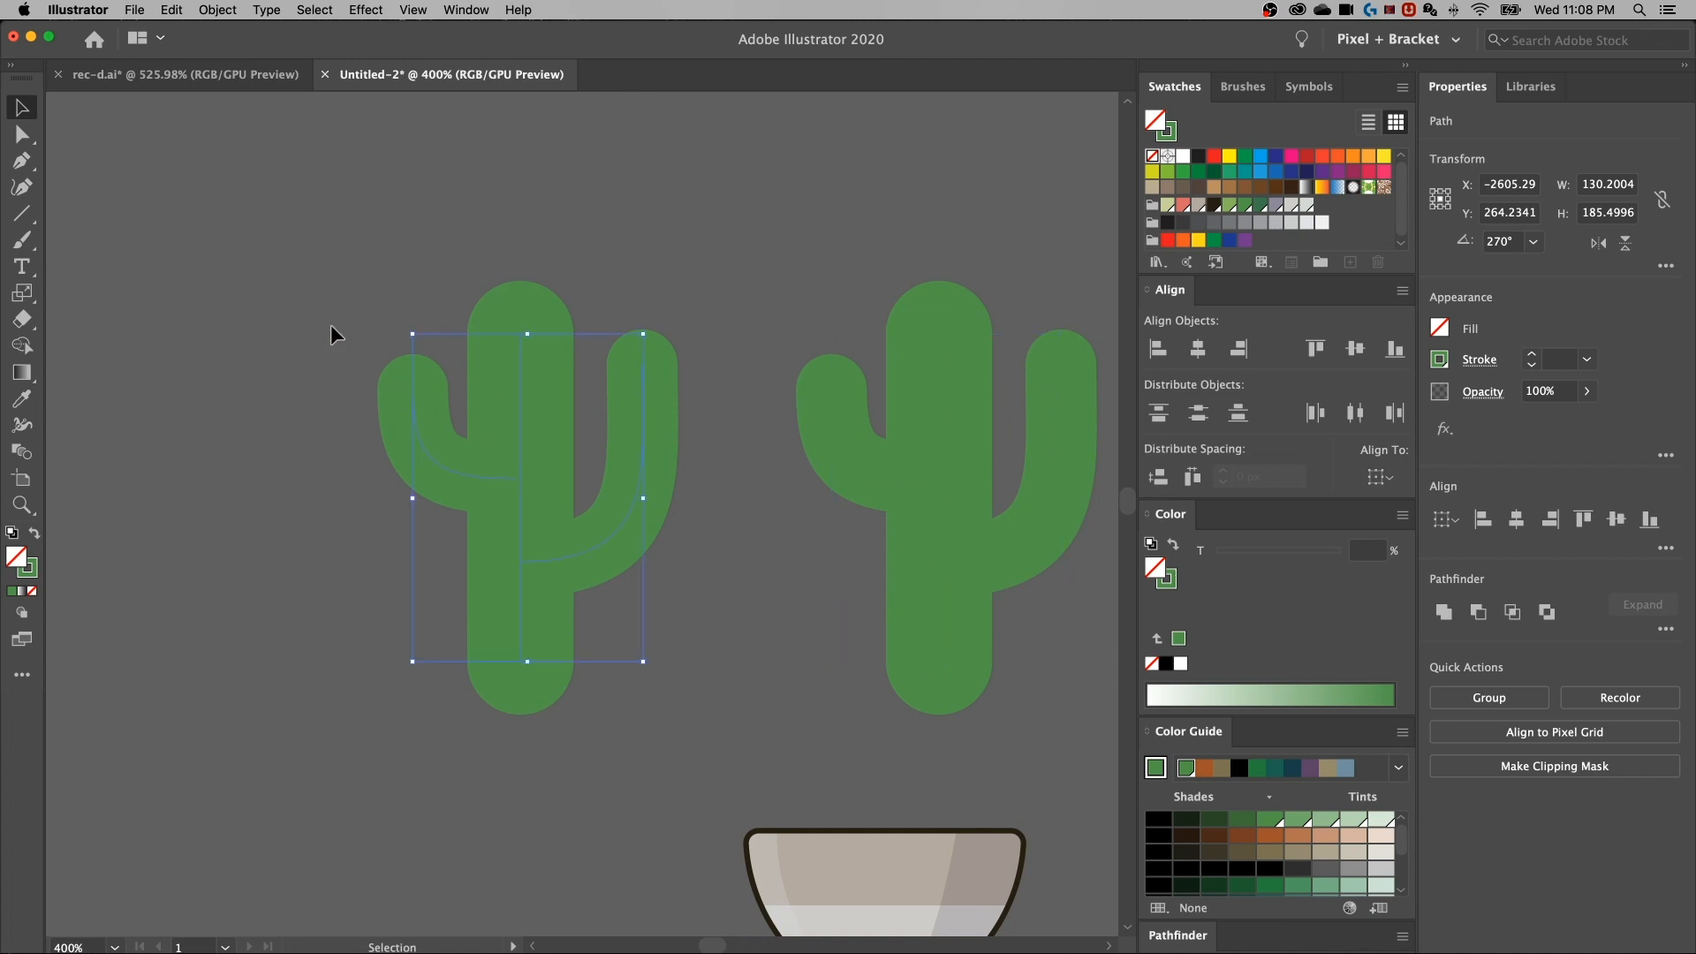
click(219, 10)
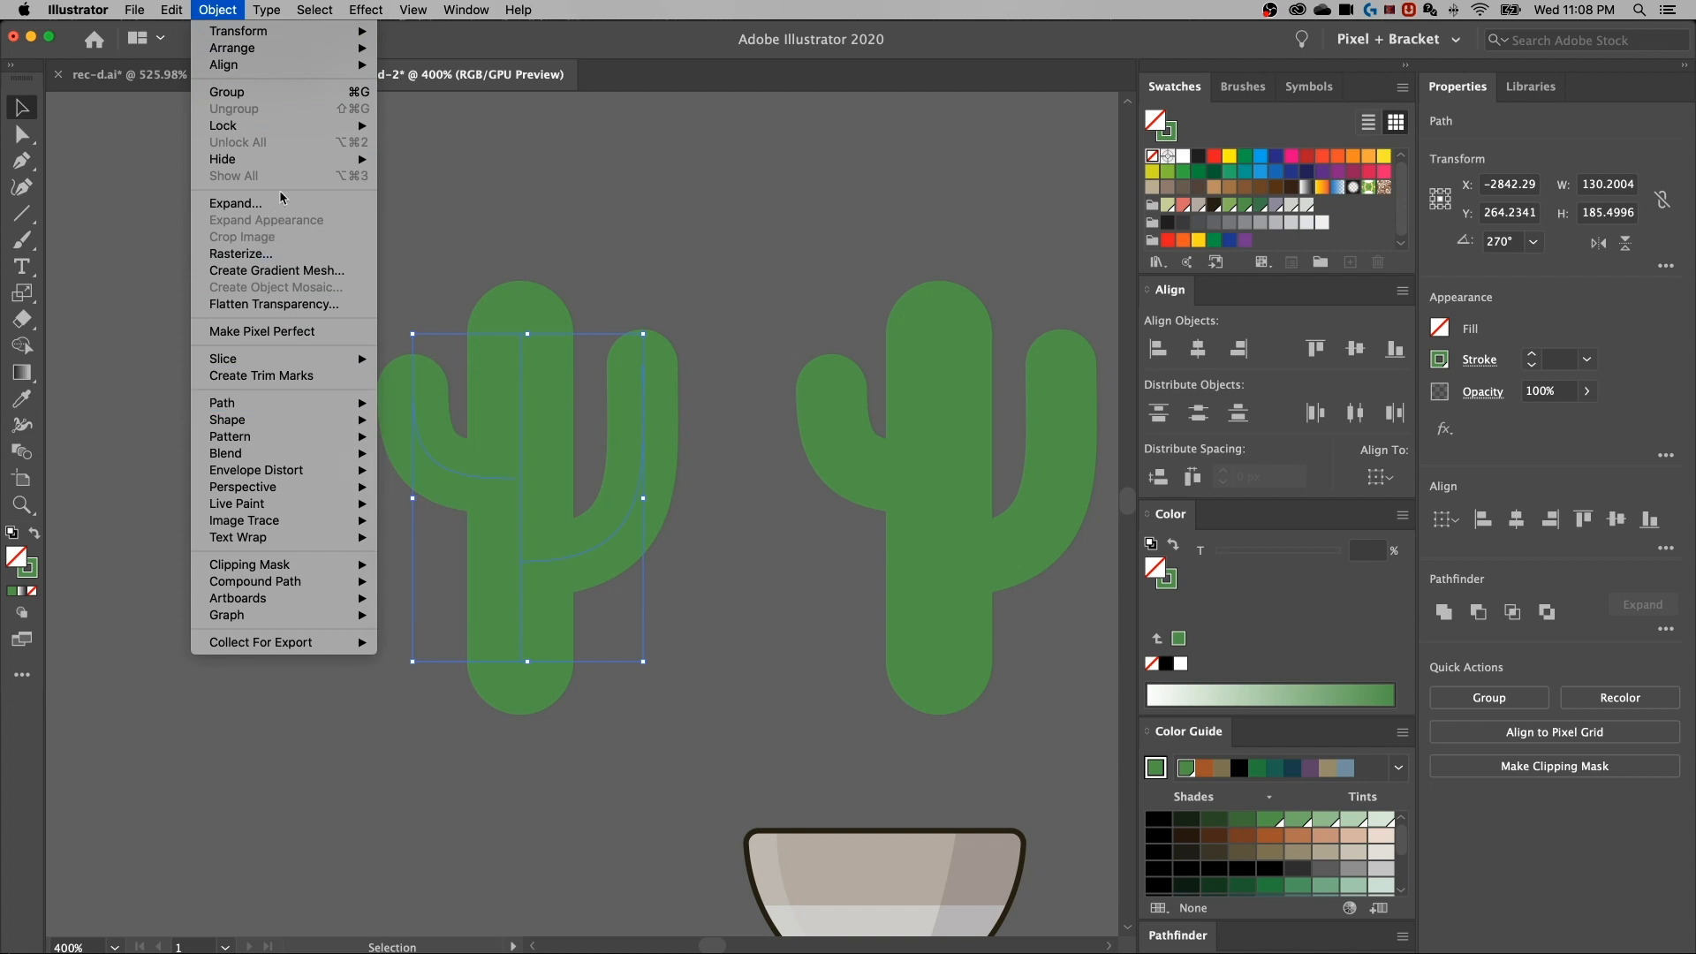
mouse_move(354, 407)
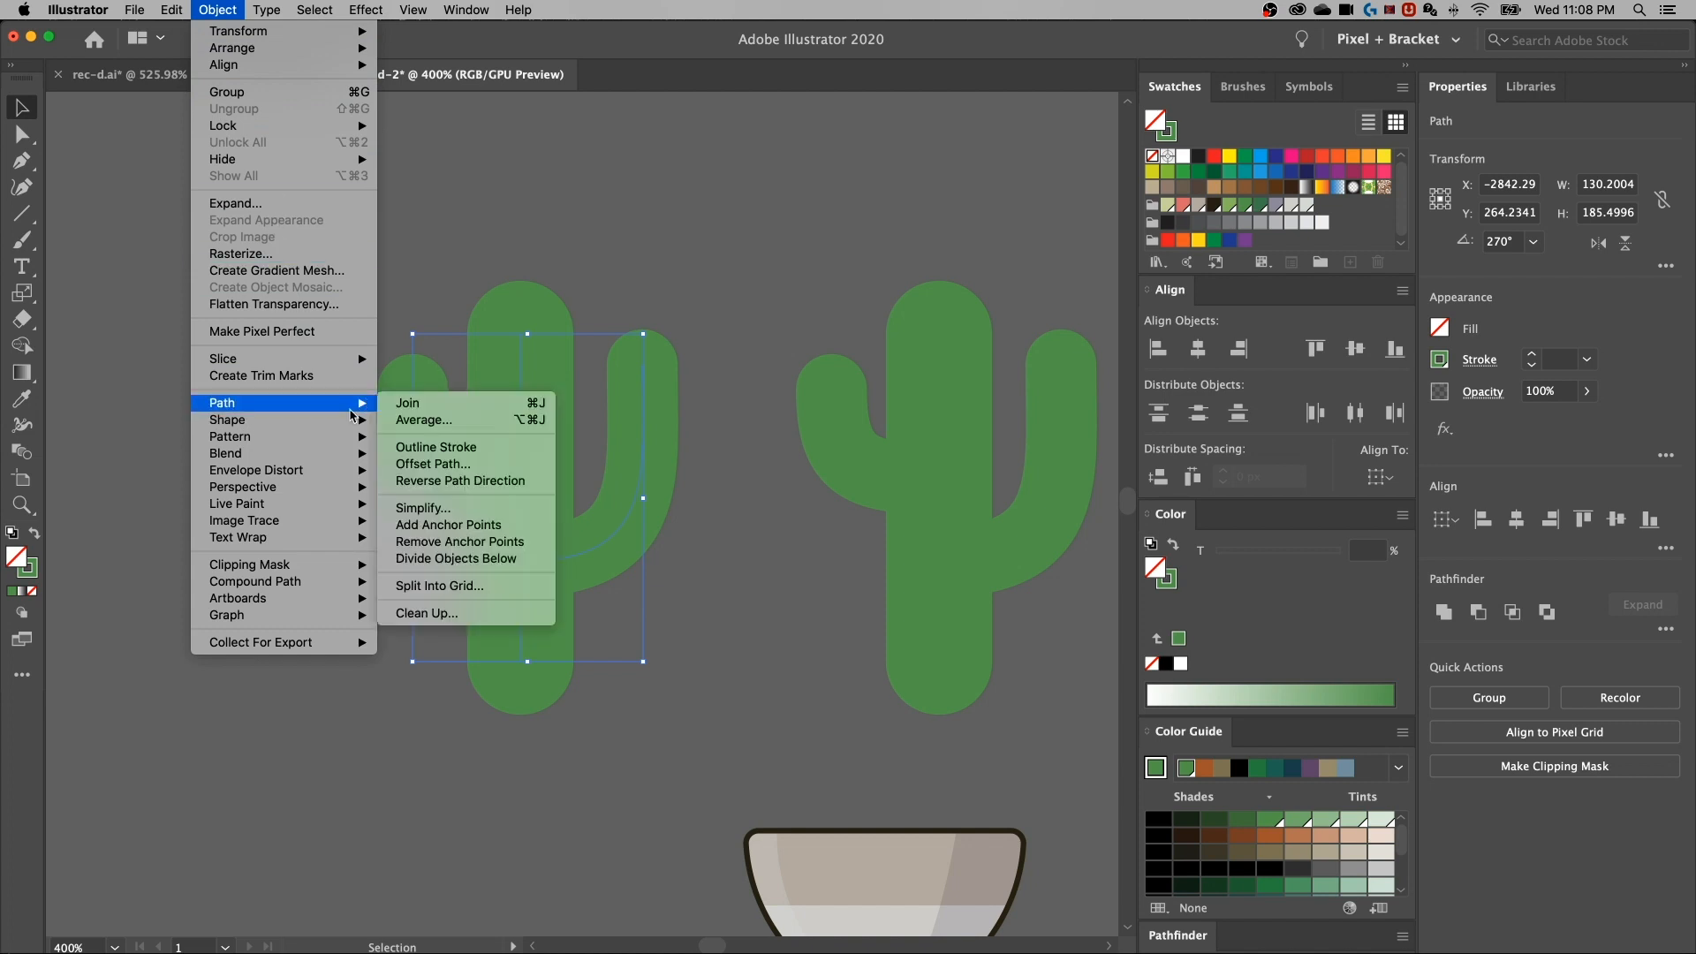
click(439, 450)
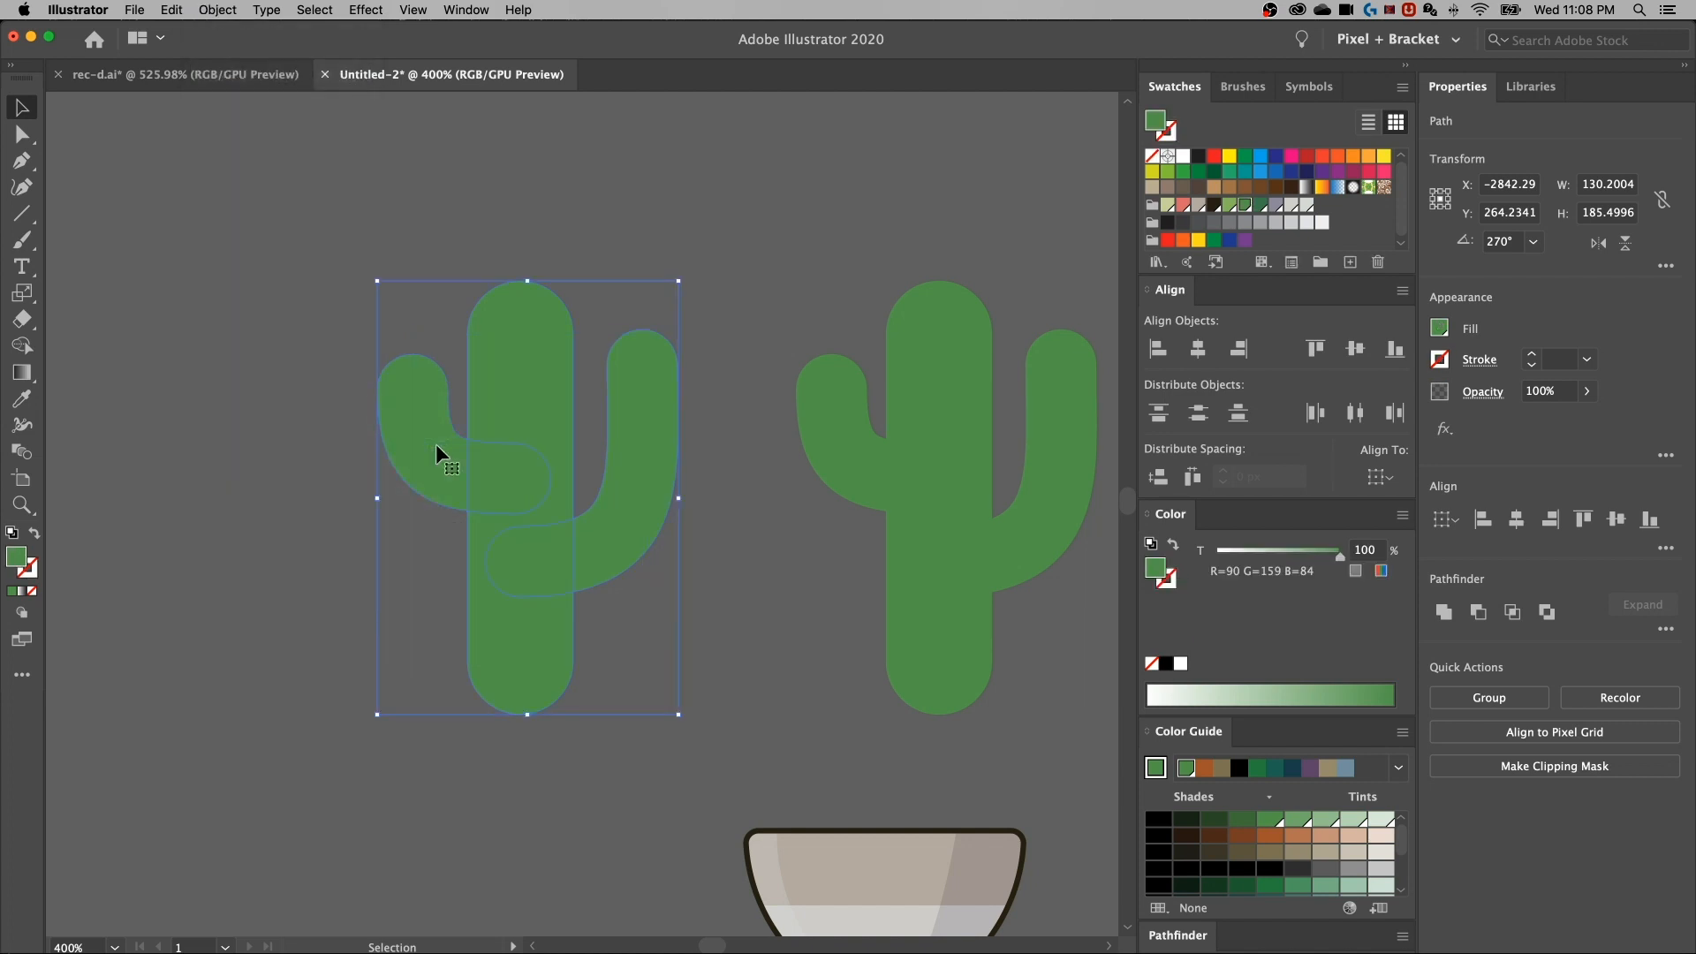
key(super+shift+a)
drag(663, 408, 703, 369)
drag(428, 452, 362, 424)
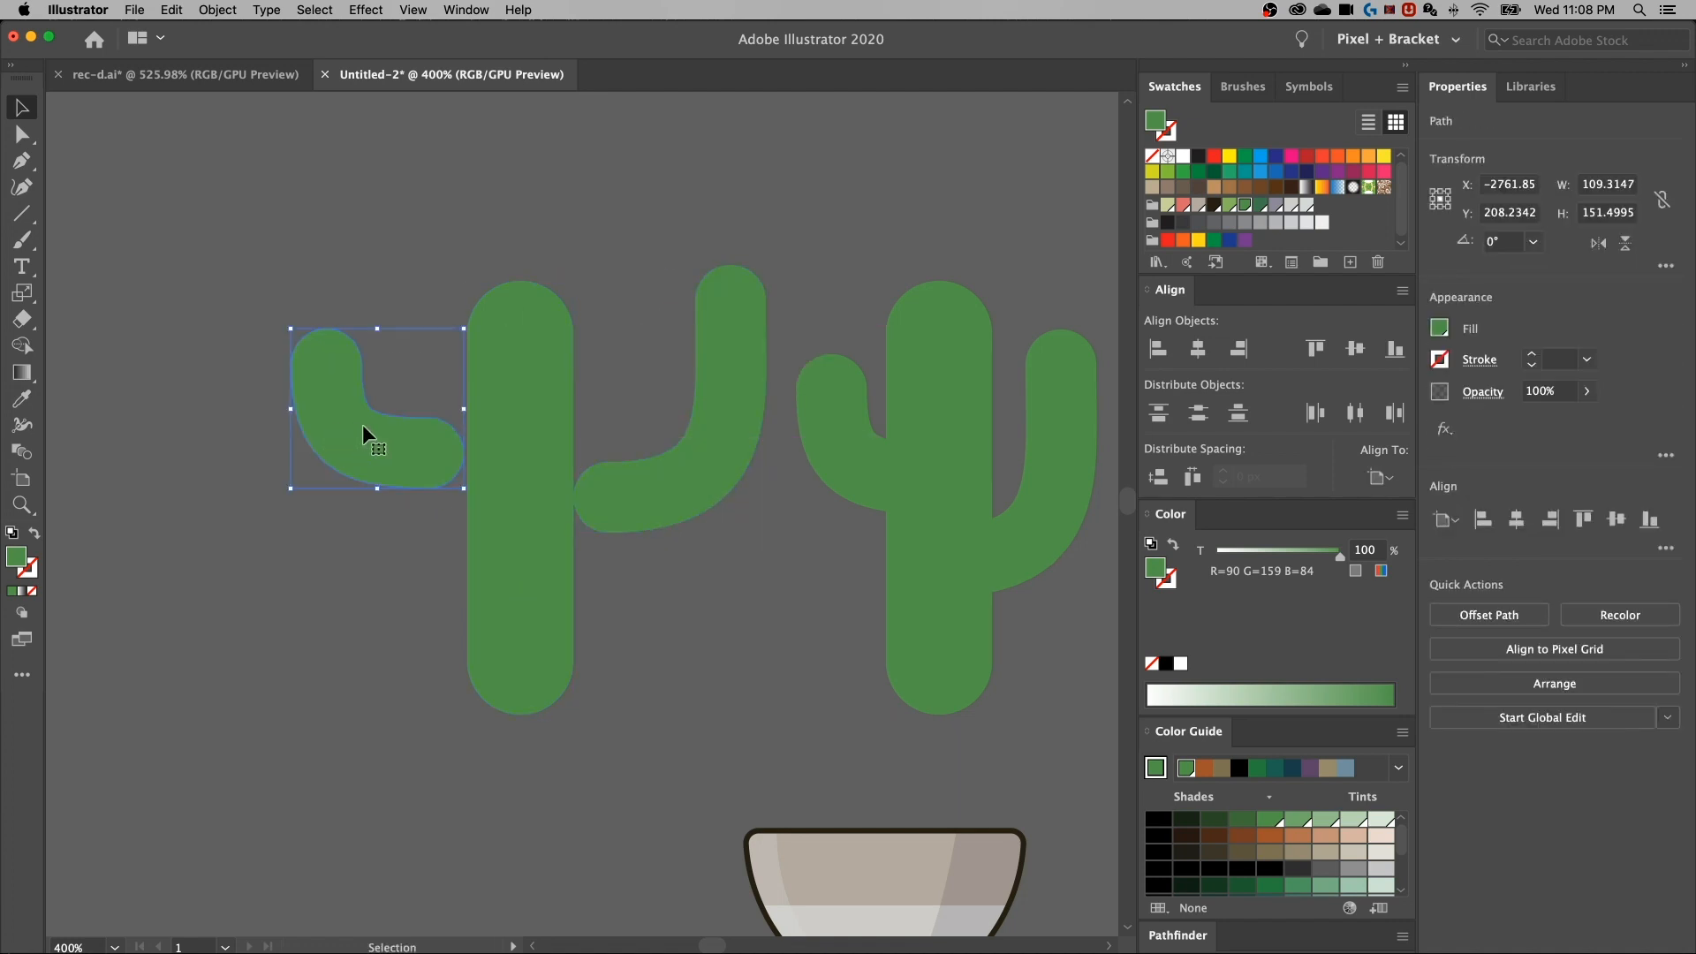
click(516, 378)
key(super+z)
key(super+z)
Duplicate the outlined cactus, placing the copy about 209 px to its left
scroll(530, 424, left, 5)
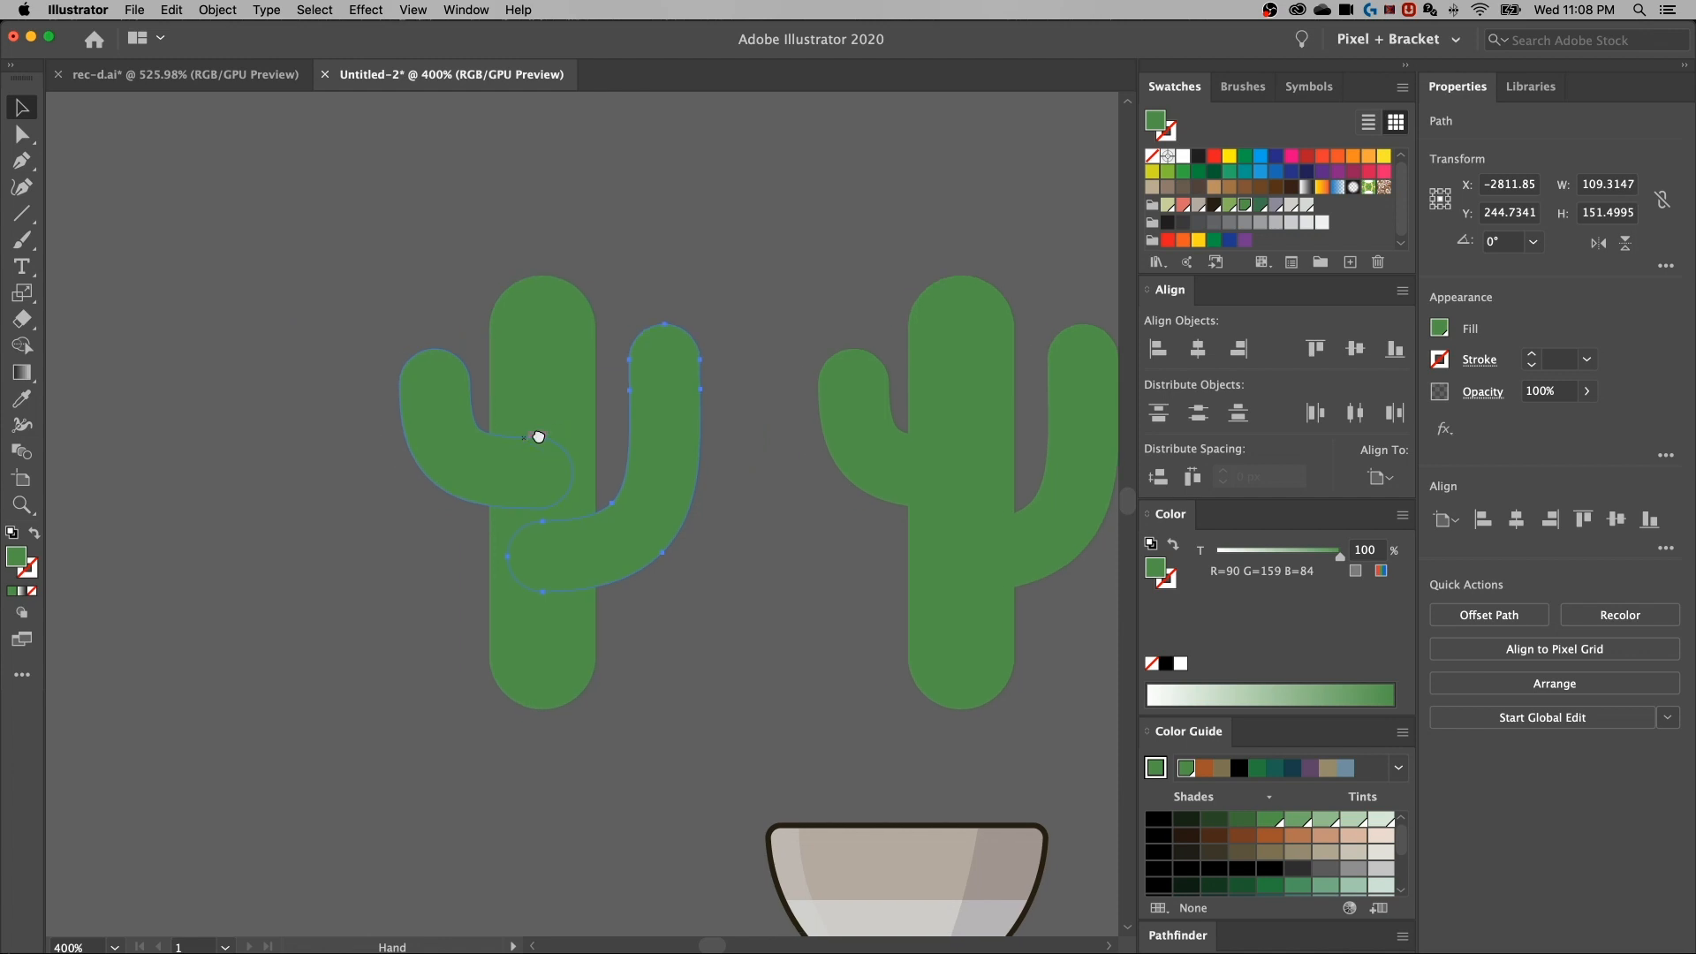
drag(626, 484, 685, 484)
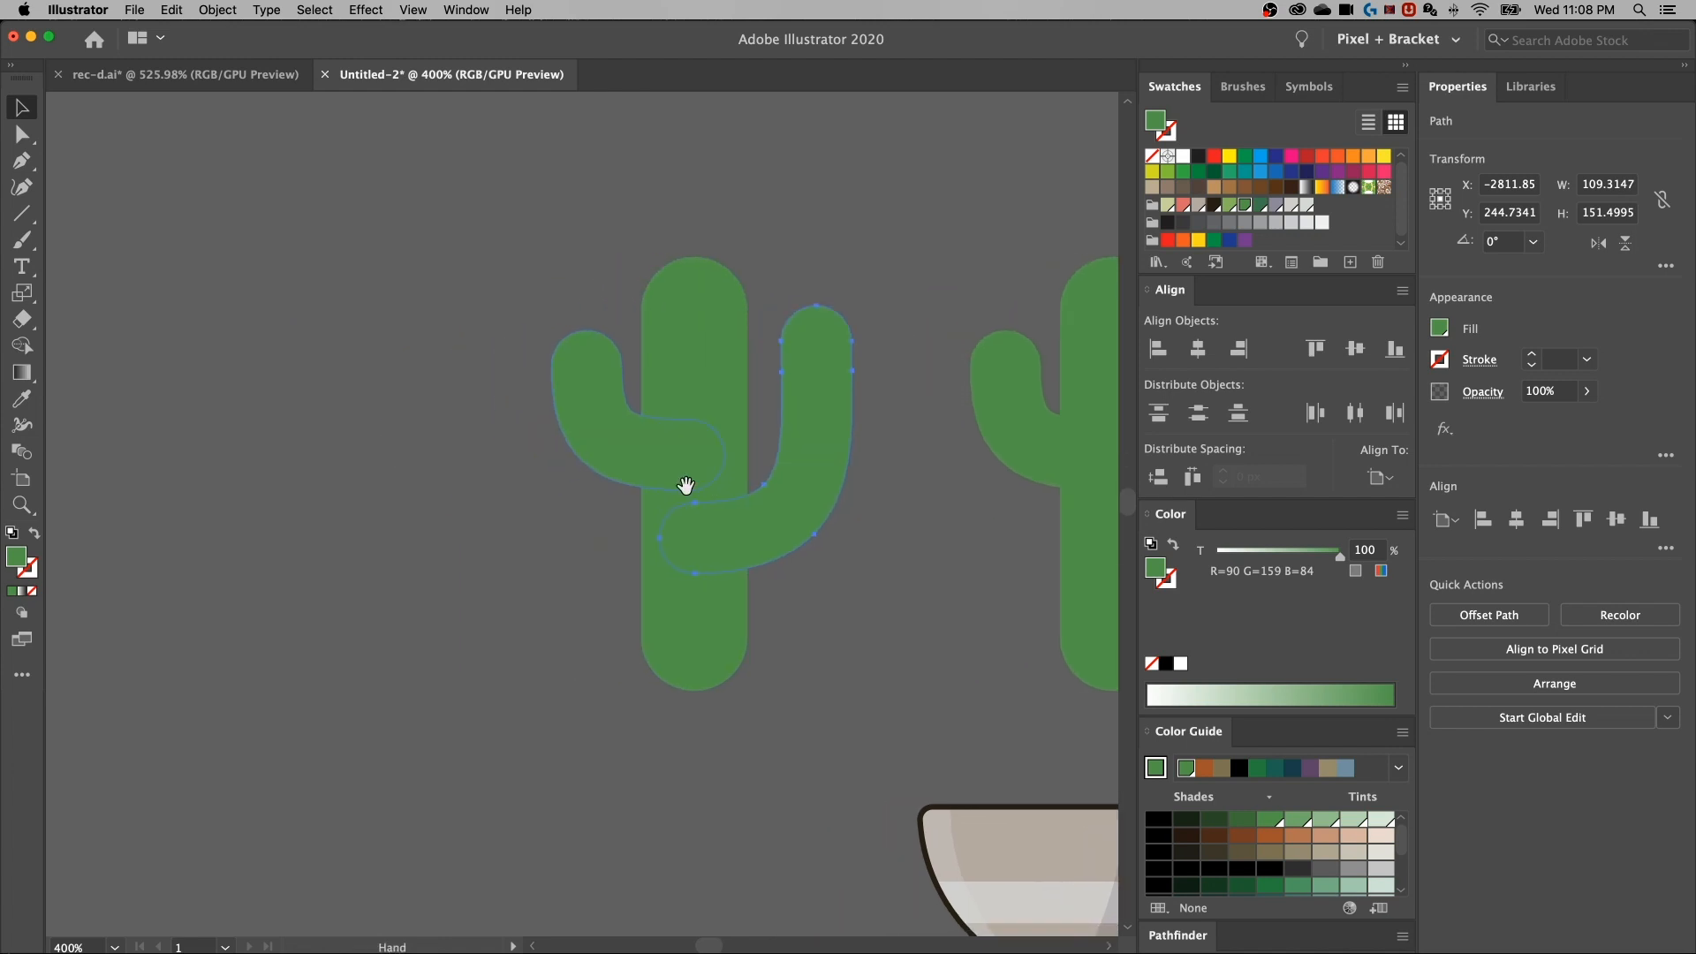
click(797, 344)
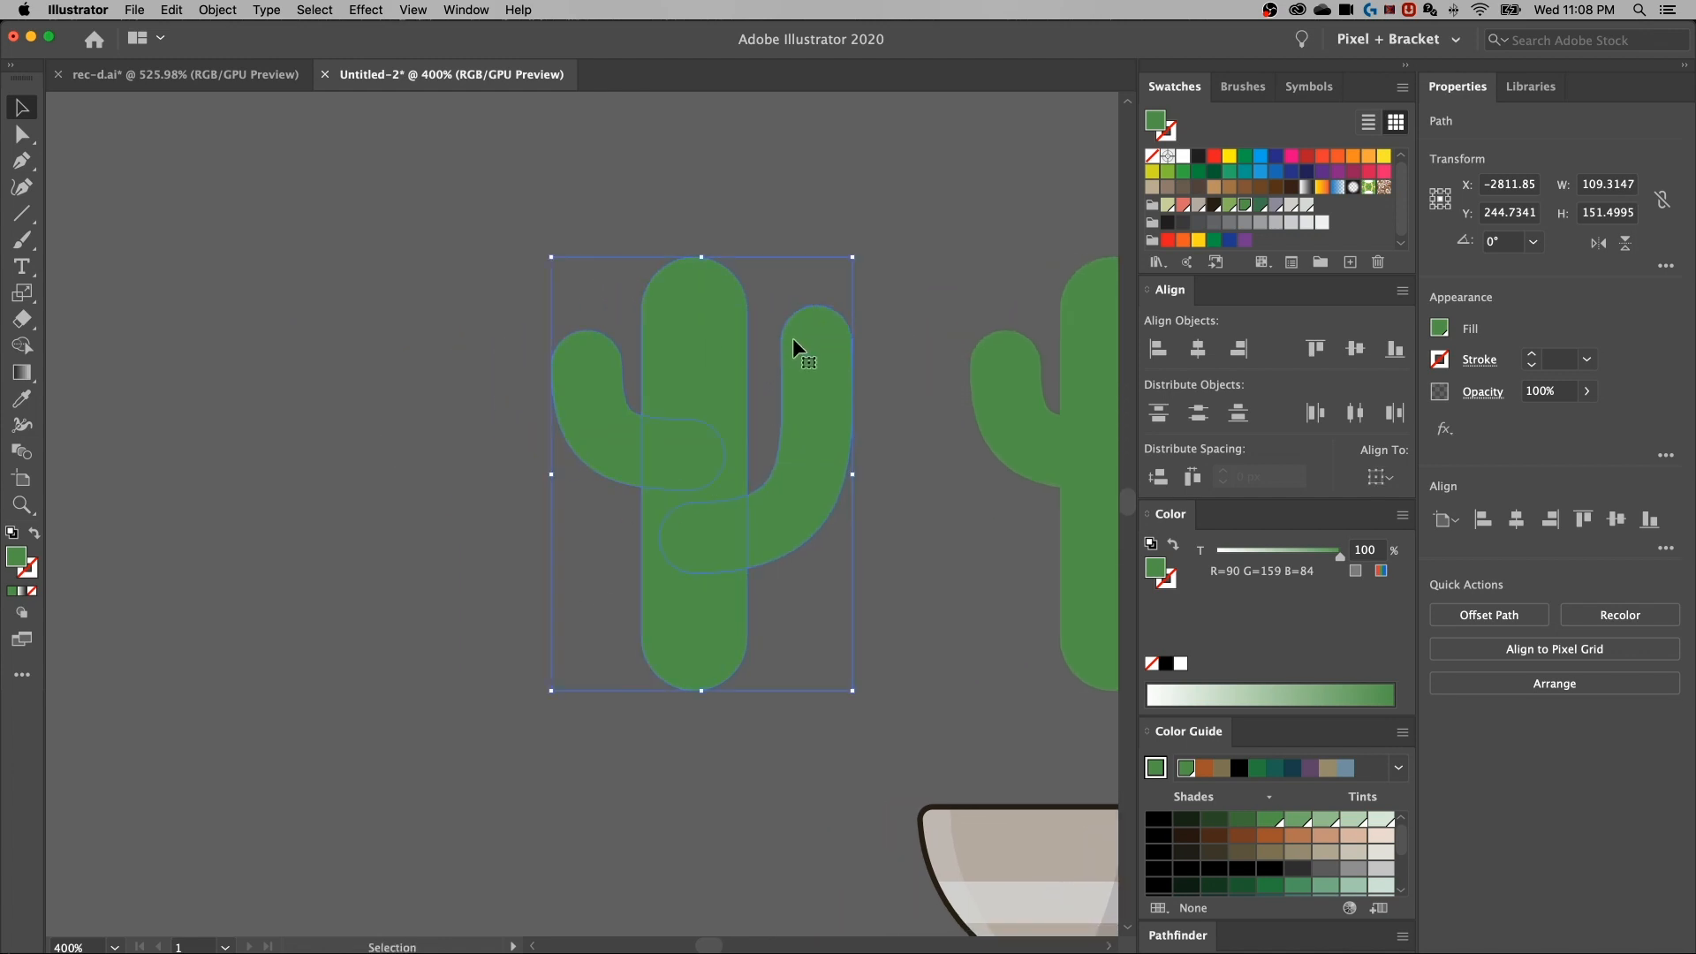
drag(730, 378, 351, 400)
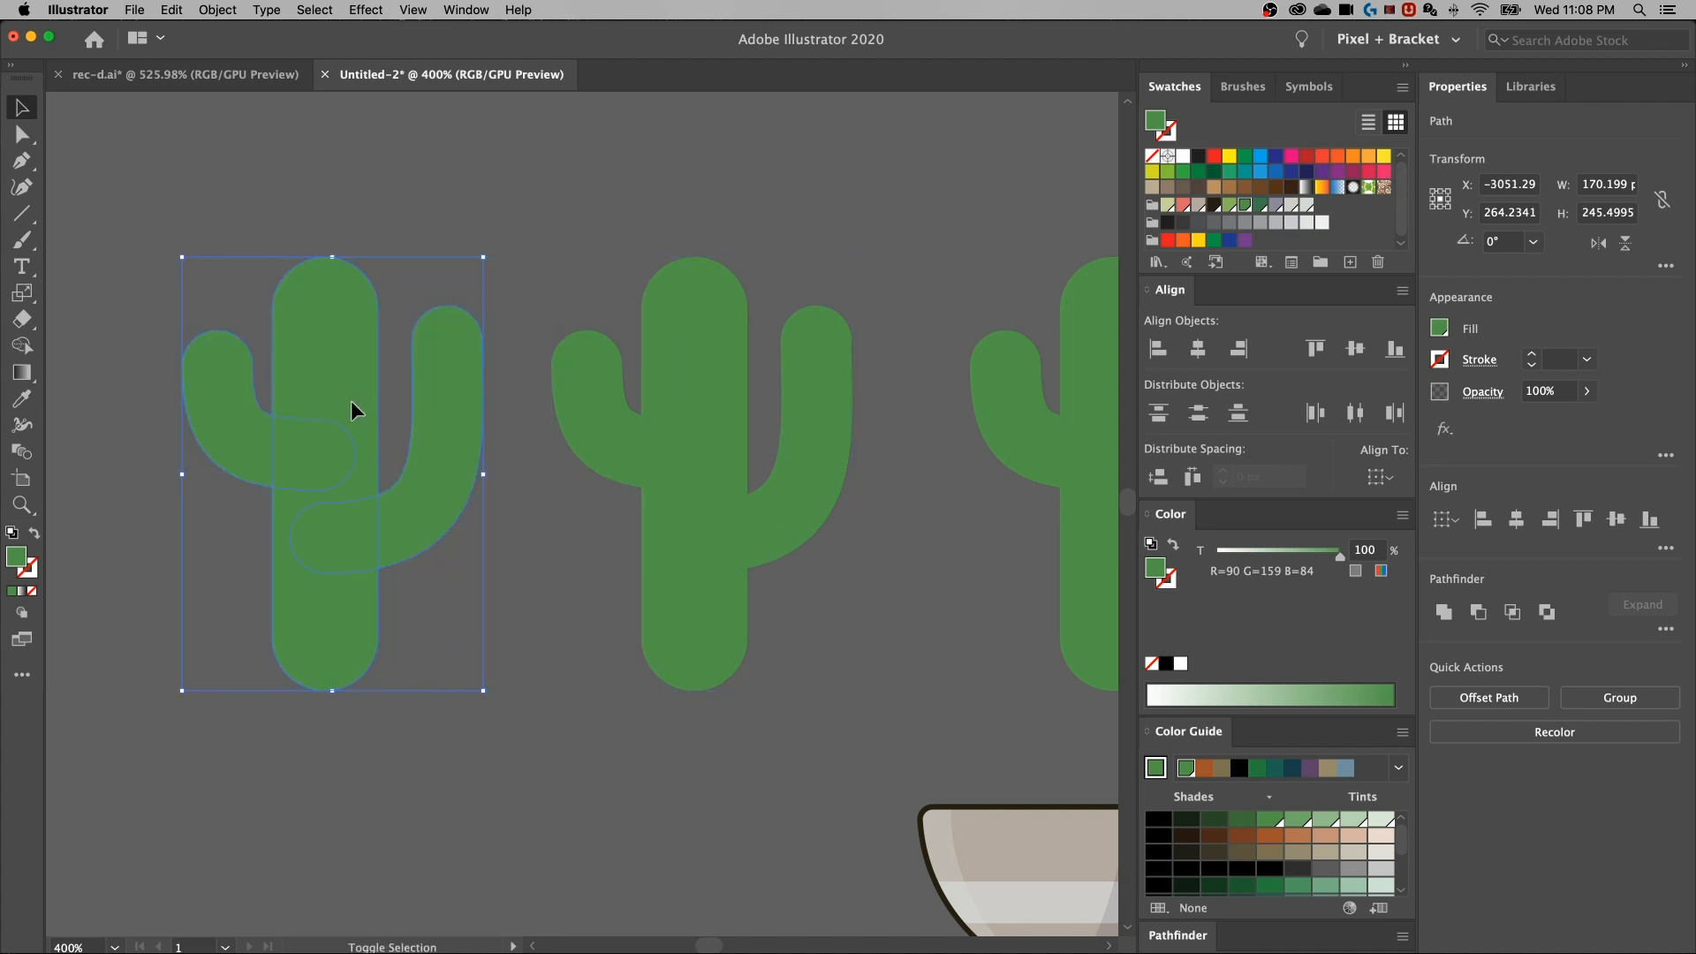
Separate the newest cactus copy's left arm, trunk and right arm so that the three shapes no longer overlap
scroll(469, 371, left, 5)
scroll(654, 356, right, 2)
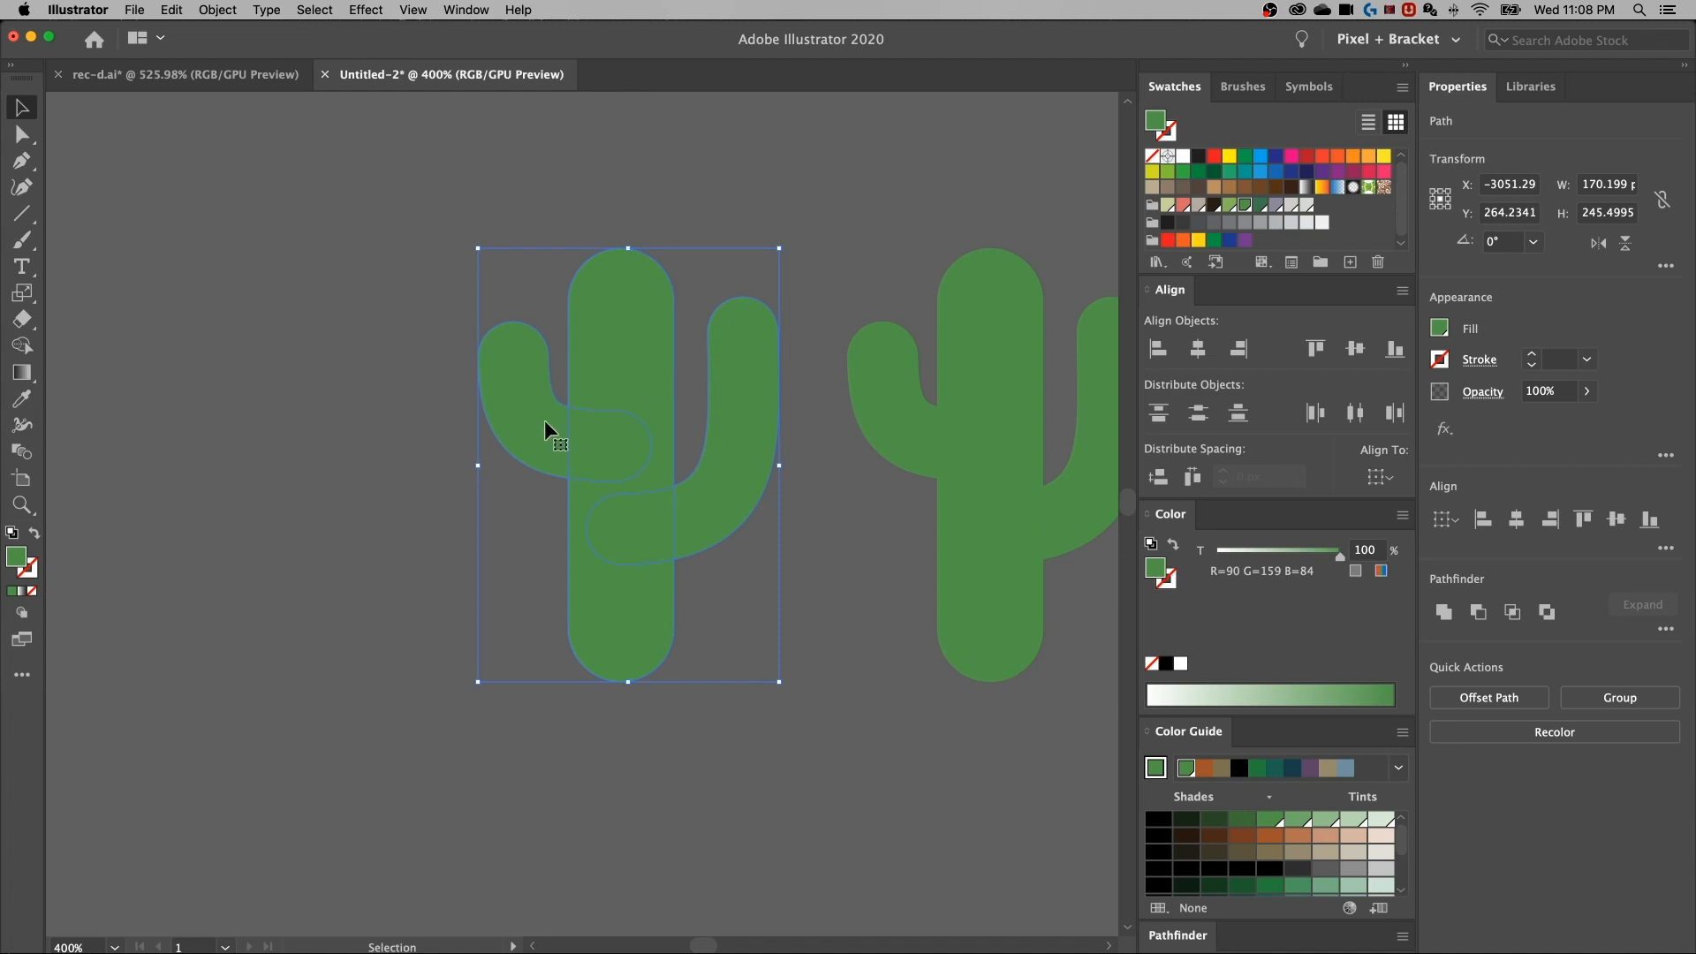
click(539, 388)
drag(539, 388, 371, 400)
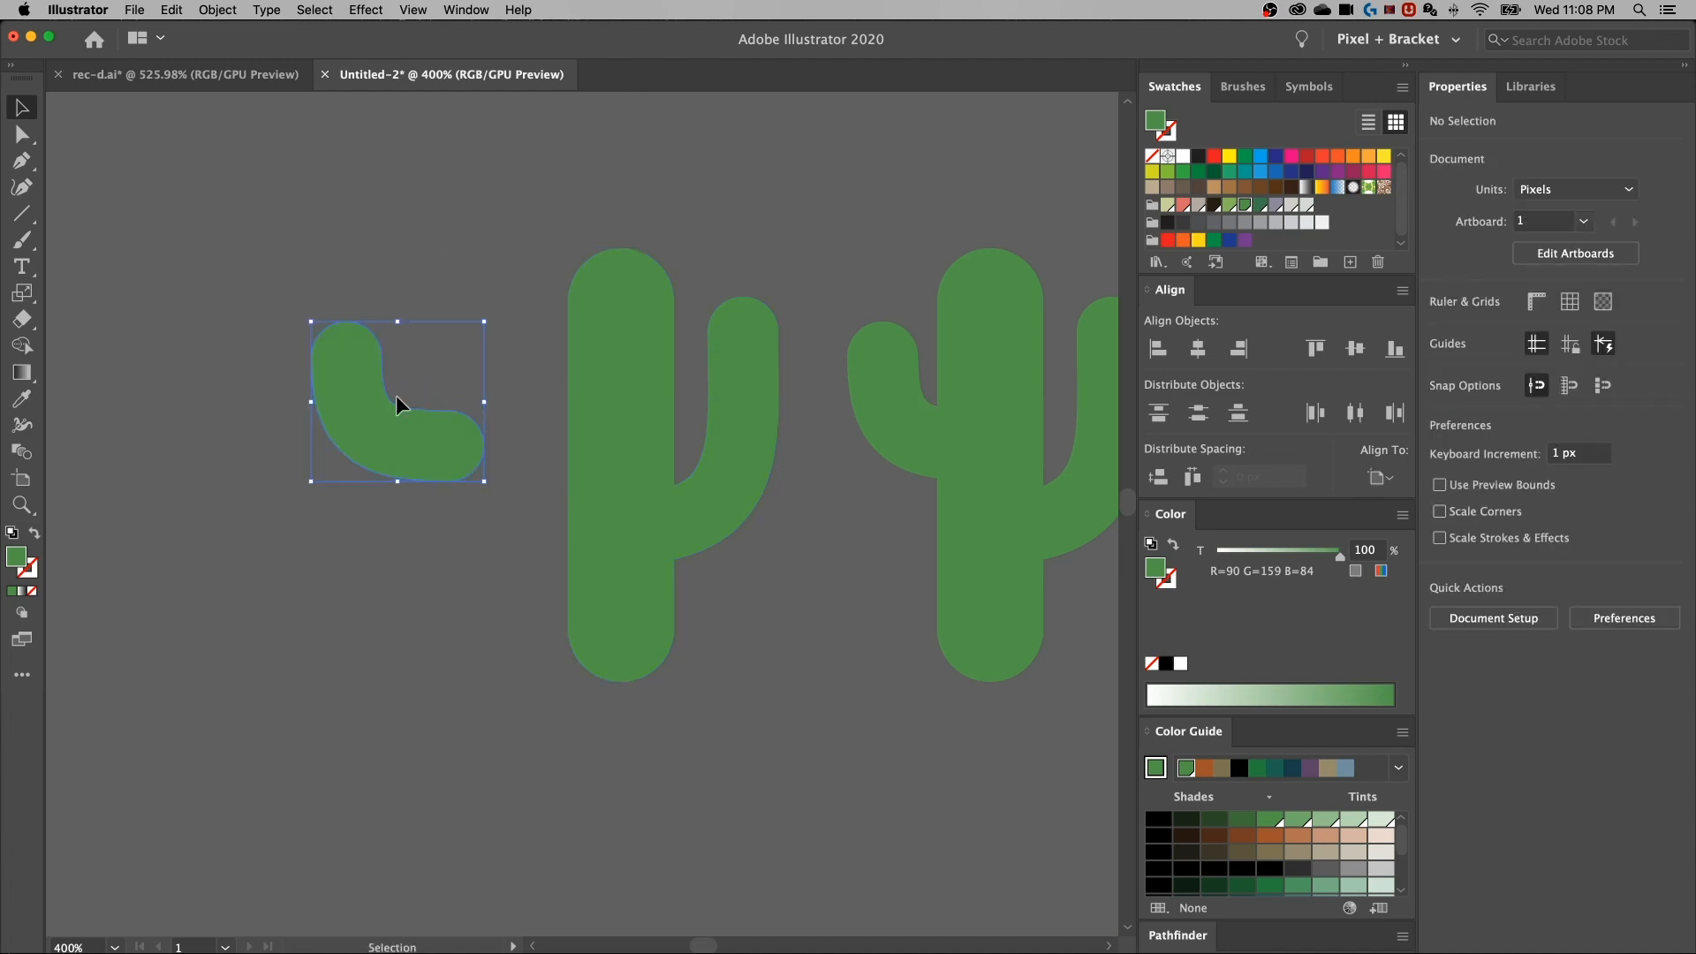
drag(605, 353, 540, 359)
drag(754, 359, 794, 352)
click(676, 251)
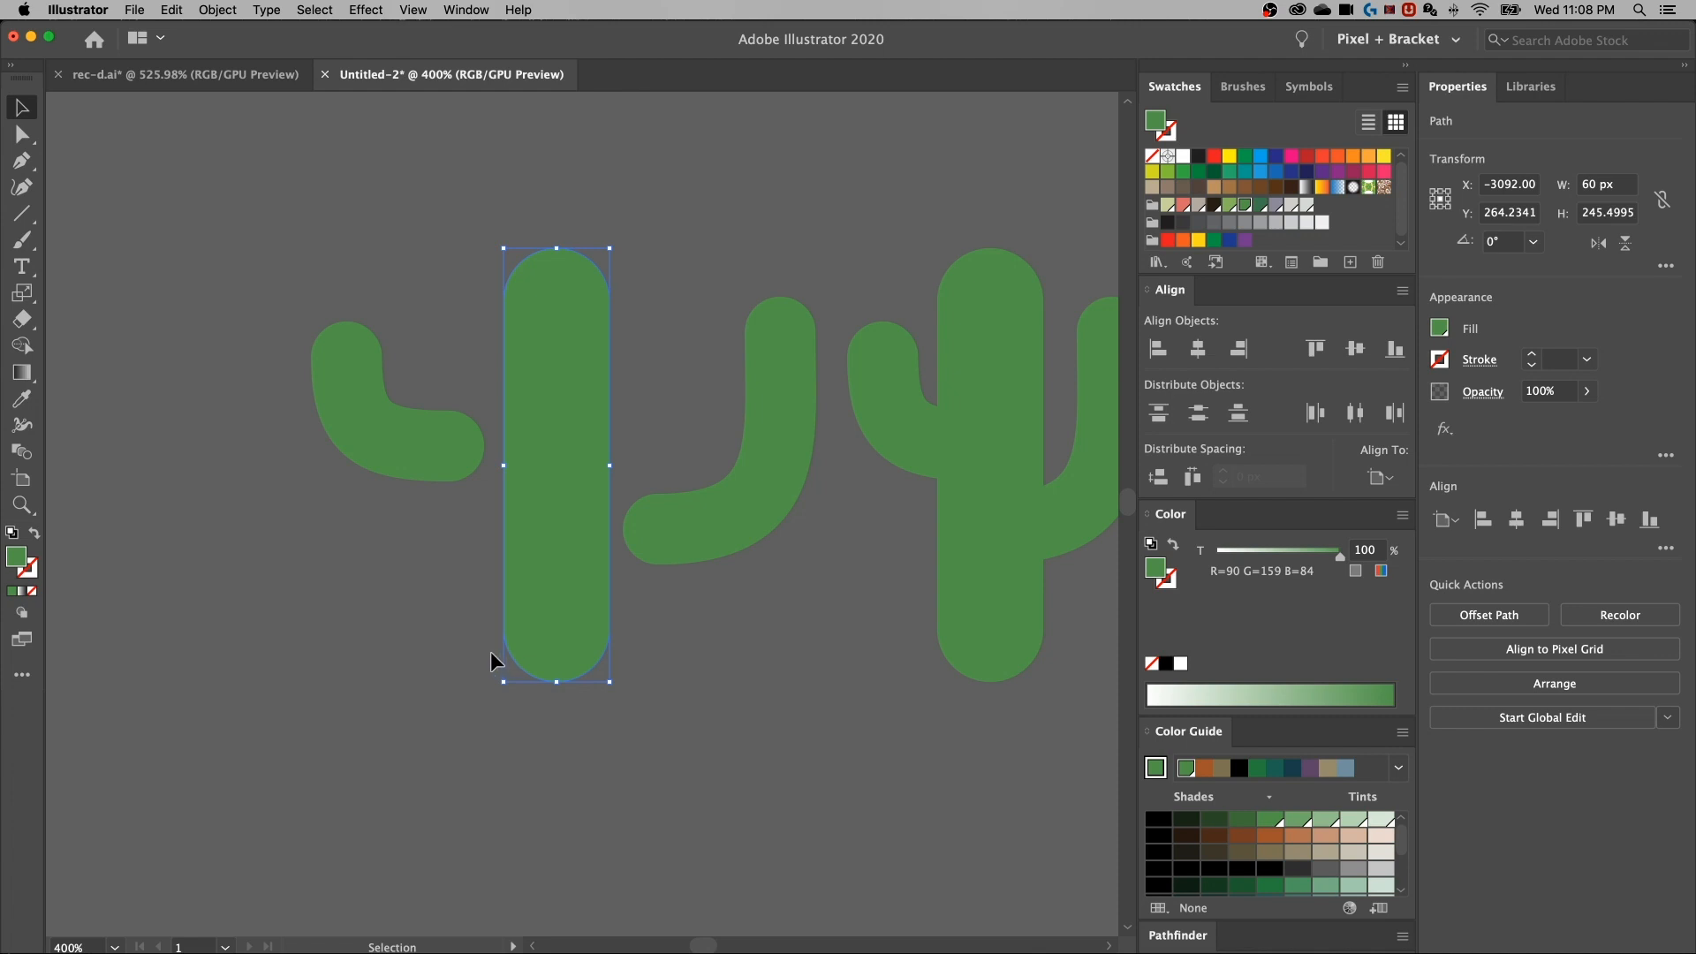
Draw a rectangle about 124 by 69 px over the trunk's rounded base and trim the base flat with Shape Builder
key(m)
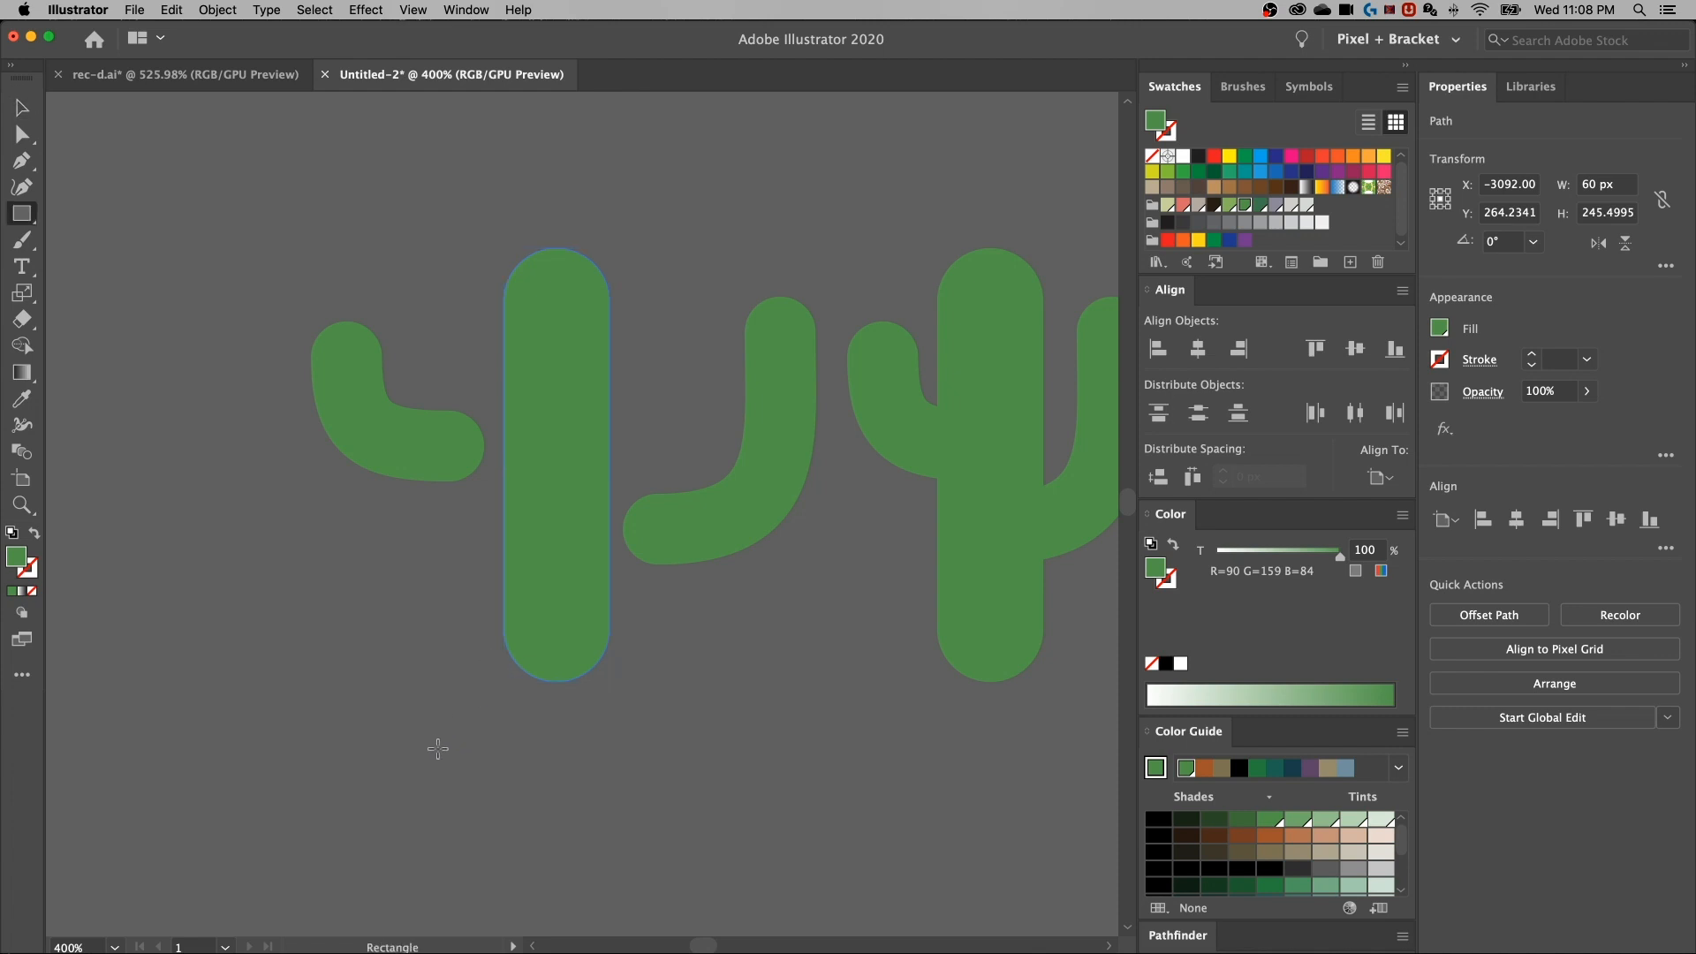
drag(443, 745, 663, 622)
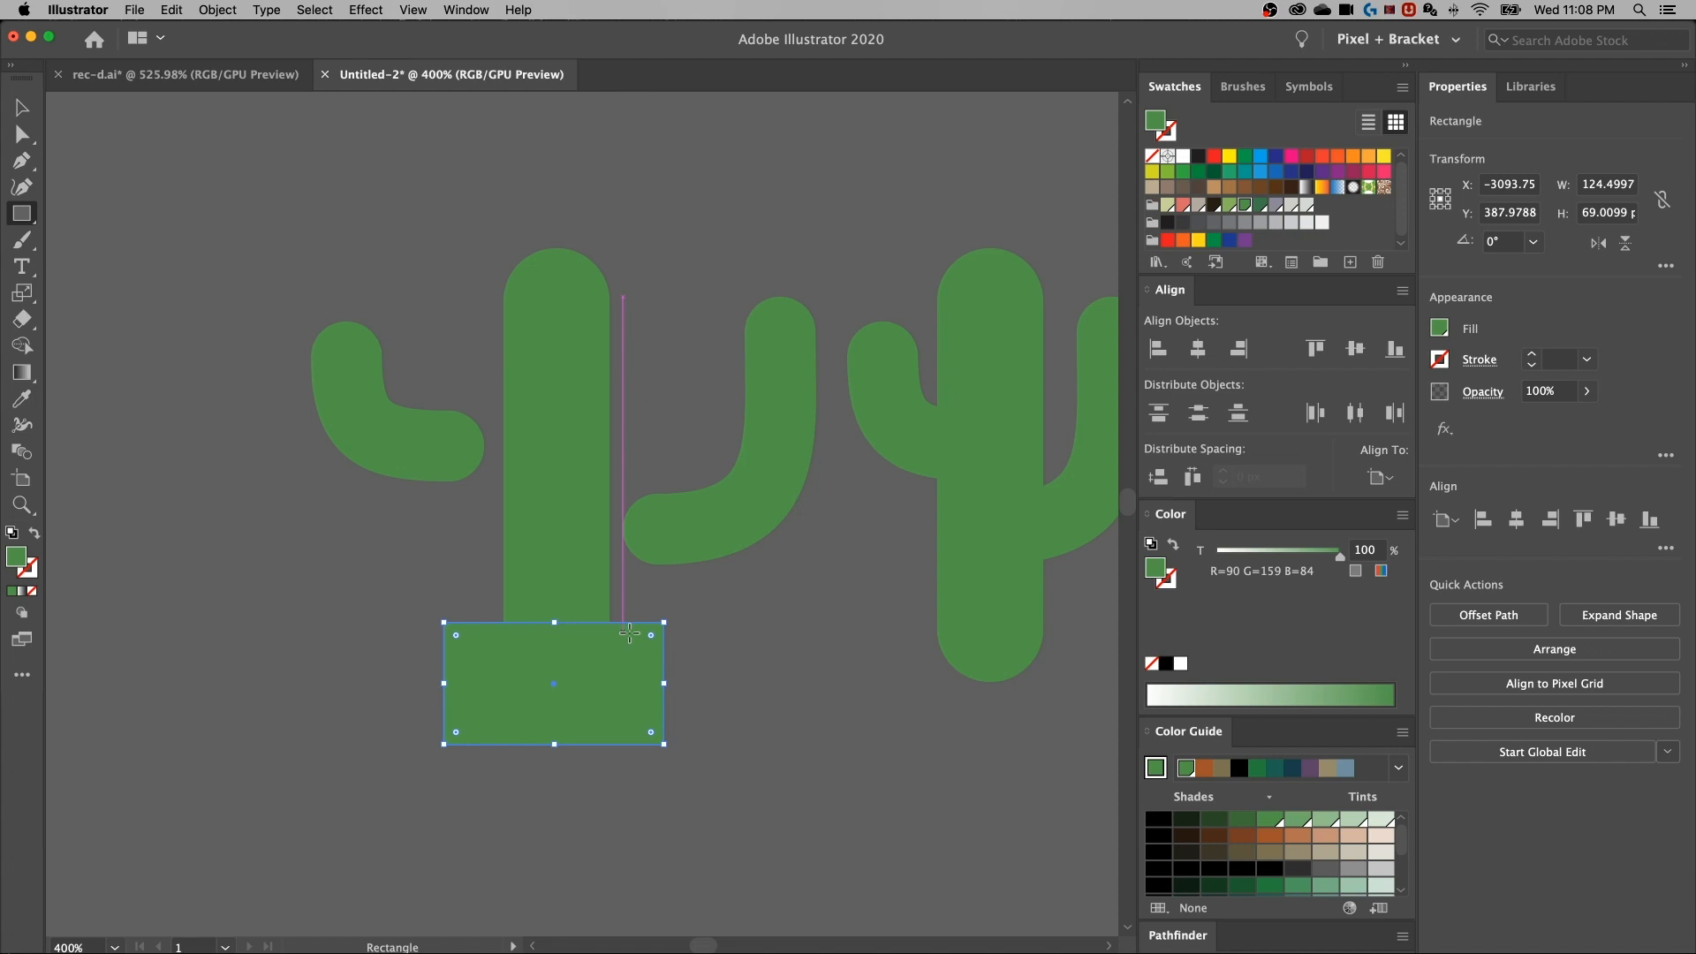
key(v)
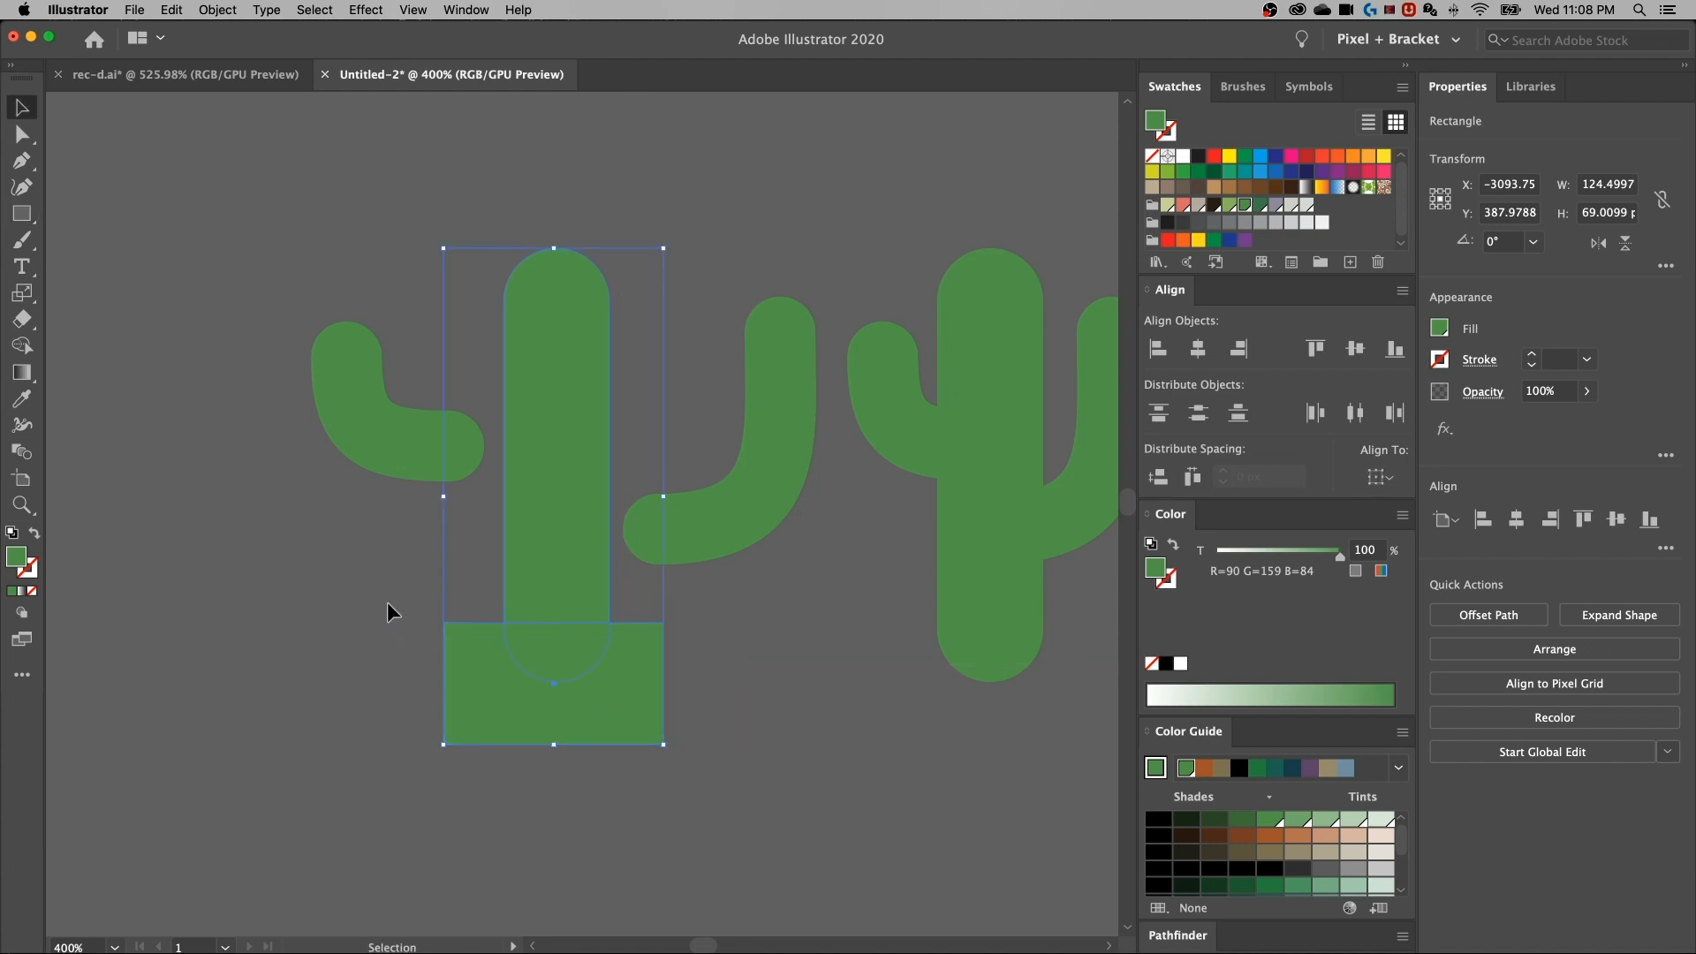
key(shift+m)
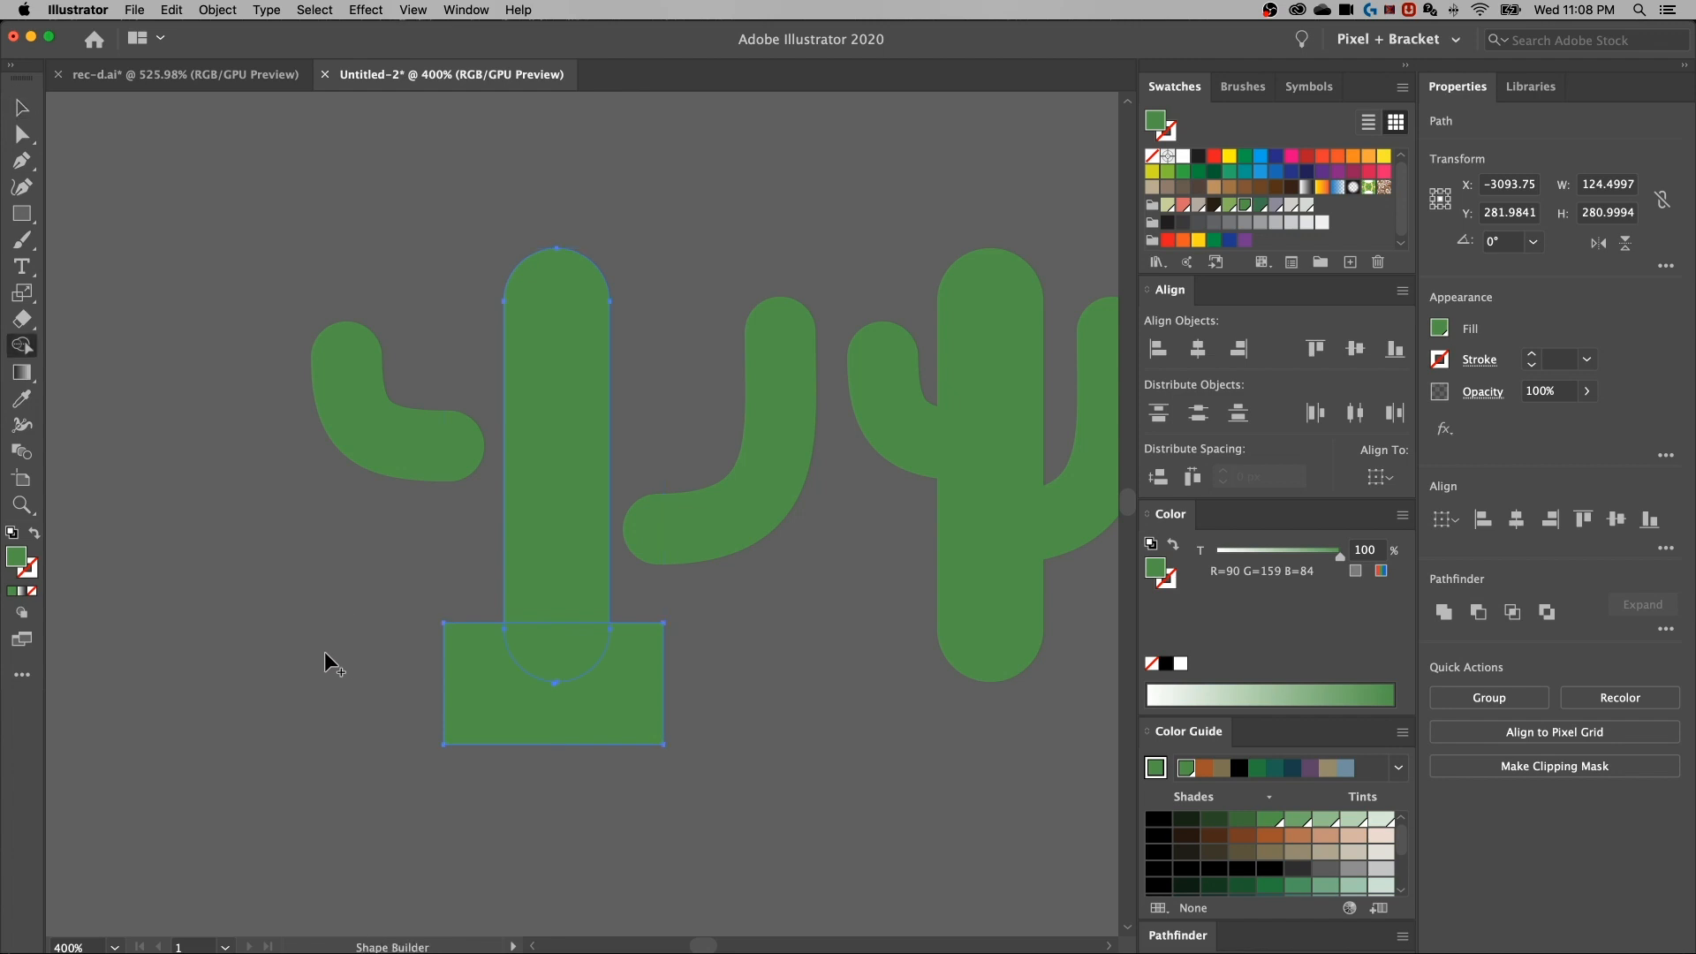
drag(437, 651, 765, 638)
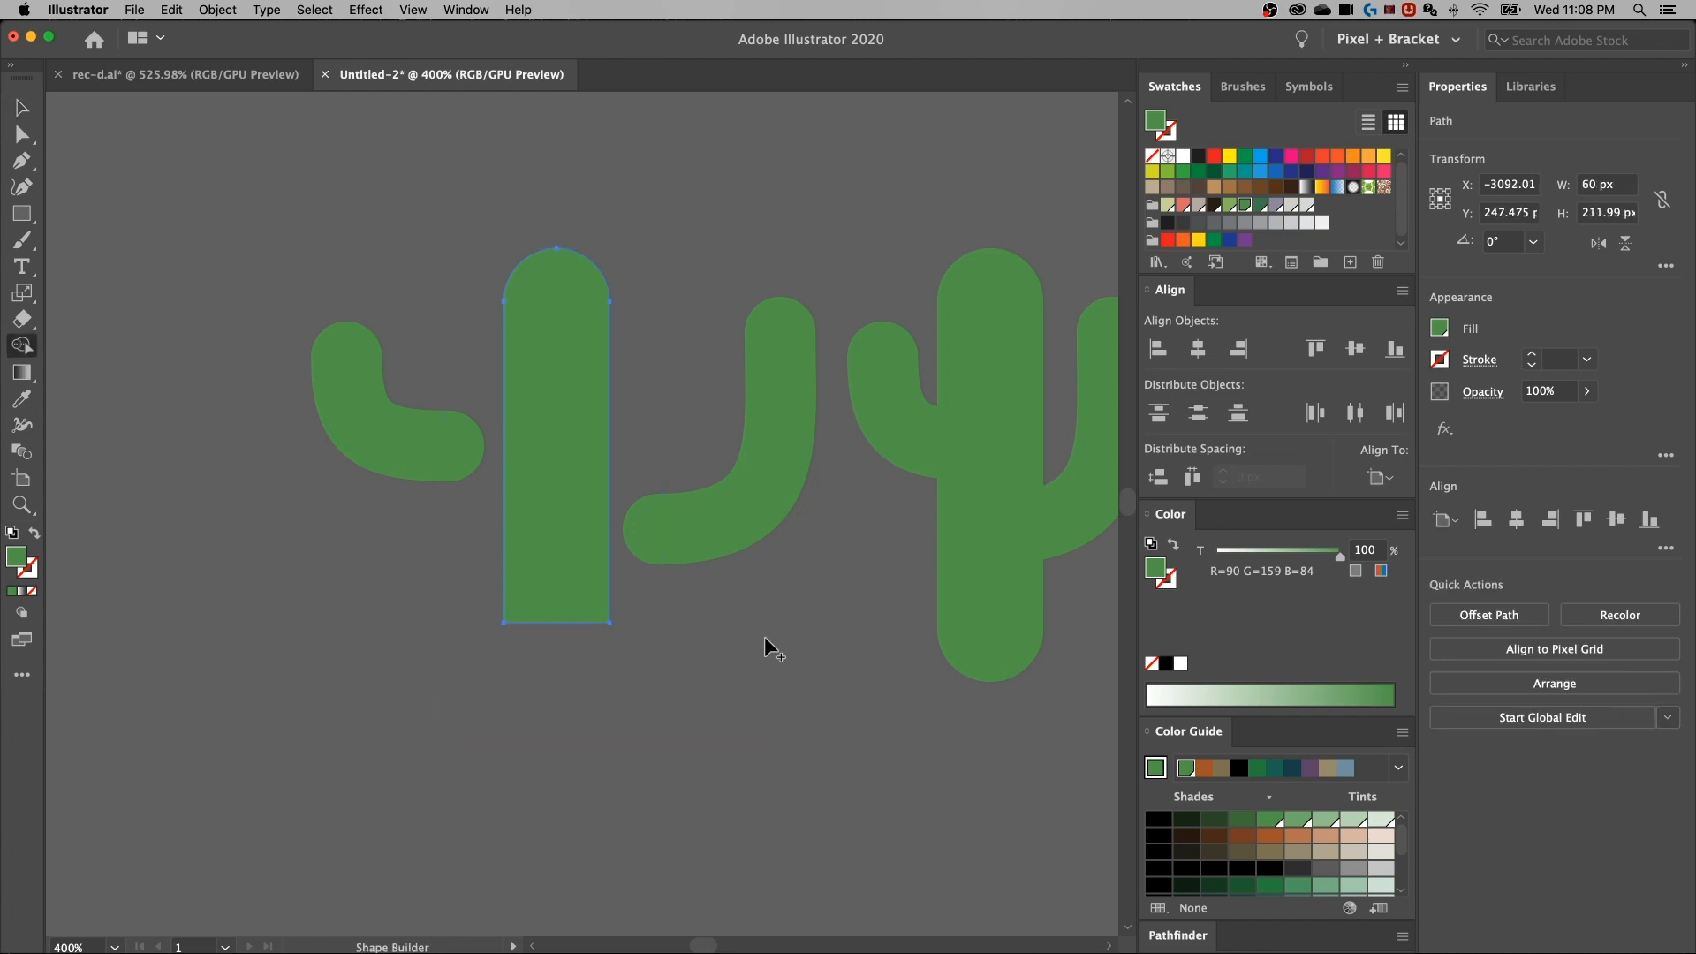
key(v)
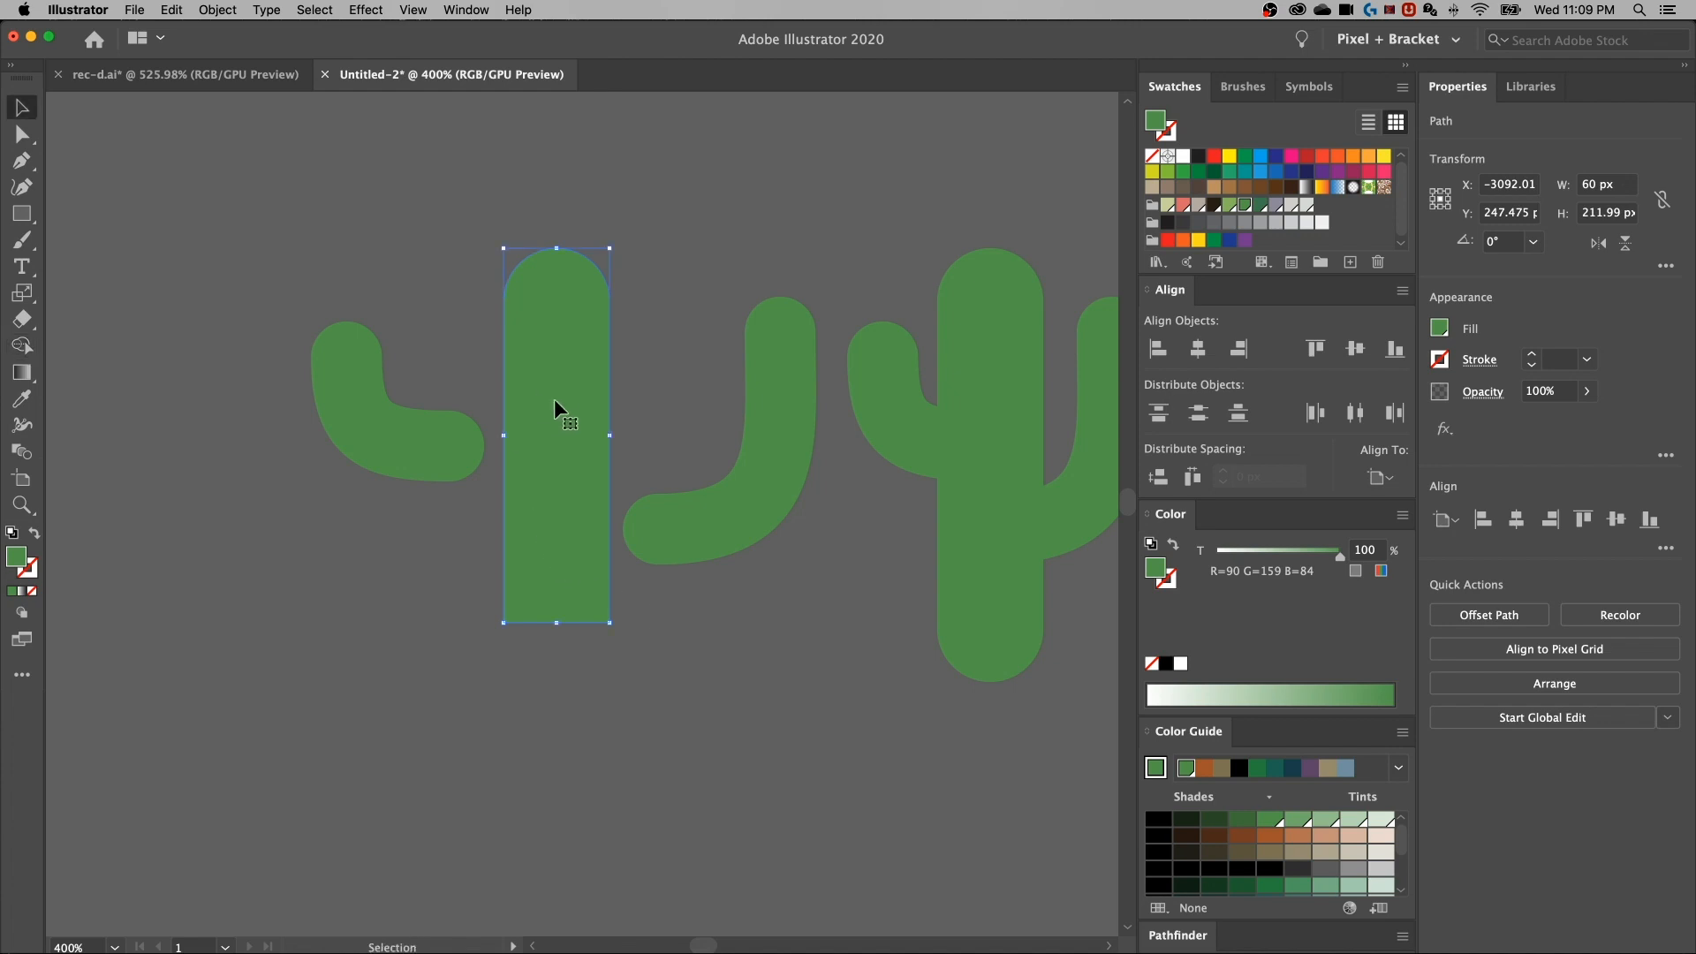
Move the separated left arm to the other side of the trunk, above the right arm
drag(571, 439, 586, 492)
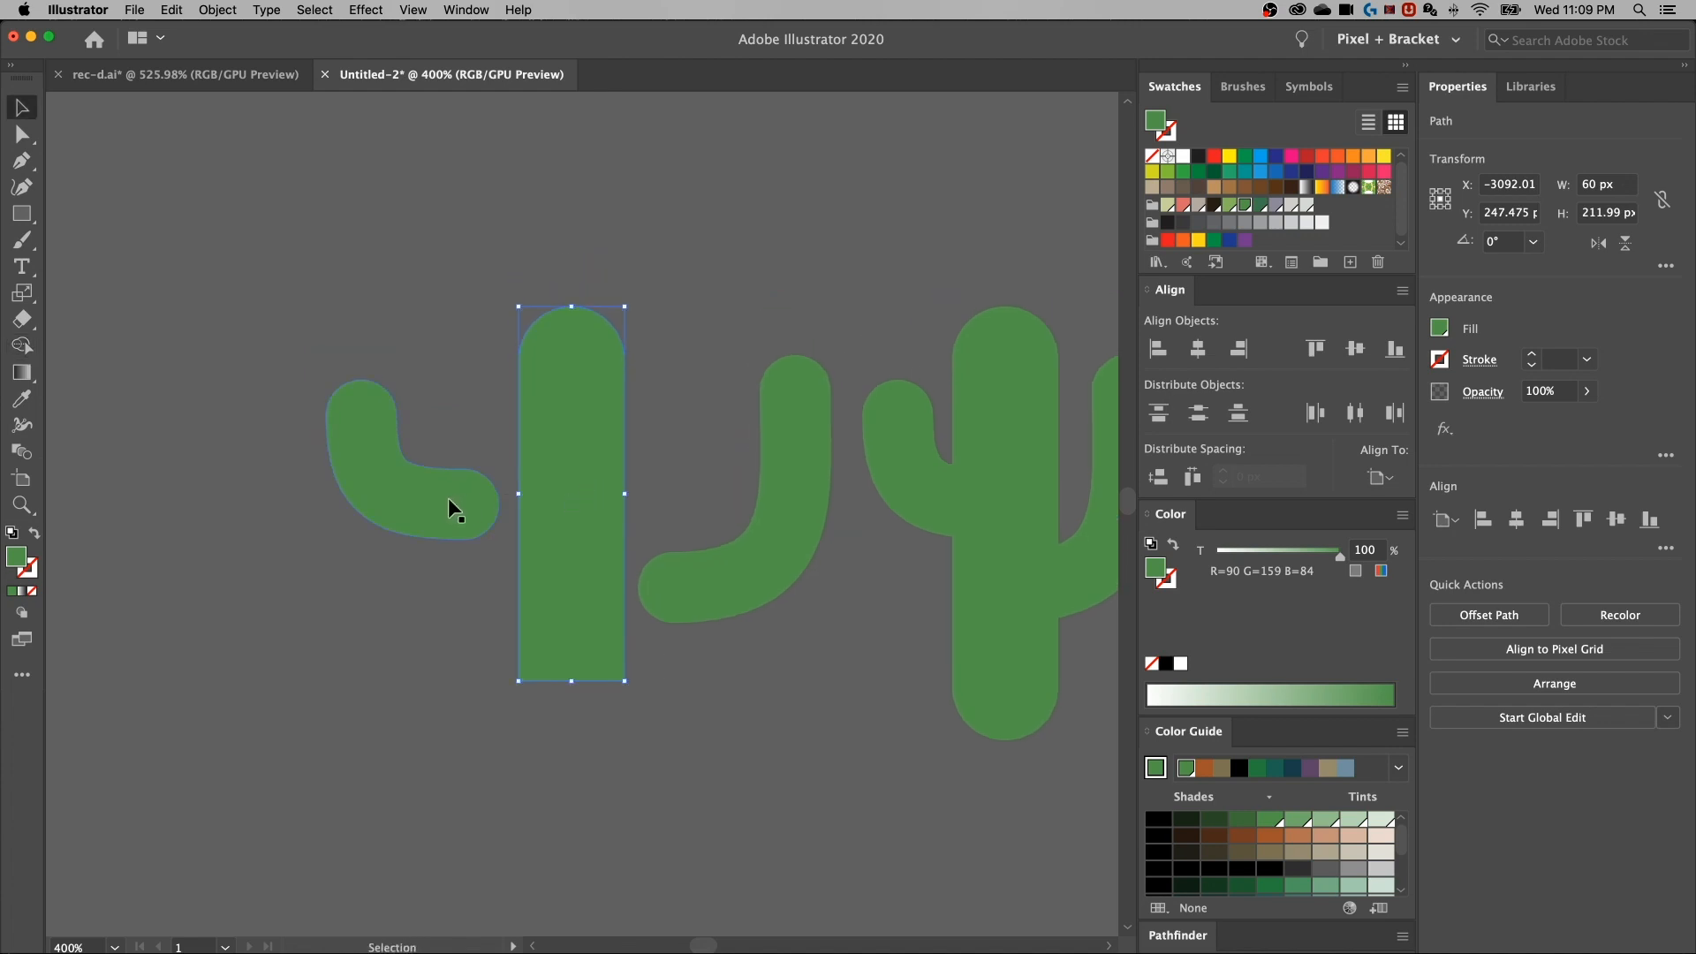
drag(443, 499, 487, 307)
drag(659, 268, 750, 290)
Duplicate the flat-bottomed trunk about 136 px to the left and swap the copy's fill and stroke to leave a 1 pt green outline
drag(524, 481, 750, 485)
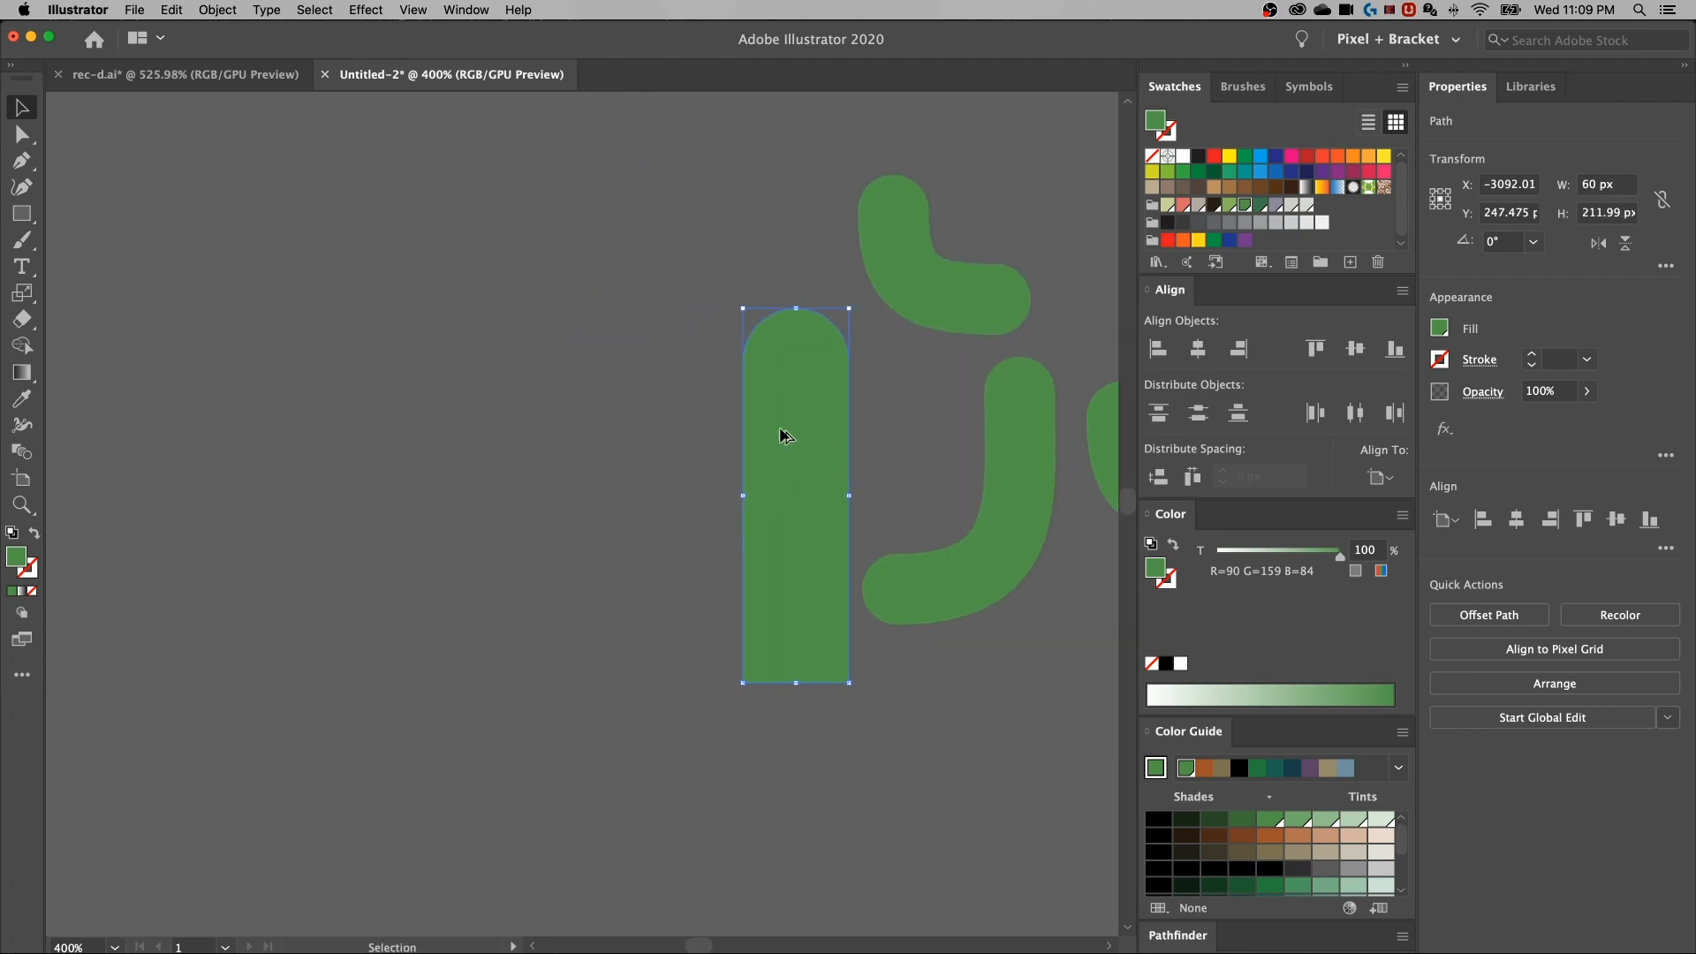
drag(806, 421, 566, 422)
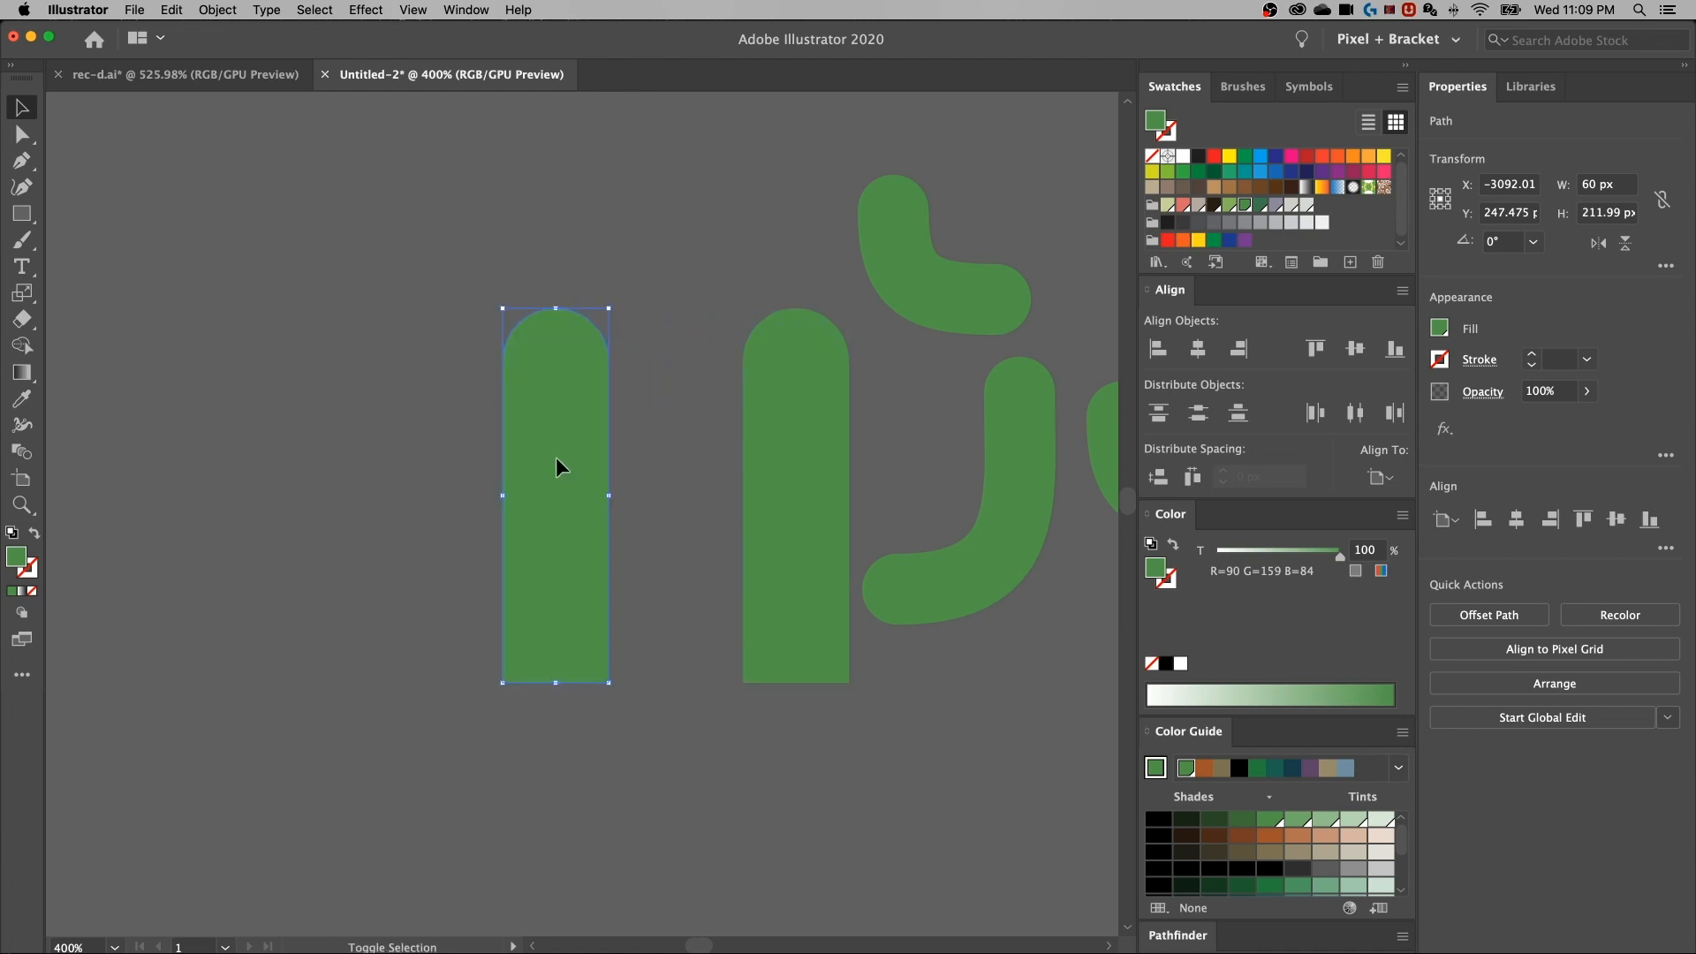
click(34, 536)
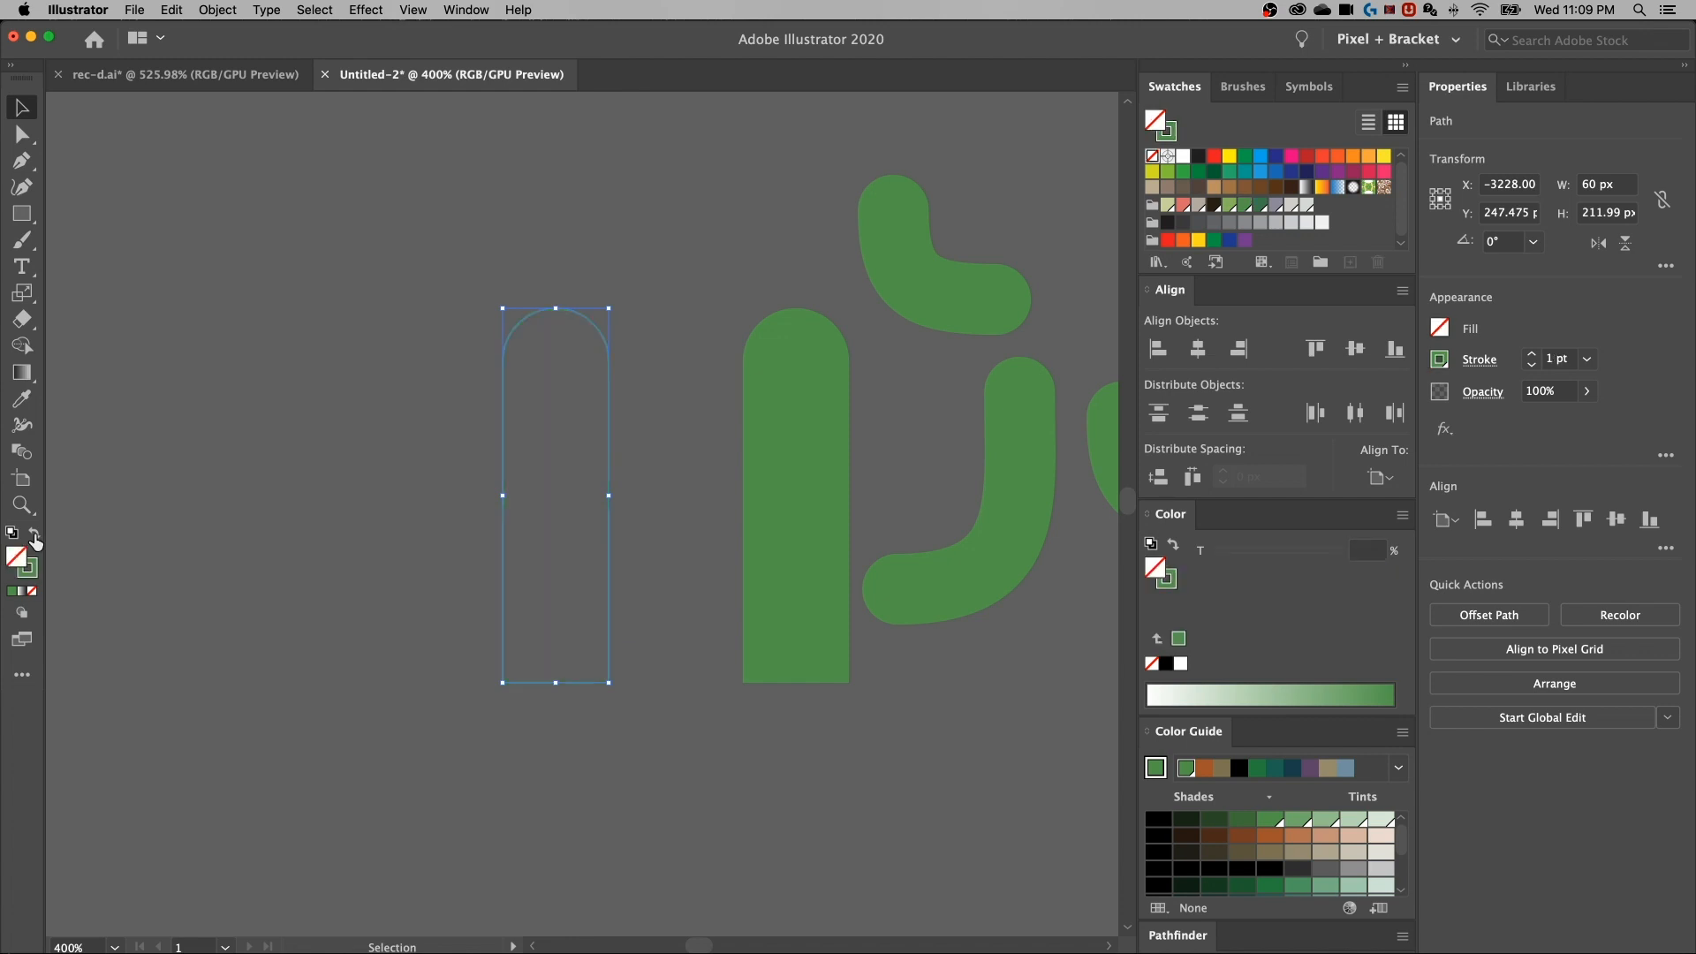
click(428, 641)
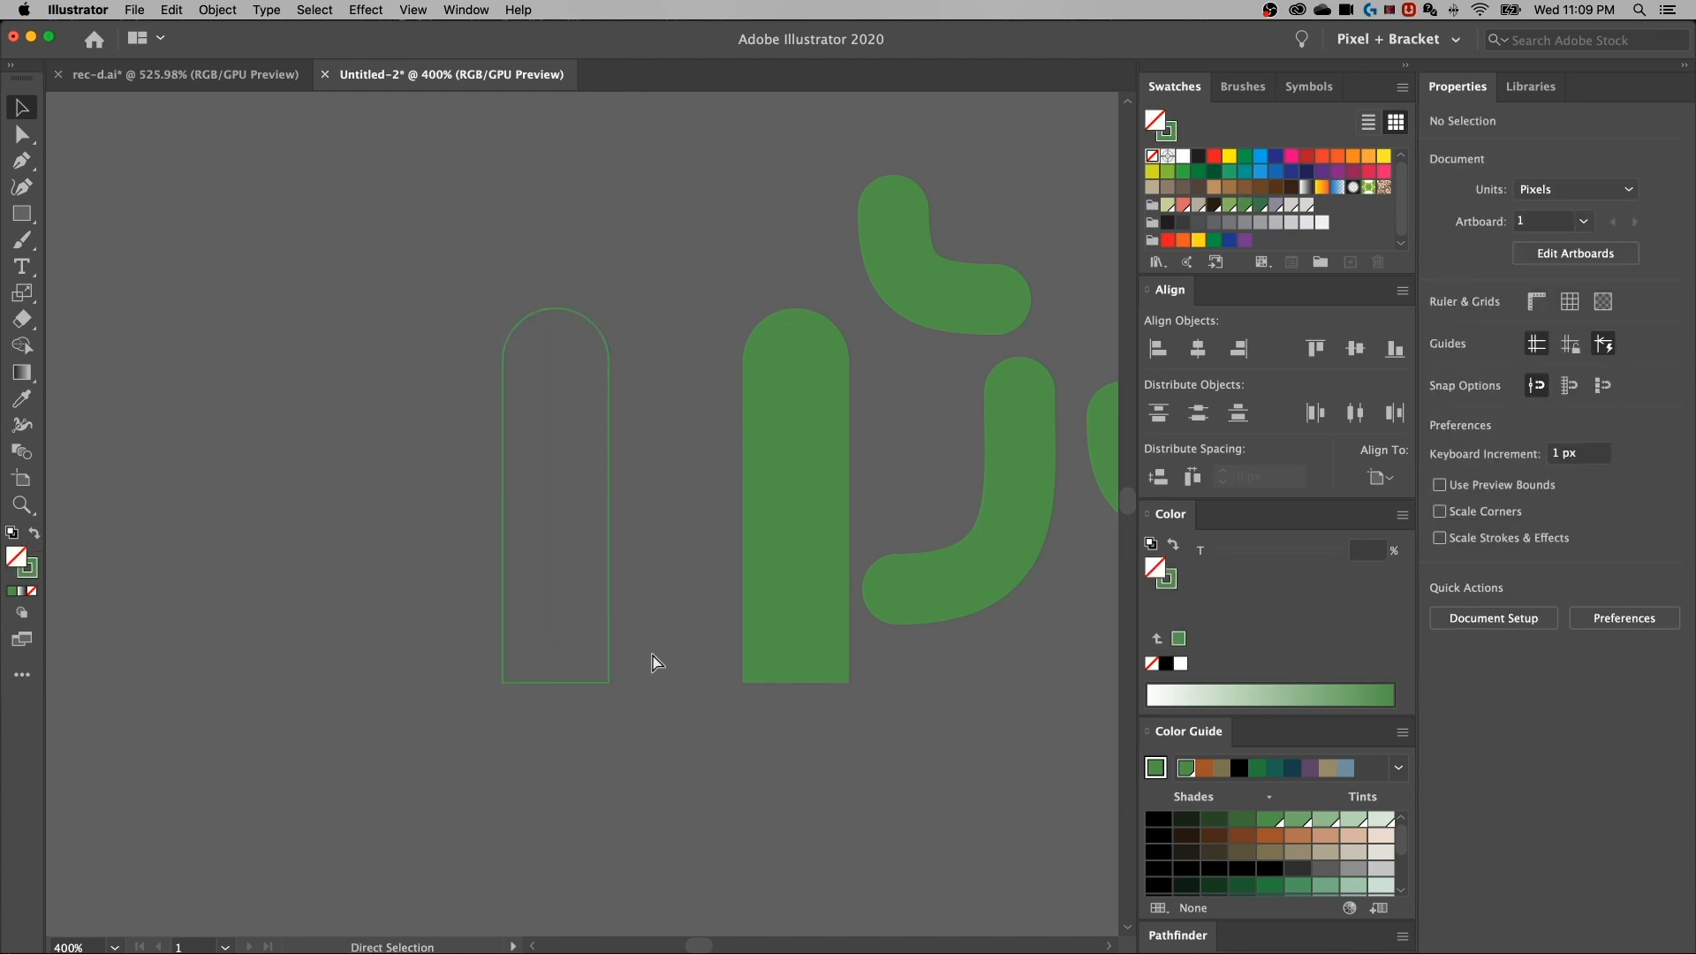
Cut the trunk outline at both bottom corners with the Scissors tool and delete the bottom edge
key(super+equal)
scroll(681, 618, left, 5)
scroll(681, 617, down, 2)
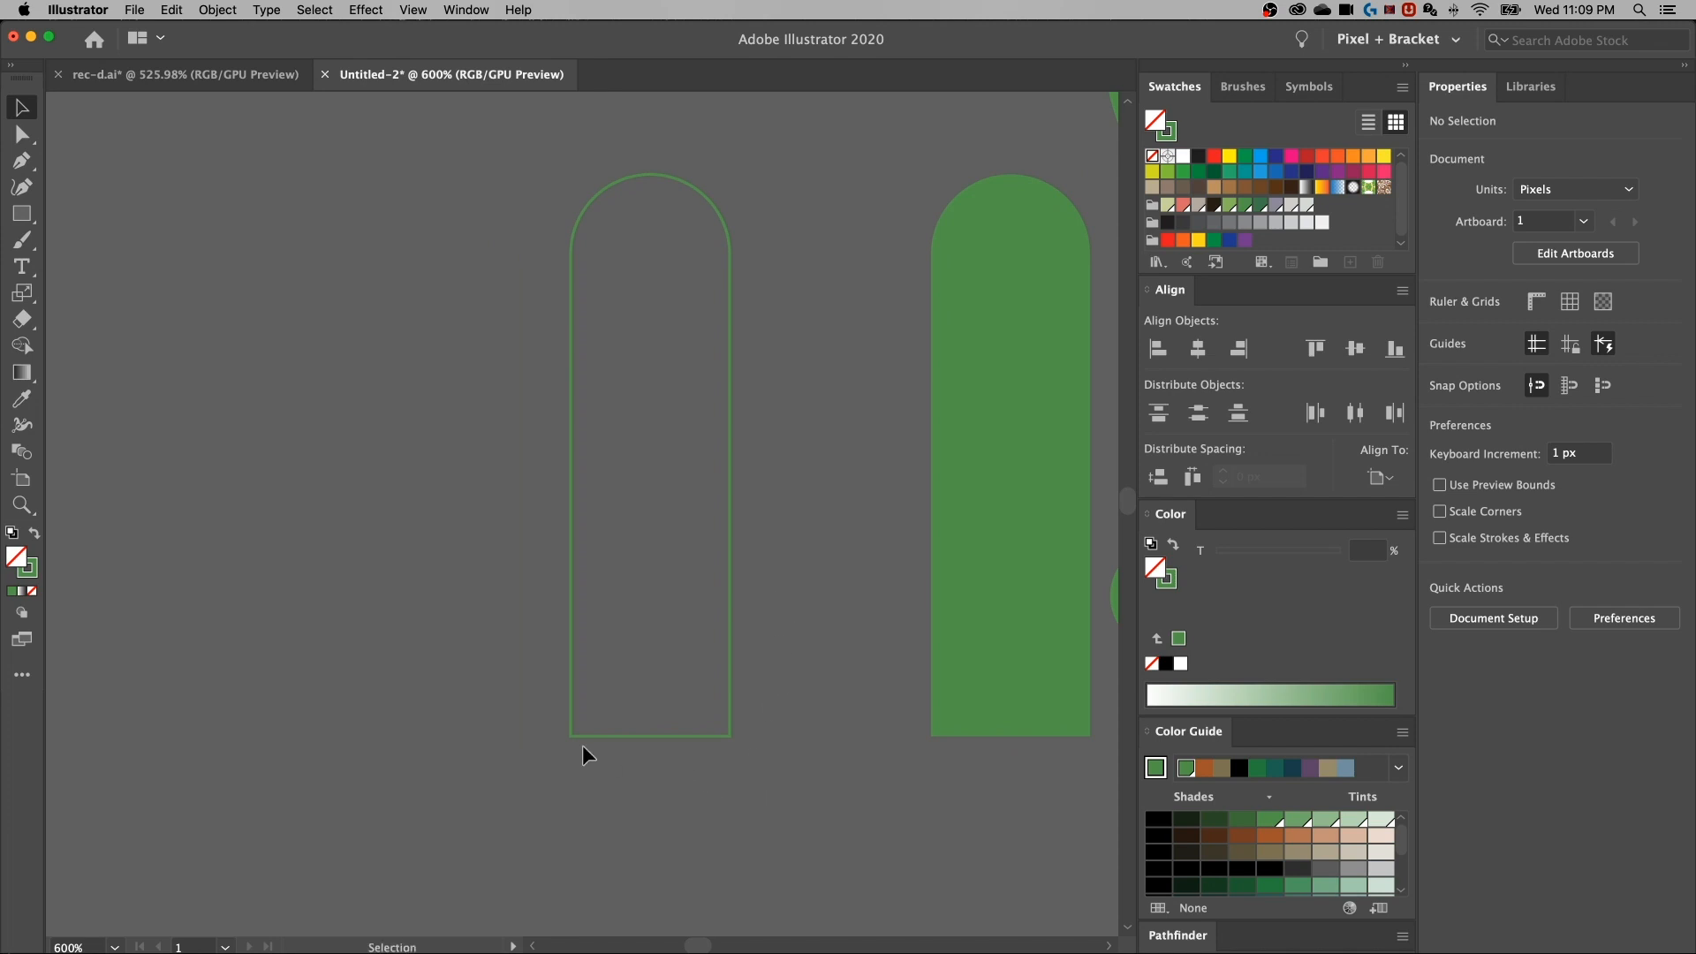
key(c)
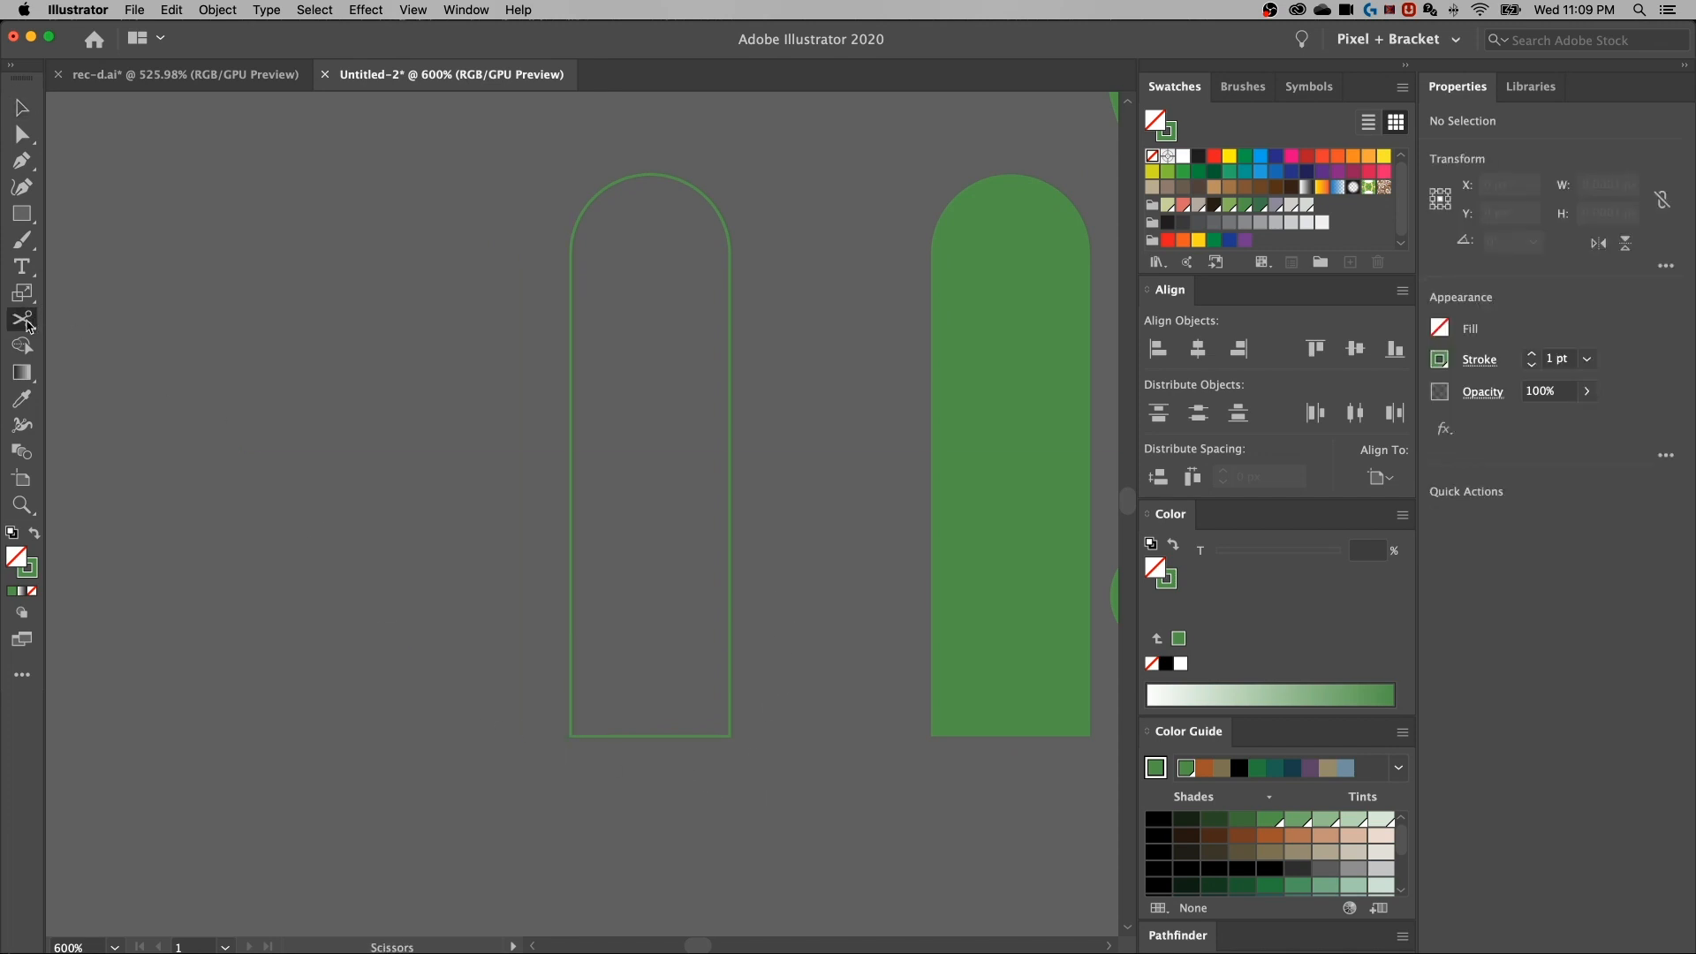
click(570, 734)
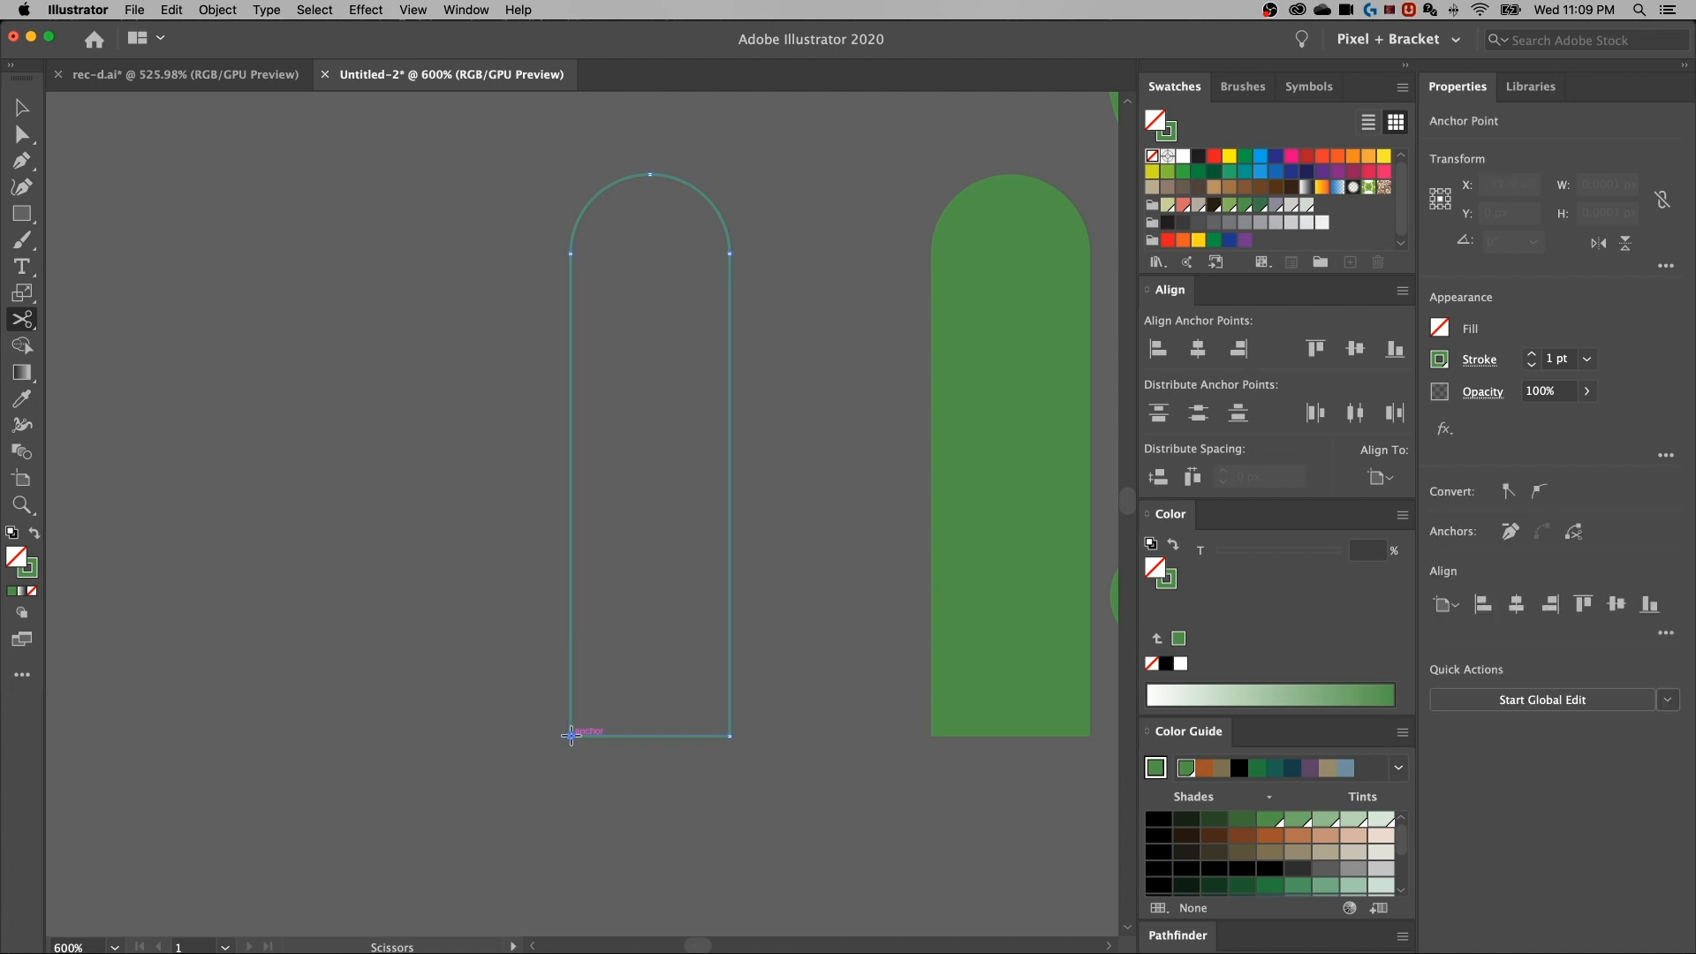
click(729, 735)
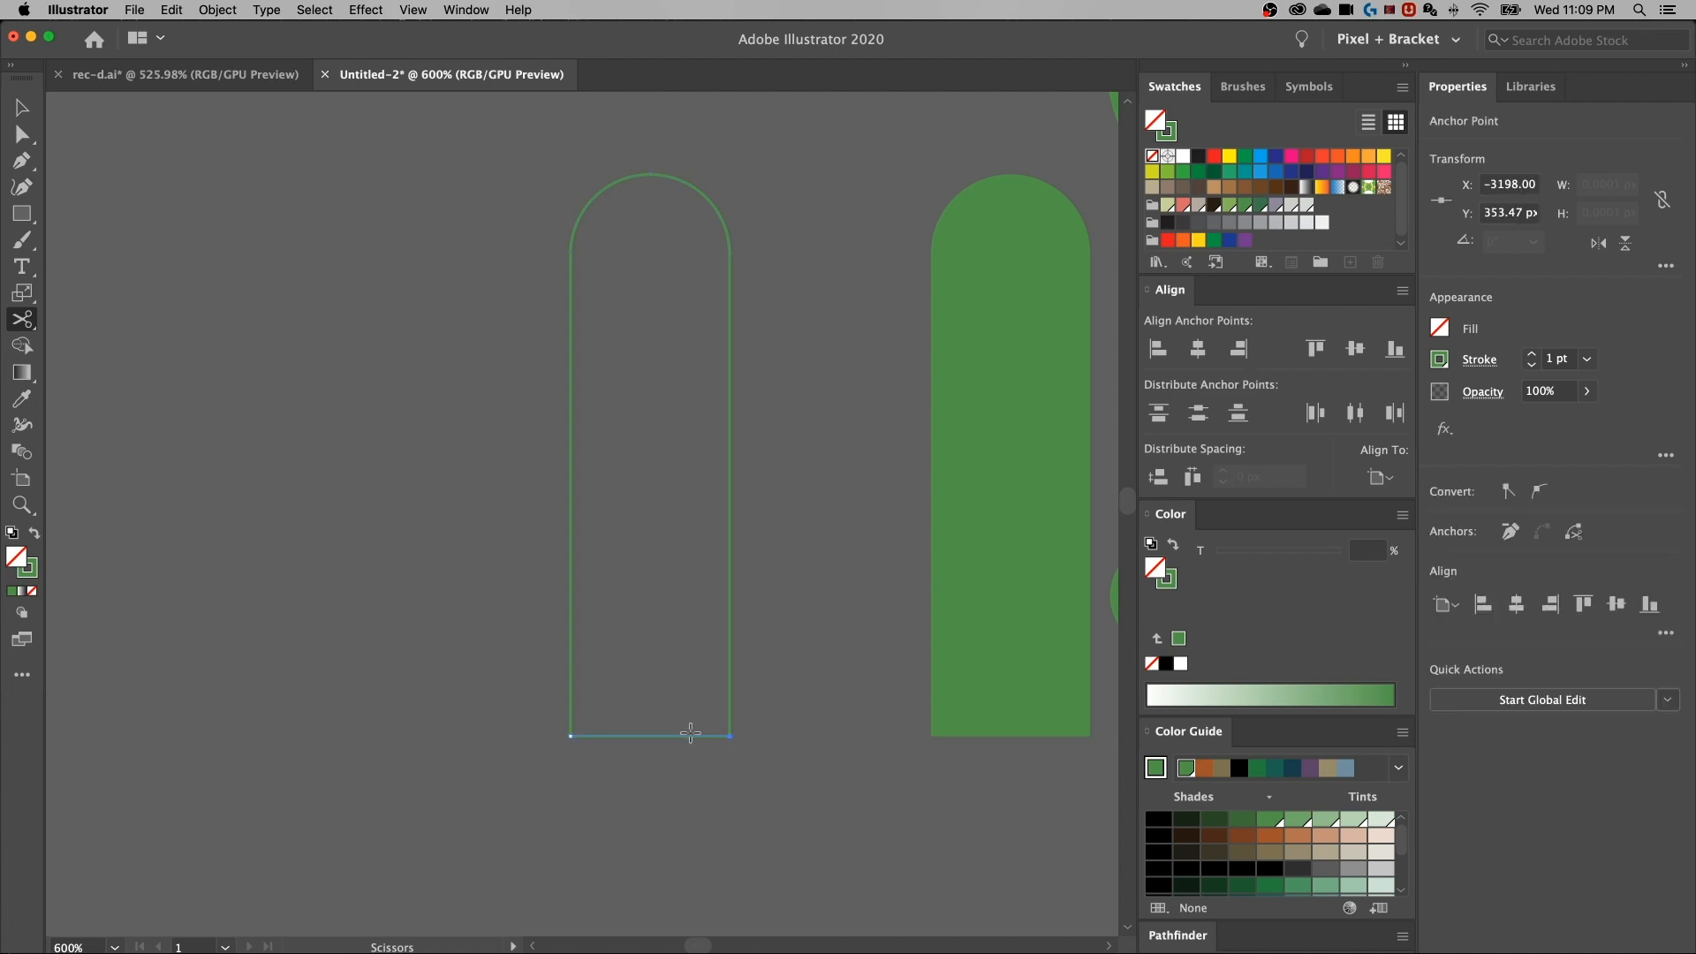
key(v)
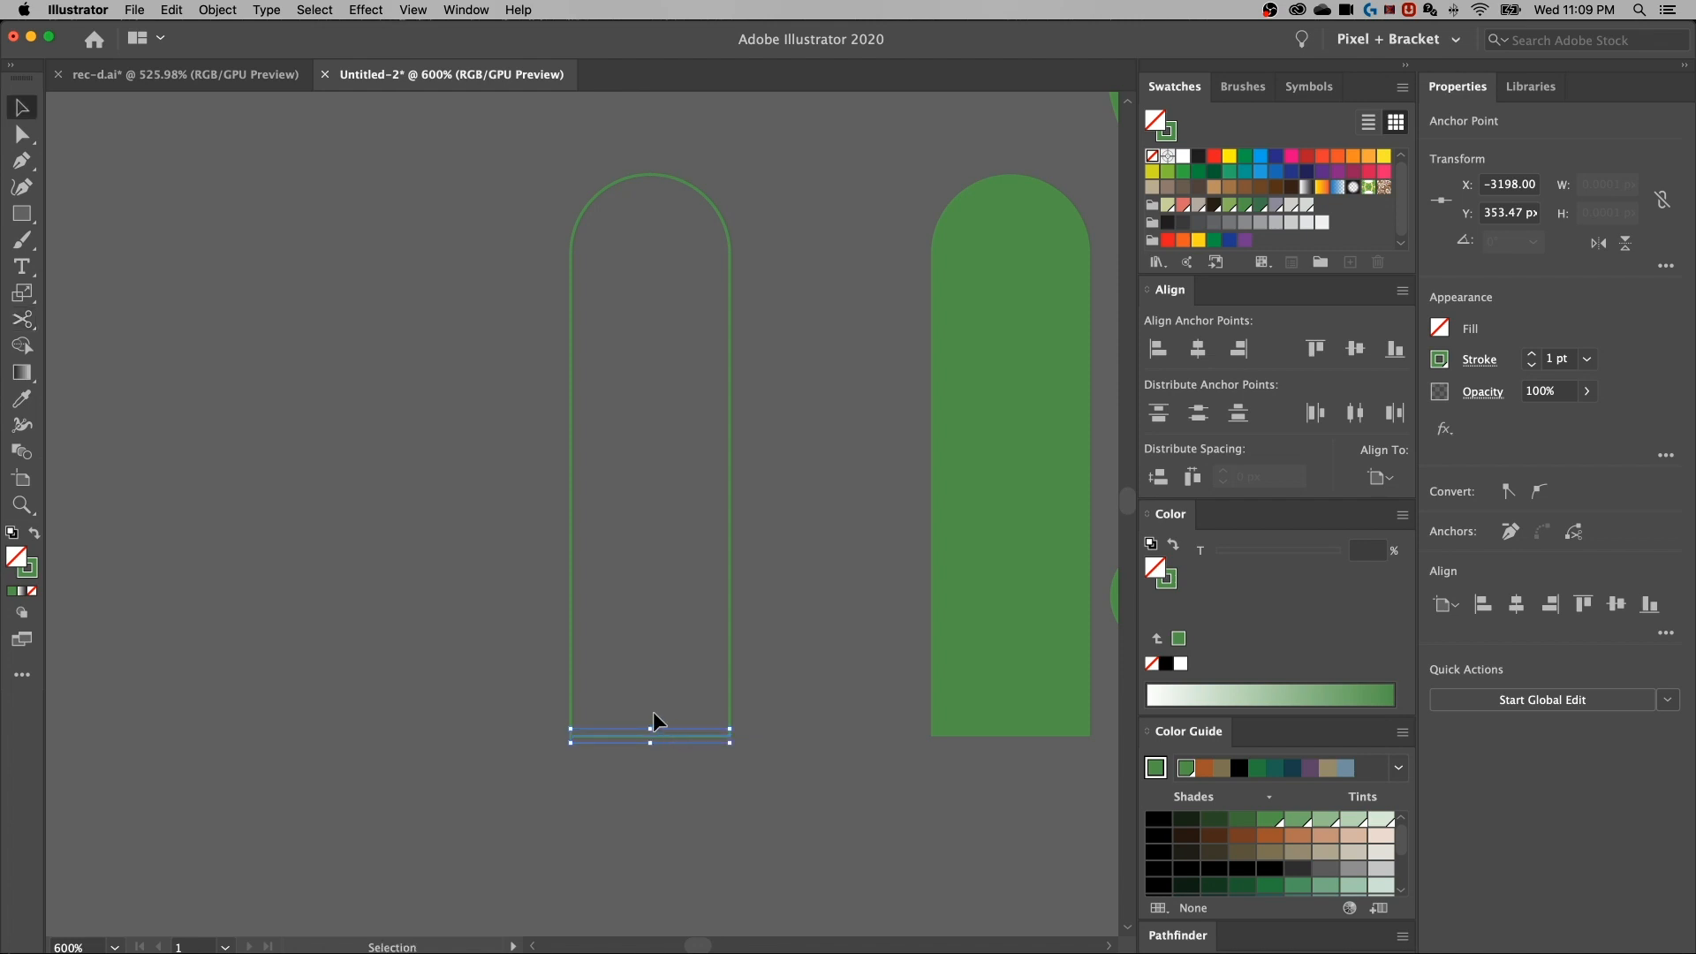
click(651, 736)
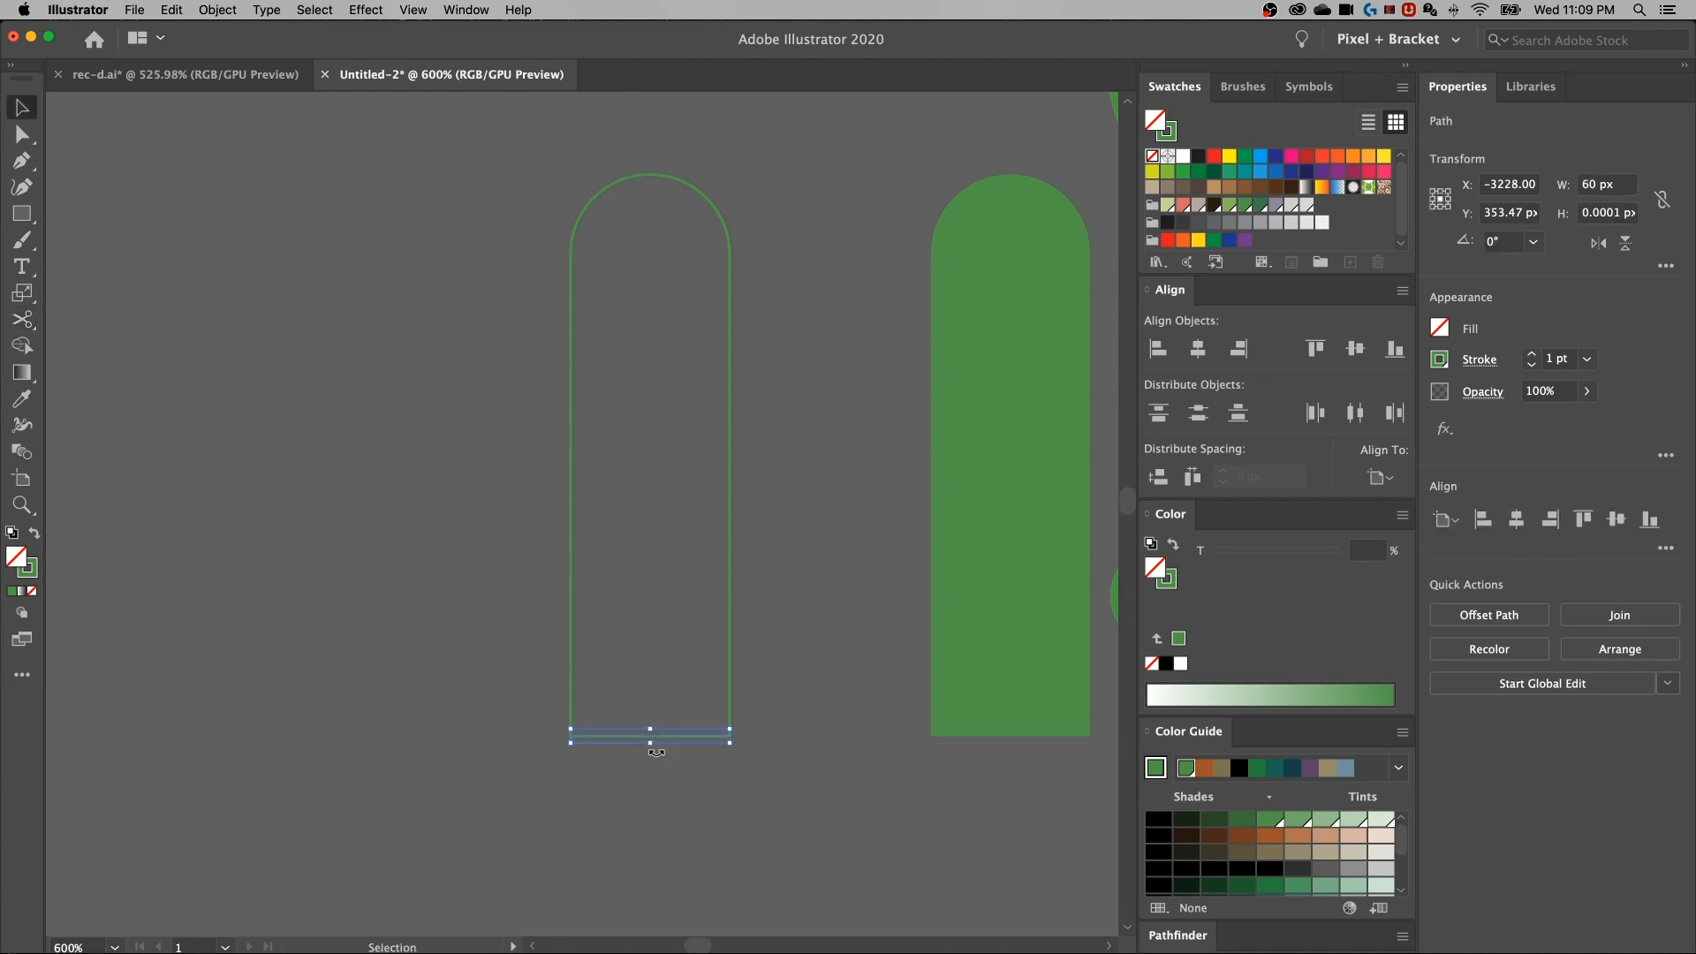
key(Delete)
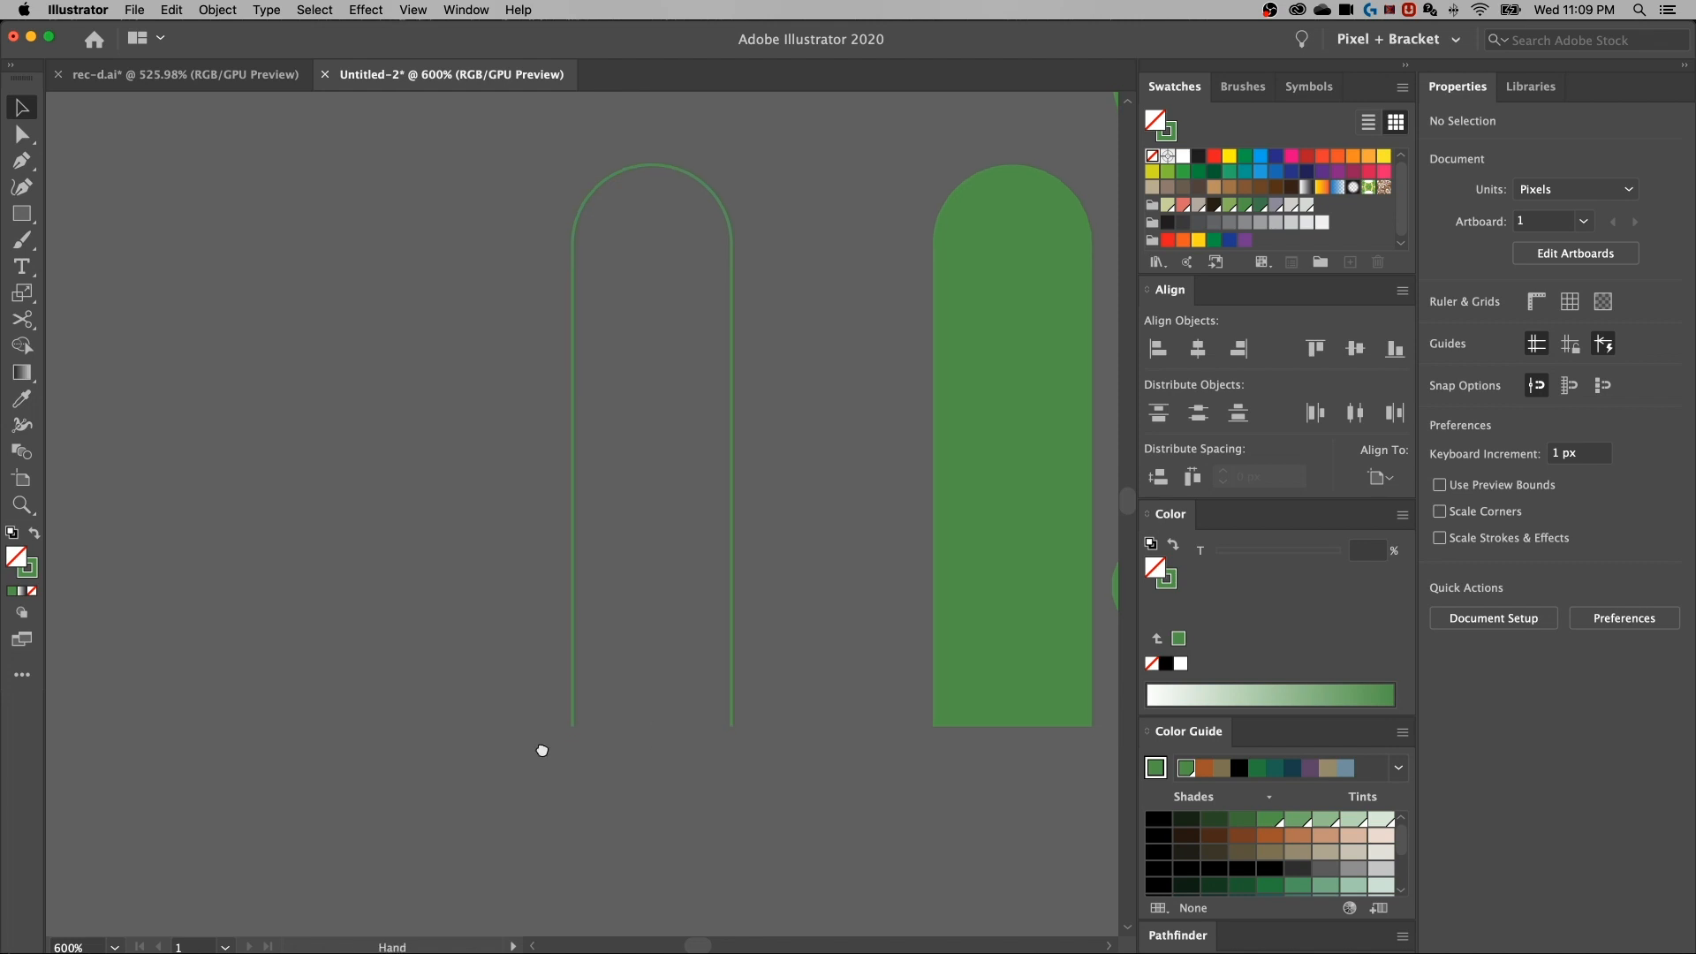
Draw a 10 by 10 px circle in the empty area to the left of the open trunk outline
drag(542, 757, 537, 723)
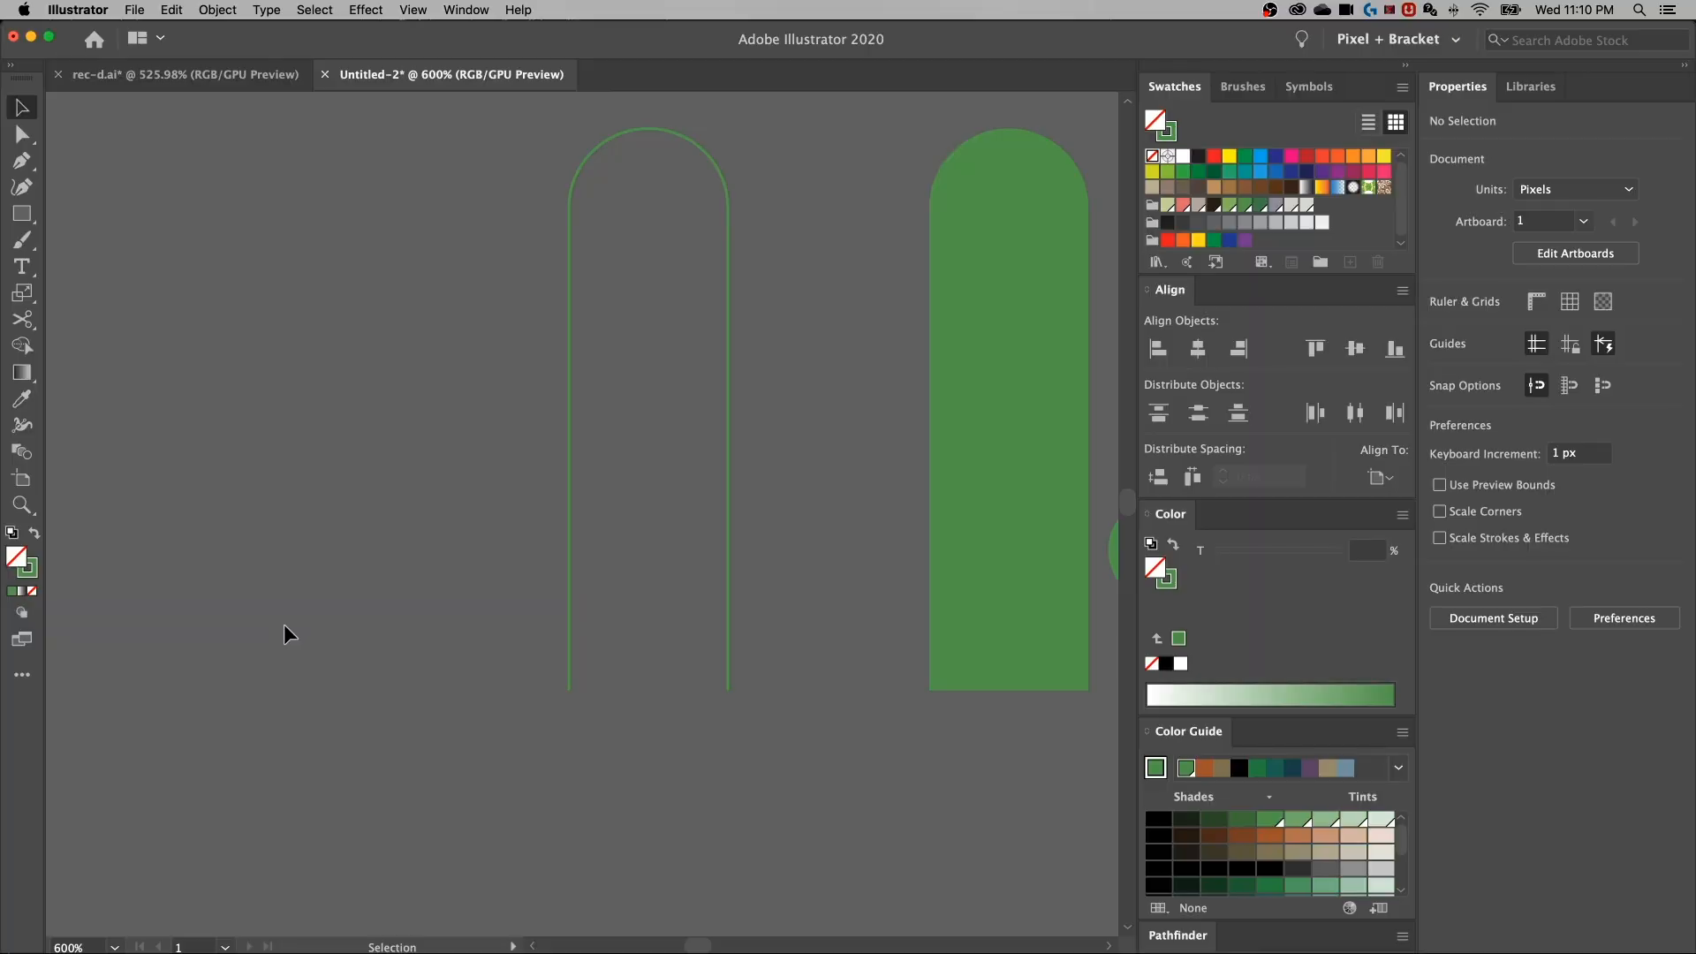
key(l)
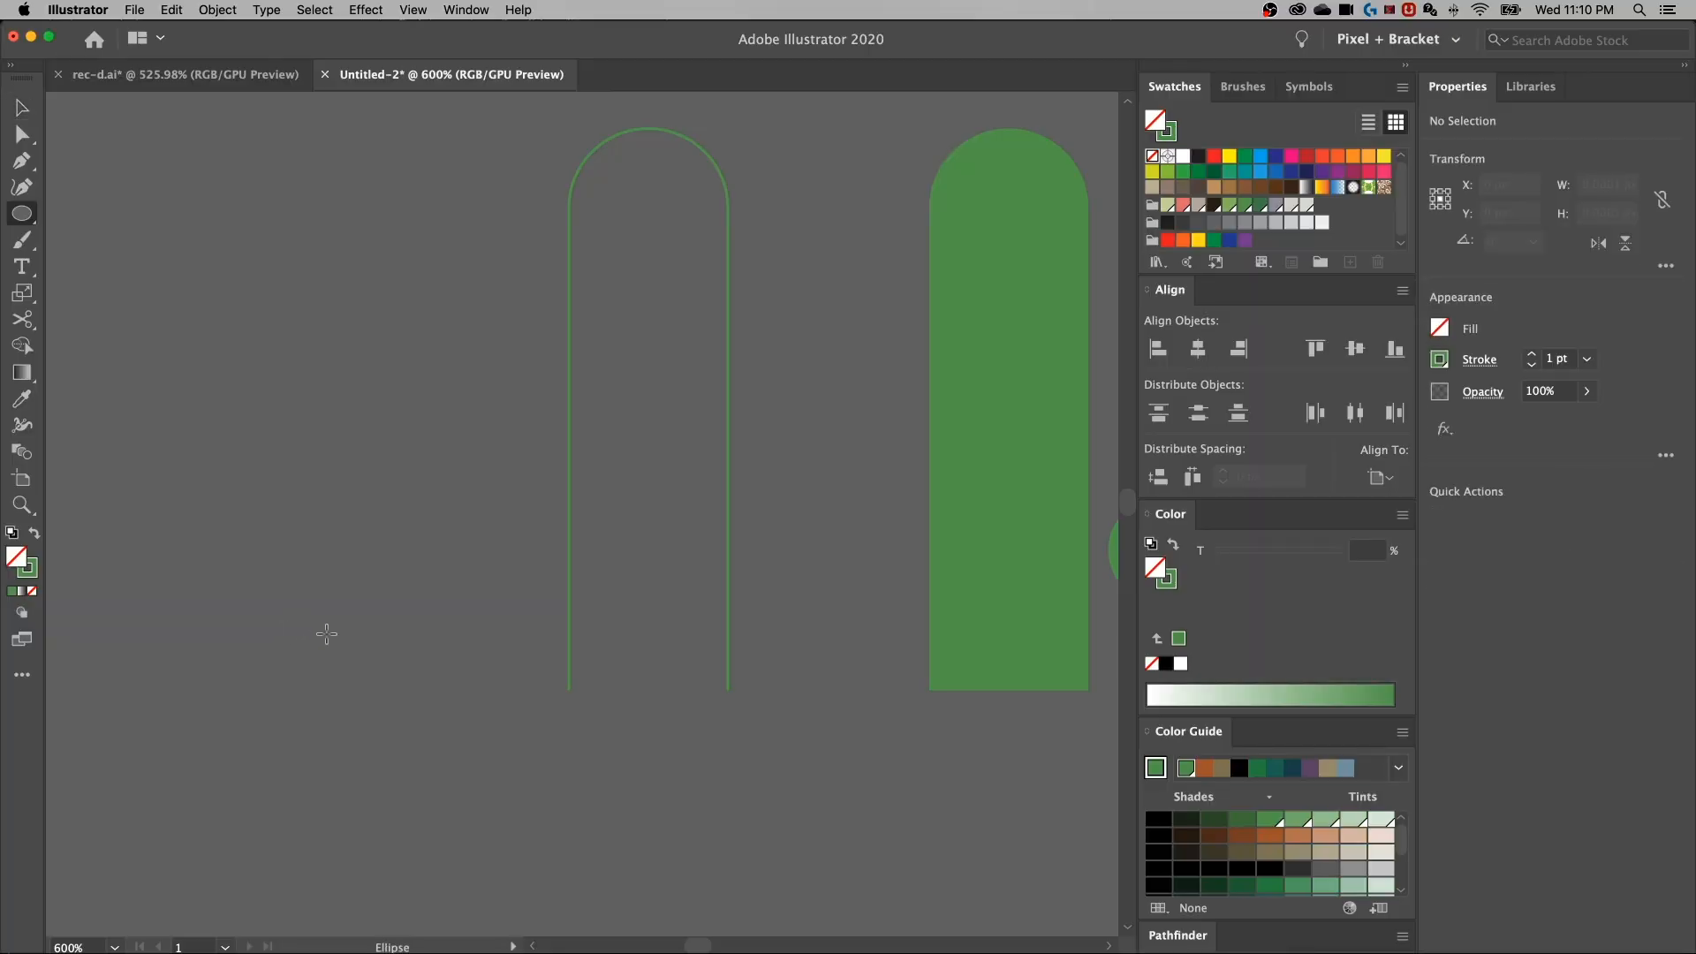
drag(331, 632, 344, 617)
key(super+z)
click(353, 620)
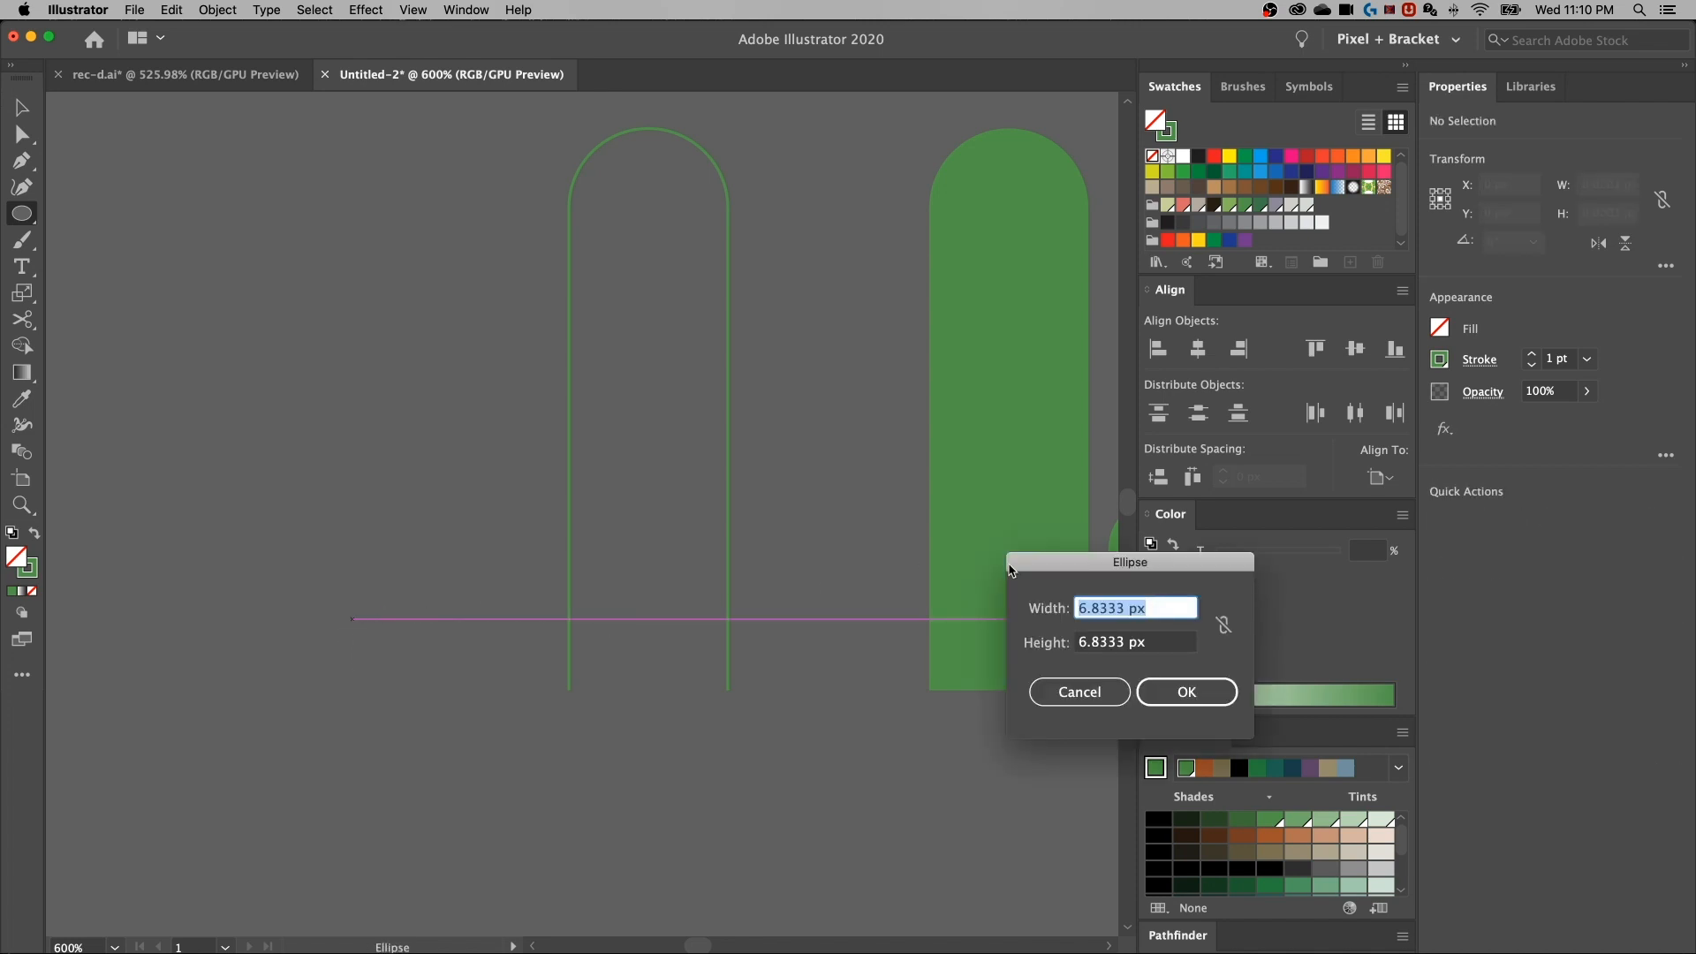
drag(1039, 568, 595, 386)
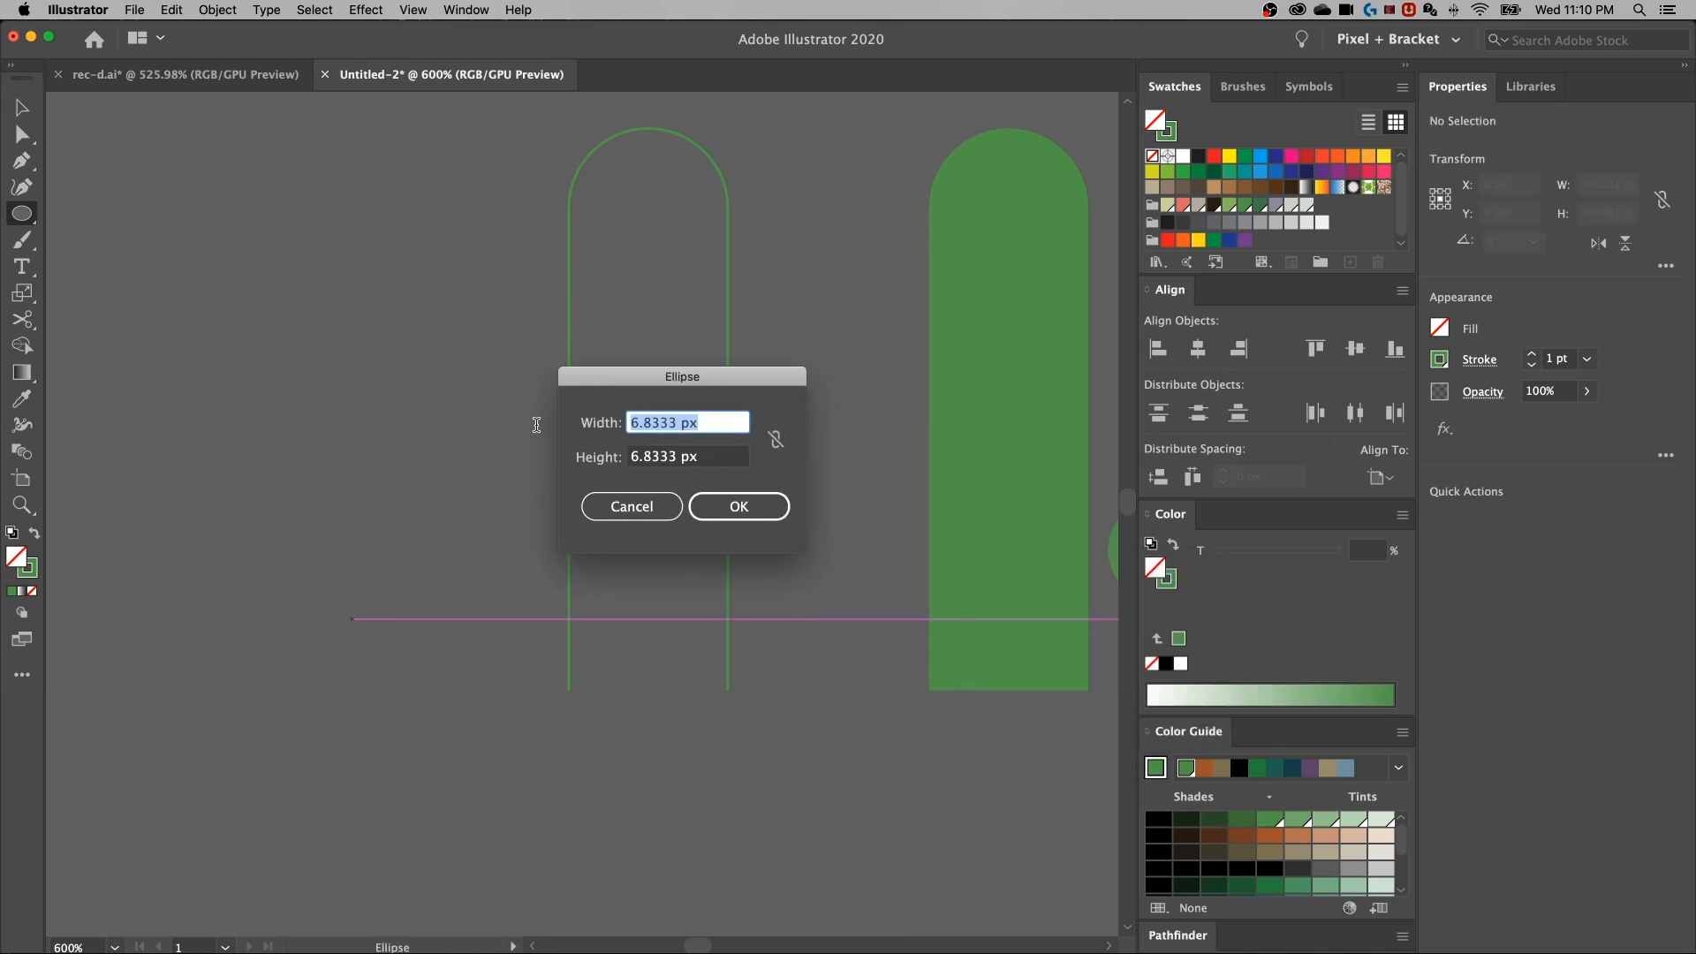
text(10)
key(Tab)
text(10)
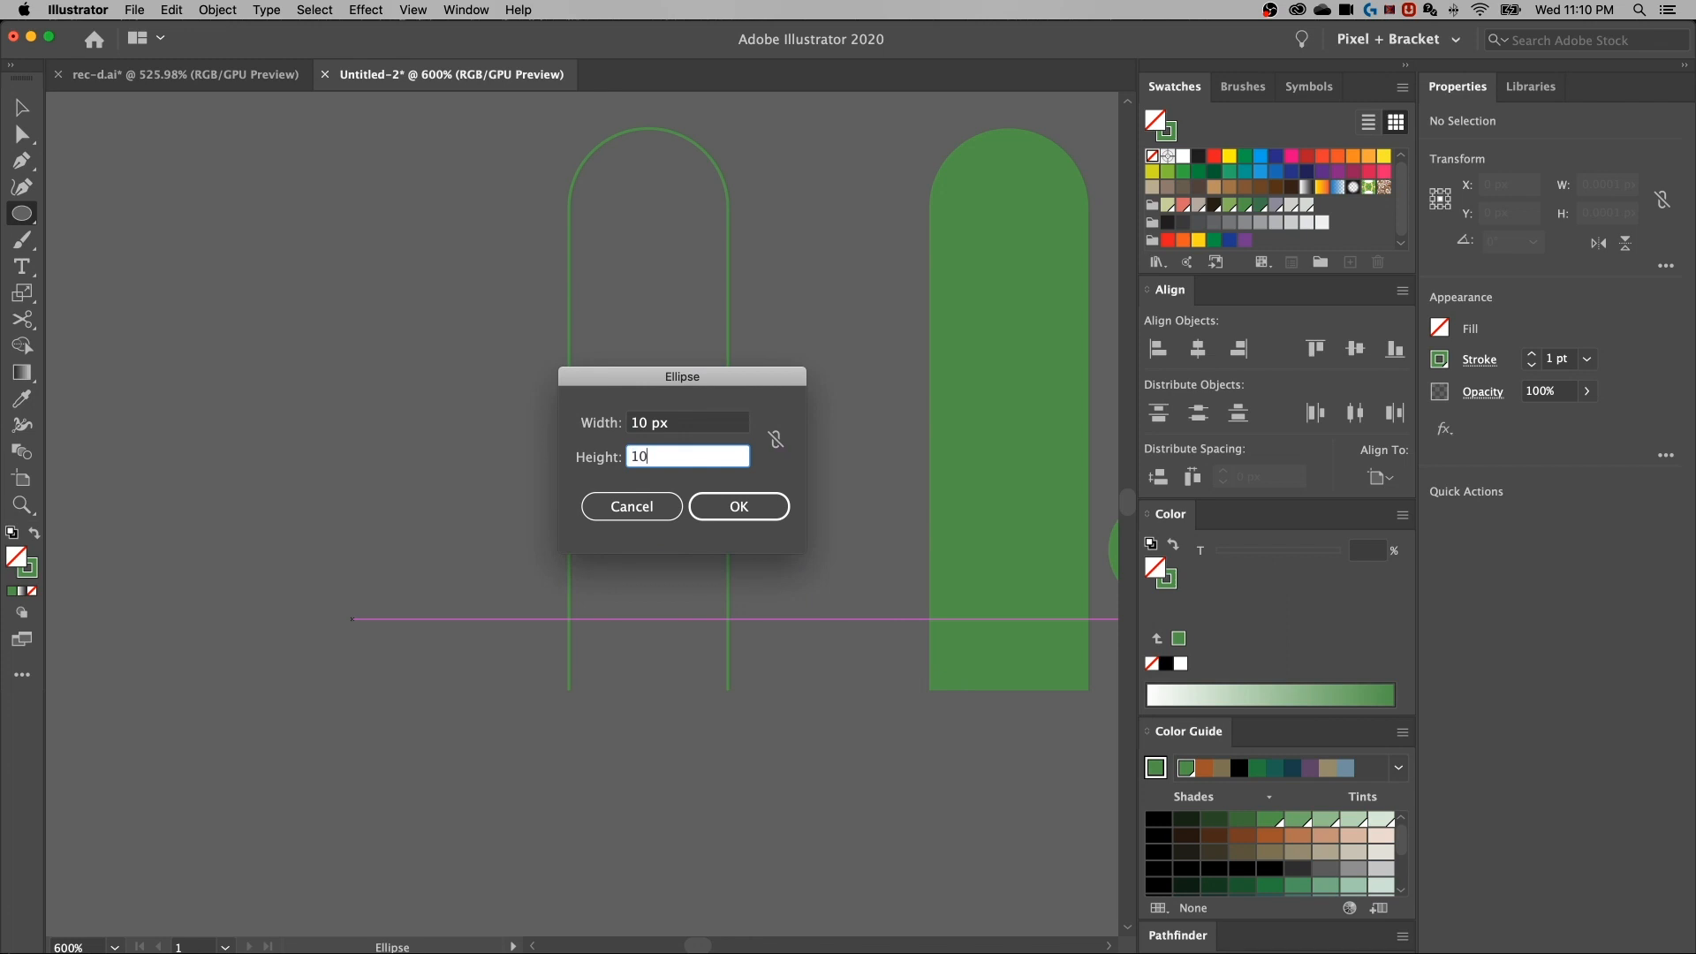
click(735, 501)
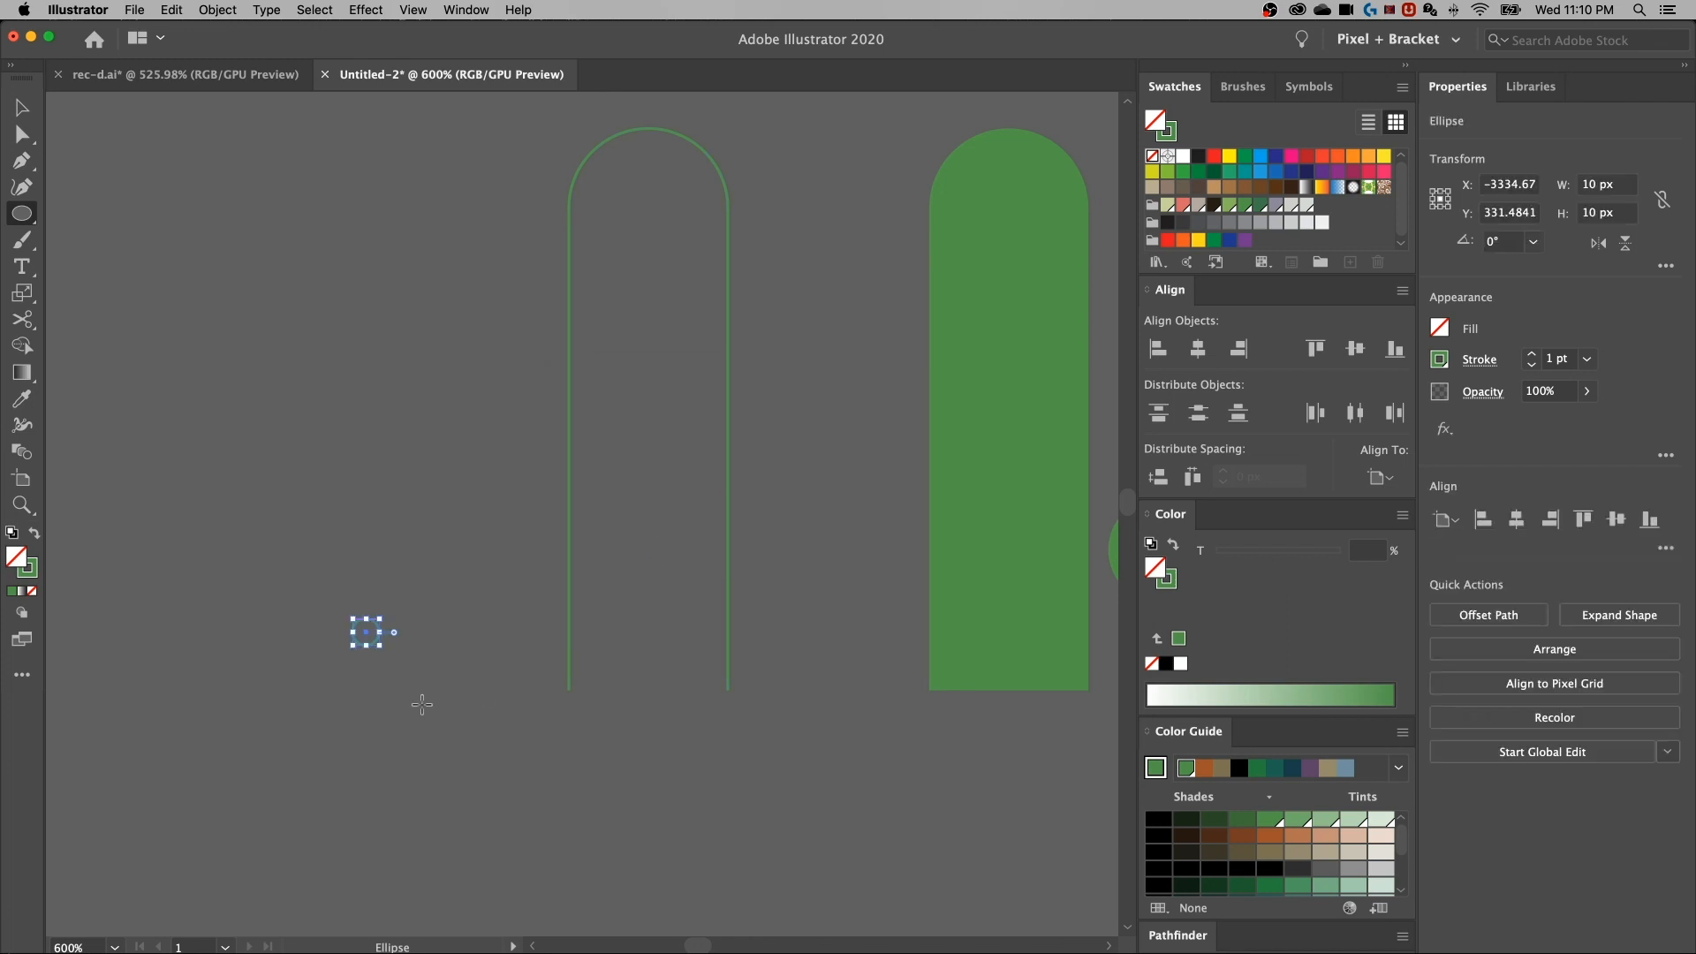
Resize the small circle to 5 px wide and 5 px high
key(v)
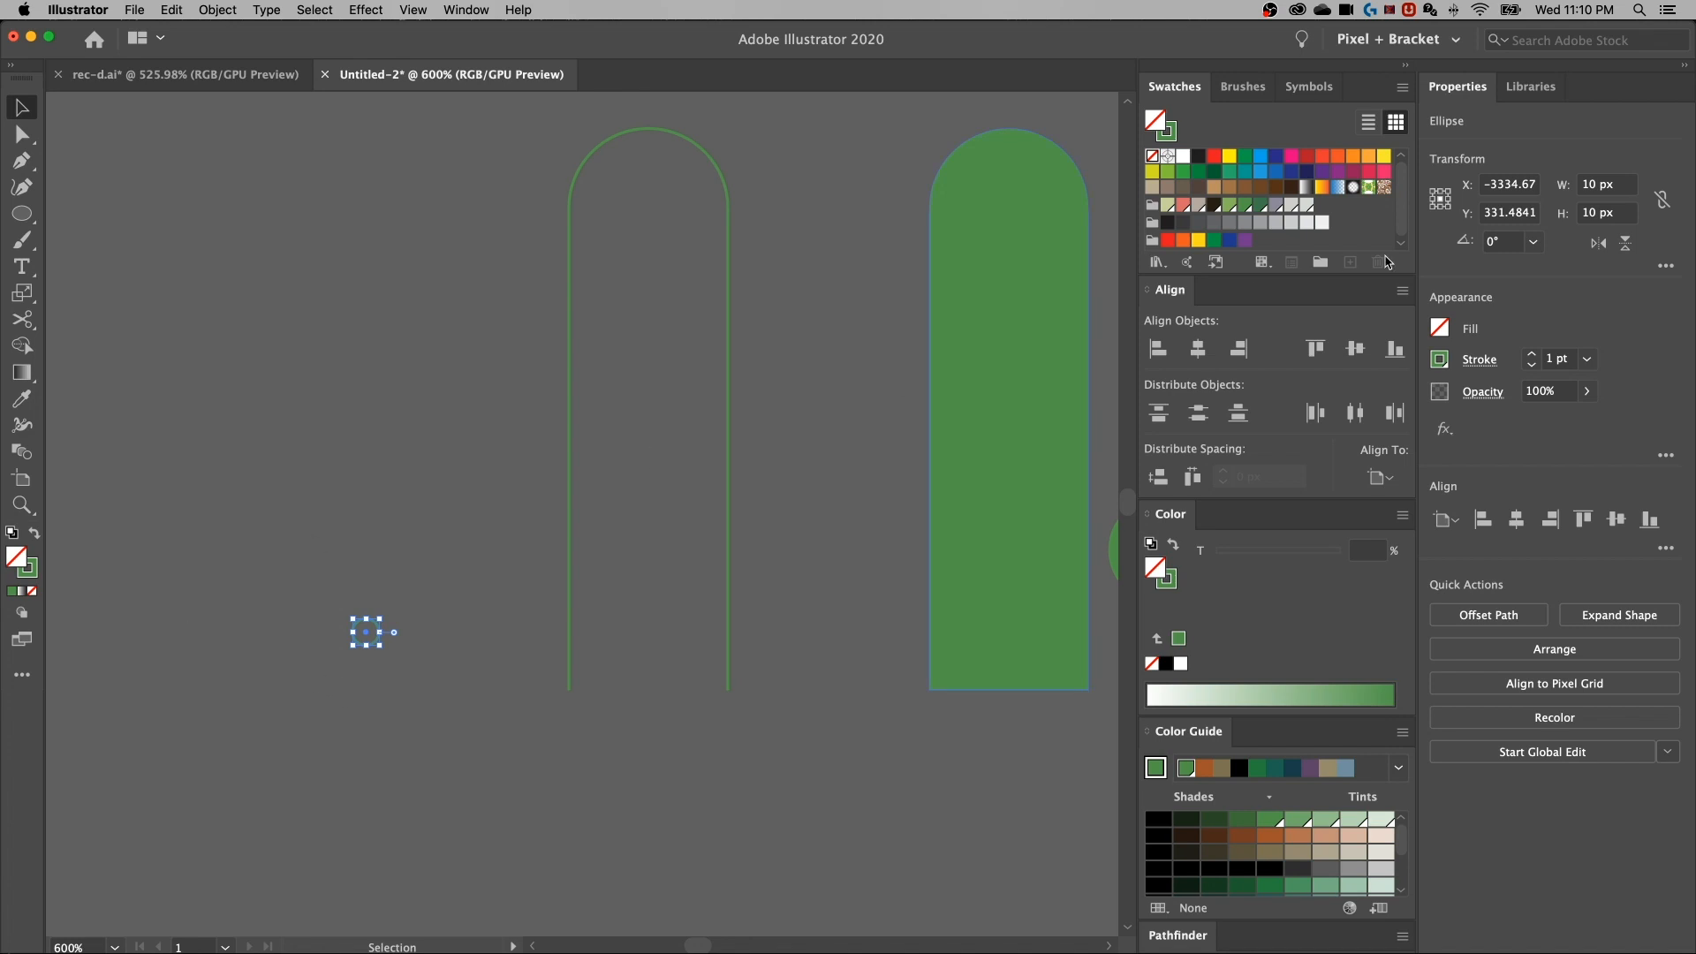
click(1613, 187)
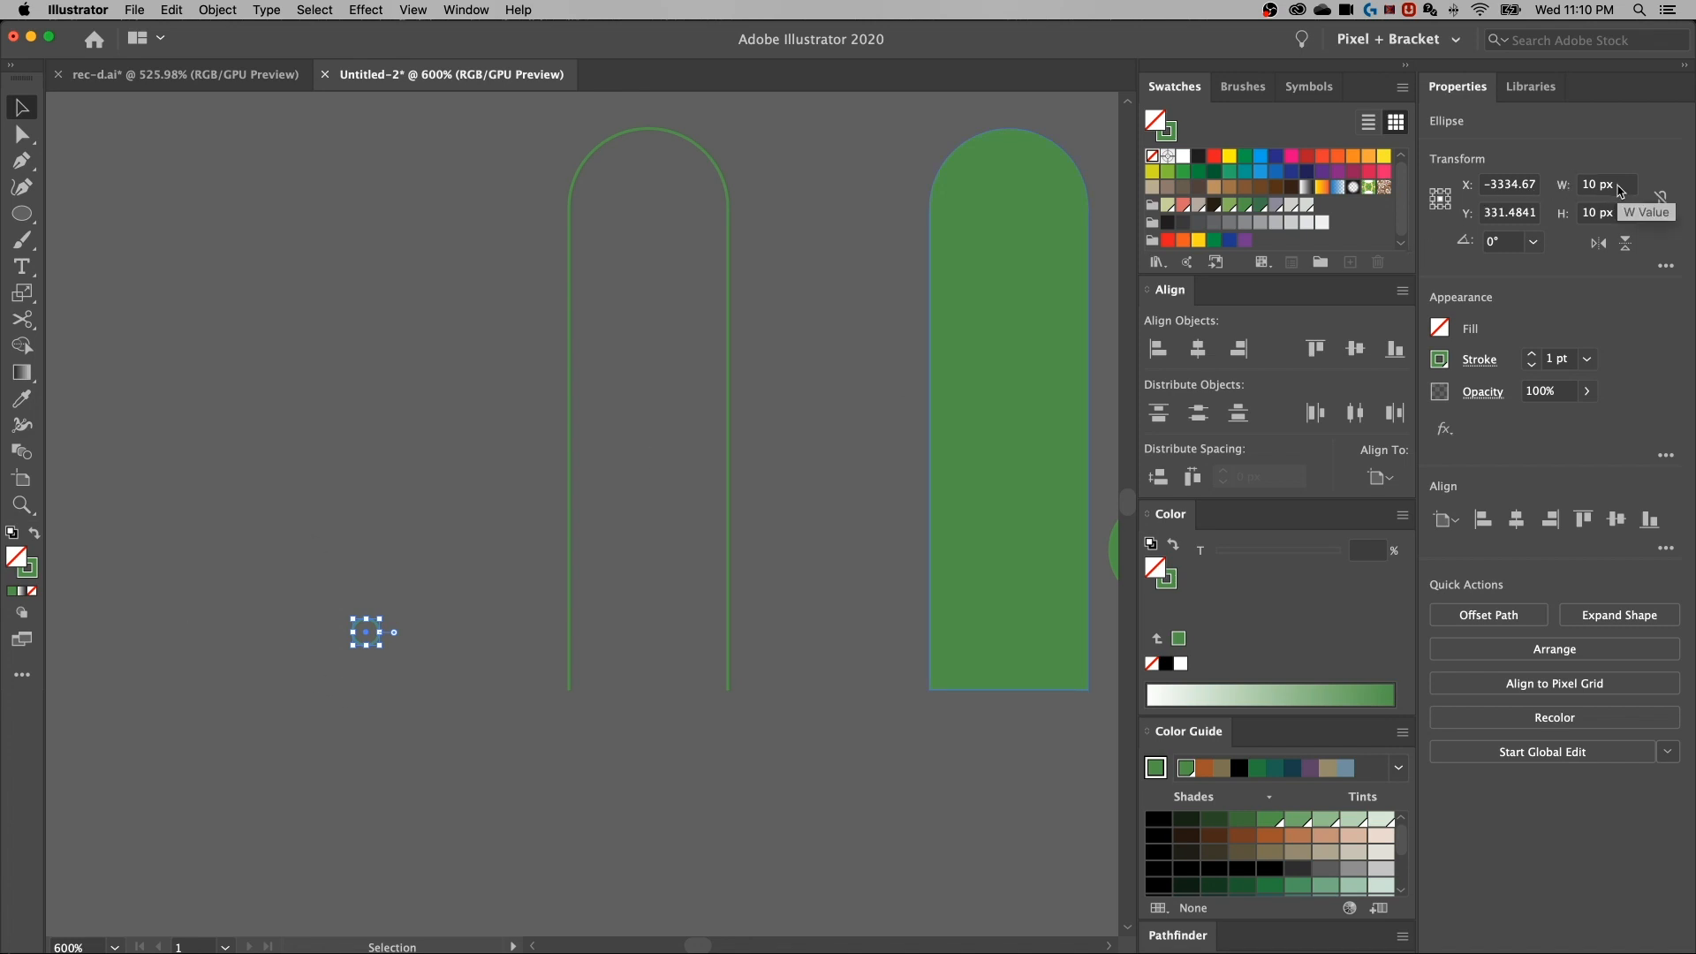
text(5)
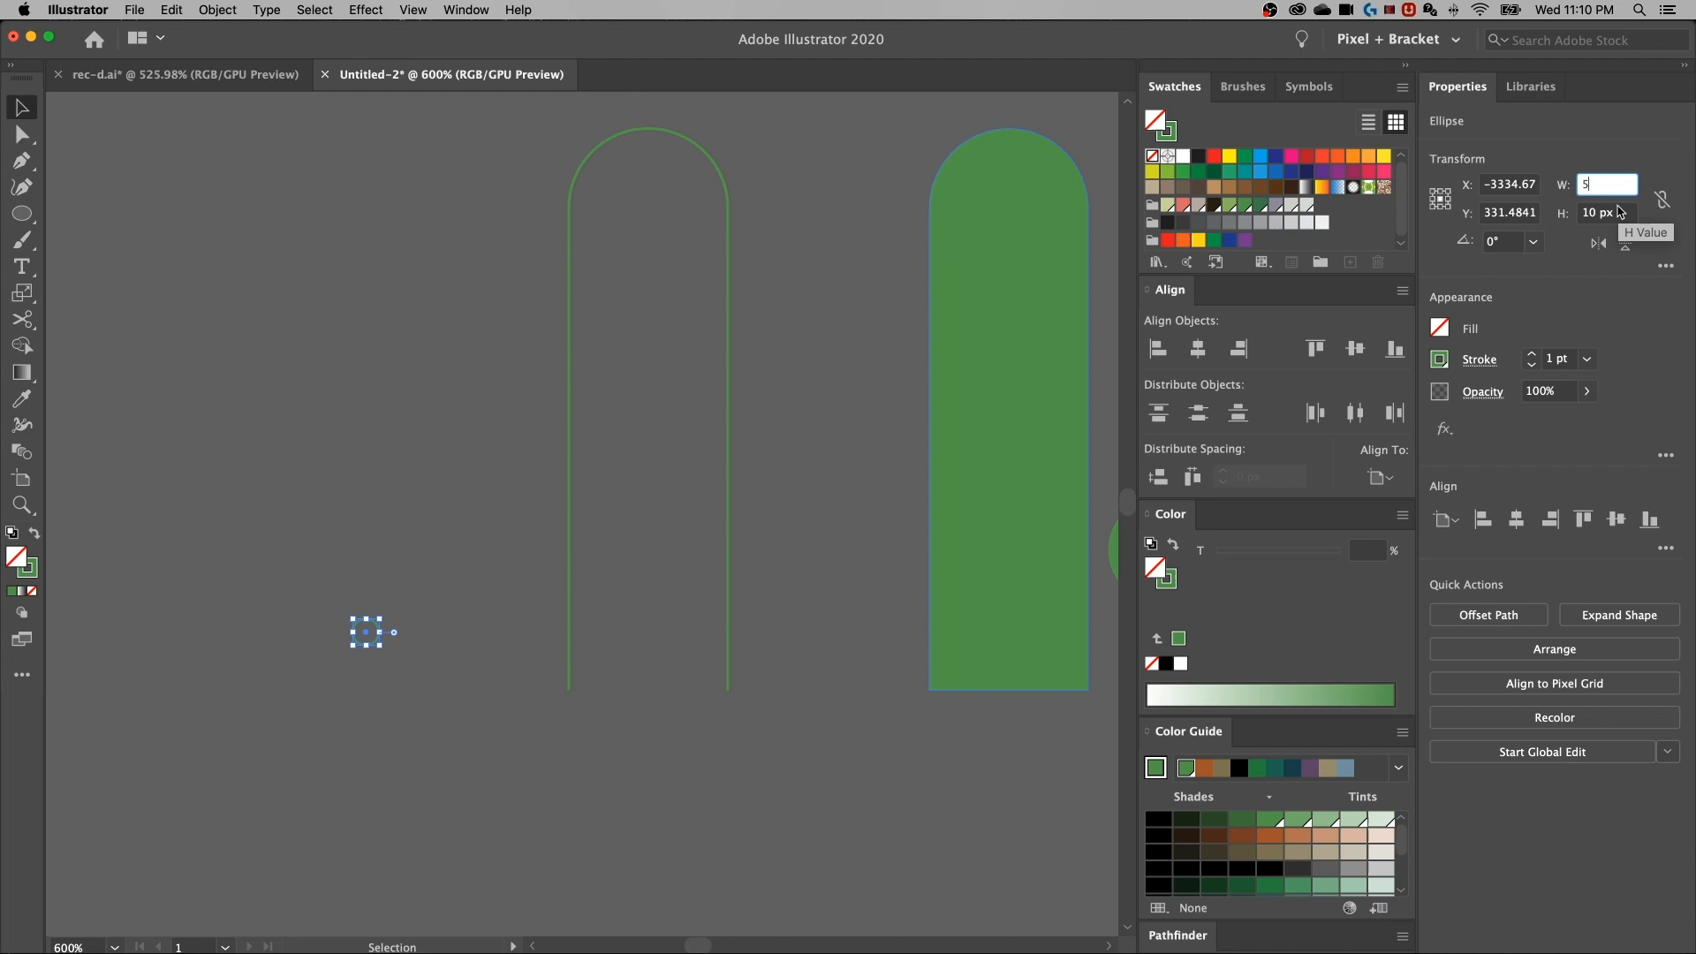
key(Tab)
text(5)
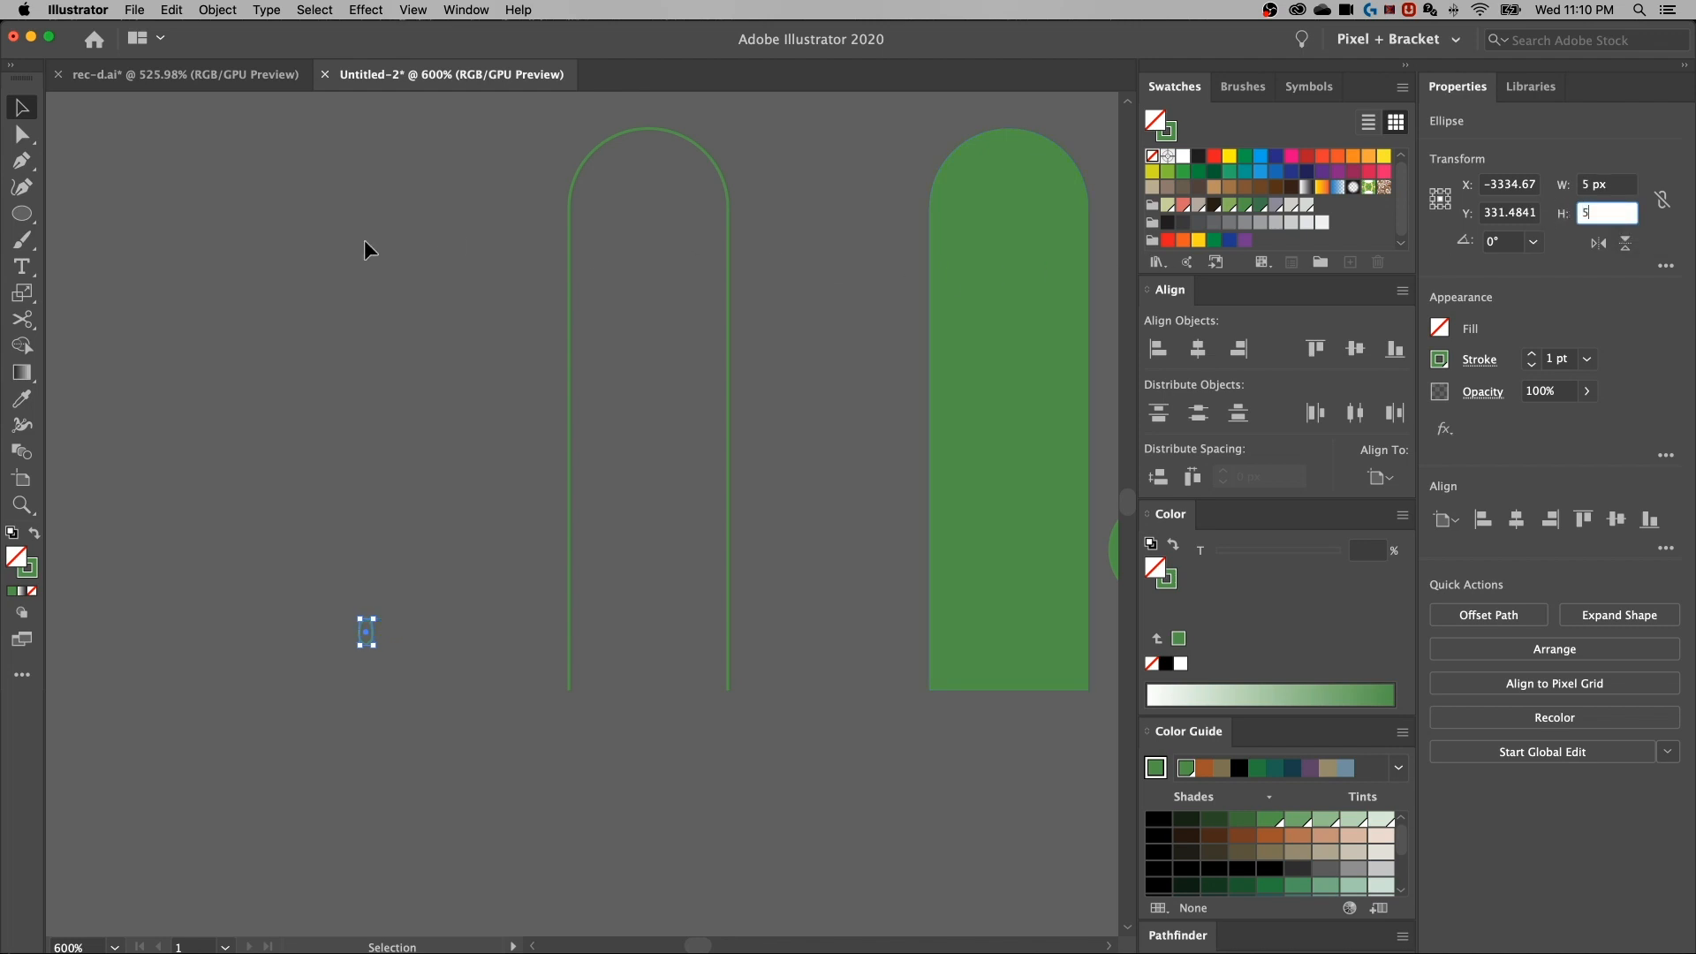
key(Return)
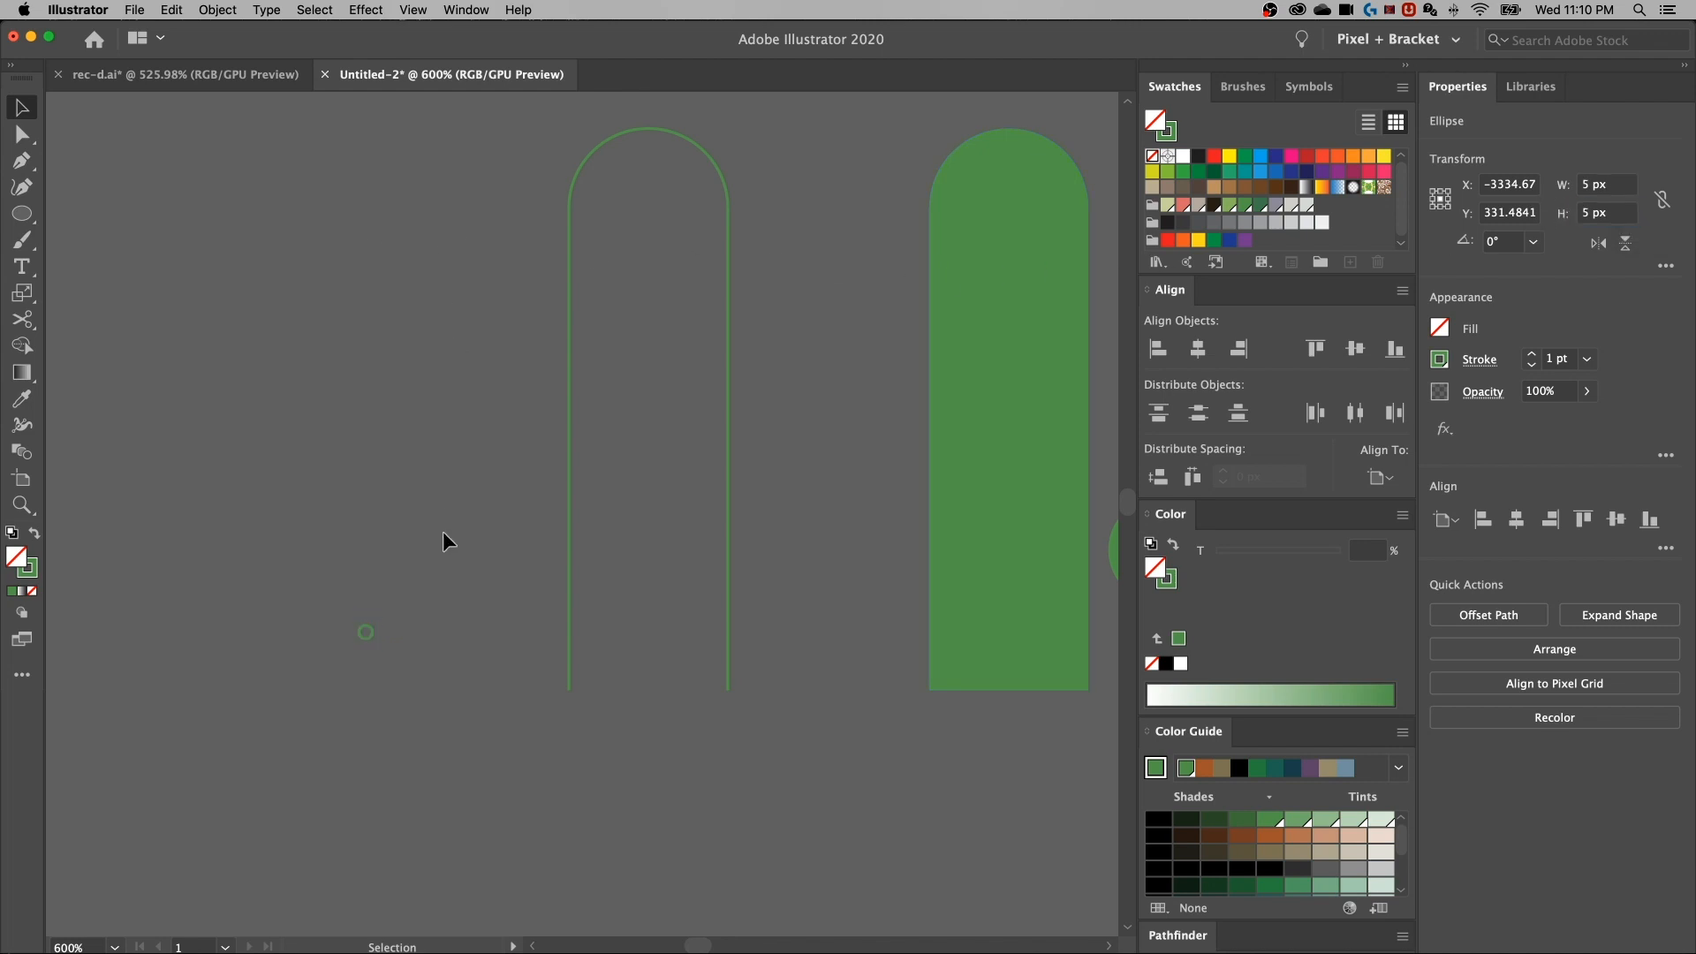
Swap the small circle's fill and stroke to give it a solid green fill with no stroke
click(407, 650)
click(362, 630)
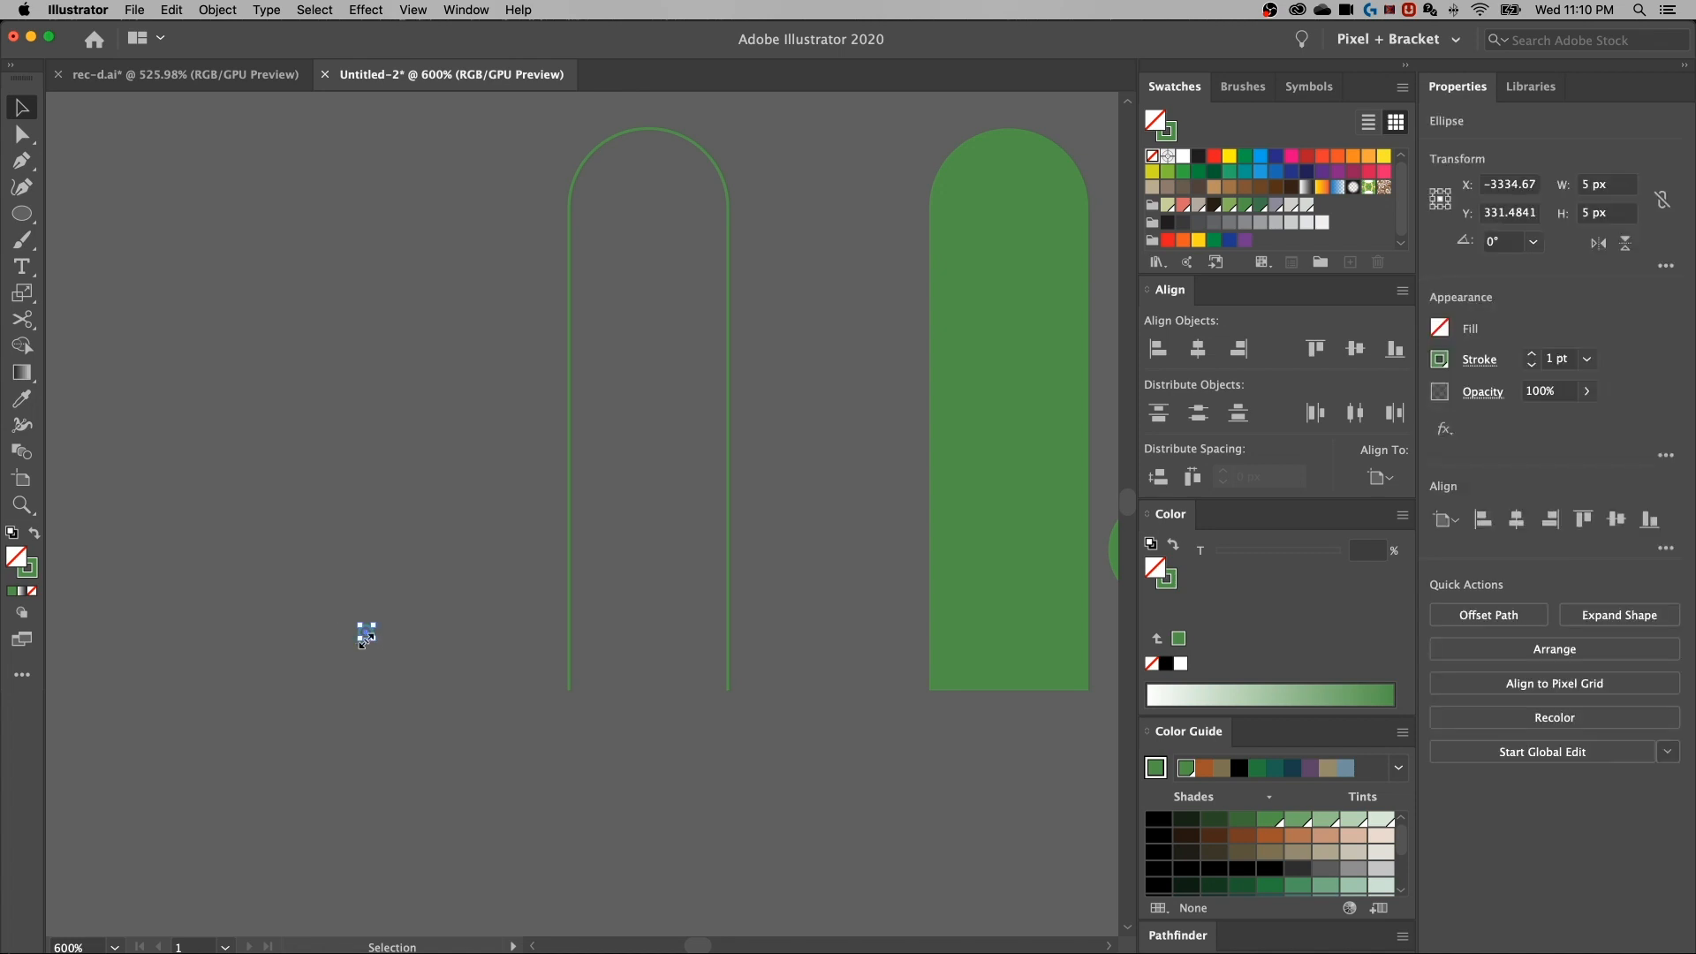
click(35, 534)
click(372, 648)
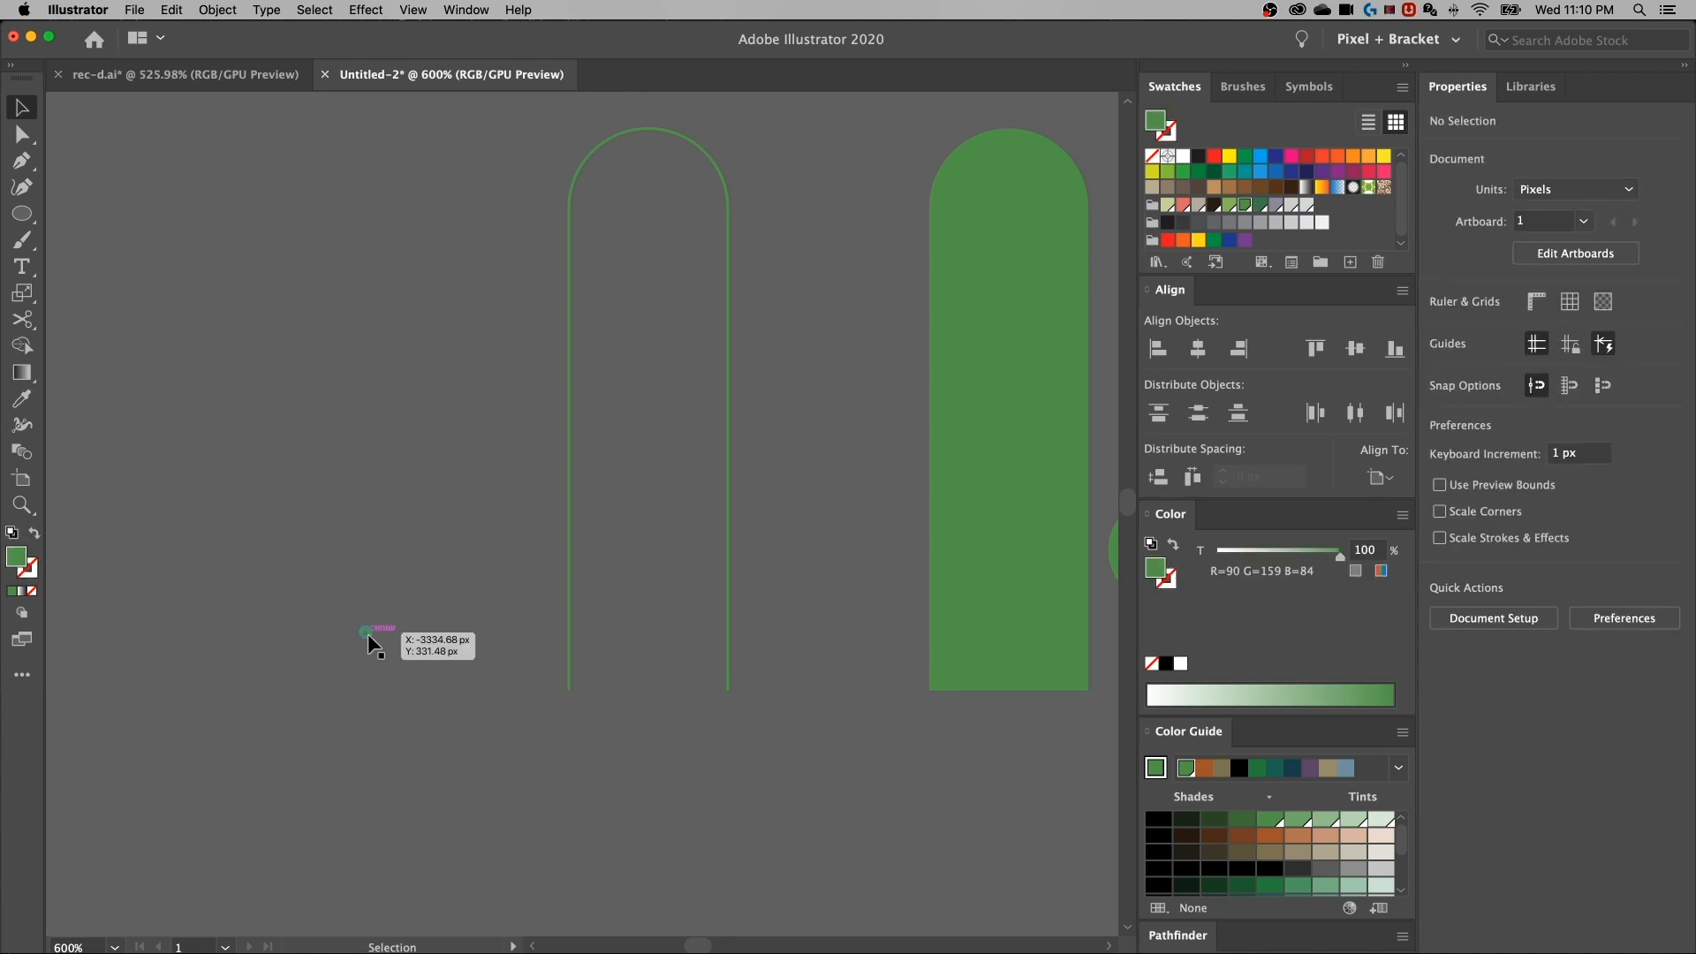
click(367, 634)
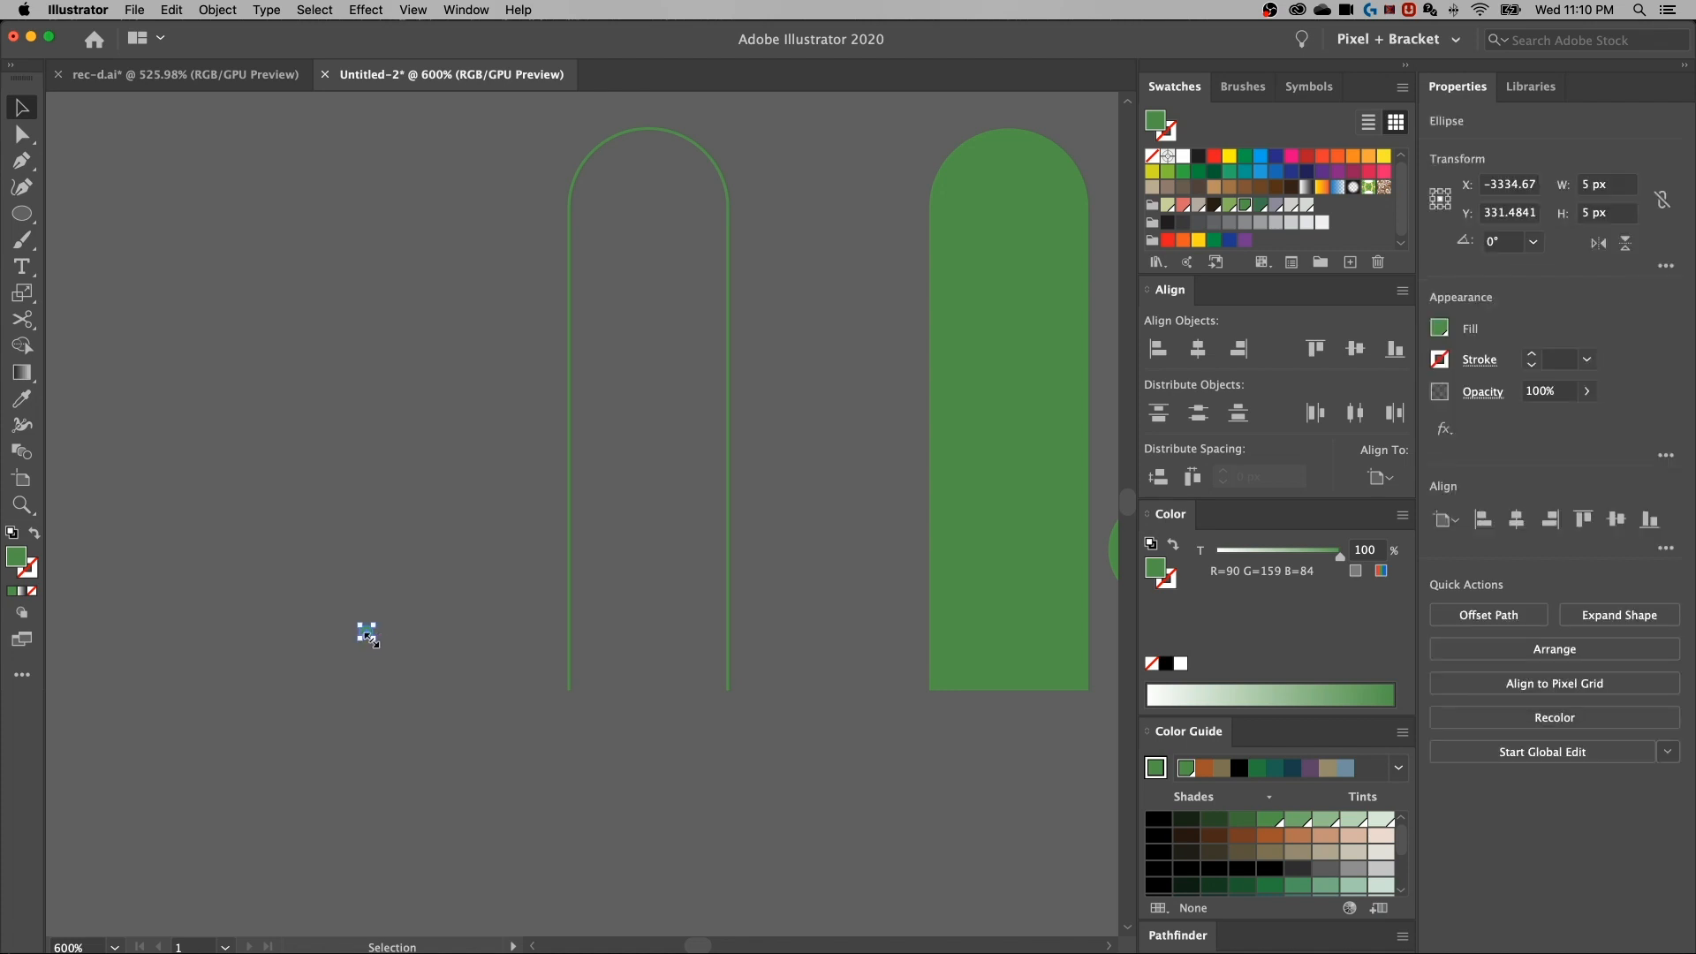
Duplicate the green circle to its right and move the original left so the pair spans about 41 px
key(super+equal)
key(super+equal)
key(super+equal)
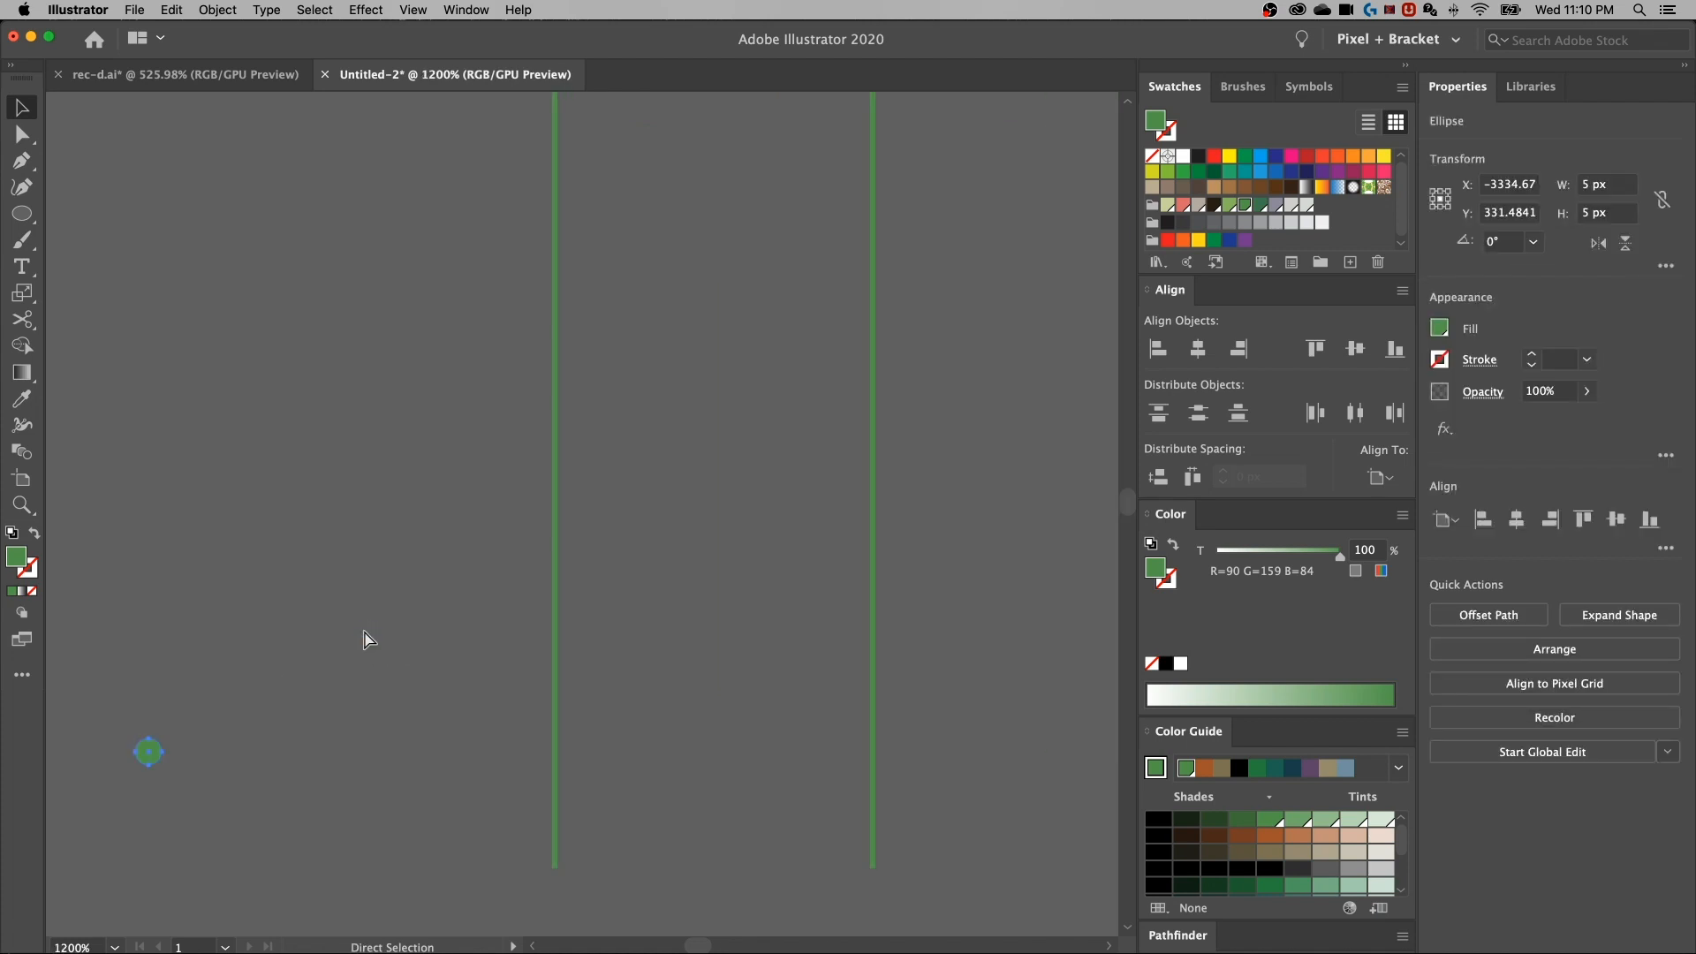
drag(333, 662, 1014, 342)
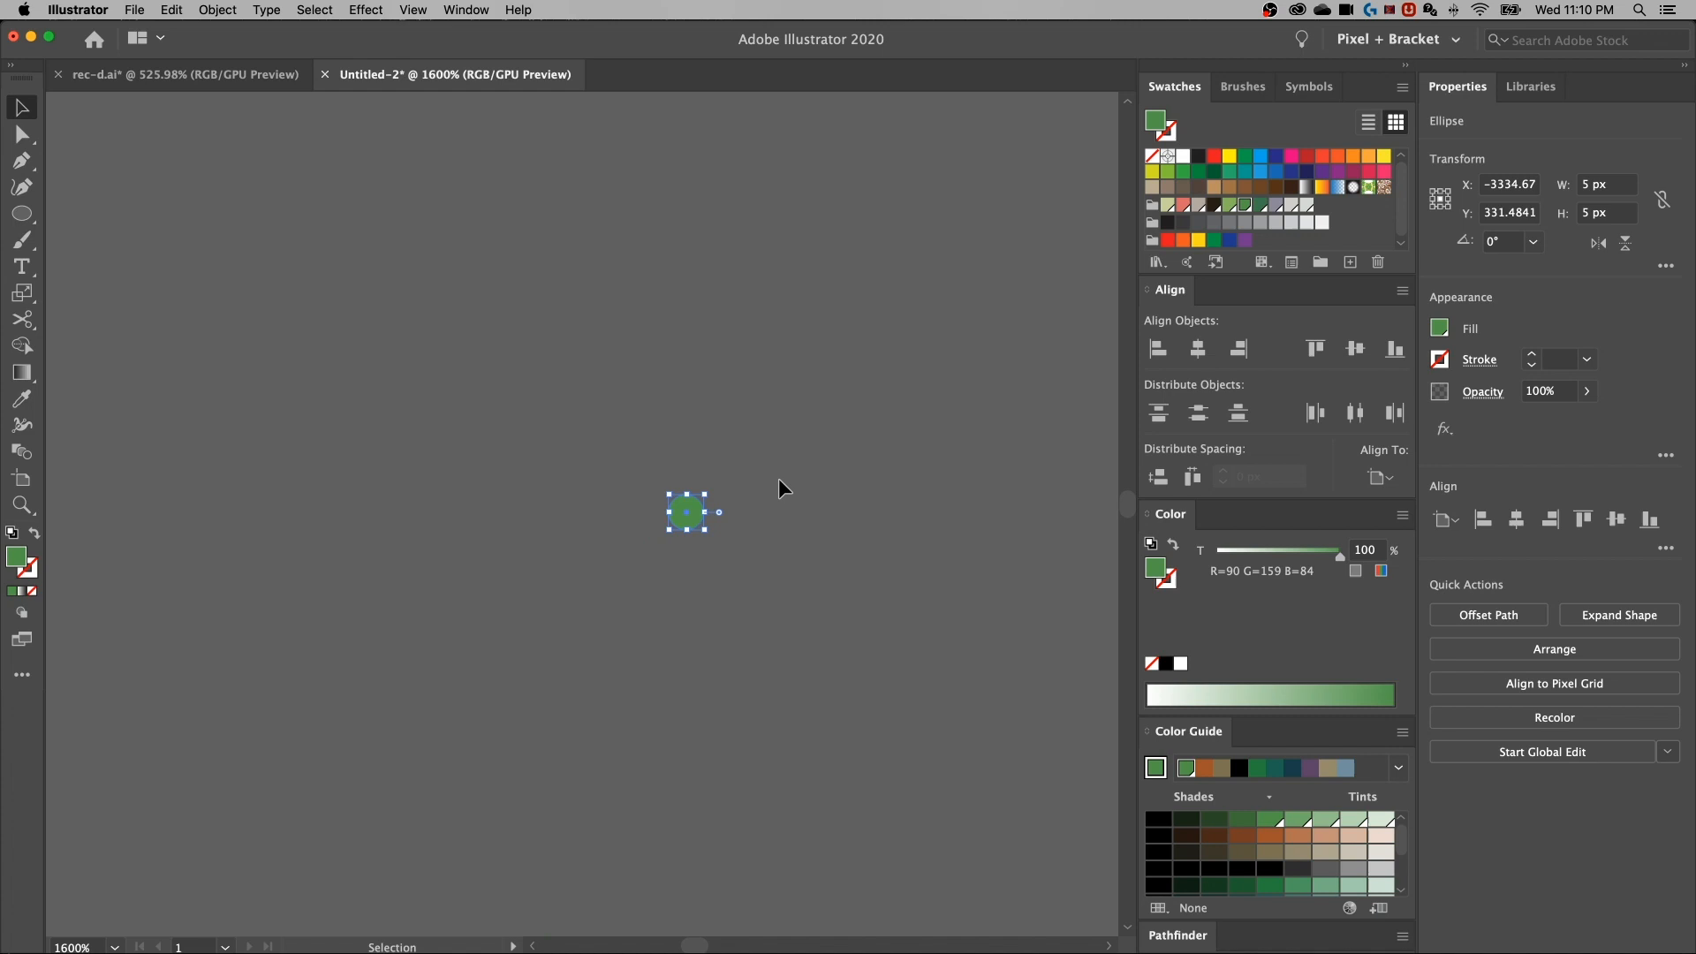
drag(690, 514, 839, 515)
click(830, 561)
drag(680, 511, 576, 506)
click(716, 558)
Select both circles and set the blend options to 8 specified steps with Align to Page orientation
key(super+a)
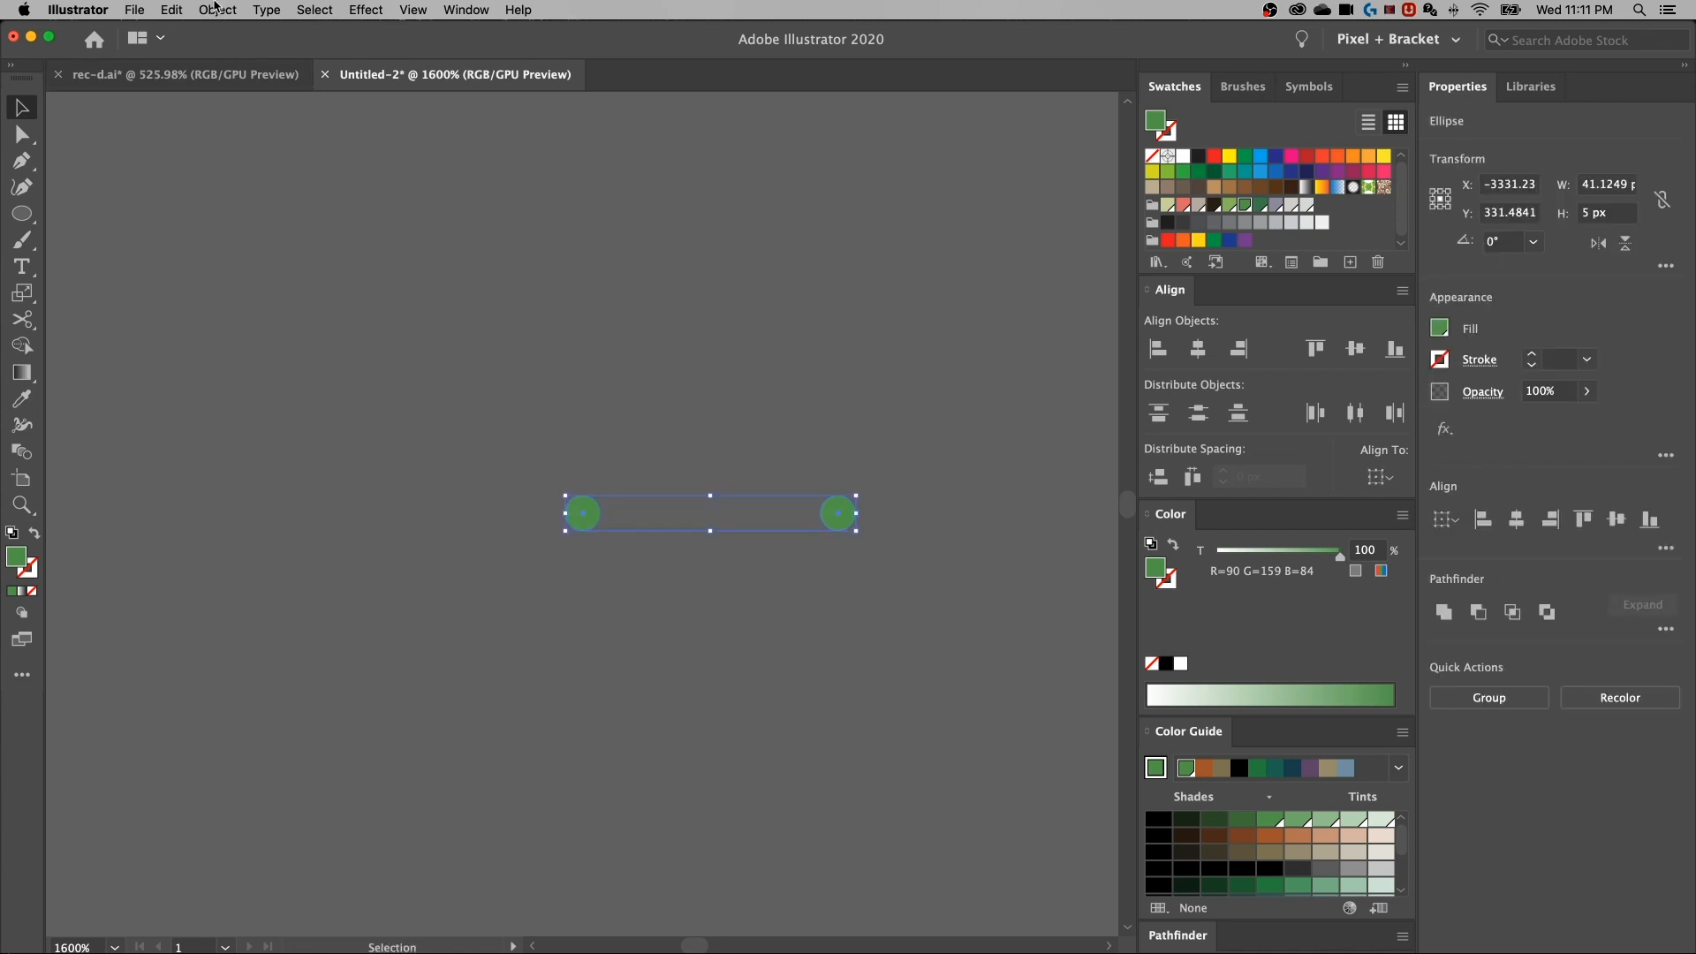
click(217, 9)
mouse_move(266, 454)
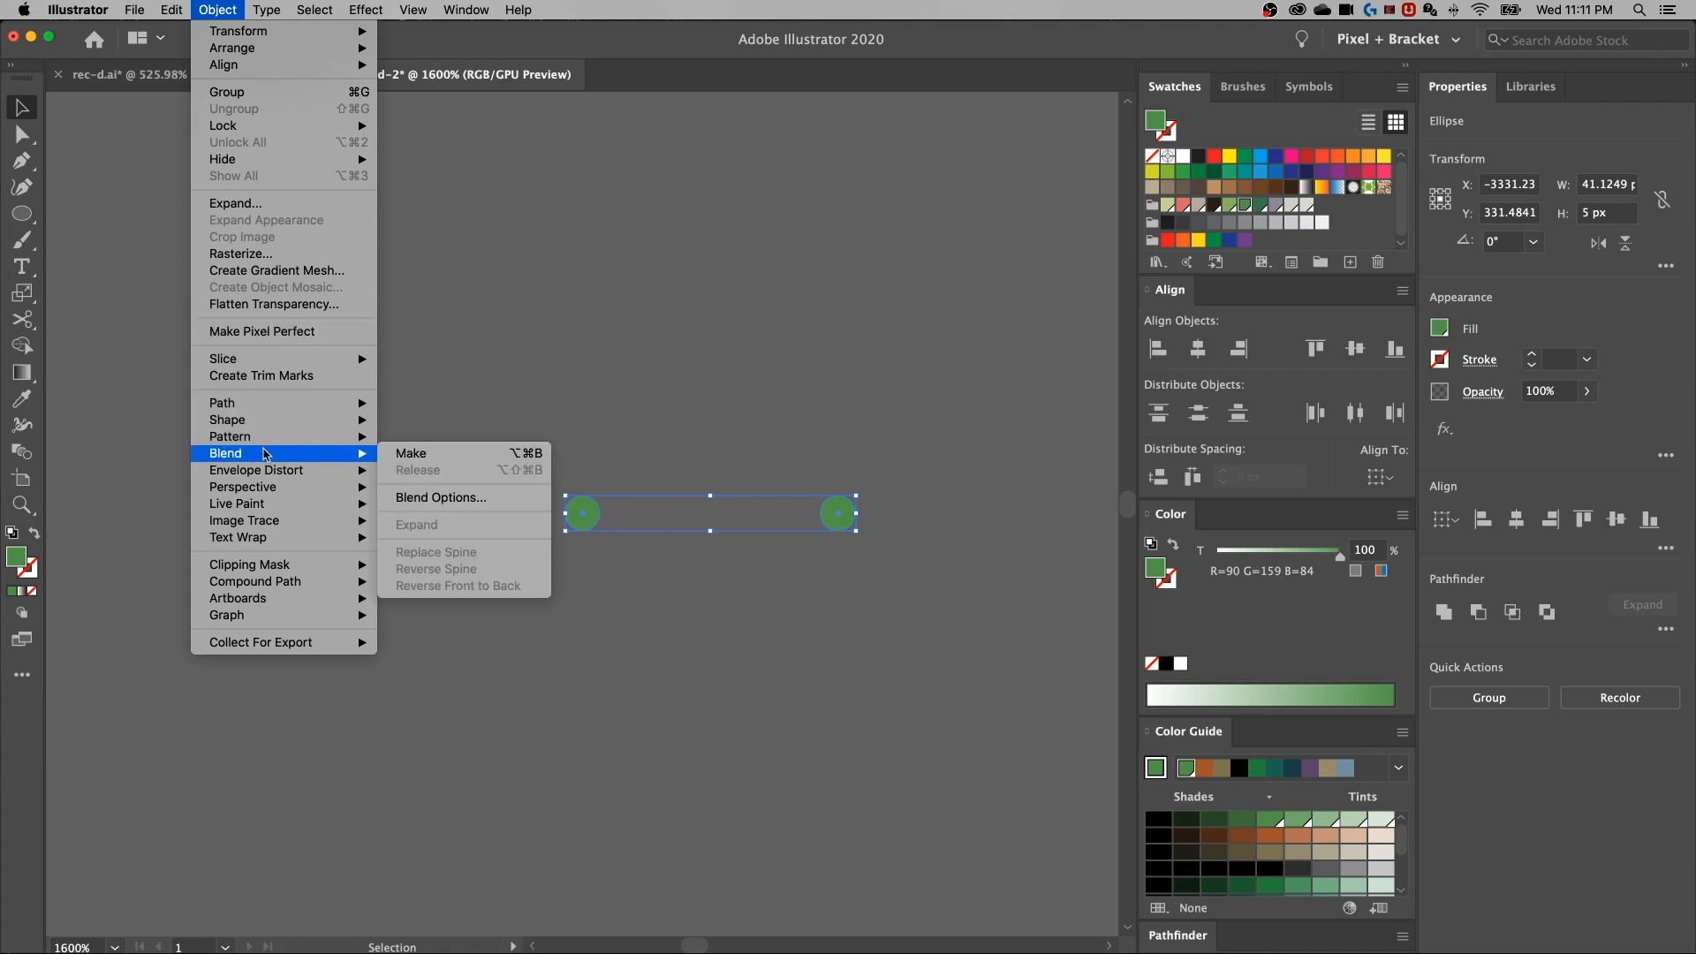
click(430, 498)
drag(1212, 384, 500, 207)
click(565, 248)
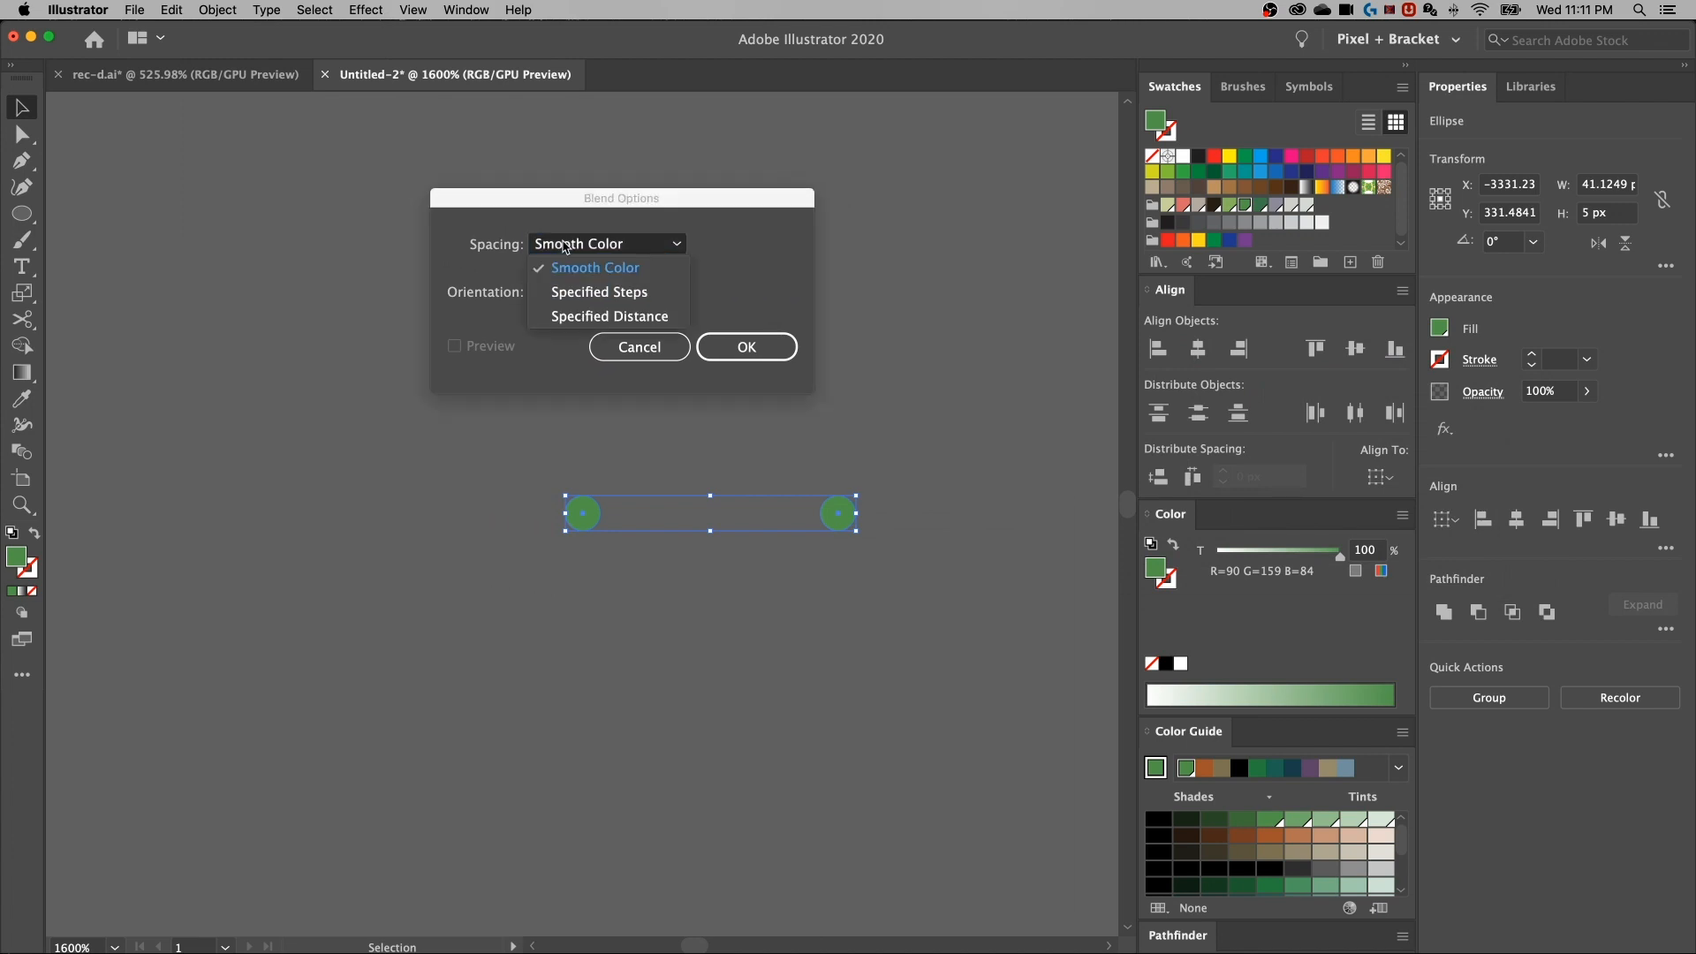
click(601, 292)
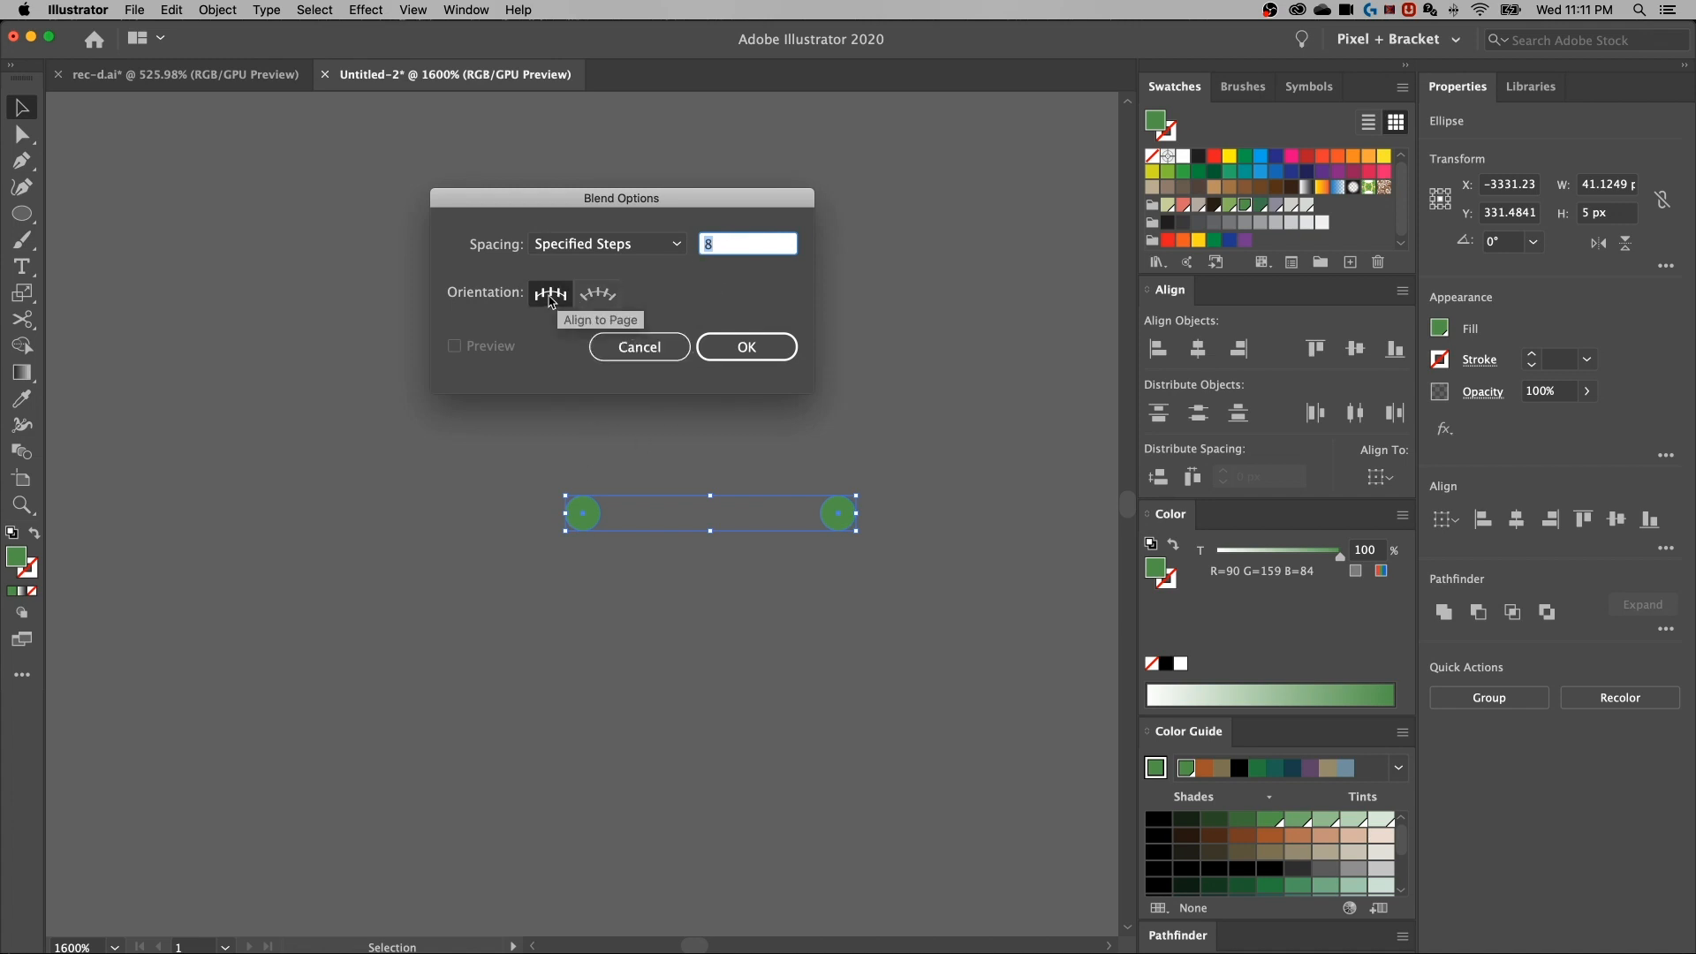
click(755, 348)
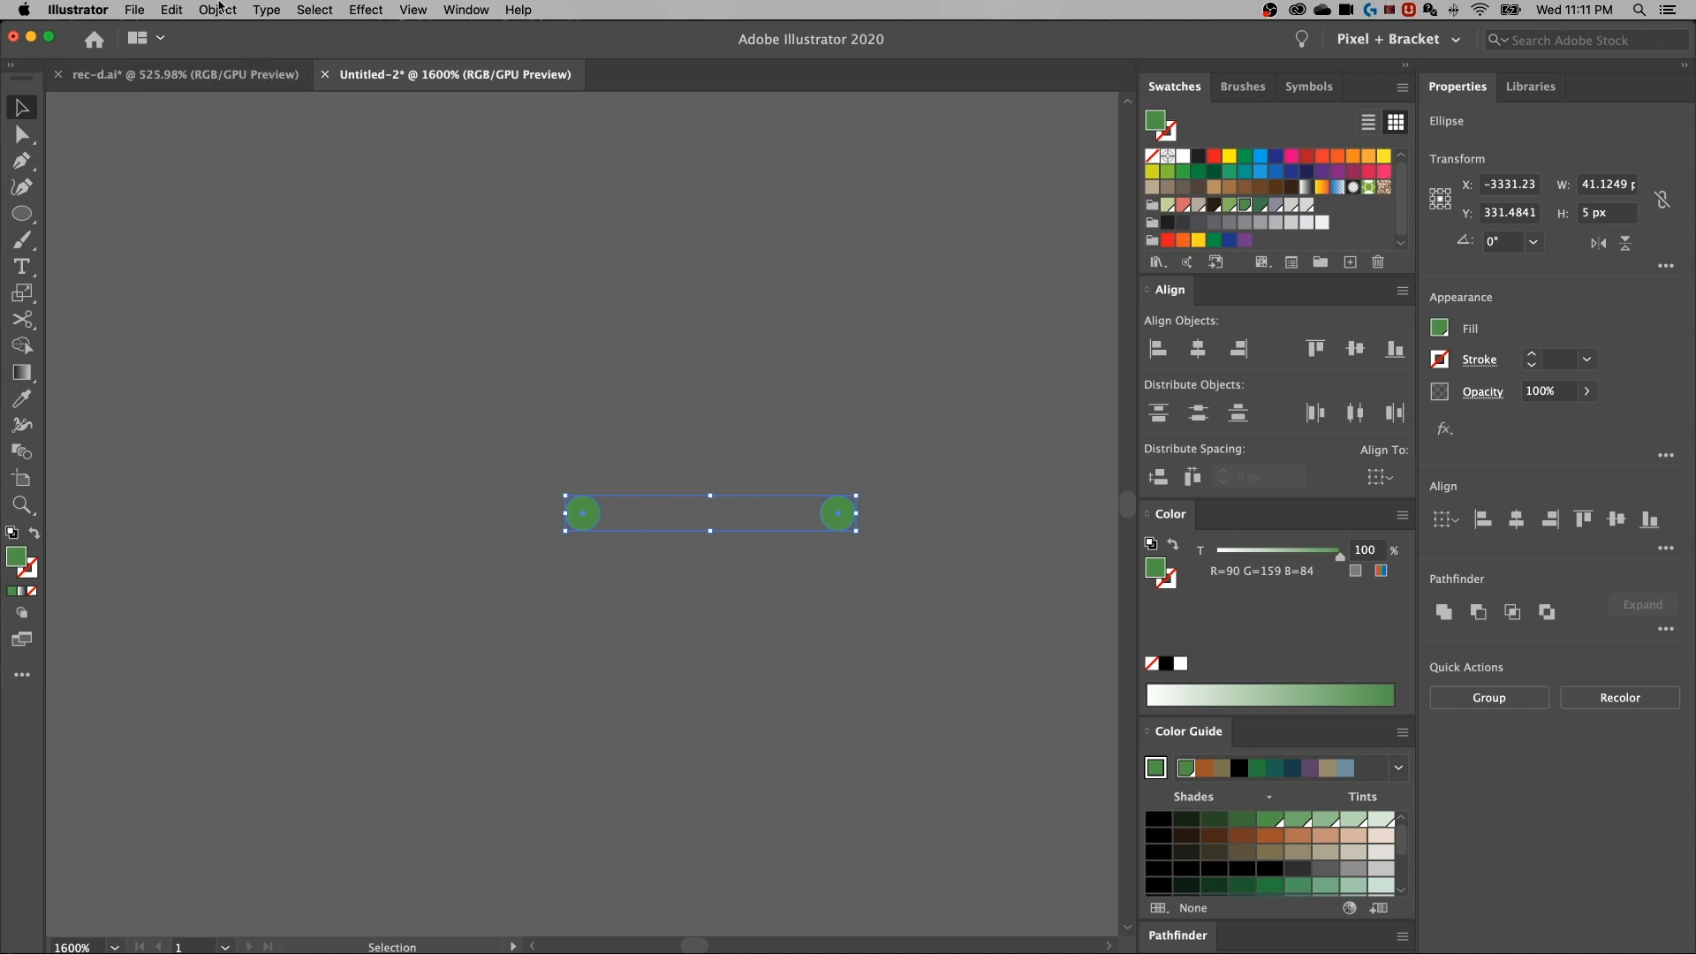
Make a blend between the two circles and duplicate the resulting row of dots above it
click(218, 10)
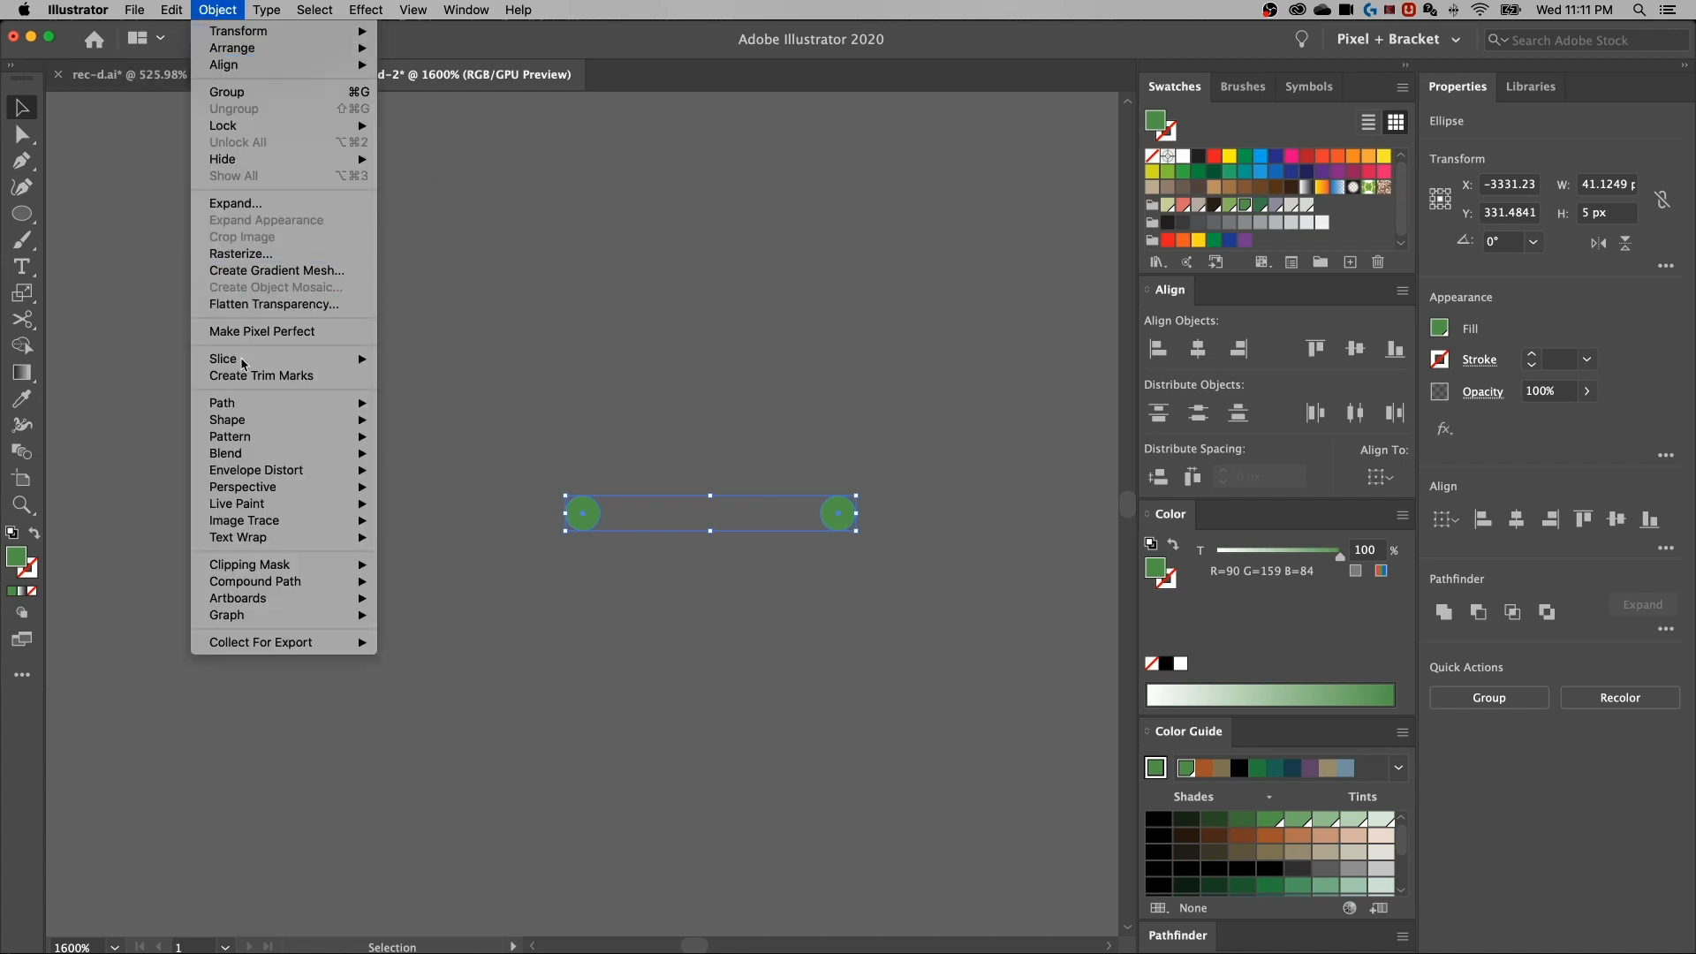
mouse_move(353, 458)
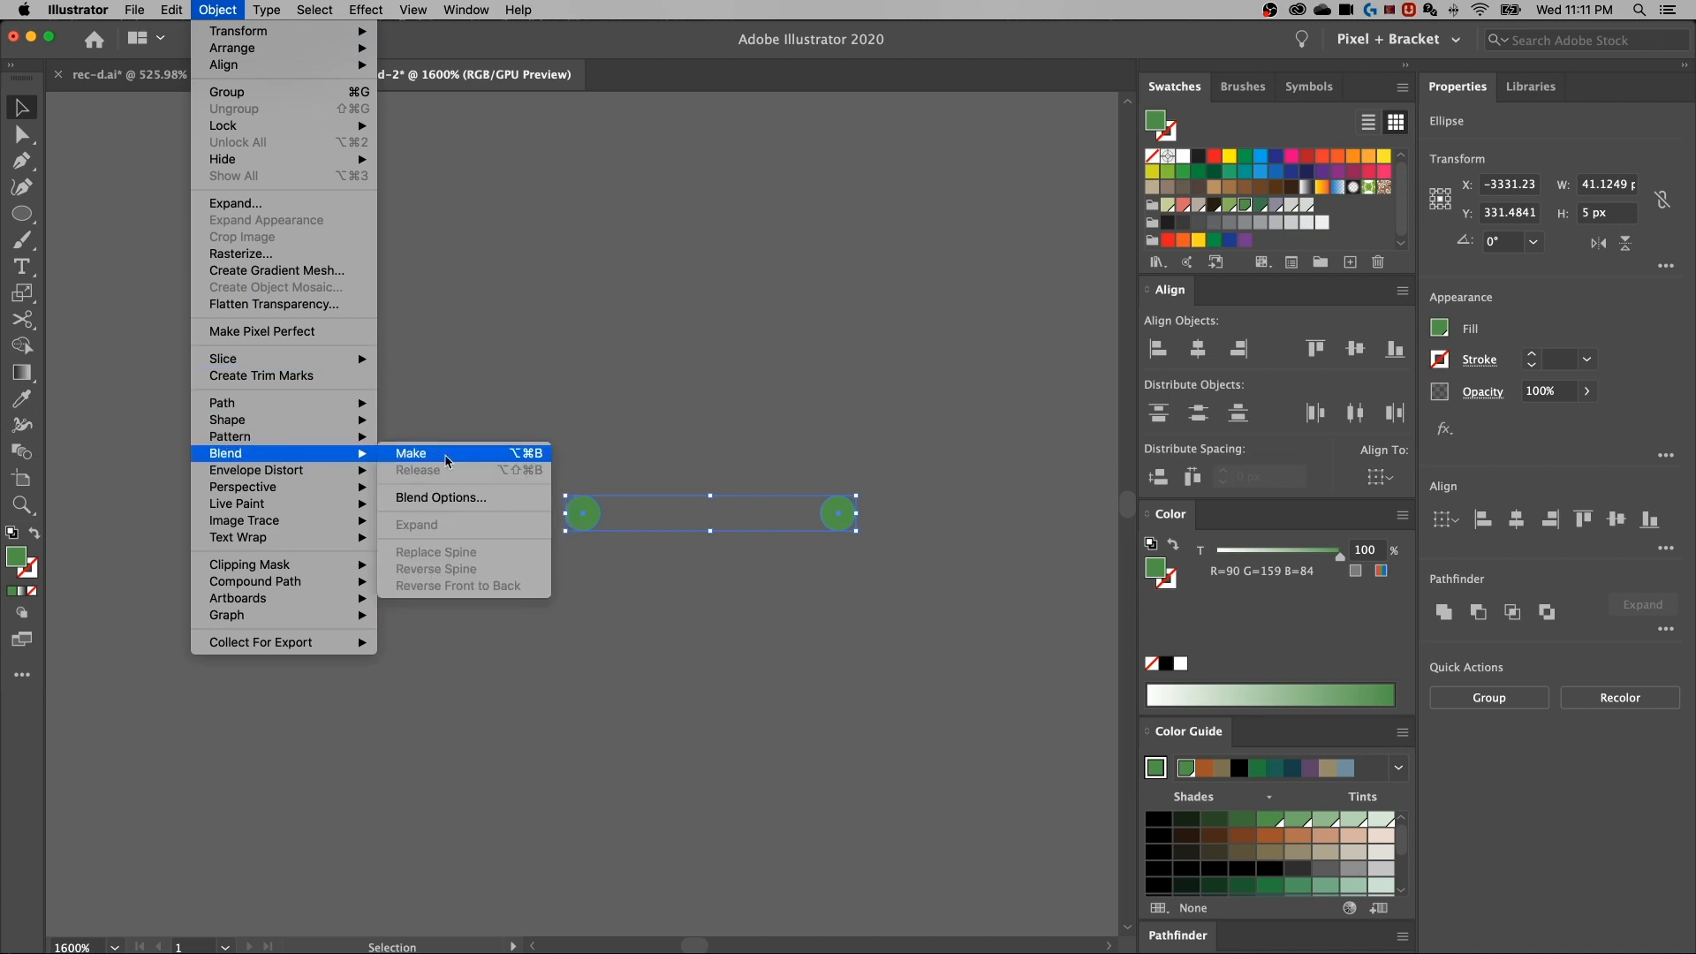
click(448, 453)
scroll(609, 553, right, 3)
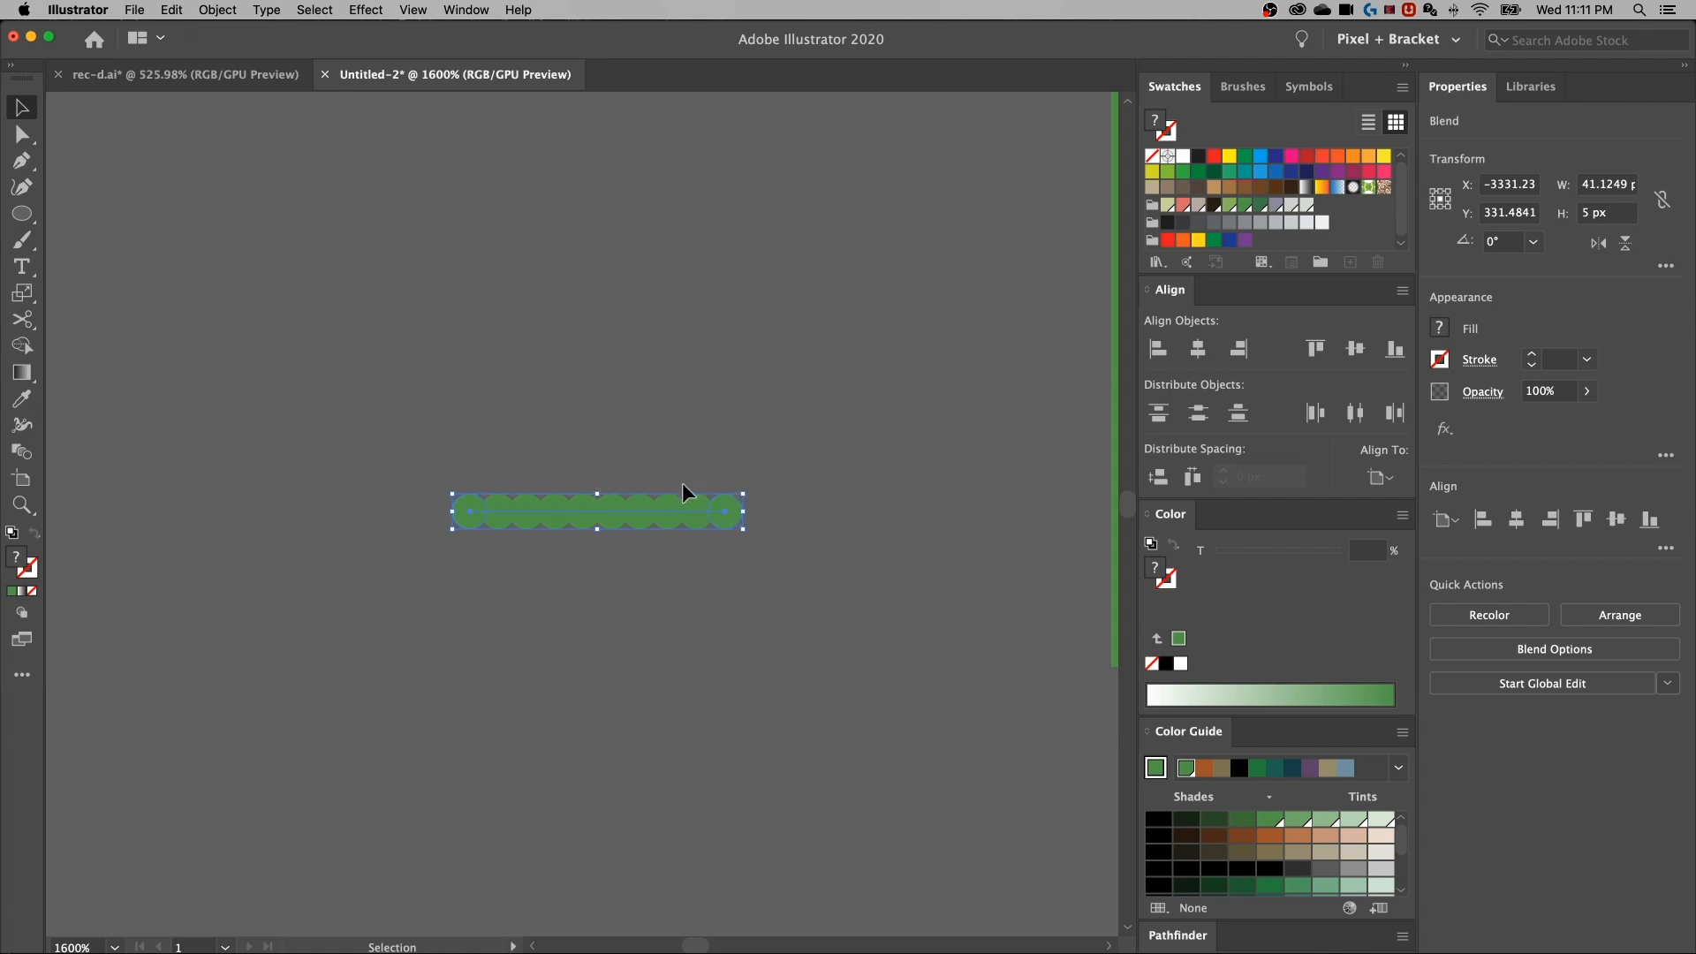
click(733, 551)
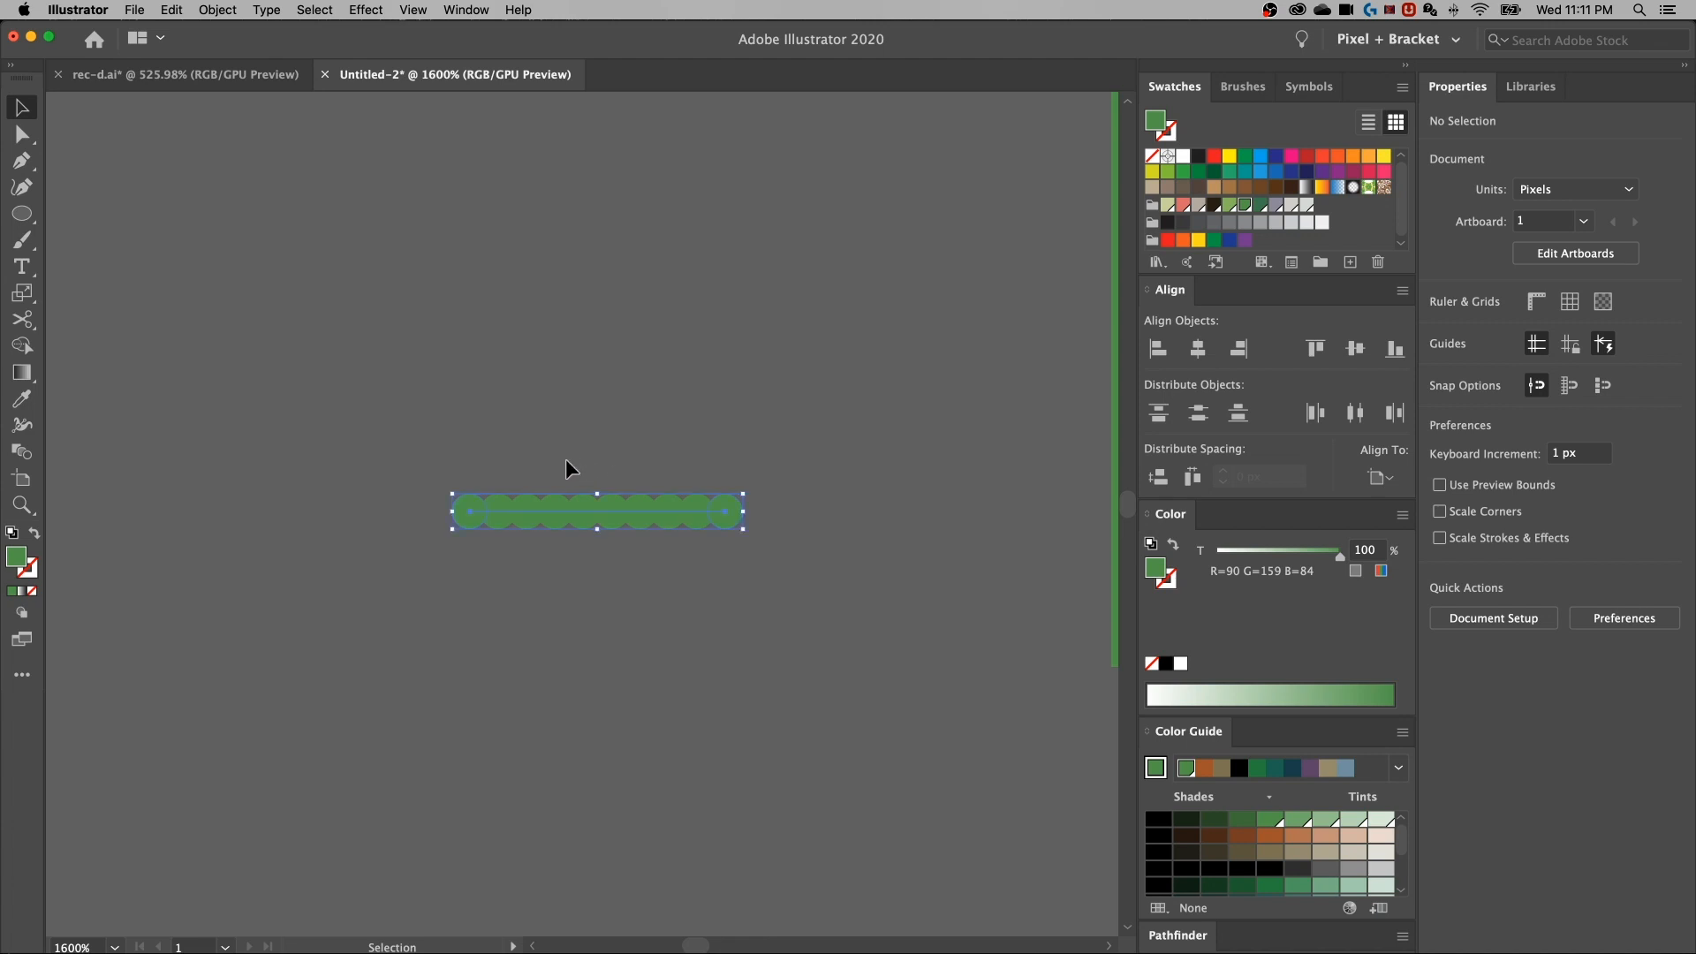
drag(579, 511, 576, 400)
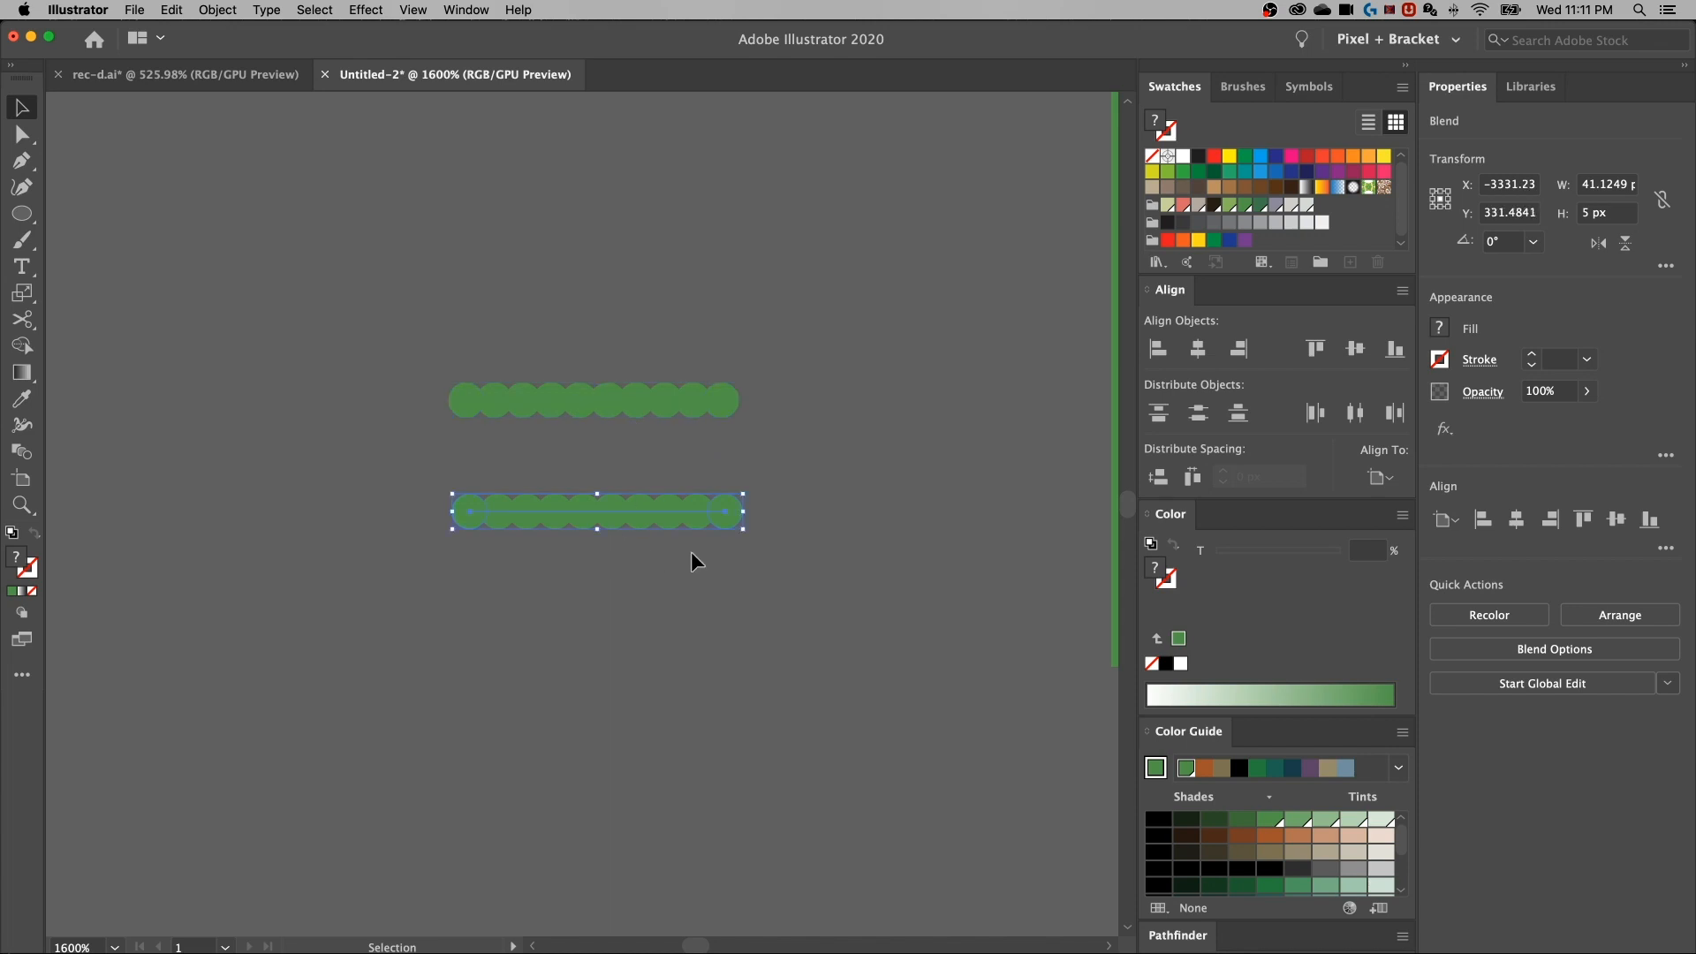
Select the lower dot blend together with the open trunk outline and replace the blend's spine with that outline
key(super+minus)
drag(807, 553, 515, 530)
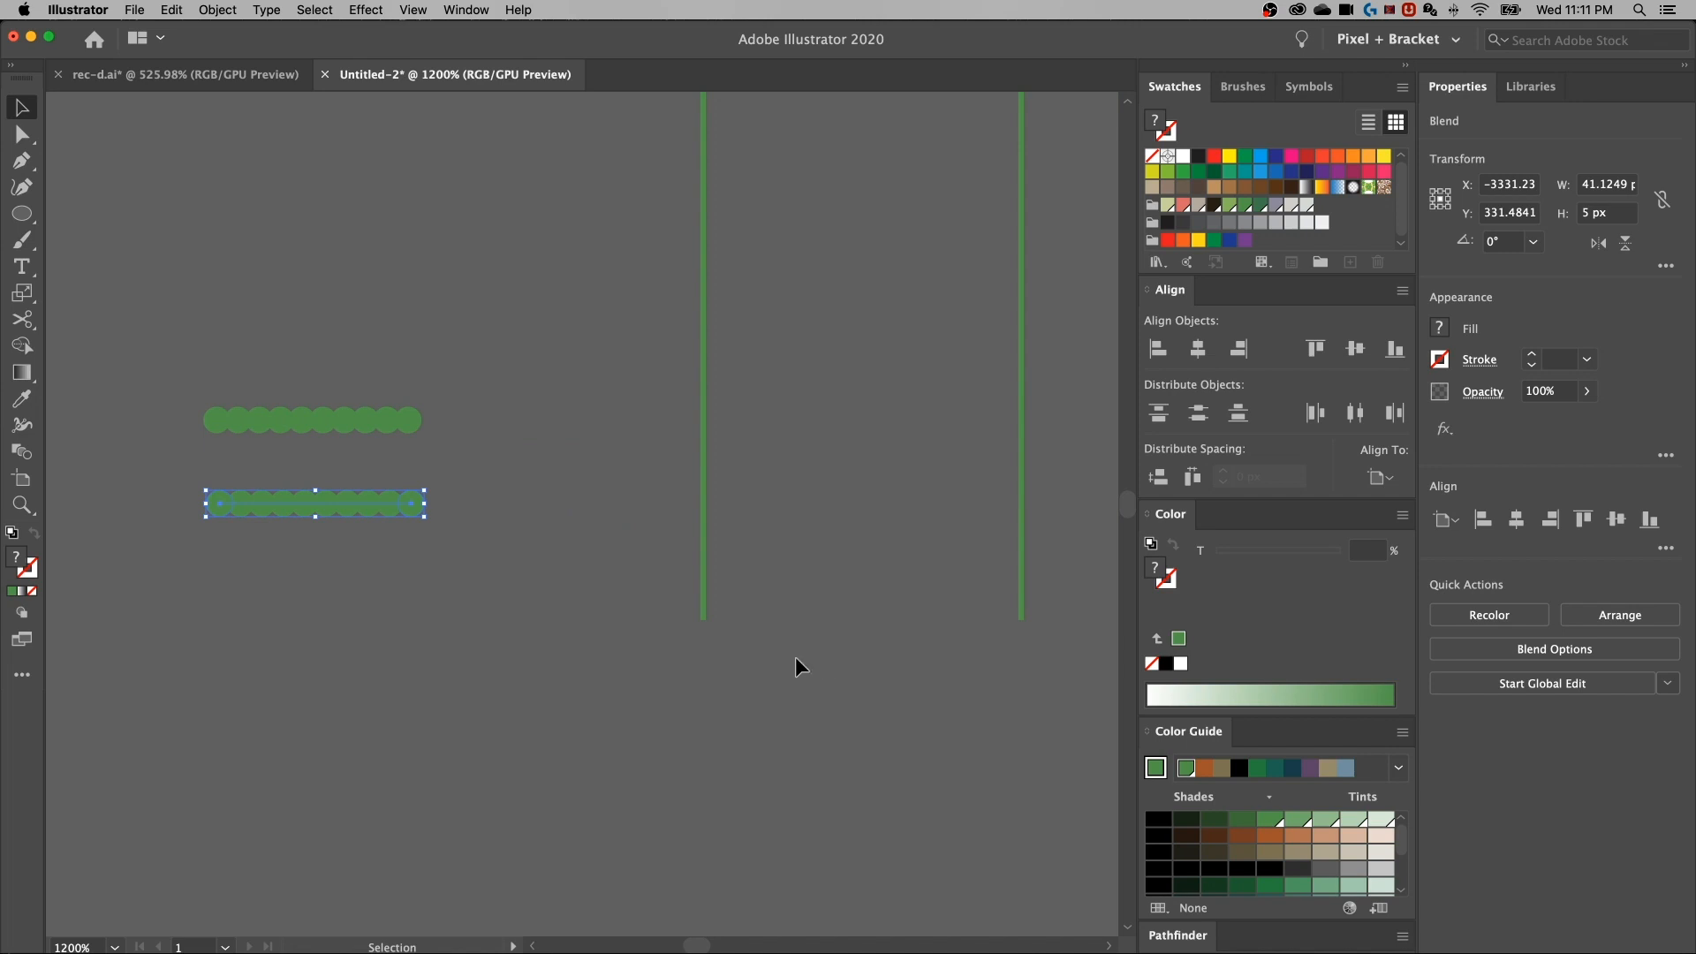
drag(357, 482, 751, 530)
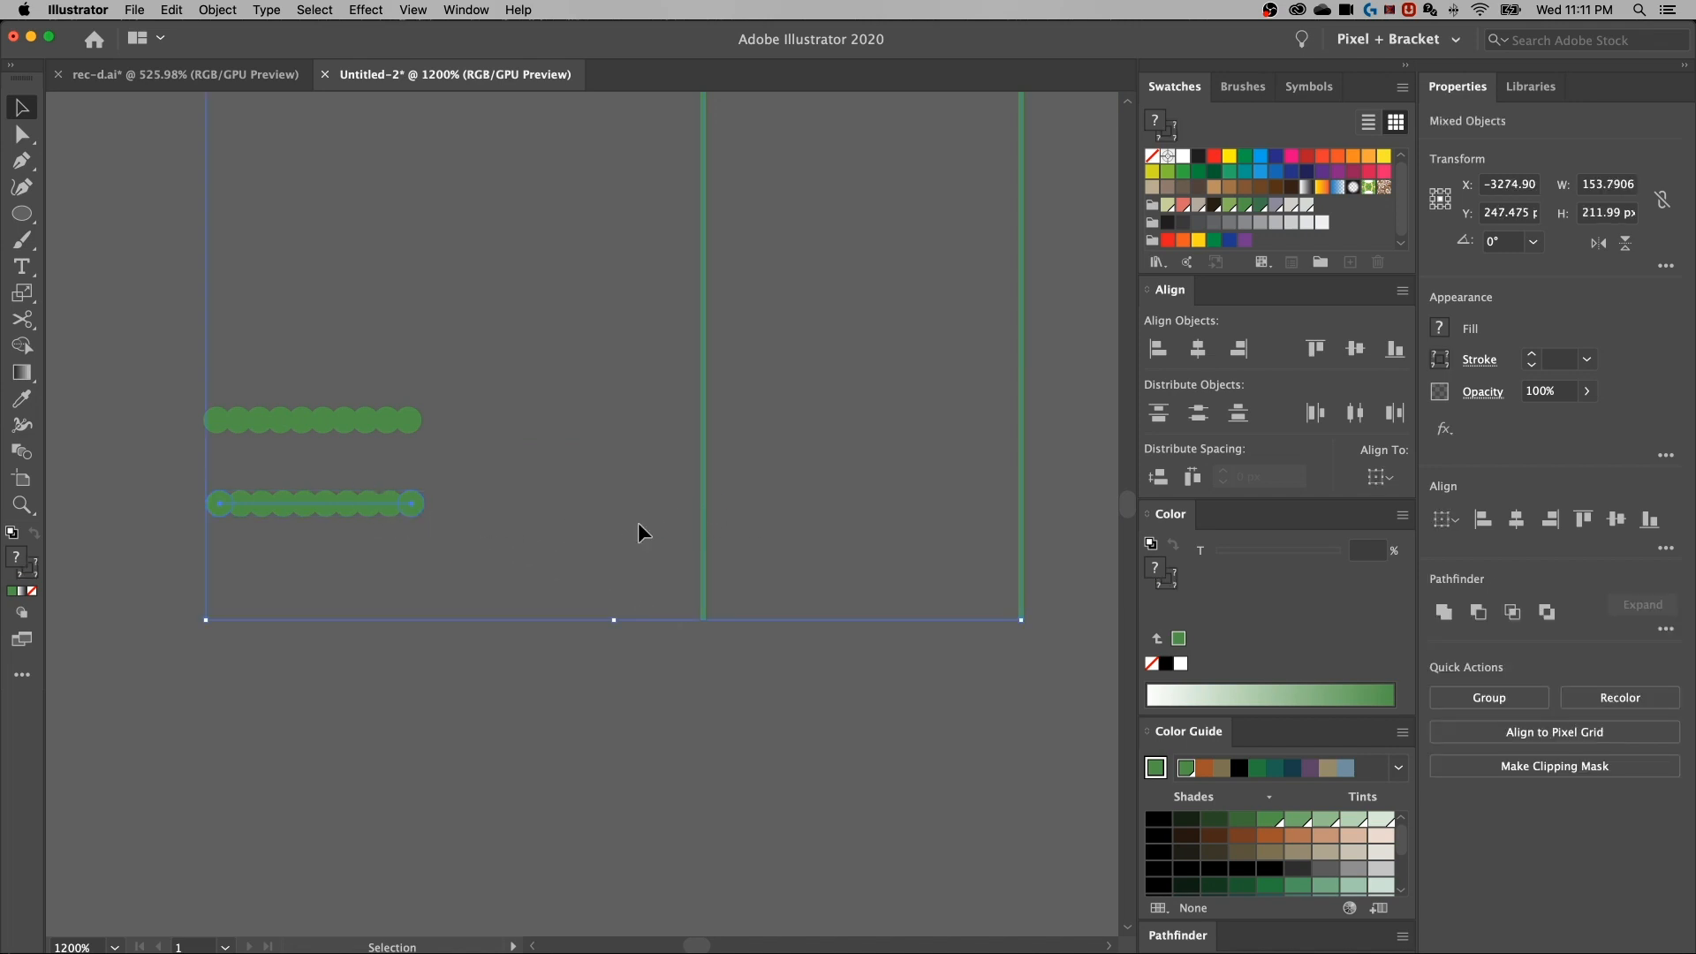
click(218, 10)
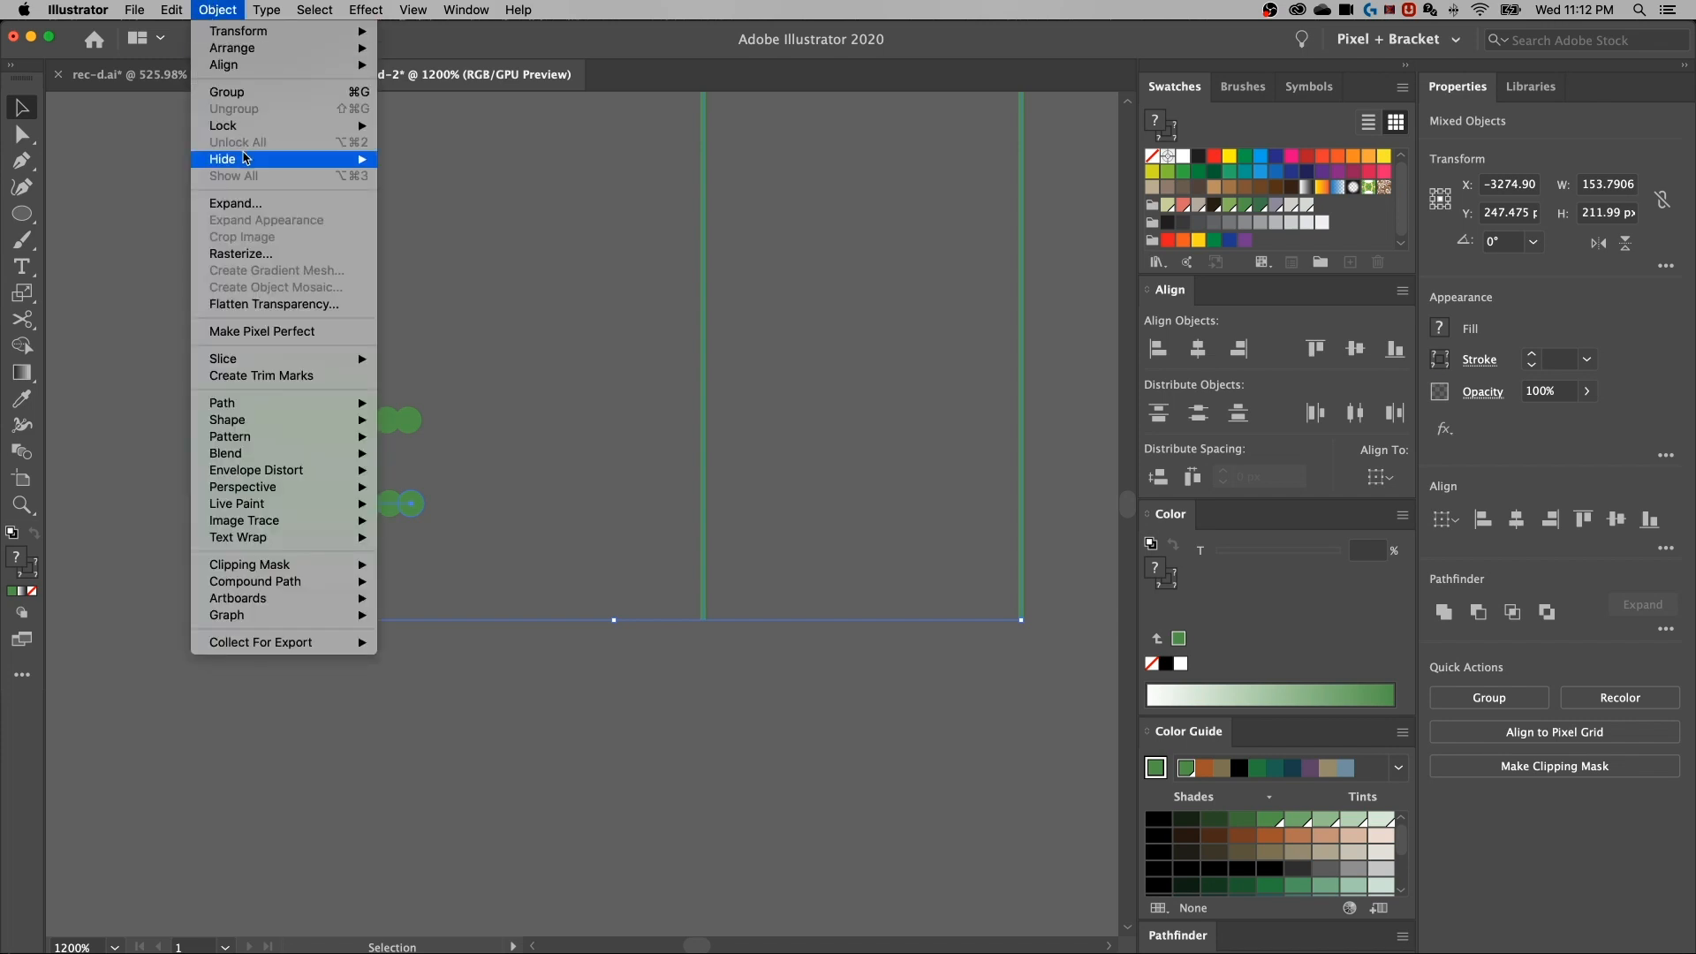
mouse_move(284, 454)
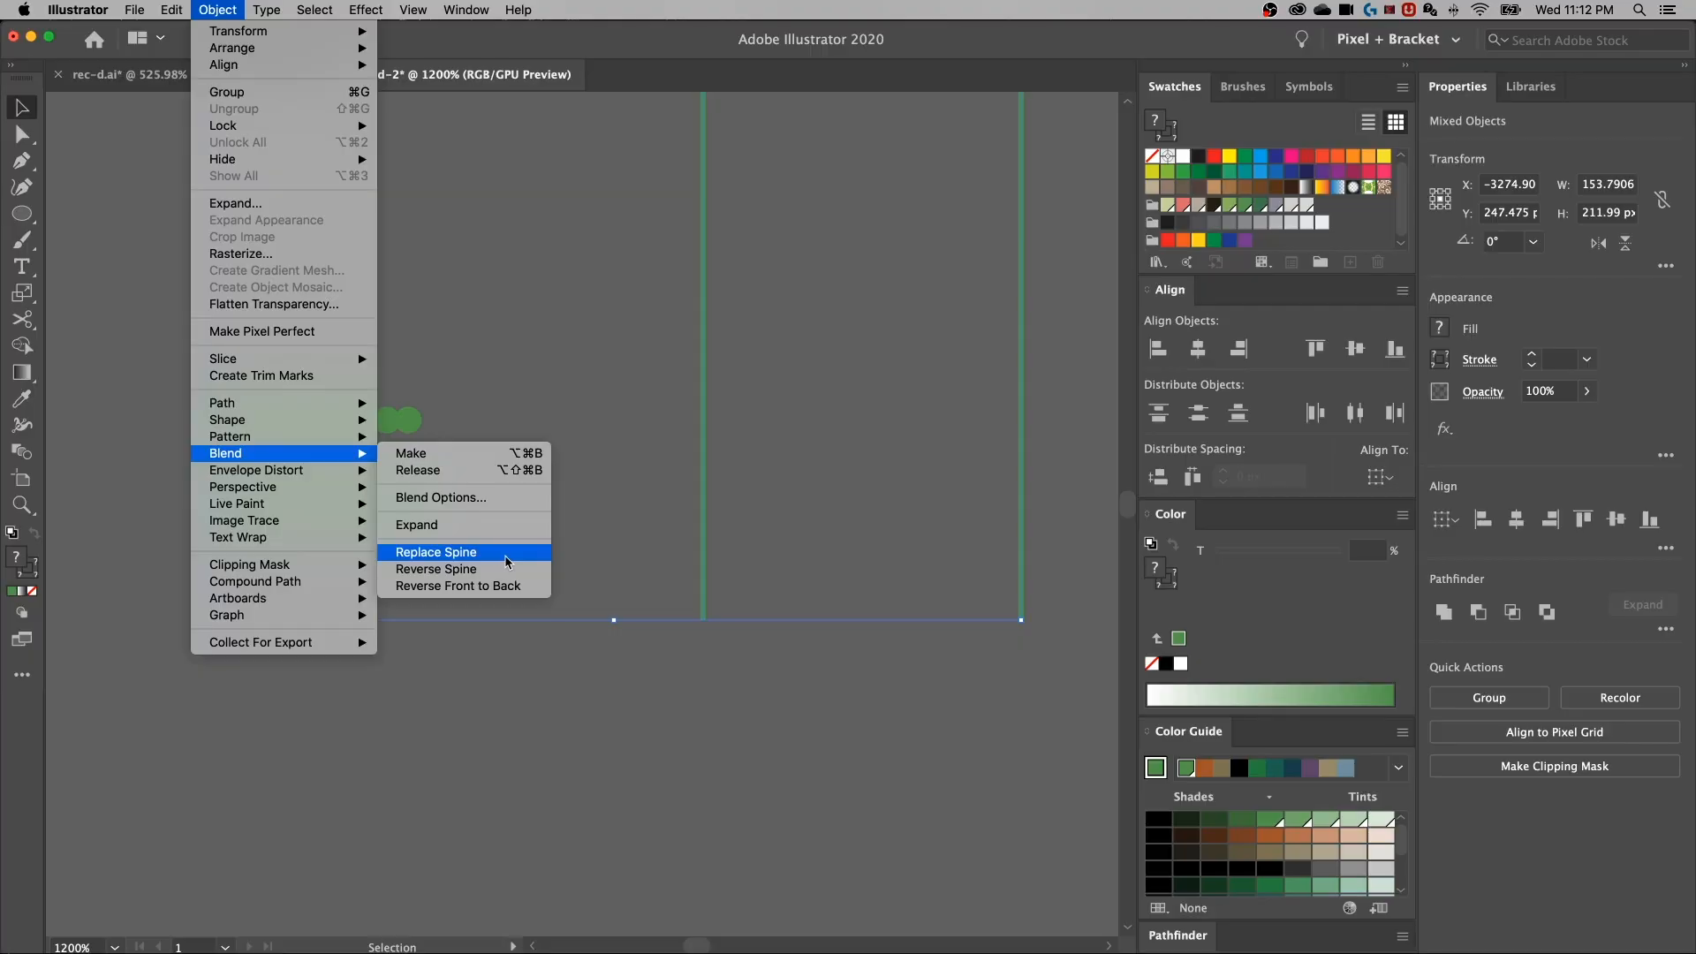
click(508, 552)
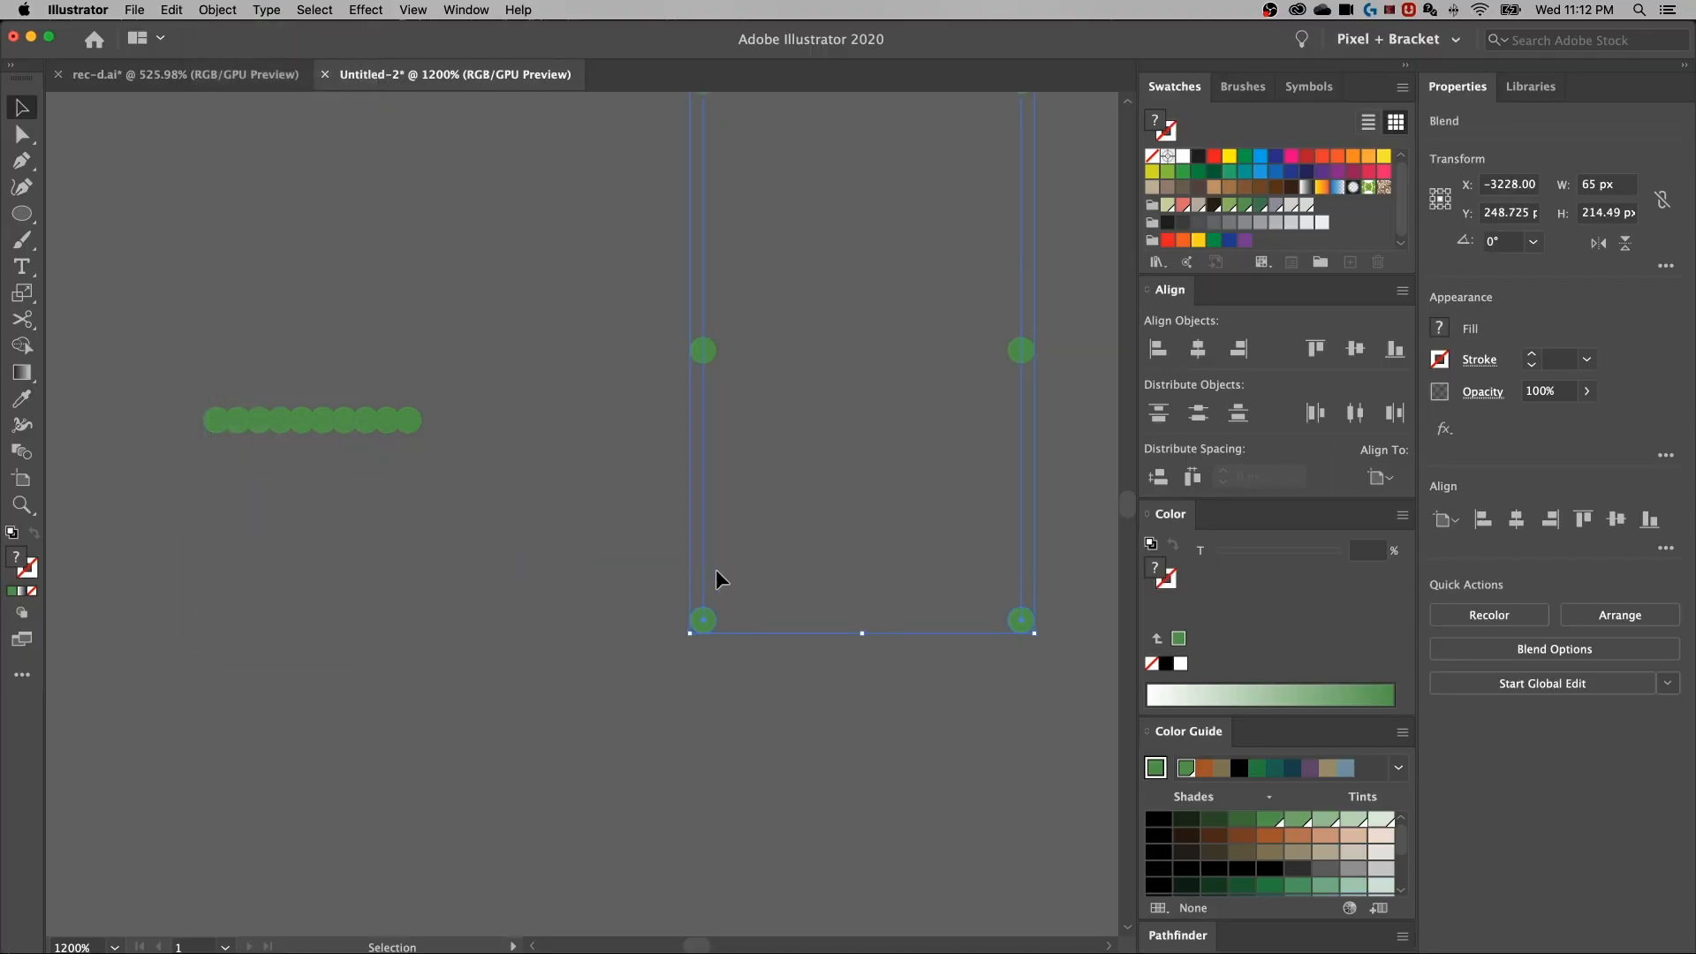
Open the blend options for the dots along the trunk outline and turn on the preview
key(super+minus)
scroll(682, 609, up, 5)
scroll(682, 609, right, 3)
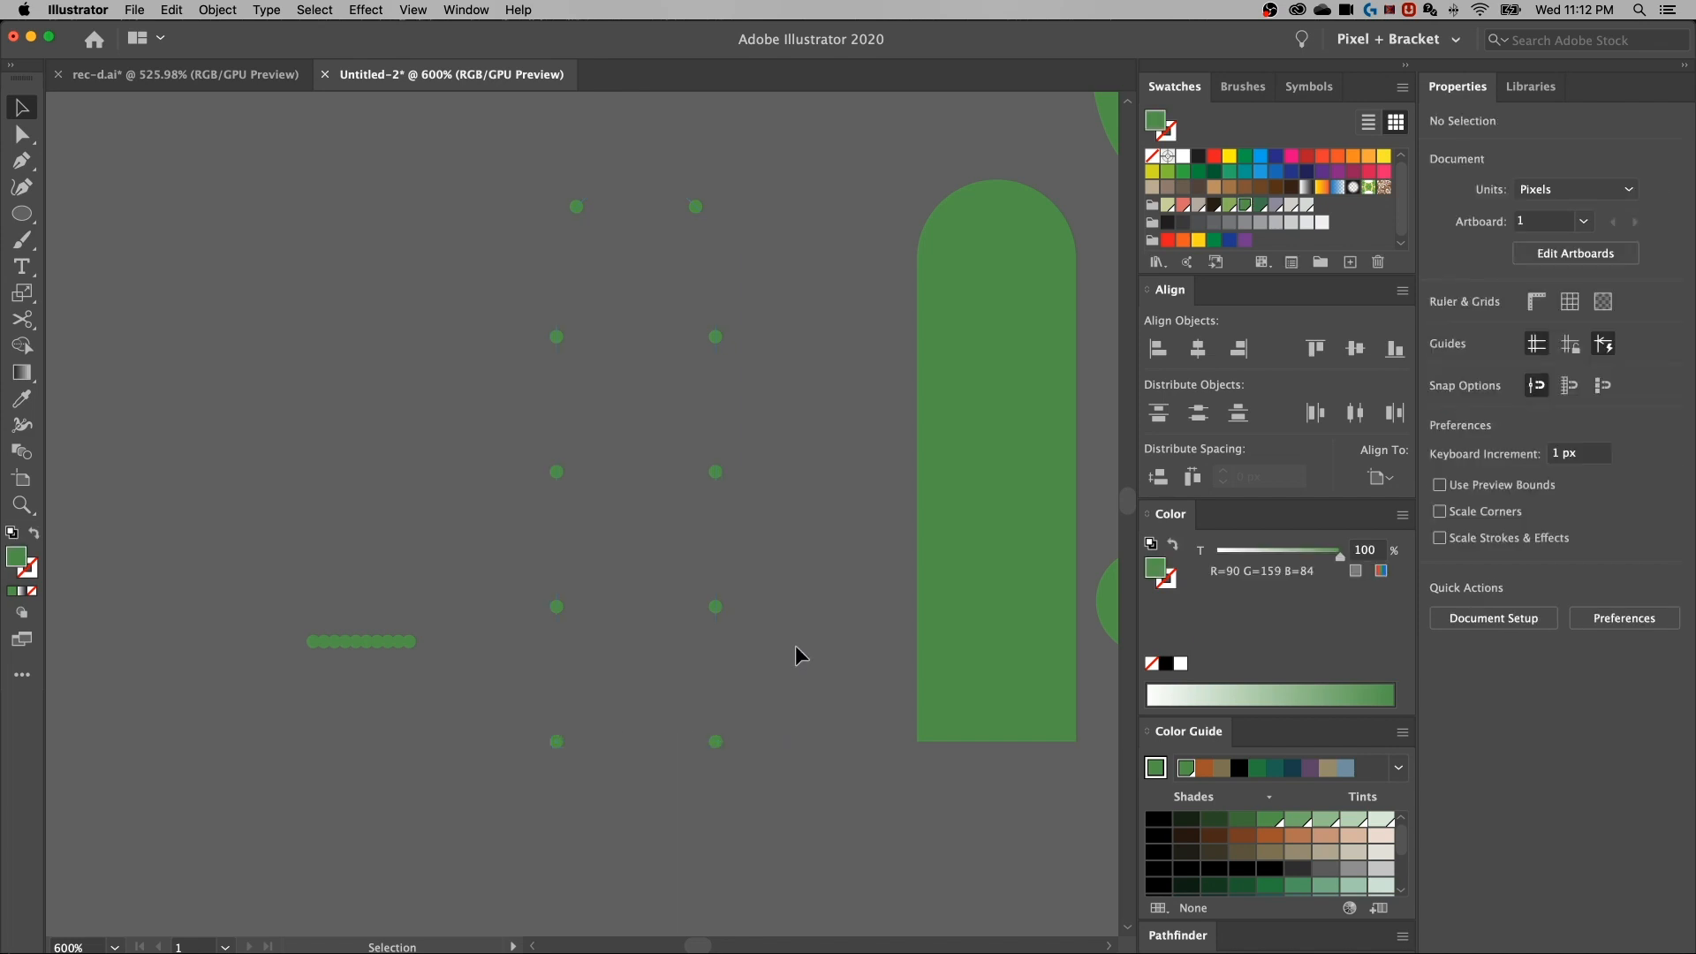
click(713, 745)
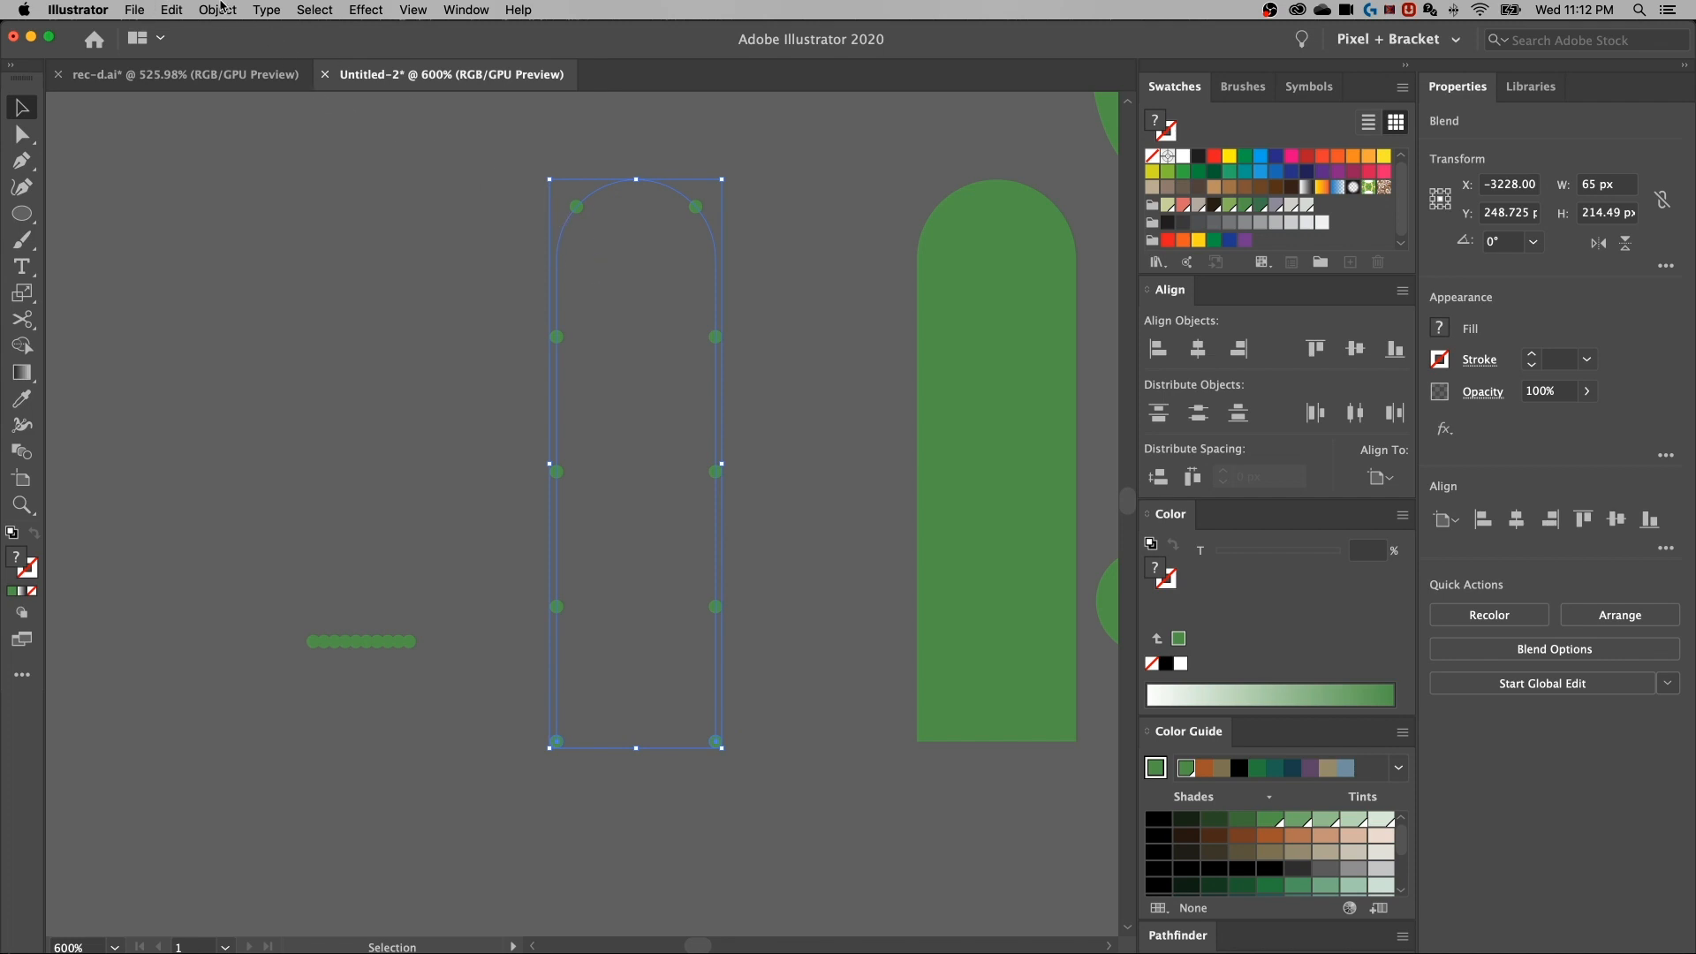
click(220, 10)
mouse_move(278, 453)
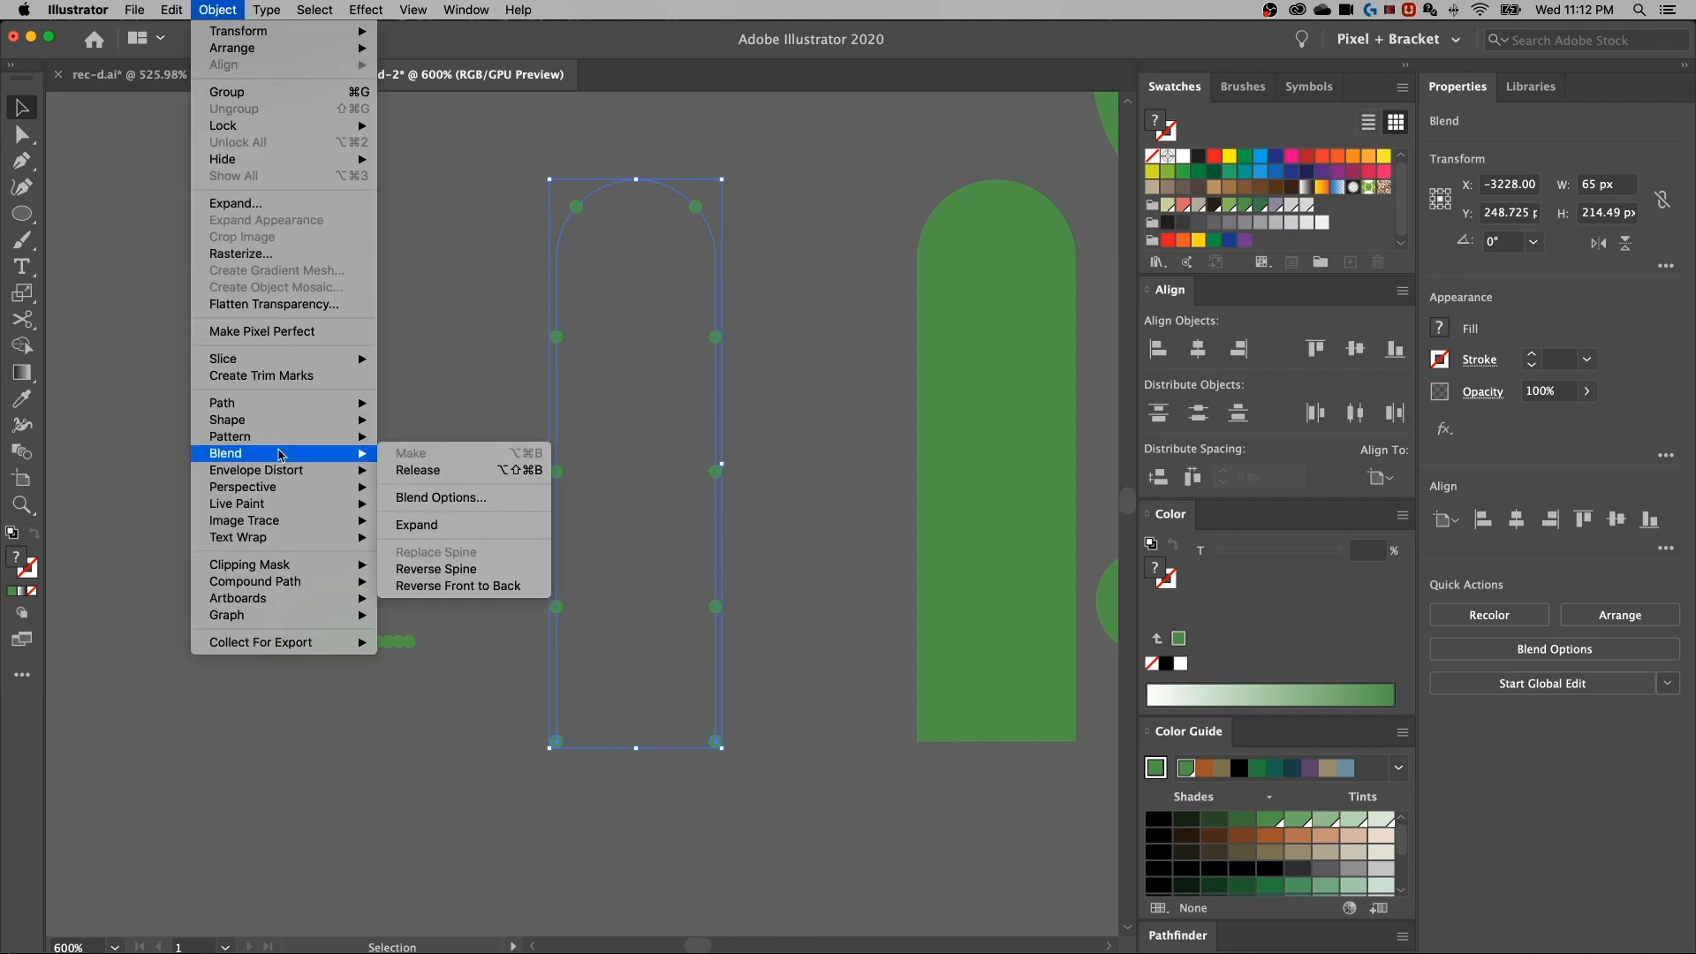
click(429, 500)
drag(704, 197, 390, 275)
click(139, 415)
Set the trunk outline's dot blend to 14 specified steps
click(425, 323)
key(Up)
key(Up)
key(Up)
key(Up)
key(Up)
key(Up)
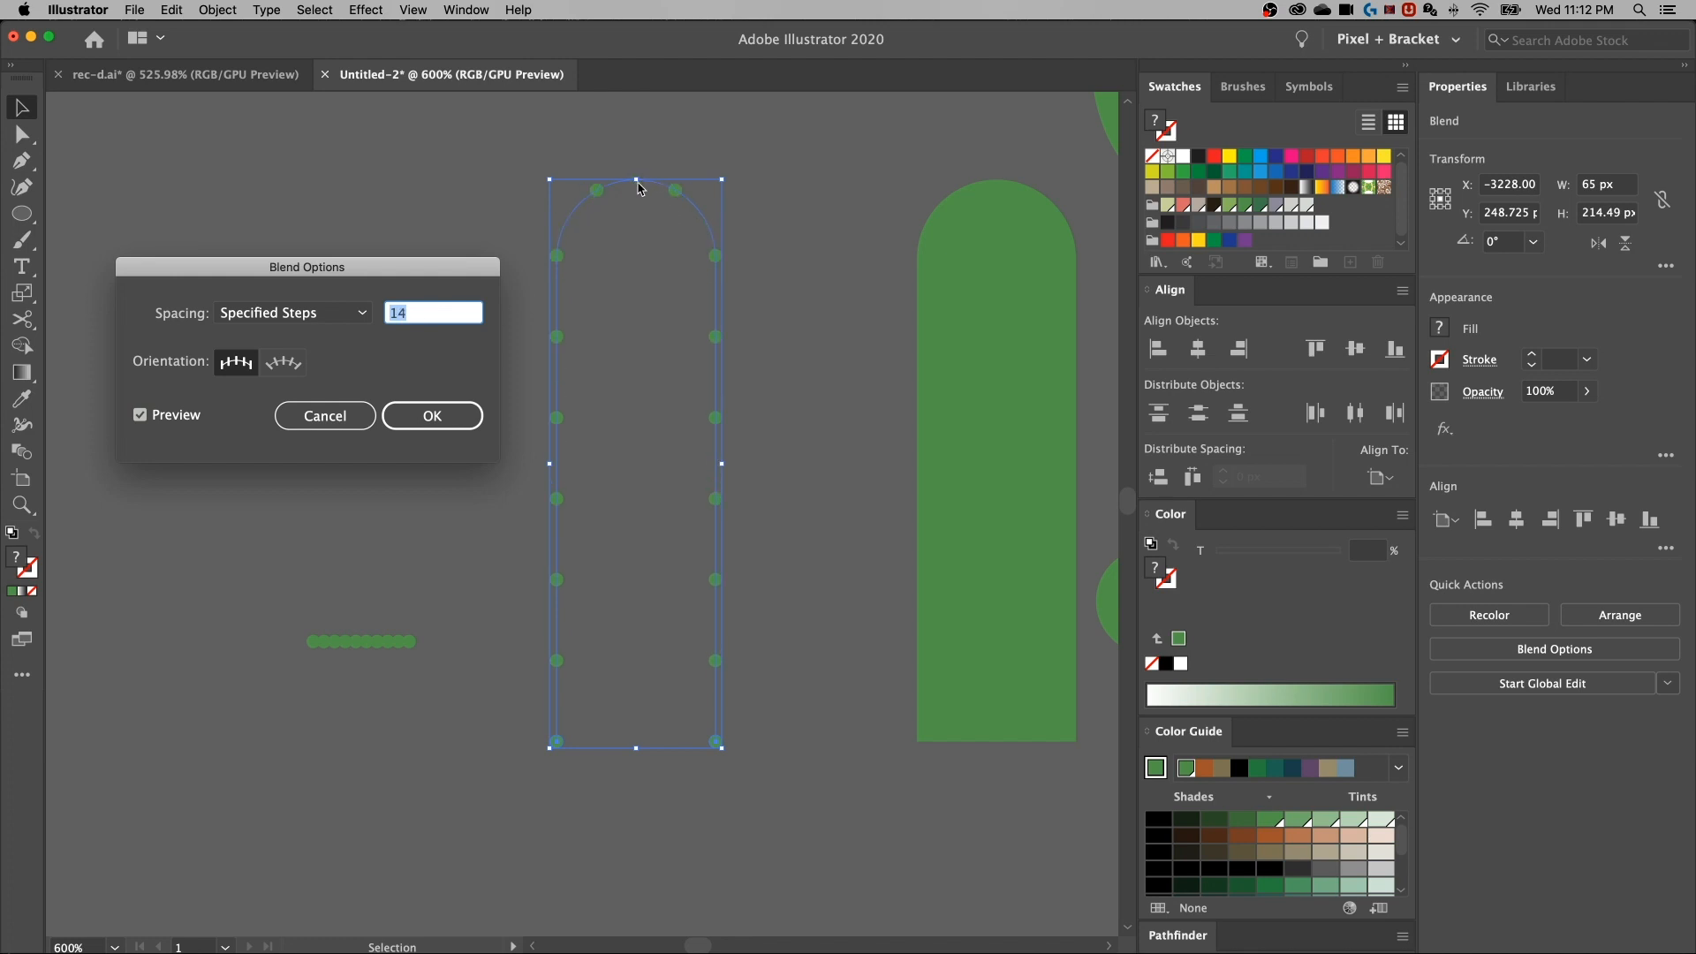
key(Down)
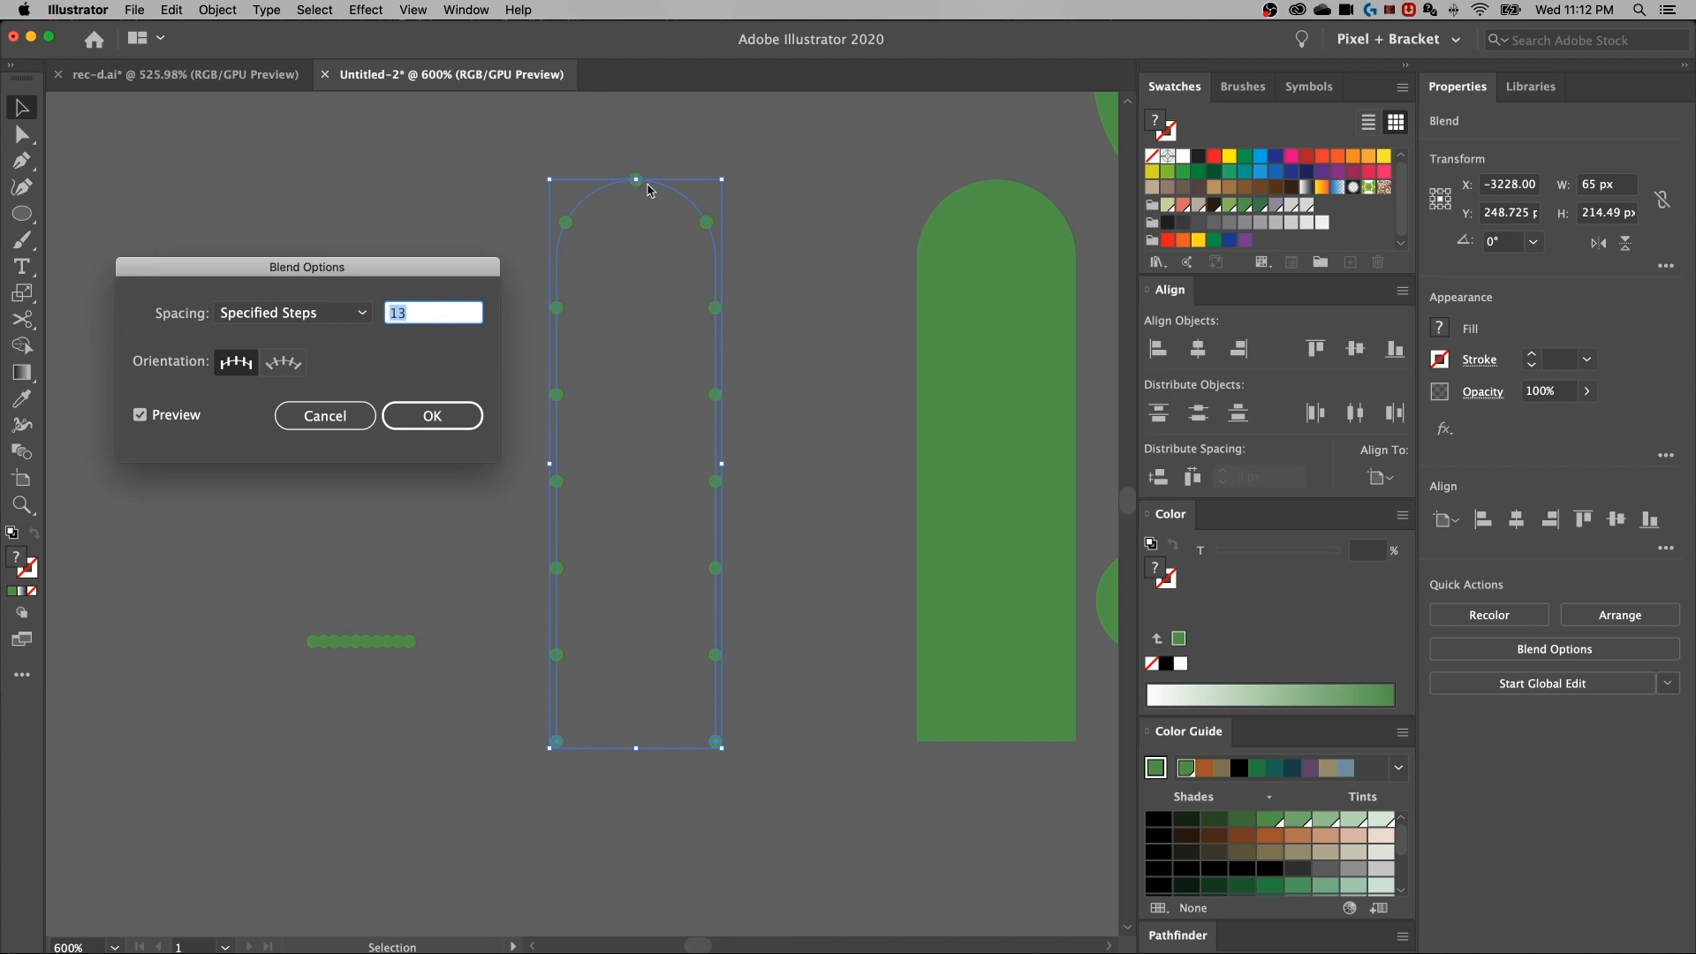
key(Up)
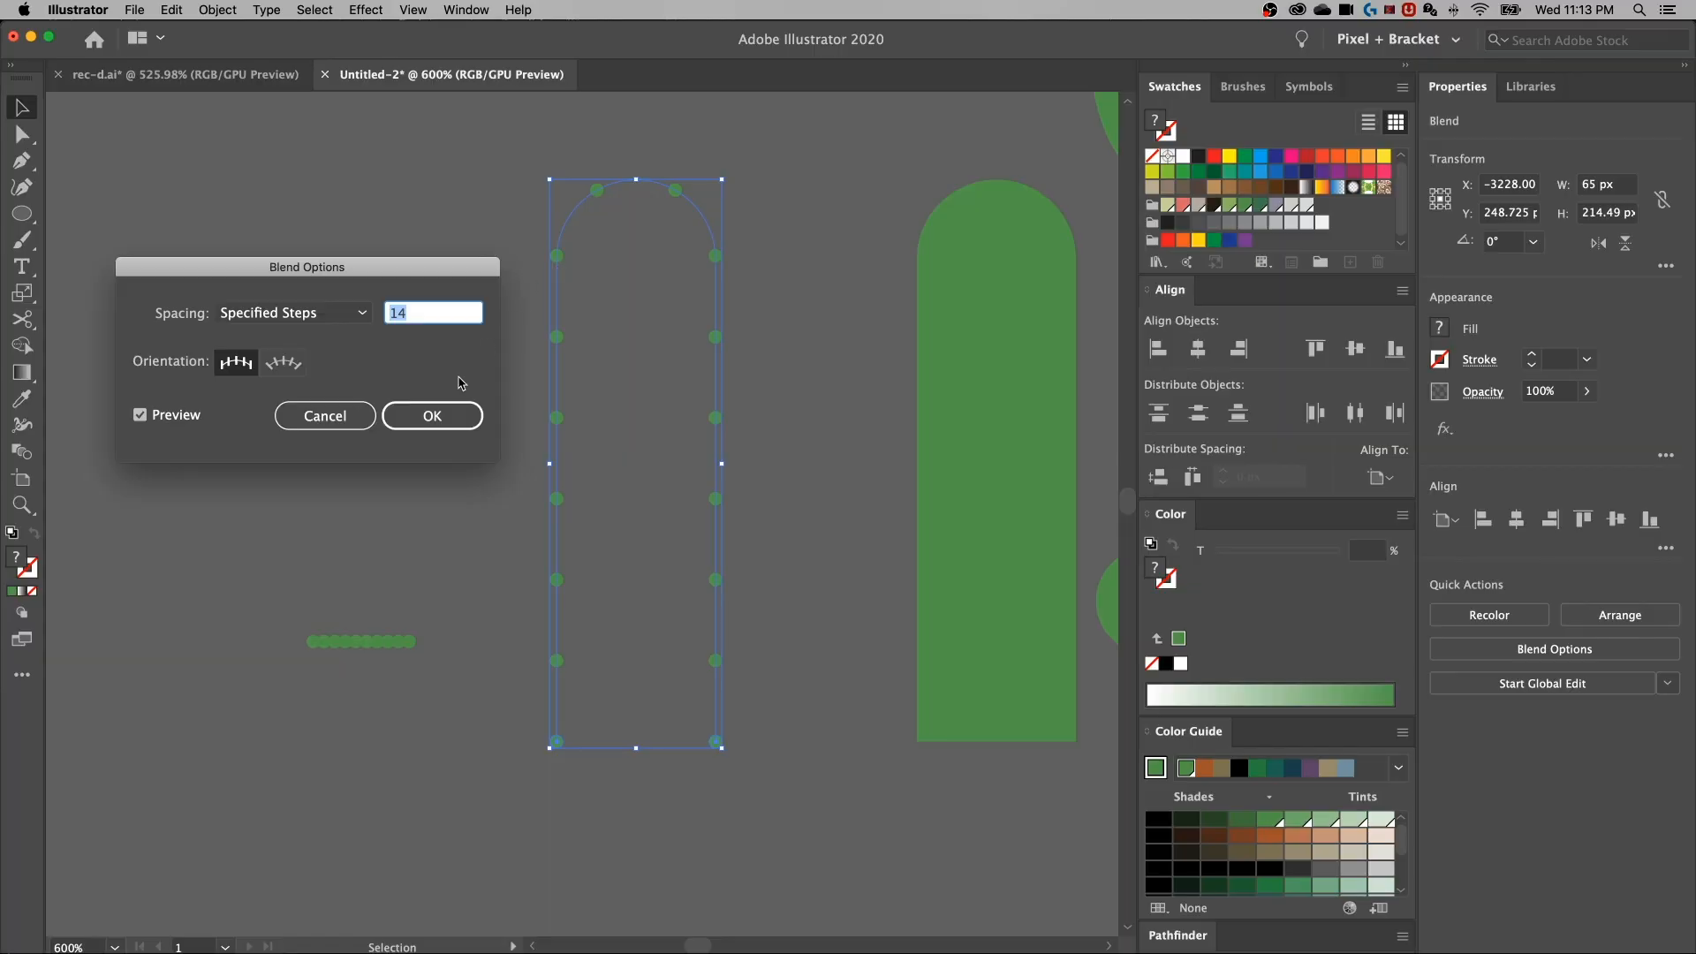
click(436, 420)
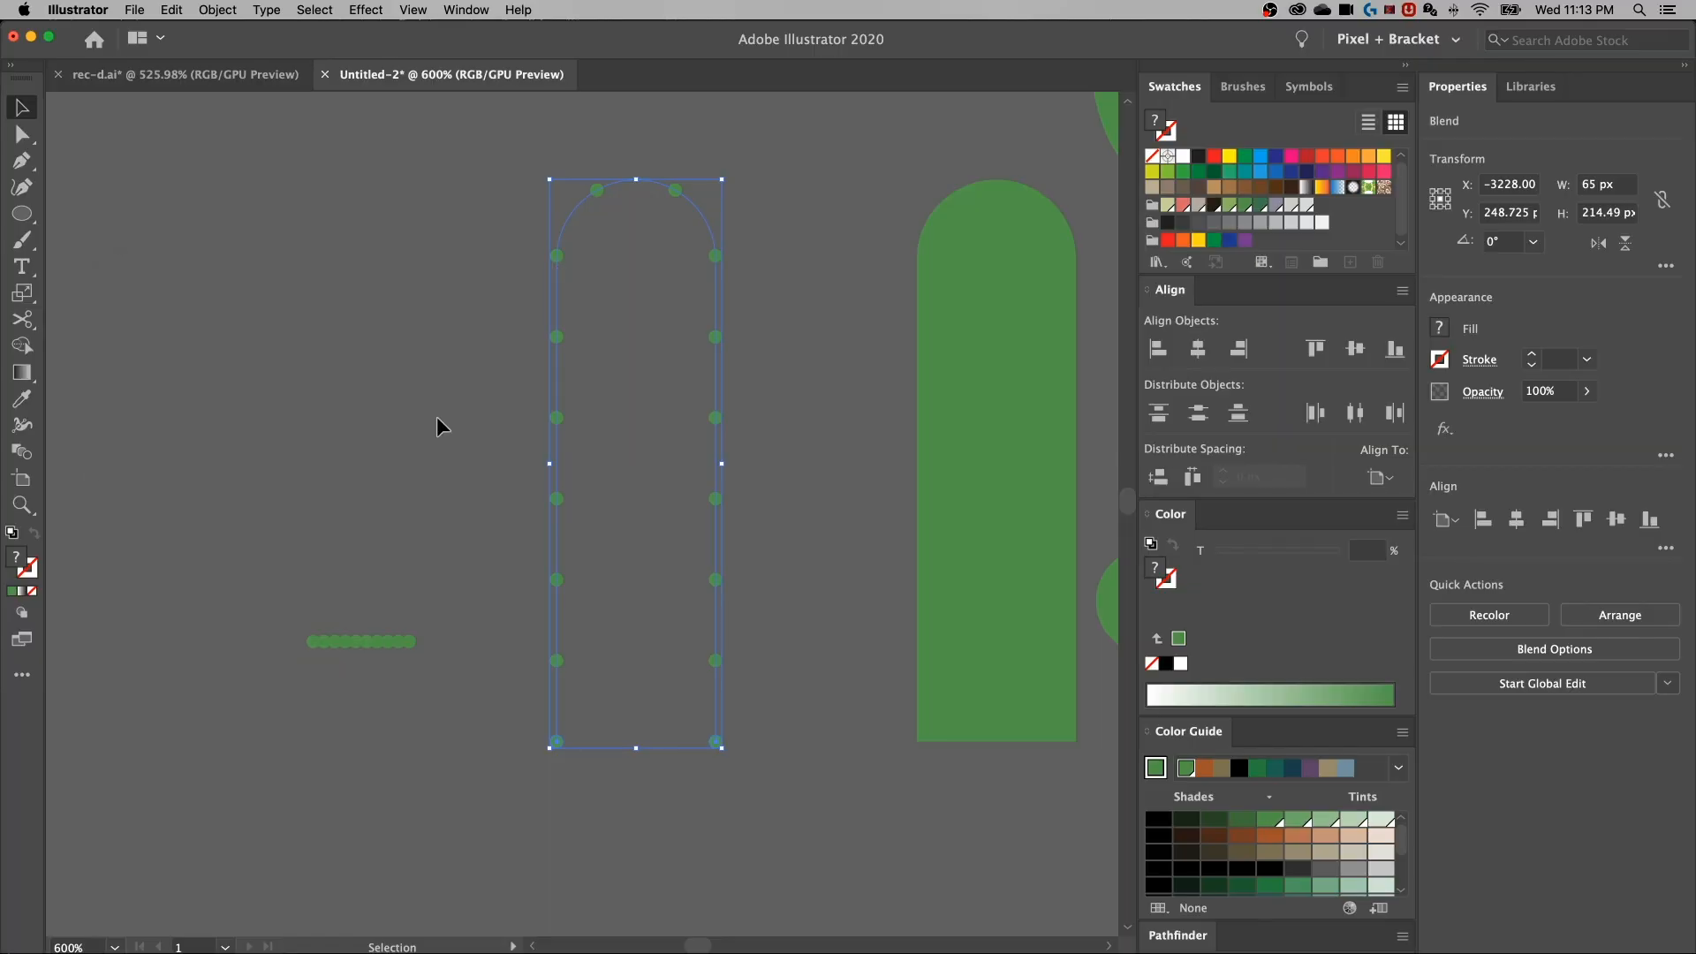
Duplicate the solid green trunk toward the dotted outline and align the copy and the dots on their horizontal centers
key(cmd+minus)
click(700, 492)
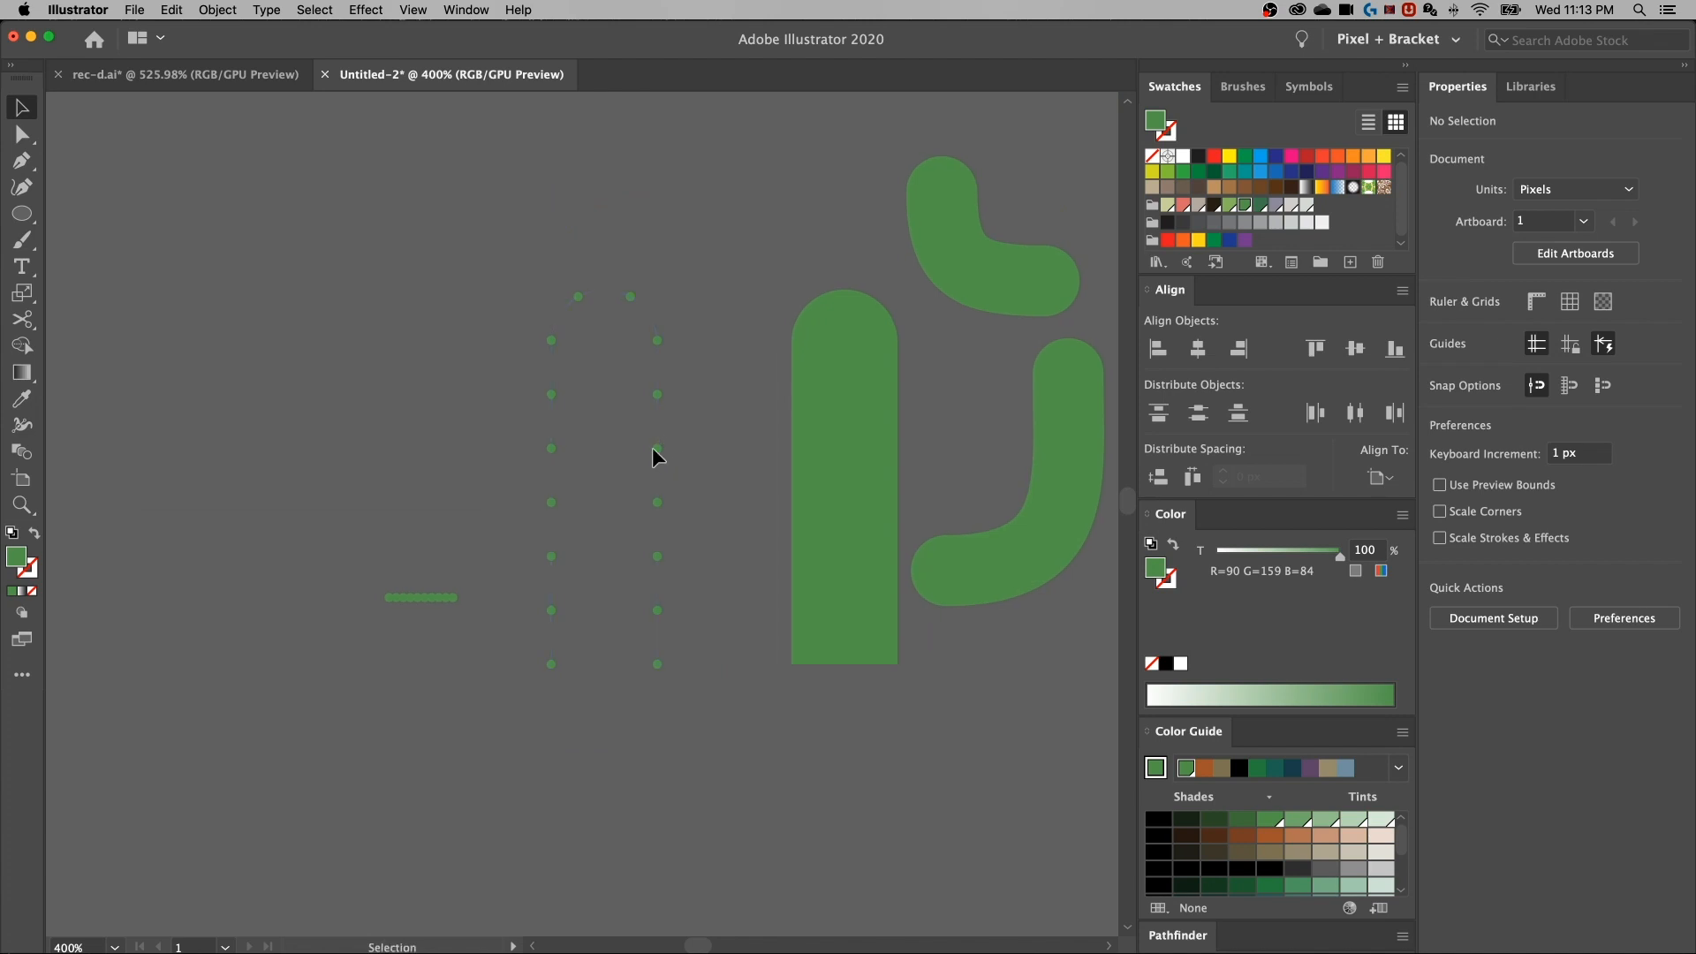
click(658, 446)
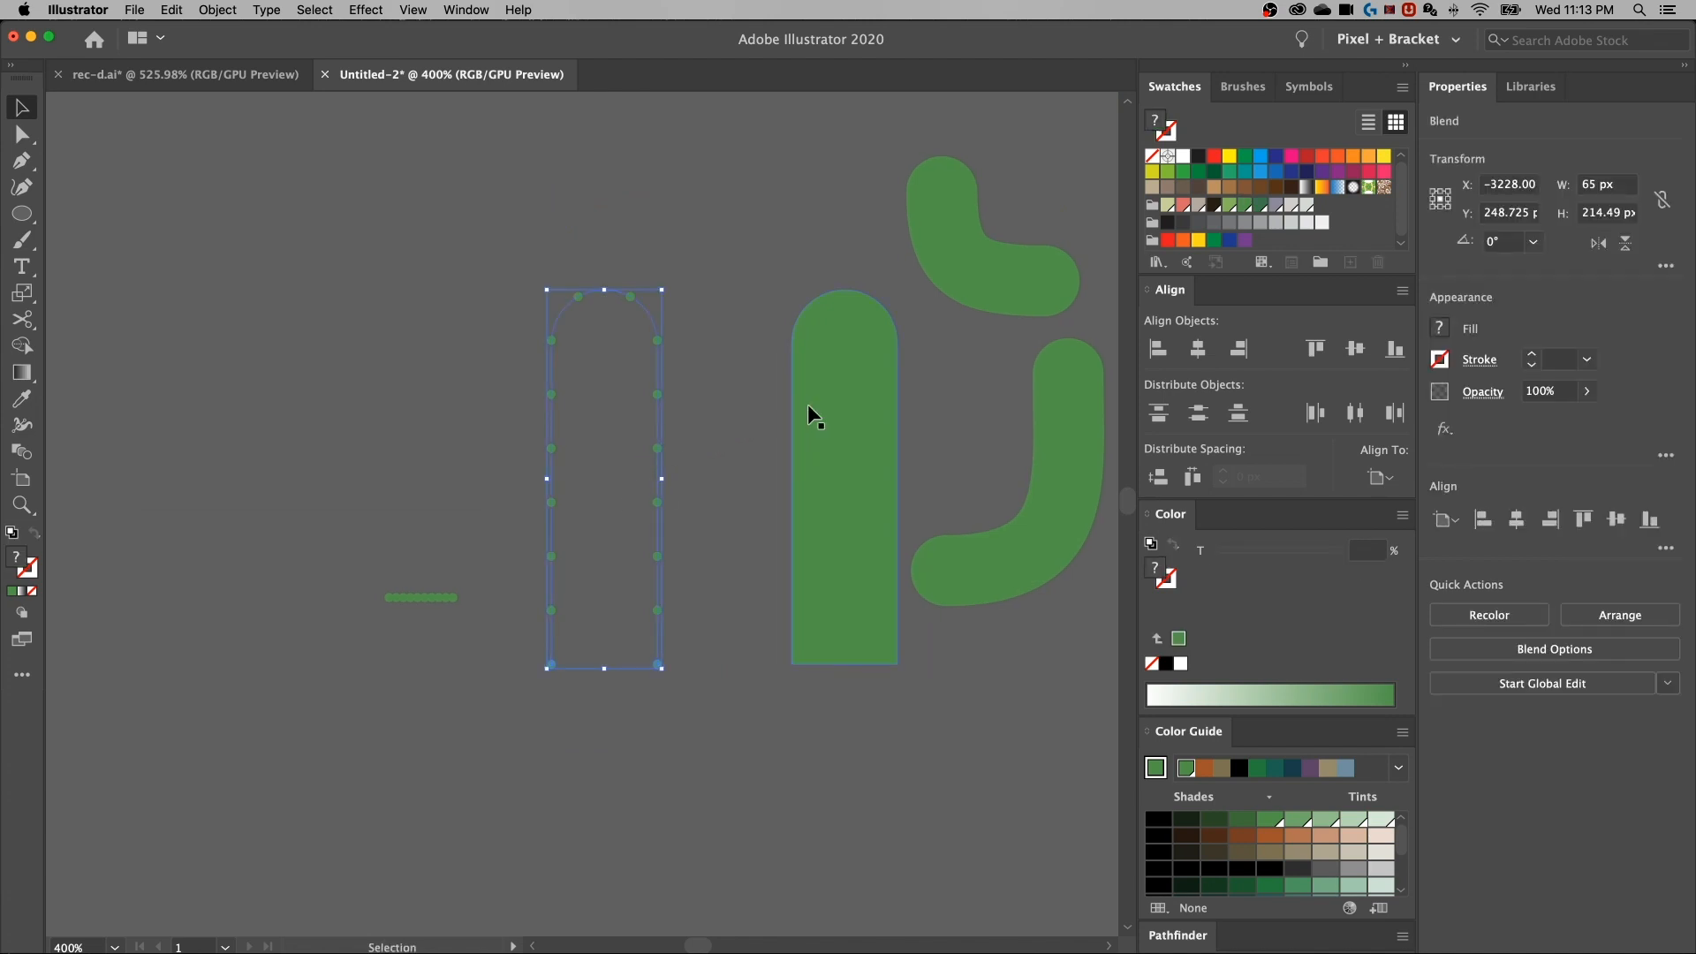
click(830, 403)
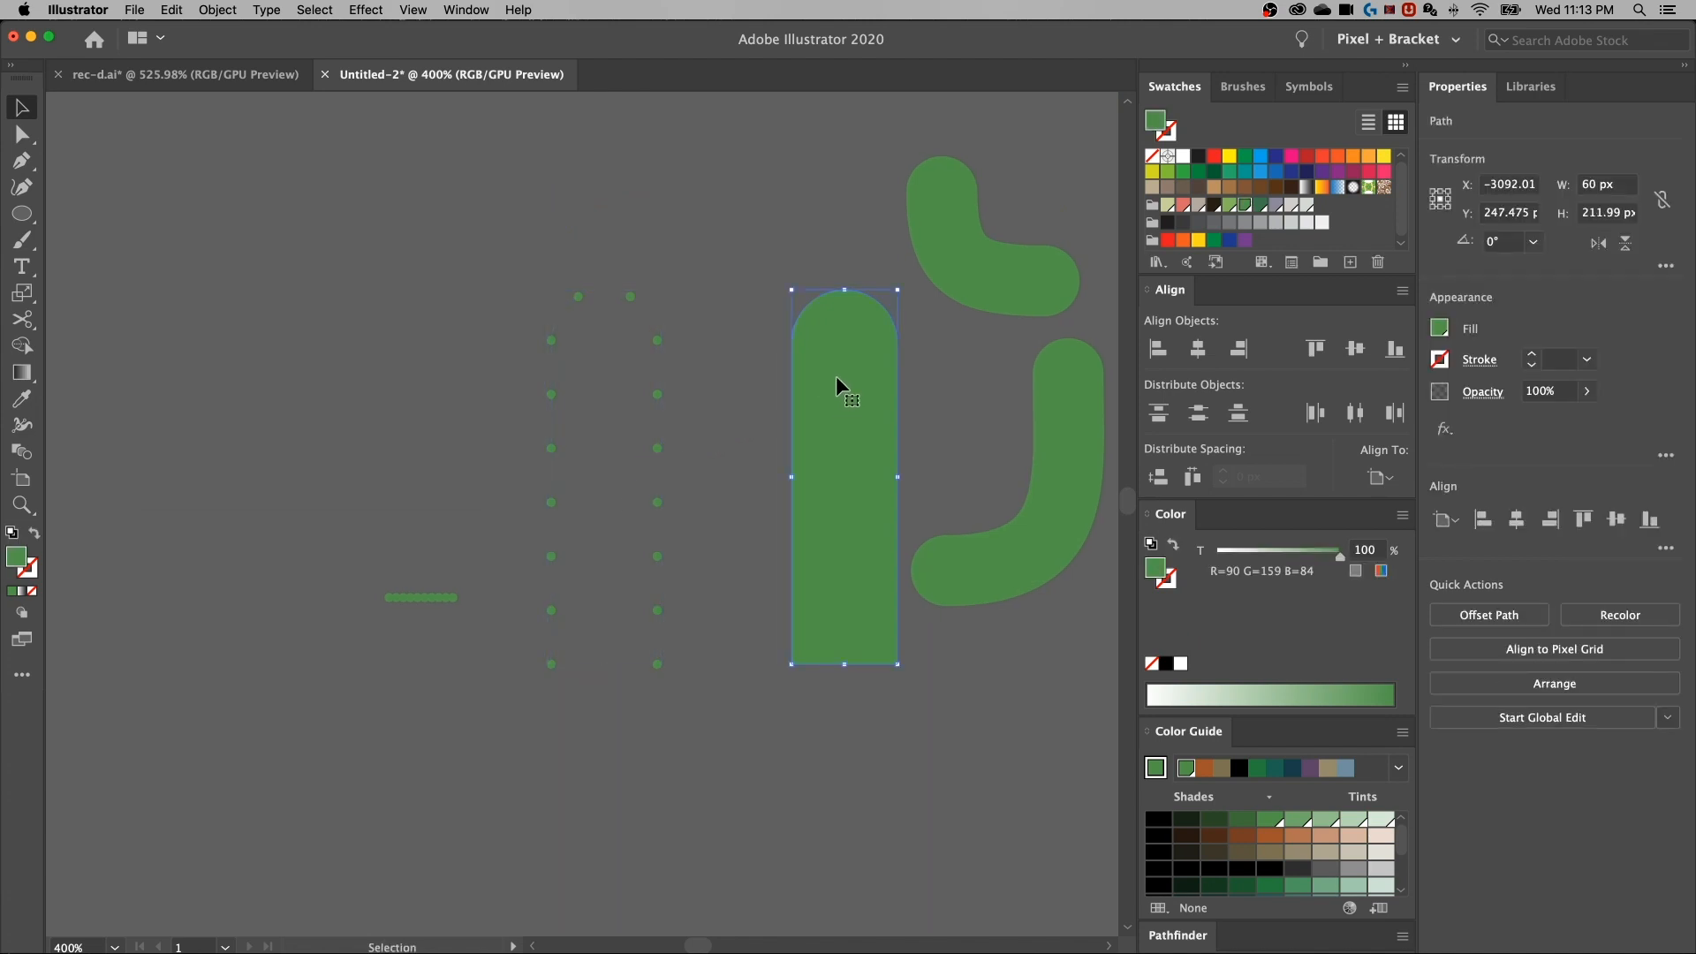
drag(856, 375, 713, 375)
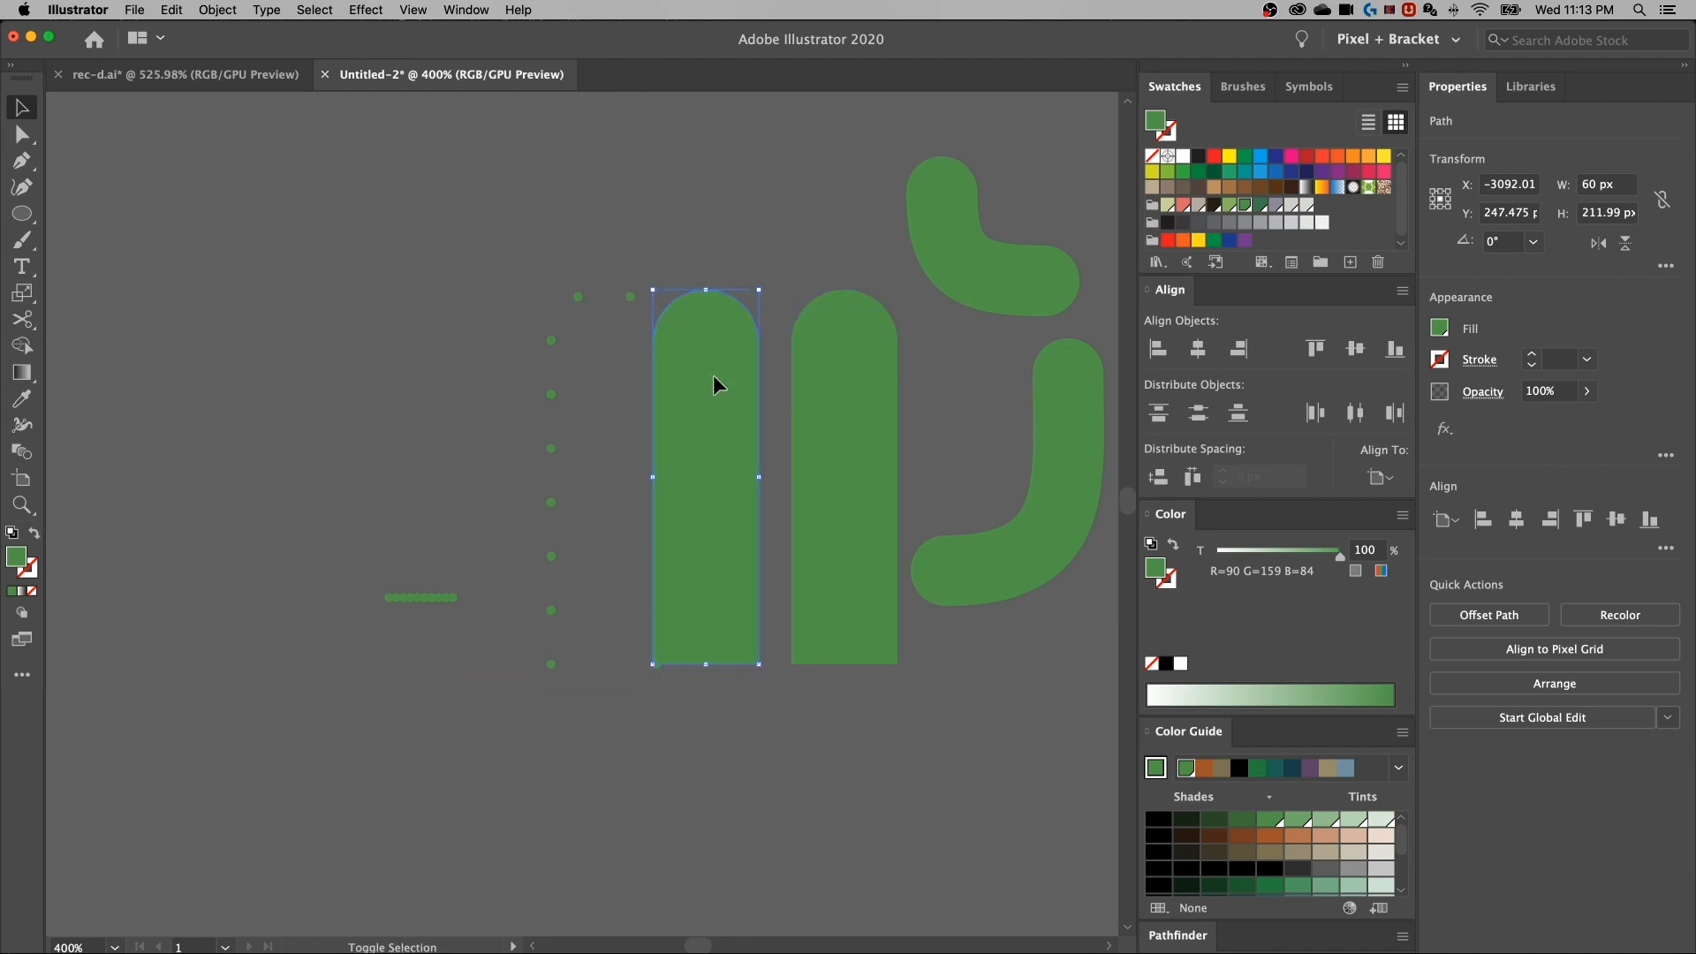
shift+click(608, 395)
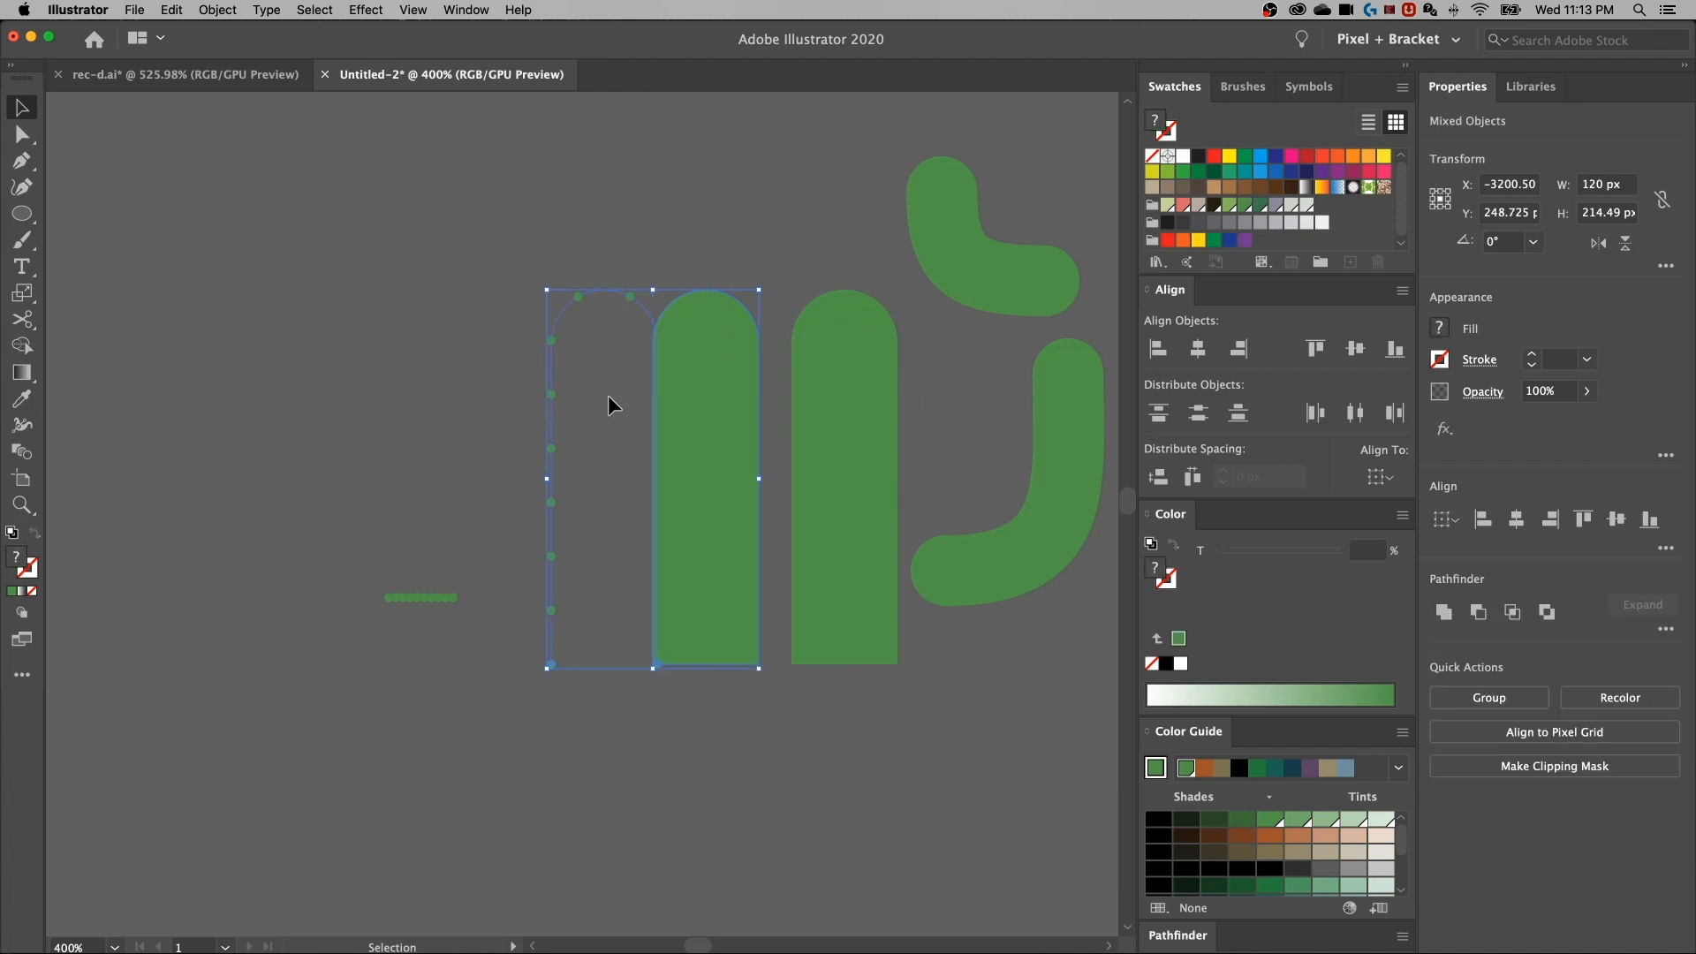
click(1518, 524)
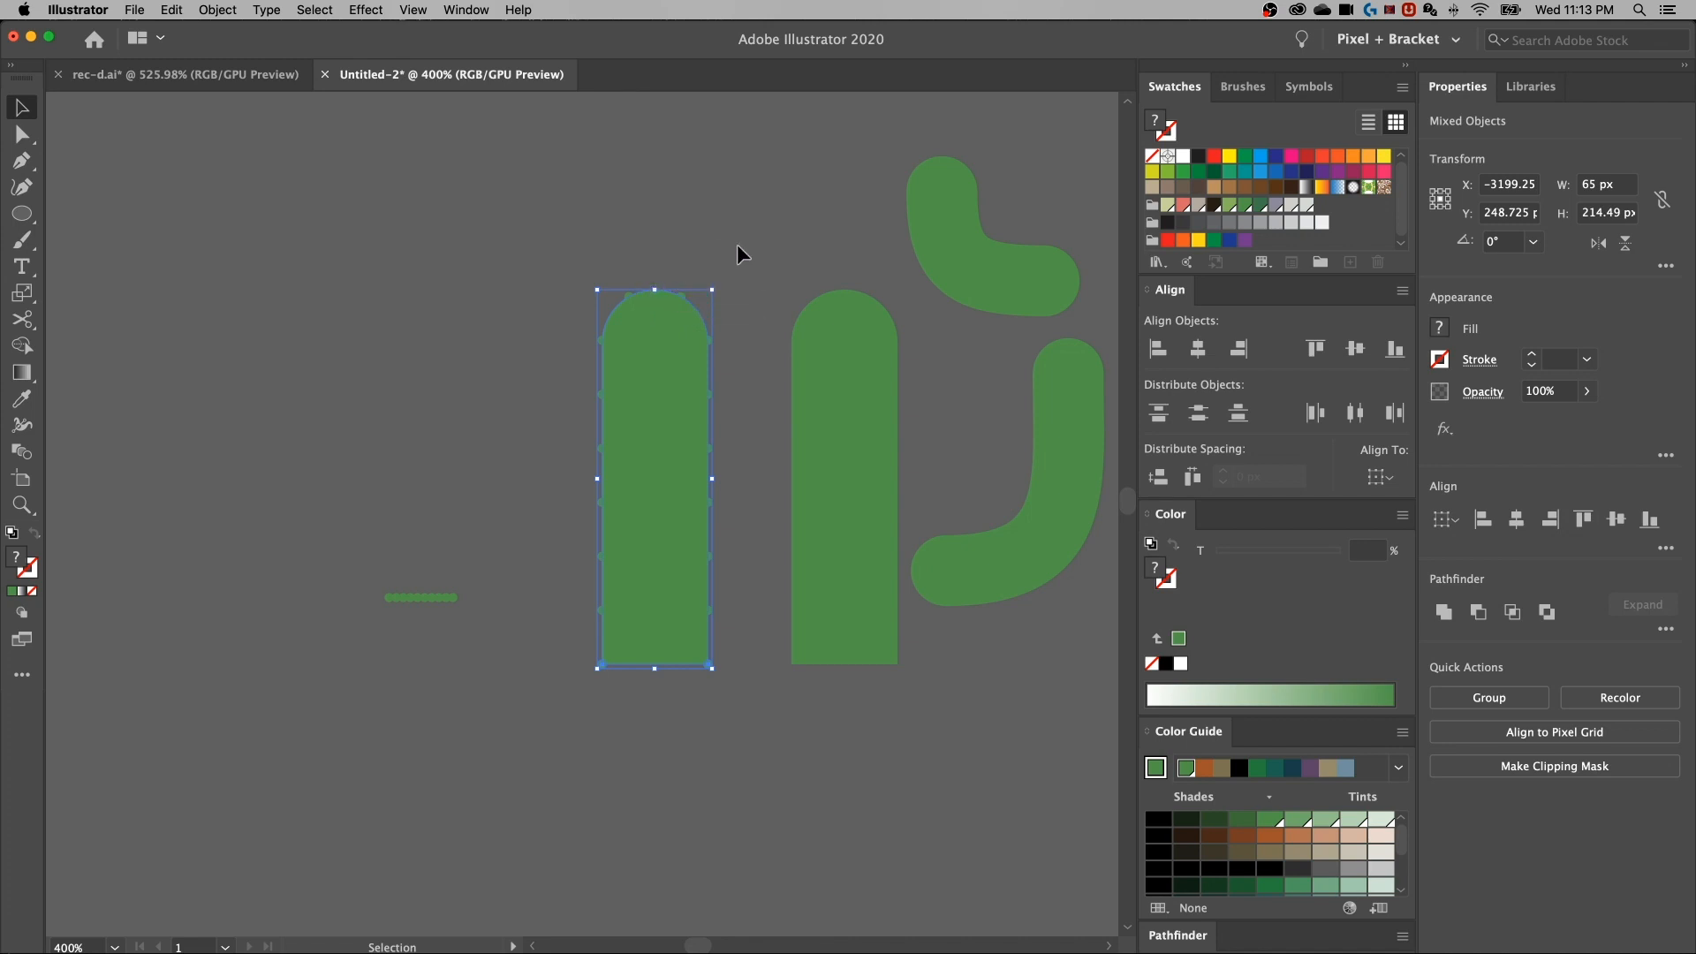
click(735, 347)
Select the trunk together with its dot blend and place a duplicate of the pair up and to its left
drag(755, 363, 749, 367)
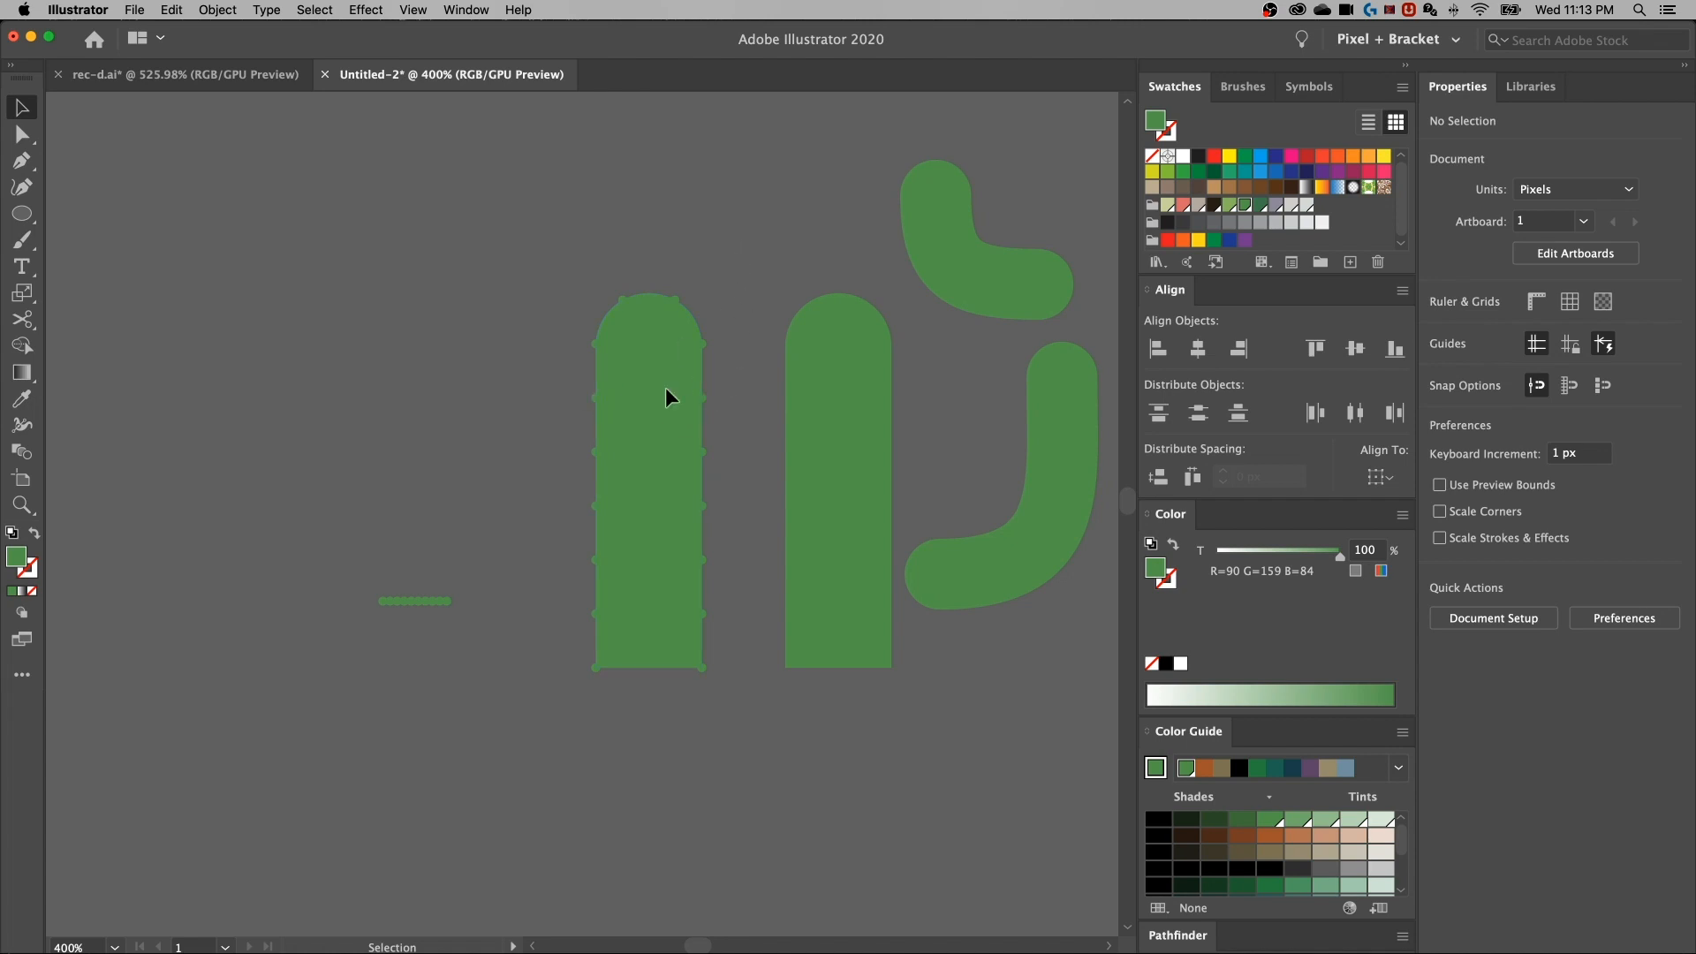
drag(580, 686, 655, 575)
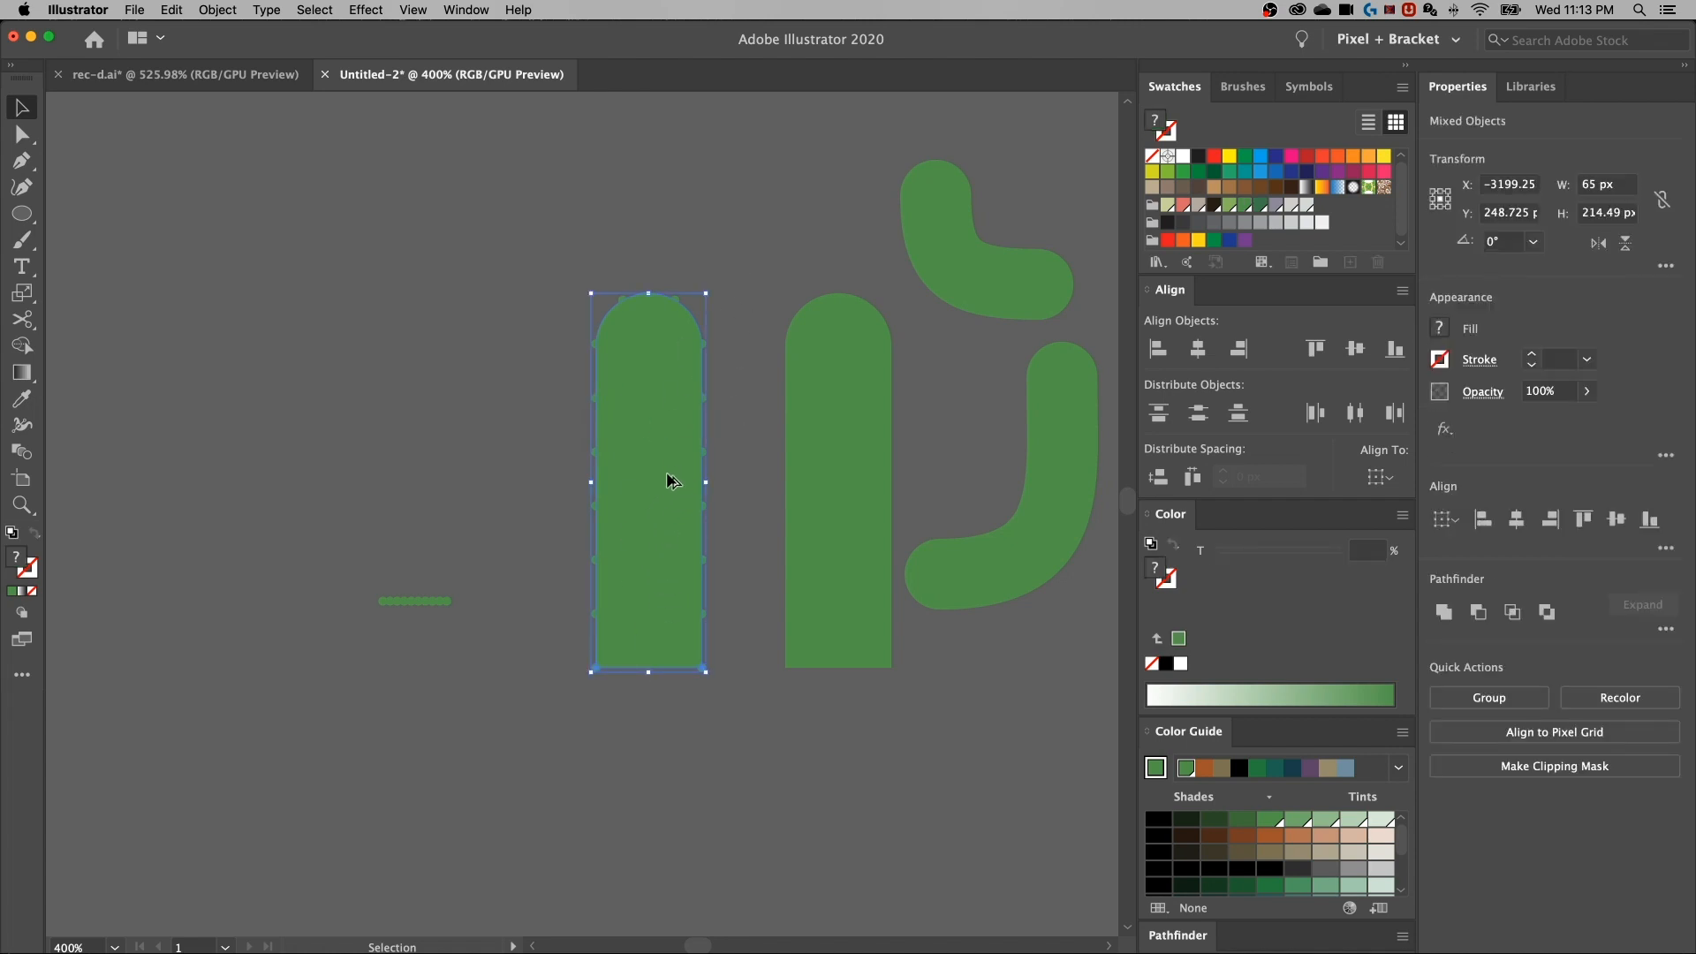
drag(666, 502, 494, 351)
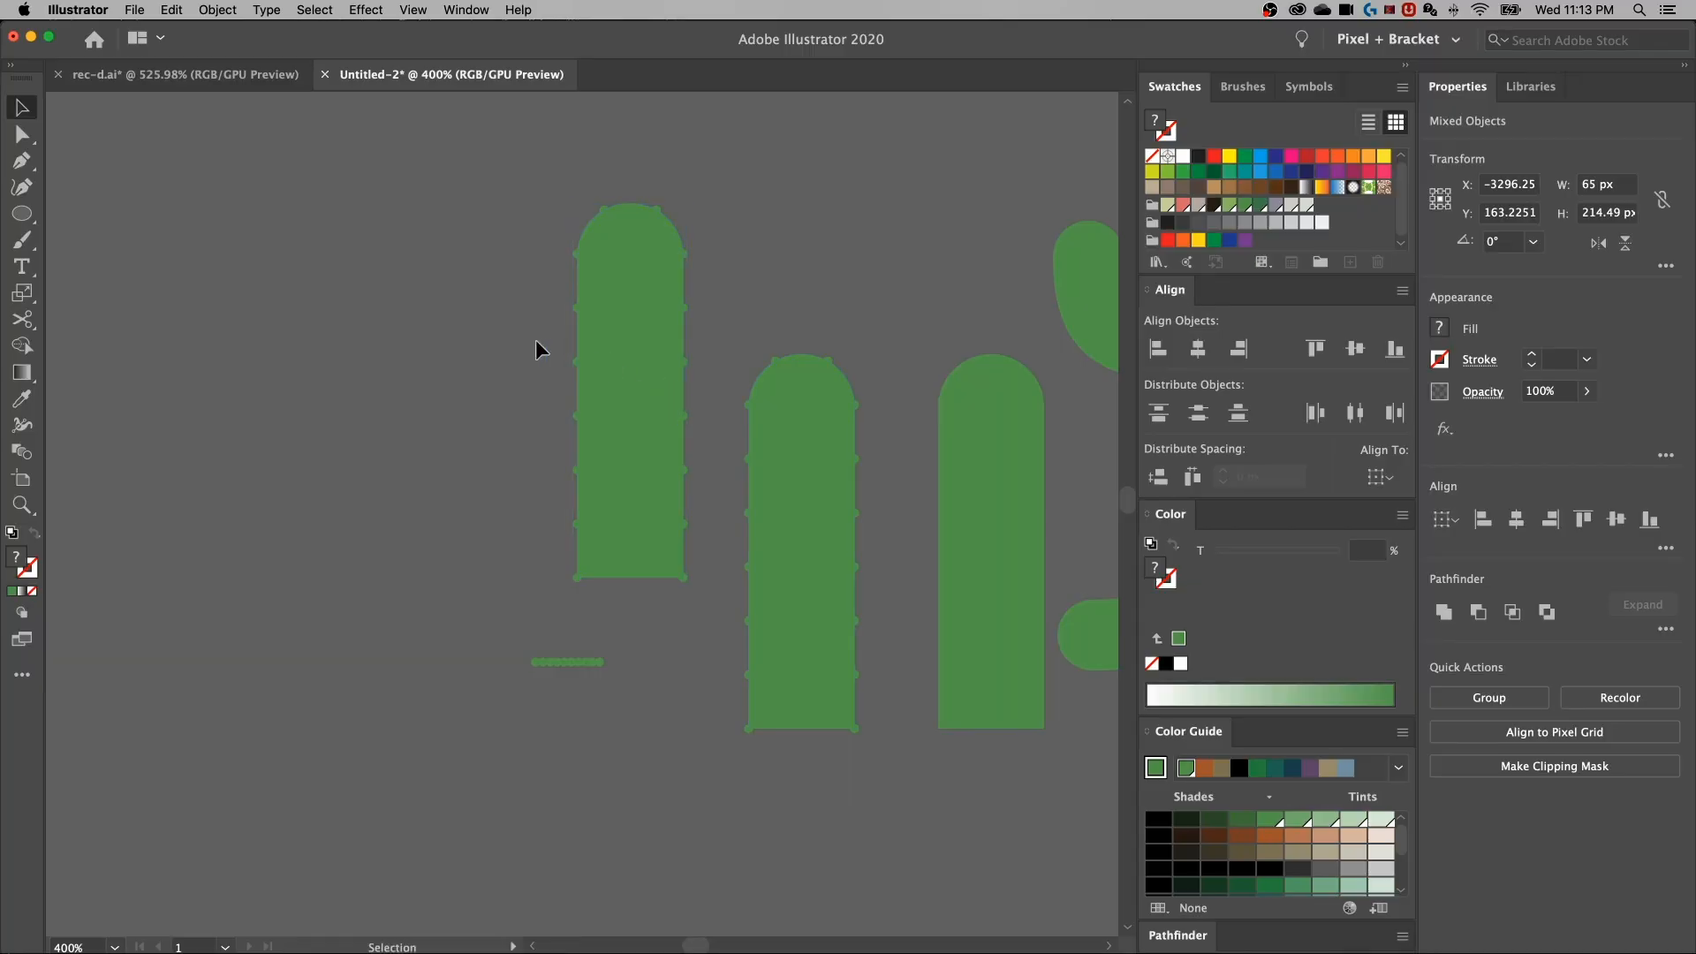
click(539, 352)
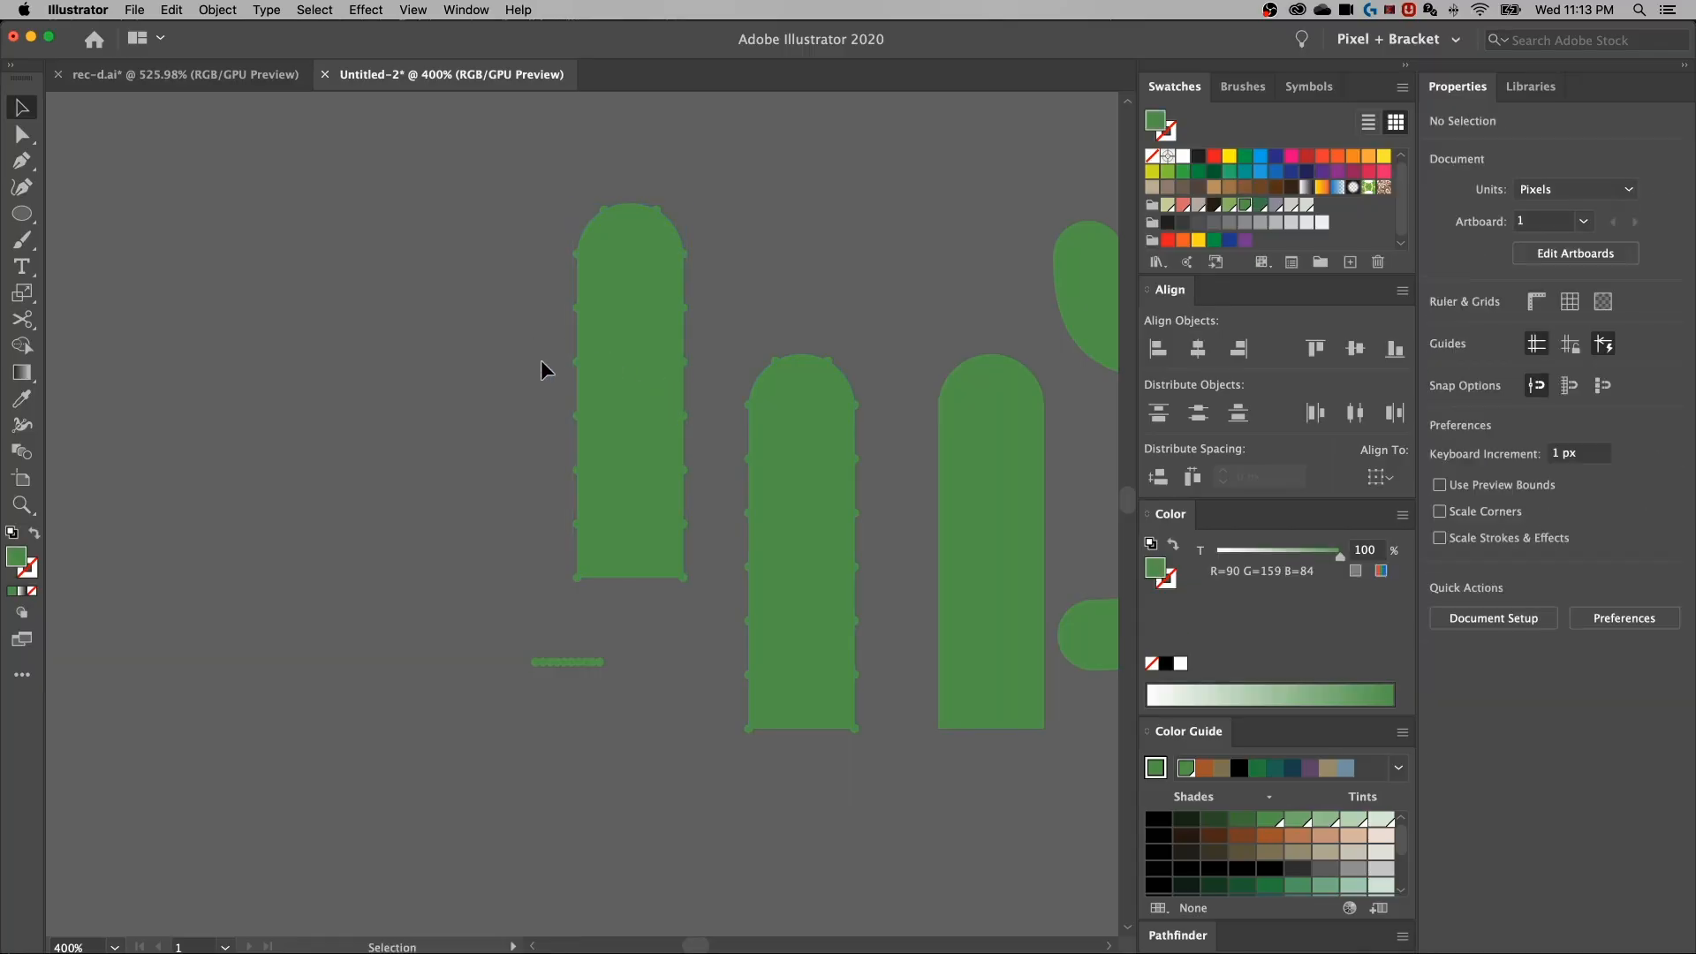
Expand the dot blend on the duplicated trunk with Object and Fill enabled
click(576, 480)
click(565, 564)
key(super+equal)
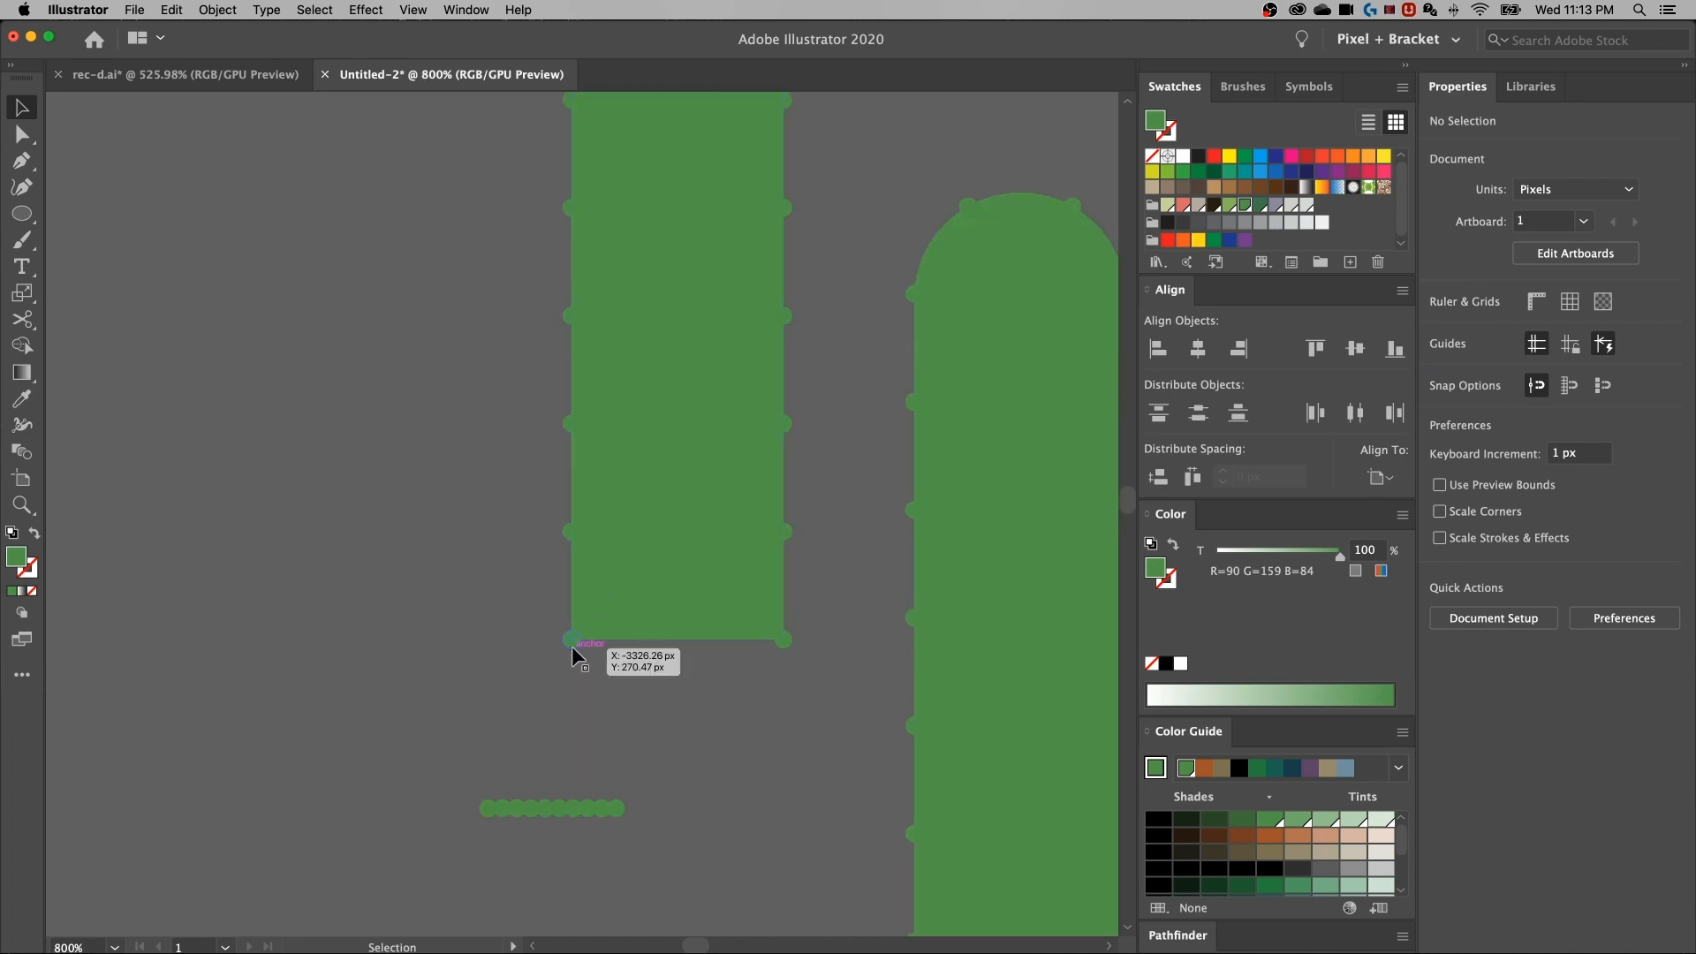
click(572, 648)
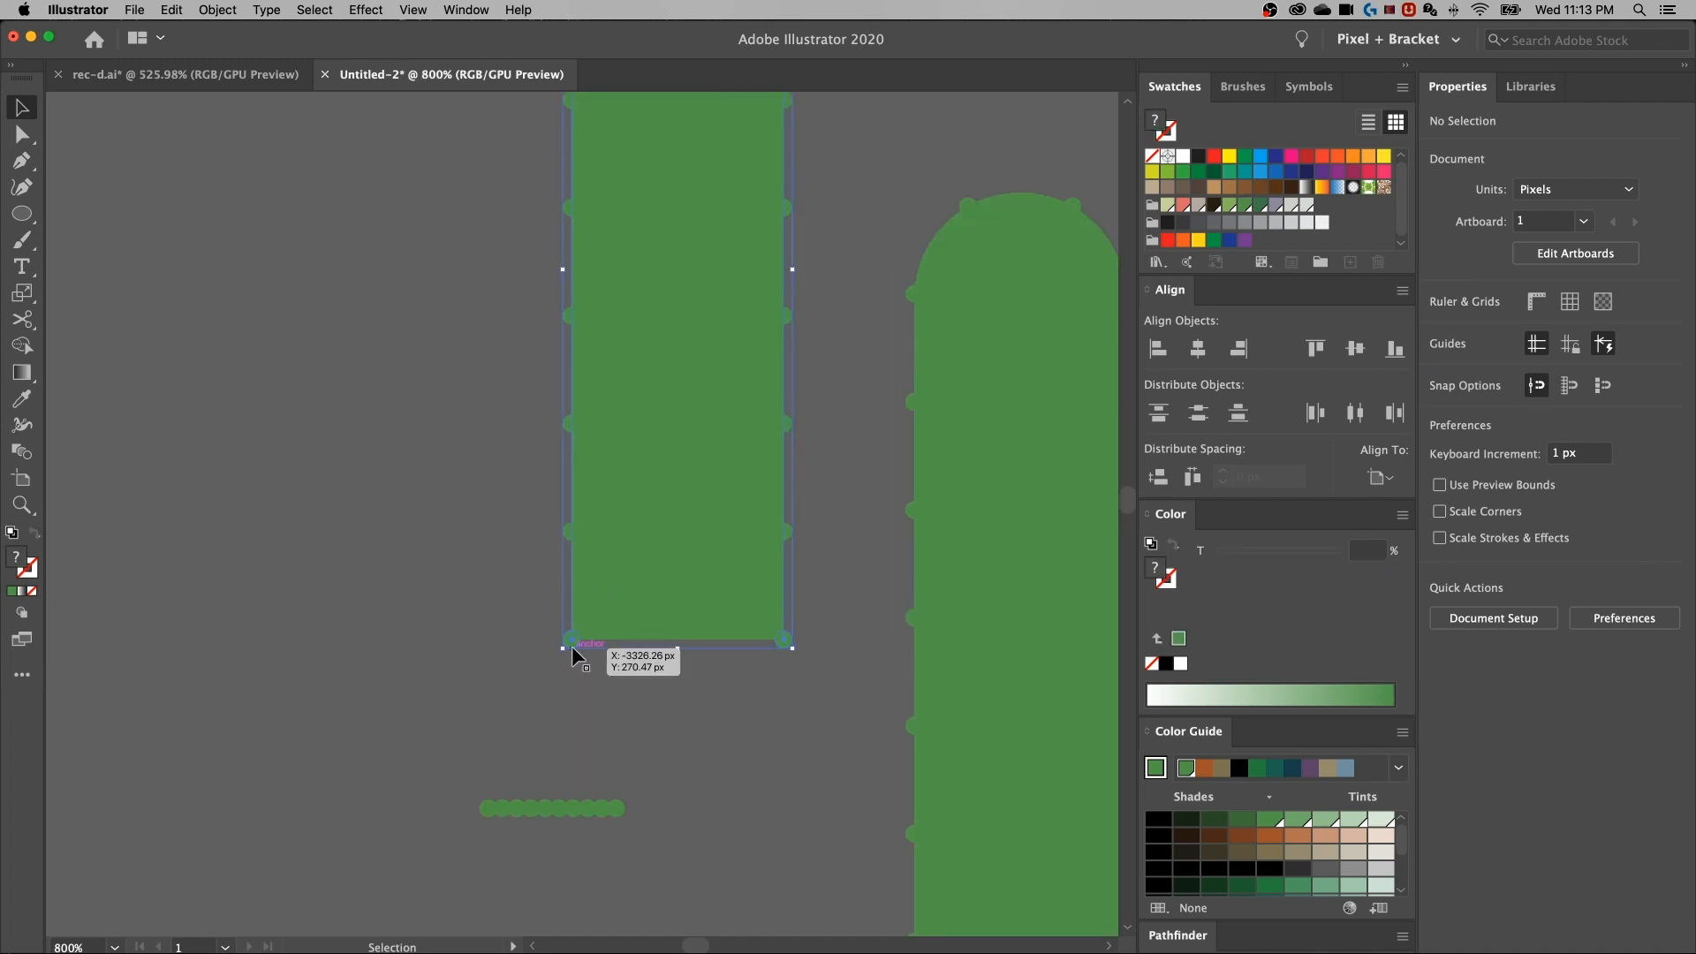
click(218, 11)
click(303, 207)
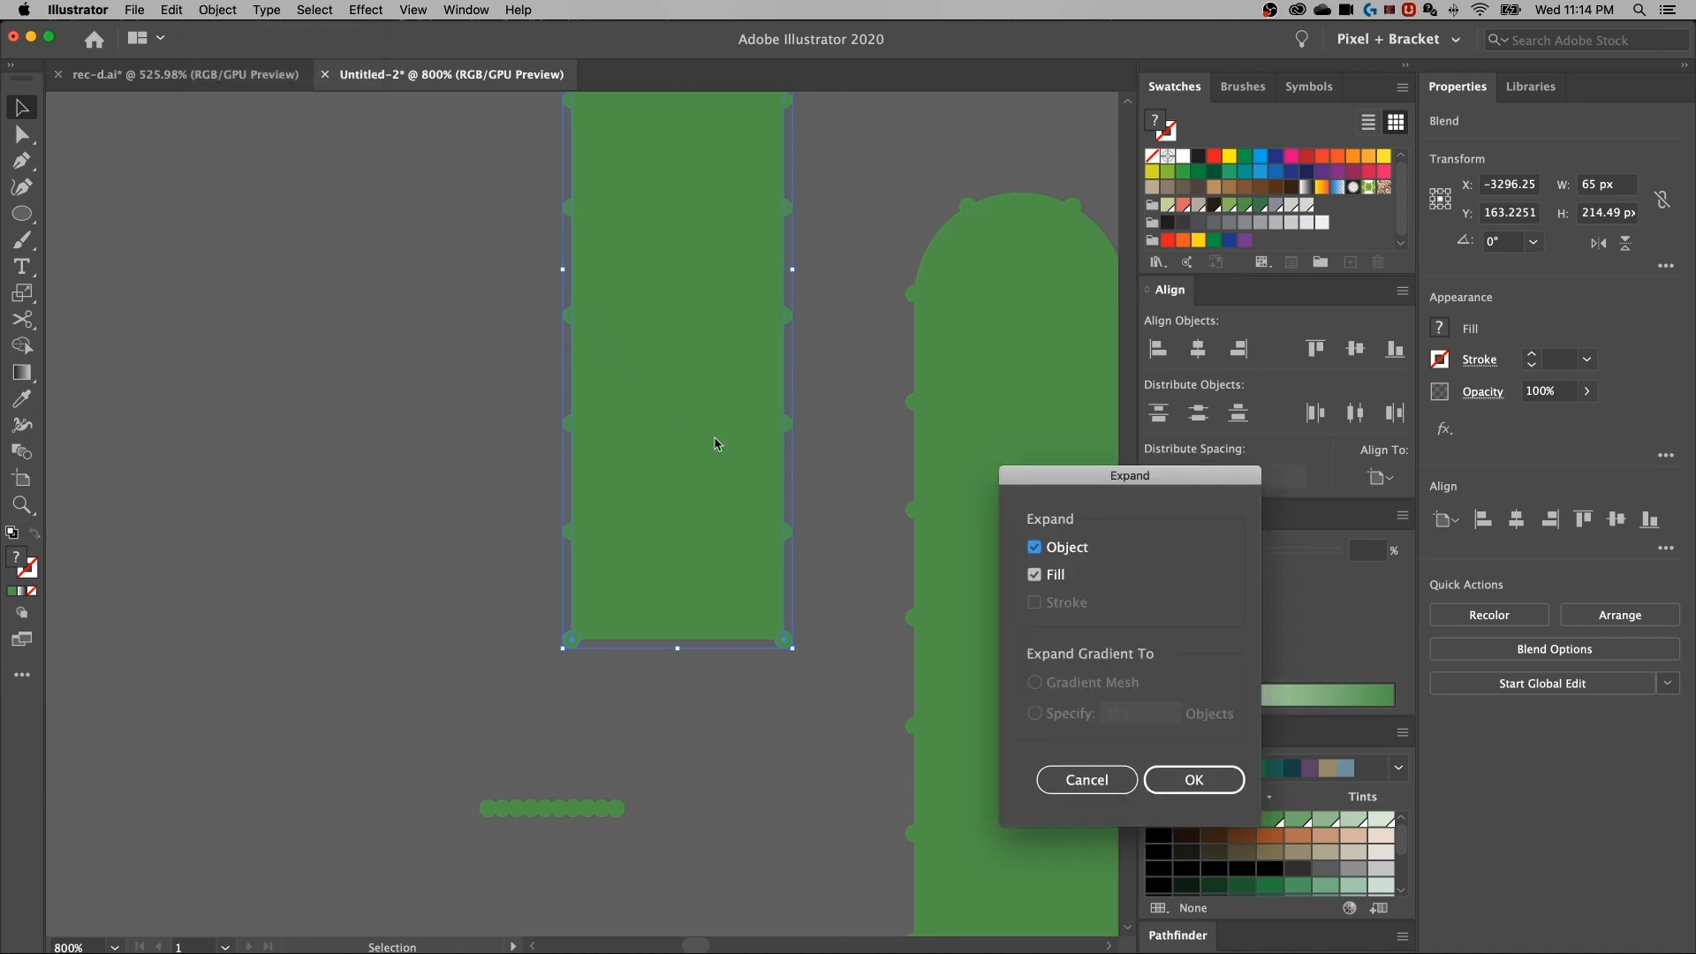
drag(1138, 477, 430, 197)
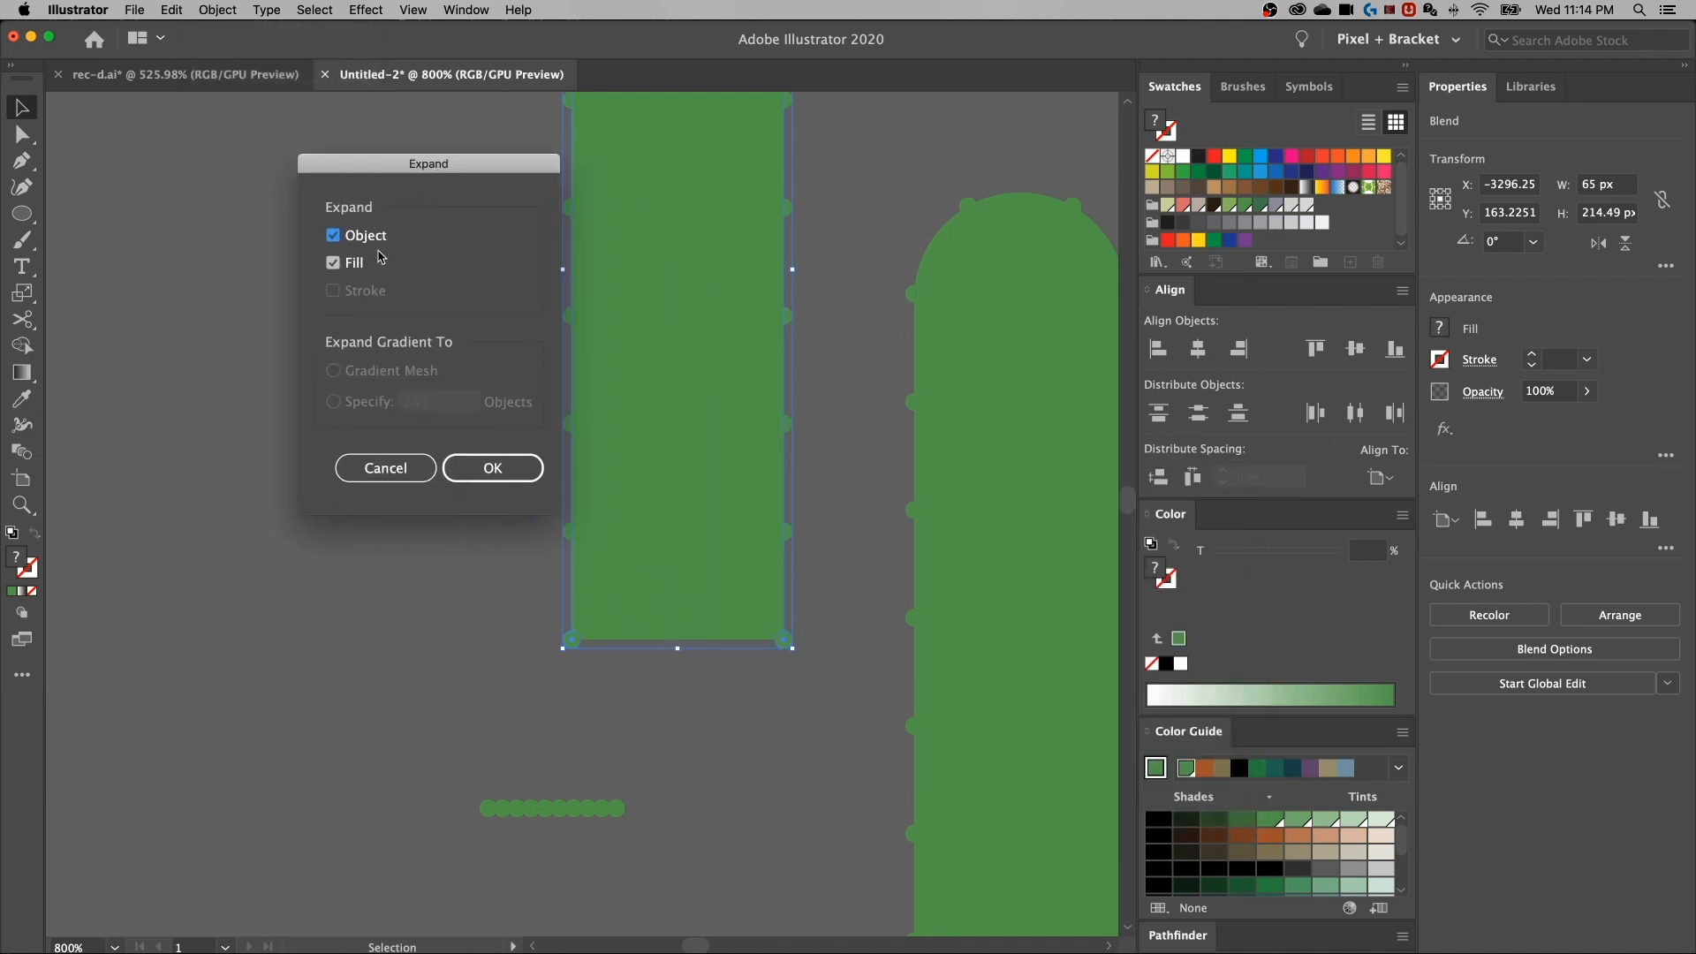
click(514, 471)
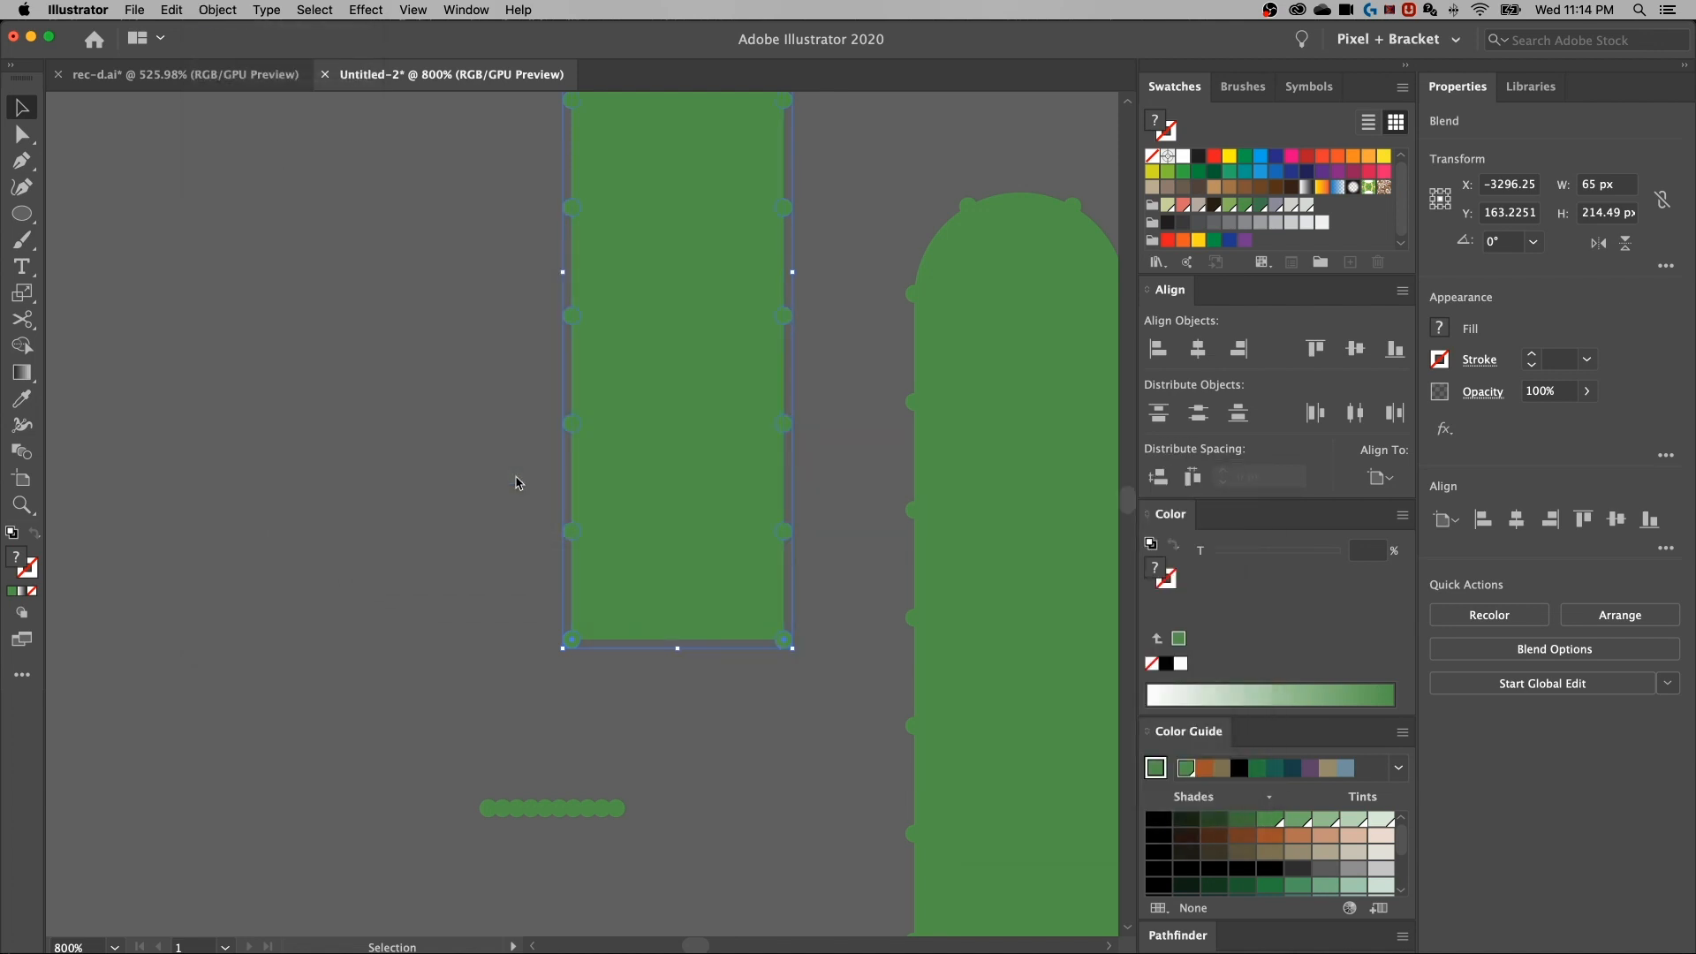
Isolate the expanded dot group and delete the two dots at the trunk's bottom corners
click(495, 583)
click(564, 536)
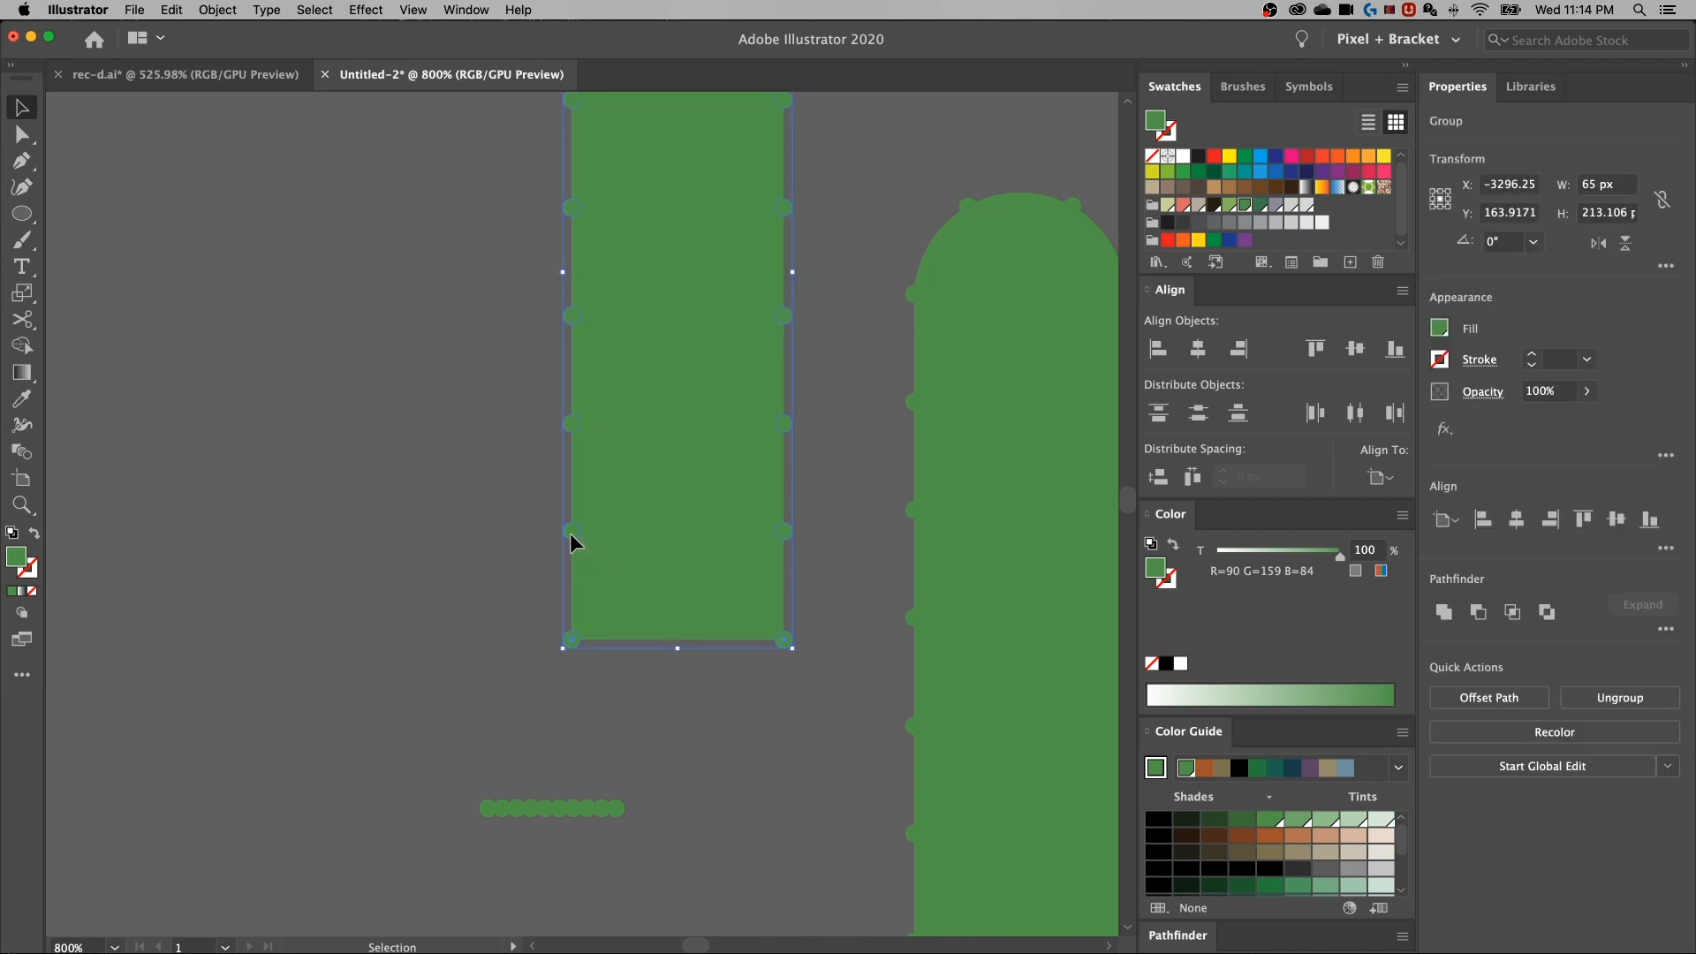
double_click(570, 533)
click(571, 531)
click(576, 427)
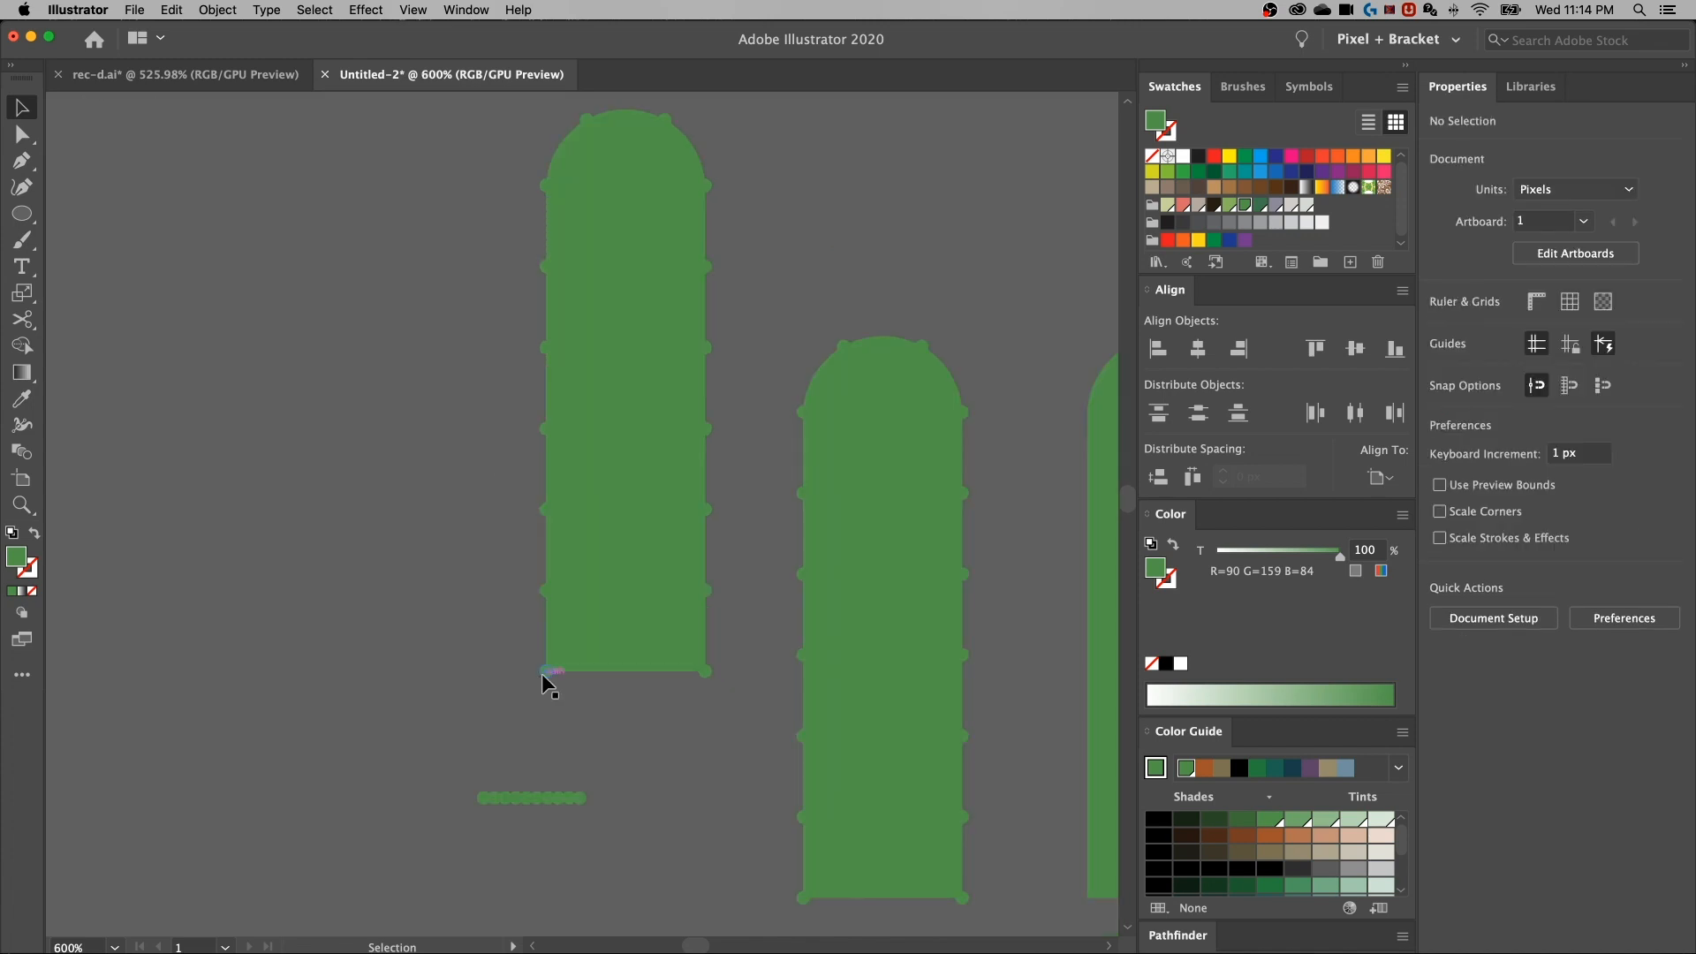
click(543, 674)
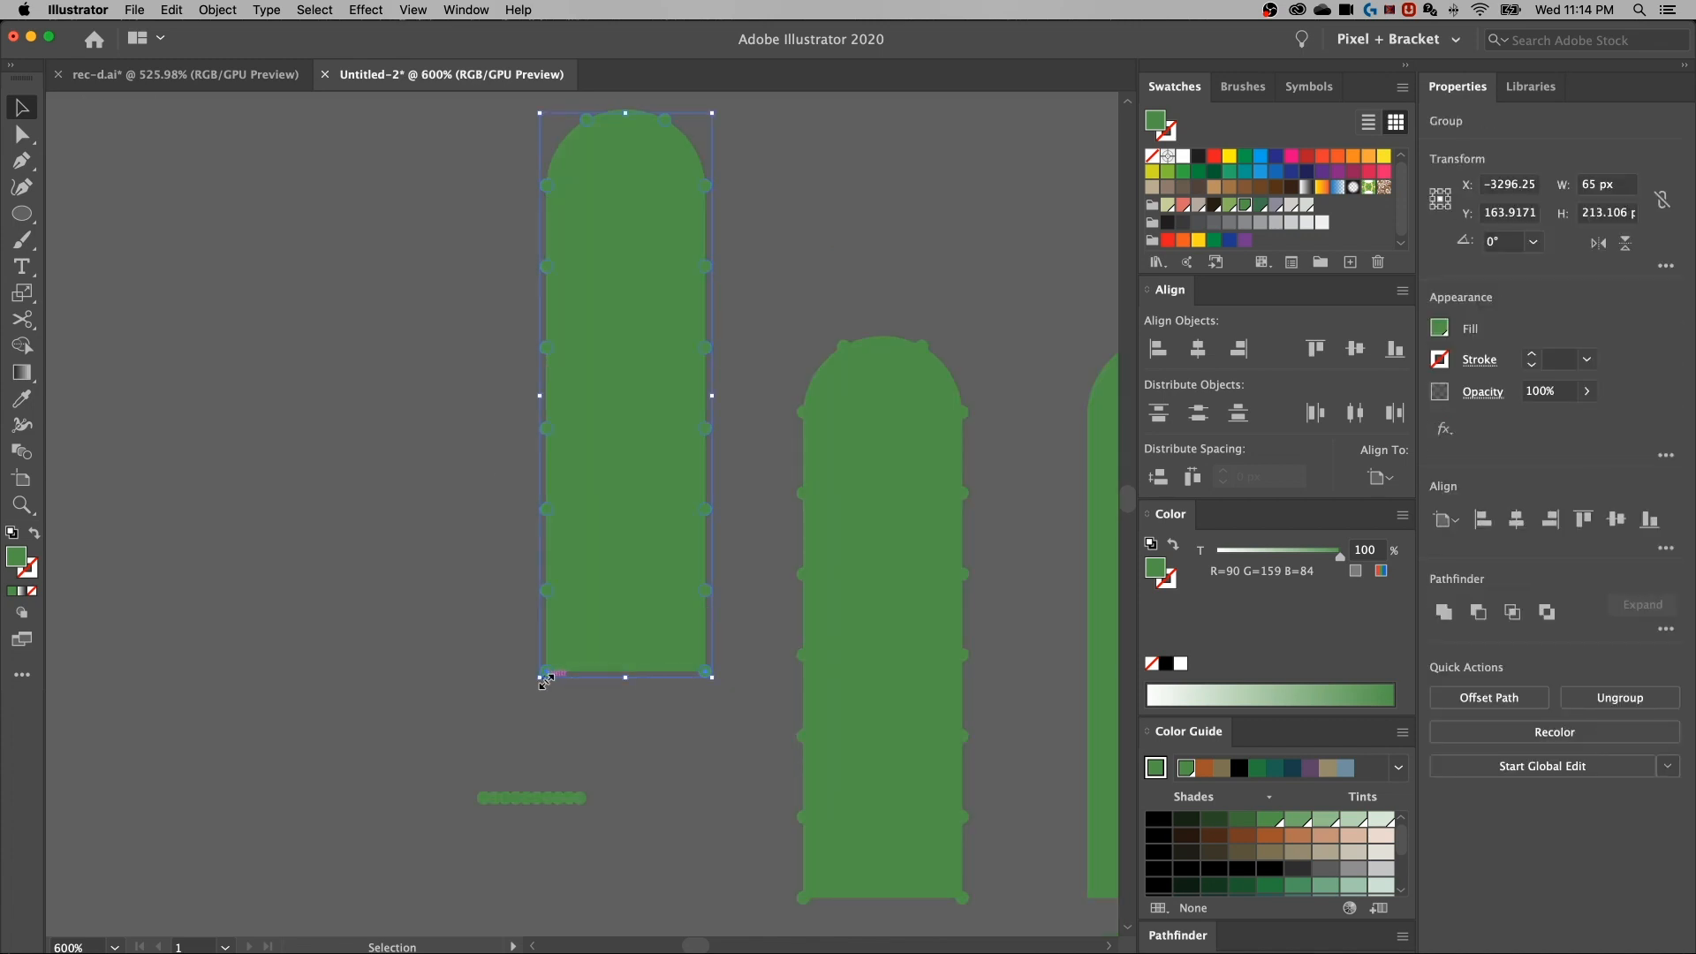
double_click(547, 669)
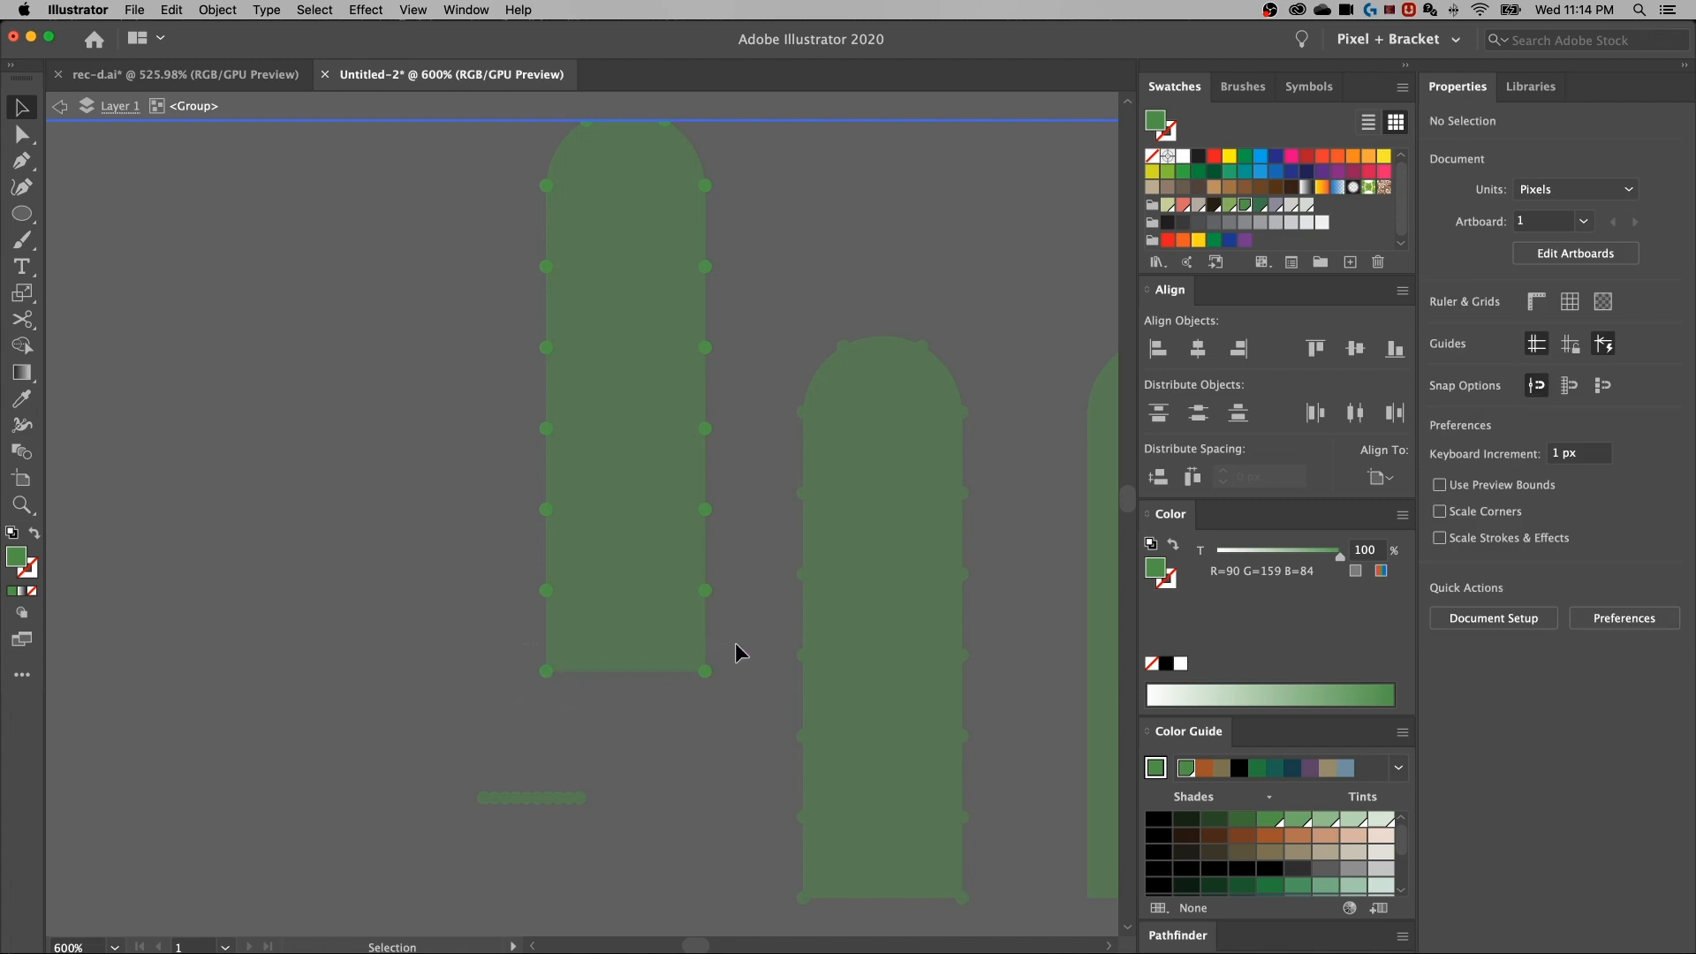
click(676, 670)
click(560, 679)
double_click(679, 699)
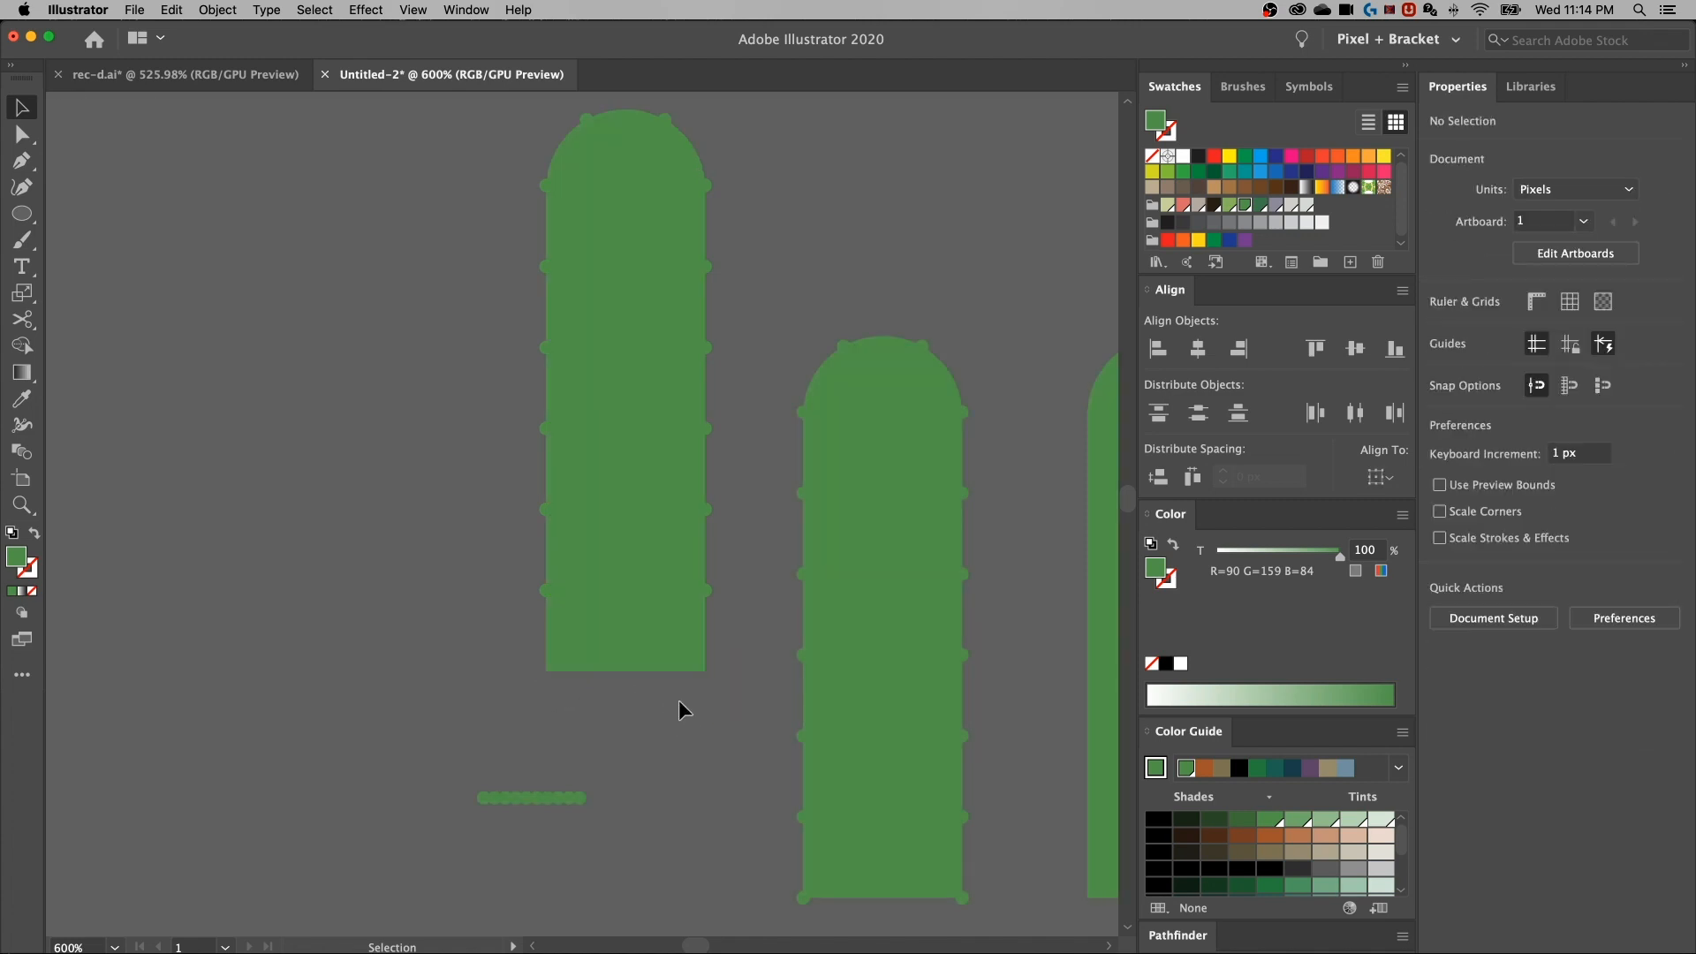
Select the duplicated trunk with its remaining edge dots and unite them into a single shape
drag(632, 670, 601, 721)
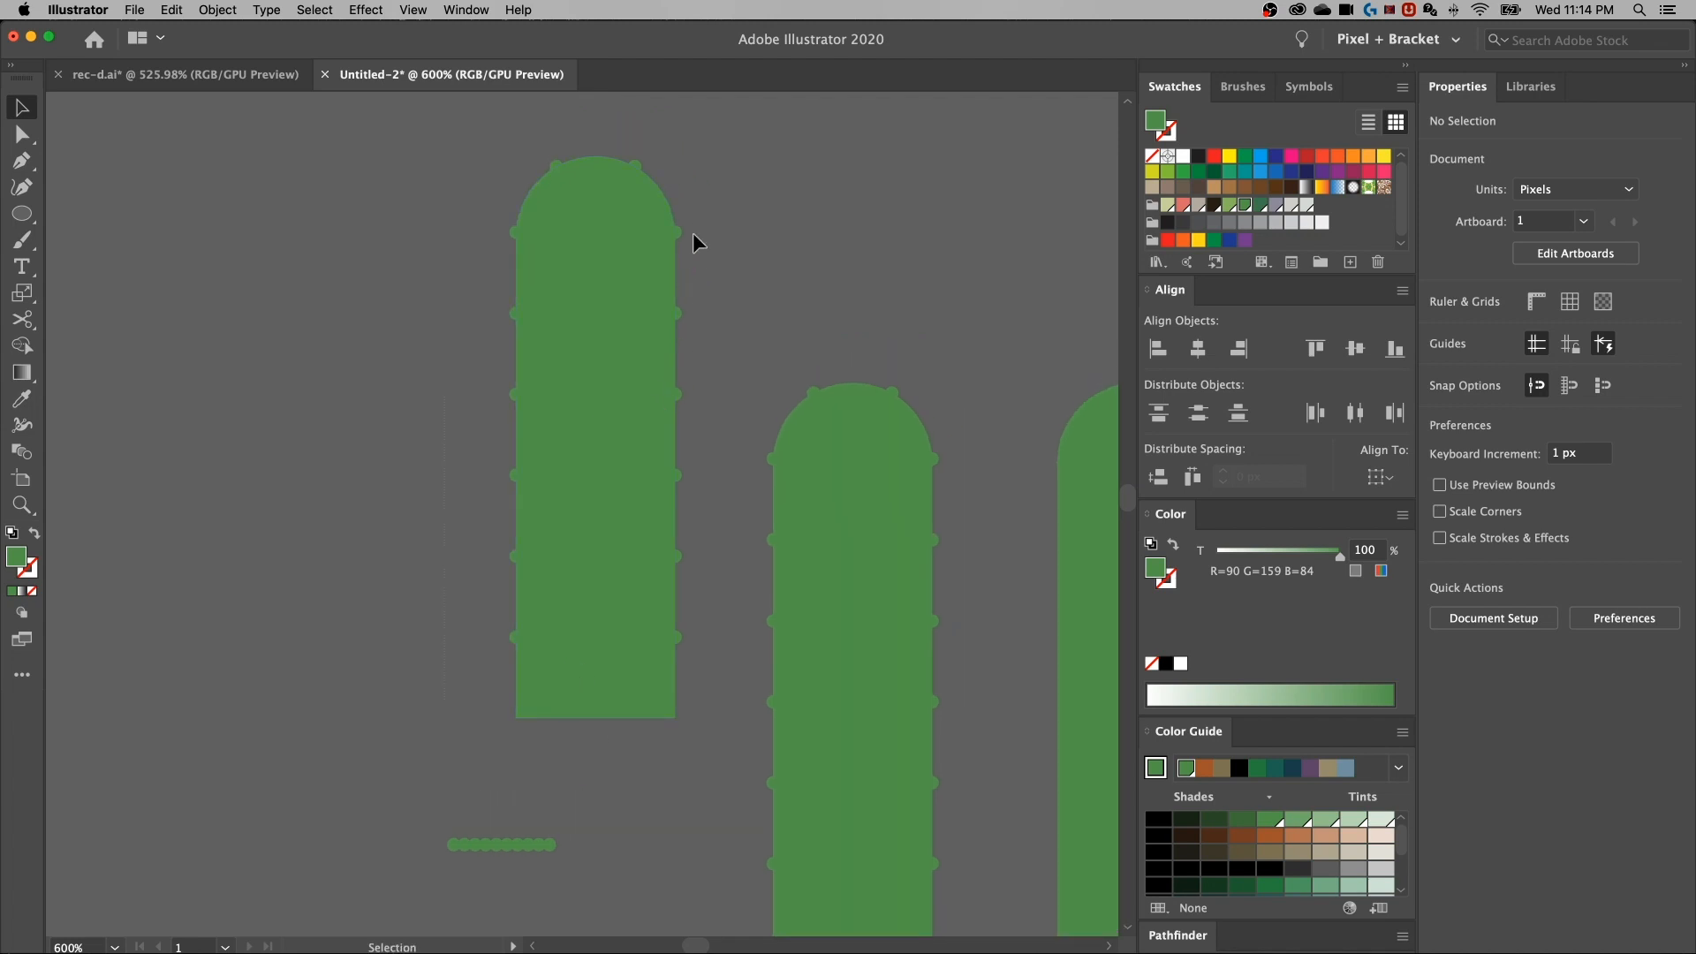
drag(707, 136, 707, 135)
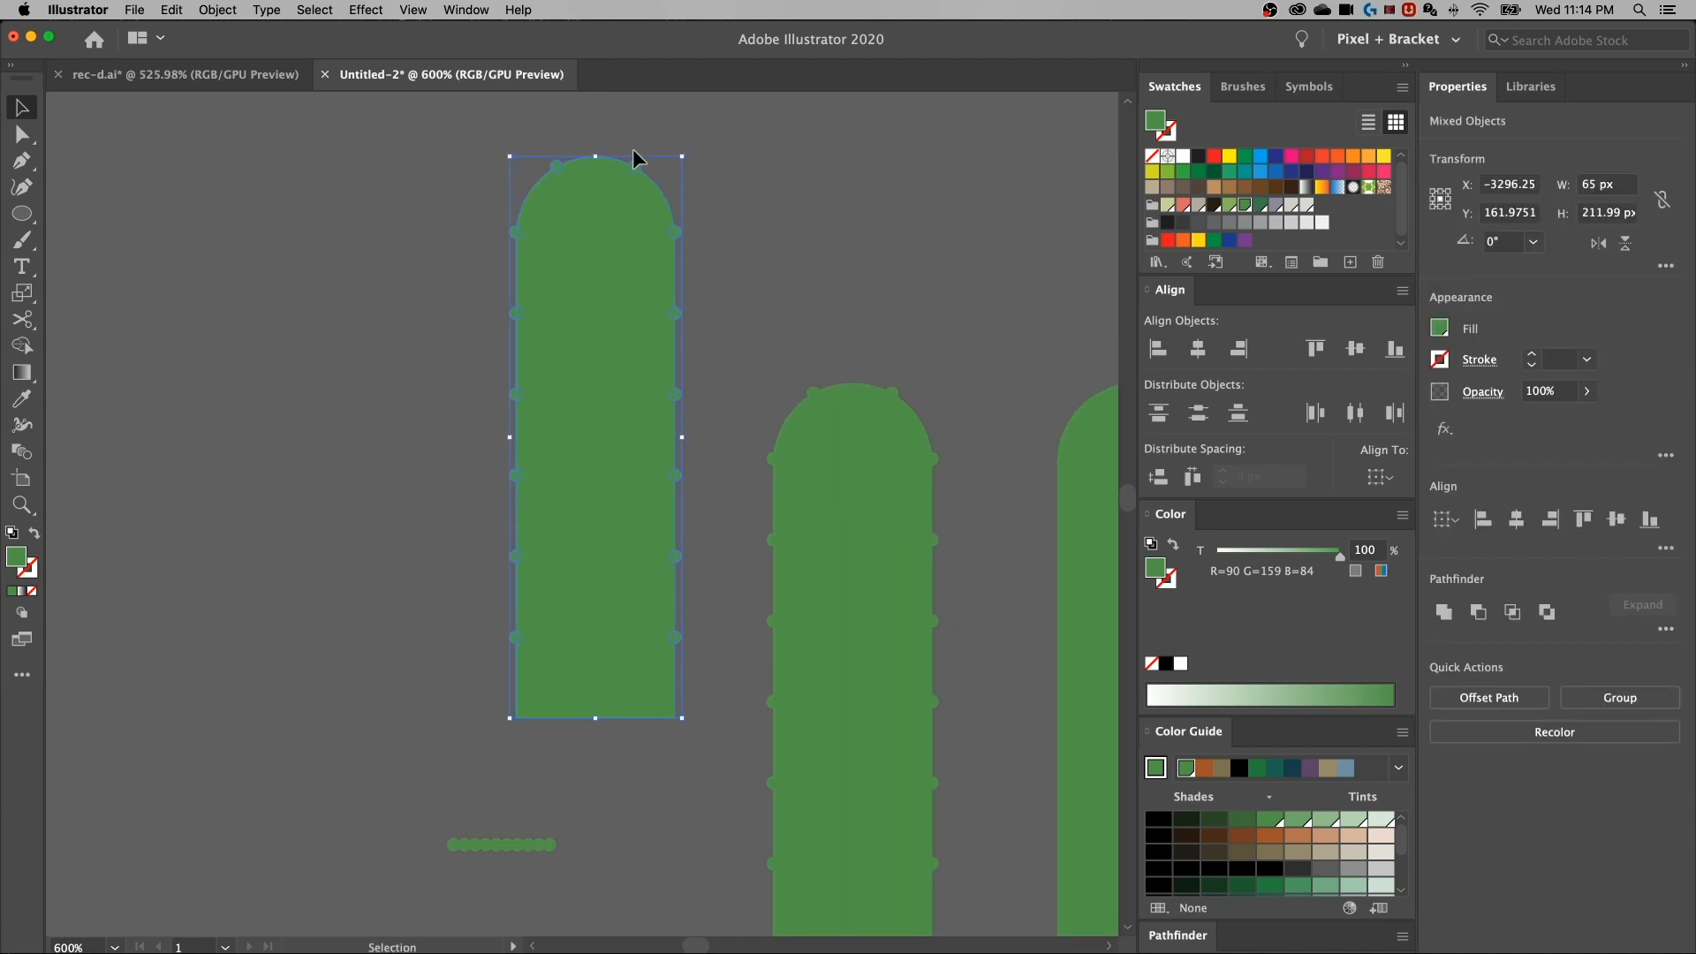
click(1445, 613)
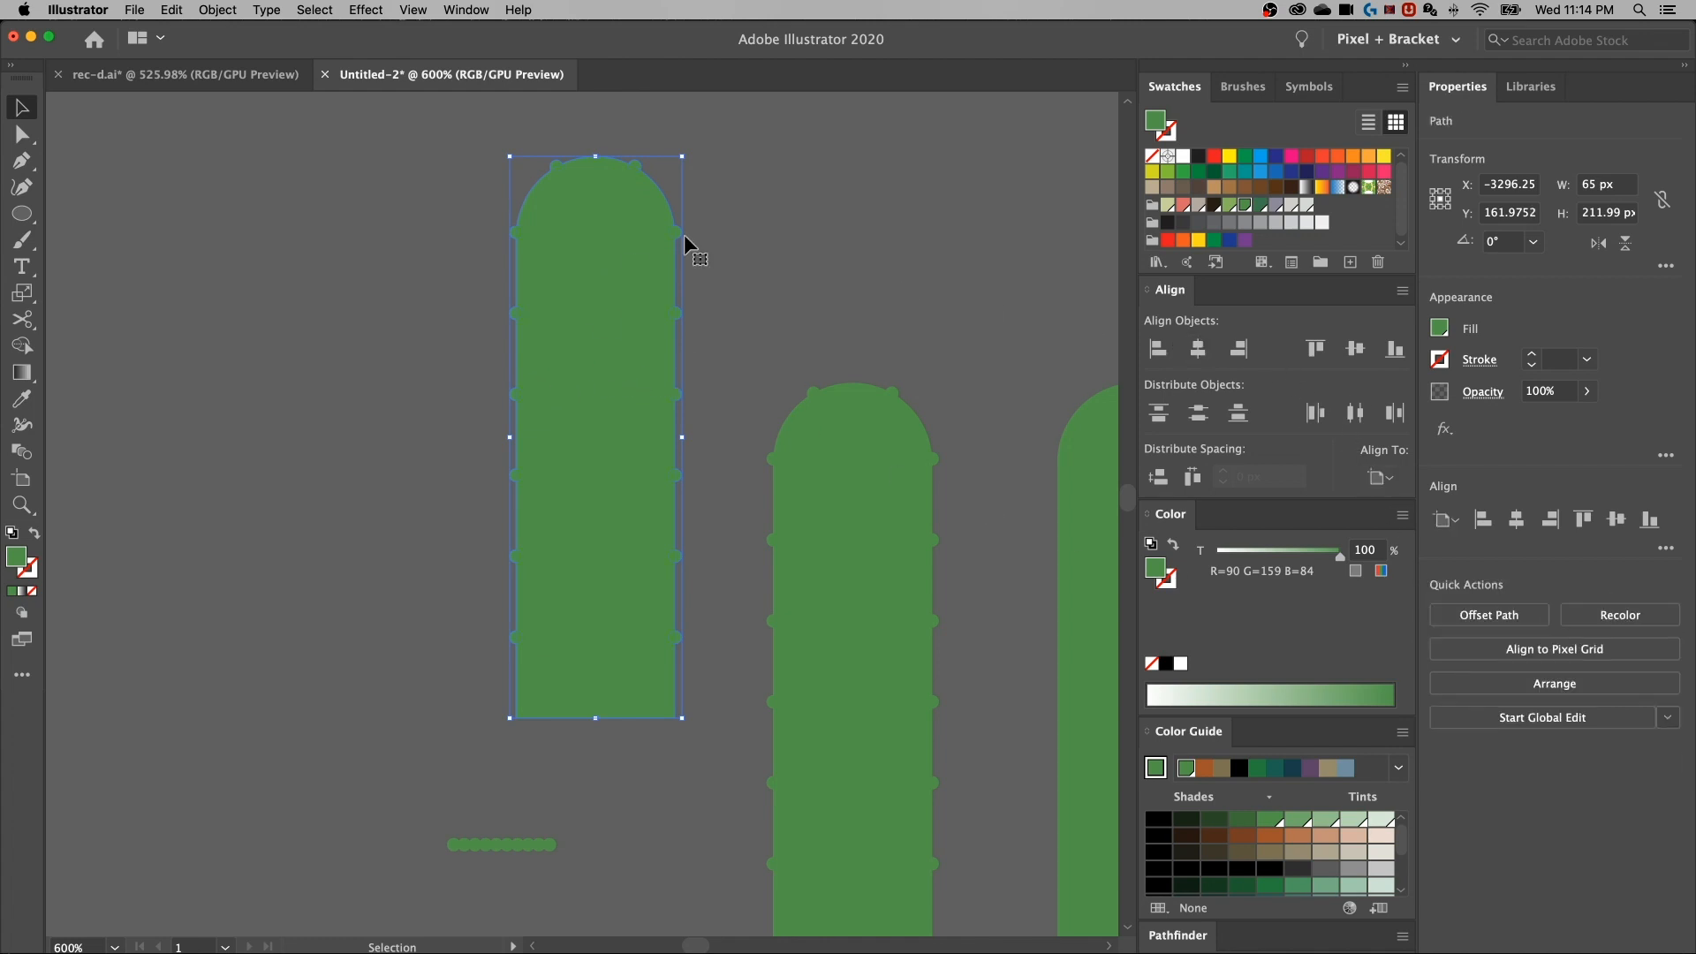
key(super+shift+a)
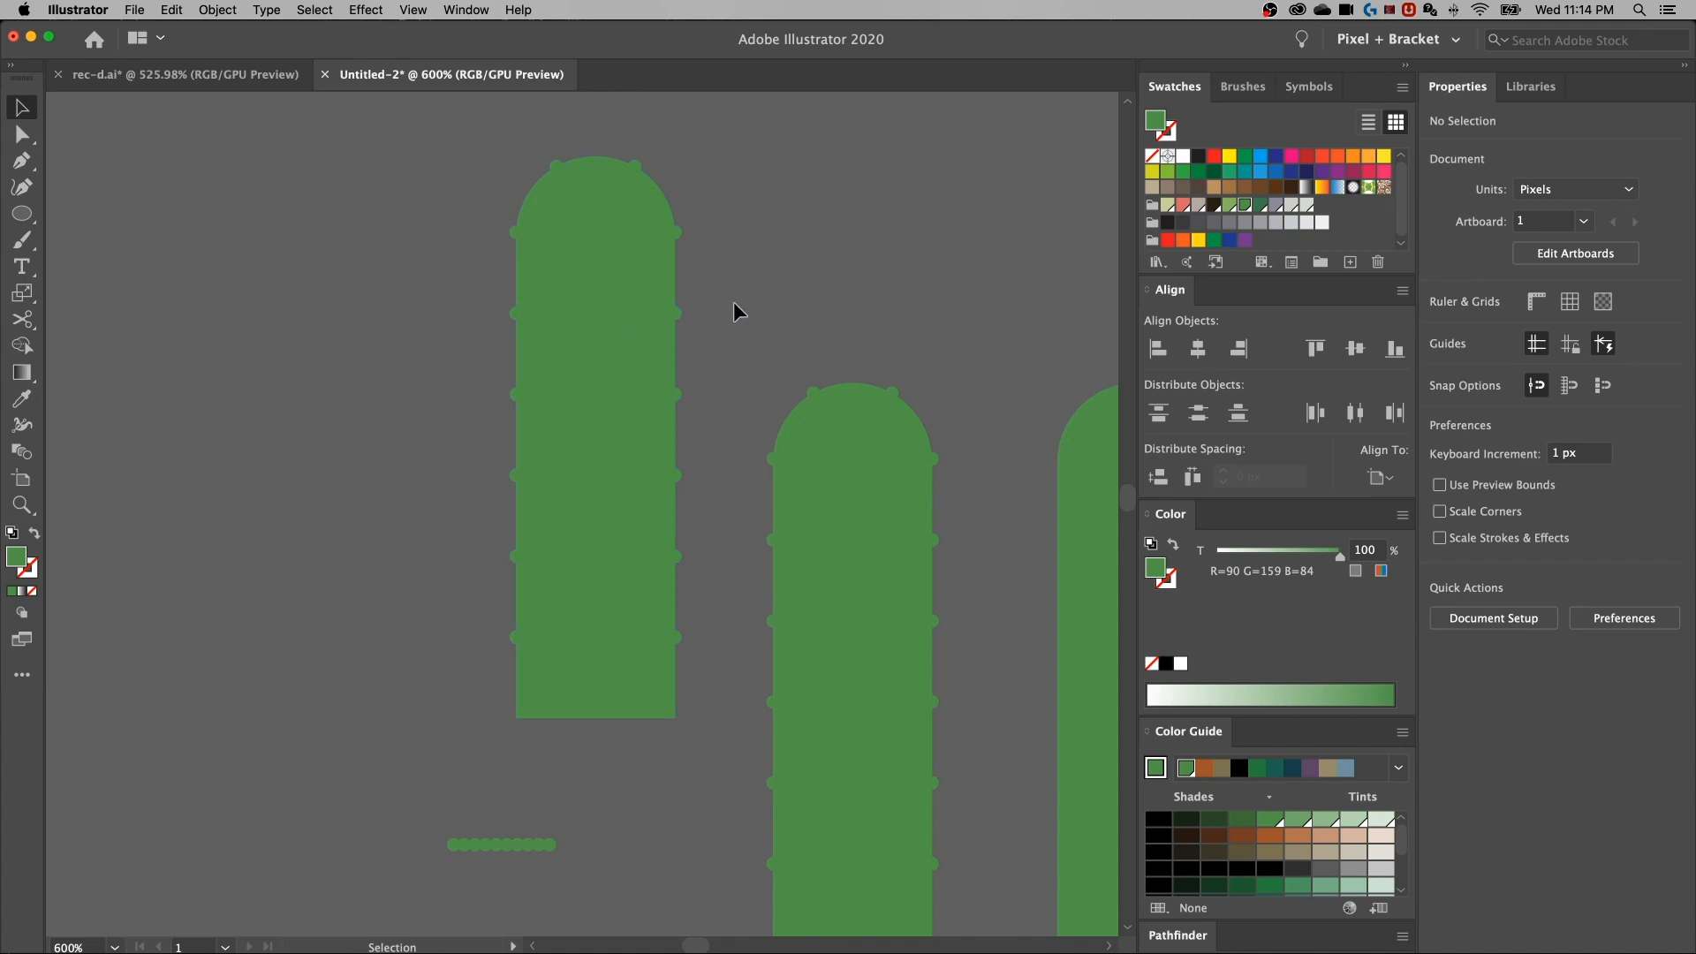
Select both curved cactus arms and place duplicates of them to the left of the united trunk
key(super+minus)
key(super+minus)
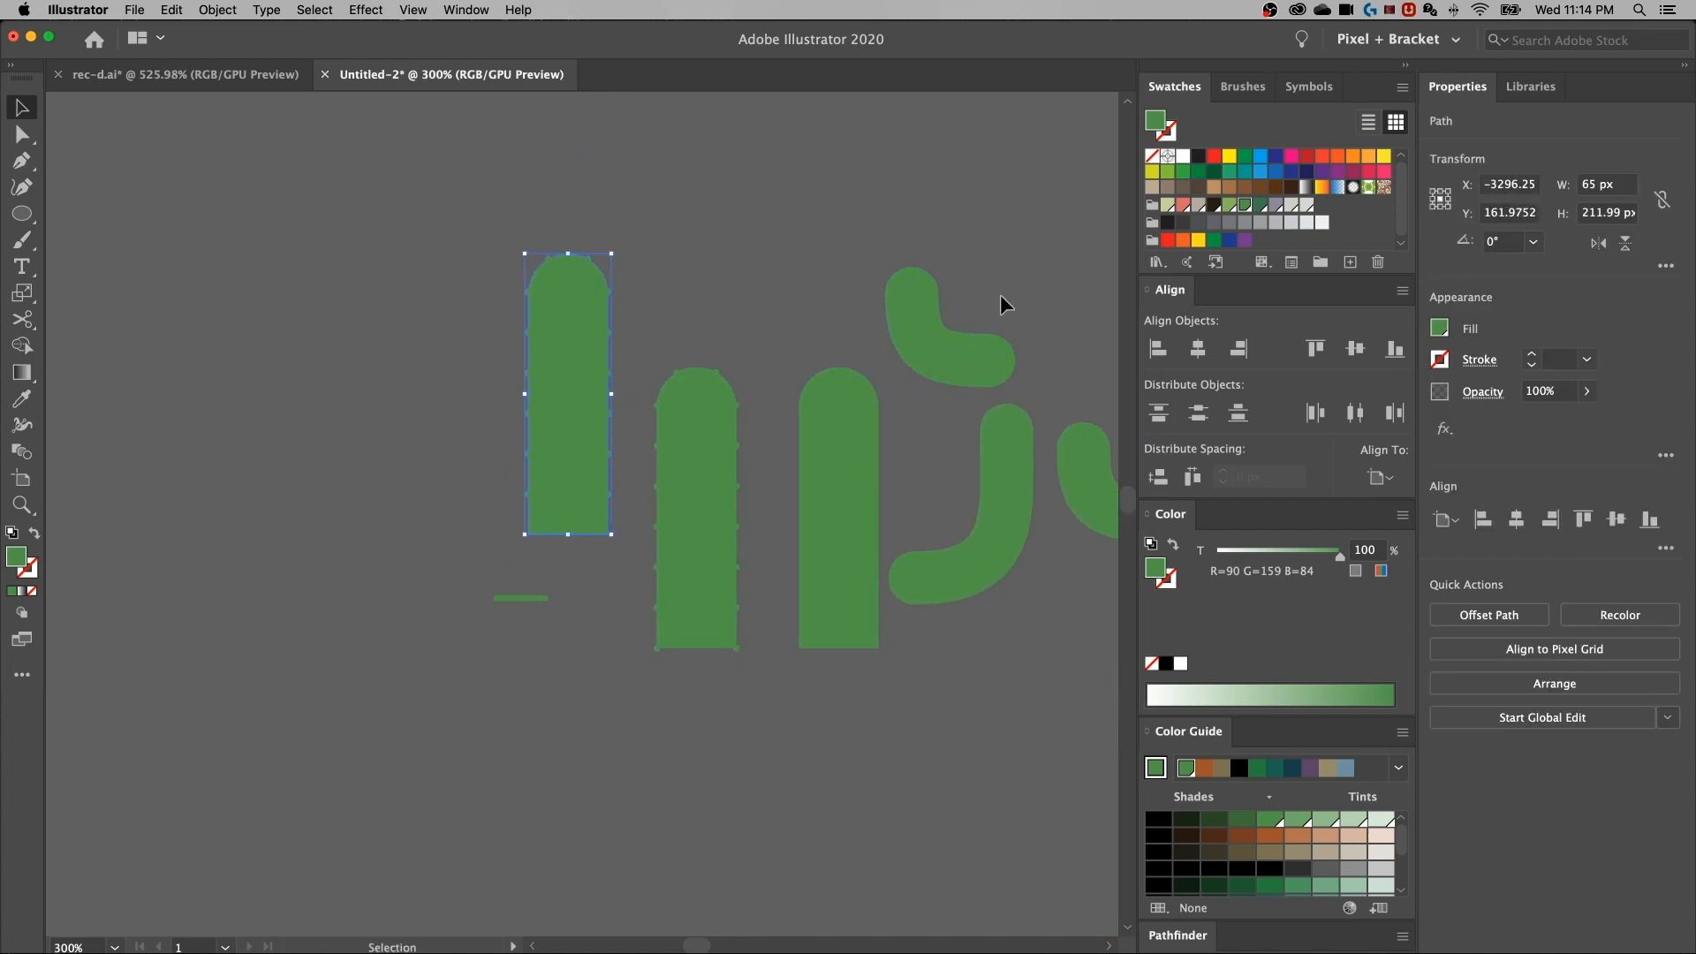
click(972, 531)
drag(980, 458, 825, 466)
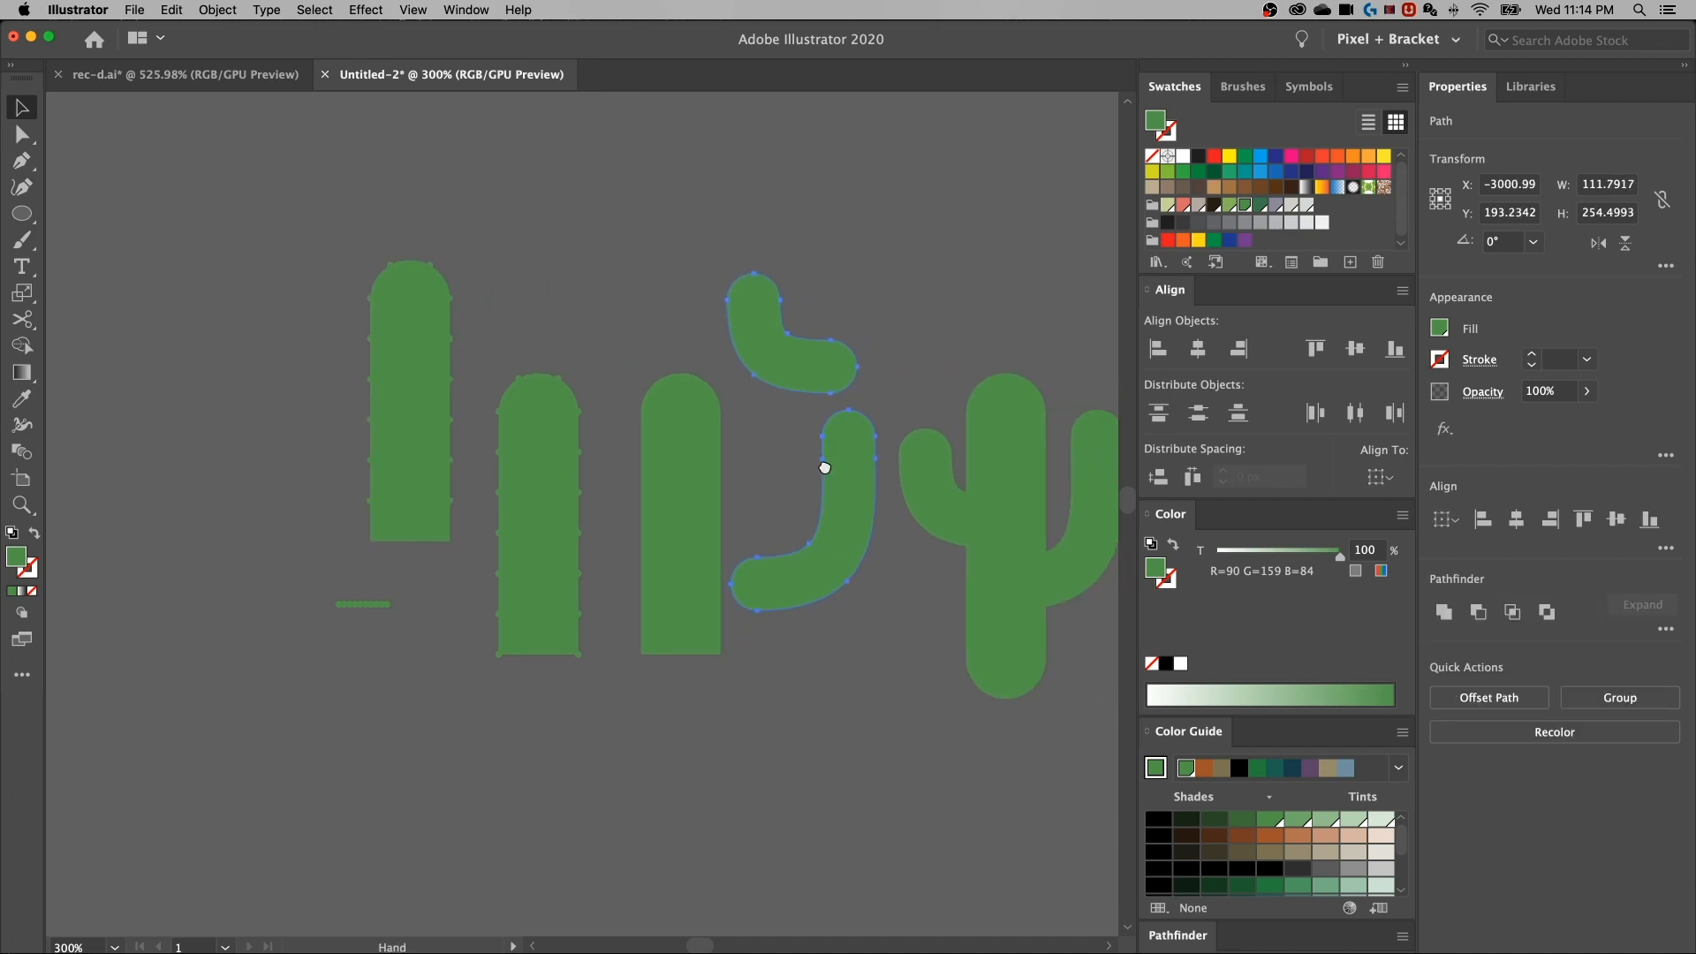
drag(799, 384, 359, 389)
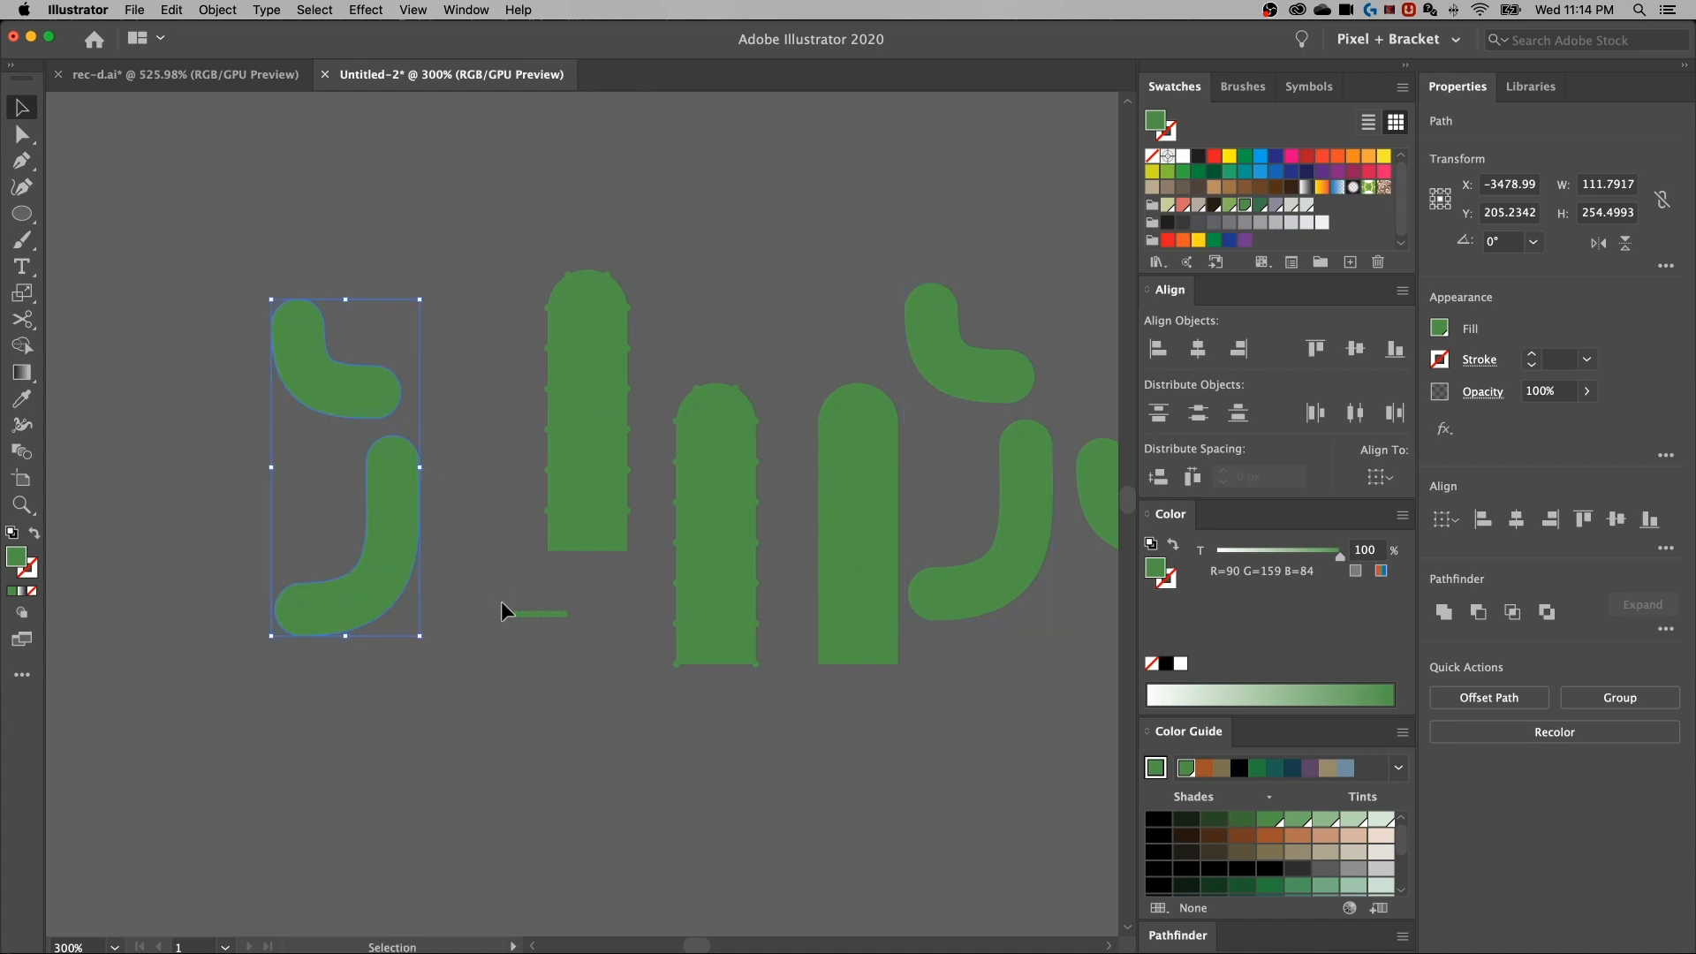
Duplicate the short row of blended dots twice beneath the united trunk
click(507, 671)
key(super+equal)
drag(530, 613, 749, 606)
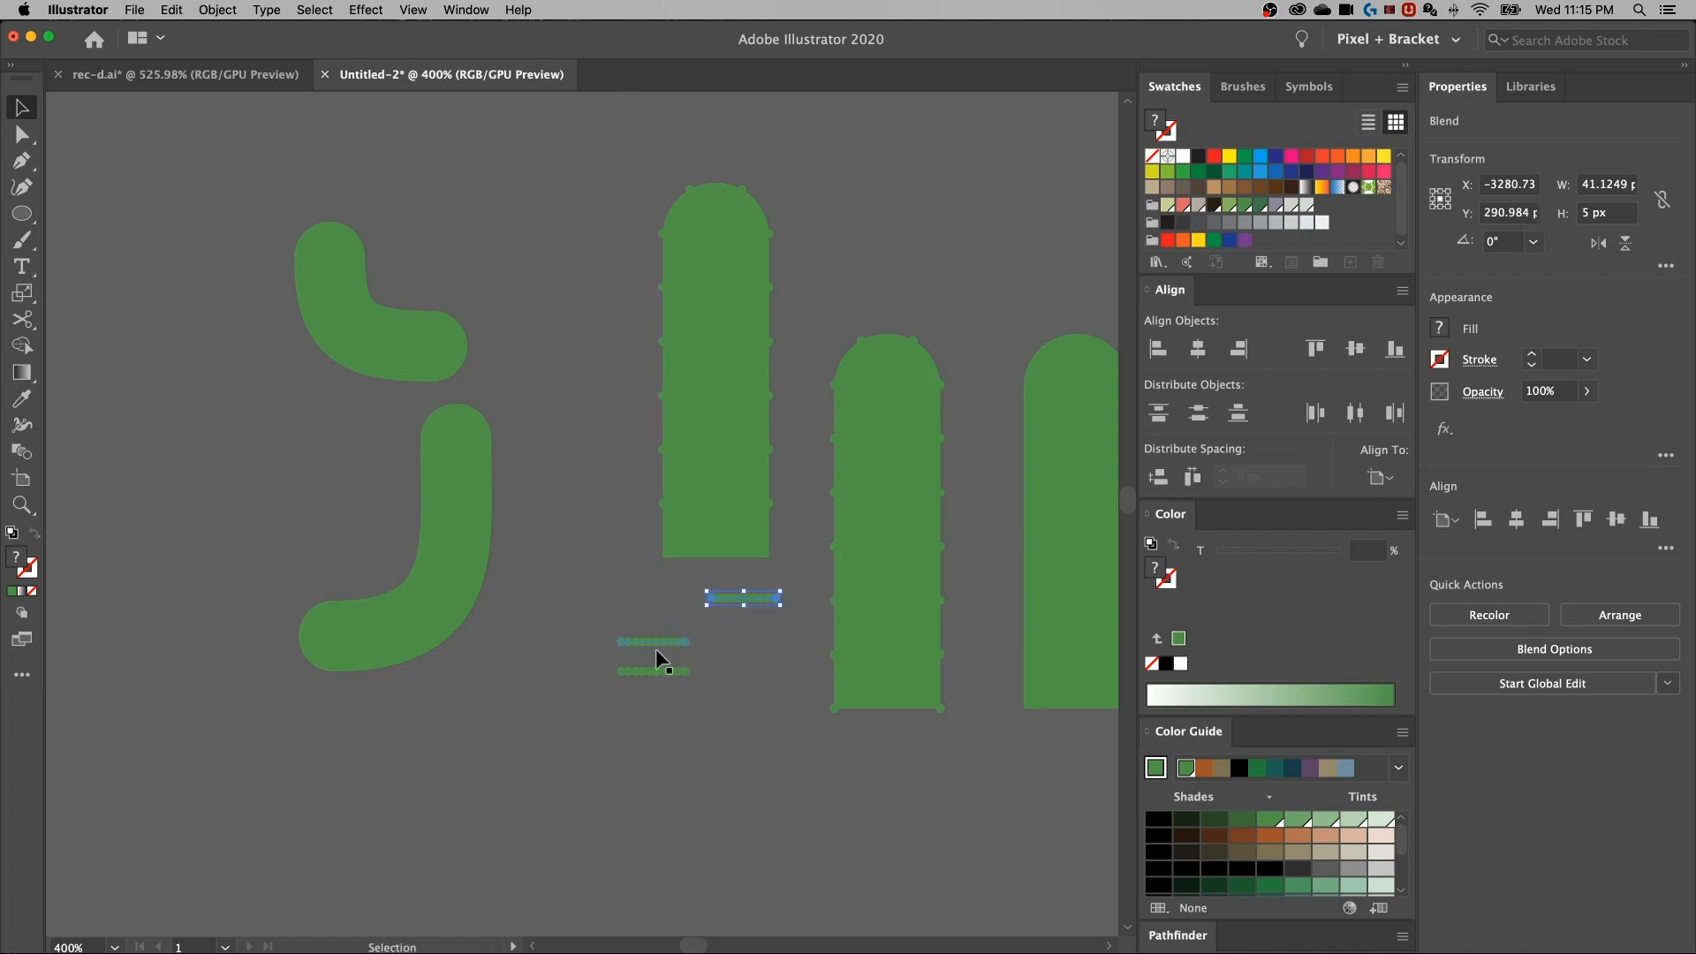
Bring a row of blended dots beside the upper arm, duplicate the arm, and swap the nearer copy's fill and stroke
drag(648, 639, 531, 393)
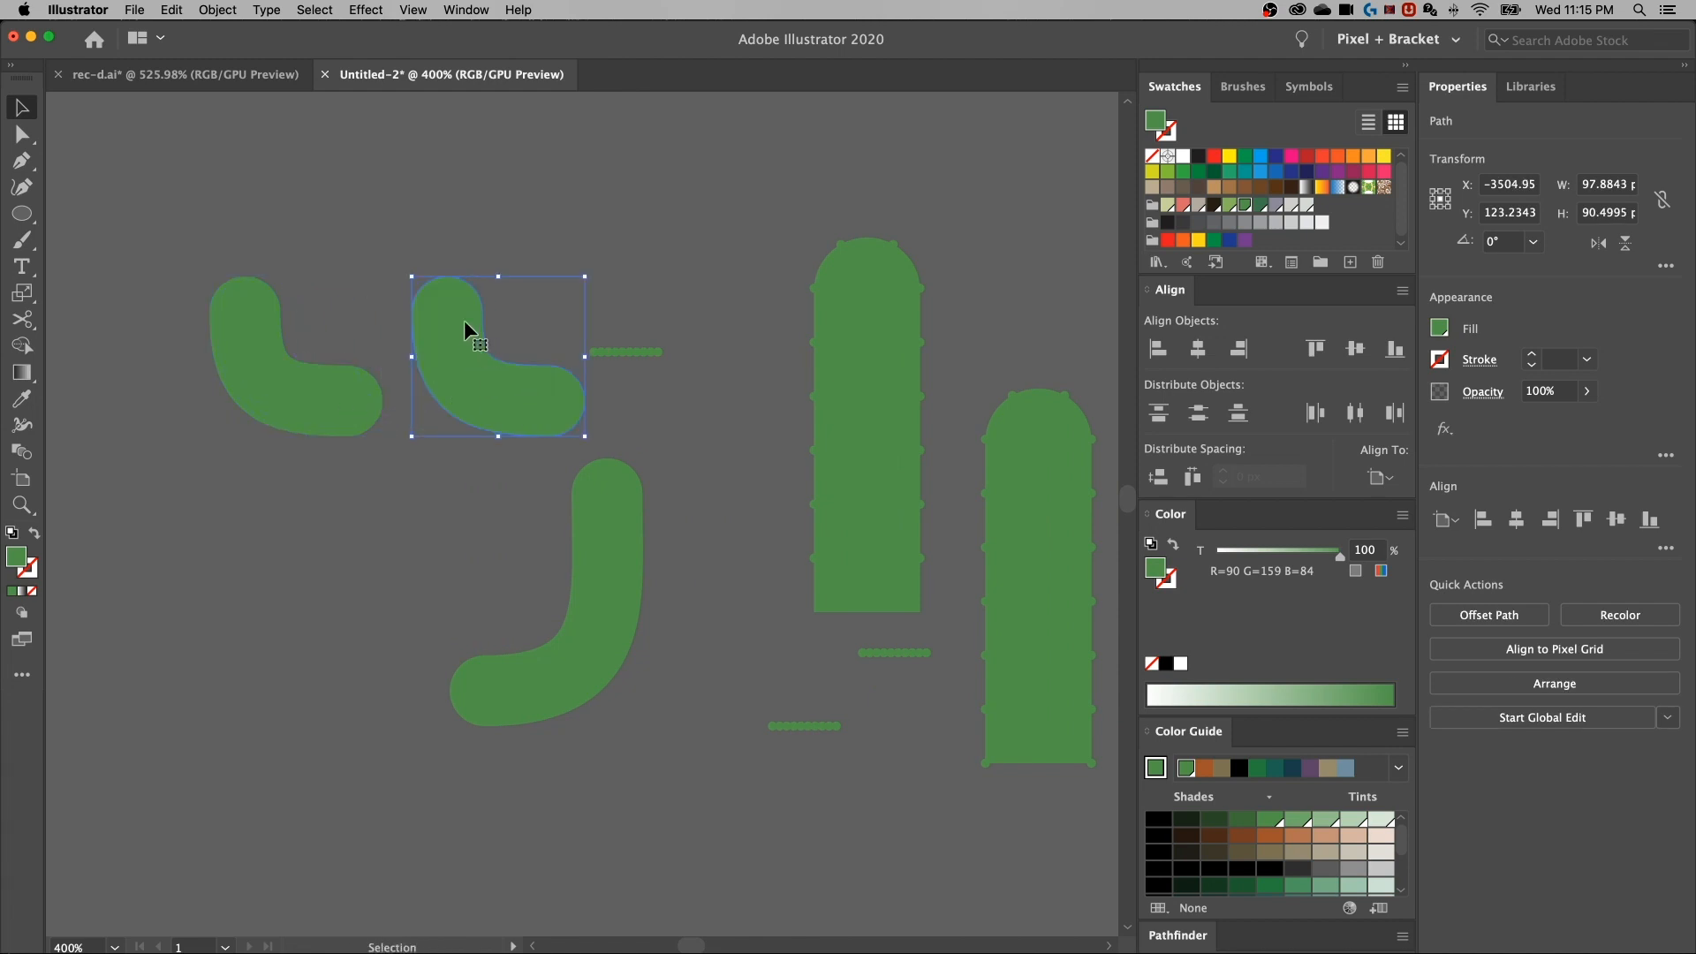
click(34, 533)
click(640, 298)
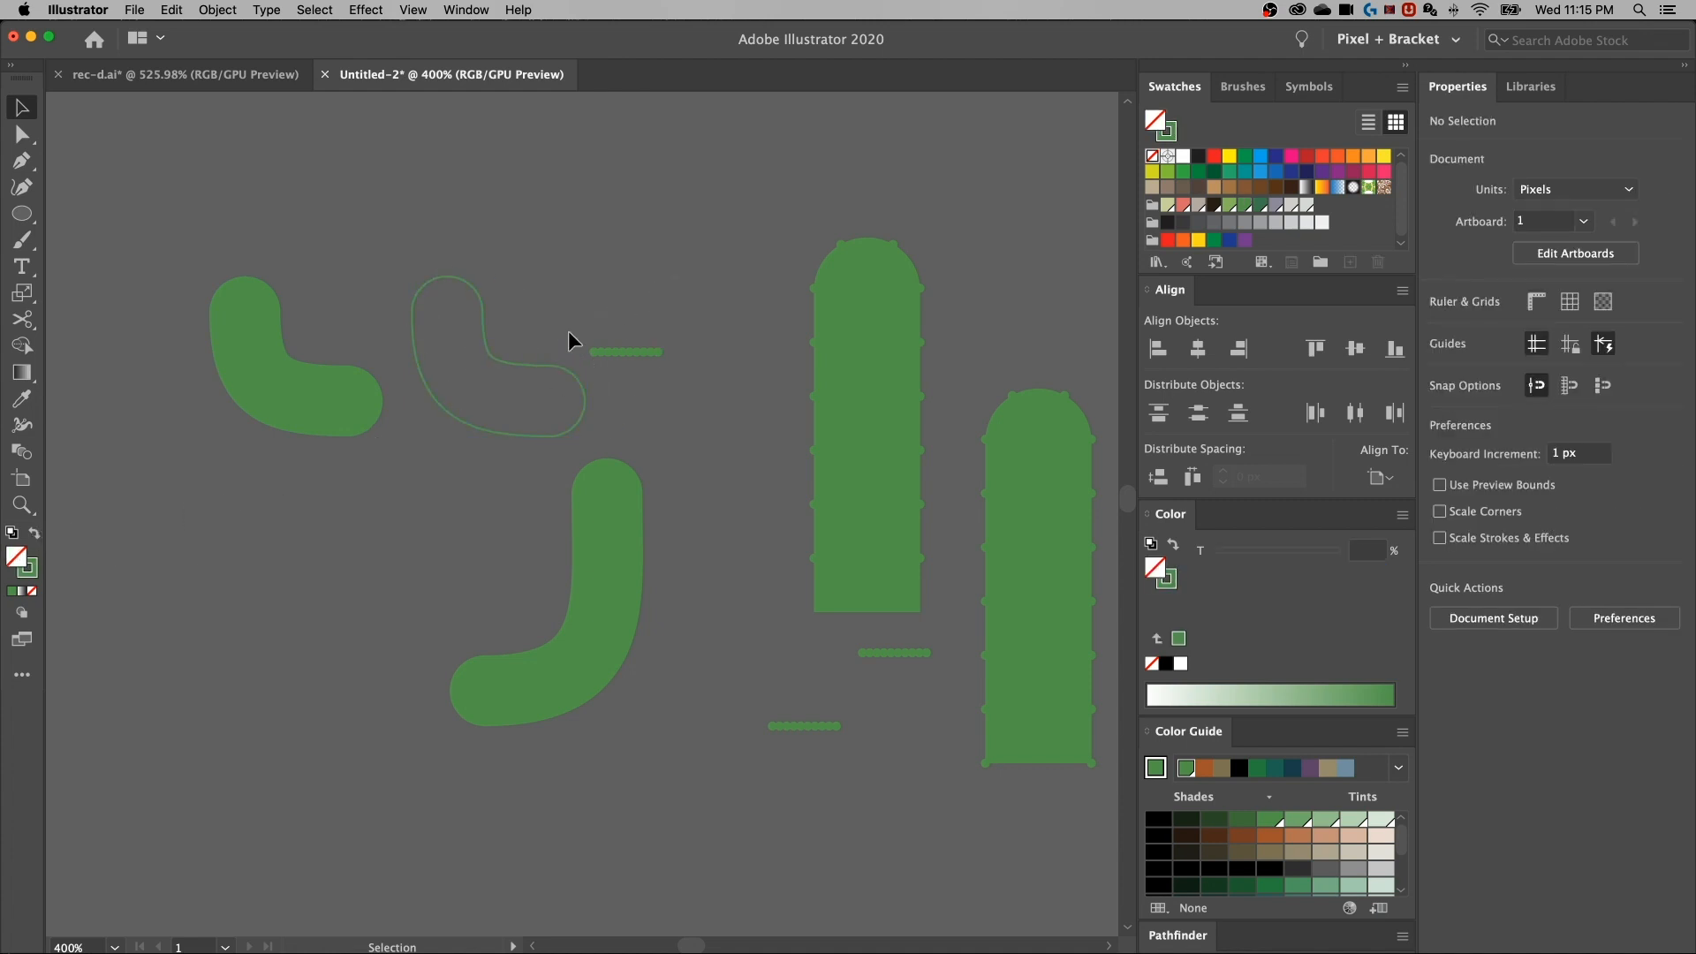
Select the outlined upper arm with the neighbouring dot blend and replace the blend's spine with that outline
drag(455, 407, 615, 347)
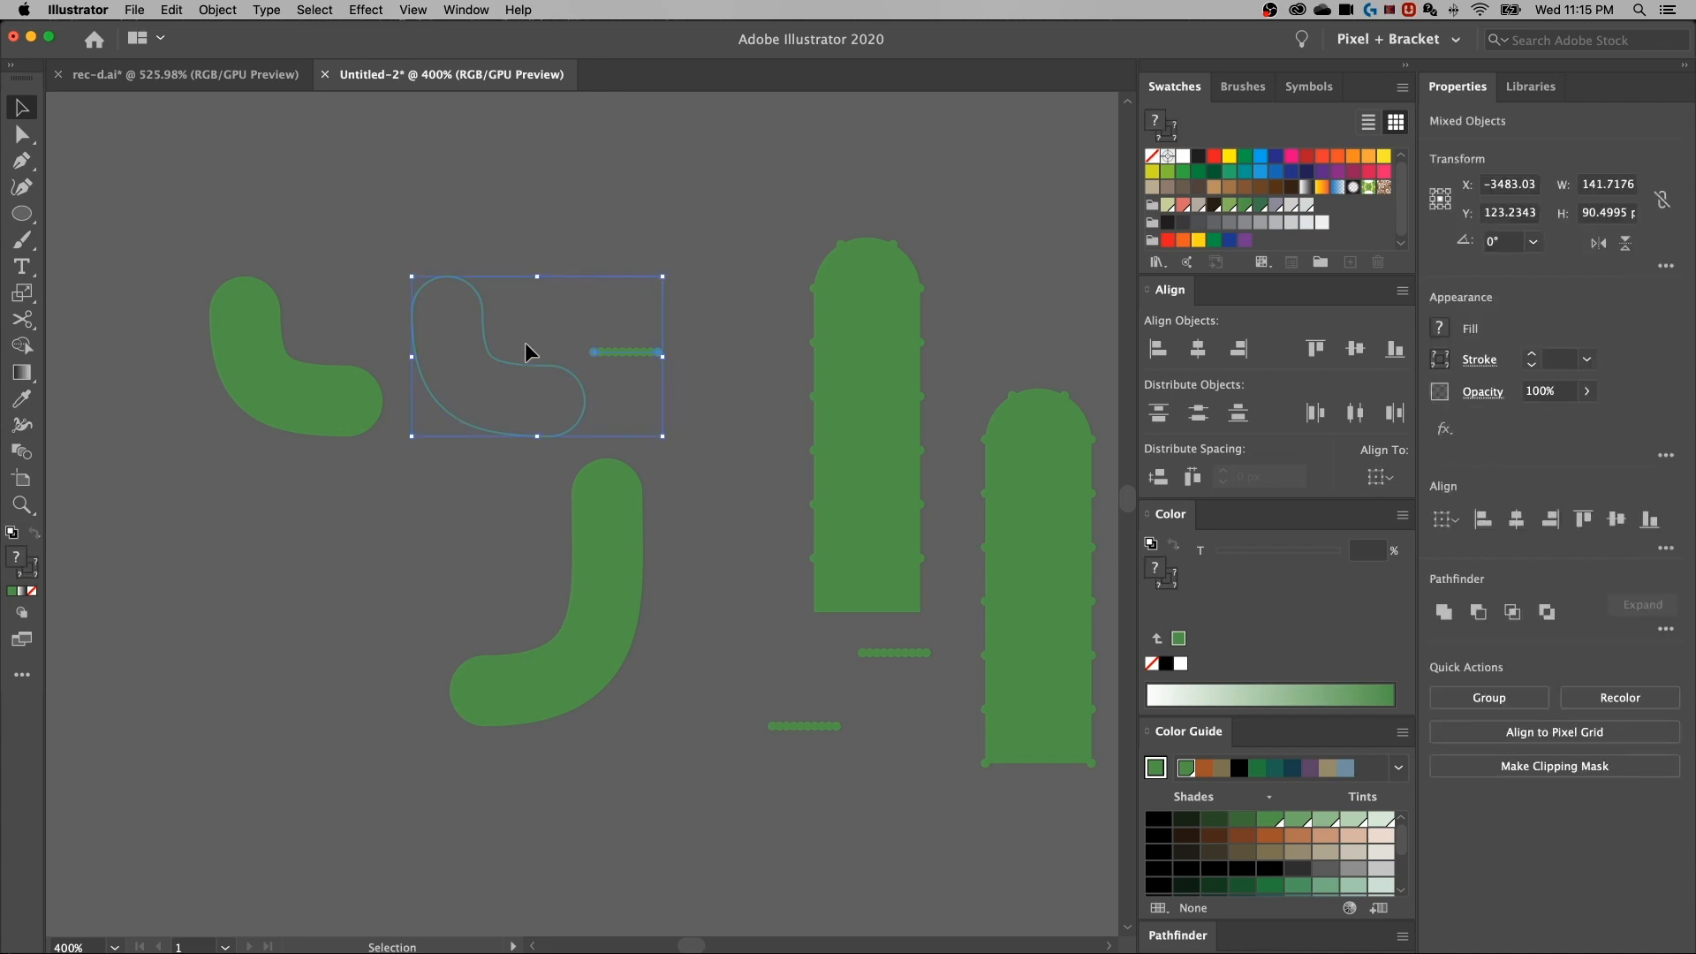
click(217, 10)
mouse_move(285, 439)
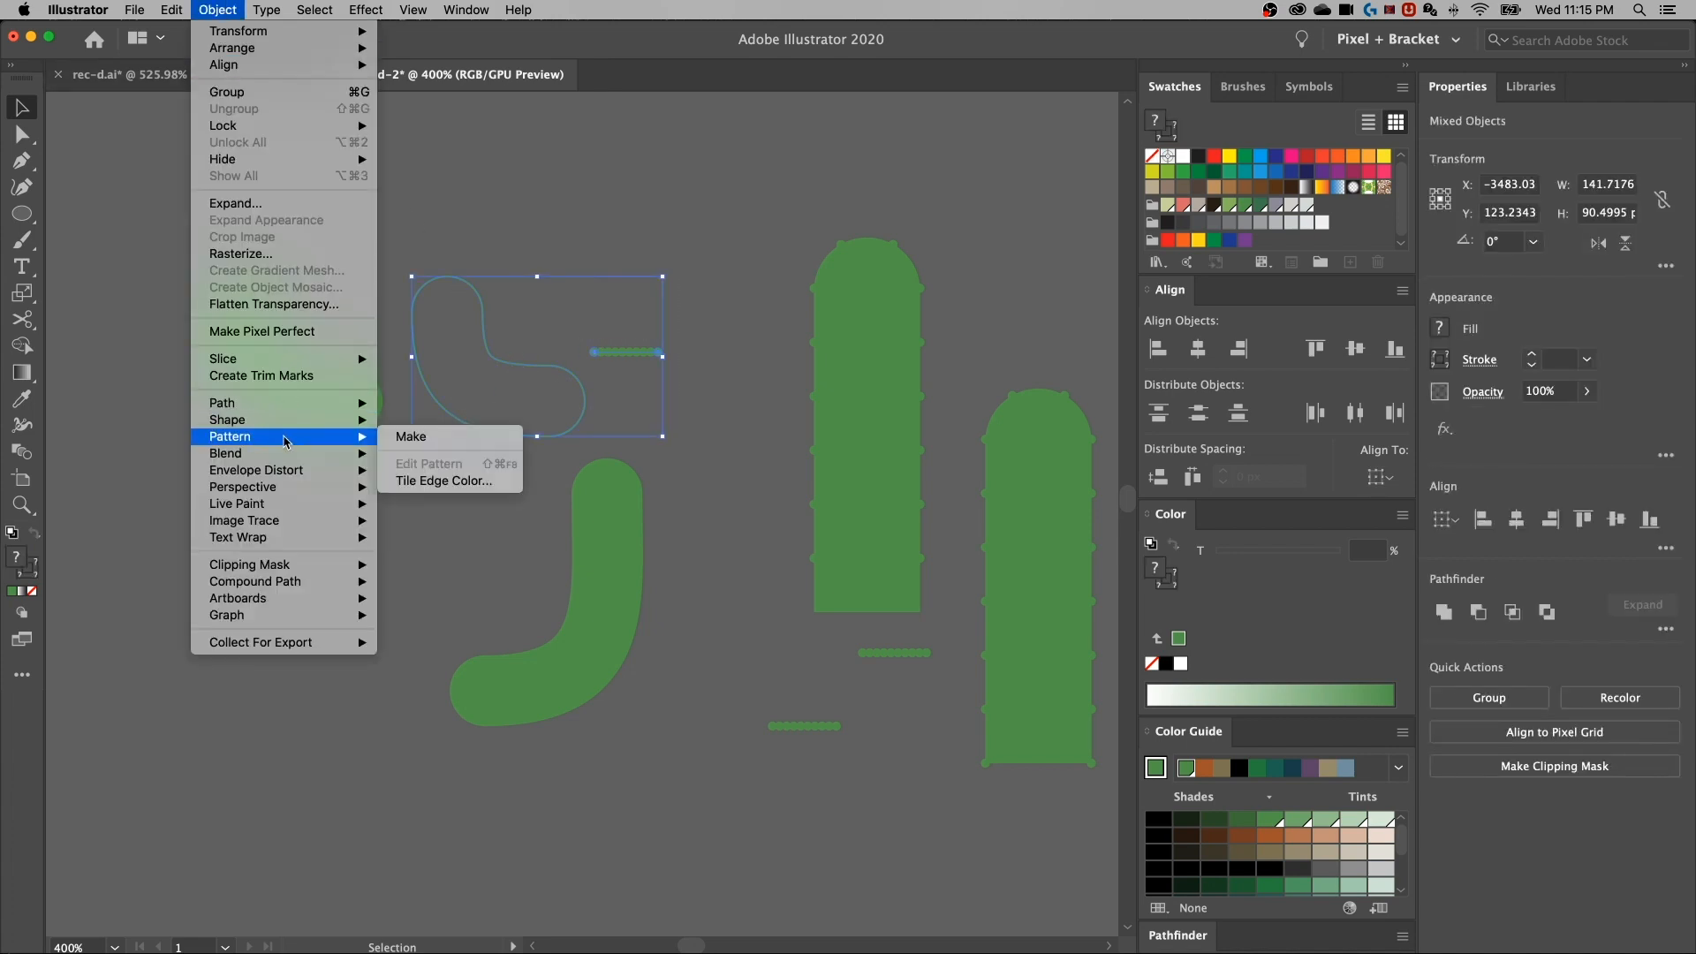
click(452, 555)
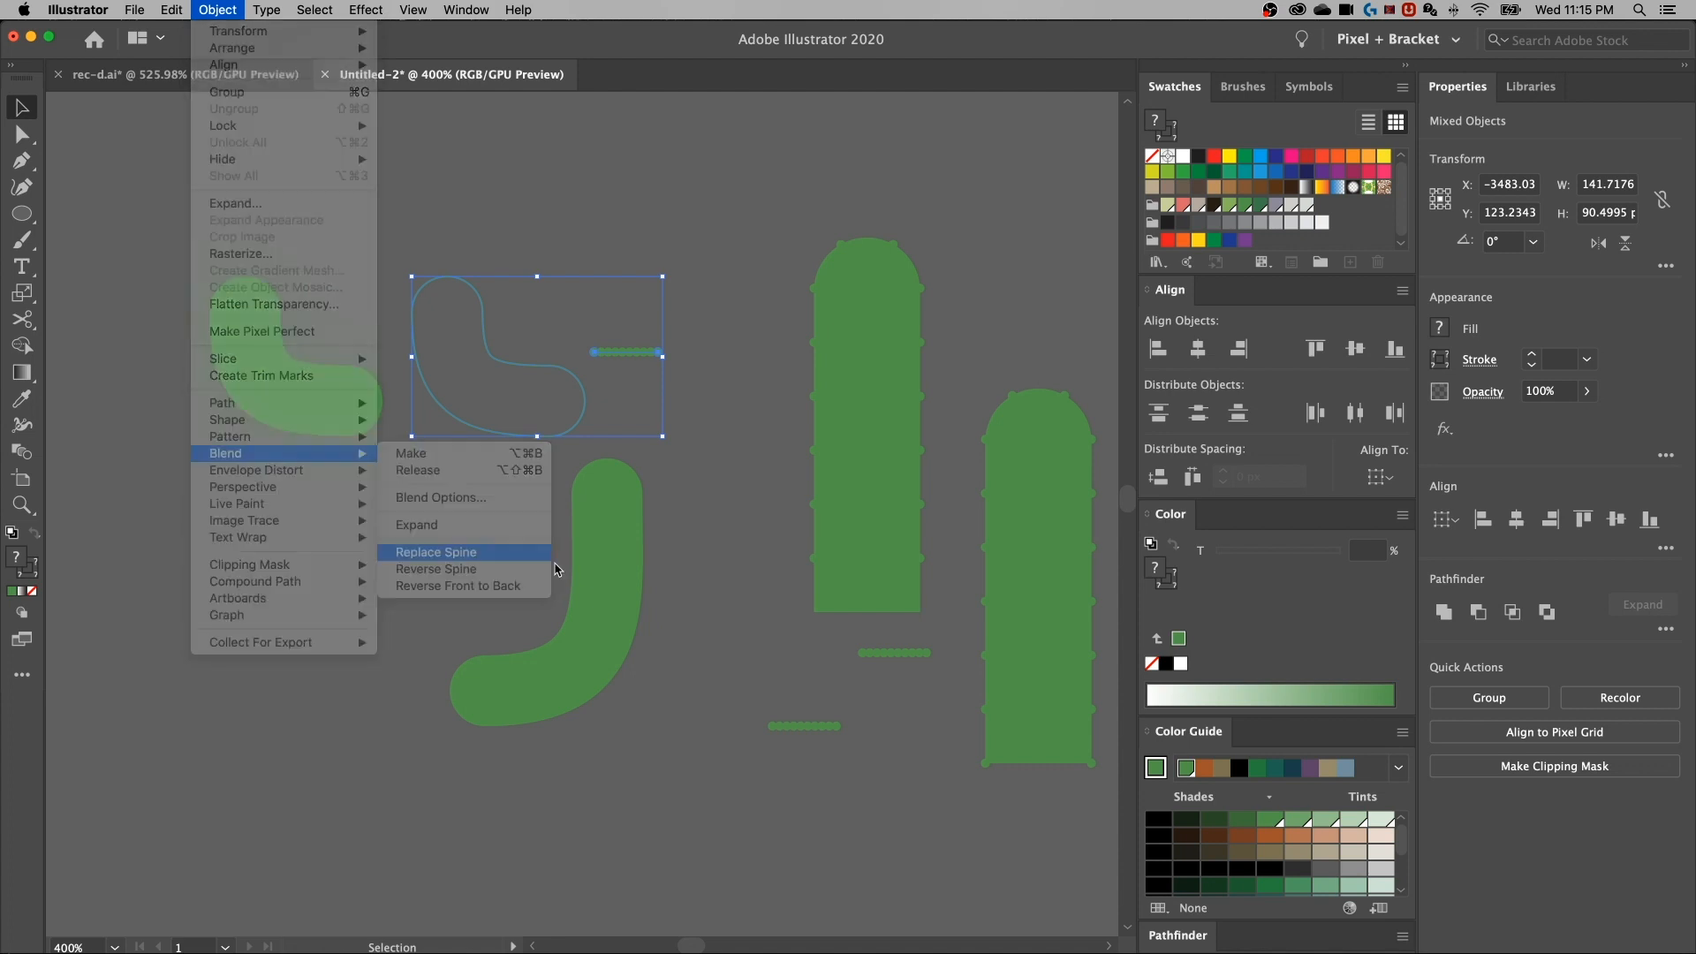
Duplicate the lower arm to its left and use the original's path as the replacement spine of a second dot blend
click(590, 549)
mouse_move(606, 535)
mouse_down()
mouse_move(412, 534)
mouse_move(602, 534)
mouse_up()
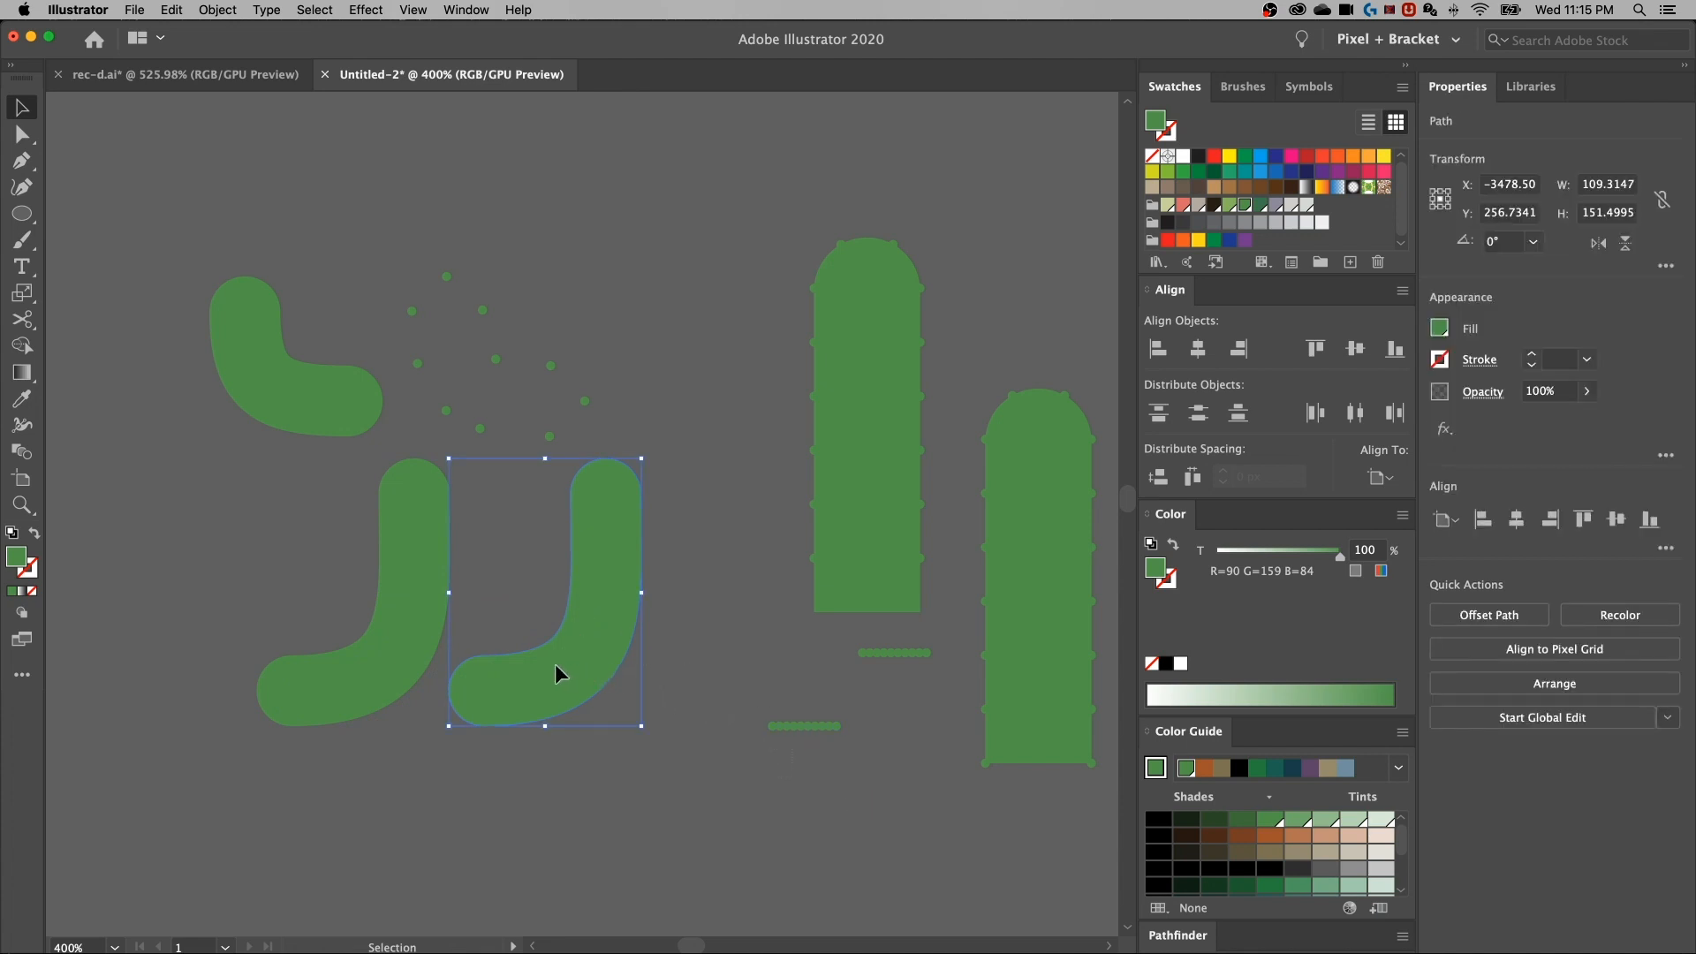
drag(555, 664, 558, 663)
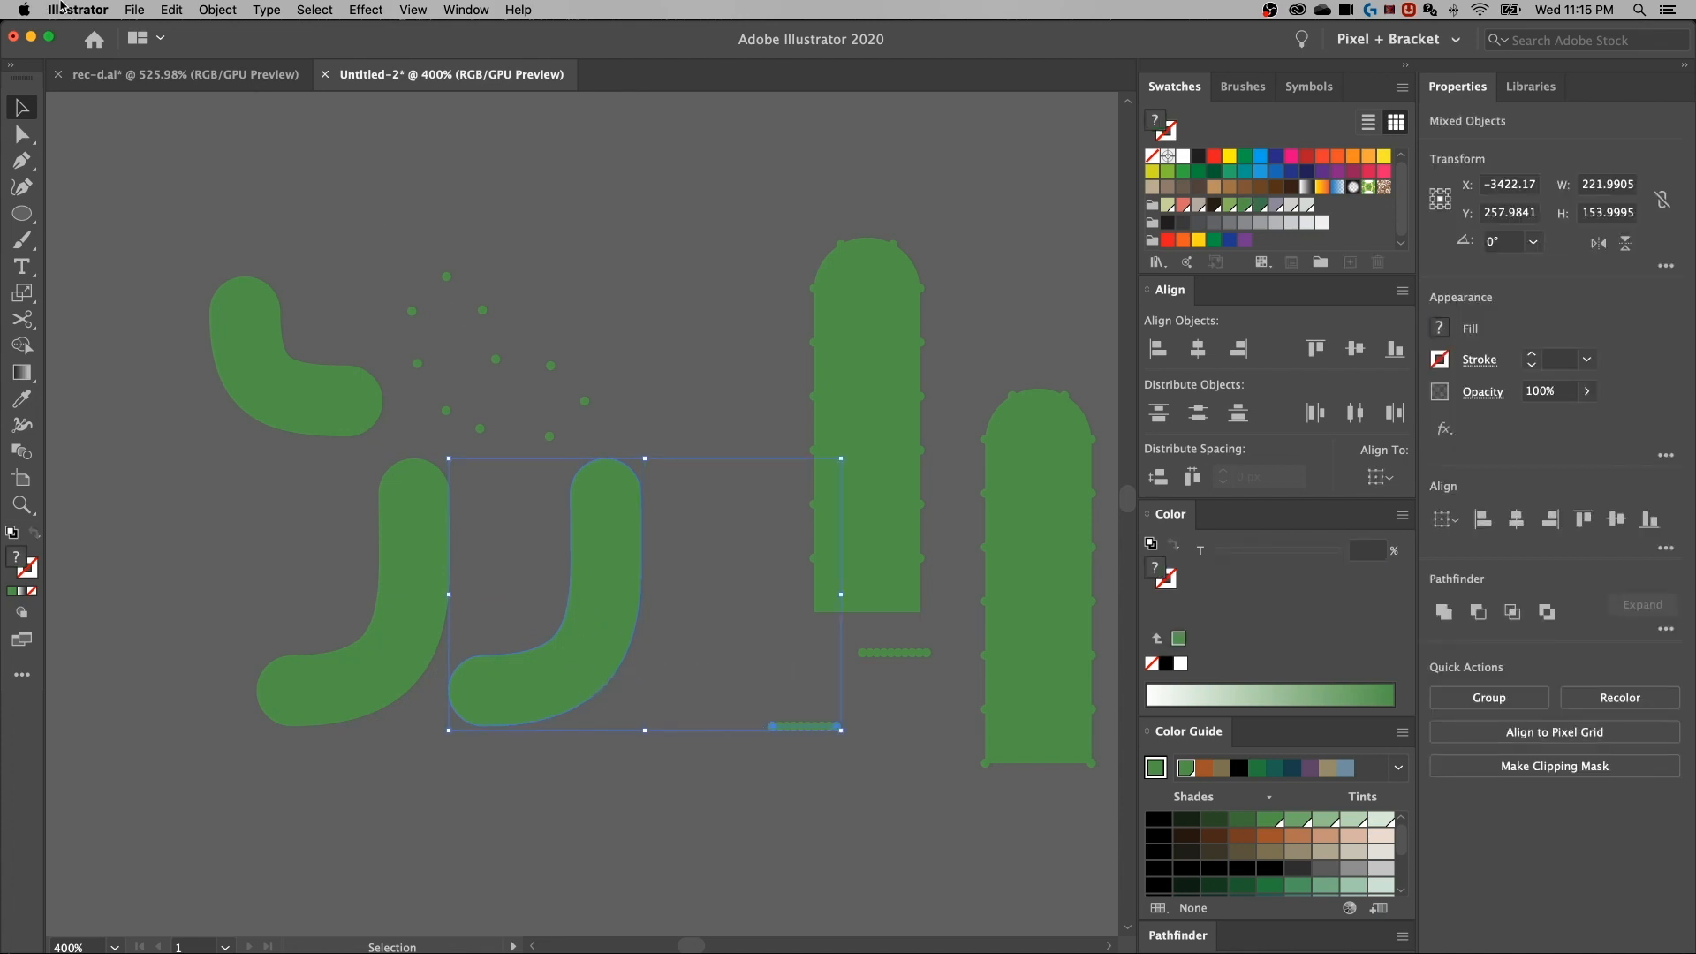
click(204, 9)
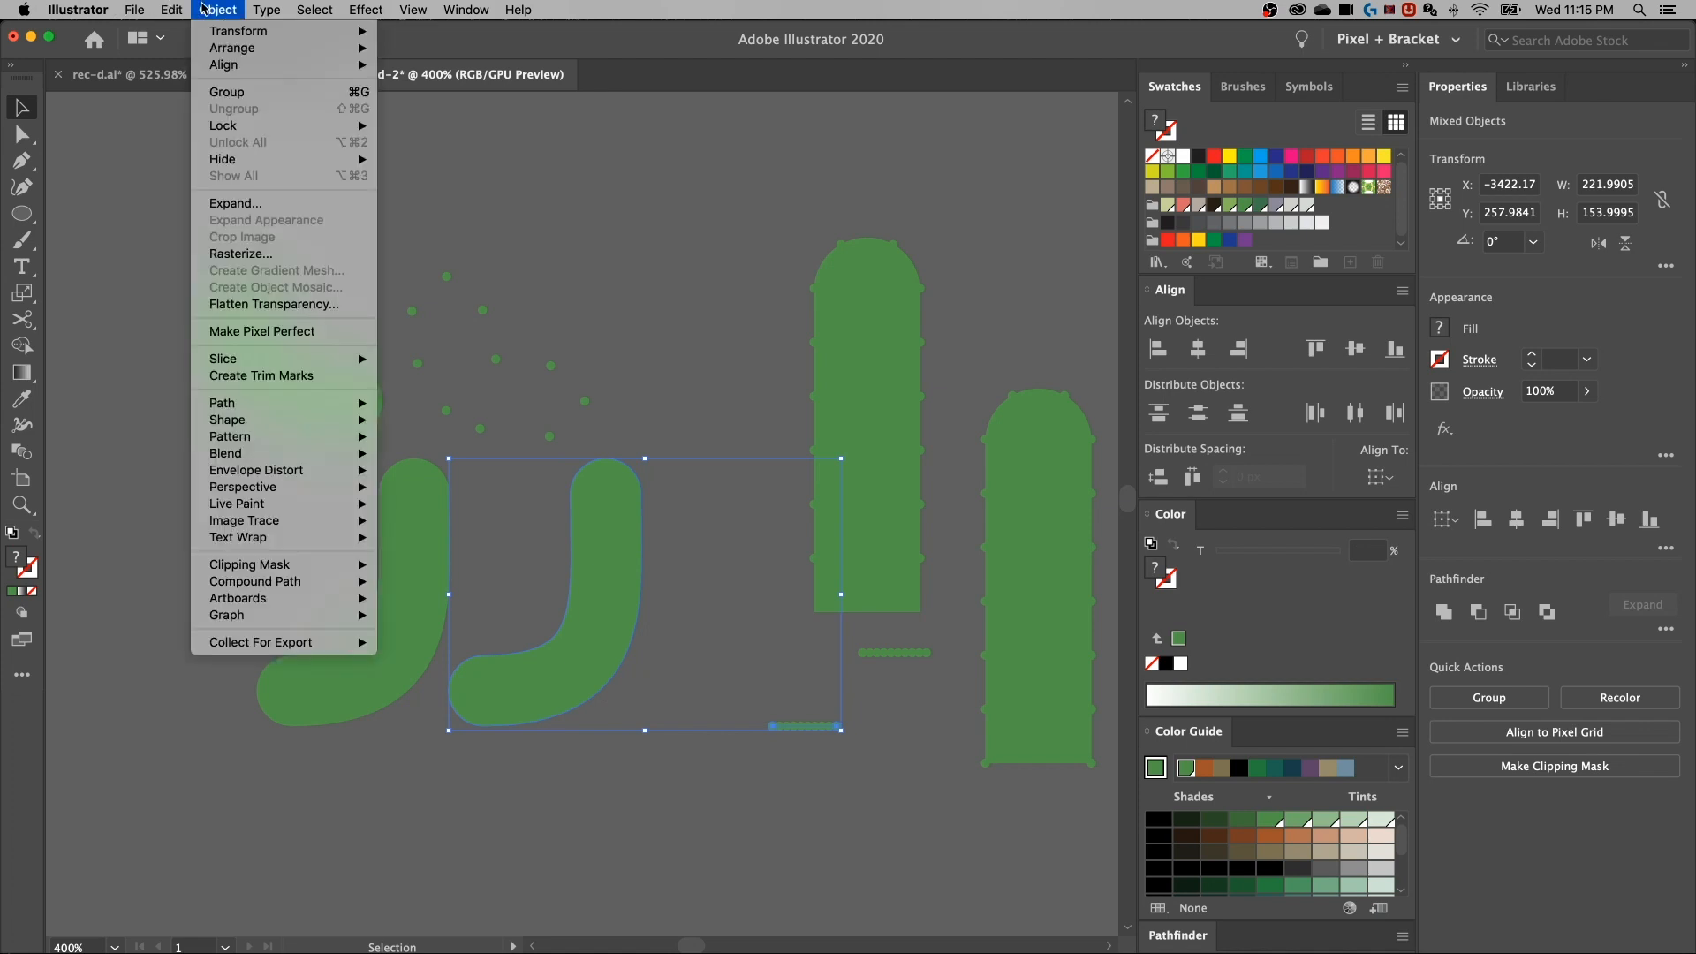
mouse_move(254, 454)
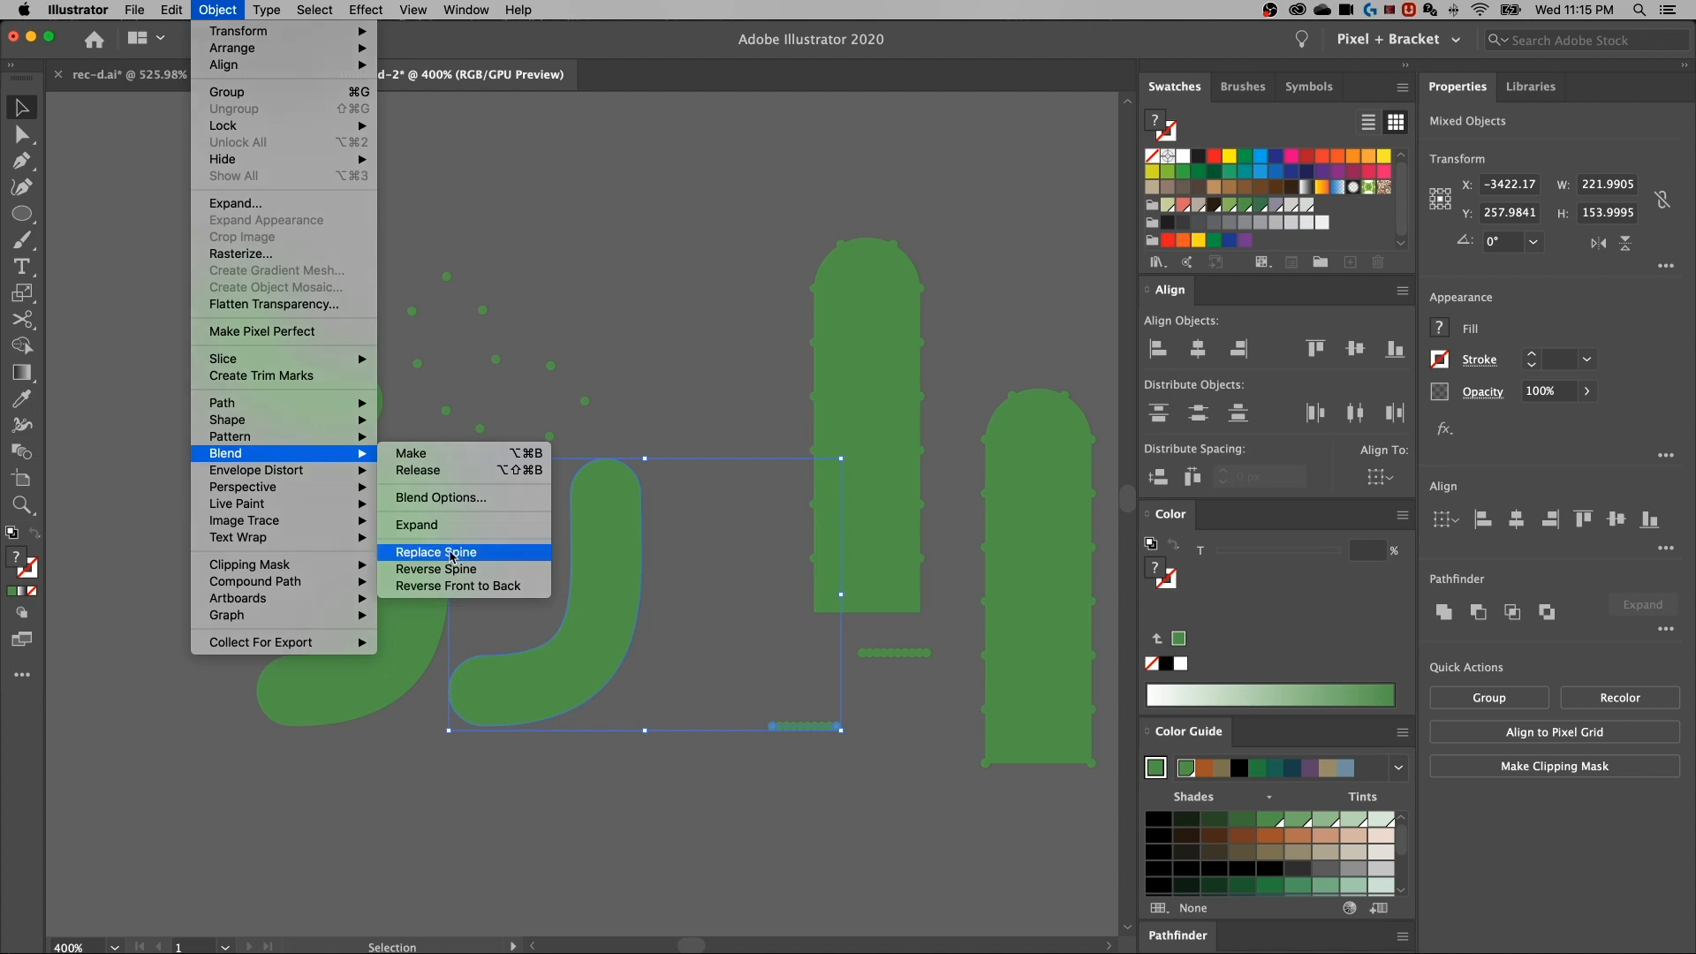
click(451, 554)
click(692, 499)
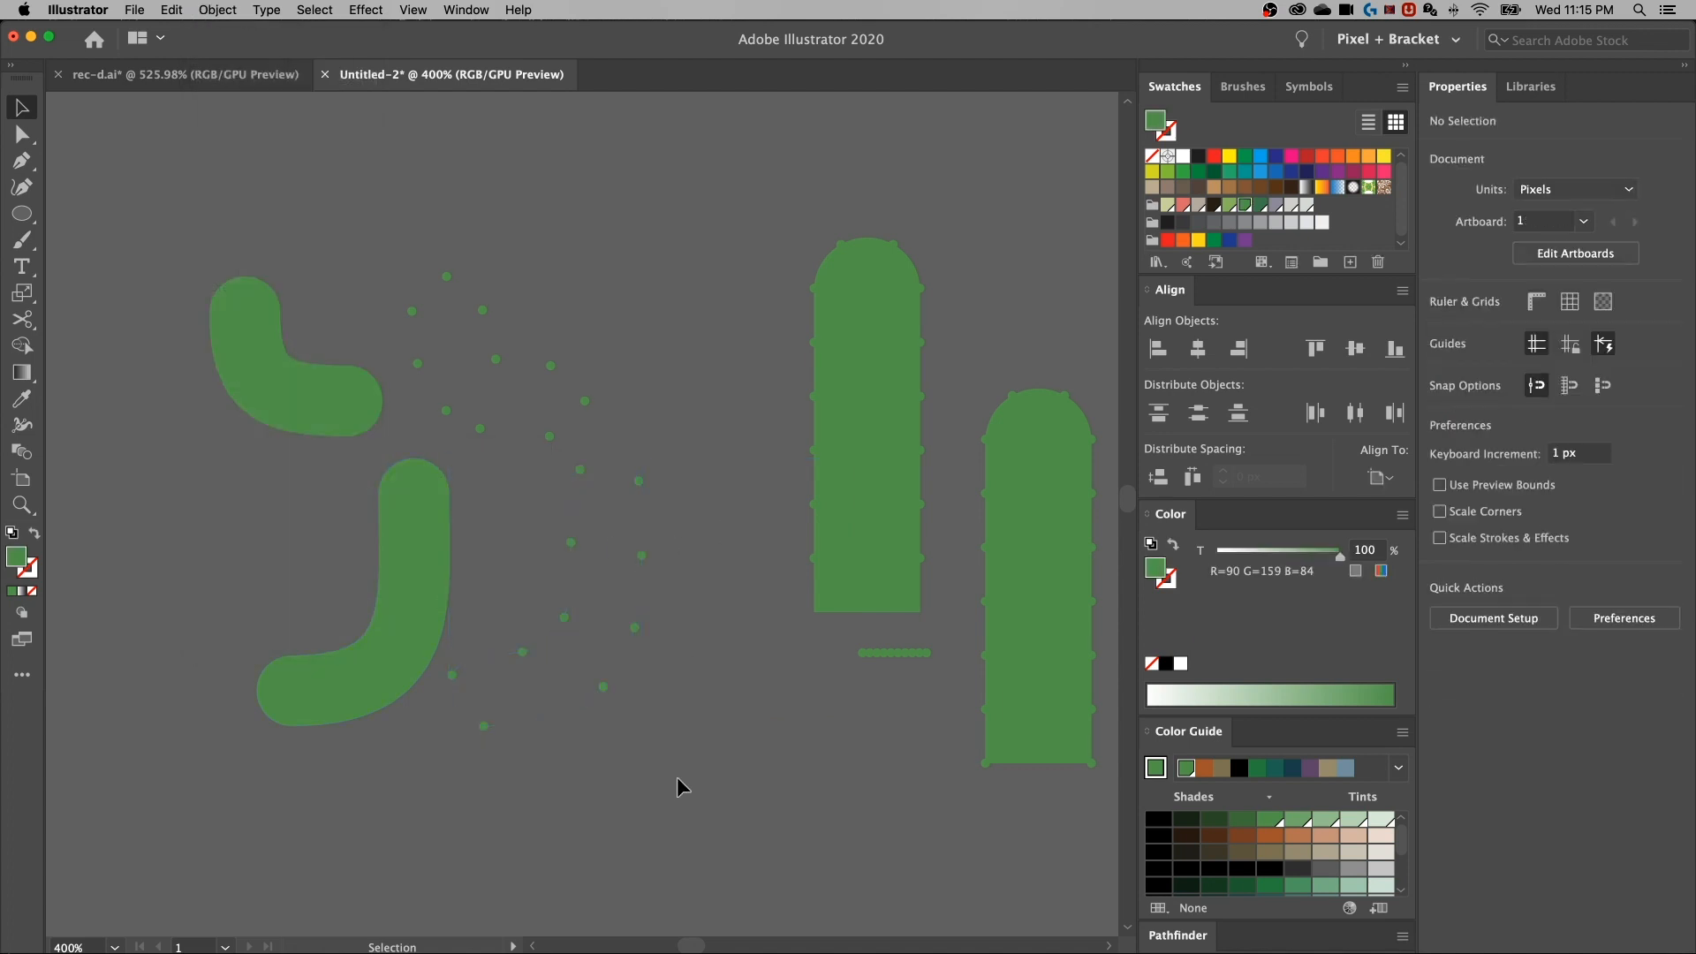
Select the lower arm with its ring of dots and centre them on each other
drag(341, 593, 501, 591)
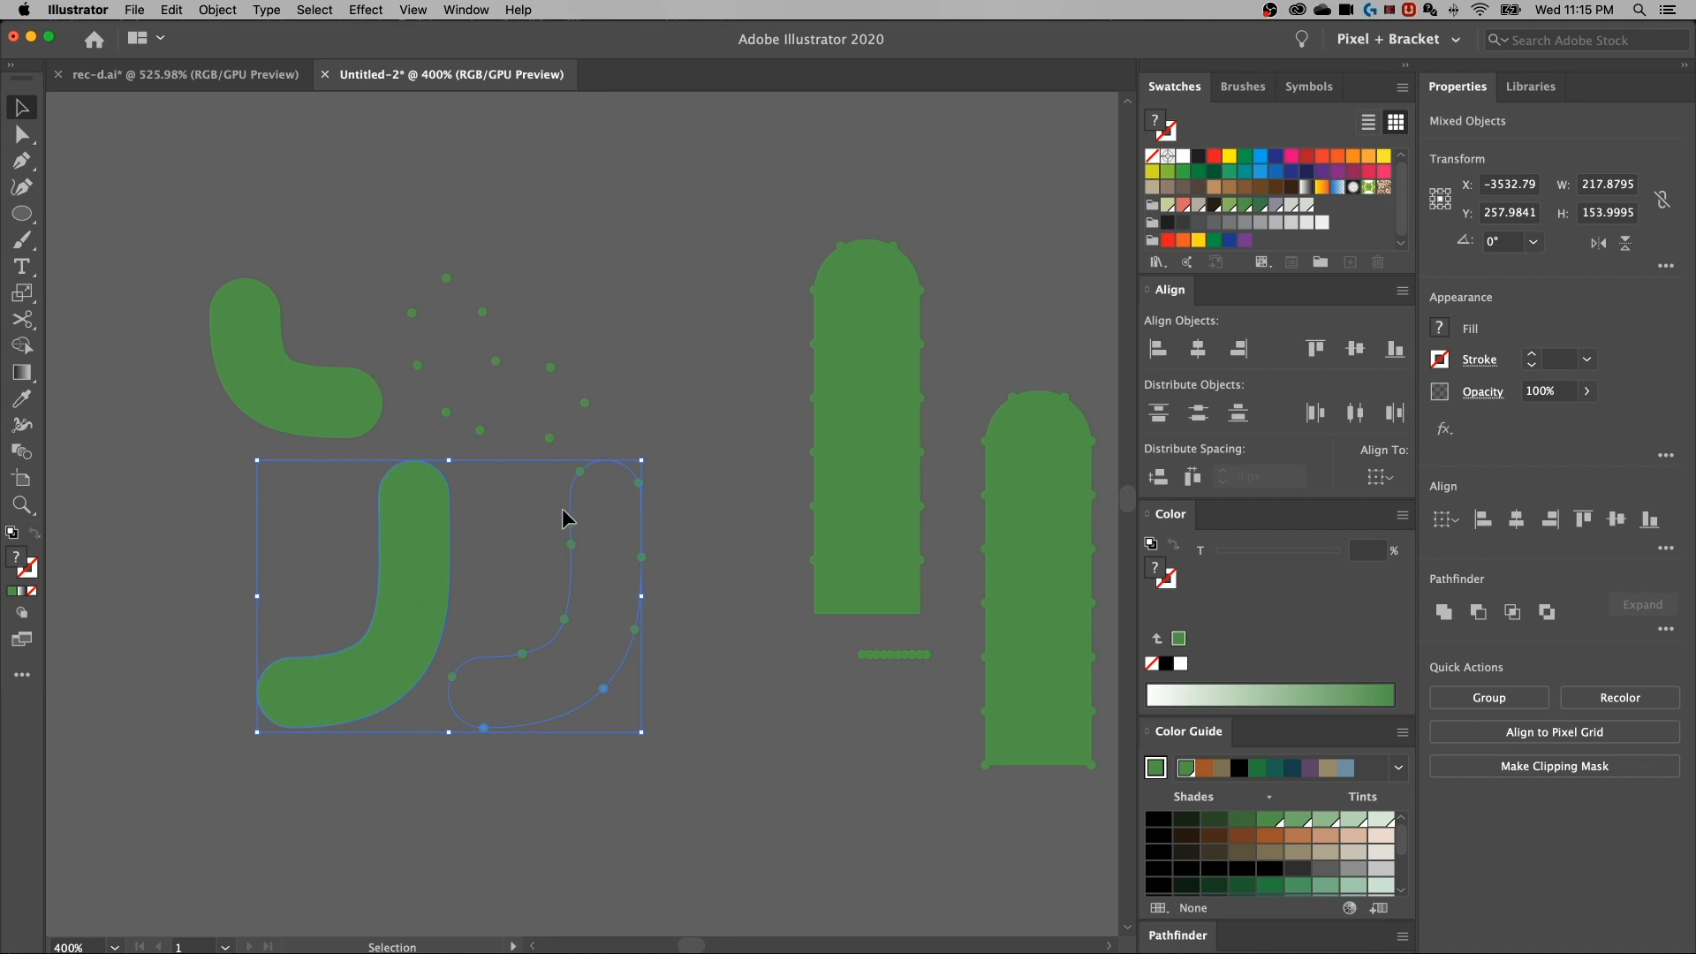
click(1516, 520)
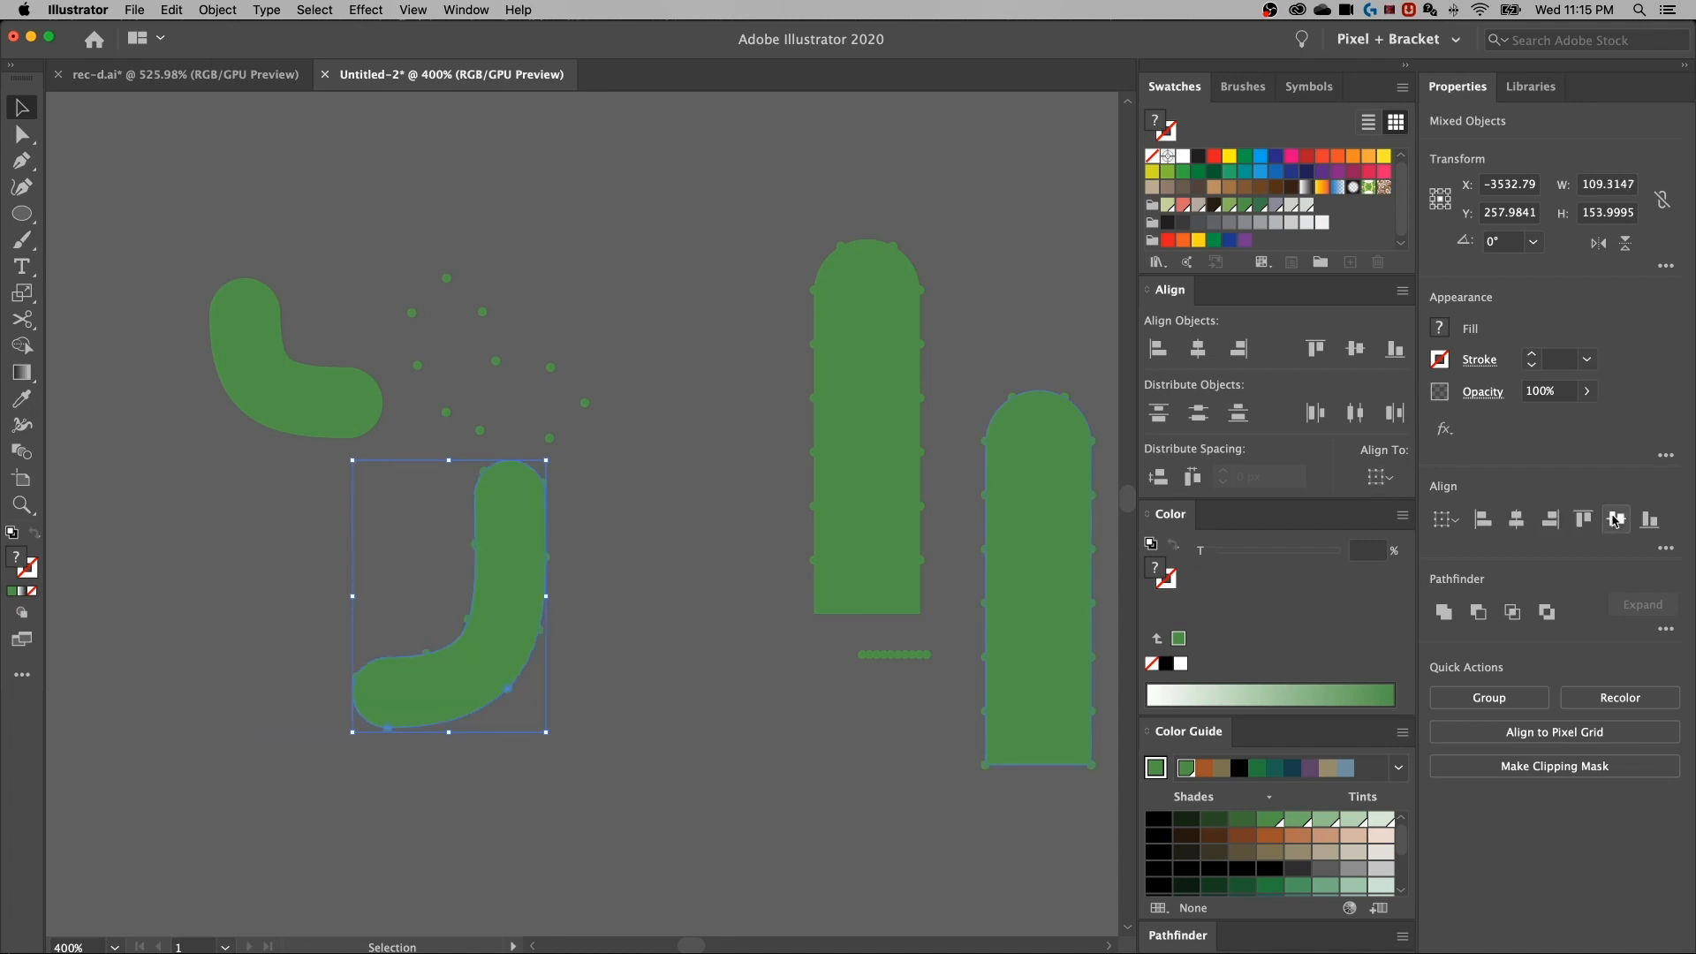
click(592, 288)
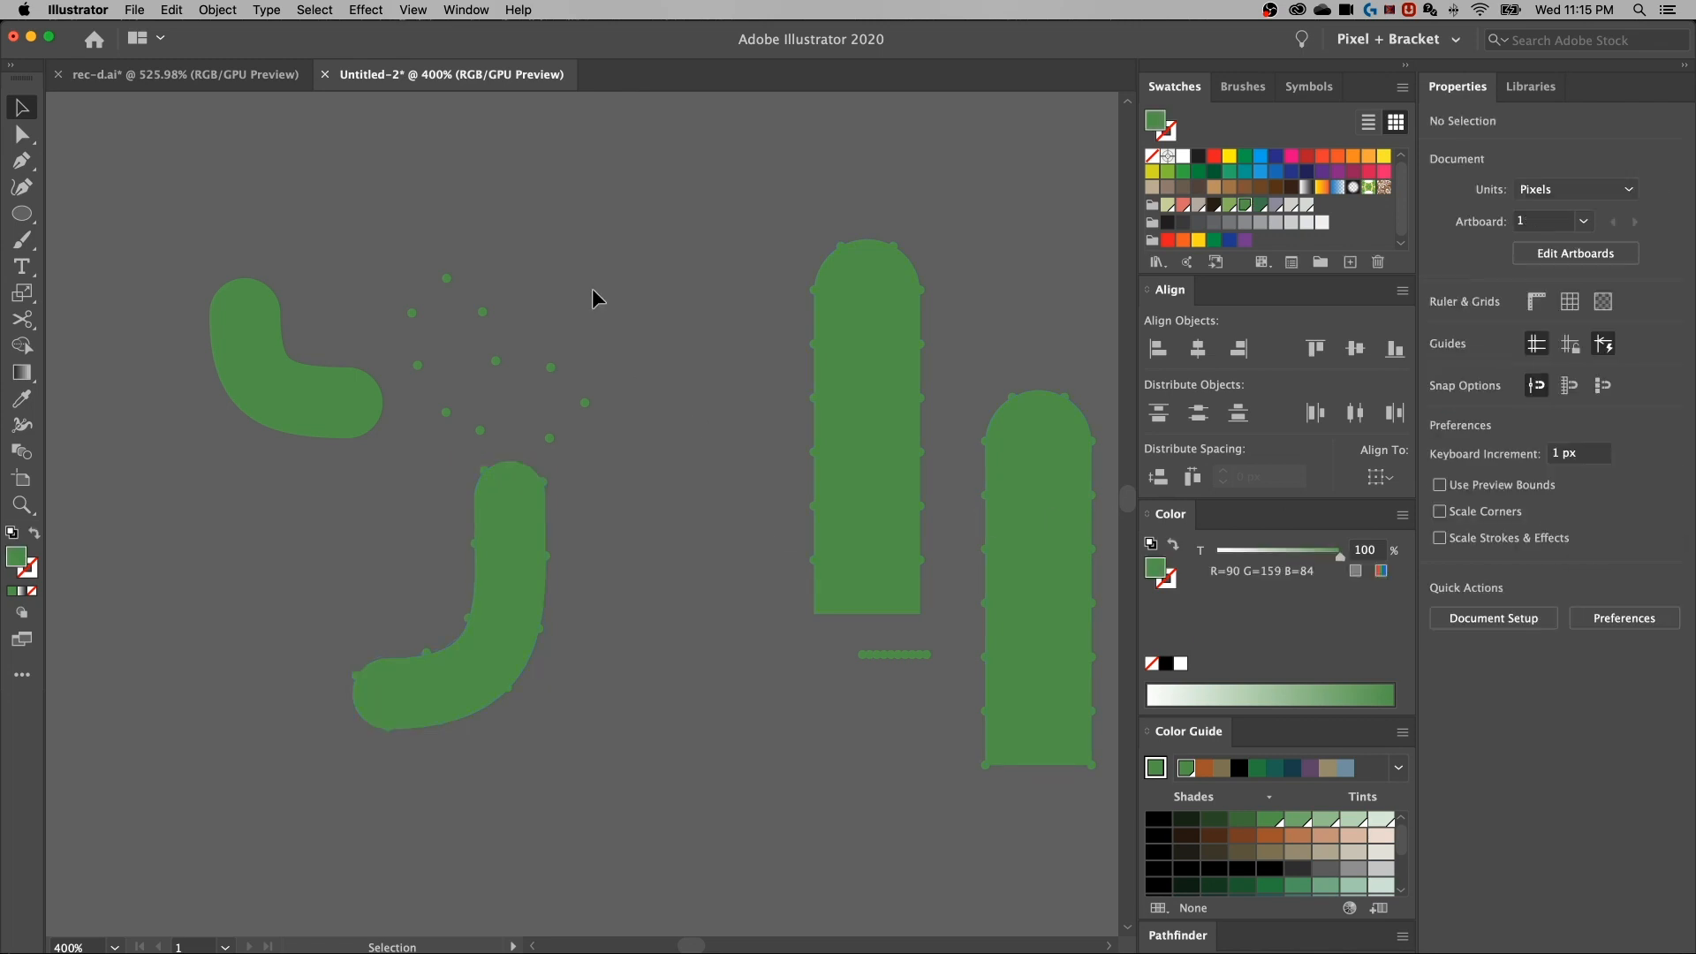
Align the upper arm with its ring of dots, matching their top and left edges so the dots sit on the arm's outline
click(251, 399)
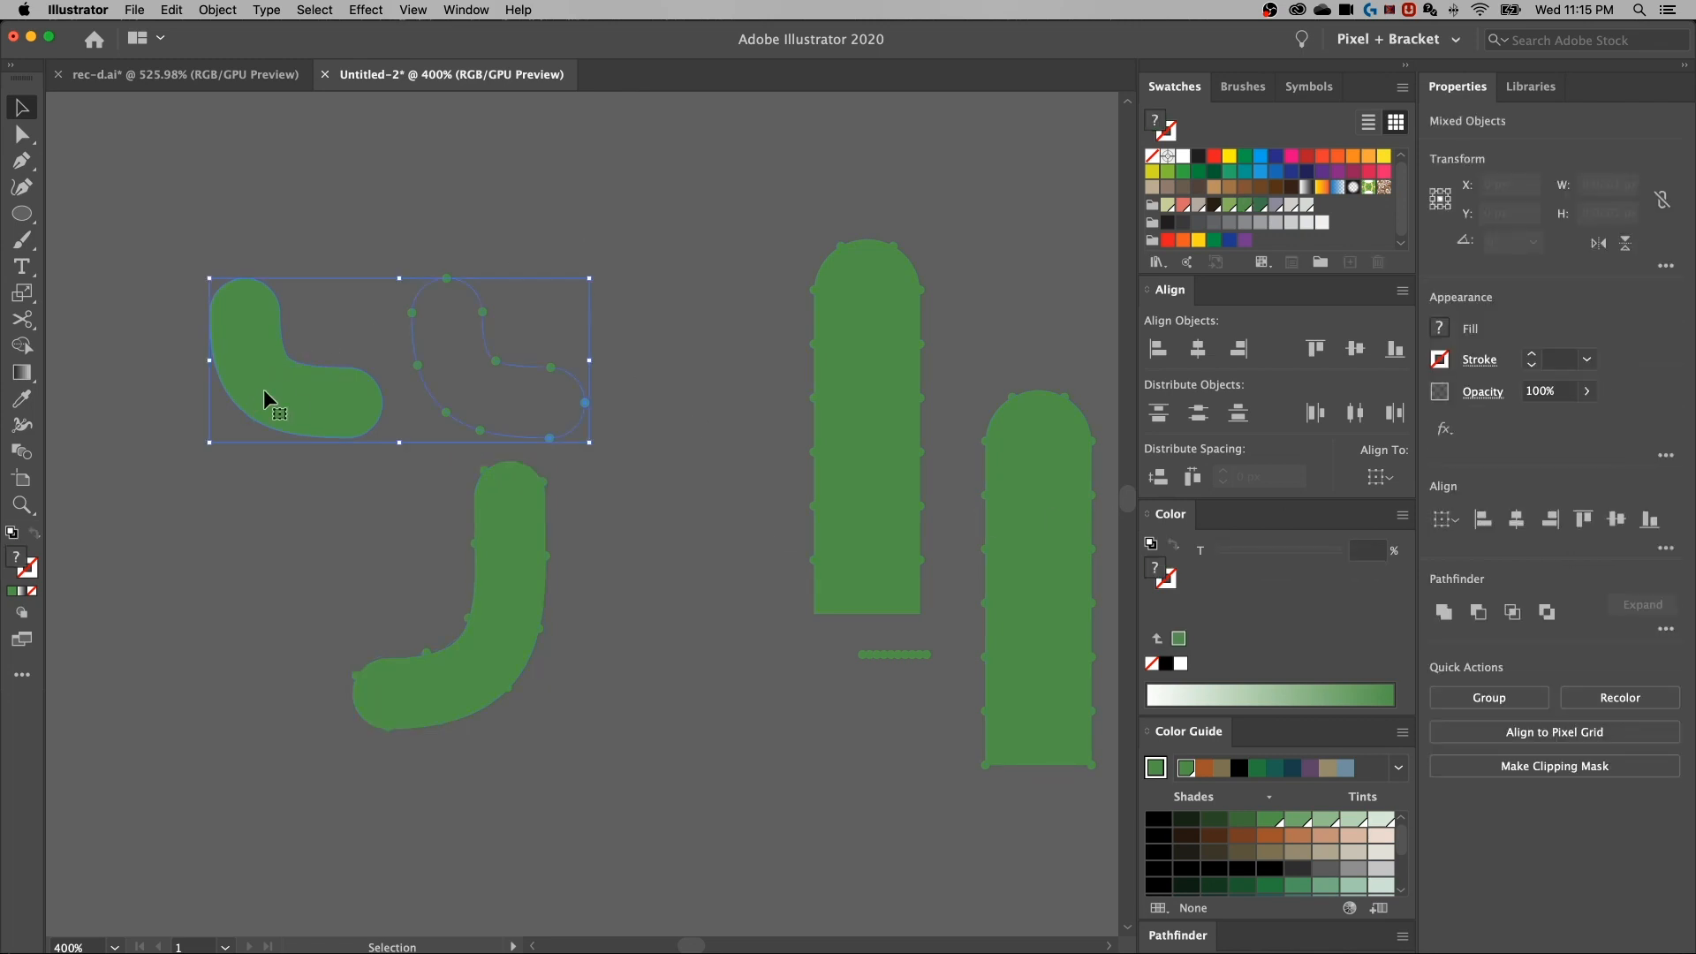
click(1517, 519)
click(1617, 521)
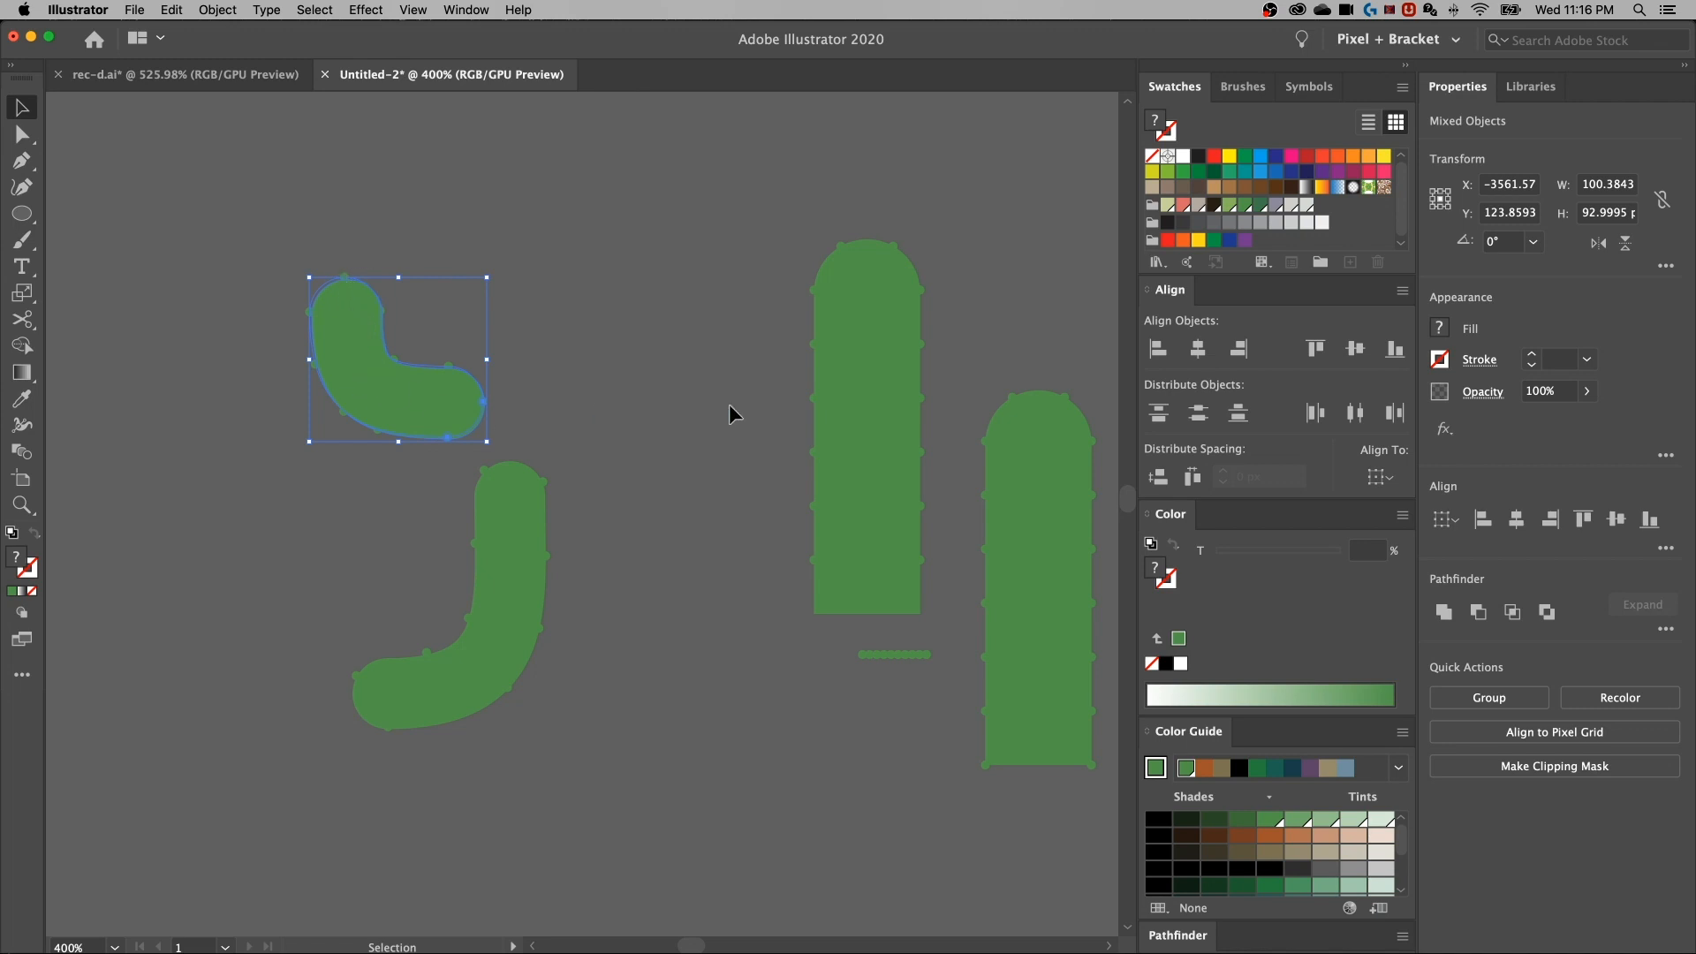
click(1651, 528)
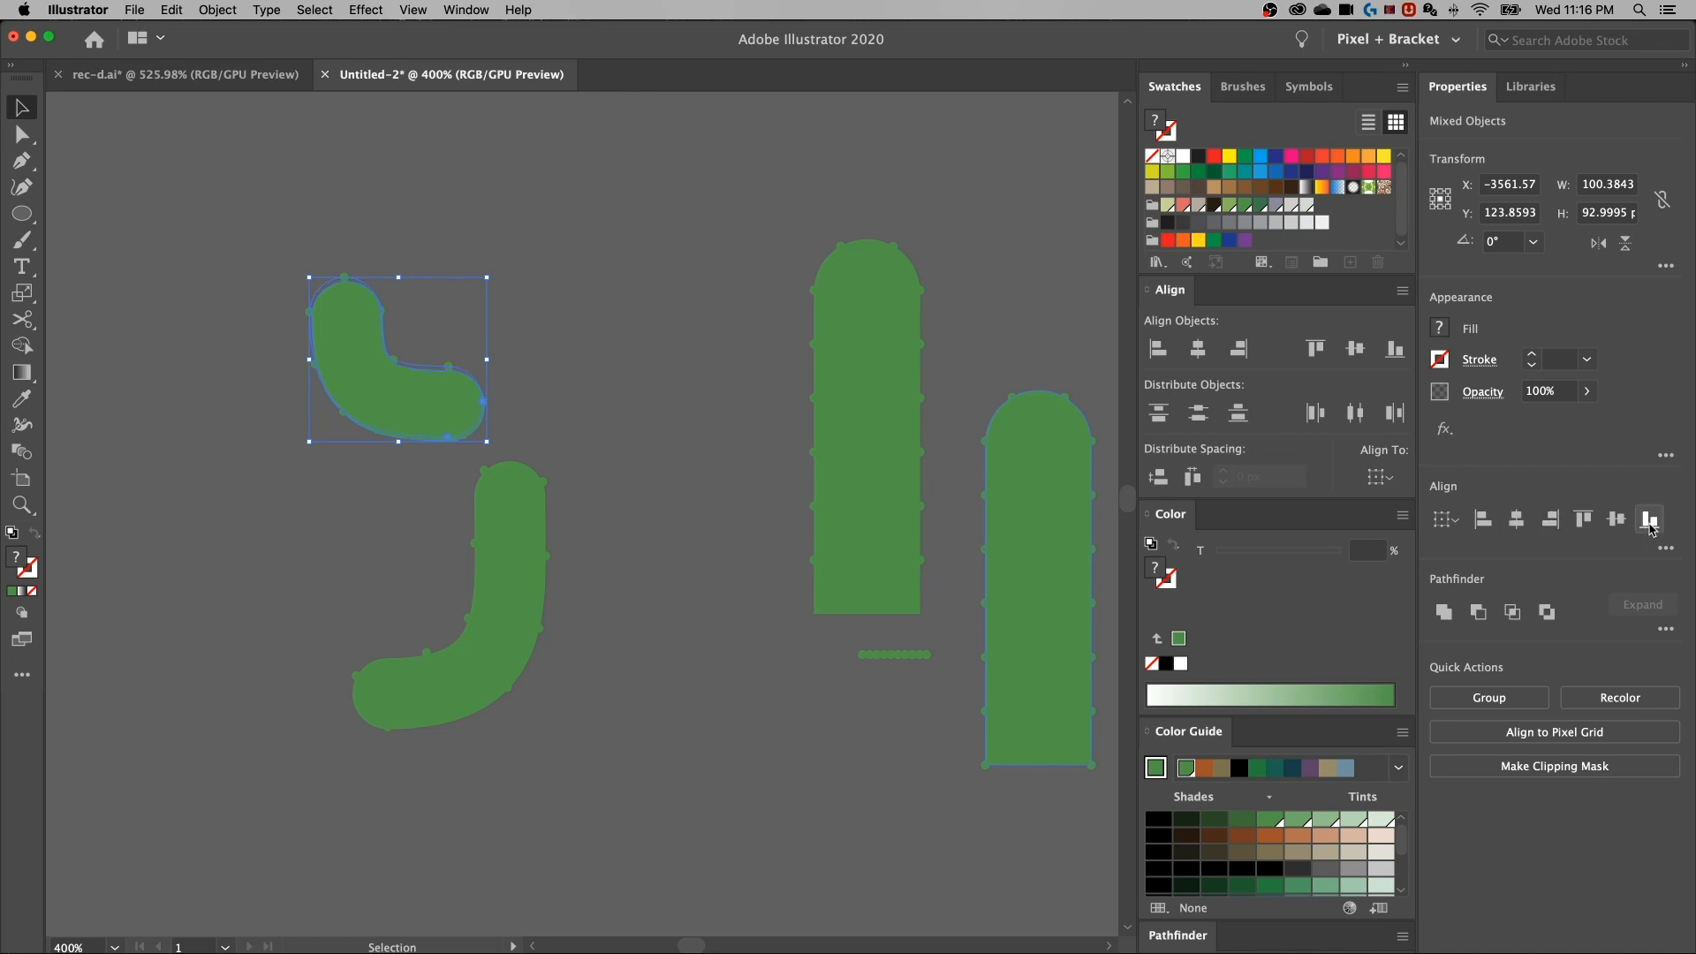
click(1584, 521)
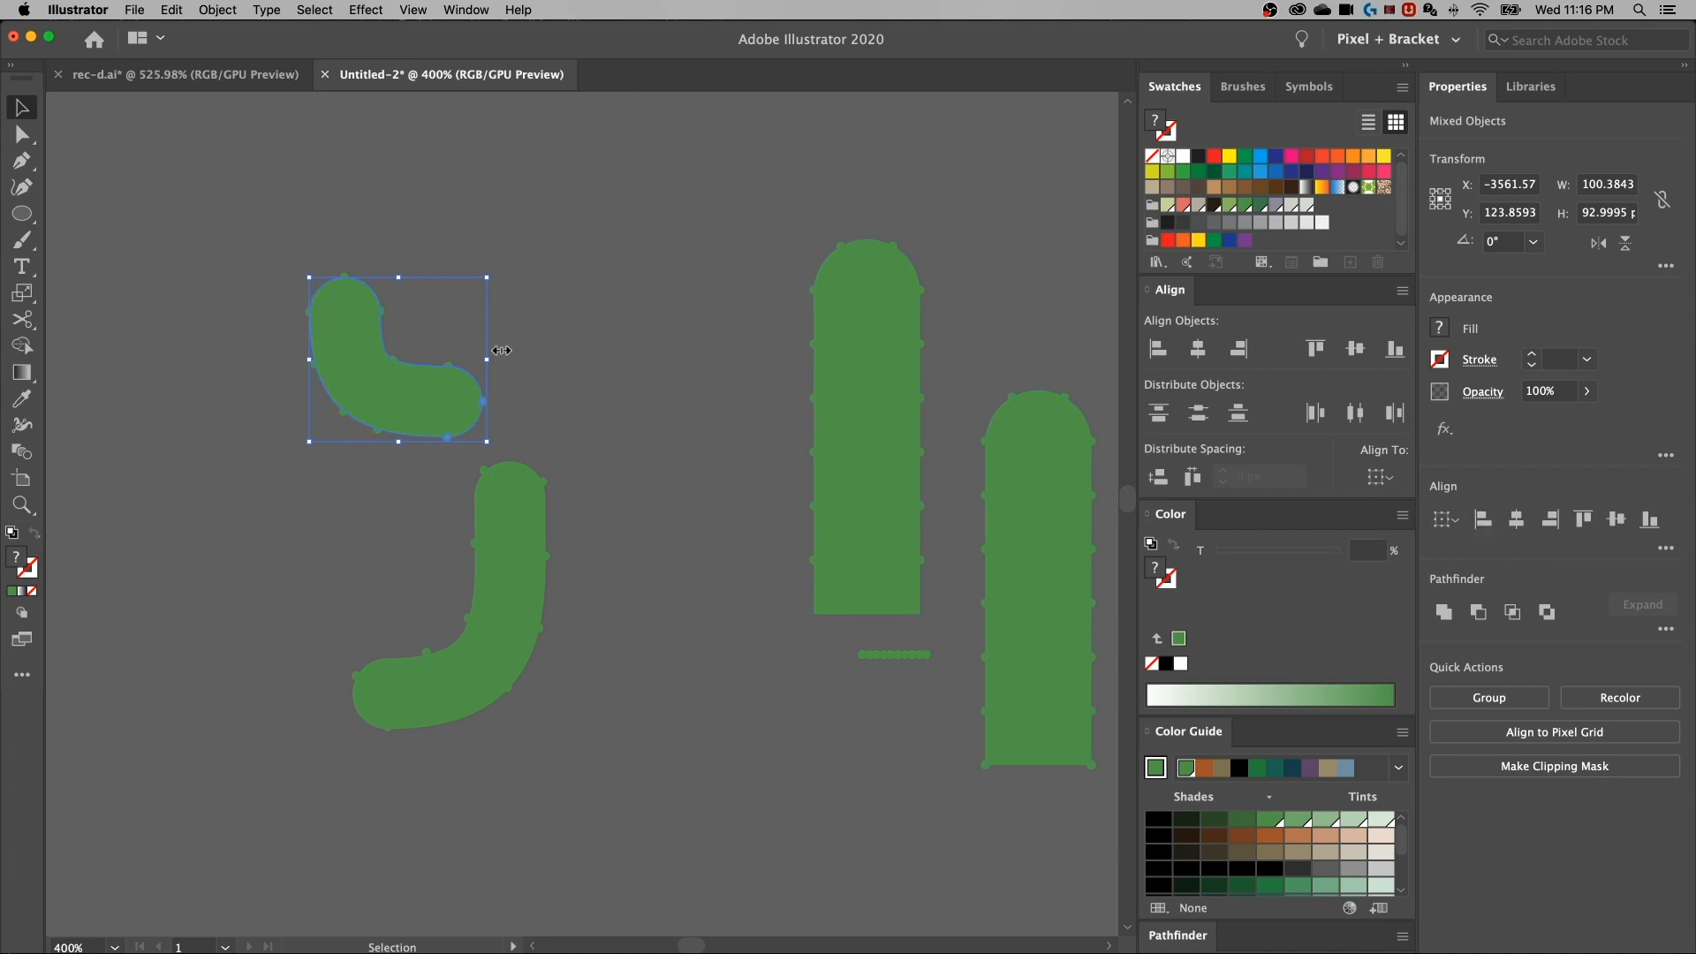
click(590, 341)
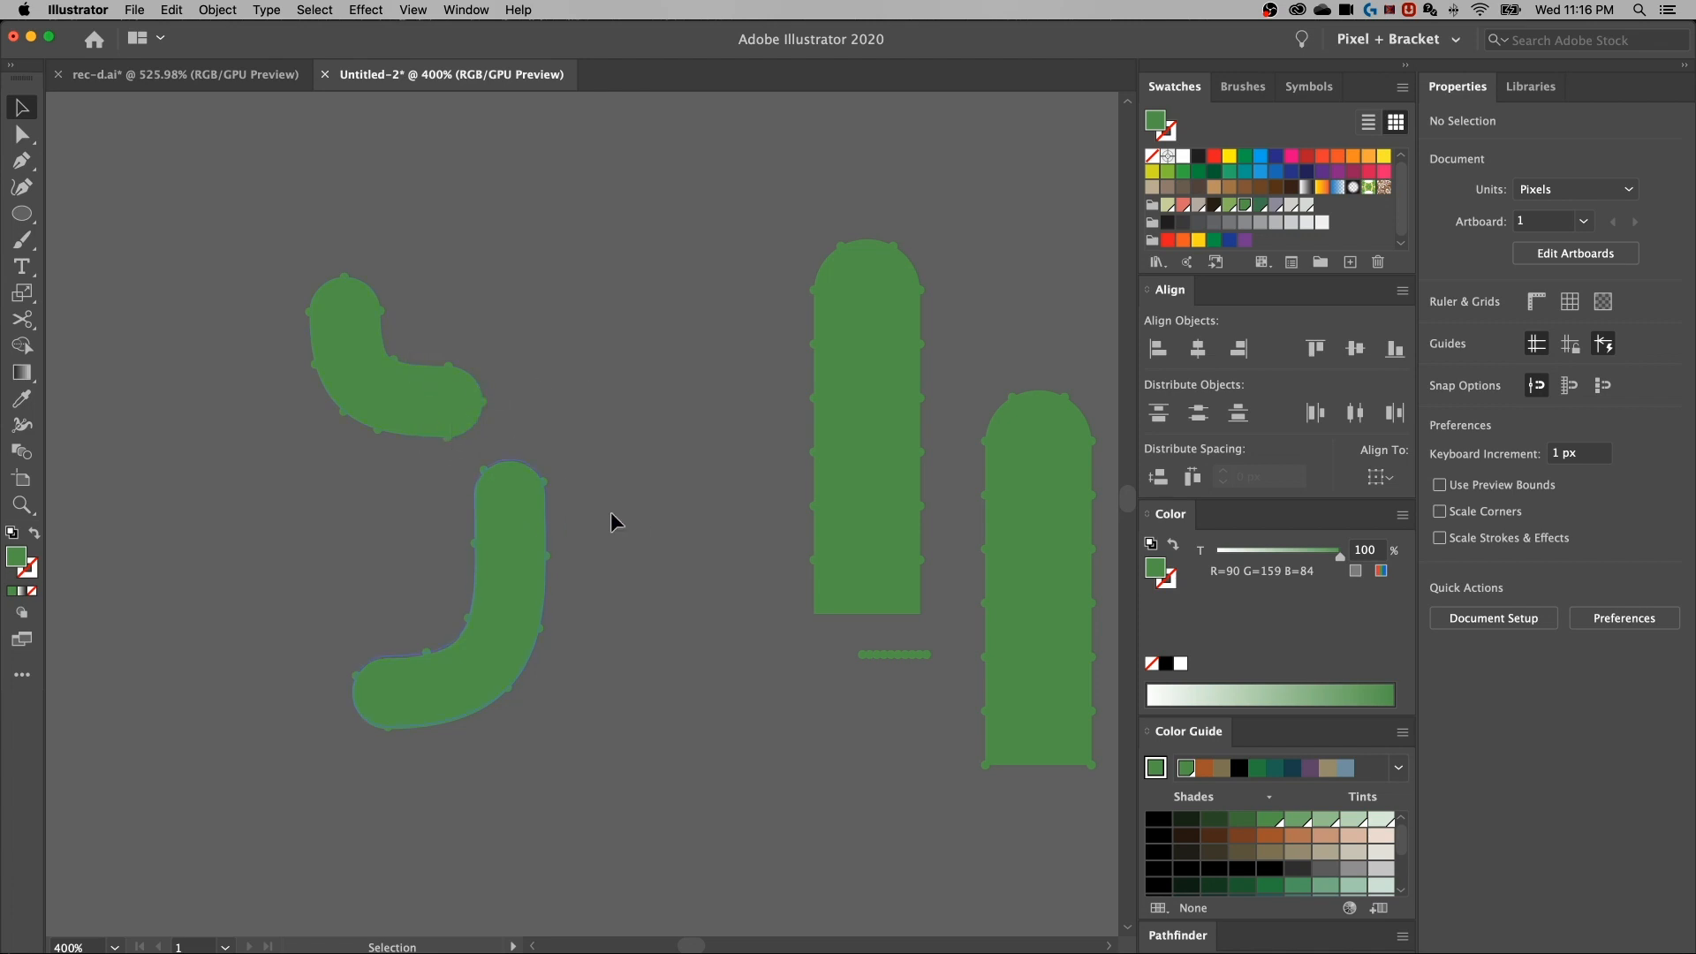
Change the lower arm's dot blend to 10 specified steps with the preview turned on
click(442, 623)
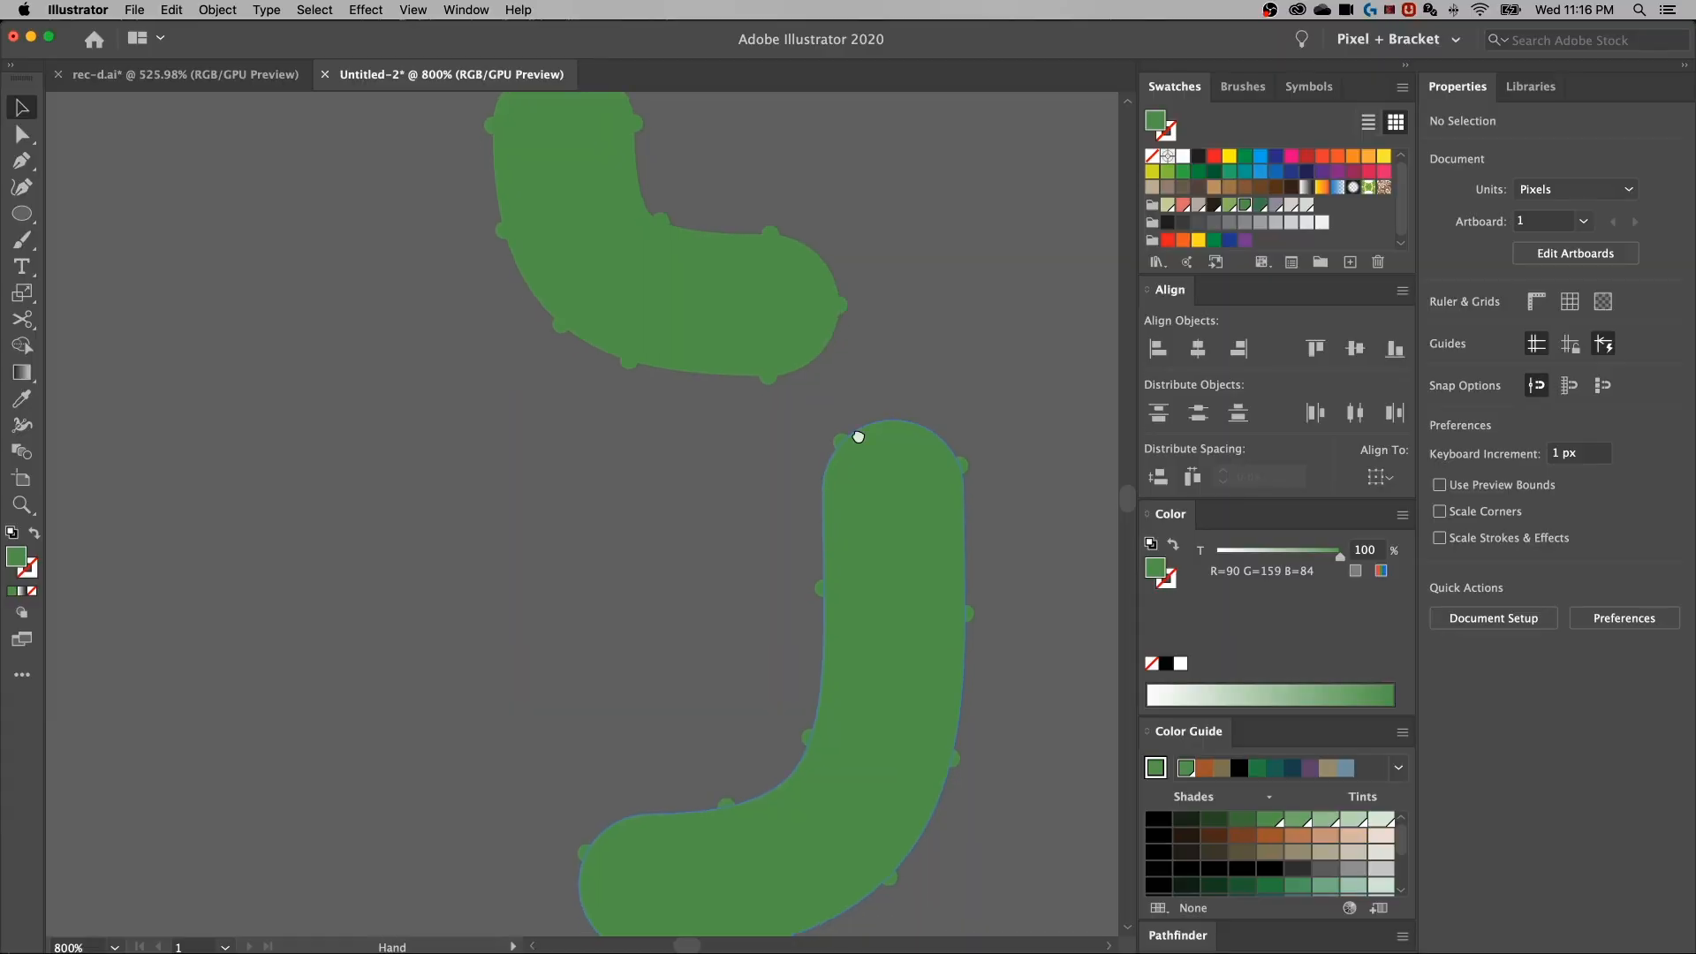
scroll(834, 468, down, 2)
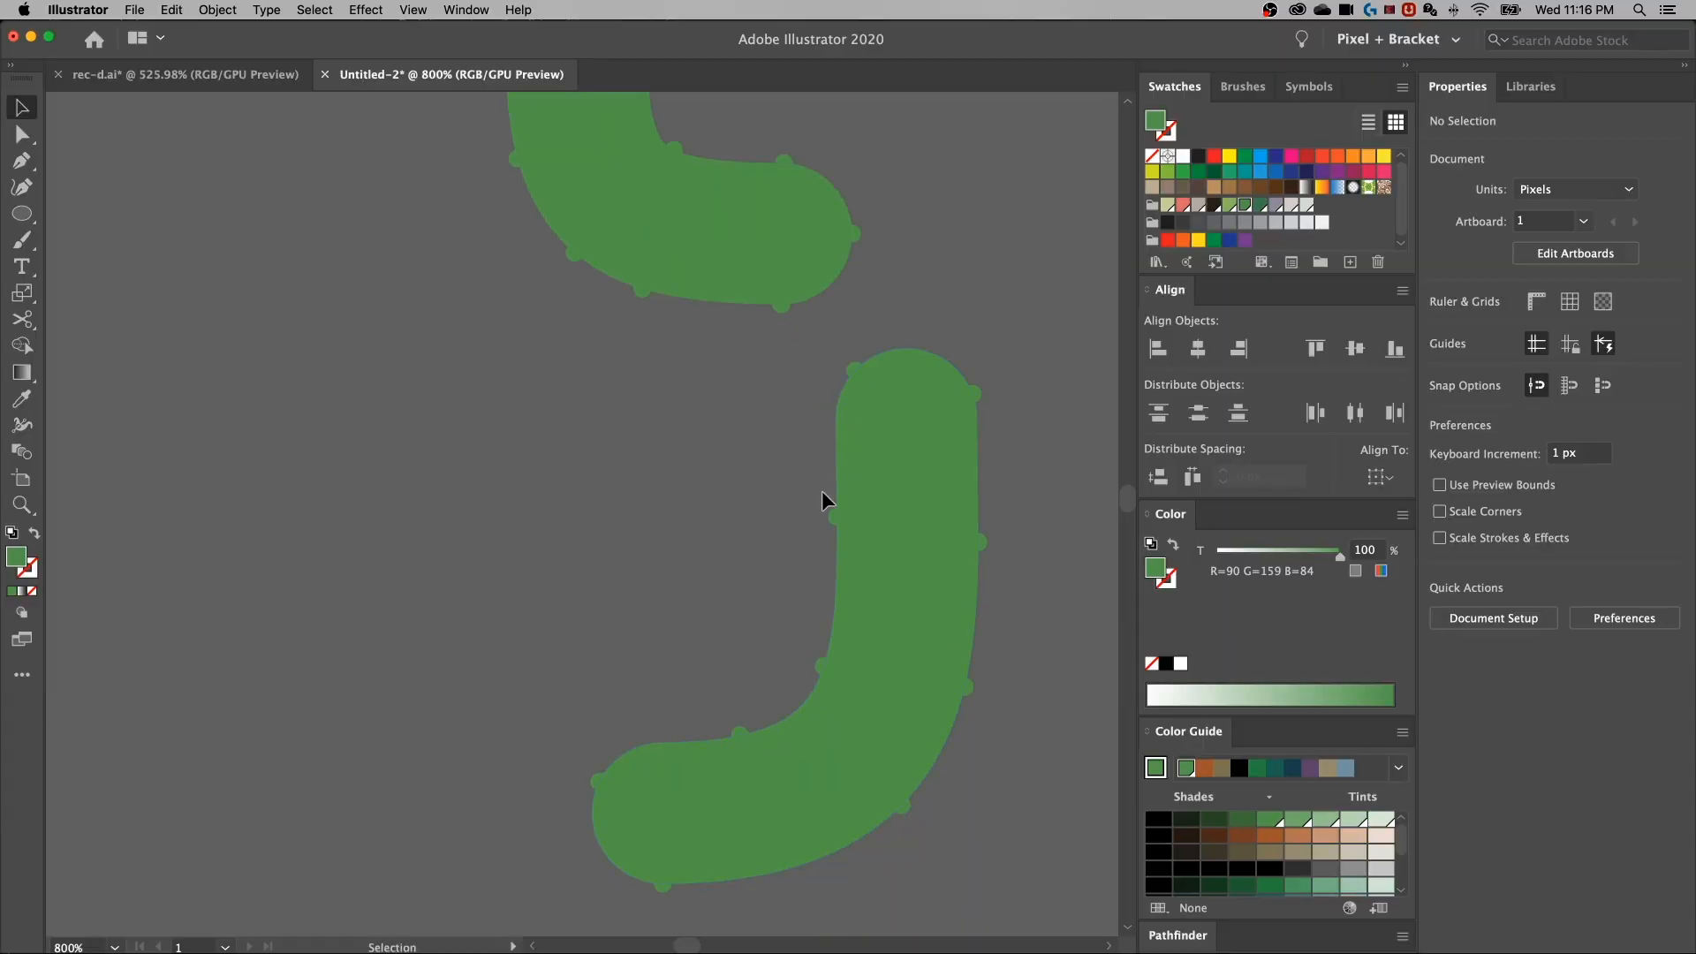
click(828, 524)
scroll(814, 534, right, 3)
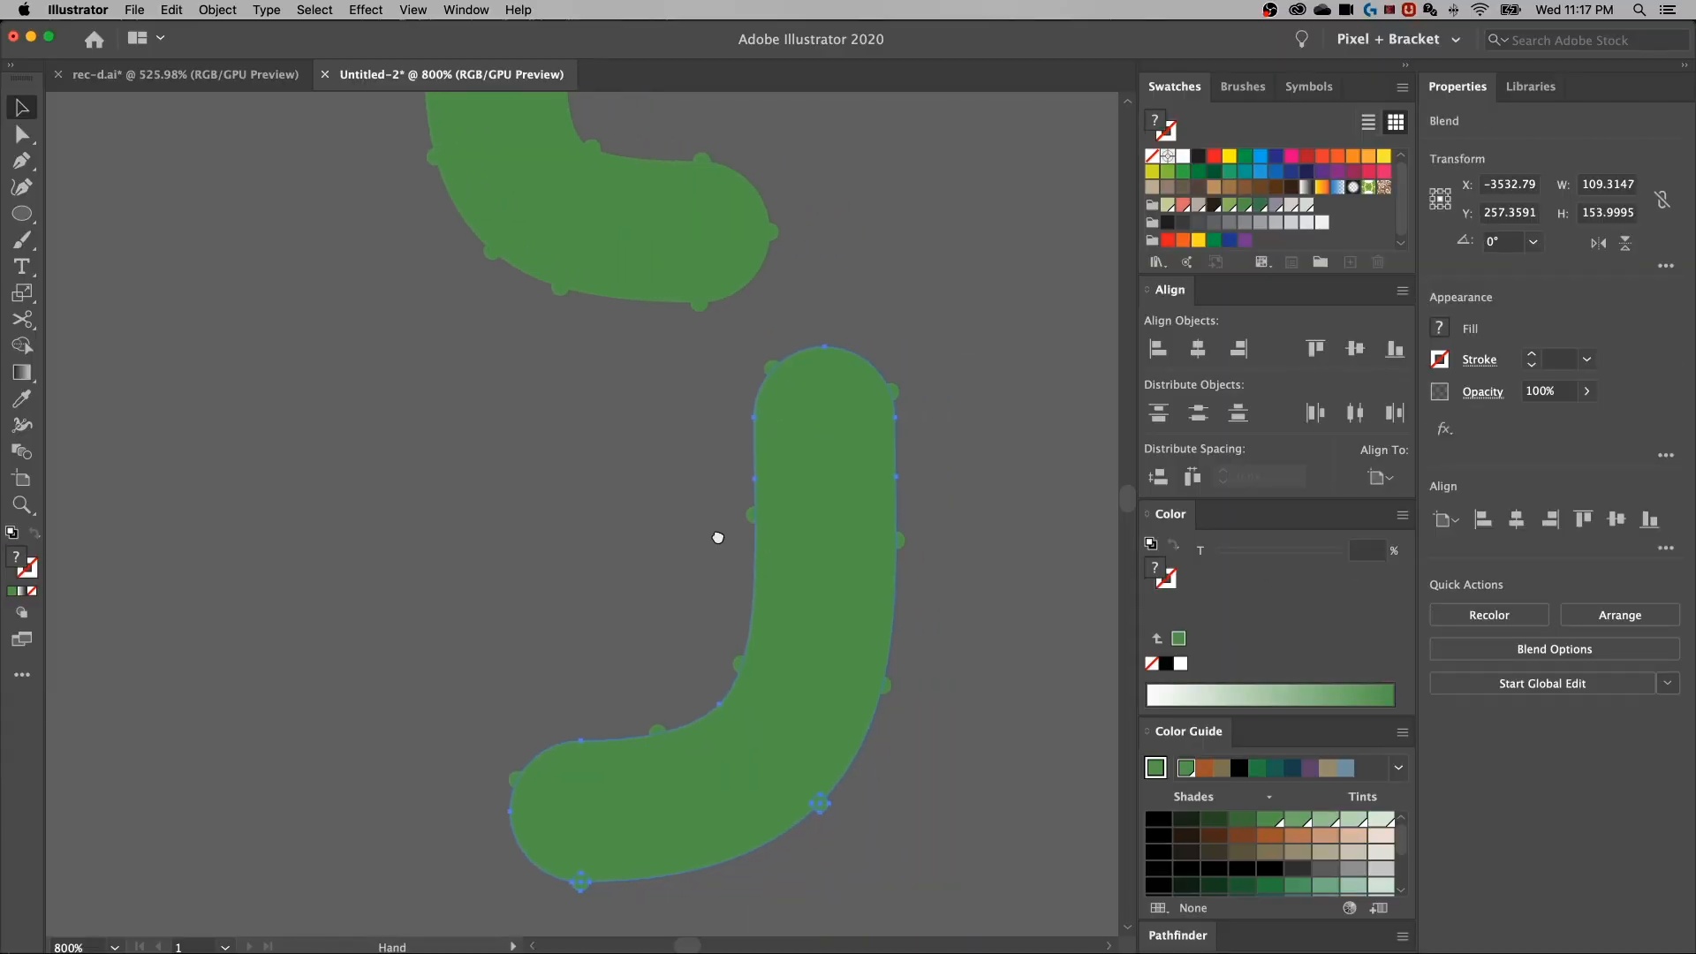
click(217, 10)
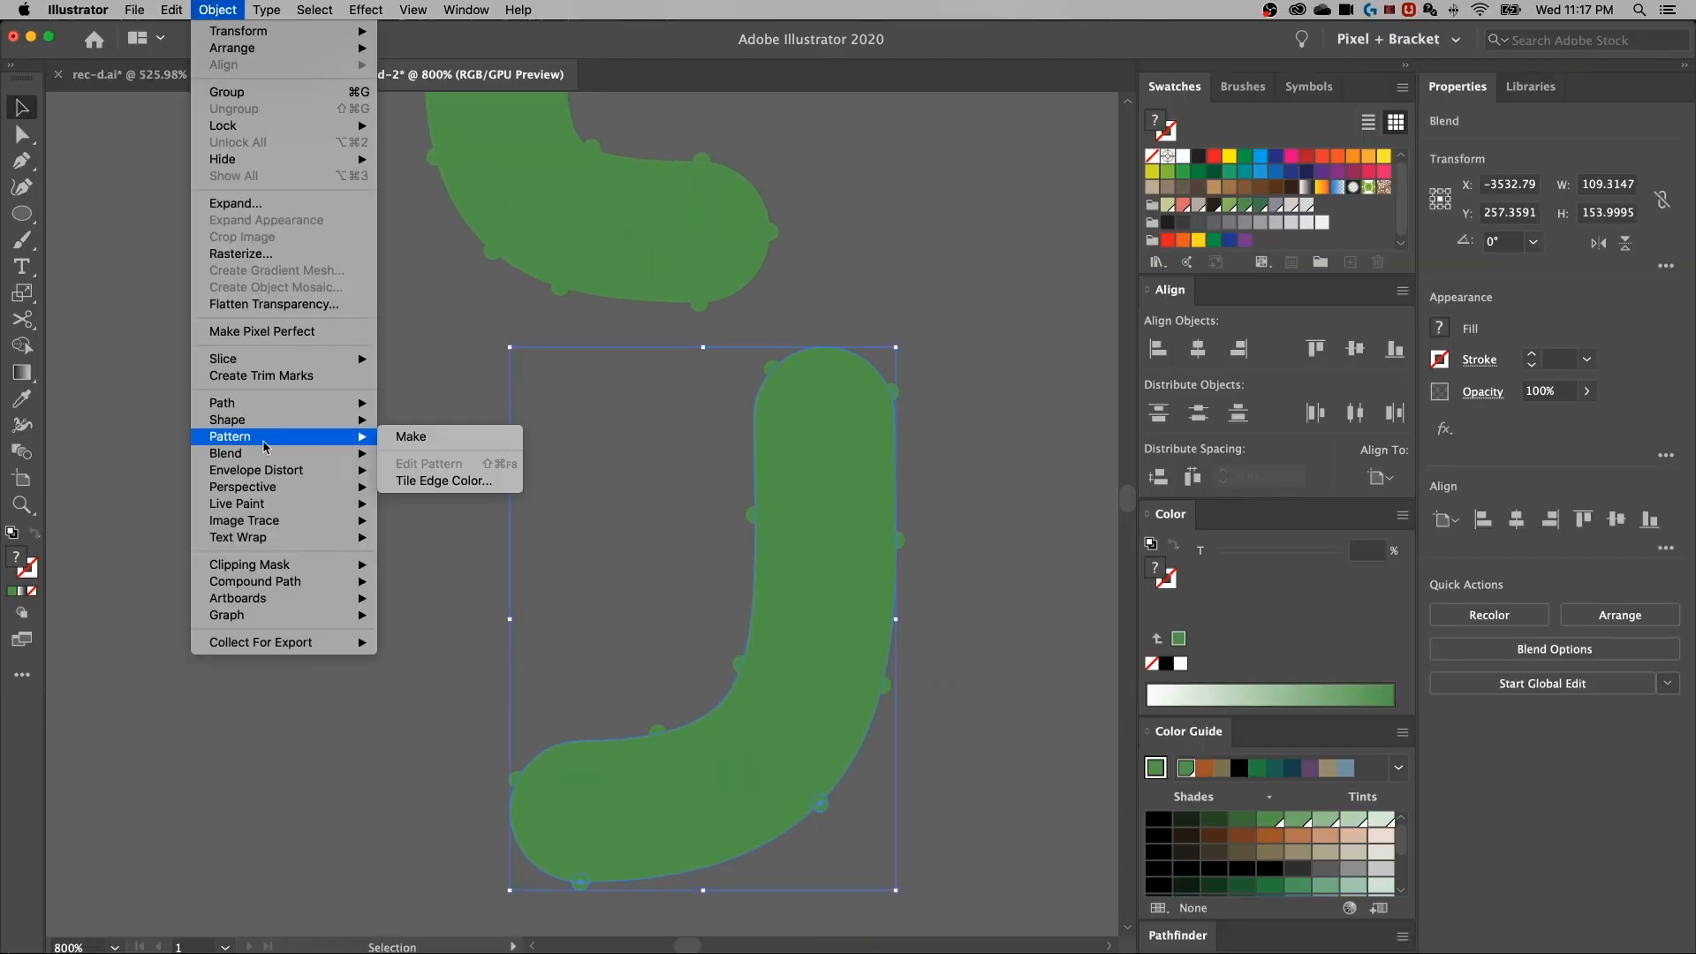
mouse_move(279, 454)
click(451, 500)
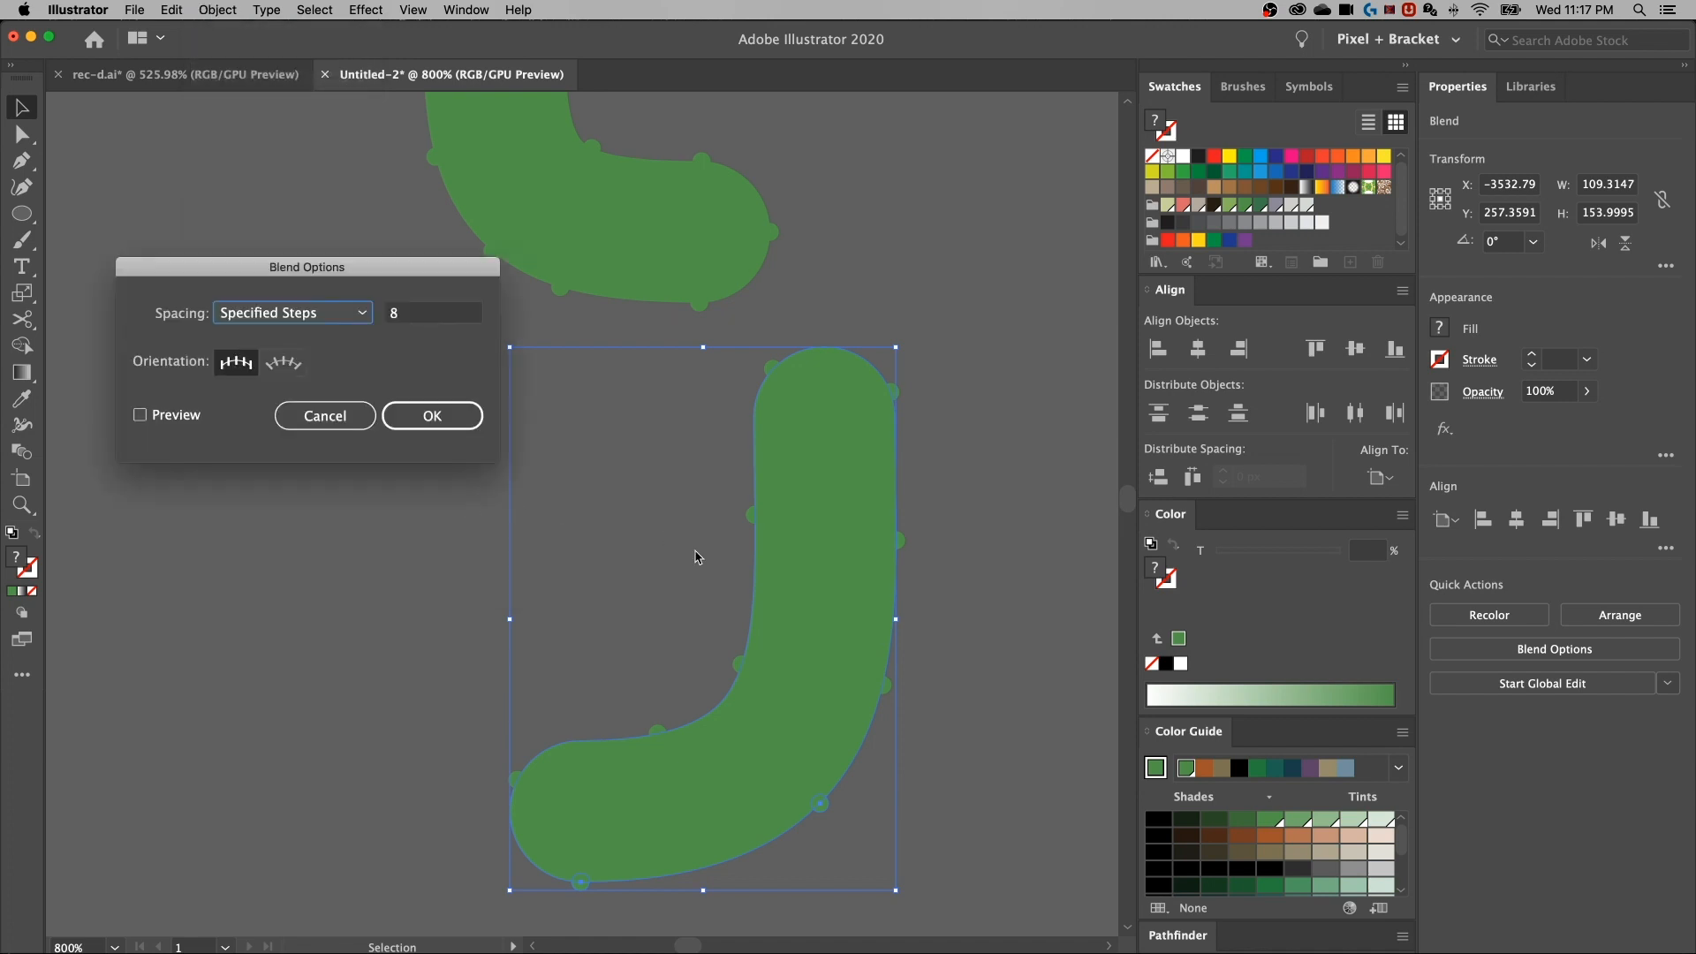
click(182, 416)
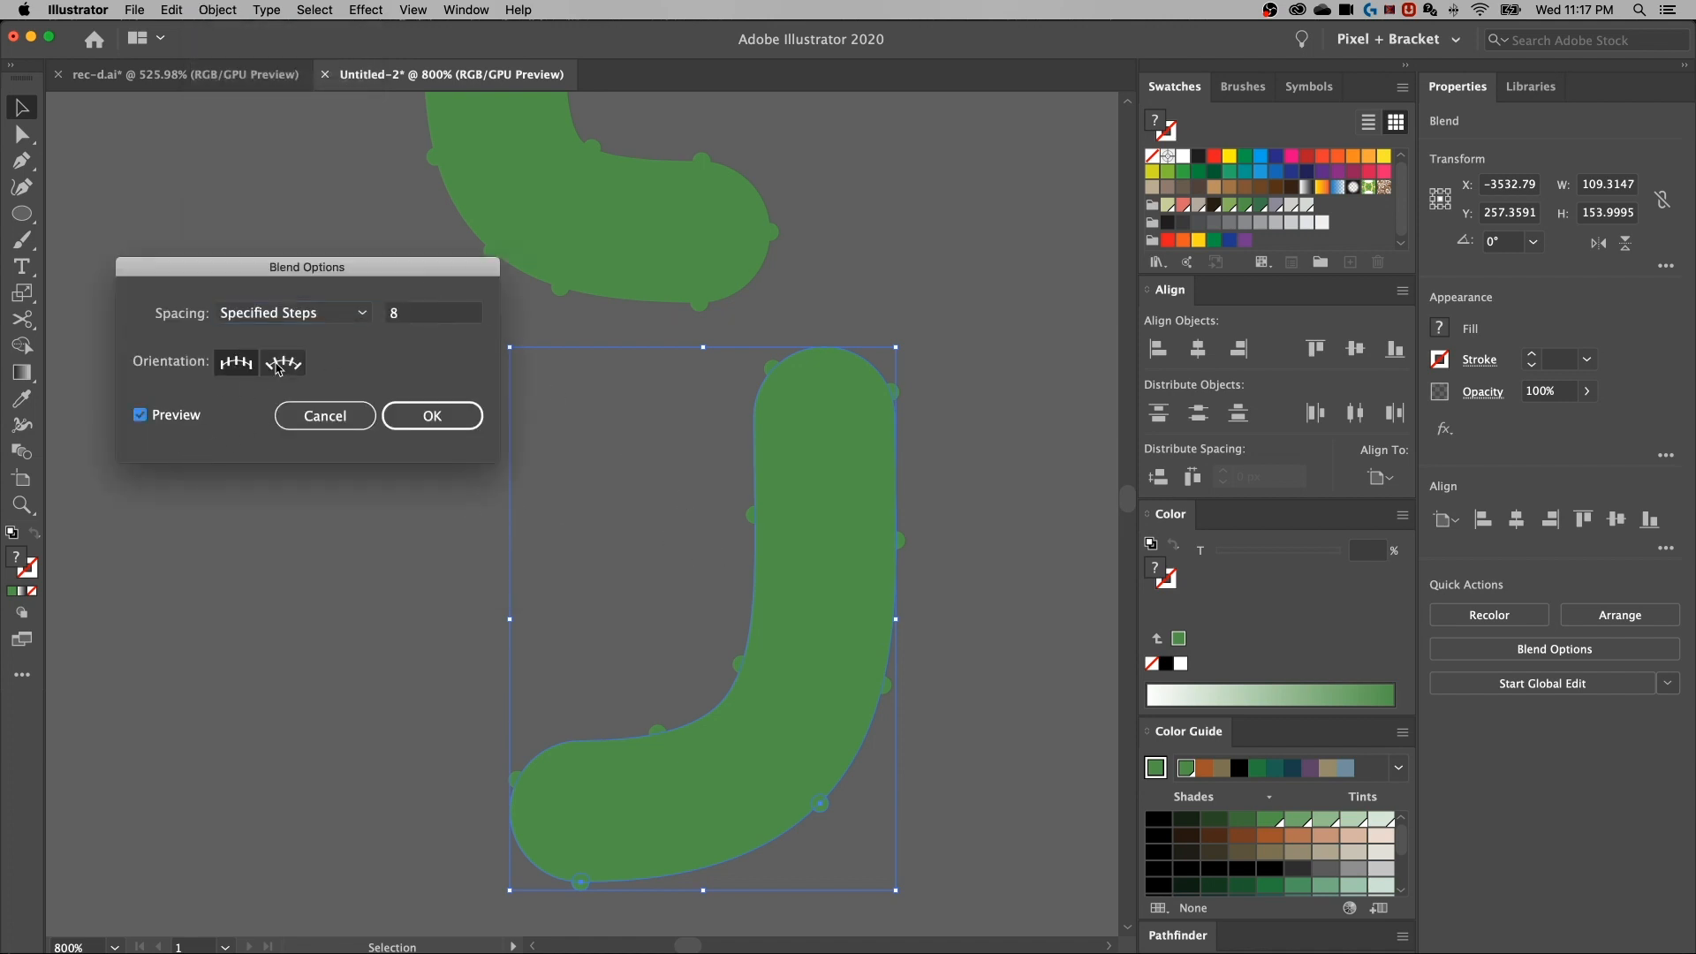
click(416, 316)
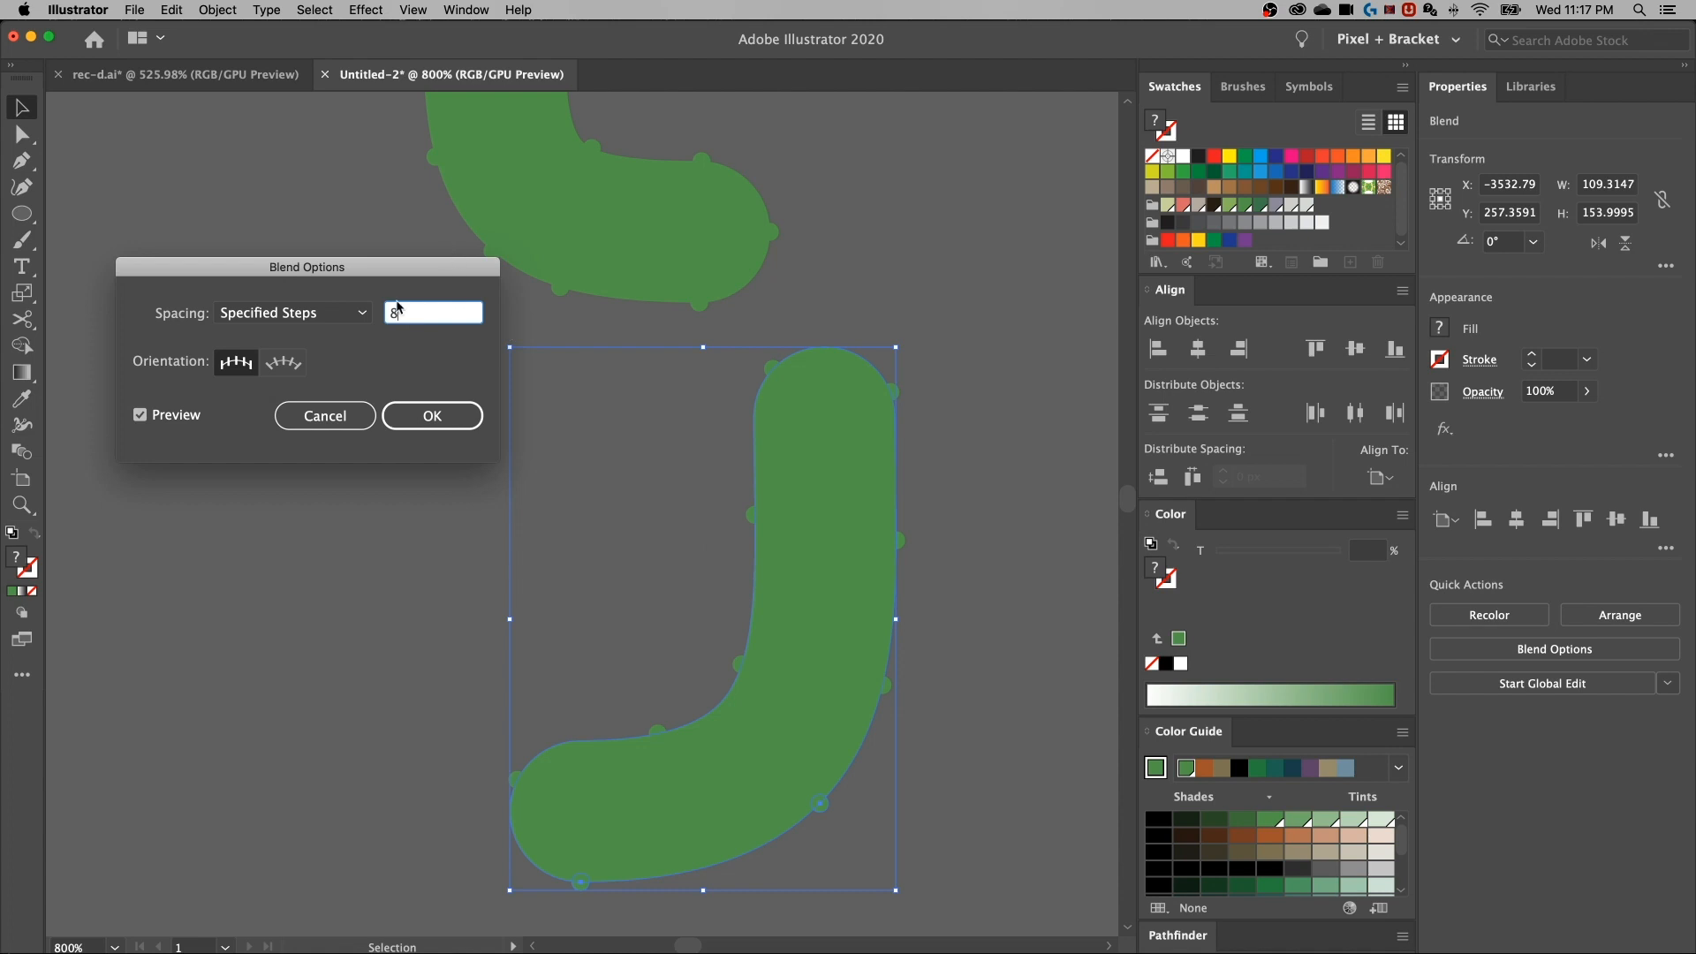
key(Up)
key(Up)
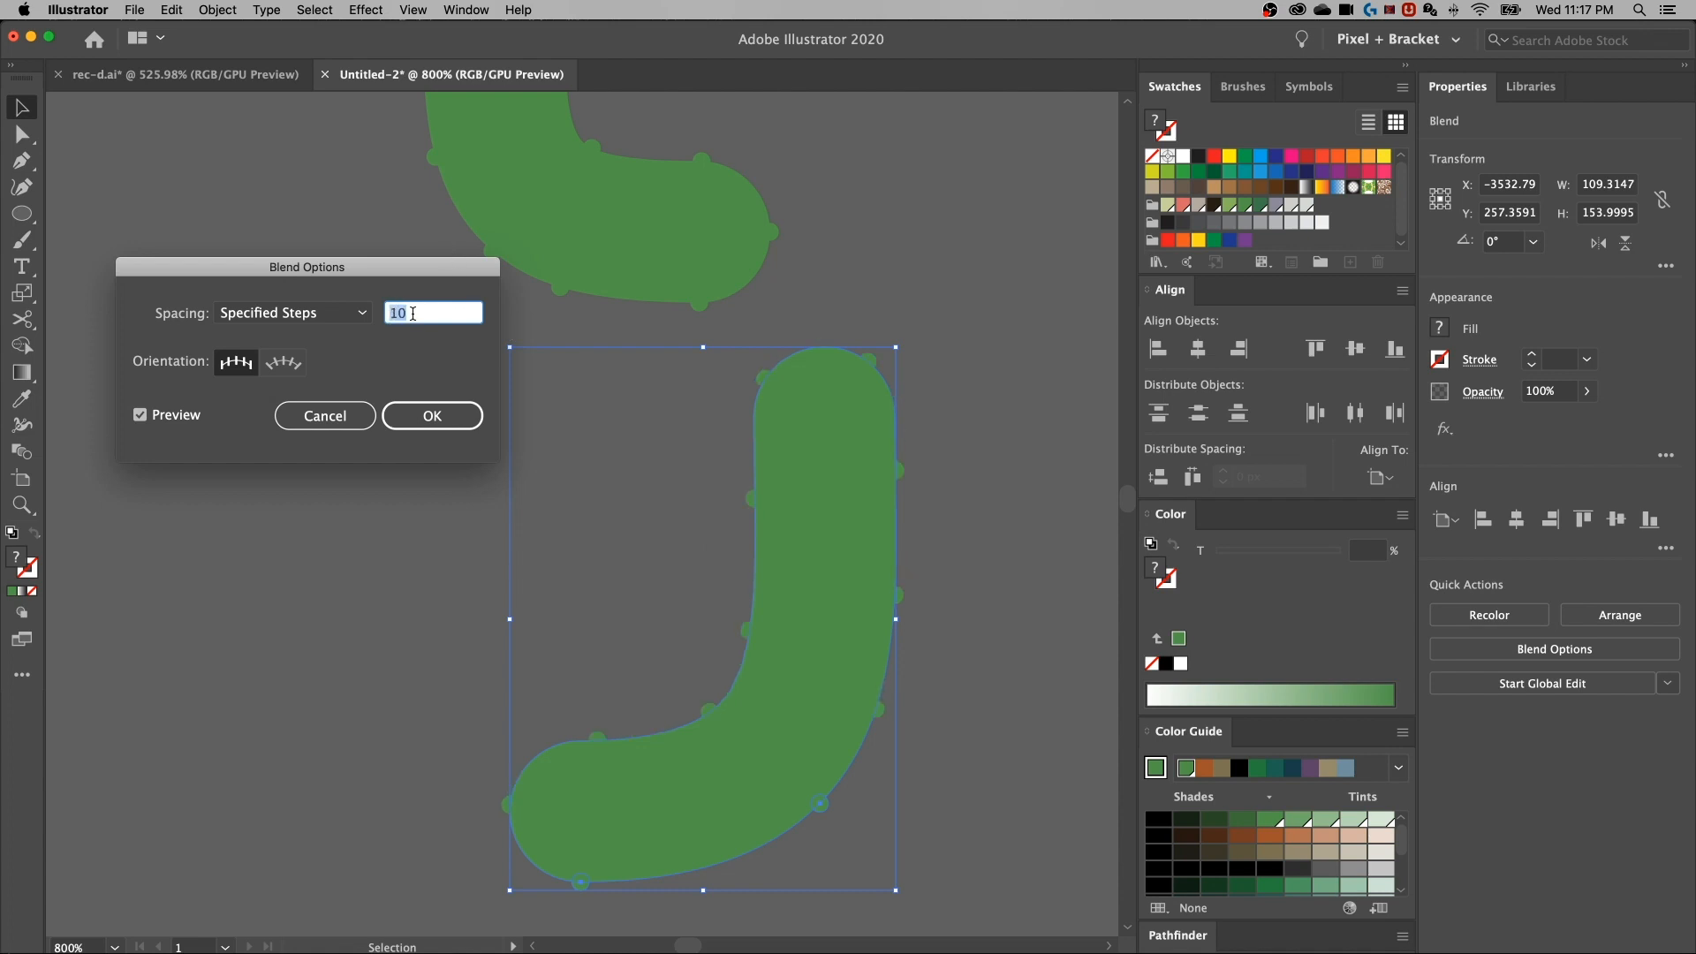
click(432, 417)
Change the upper arm's dot blend to 9 specified steps, previewing the spacing around the arm
scroll(671, 321, up, 5)
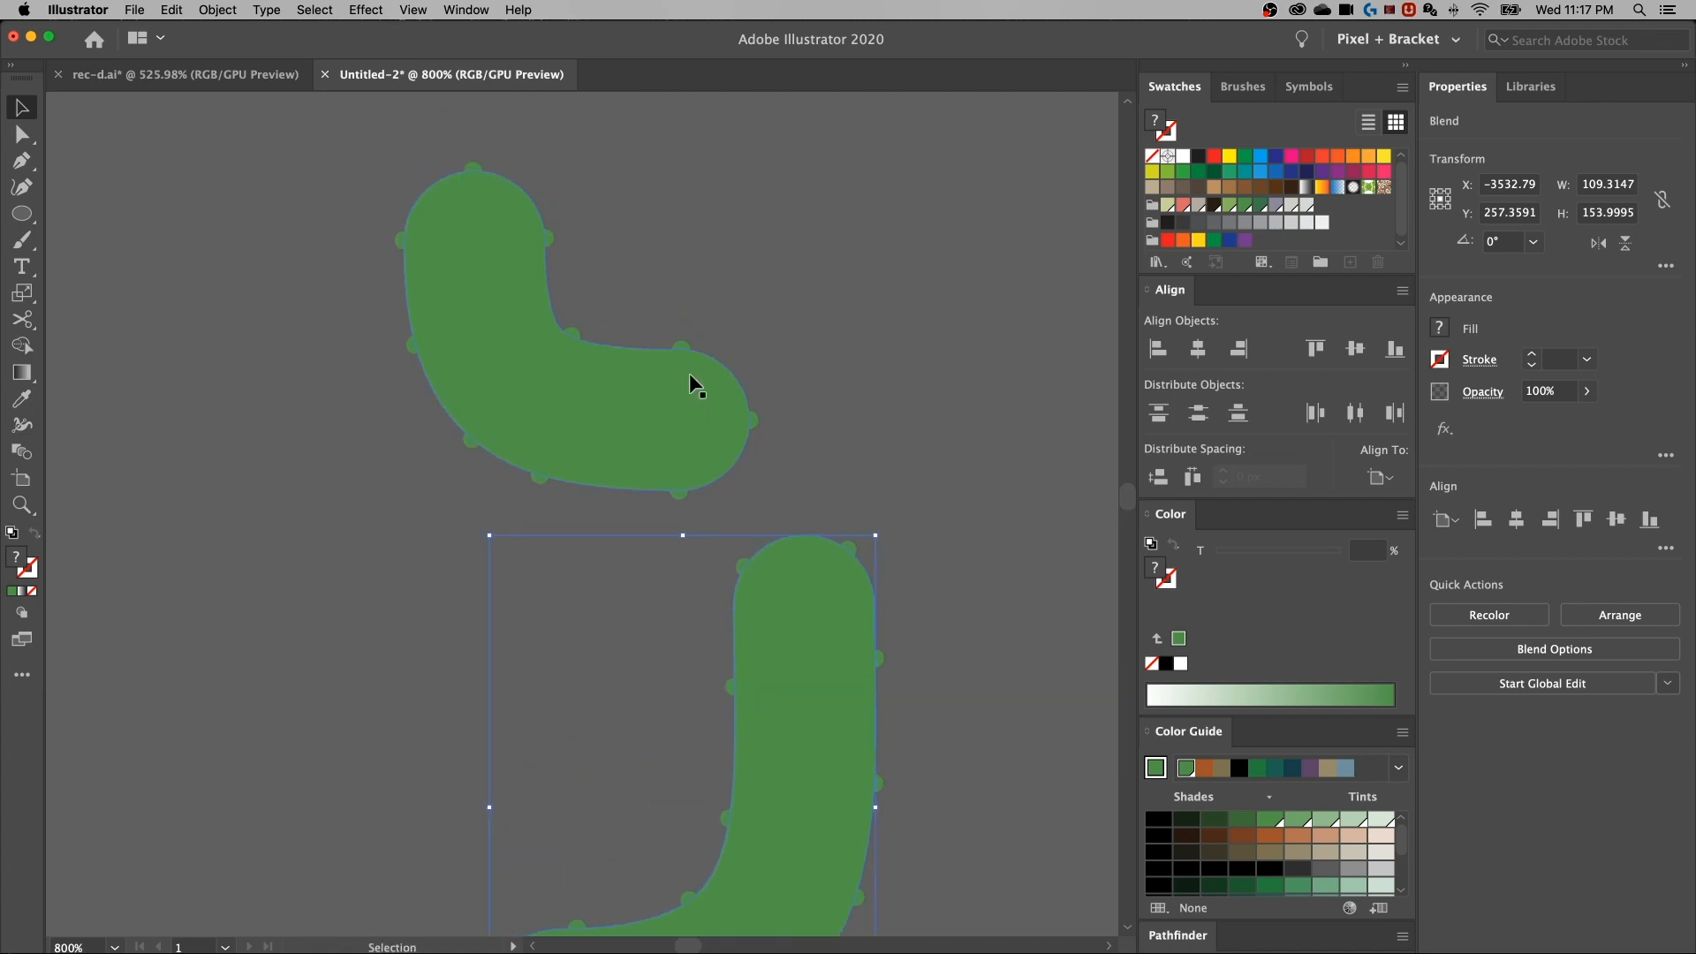
click(680, 341)
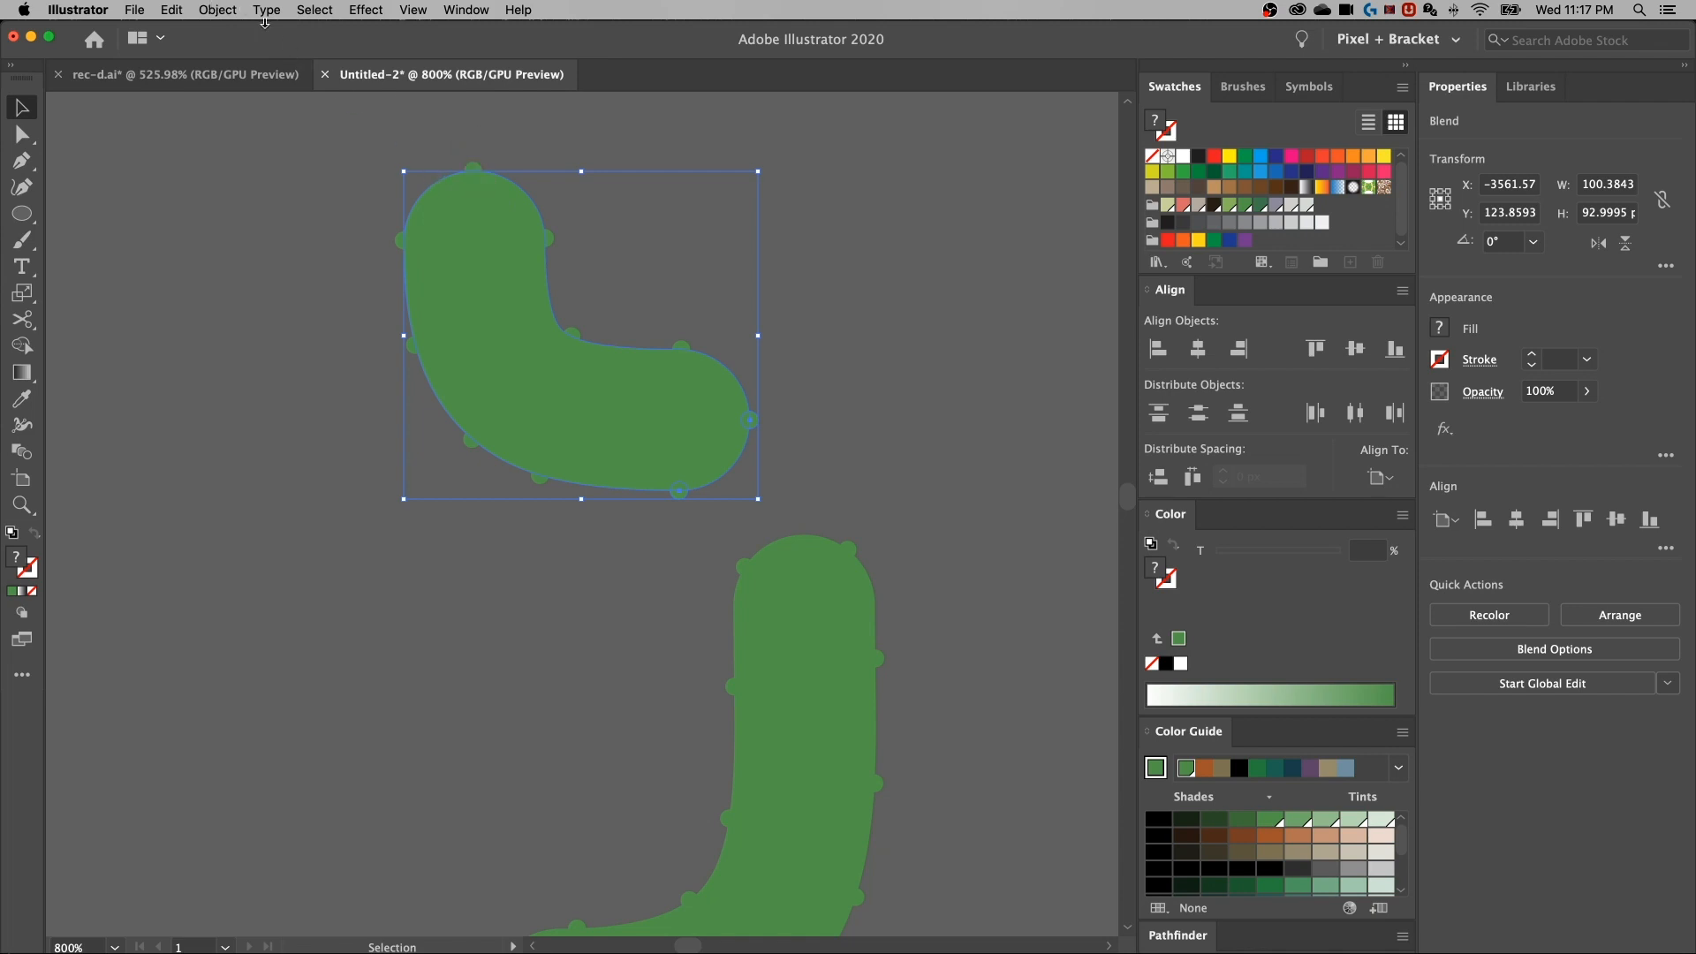
click(217, 9)
mouse_move(347, 459)
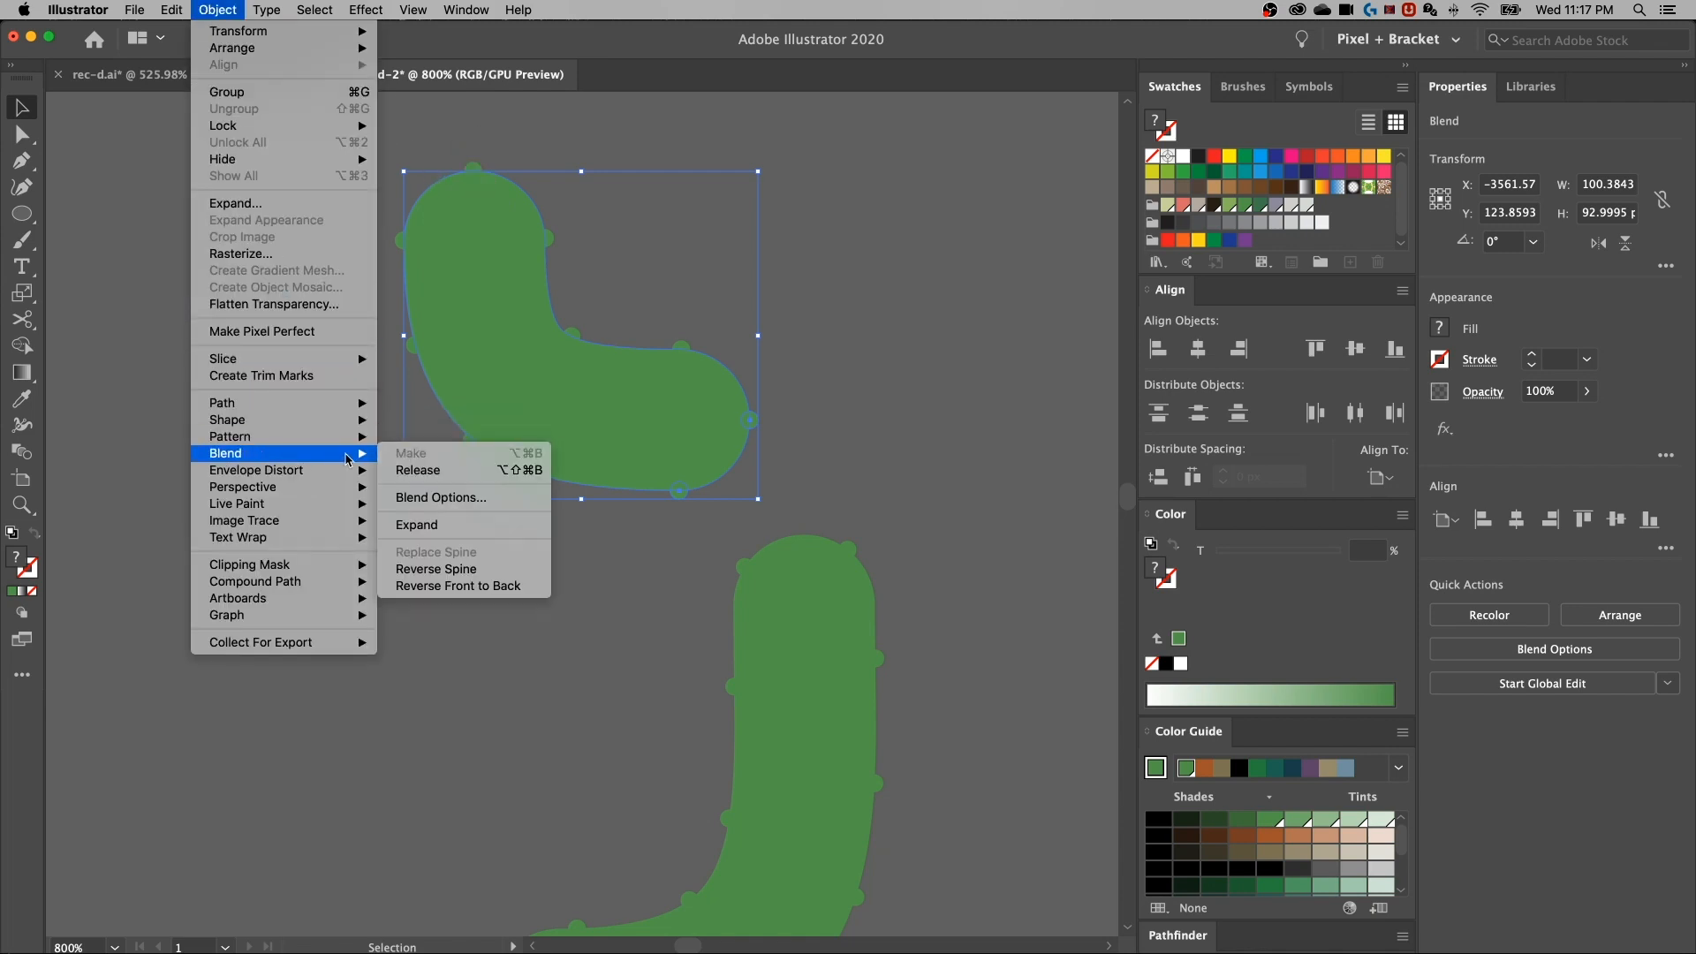
click(474, 502)
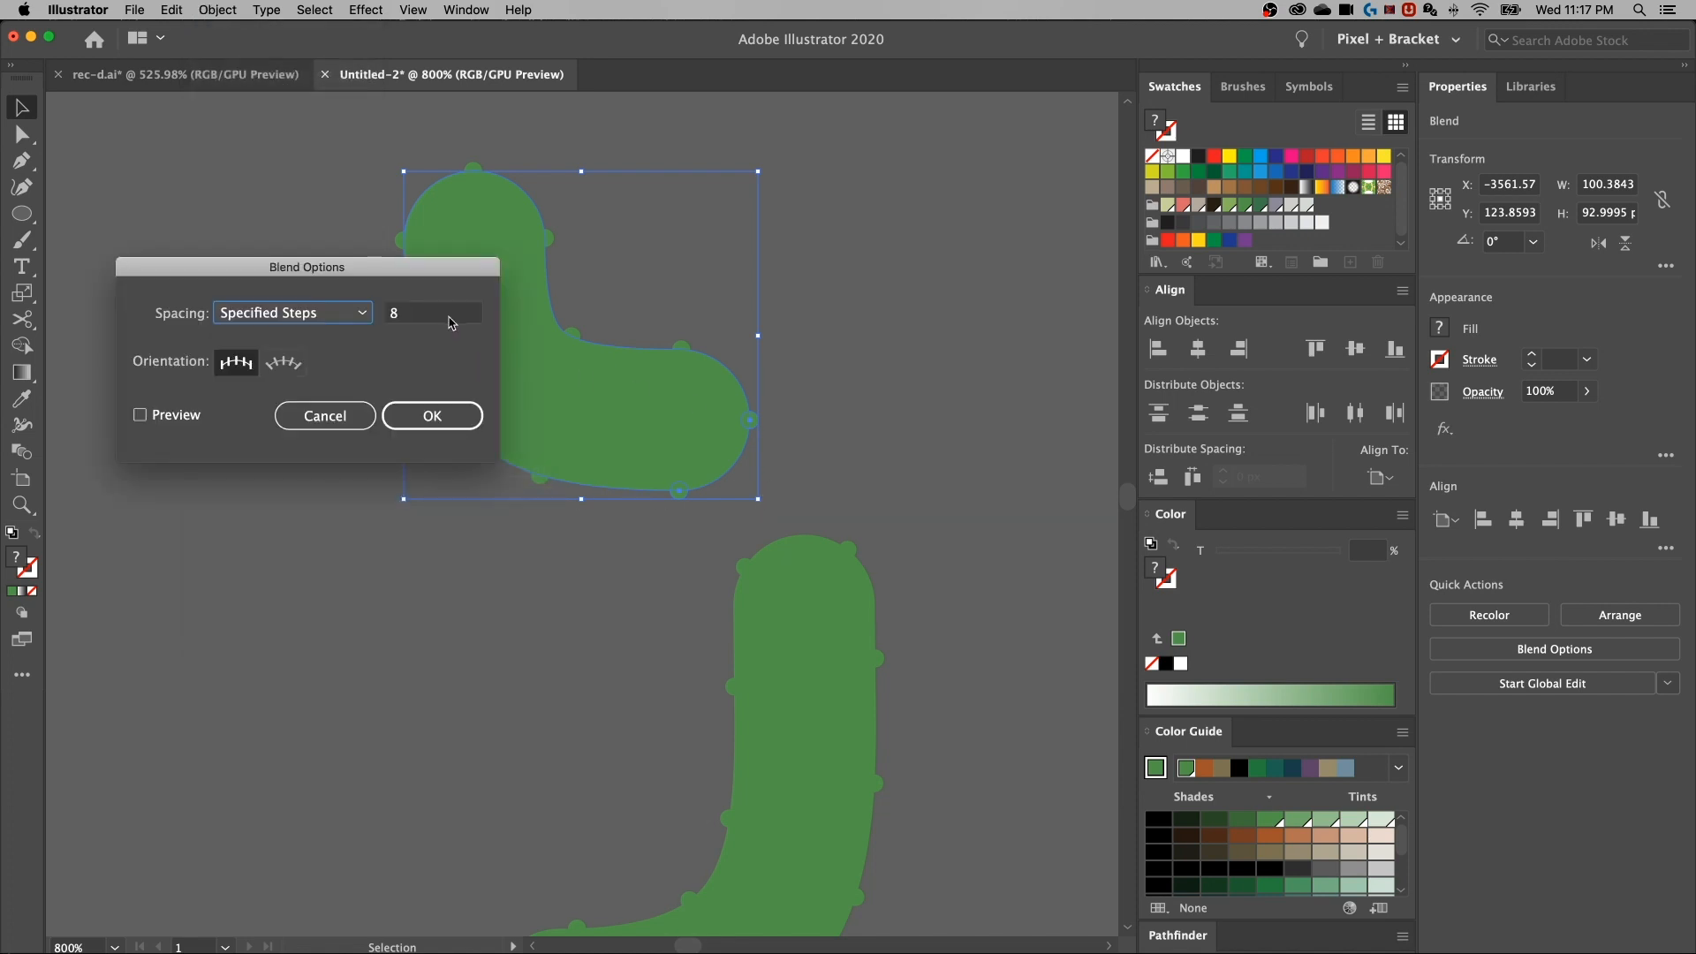
click(450, 320)
key(Up)
drag(462, 269, 475, 523)
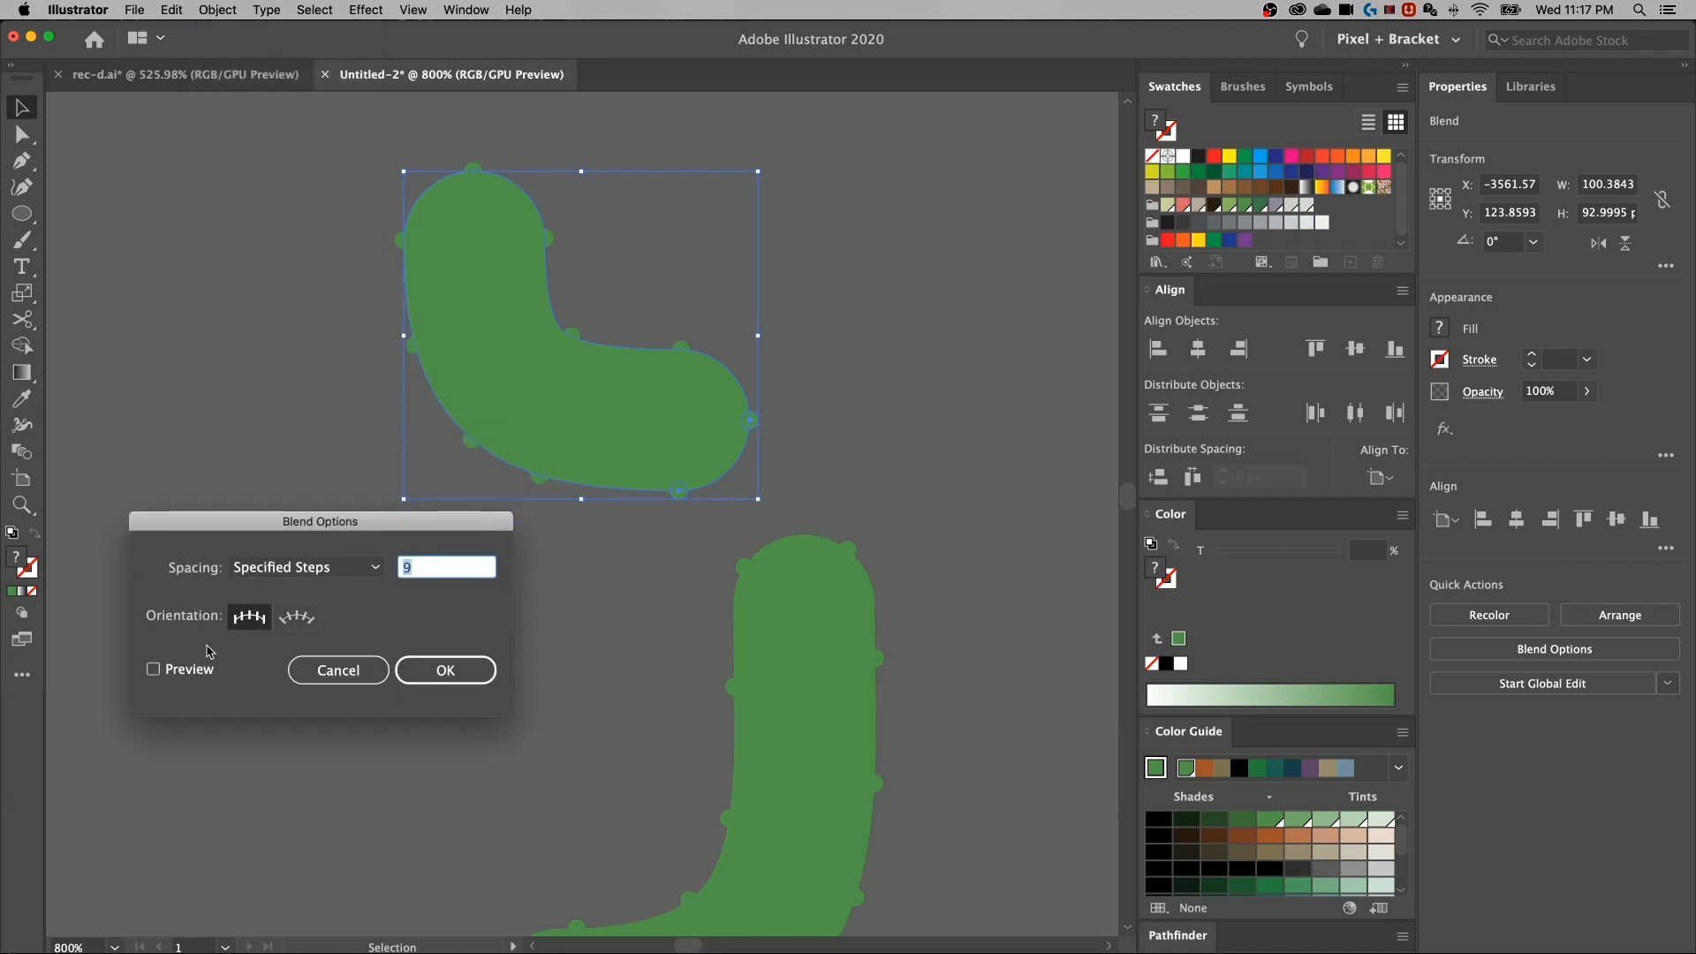
click(152, 668)
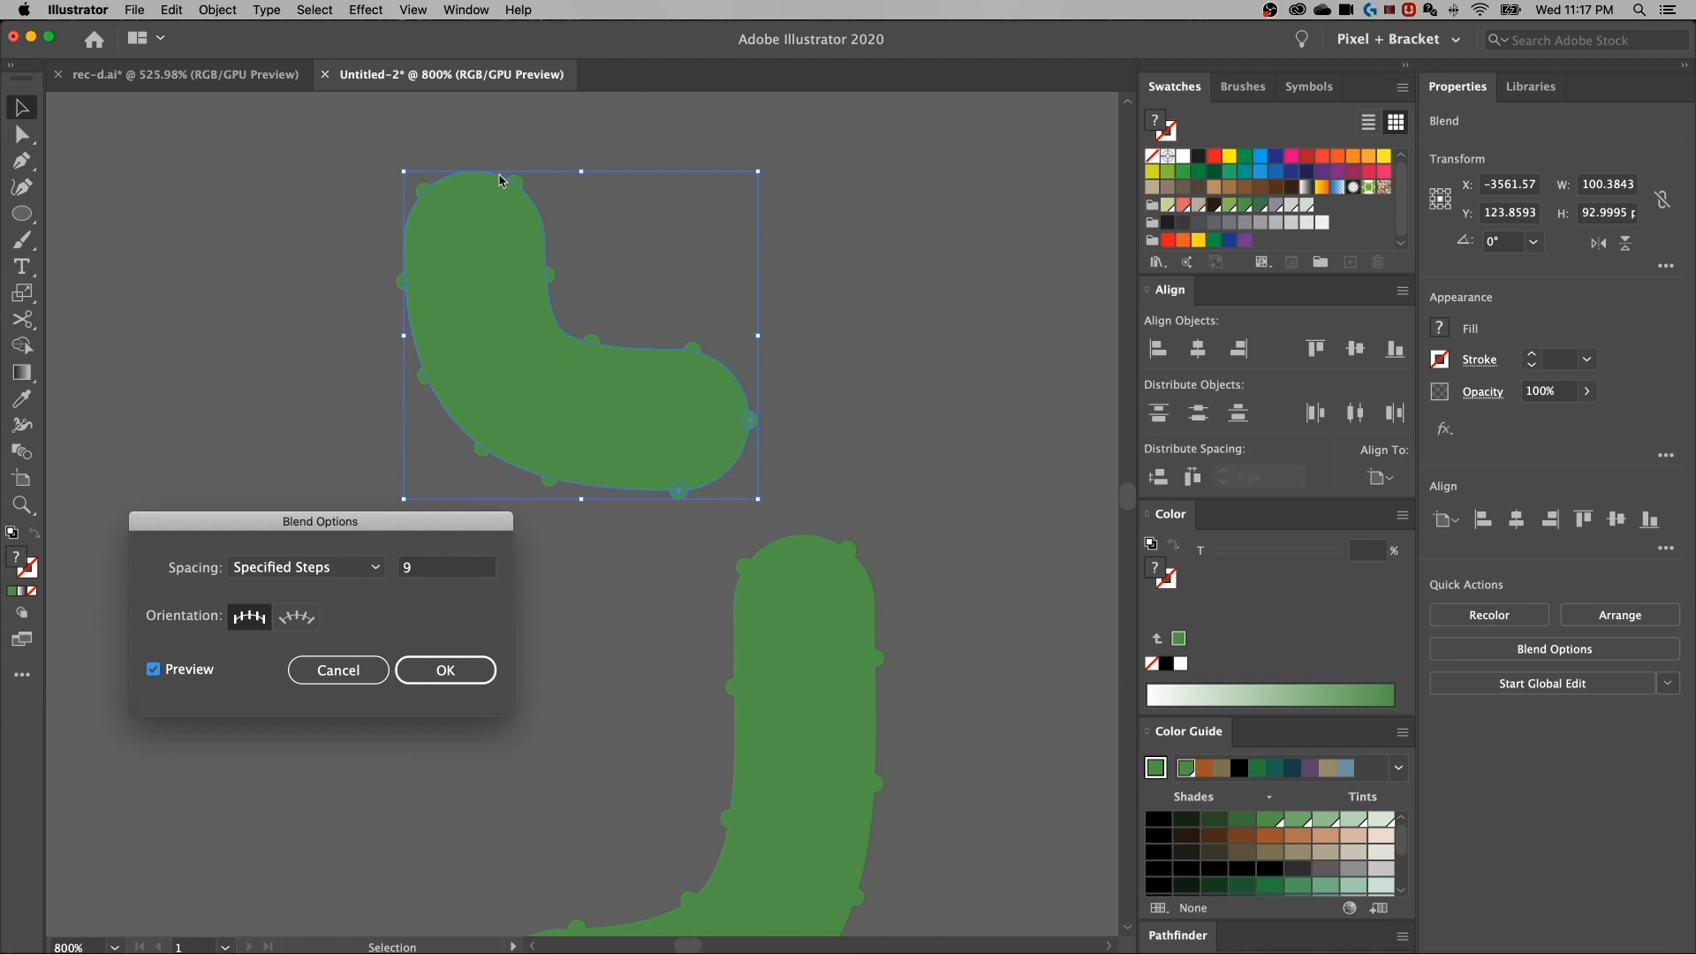
click(437, 664)
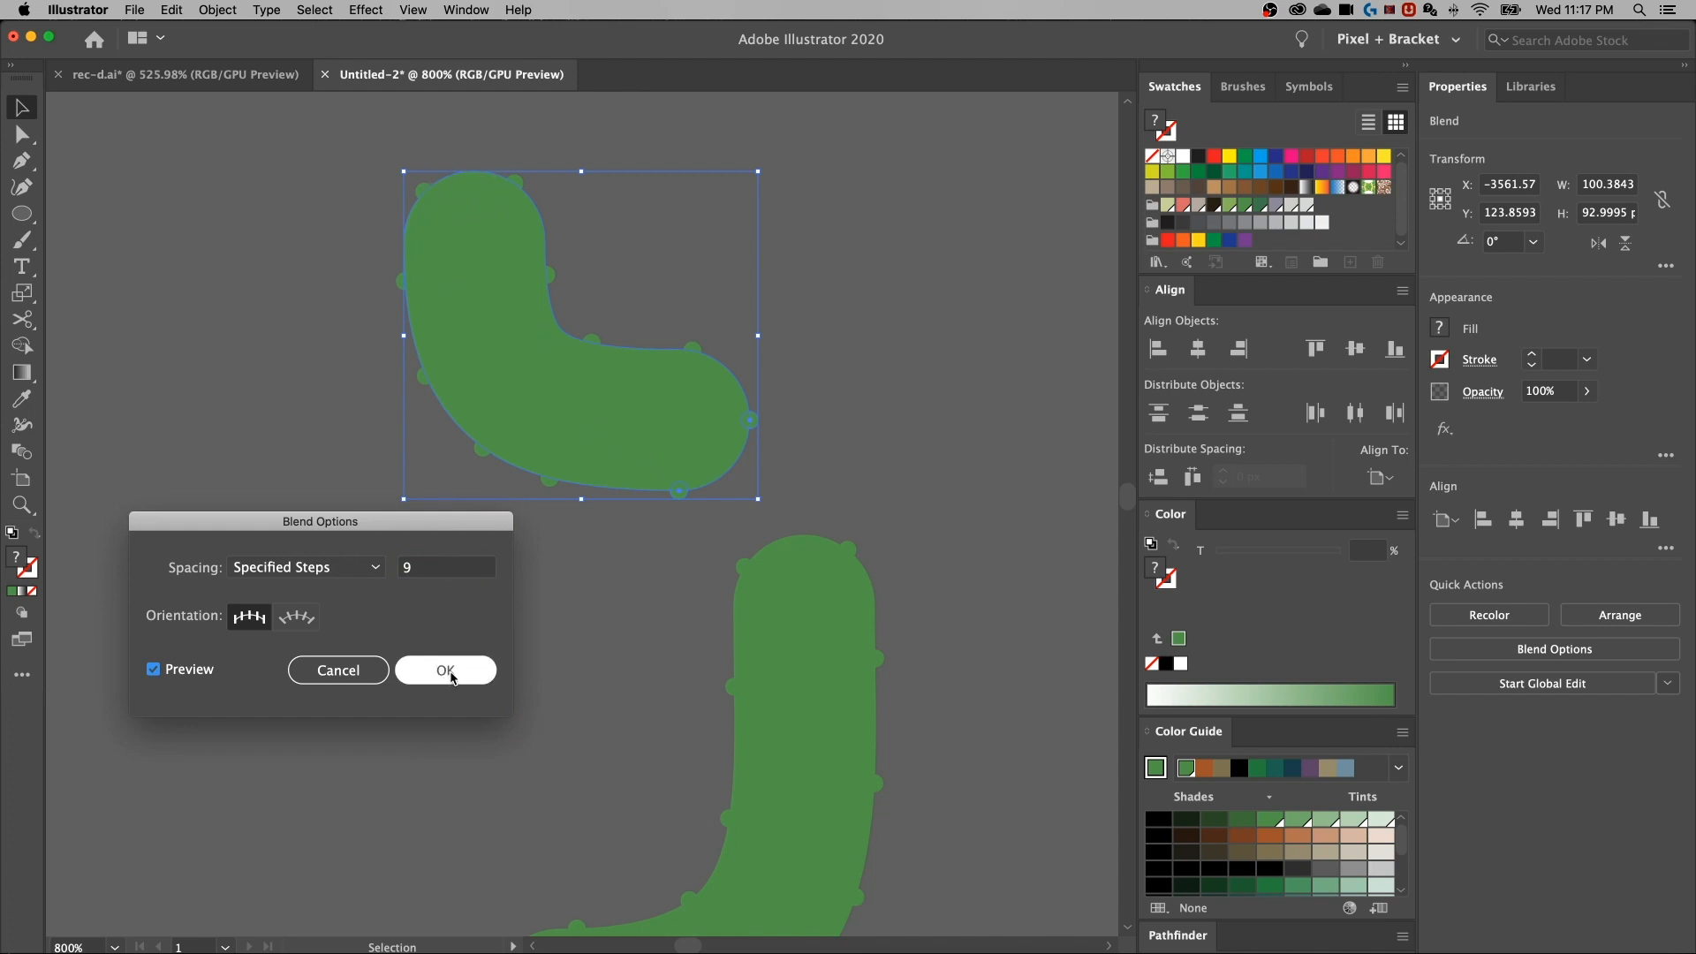
click(628, 519)
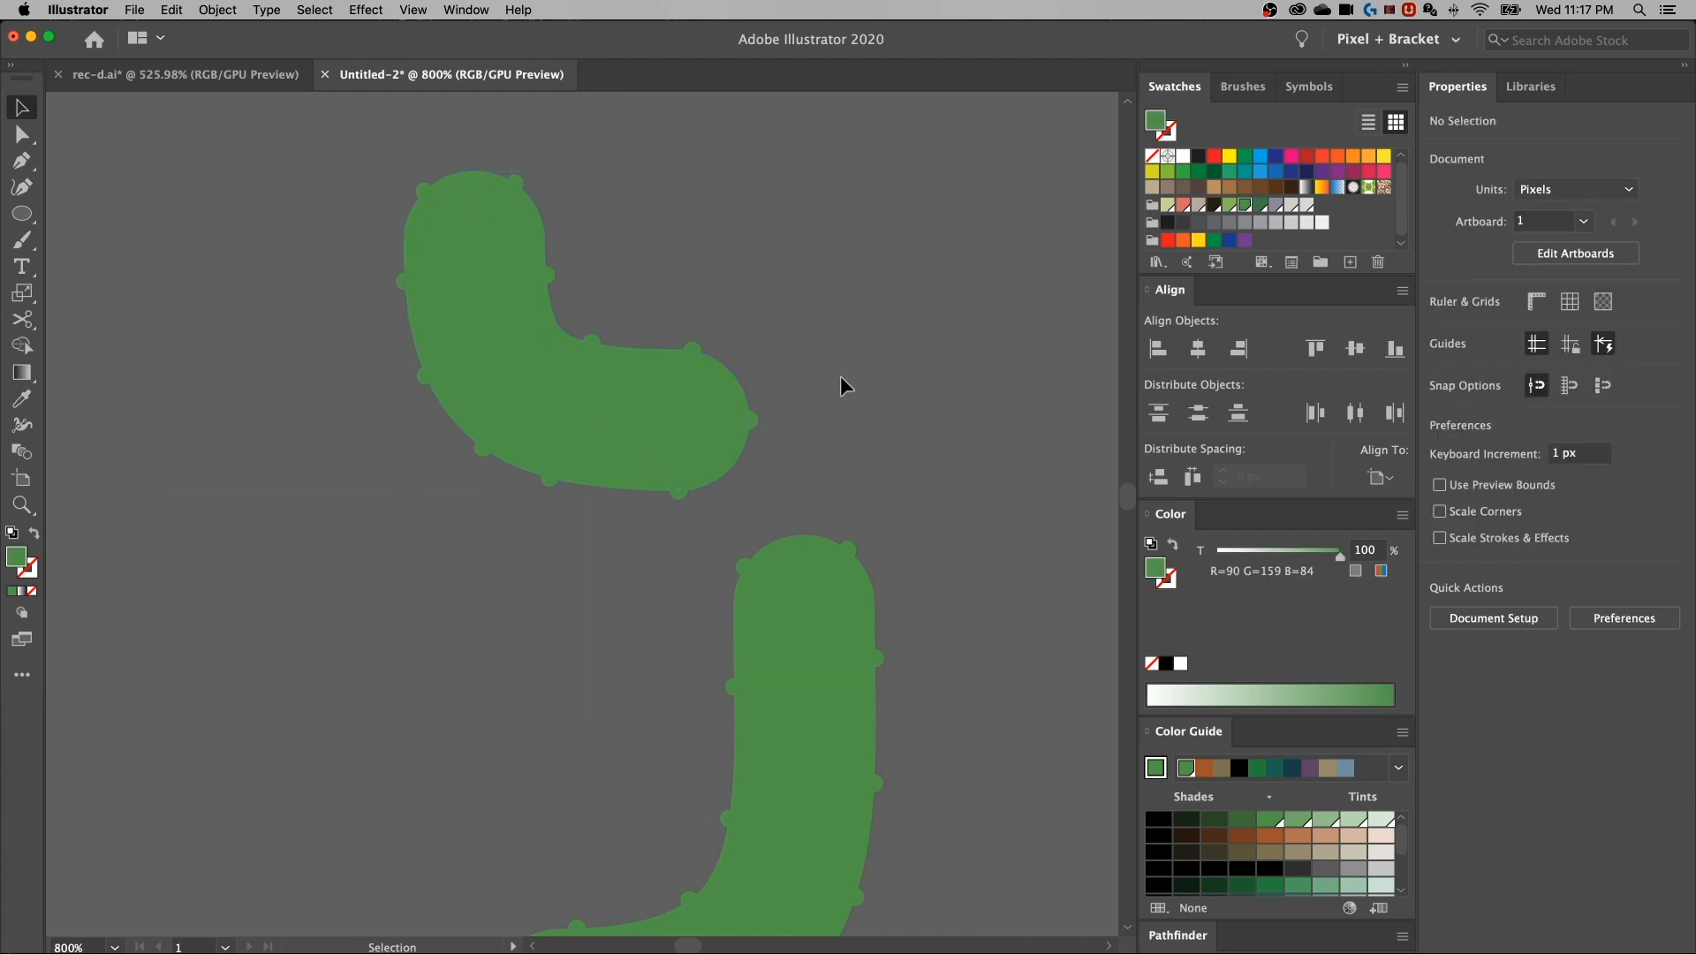
key(super+minus)
key(super+minus)
key(super+minus)
drag(765, 490, 604, 420)
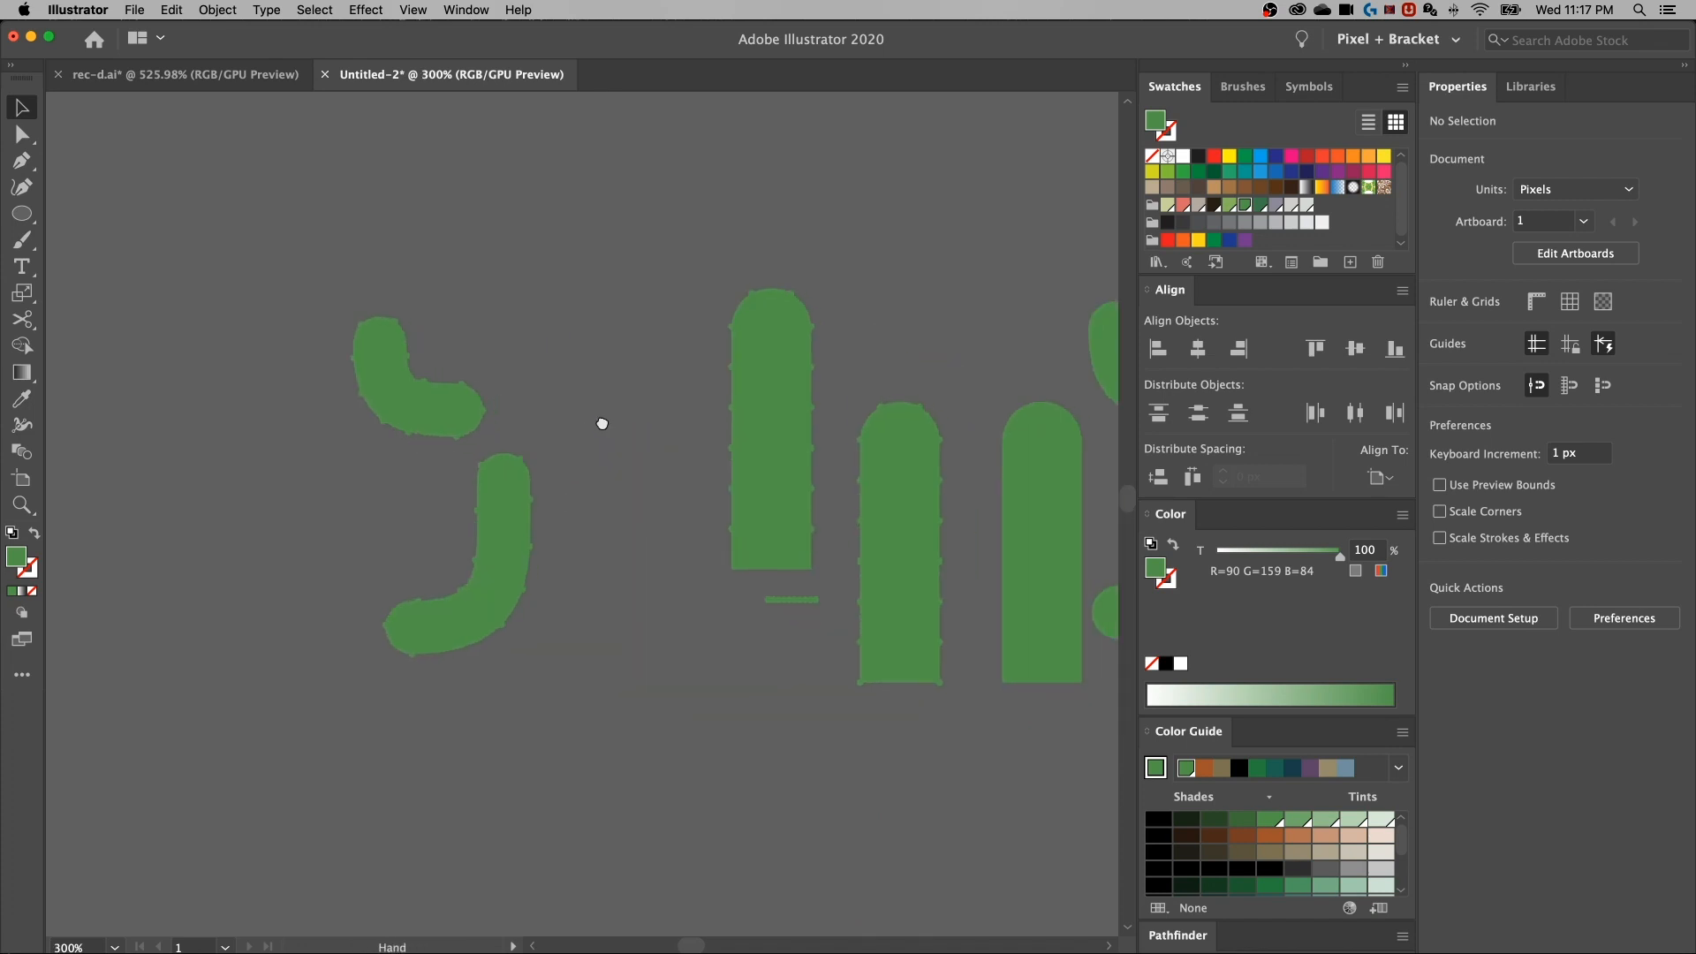
Move the trunk together with its unmerged ring of dots beside the two dotted arms
click(934, 434)
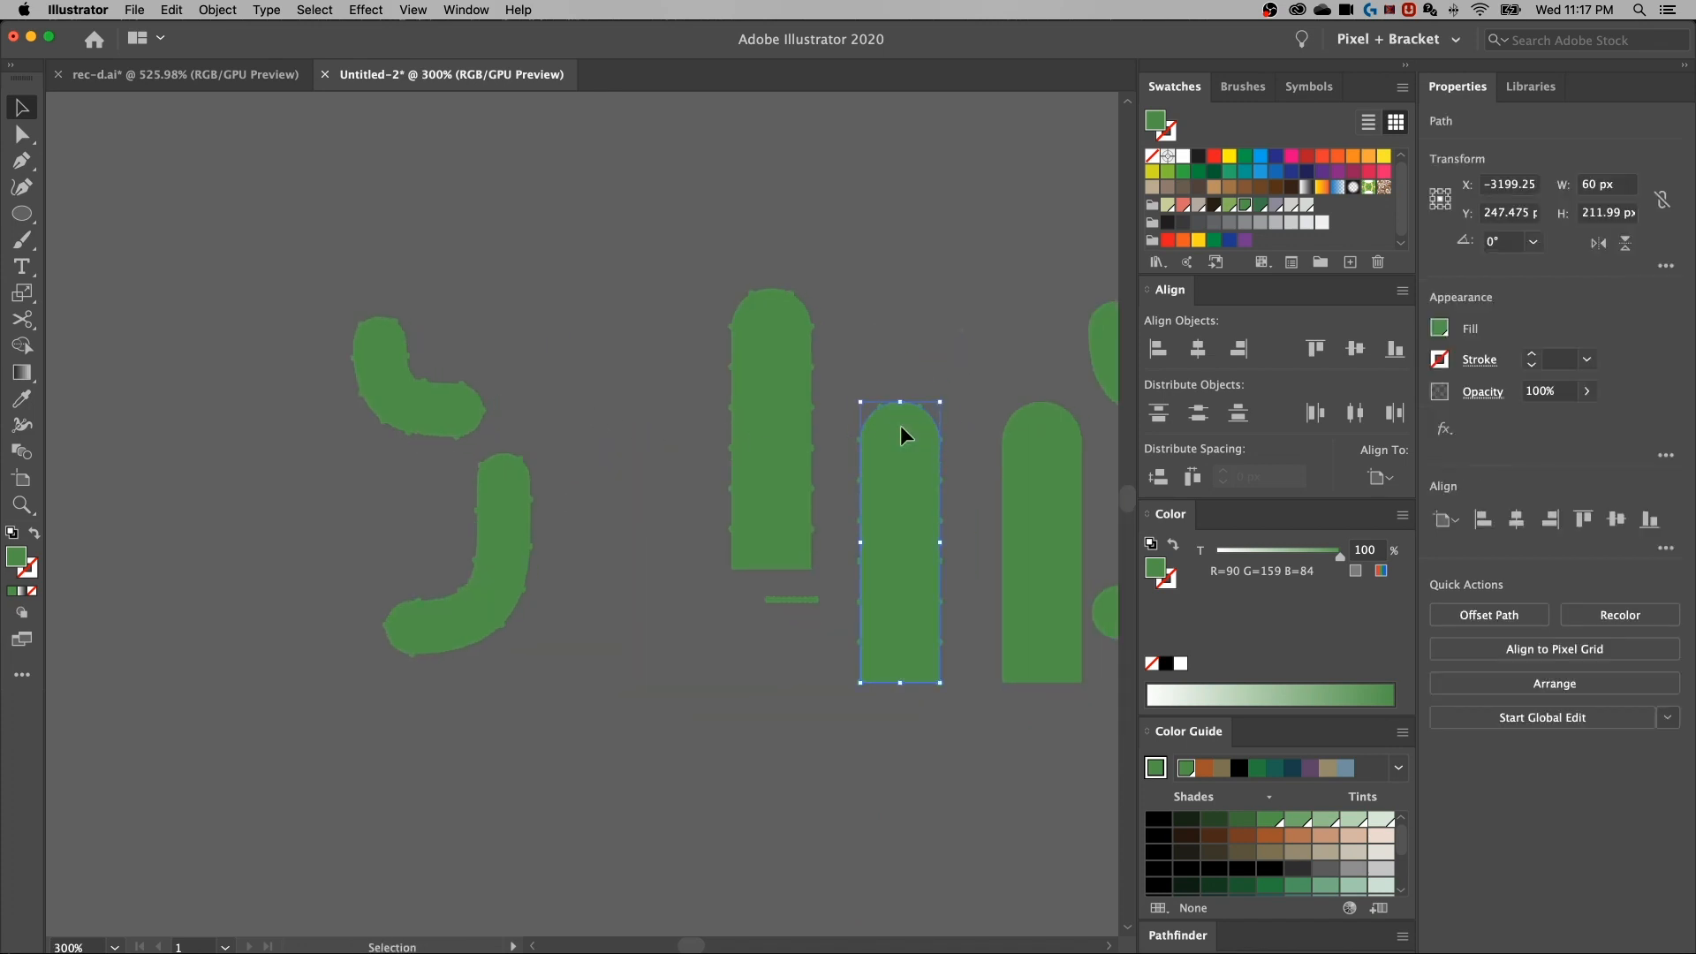
shift+click(851, 523)
drag(904, 456, 293, 436)
drag(435, 465, 409, 485)
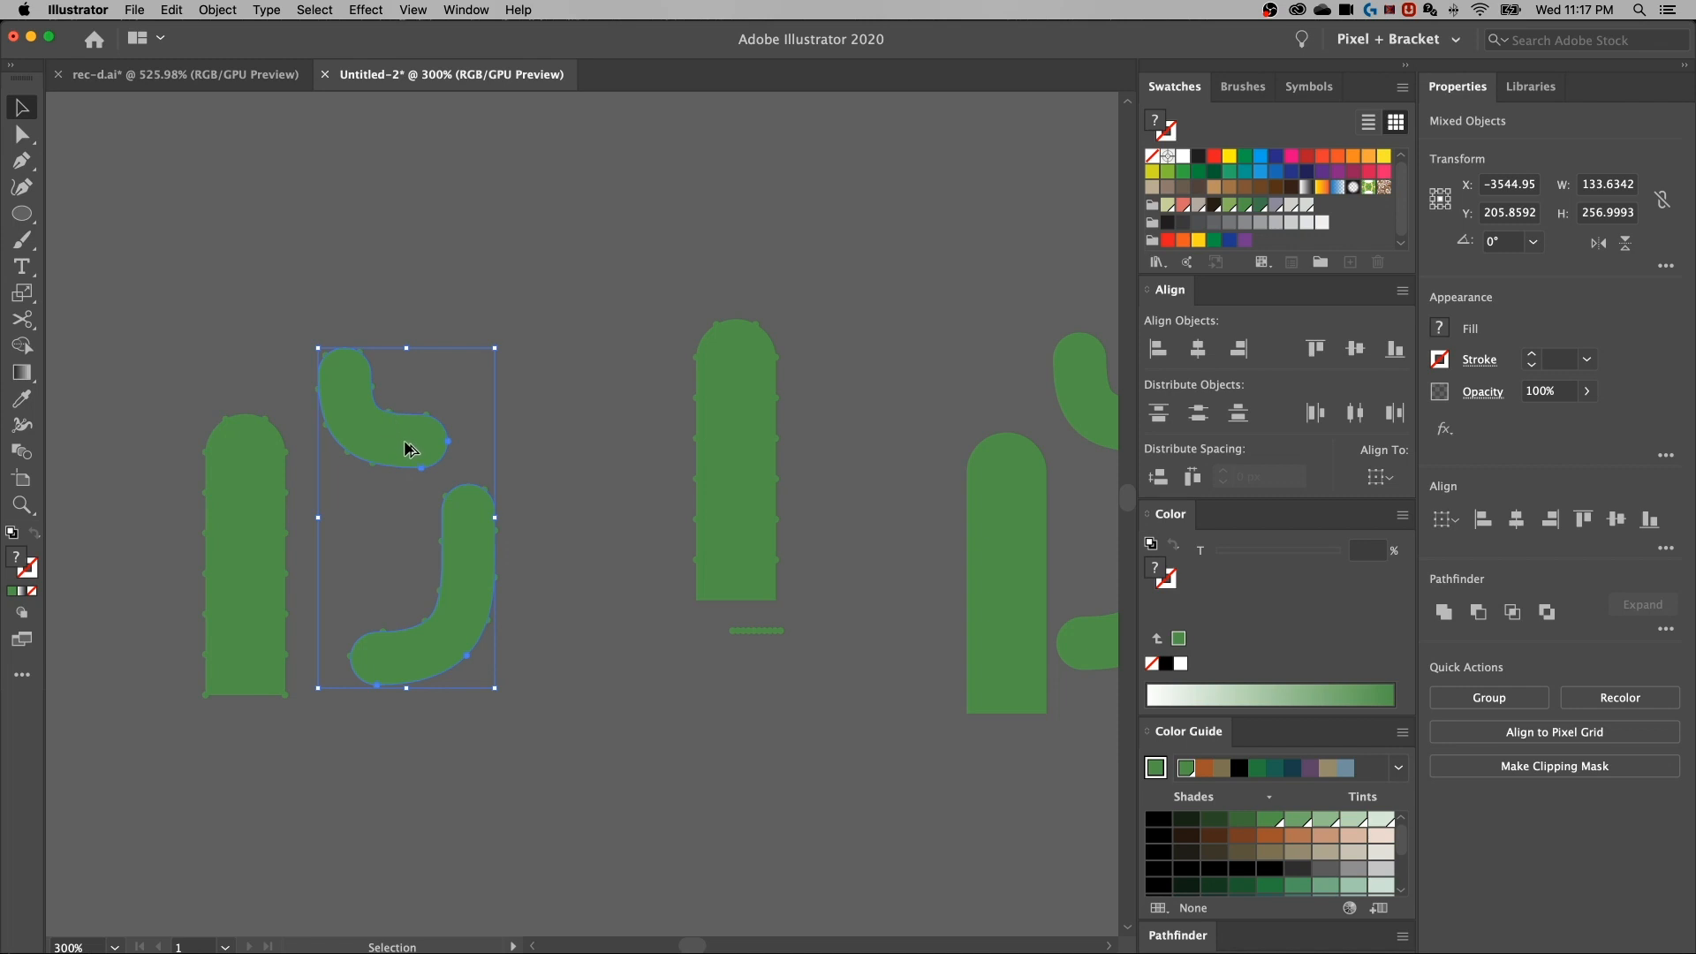
Duplicate both arms with their dot blends, placing the copies above the originals
drag(405, 449, 555, 202)
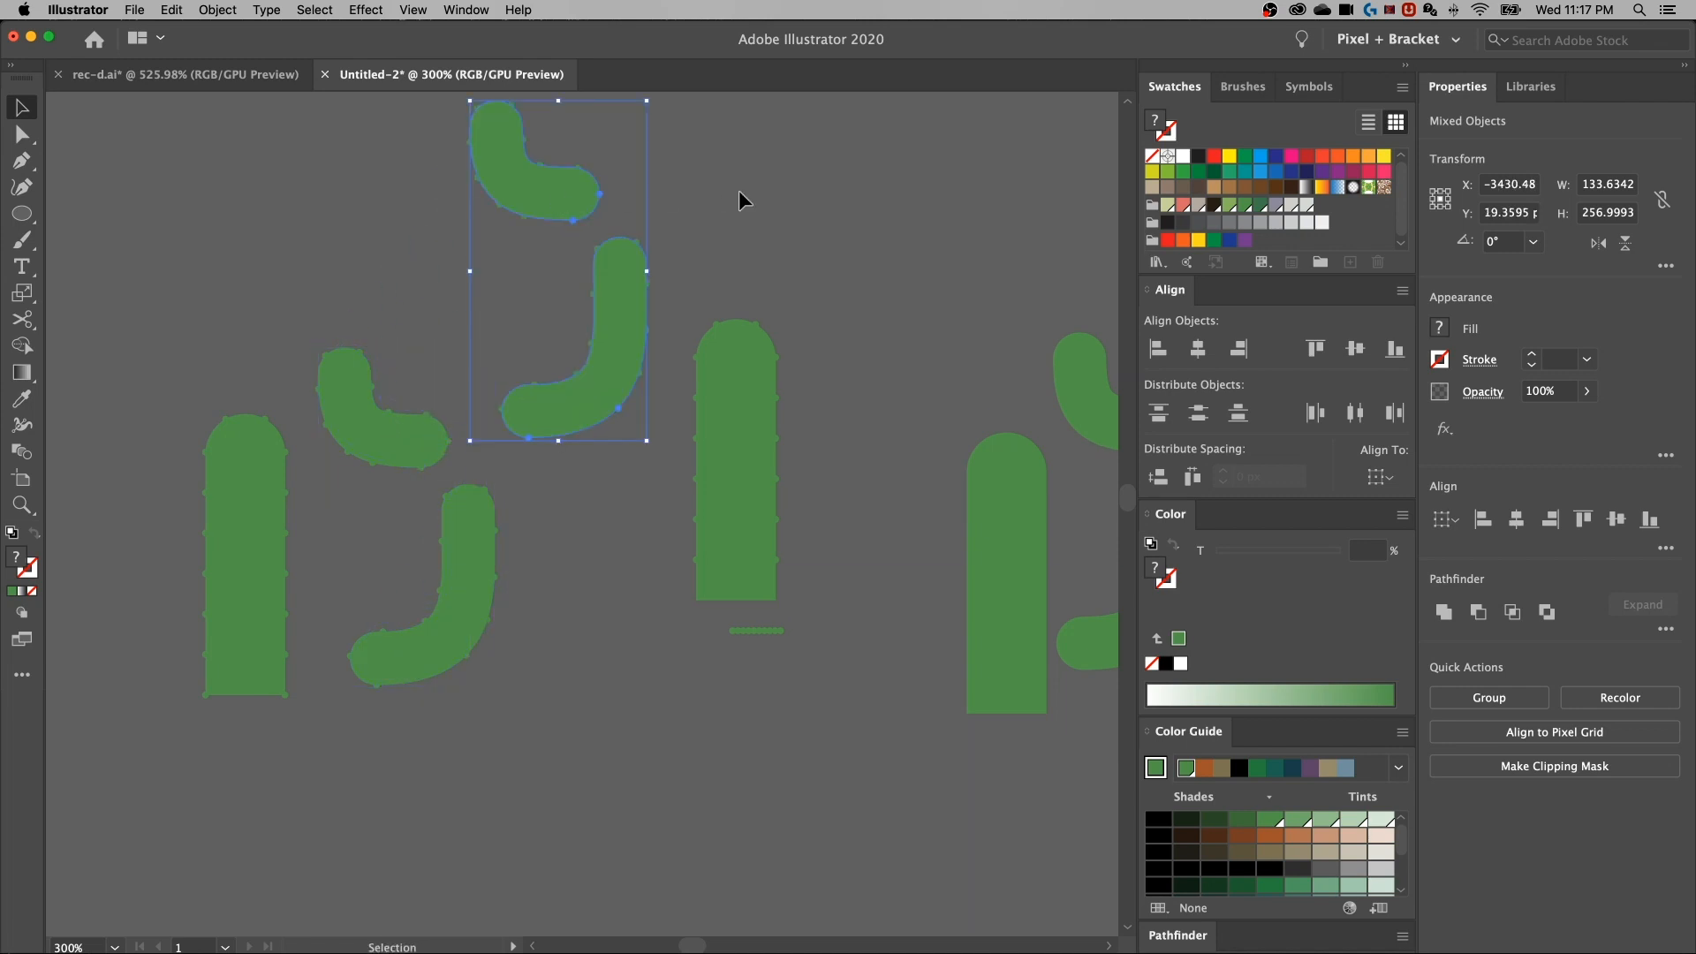
drag(743, 192, 744, 303)
click(665, 253)
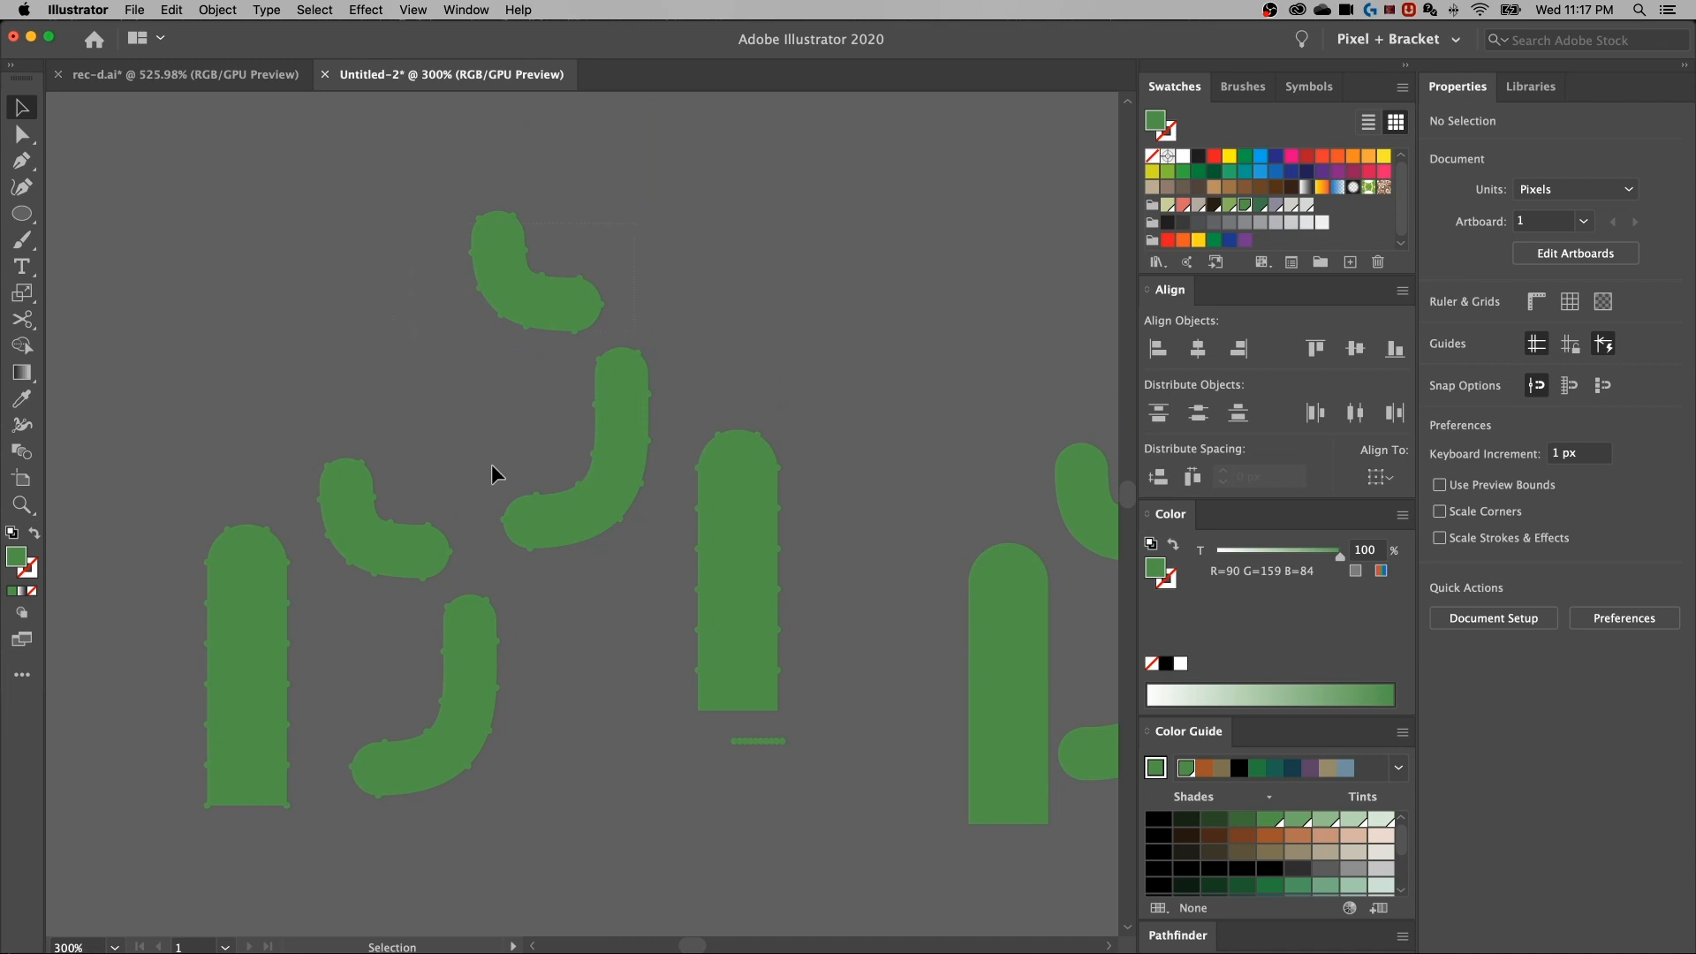
Expand the copied arms and their dot blends, with Object and Fill included
key(super+z)
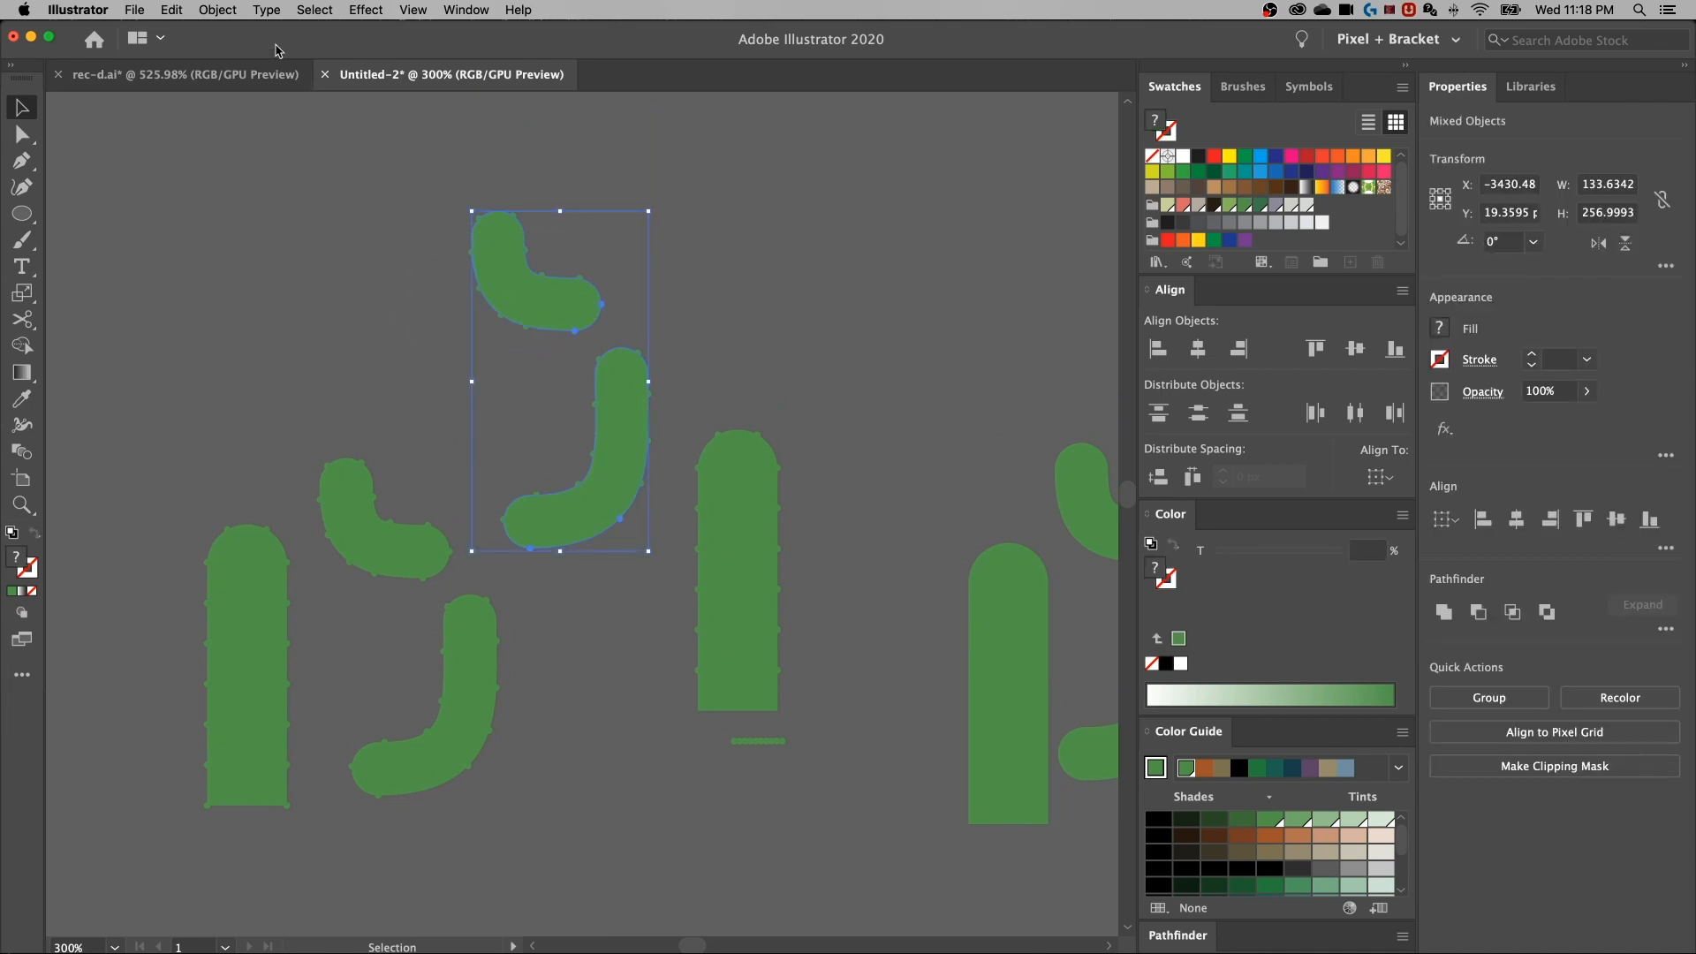
click(212, 10)
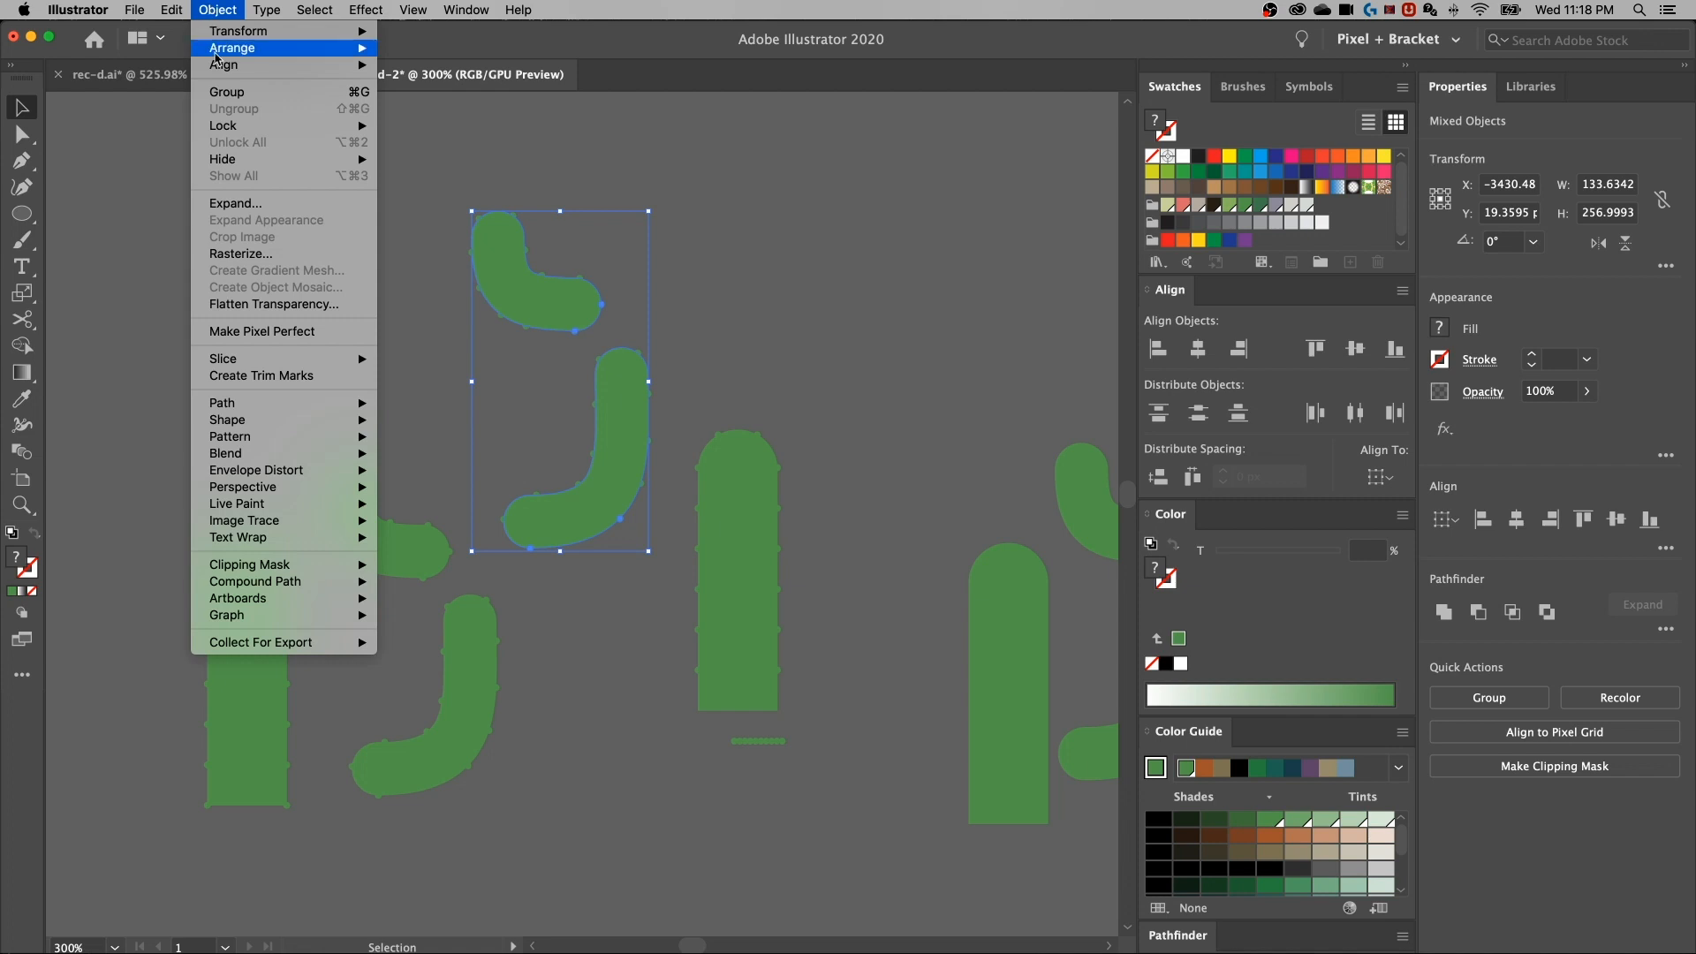
click(228, 202)
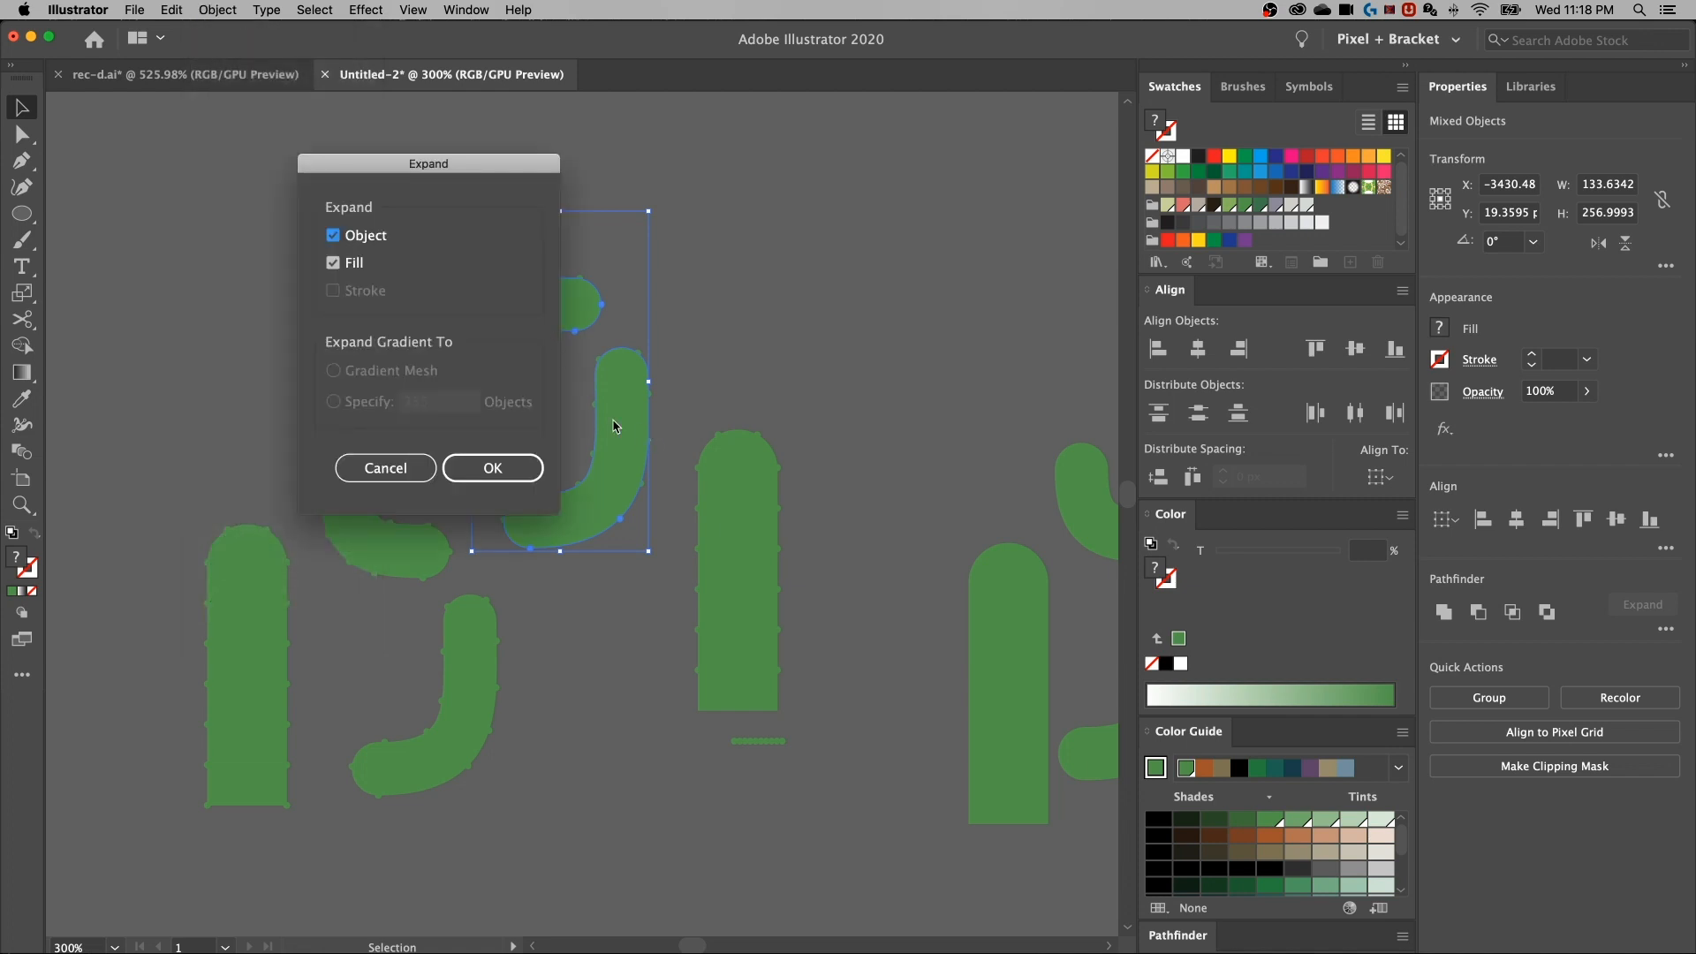
click(507, 477)
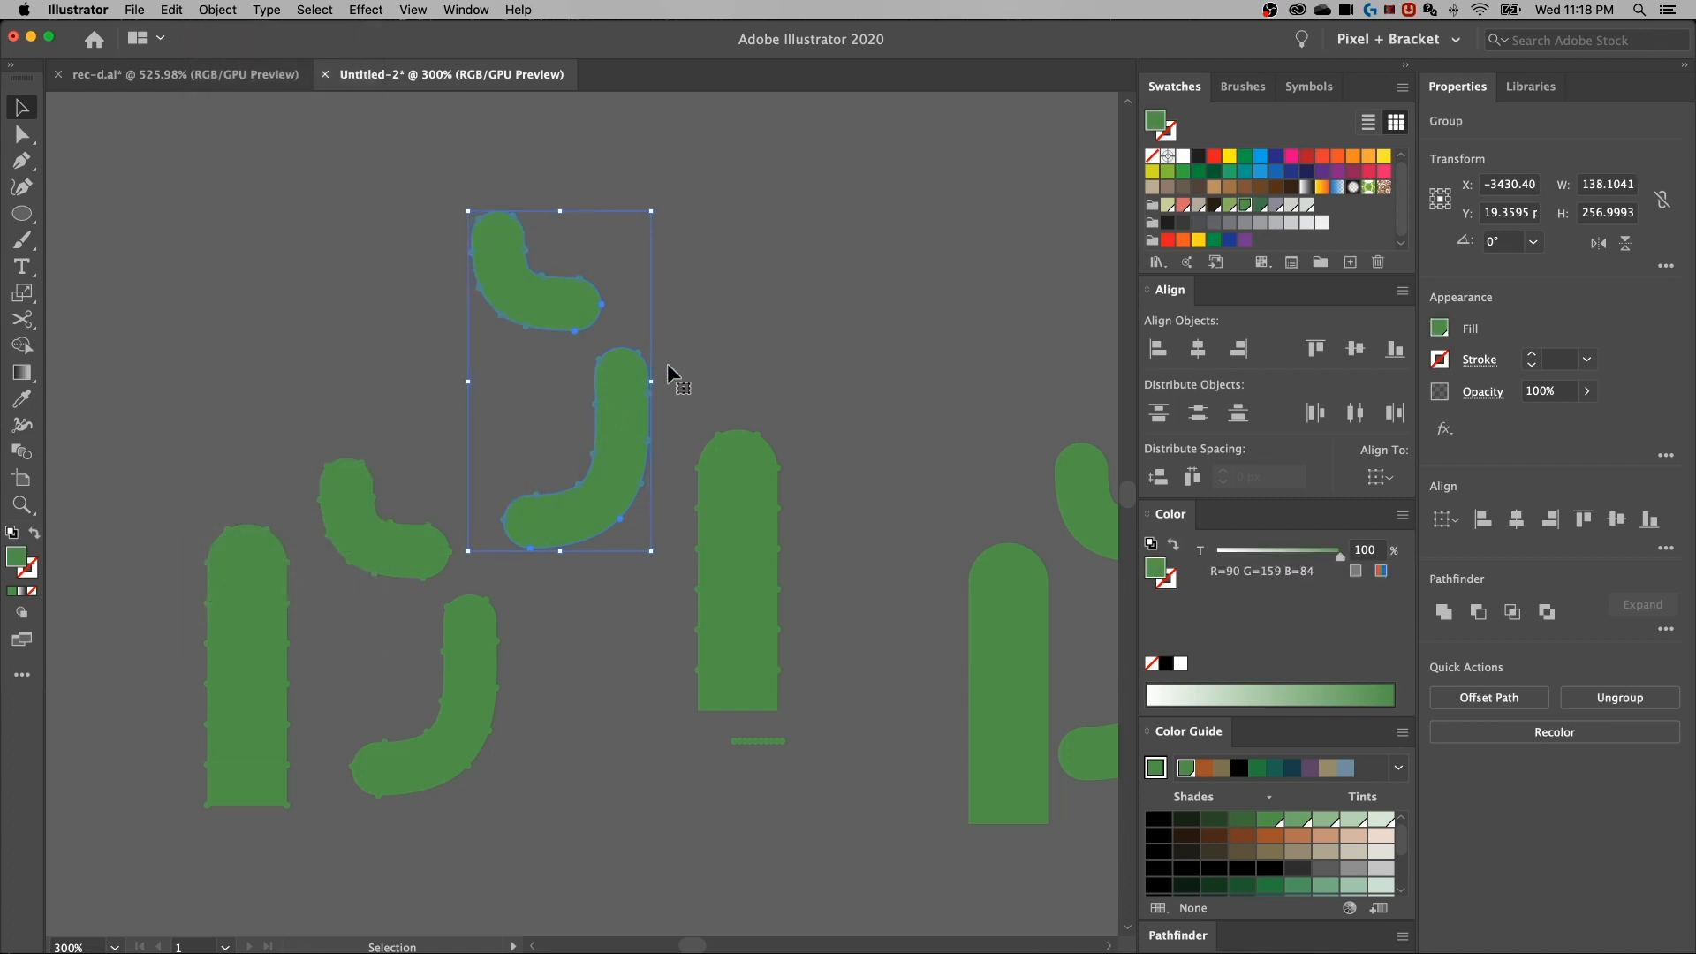
click(688, 371)
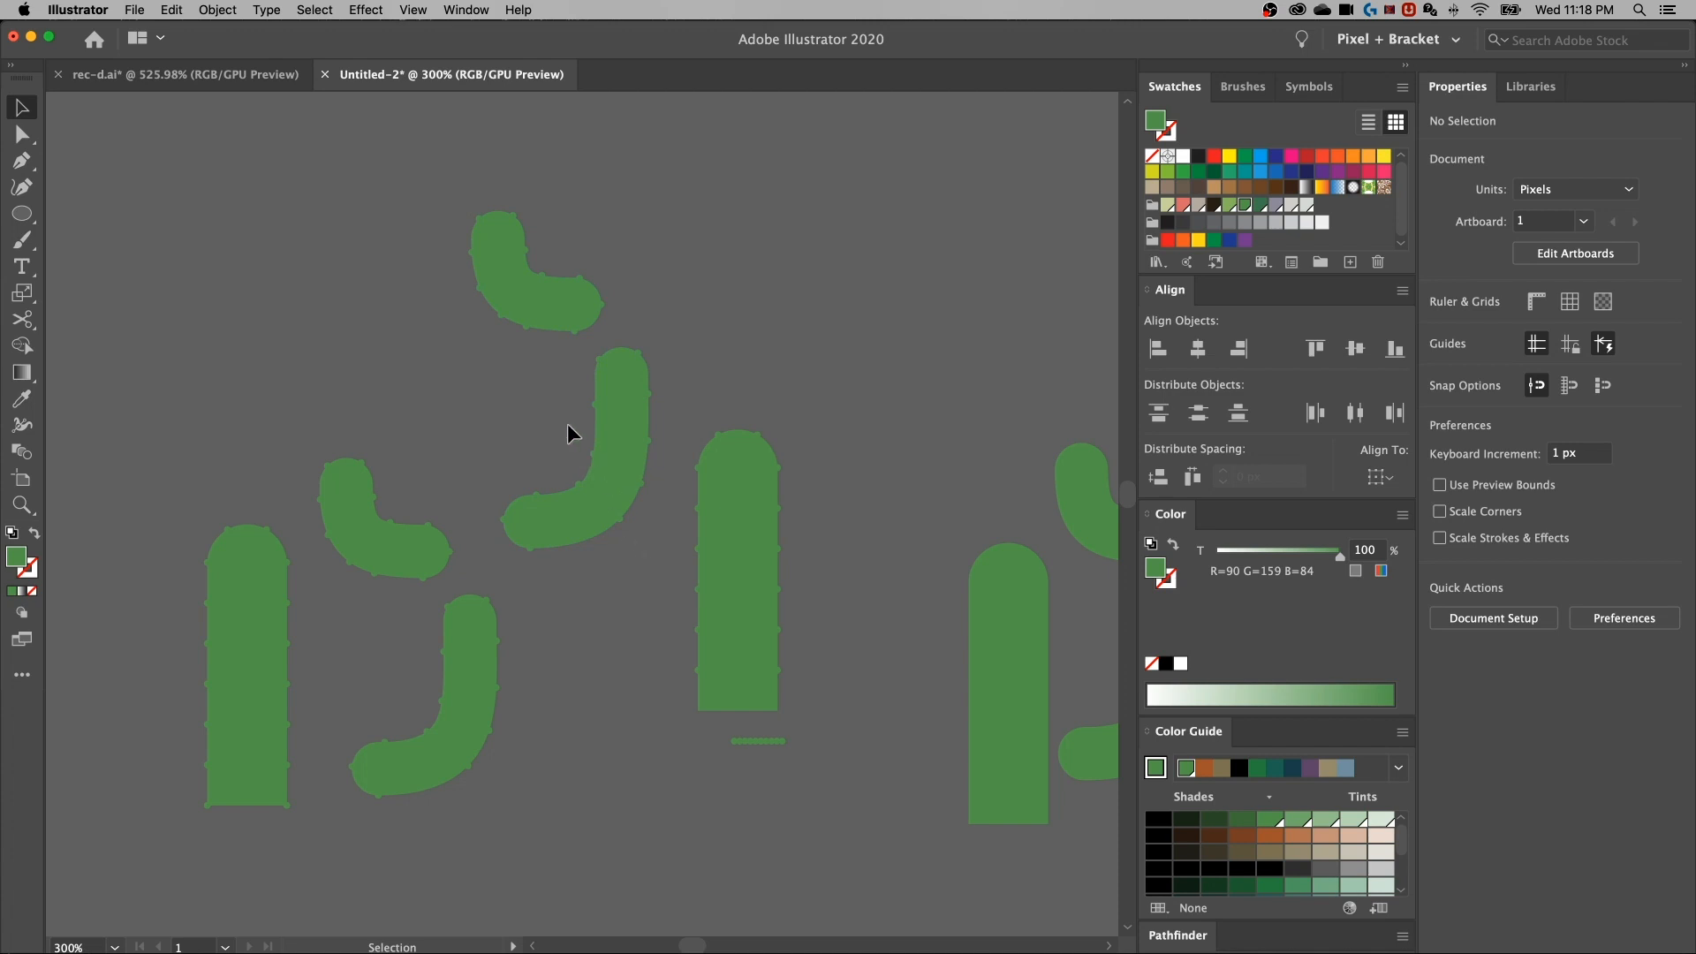
Unite each copied arm with its expanded dots into a single shape
click(588, 447)
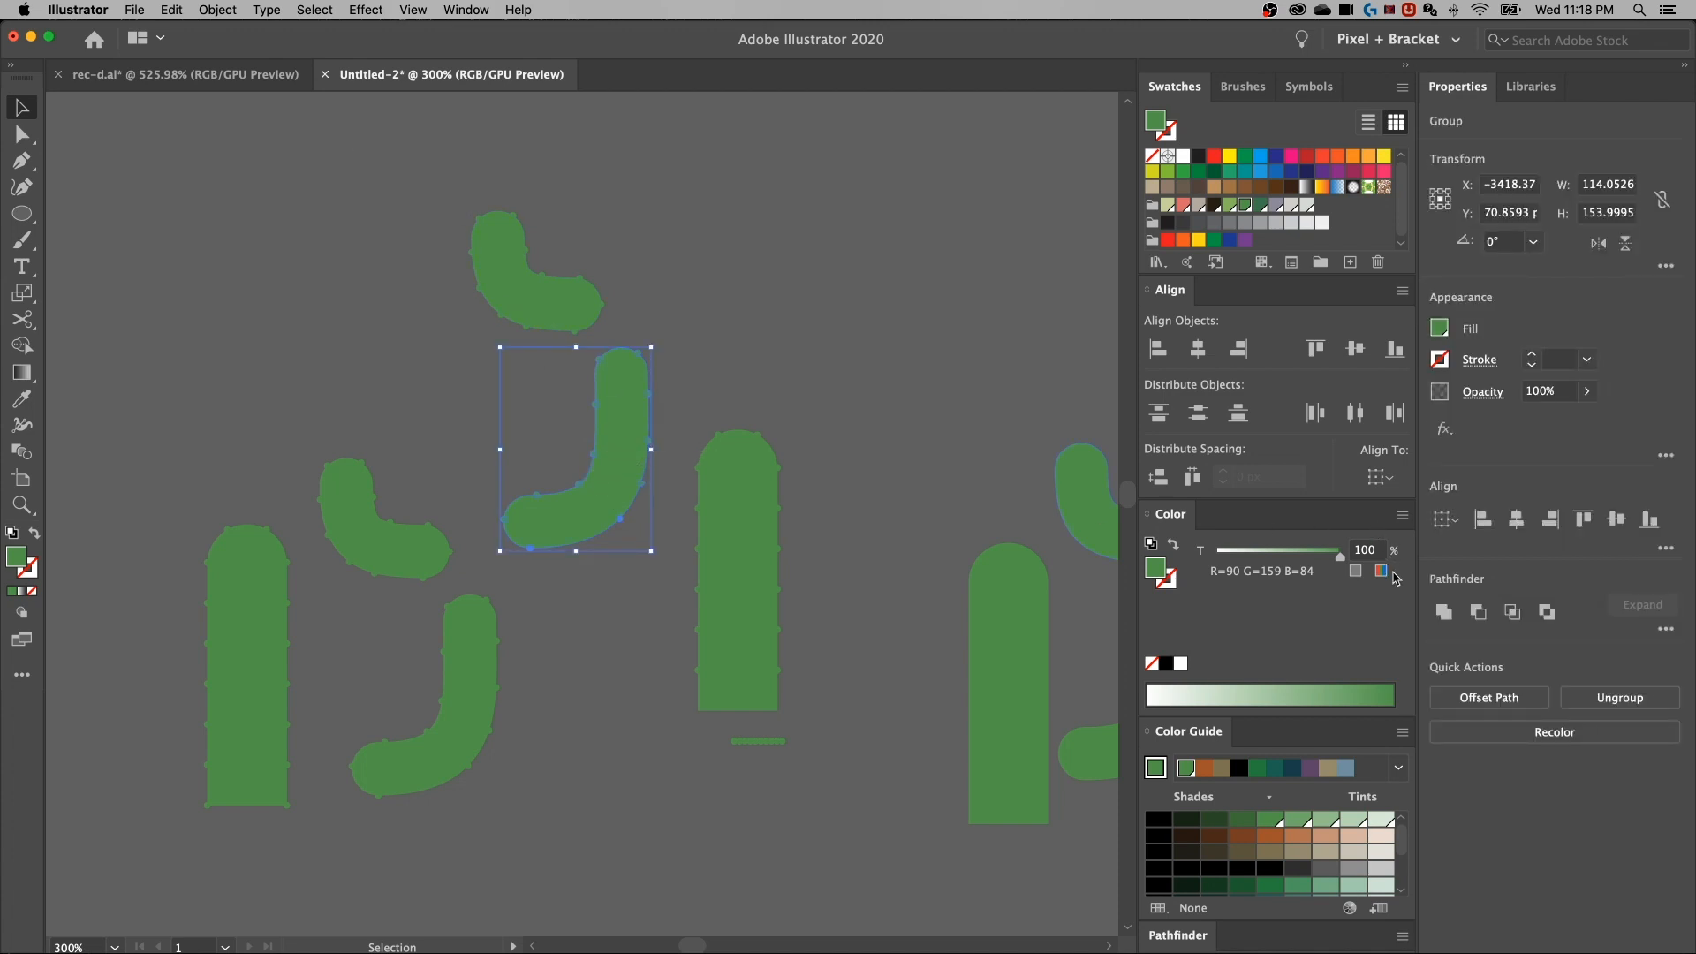
click(1445, 614)
click(496, 295)
click(1445, 611)
Gather the merged arms and merged trunk near each other, and move the small bar among the original blended parts
drag(604, 459, 651, 400)
drag(553, 291, 533, 327)
drag(735, 569, 750, 492)
drag(768, 740, 392, 657)
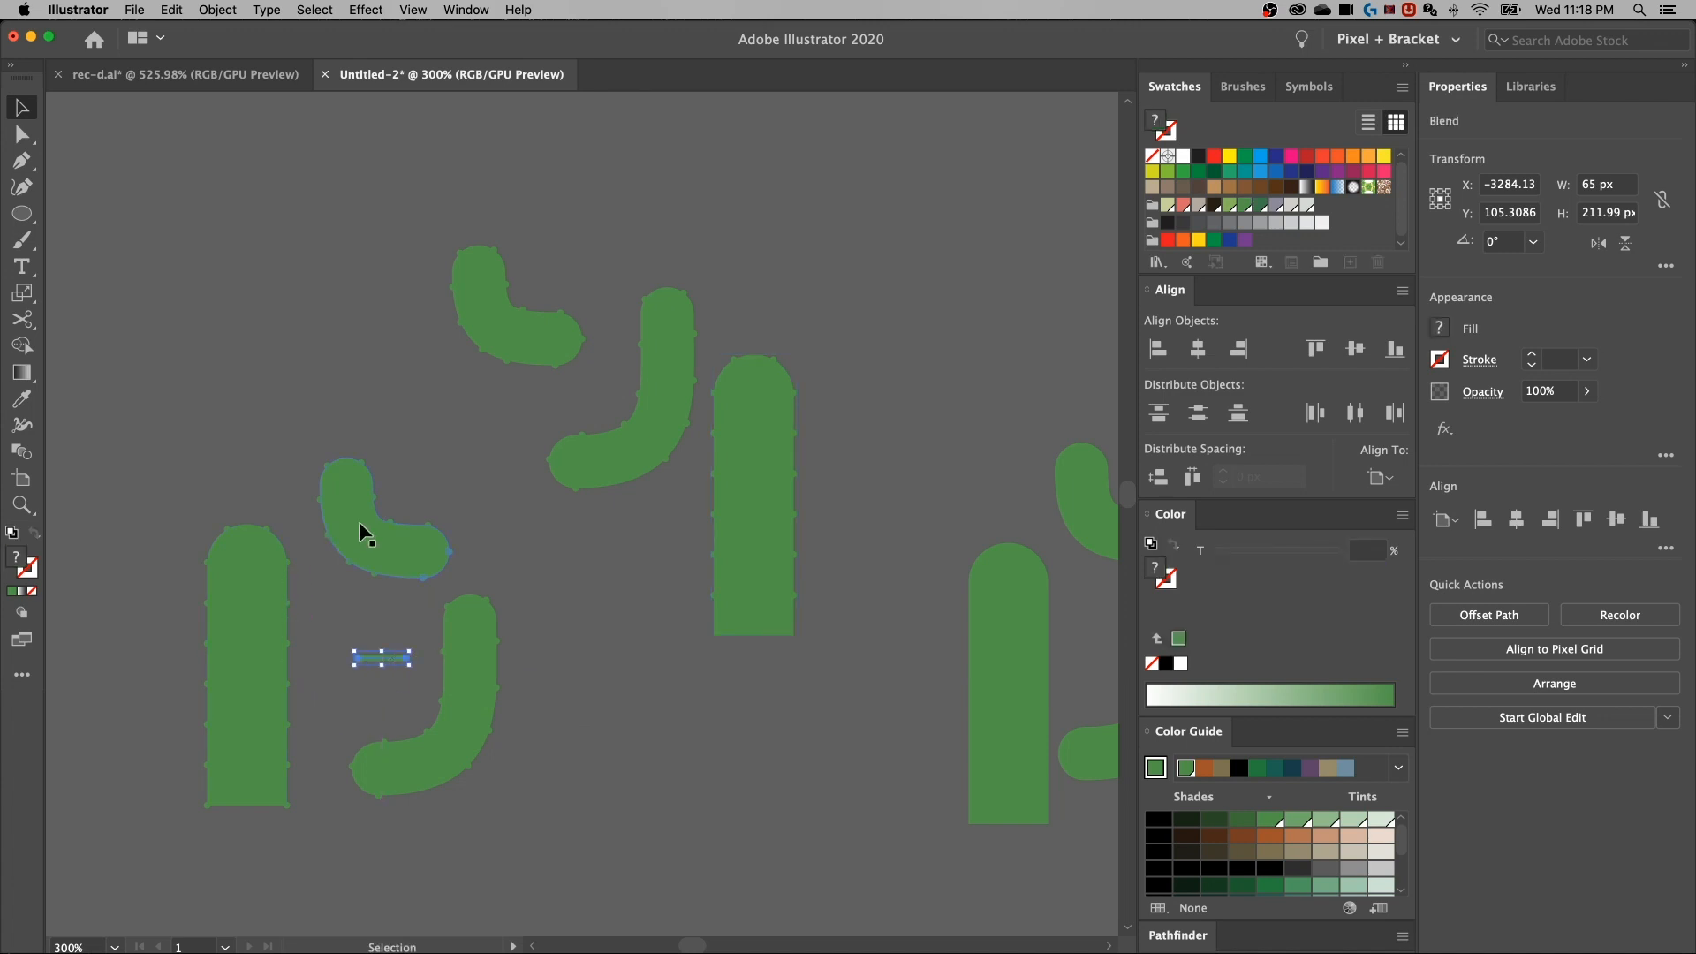
Duplicate the merged bumpy trunk into the empty space above the plain cactus parts
click(787, 704)
drag(787, 704, 821, 674)
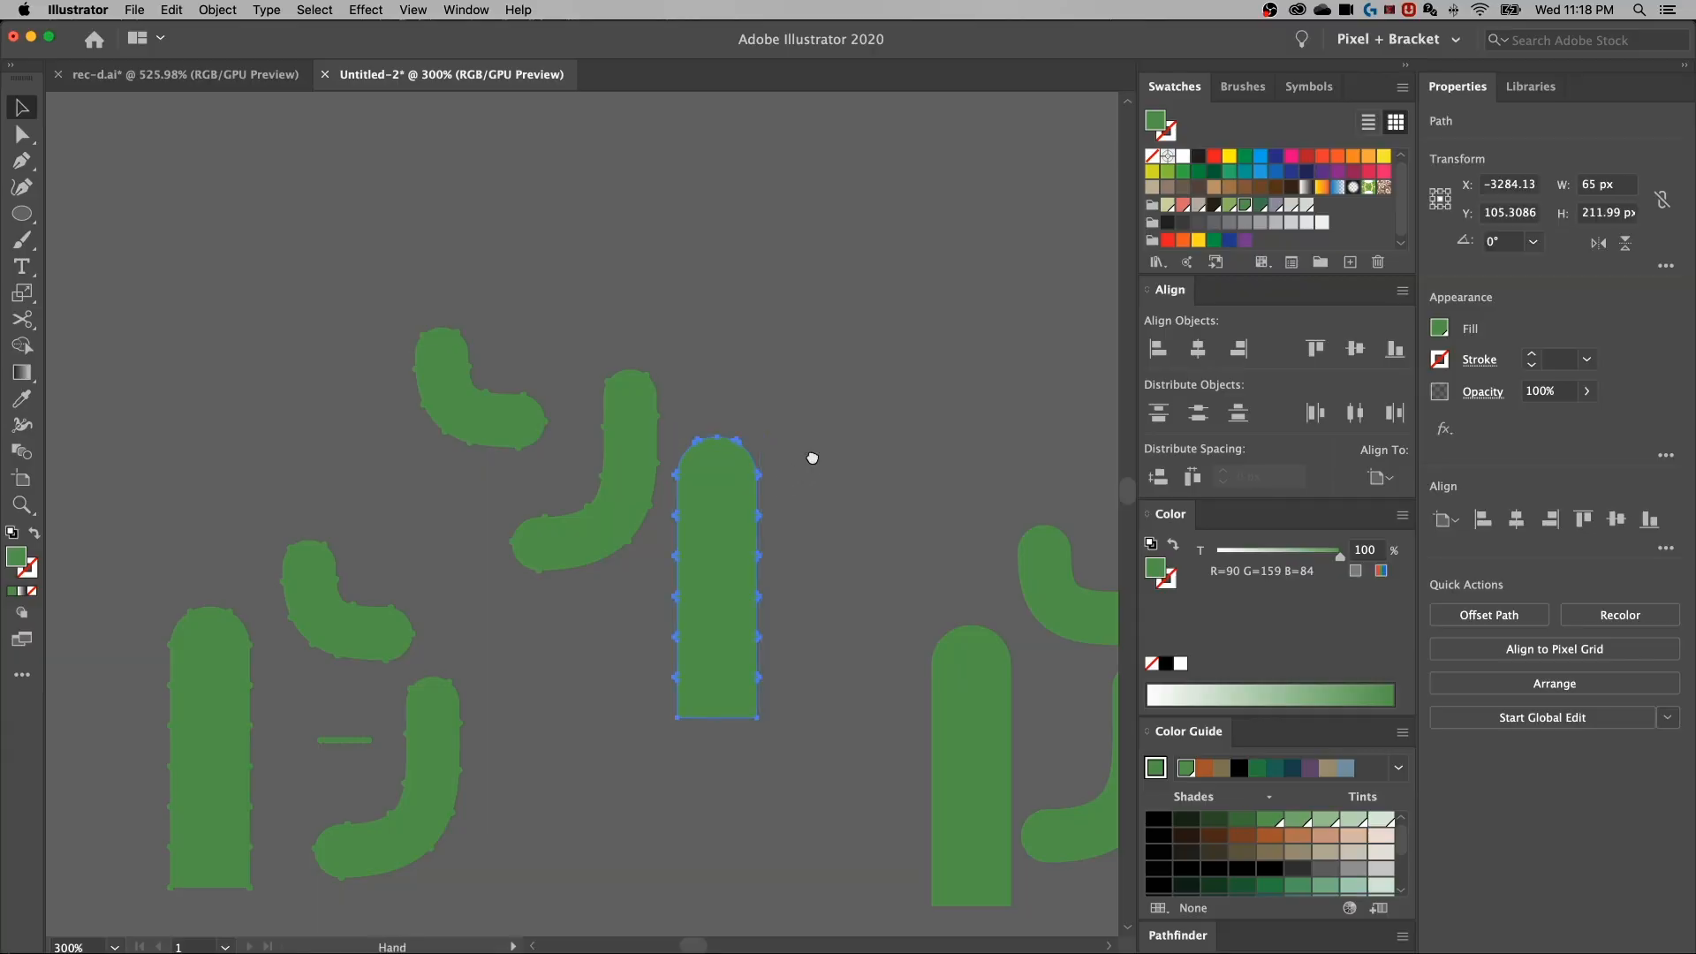
scroll(810, 458, right, 3)
scroll(810, 458, up, 2)
click(651, 585)
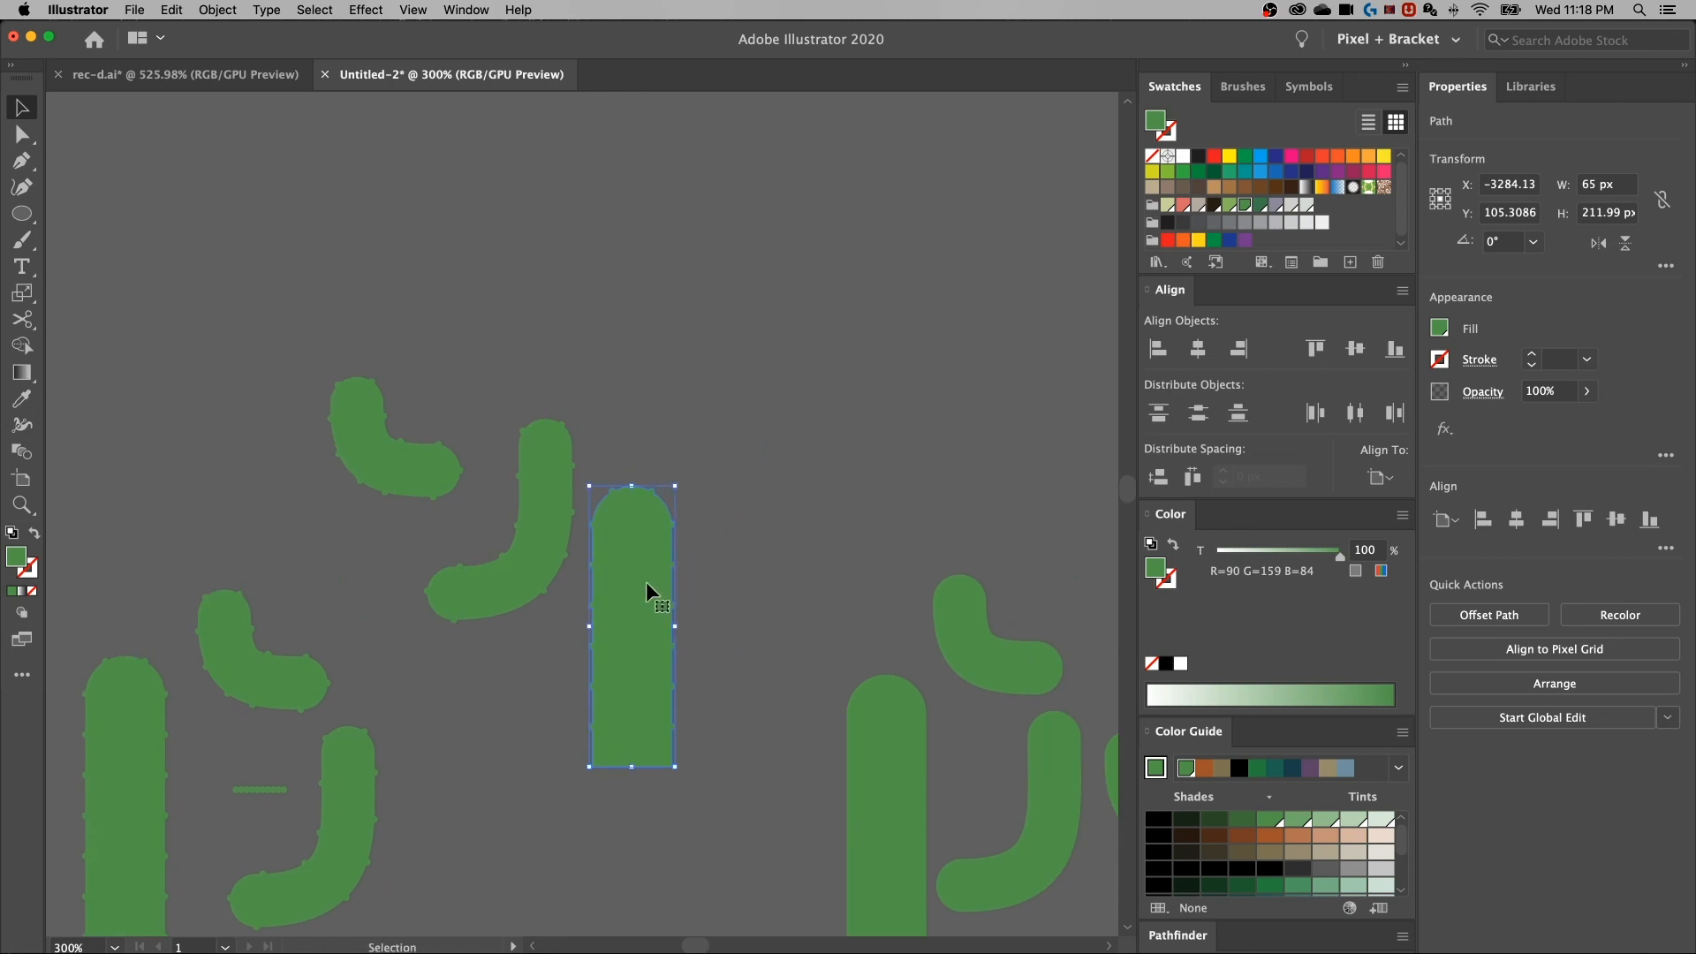
drag(639, 586, 893, 297)
drag(1004, 253, 780, 503)
key(a)
key(super+equal)
key(super+equal)
drag(937, 545, 908, 475)
click(907, 482)
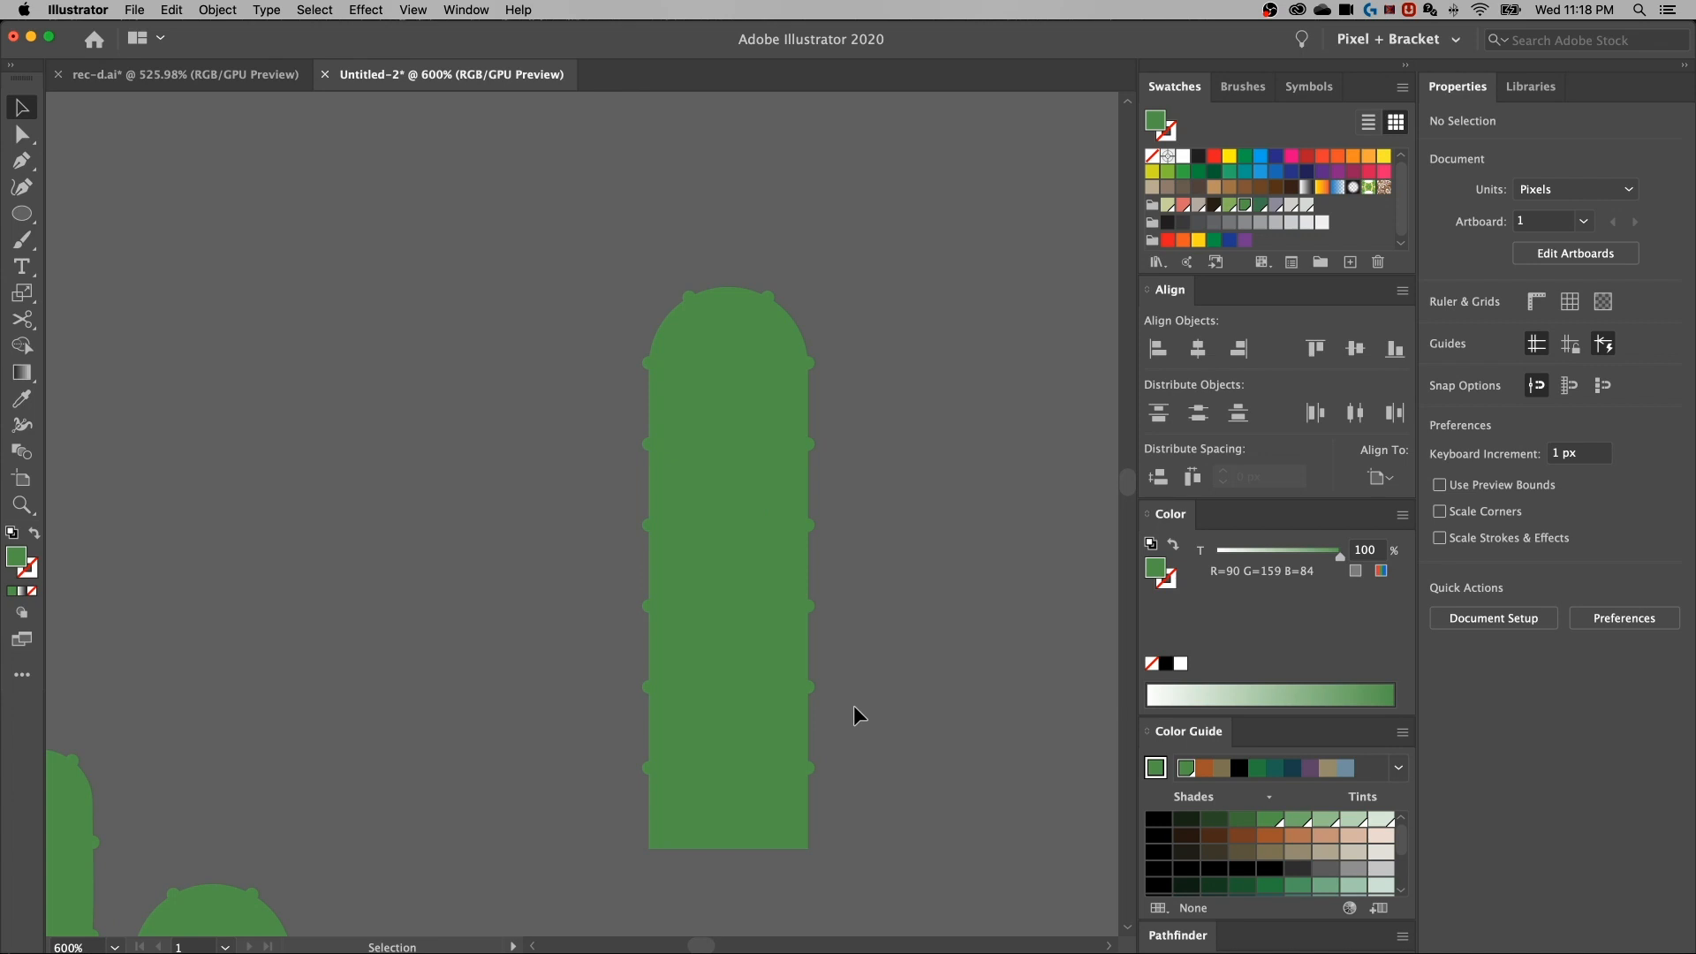
Duplicate the plain trunk and overlay the copy on the bumpy trunk, shifted right to leave a narrow strip uncovered
key(super+minus)
key(super+minus)
drag(855, 712, 719, 333)
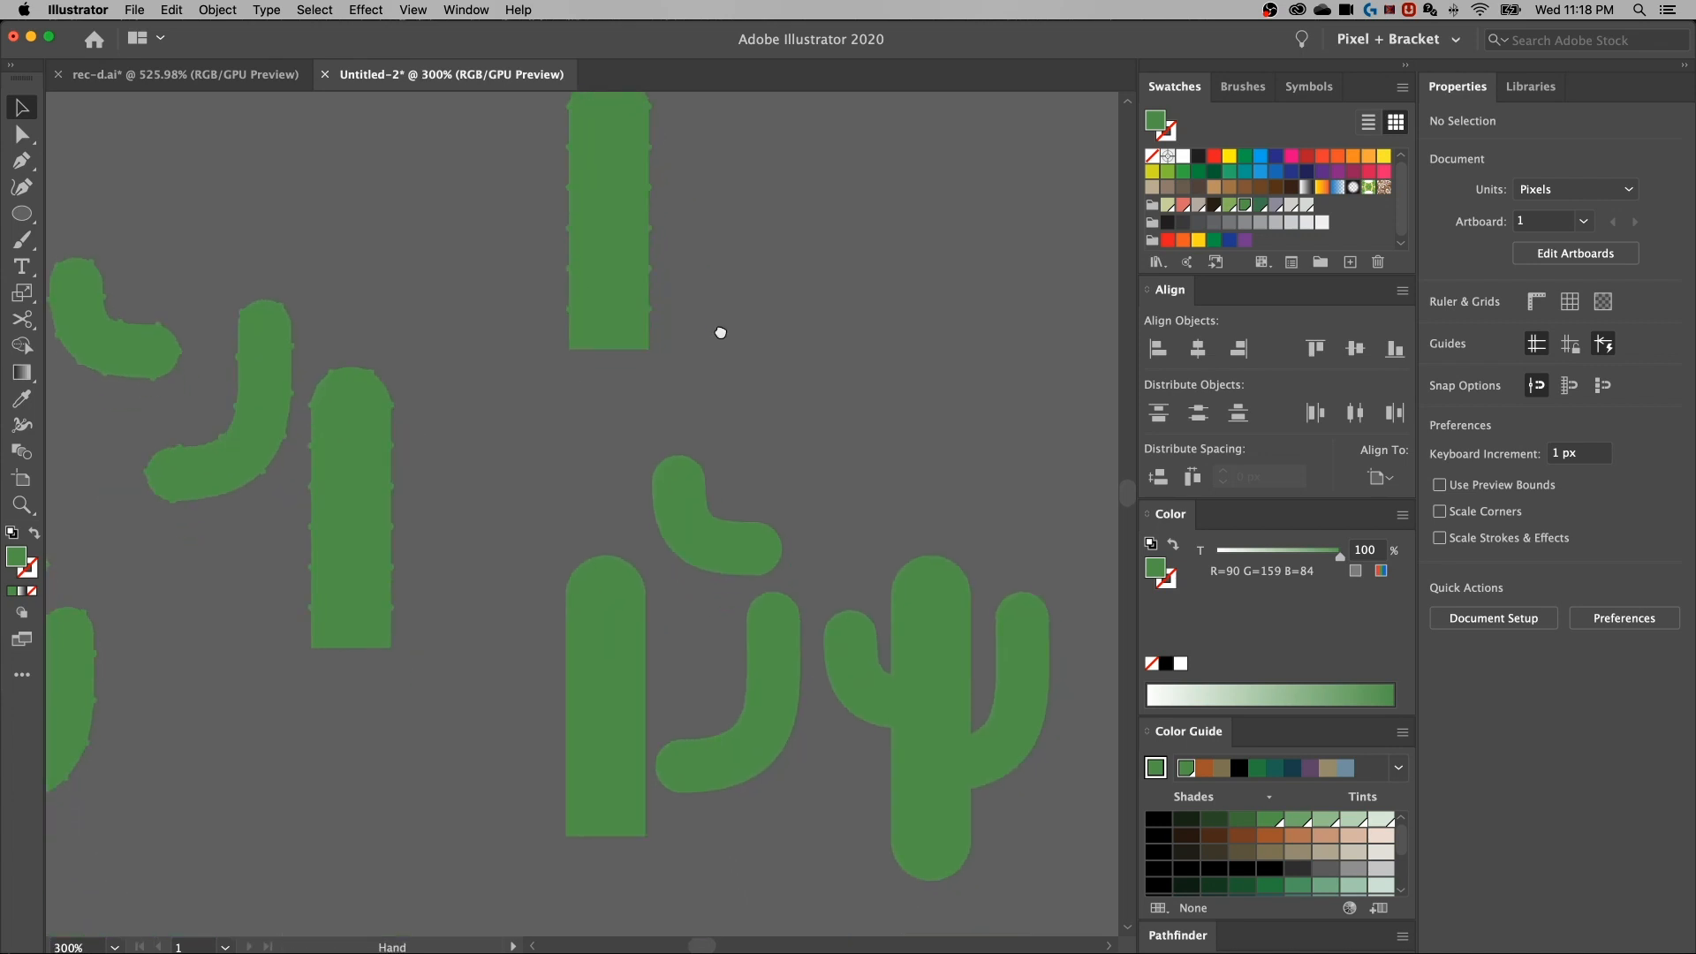
click(571, 666)
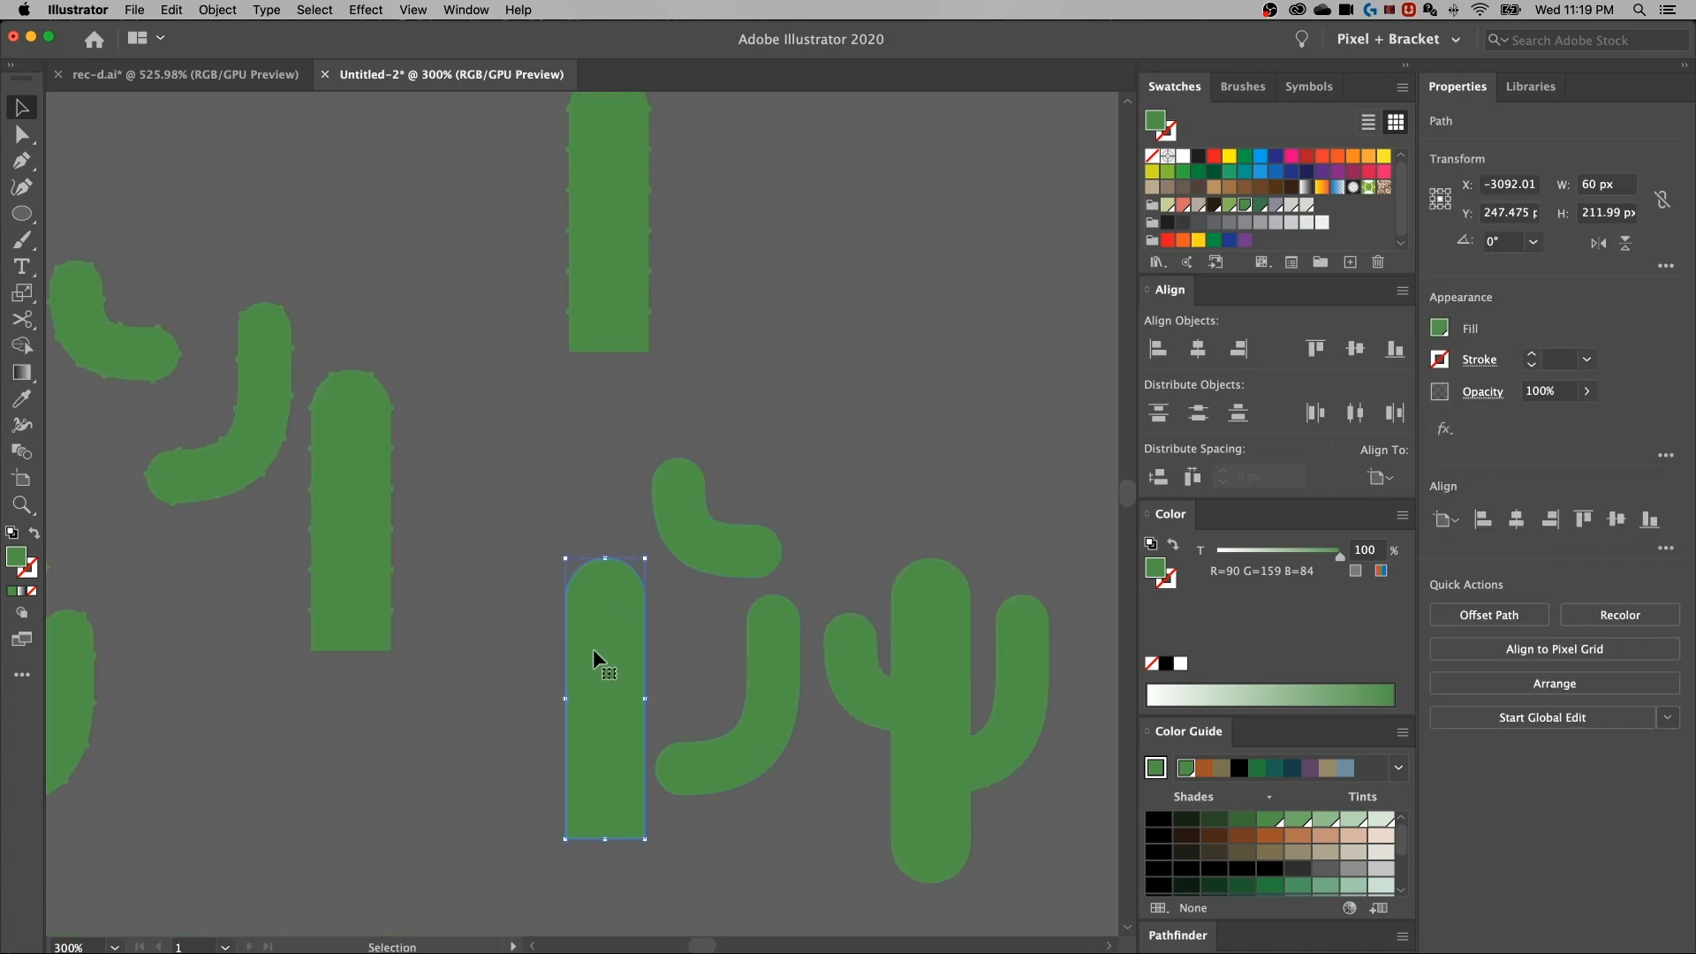
drag(626, 634, 719, 204)
drag(923, 174, 742, 436)
key(super+=)
key(super+=)
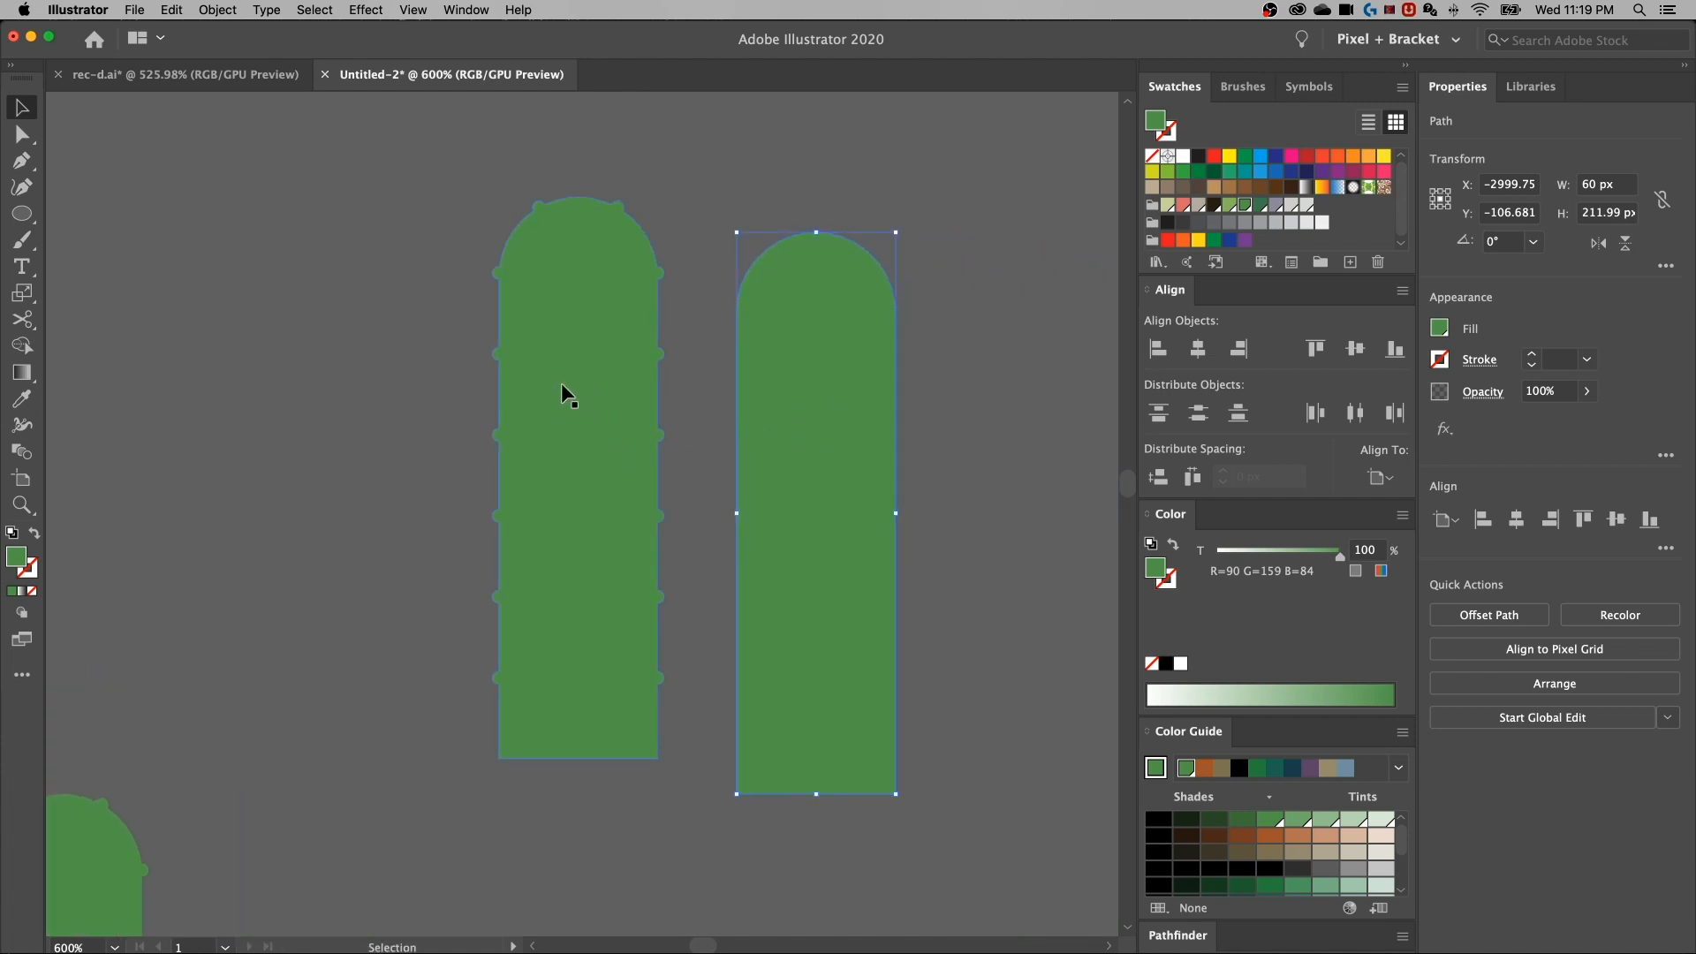
drag(836, 411, 630, 400)
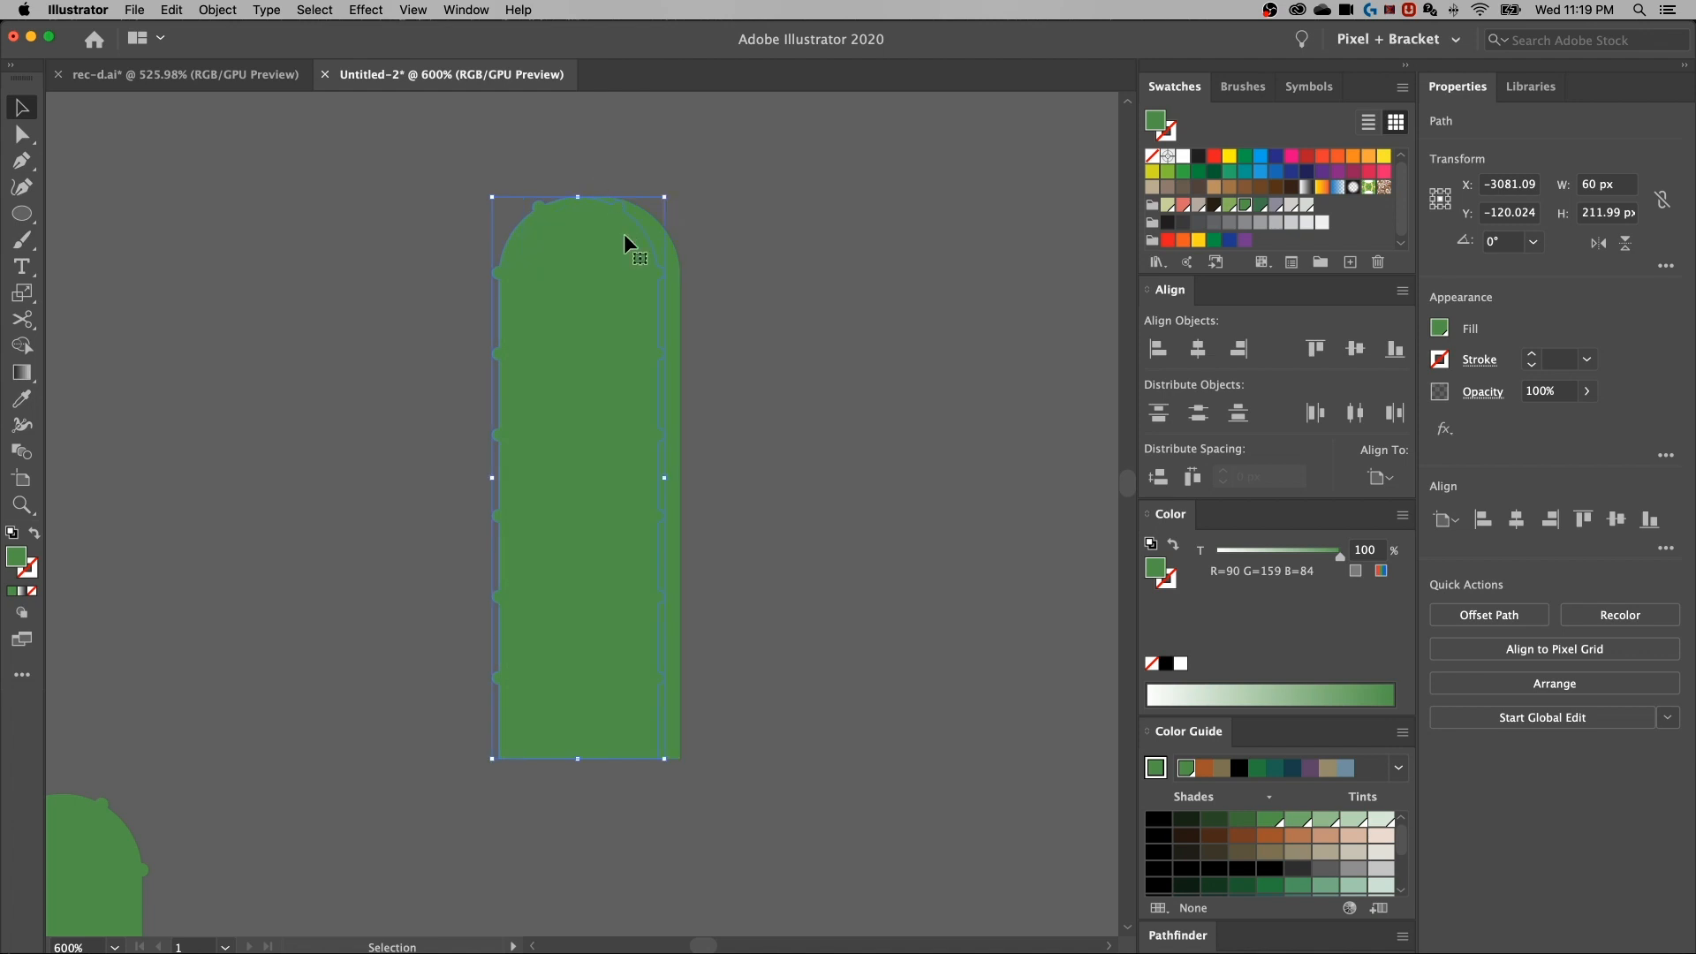
Arrange the plain trunk copy in front of the bumpy trunk
click(710, 272)
click(678, 288)
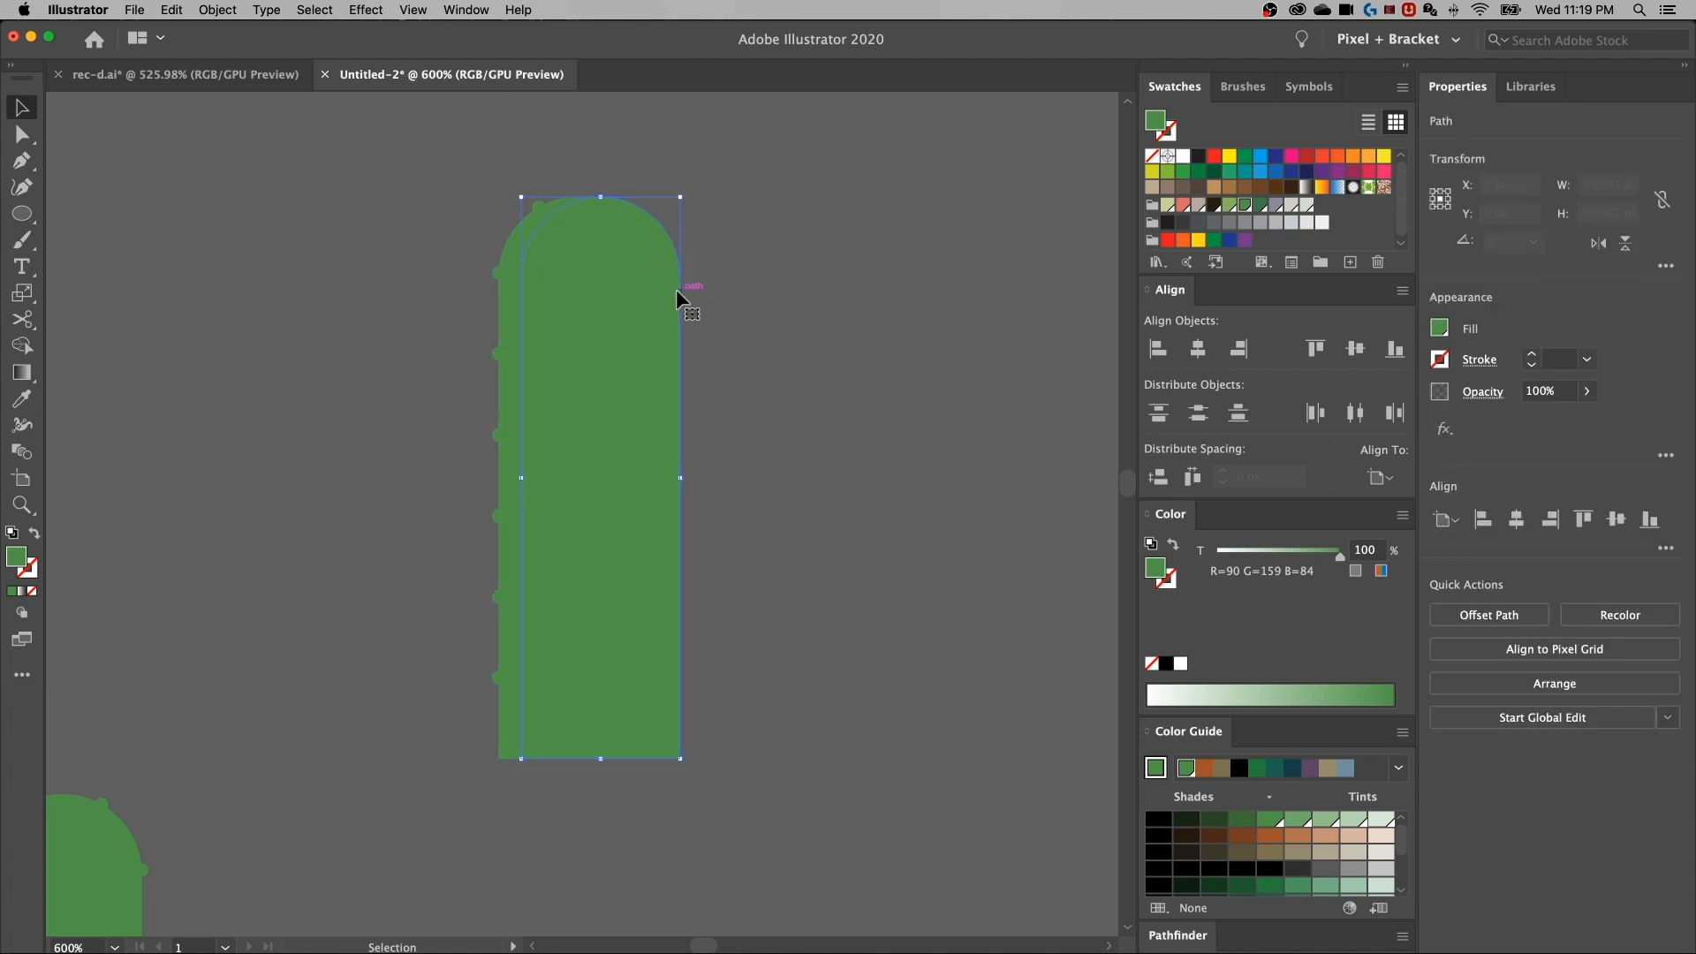
right_click(668, 285)
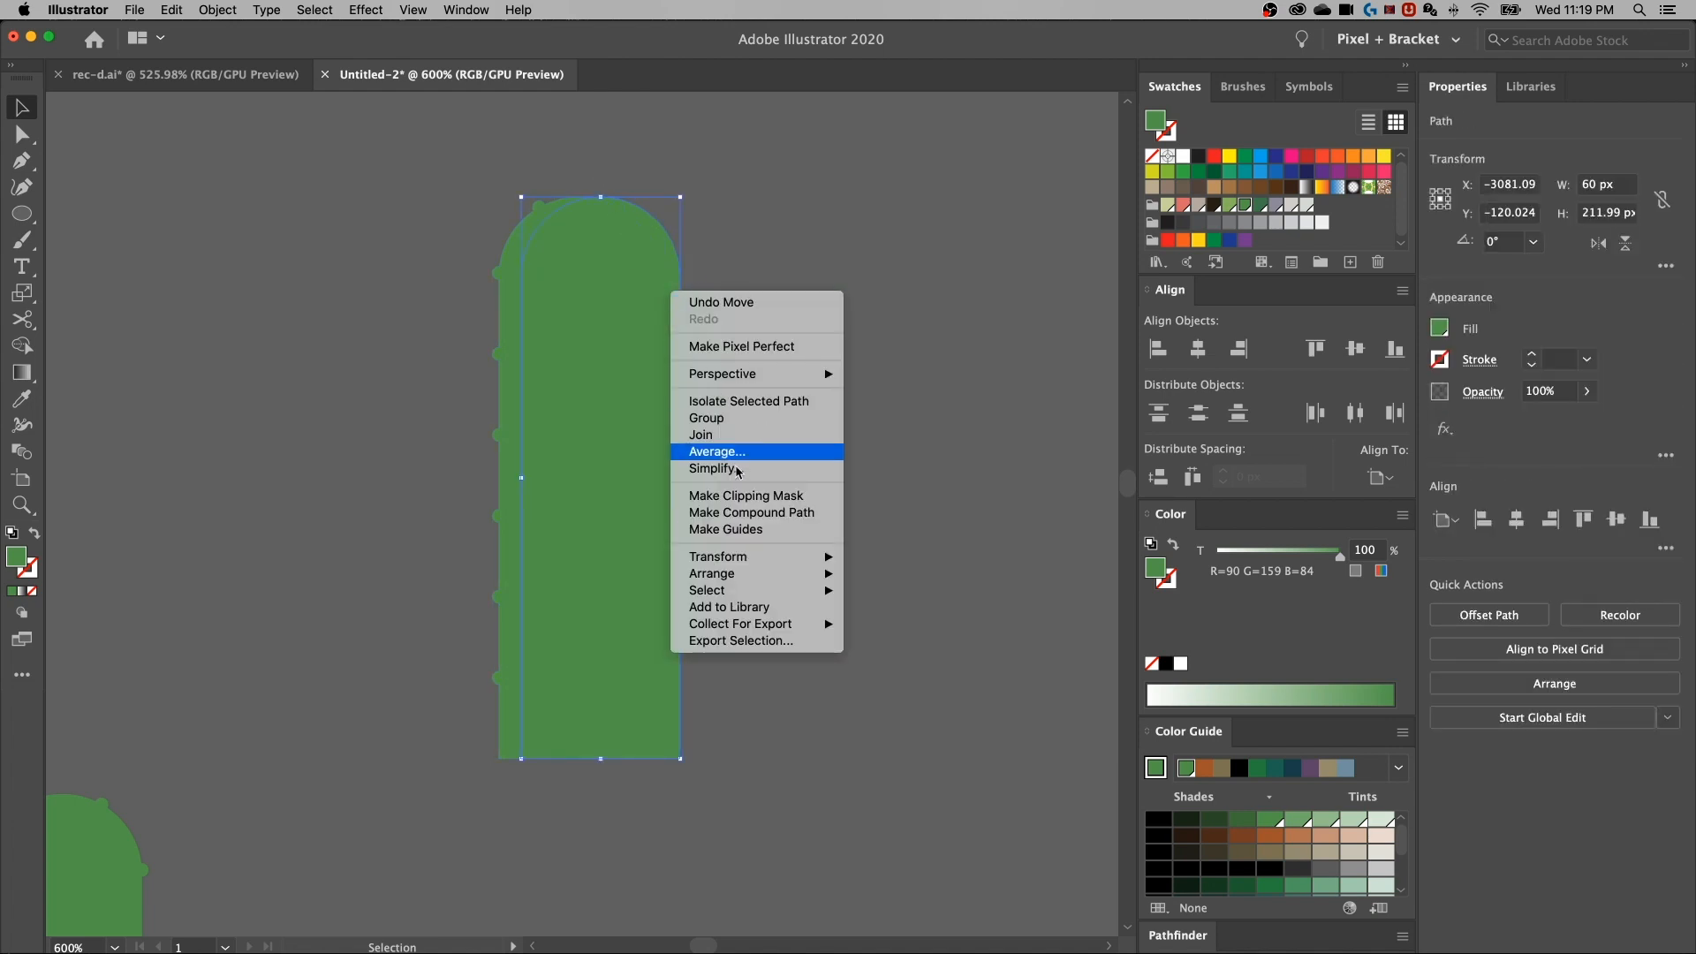
mouse_move(769, 581)
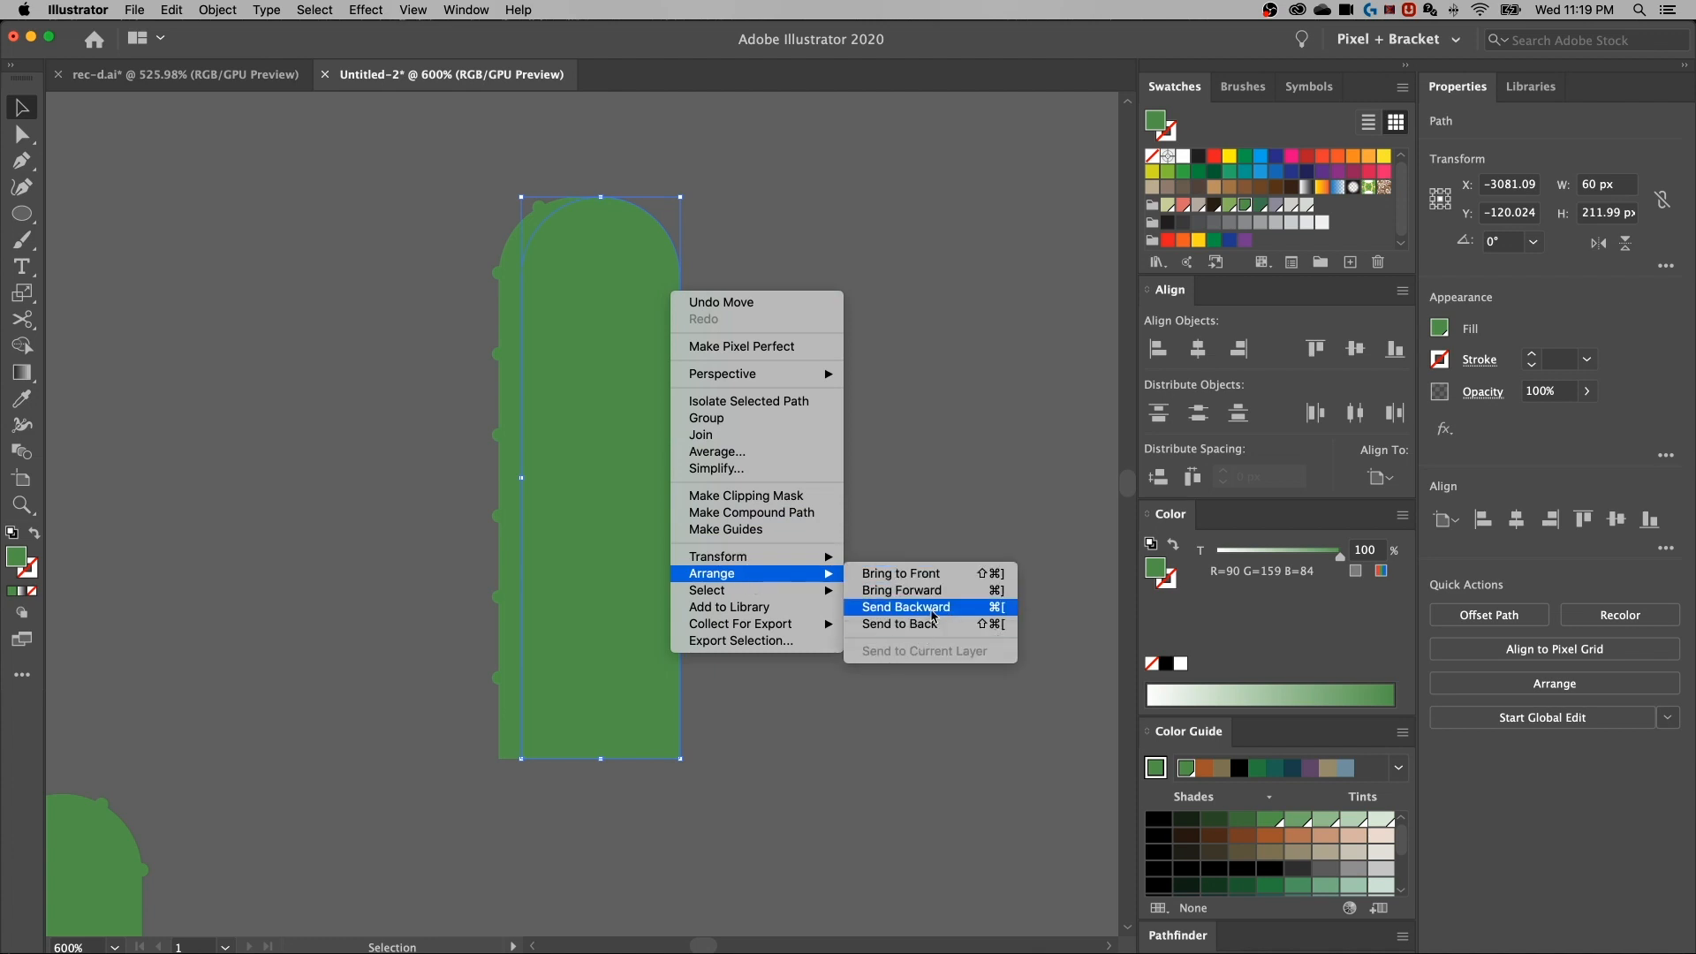
click(948, 581)
Enlarge the plain trunk copy slightly, to about 61.4 by 217 px, so it extends past the bumpy trunk's top and base
click(751, 407)
drag(587, 294, 592, 293)
key(super+z)
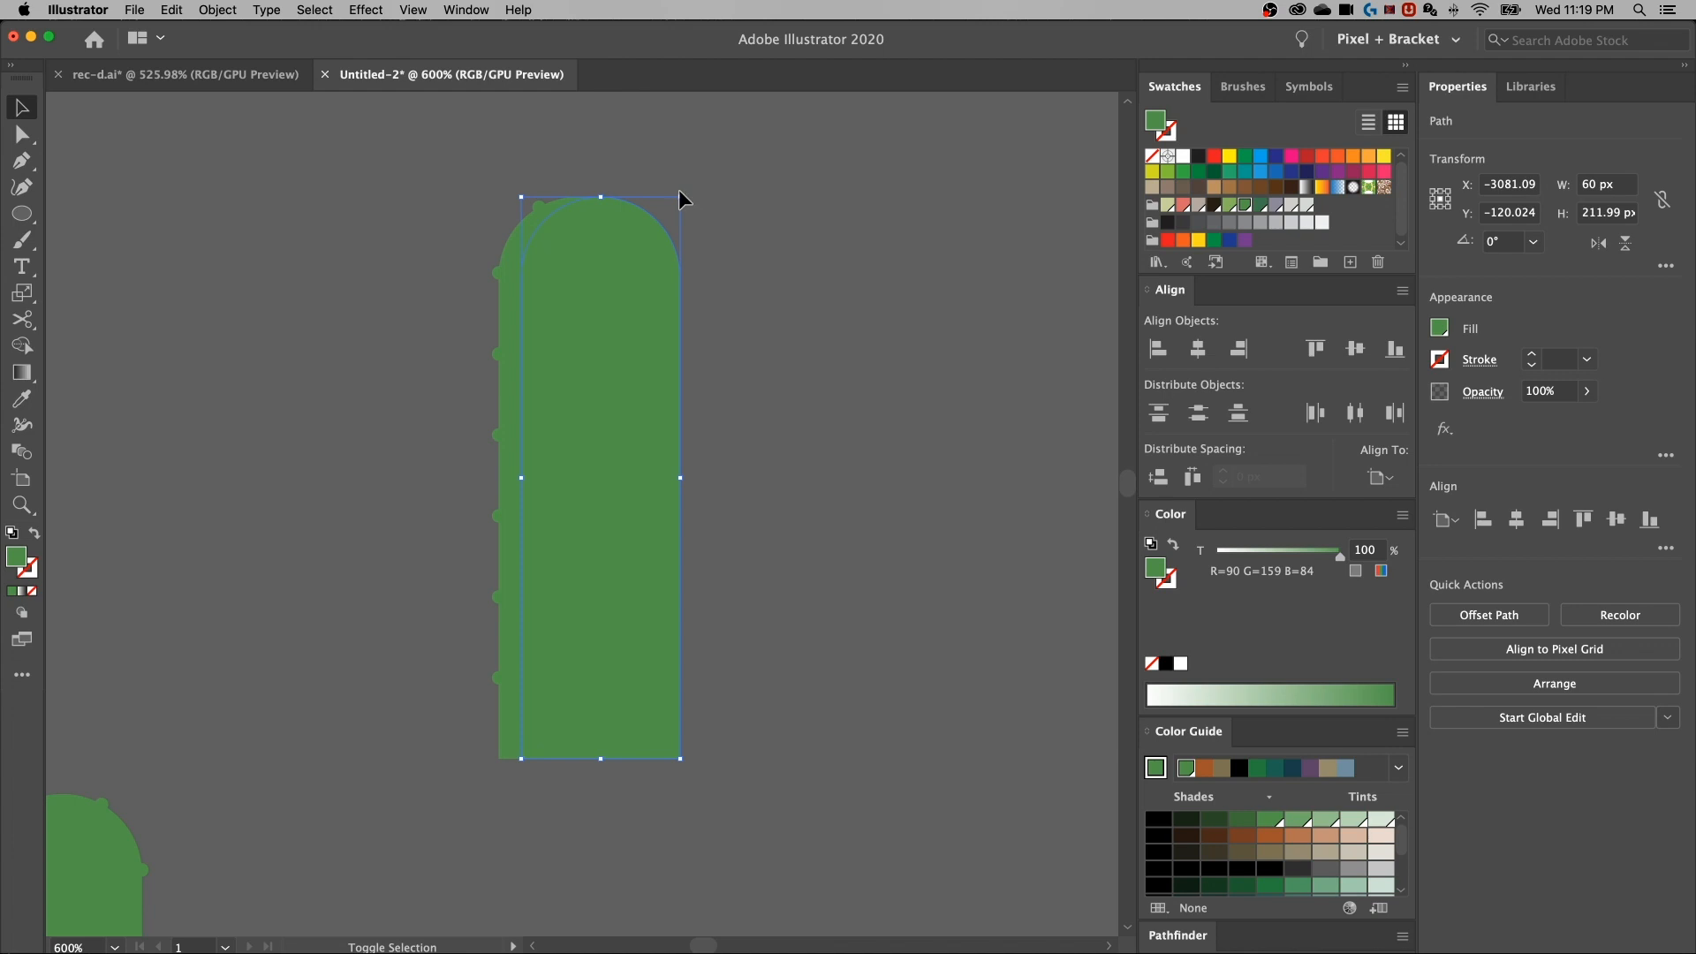
drag(683, 198, 692, 182)
drag(586, 295, 587, 299)
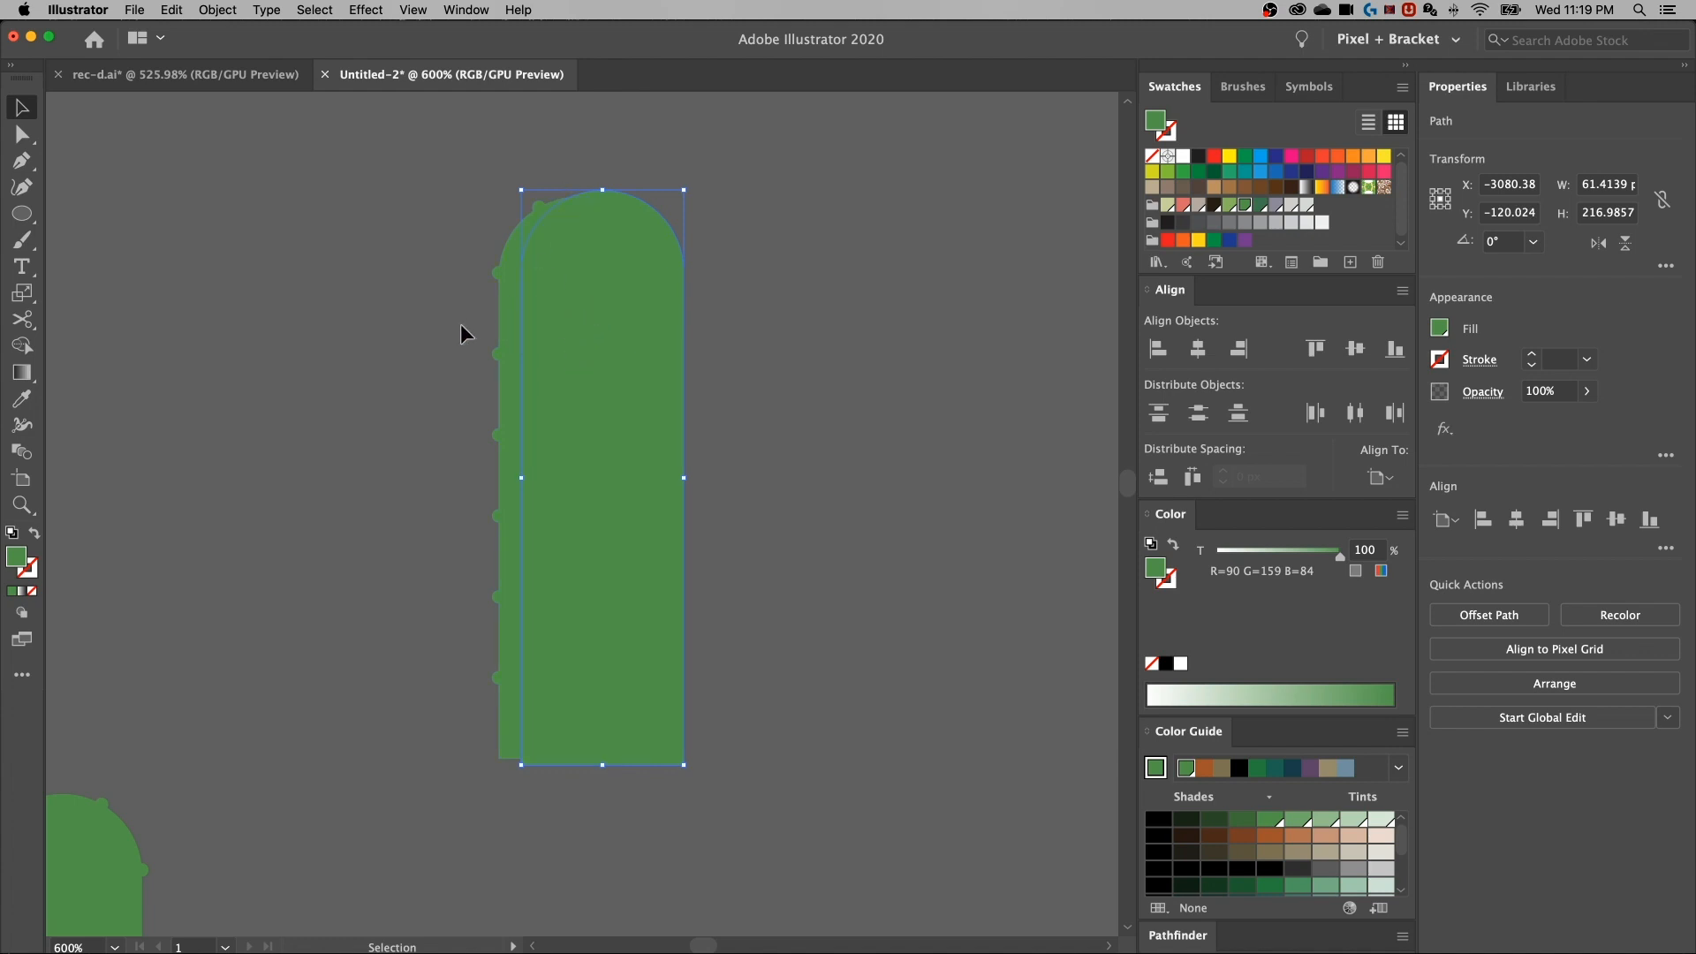
Select both overlapping trunks and separate the exposed bumpy strip along the left edge with the Shape Builder tool
shift+click(498, 326)
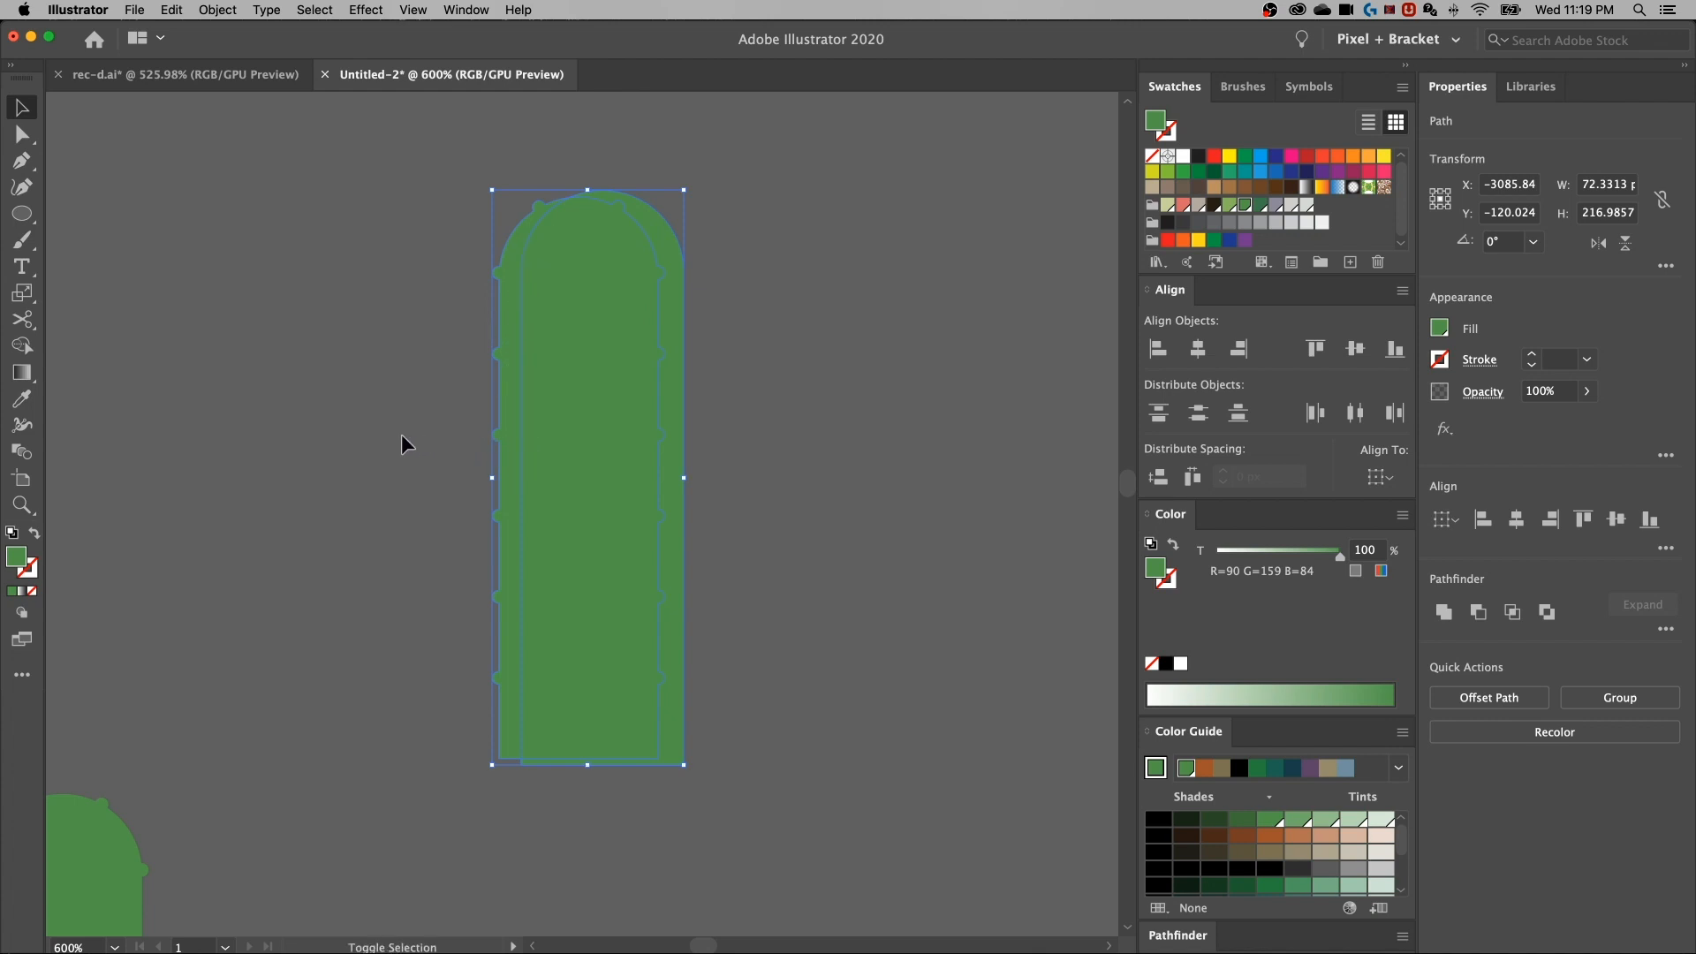
key(shift+m)
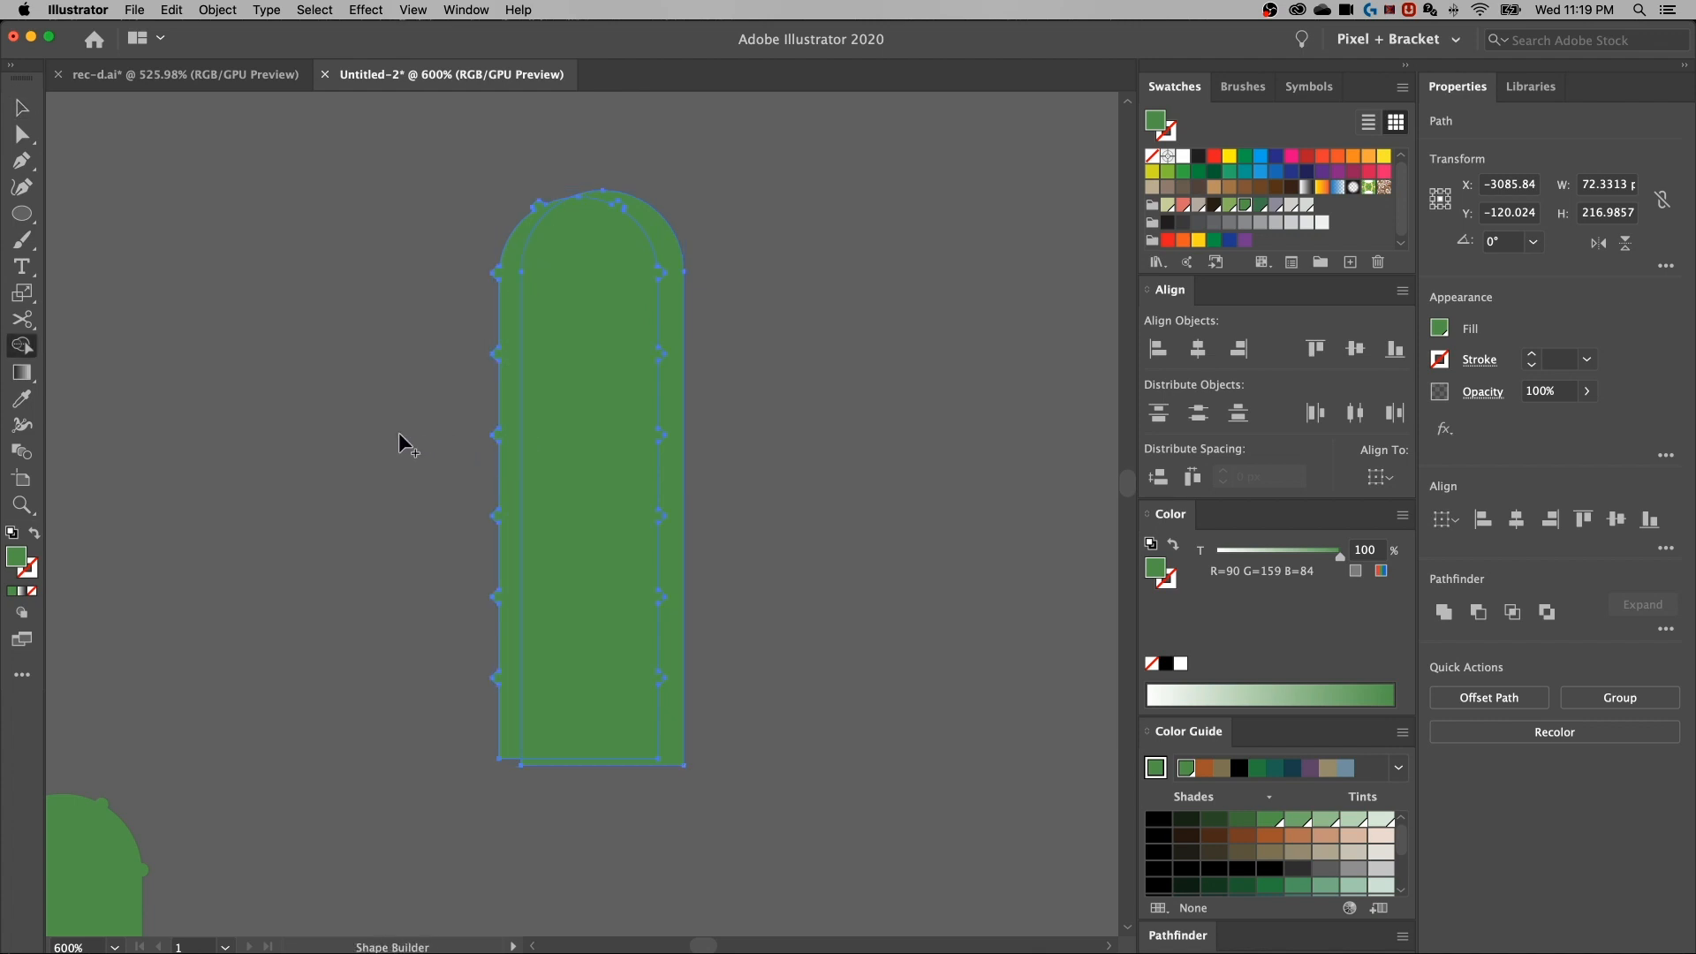
click(506, 383)
key(v)
click(784, 447)
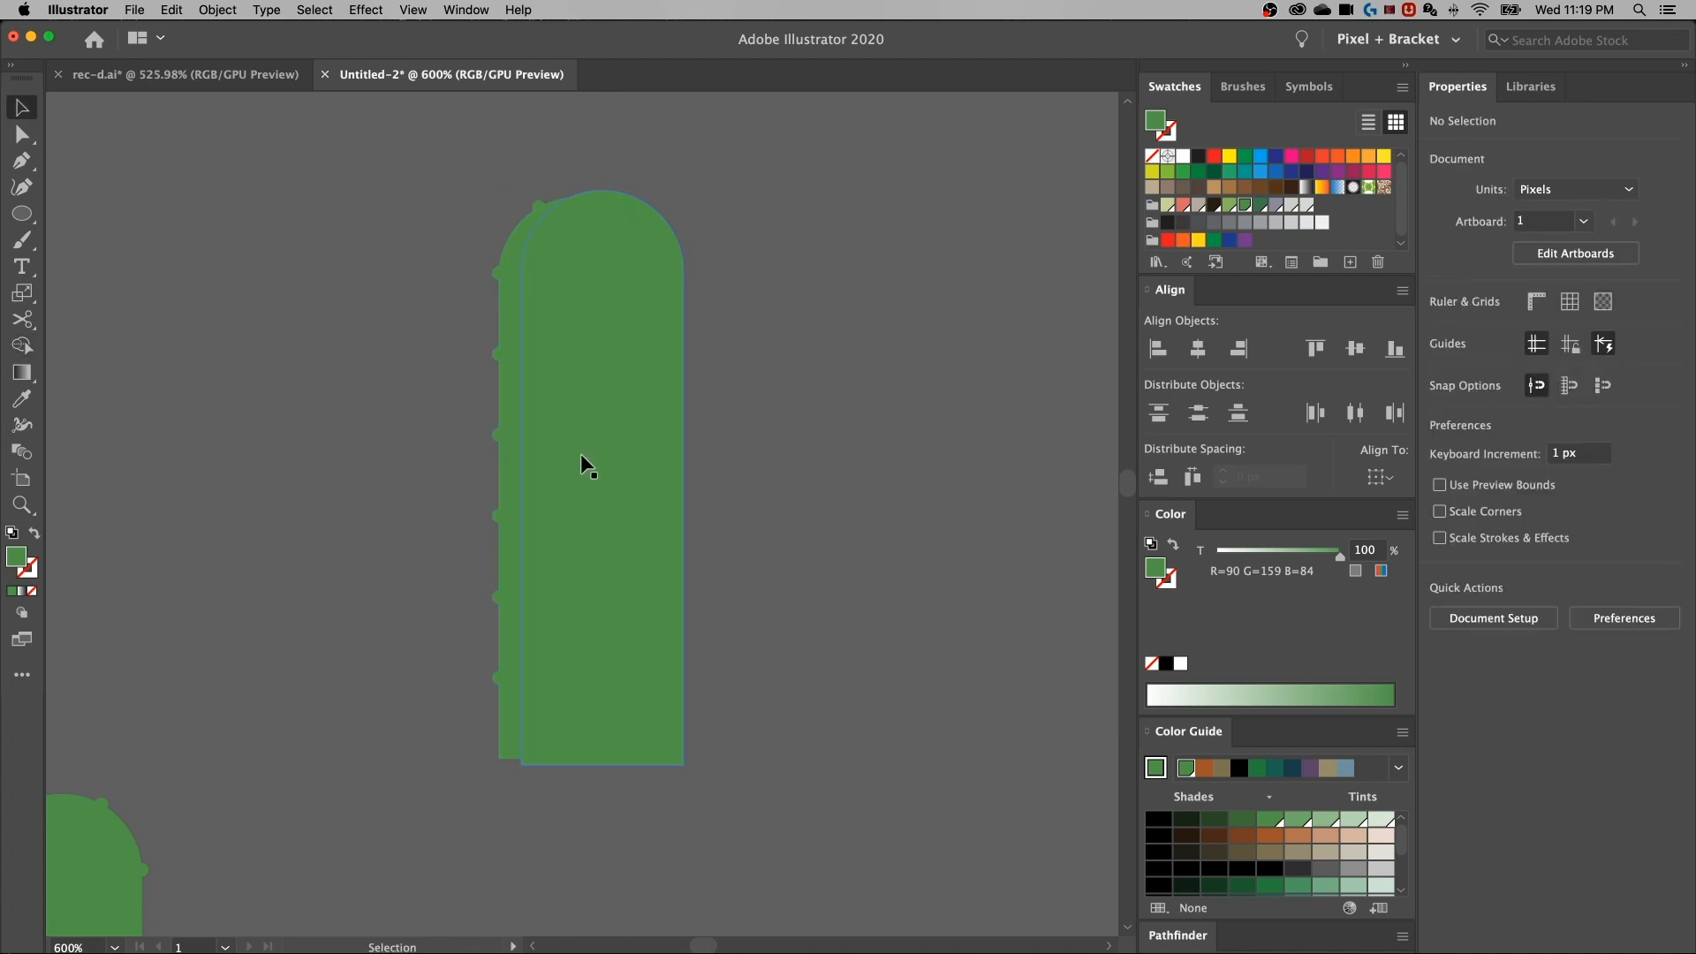
Move the overlapping rounded column off the spiked cactus trunk, test-move the trunk's cut edge strip, and undo that test
drag(576, 456, 827, 444)
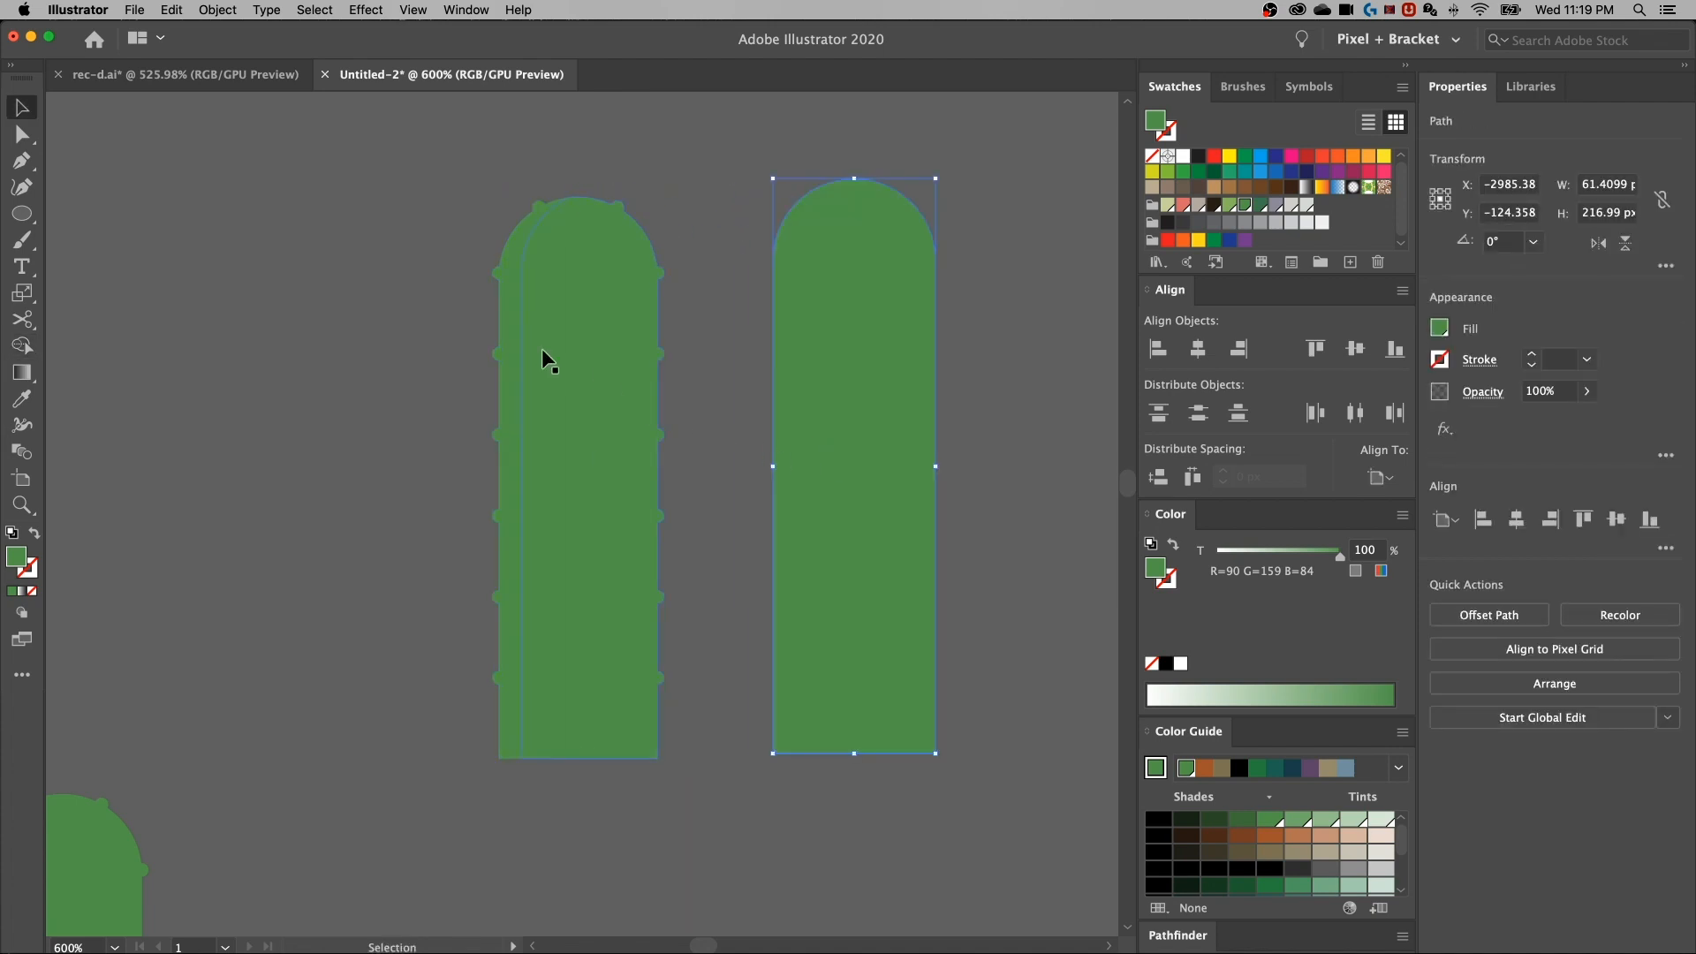
drag(507, 361, 474, 361)
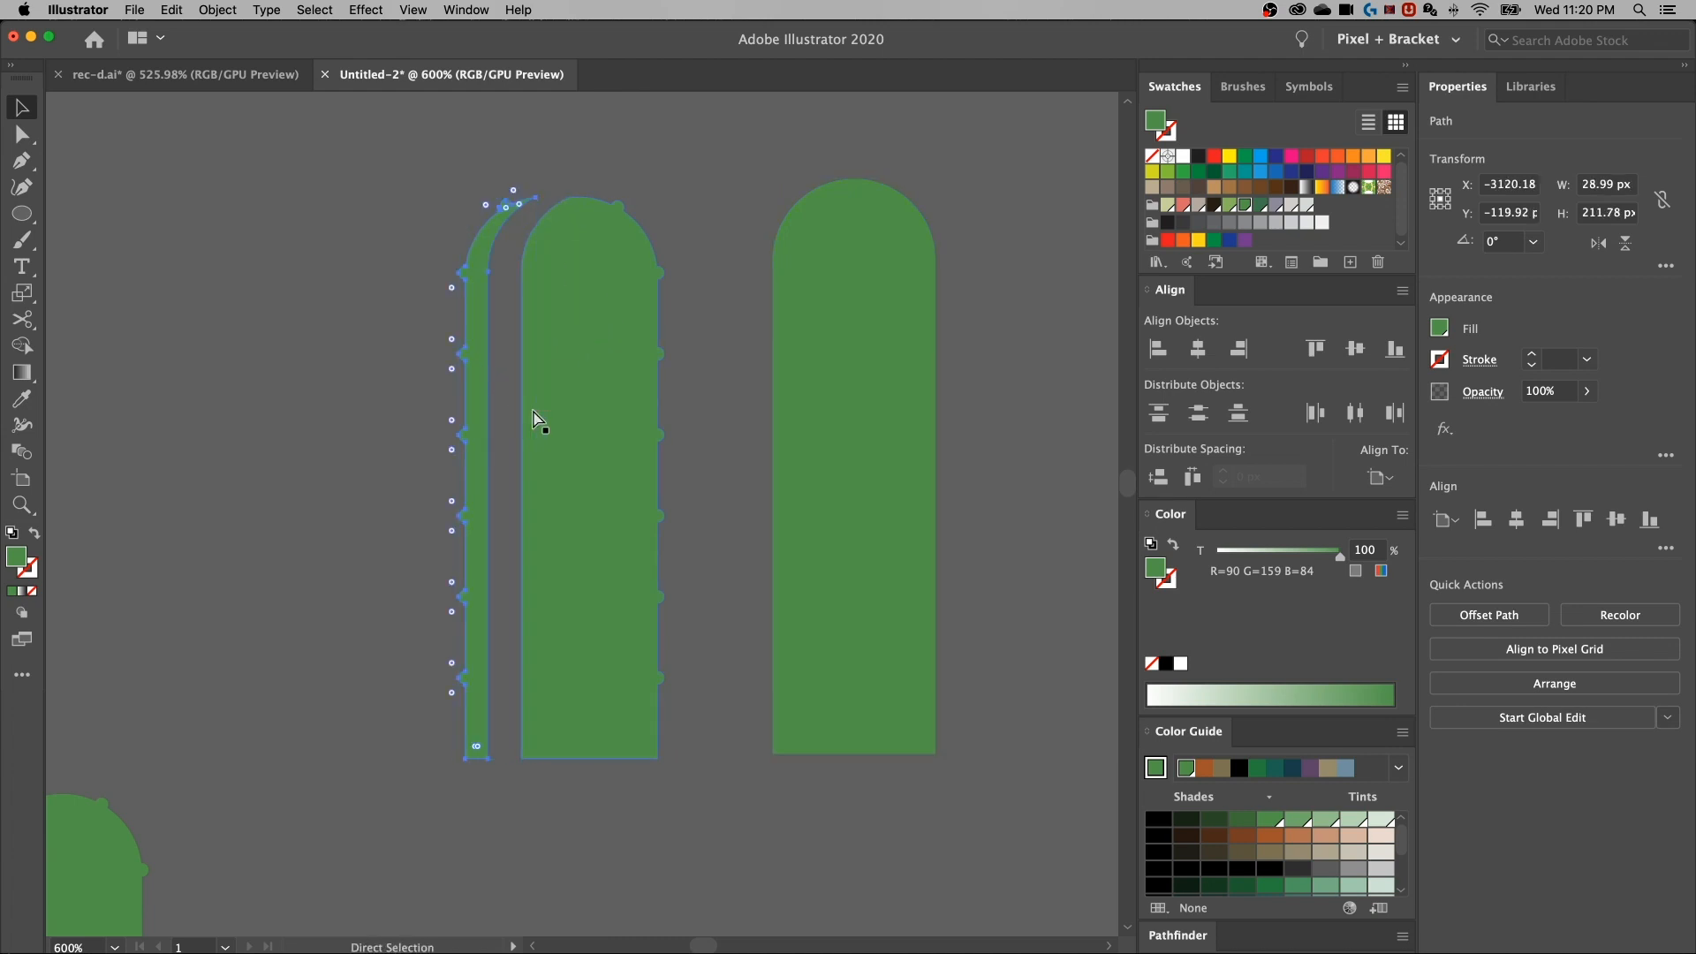
key(super+z)
Recolor the trunk's left edge strip with the light green 90BC67 palette swatch using the Eyedropper
key(super+minus)
key(space)
drag(719, 632, 306, 206)
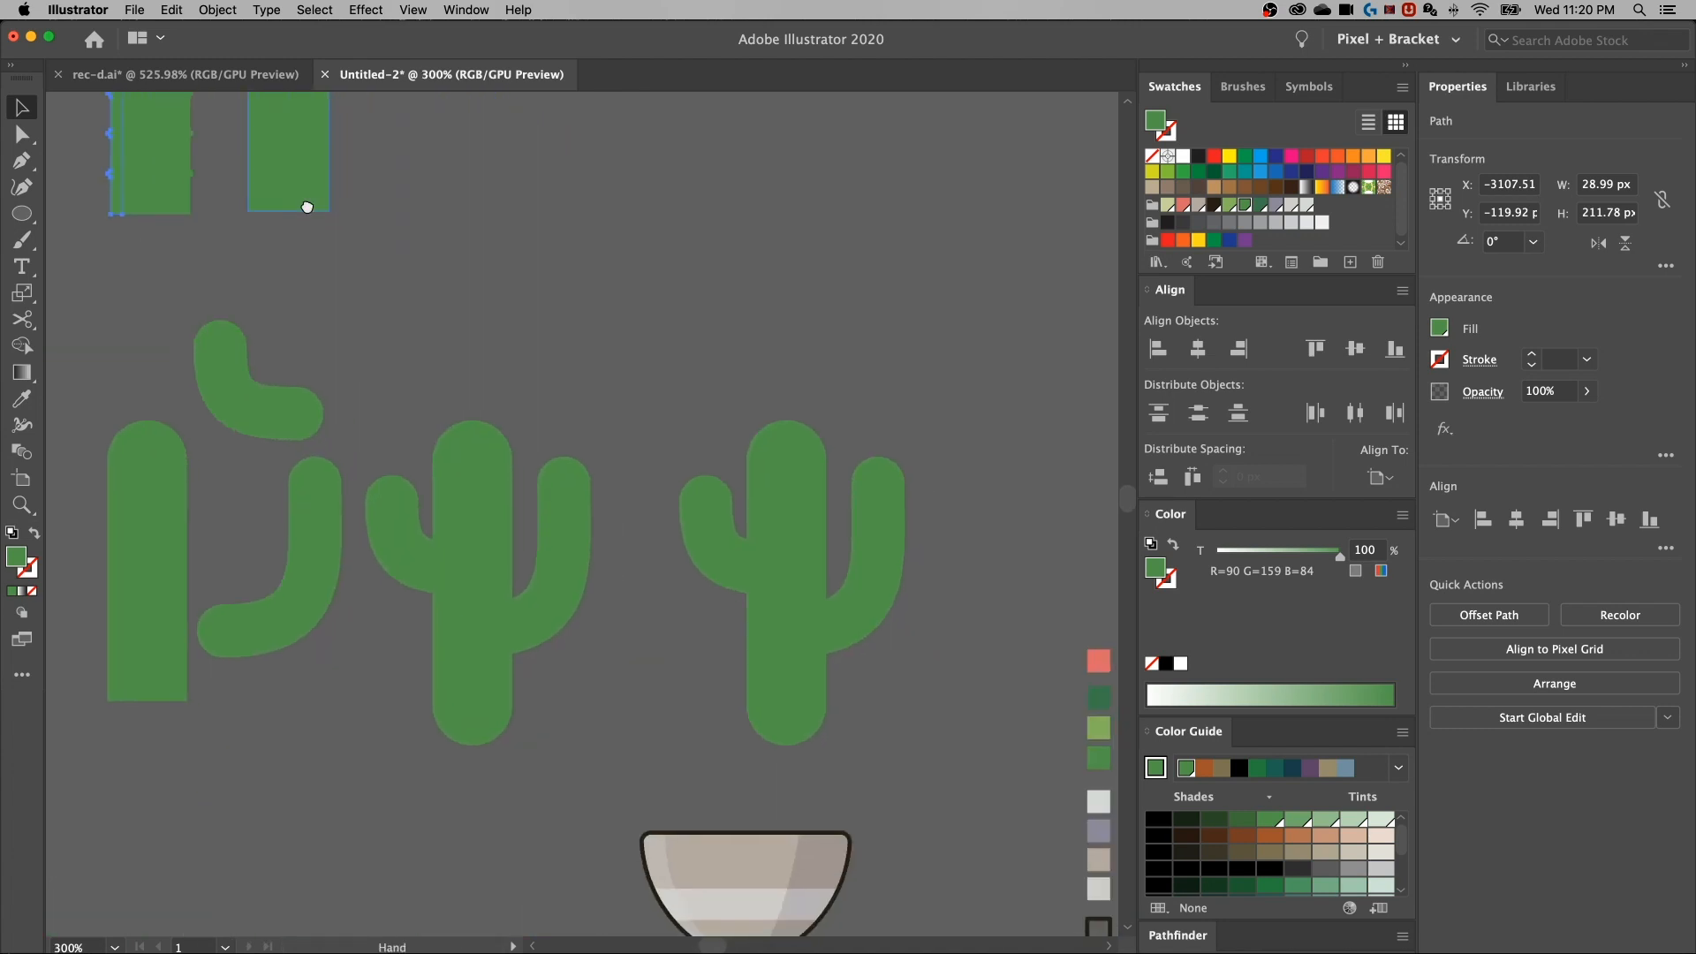
drag(757, 618, 481, 459)
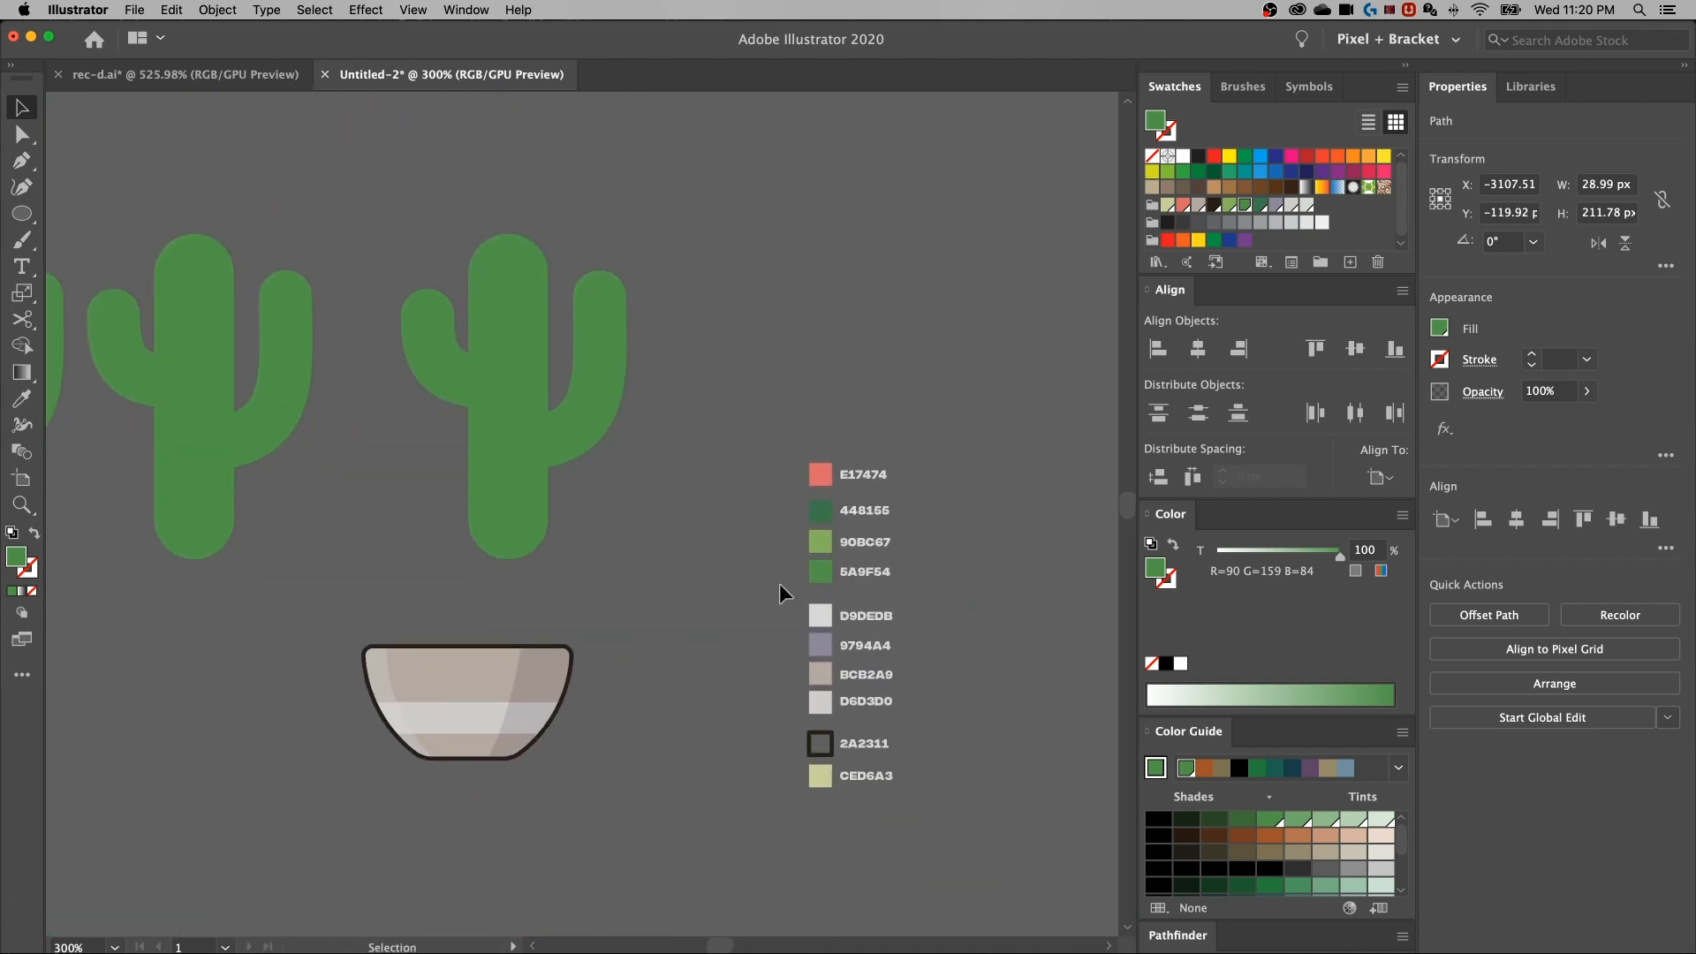
key(i)
key(space)
drag(477, 294, 976, 655)
drag(737, 505, 315, 257)
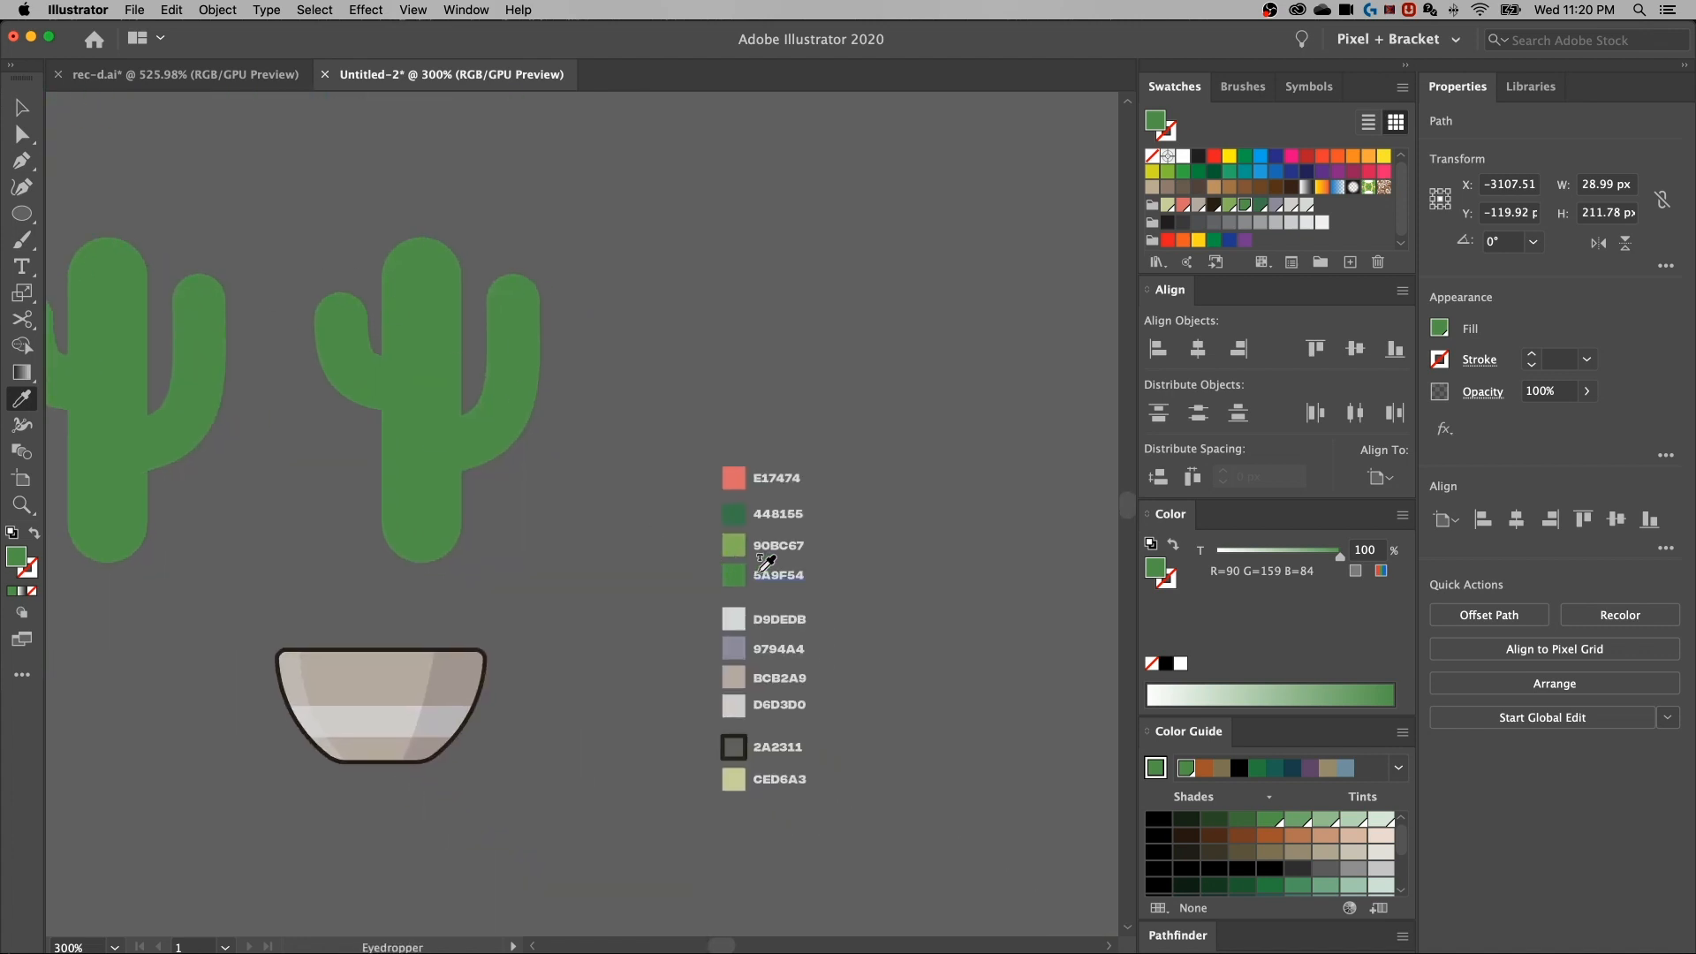
click(756, 540)
key(space)
drag(341, 273, 996, 732)
drag(798, 540, 883, 610)
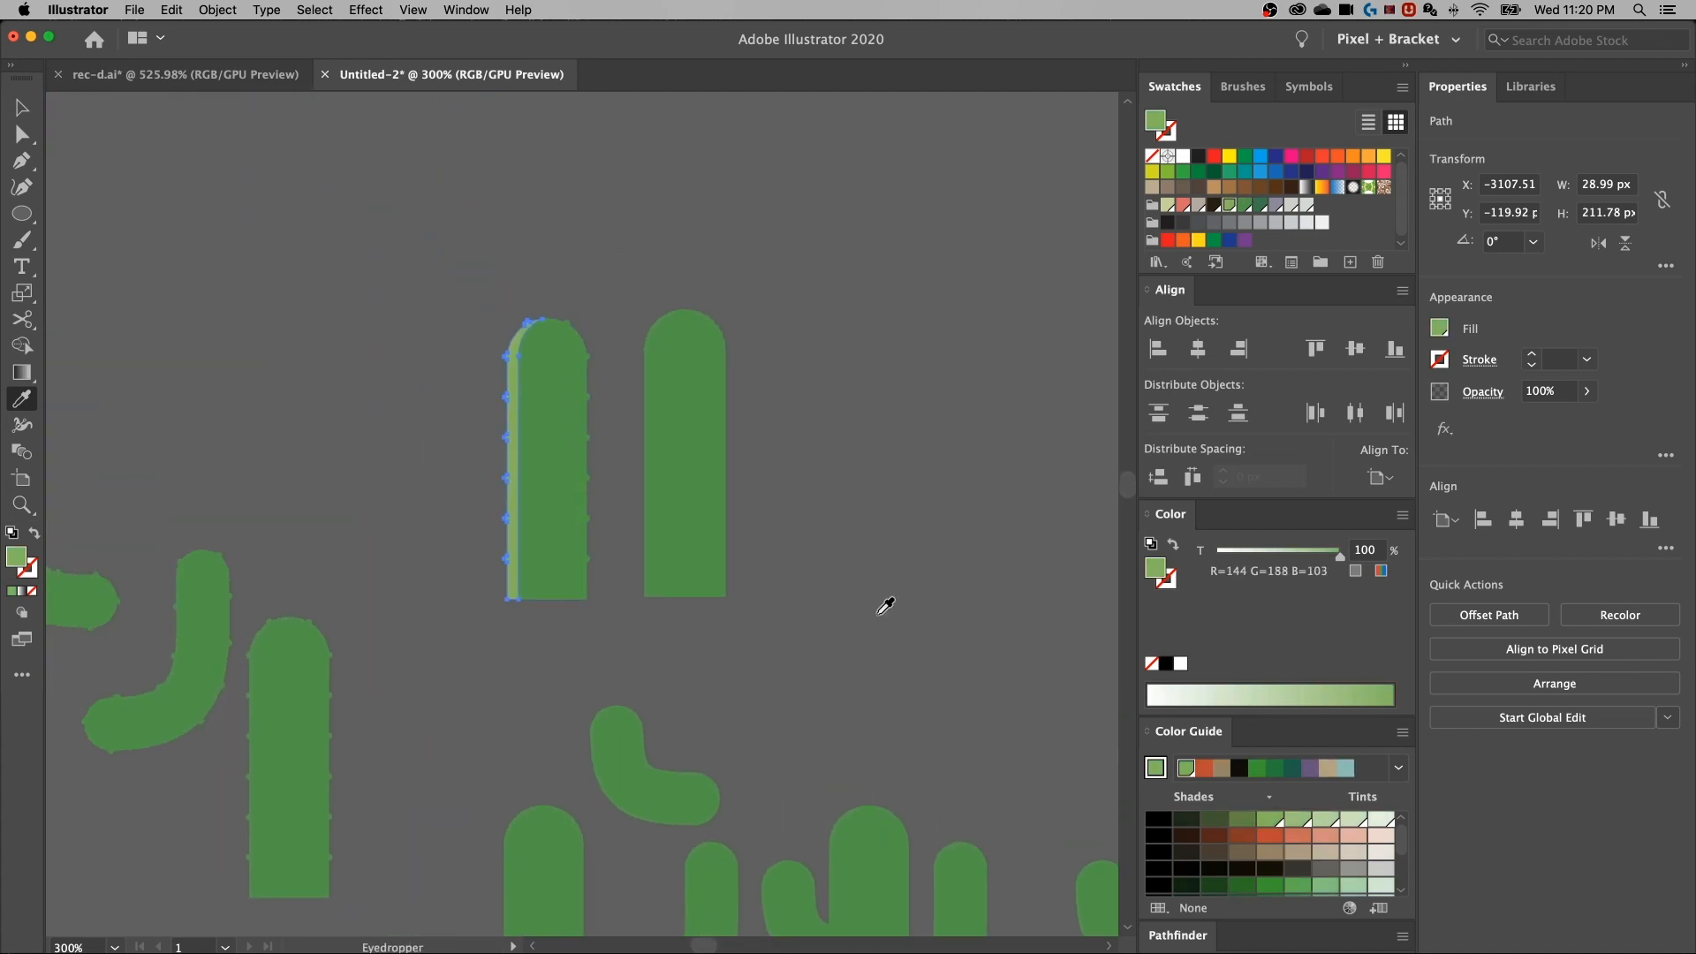
key(super+equal)
key(super+equal)
key(v)
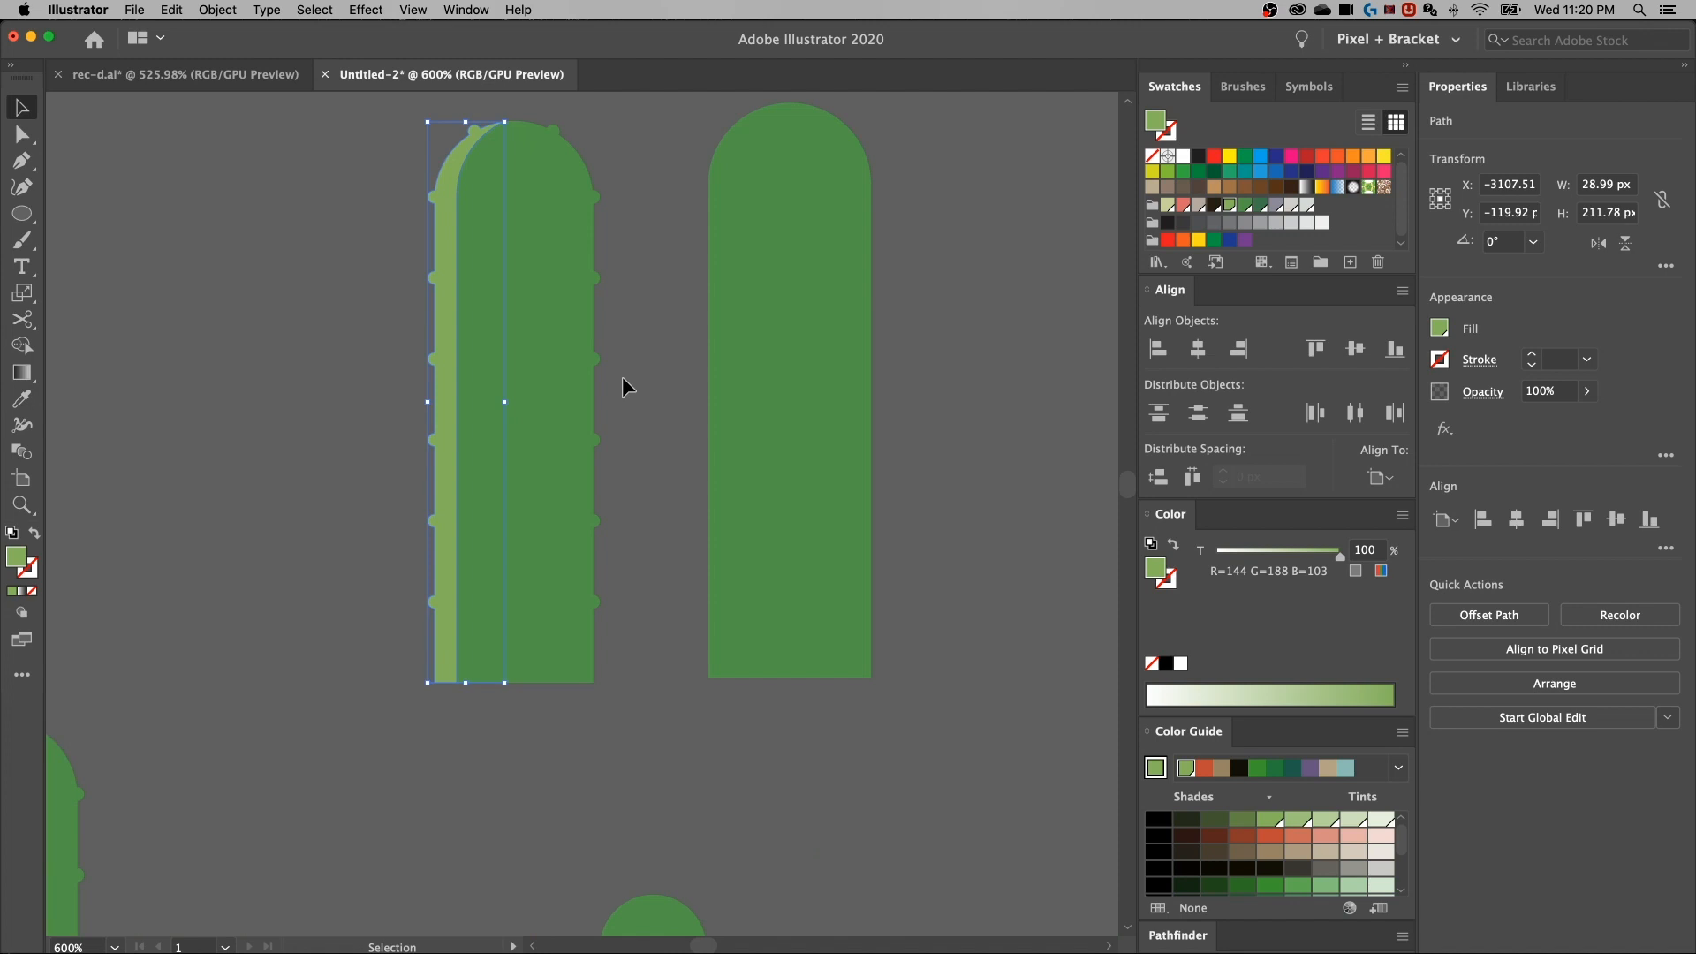
click(627, 371)
key(space)
drag(648, 353, 720, 414)
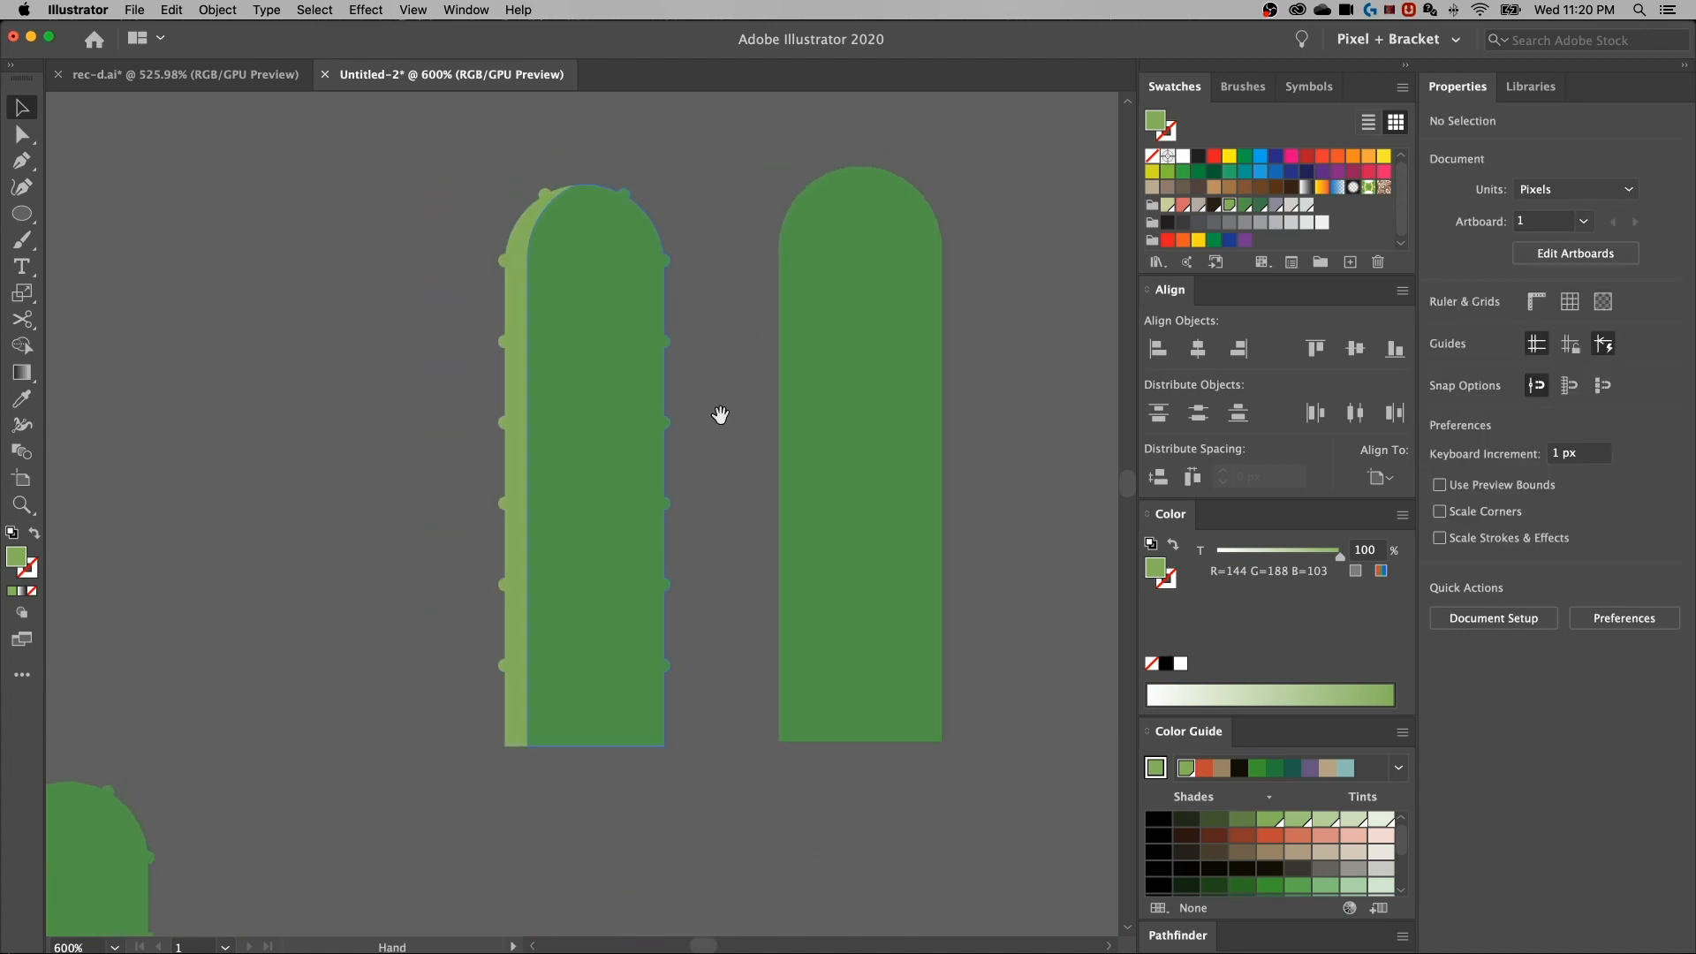
Place the spare rounded column over the trunk, offset left to expose a right edge strip, and scale it to about 62.4 by 220.5 px
click(808, 423)
drag(887, 399, 576, 408)
drag(573, 349, 572, 362)
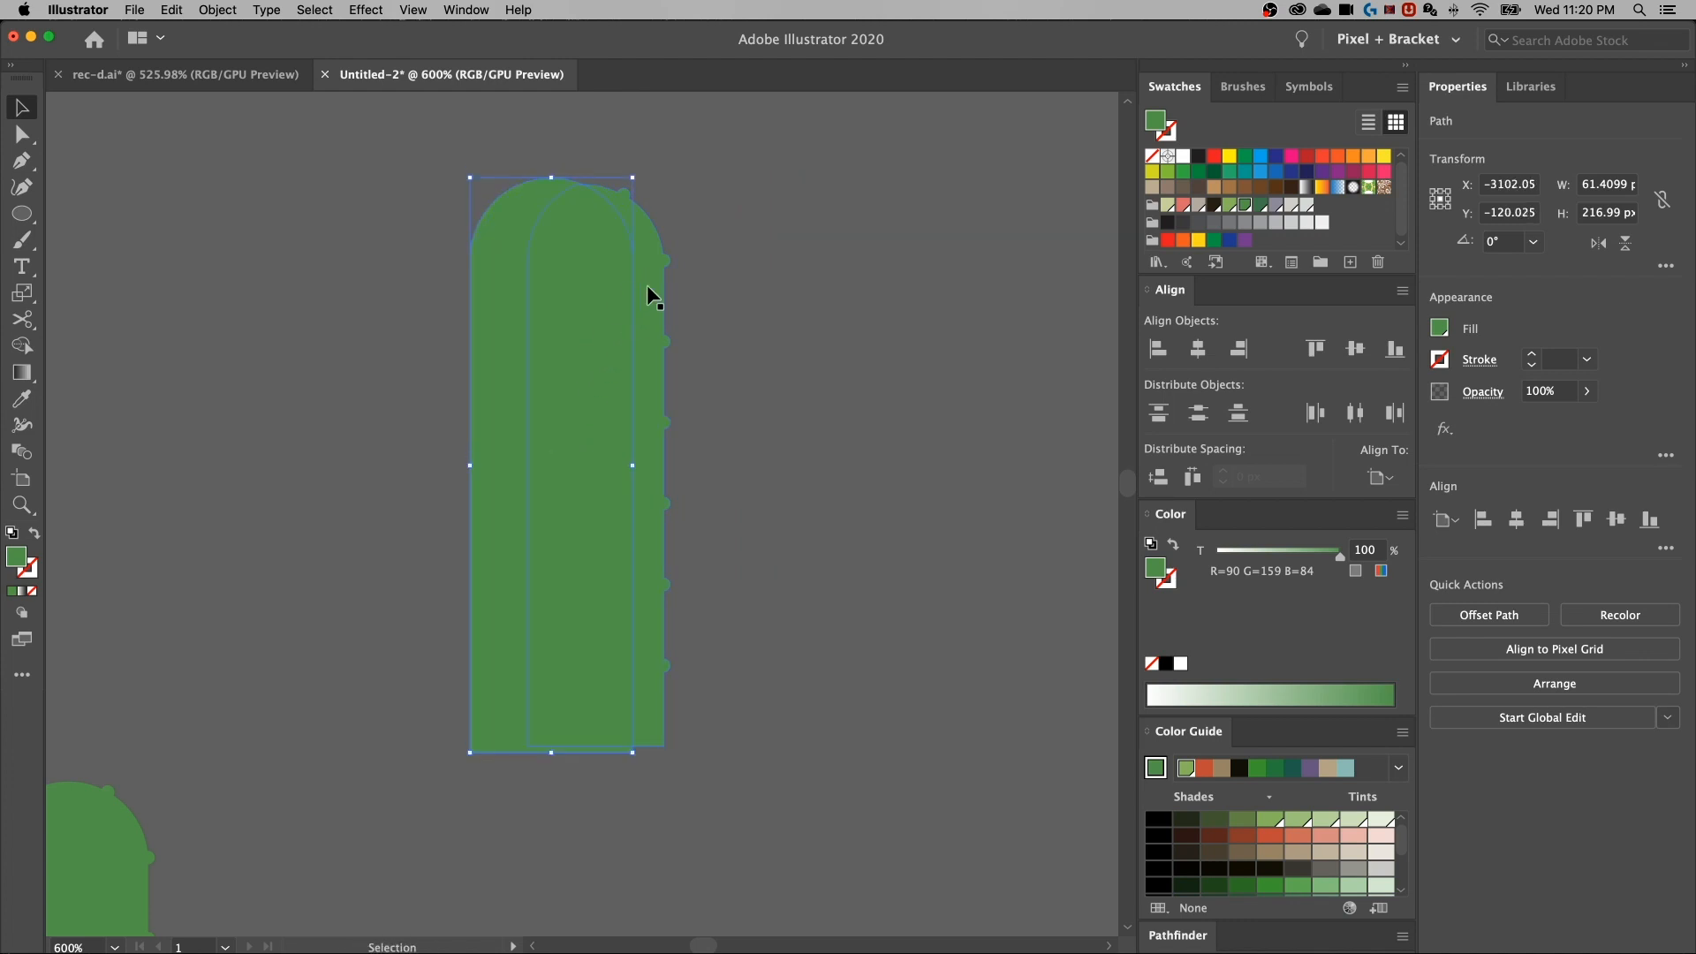
key(super+shift+a)
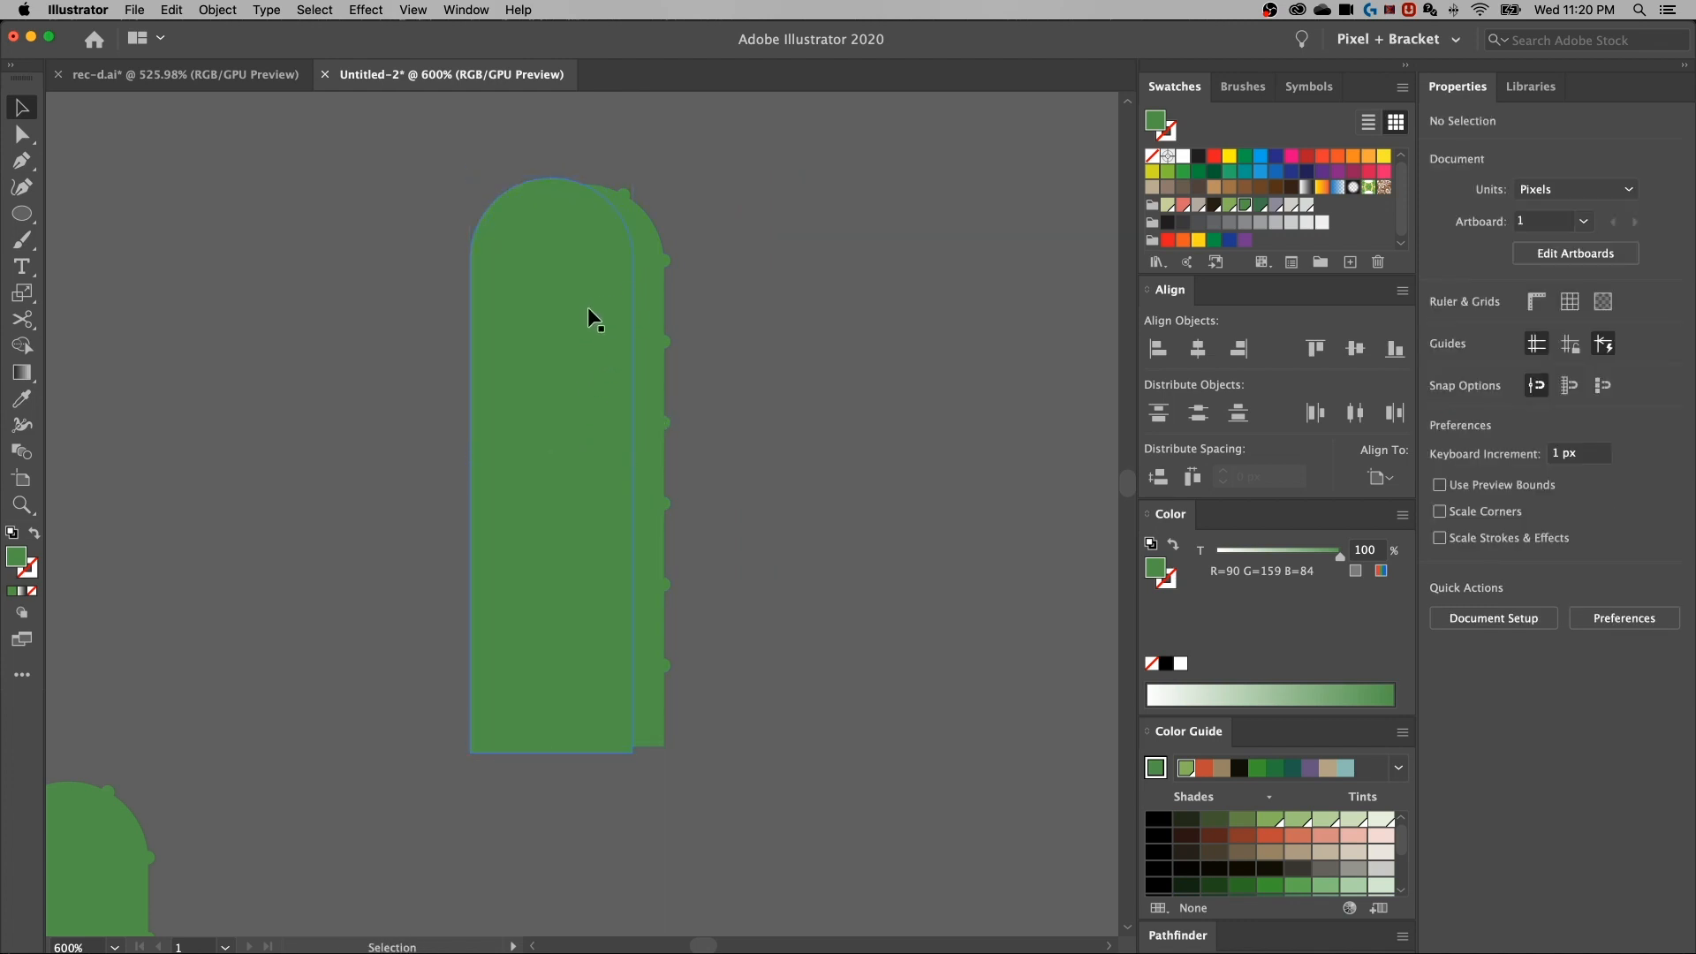
click(587, 382)
drag(586, 383, 575, 369)
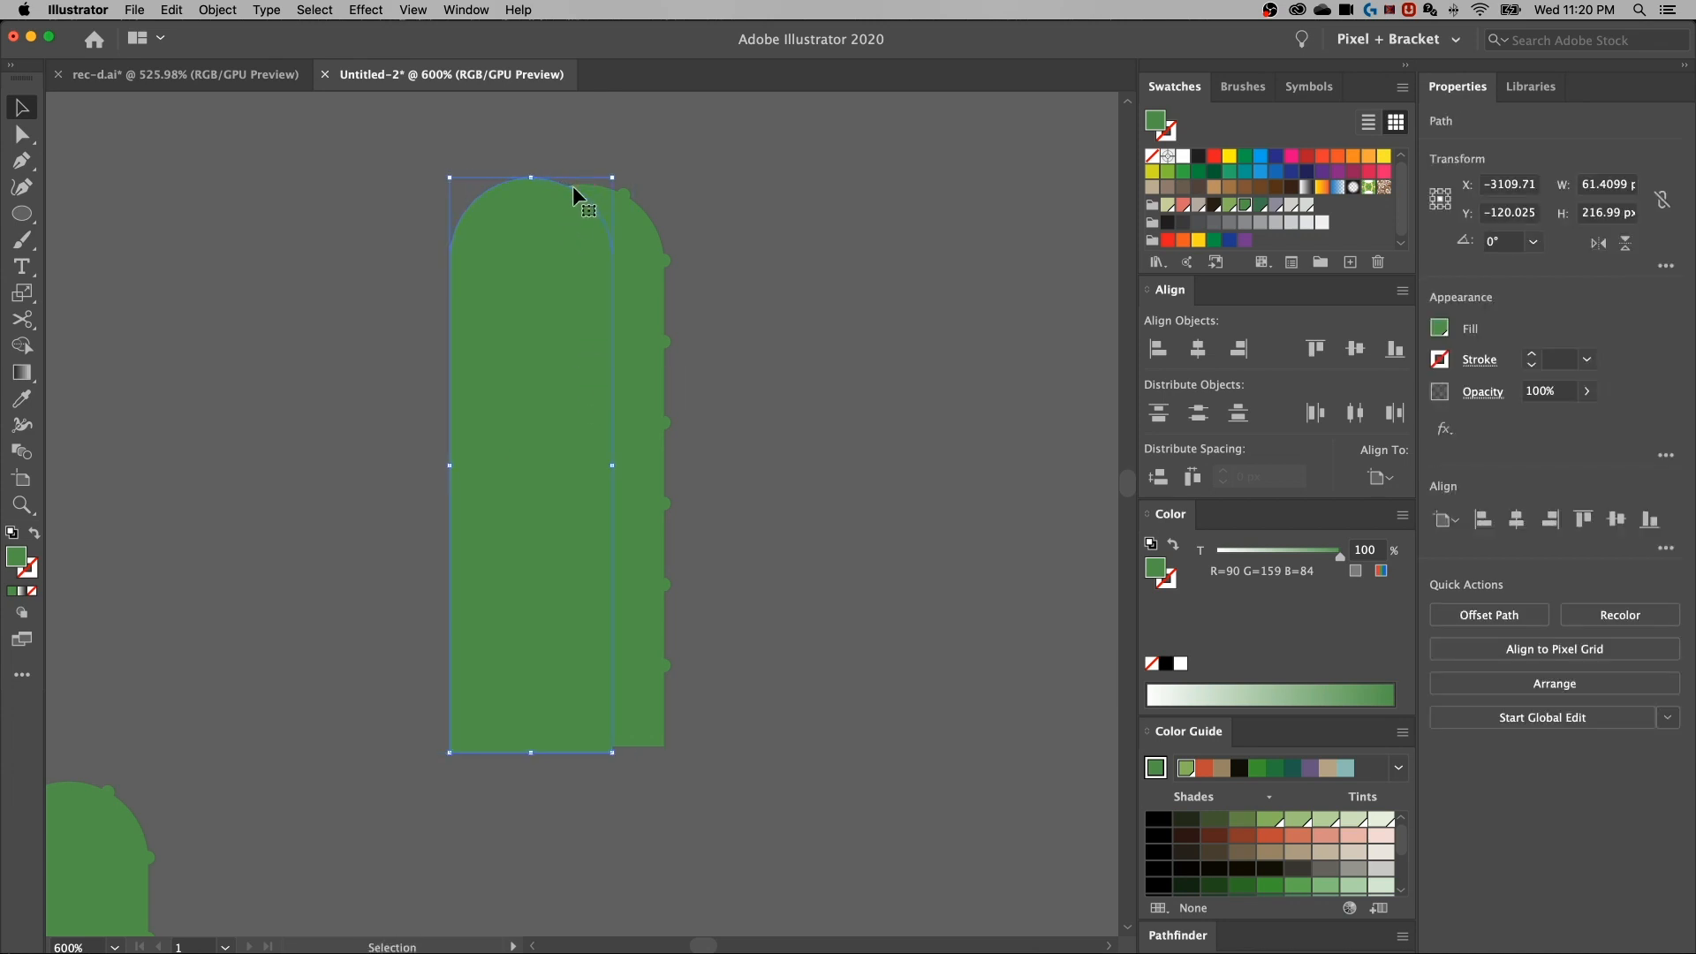
mouse_move(571, 214)
mouse_down()
mouse_move(591, 214)
mouse_move(590, 234)
mouse_move(570, 226)
mouse_up()
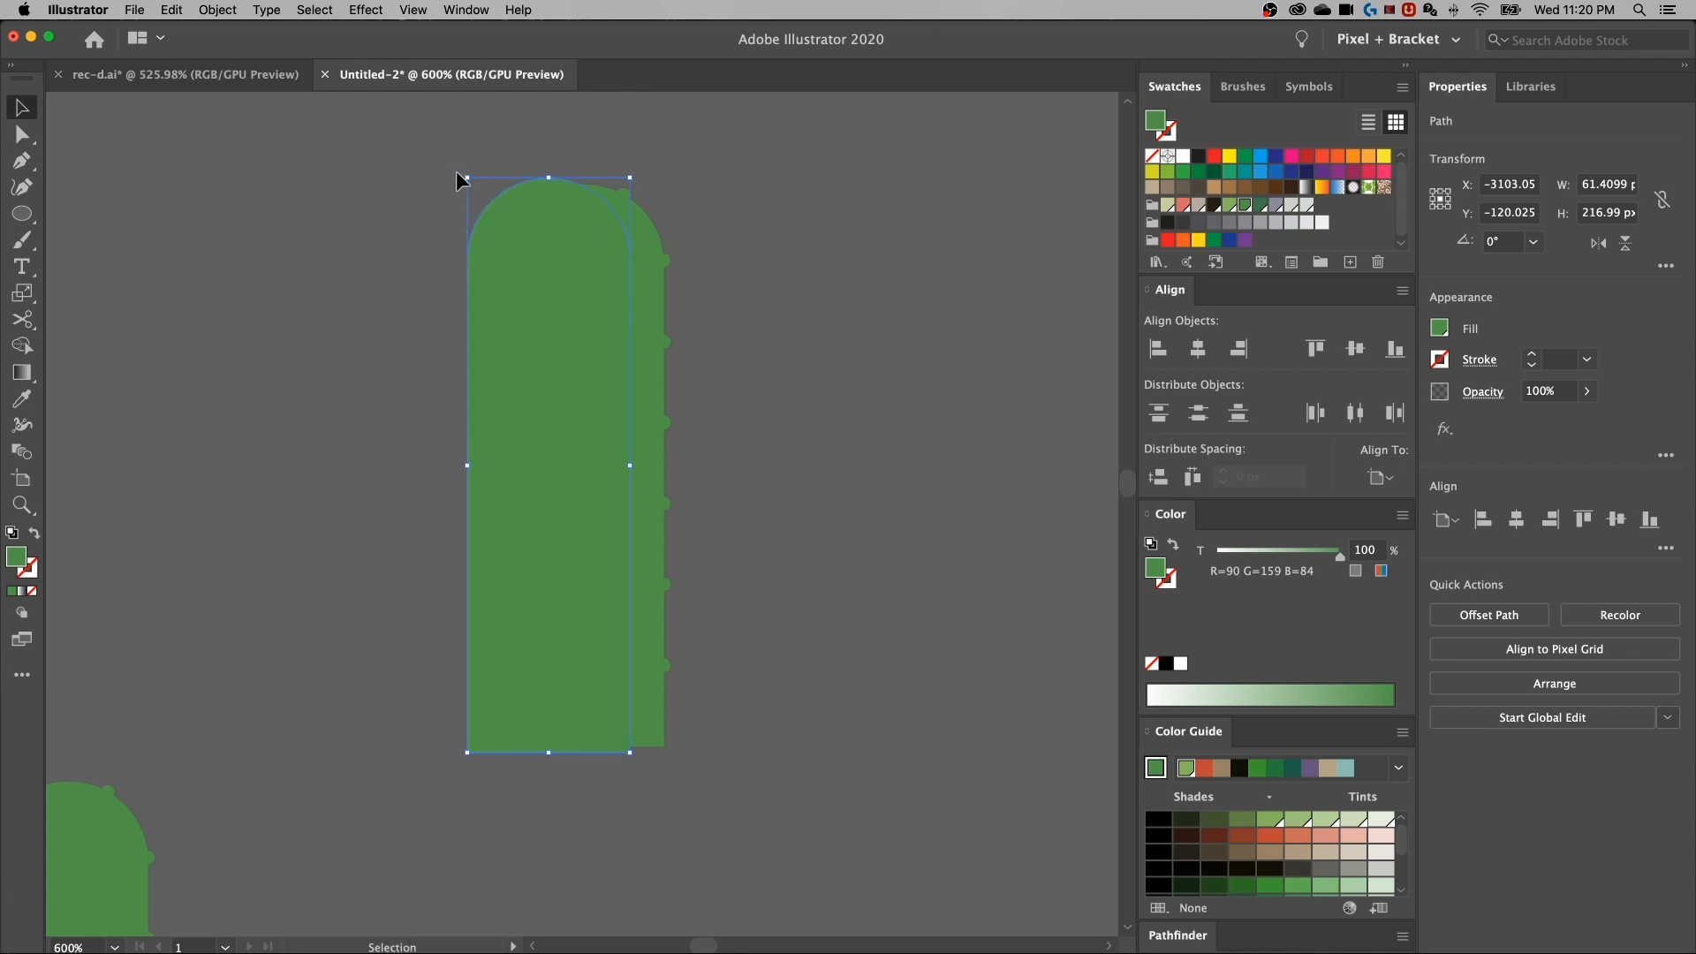
drag(468, 178, 443, 168)
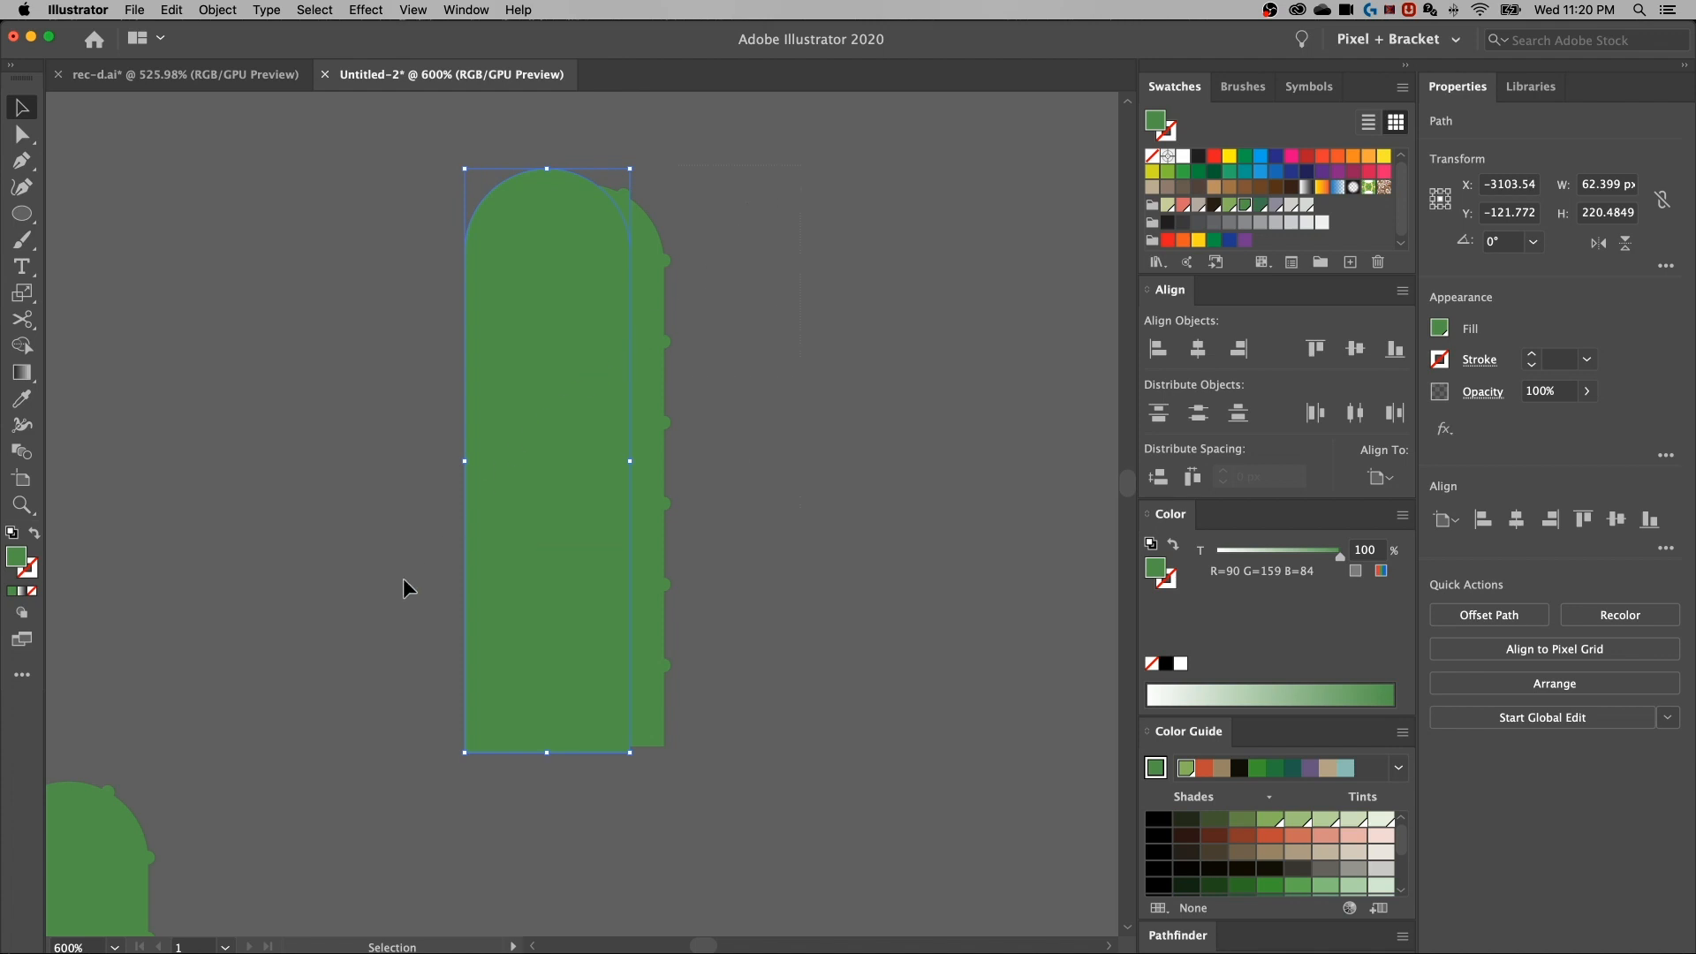
Select the trunk pieces and the overlapping column and separate the exposed right edge strip with the Shape Builder
key(super+a)
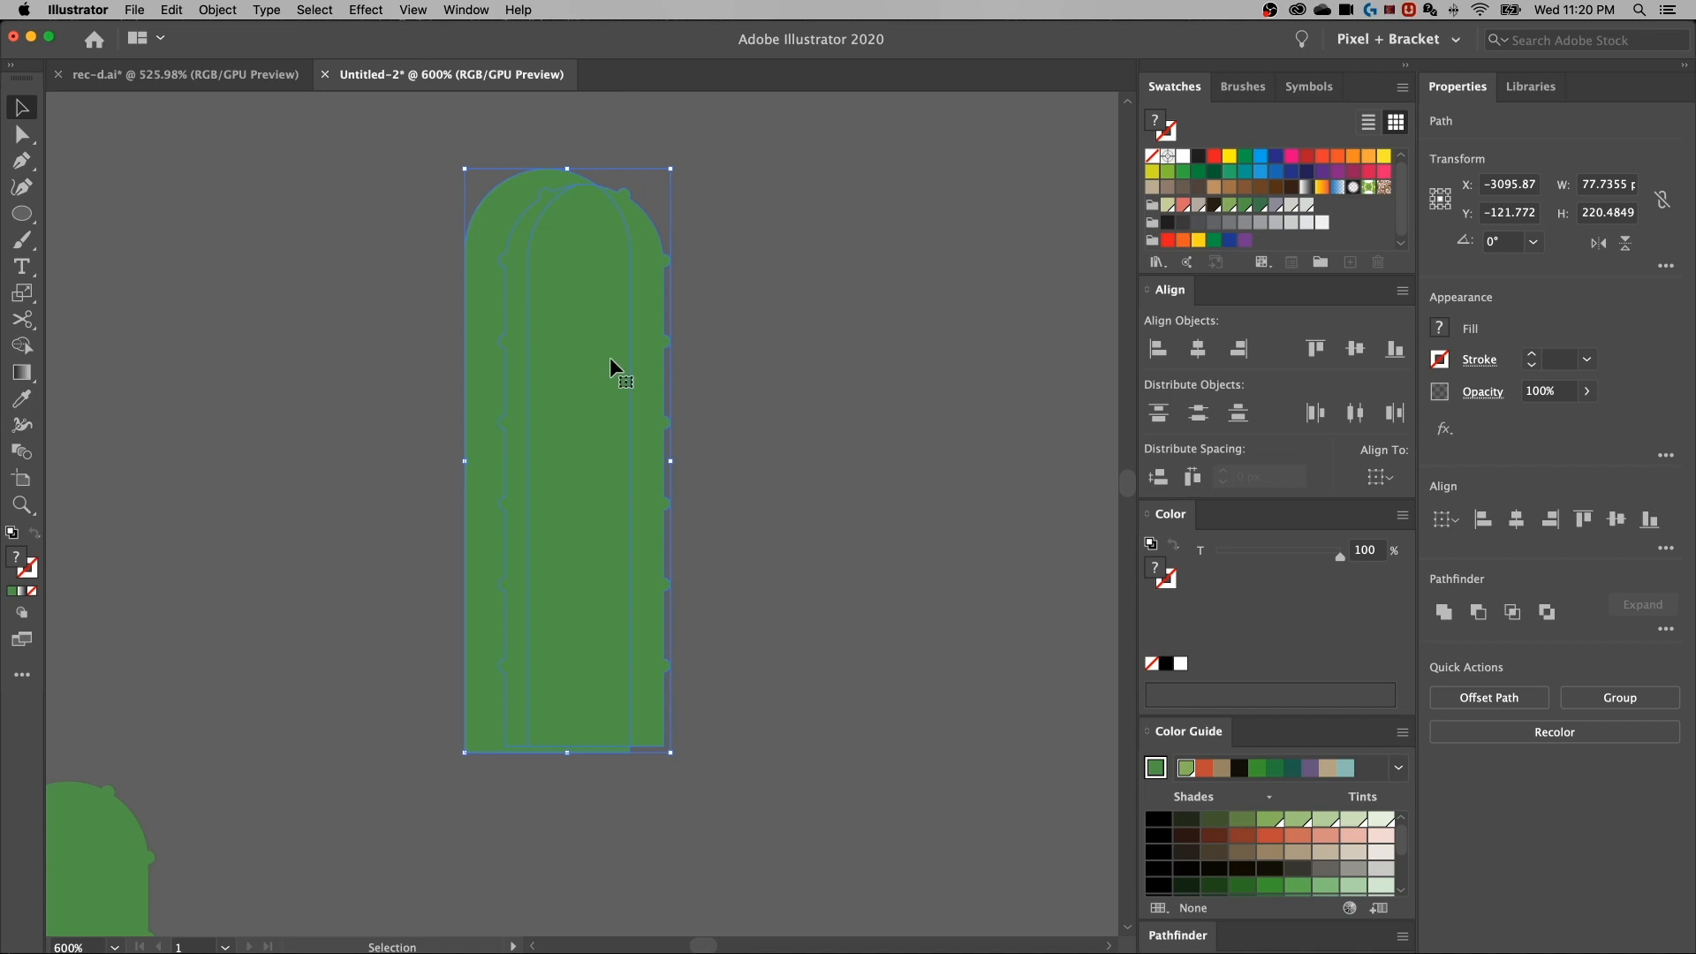
key(super+equal)
drag(664, 360, 718, 526)
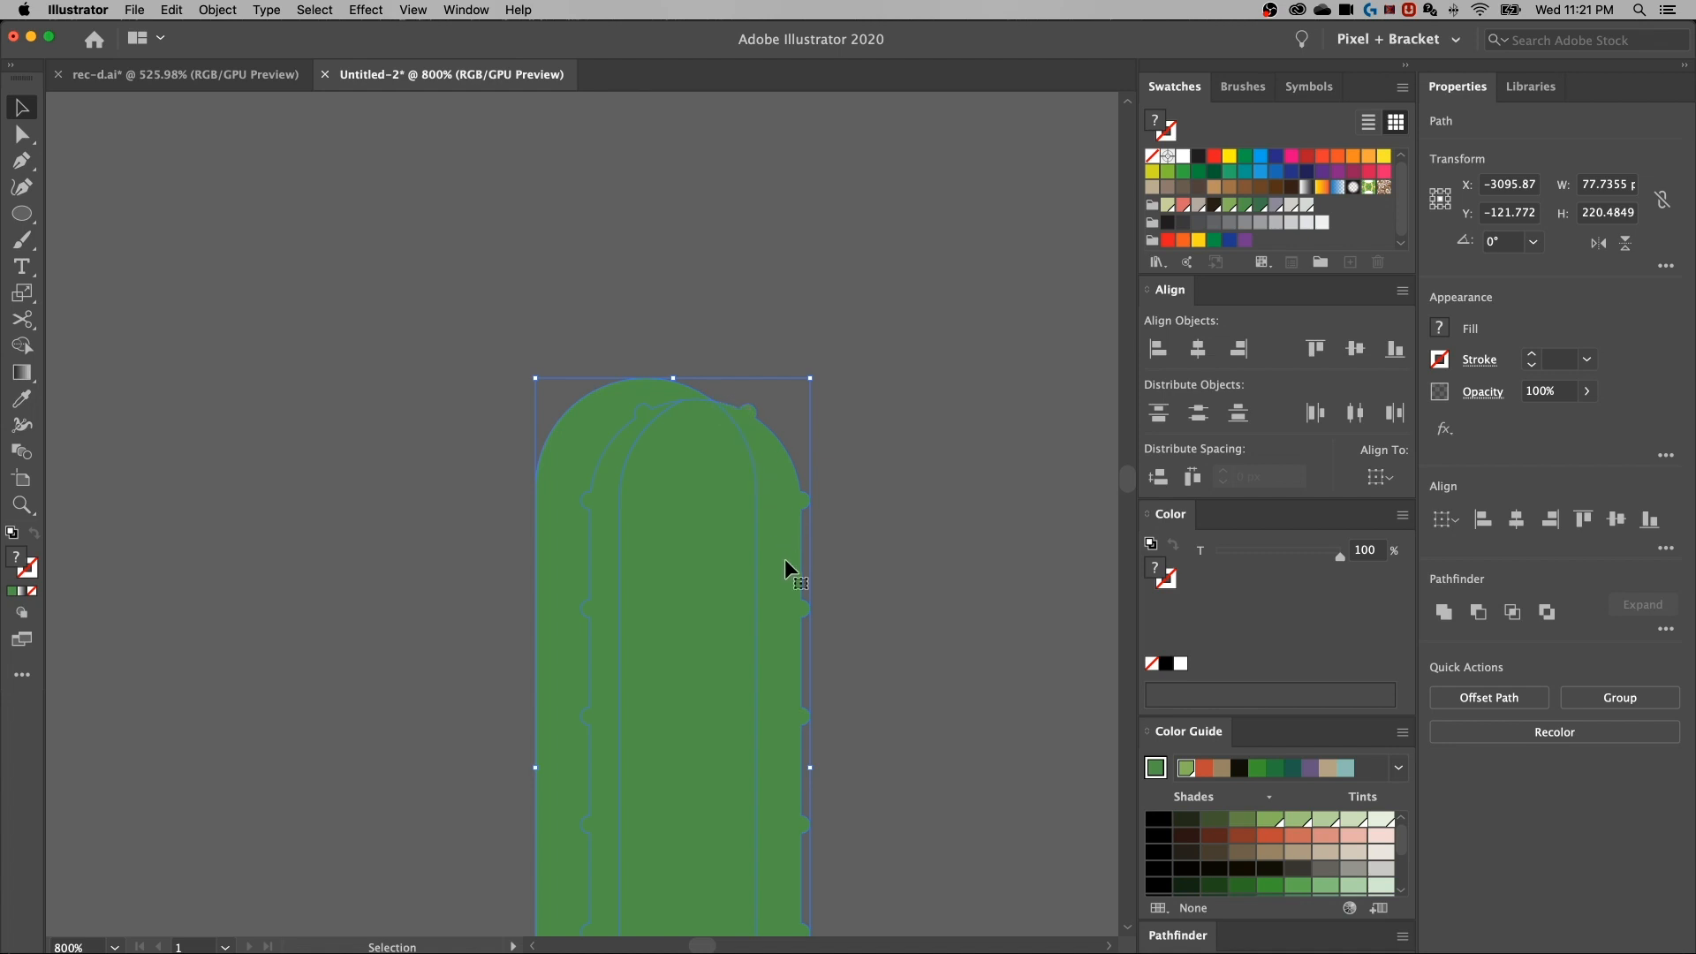
scroll(785, 541, down, 5)
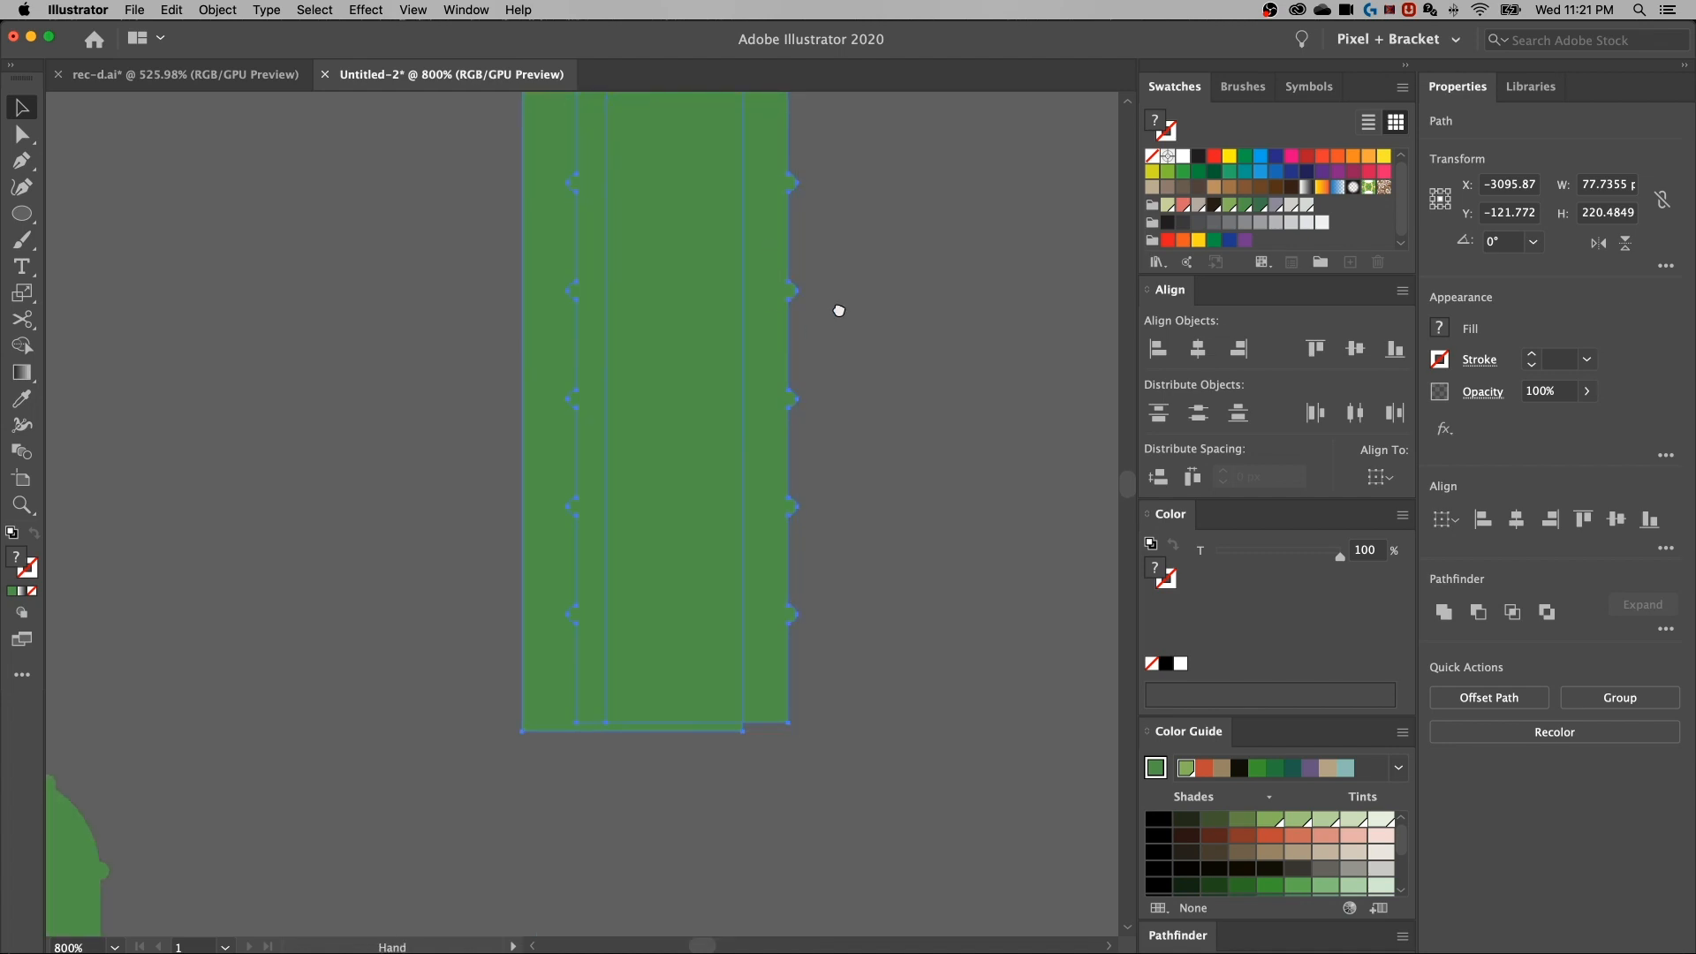
scroll(831, 442, up, 5)
key(shift+m)
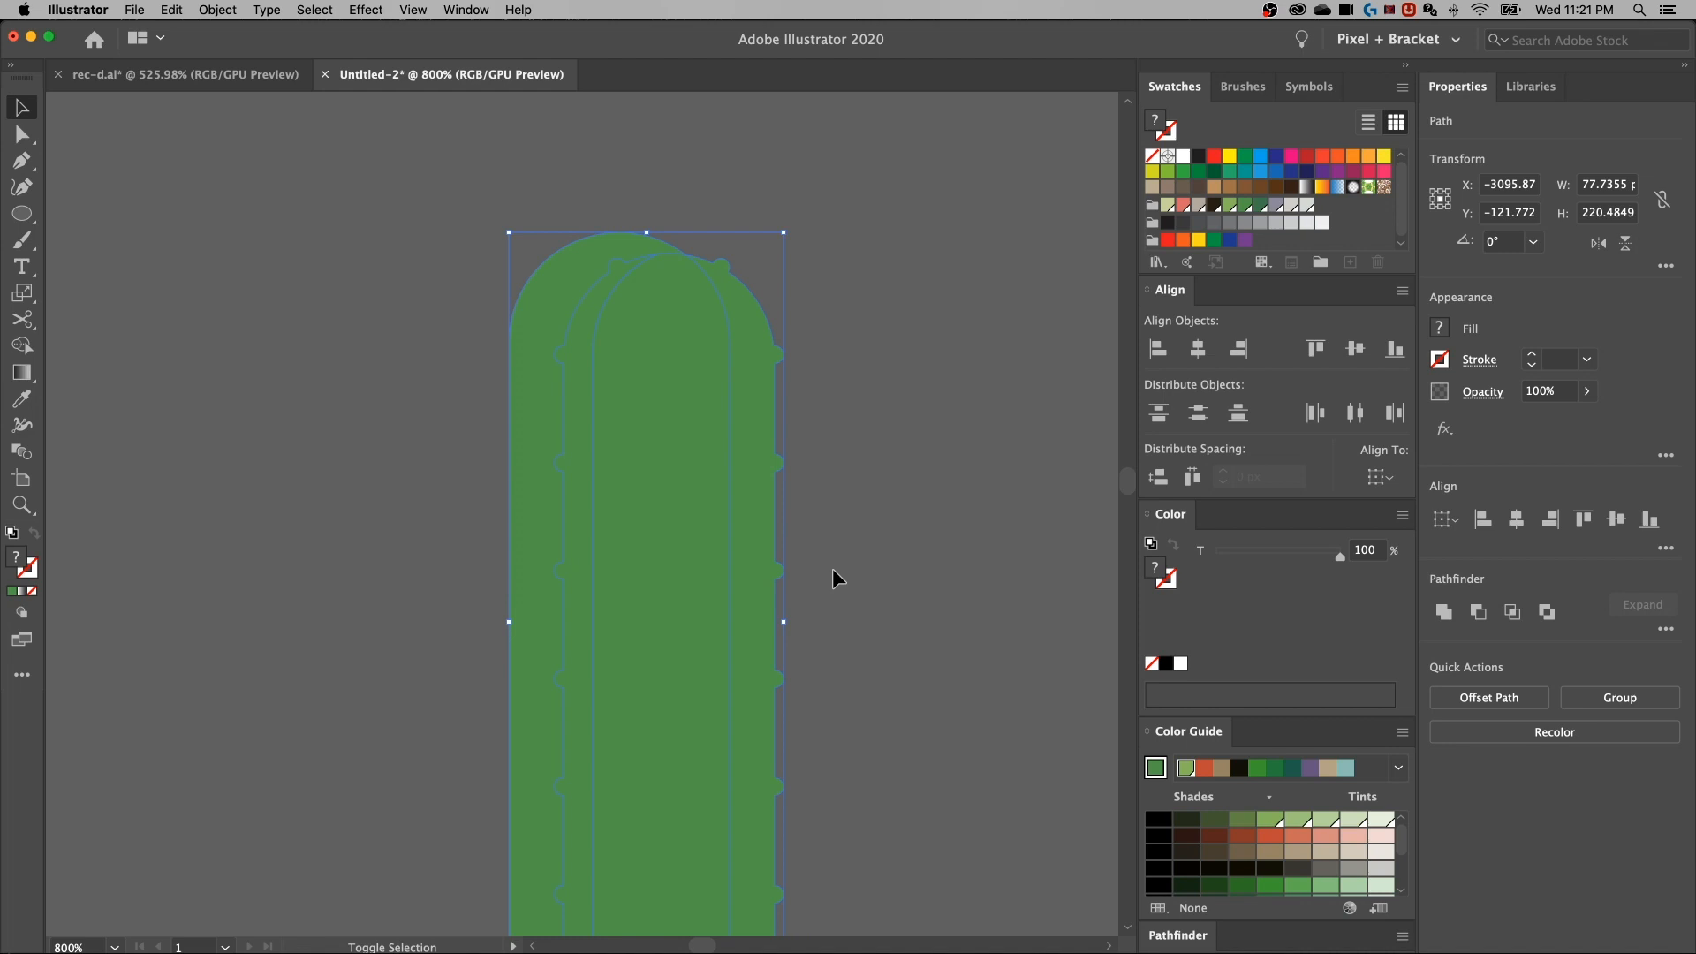
click(755, 452)
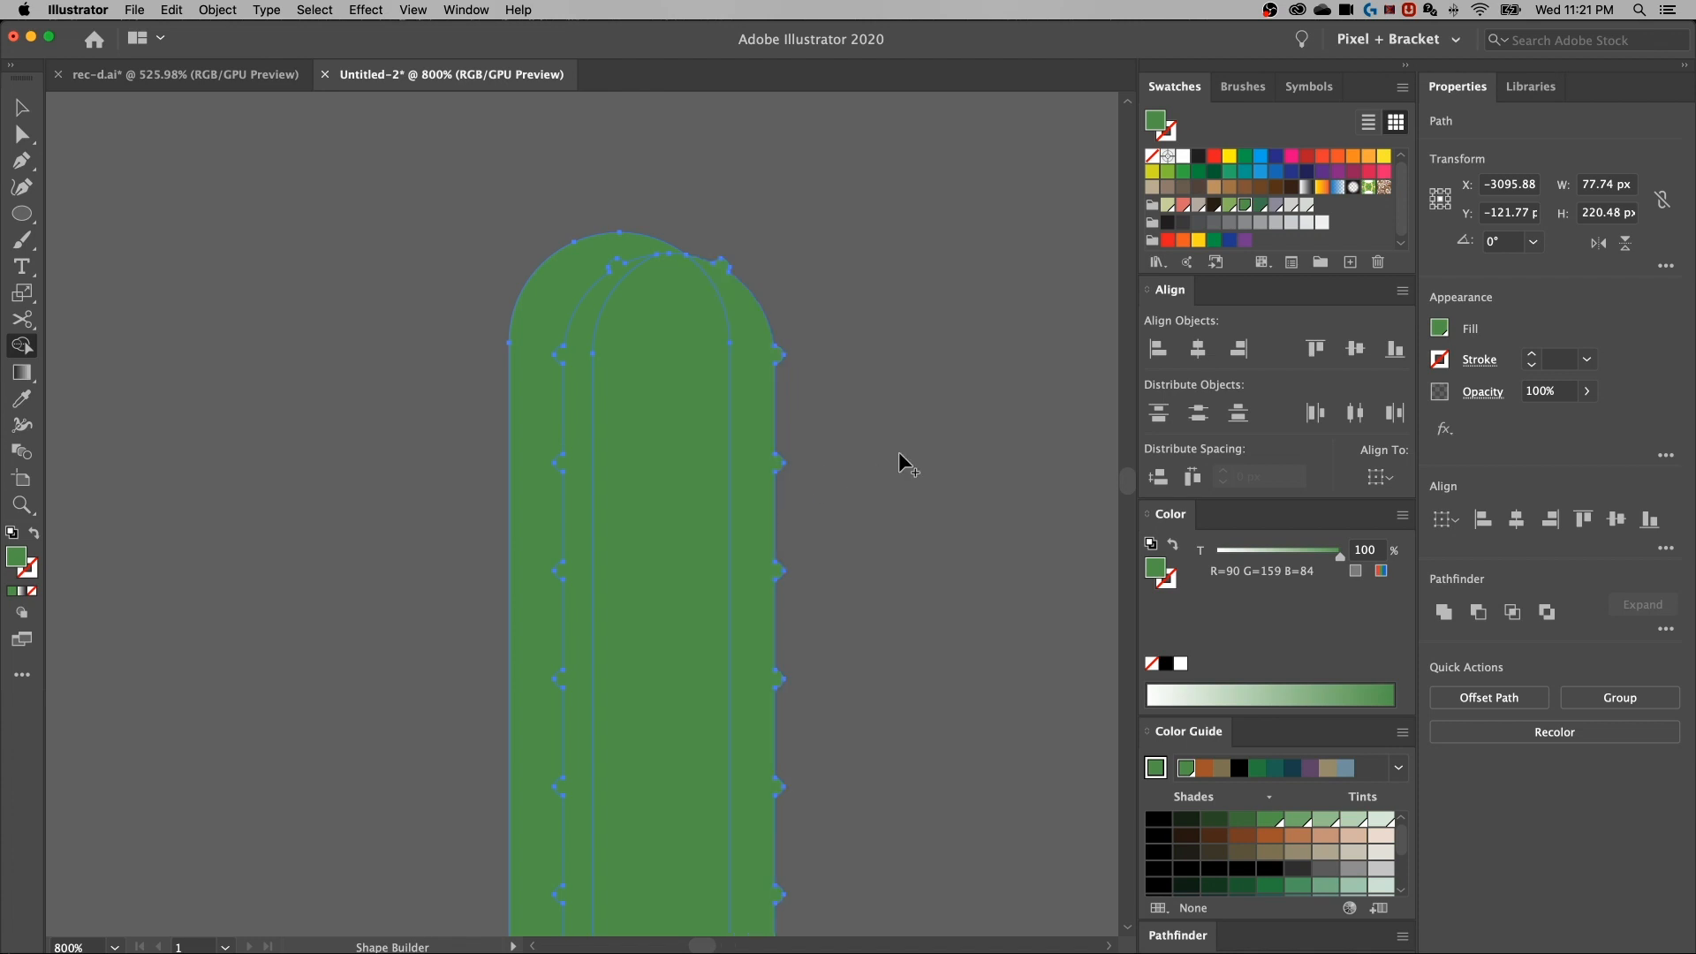
Remove the leftover overlapping column so only the spiked cactus trunk with its separate edge strips remains
key(v)
drag(867, 502, 866, 474)
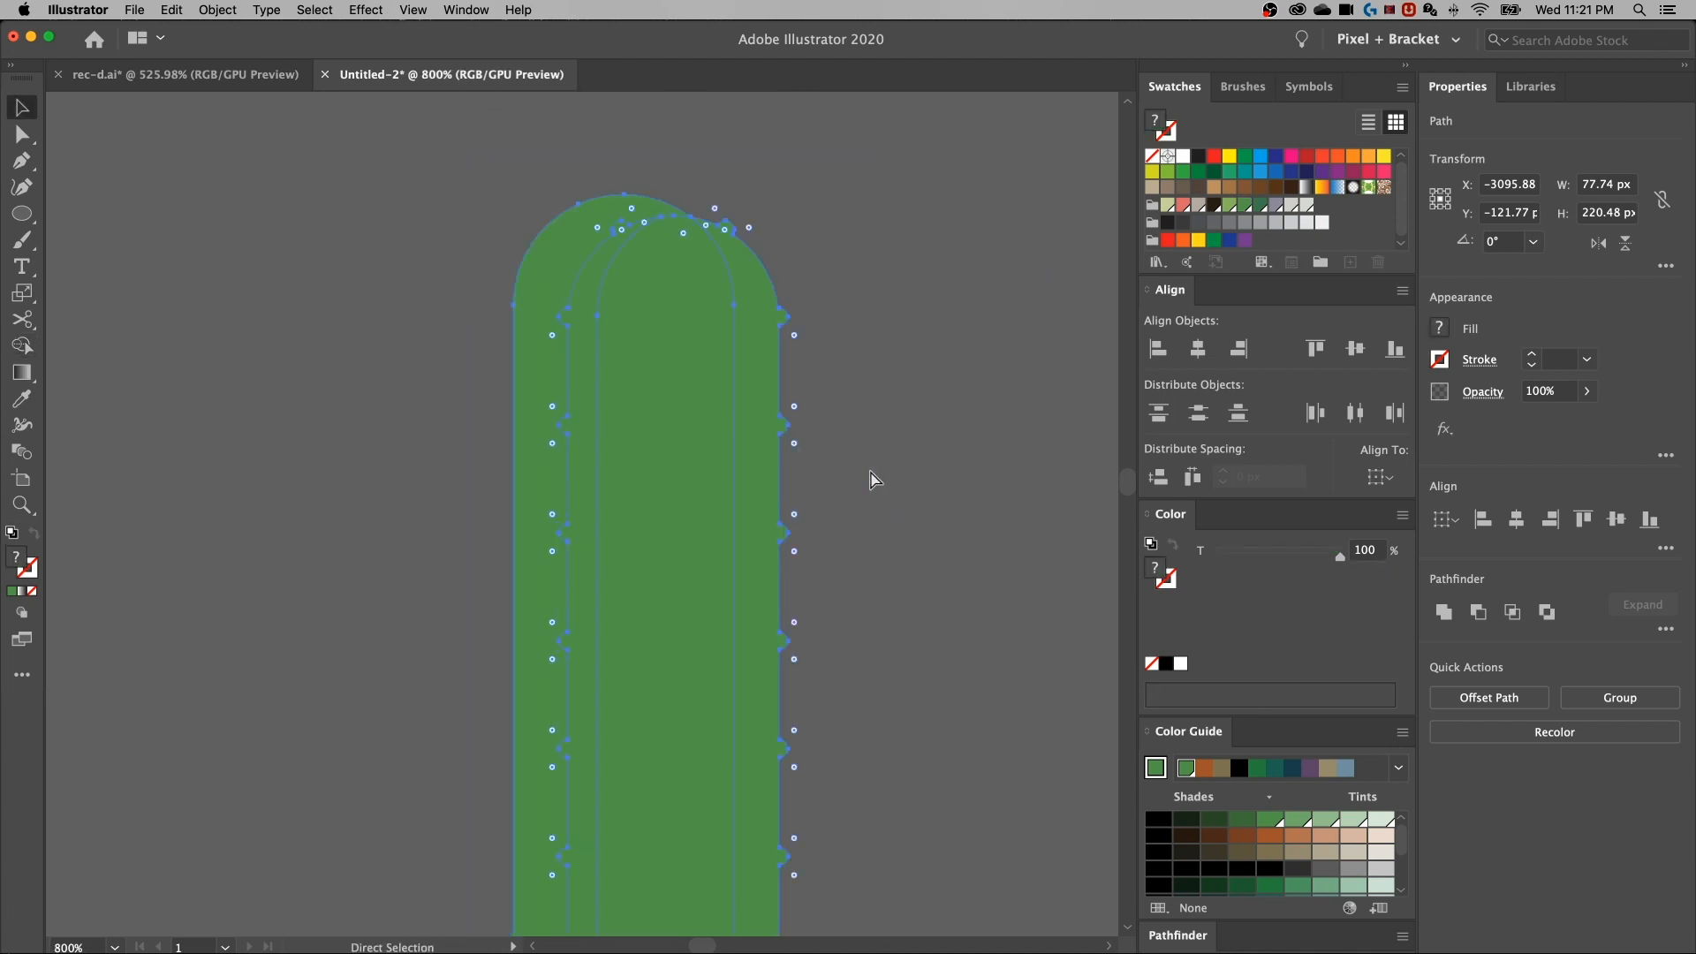
key(super+minus)
key(super+minus)
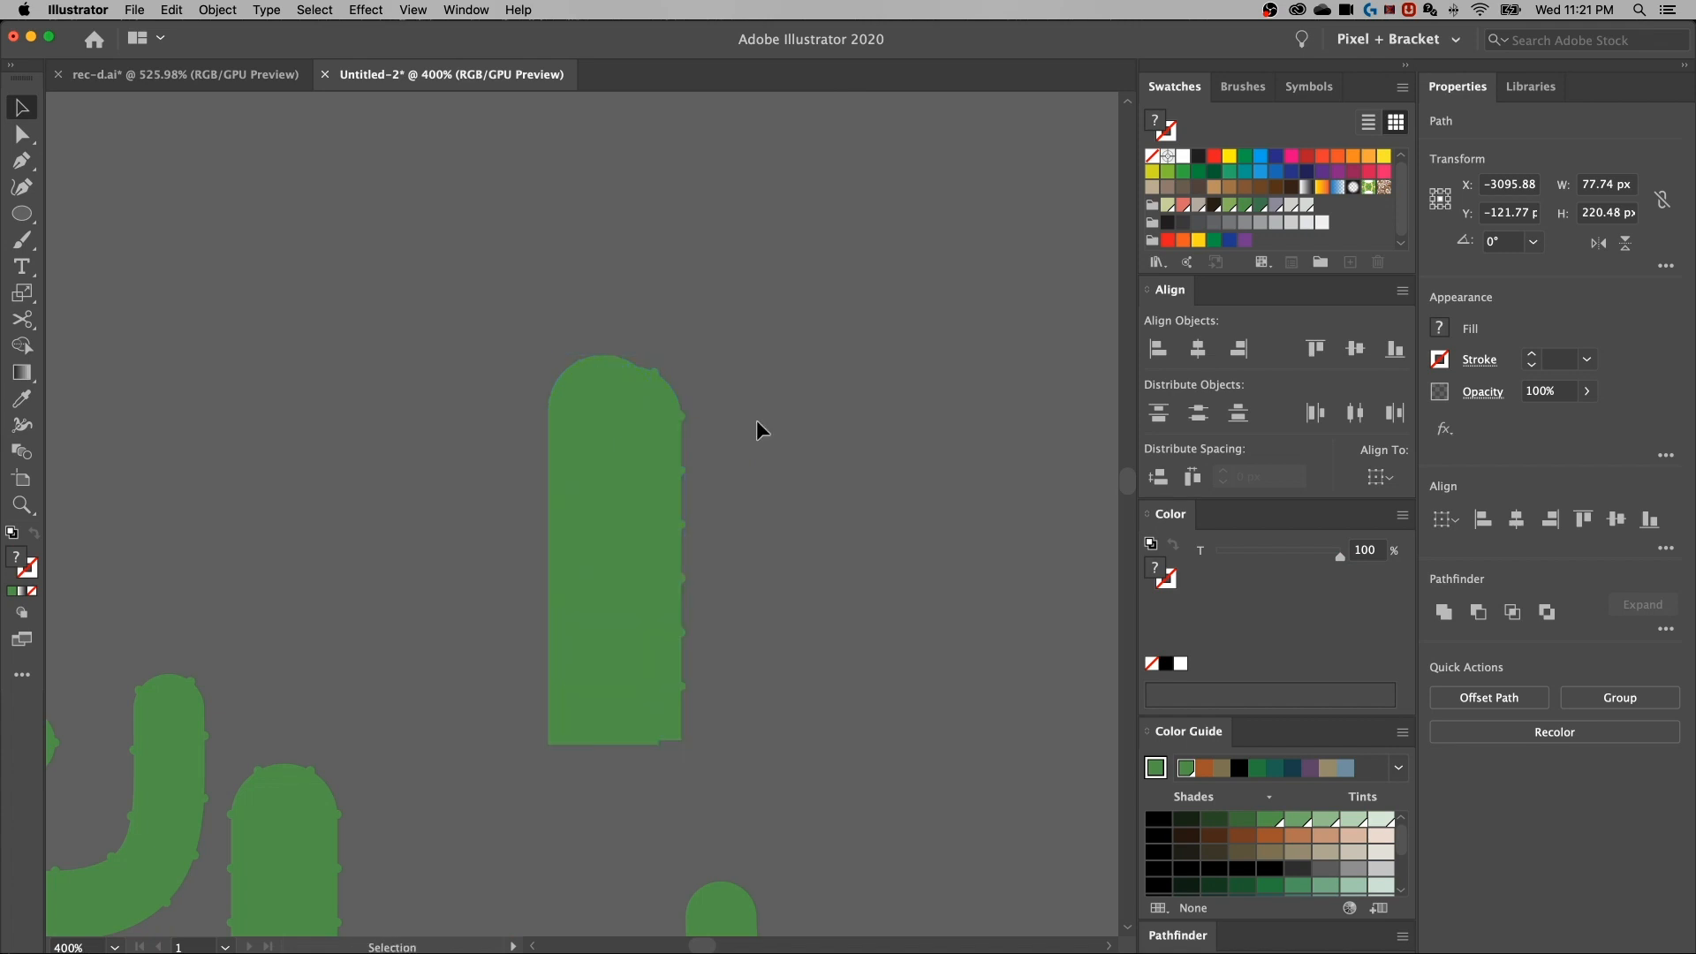
click(756, 421)
click(651, 439)
key(super+z)
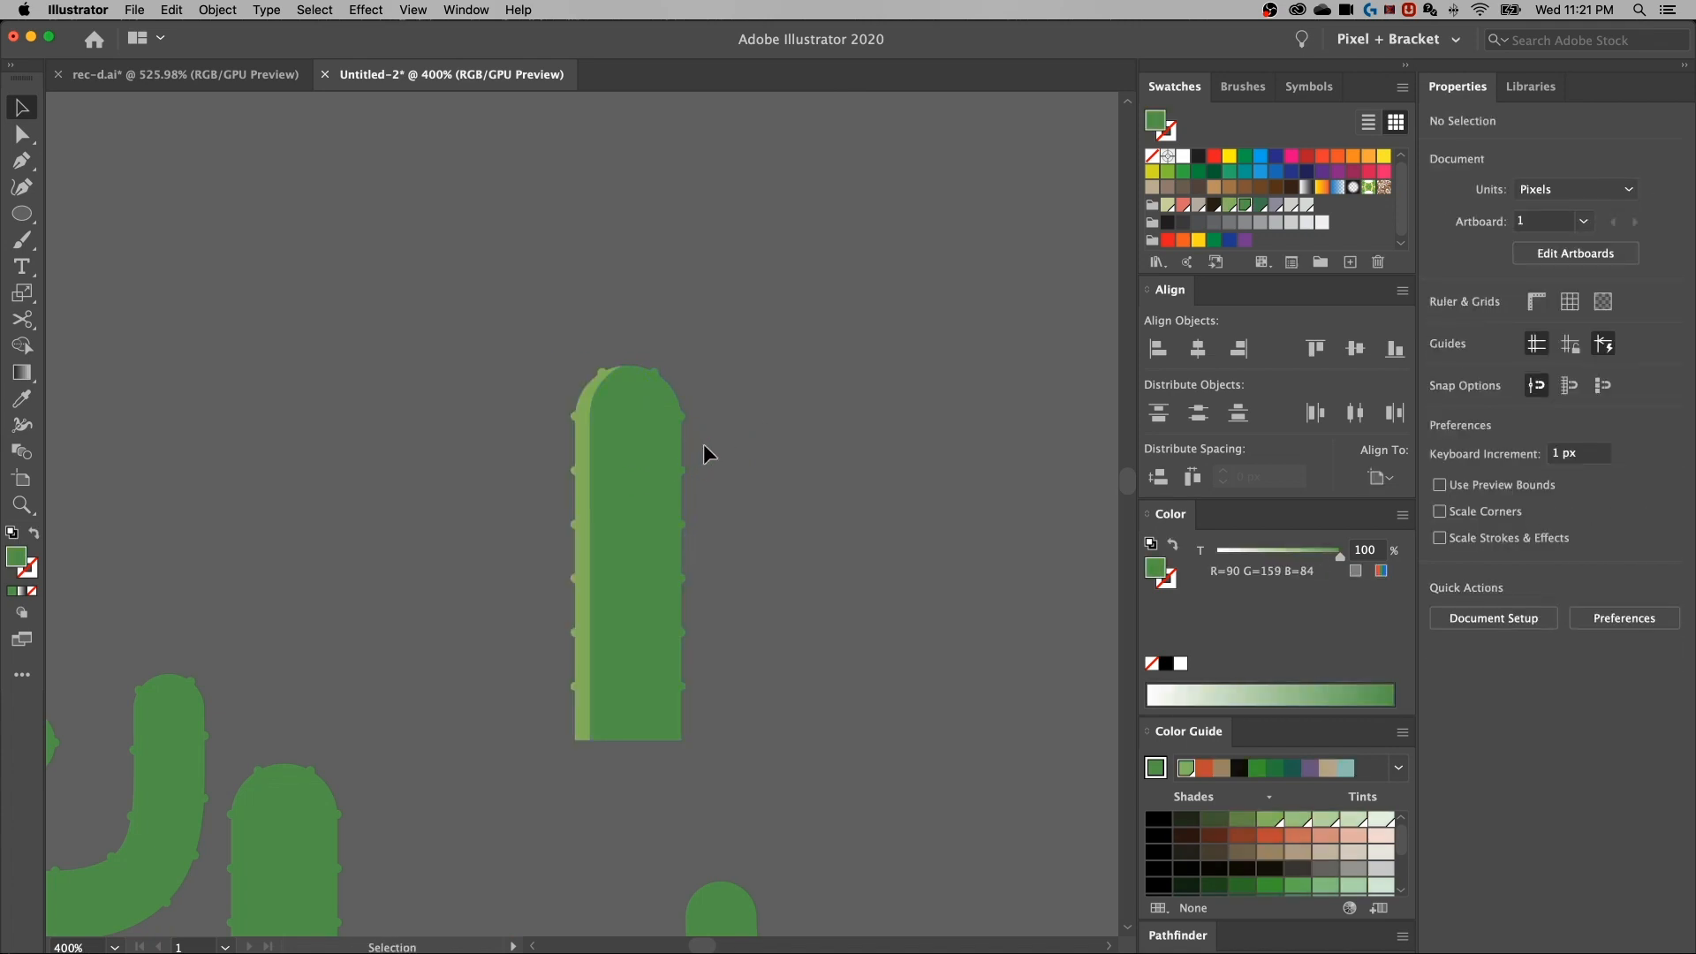
Recolor the trunk's right edge strip with the dark green 448155 palette swatch using the Eyedropper
drag(886, 807, 440, 147)
scroll(700, 466, down, 5)
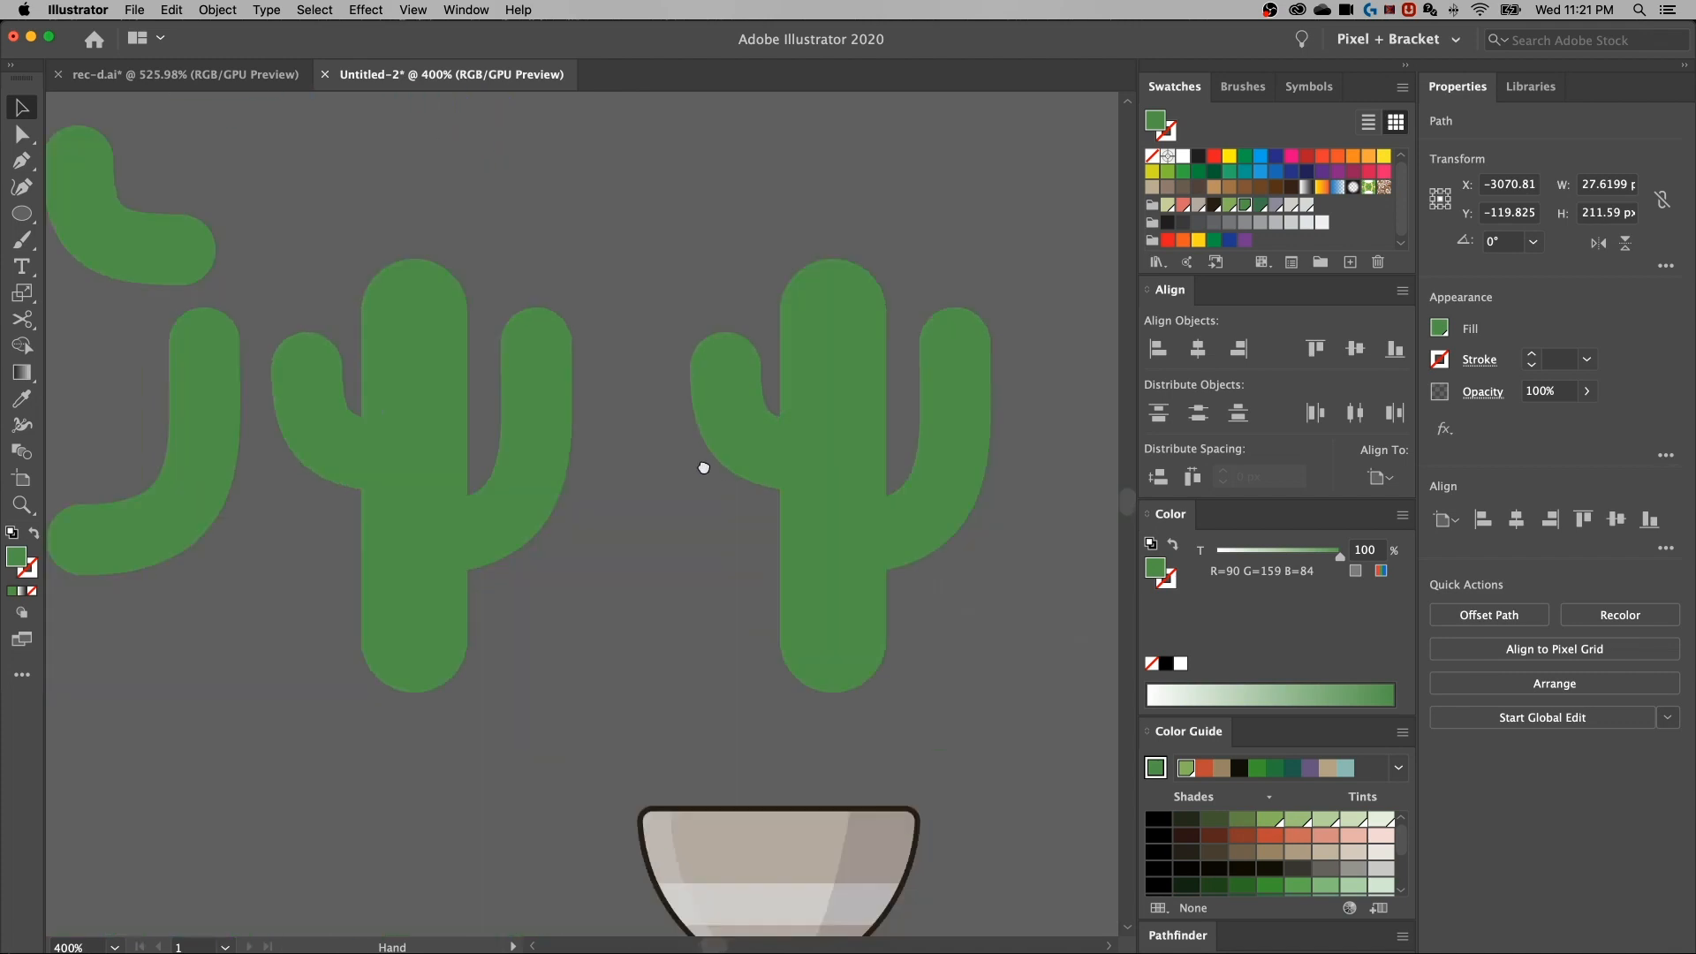
scroll(239, 348, right, 10)
key(i)
click(727, 486)
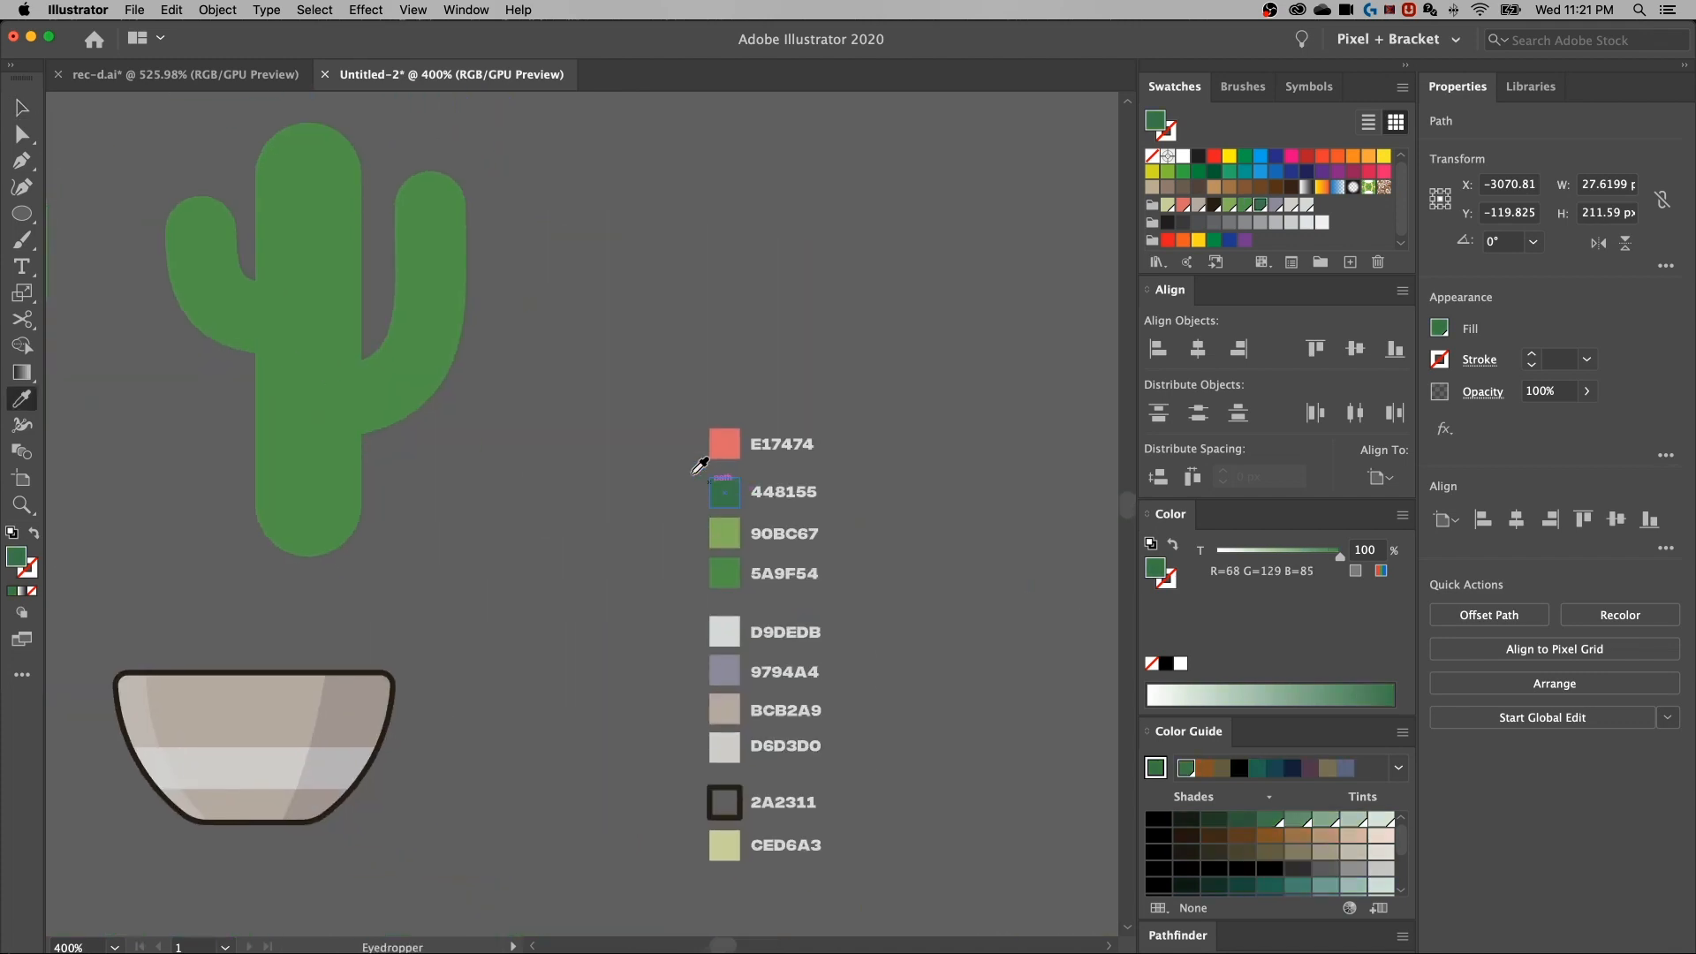
drag(374, 281, 960, 758)
scroll(742, 633, up, 5)
scroll(742, 632, left, 6)
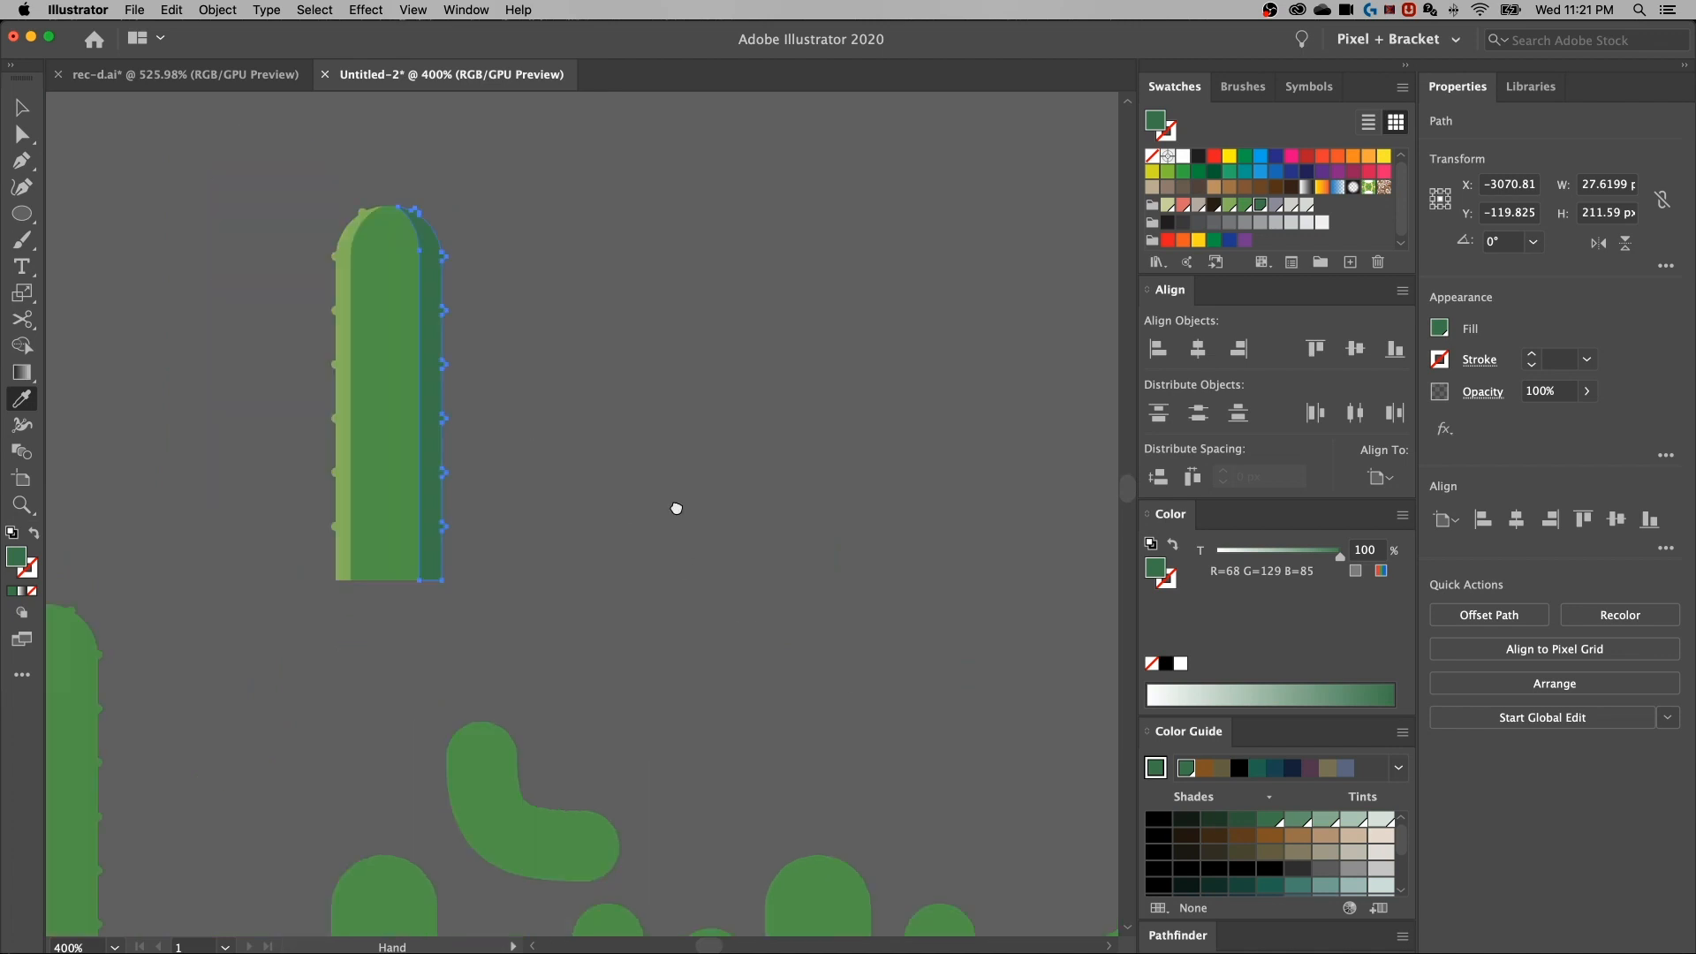
key(v)
click(811, 588)
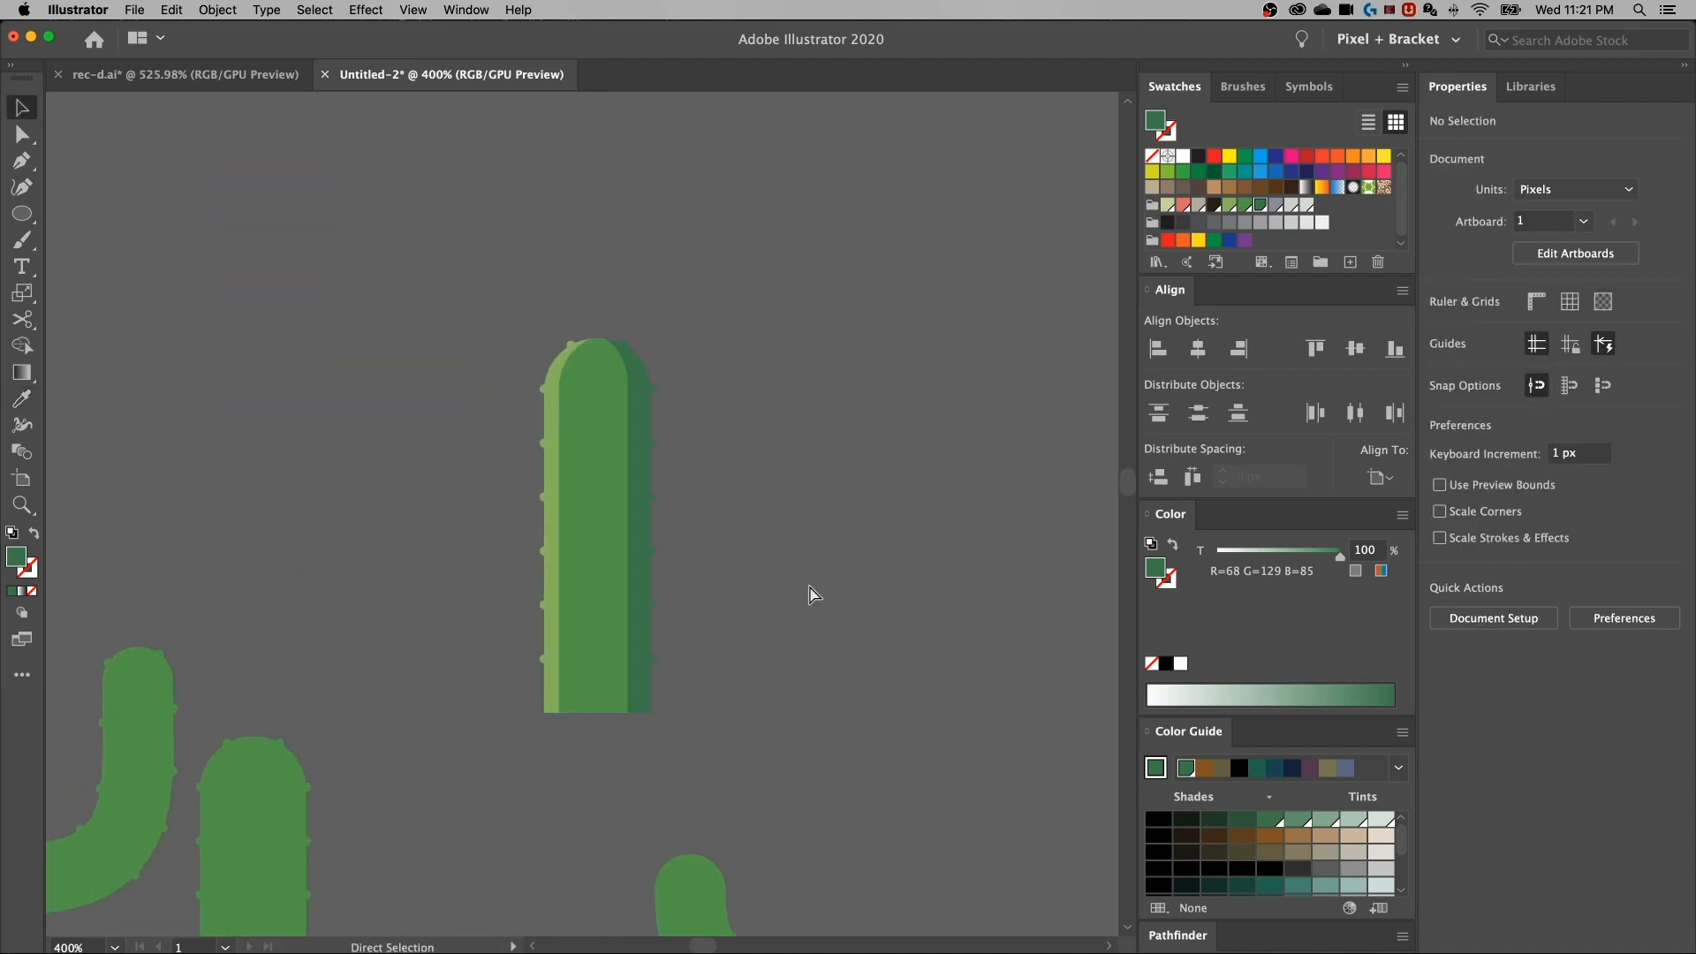
key(super+equal)
key(super+equal)
drag(811, 580, 863, 526)
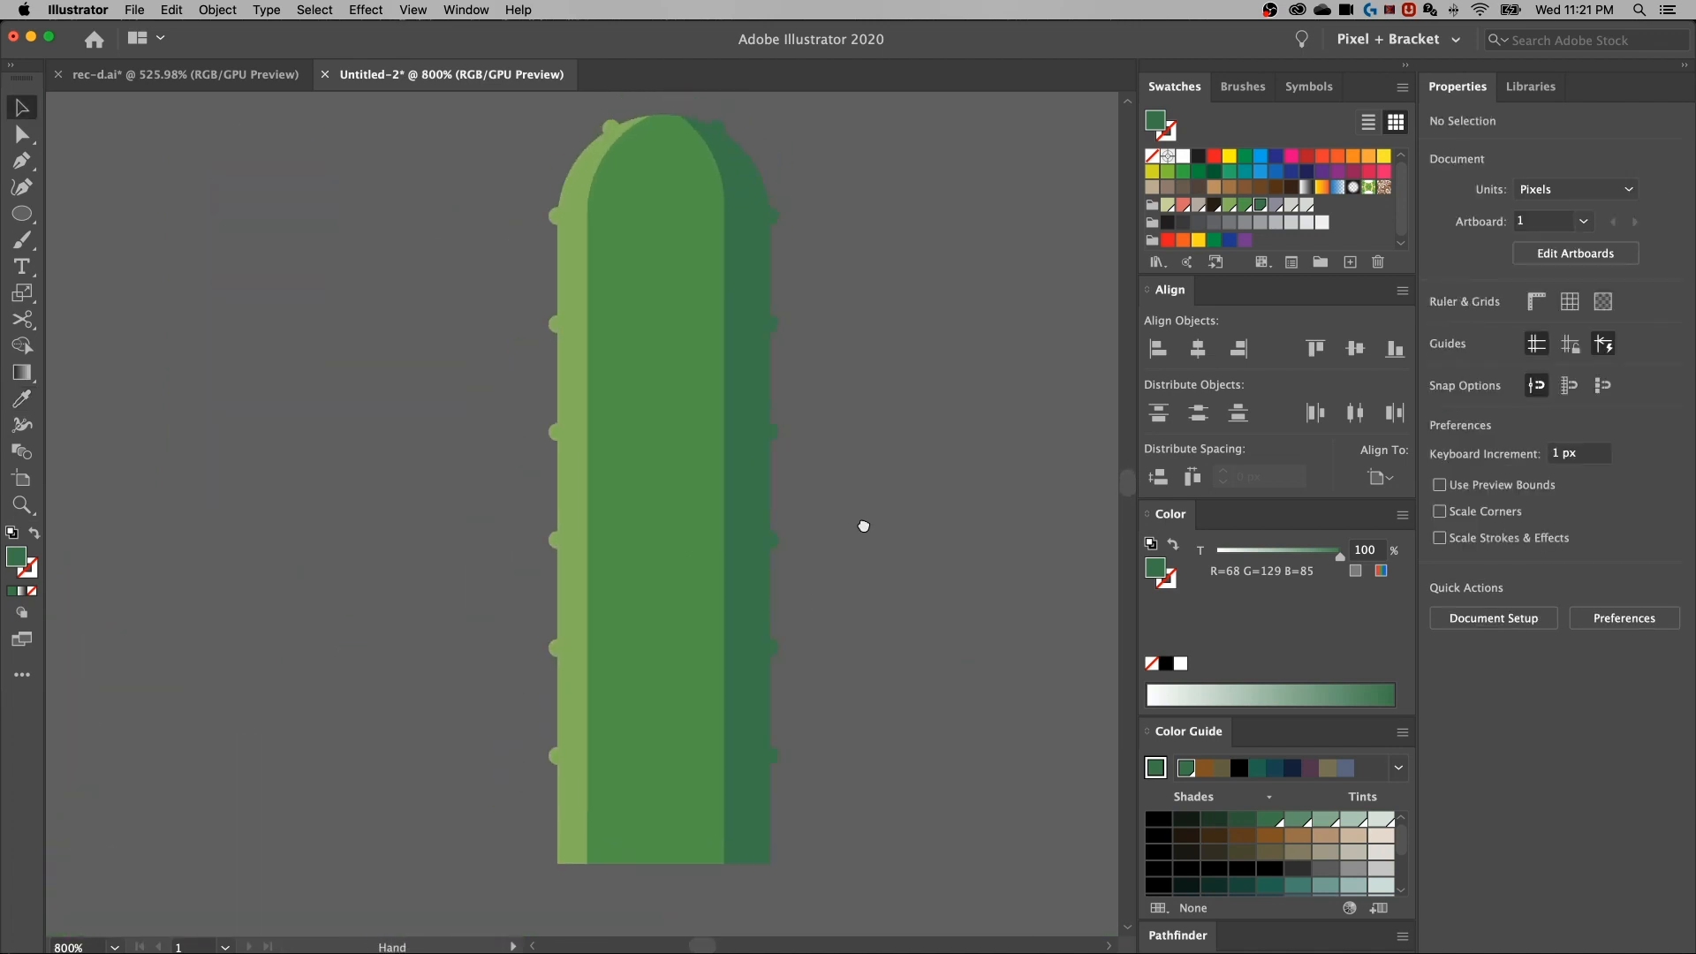
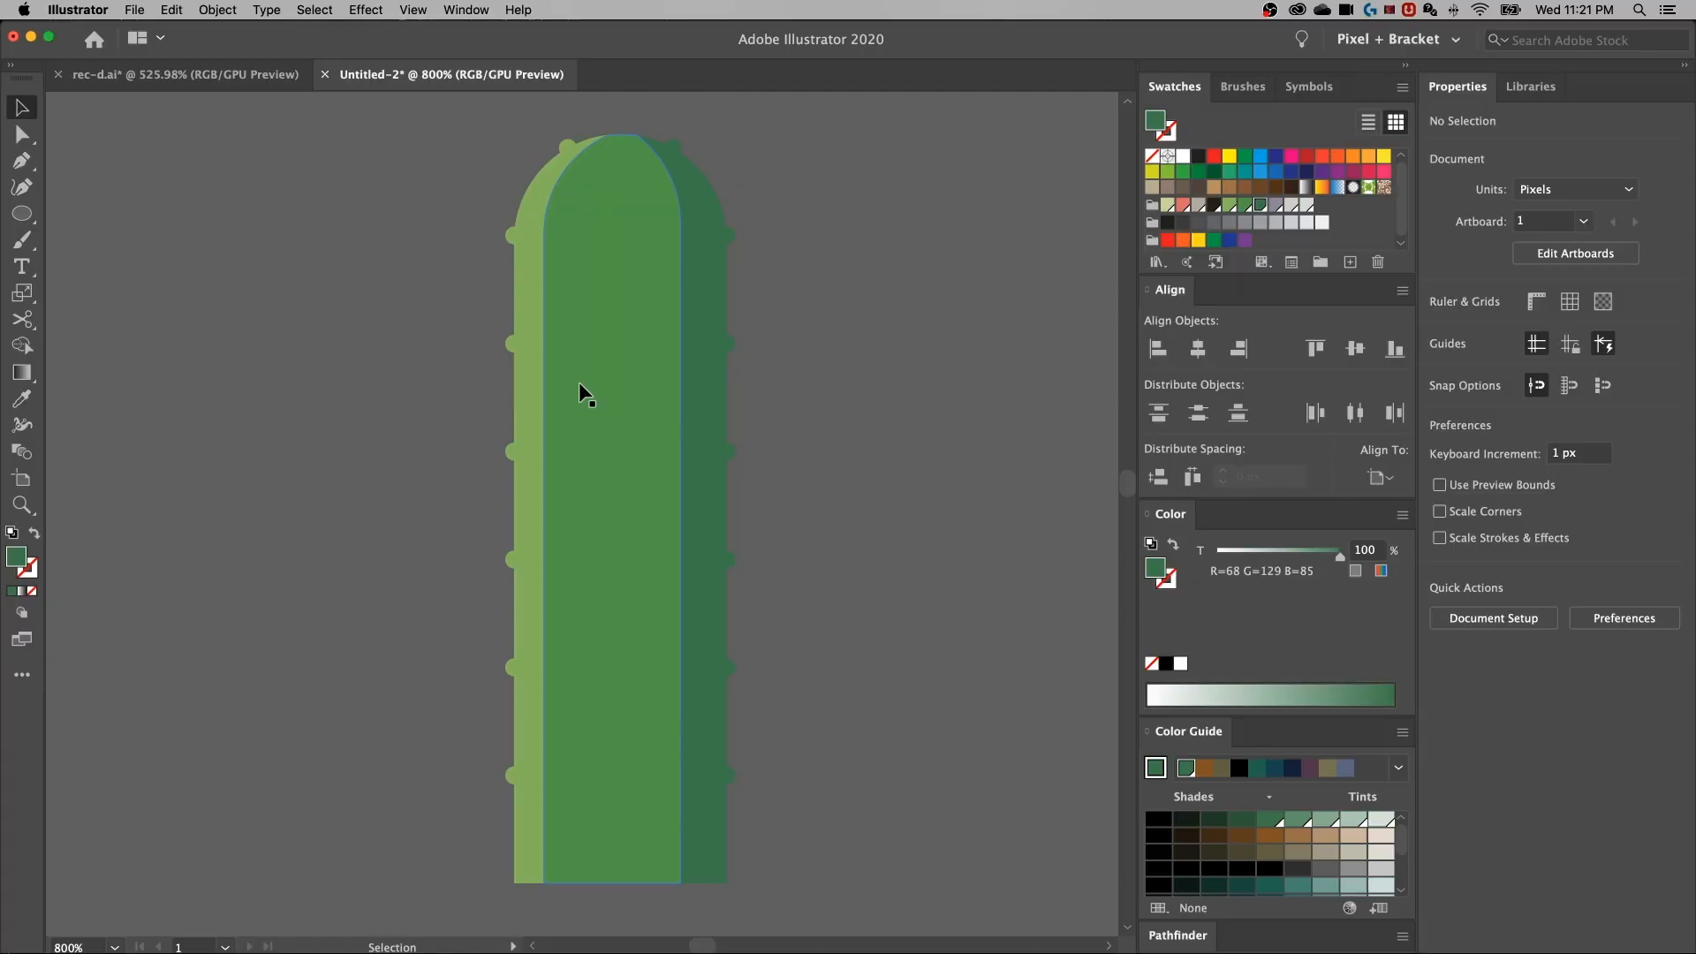
Draw a rectangle of about 32 by 29 px to the right of the cactus and fill it with the trunk's middle green
key(space)
drag(921, 386, 839, 388)
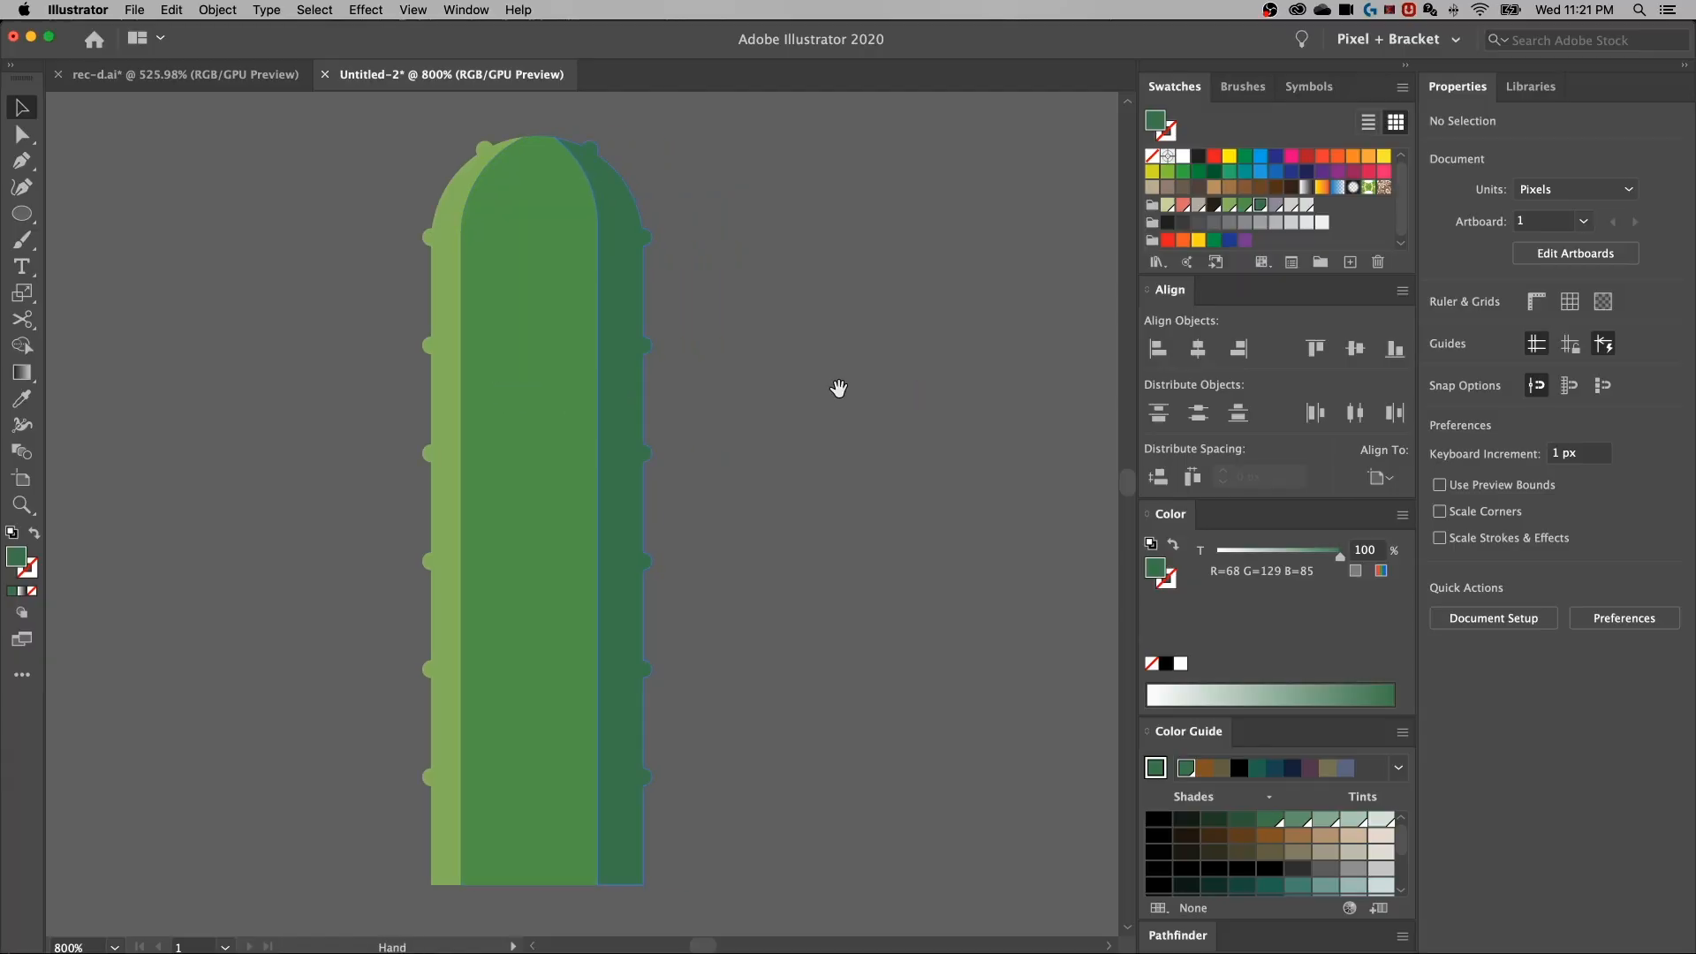
key(m)
drag(750, 278, 864, 381)
key(i)
click(531, 386)
key(v)
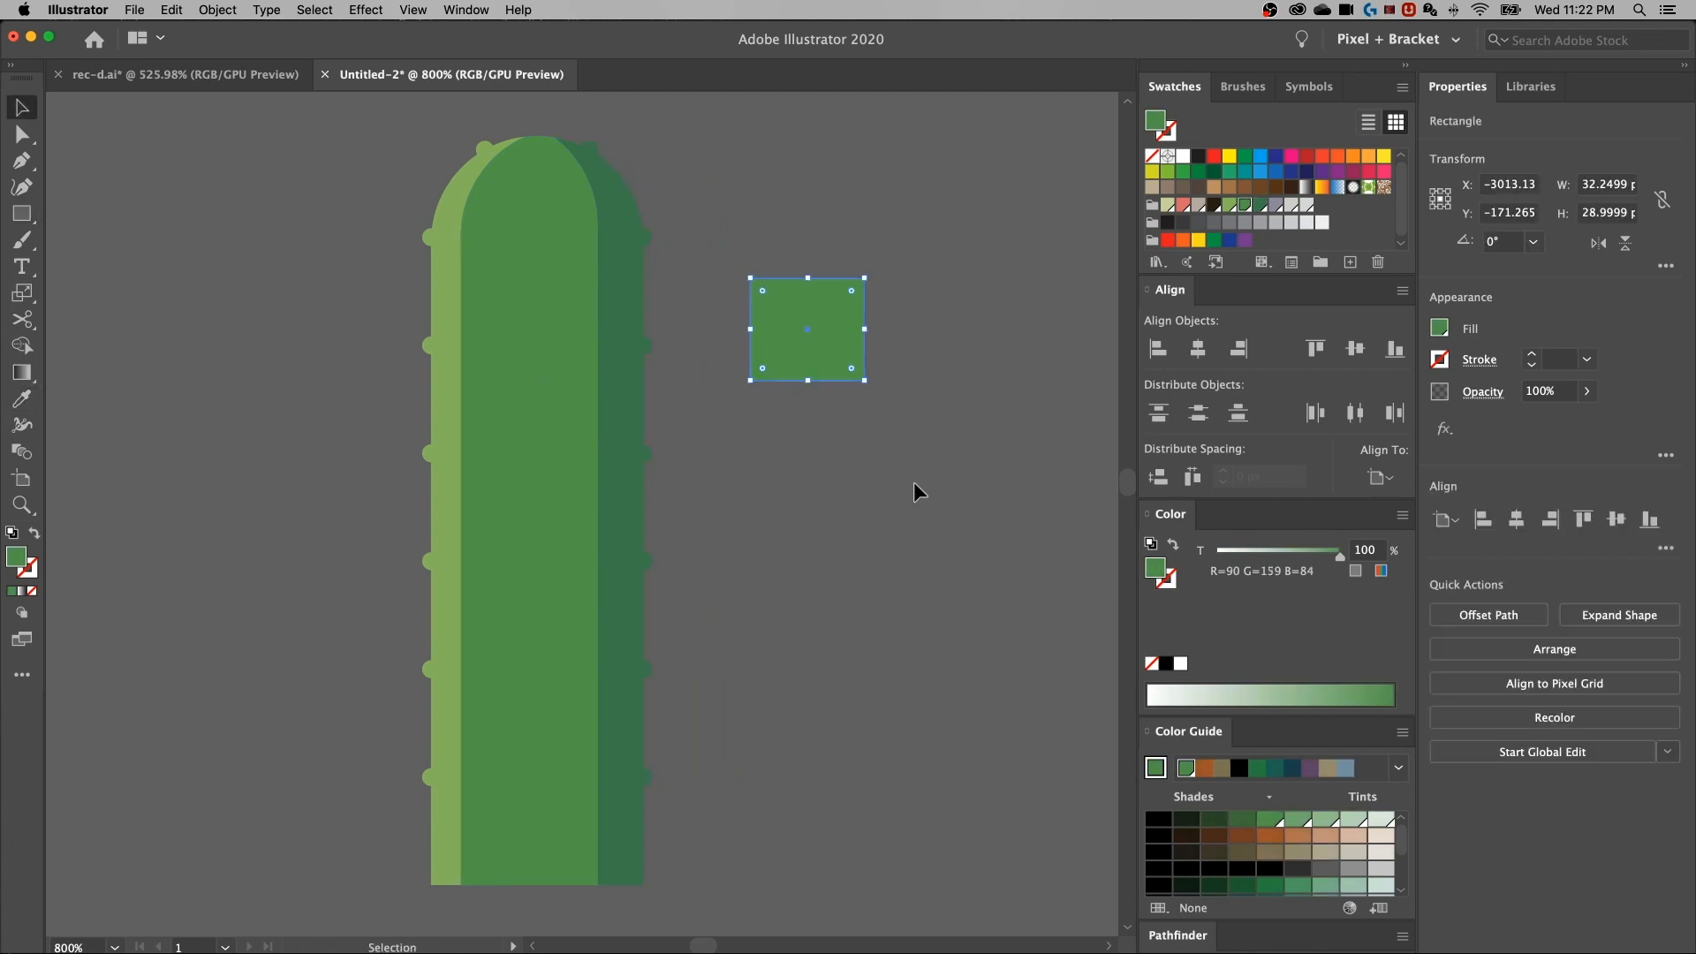
drag(807, 330, 868, 341)
Shift the rectangle's fill toward yellow and lighten it to the highlight green 8ABA65
double_click(15, 558)
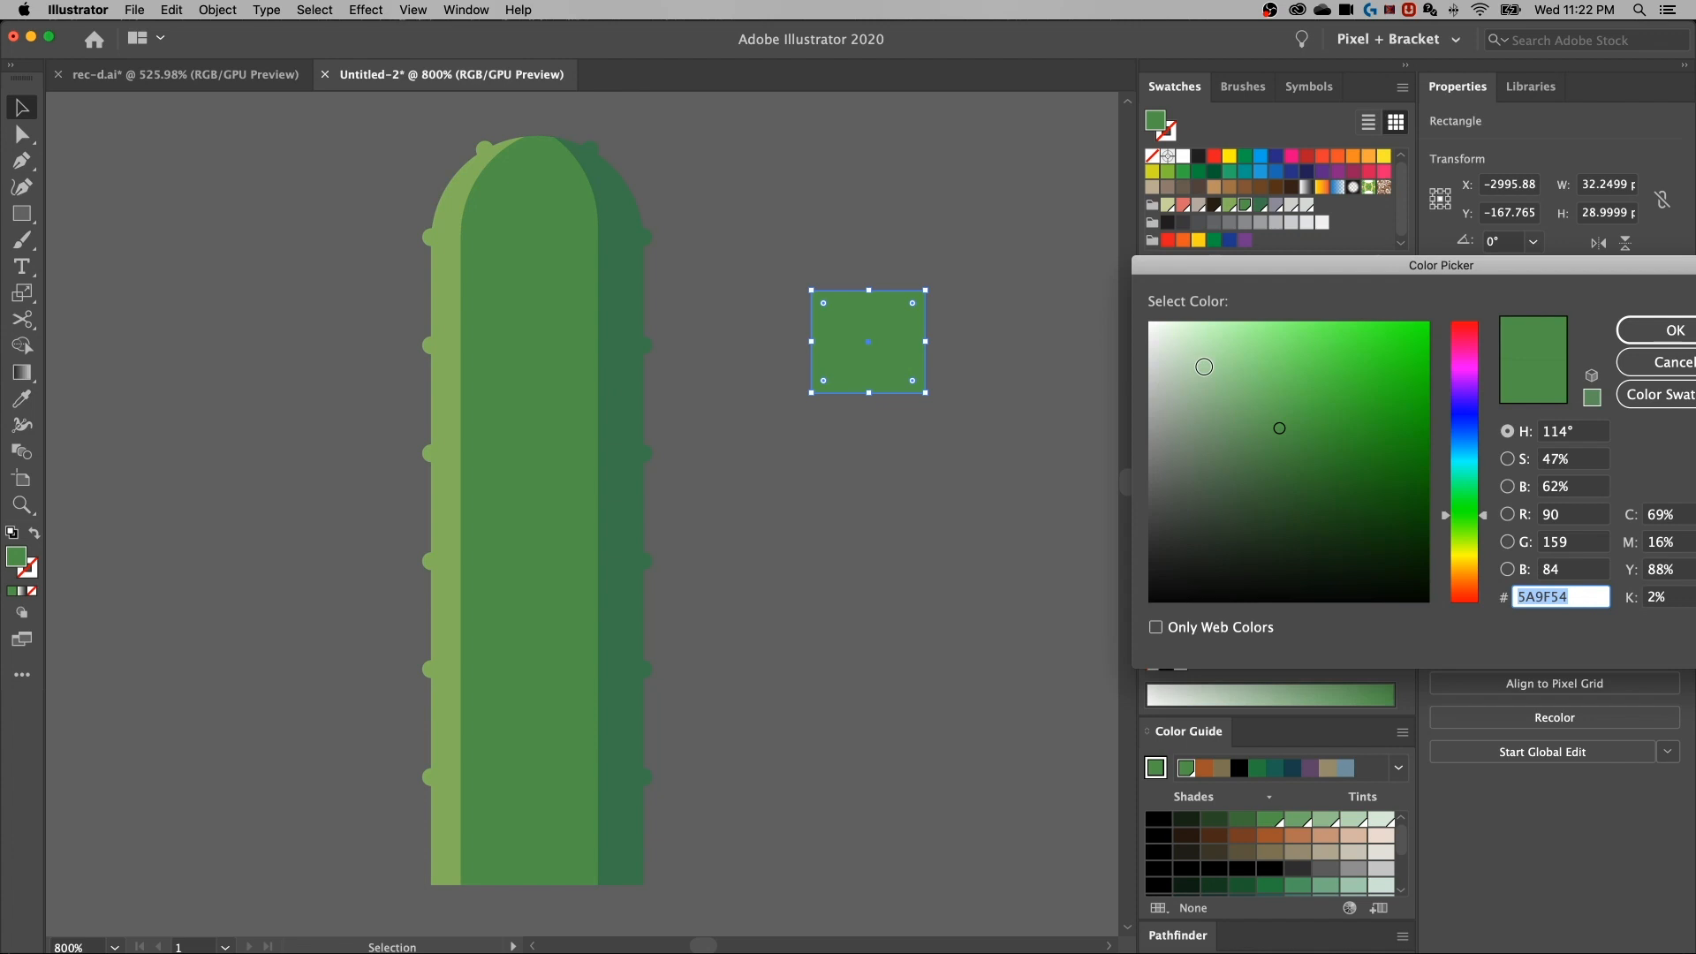
click(1471, 519)
drag(1468, 522, 1466, 529)
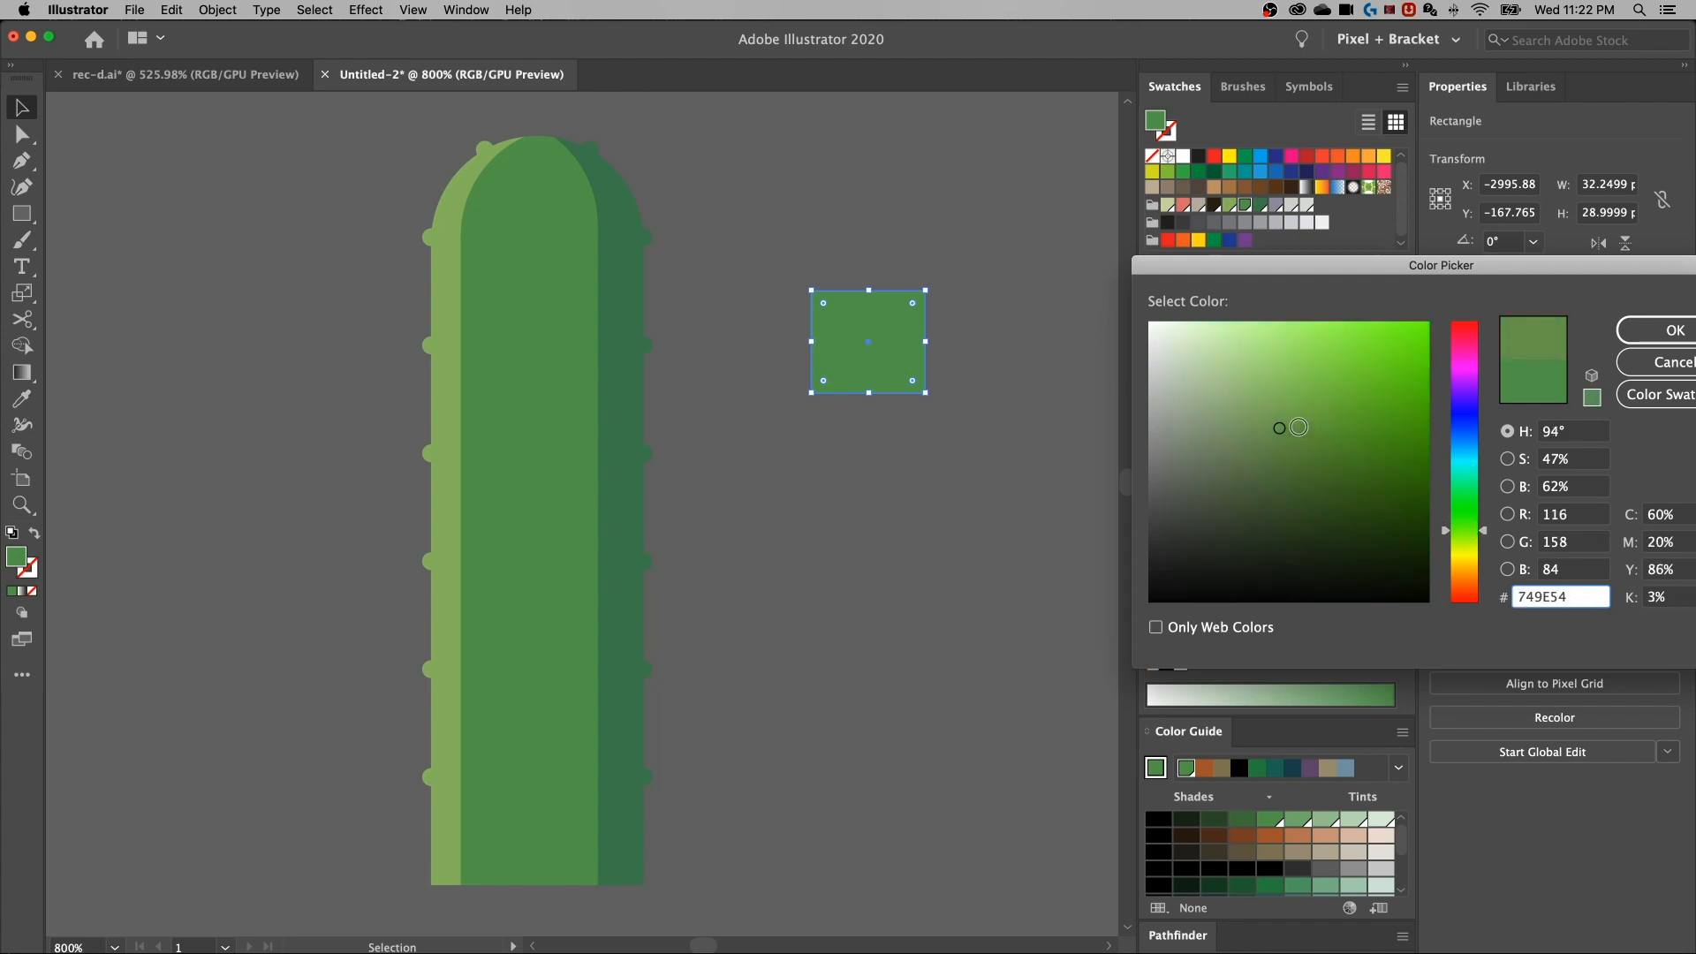
drag(1283, 412, 1276, 397)
click(1648, 333)
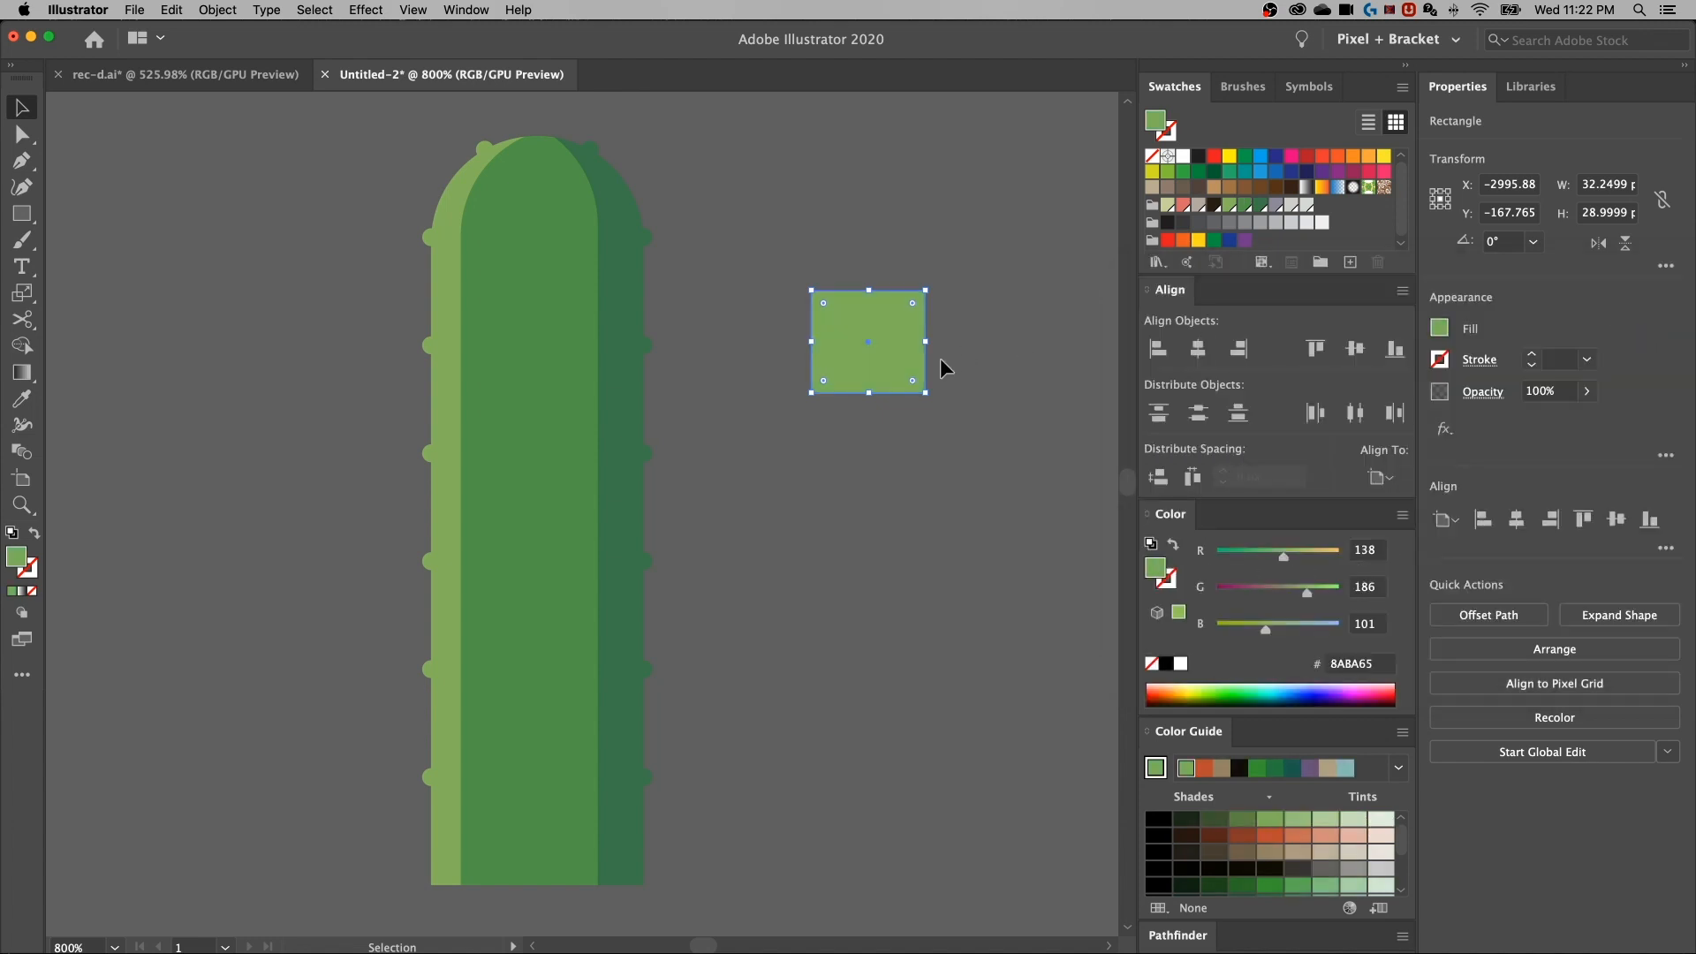
Duplicate the light green rectangle below itself and fill the copy with the trunk's middle green
click(943, 505)
drag(869, 346, 889, 463)
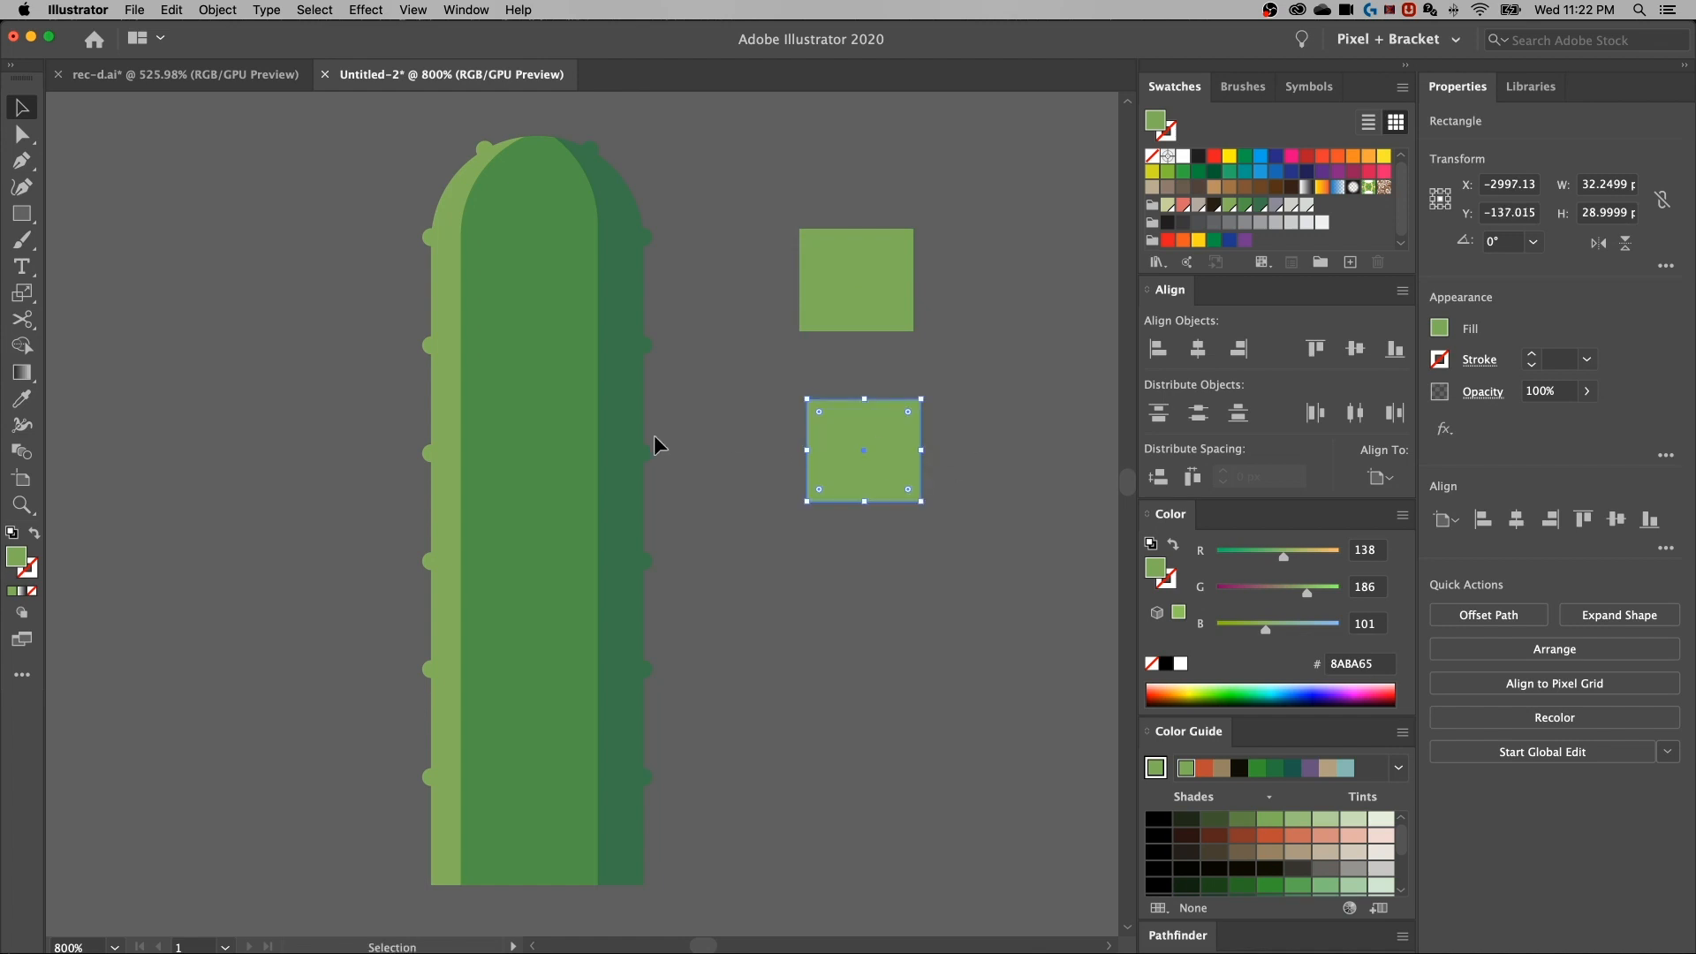
key(i)
click(541, 442)
key(v)
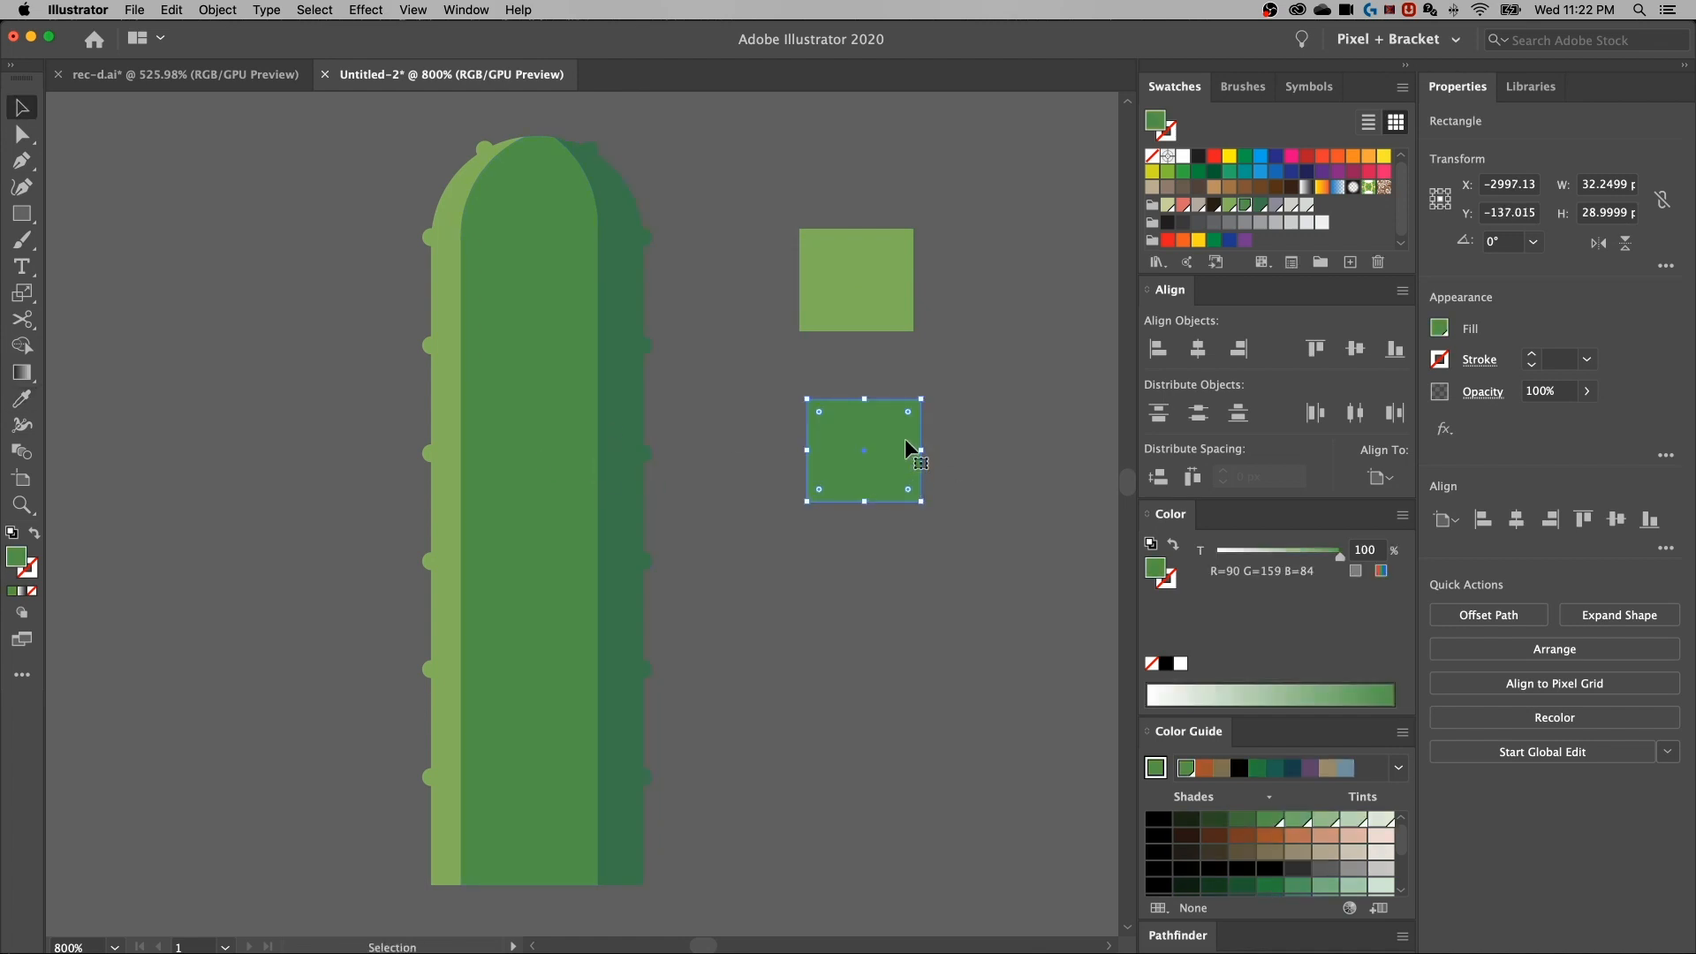
Shift the lower rectangle's fill toward blue and darken it to 46845B, and delete both sample rectangles beside the cactus
double_click(19, 558)
drag(1470, 522, 1471, 497)
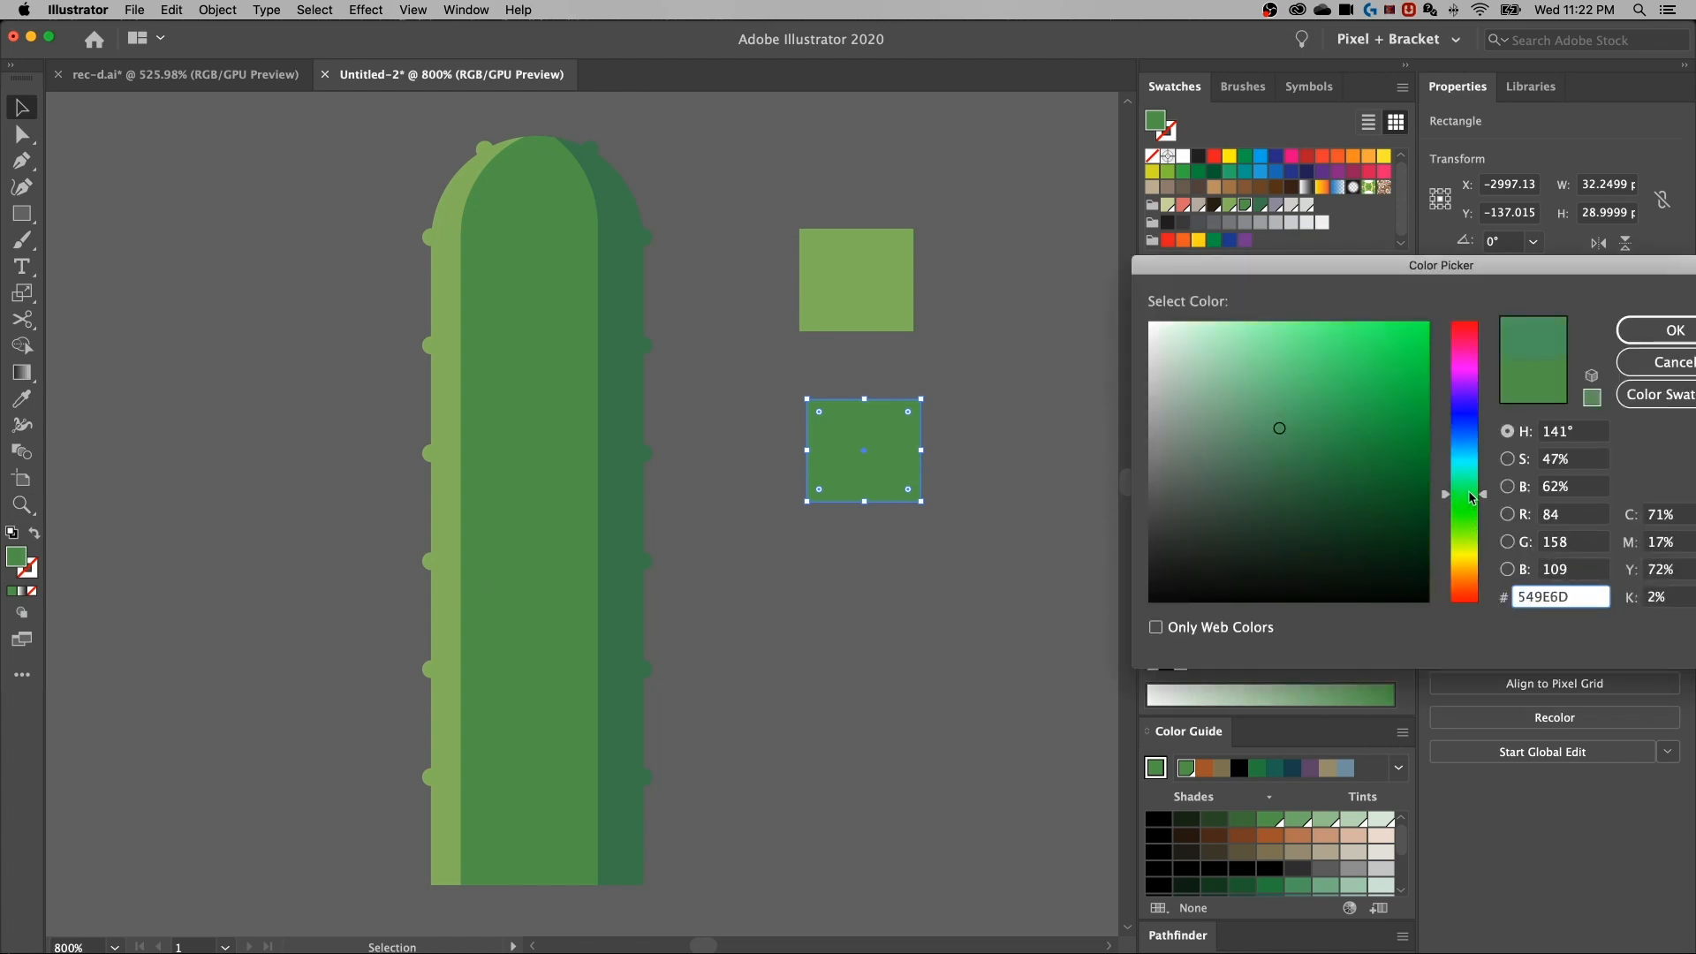
drag(1280, 432, 1279, 456)
click(1677, 336)
click(839, 608)
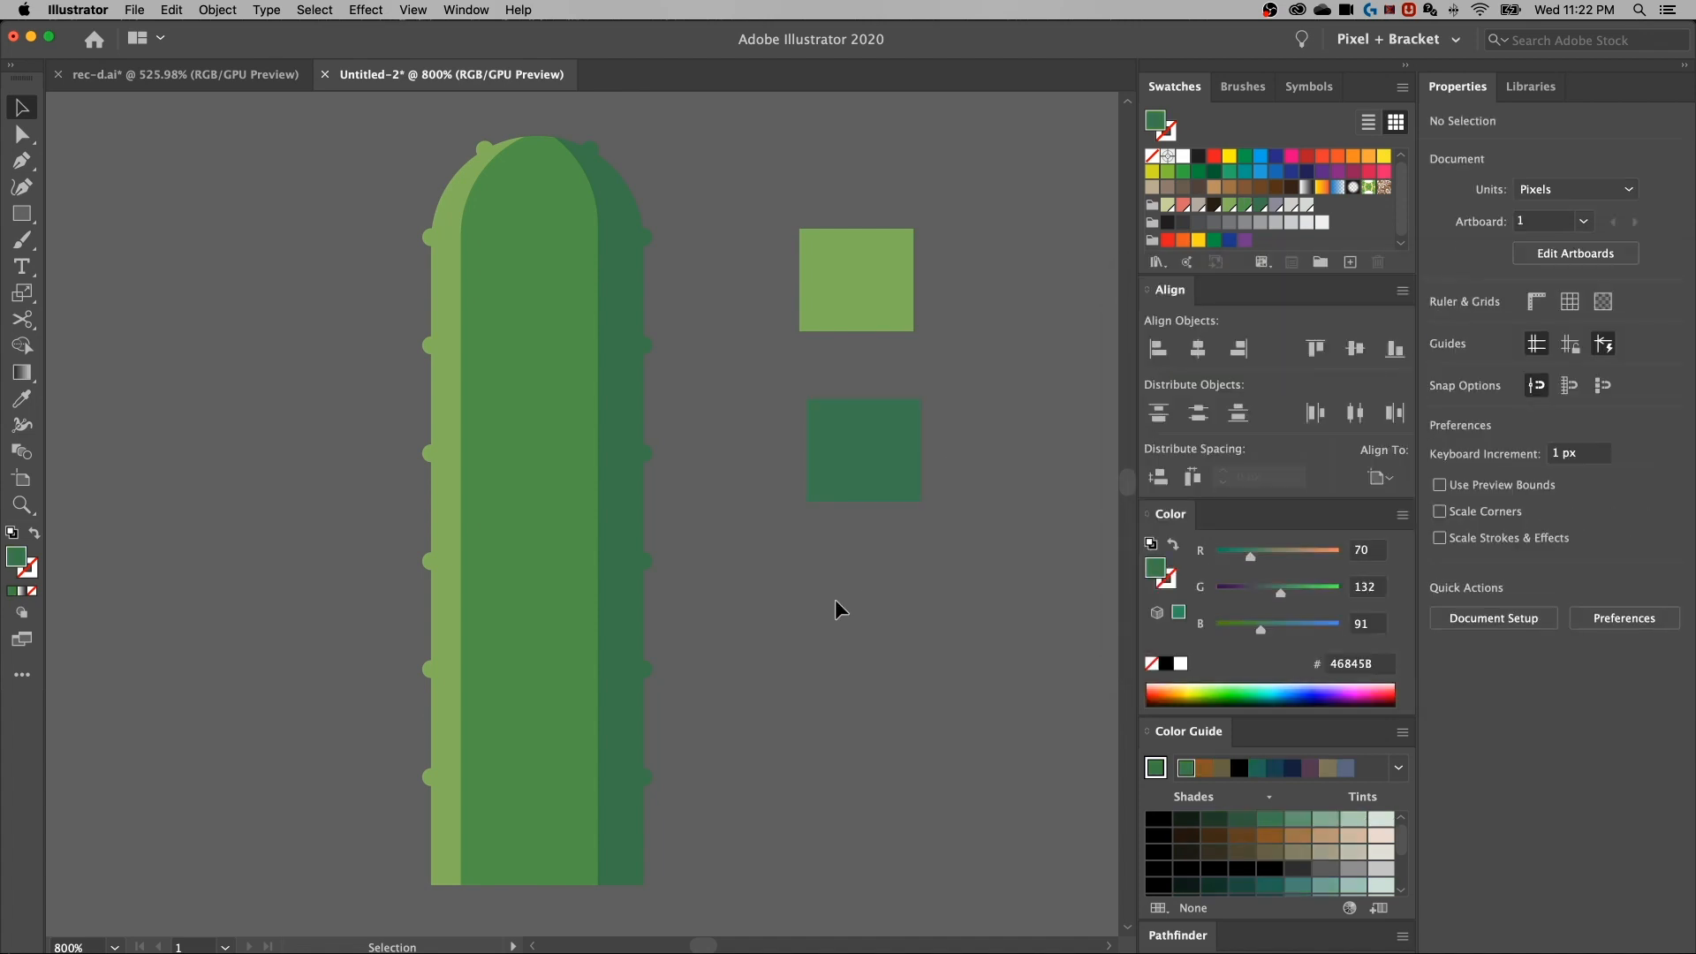
click(851, 405)
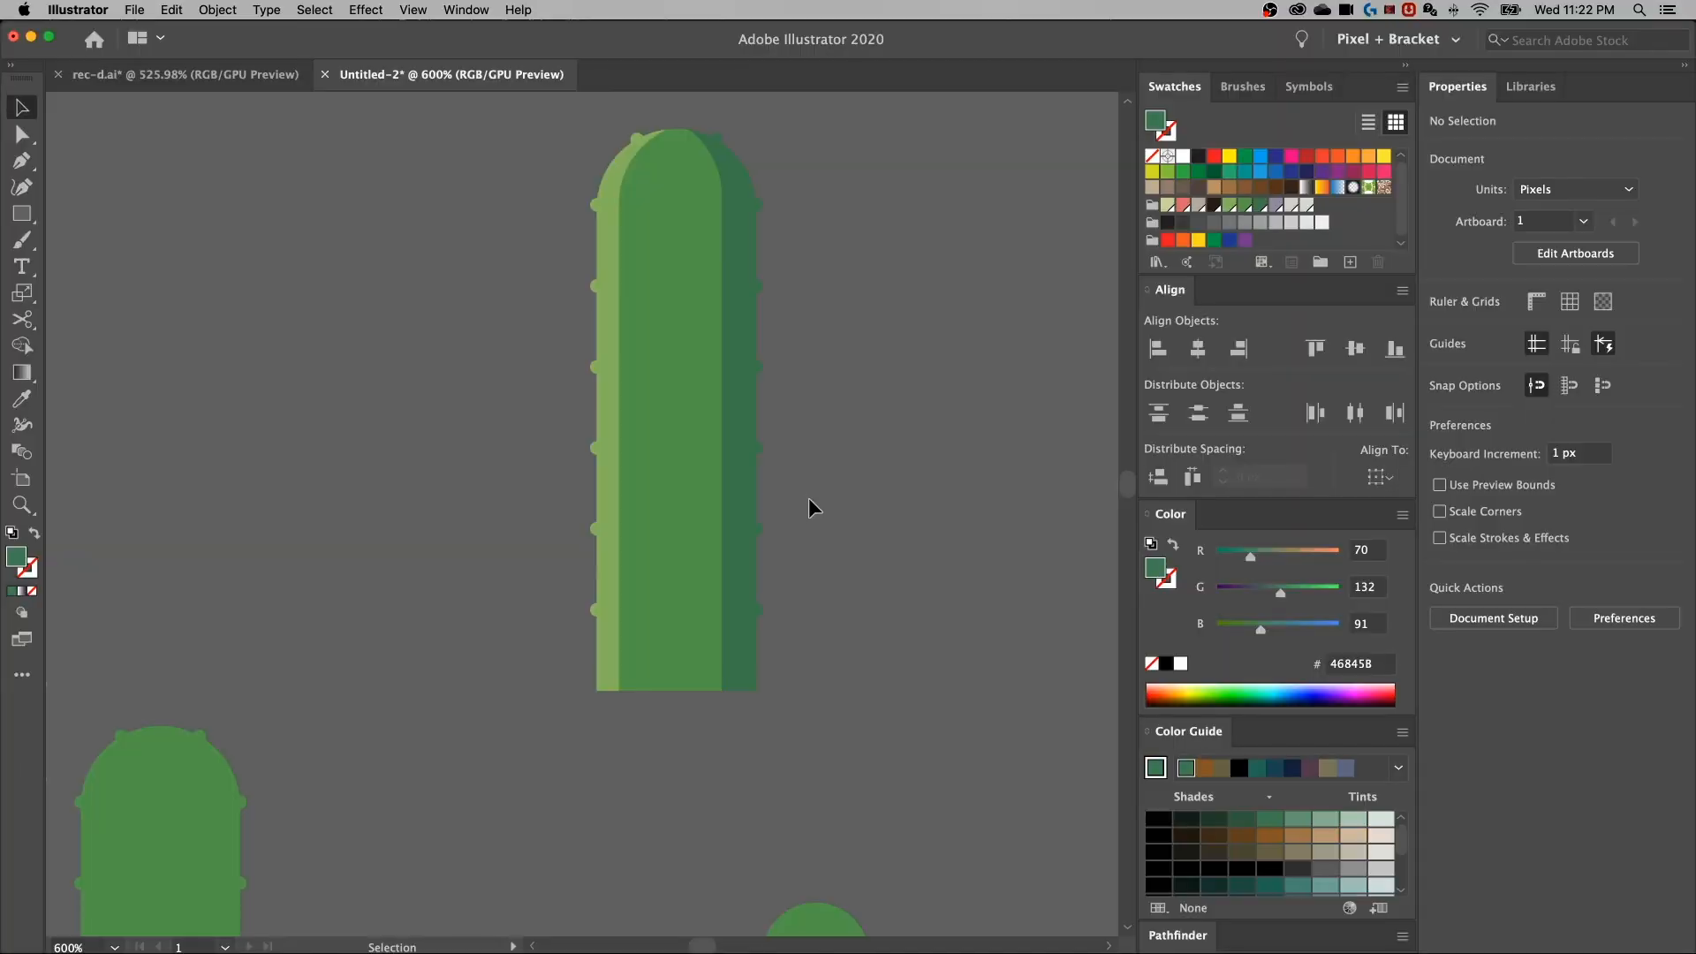
Duplicate the spiky J-shaped cactus arm and place the copy to the right of the shaded trunk
key(super+minus)
scroll(795, 500, up, 2)
drag(768, 504, 862, 490)
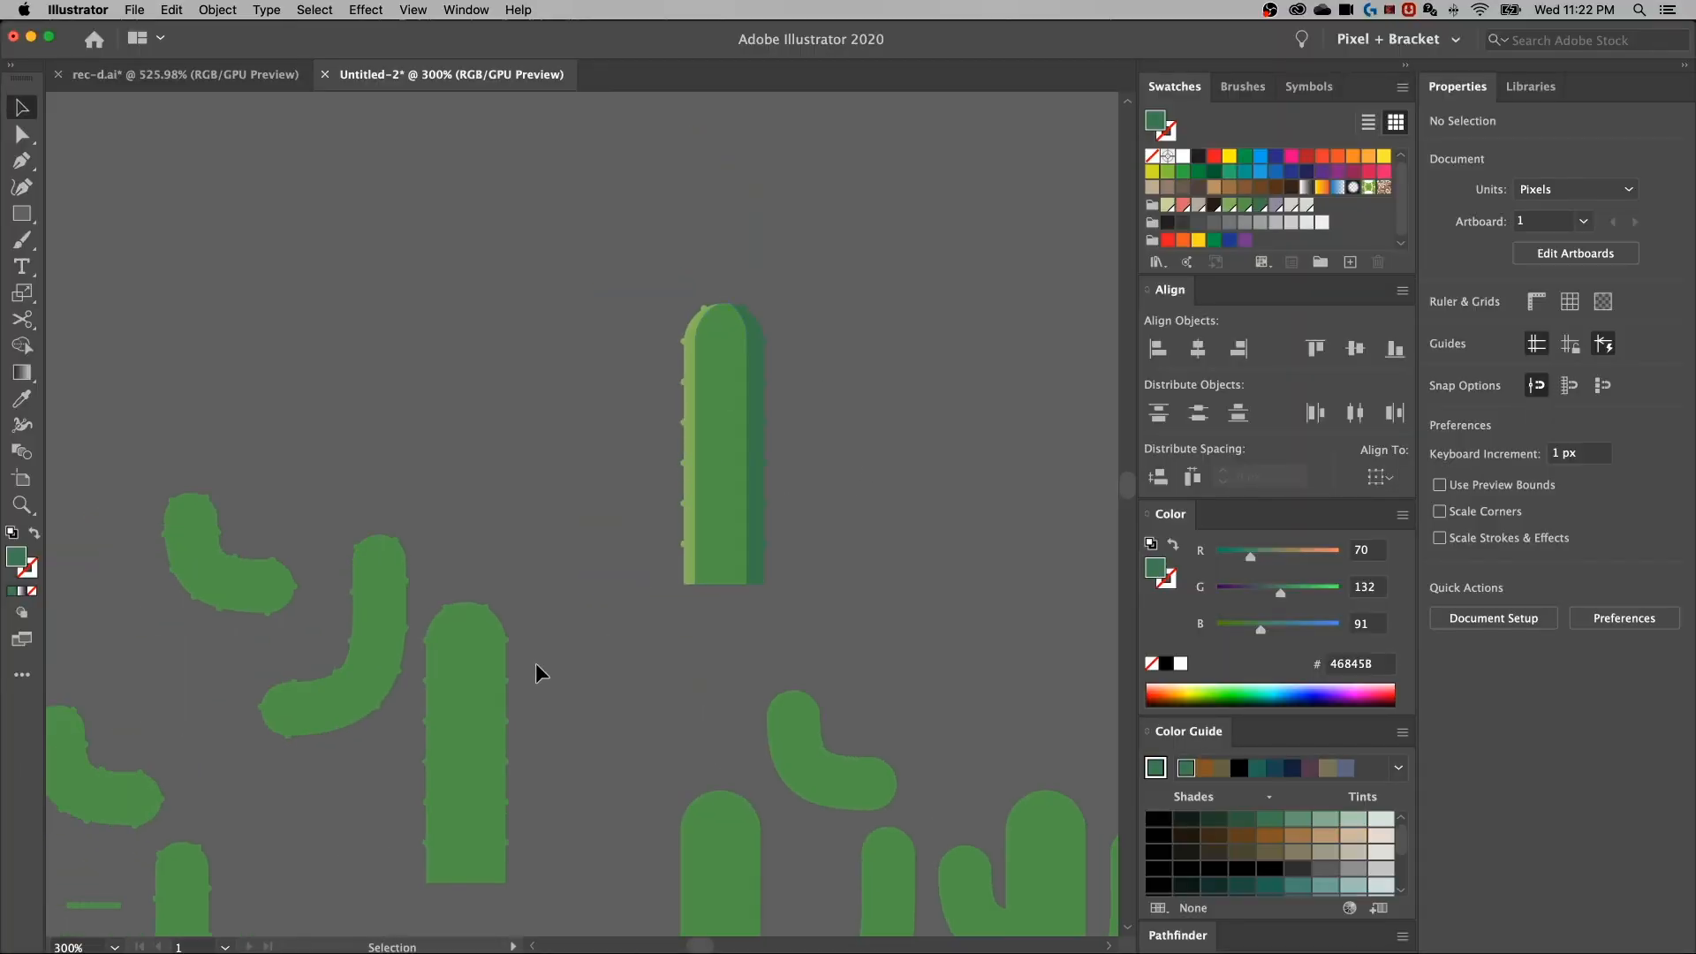
scroll(511, 542, left, 3)
drag(495, 575, 1071, 351)
drag(996, 454, 704, 492)
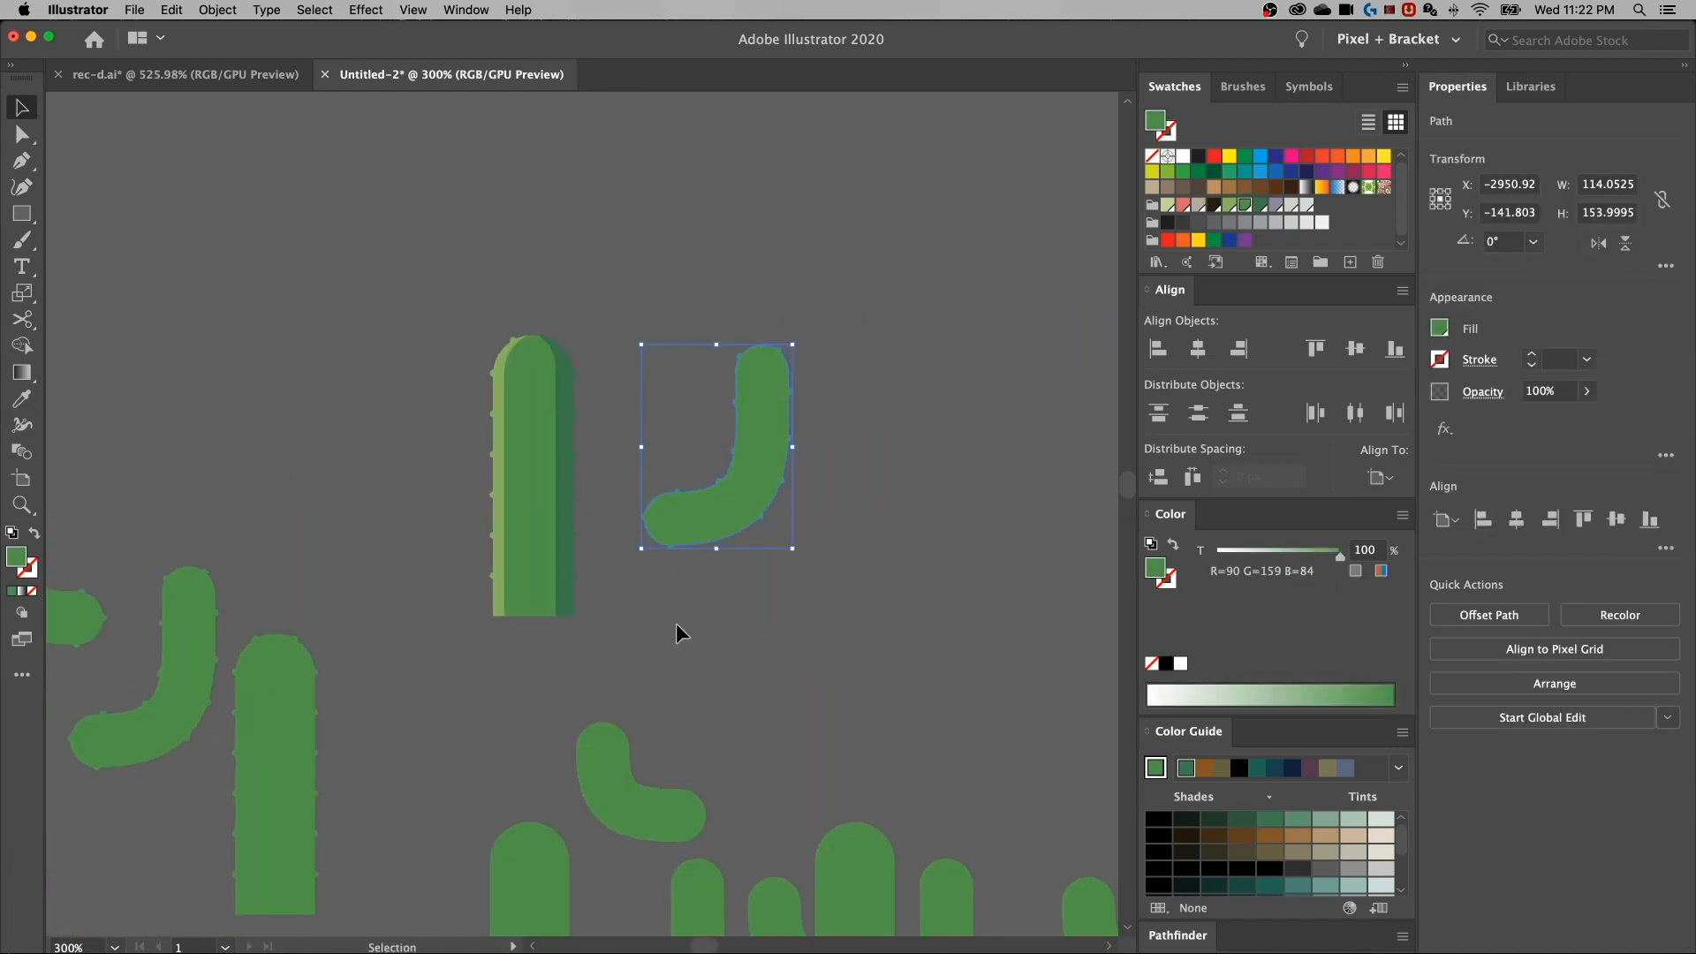
Duplicate the smooth J-shaped arm and place the copy over the spiky arm beside the shaded trunk
scroll(677, 626, down, 5)
scroll(677, 625, right, 2)
drag(616, 676, 776, 243)
key(super+equal)
key(a)
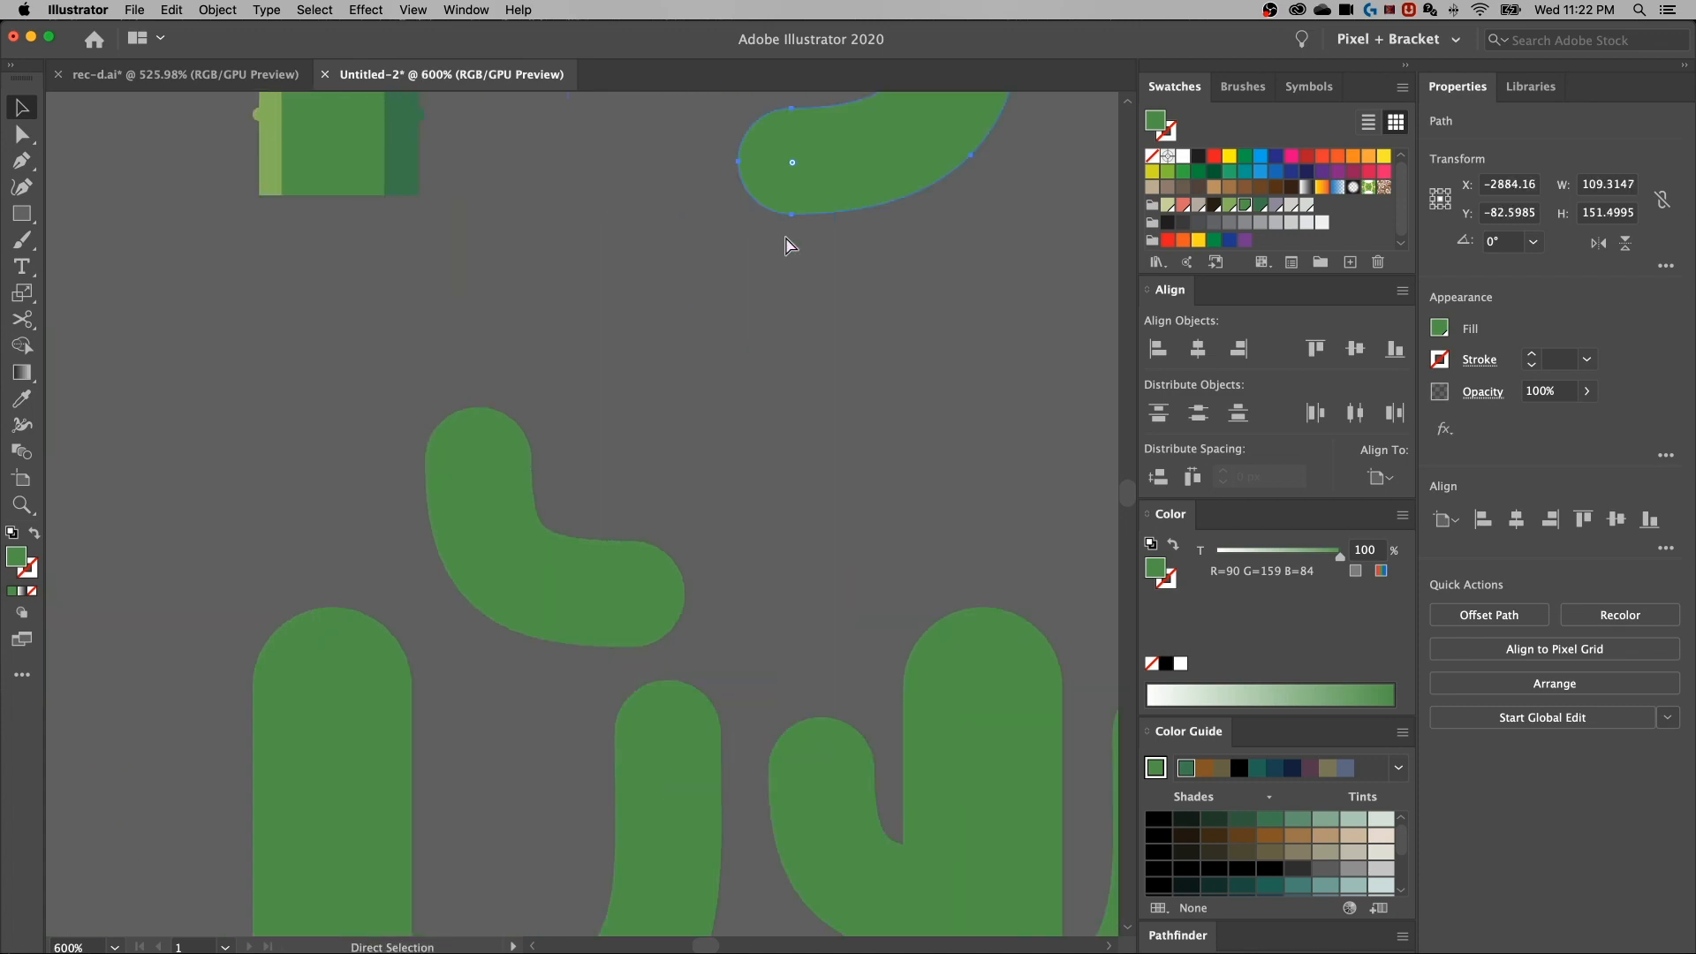
drag(940, 208, 898, 685)
key(v)
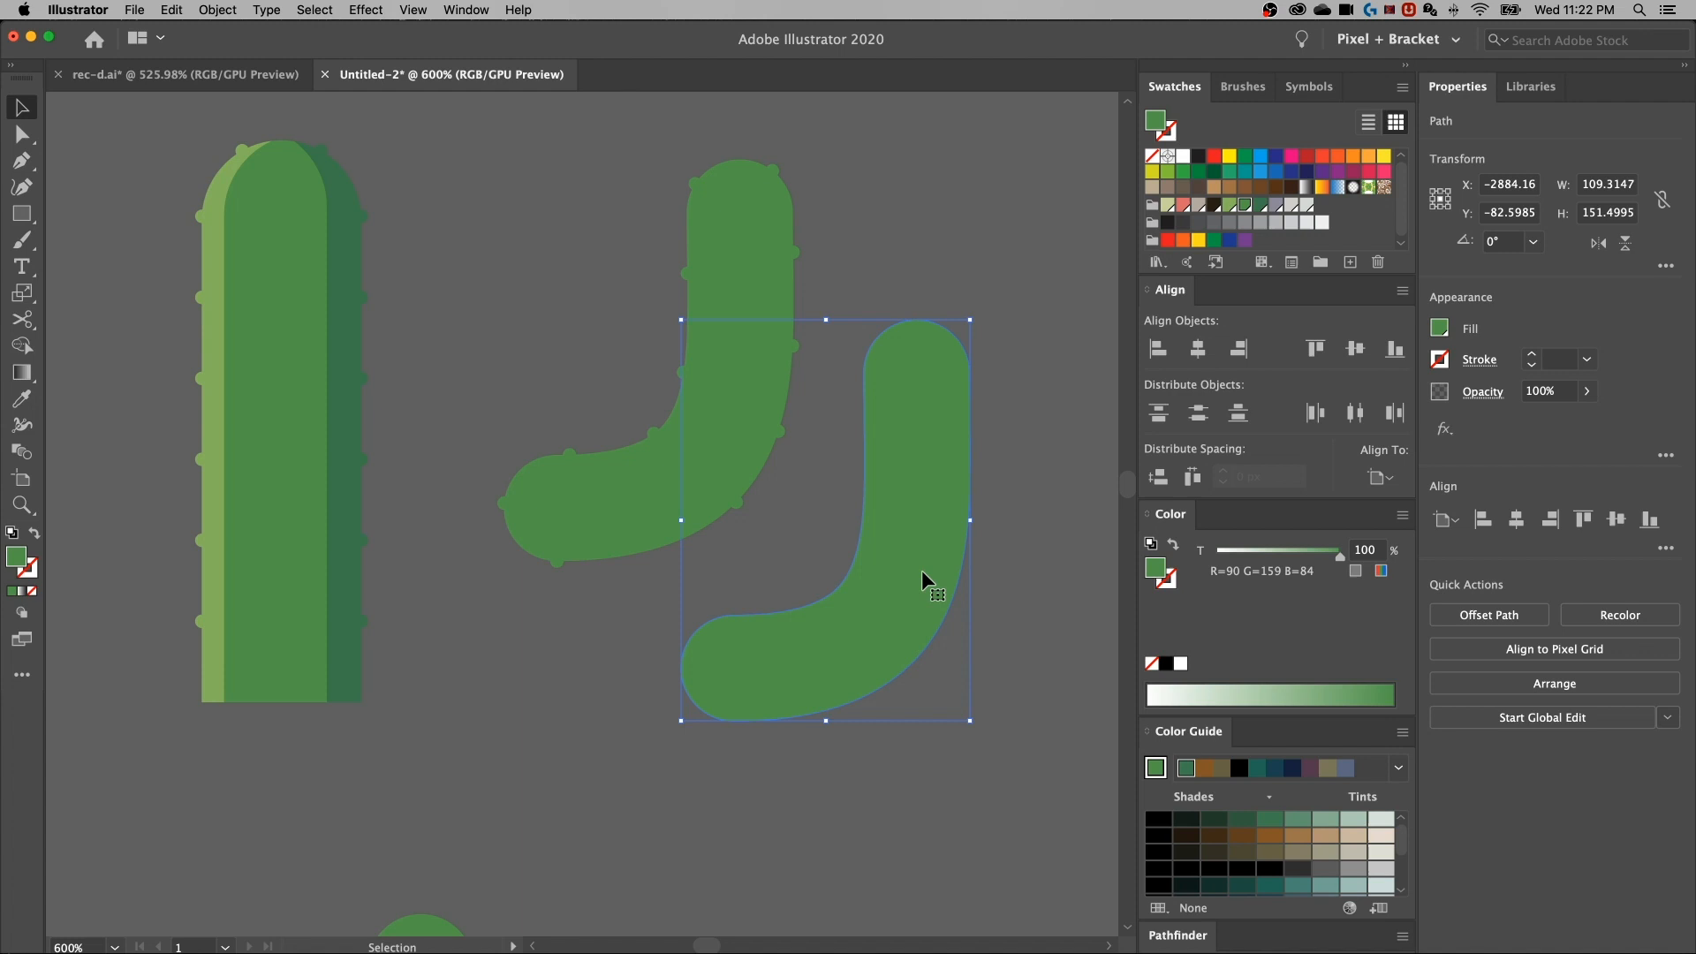
drag(936, 570, 750, 435)
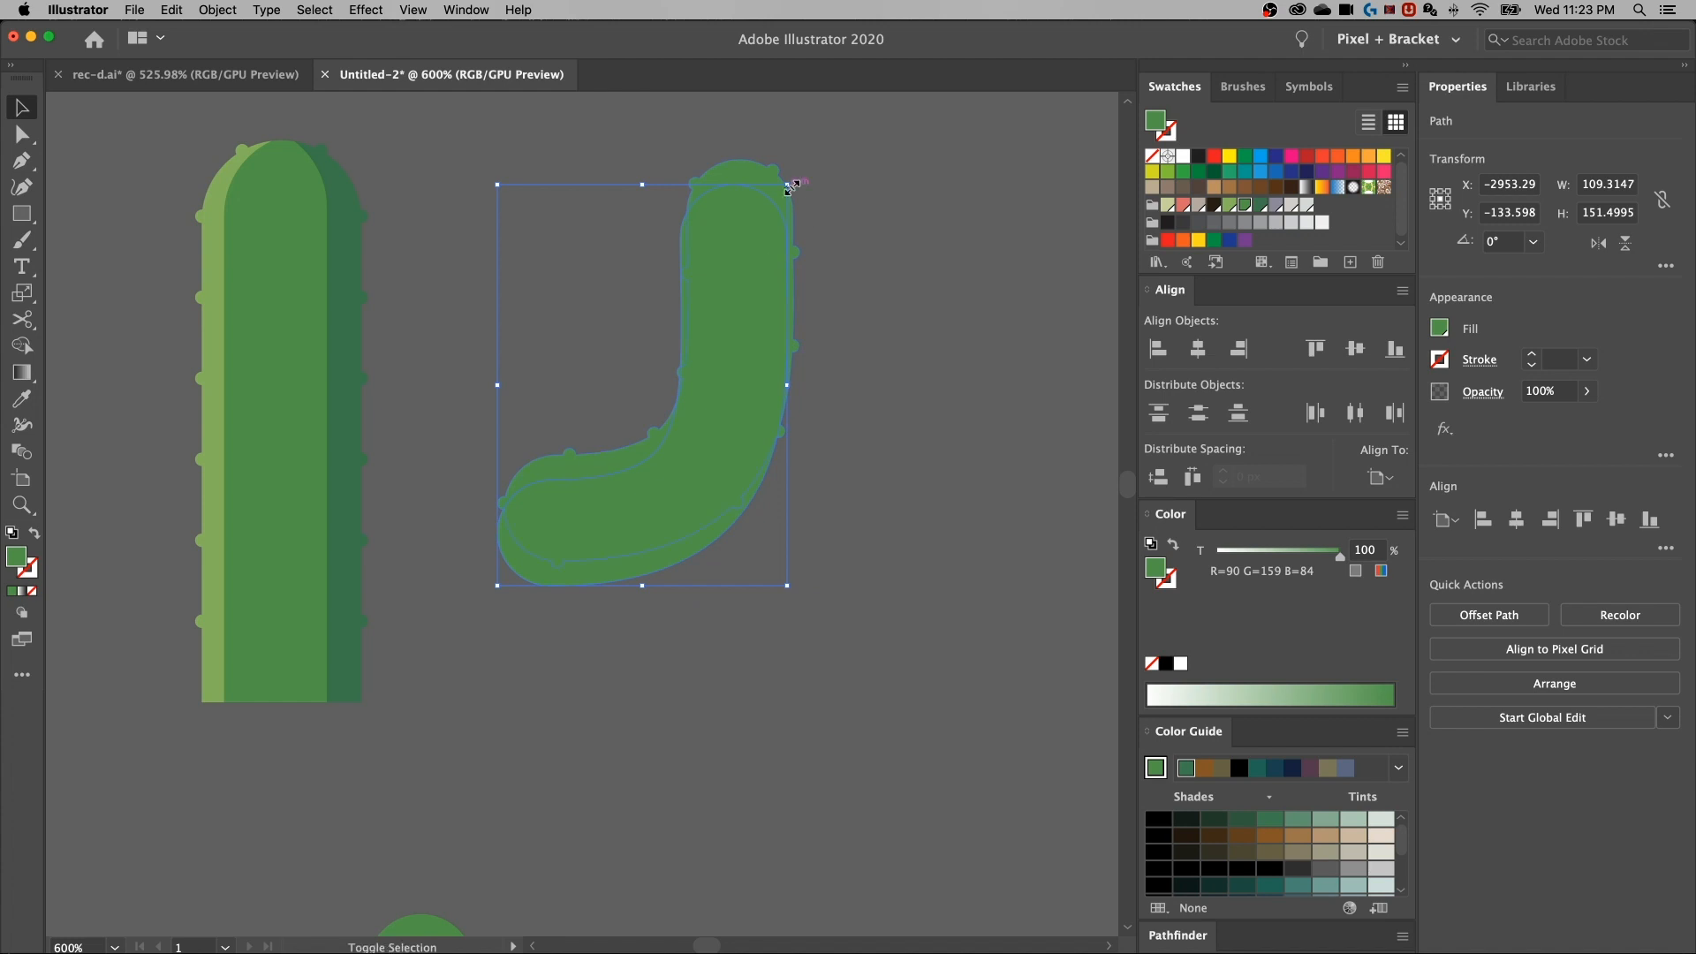
Enlarge the smooth arm copy to about 119 by 165 px and undo the accidental move that follows
drag(787, 187, 840, 152)
drag(748, 302, 755, 301)
key(ctrl+z)
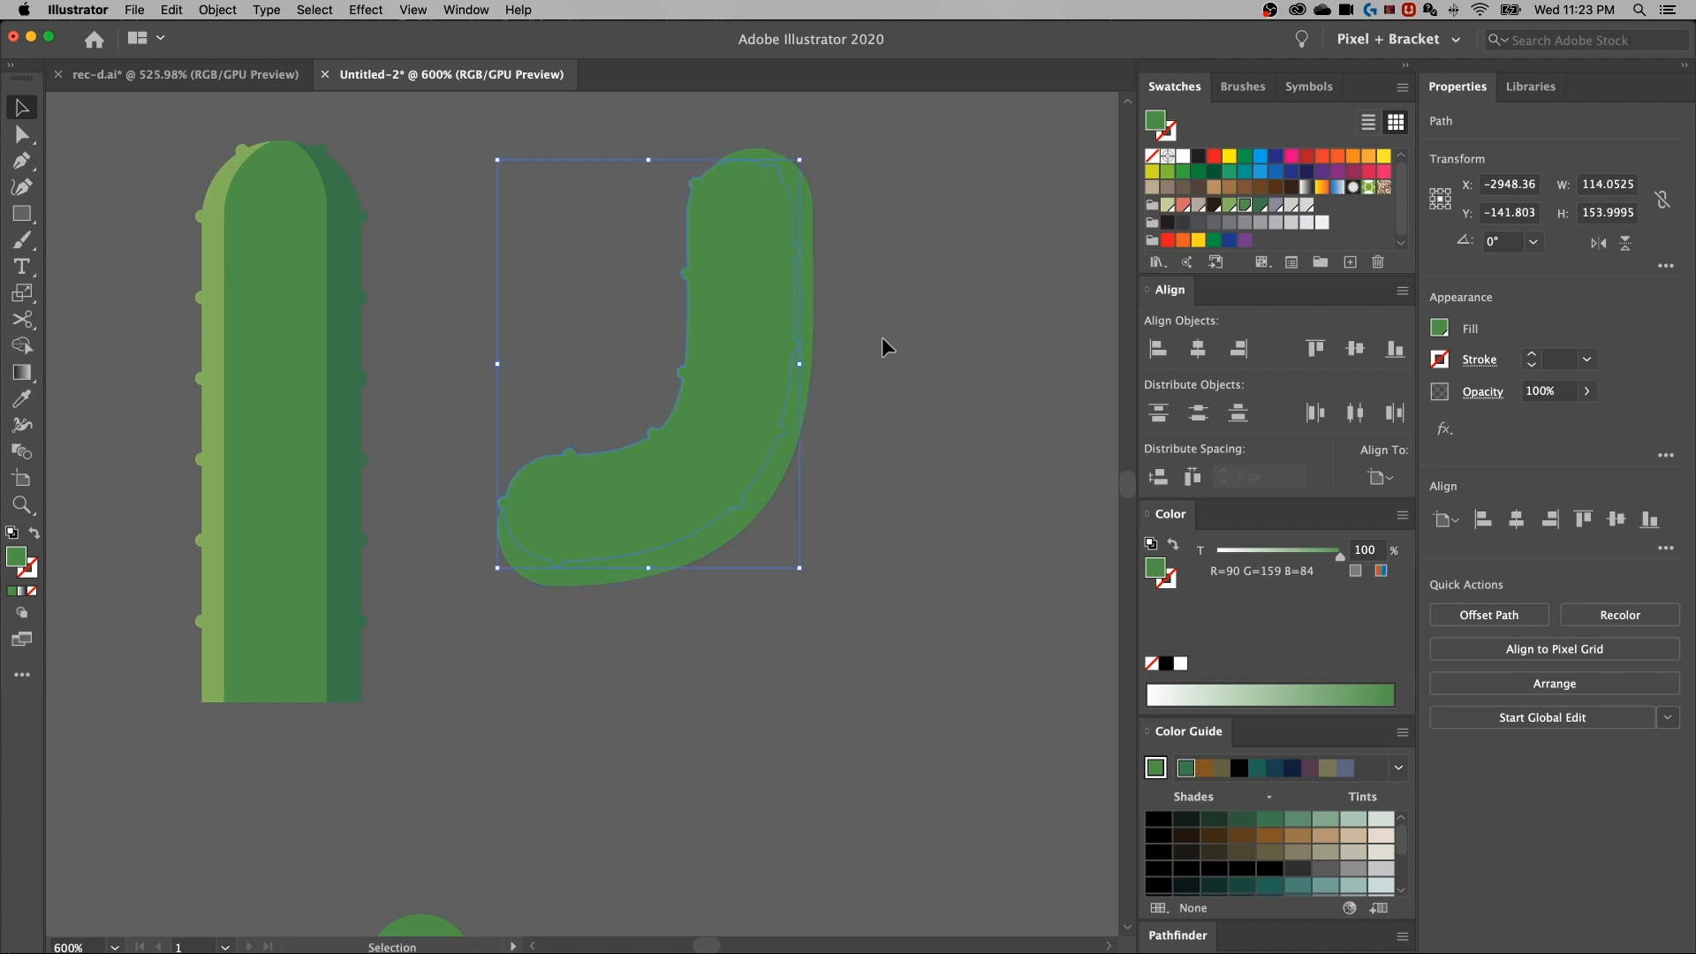
Bring the smooth arm copy to the front of the spiky arm
click(674, 579)
right_click(668, 575)
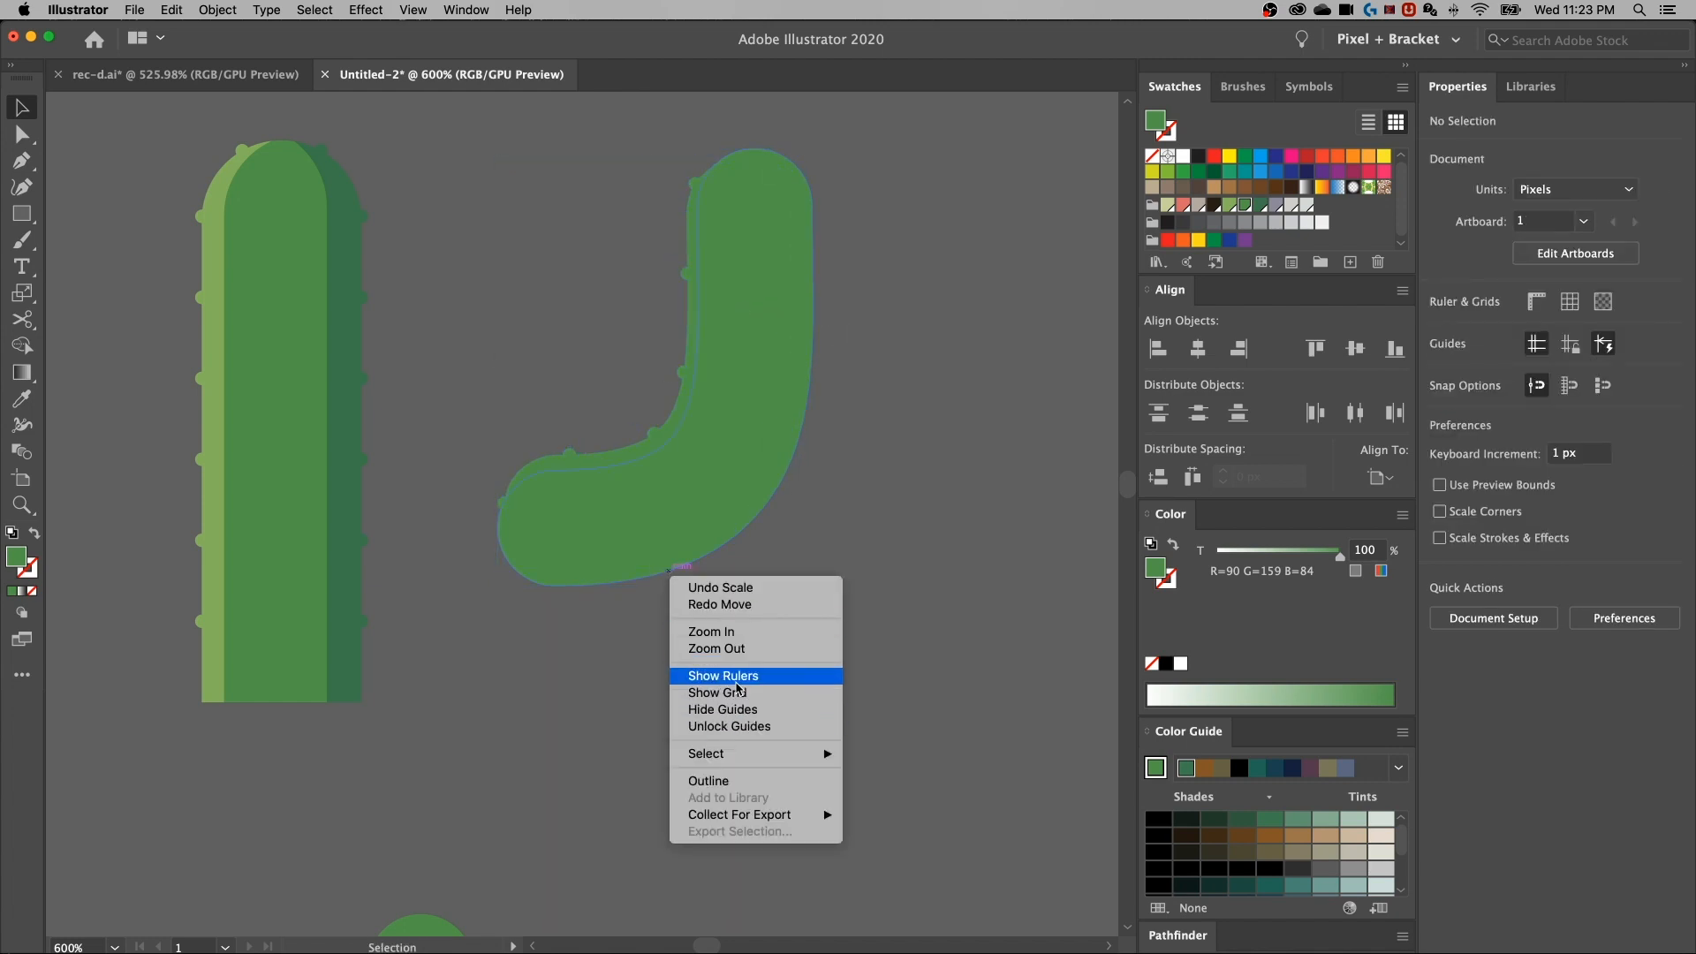
click(622, 656)
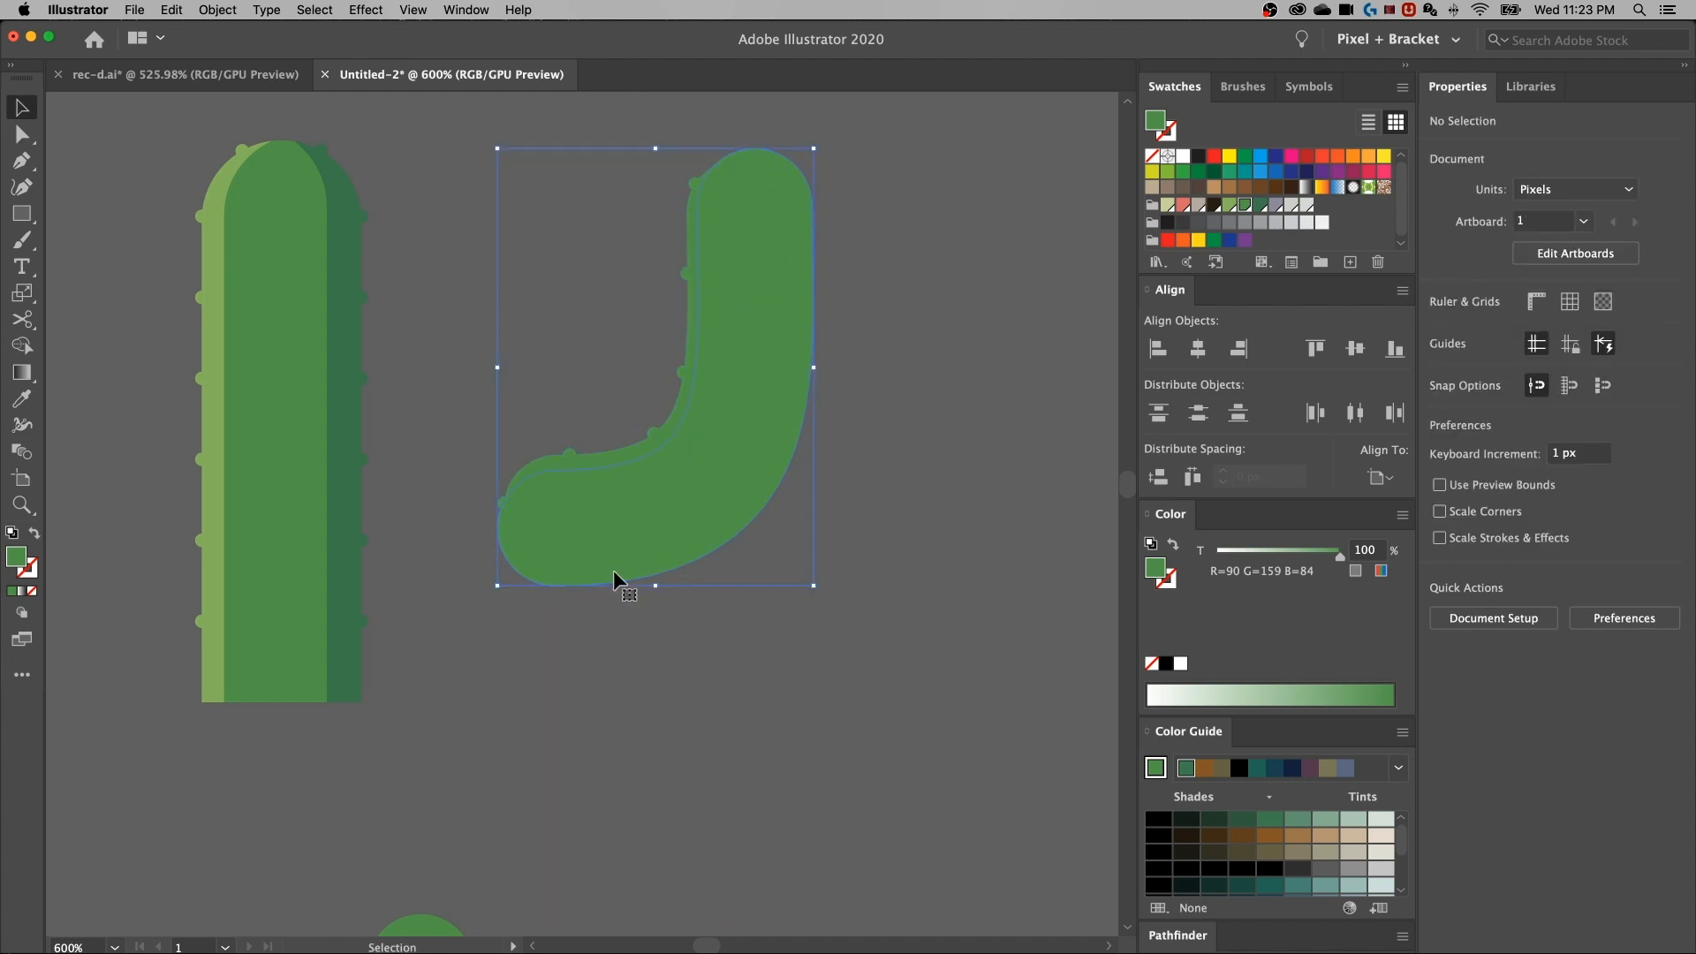
right_click(616, 578)
mouse_move(781, 856)
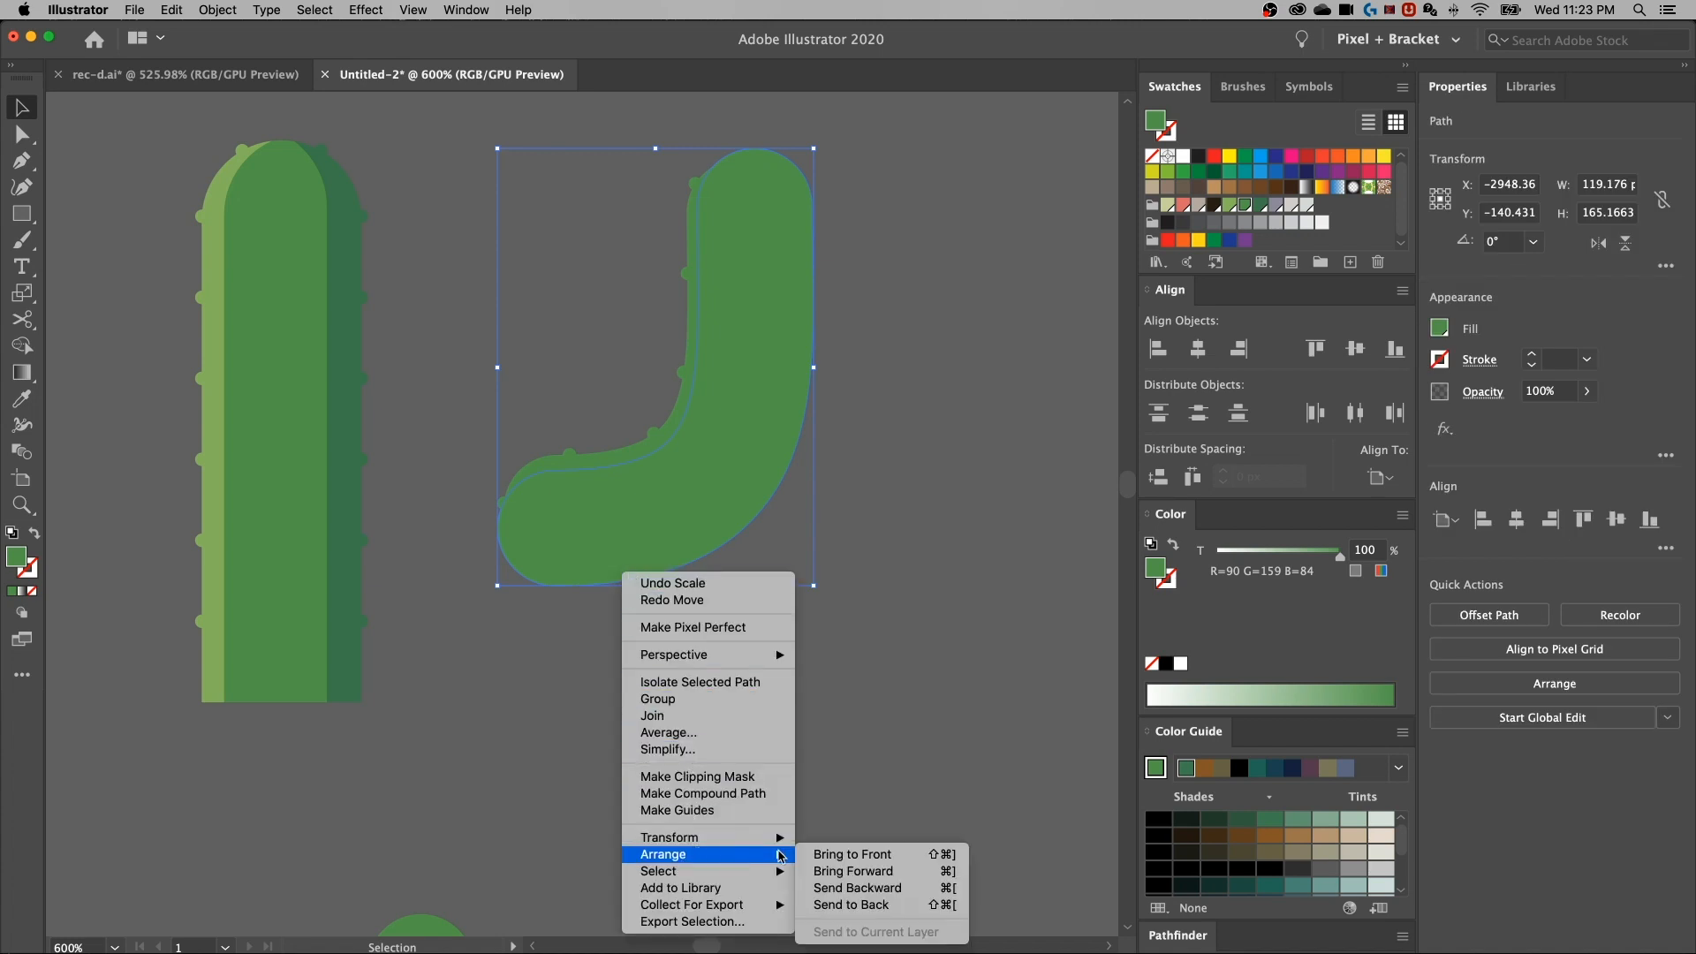
click(846, 855)
click(864, 482)
Move the smooth arm about 2 px to the right, leaving a thin strip of the spiky arm's inner edge uncovered
click(747, 327)
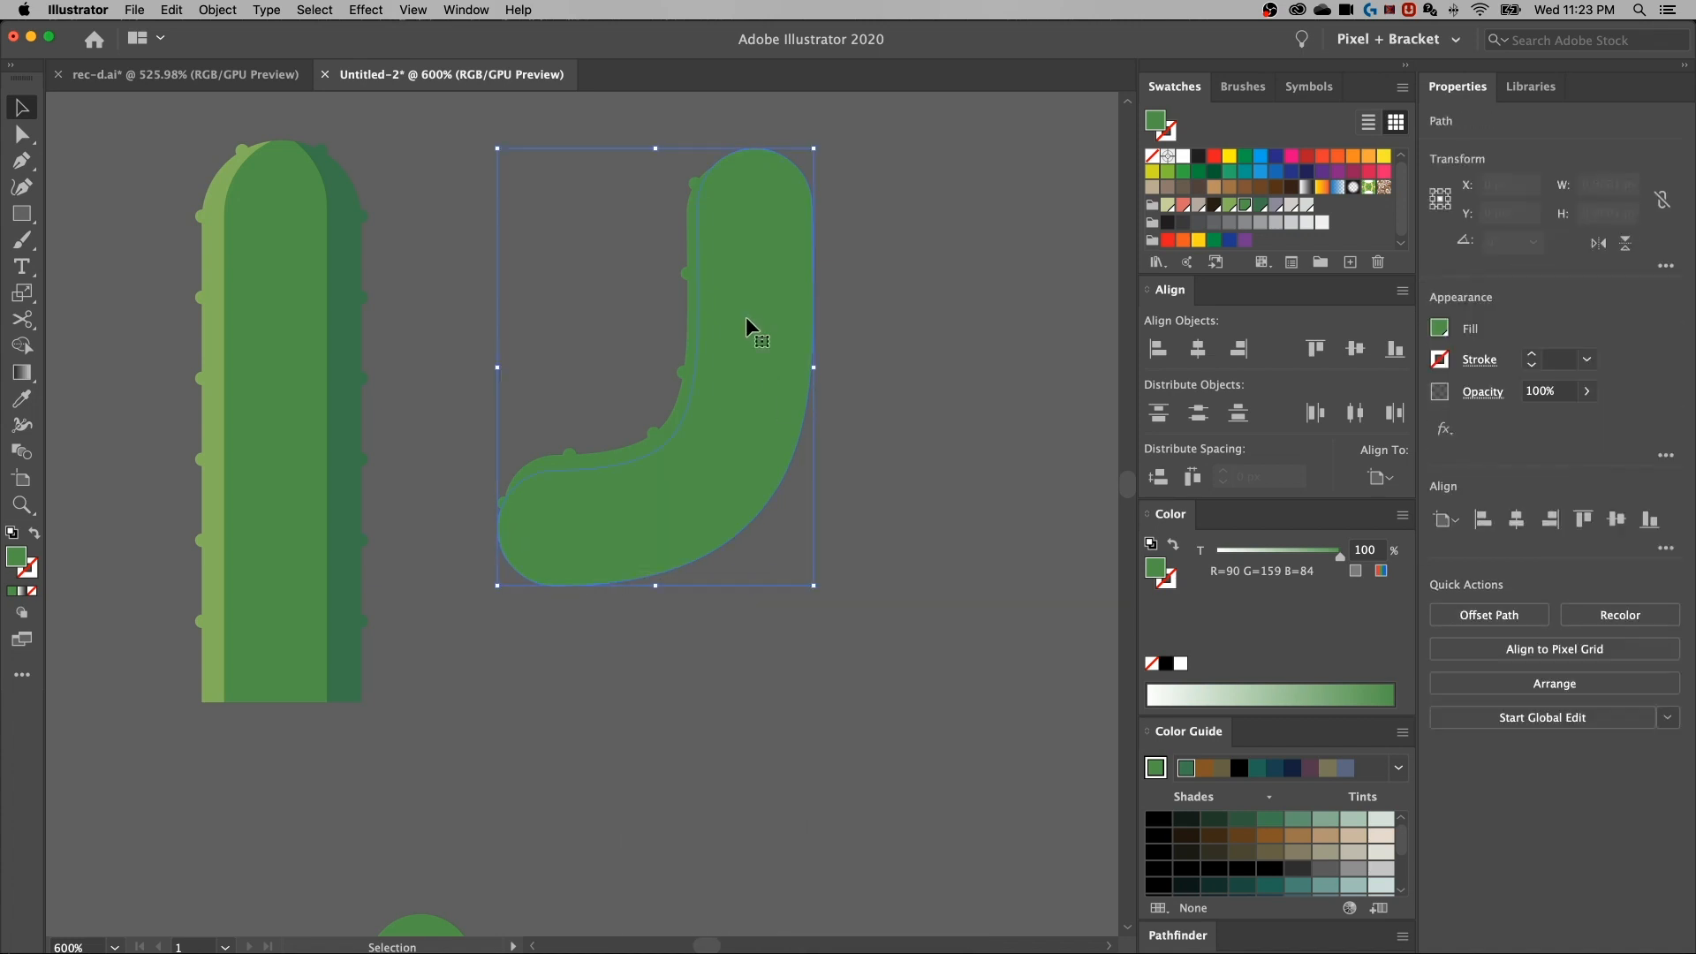
drag(777, 351, 787, 360)
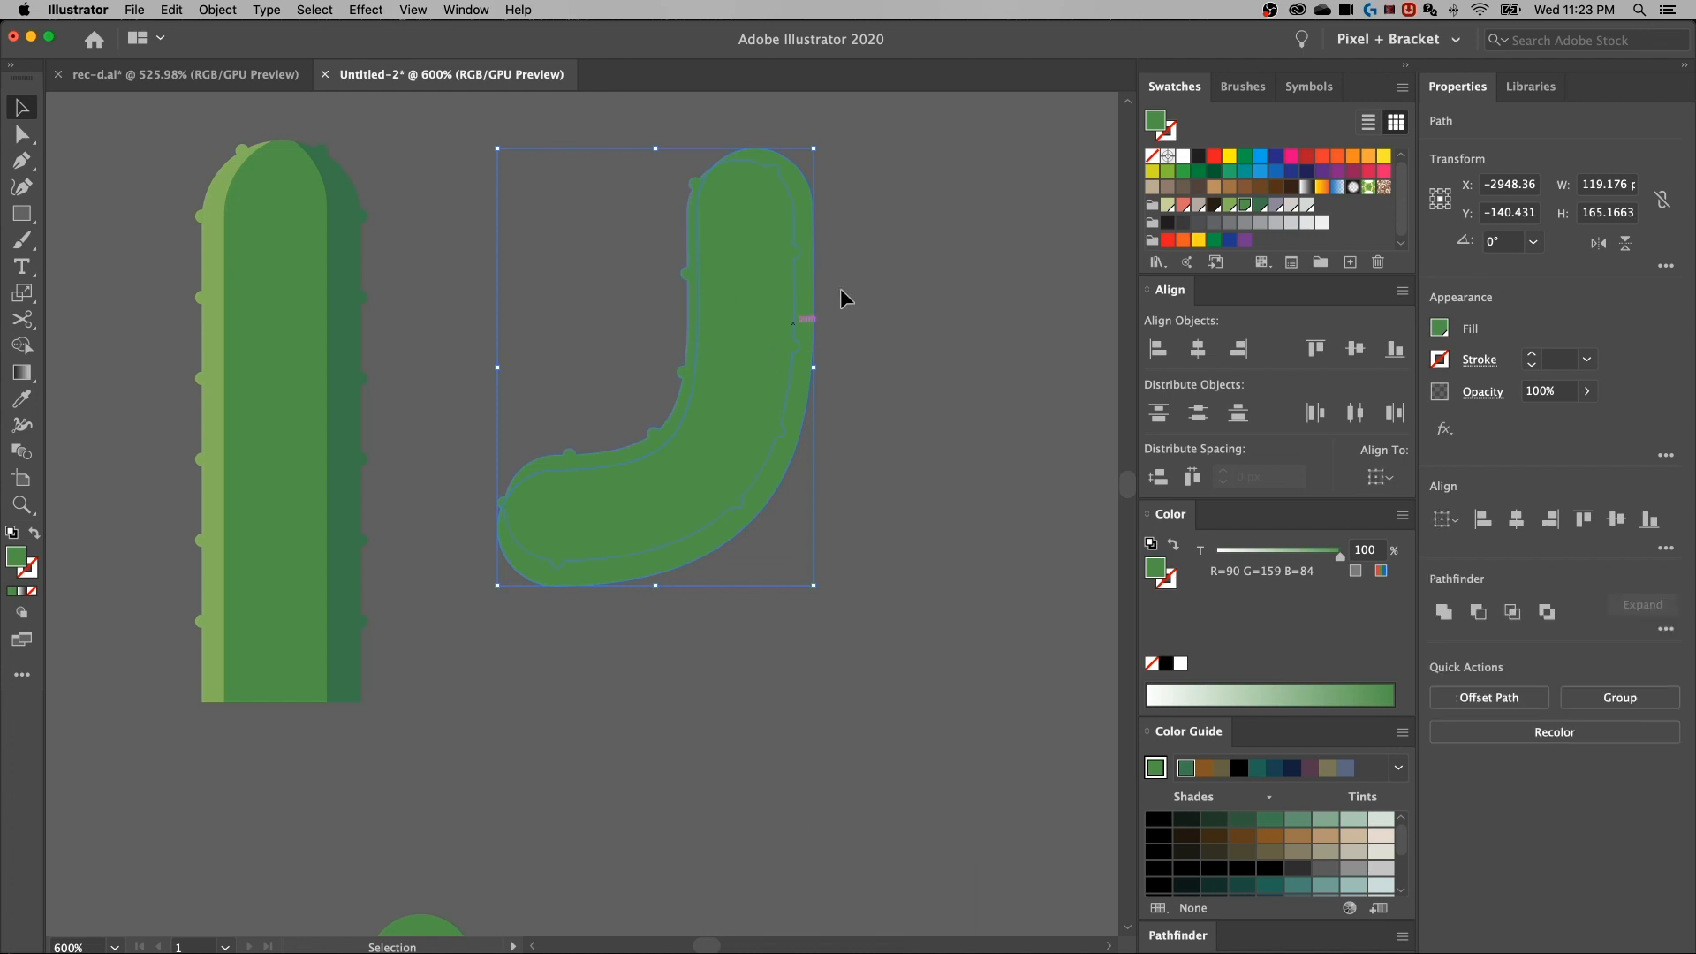
key(super+equal)
scroll(896, 457, up, 3)
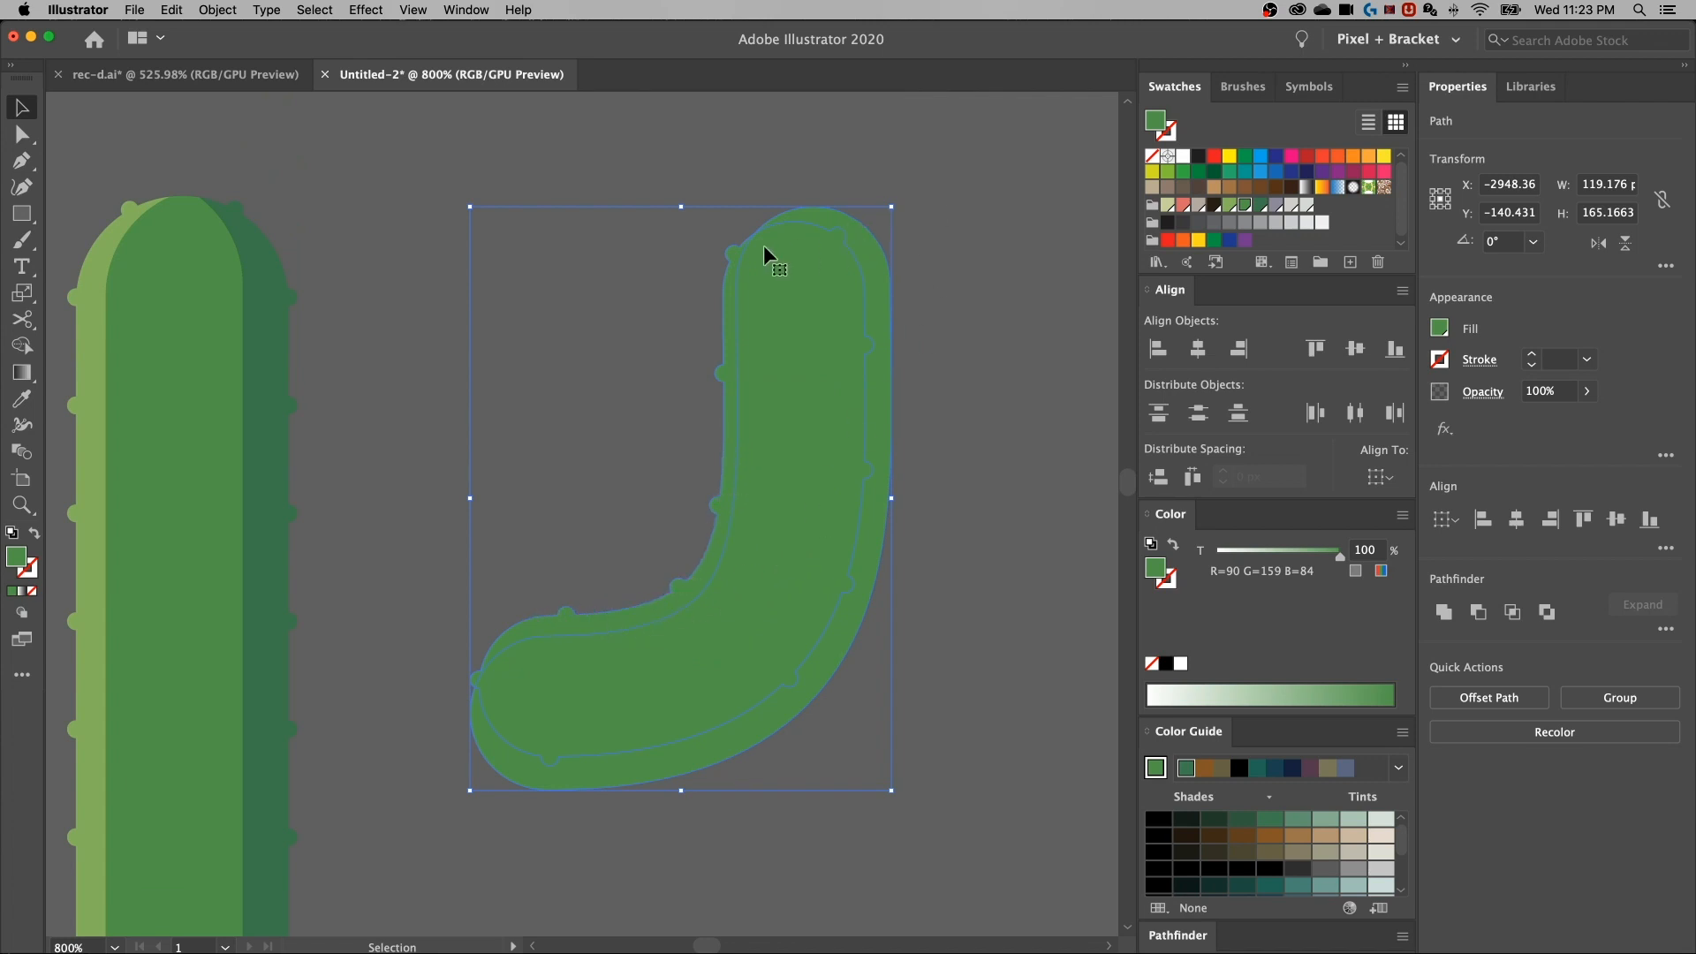
click(968, 209)
drag(874, 257, 871, 258)
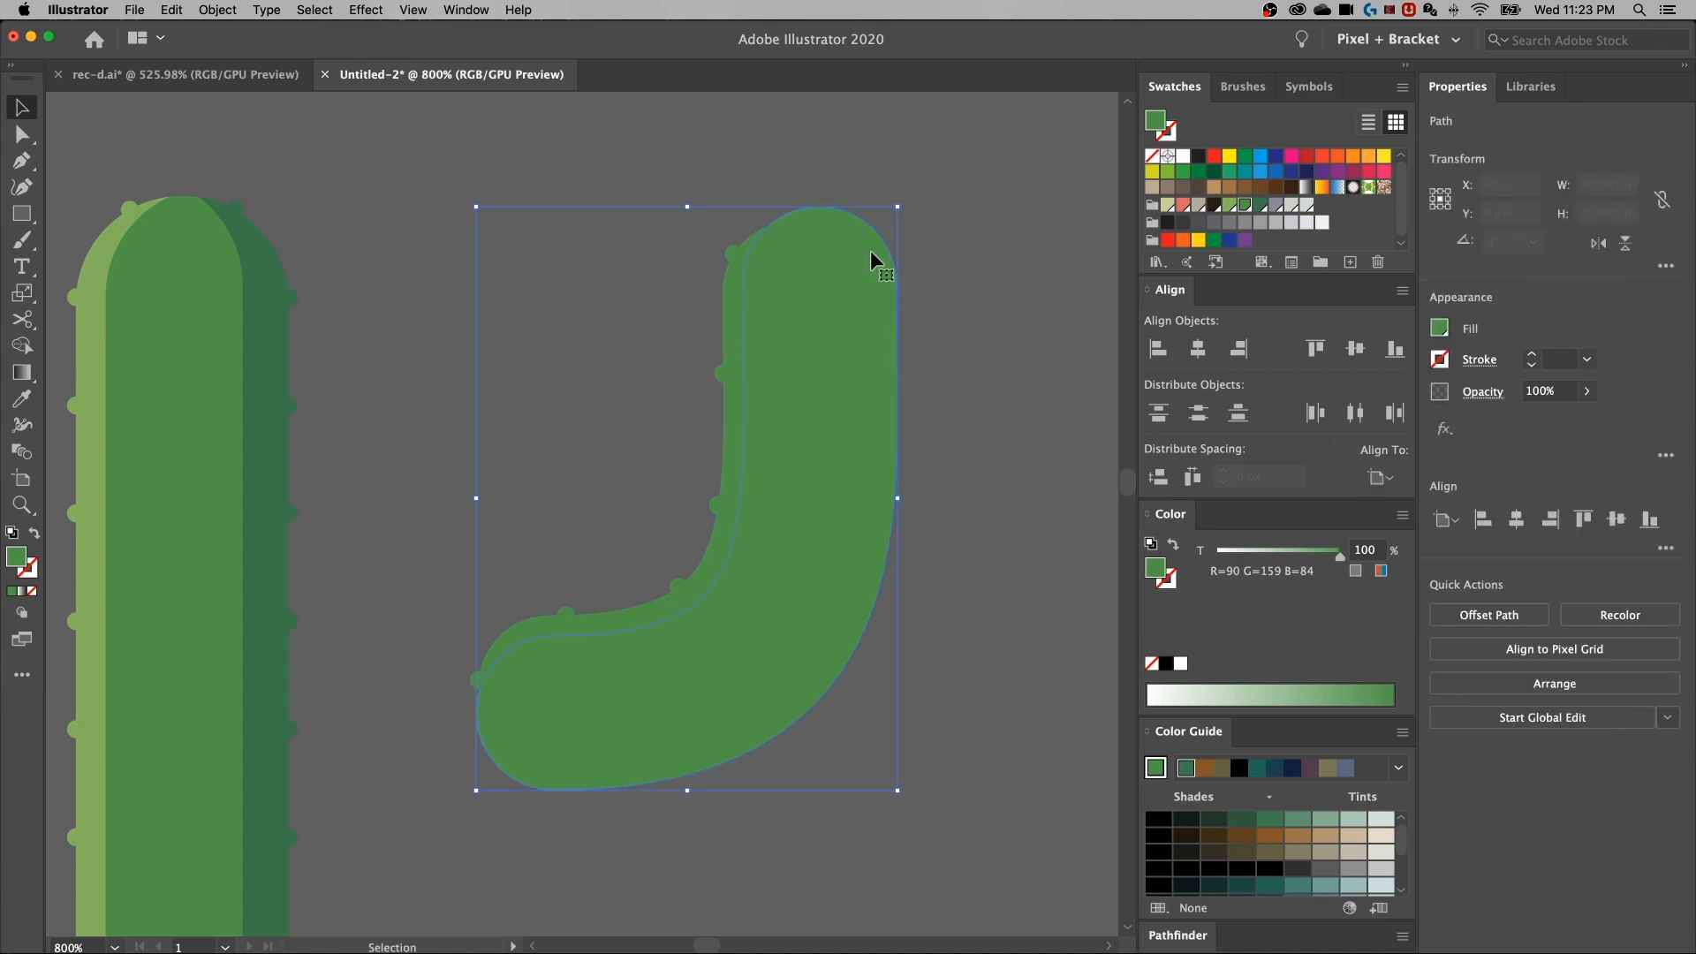
click(1036, 463)
click(765, 581)
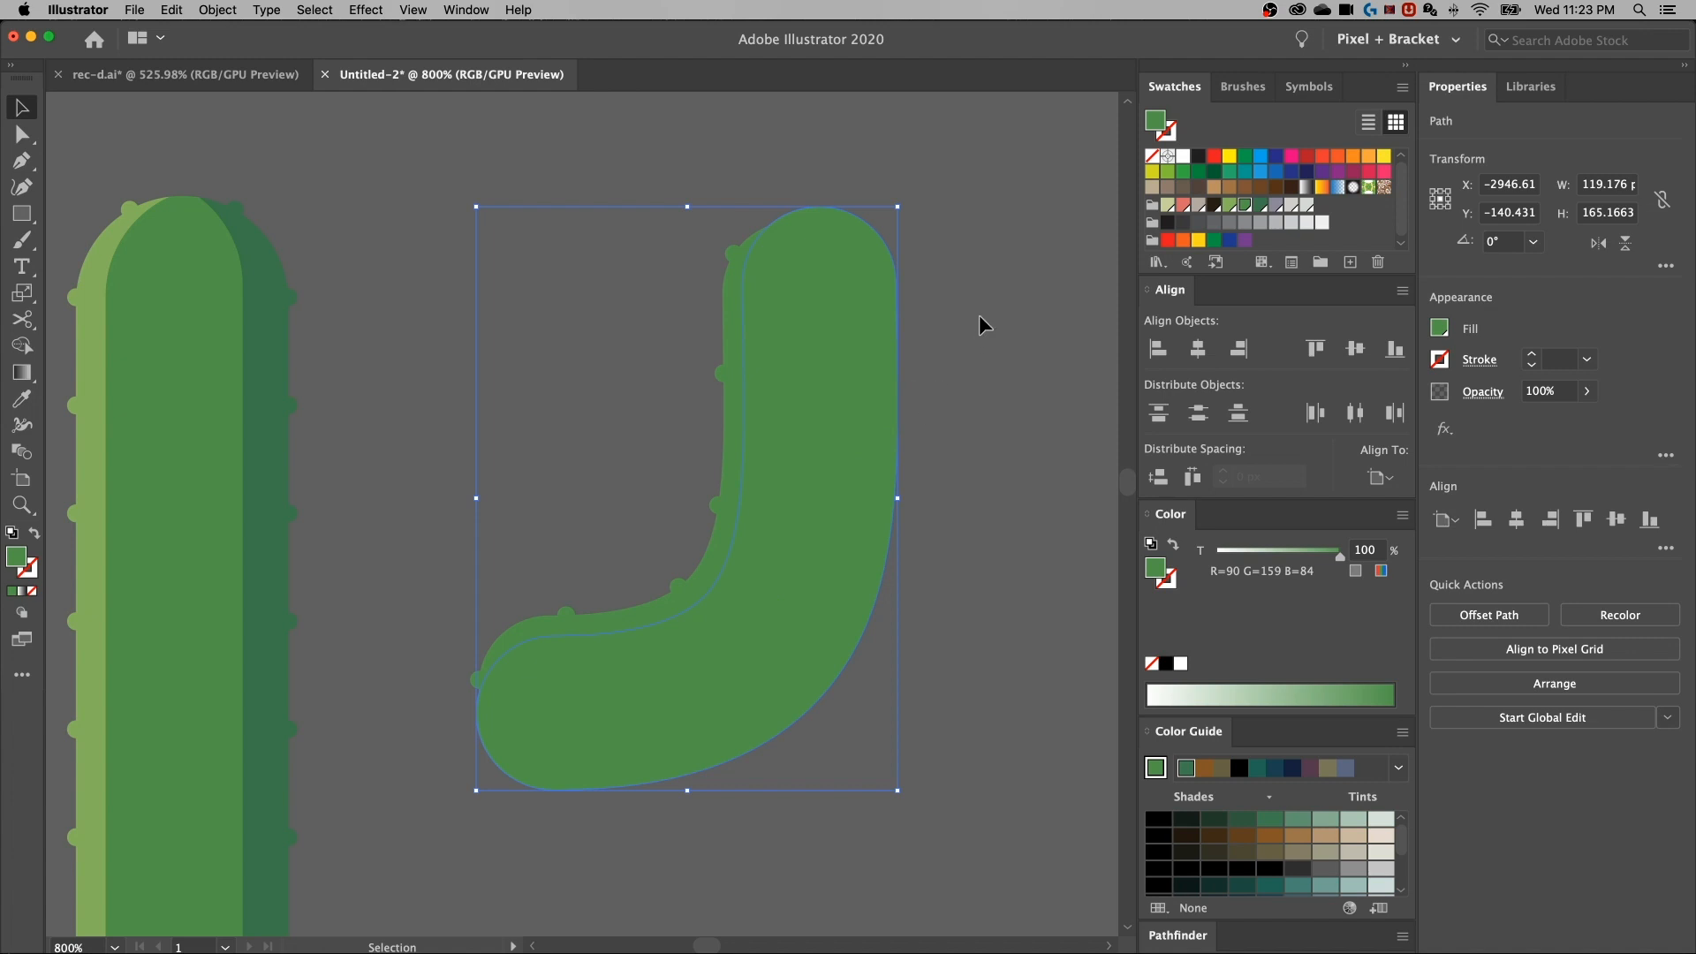
Split off the inner-edge strip of the spiky arm with the Shape Builder, using the overlapping smooth arm as the divider
drag(978, 316, 873, 394)
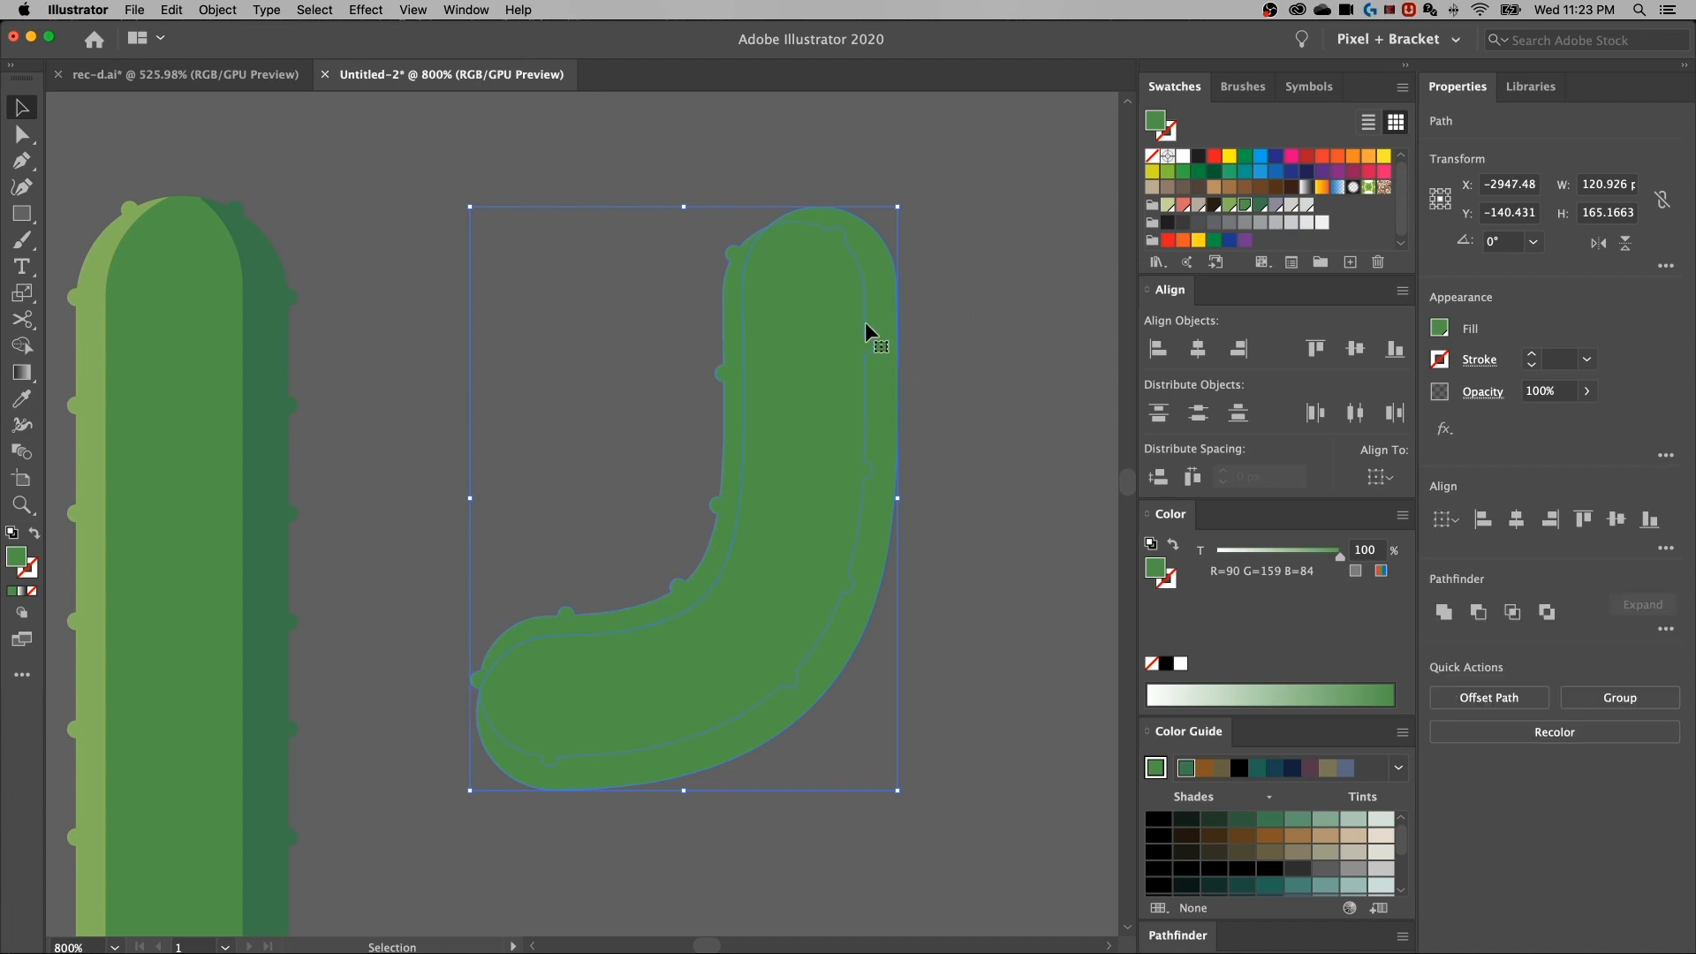
key(shift+m)
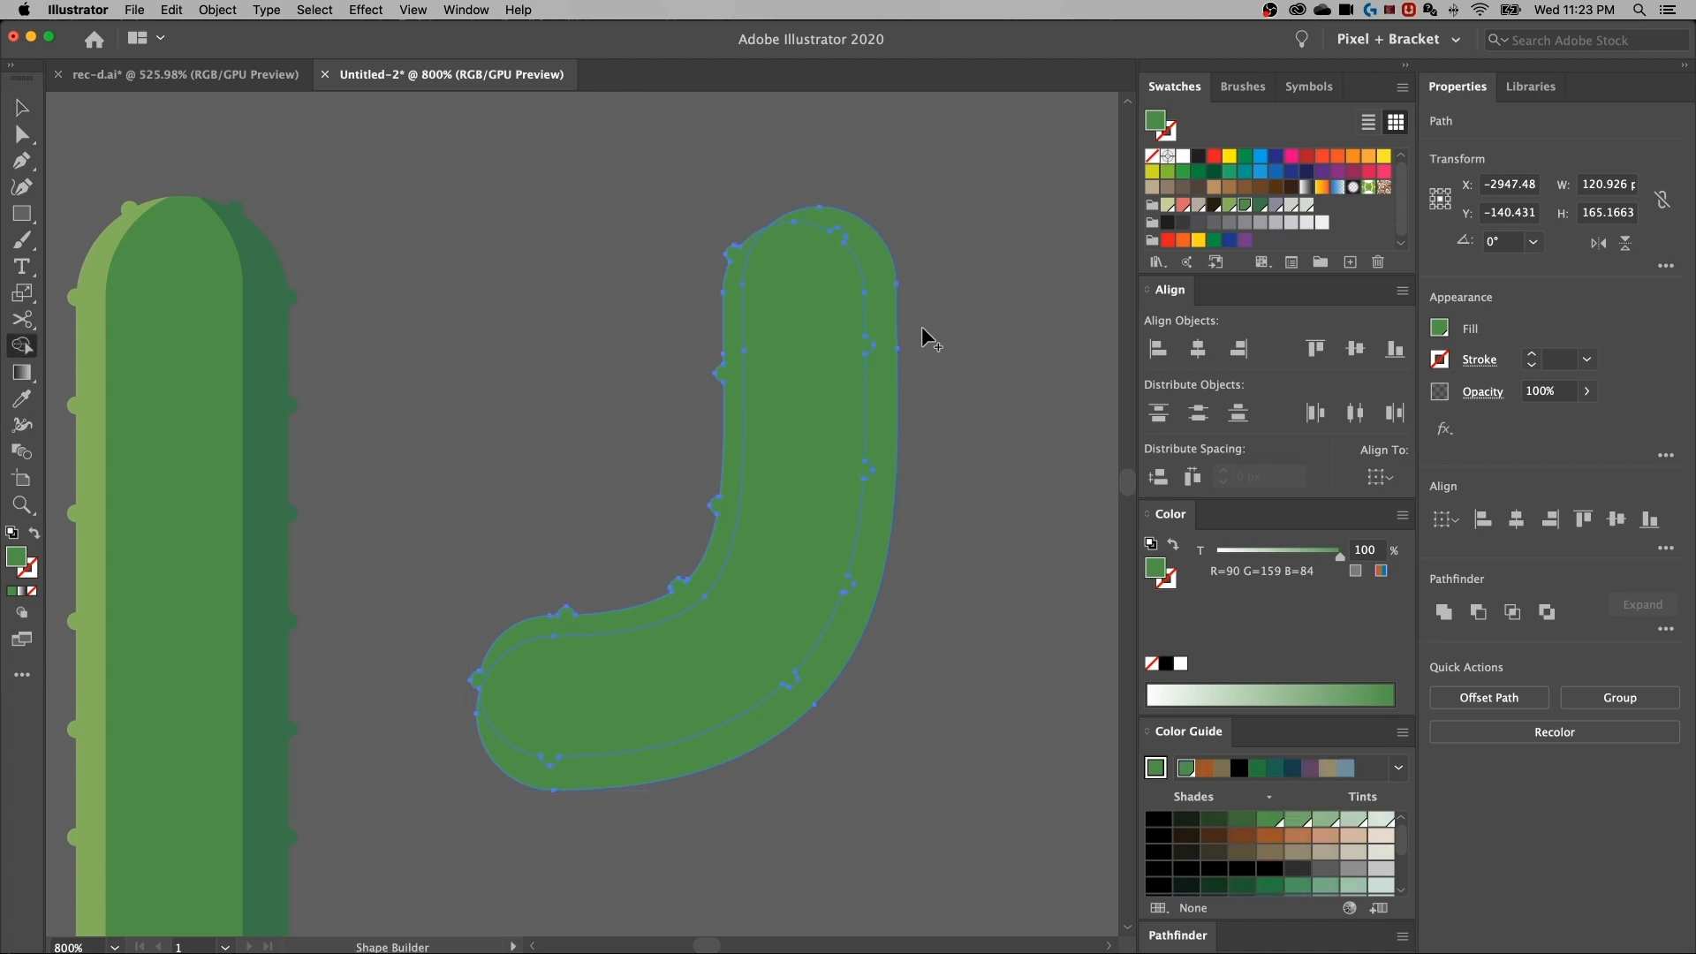
click(733, 352)
key(v)
click(629, 327)
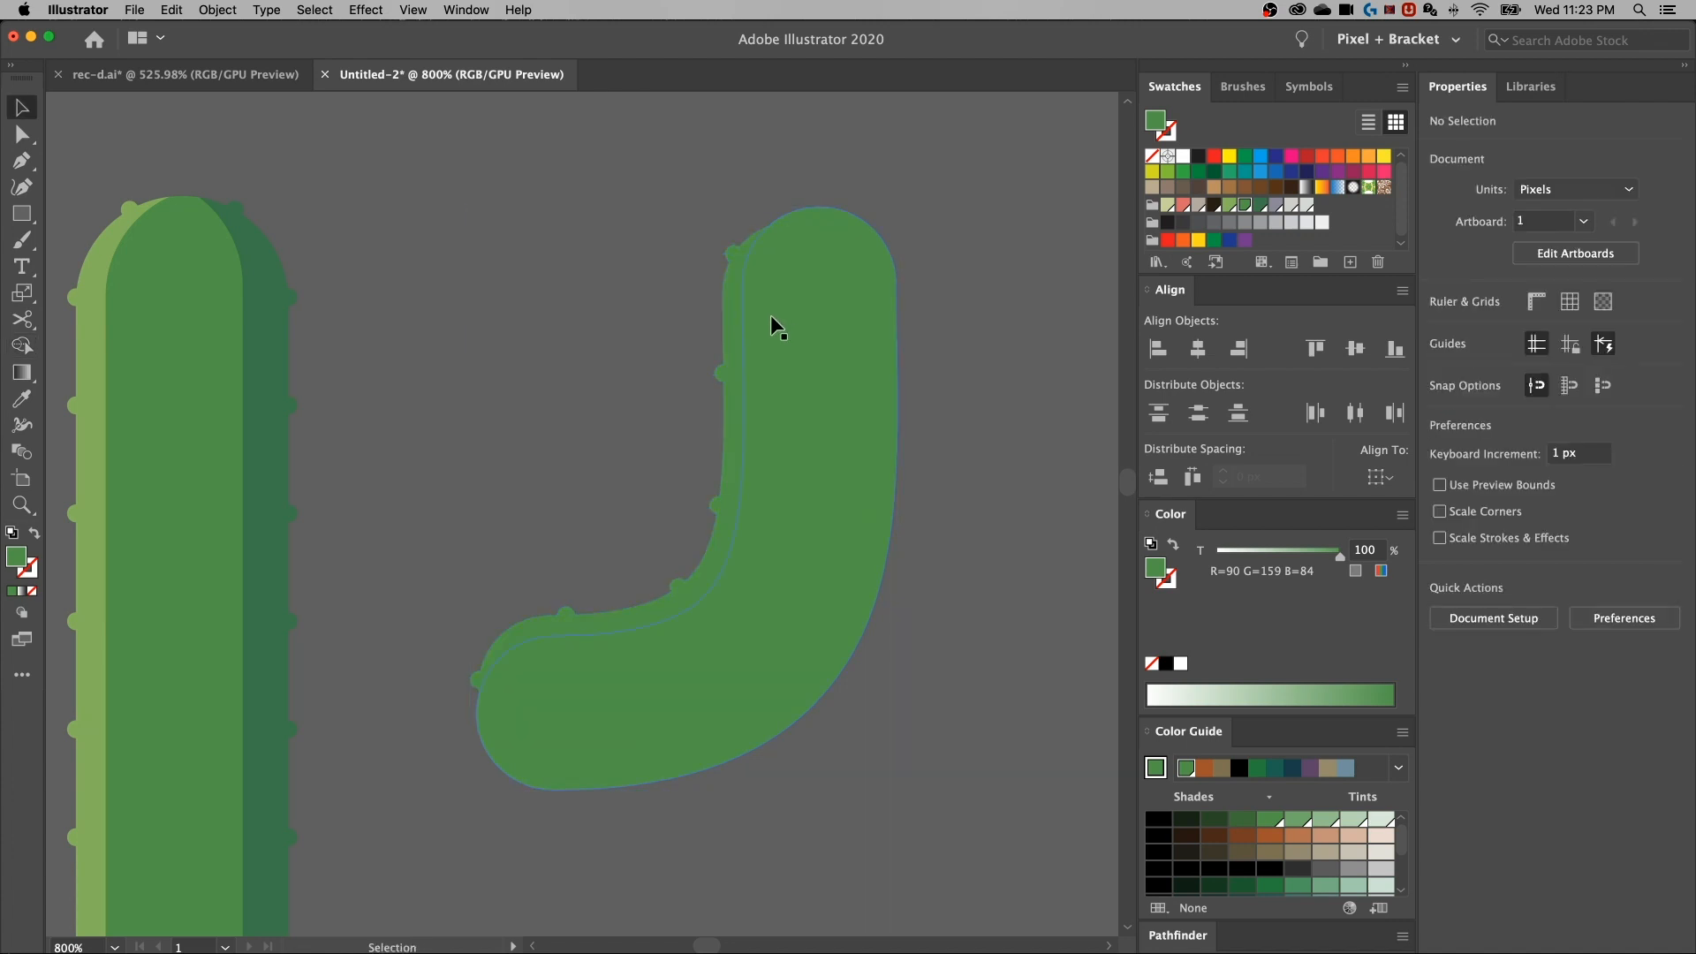
Reposition the smooth arm toward the left and scale it to about 115 by 160 px, leaving the spiky arm's outer edge uncovered
click(825, 491)
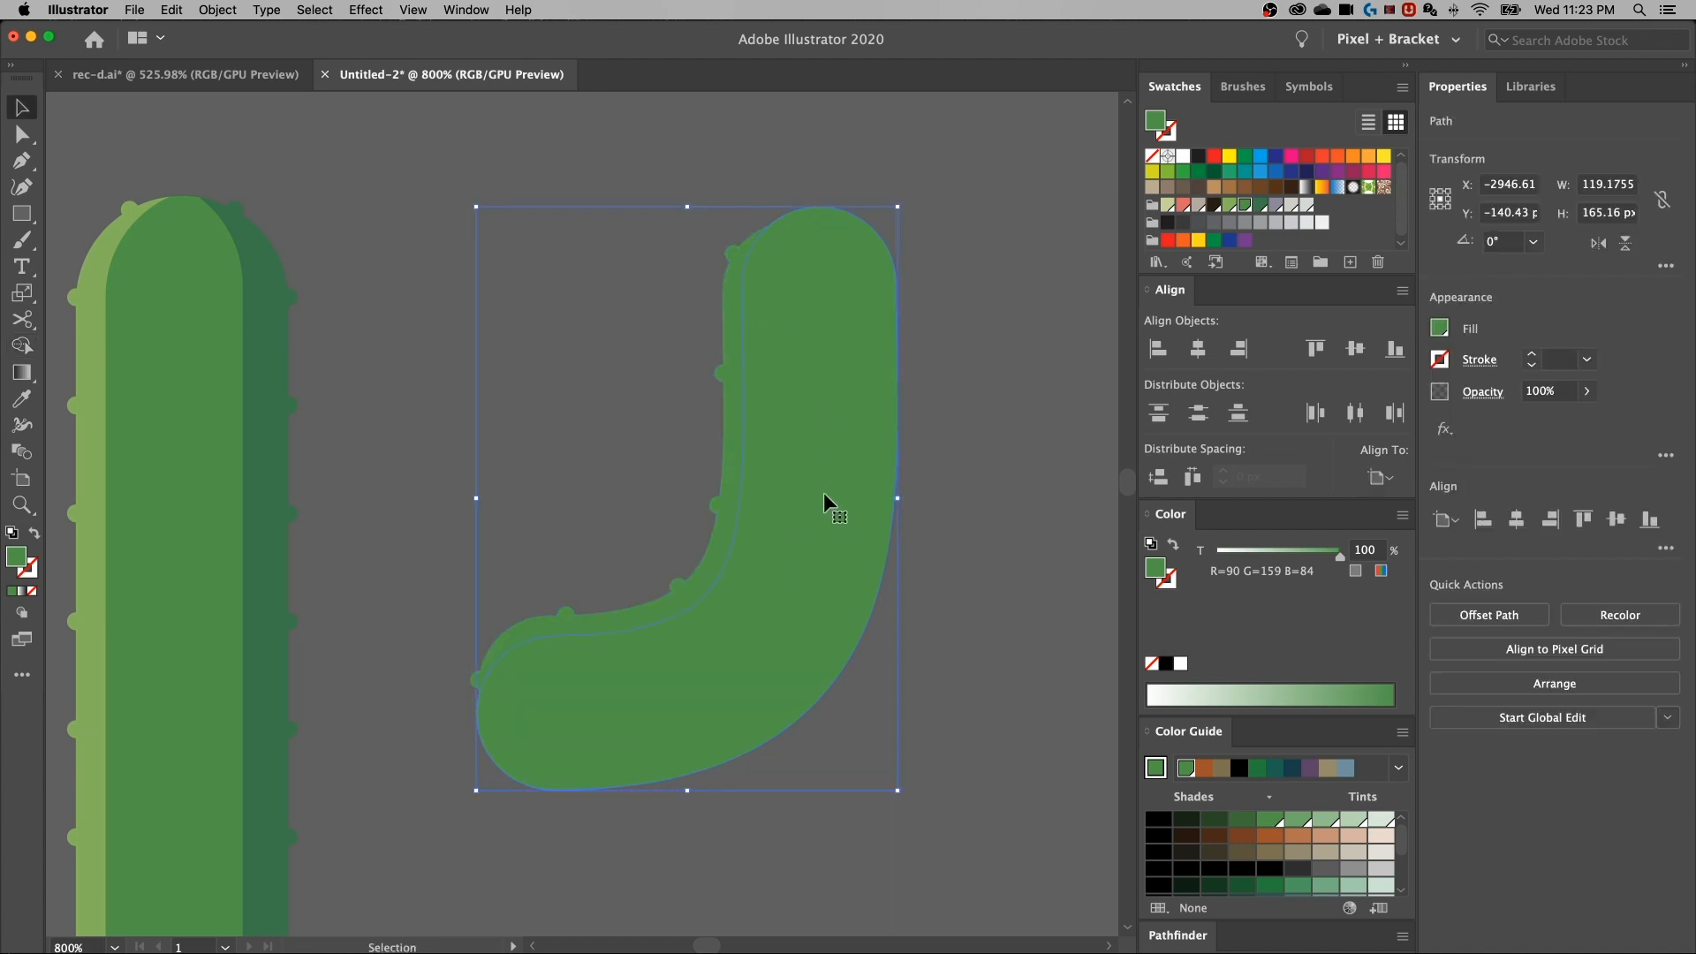
drag(833, 485, 776, 469)
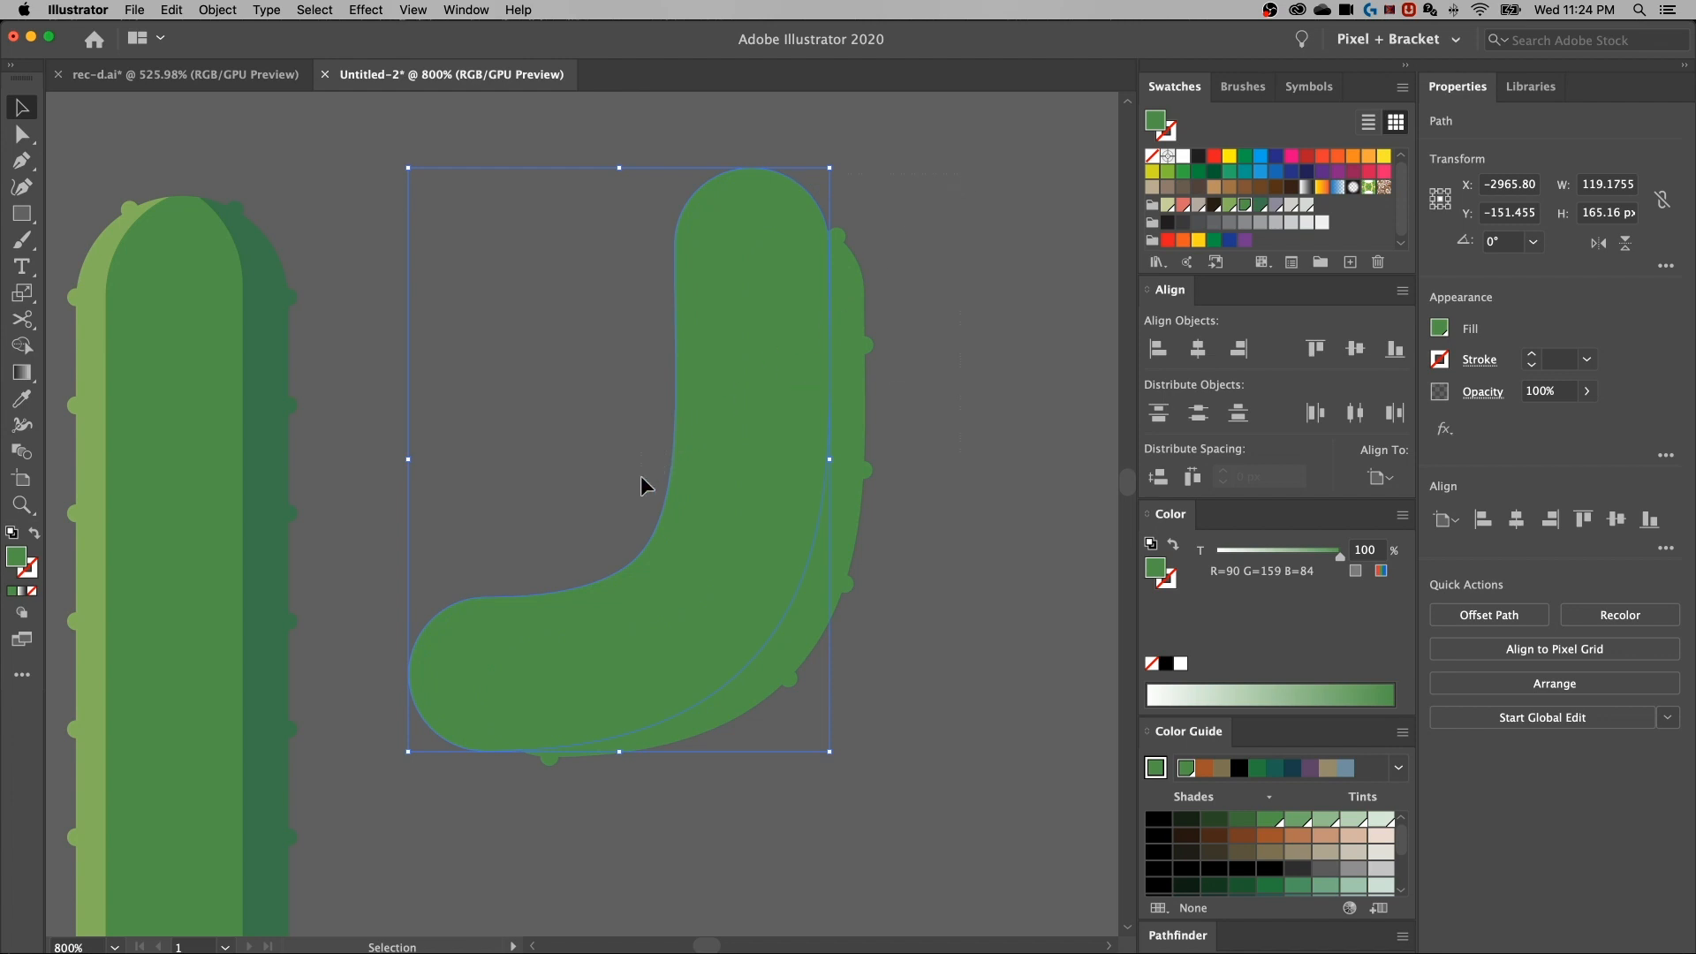
drag(961, 174, 641, 477)
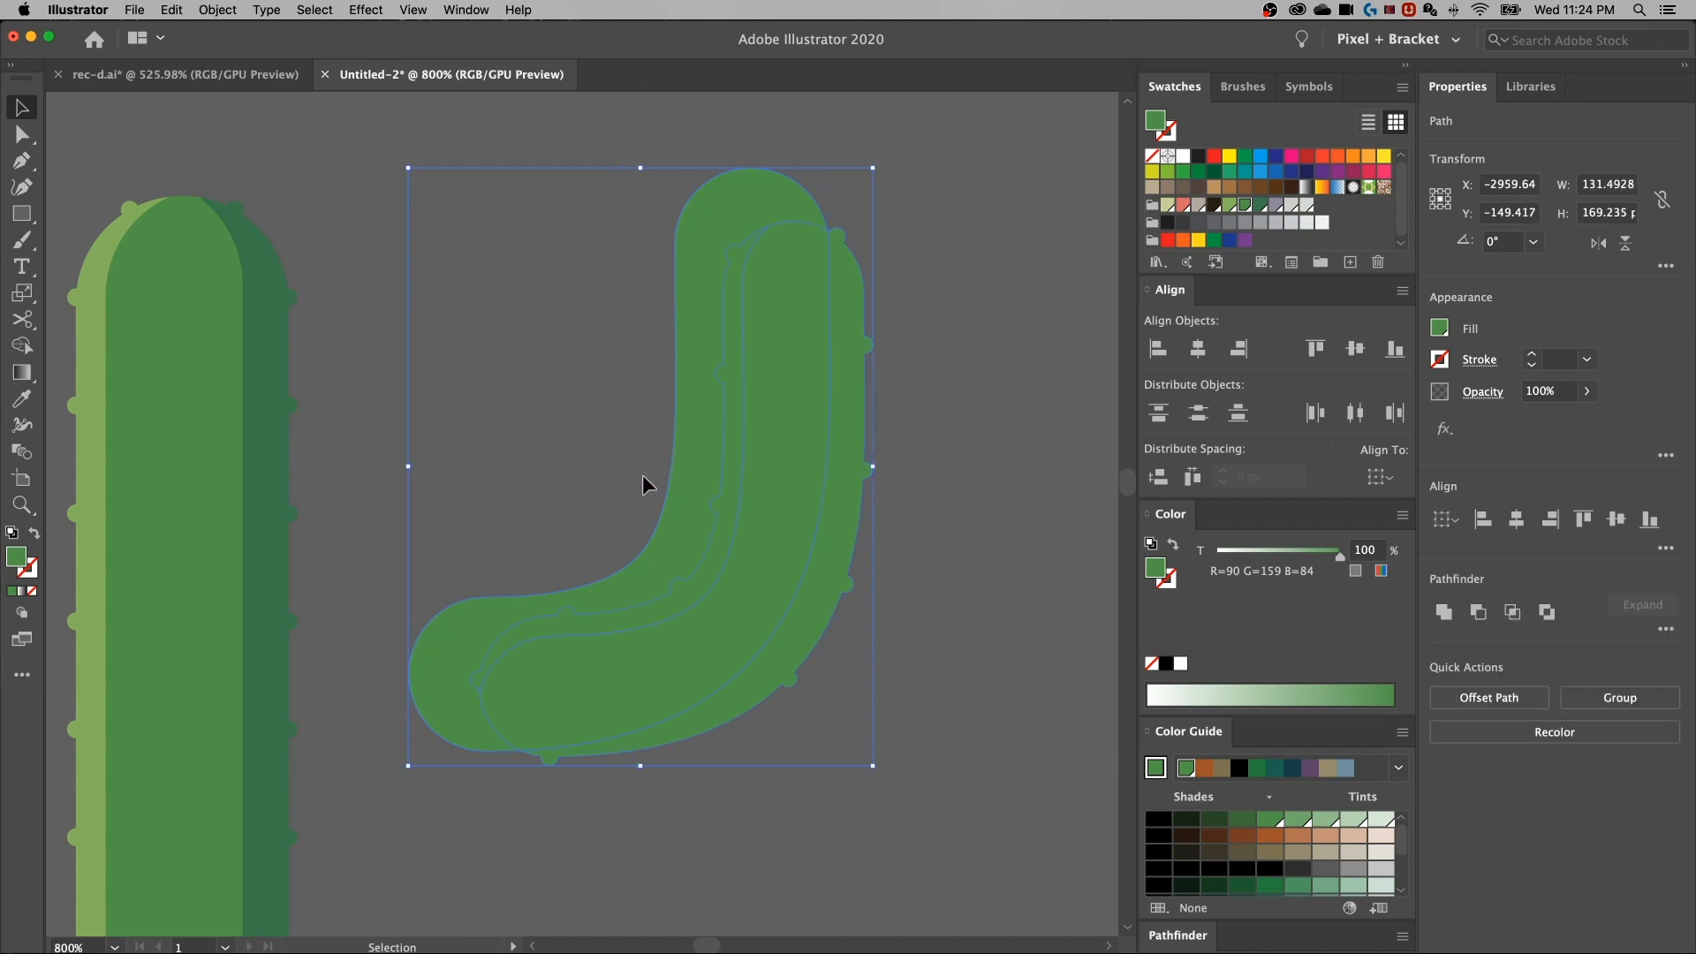
click(773, 185)
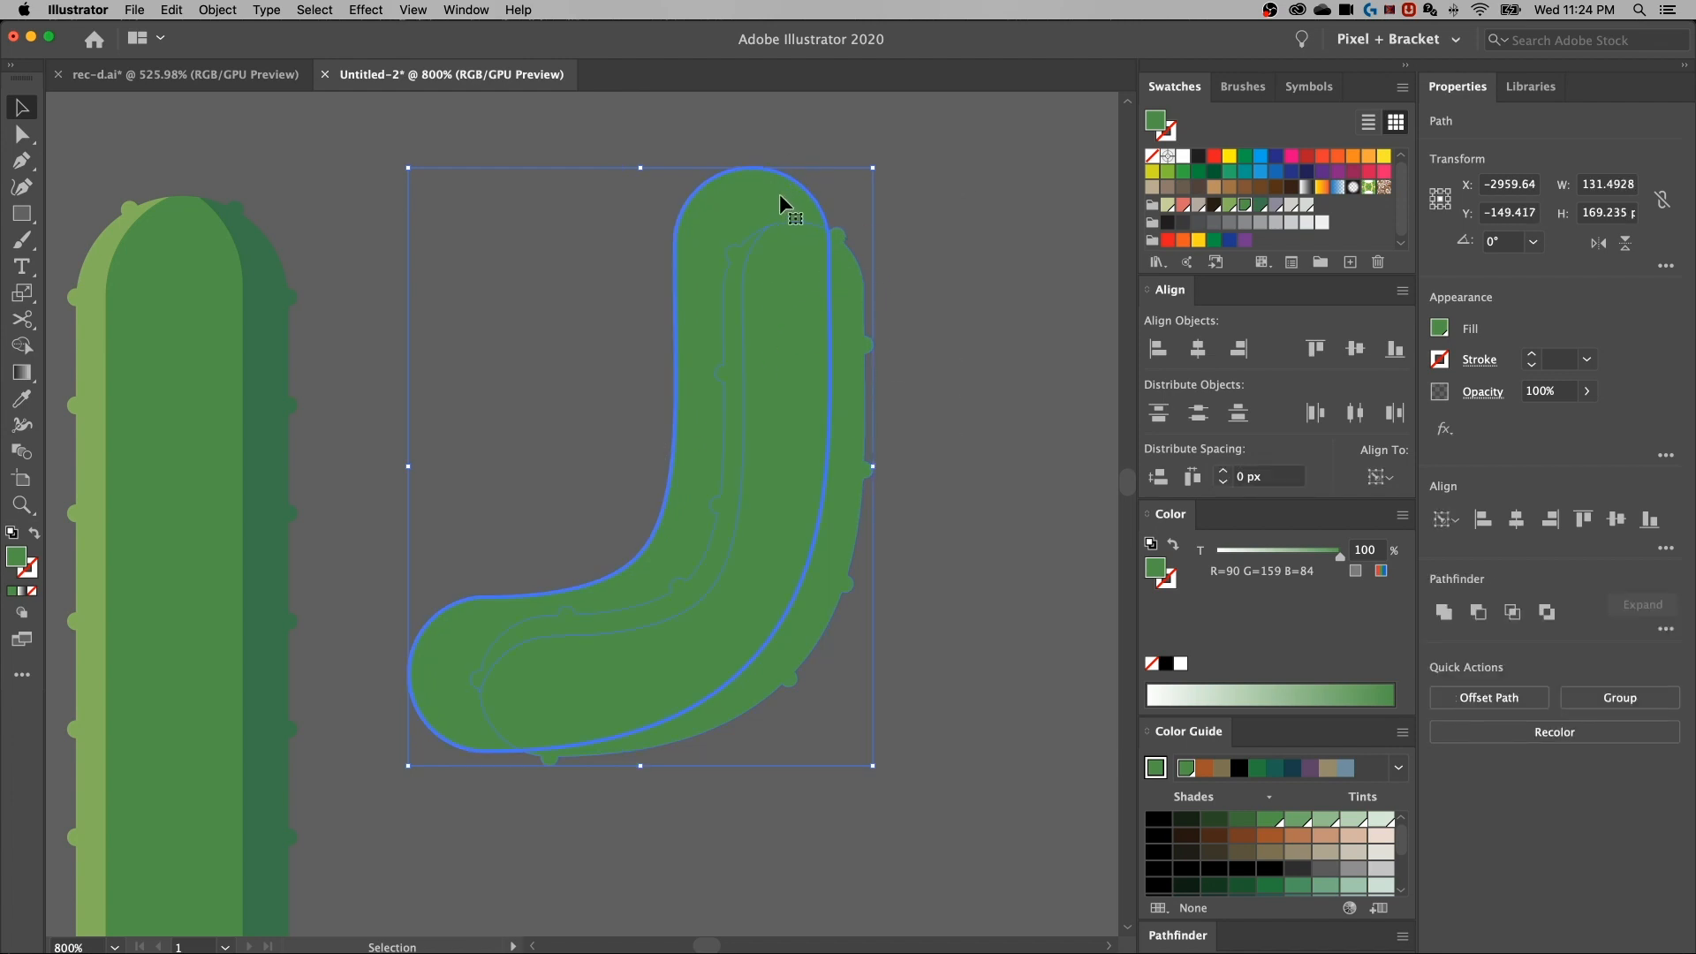
click(918, 230)
drag(760, 191, 748, 219)
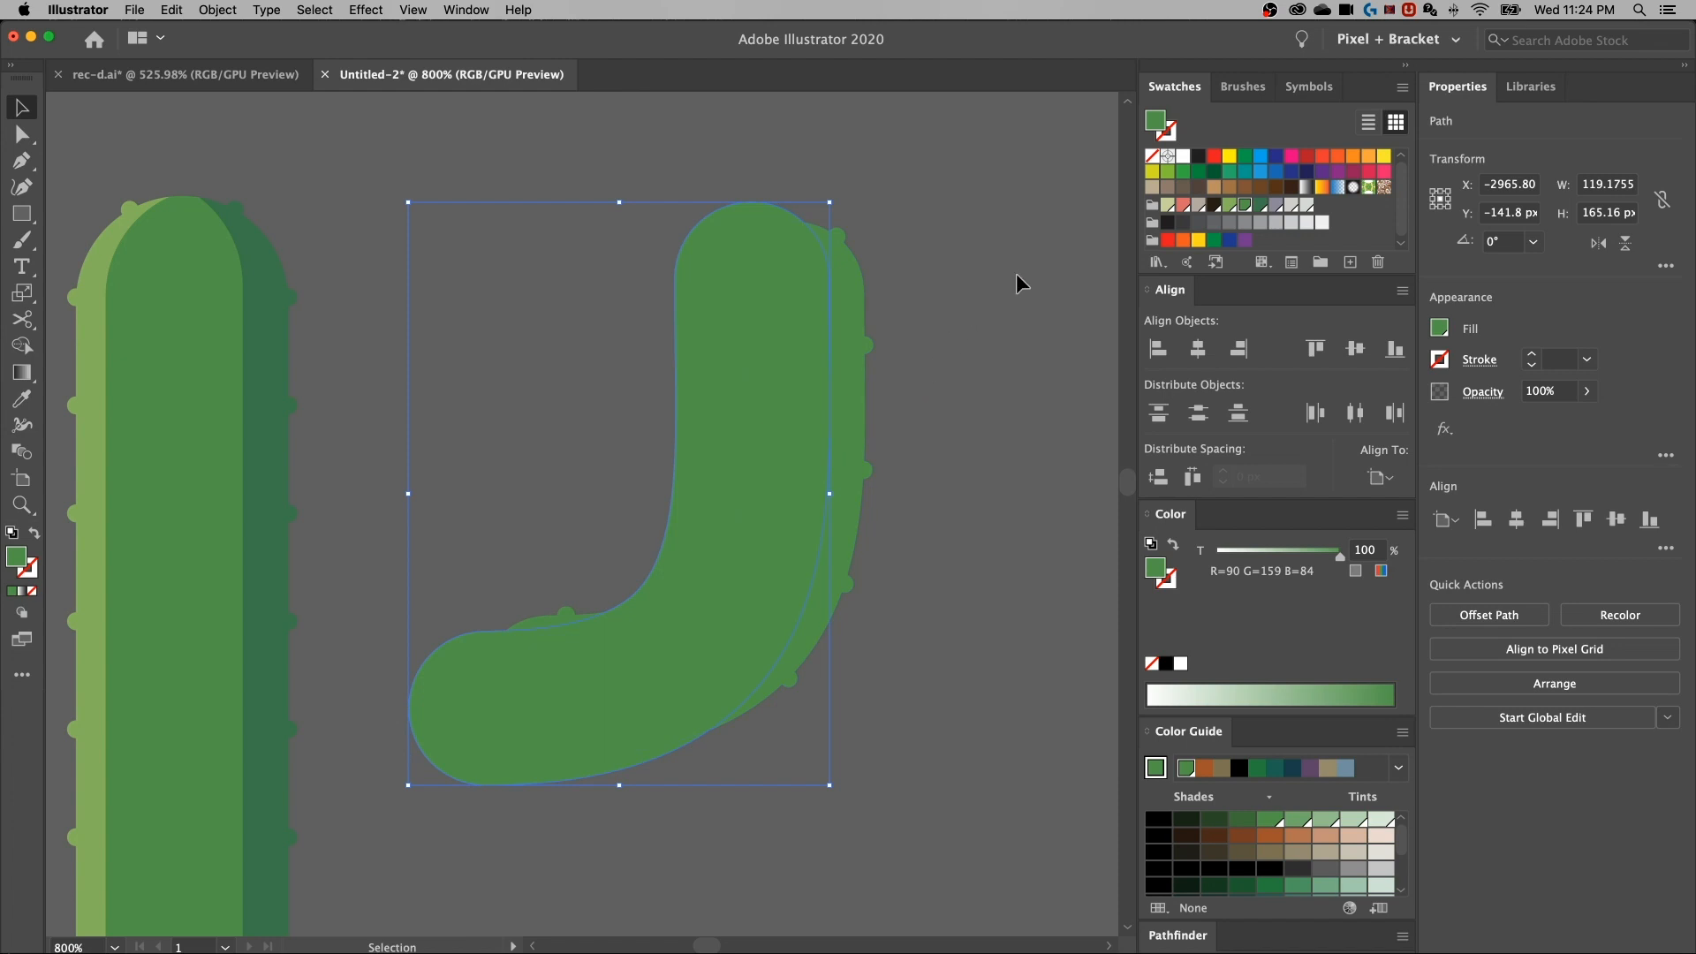
drag(408, 787, 425, 776)
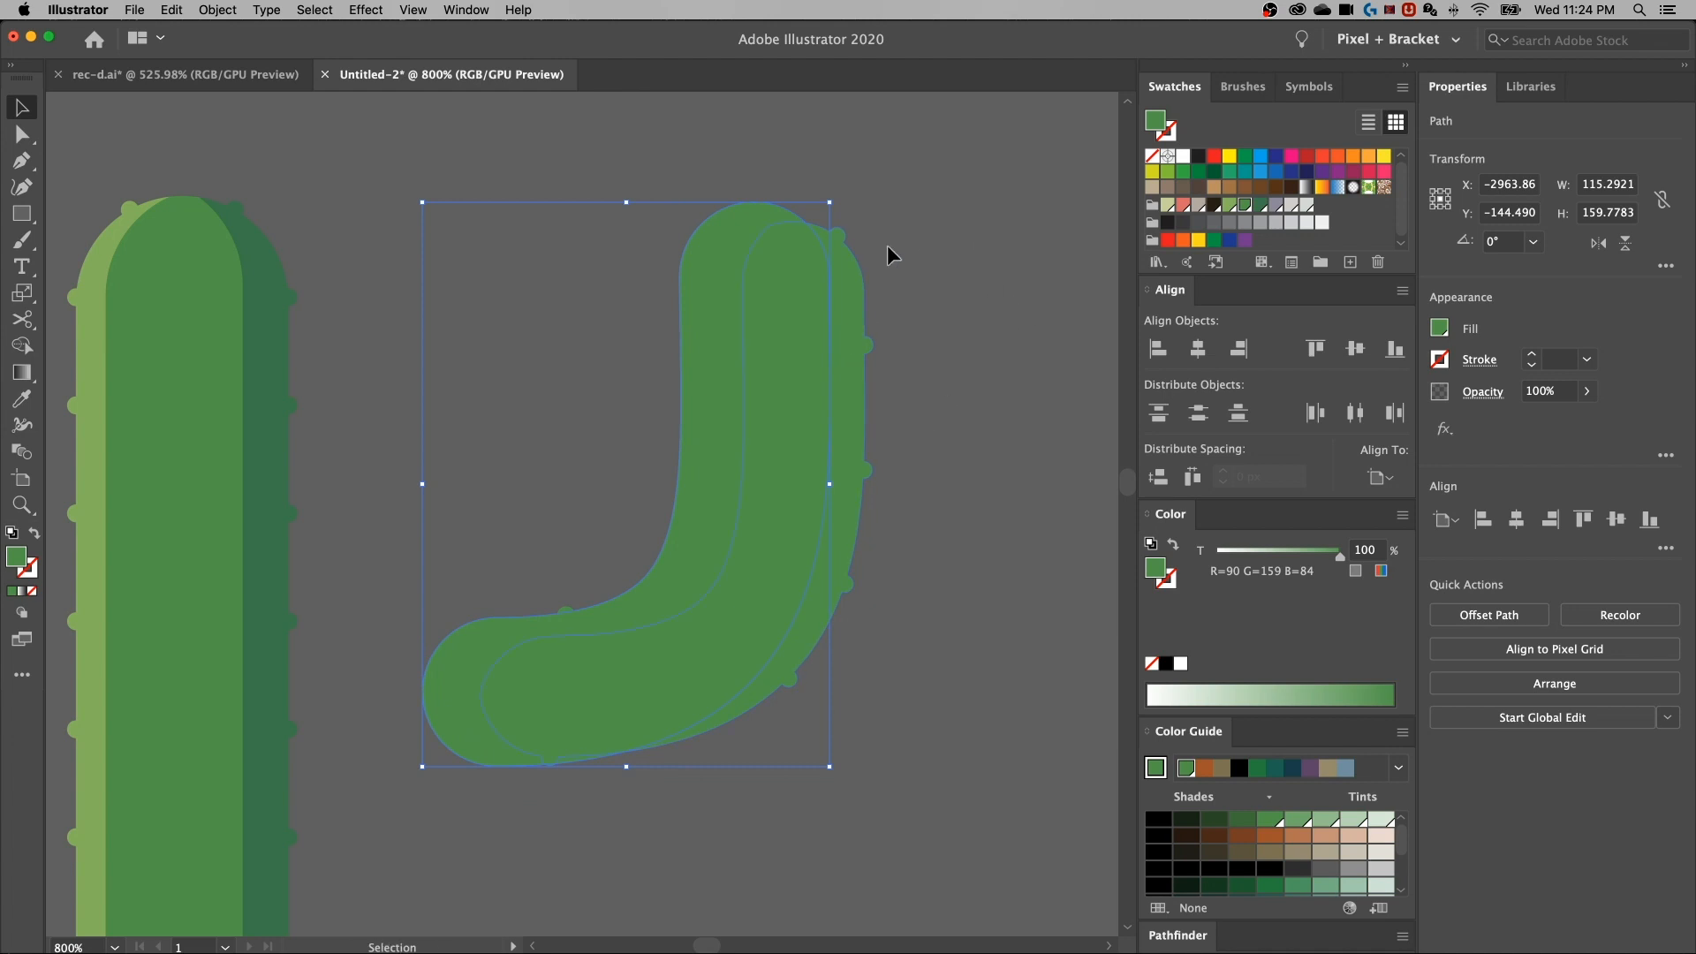
Split off the spiky arm's outer-edge strip with the Shape Builder and delete the smooth overlay arm
drag(493, 786, 671, 612)
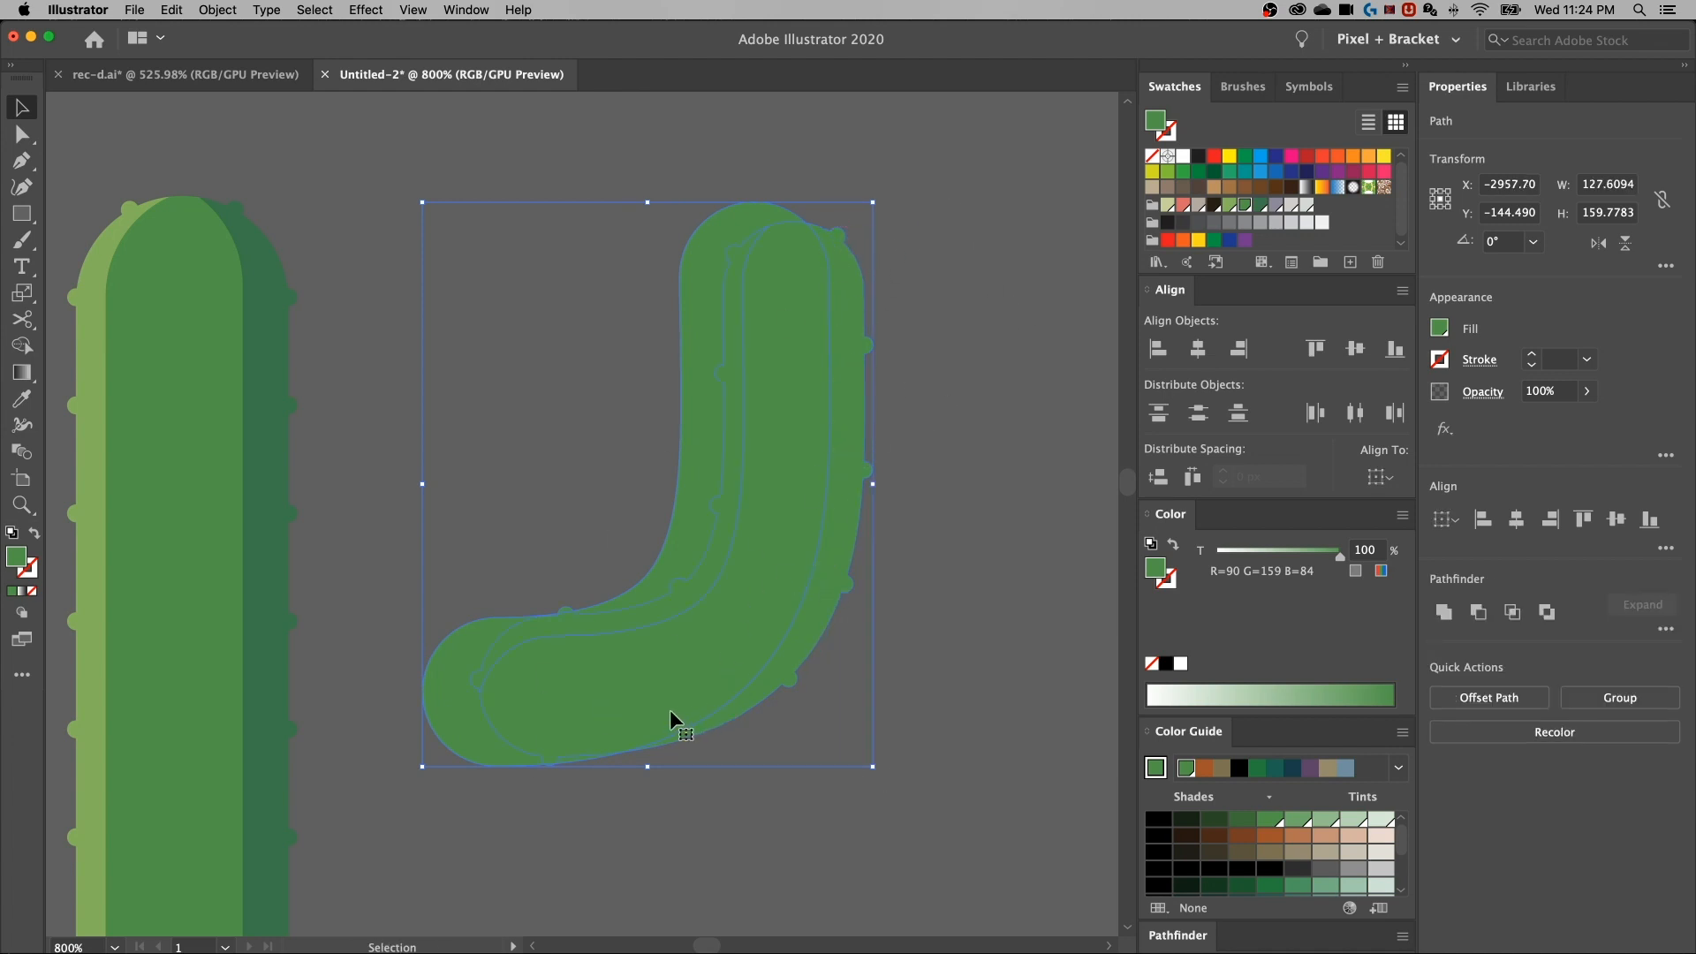
click(948, 379)
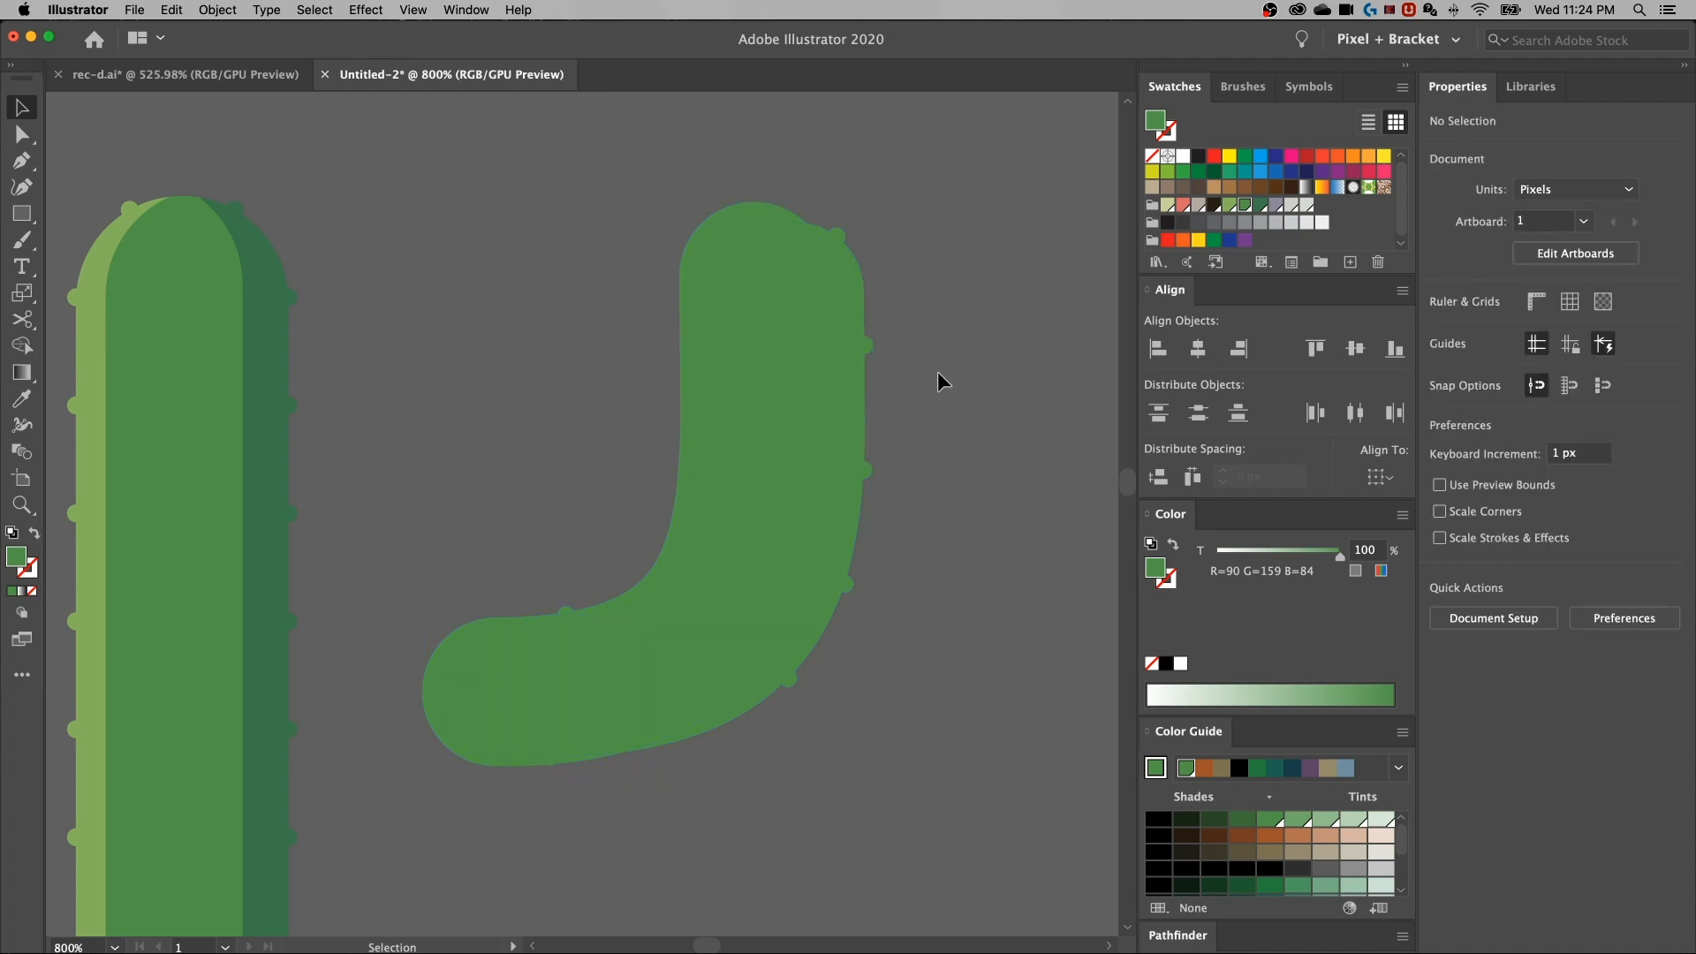
click(809, 445)
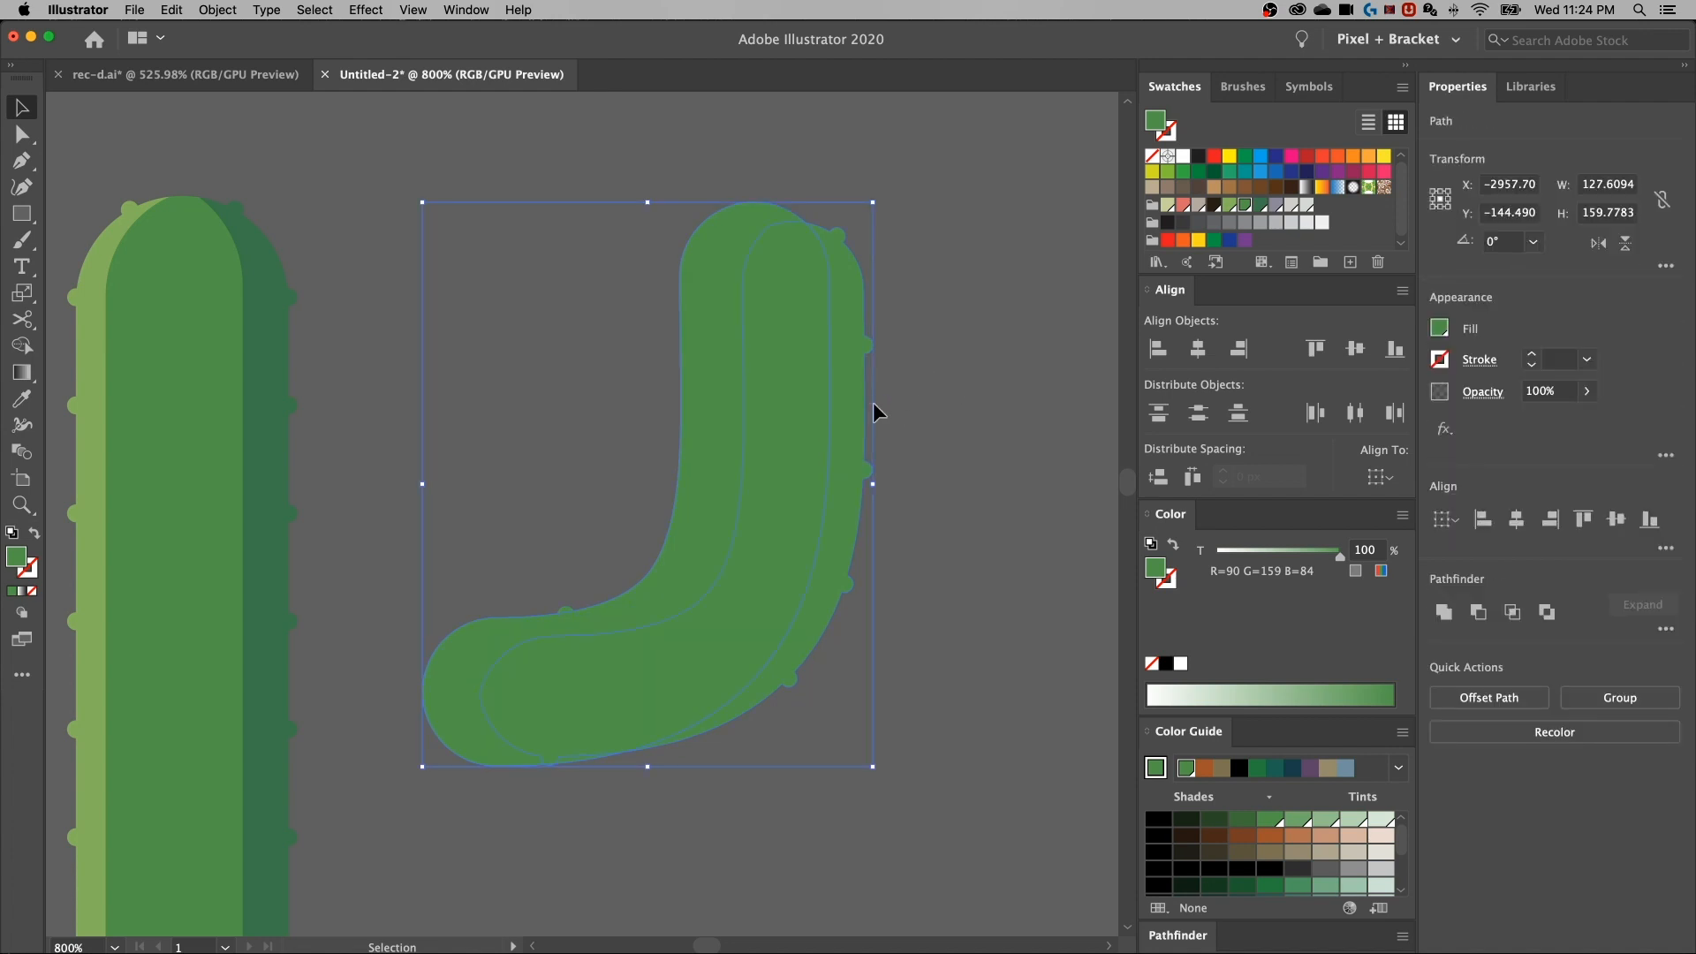
key(shift+m)
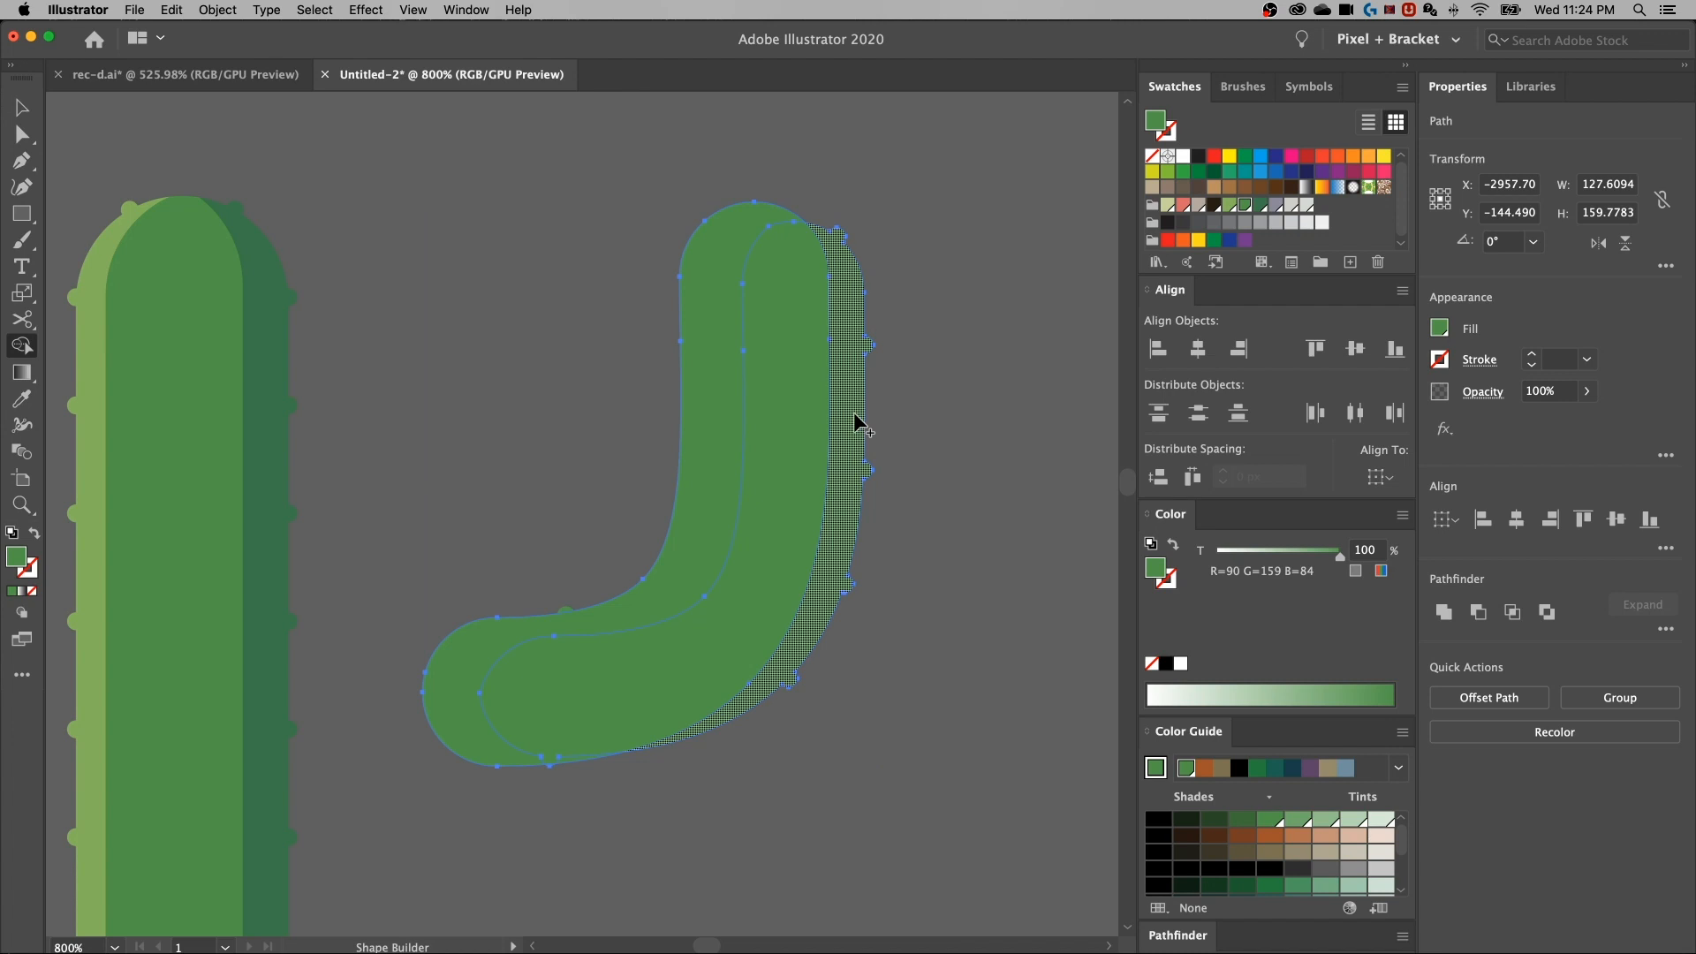
click(863, 416)
key(v)
click(878, 405)
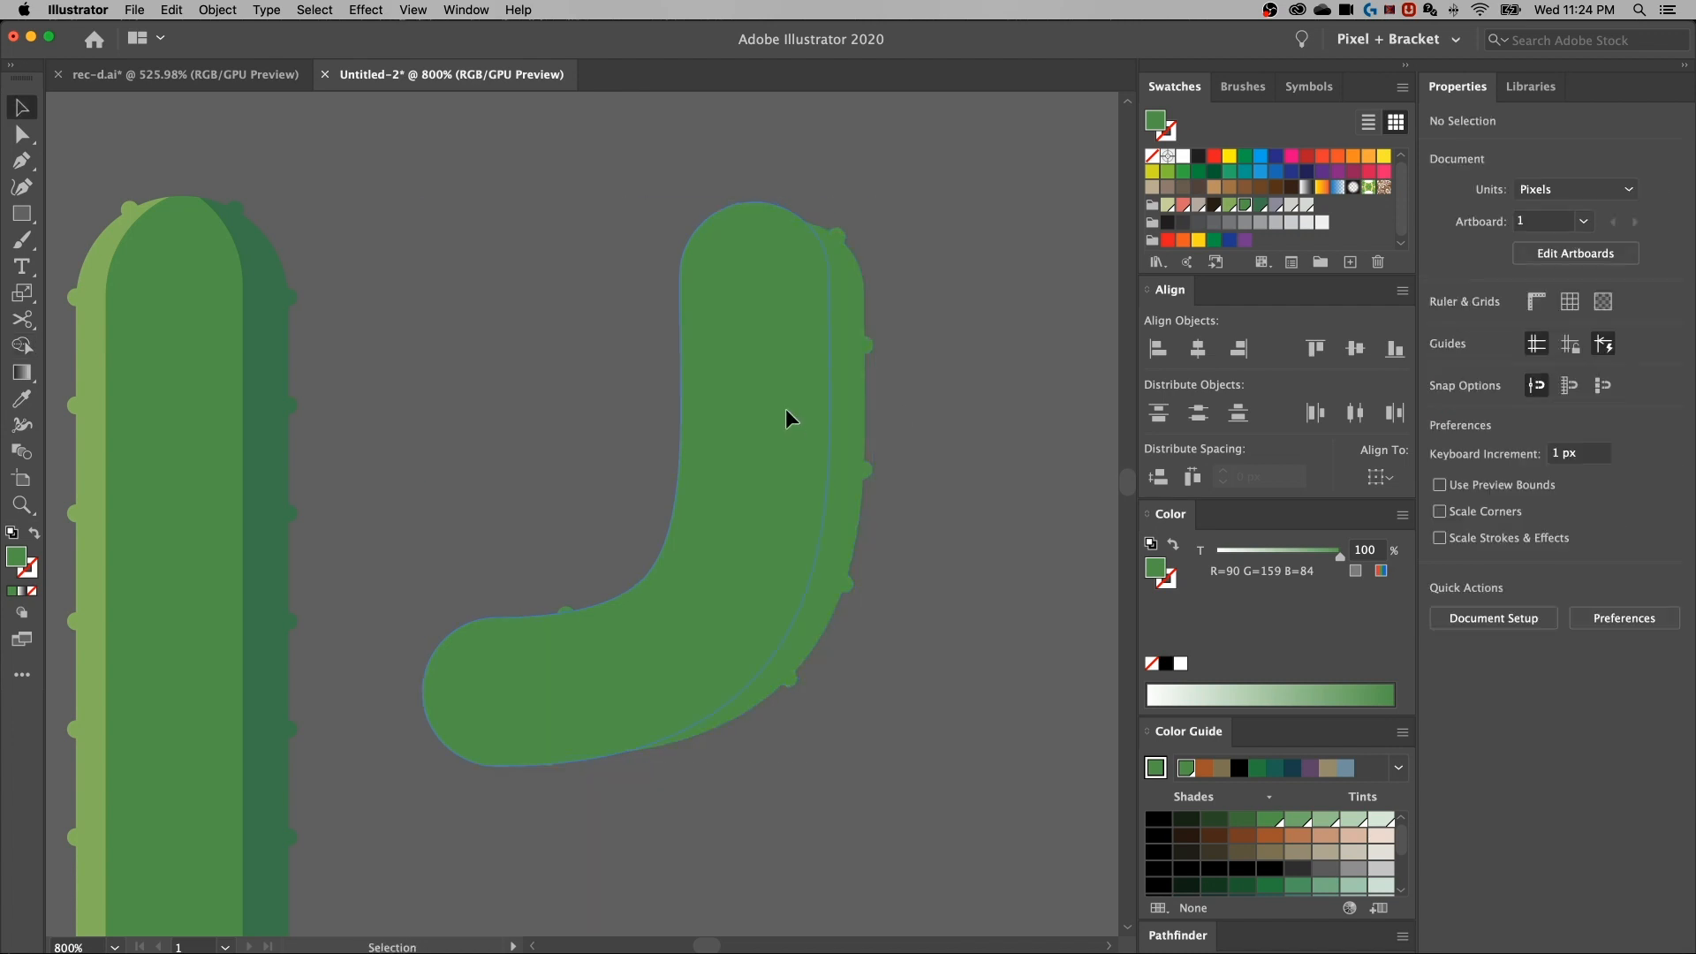
click(785, 410)
key(super+z)
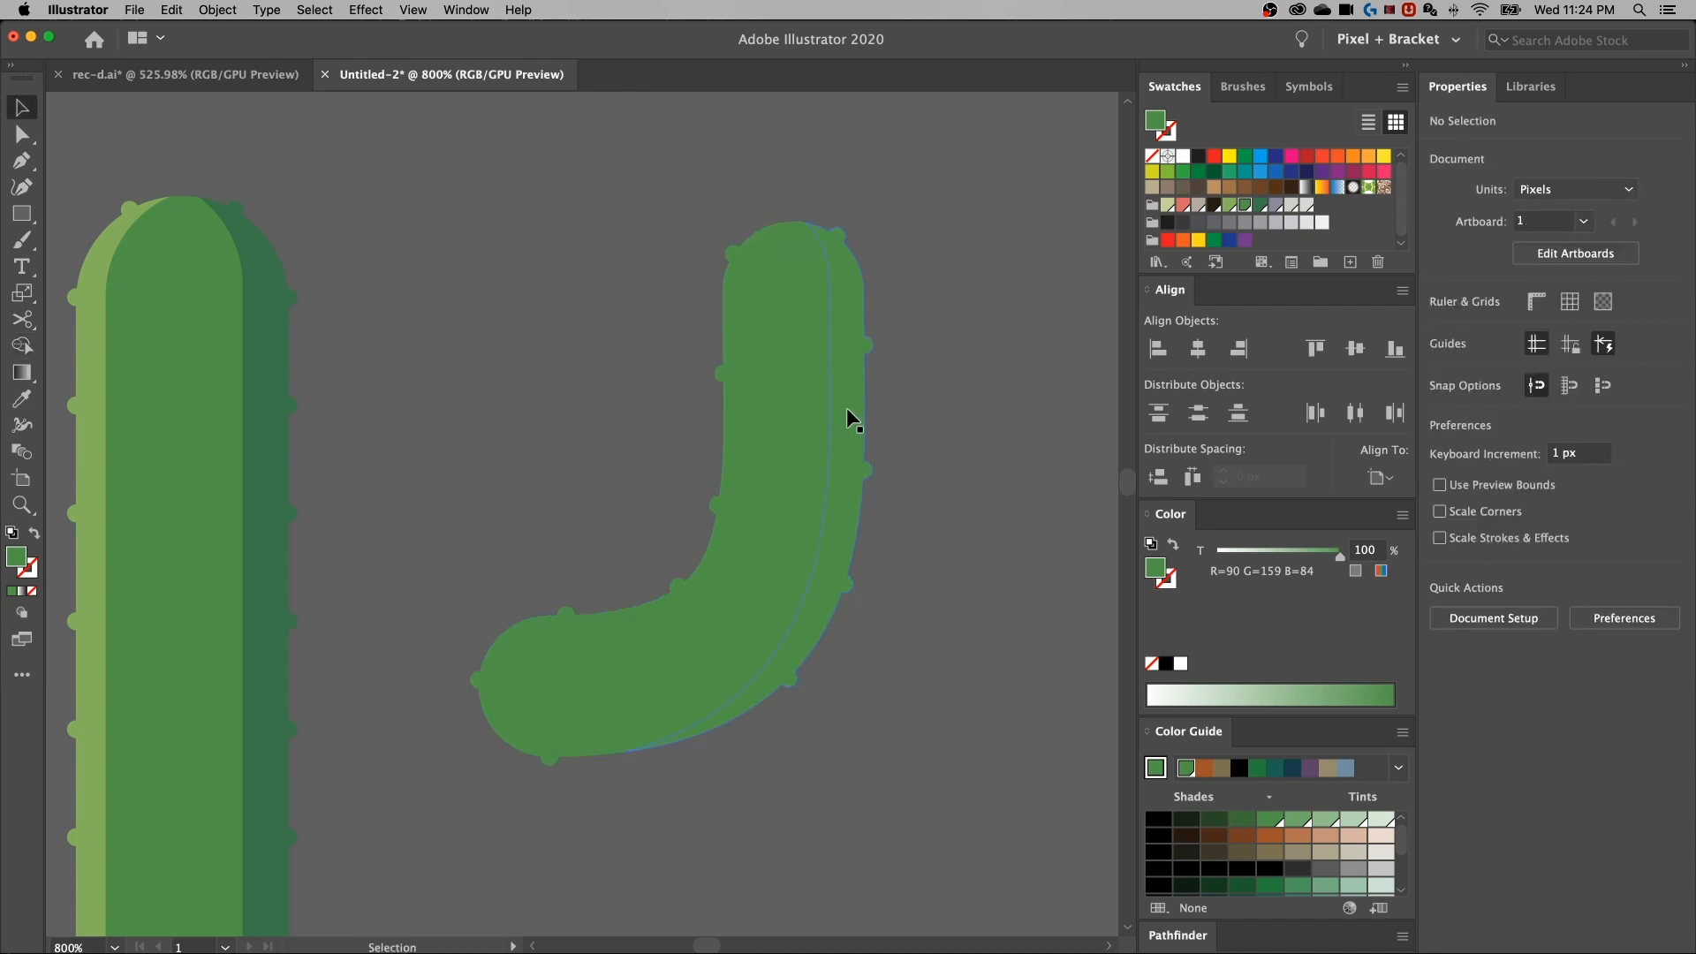
Recolor the arm's inner-edge strip with the trunk's light green highlight using the Eyedropper
click(735, 422)
scroll(795, 450, left, 5)
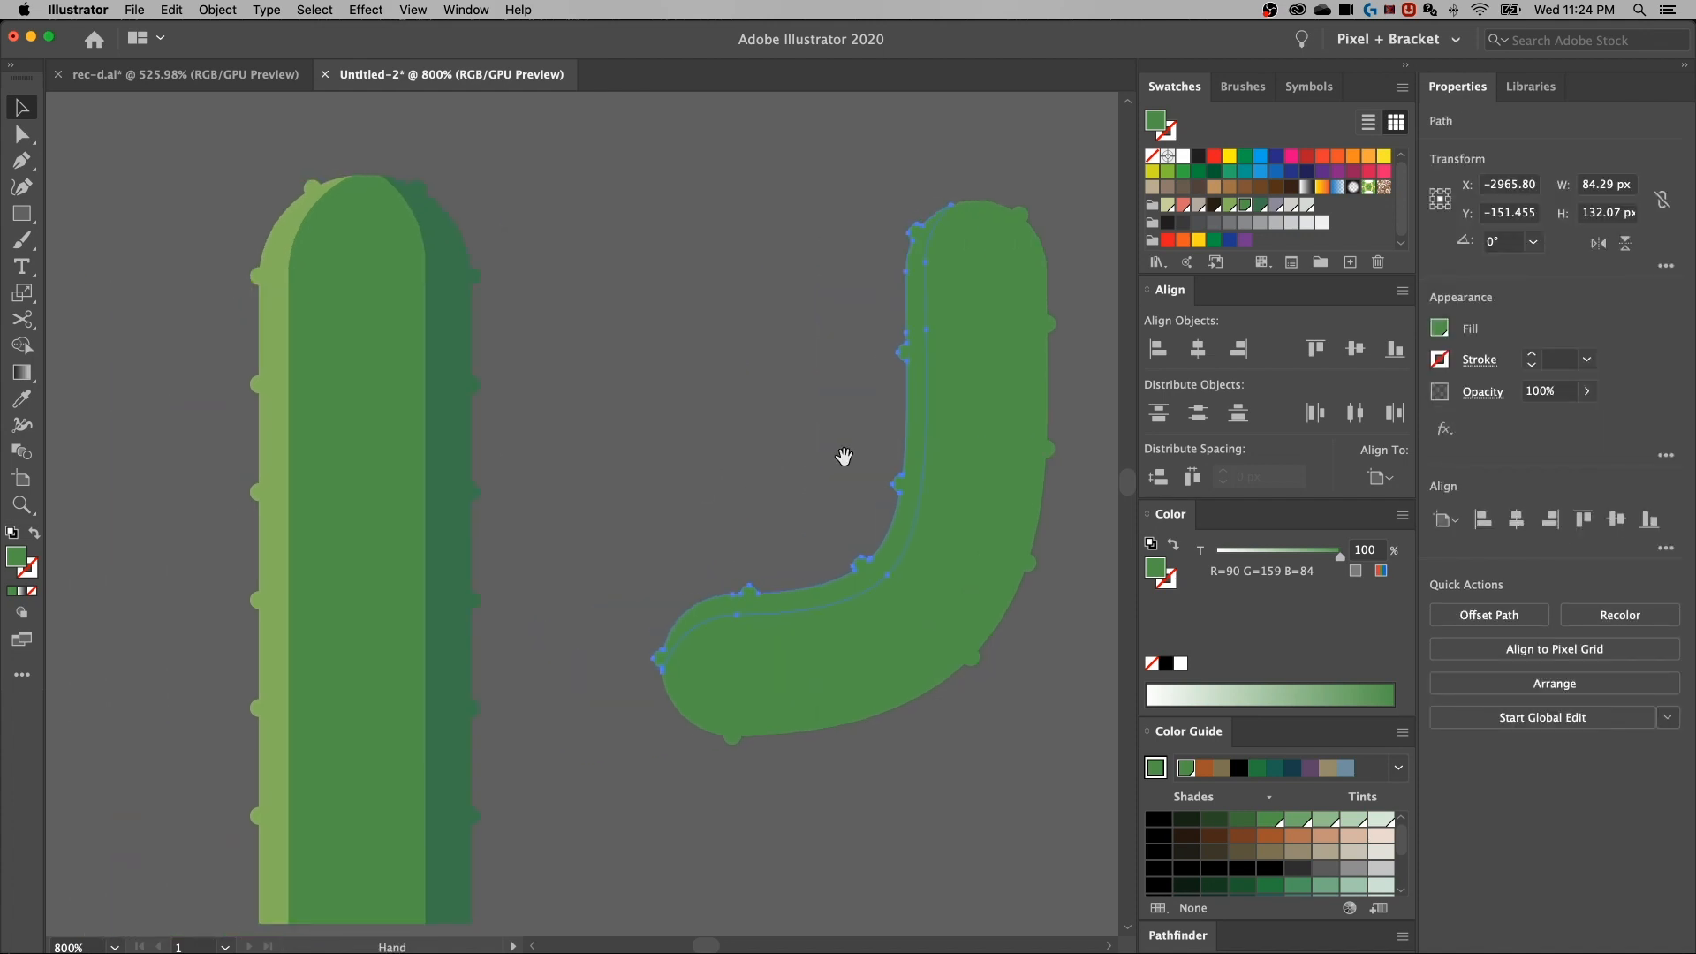
key(i)
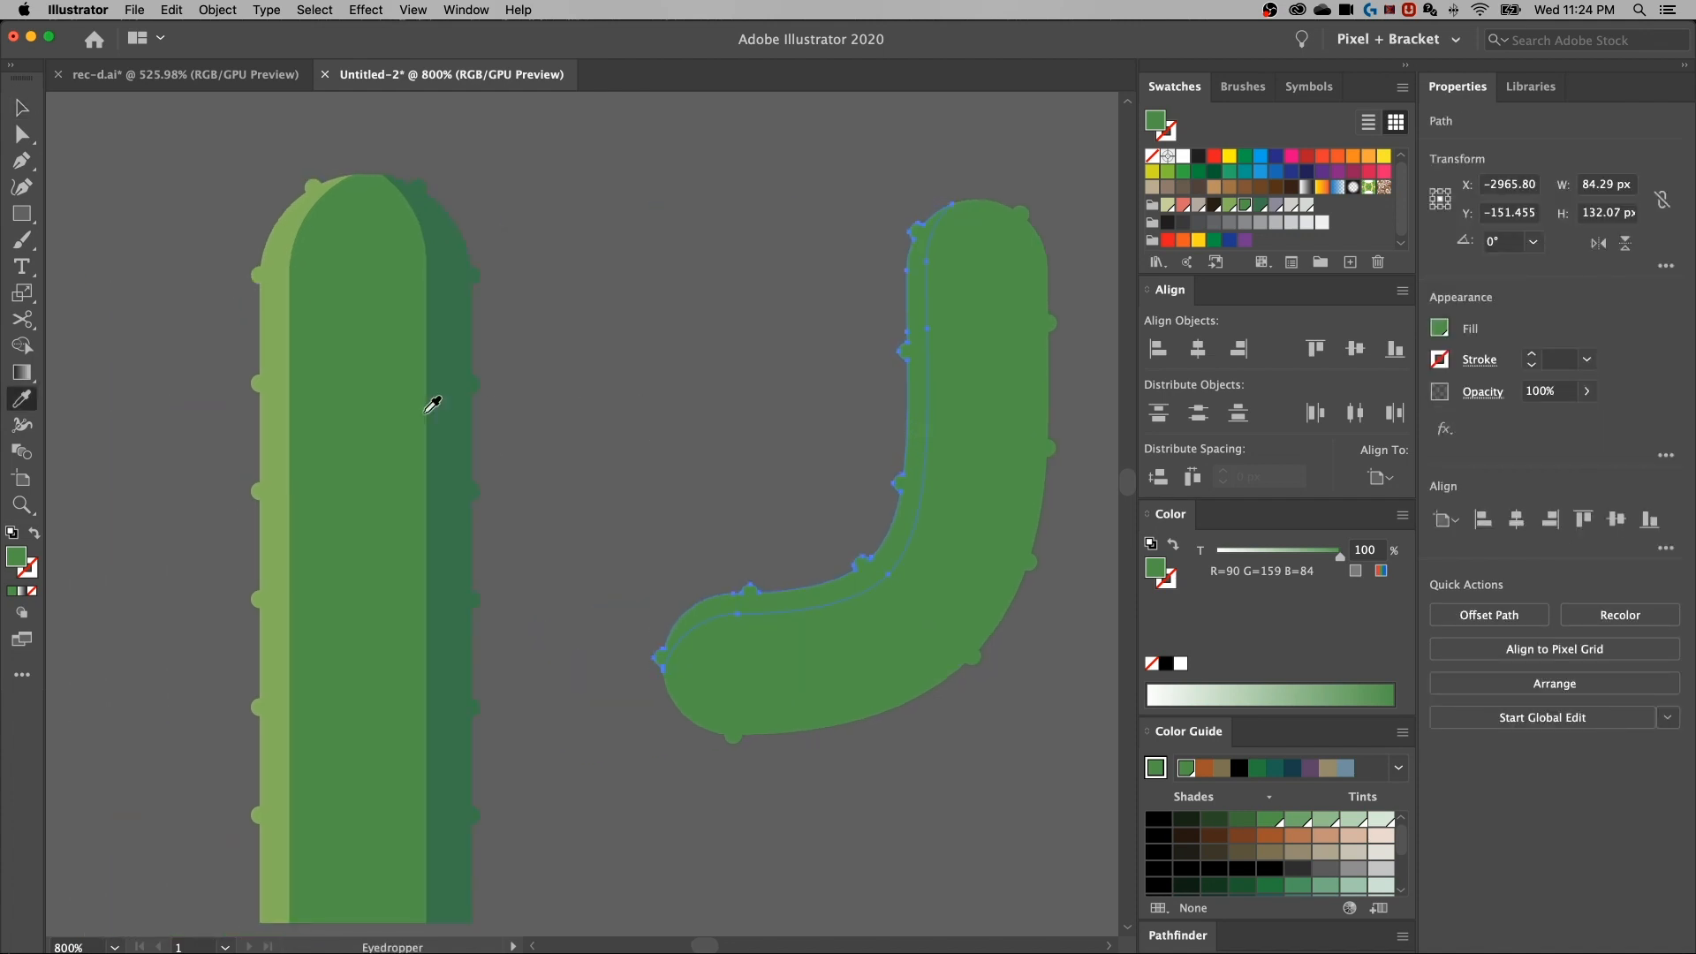
click(283, 404)
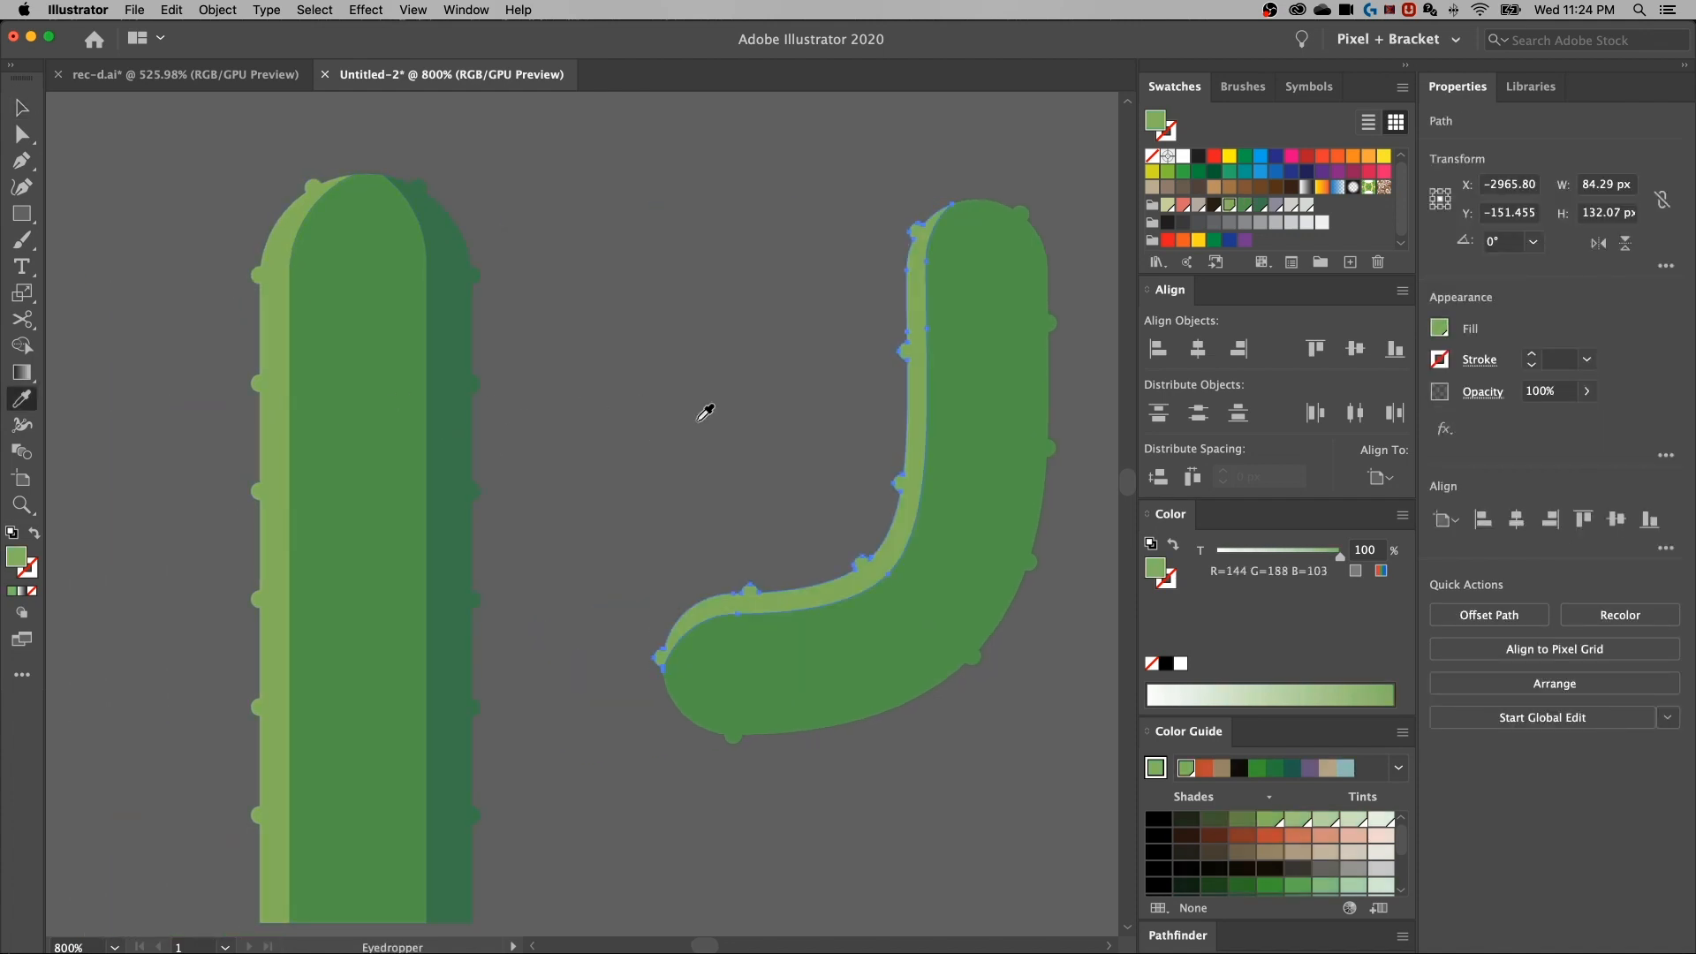
Recolor the arm's outer-edge strip with the trunk's dark green shadow using the Eyedropper
key(v)
click(1031, 388)
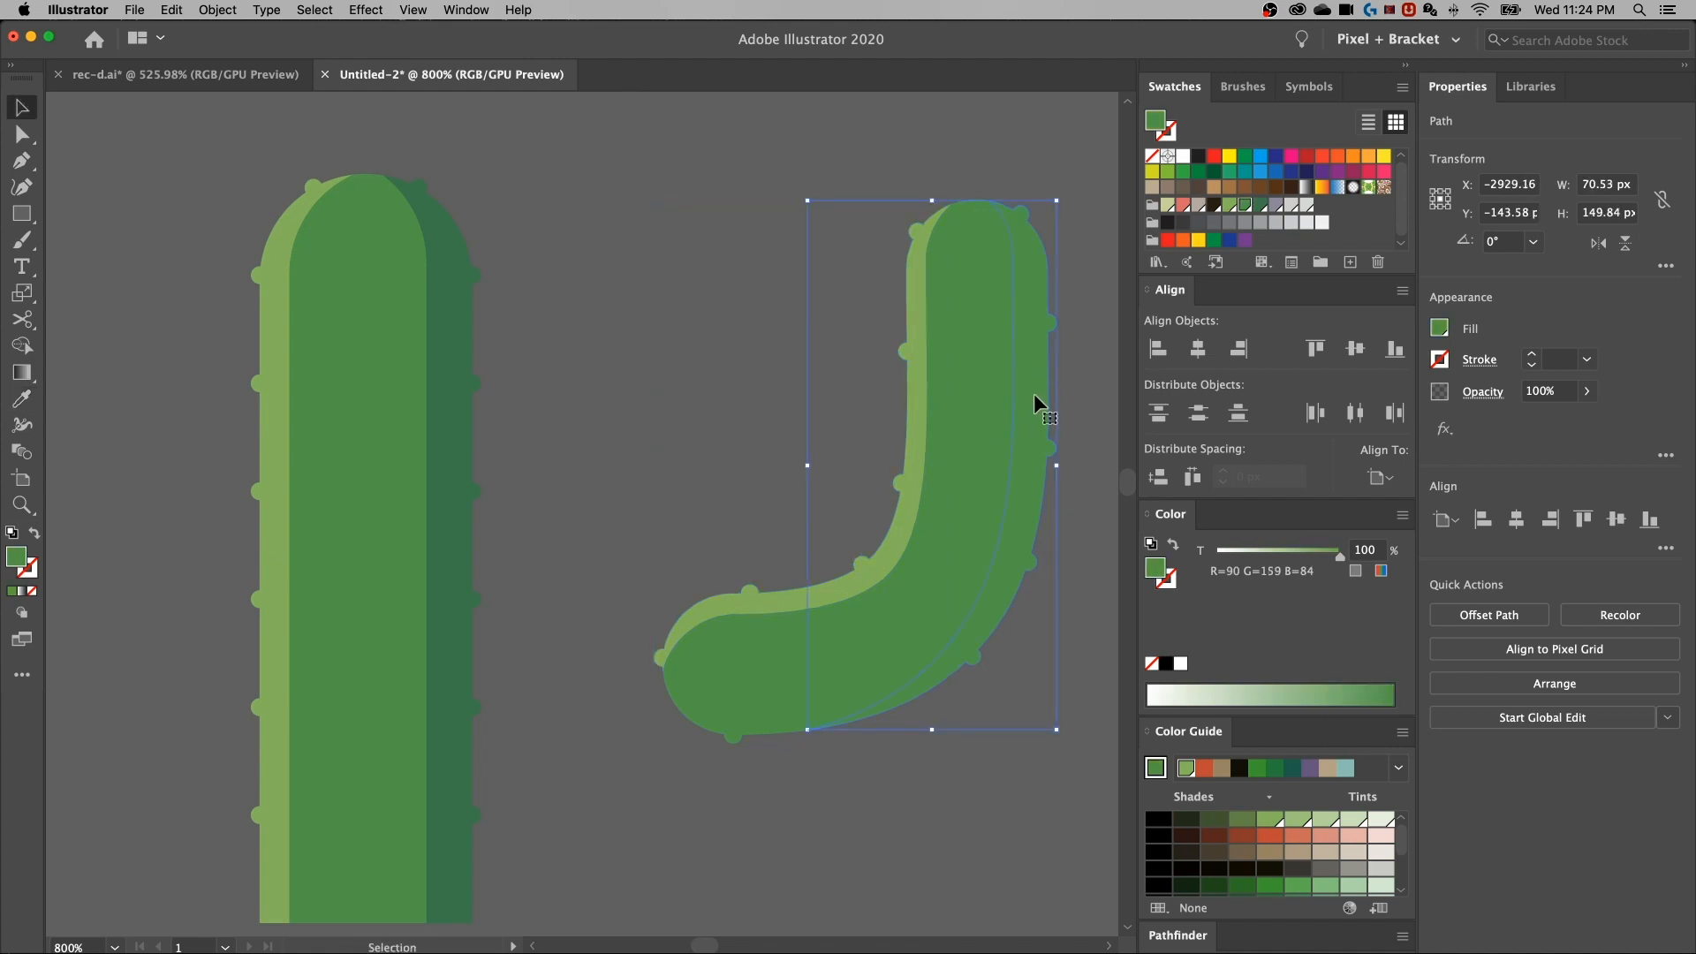
key(i)
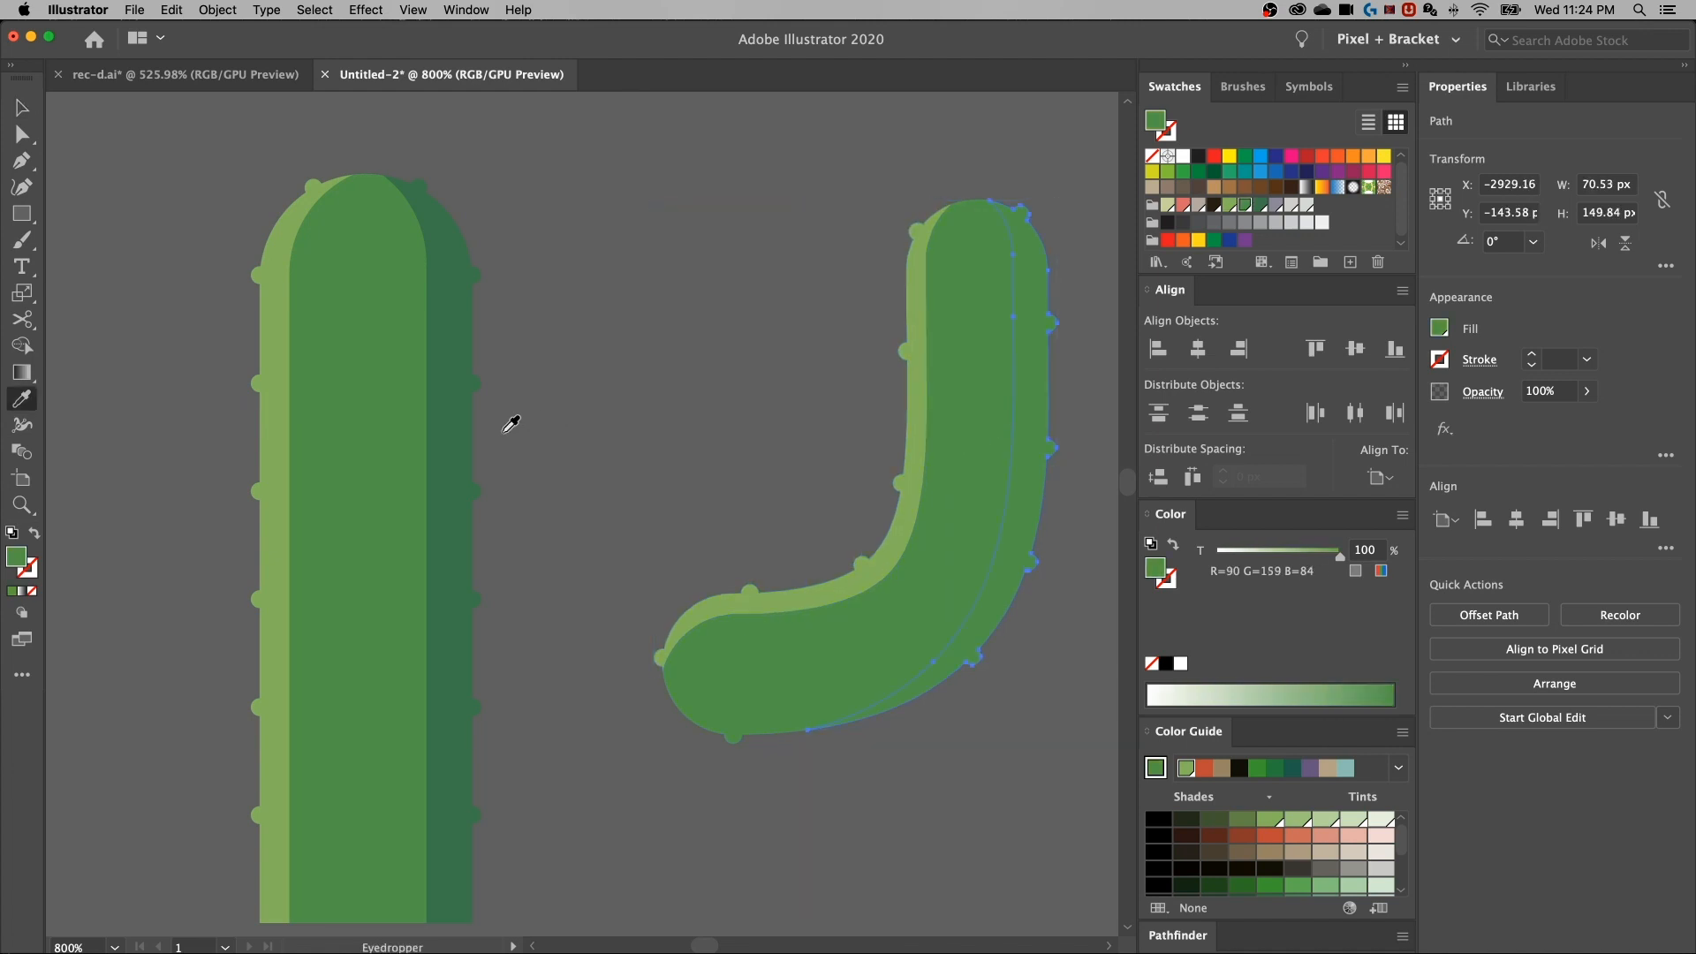
click(456, 432)
key(v)
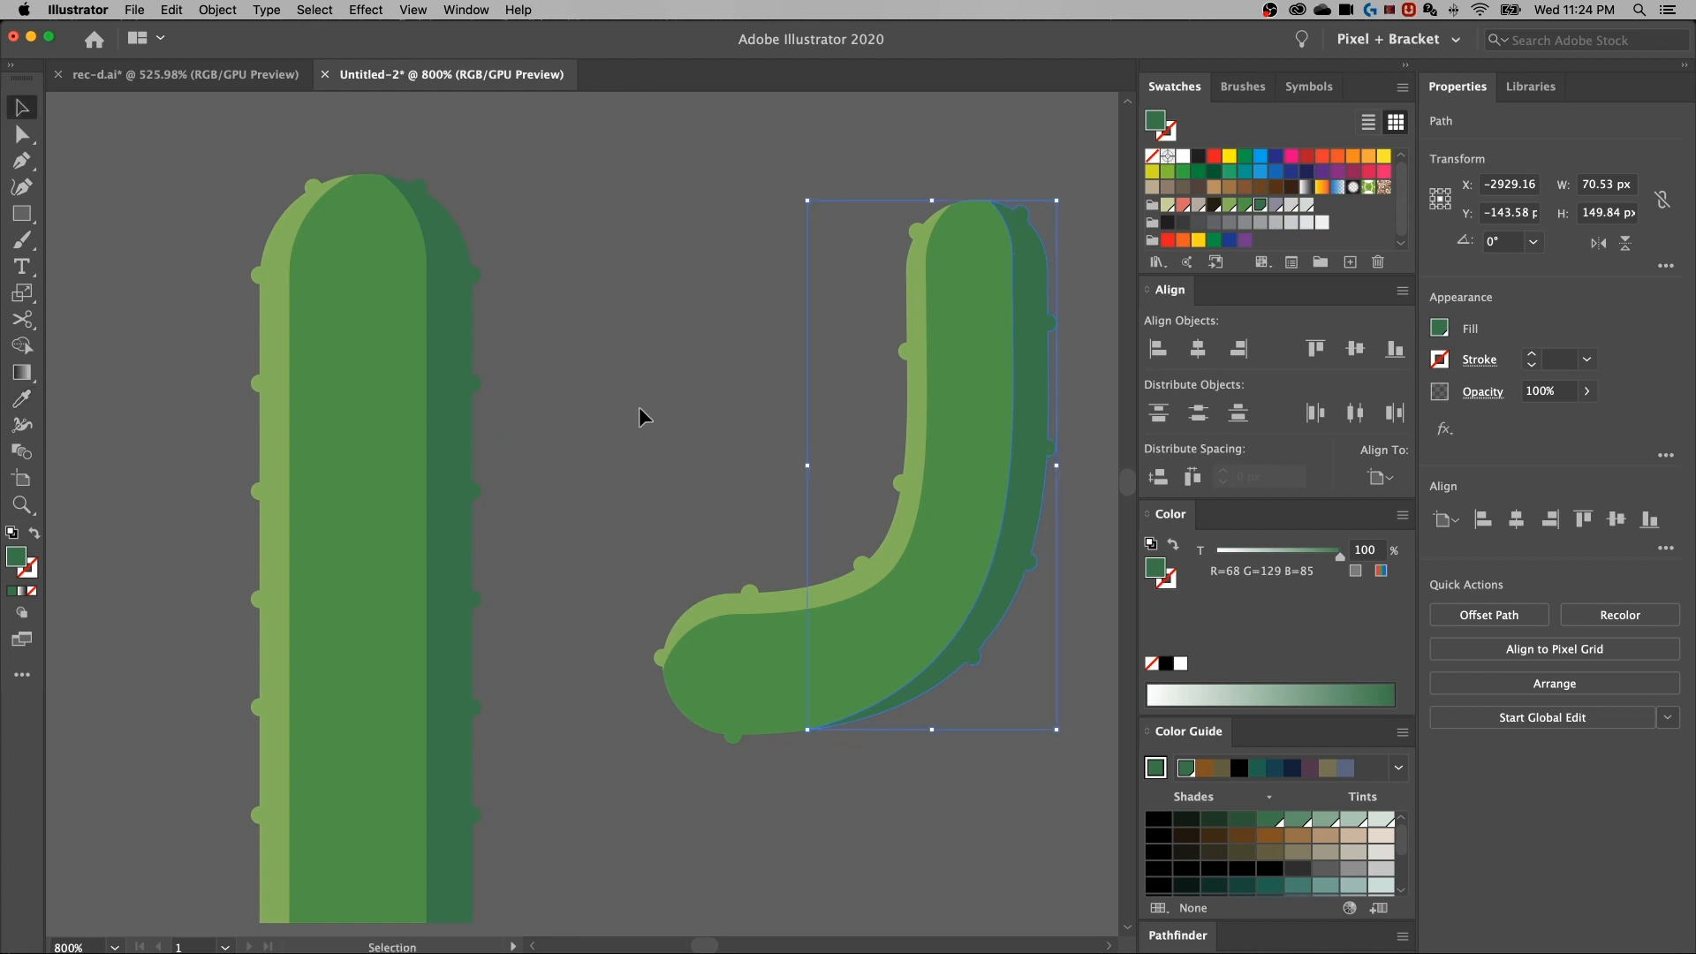
click(638, 402)
Duplicate the short smooth arm and its matching spiky arm into the empty space beside the shaded trunk
key(super+minus)
drag(693, 662, 882, 522)
drag(790, 636, 939, 667)
click(985, 788)
drag(977, 791, 616, 439)
click(157, 523)
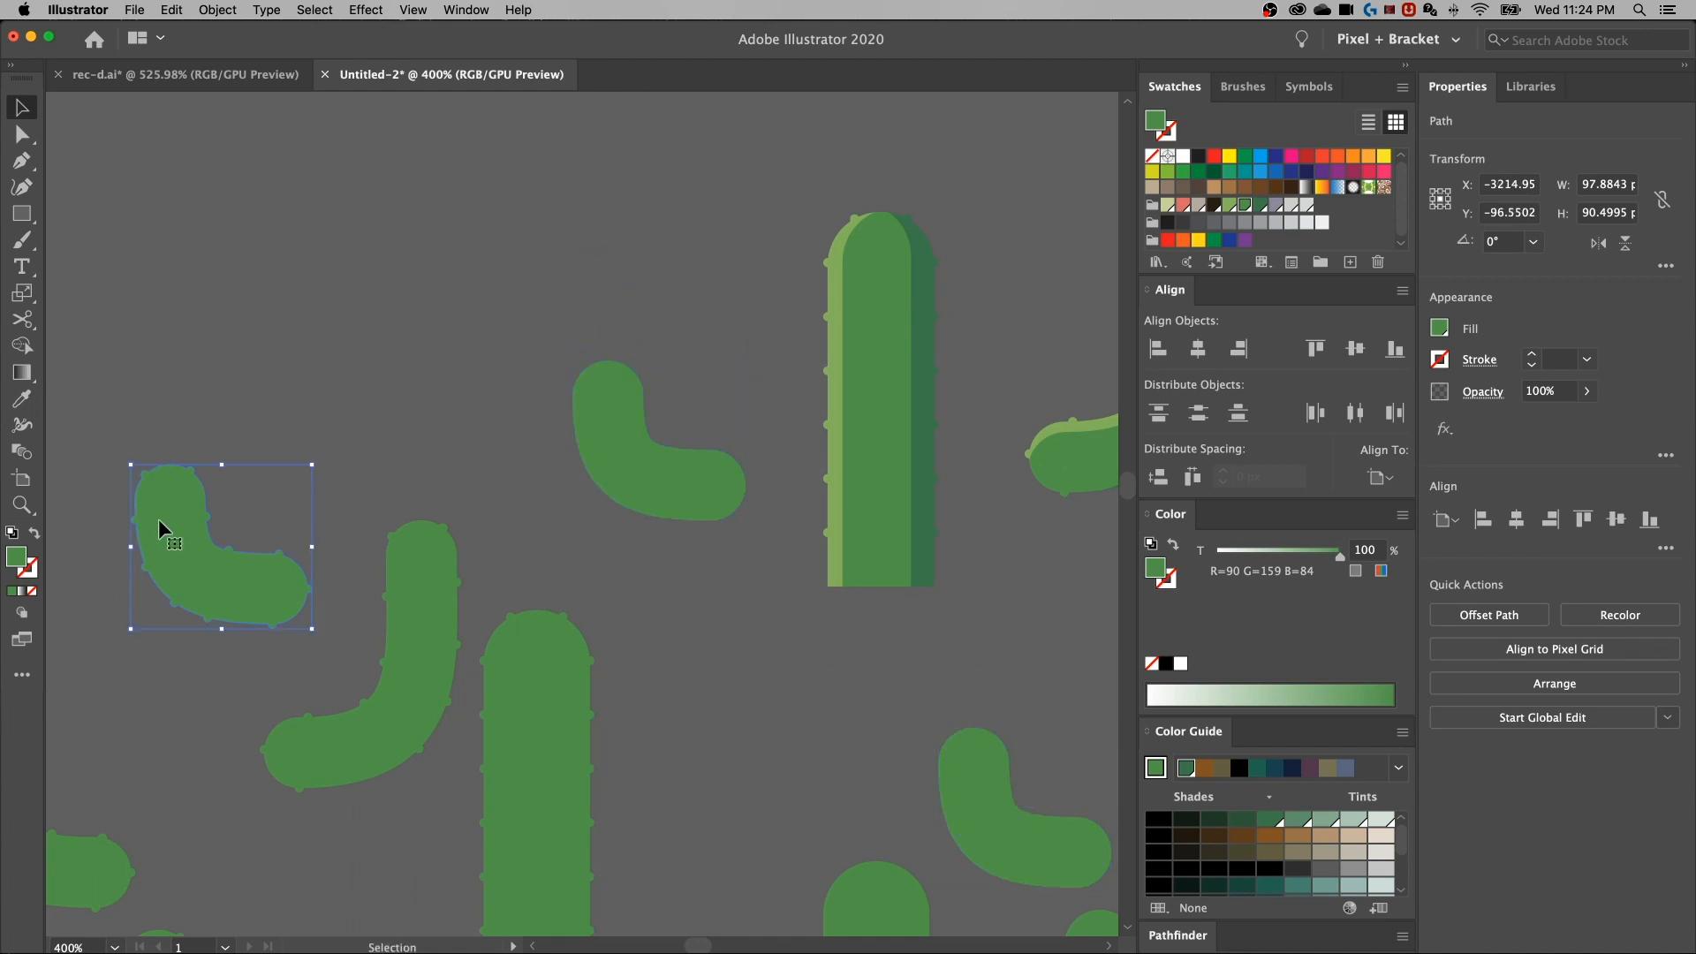
drag(176, 542, 528, 266)
Lay the duplicated short smooth arm over its spiky counterpart and bring it to the front
key(a)
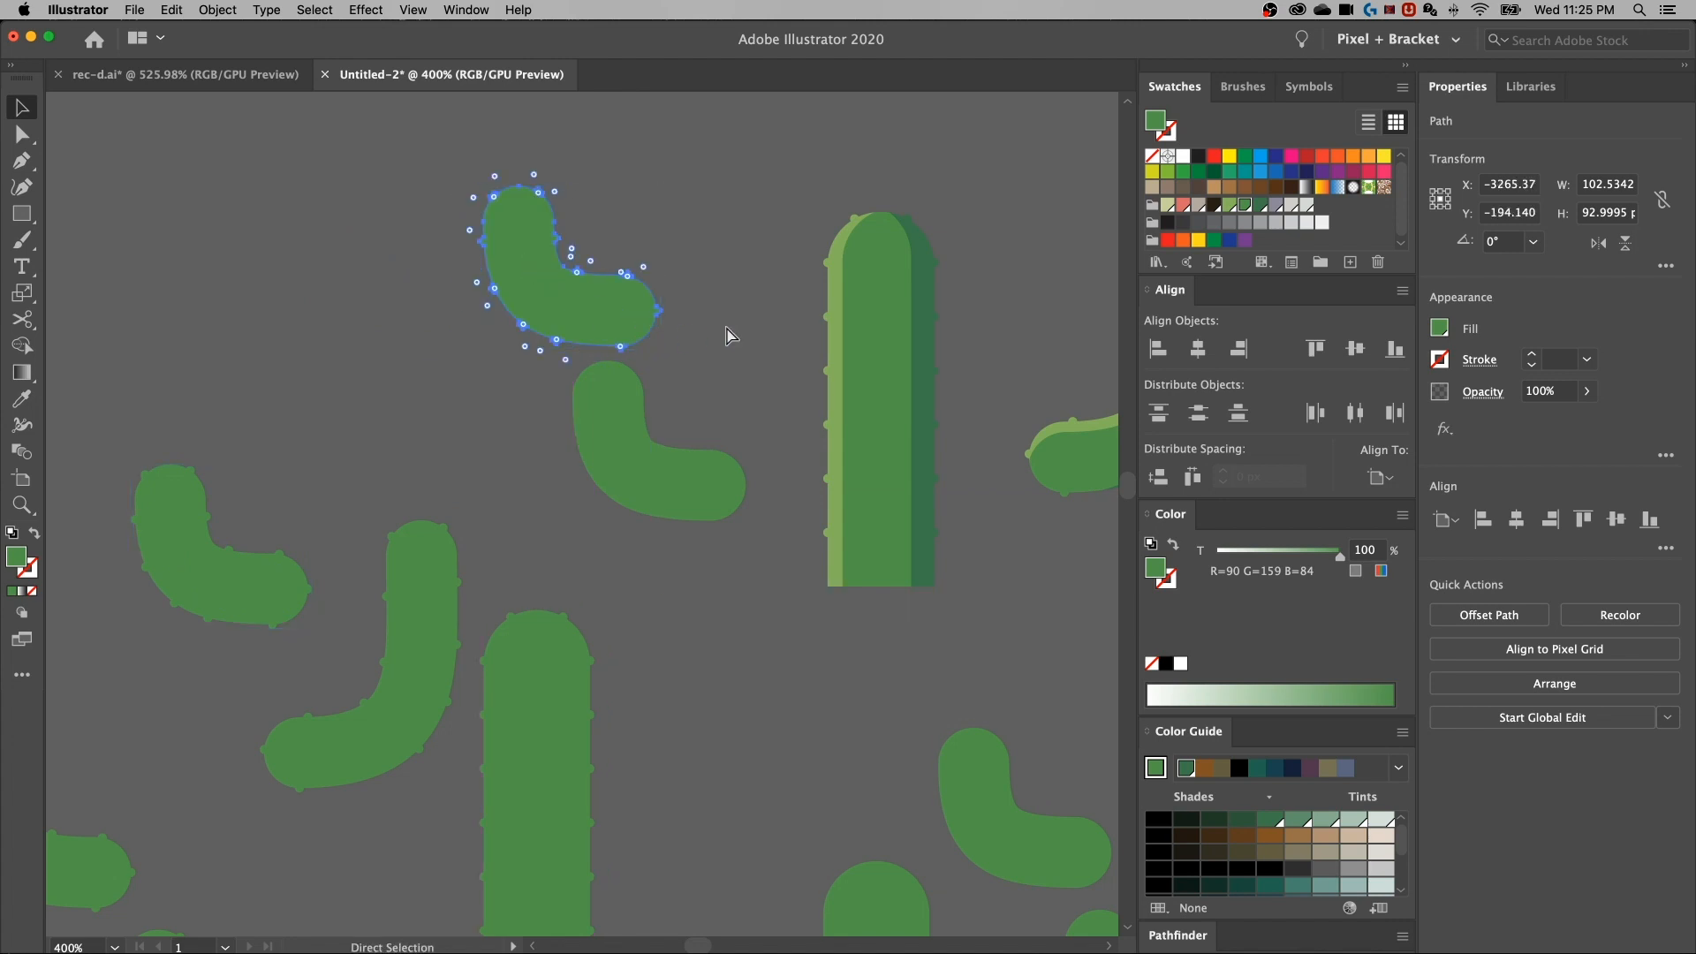
key(super+equal)
drag(719, 265, 730, 519)
key(v)
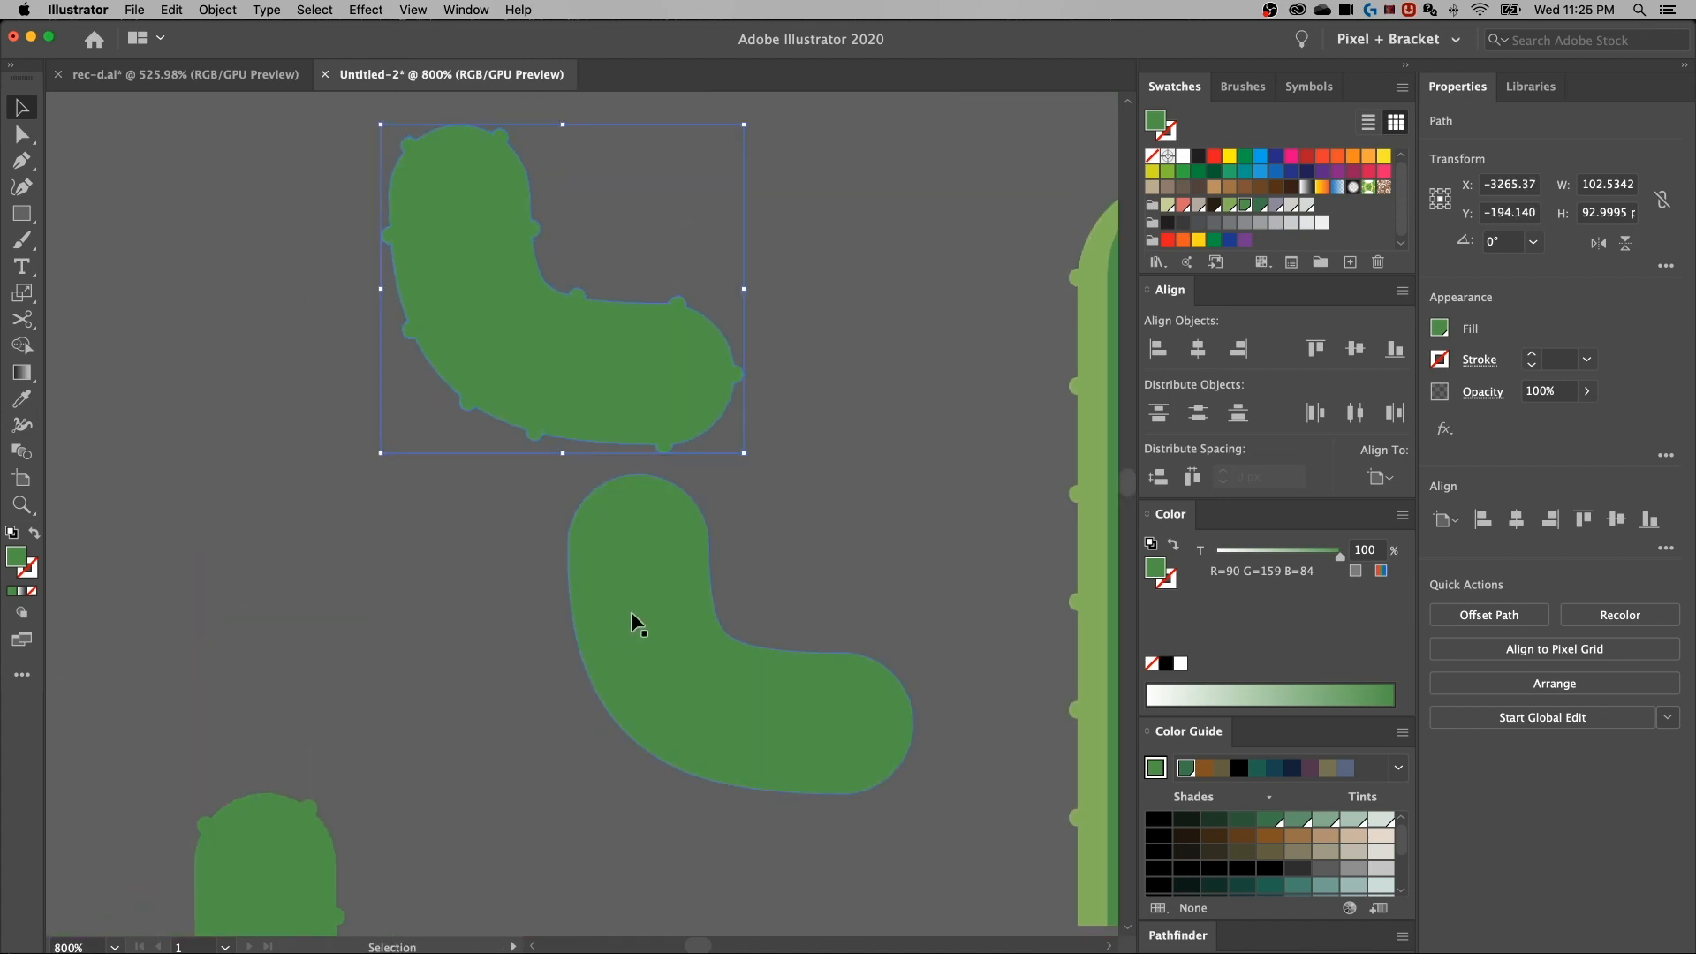
drag(681, 671, 473, 310)
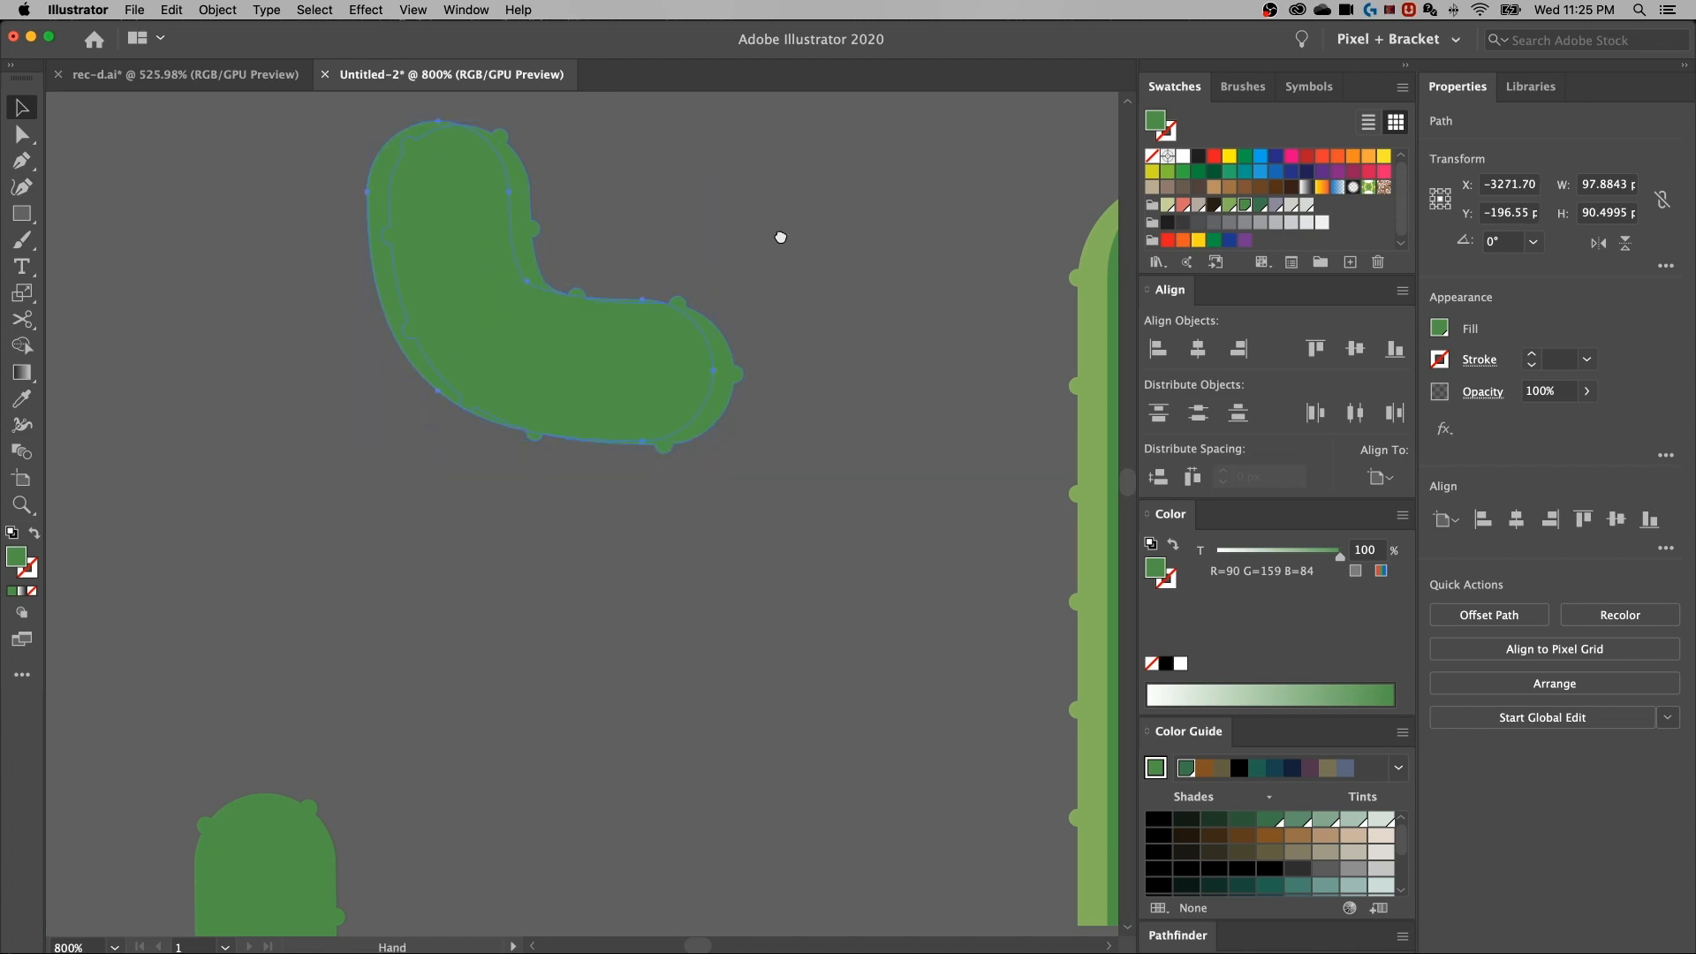
drag(776, 235, 808, 310)
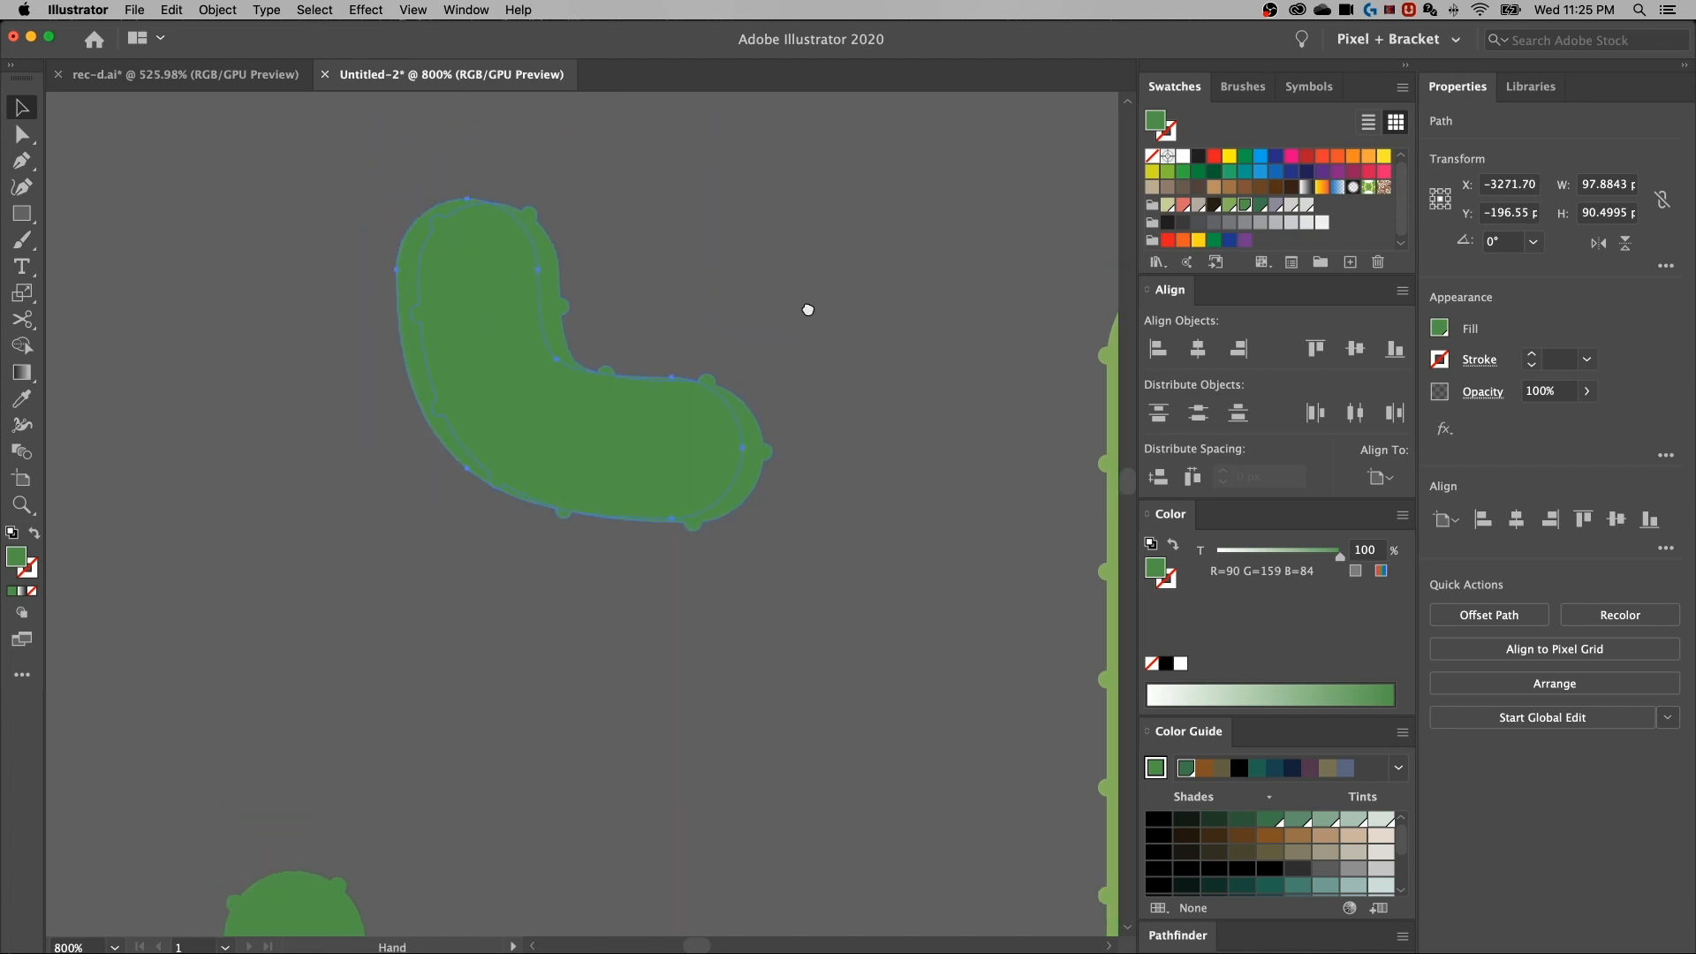
right_click(412, 360)
mouse_move(477, 644)
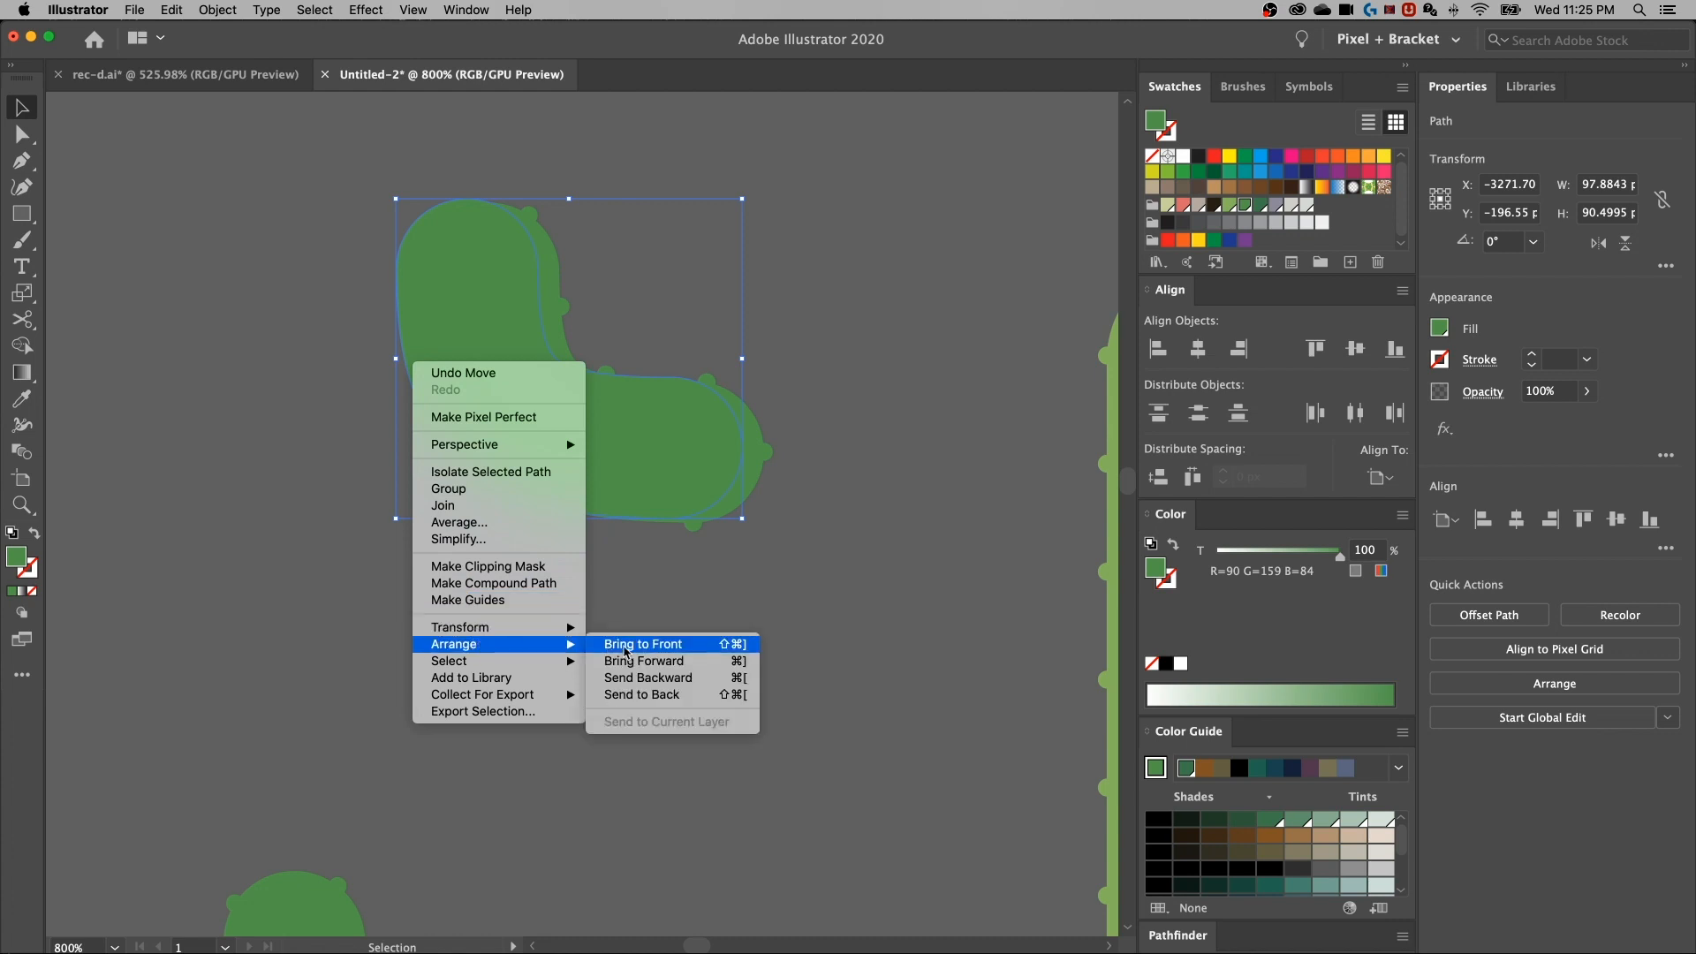
click(646, 652)
Scale the smooth overlay arm to about 107 by 99 px, leaving the spiky arm's inner edge uncovered
click(901, 318)
click(595, 428)
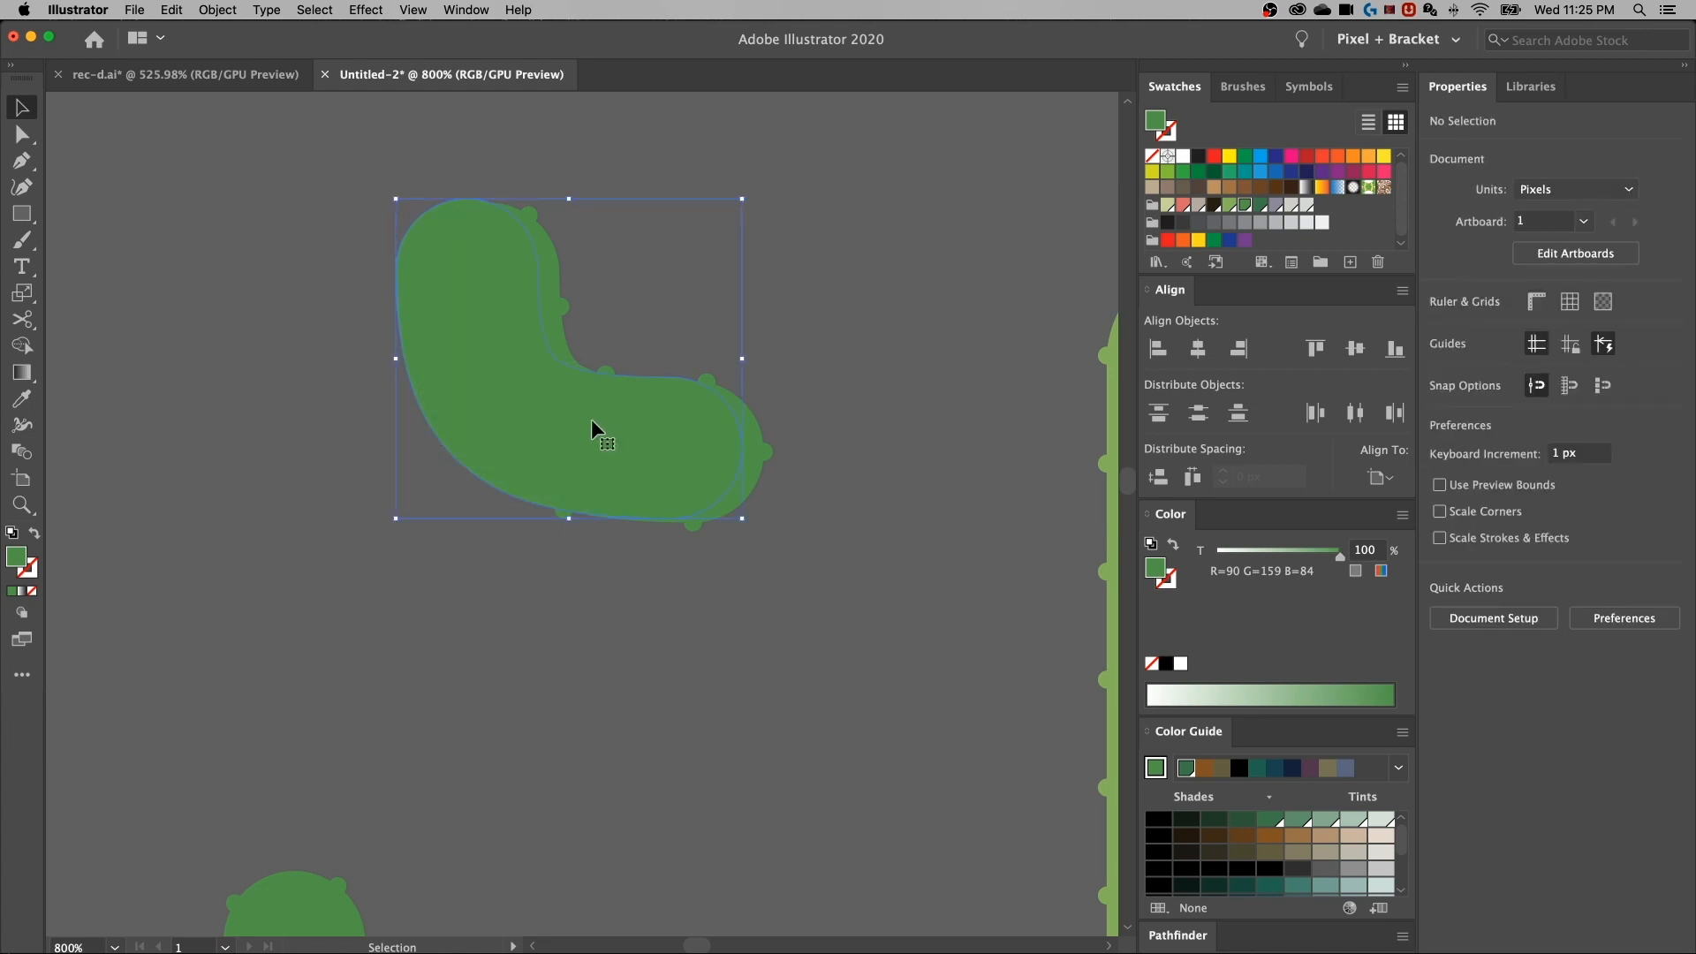
drag(742, 519, 767, 560)
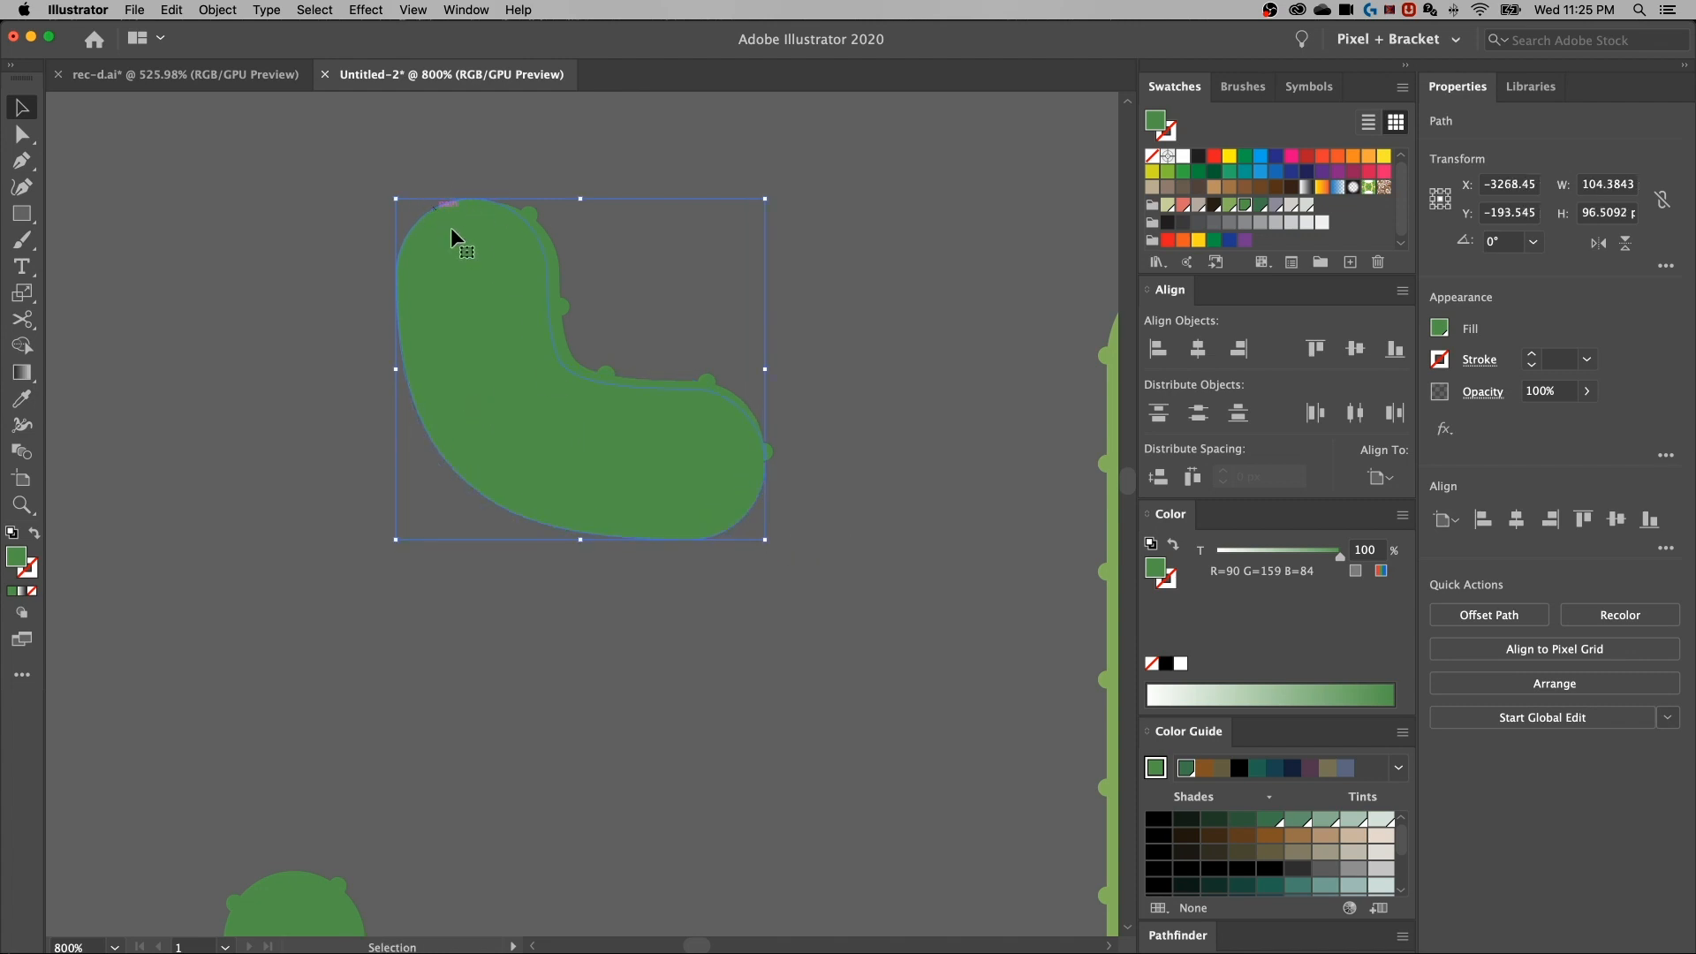
drag(455, 244, 451, 242)
drag(680, 440, 674, 444)
drag(588, 313, 454, 492)
scroll(606, 330, up, 3)
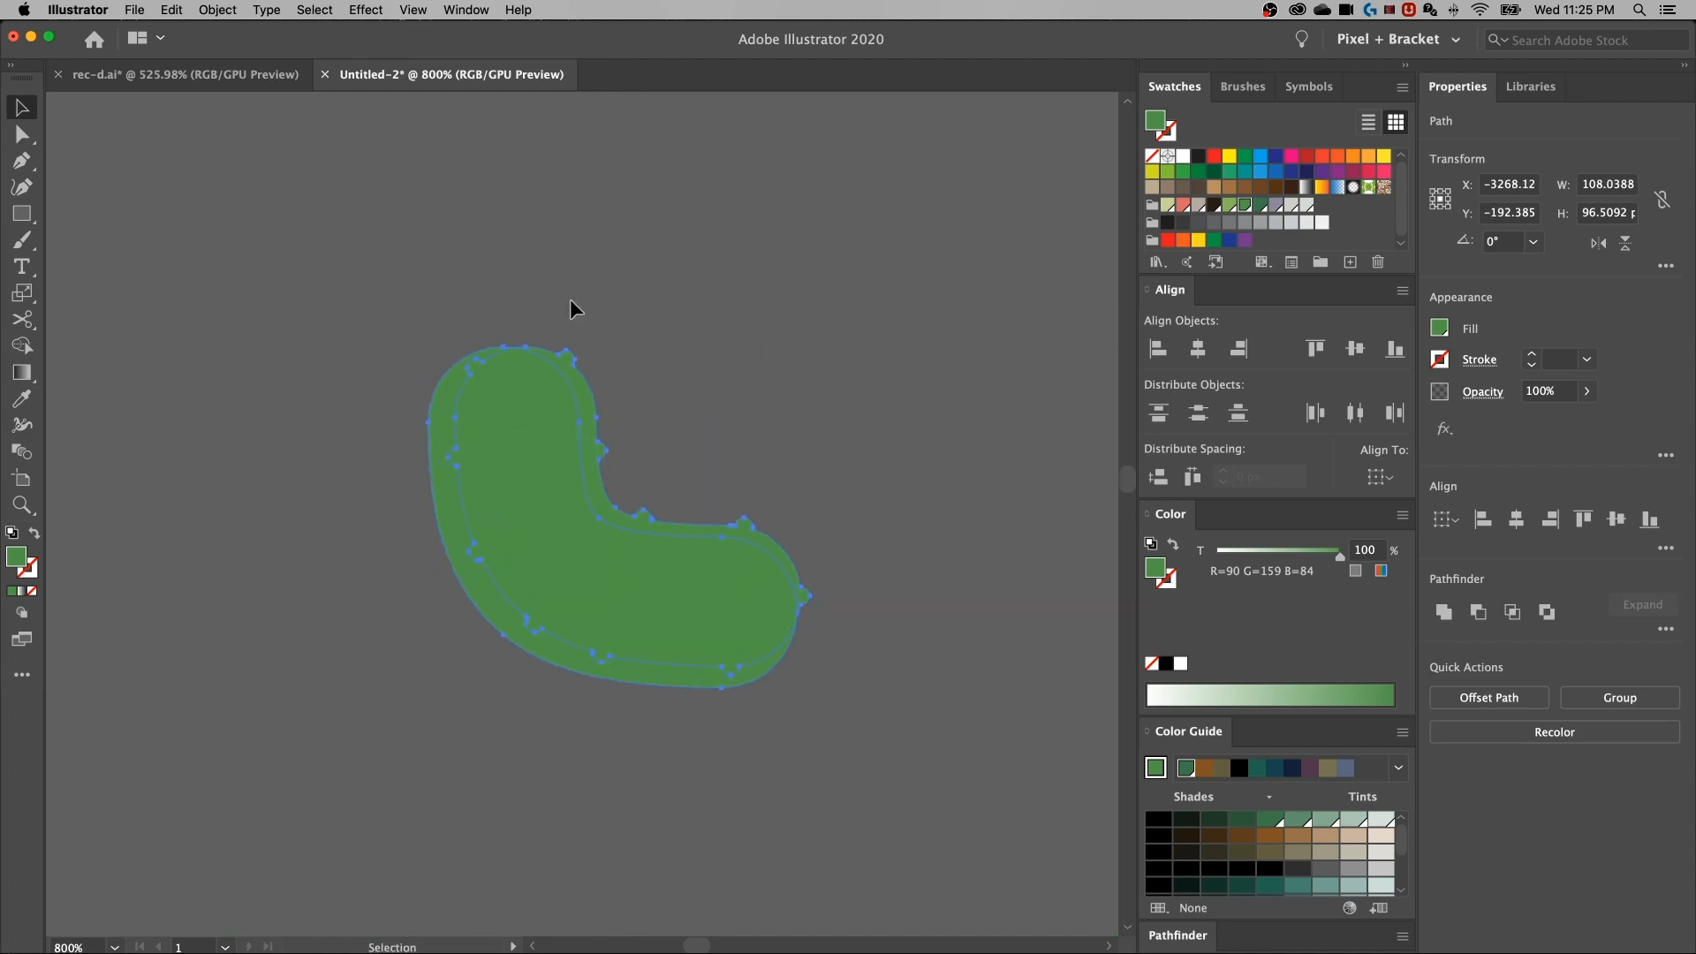
click(594, 301)
shift+click(553, 358)
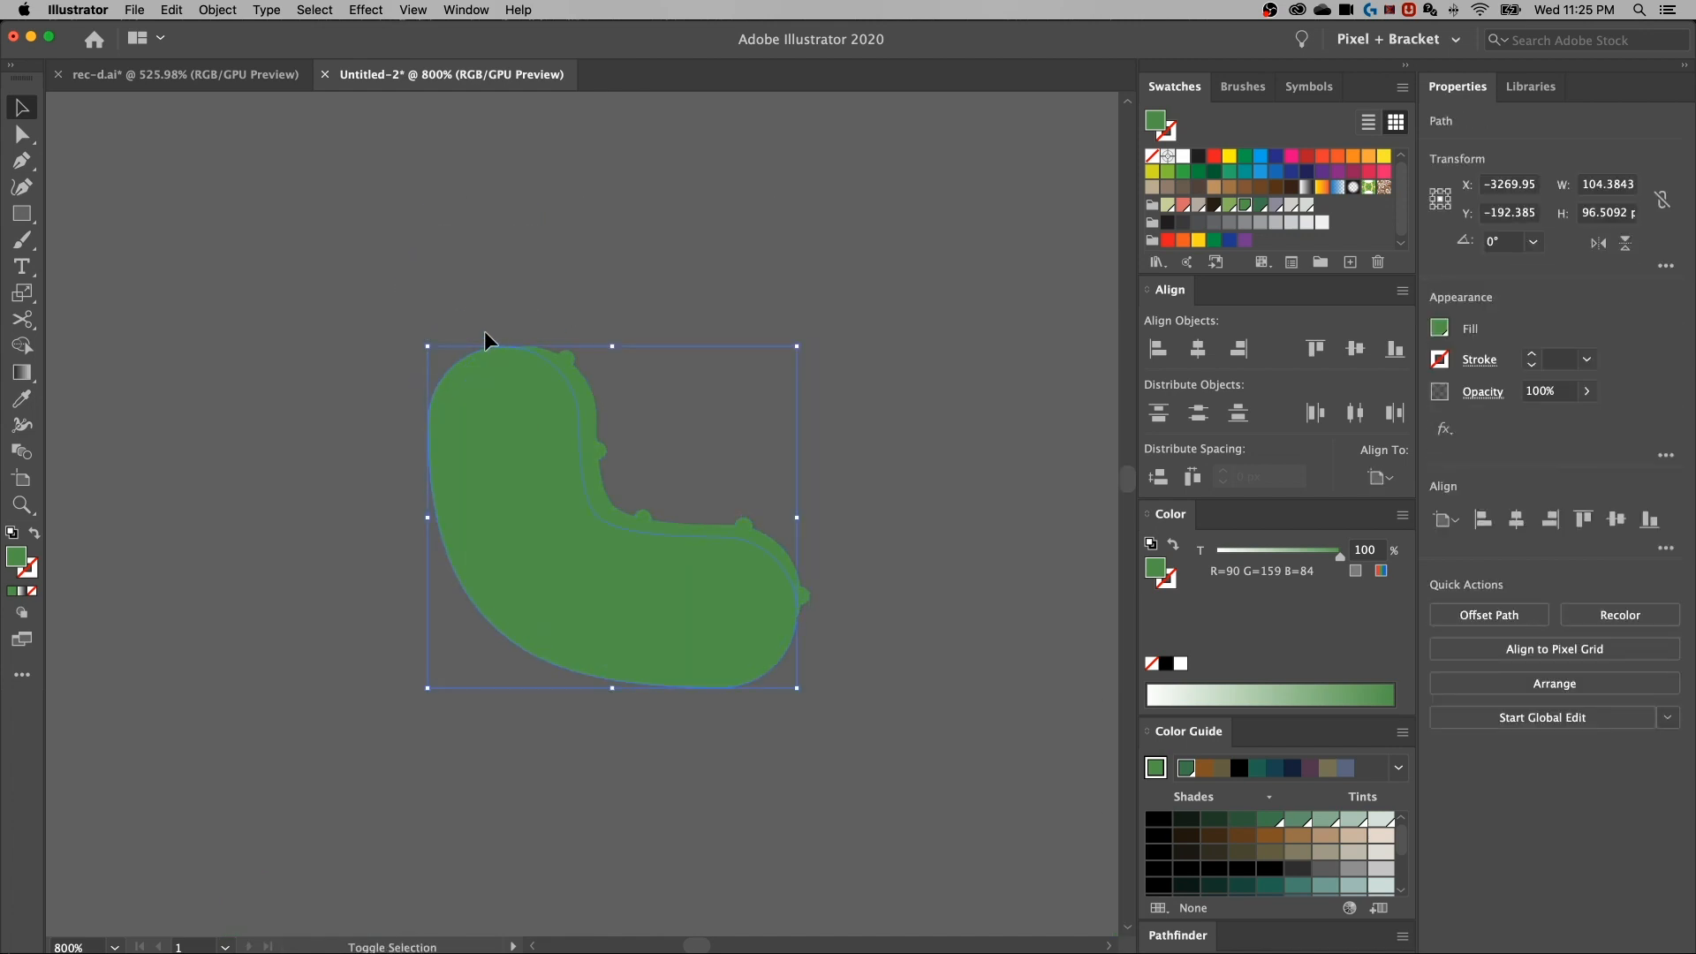
drag(617, 346, 615, 340)
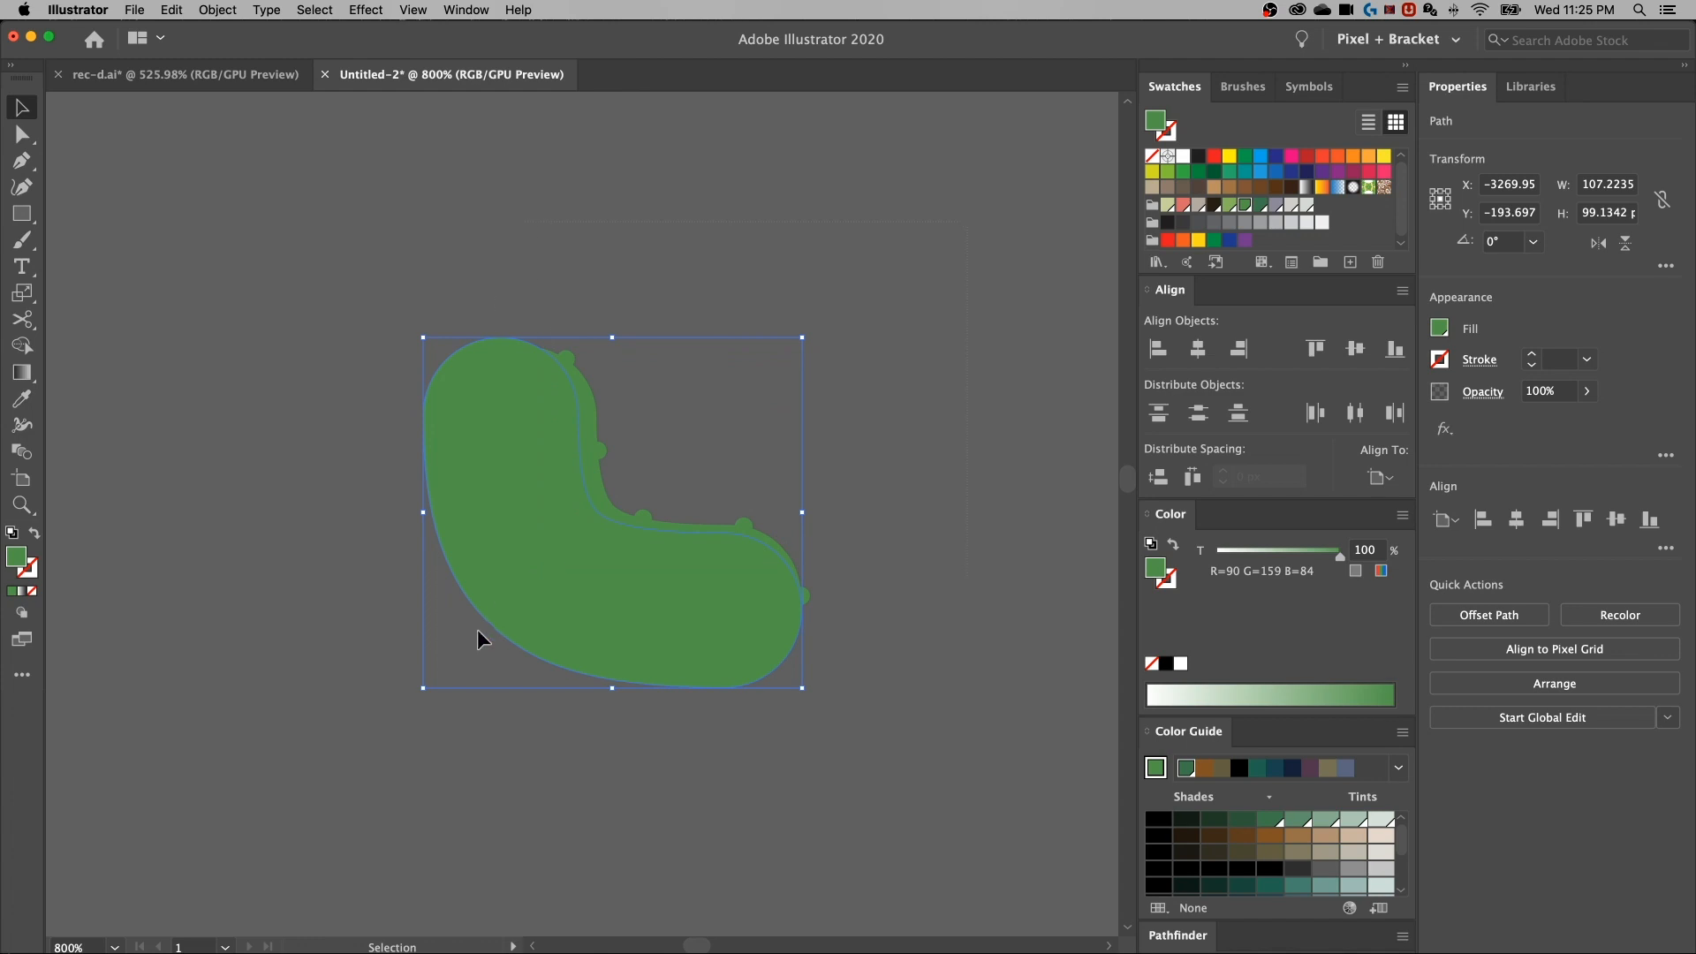
Nudge the smooth overlay arm slightly to even out the uncovered inner edge of the short spiky arm
key(super+a)
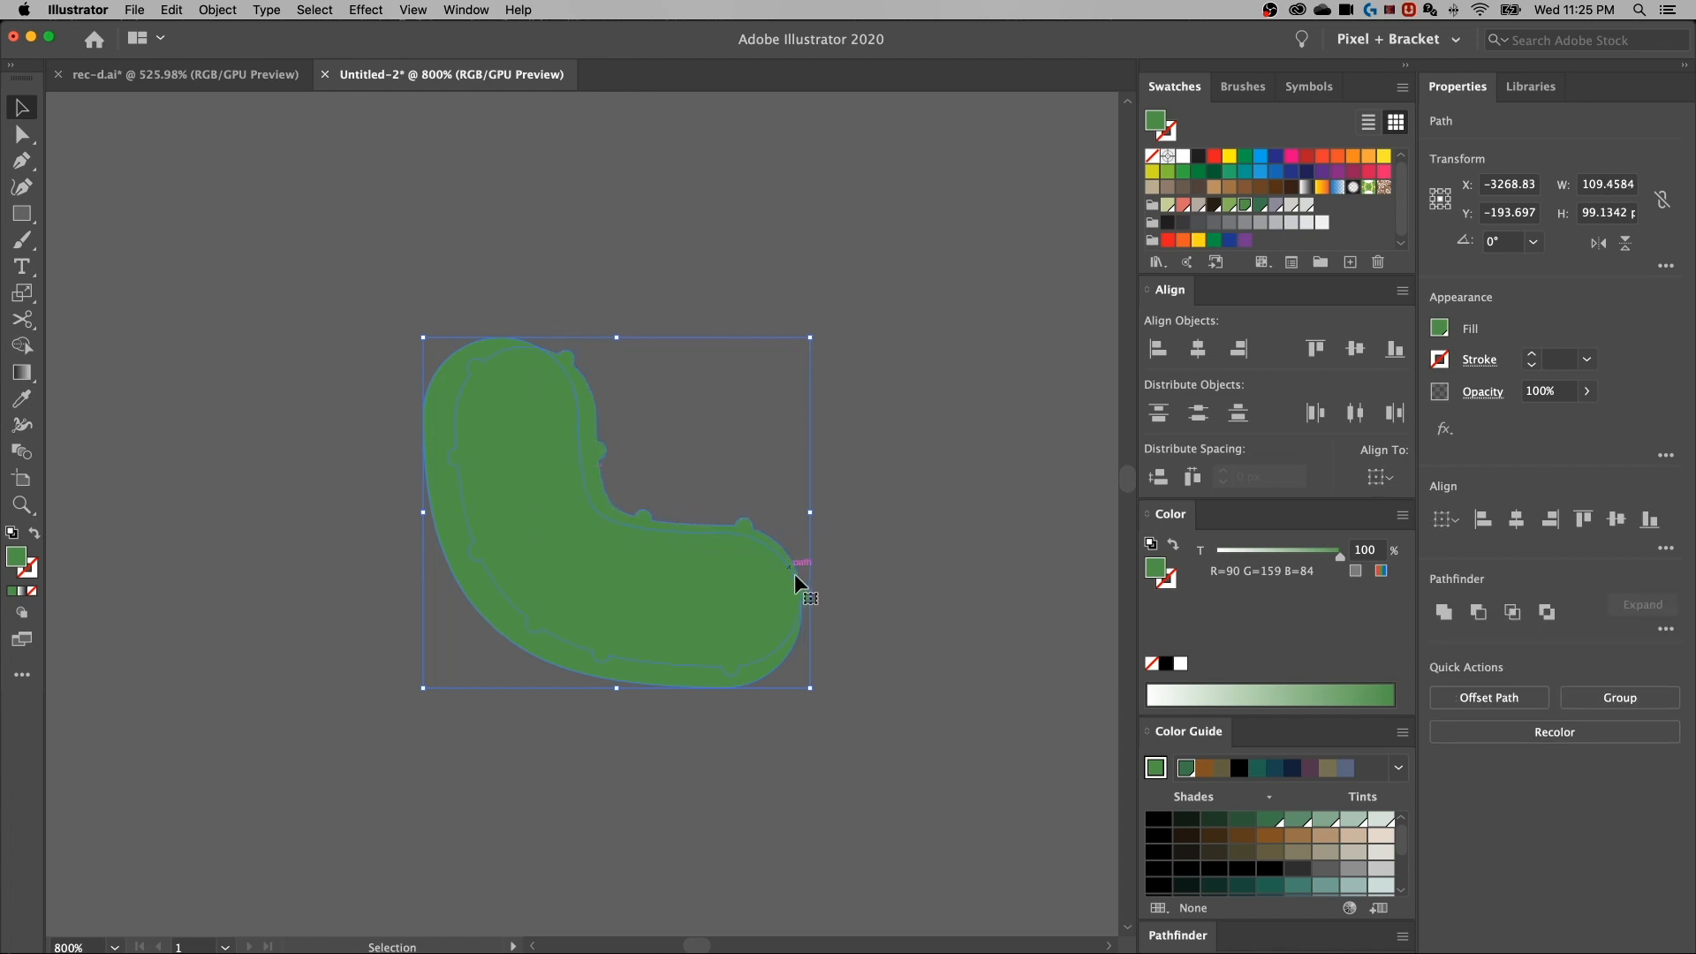
click(880, 591)
drag(898, 303, 380, 738)
click(654, 479)
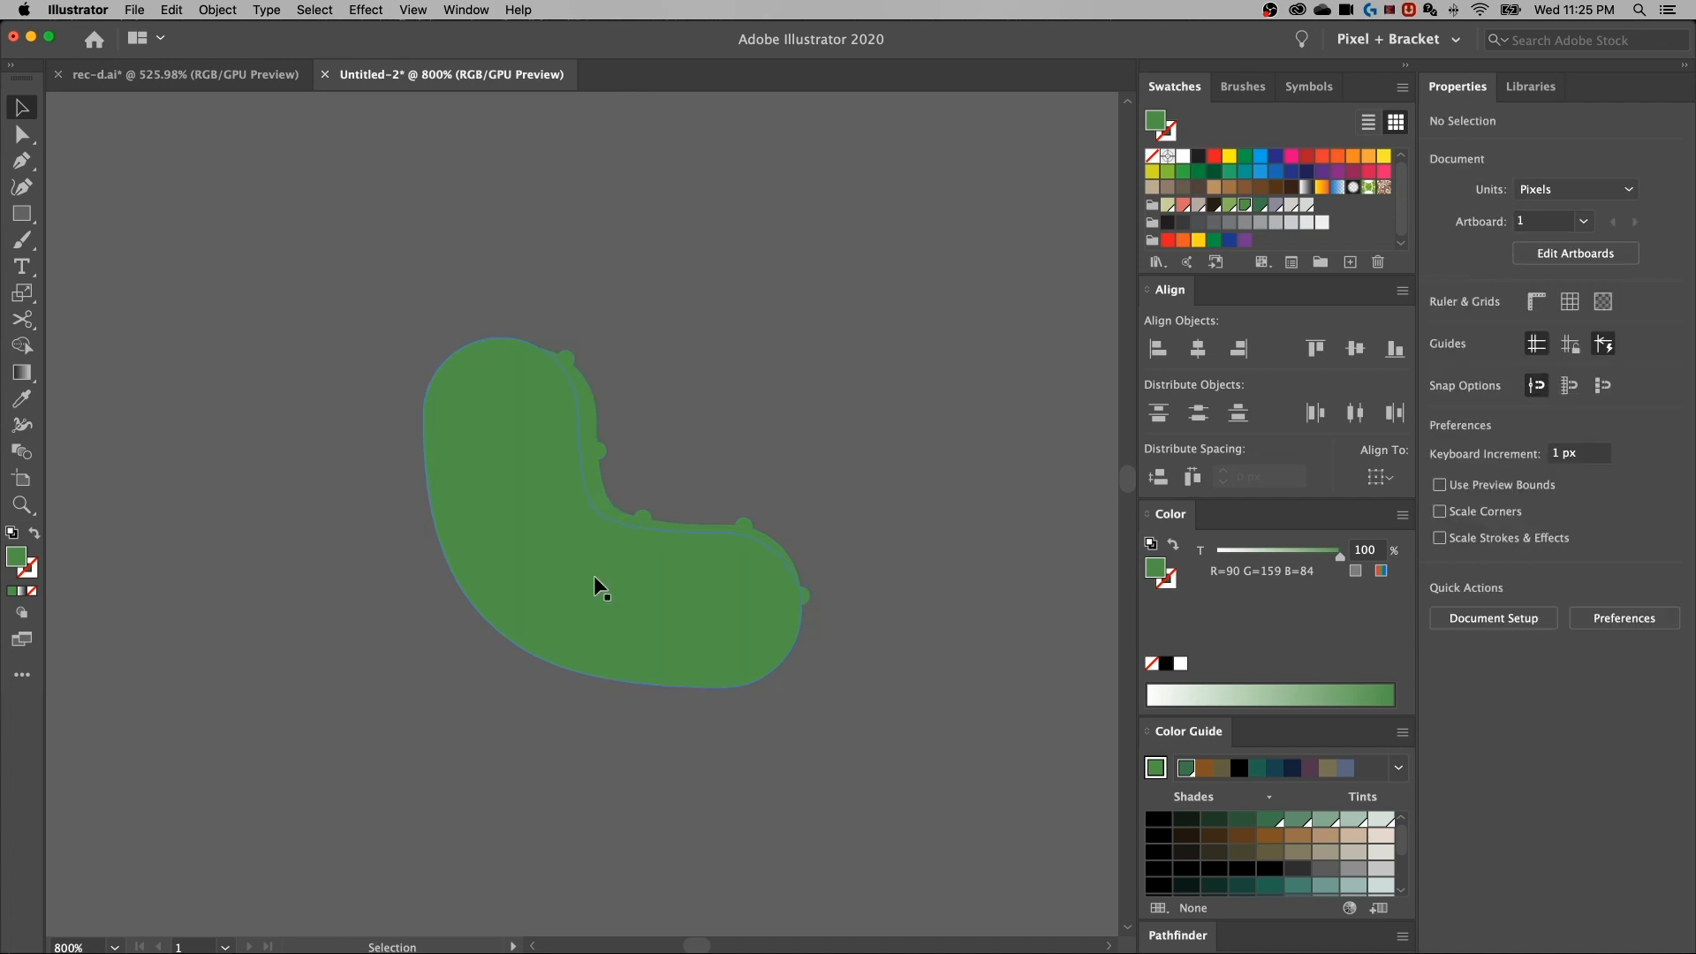
click(601, 572)
key(Up)
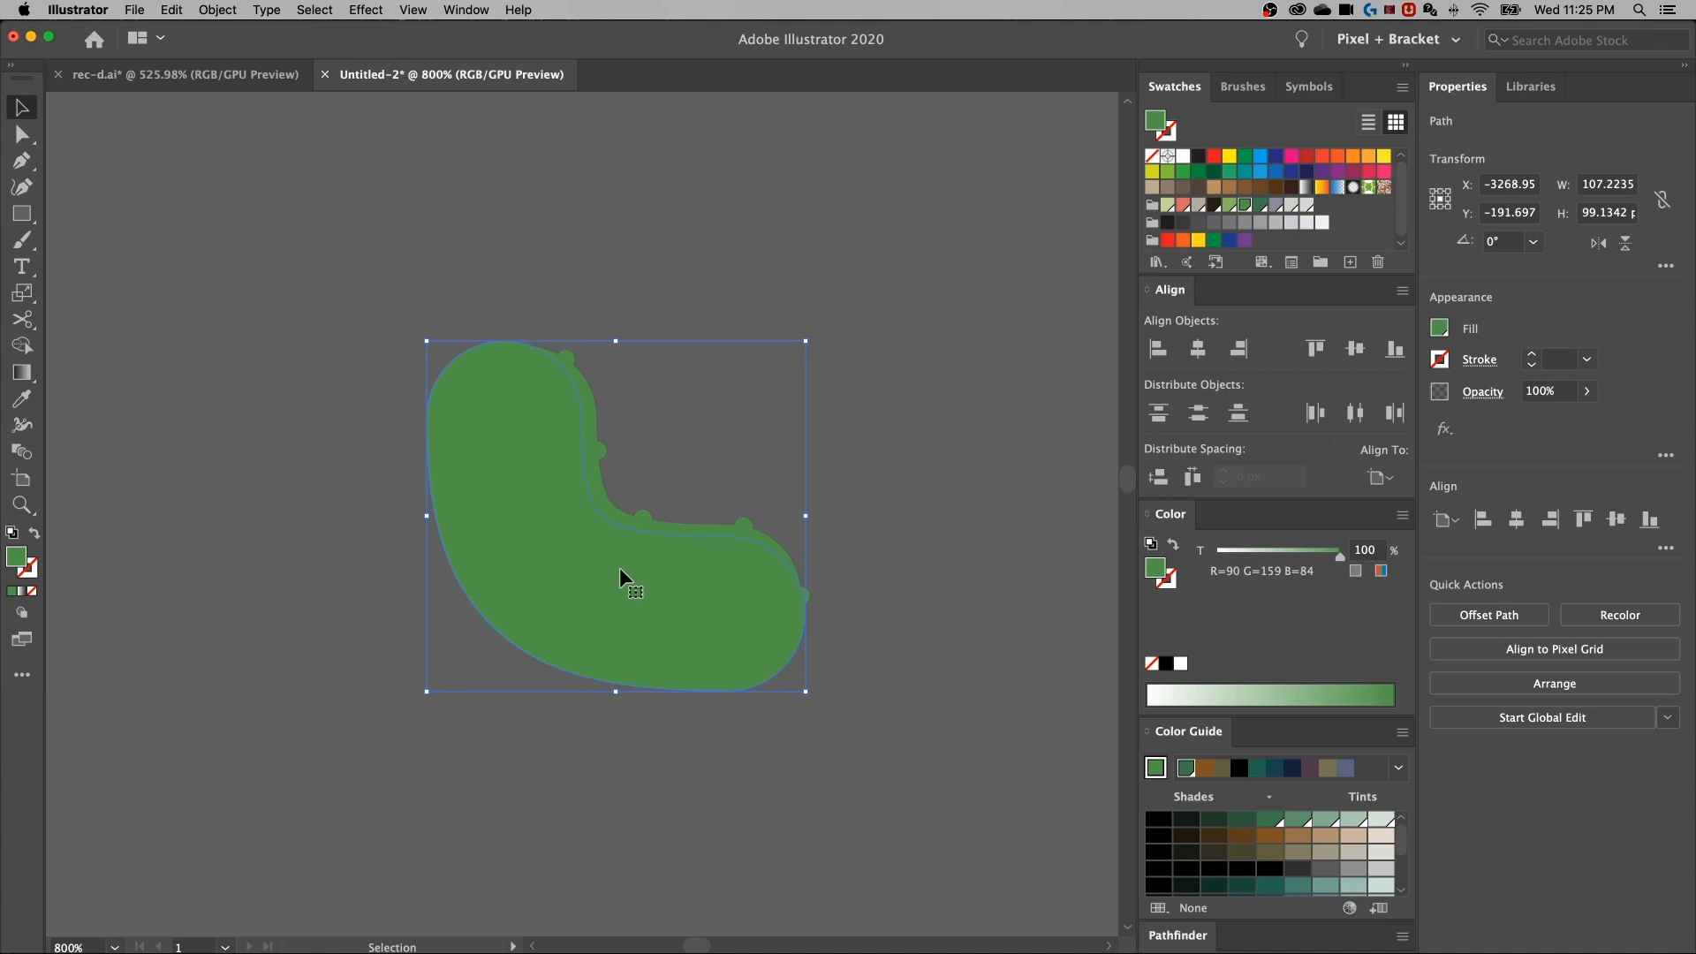
Split off the short spiky arm's inner-edge strip with the Shape Builder, using the smooth arm as the divider
drag(512, 703, 575, 595)
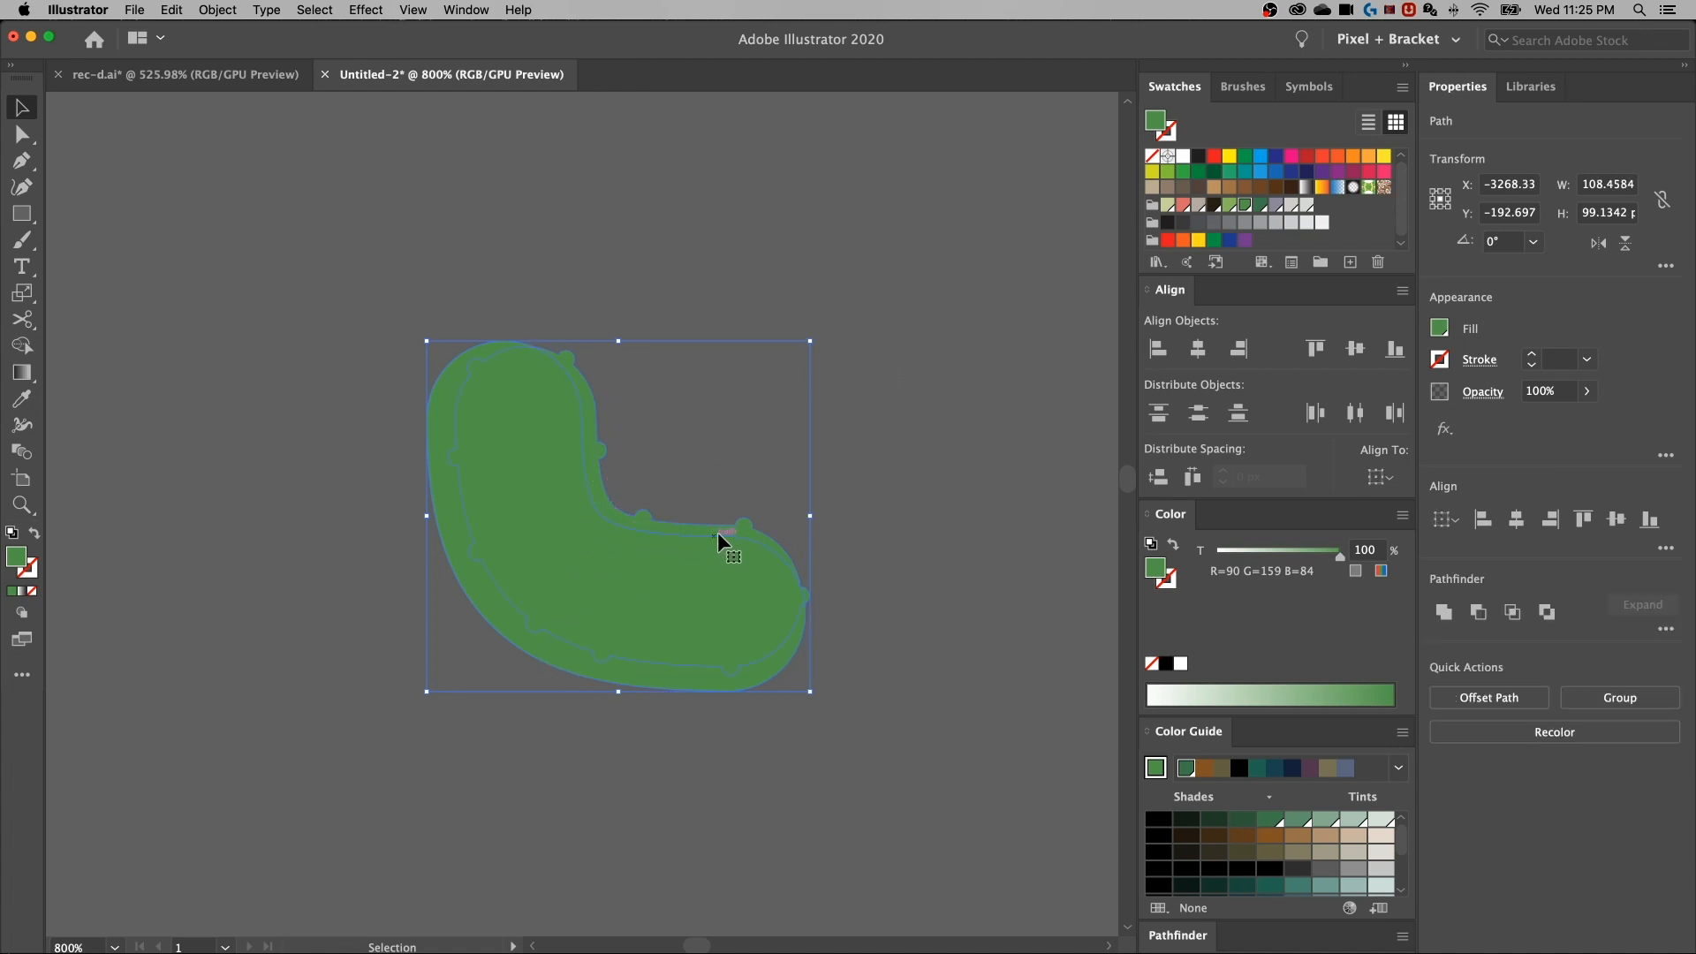
key(shift+m)
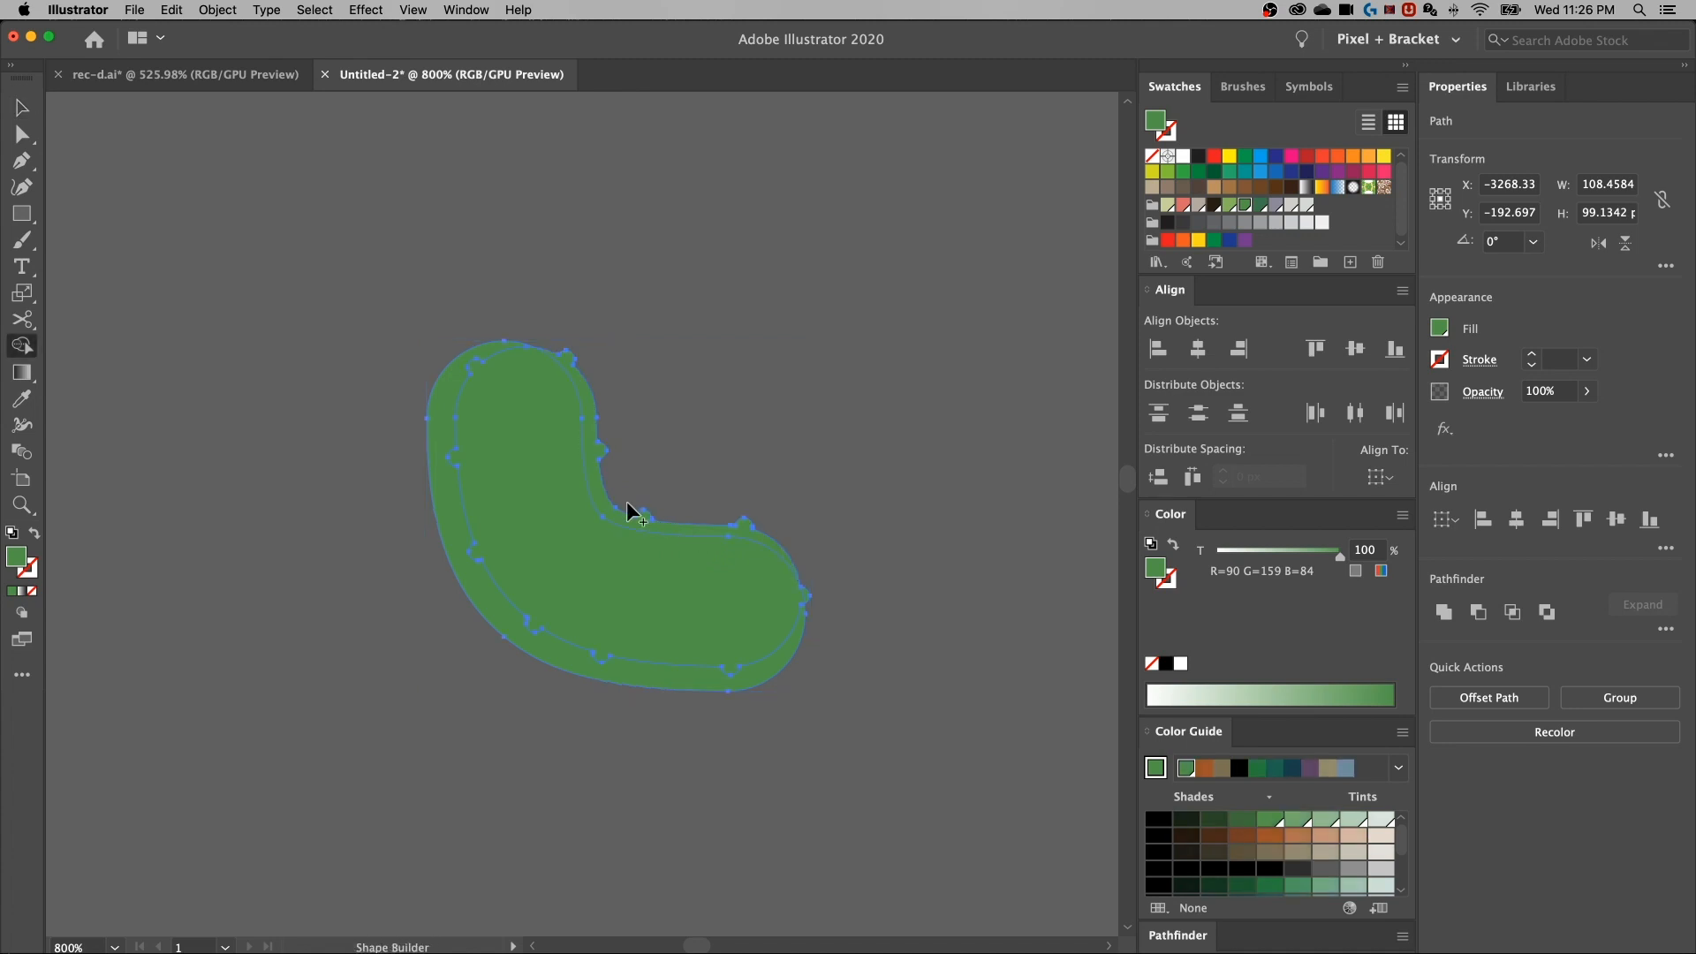
key(v)
click(825, 413)
Shift the smooth arm toward the inner side and scale it to about 104 by 96 px, exposing the spiky arm's outer edge
click(528, 603)
drag(542, 546, 607, 559)
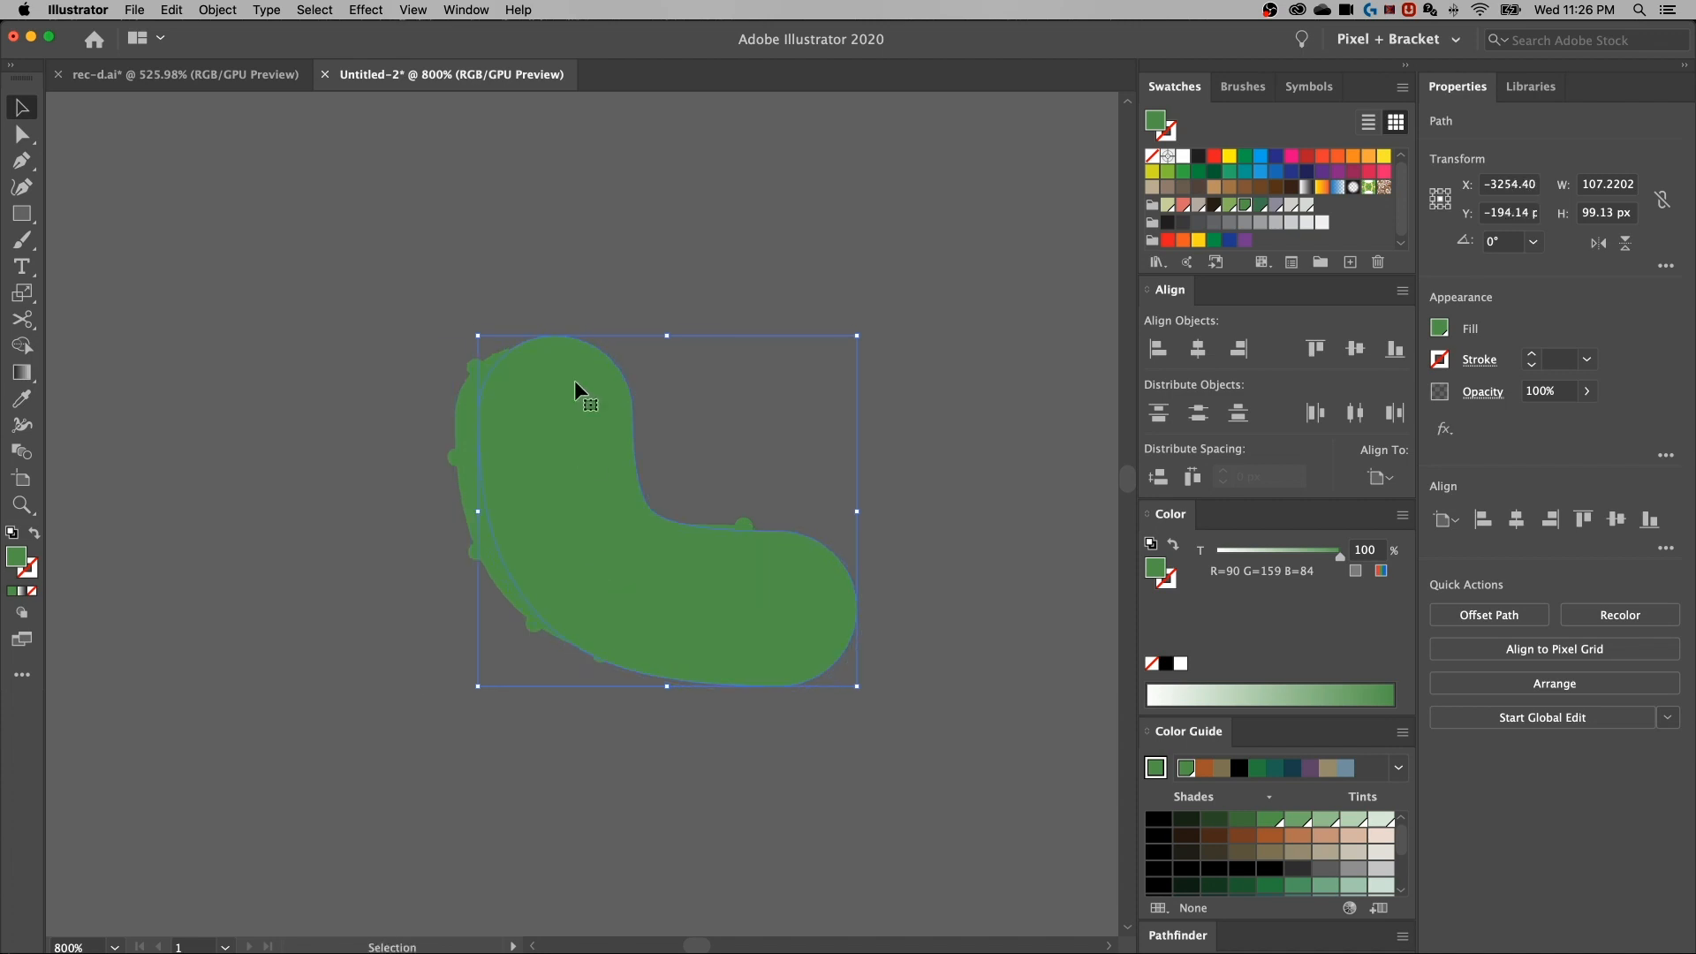
drag(367, 765, 463, 521)
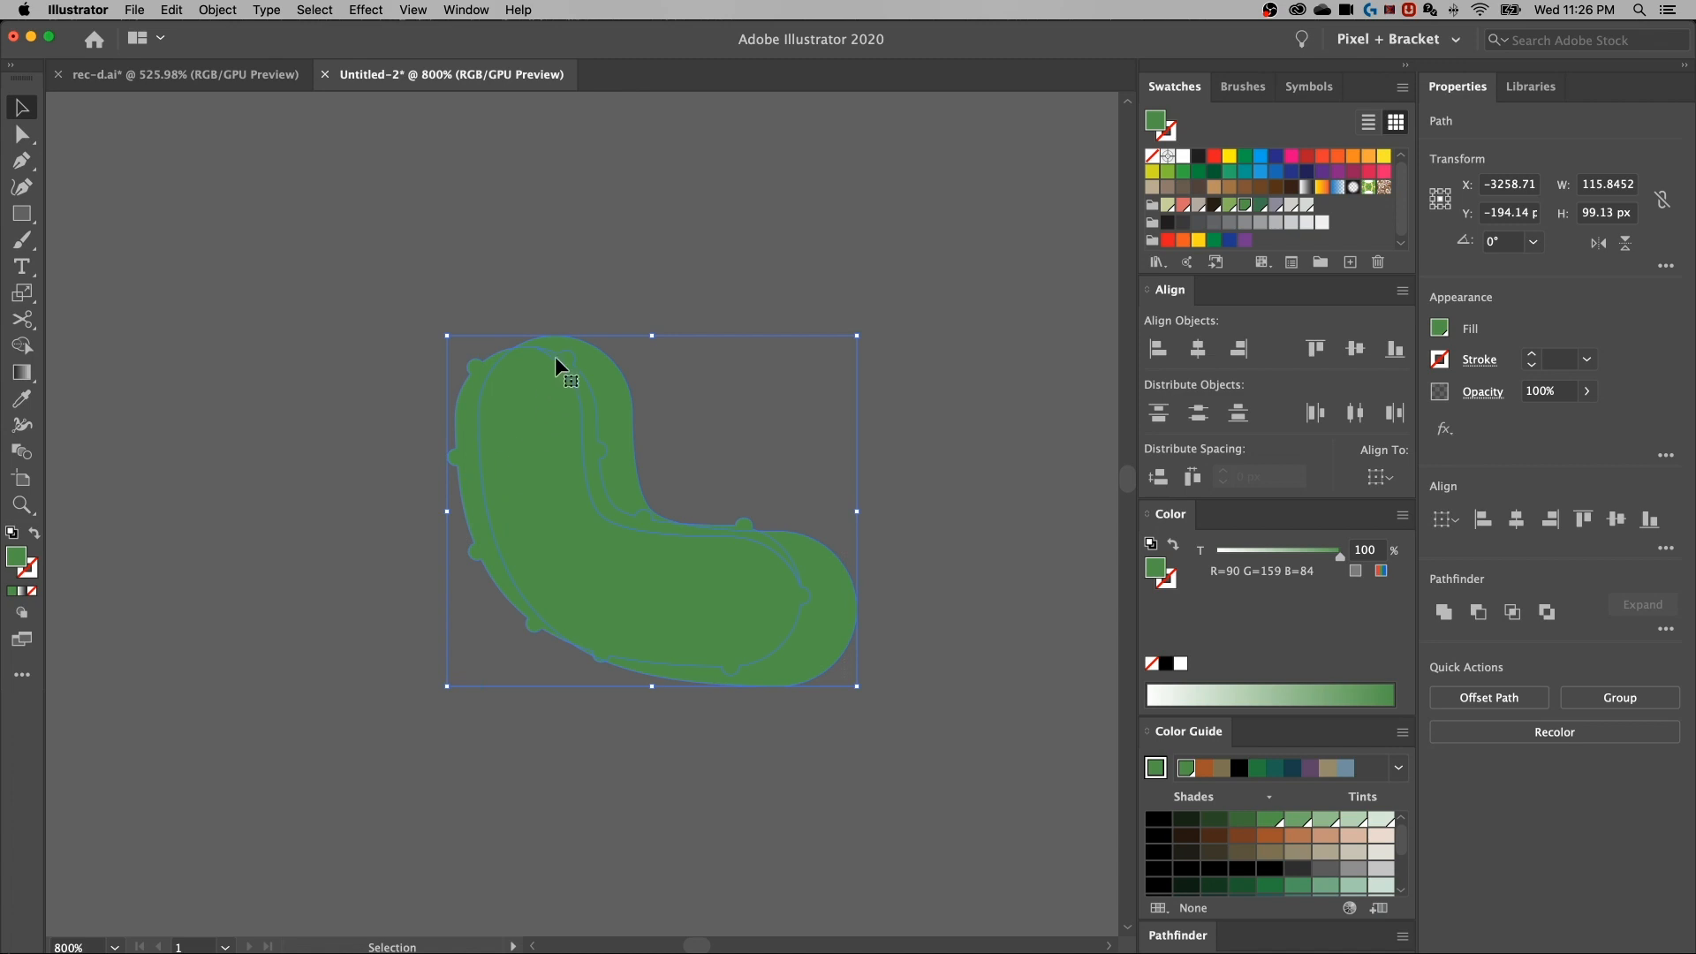
click(622, 308)
click(477, 543)
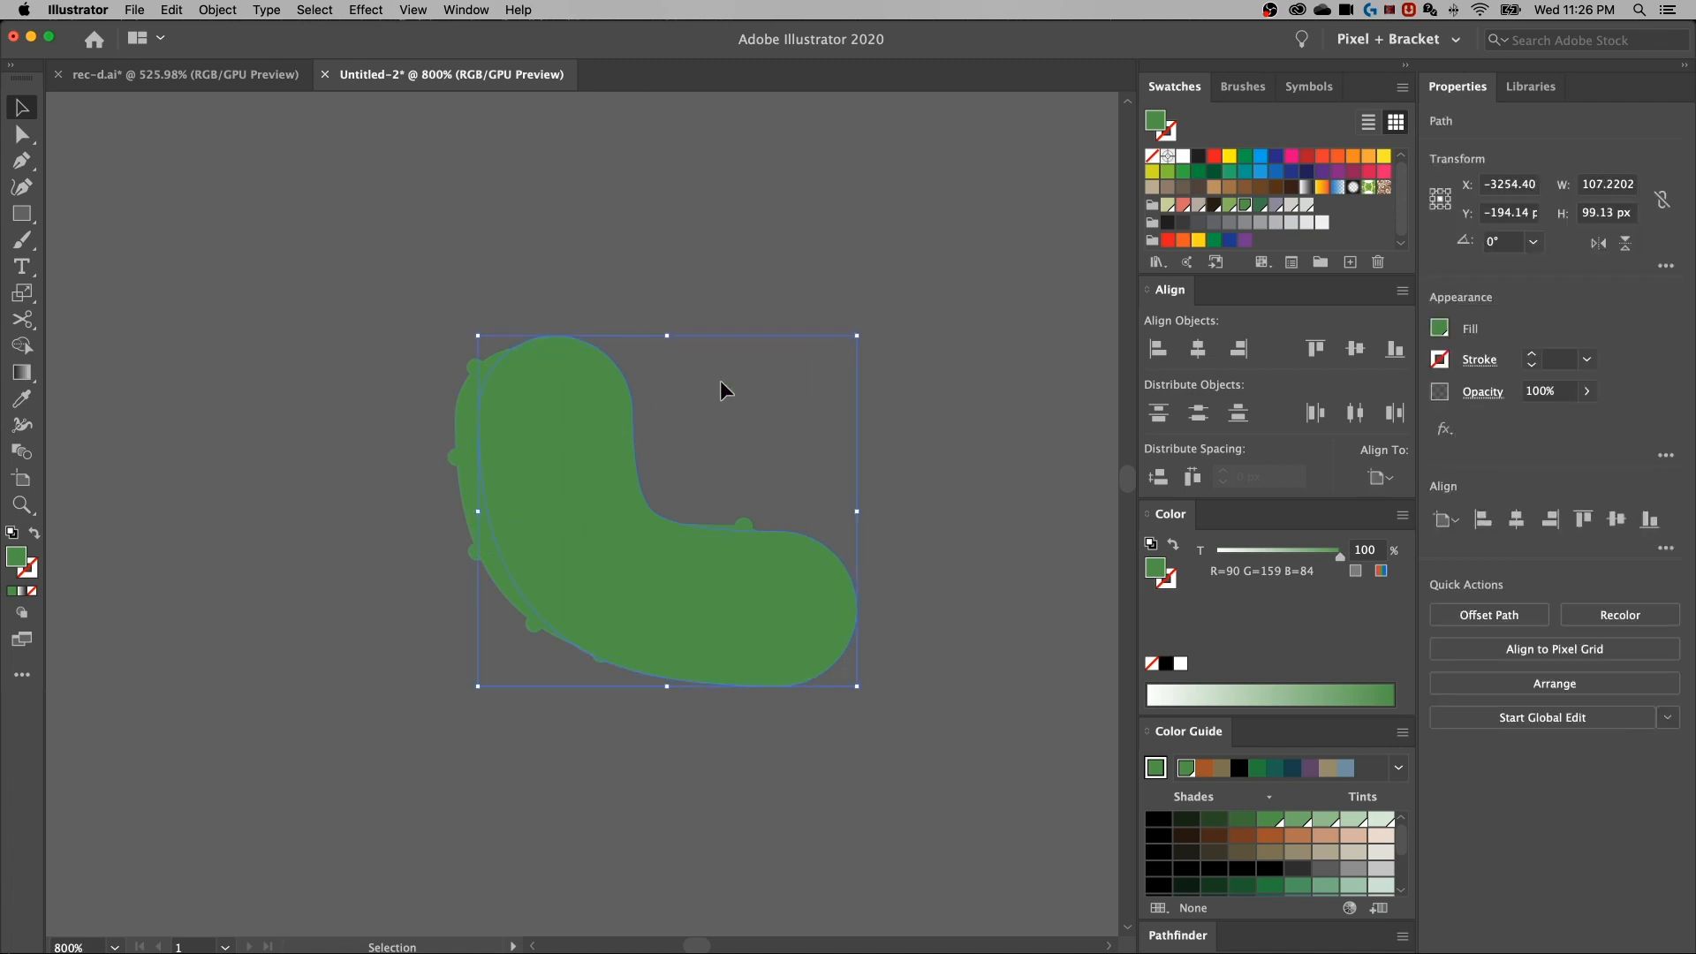
drag(862, 338, 849, 346)
drag(538, 391, 524, 389)
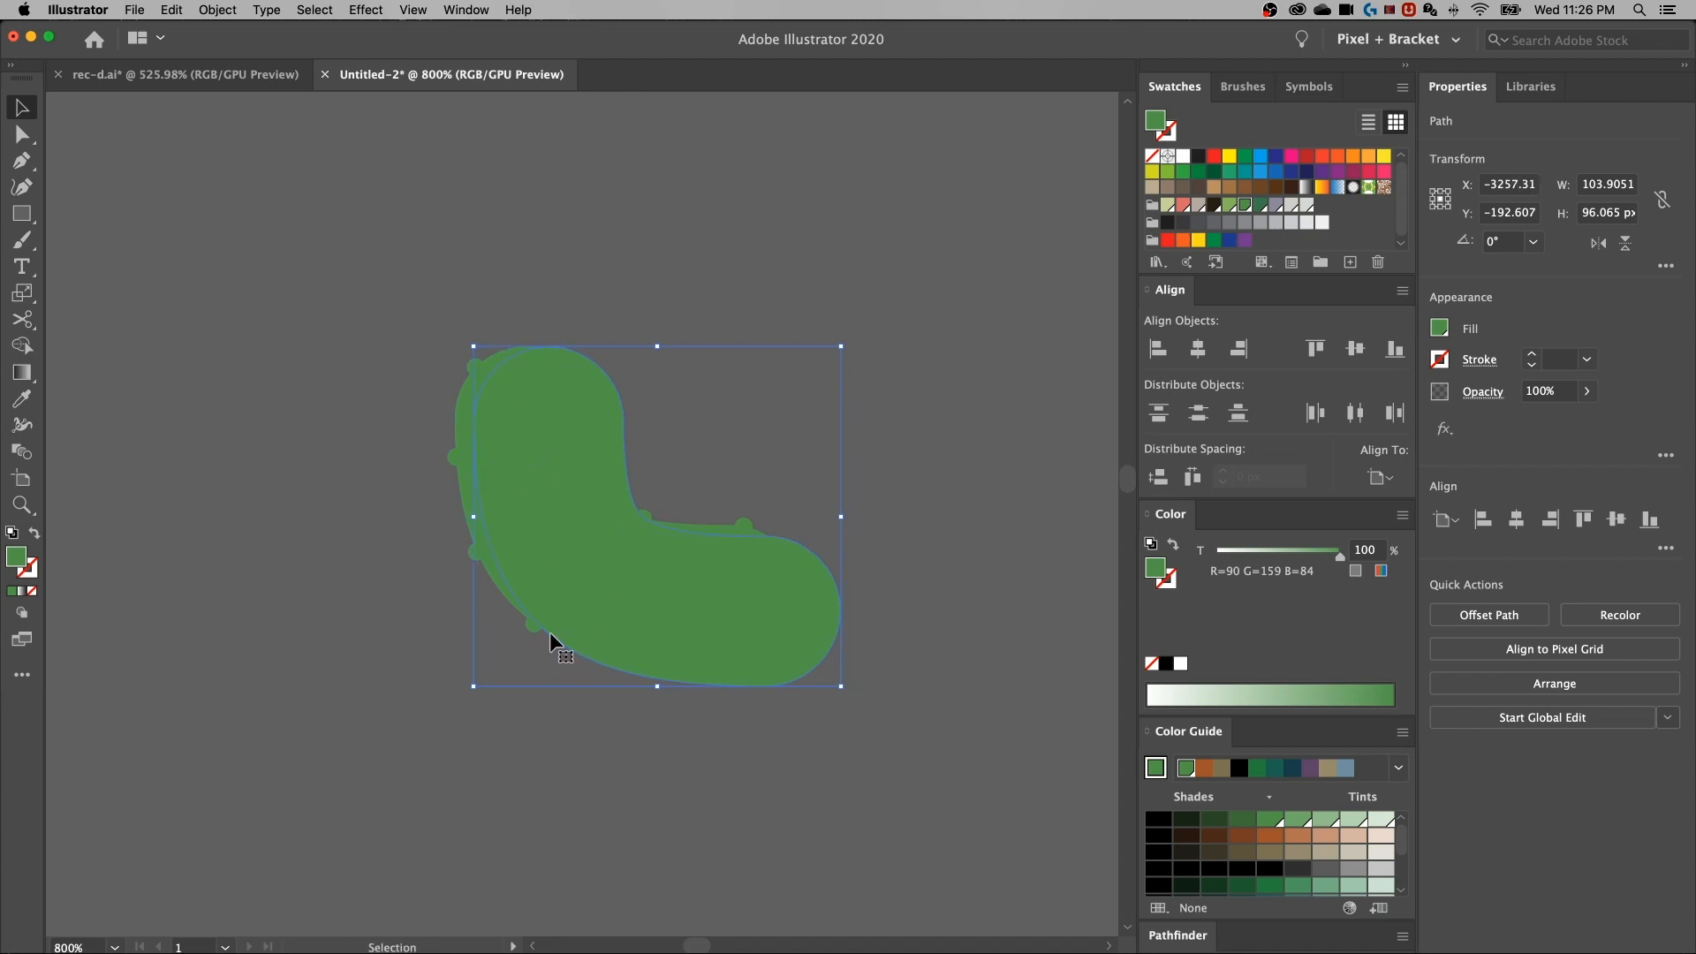
Fine-tune the smooth arm's position by a few pixels so an even outer-edge strip of the spiky arm stays uncovered
scroll(561, 630, left, 1)
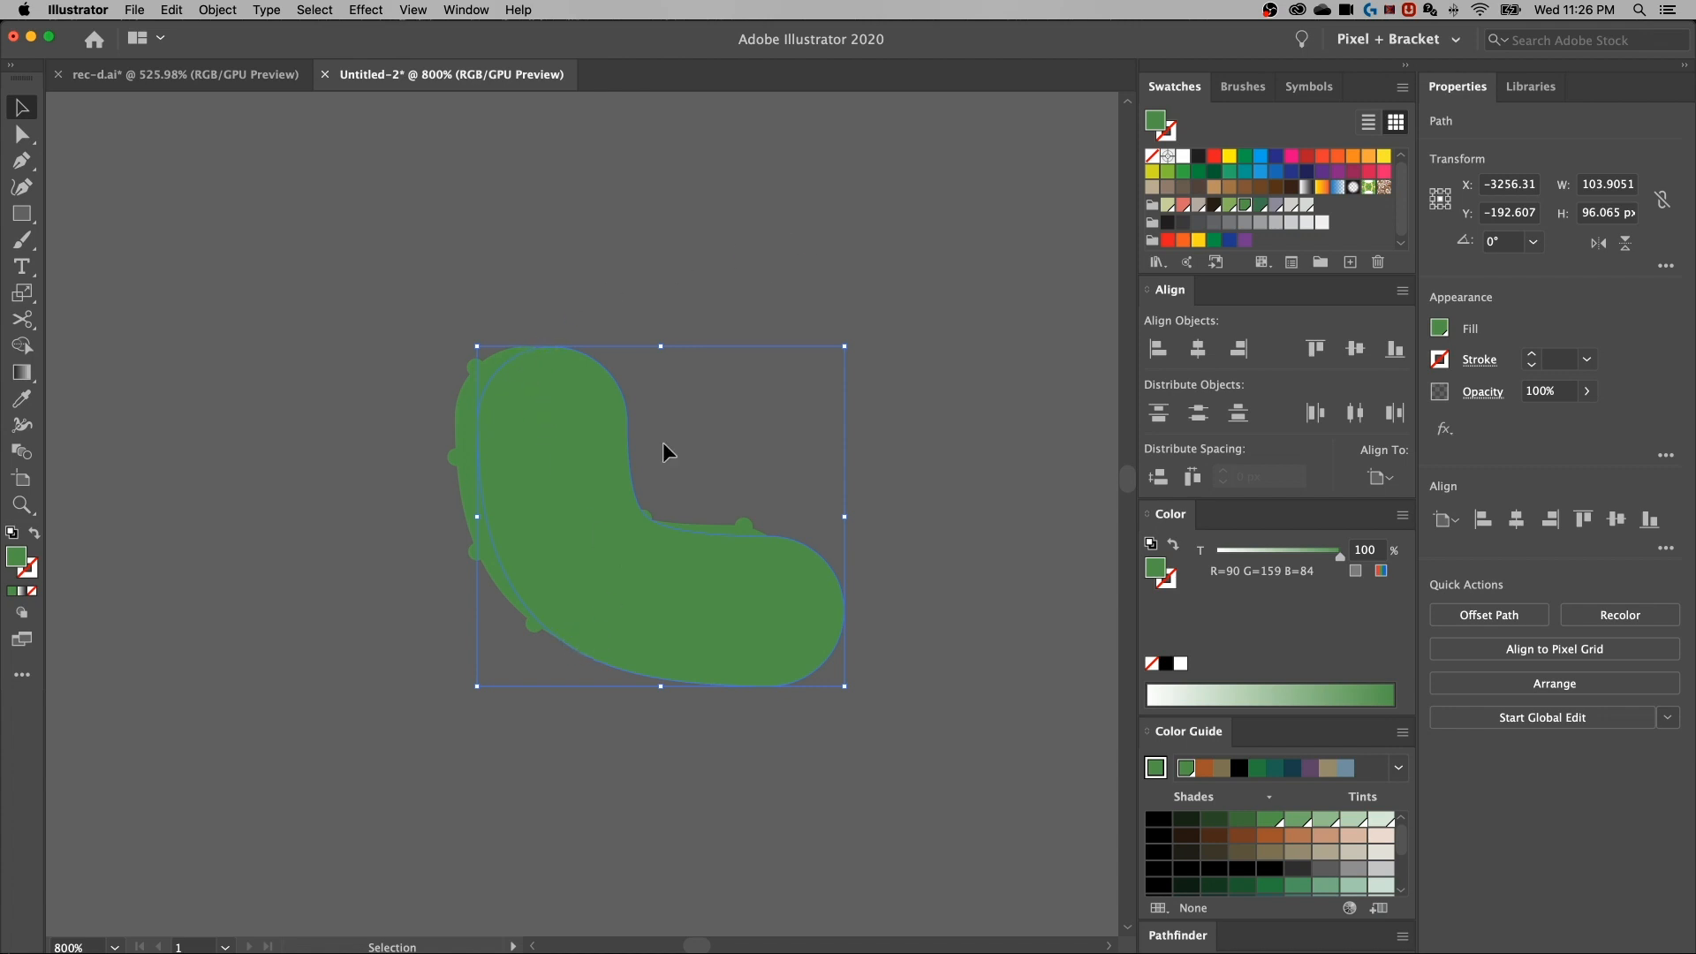
drag(454, 726, 567, 362)
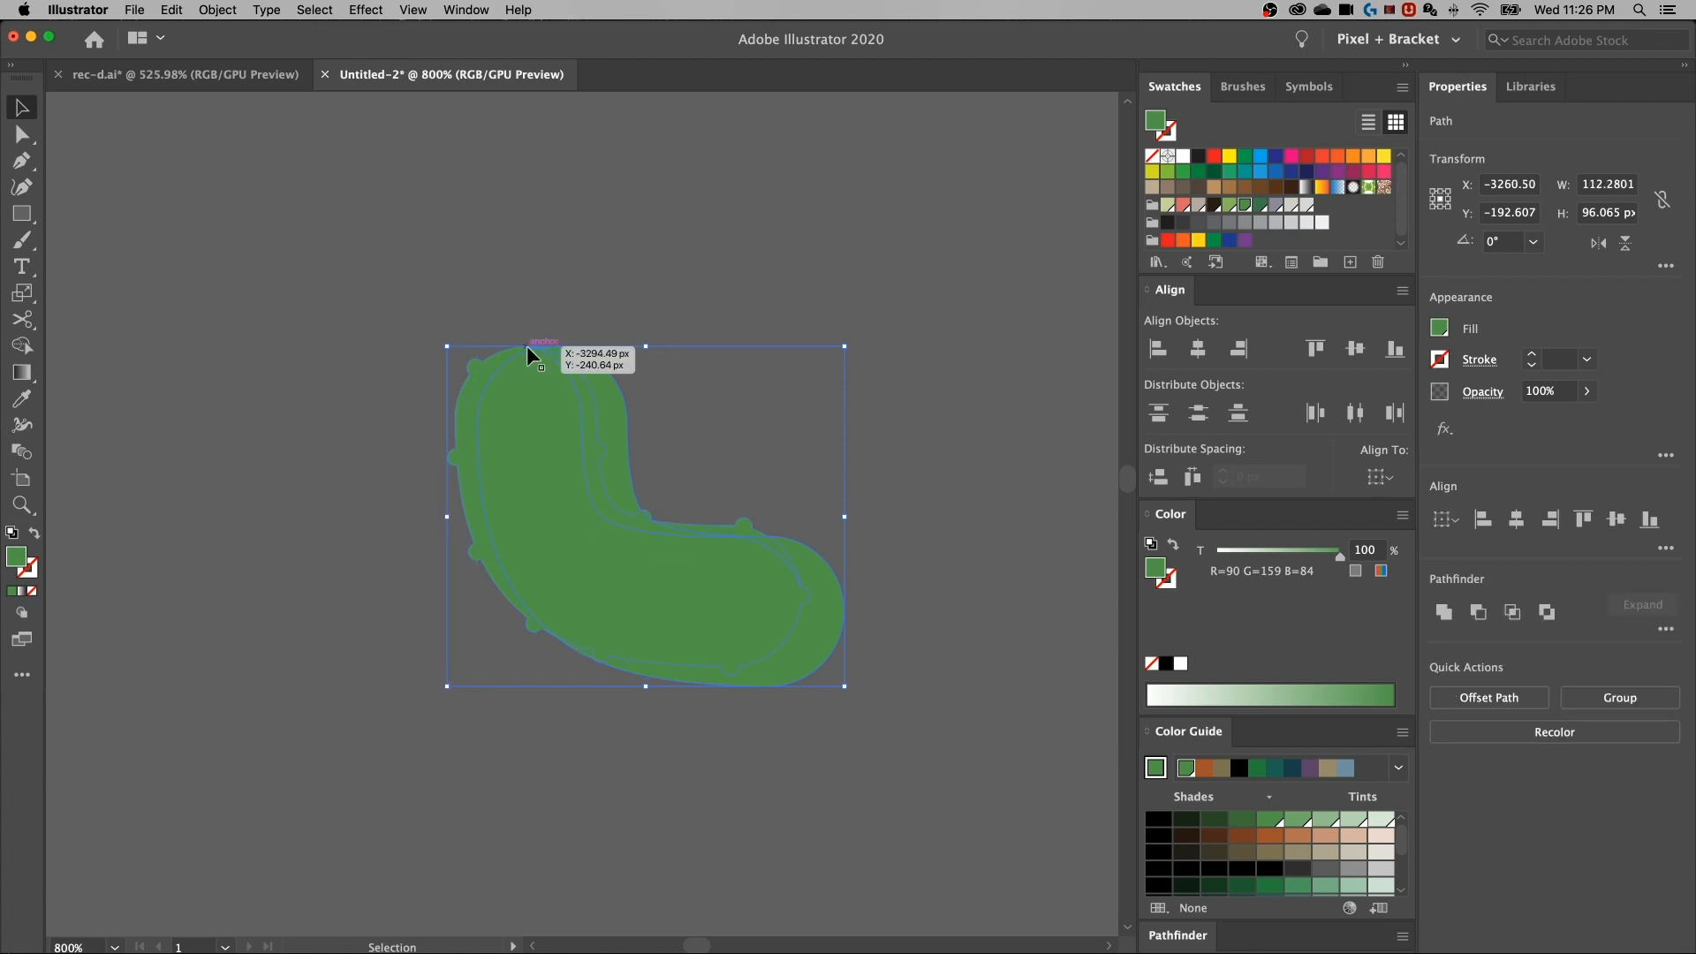
click(603, 294)
click(538, 426)
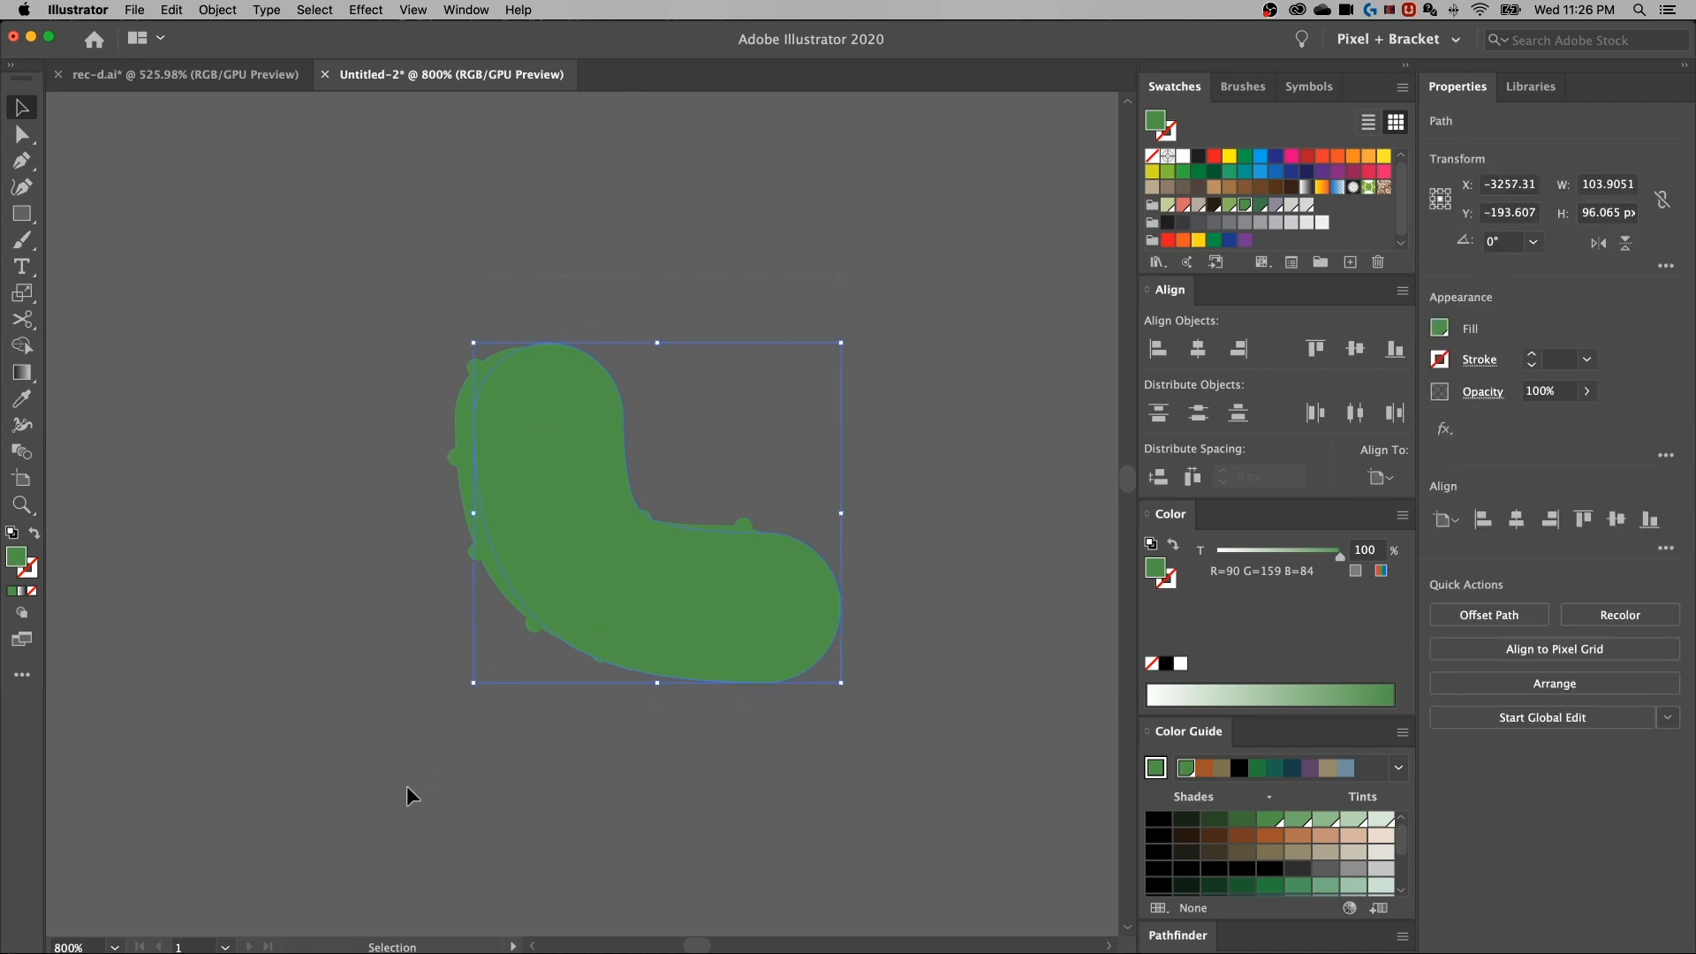
key(super+a)
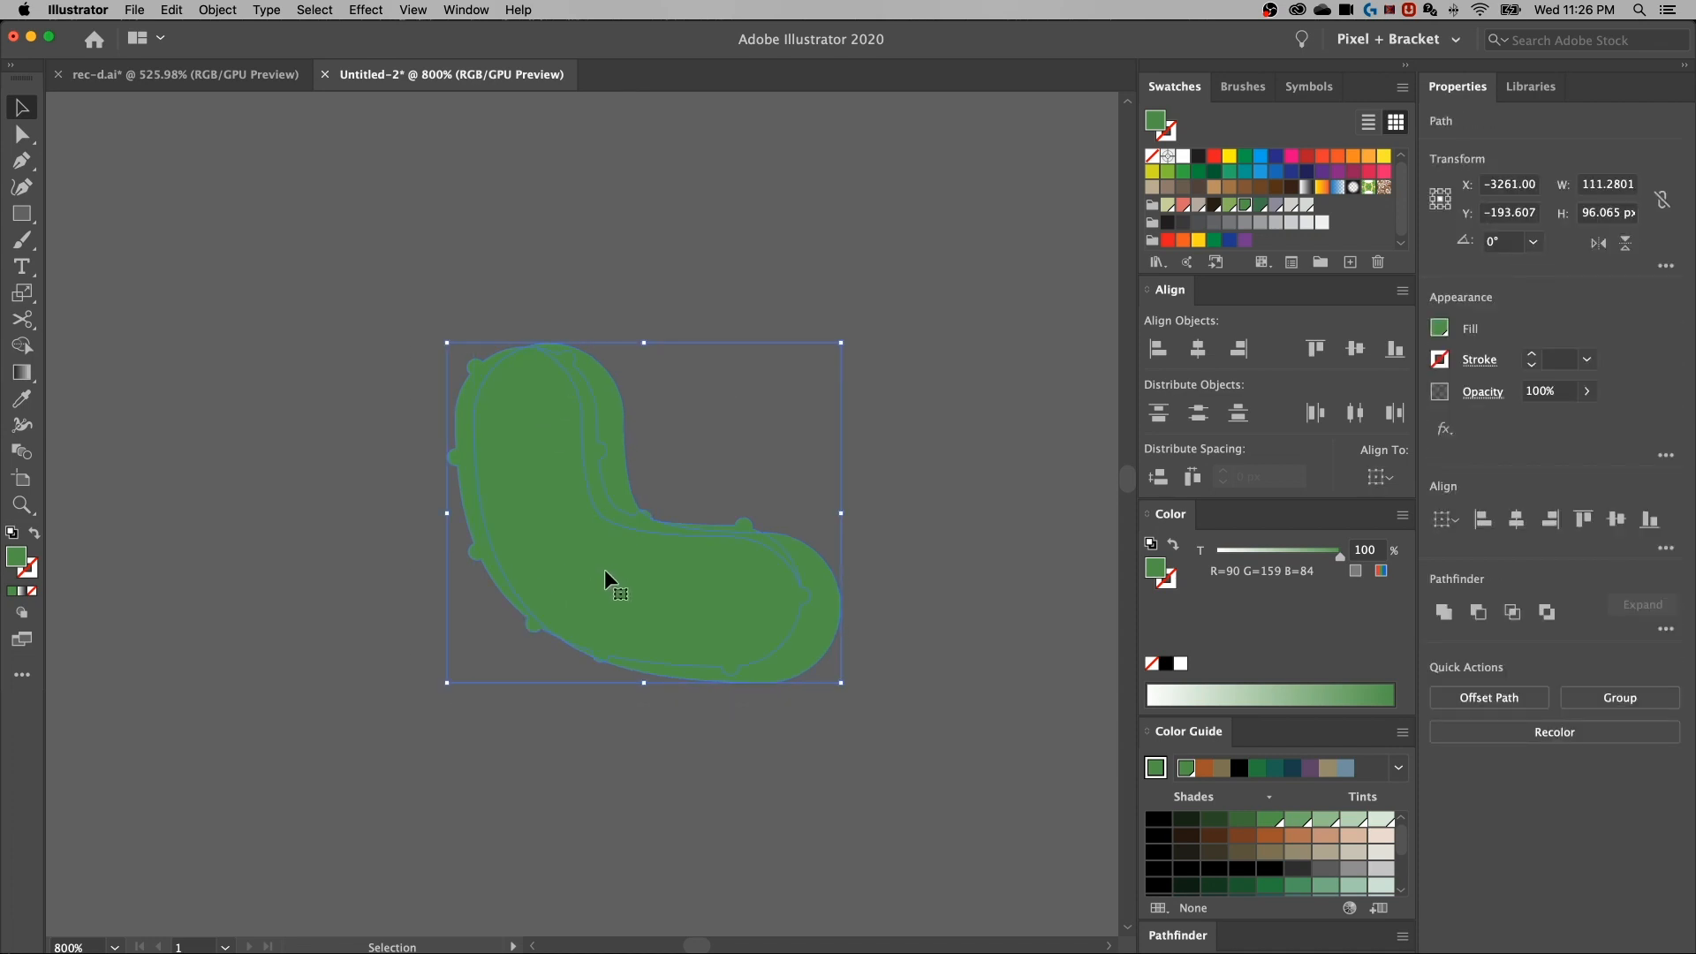
click(581, 723)
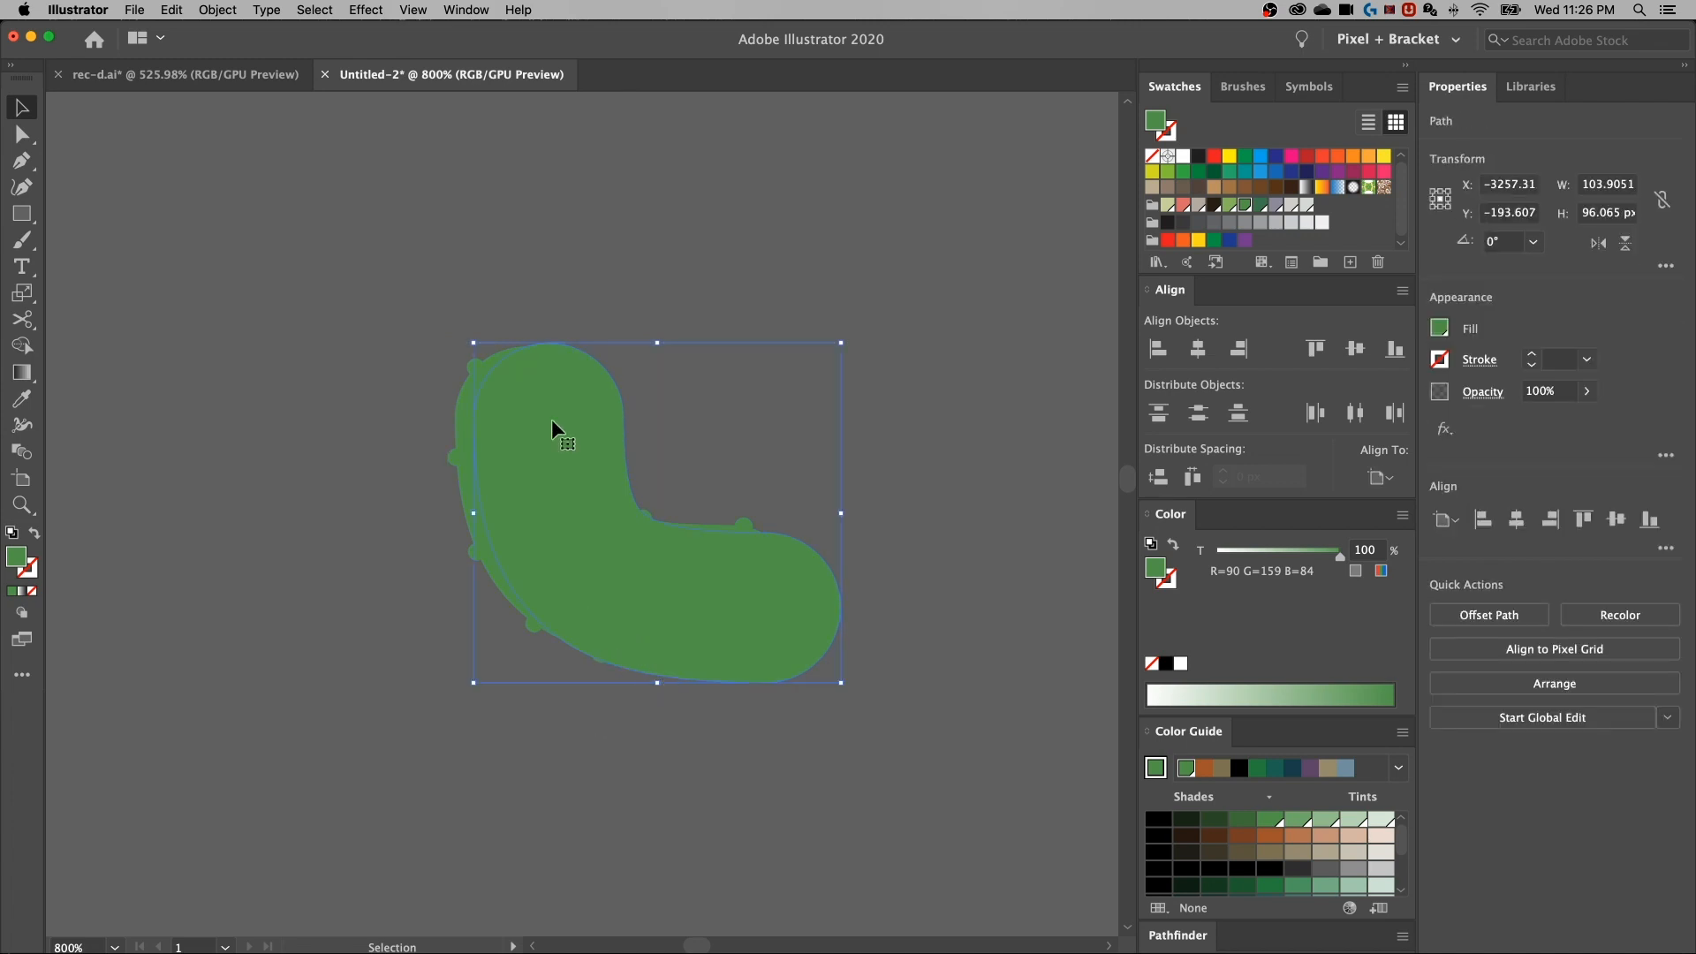
key(super+a)
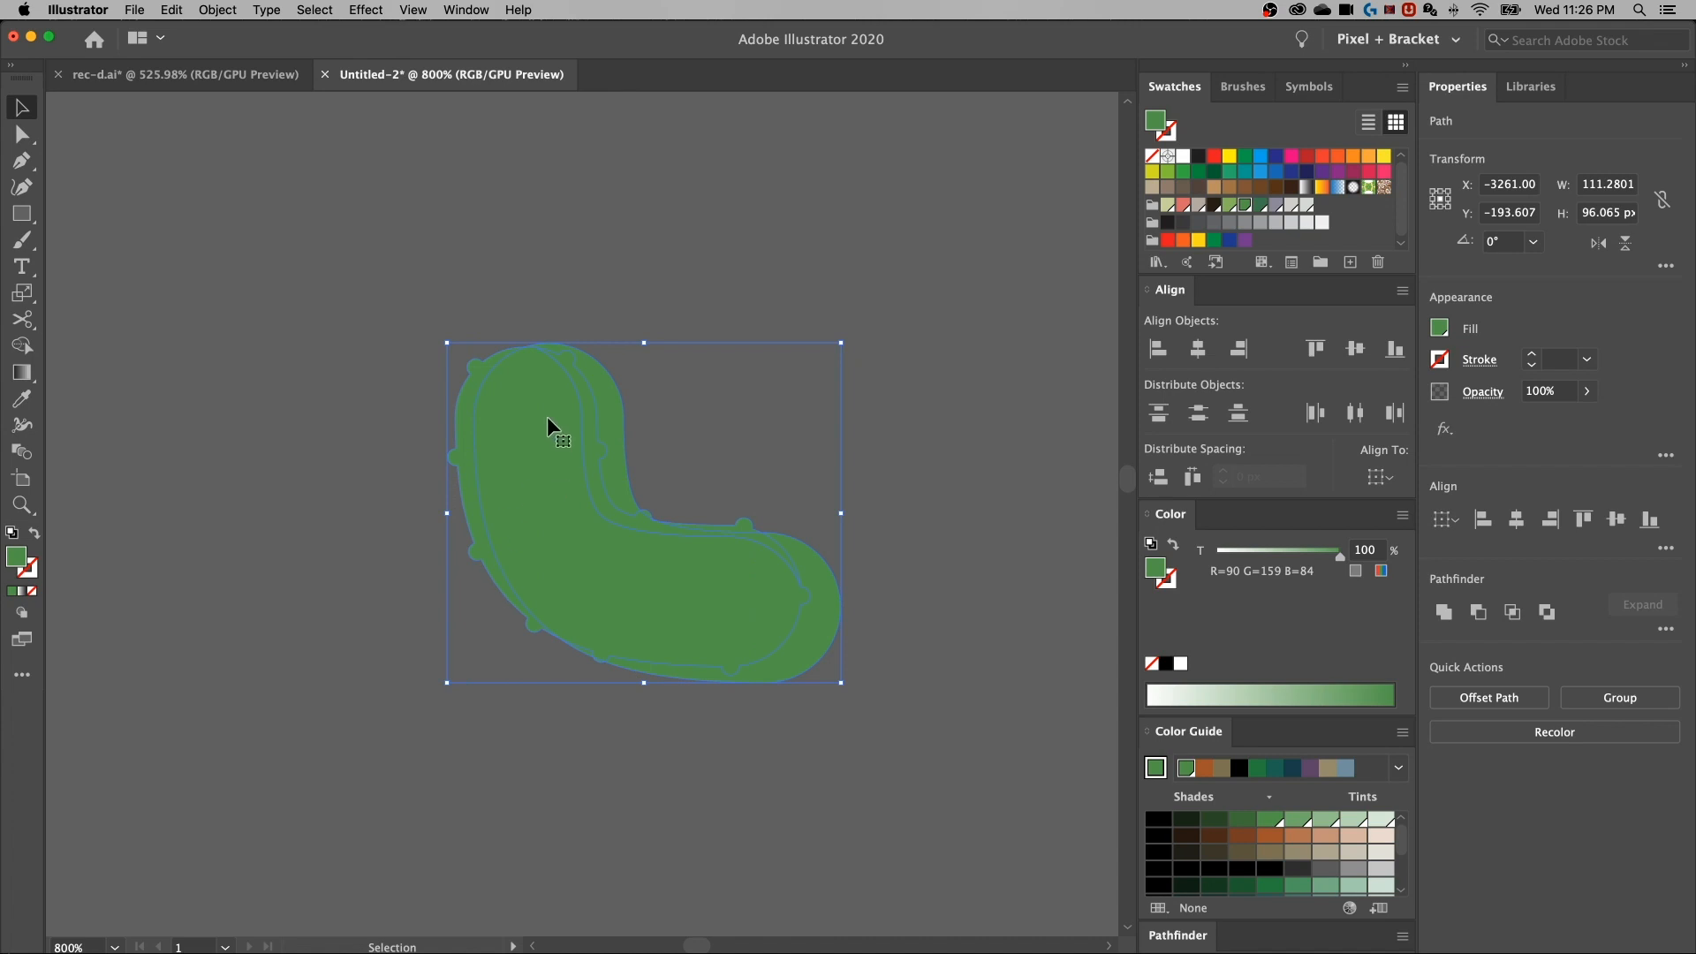
key(super+shift+a)
click(559, 454)
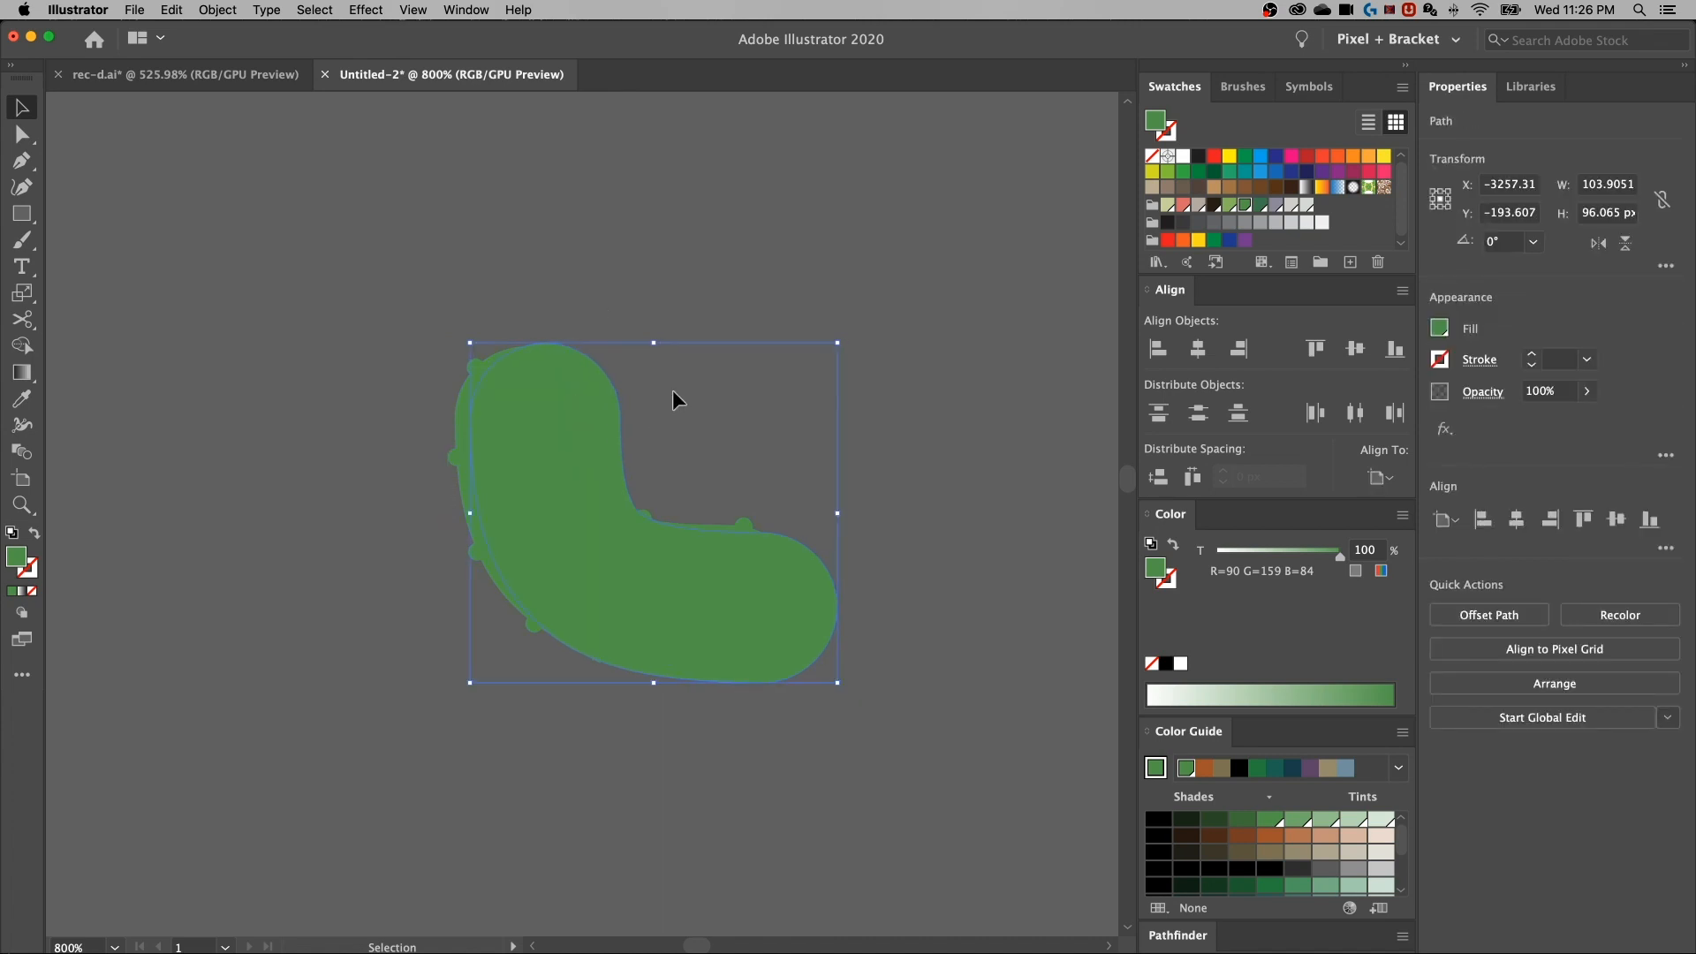
Split off the short spiky arm's outer-edge strip with the Shape Builder and delete the smooth overlay arm
key(super+a)
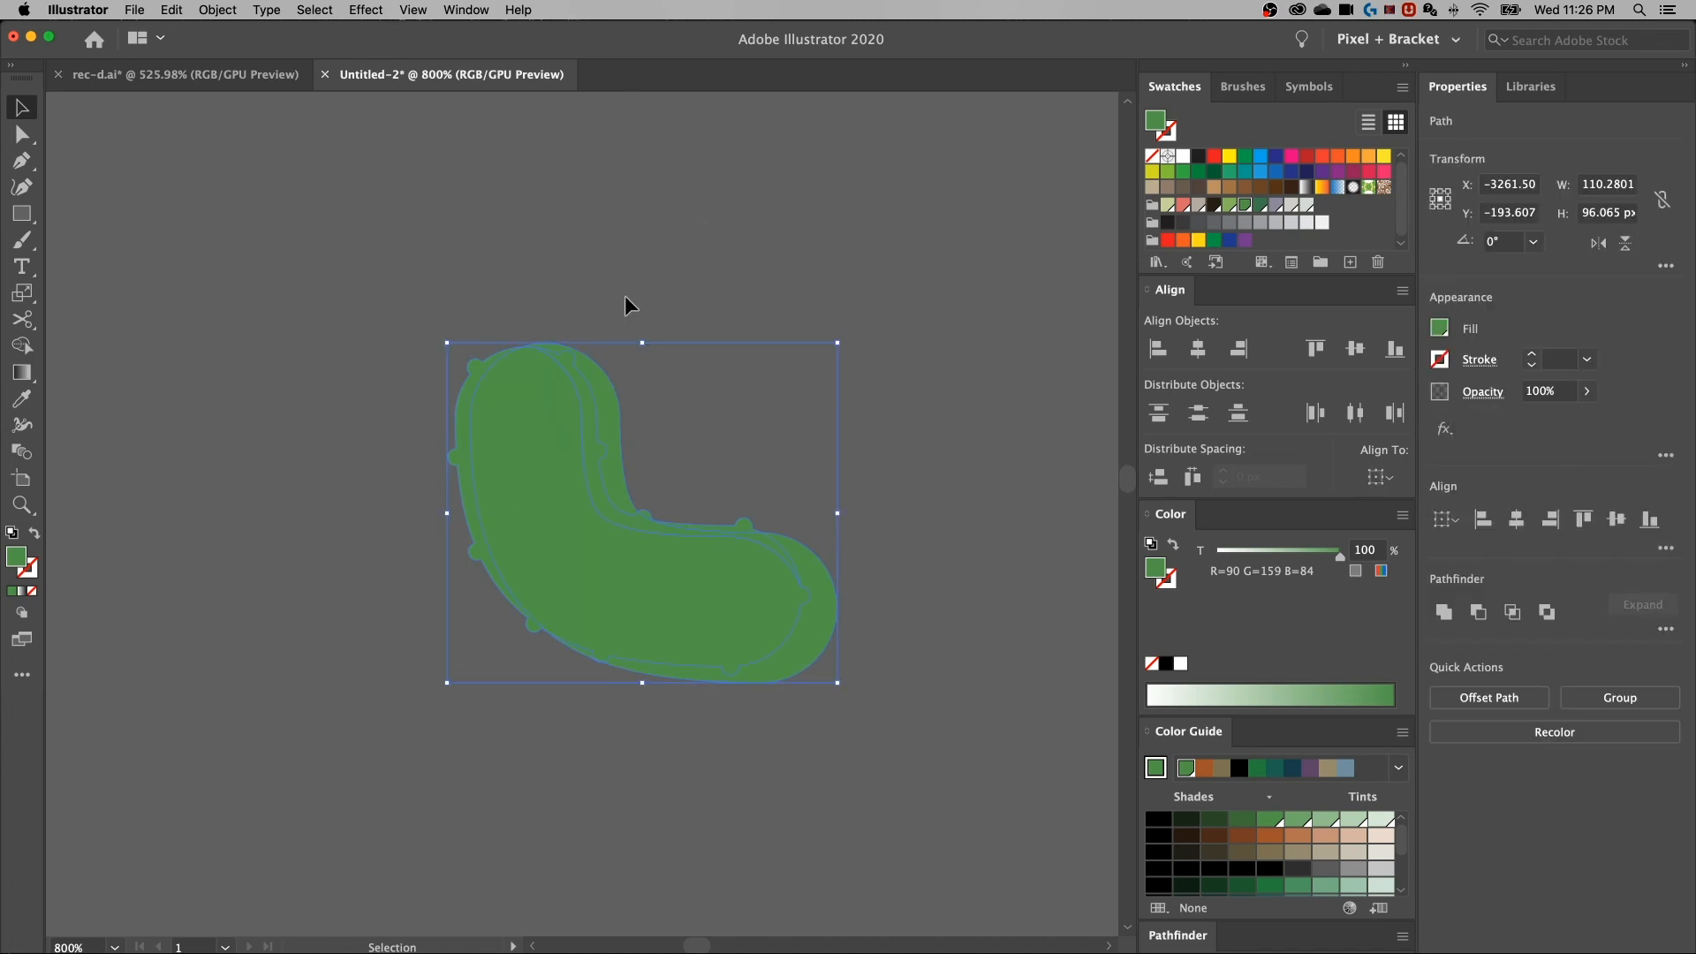
key(shift+m)
click(463, 417)
key(v)
click(708, 283)
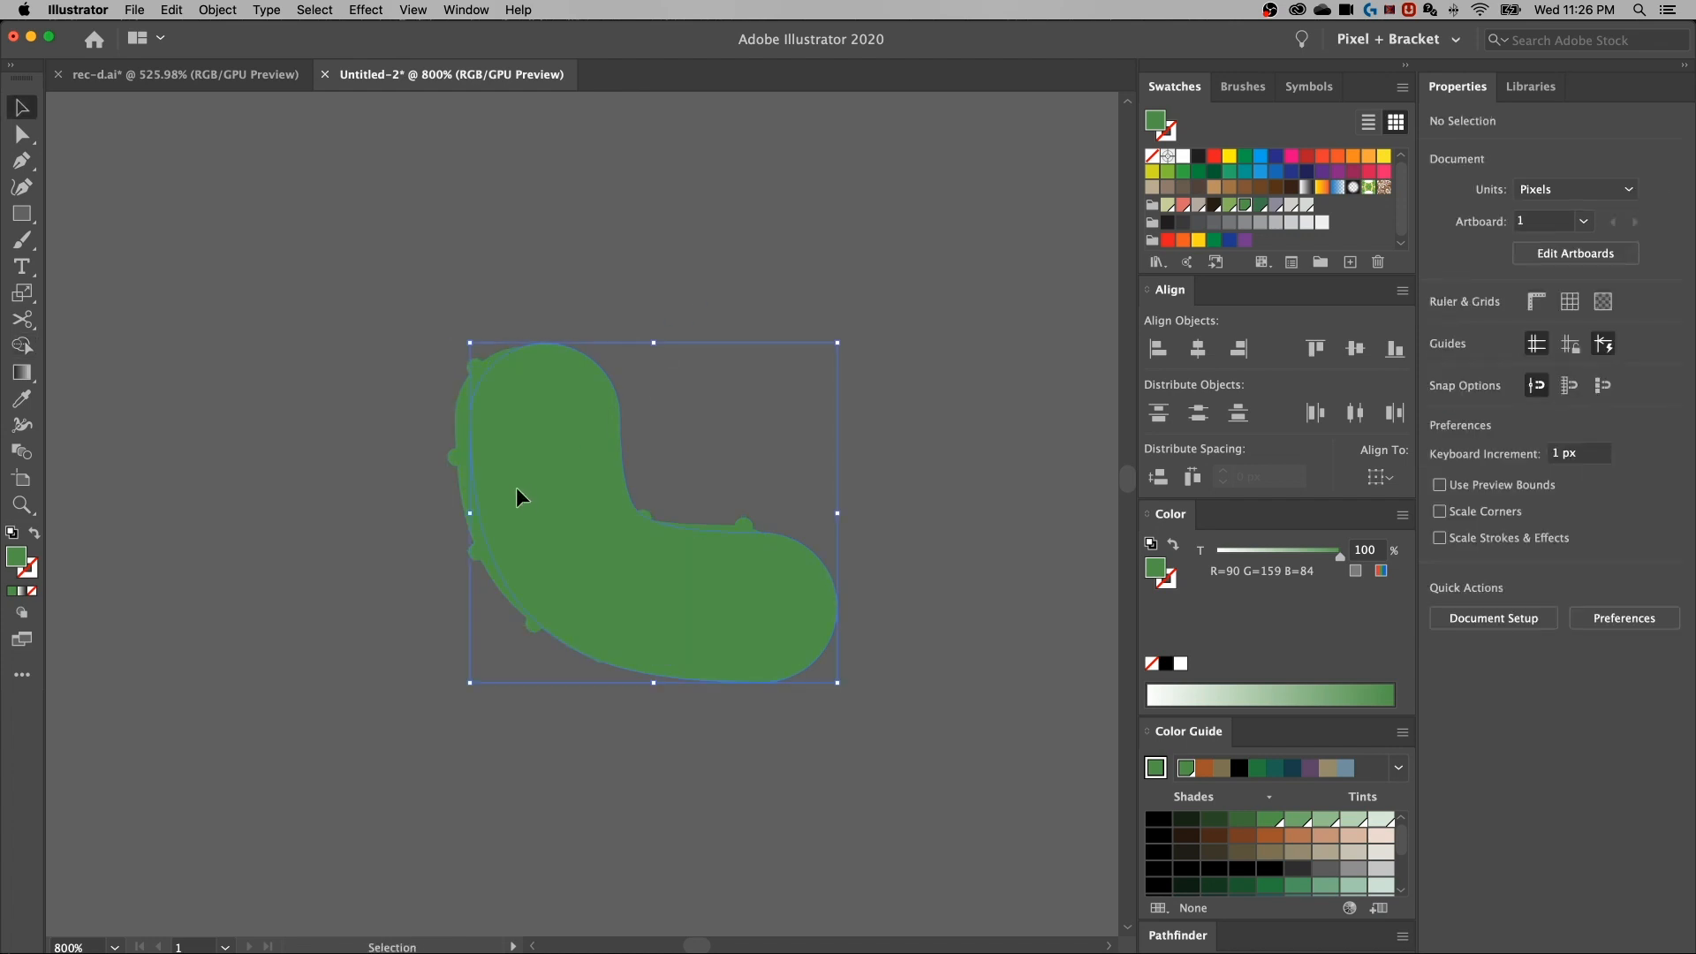
key(Delete)
Recolor the short arm's outer-edge strip with the trunk's light green highlight using the Eyedropper
drag(751, 604, 743, 531)
key(a)
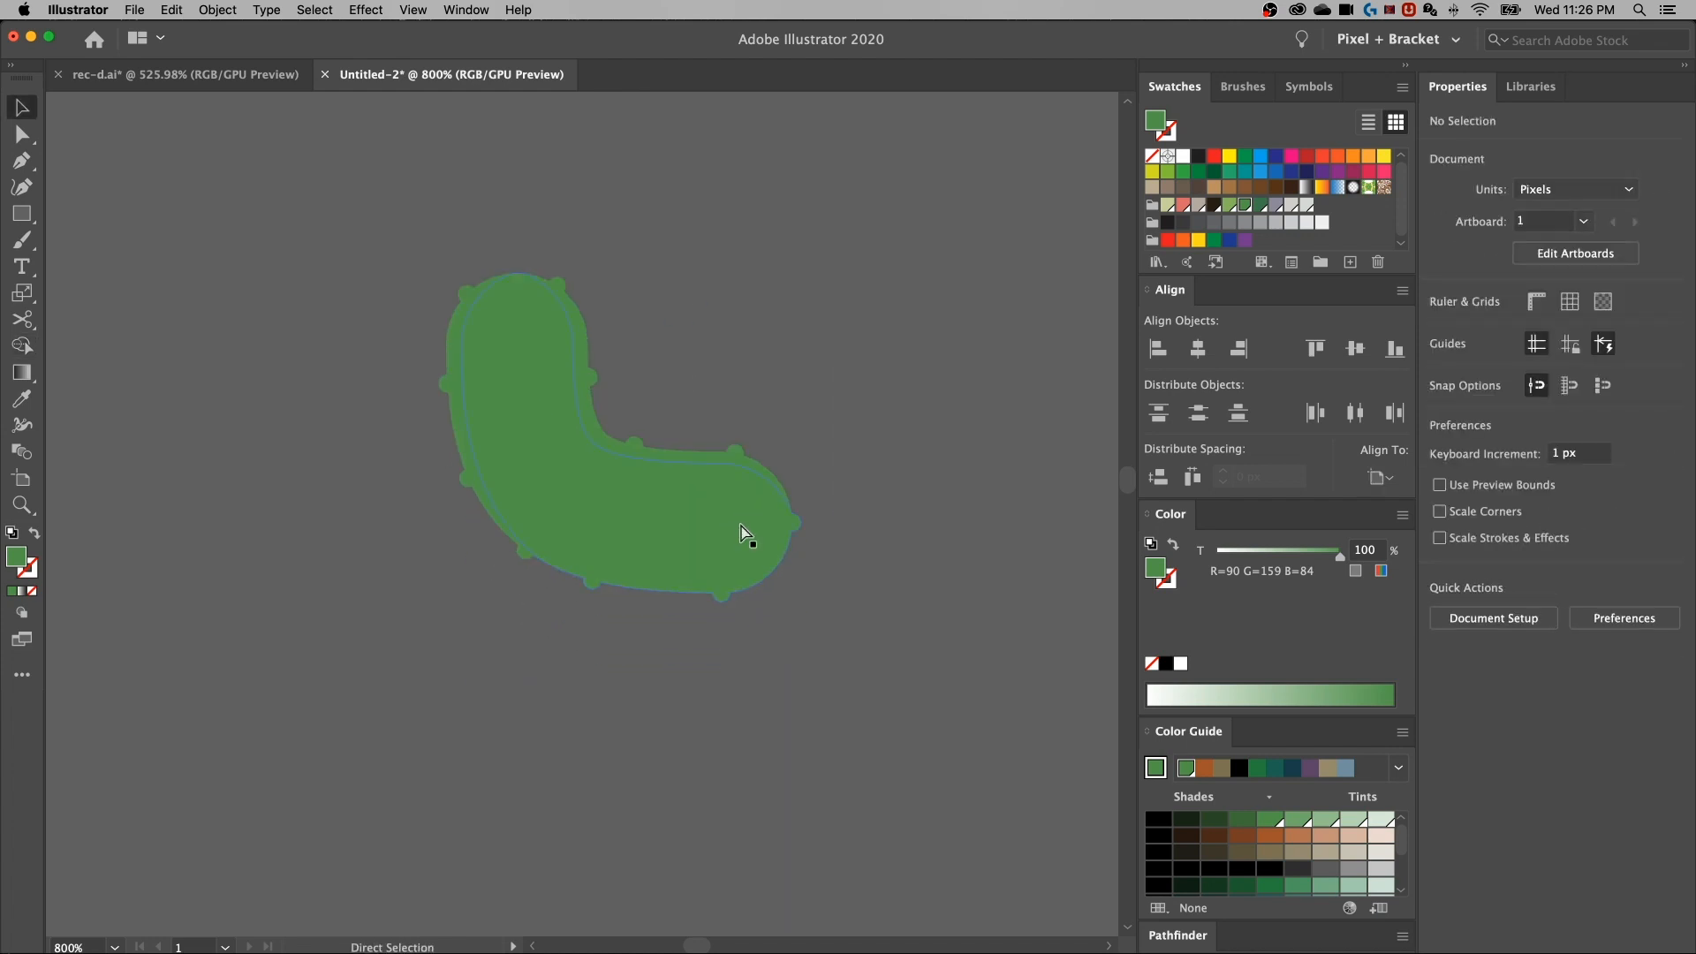
key(ctrl+minus)
drag(532, 461, 513, 450)
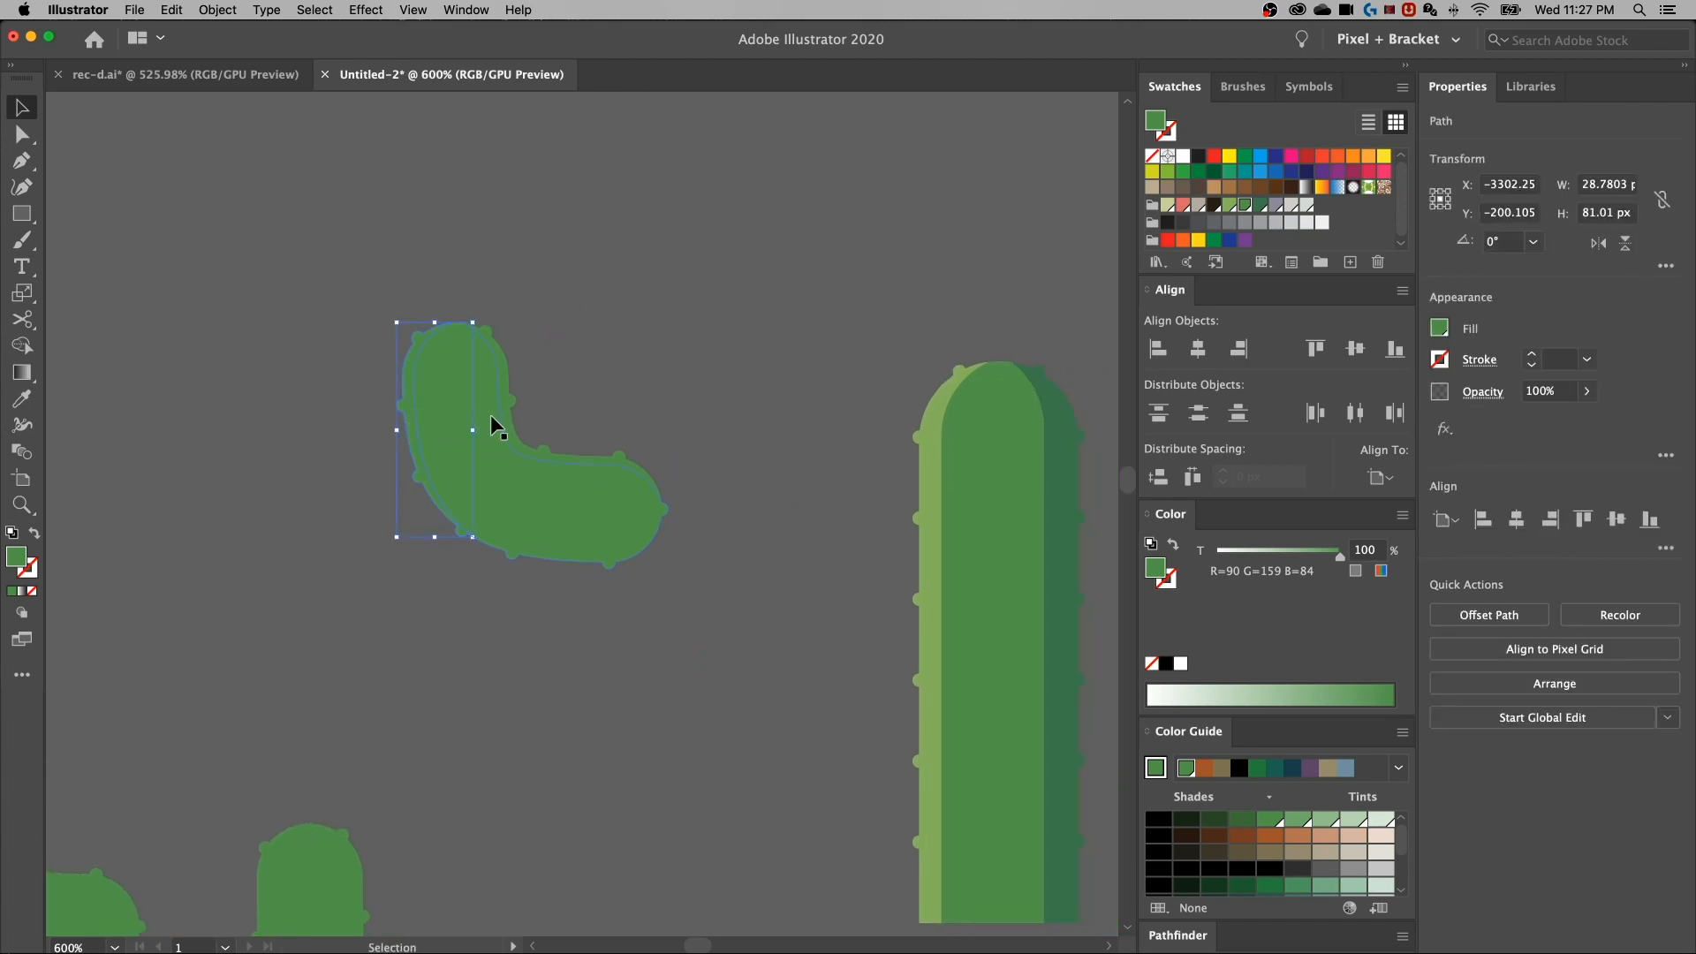
key(i)
click(928, 426)
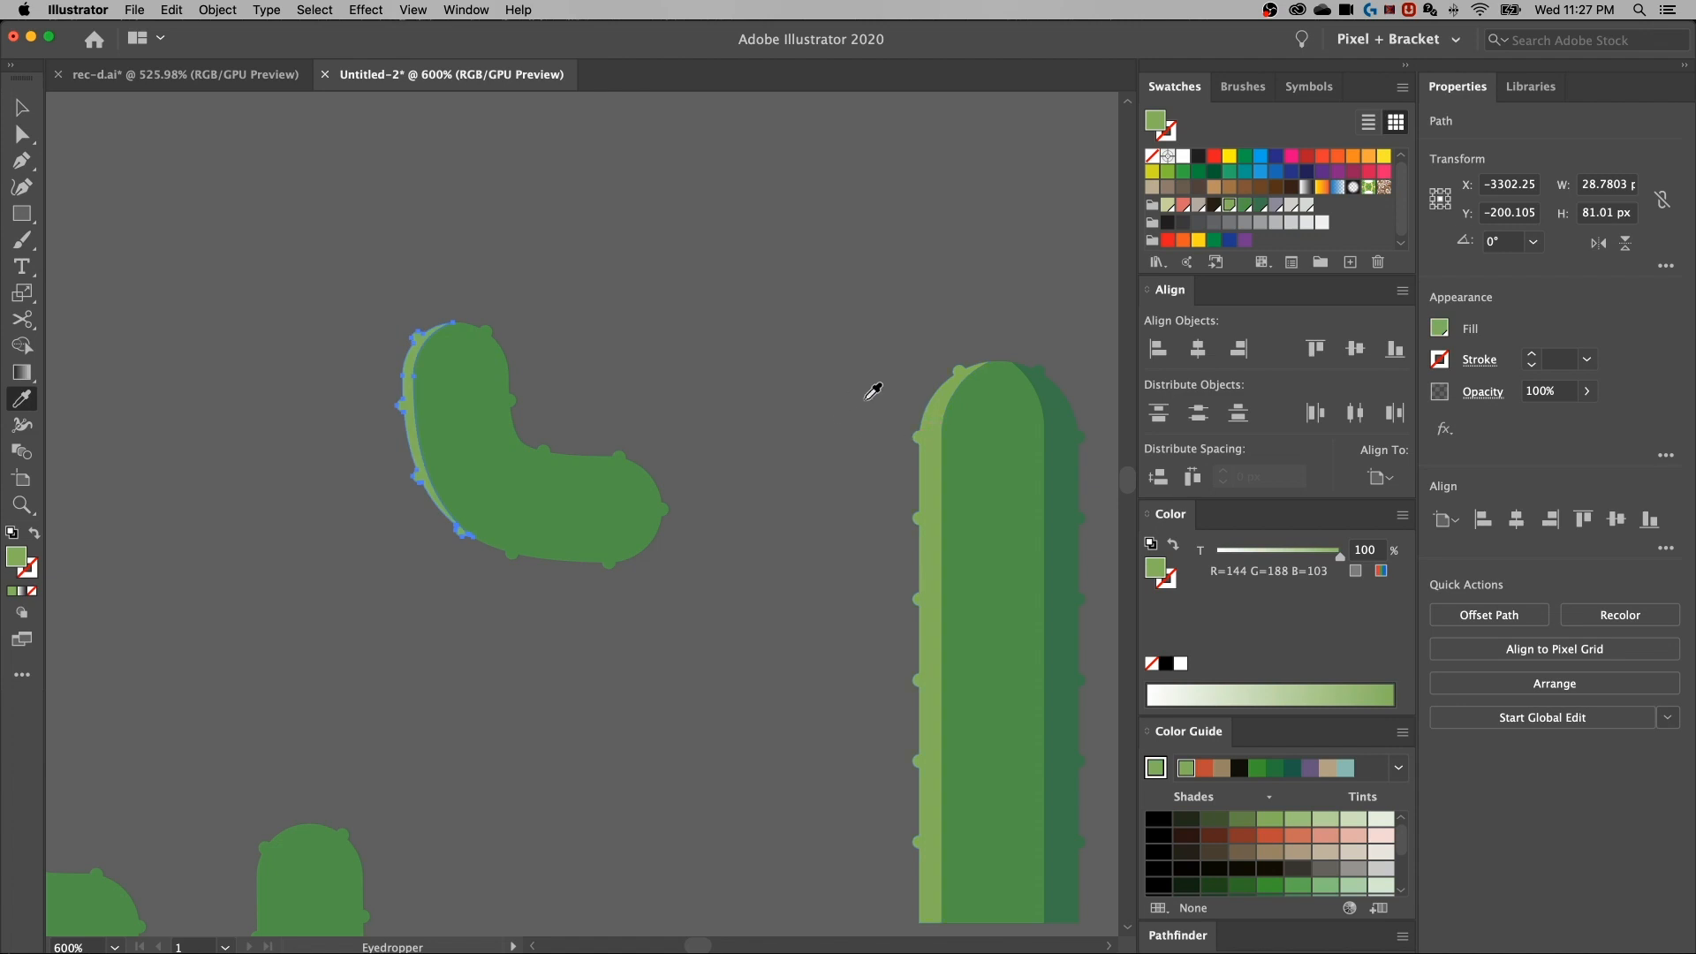
Recolor the short arm's inner-edge strip with the trunk's dark green shadow using the Eyedropper
key(v)
click(629, 373)
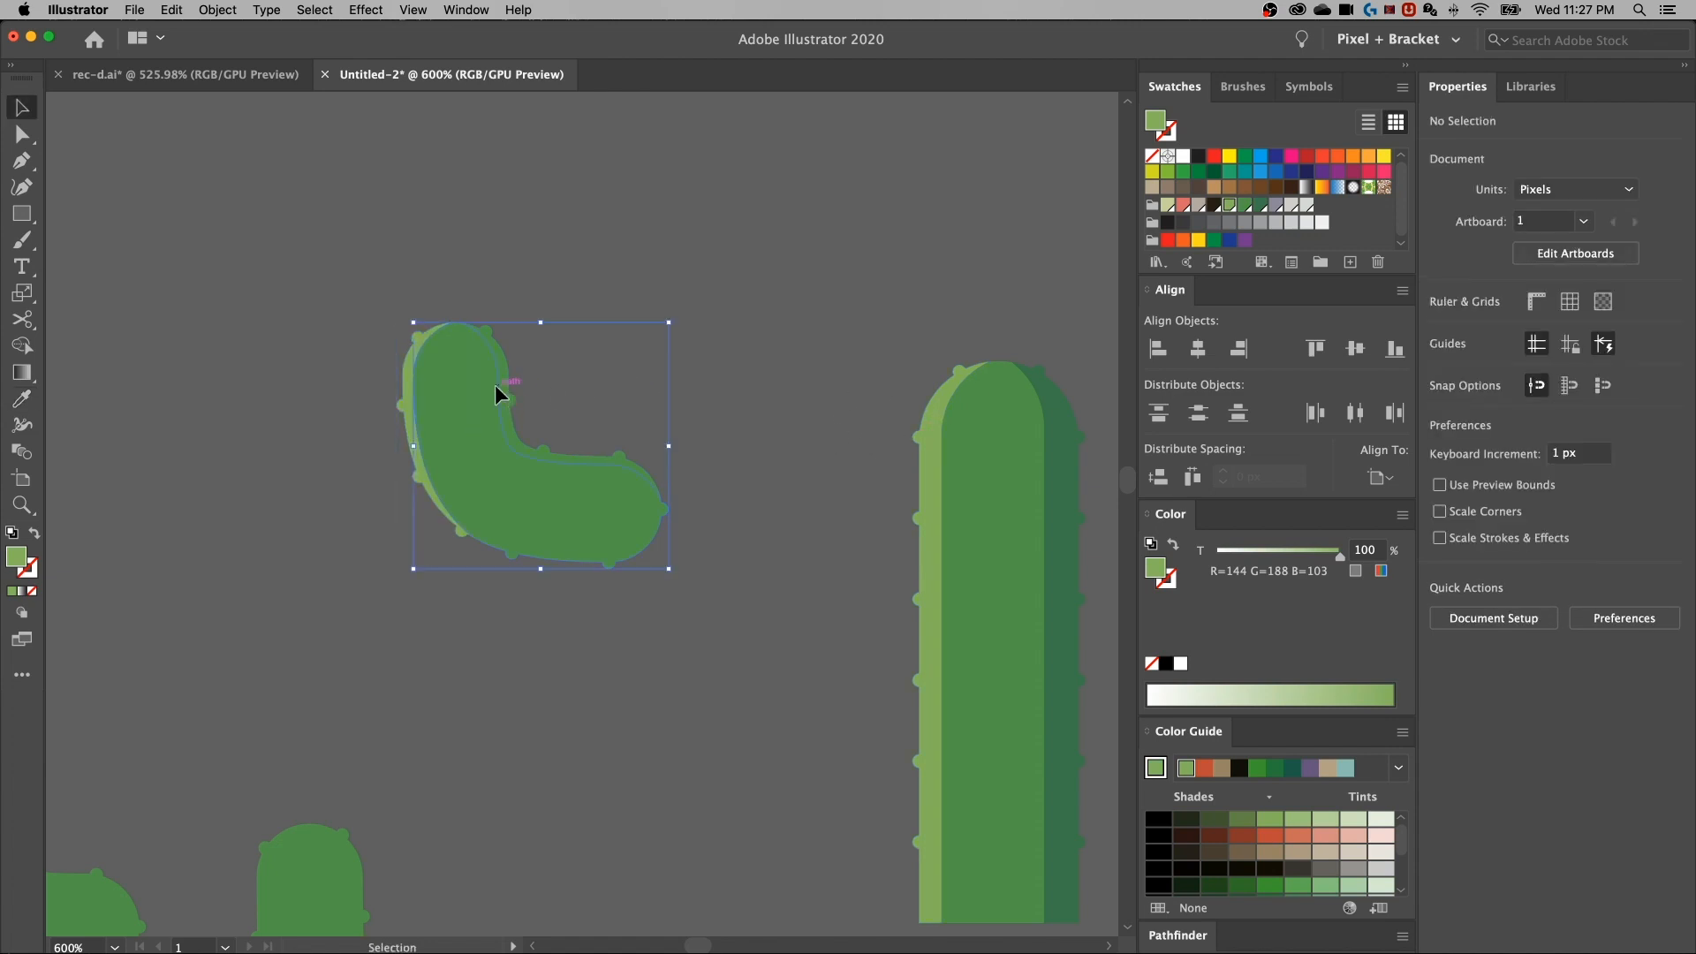
click(573, 312)
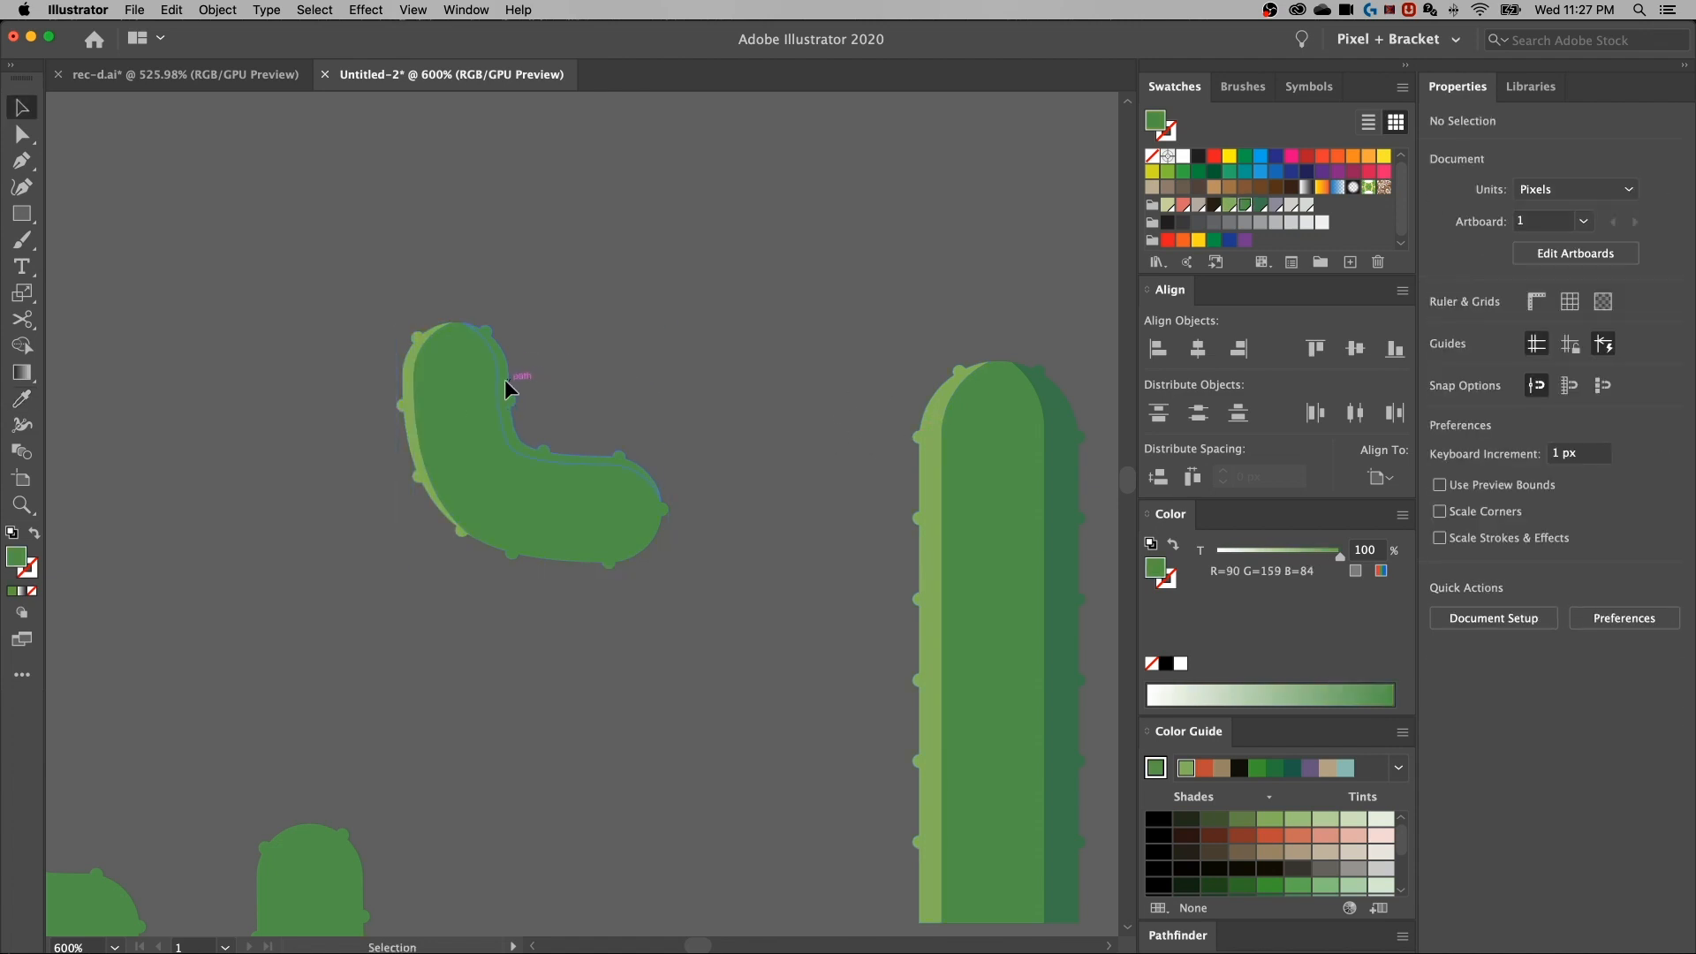
click(505, 380)
key(i)
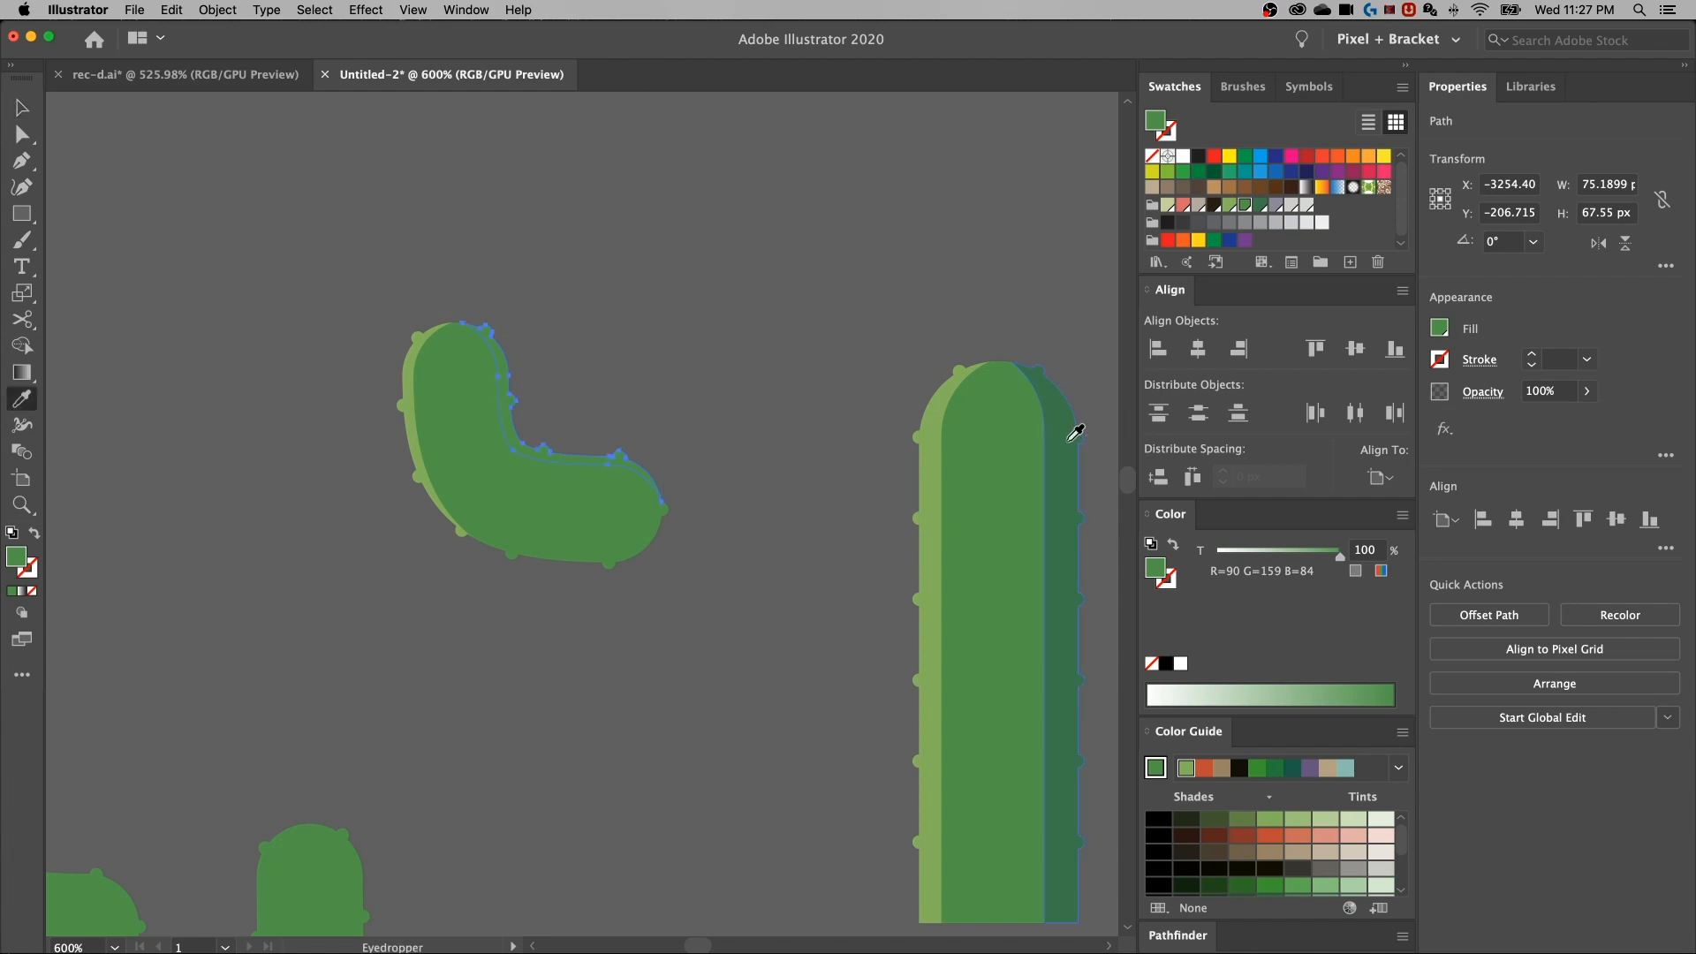
click(1076, 432)
key(v)
click(761, 462)
Select all pieces of the shaded short arm, move them down close beside the trunk, and deselect them
key(super+minus)
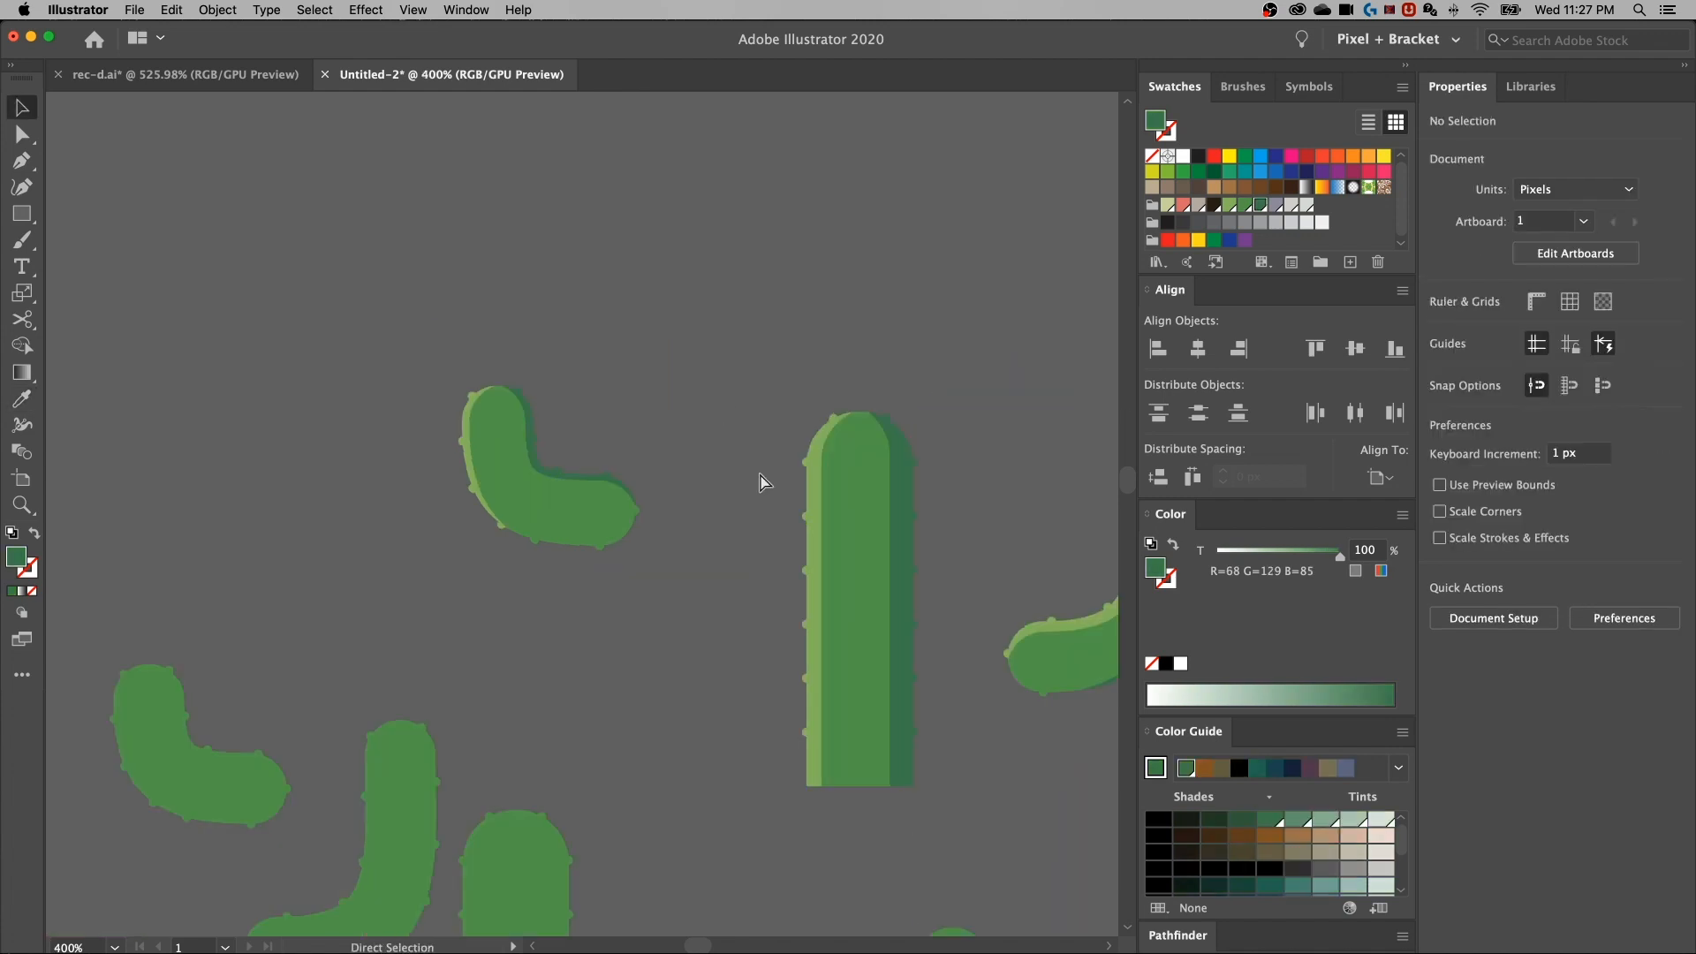
key(super+minus)
drag(631, 539, 545, 497)
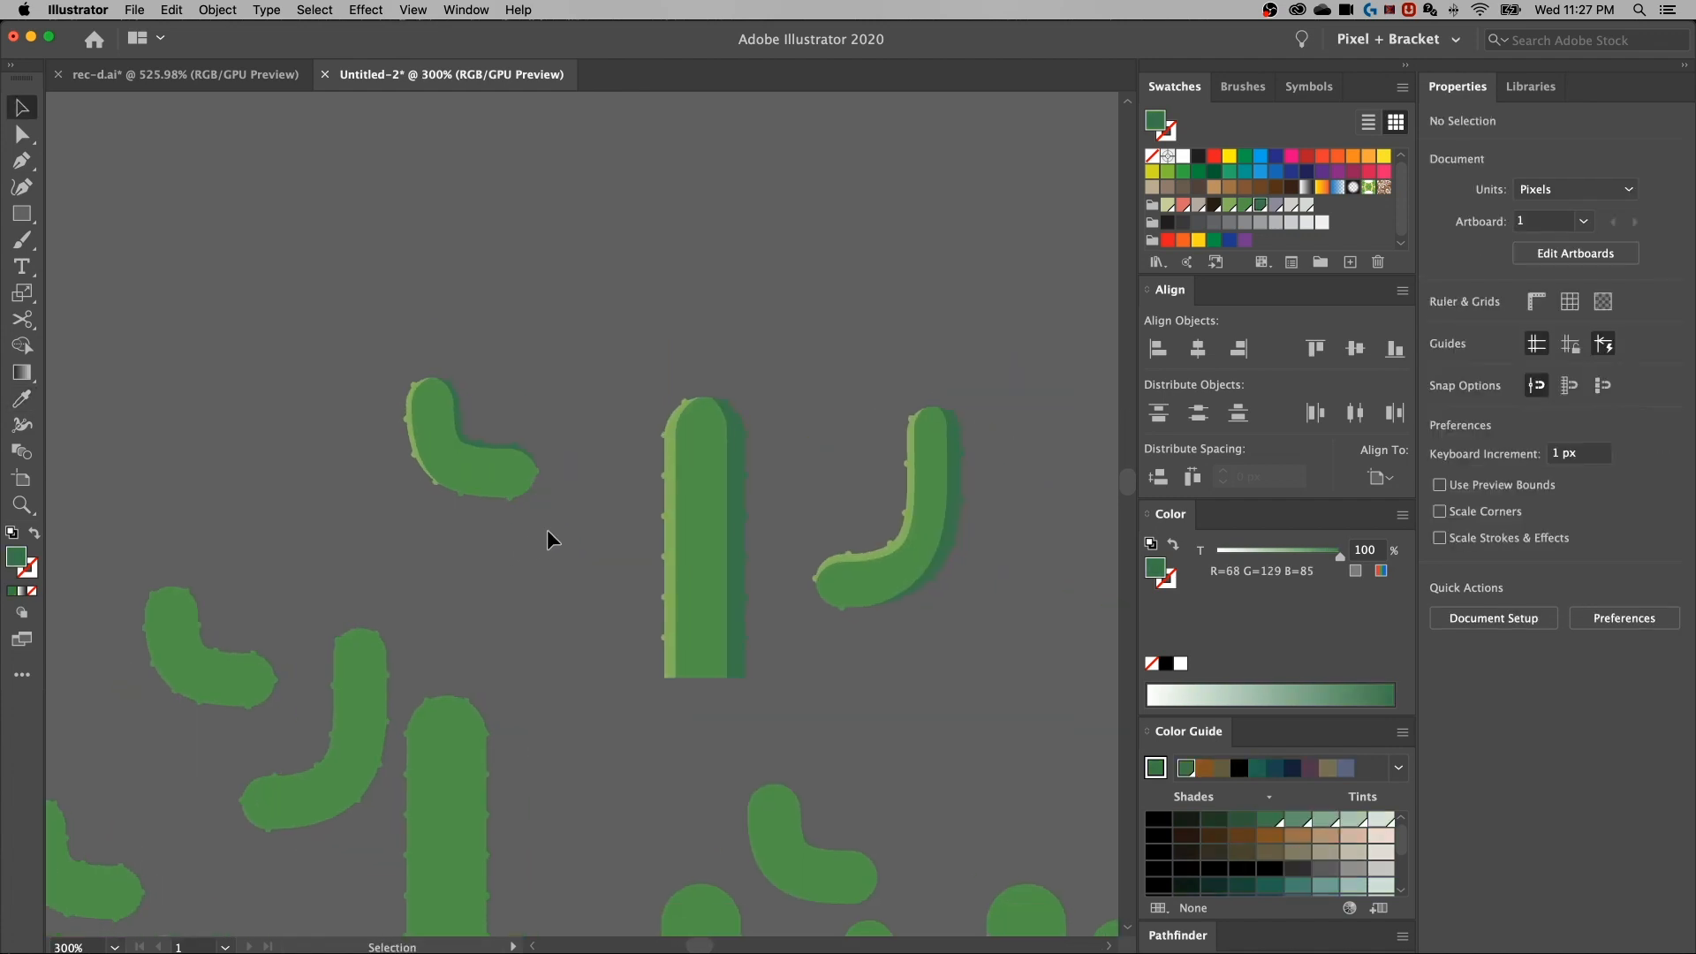
click(478, 474)
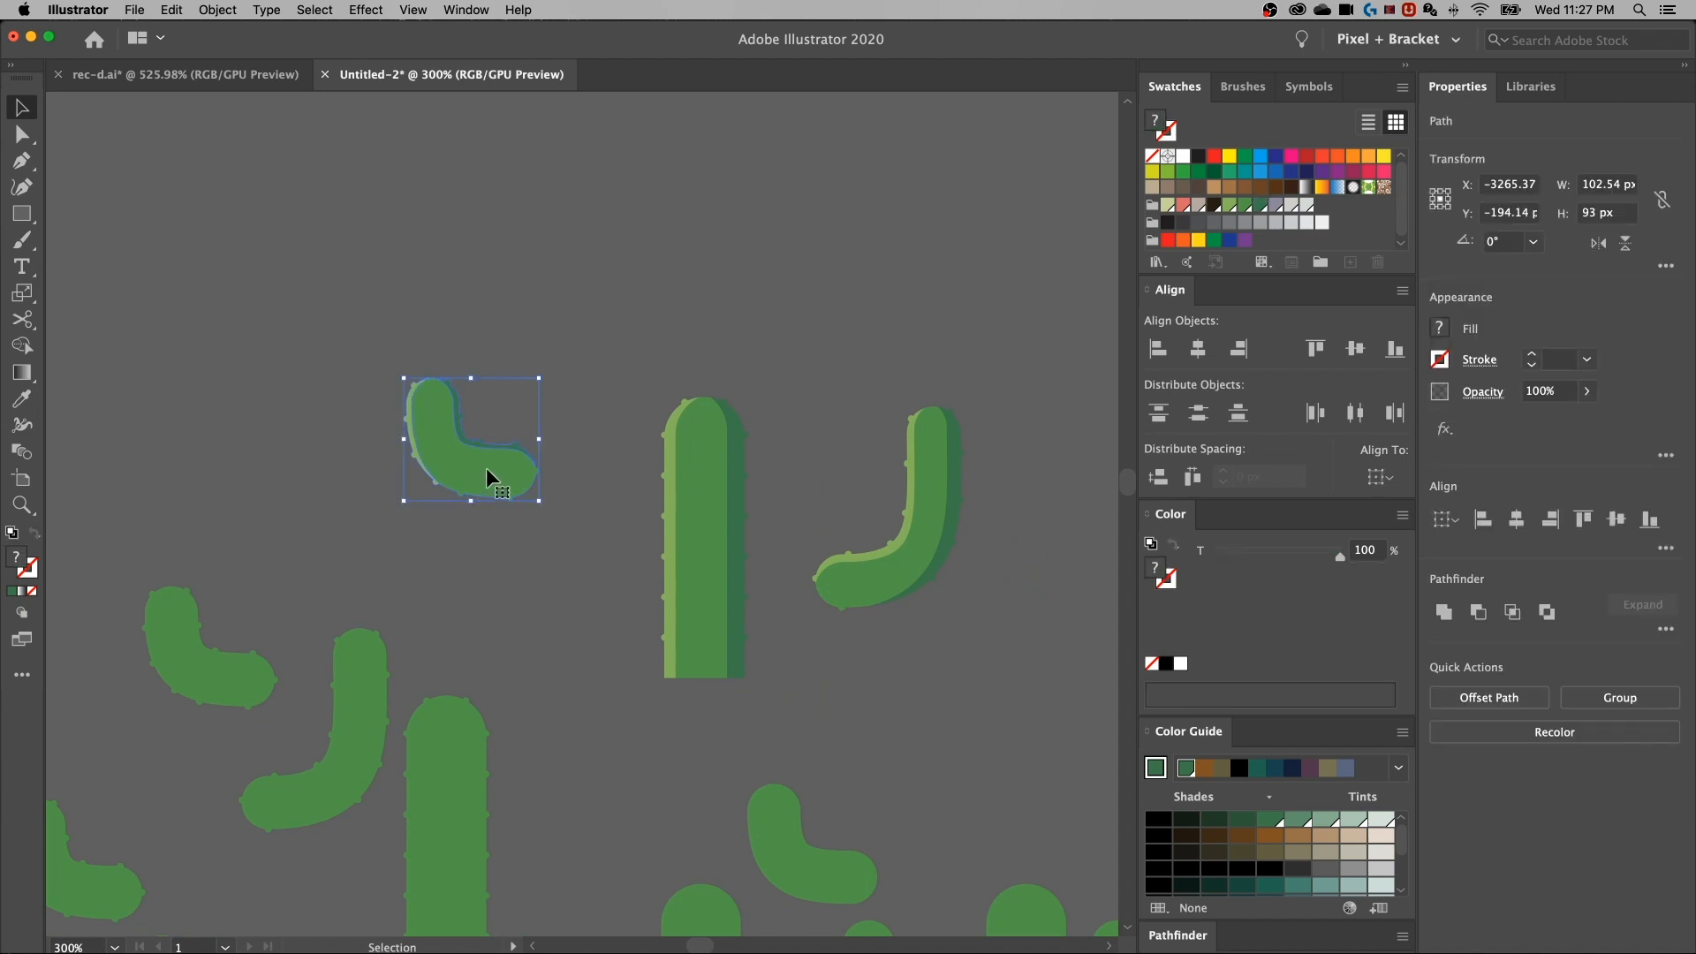
drag(478, 467, 589, 541)
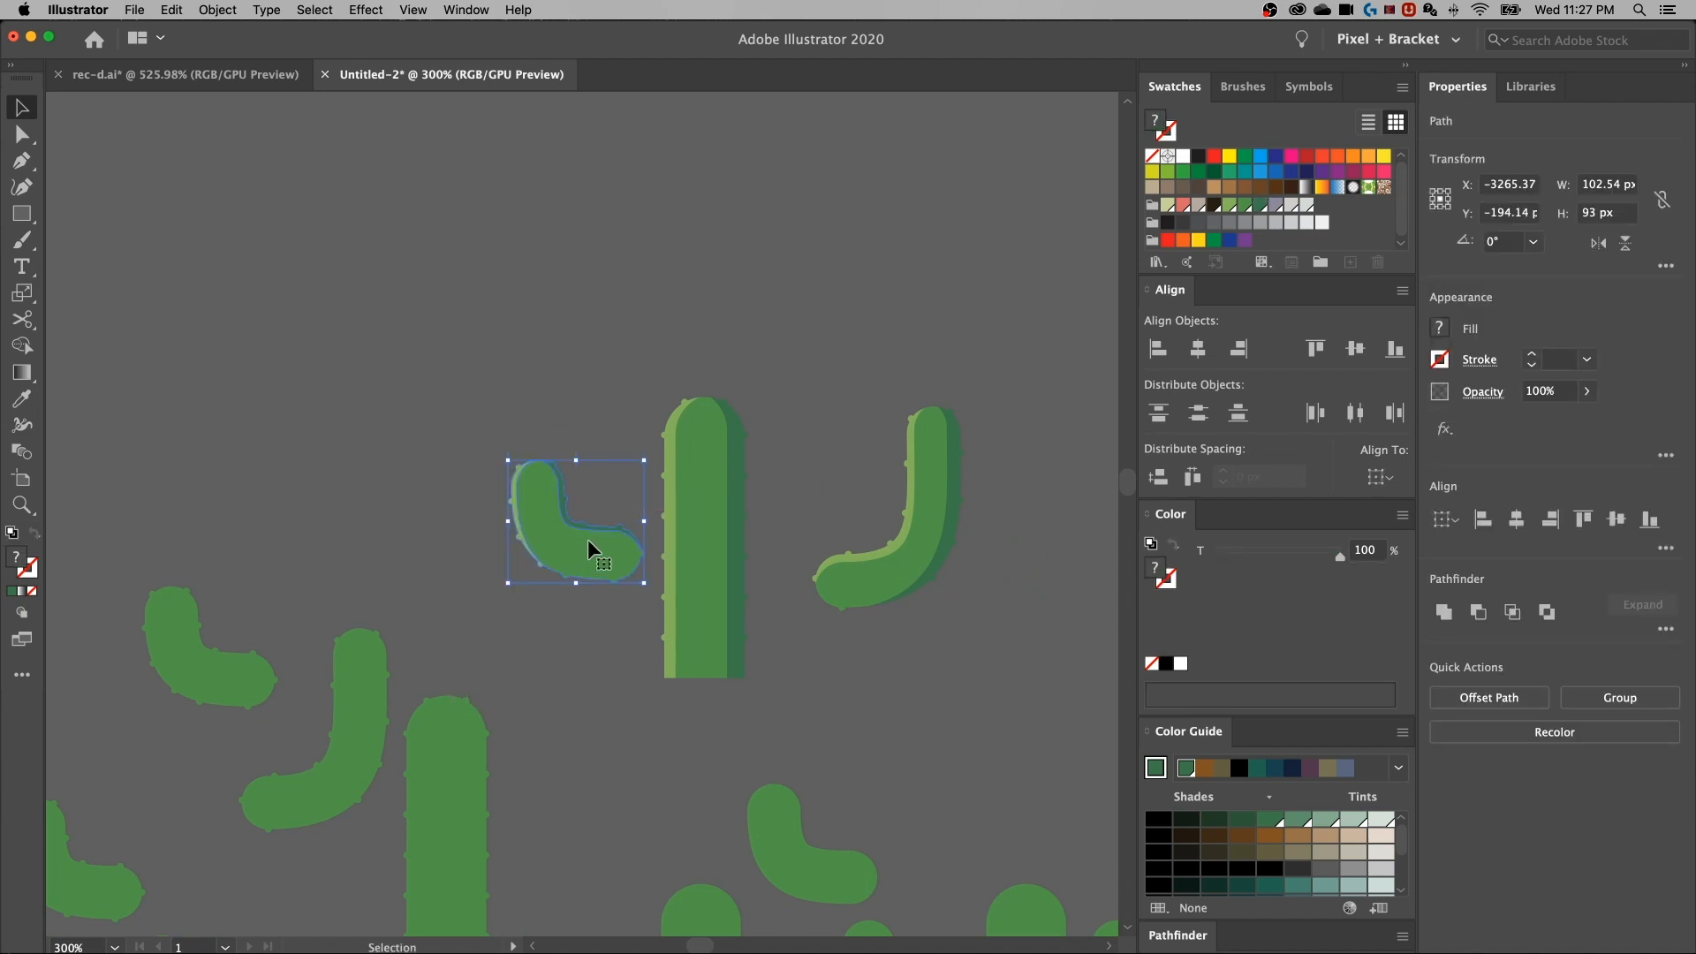
click(602, 374)
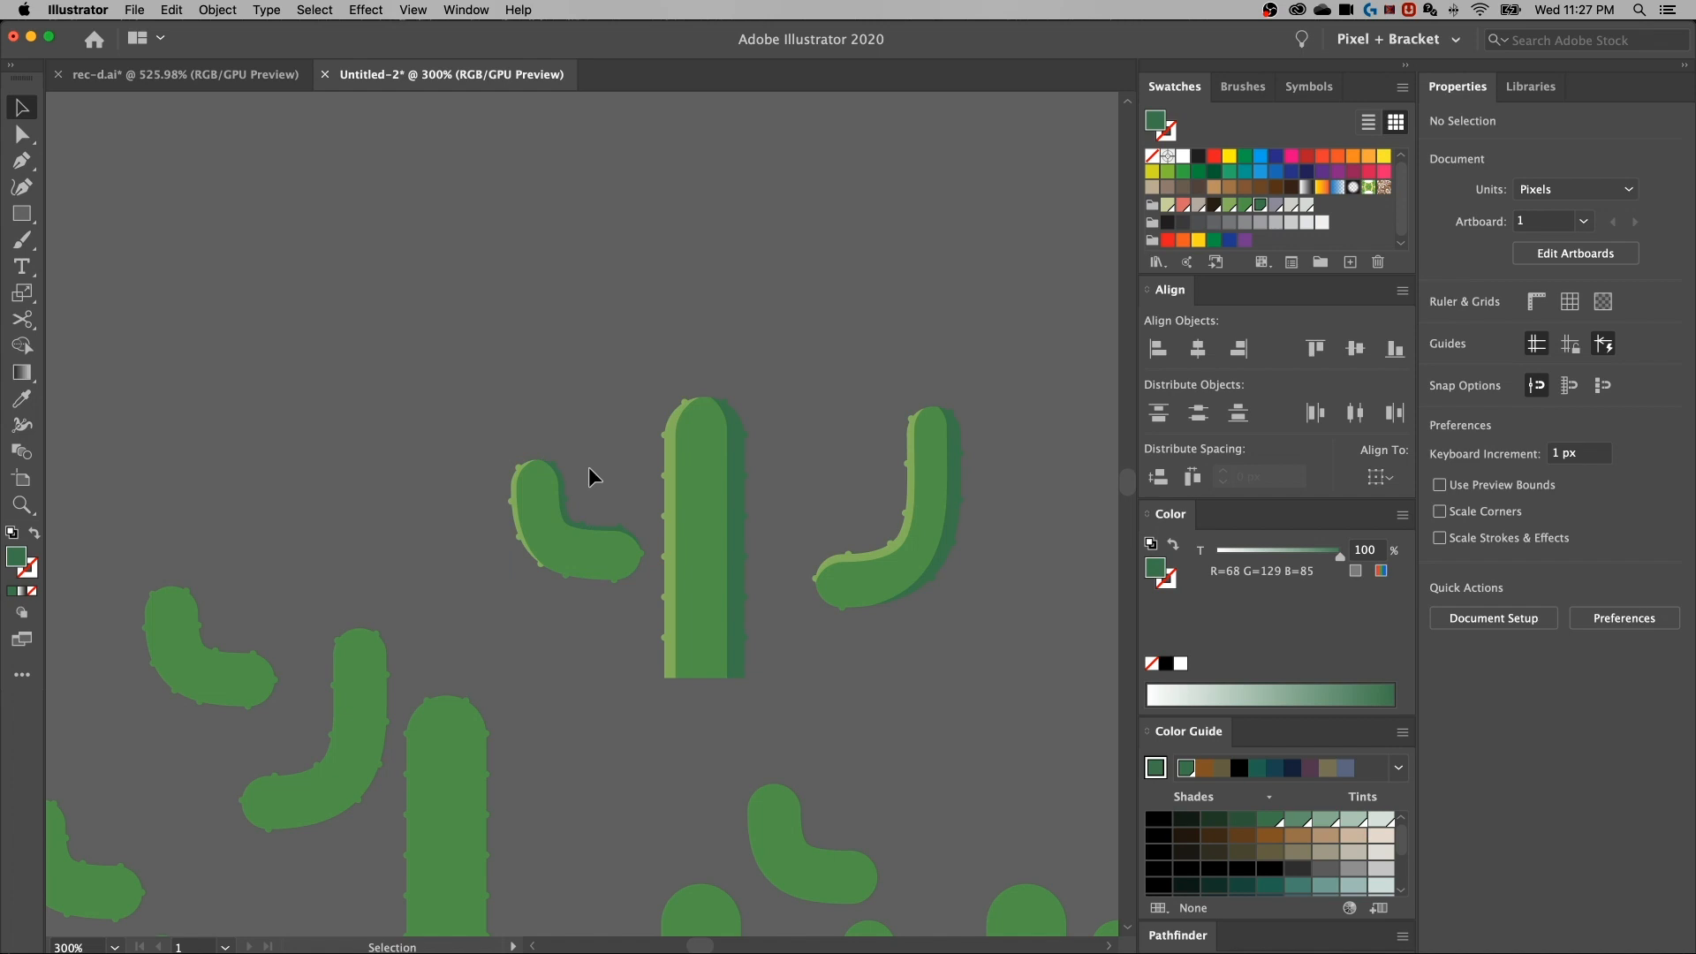
Duplicate the unshaded short spiky arm into the empty space beside the shaded short arm
key(super+equal)
key(super+equal)
scroll(570, 497, down, 1)
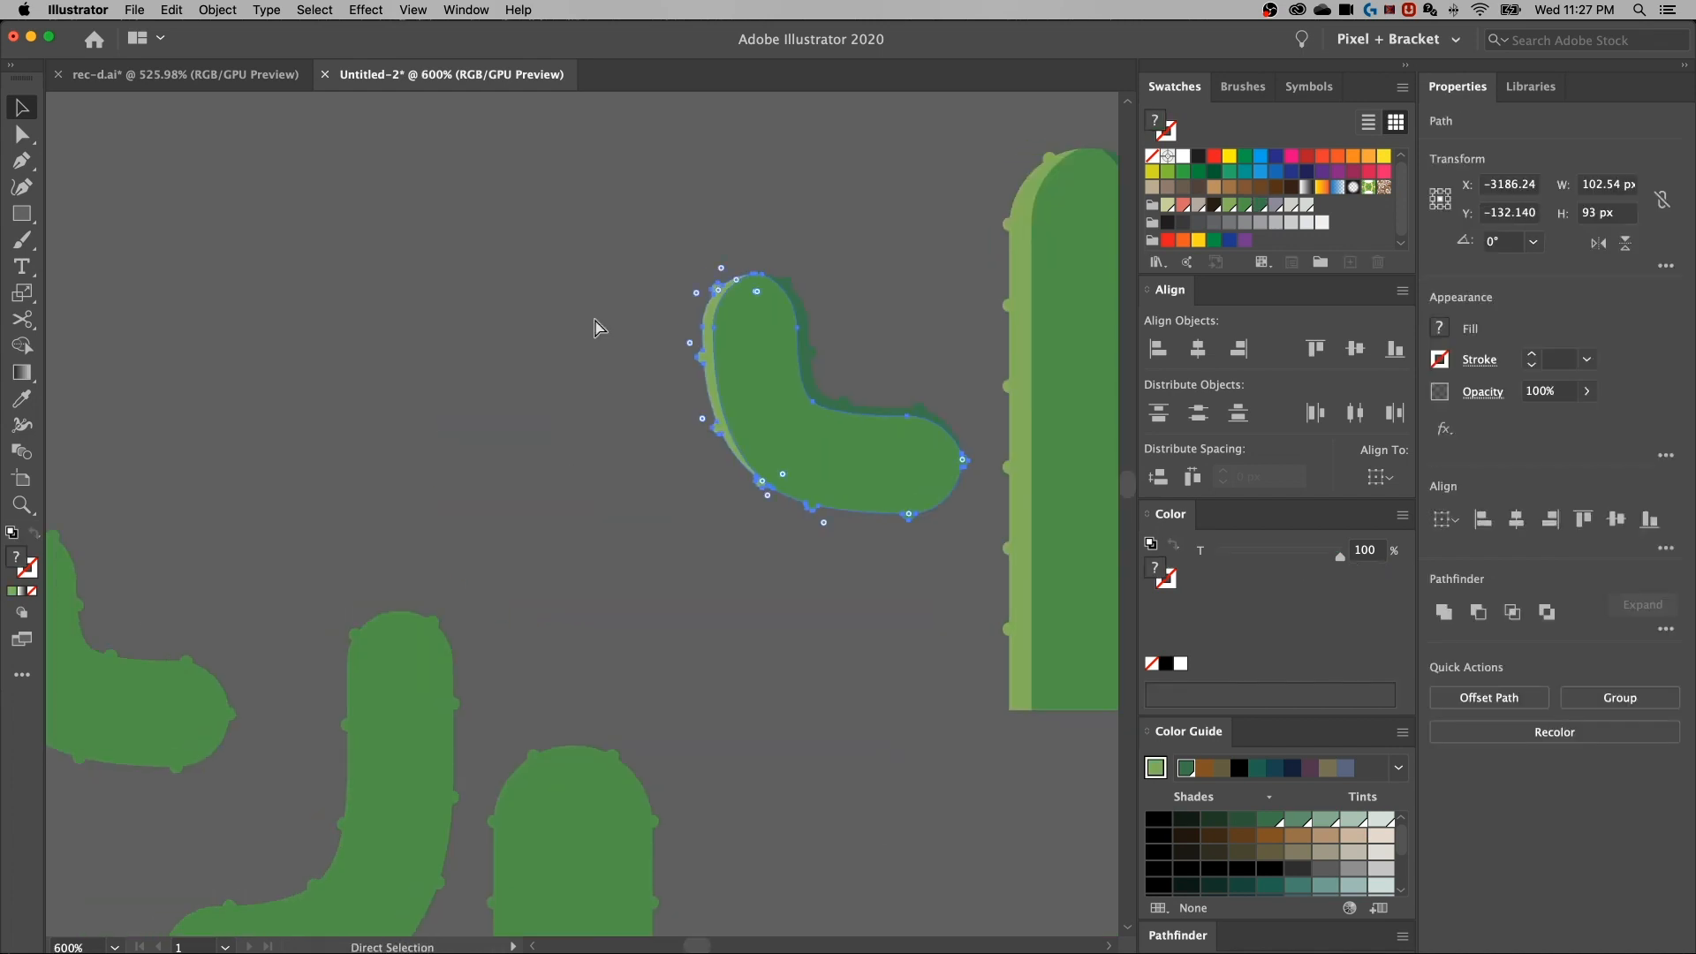
key(super+minus)
drag(333, 542, 424, 573)
drag(327, 640, 584, 450)
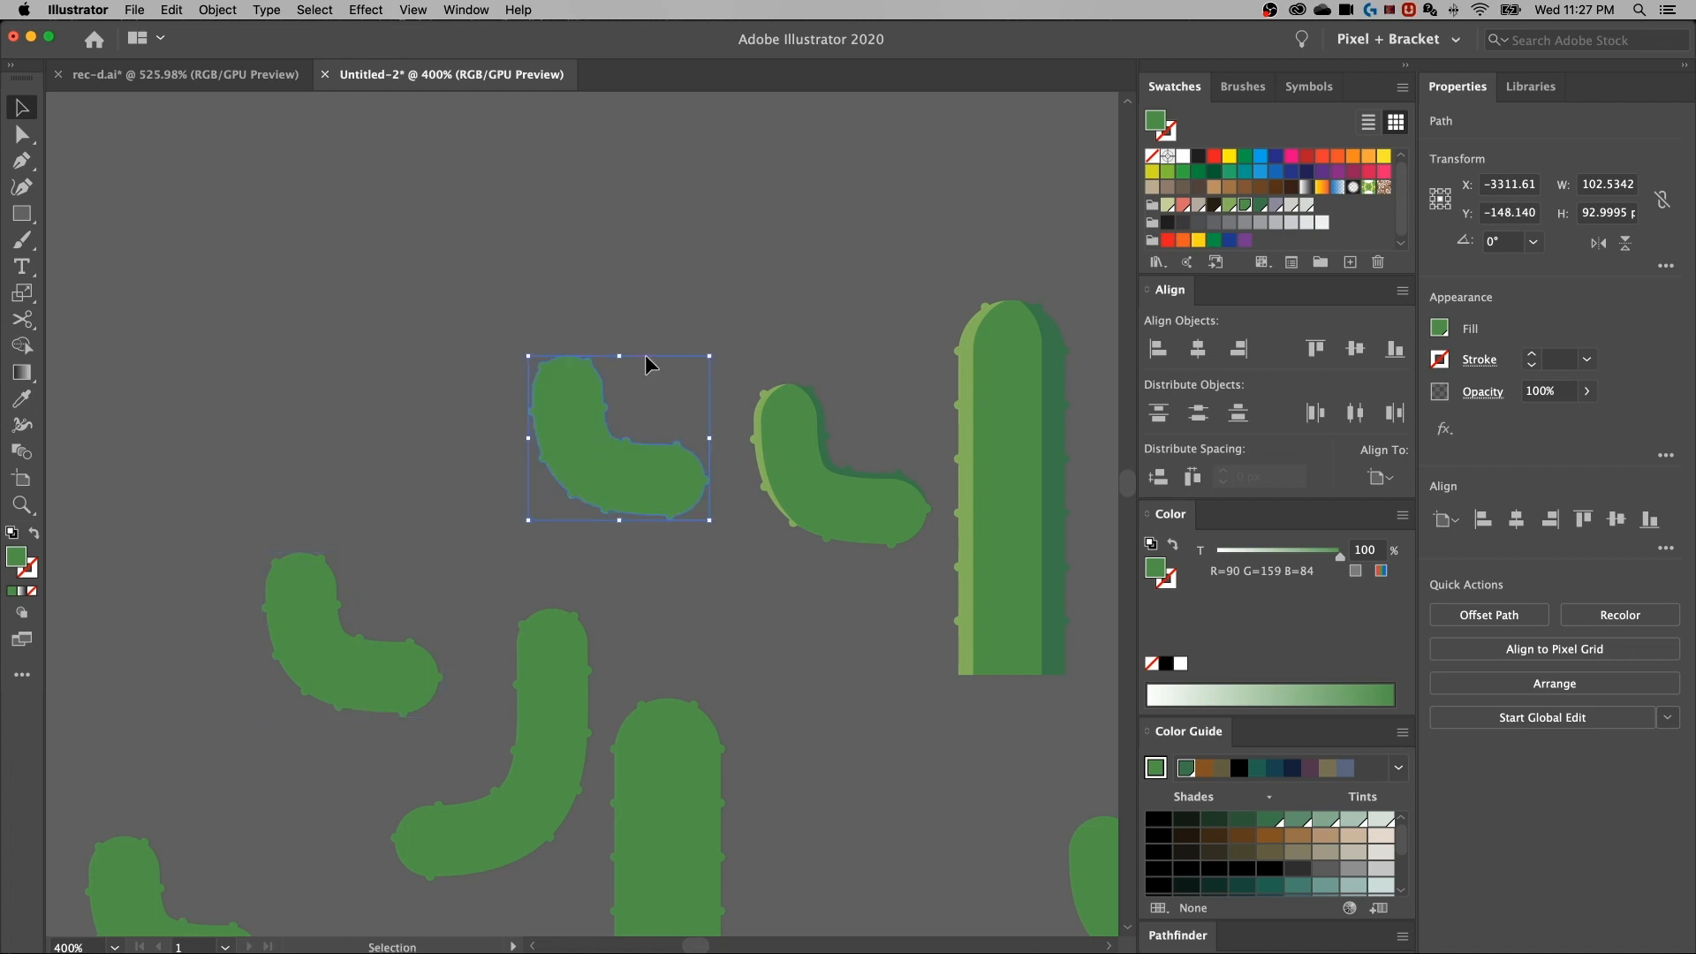
Draw a curved Pen path from above the copied arm's tip, following just inside its outer edge, to below its base
key(super+equal)
scroll(655, 368, up, 5)
key(p)
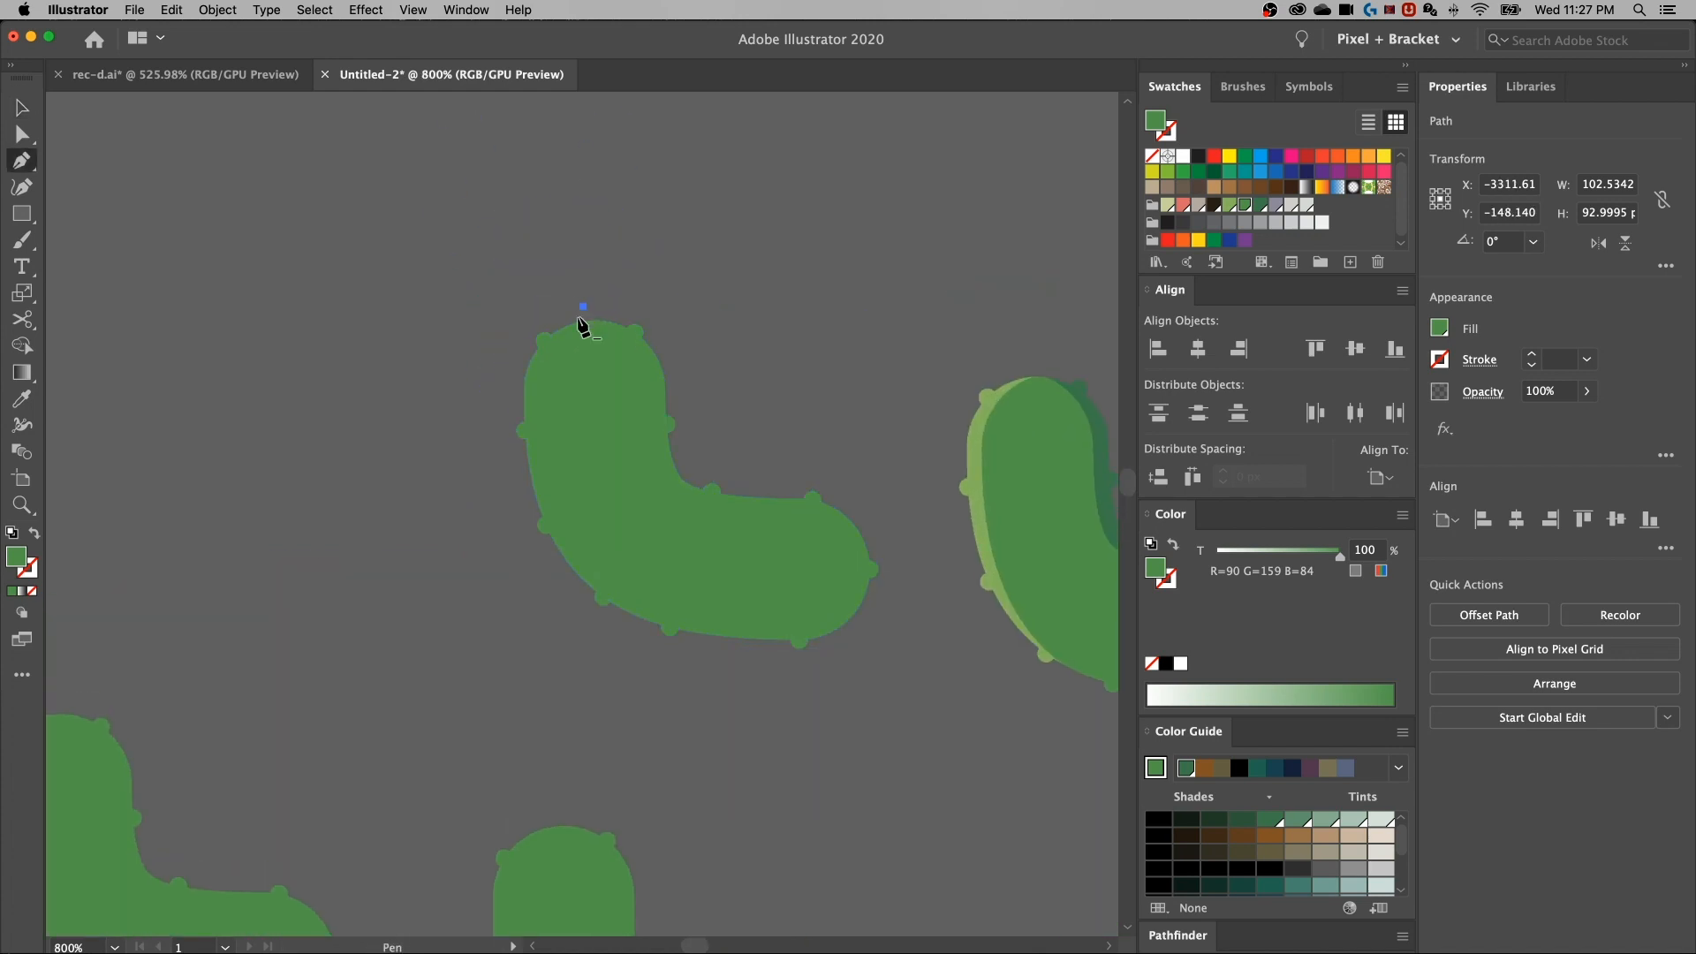
click(583, 306)
key(super+z)
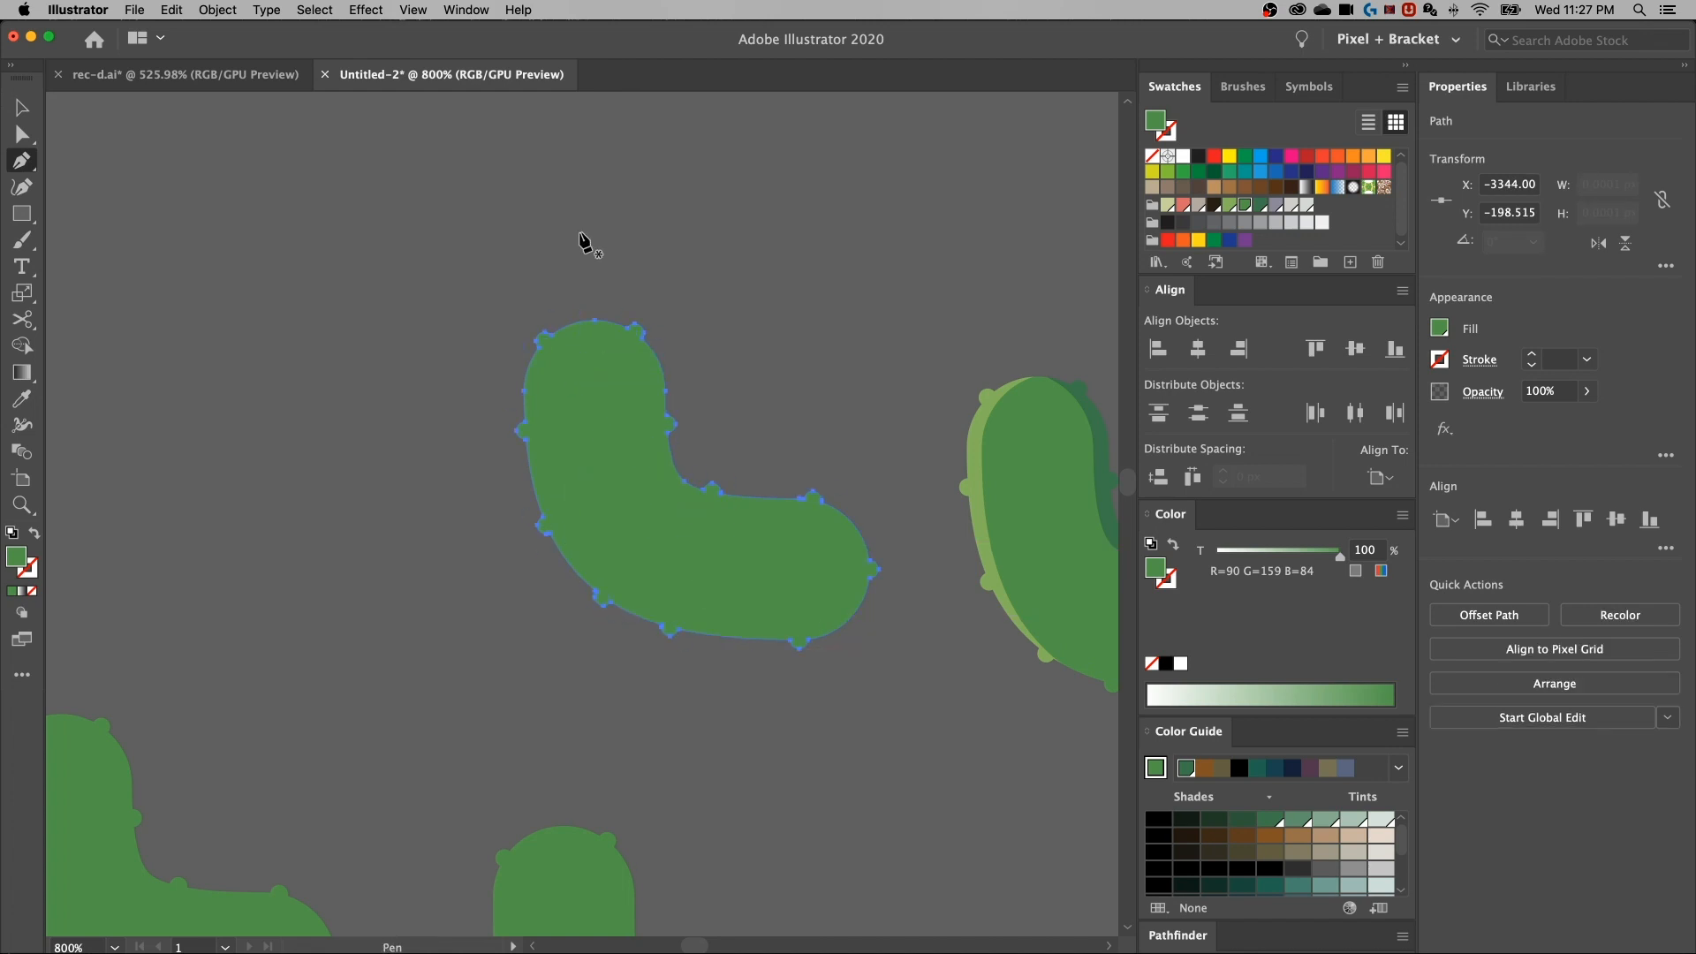
drag(590, 296, 564, 353)
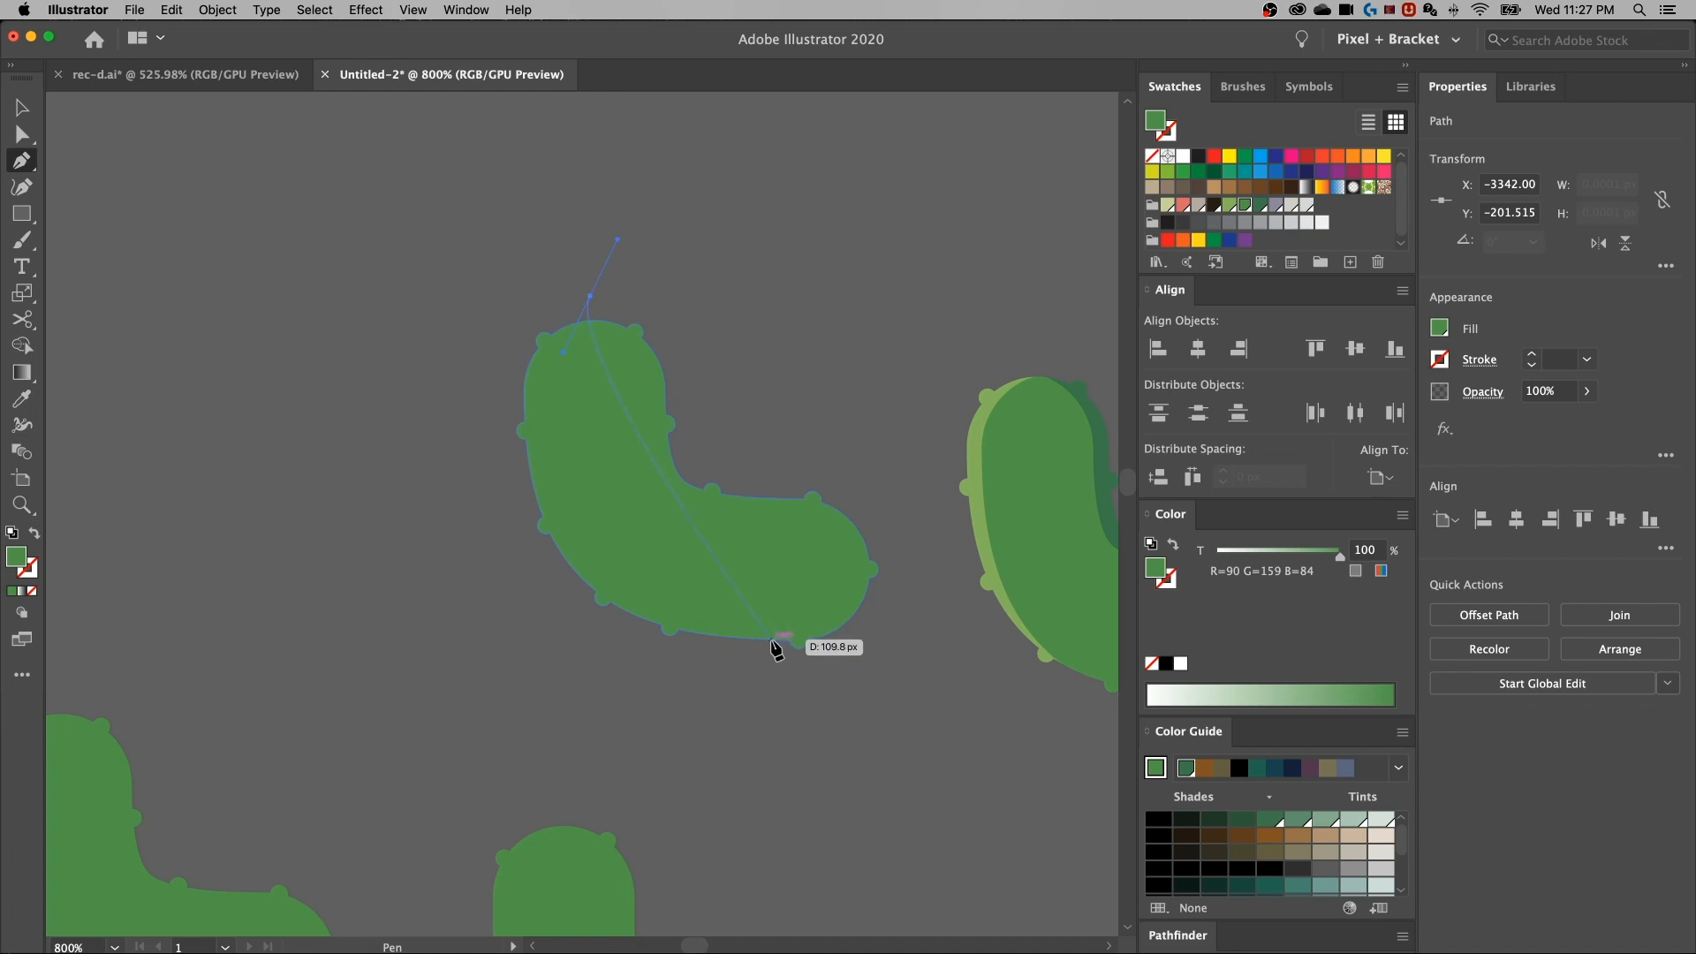
click(749, 649)
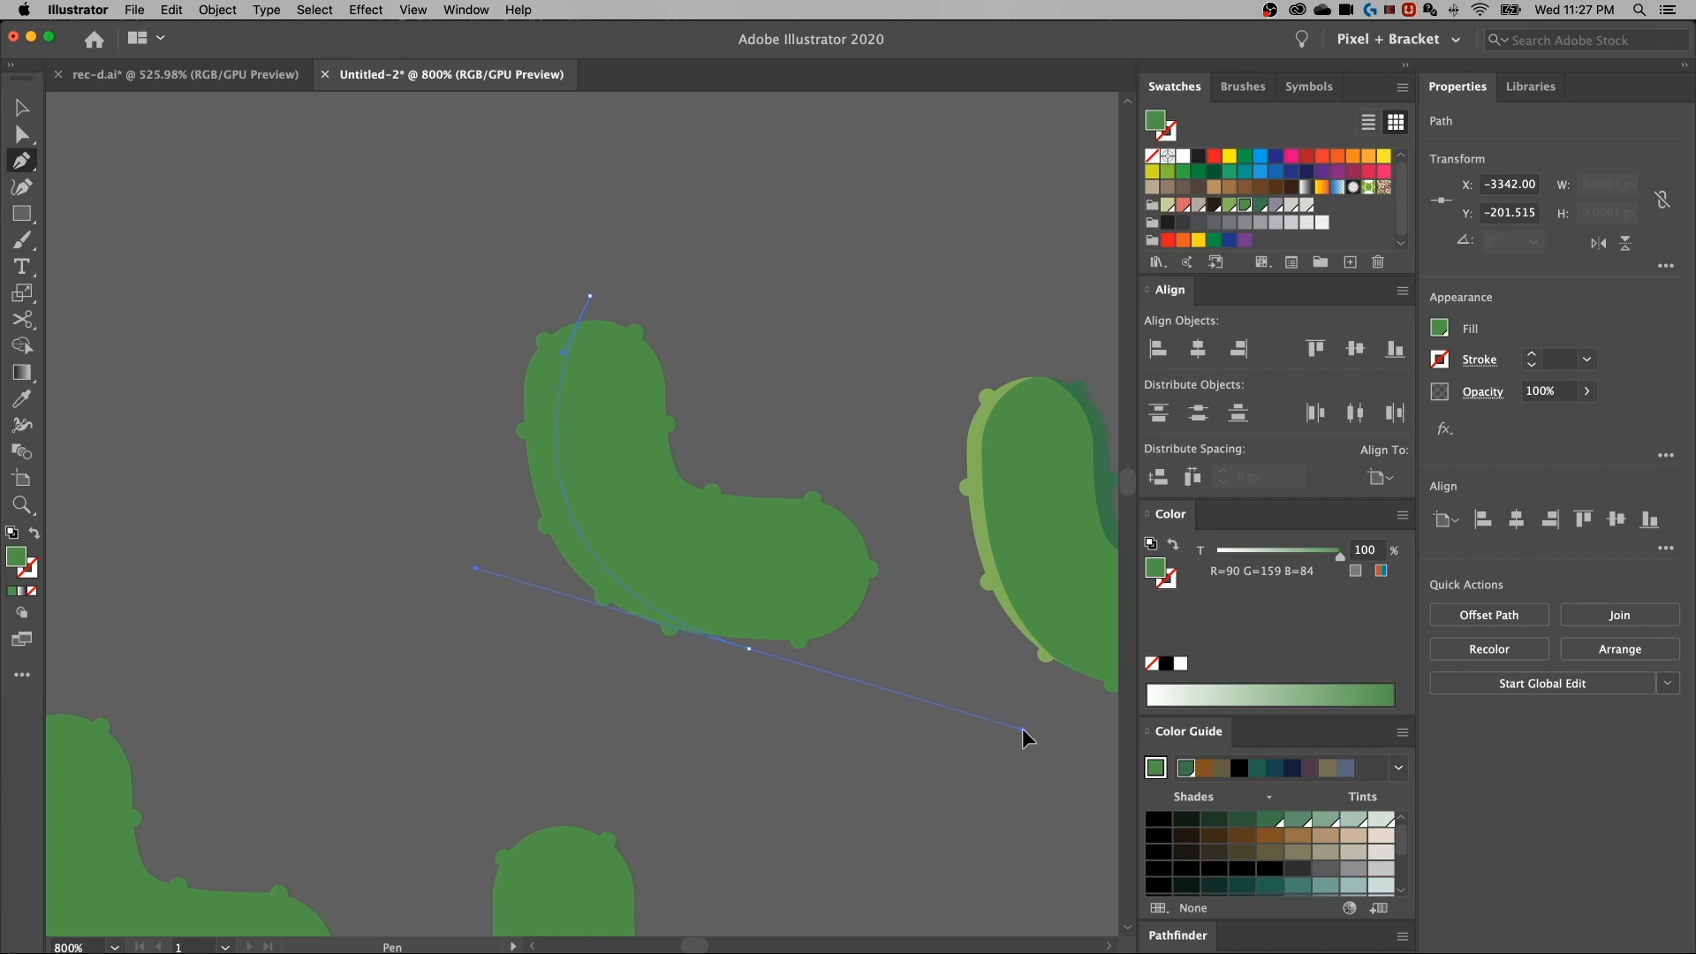
drag(1021, 725, 1021, 725)
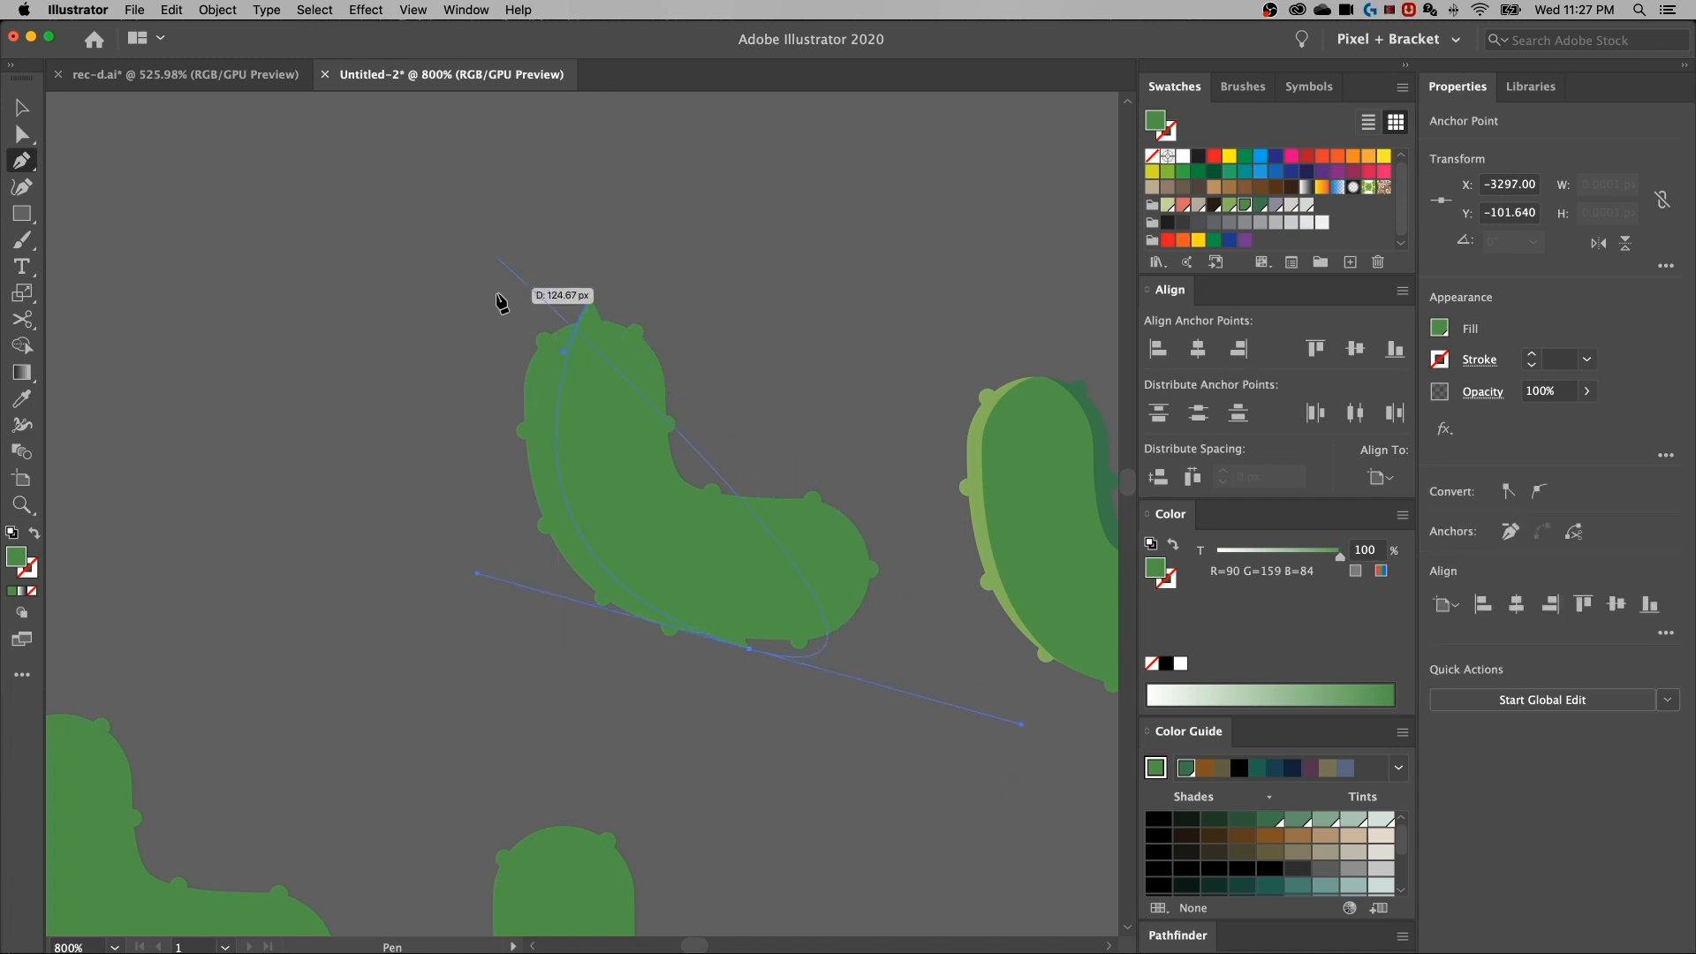
Close the Pen path around the area outside the arm and slightly adjust its curve to follow the outer edge
click(327, 685)
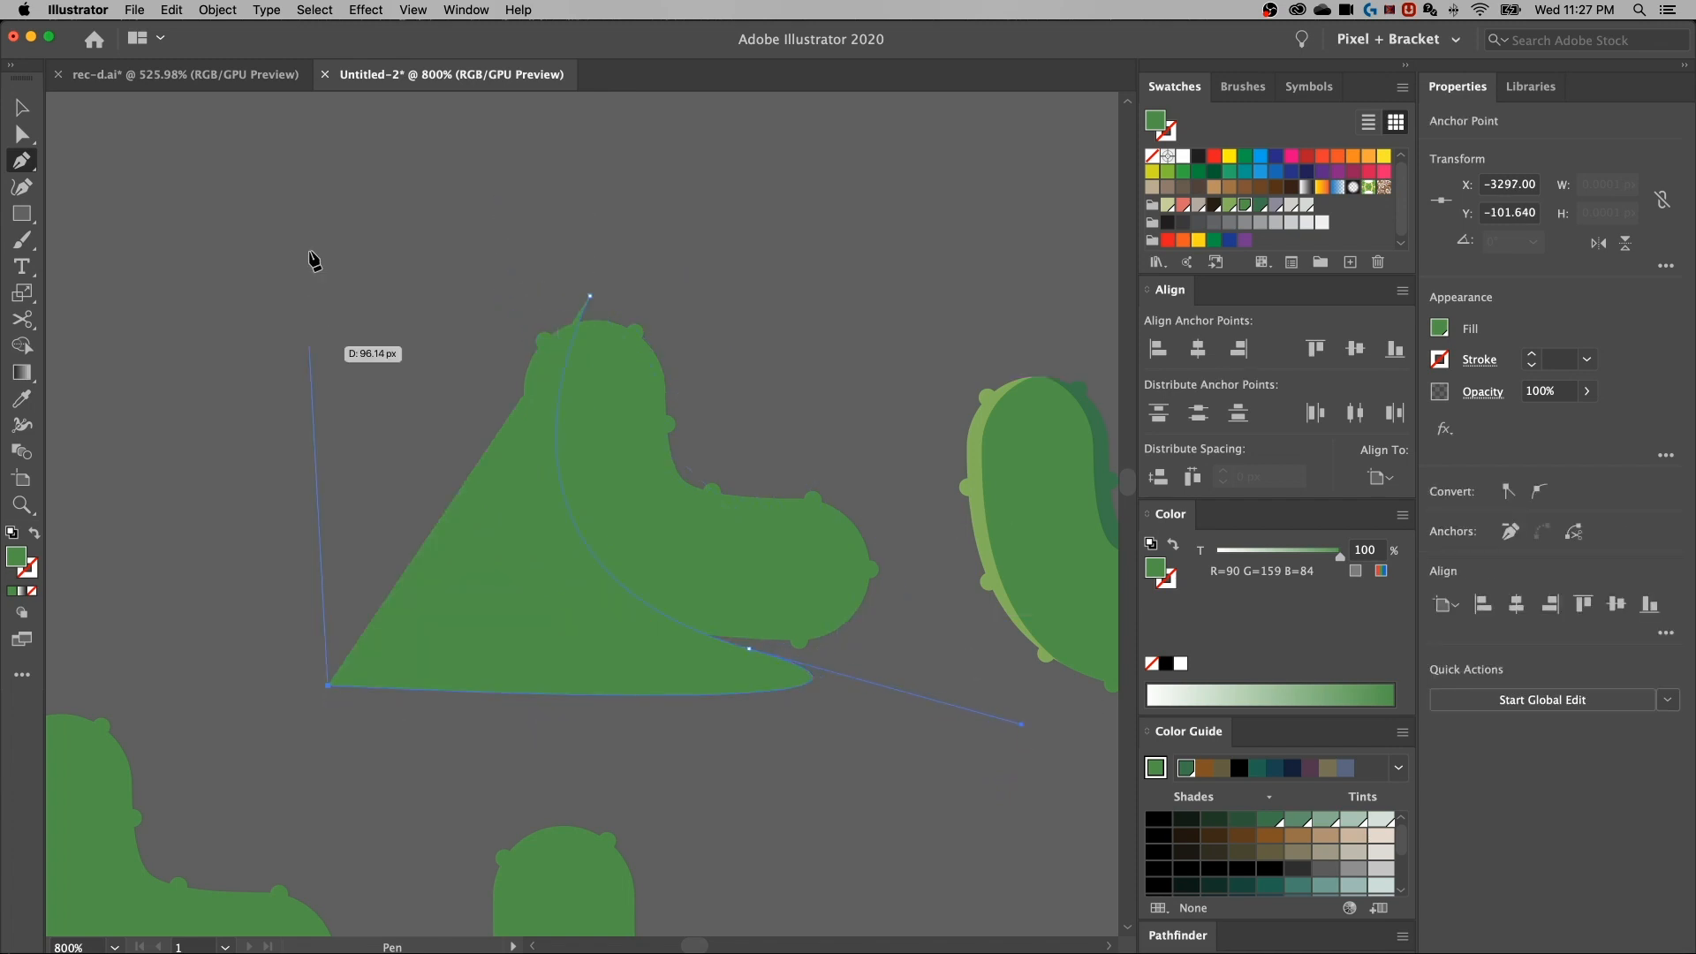
click(309, 231)
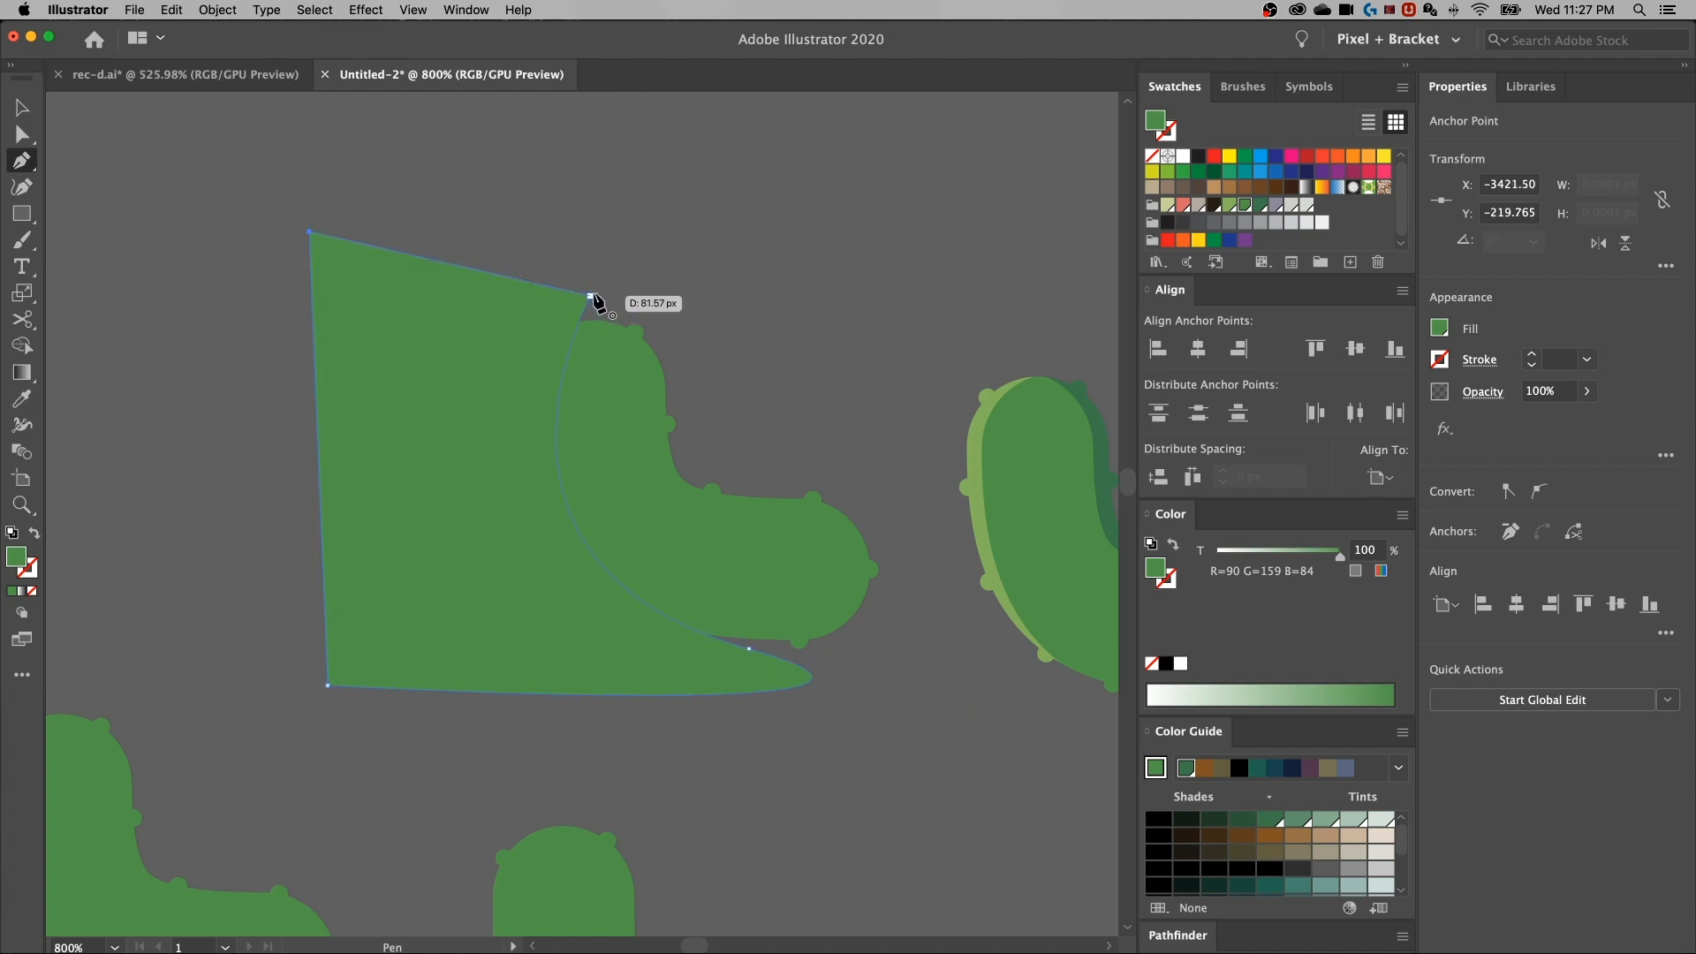
click(591, 296)
key(v)
key(a)
drag(567, 362, 560, 367)
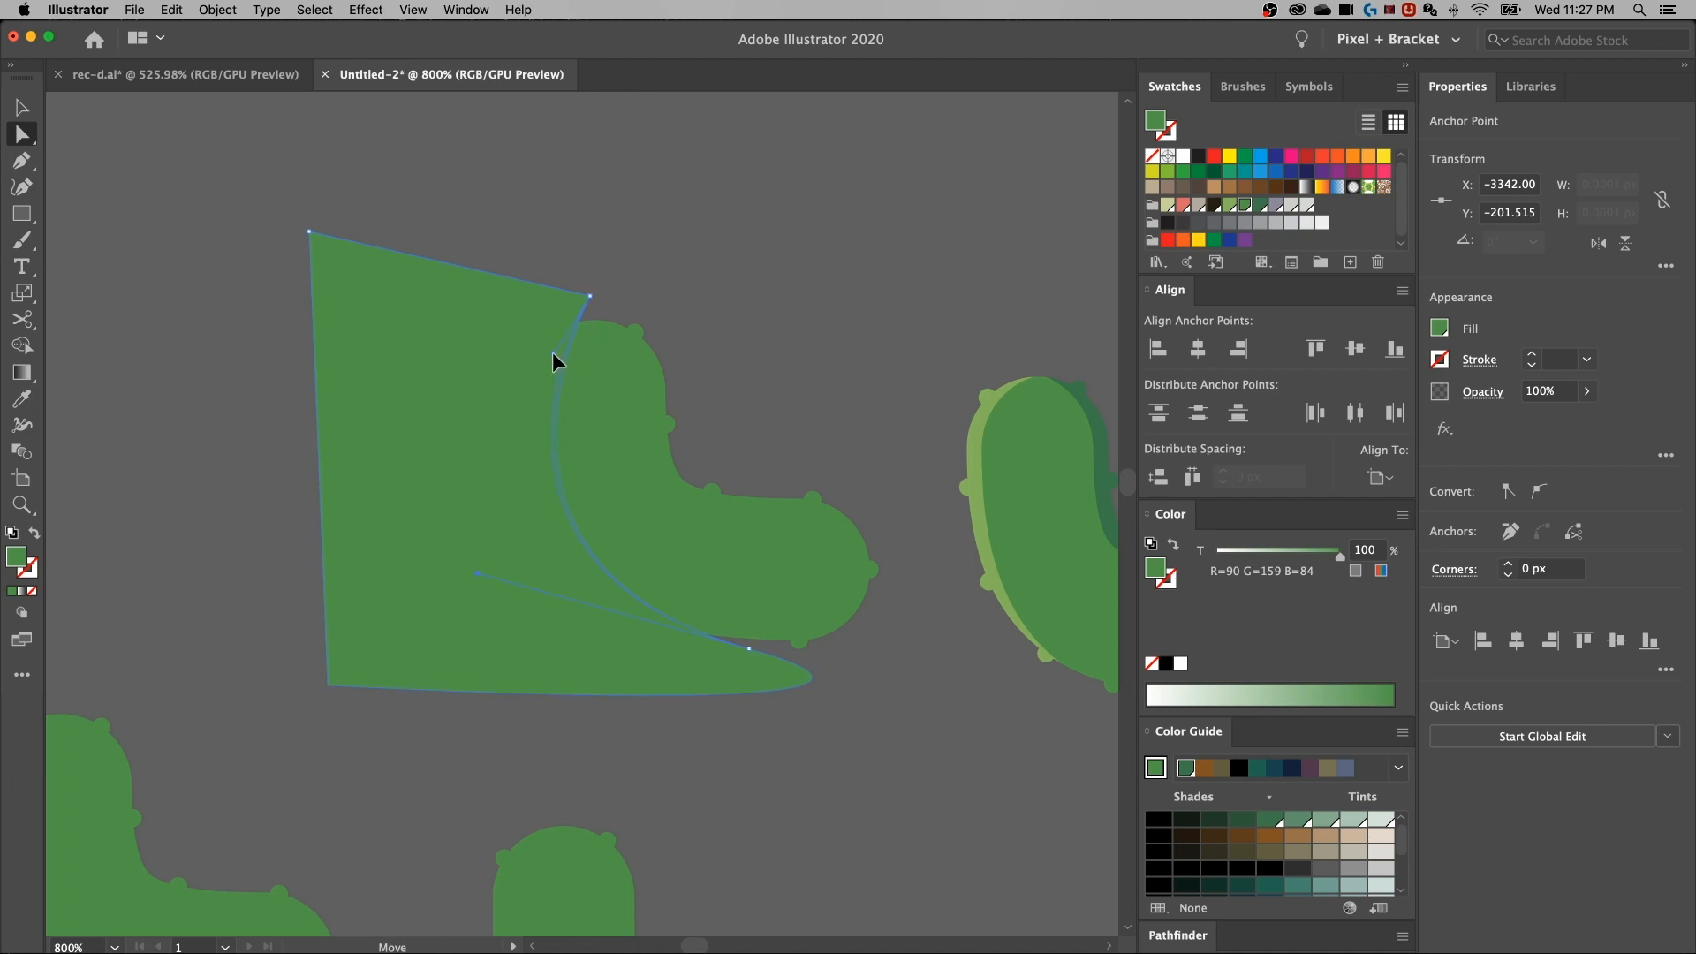
key(v)
click(799, 209)
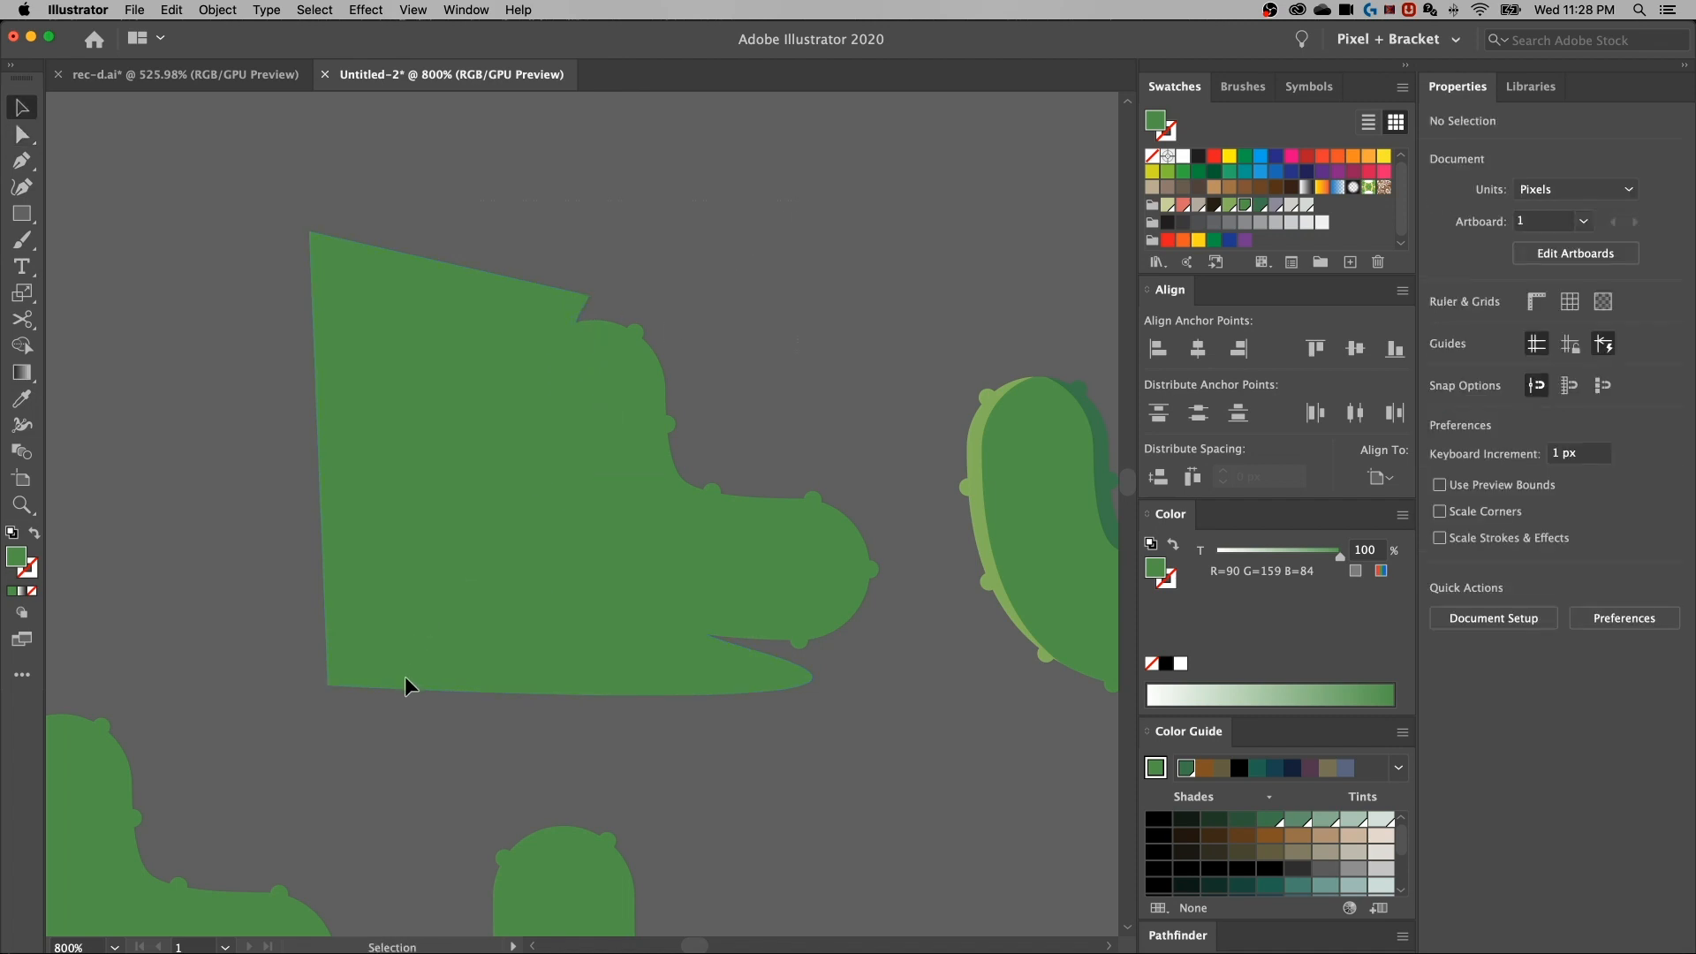
Remove the excess of the drawn shape outside the arm and split off the arm's outer-edge strip with the Shape Builder
click(405, 690)
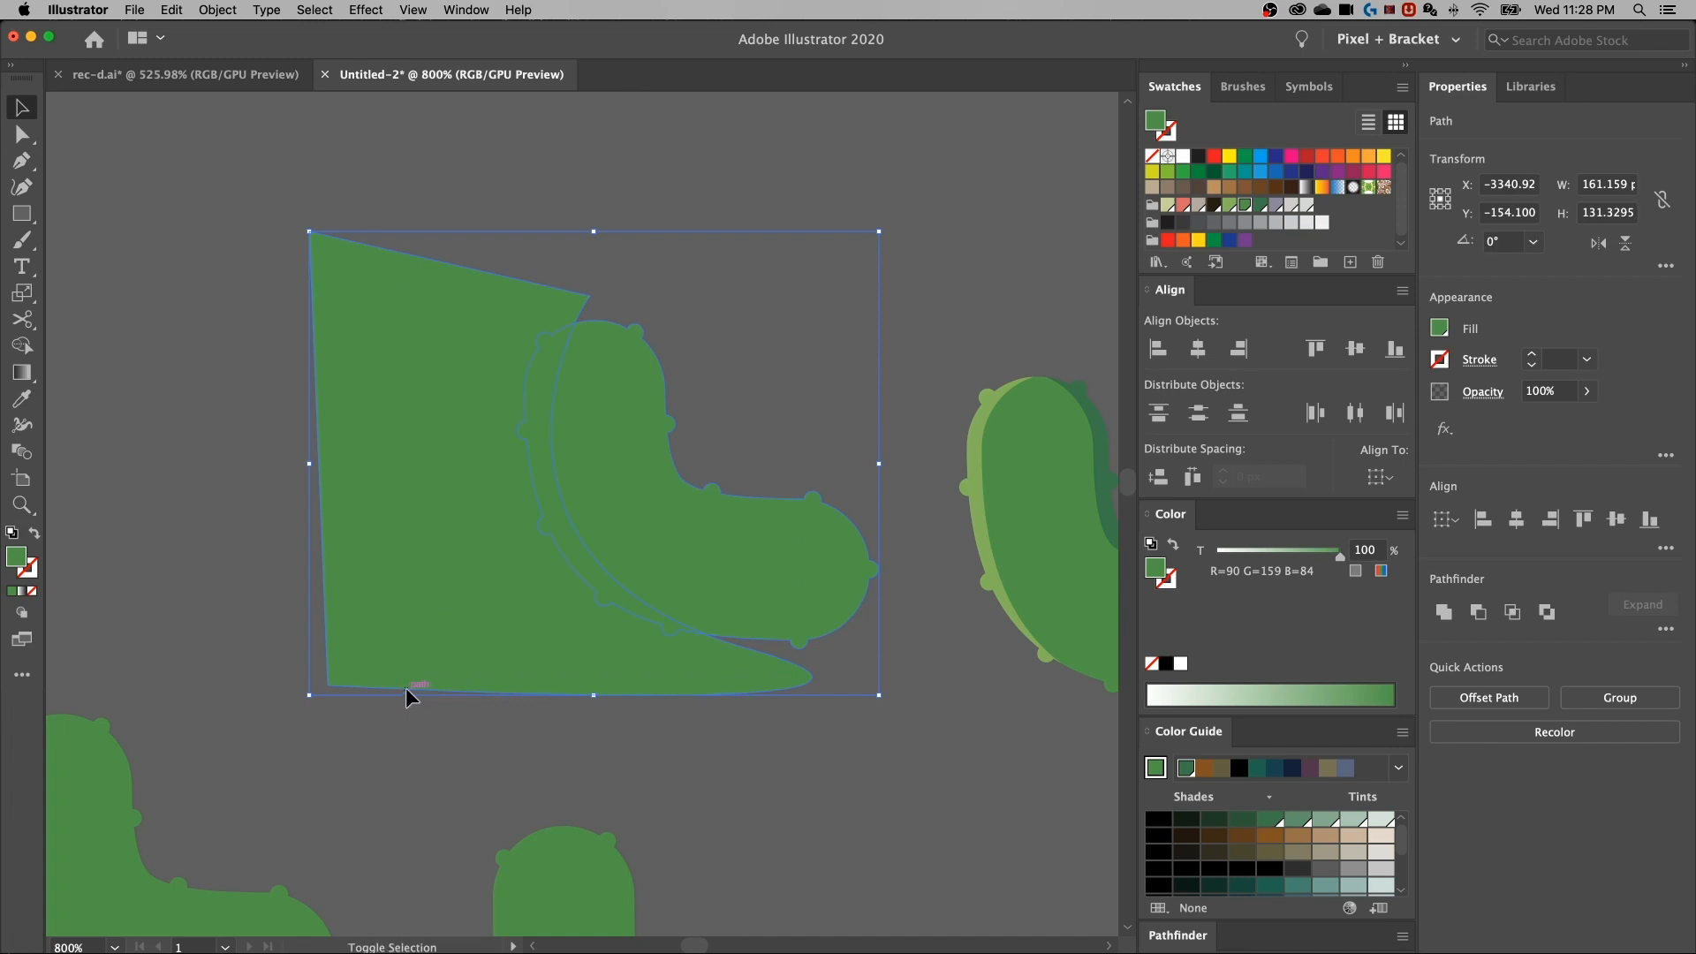
key(shift+m)
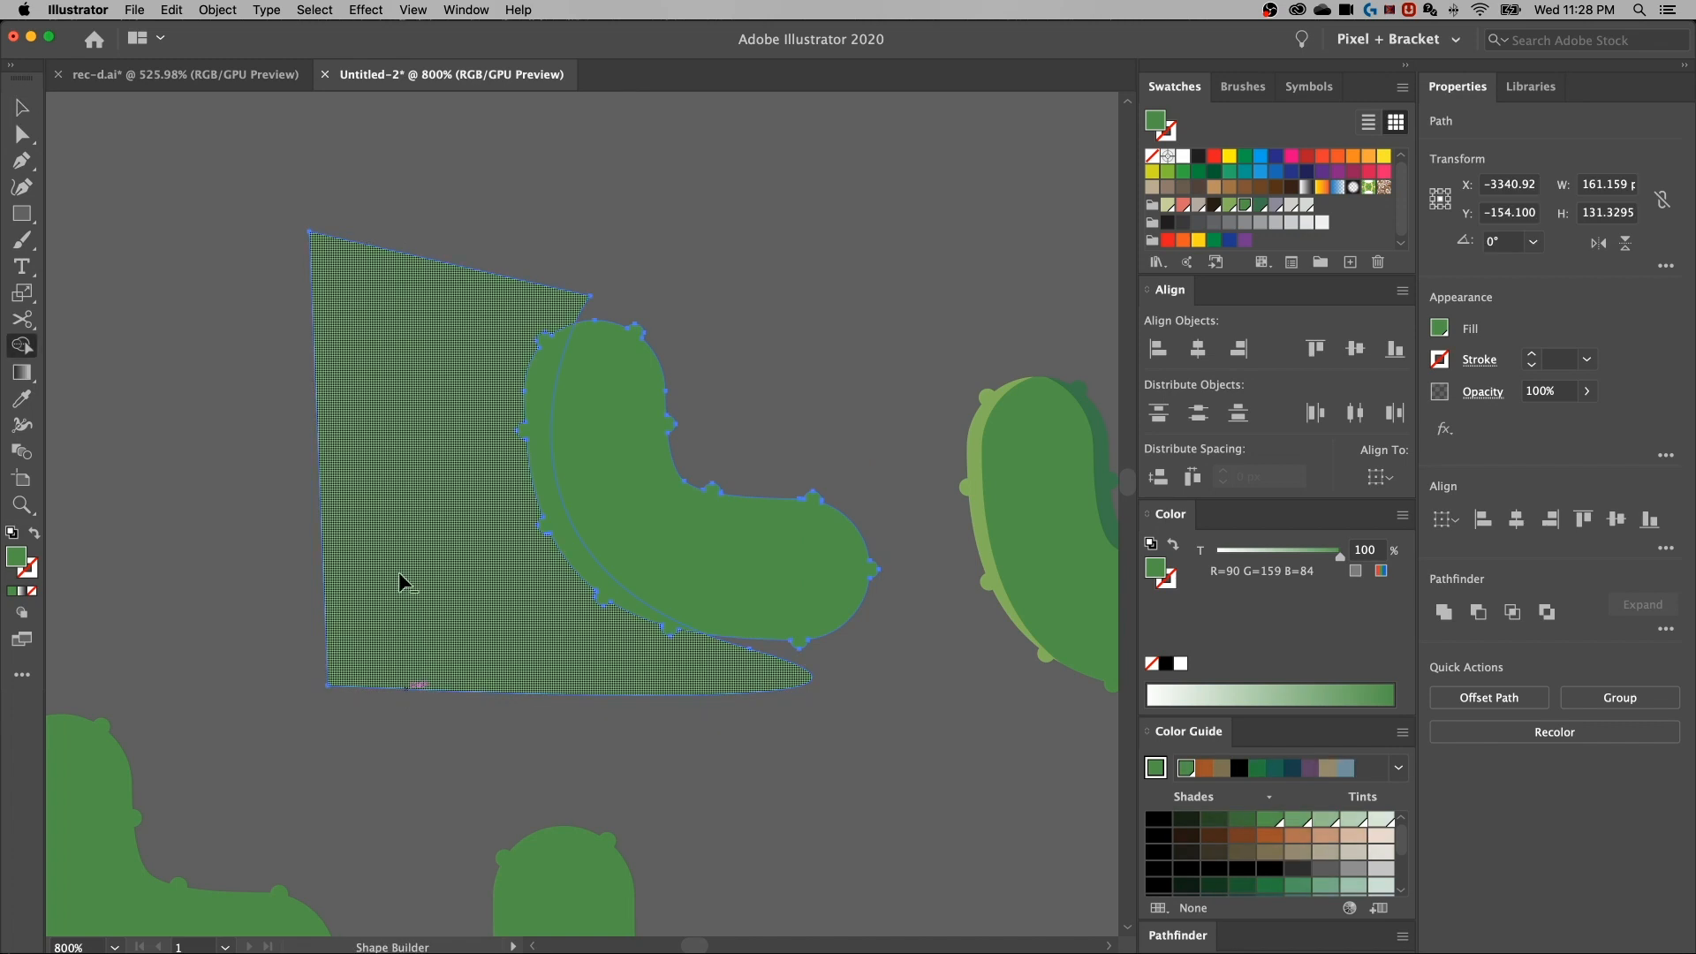
alt+click(432, 547)
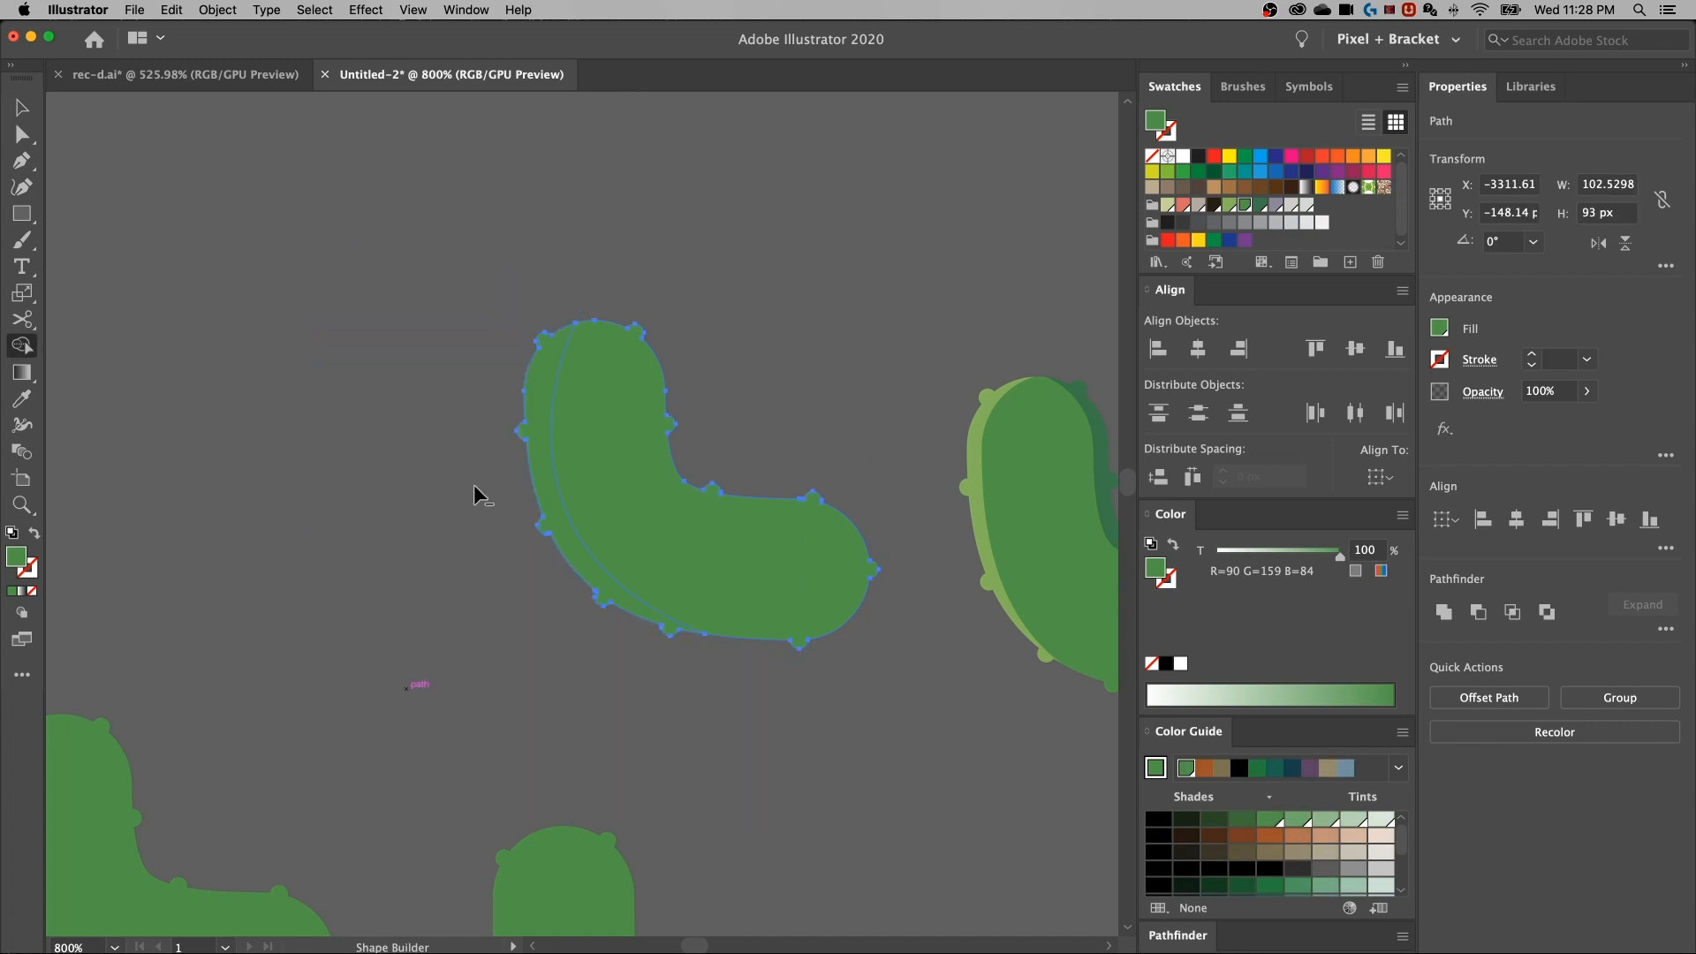
click(543, 374)
key(v)
click(750, 273)
Recolor the copied arm's outer-edge strip with the shaded arm's light green highlight using the Eyedropper
click(530, 393)
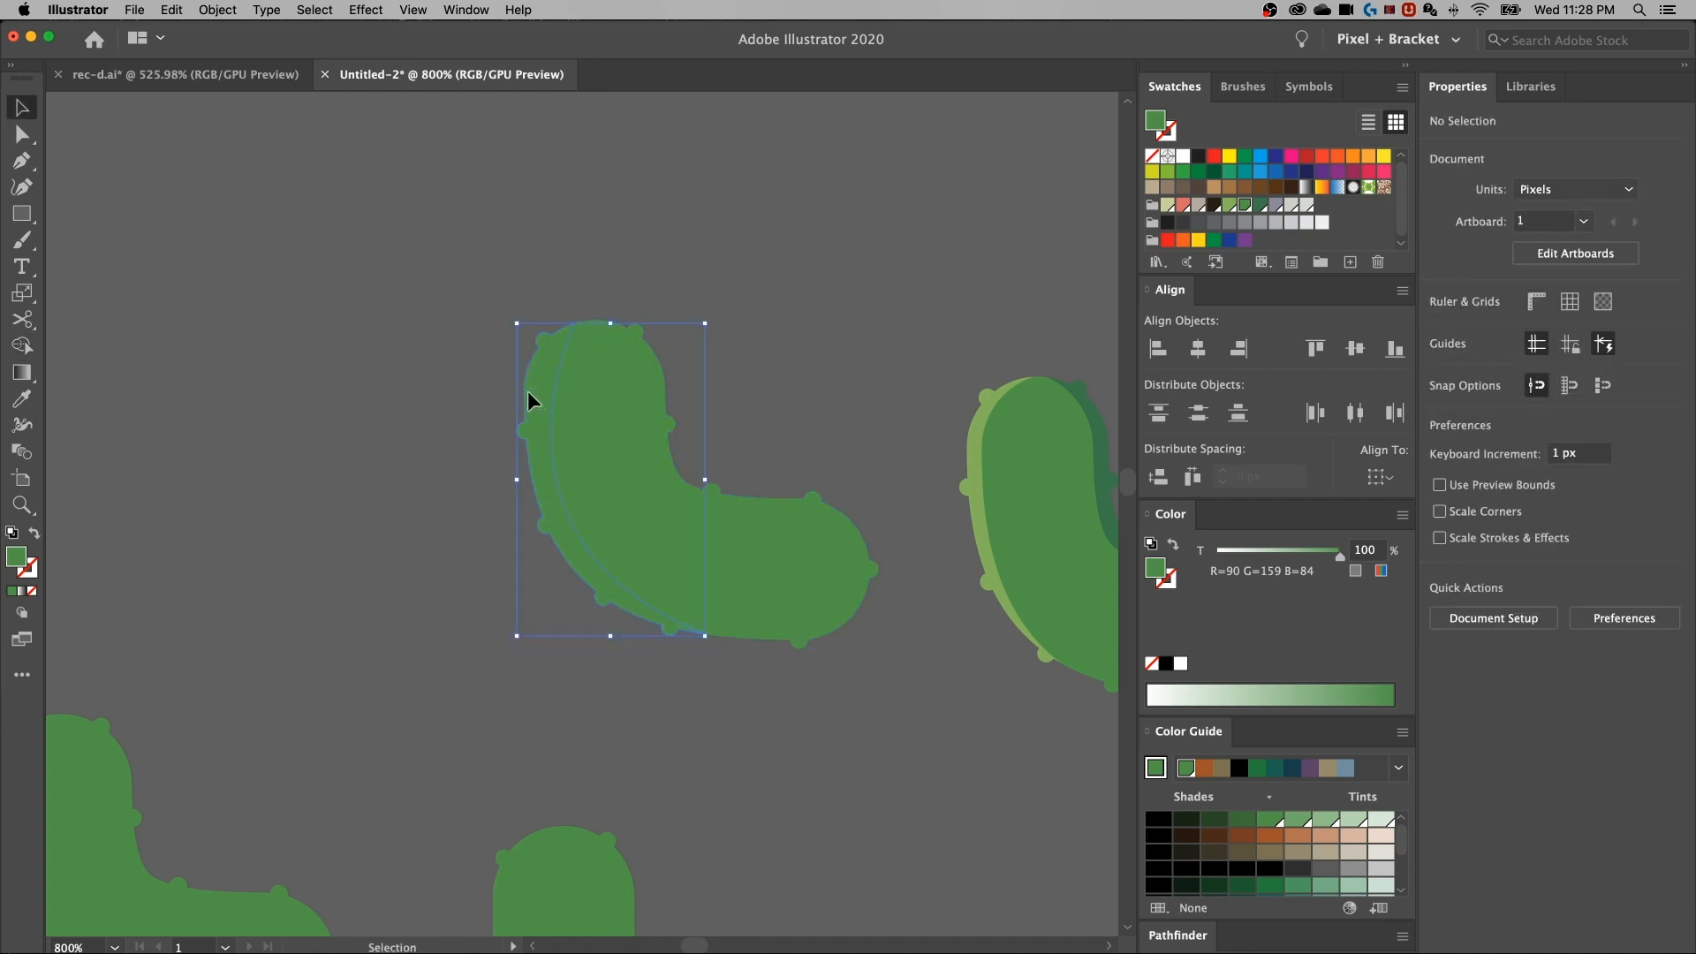
drag(541, 383, 504, 389)
key(super+z)
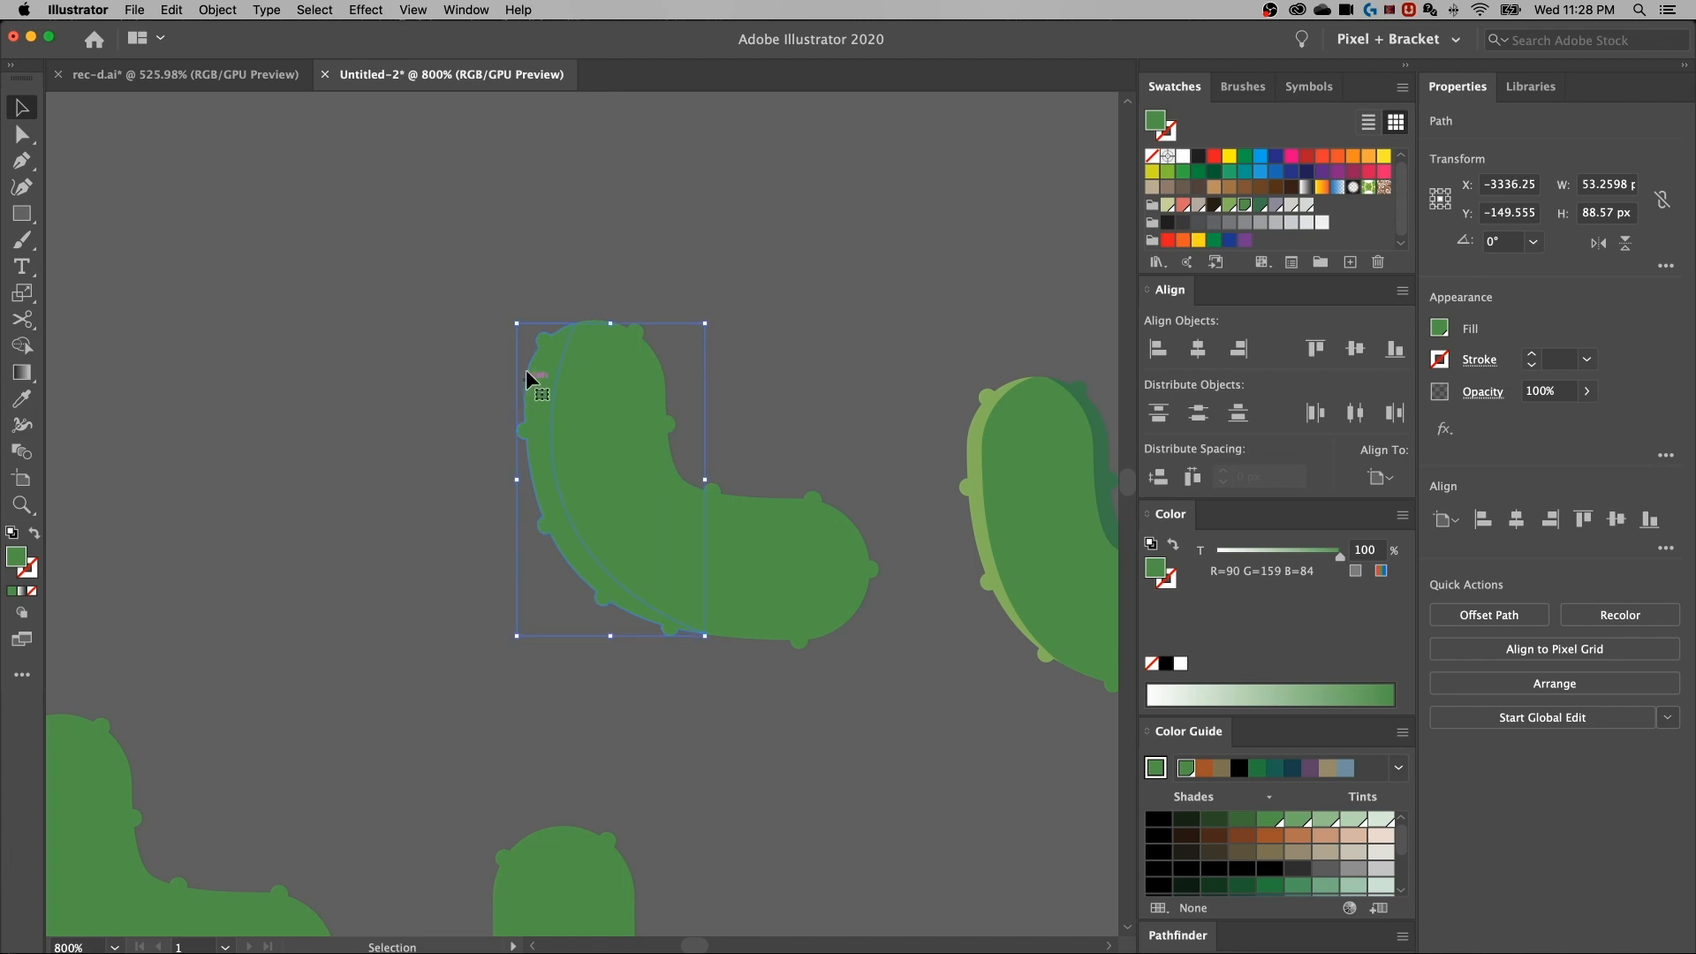
key(i)
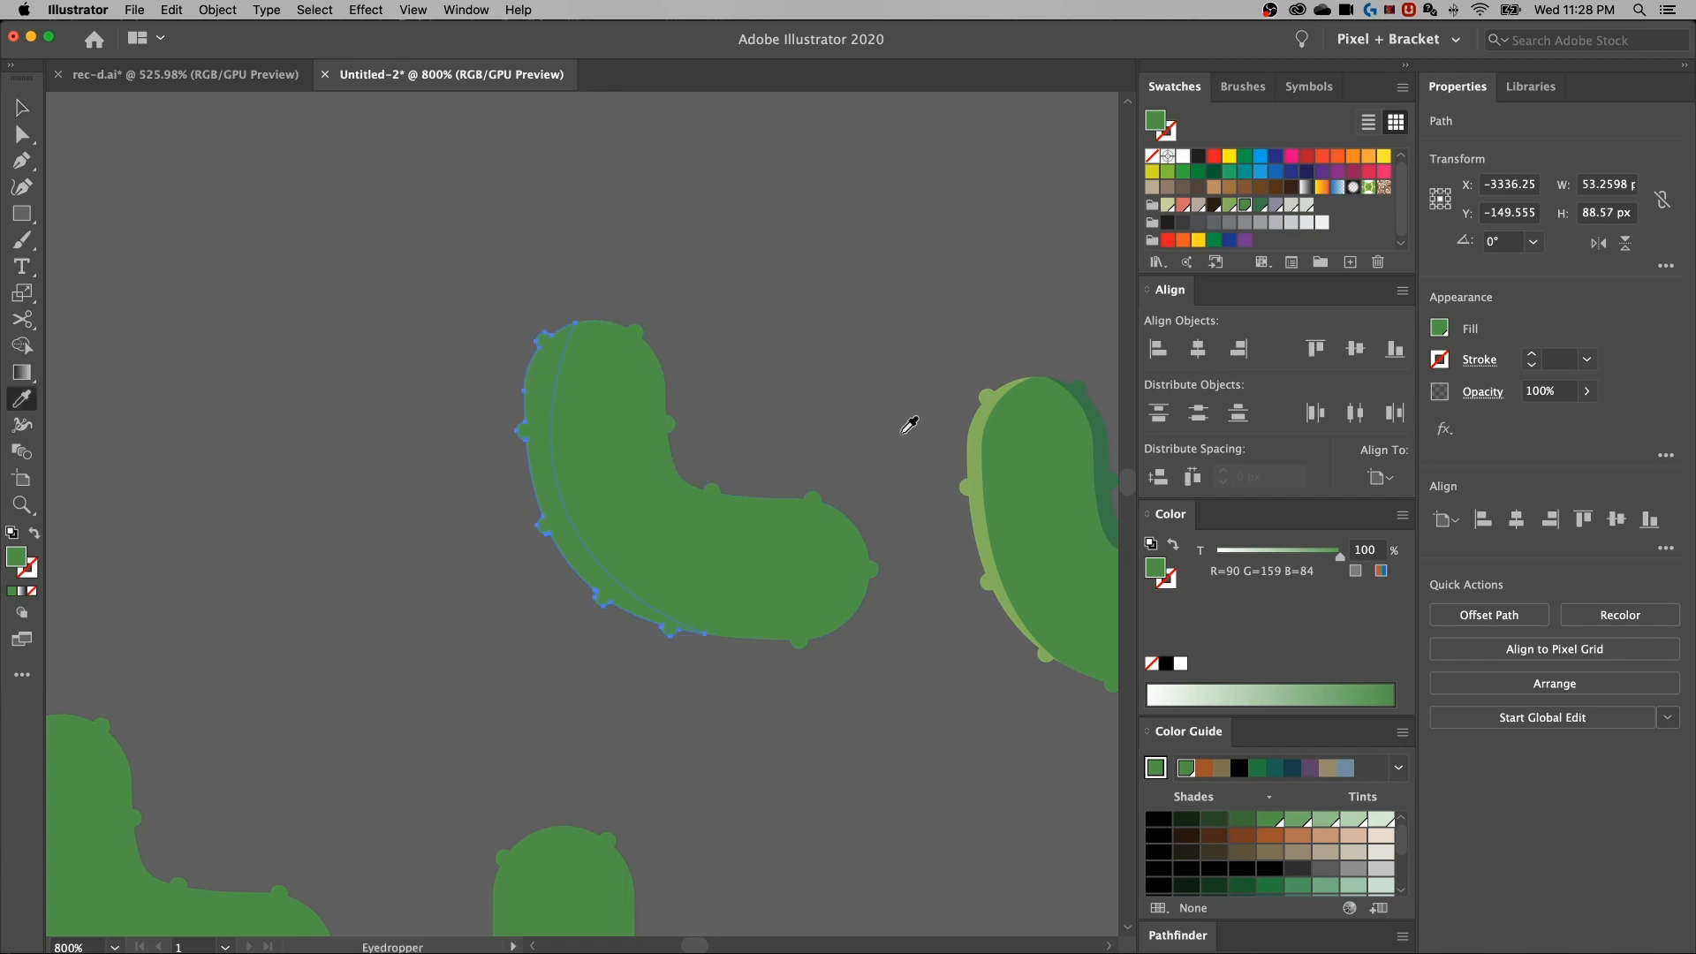
click(965, 431)
key(v)
click(844, 349)
key(super+minus)
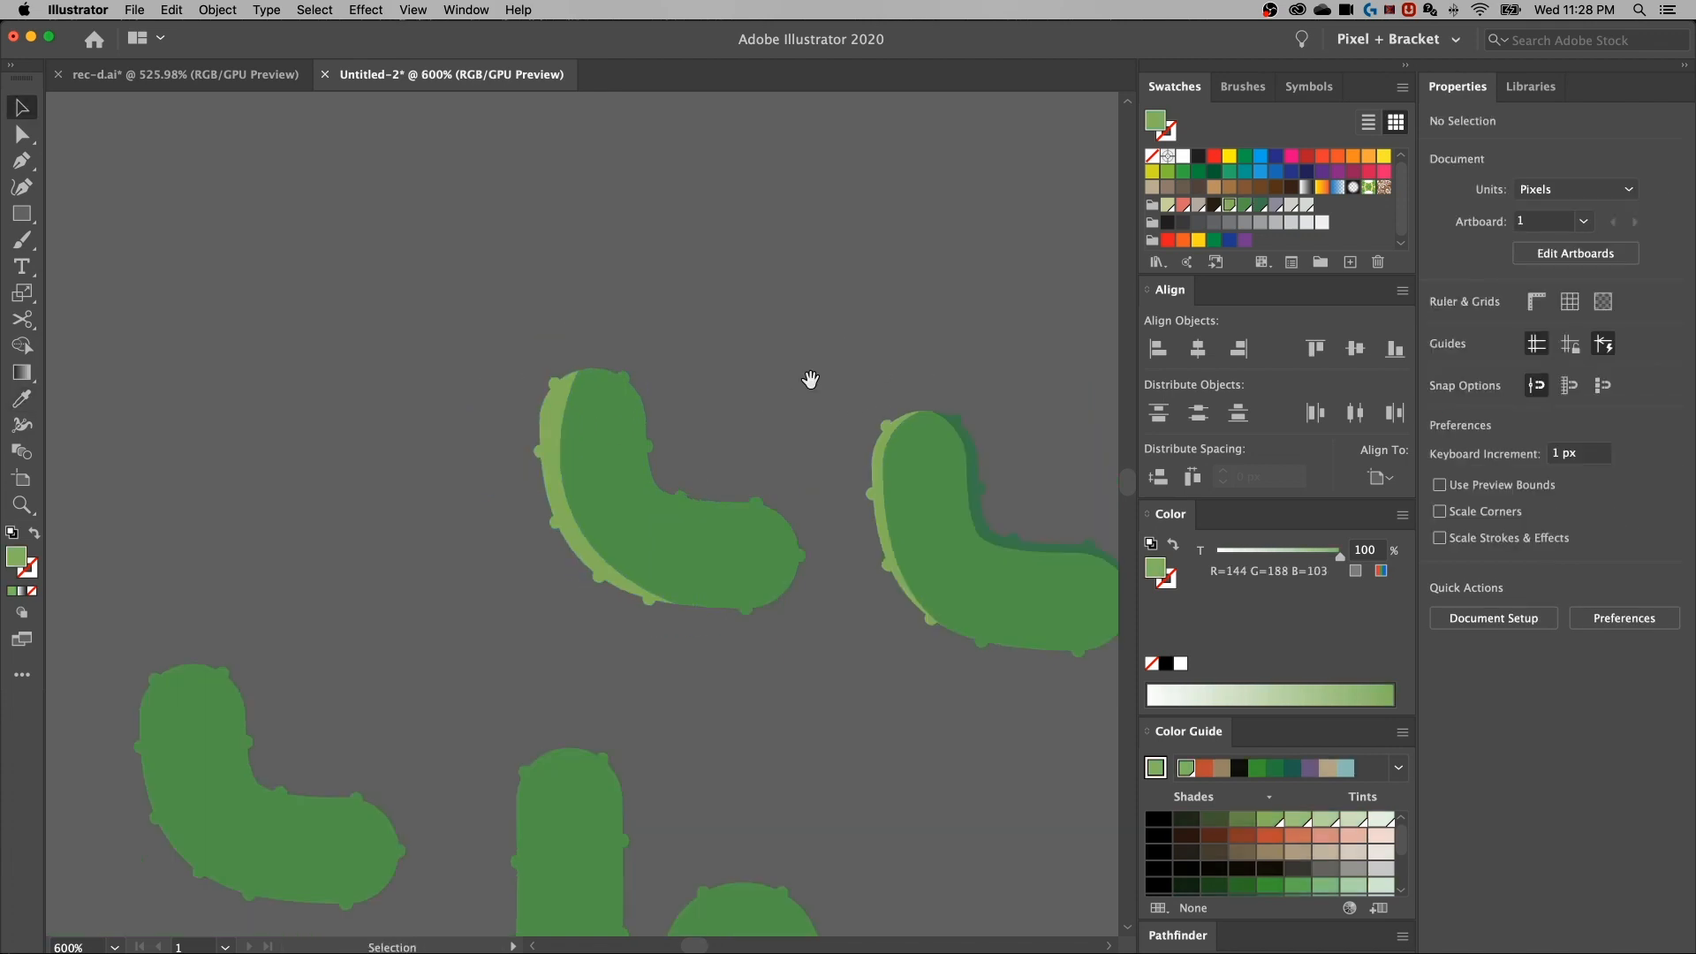
scroll(814, 386, right, 5)
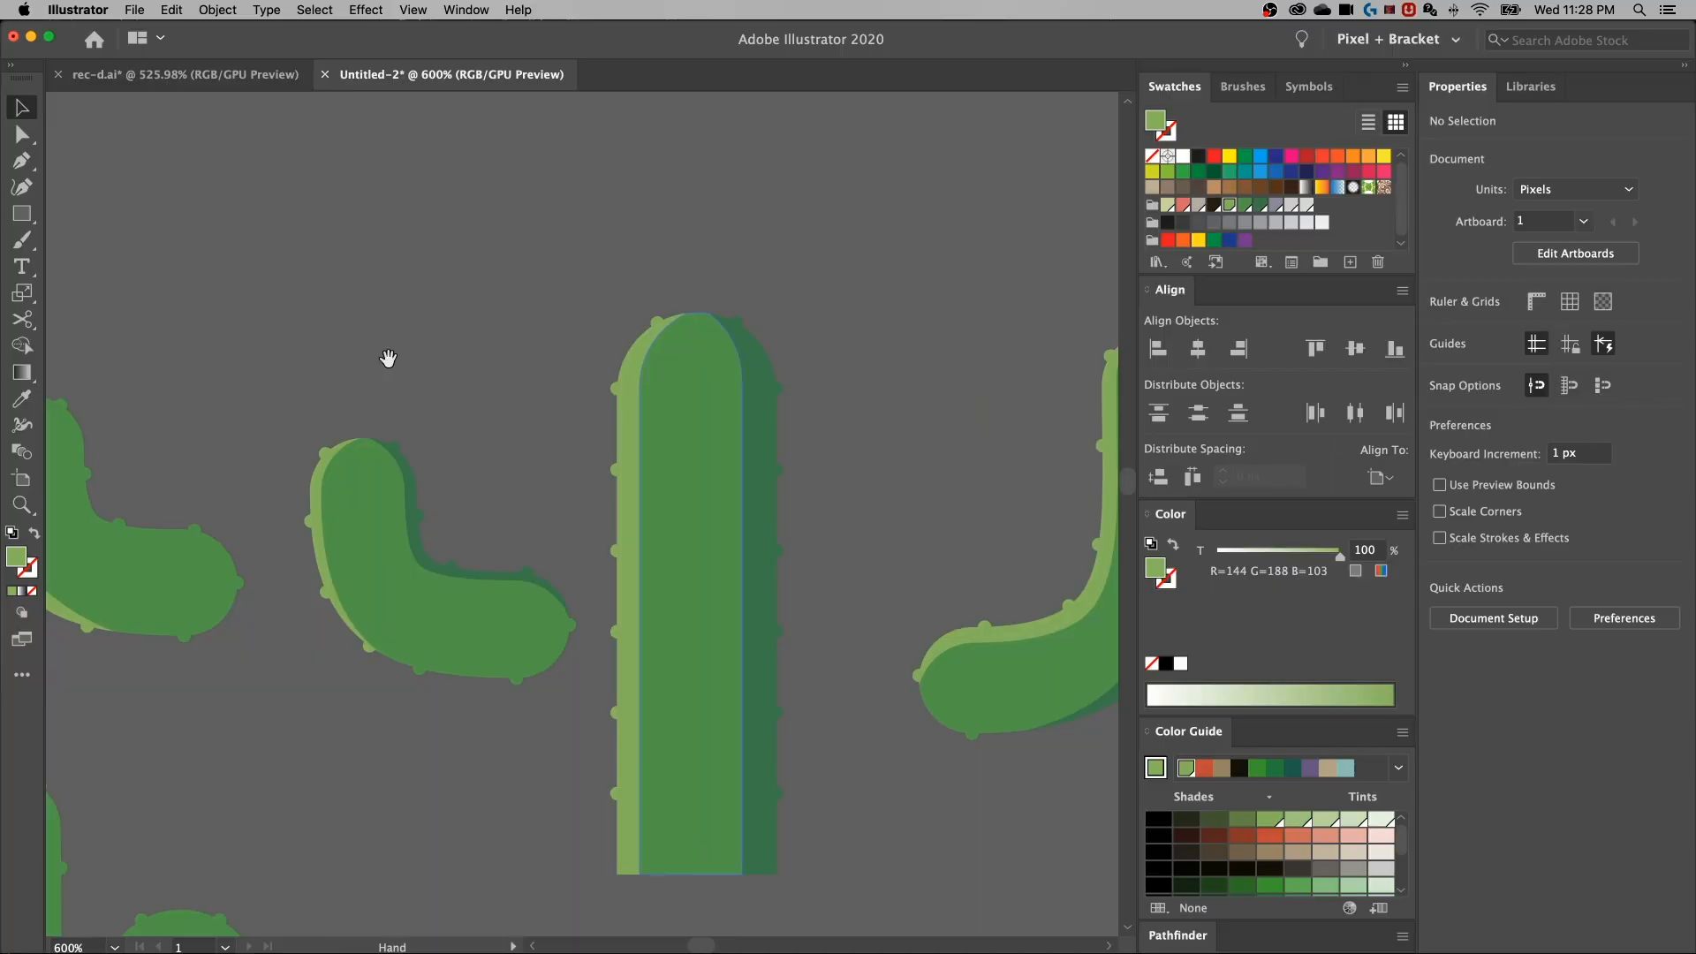
key(super+minus)
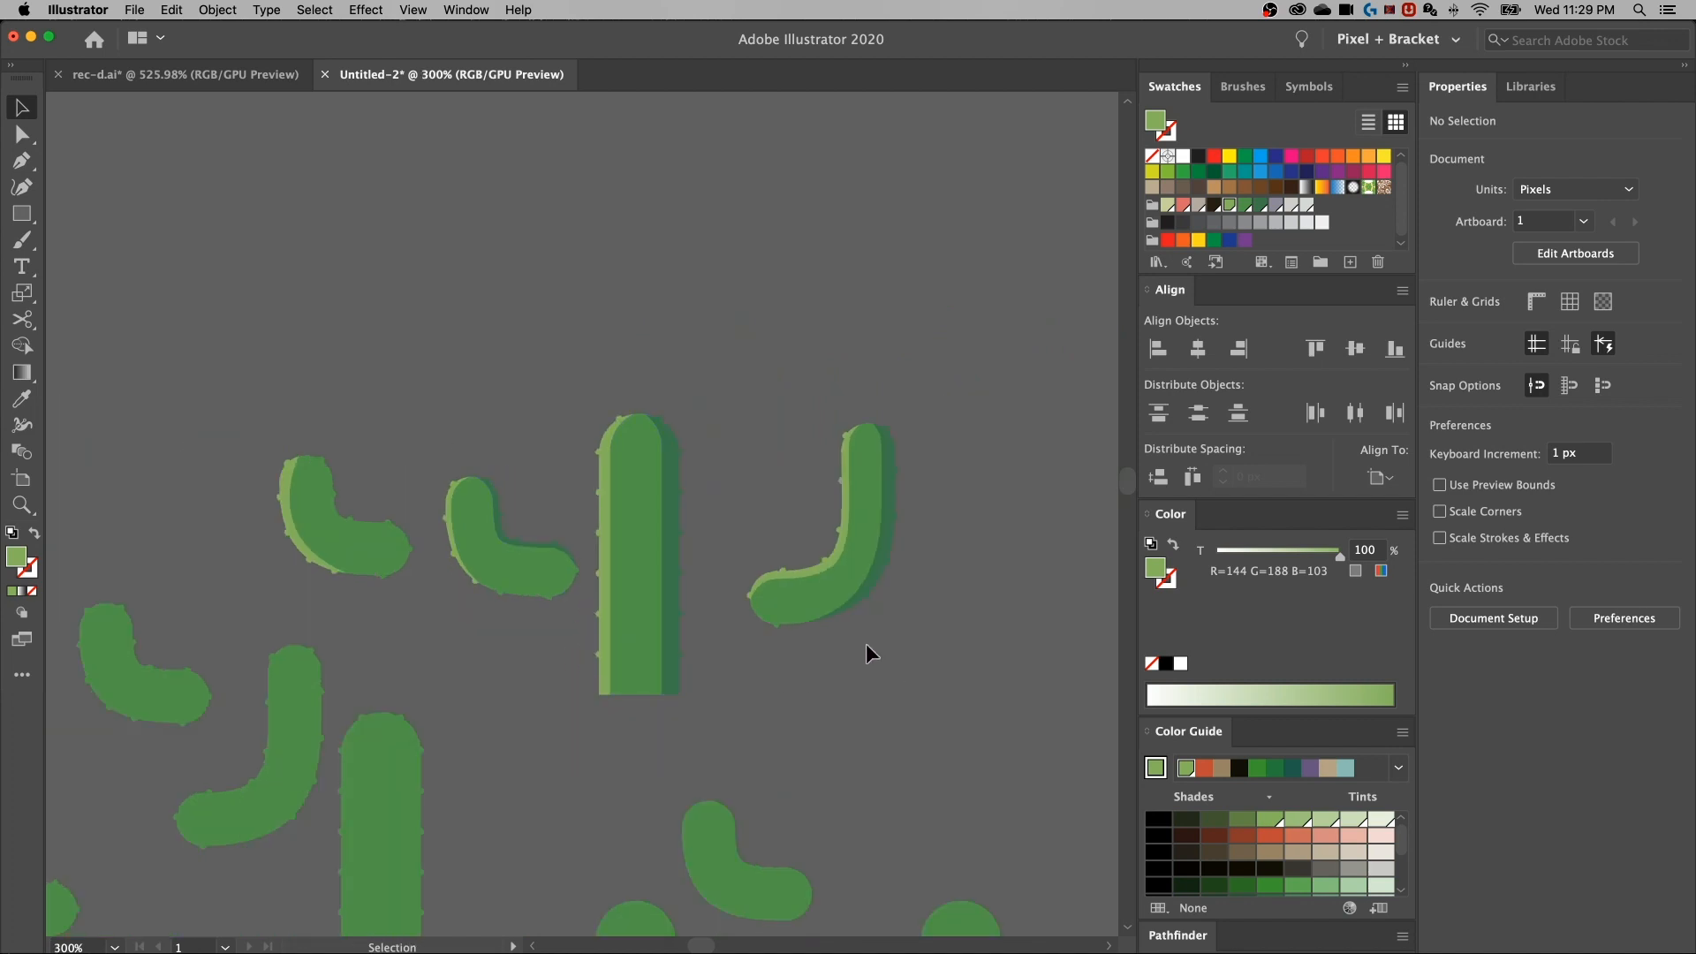
drag(448, 402, 847, 495)
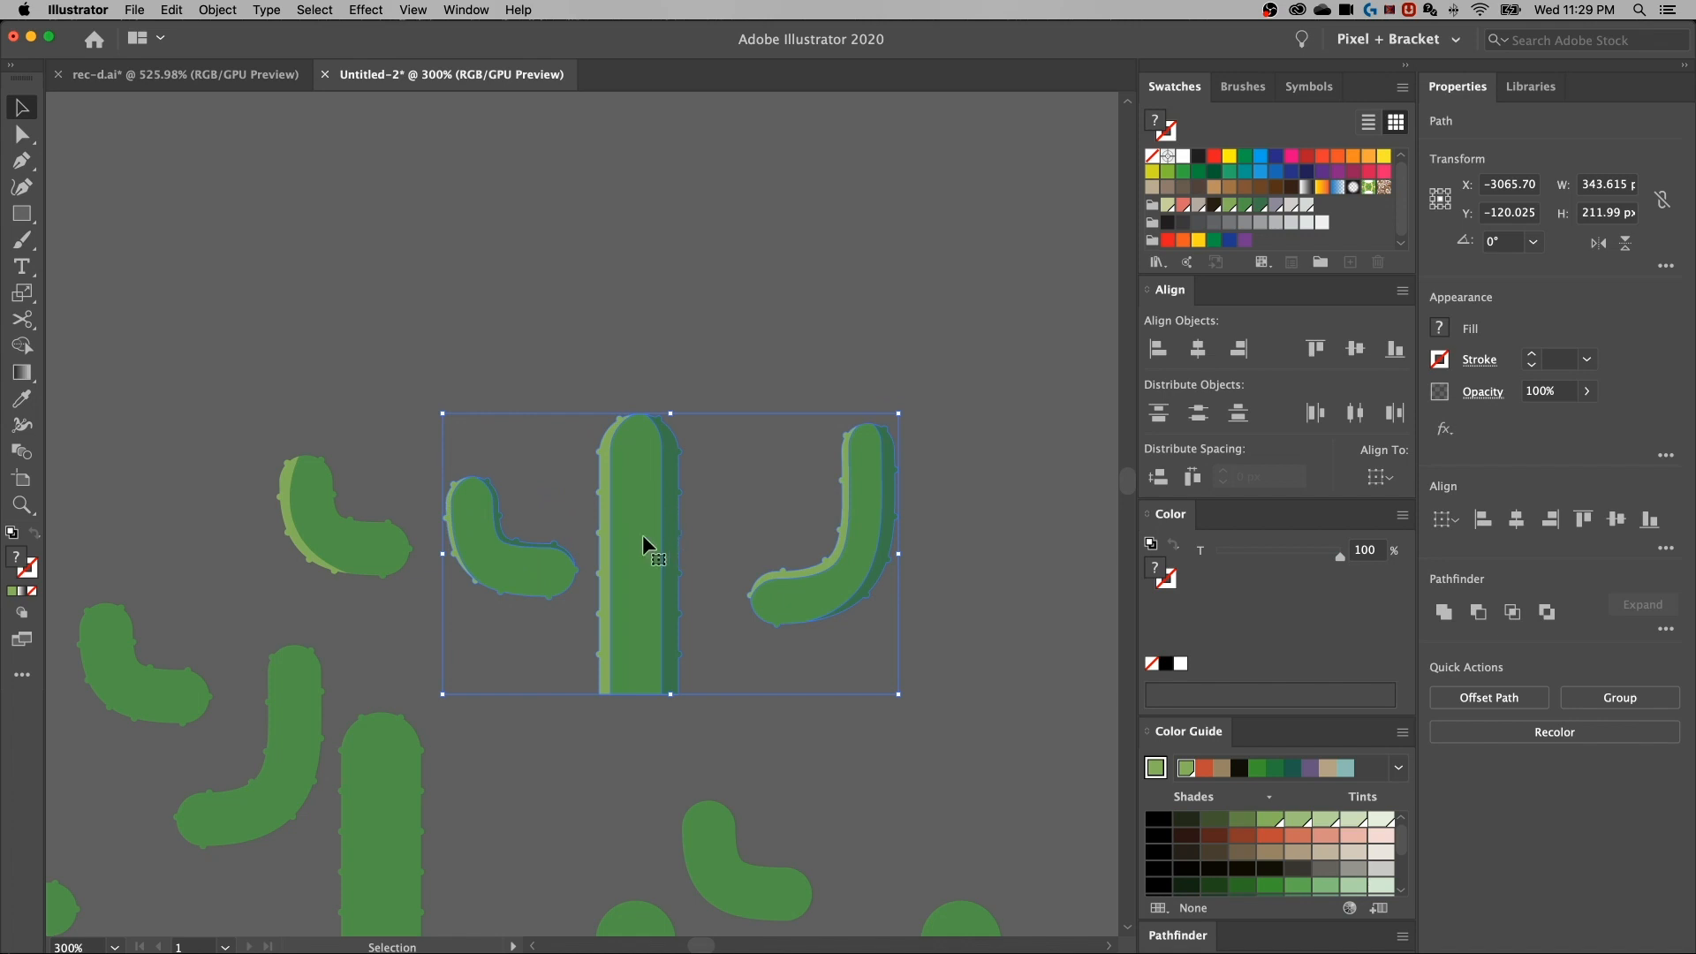
click(948, 392)
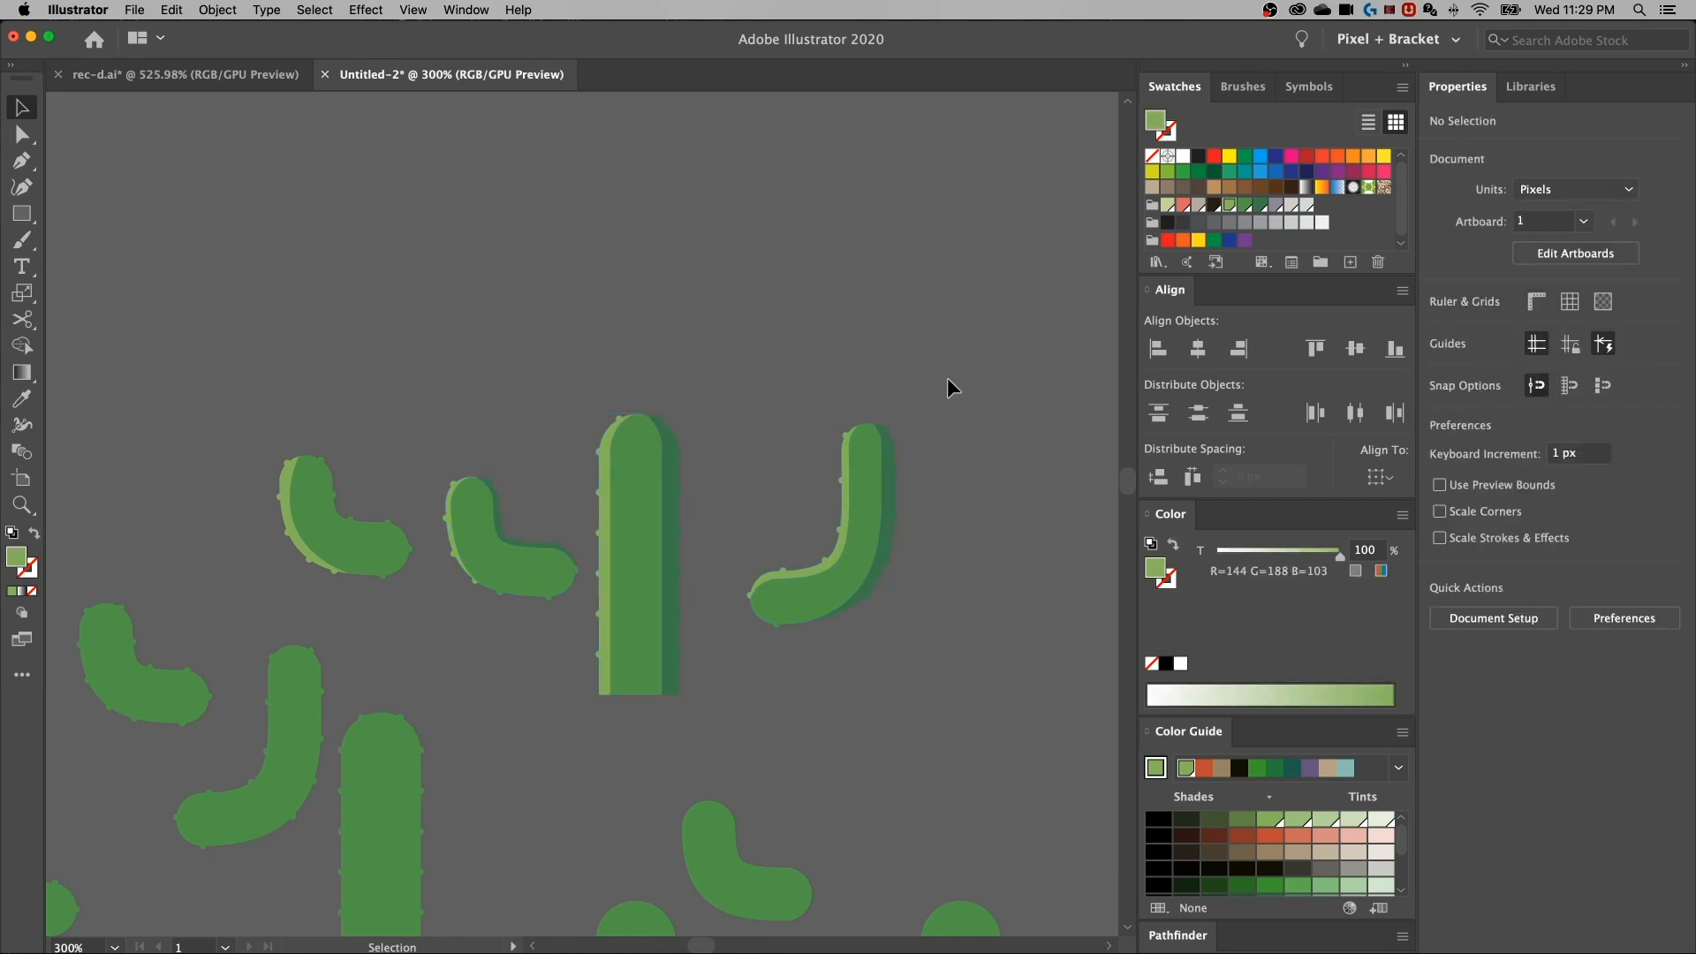
Select all pieces of the long shaded arm and group them
click(883, 521)
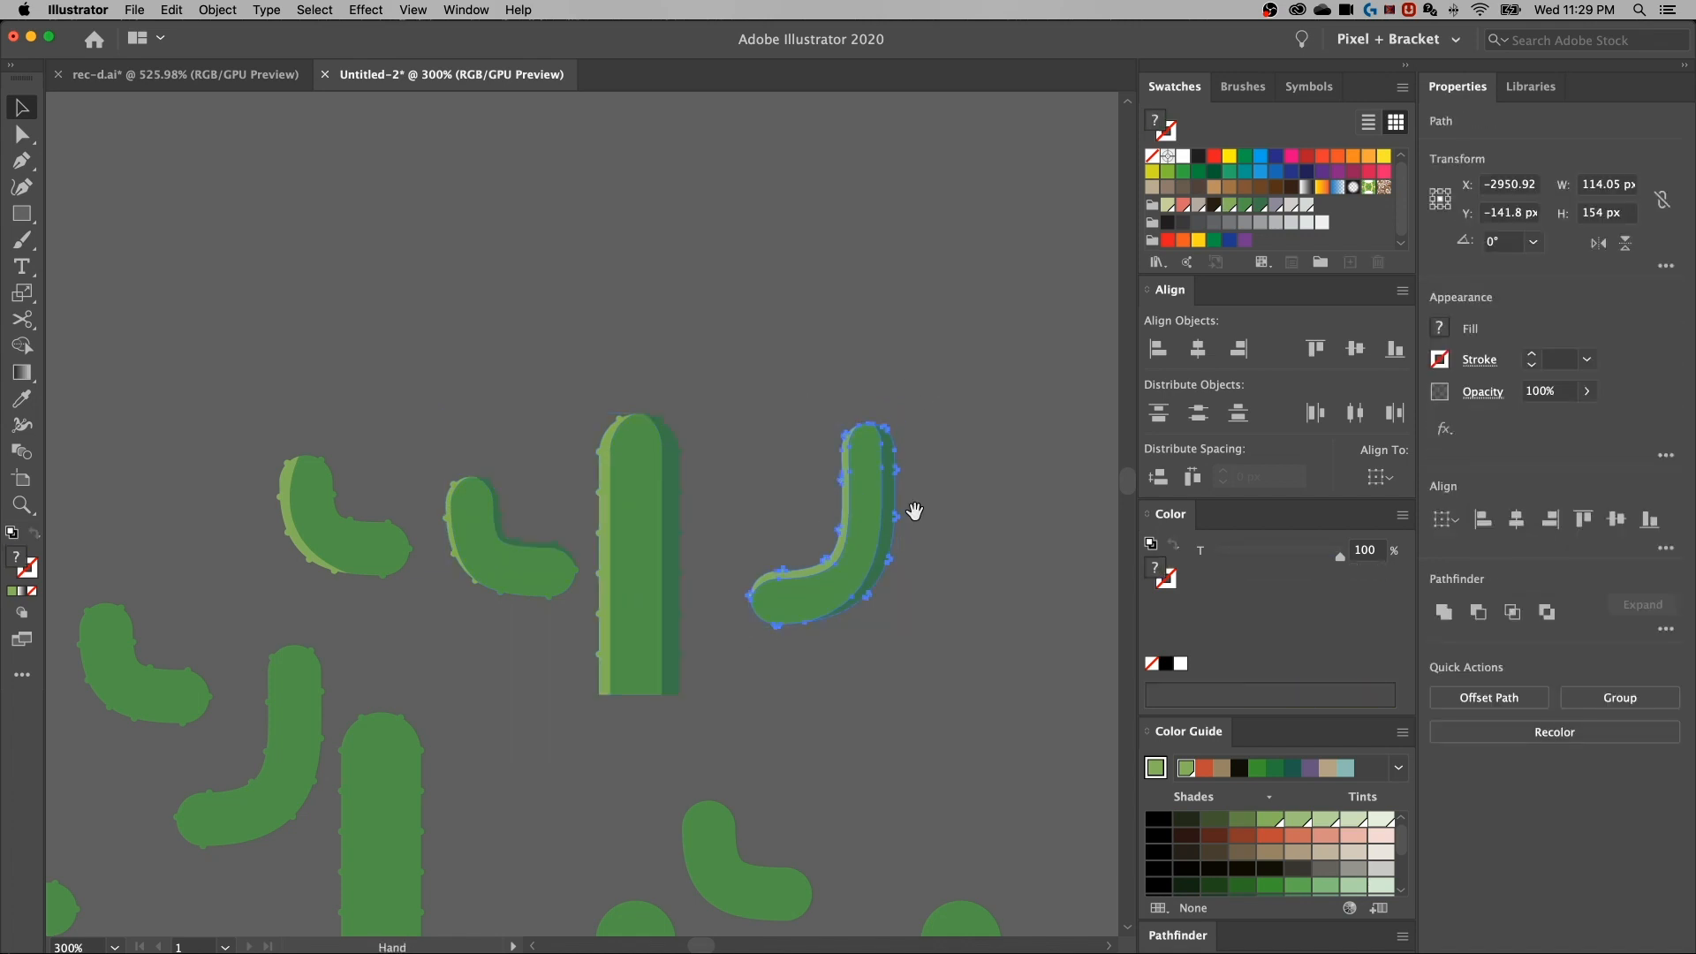
drag(909, 504, 803, 503)
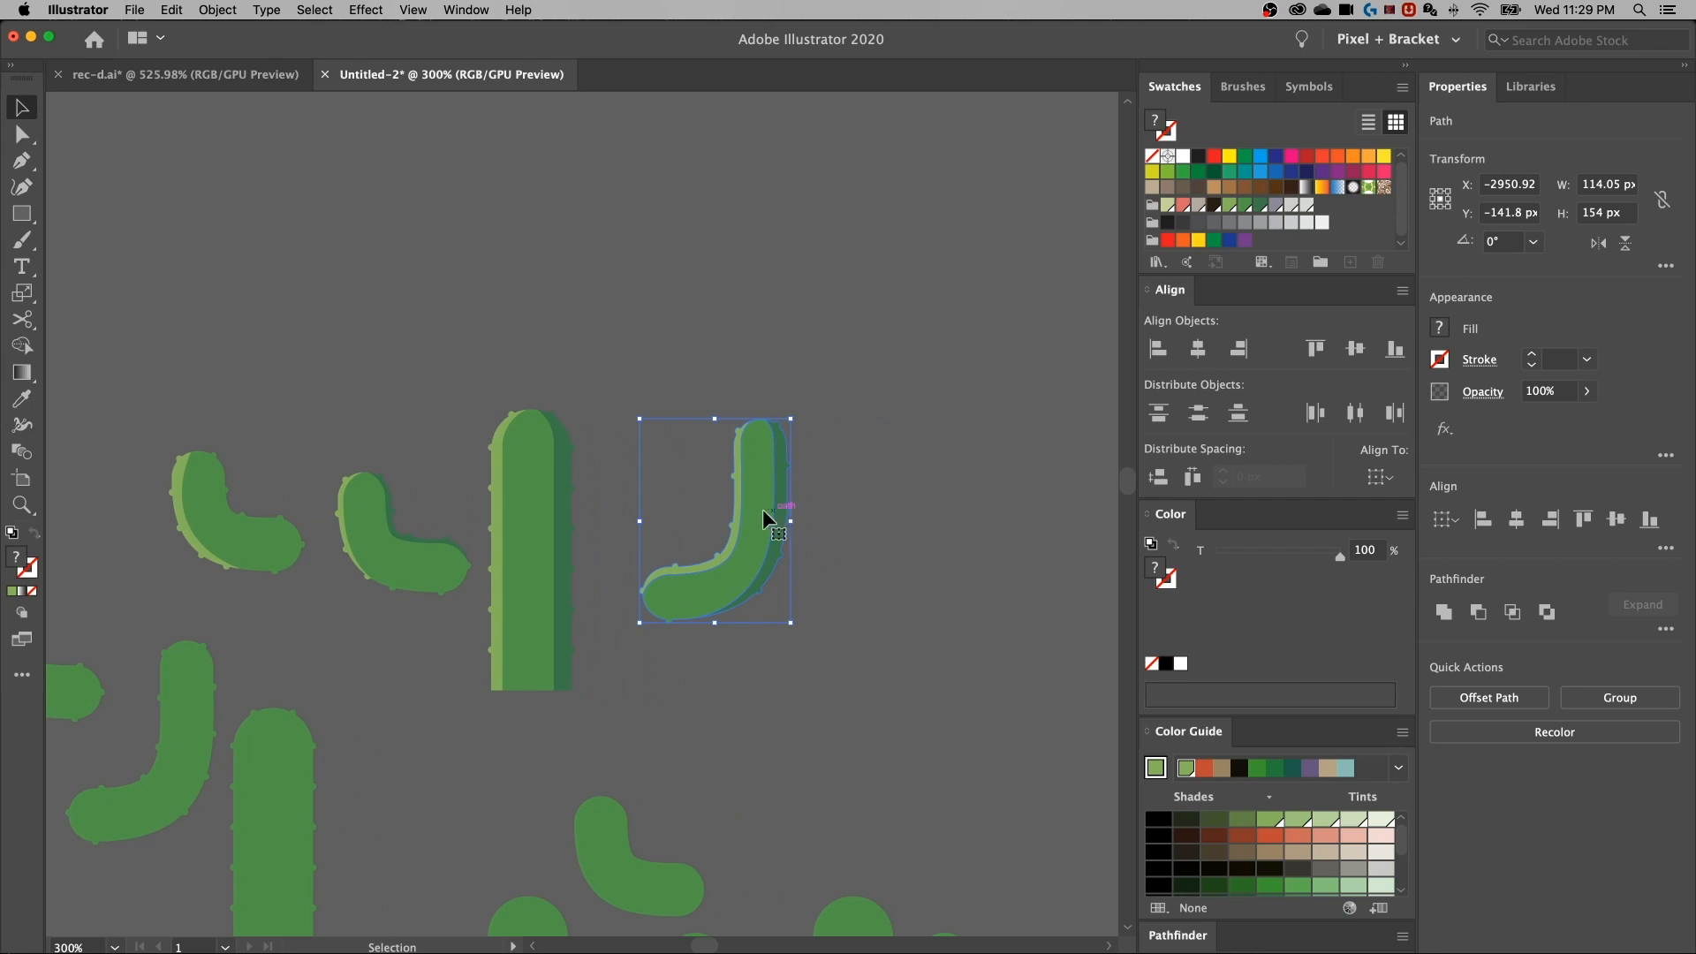
right_click(763, 508)
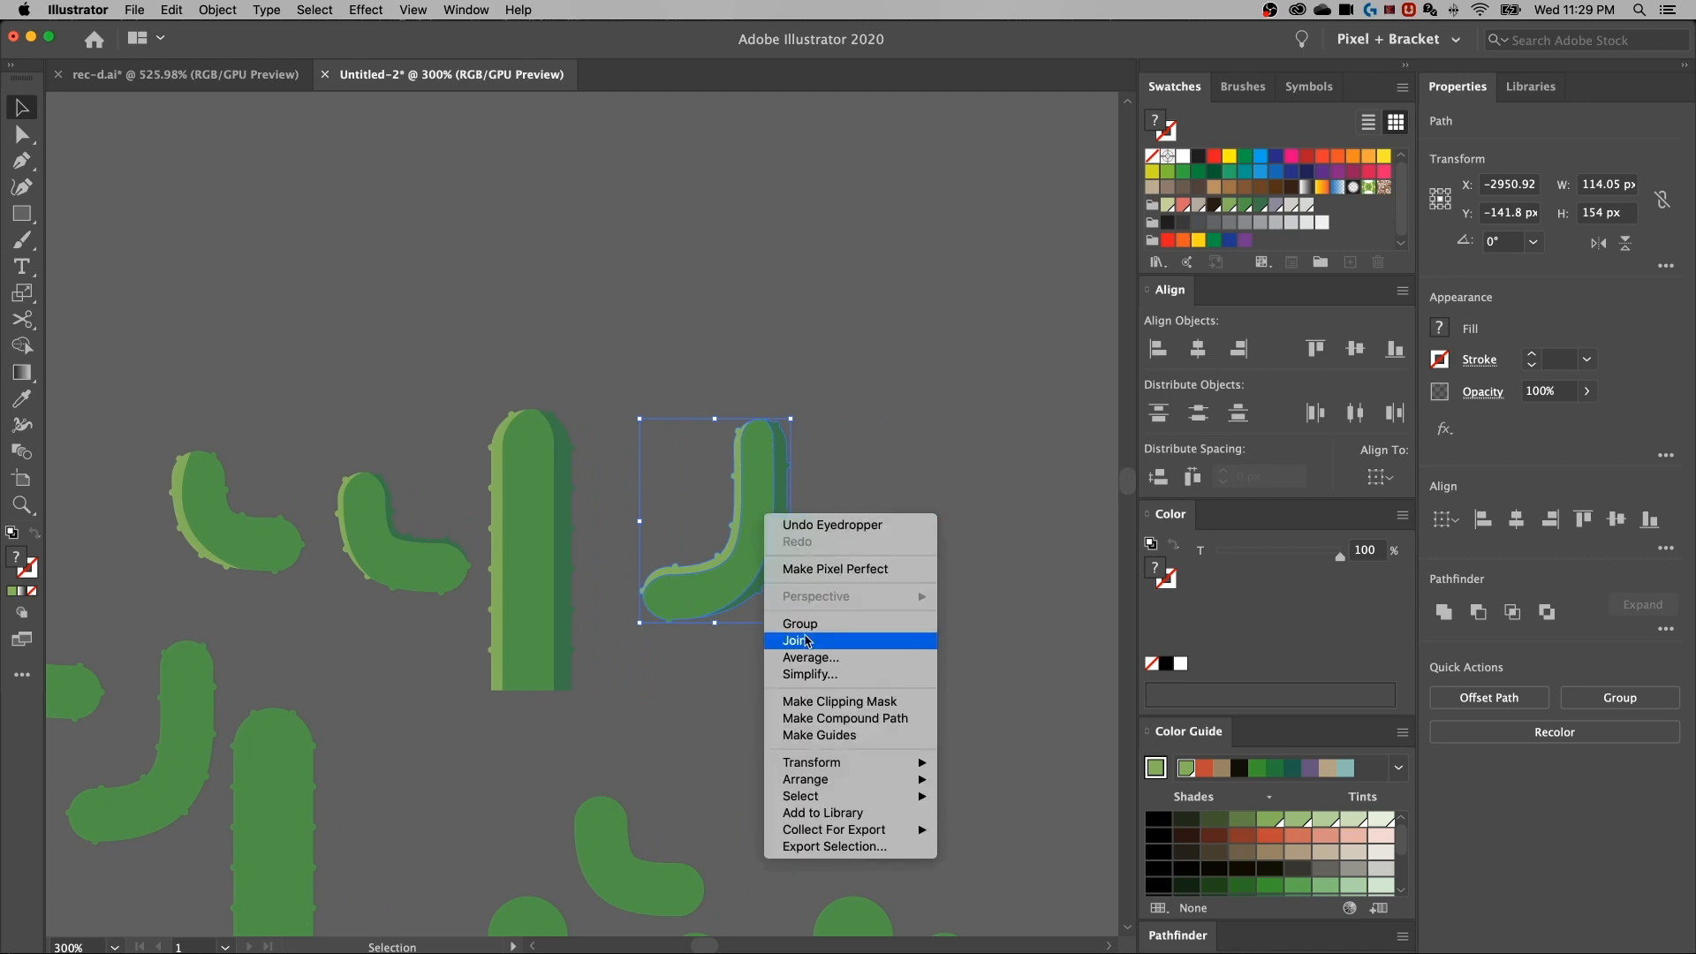
click(813, 620)
Duplicate the grouped long arm beside the original and unite the copy into one solid shape
drag(765, 520, 921, 520)
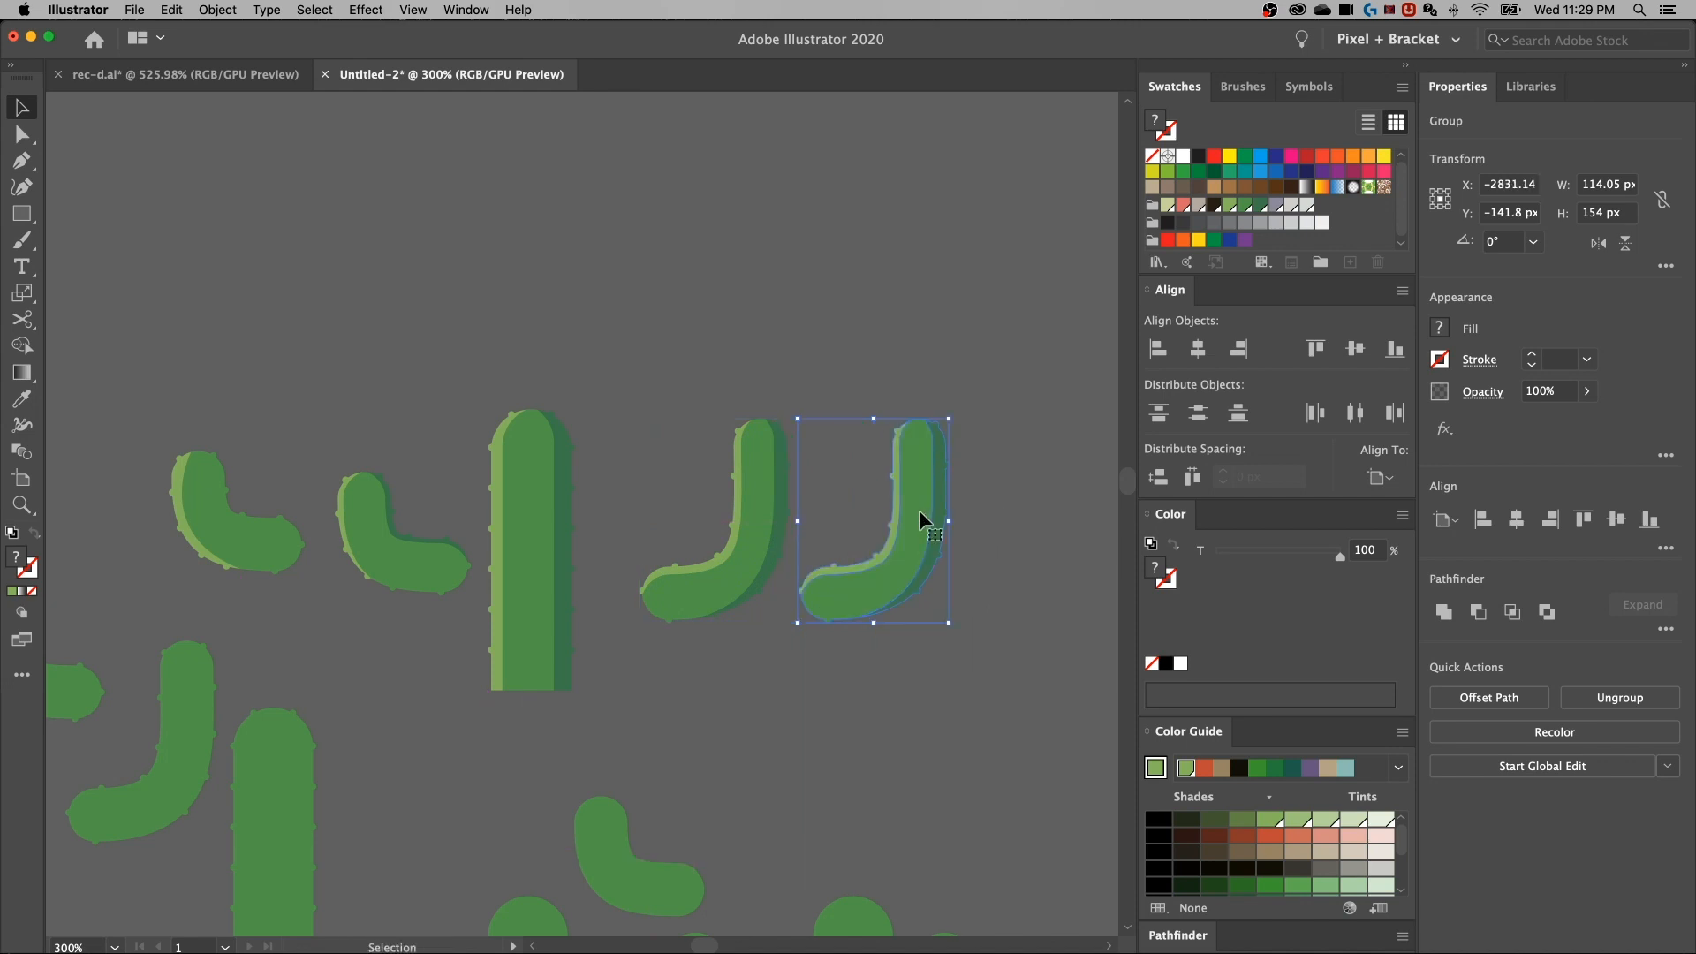
click(1444, 612)
drag(1004, 579, 694, 318)
scroll(893, 533, down, 1)
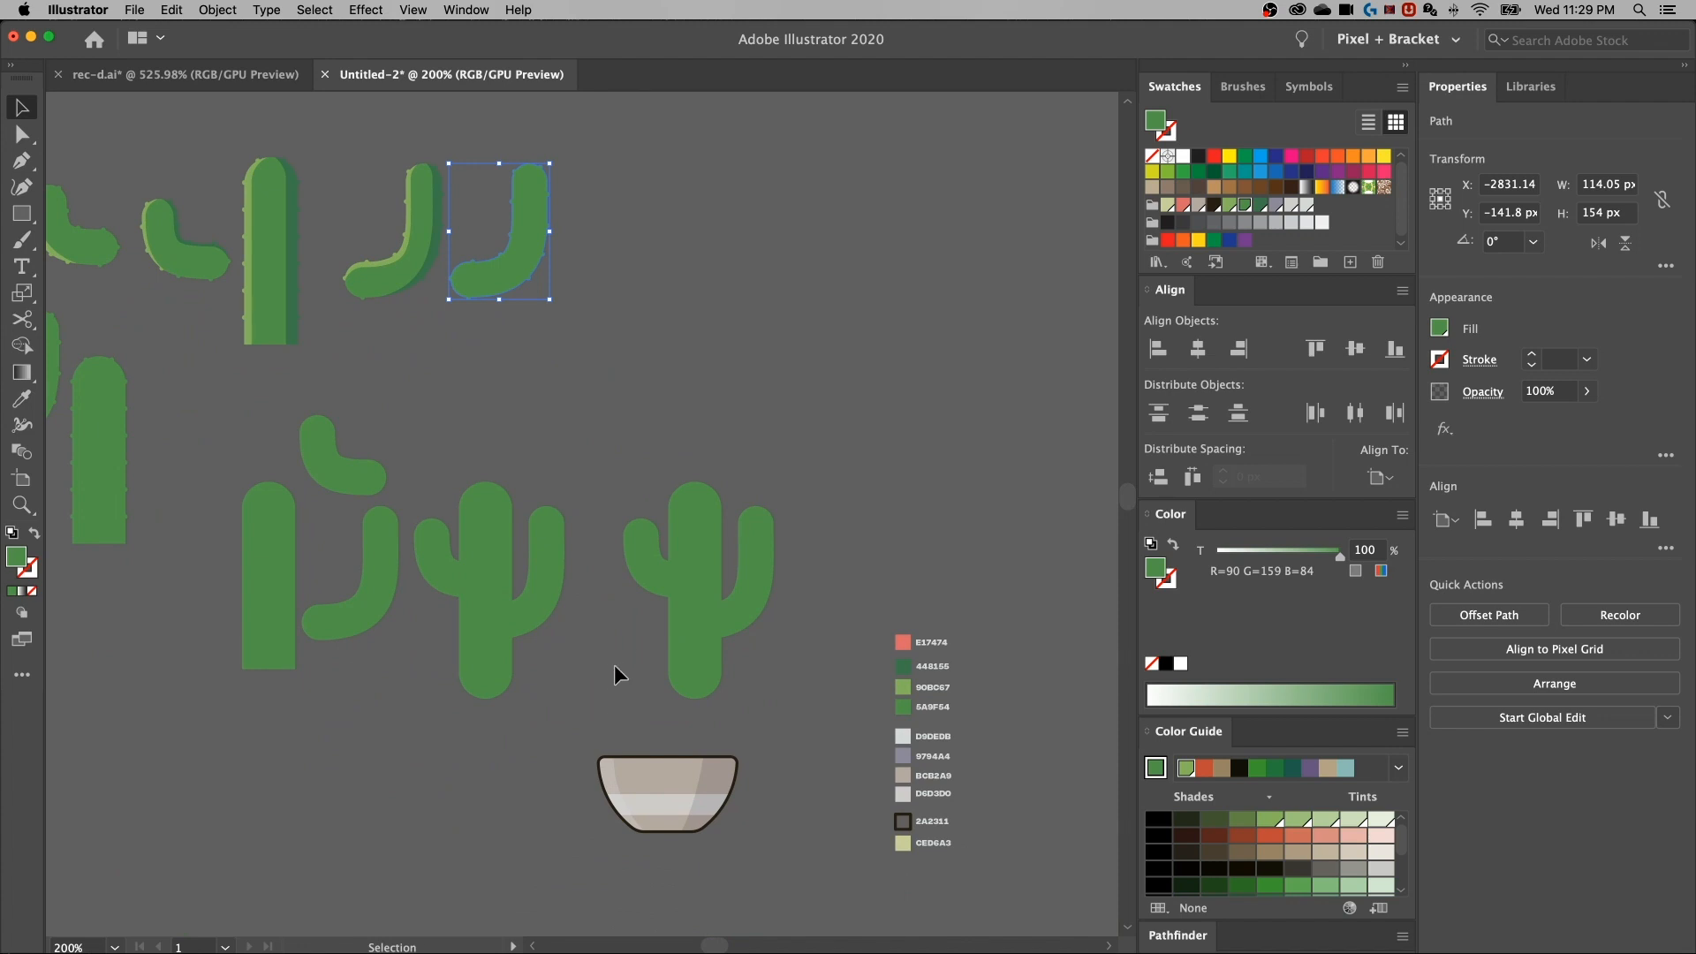
Copy the bowl's dark 3 pt outline onto the united long-arm silhouette with the Eyedropper and open its stroke settings
key(i)
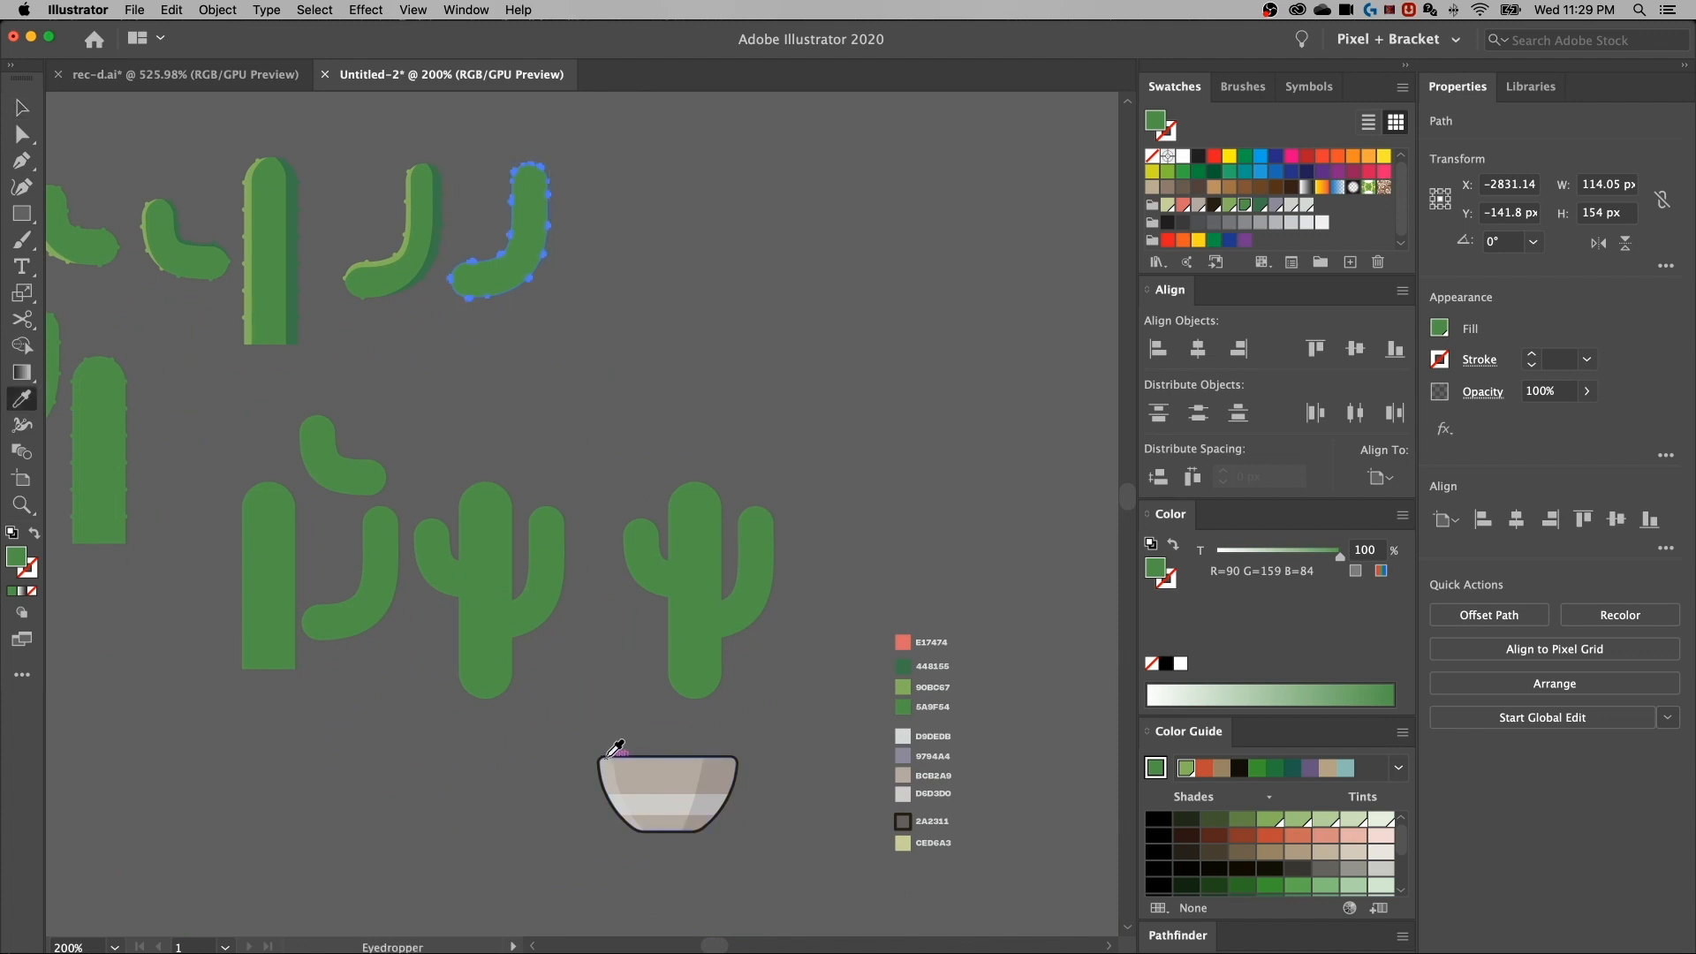
click(611, 755)
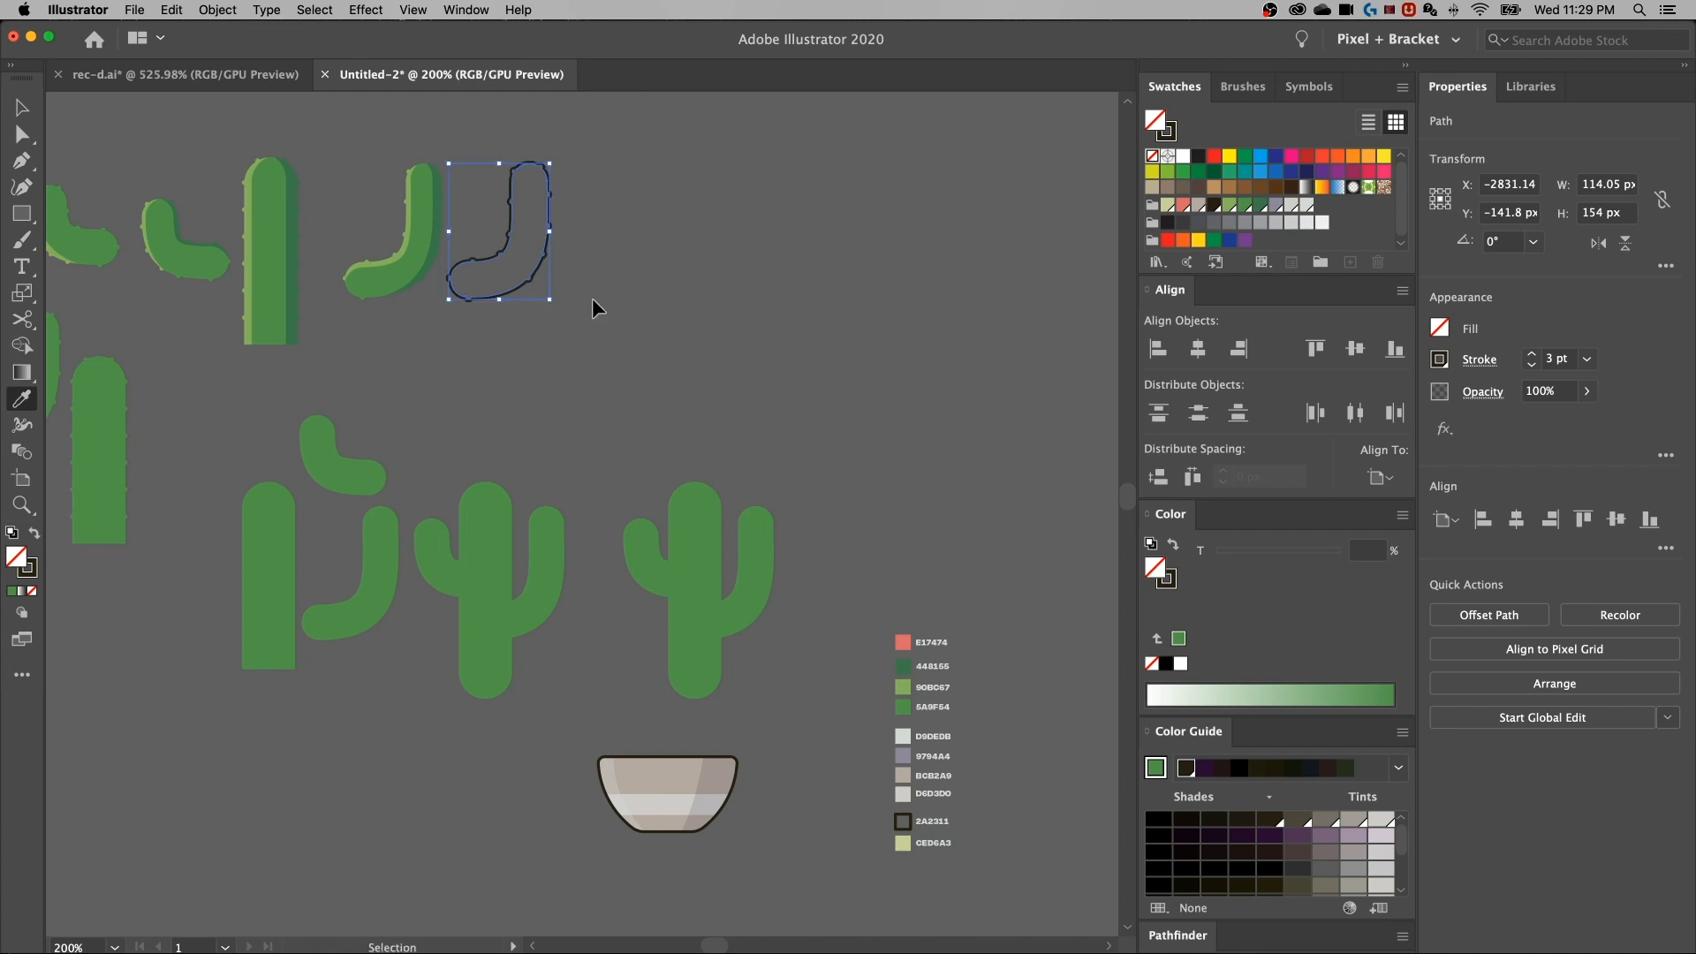
key(super+equal)
key(super+equal)
drag(533, 184, 883, 734)
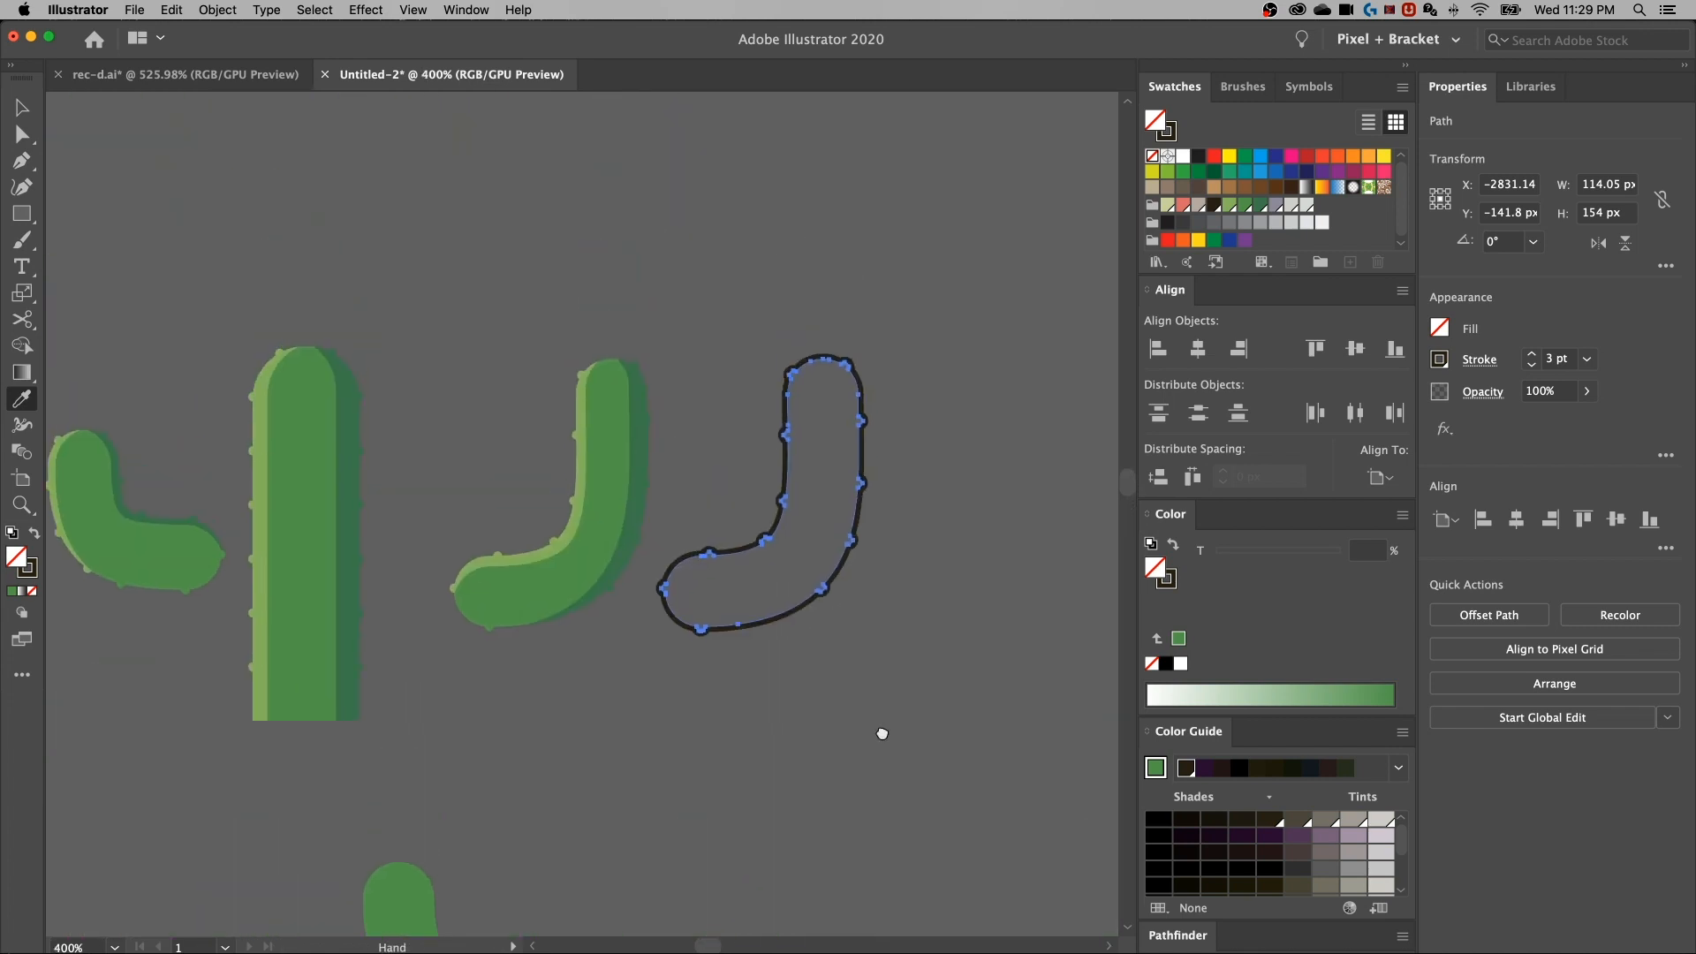
key(v)
click(882, 682)
drag(705, 468, 702, 459)
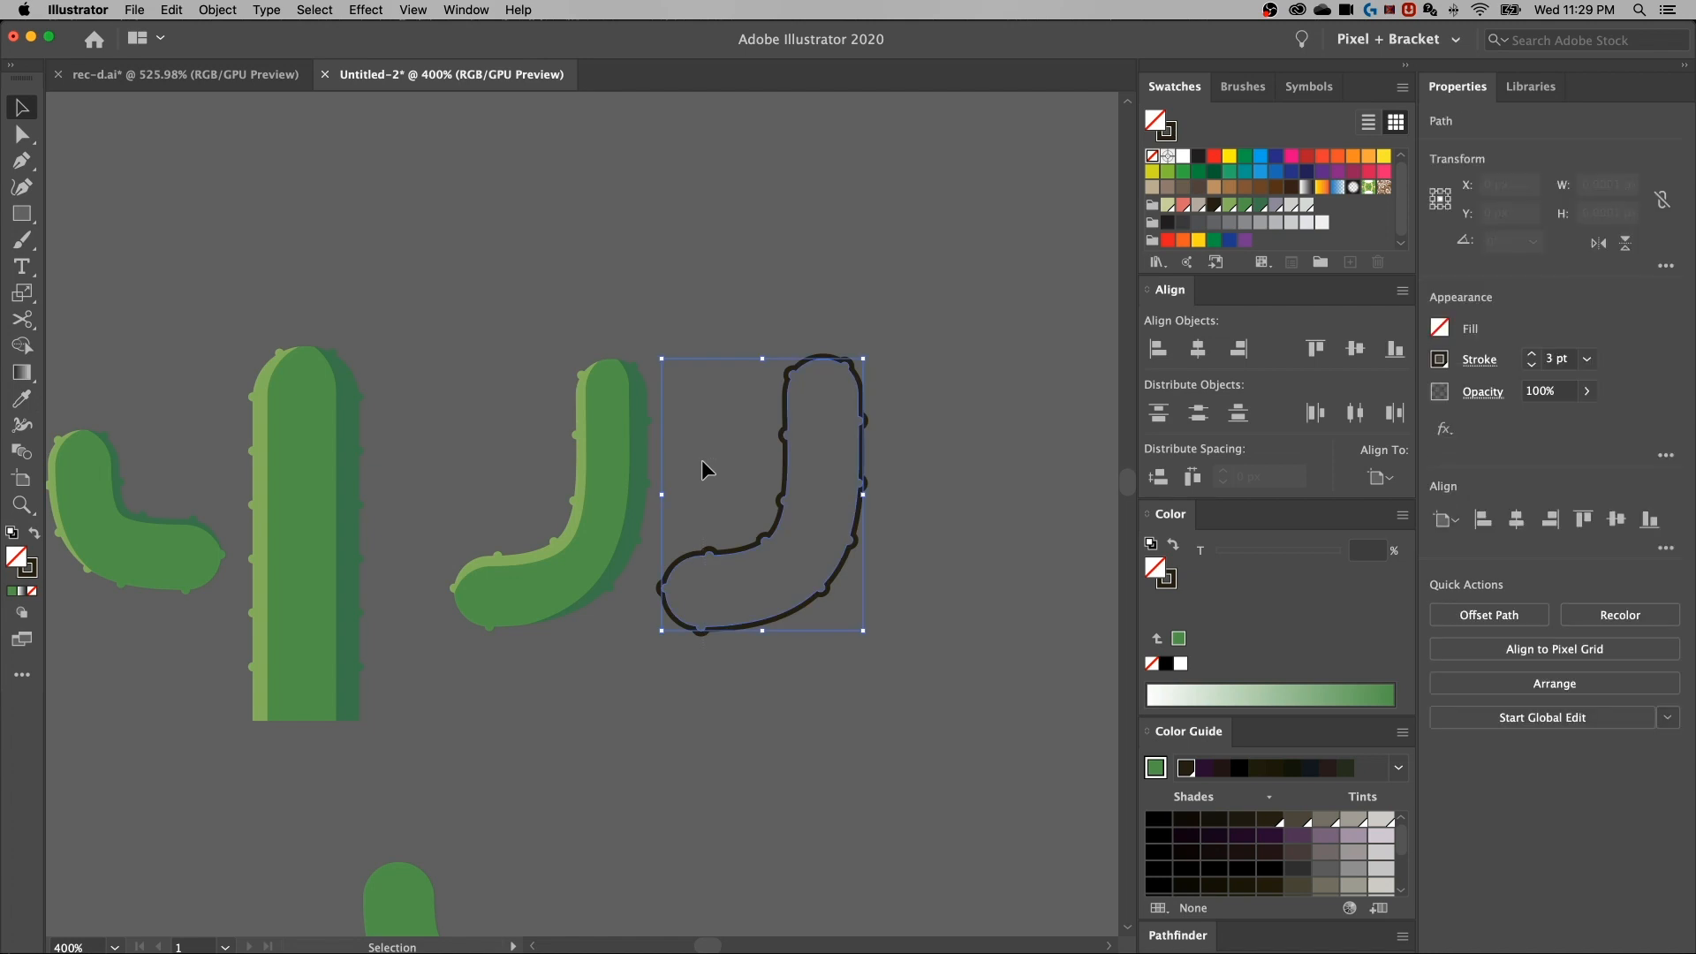
scroll(702, 460, up, 1)
click(1478, 361)
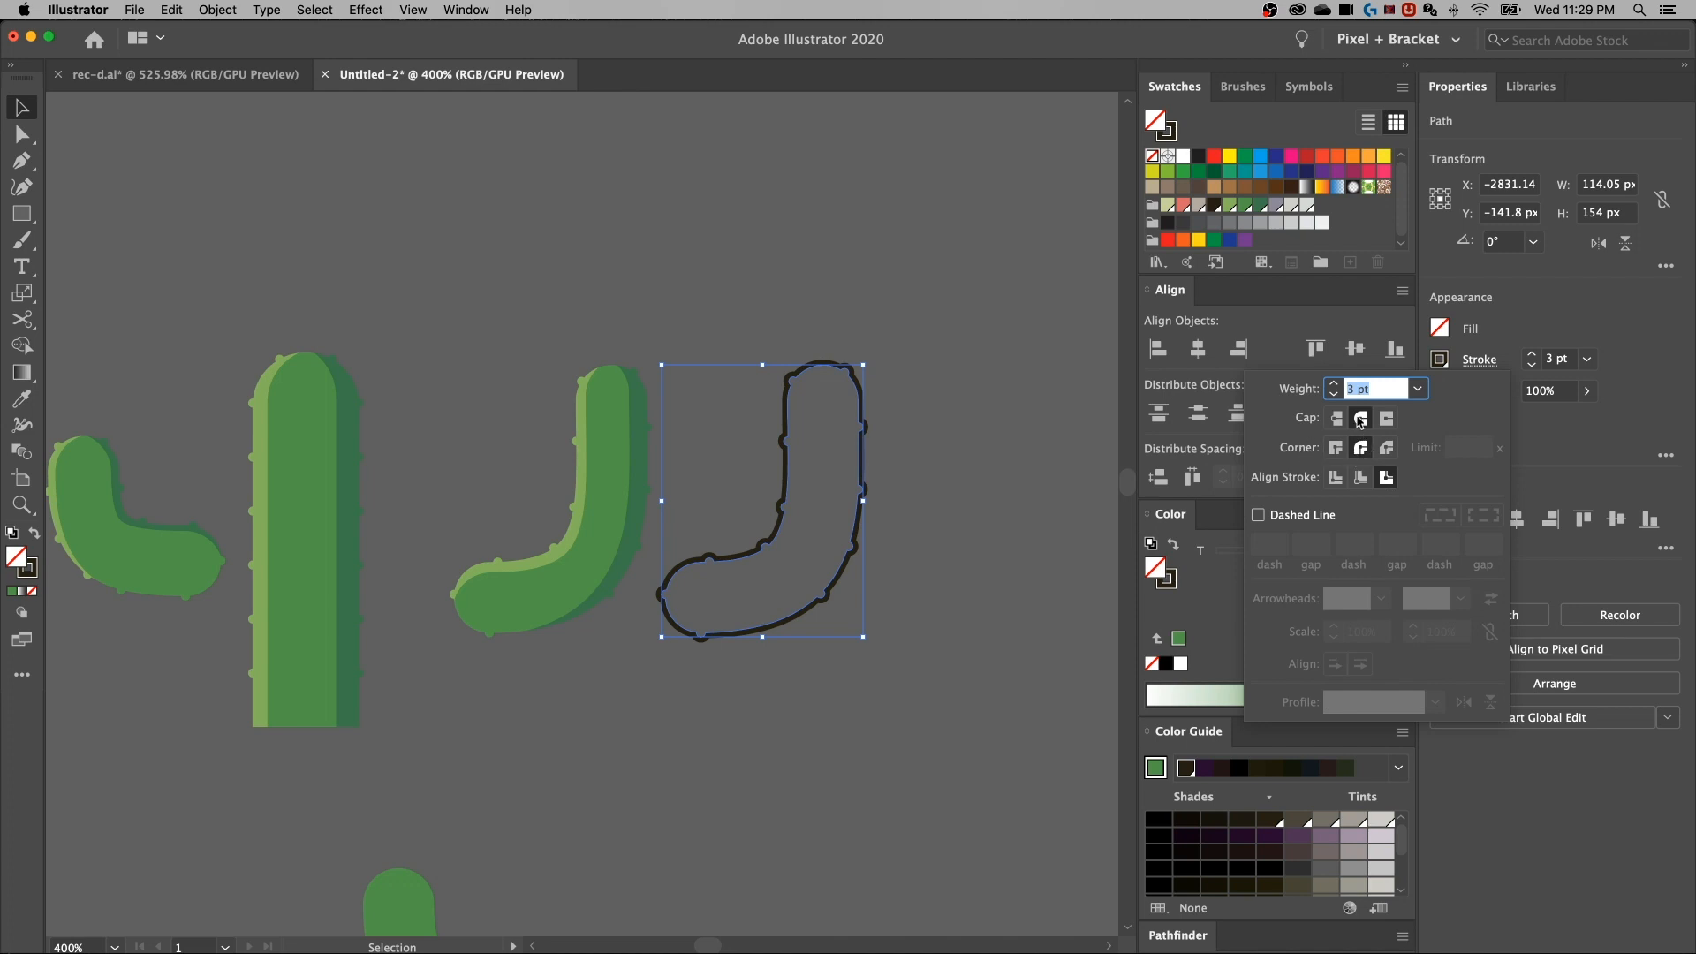
Align the long arm's outline and the shaded long arm on their horizontal and vertical centers
shift+click(505, 571)
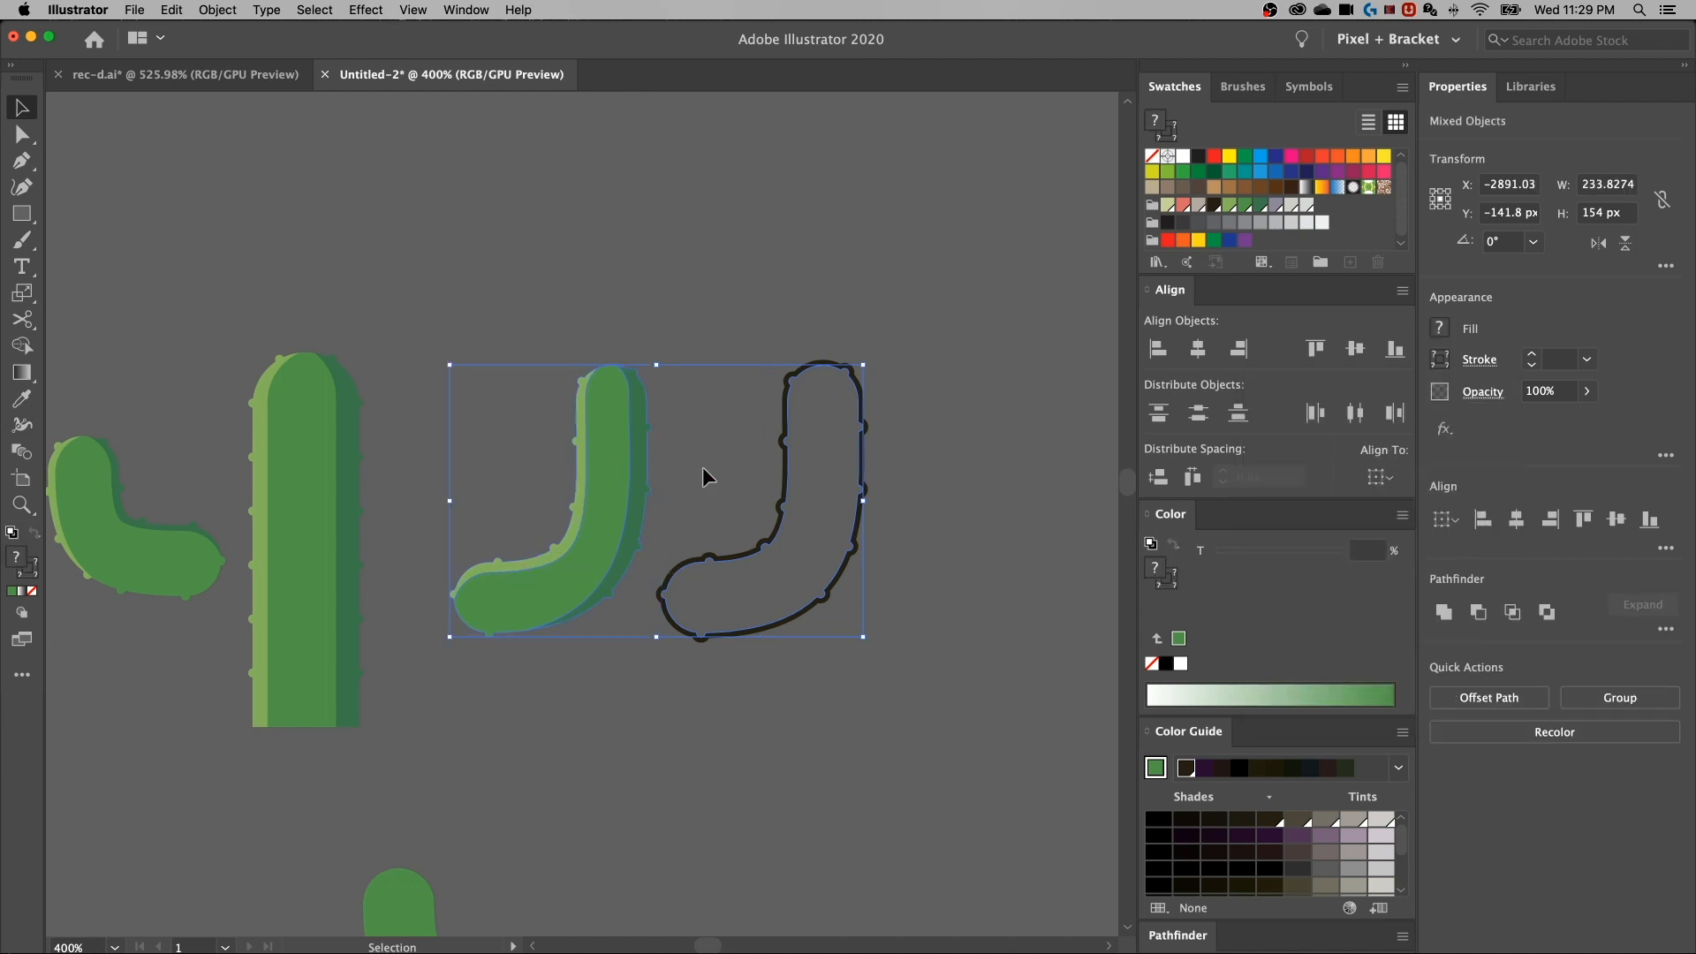
click(1516, 520)
click(1617, 520)
click(850, 437)
Duplicate the shaded short arm beside the trunk above the original and unite the copy into one solid shape
drag(755, 548, 1014, 517)
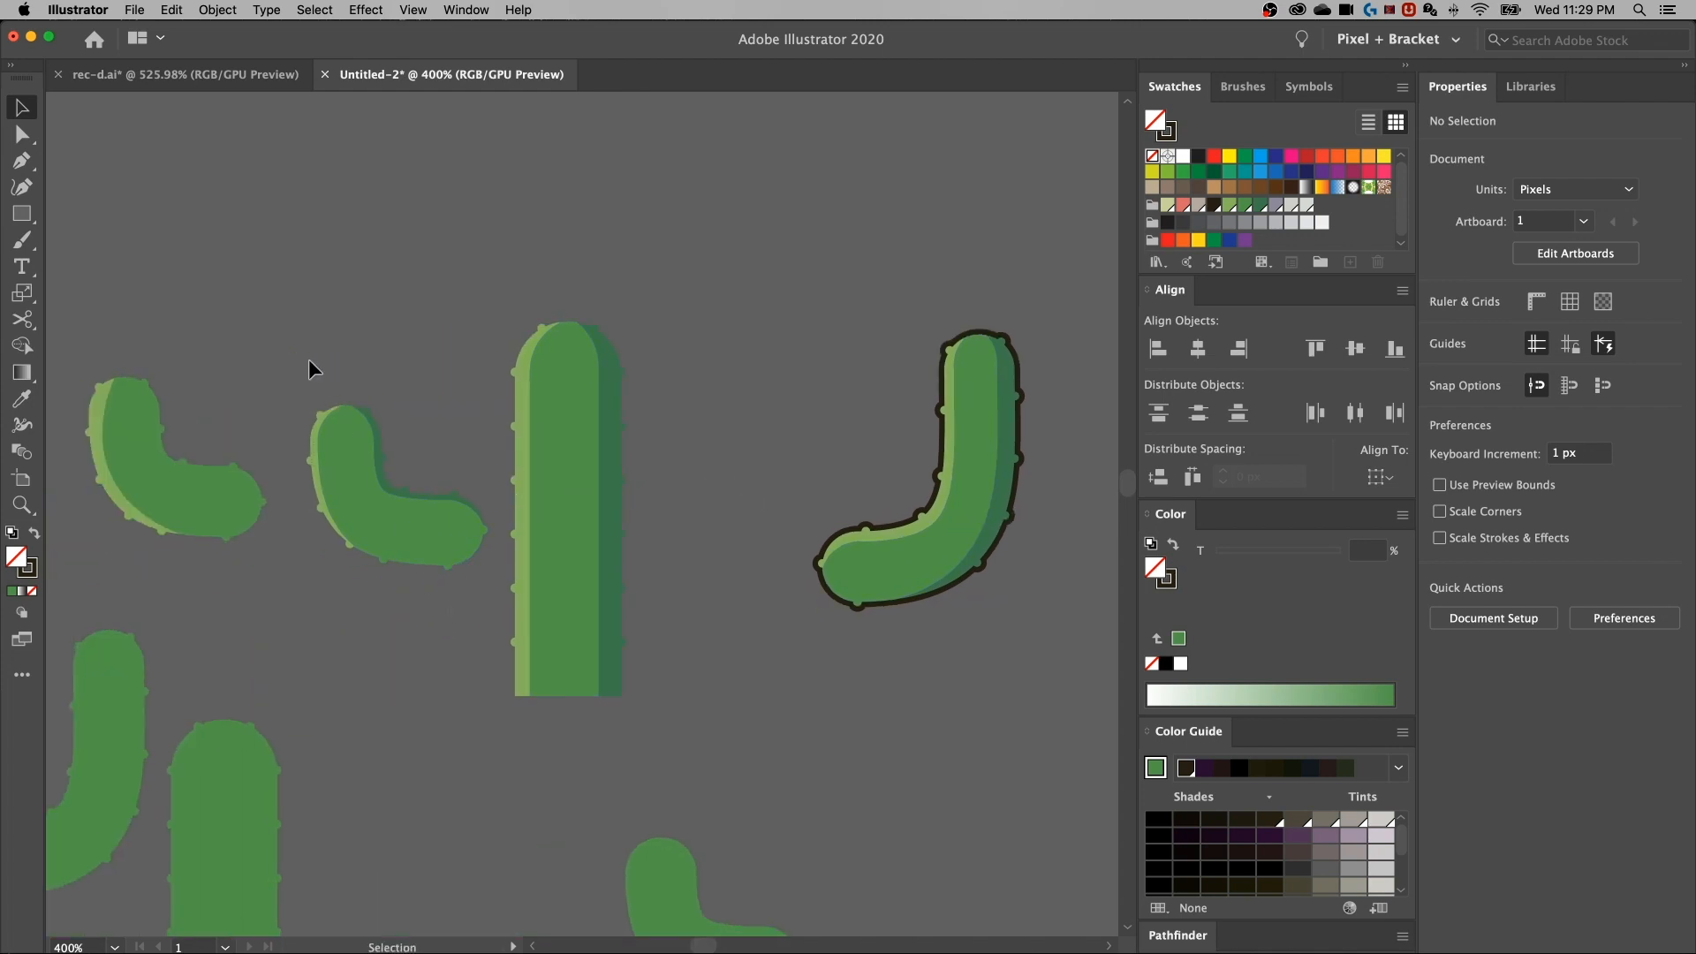
click(340, 441)
drag(352, 484, 363, 285)
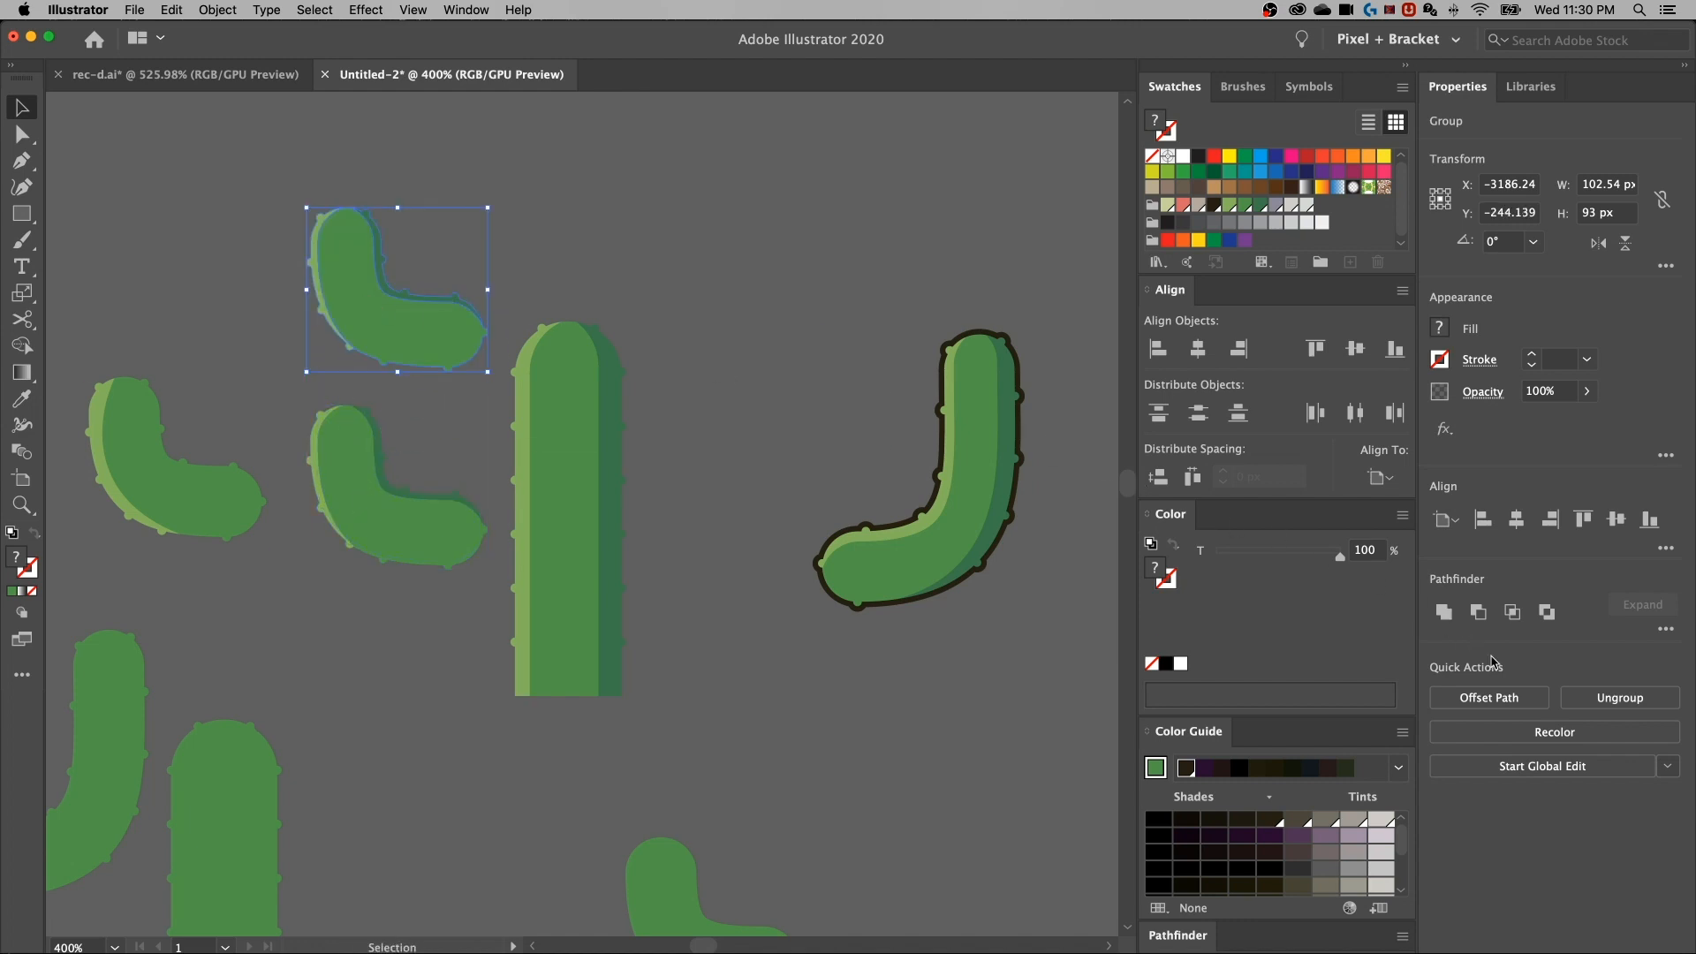
click(1445, 613)
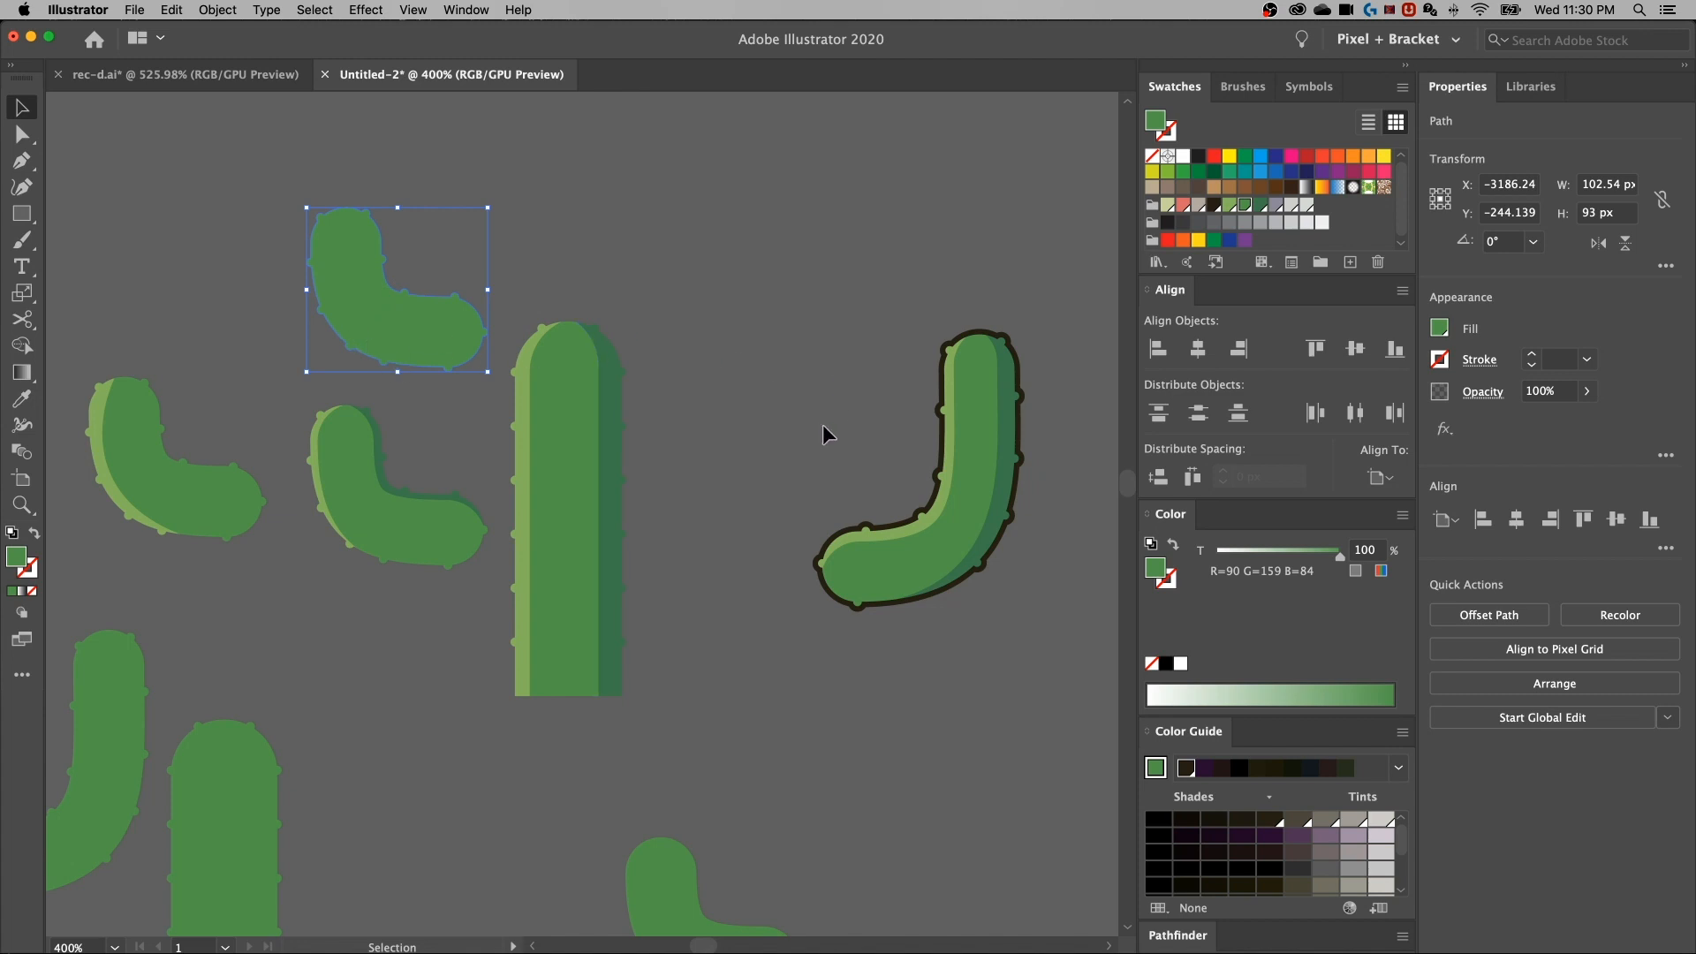
Give the united short-arm copy the long arm's dark outline with the Eyedropper and center-align it with the shaded short arm
key(i)
click(902, 524)
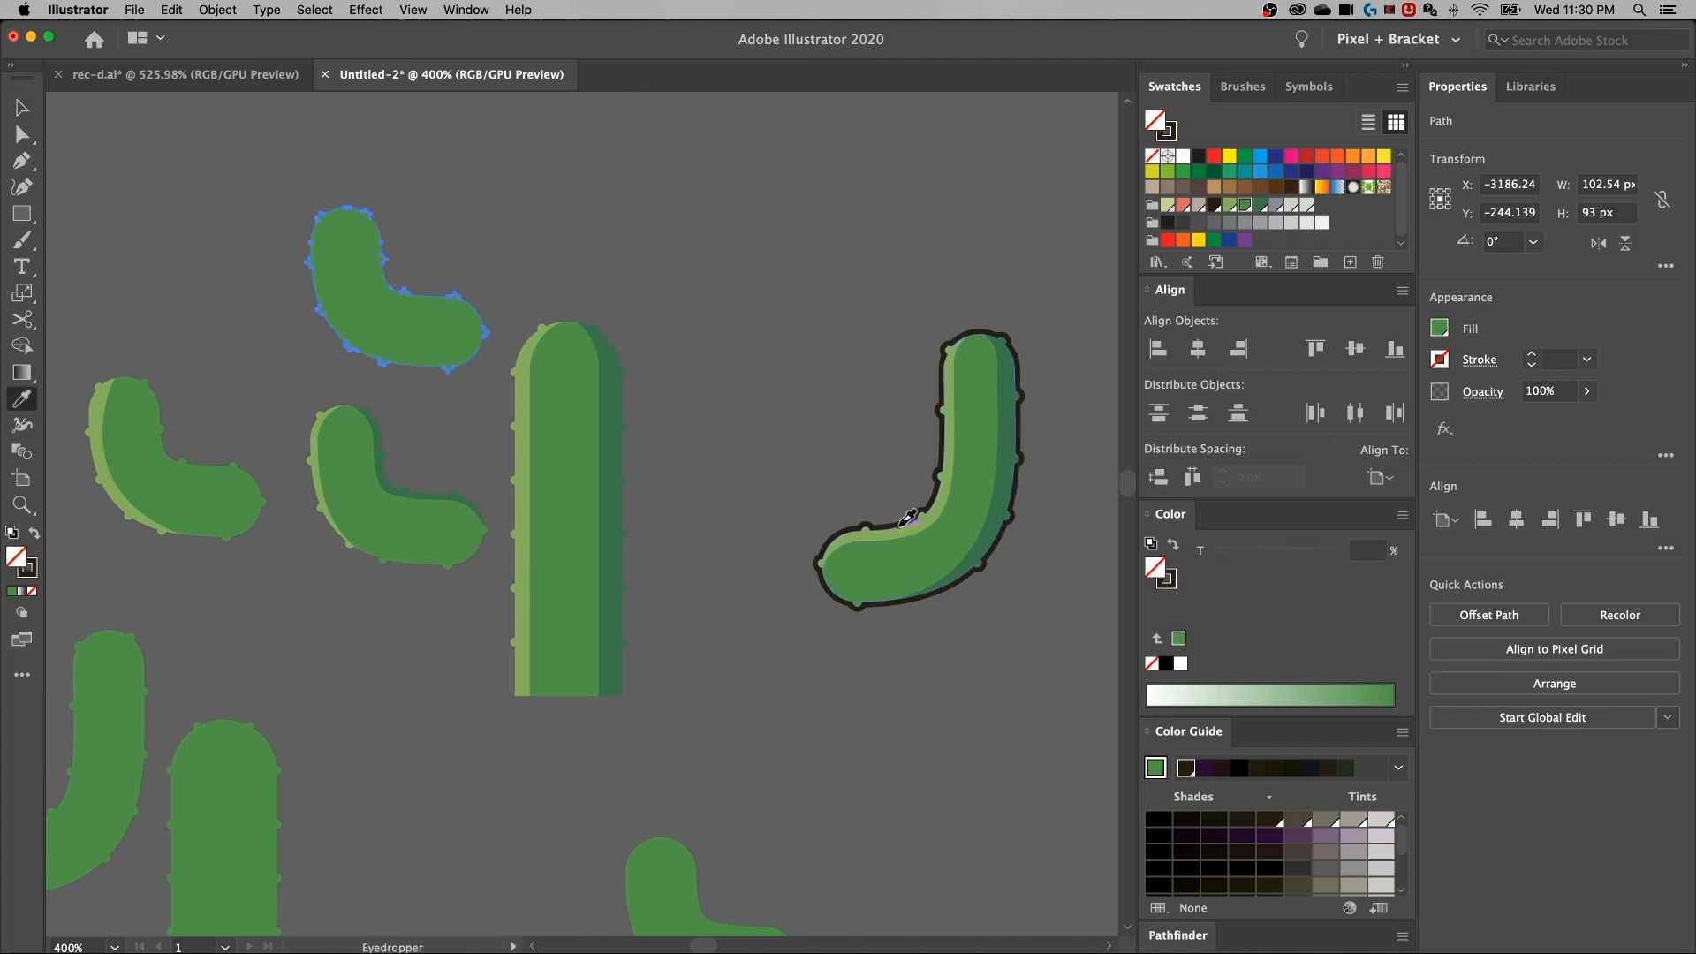
key(v)
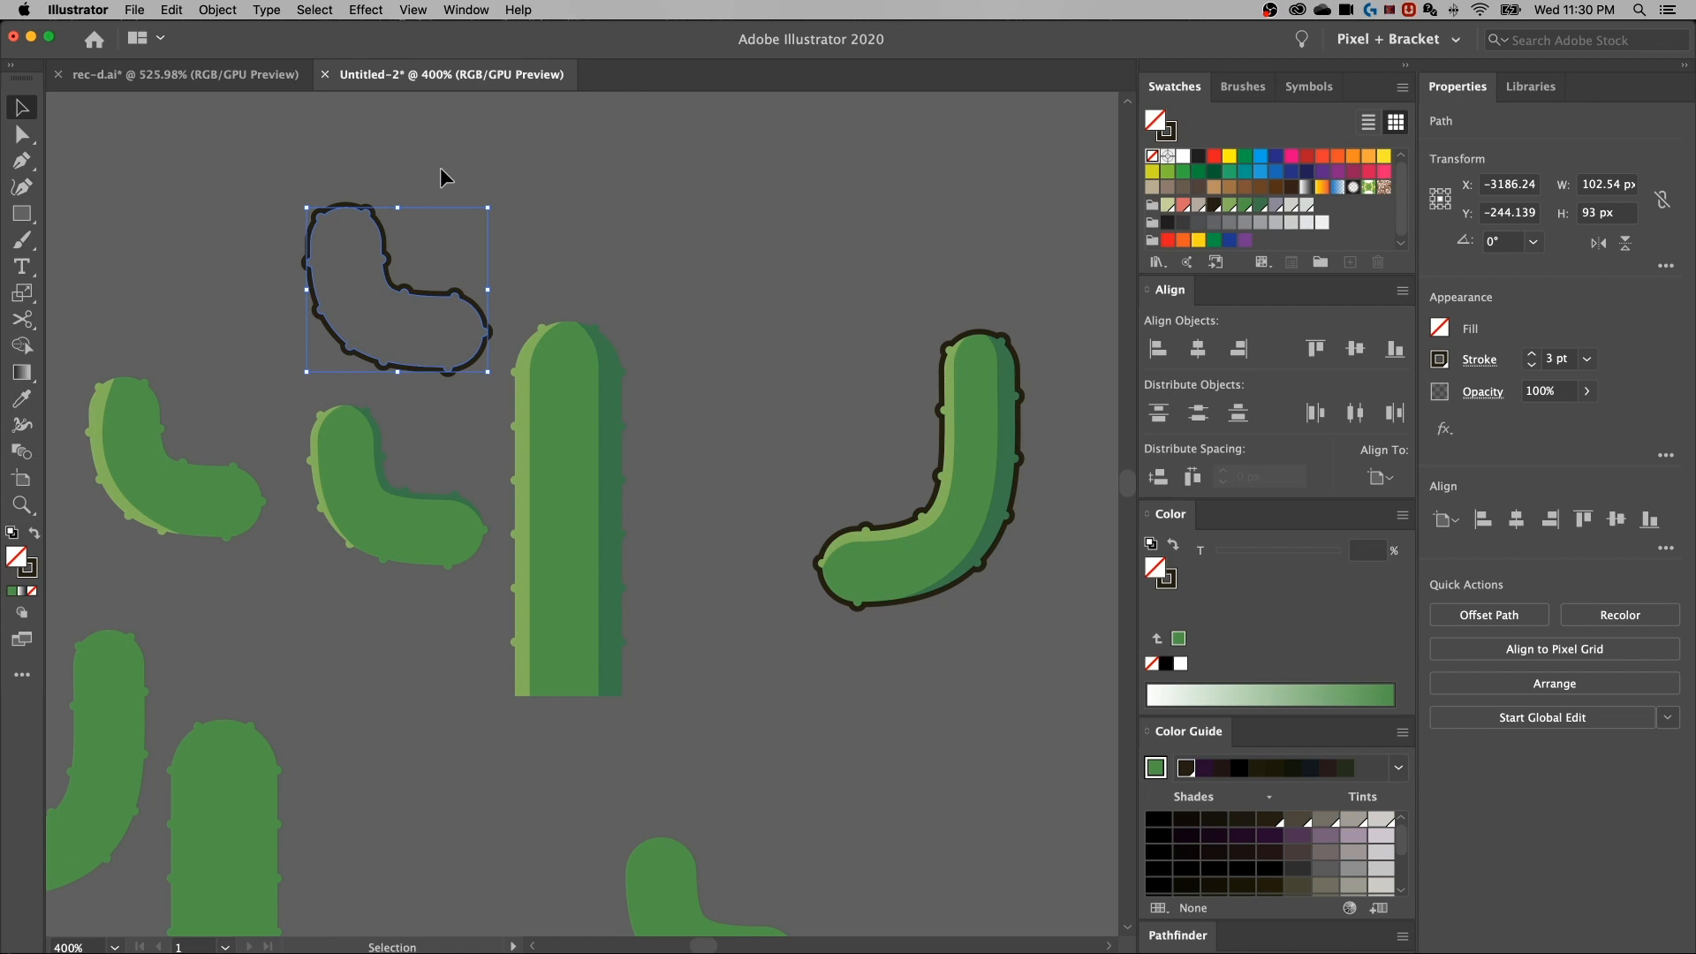
shift+click(424, 539)
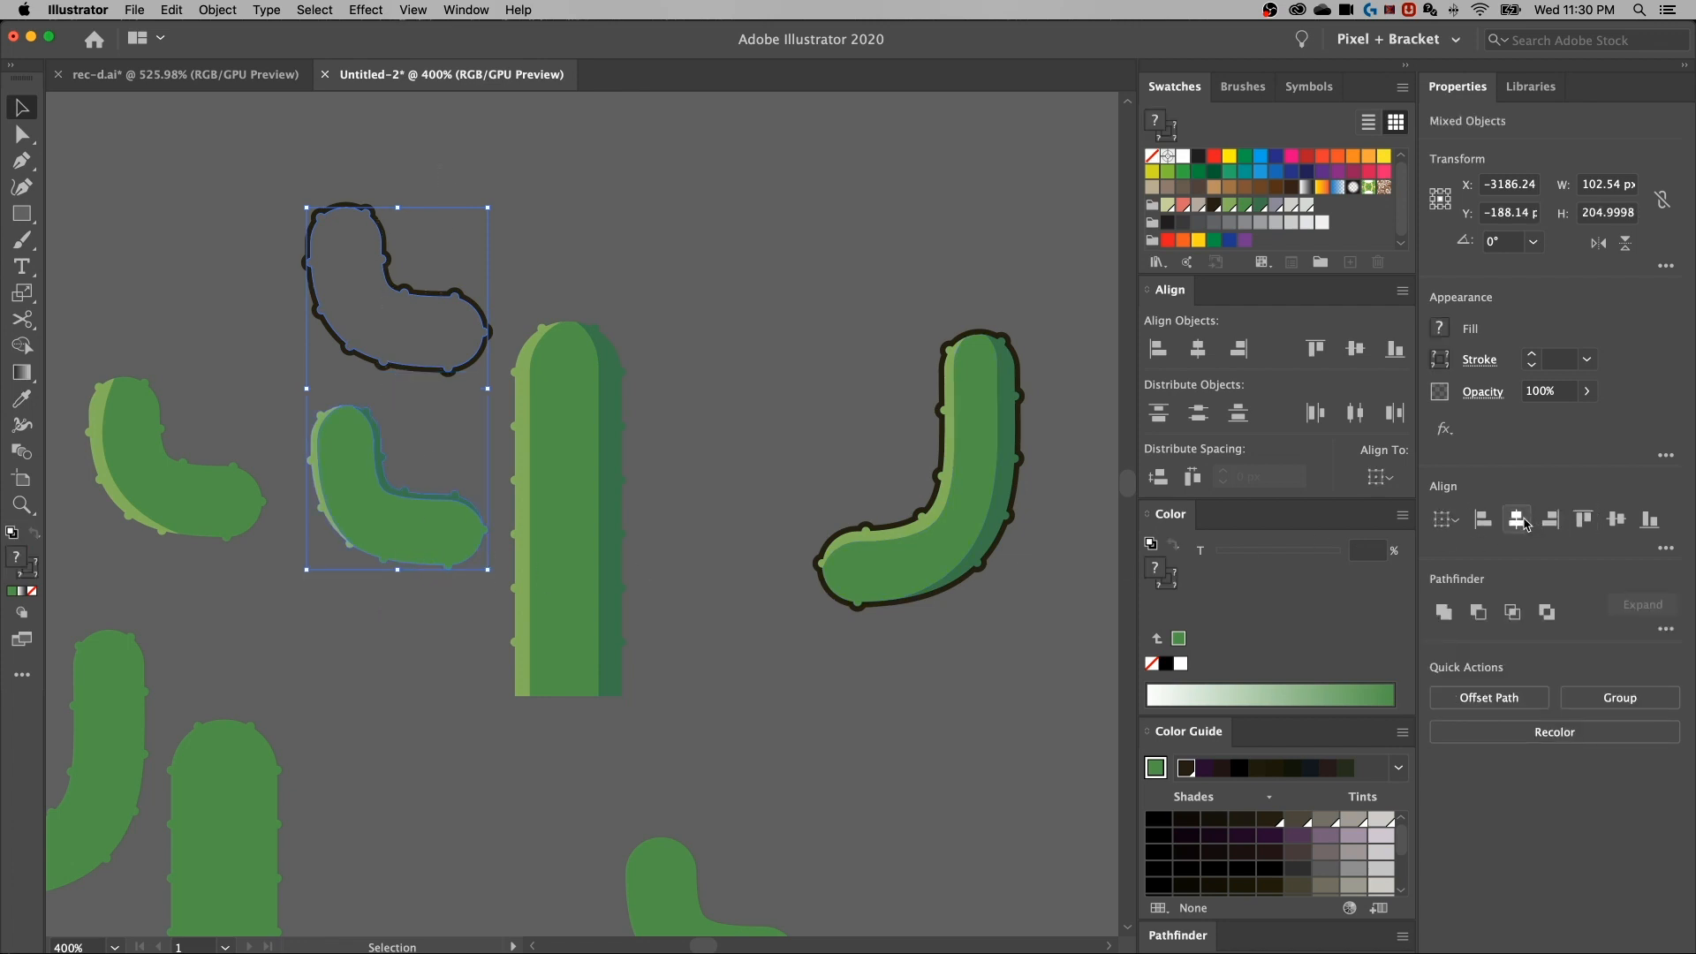
click(1616, 522)
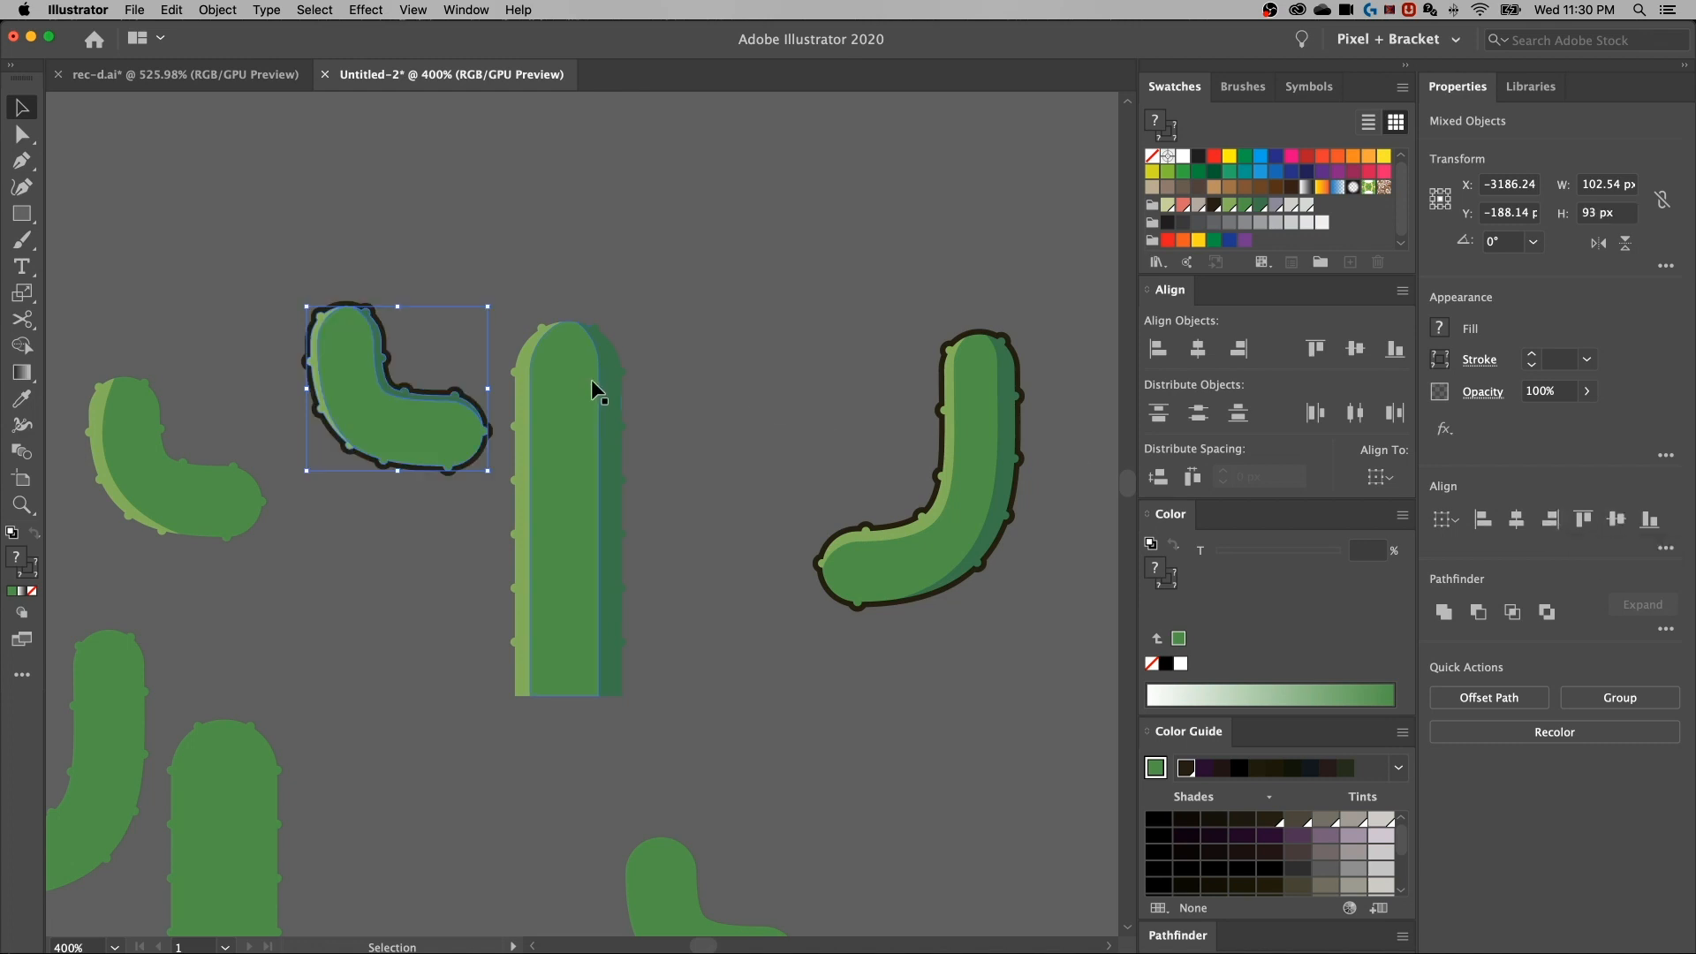
click(707, 269)
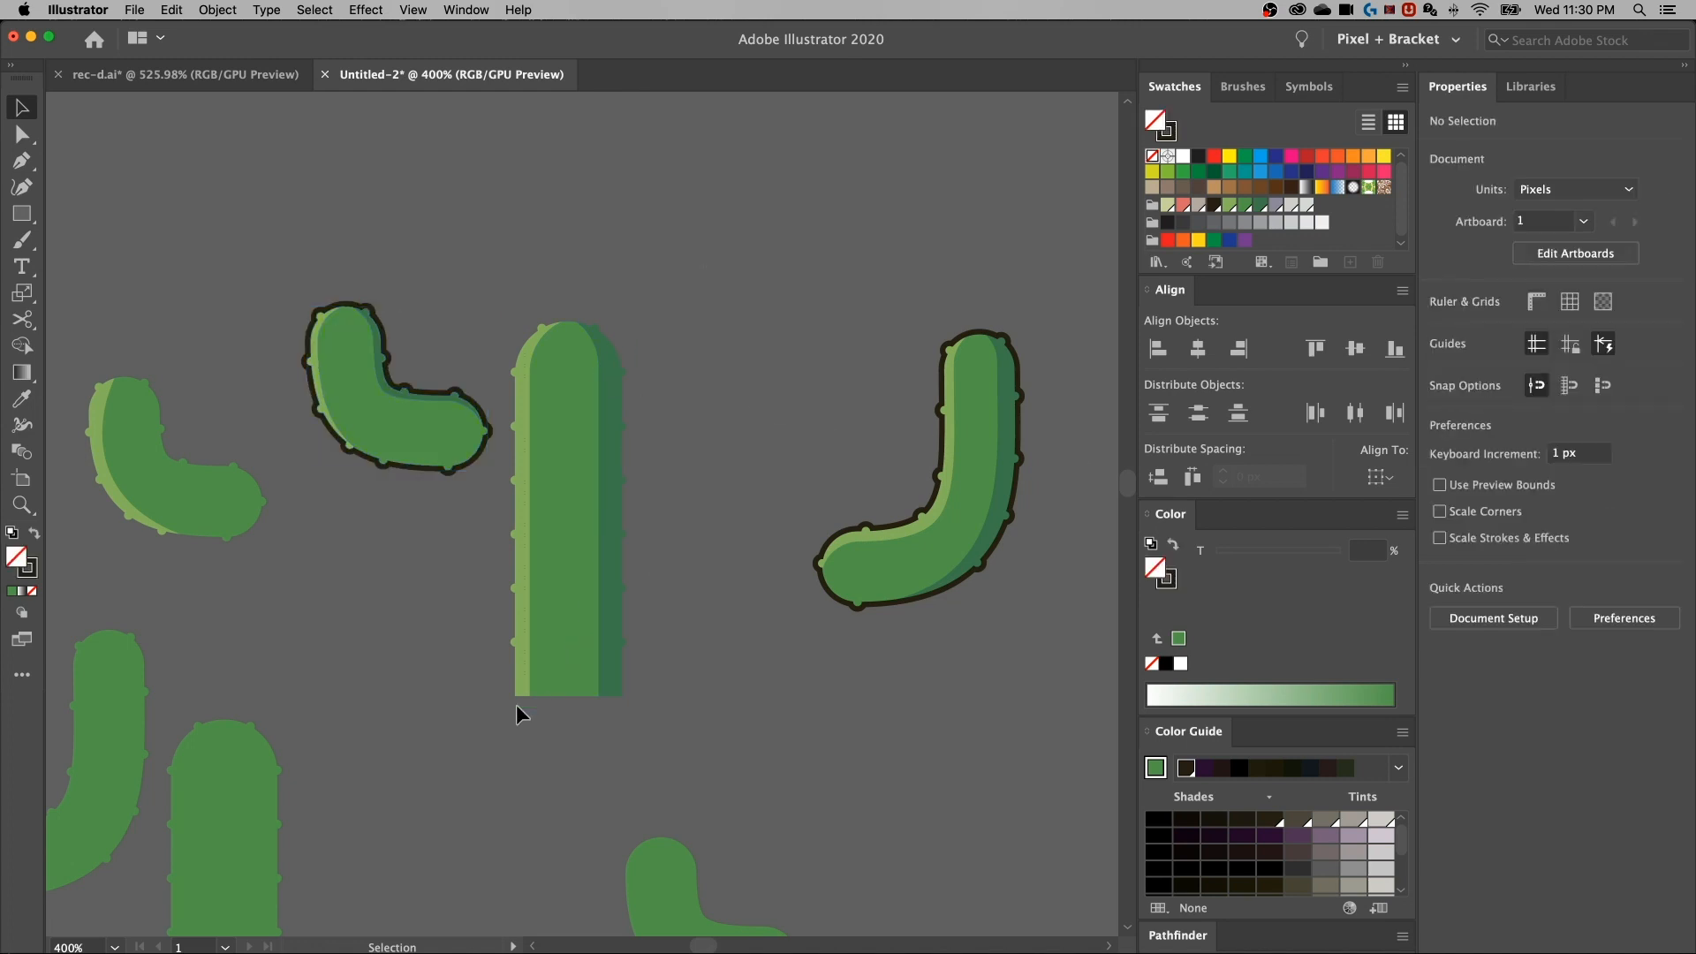
Select all pieces of the shaded trunk and group them
drag(555, 454, 568, 450)
key(a)
key(super+g)
key(v)
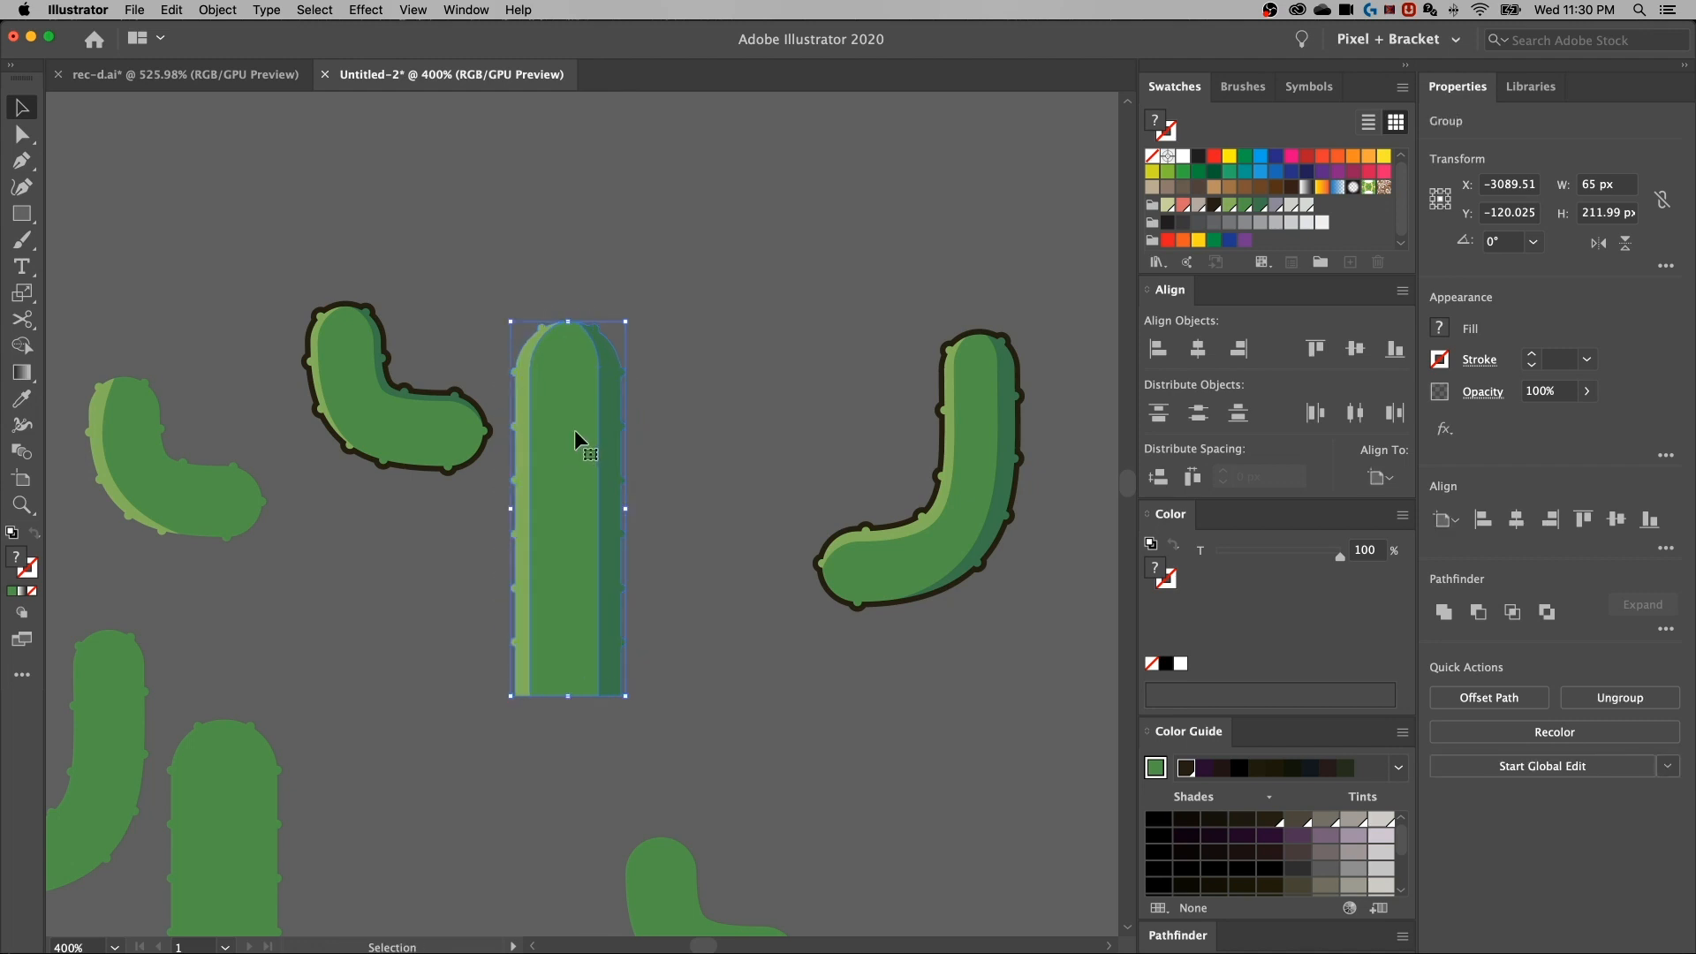
right_click(574, 433)
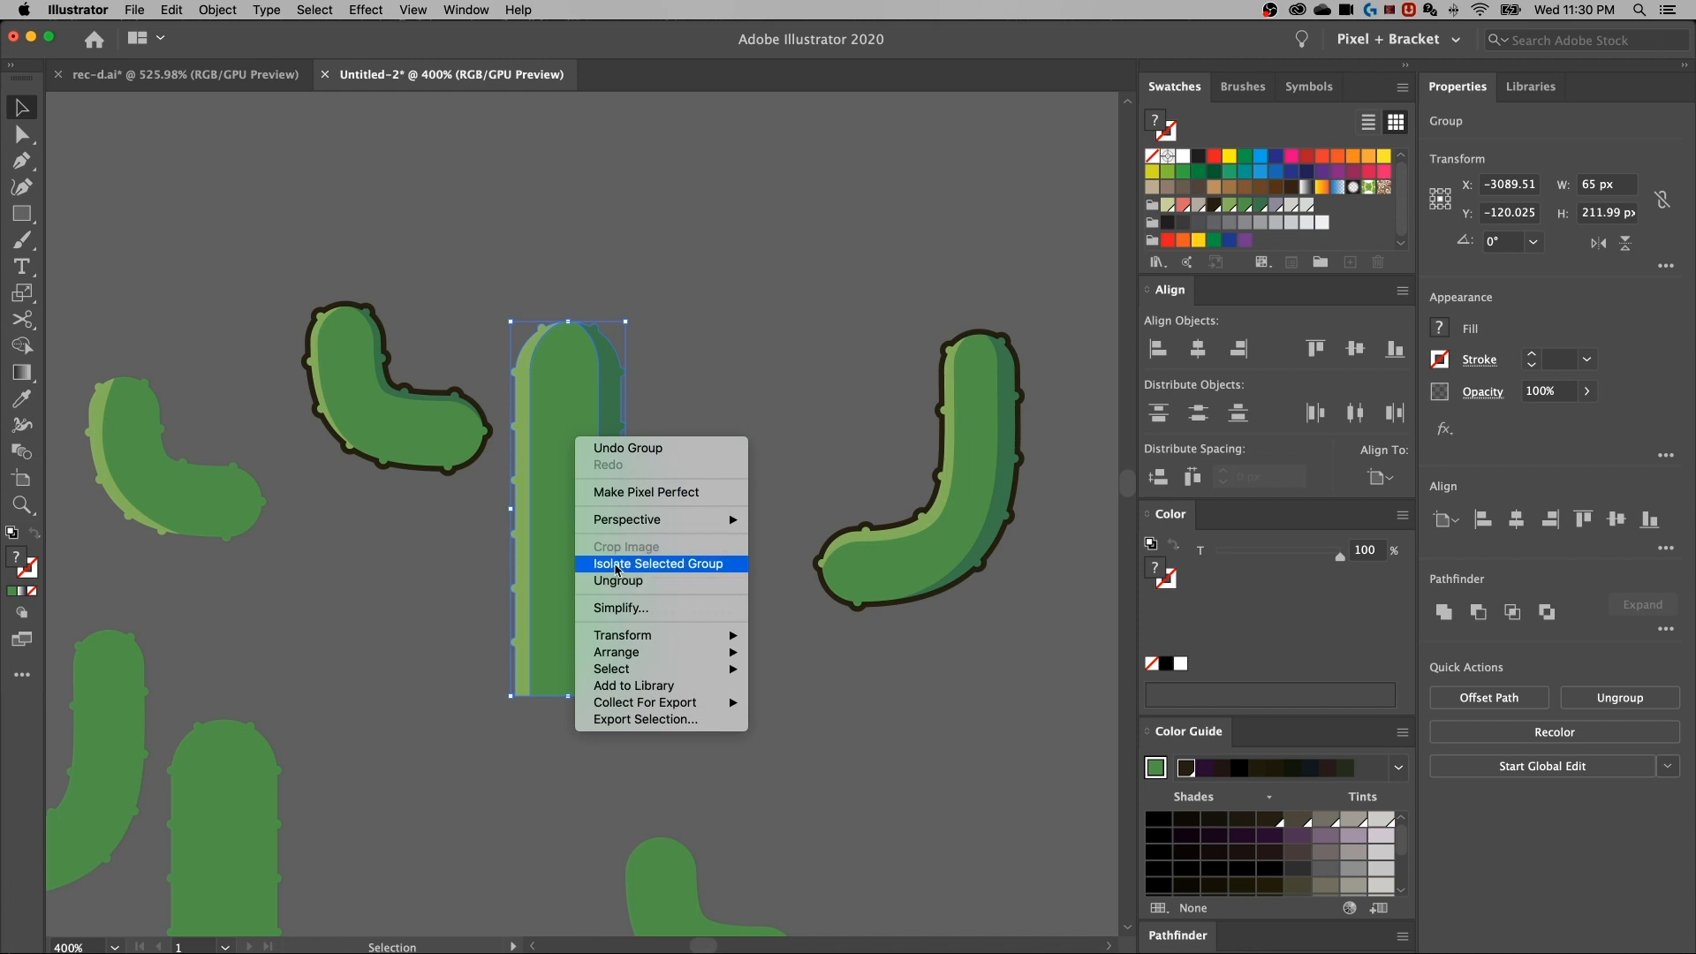
click(669, 391)
Duplicate the grouped trunk beside the original and turn the copy into a united silhouette with the long arm's dark outline
drag(587, 394, 756, 390)
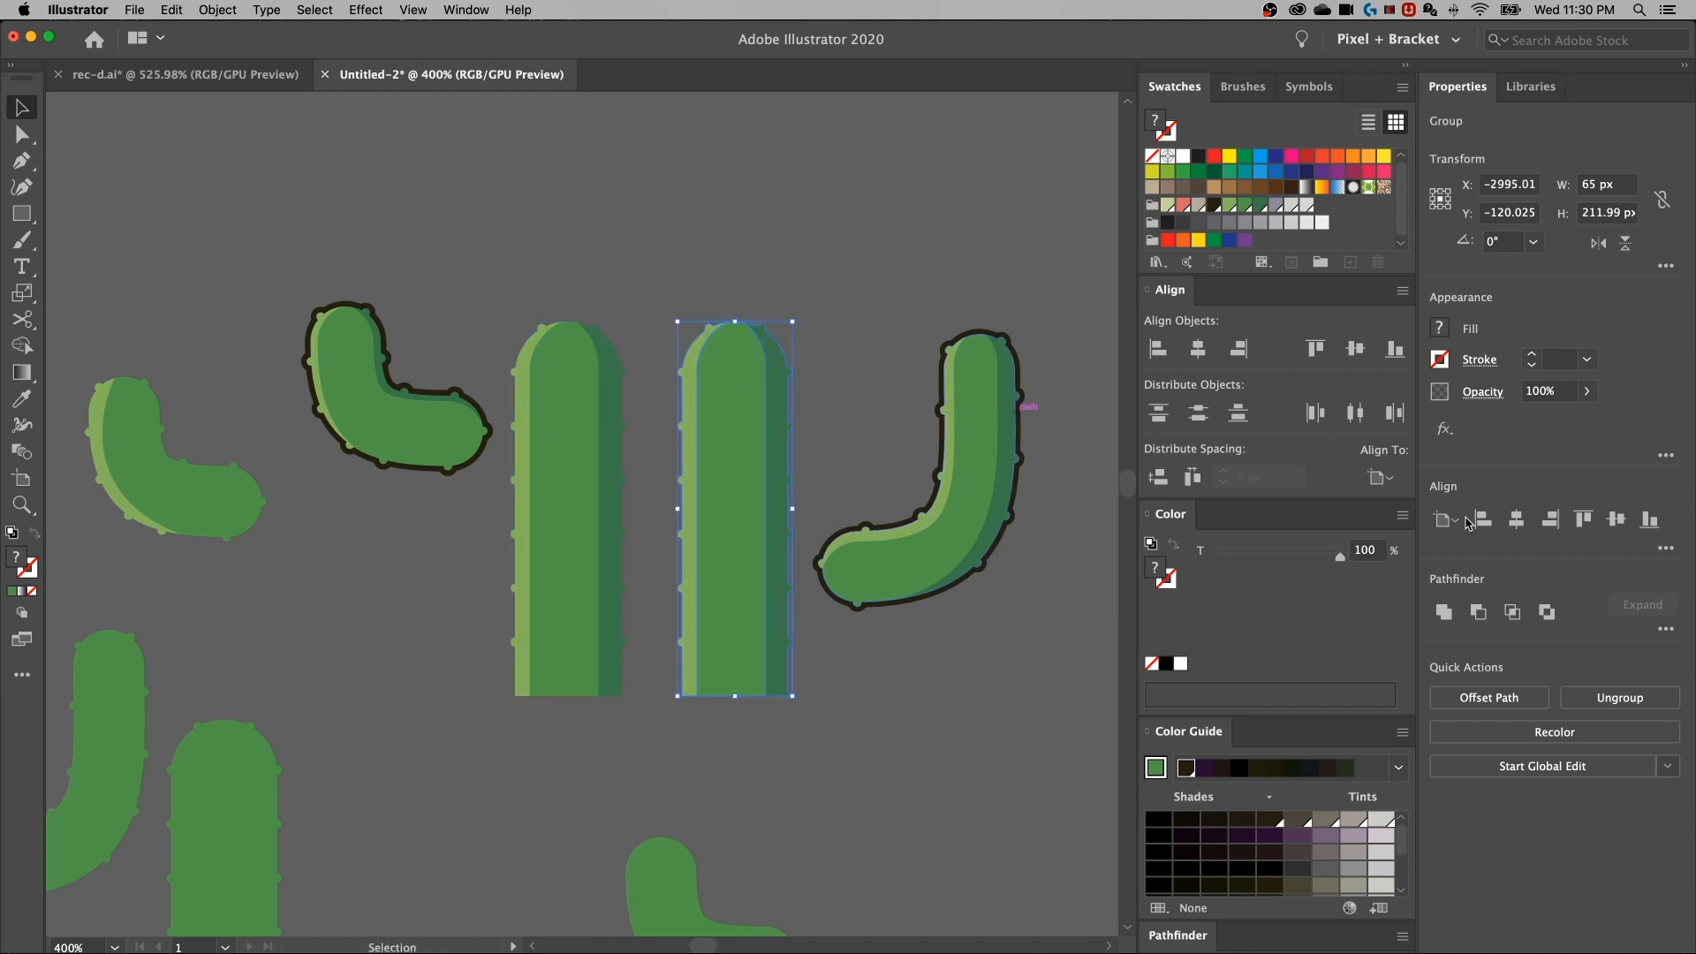
click(1445, 621)
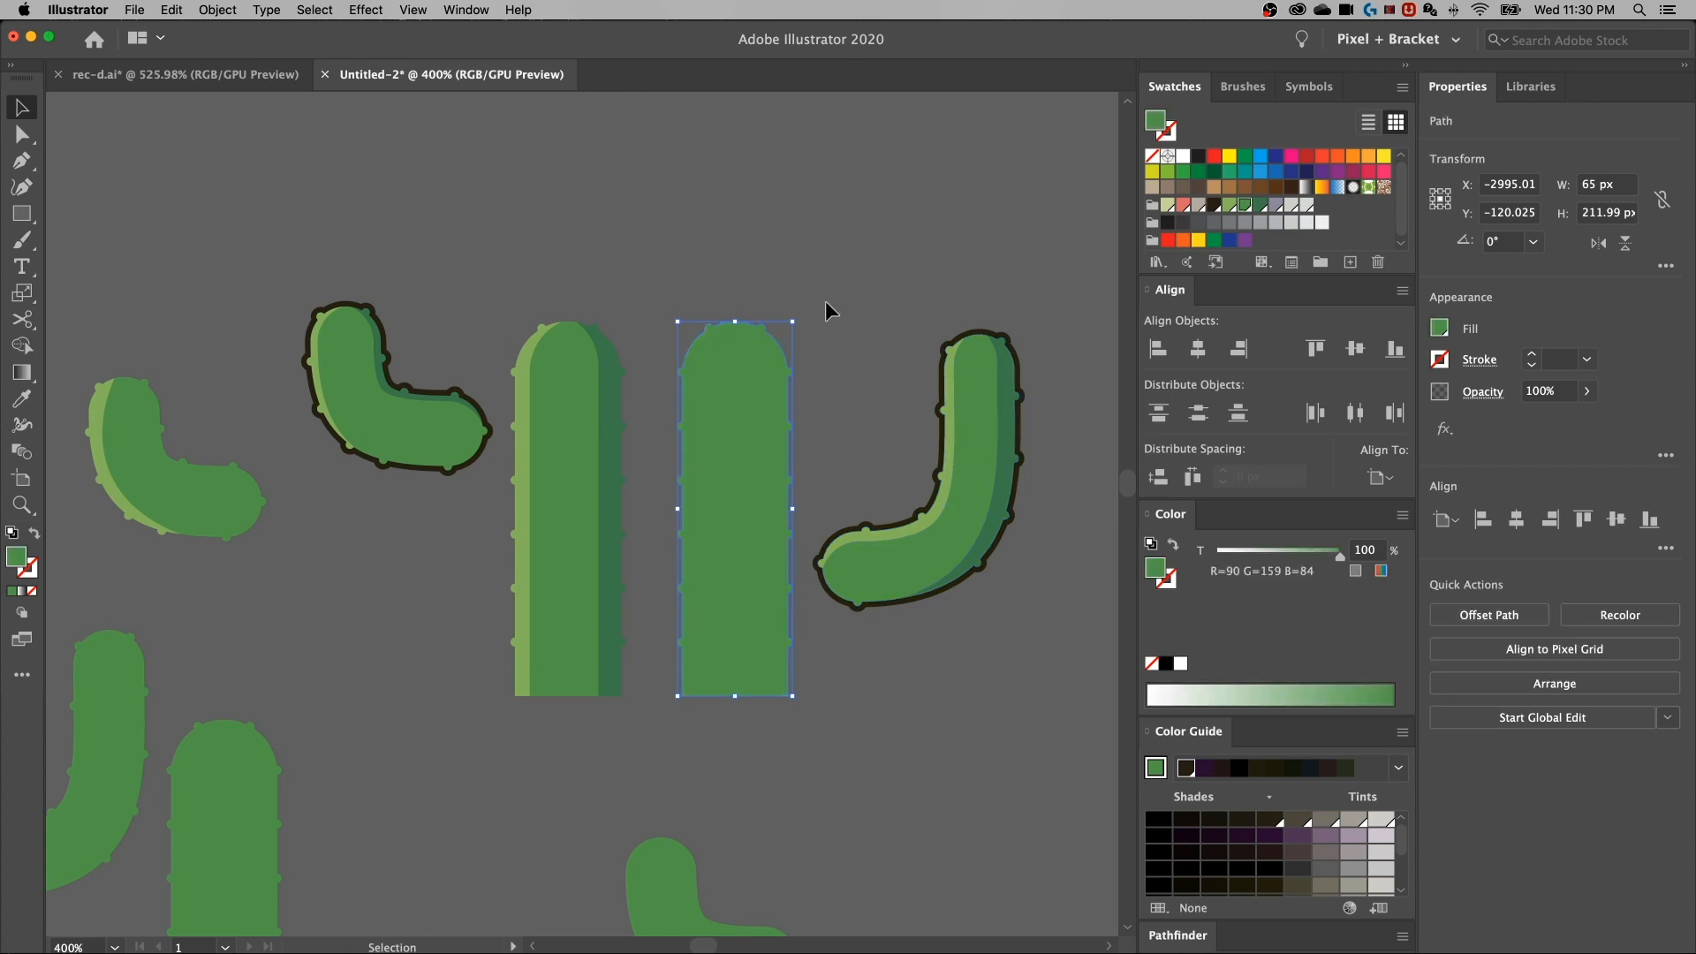
key(i)
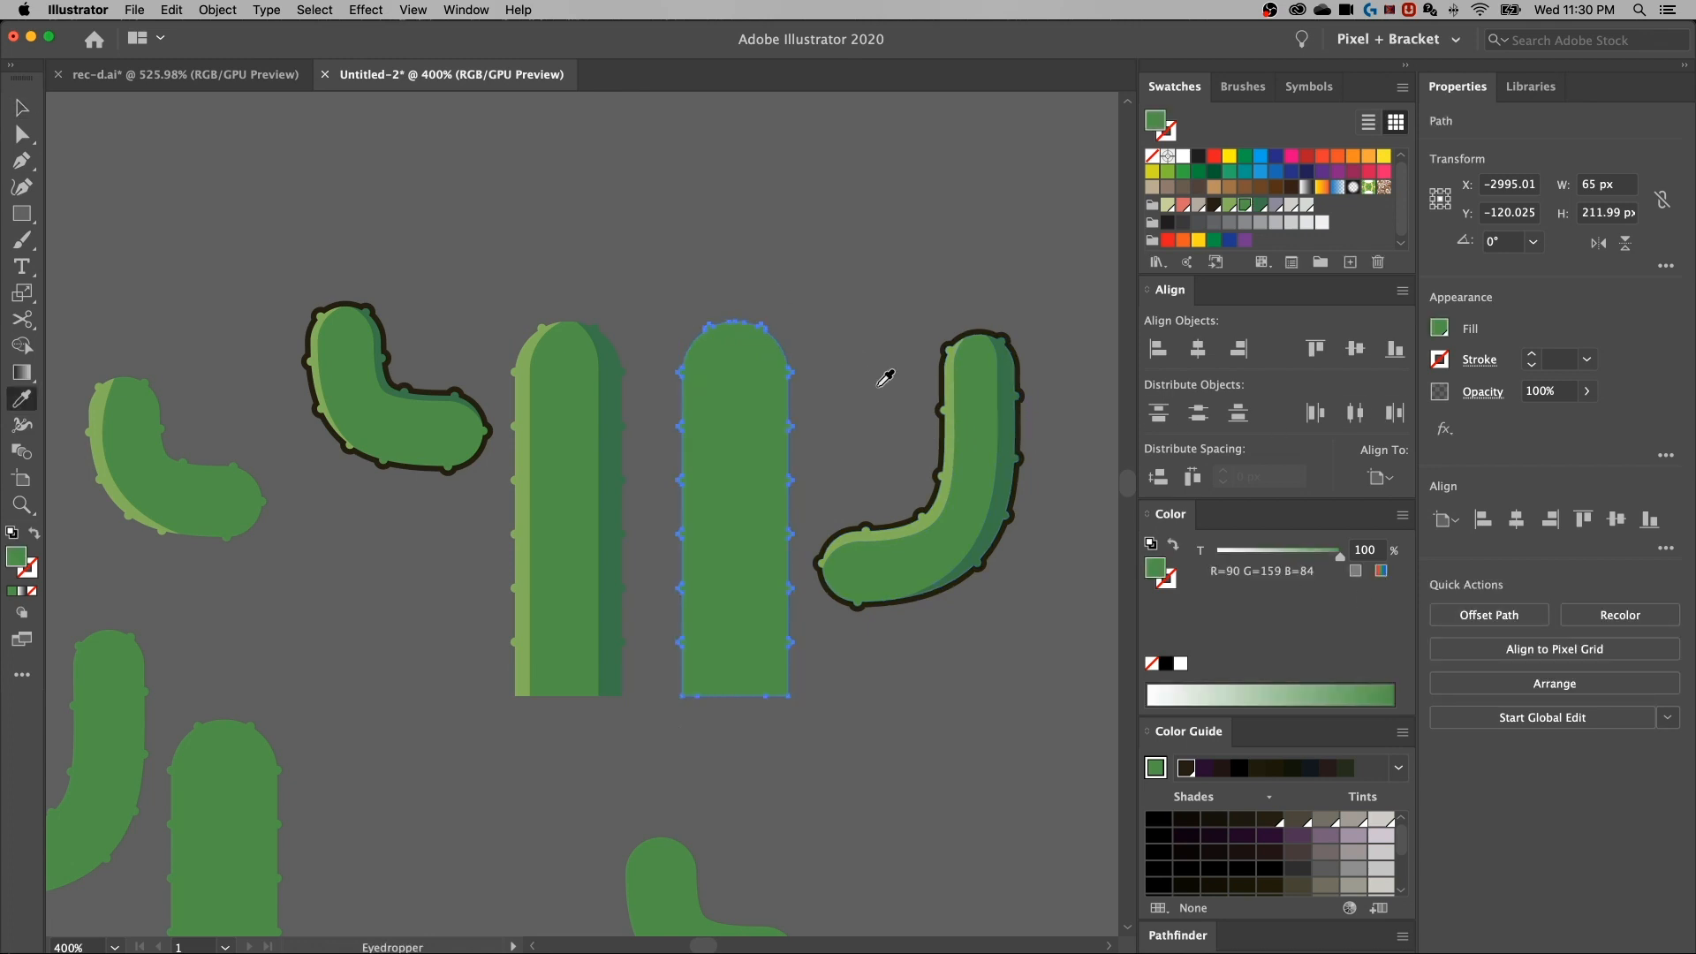
click(888, 517)
key(v)
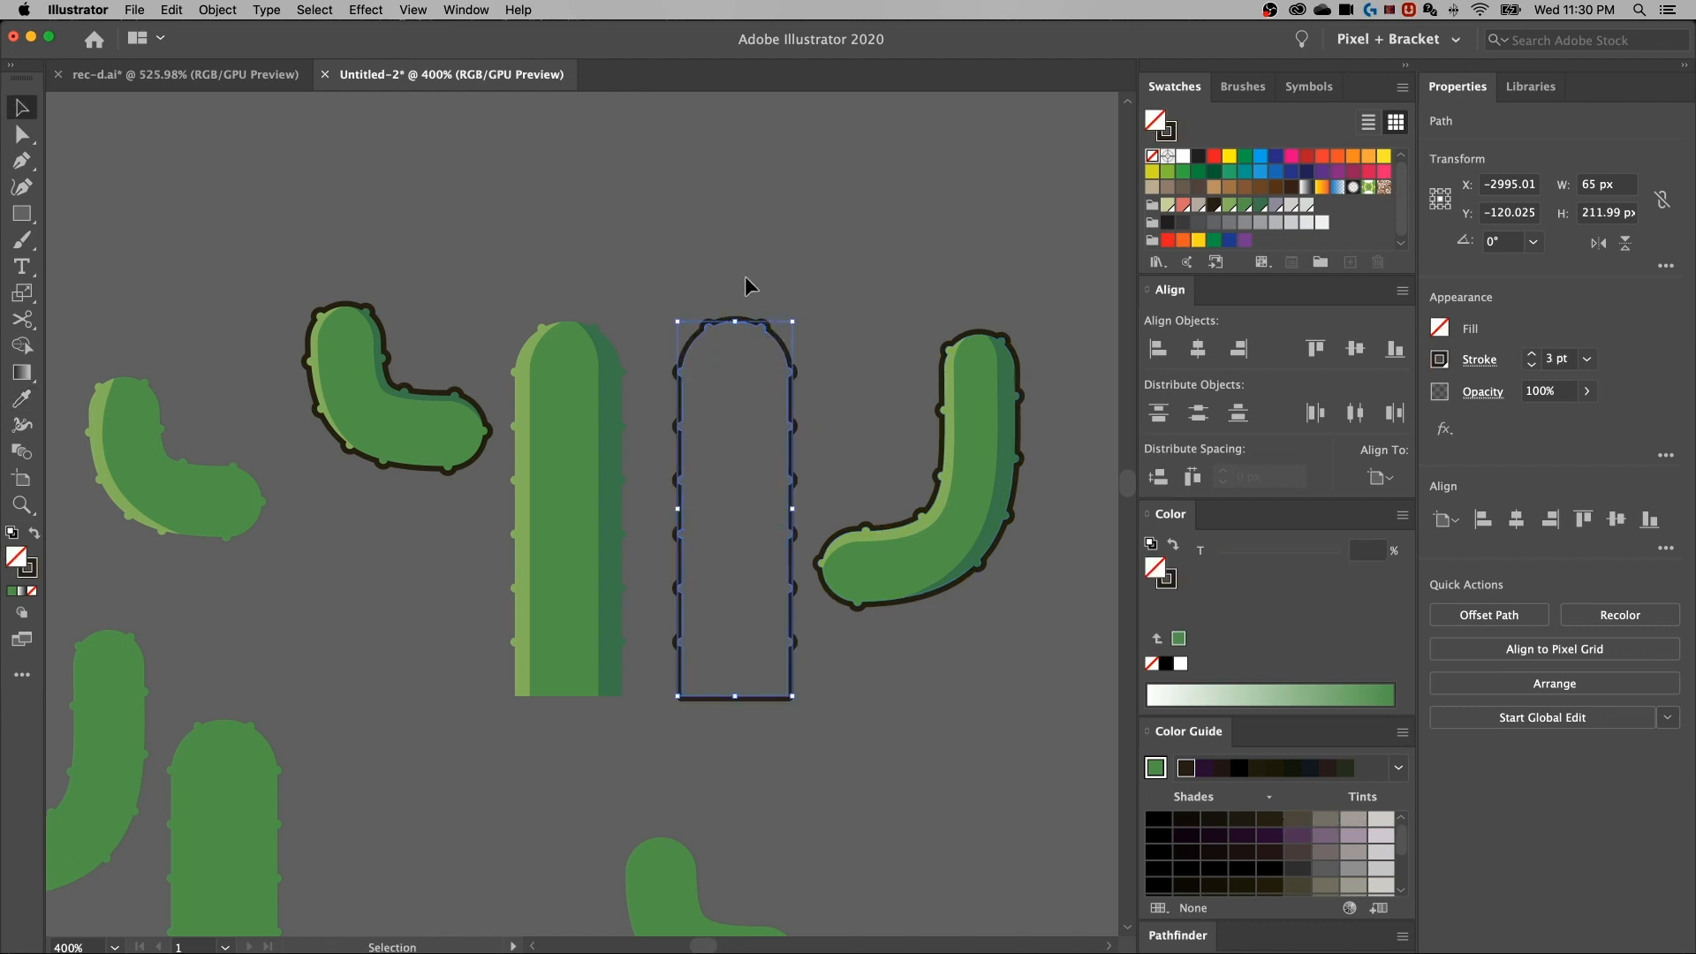
Align the trunk's outline and the shaded trunk on their horizontal centers
shift+click(532, 535)
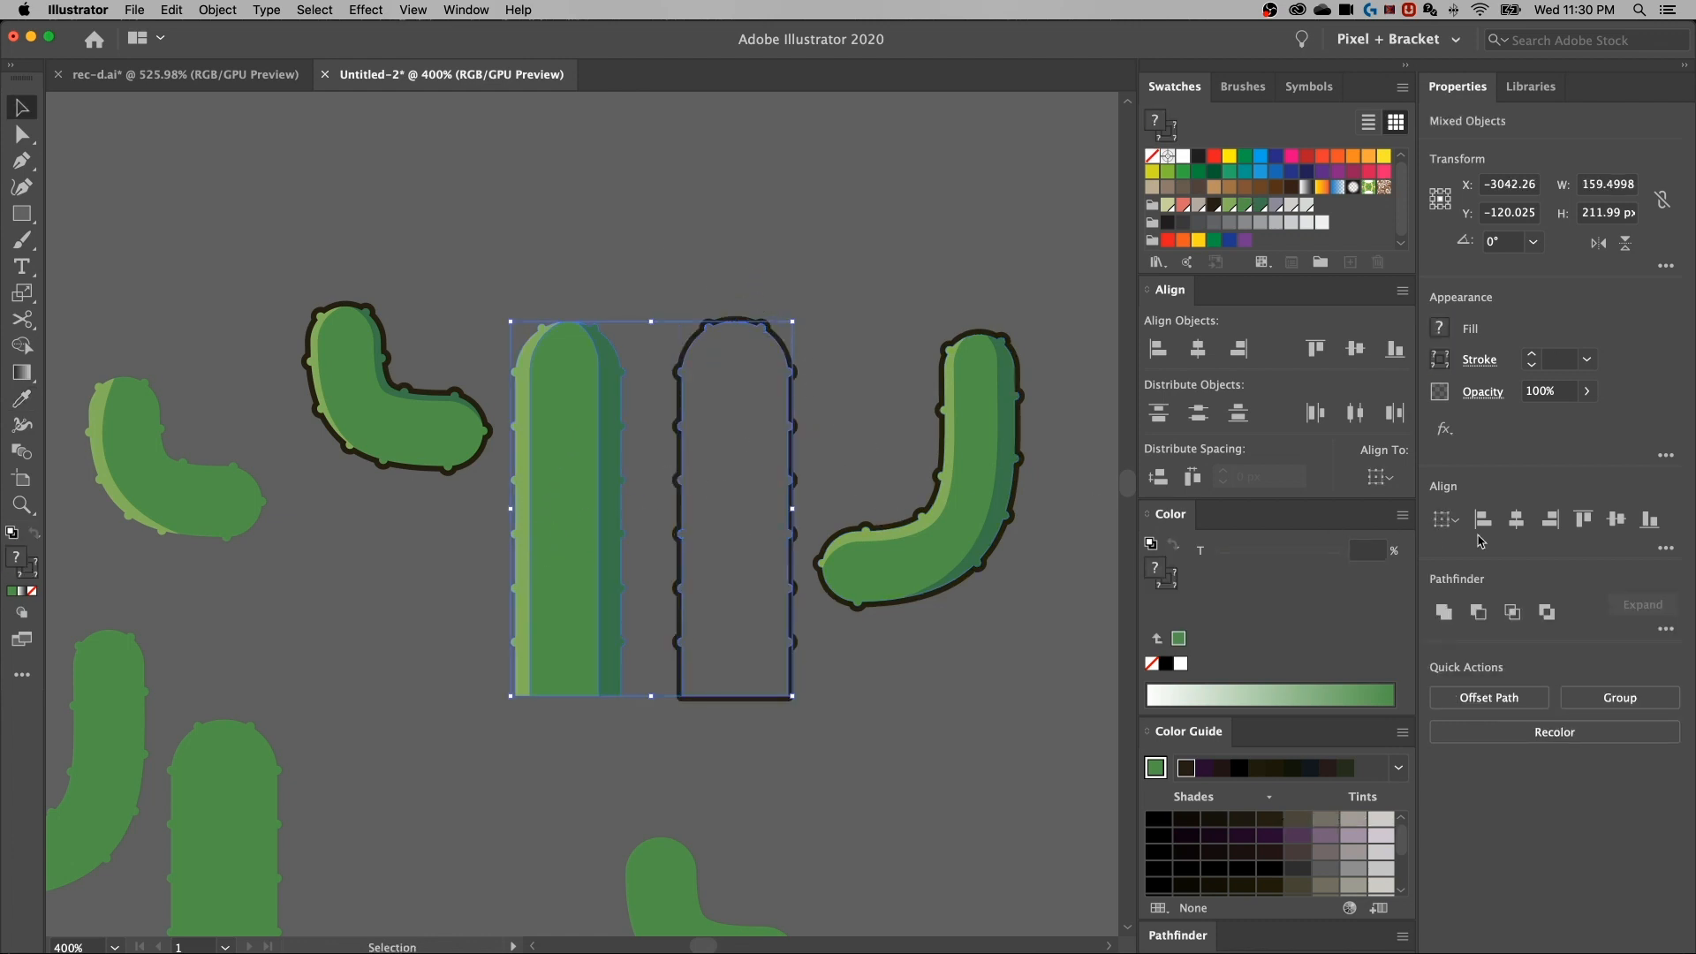
click(1516, 520)
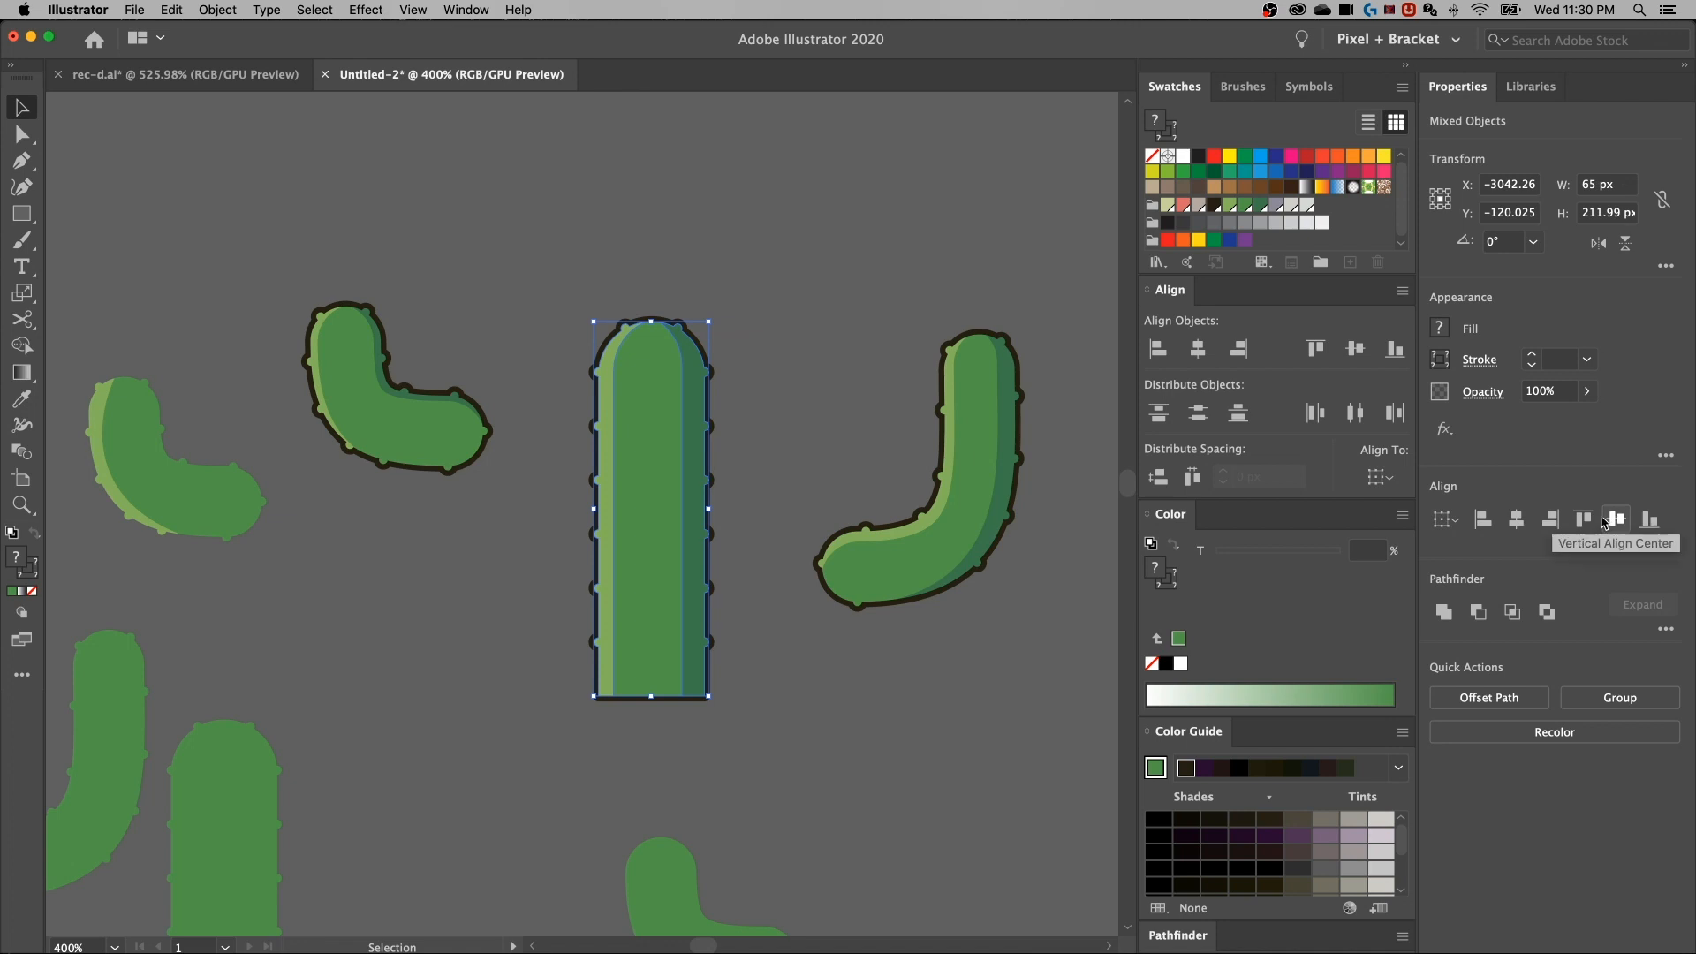
right_click(833, 370)
right_click(807, 389)
click(779, 399)
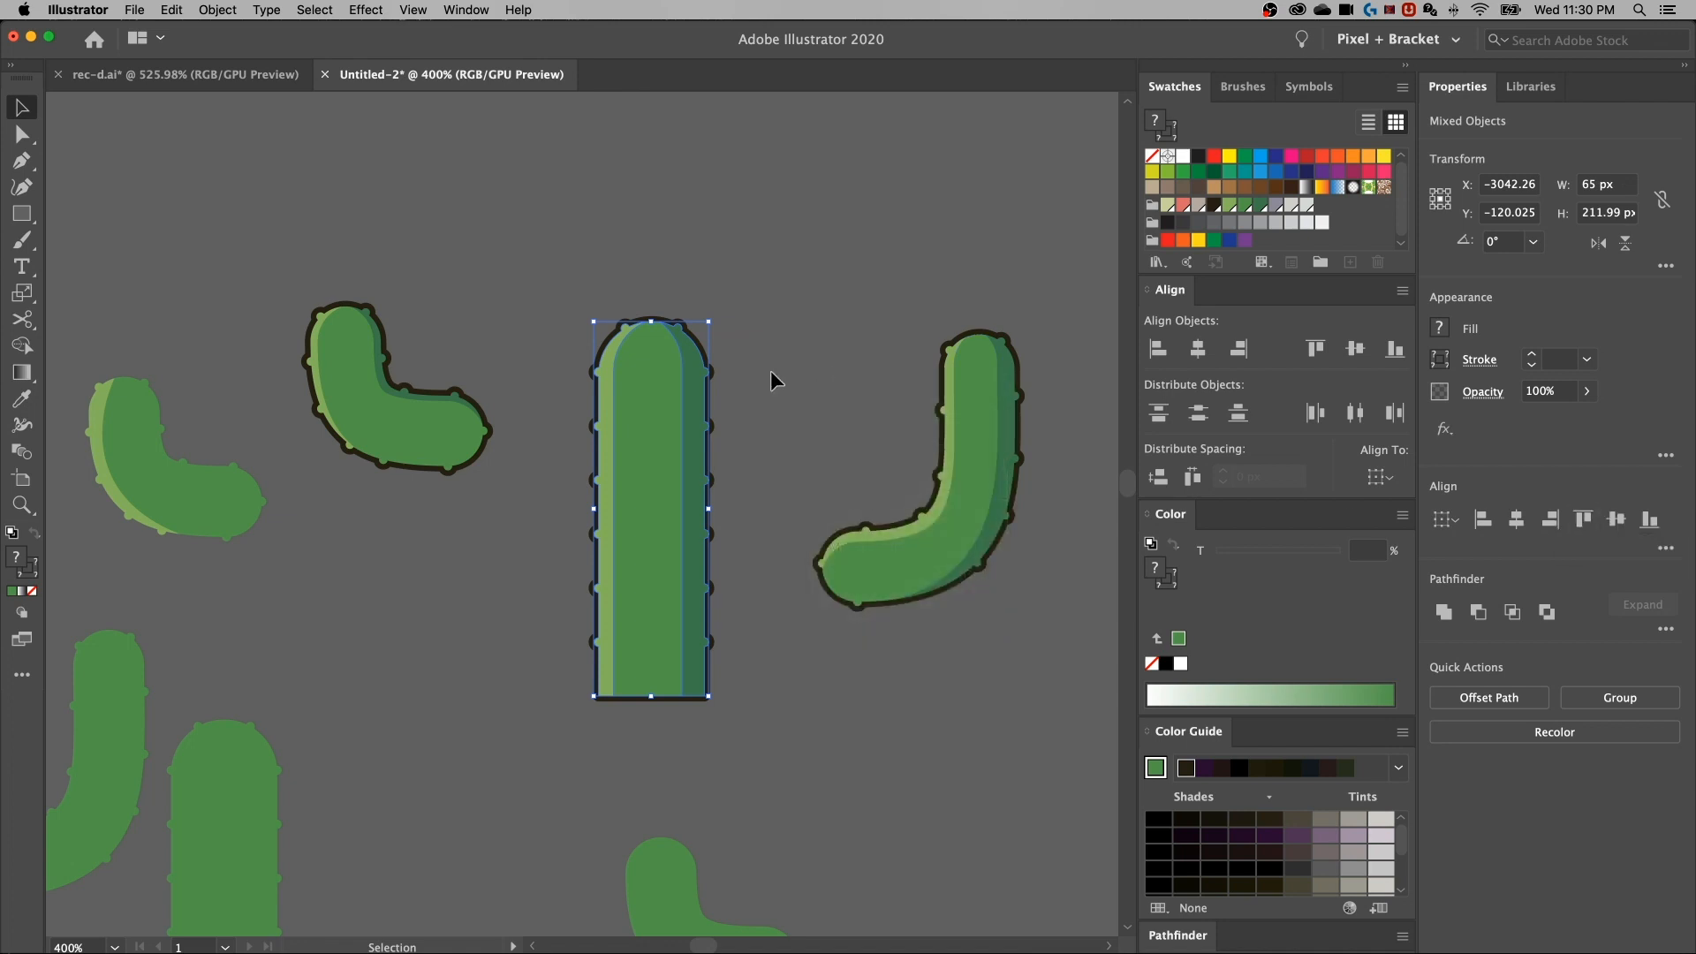
click(770, 375)
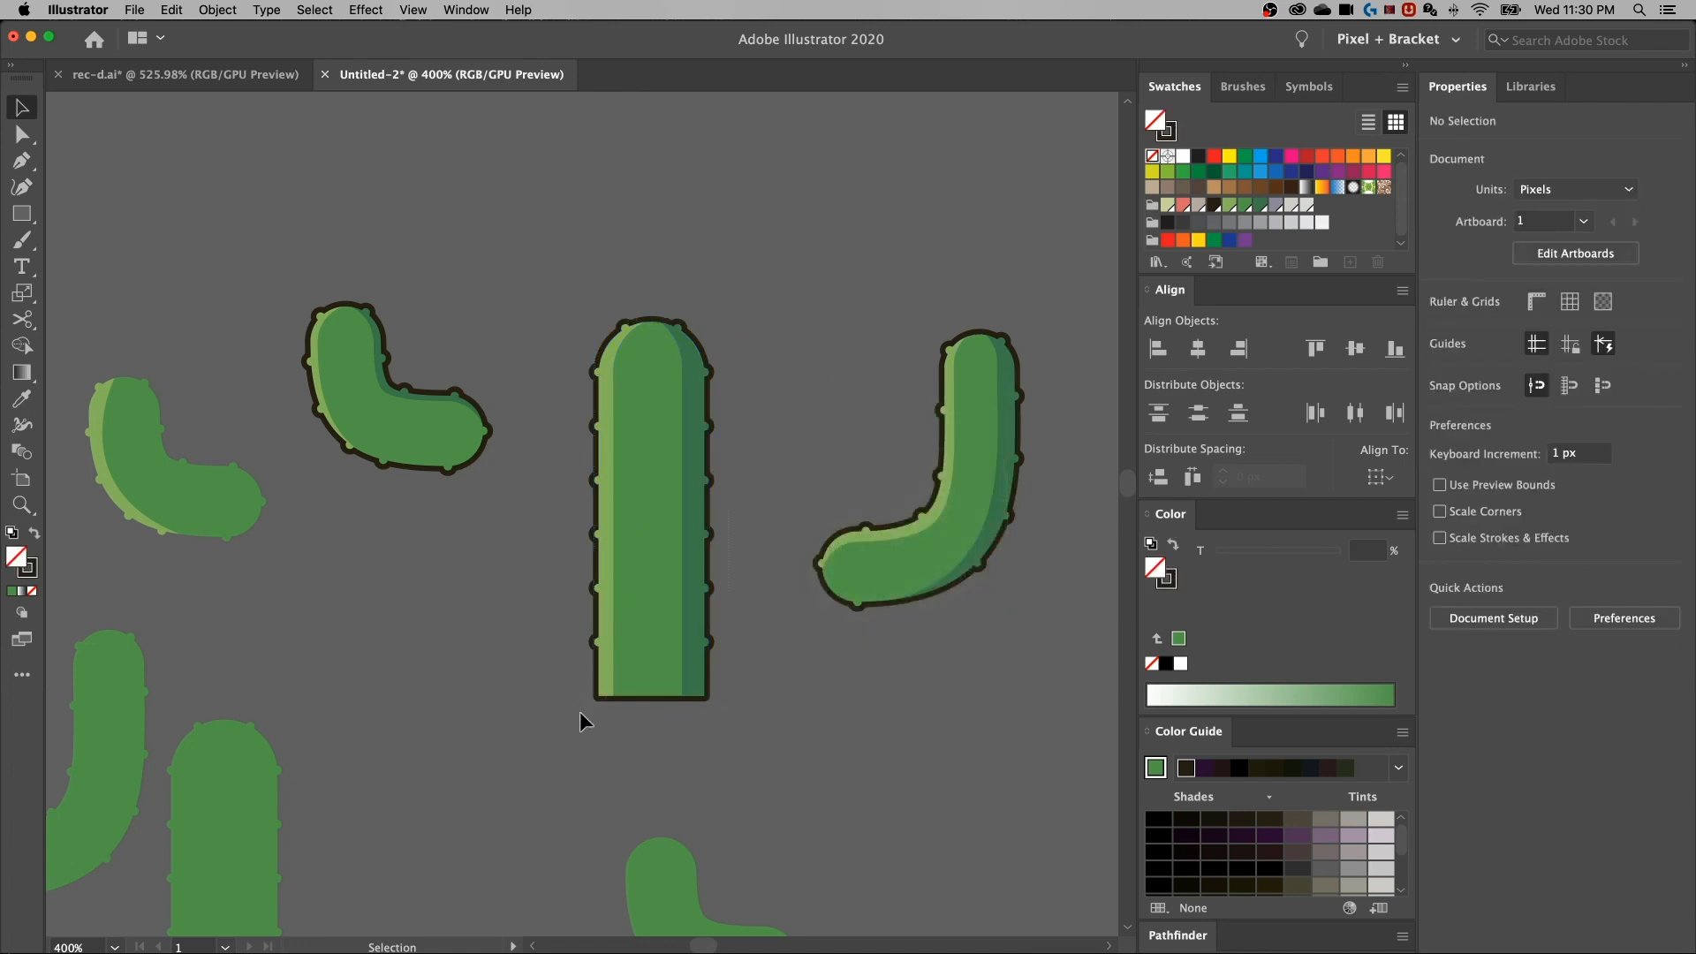
Group the trunk, the long arm and the short arm each with its own dark outline
drag(570, 719, 624, 510)
key(super+g)
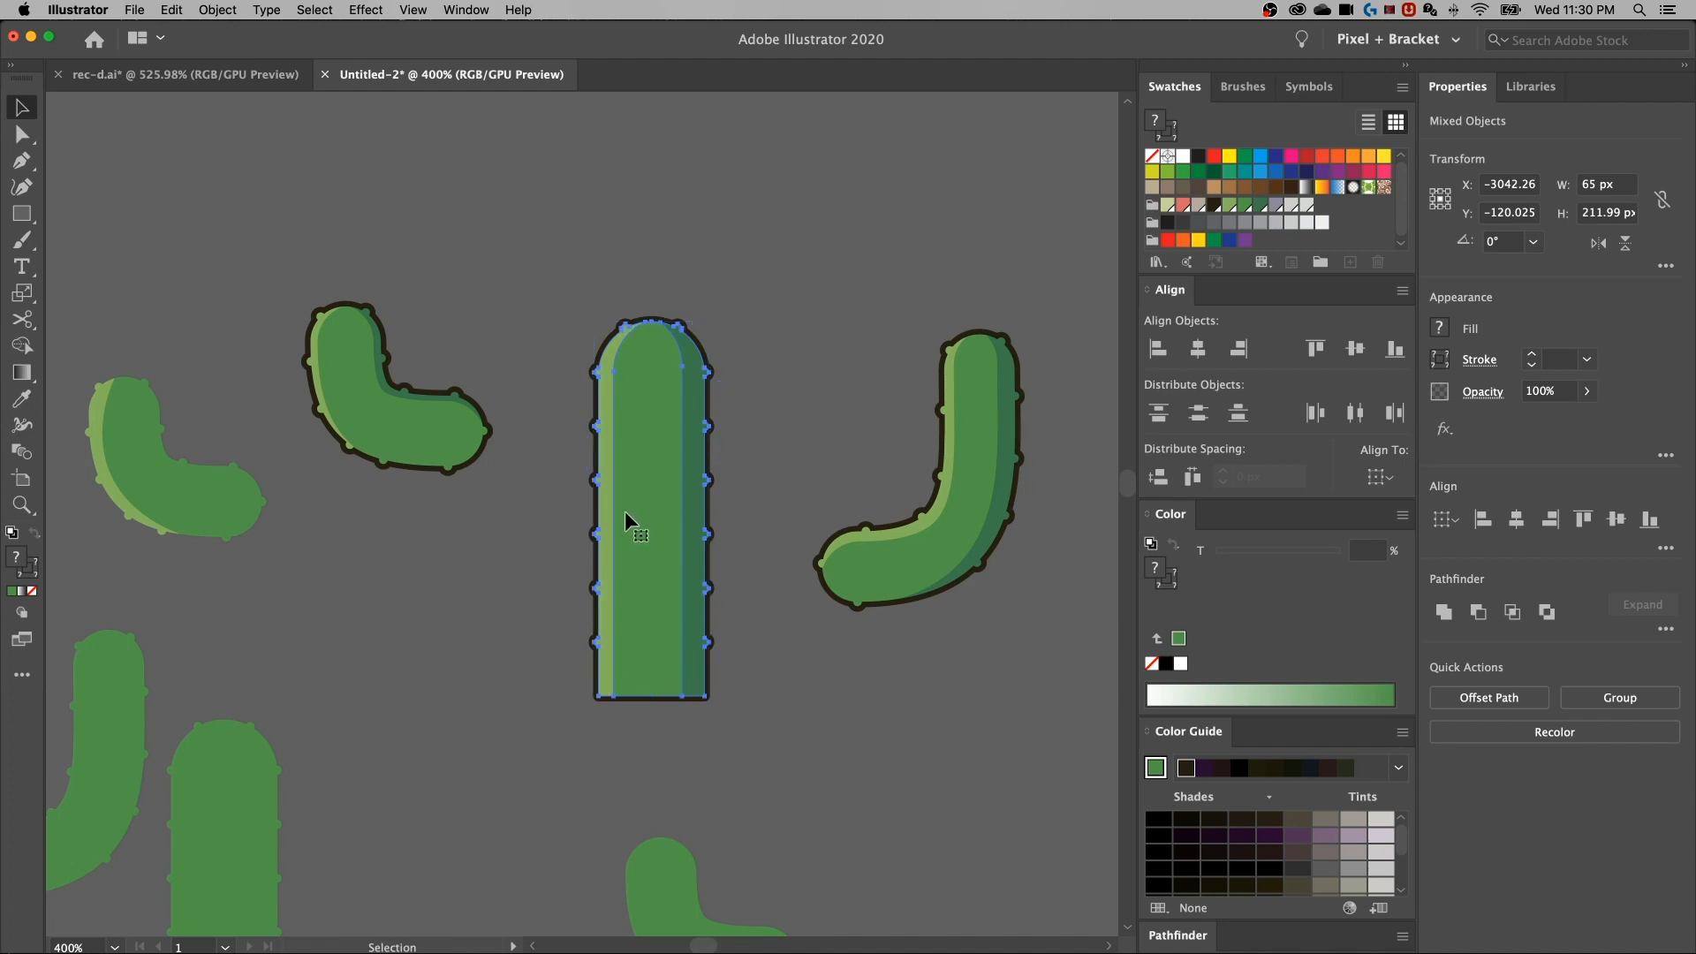
right_click(624, 510)
click(673, 653)
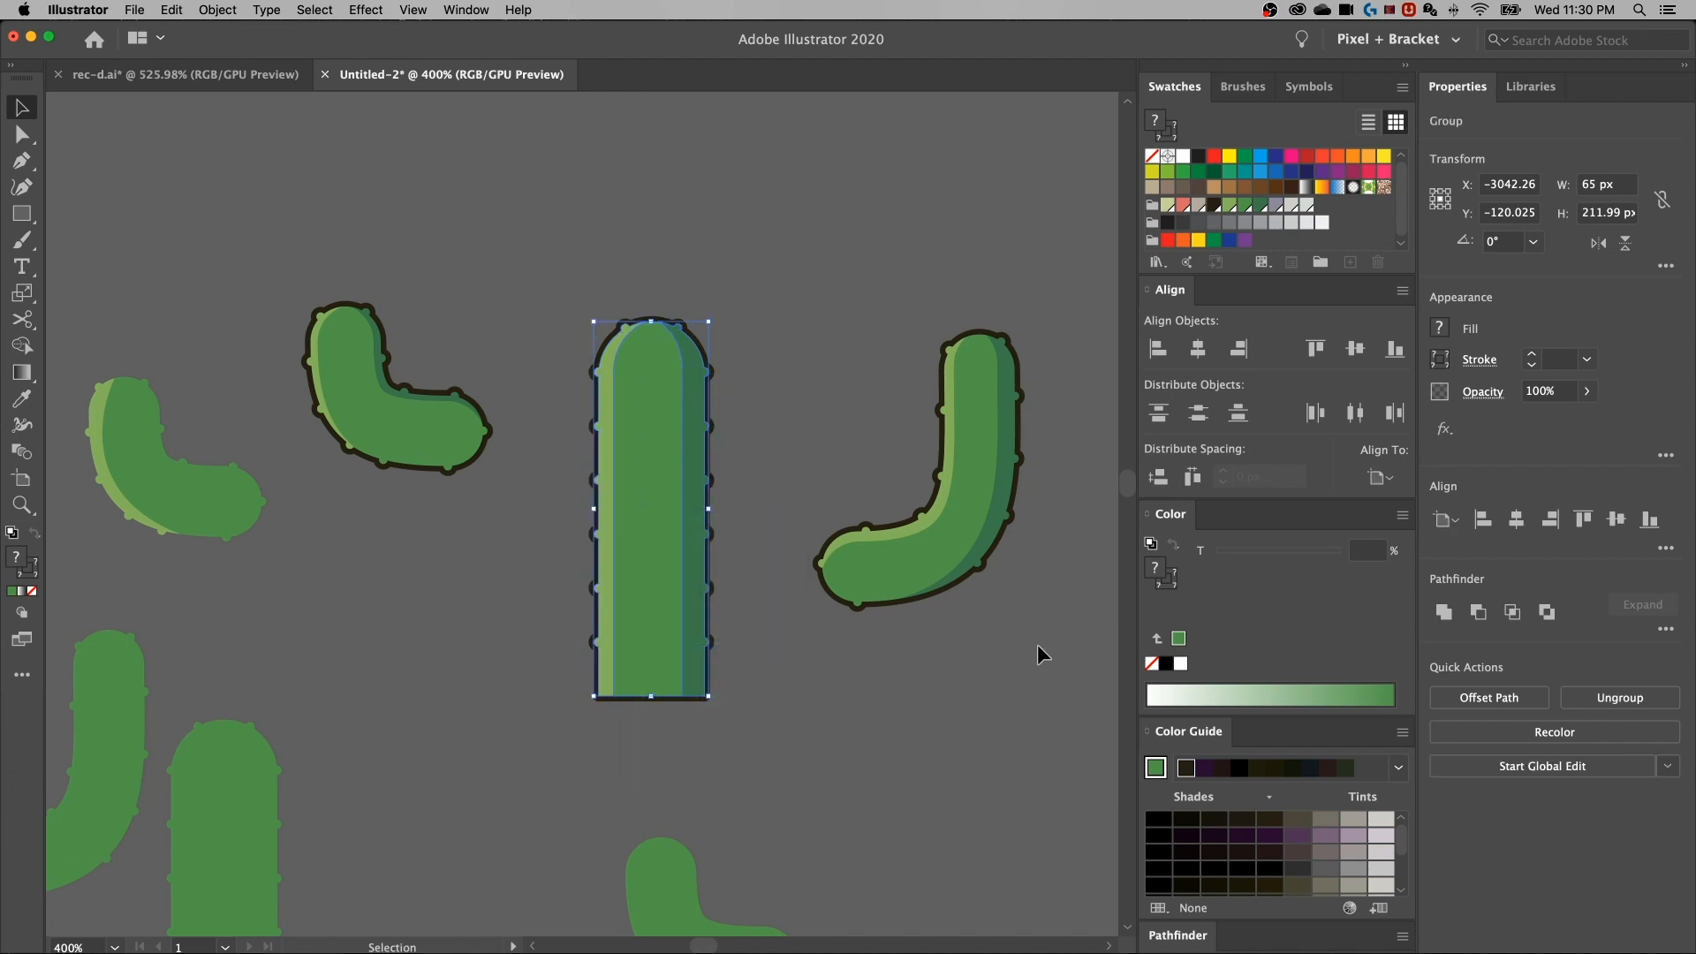
click(930, 508)
right_click(977, 522)
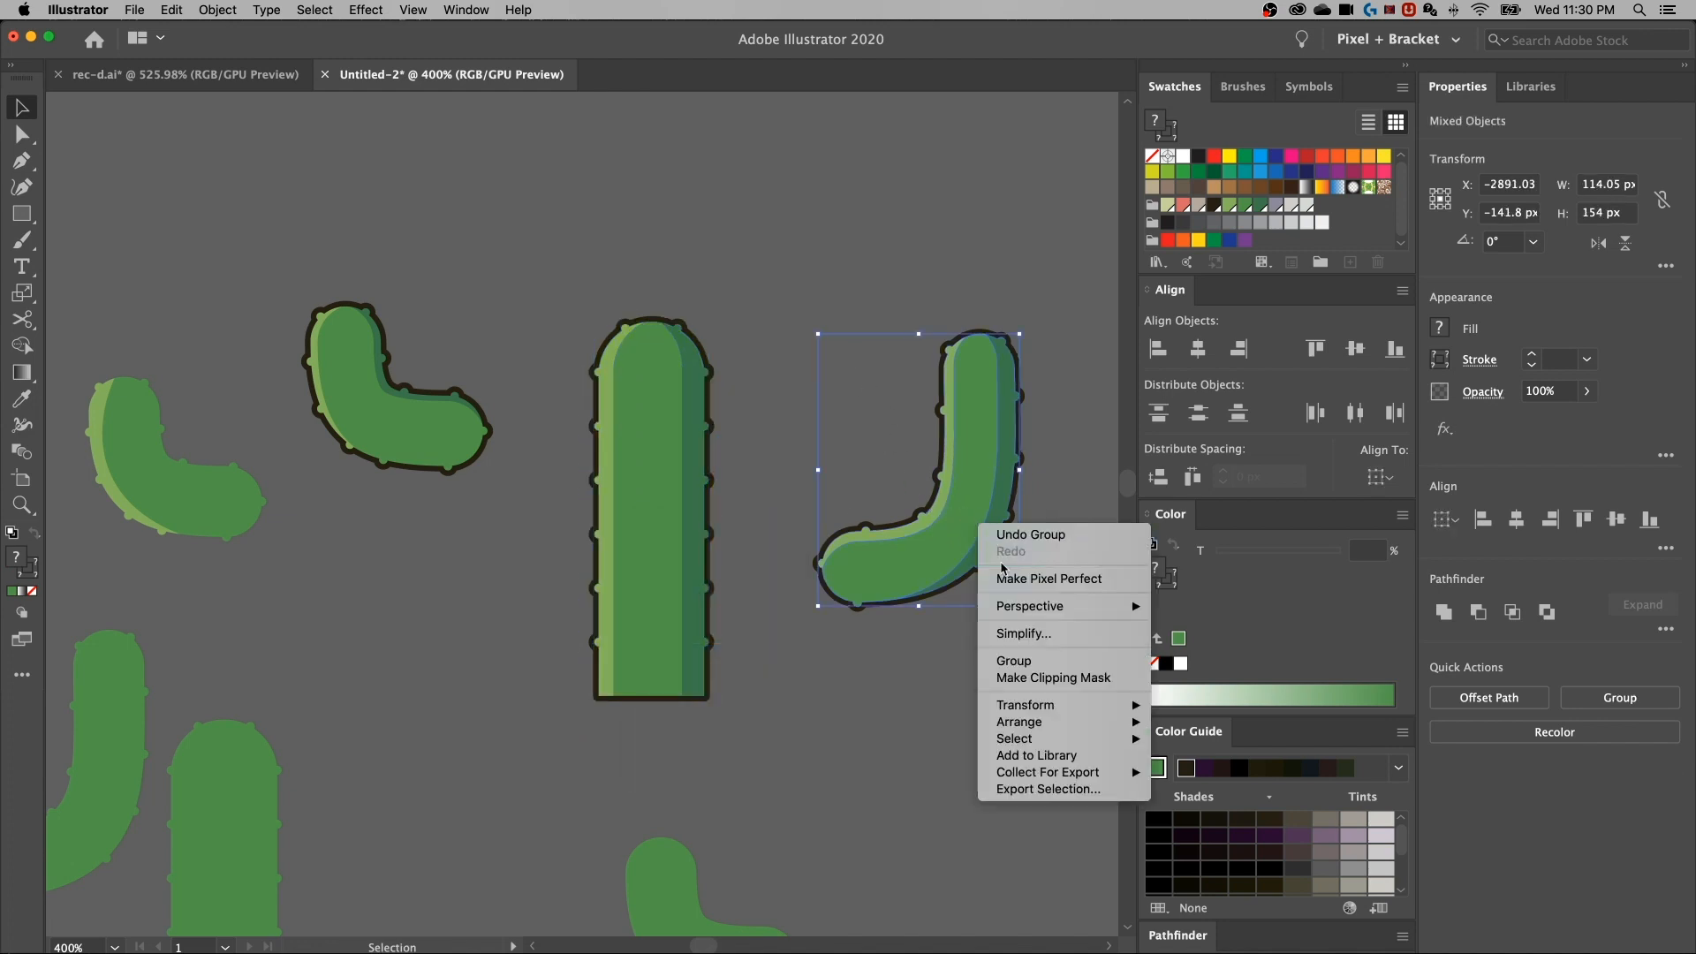
click(1014, 661)
click(393, 438)
right_click(415, 422)
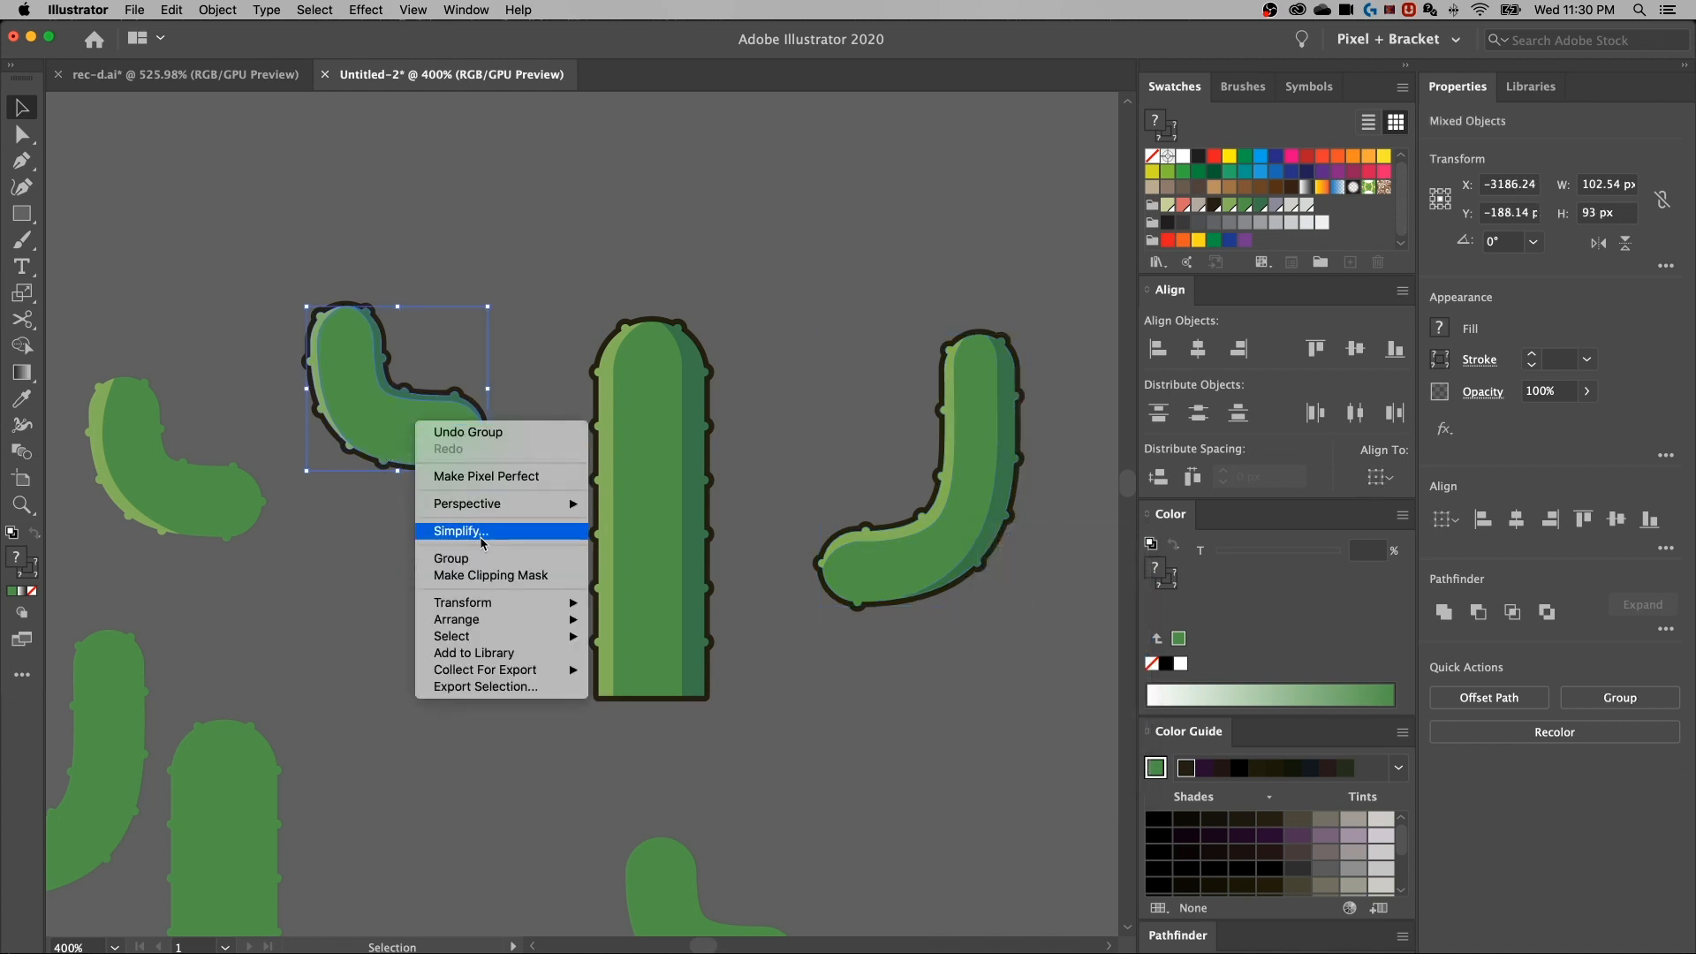
click(495, 558)
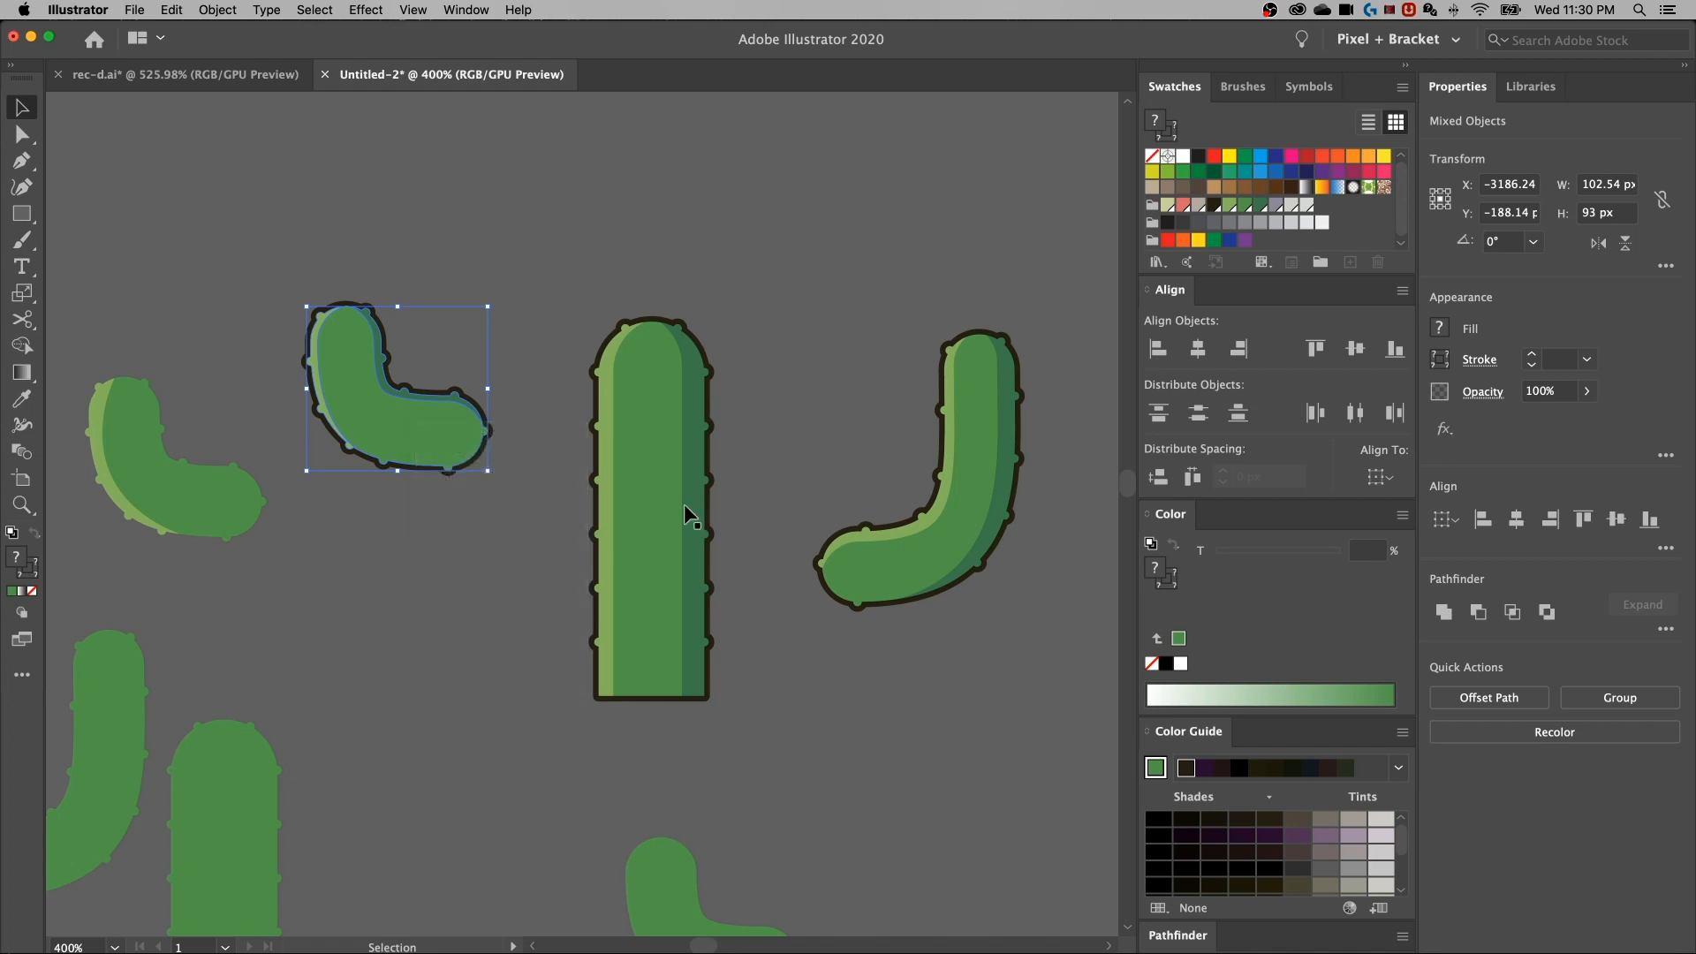
Move the long arm and the short arm onto opposite sides of the trunk so their inner ends overlap it
click(914, 389)
drag(957, 470, 740, 455)
drag(394, 405, 583, 477)
Bring the outlined trunk to the front of both arms
click(656, 358)
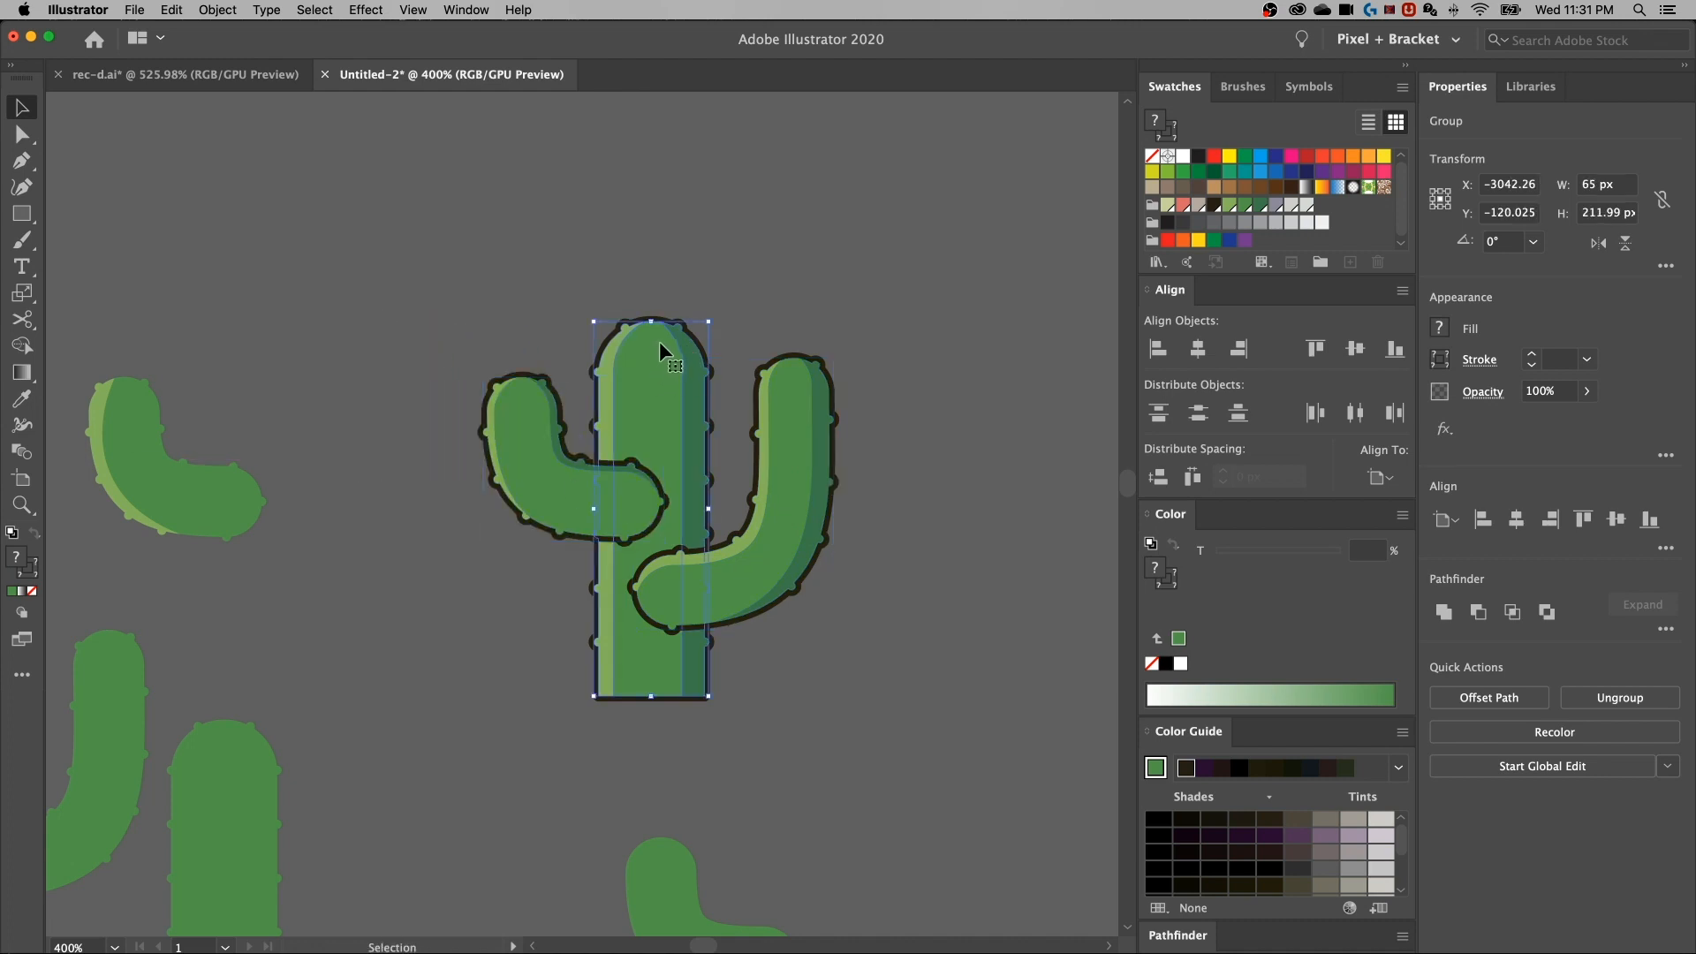
right_click(643, 354)
mouse_move(707, 571)
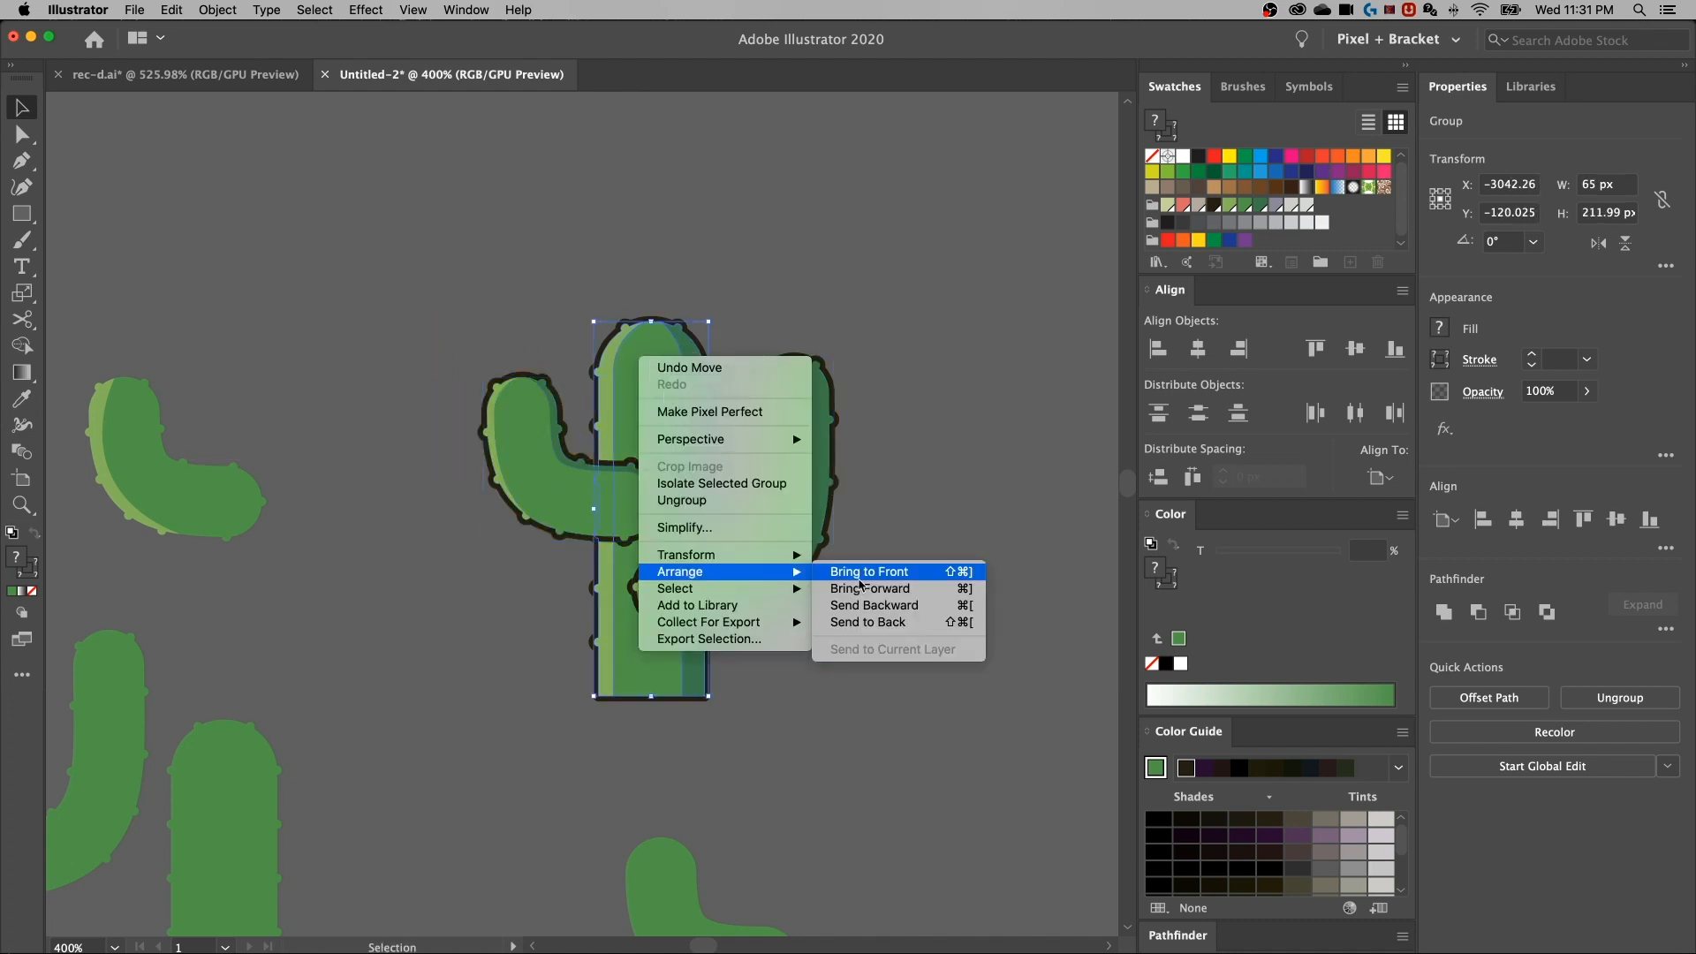
click(897, 581)
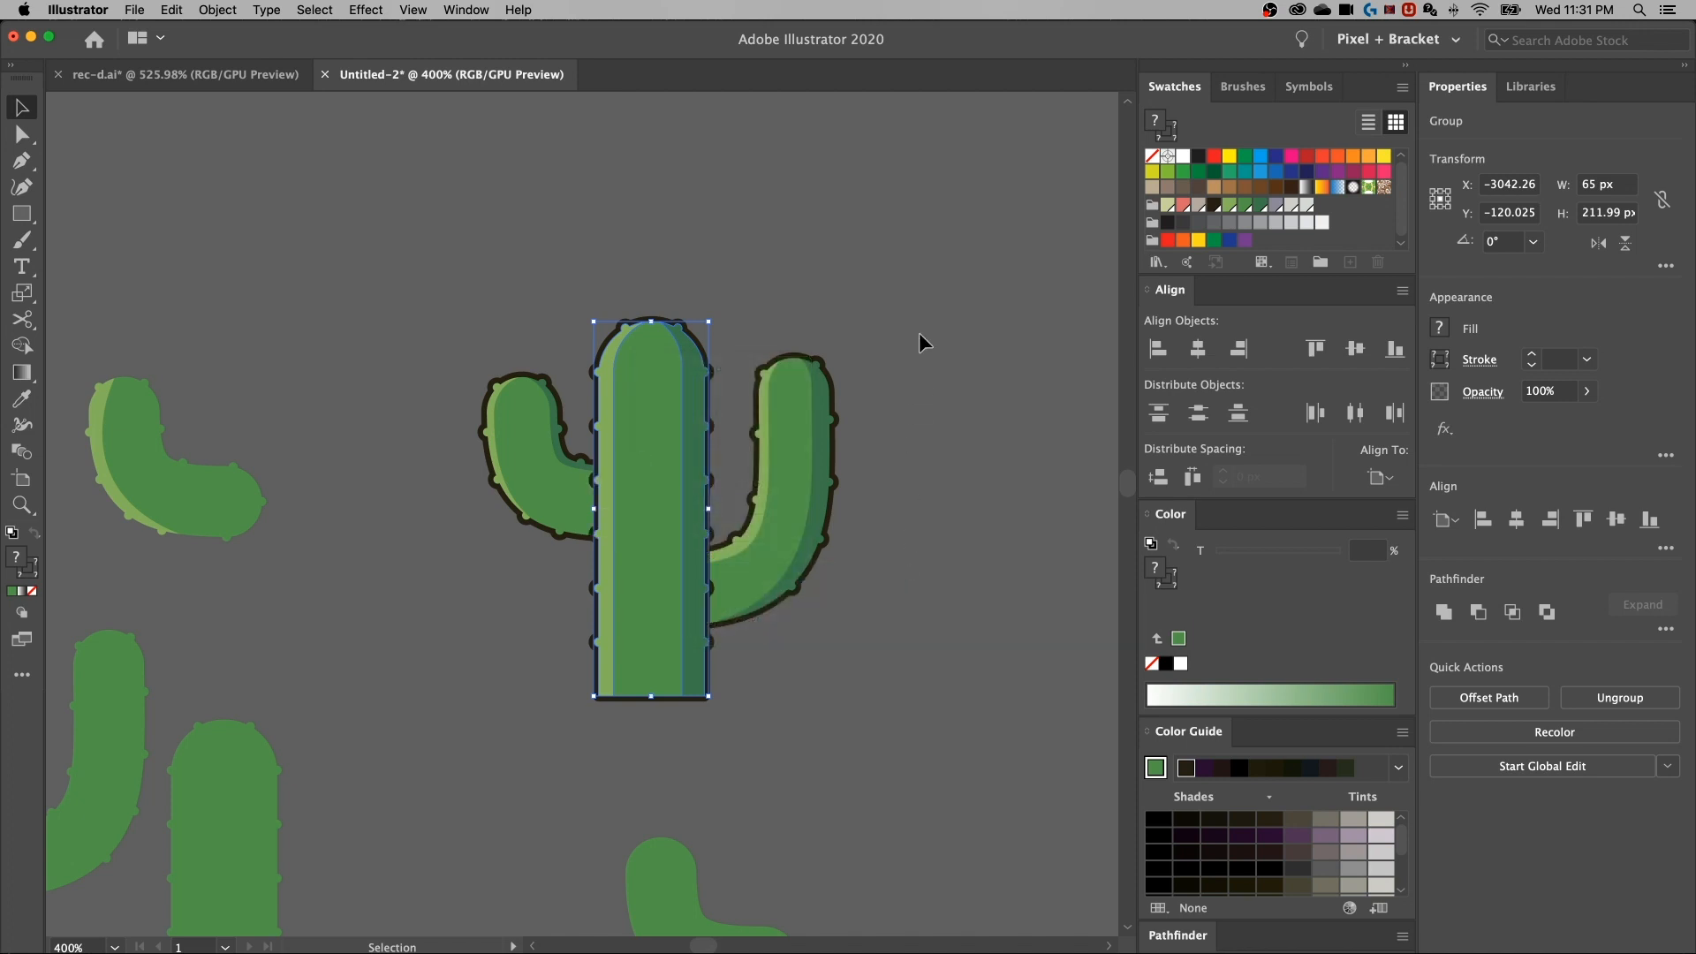
click(872, 408)
Fine-tune the positions of the short and long arms so they sit closer to the trunk
drag(529, 489, 536, 493)
mouse_move(804, 495)
mouse_down()
mouse_move(775, 505)
mouse_move(784, 473)
mouse_up()
click(870, 530)
Select the trunk with both arms and group them as one cactus
drag(864, 627, 848, 615)
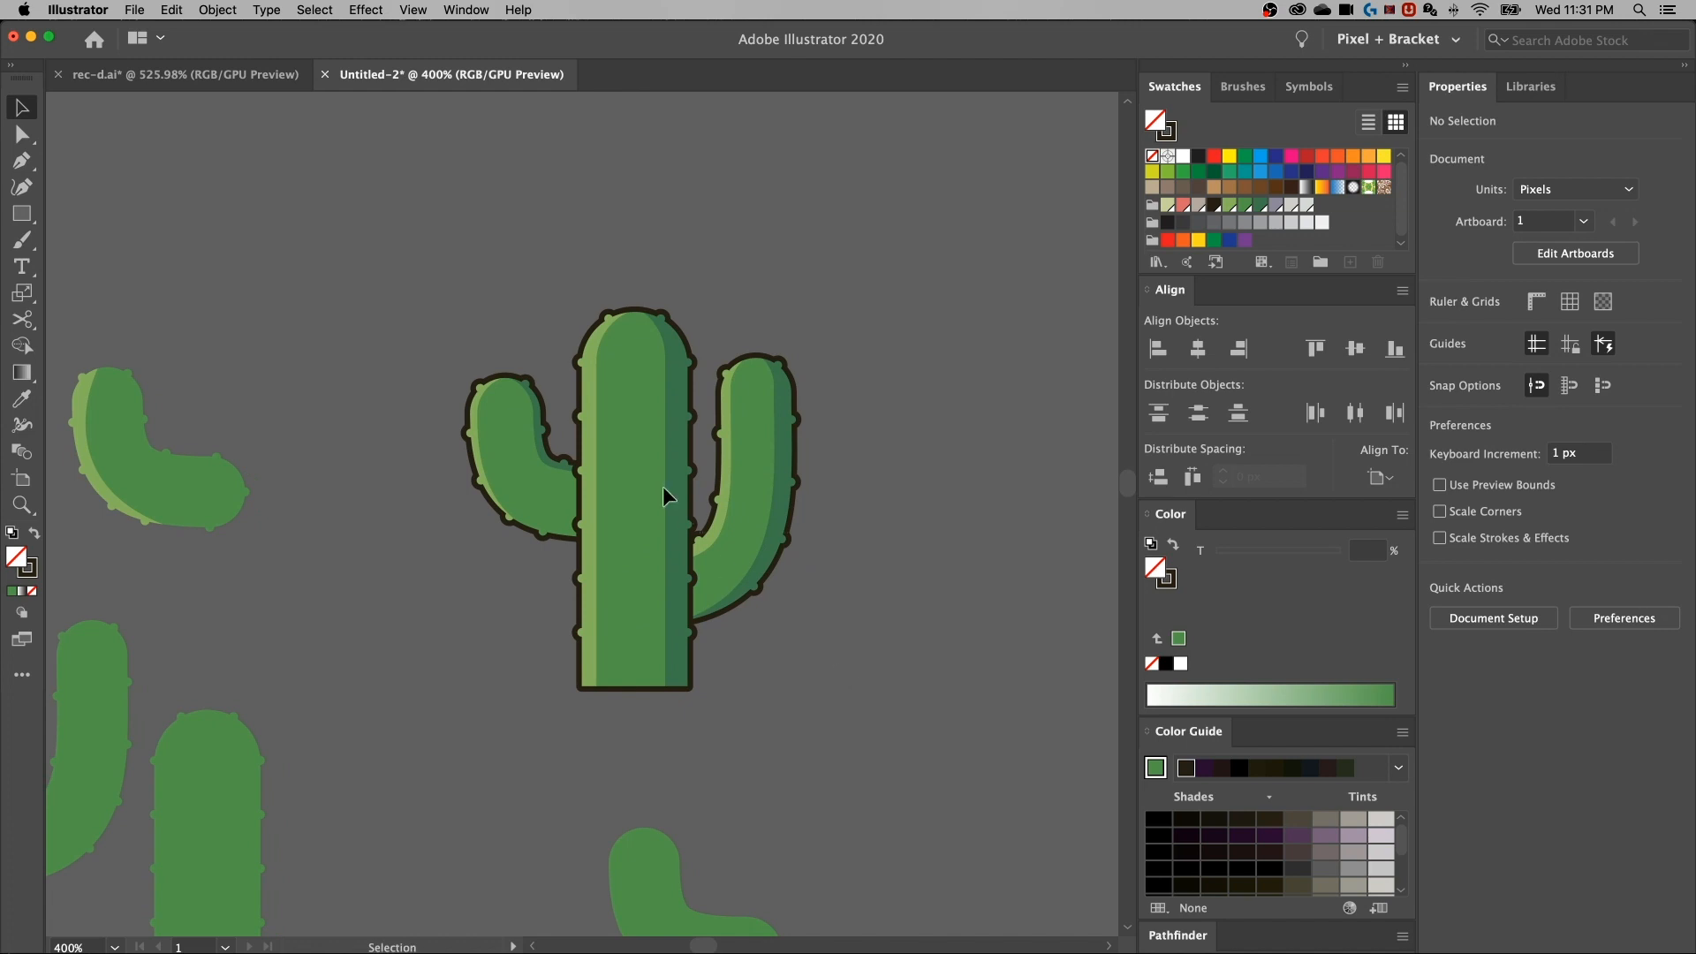
click(583, 375)
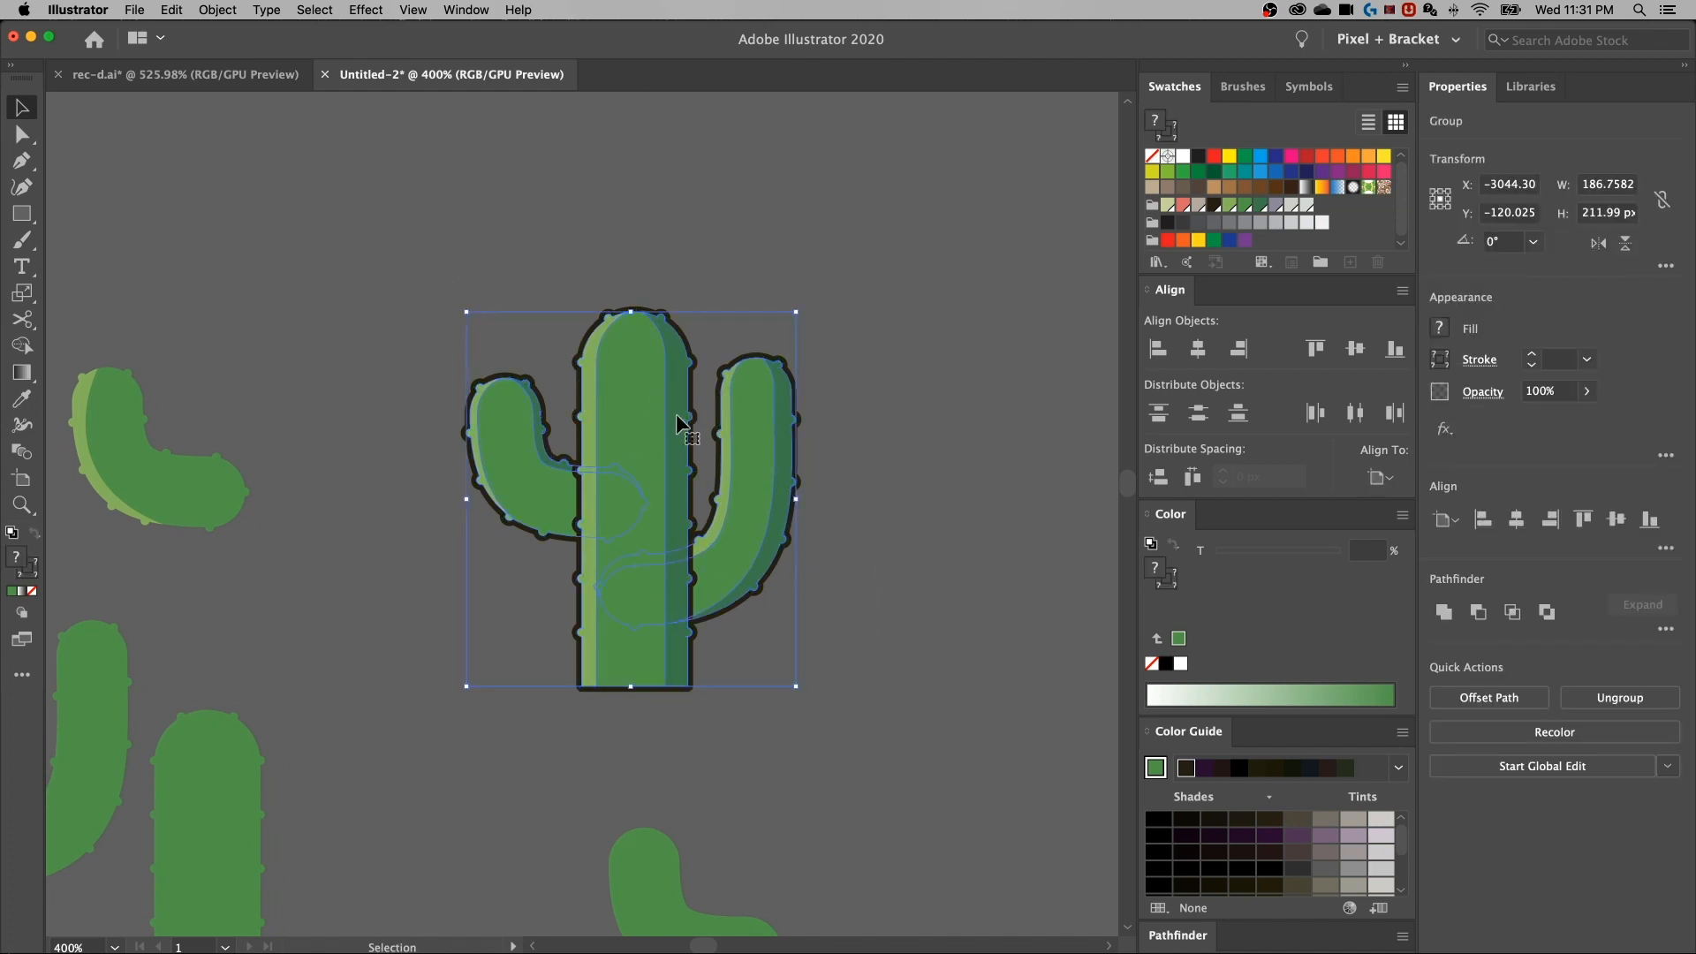
key(super+minus)
key(super+minus)
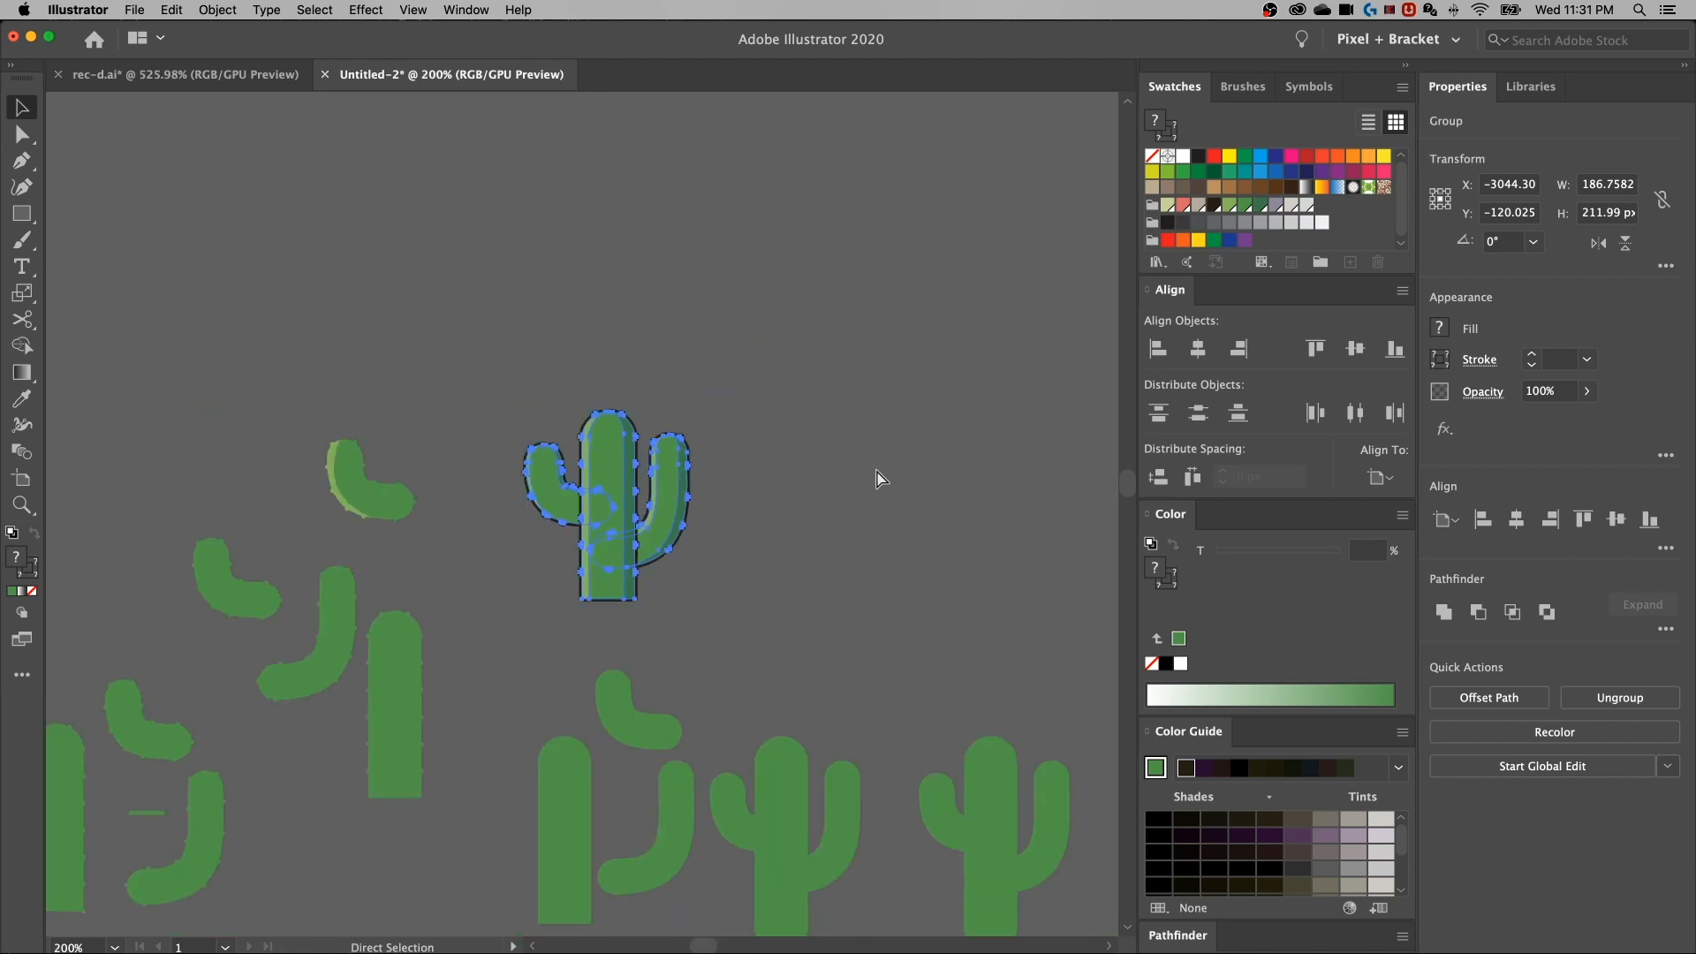
Duplicate the finished cactus into the empty area above the pot and move the nearby plain green cactus away from the pot
drag(765, 412, 499, 200)
drag(334, 314, 814, 456)
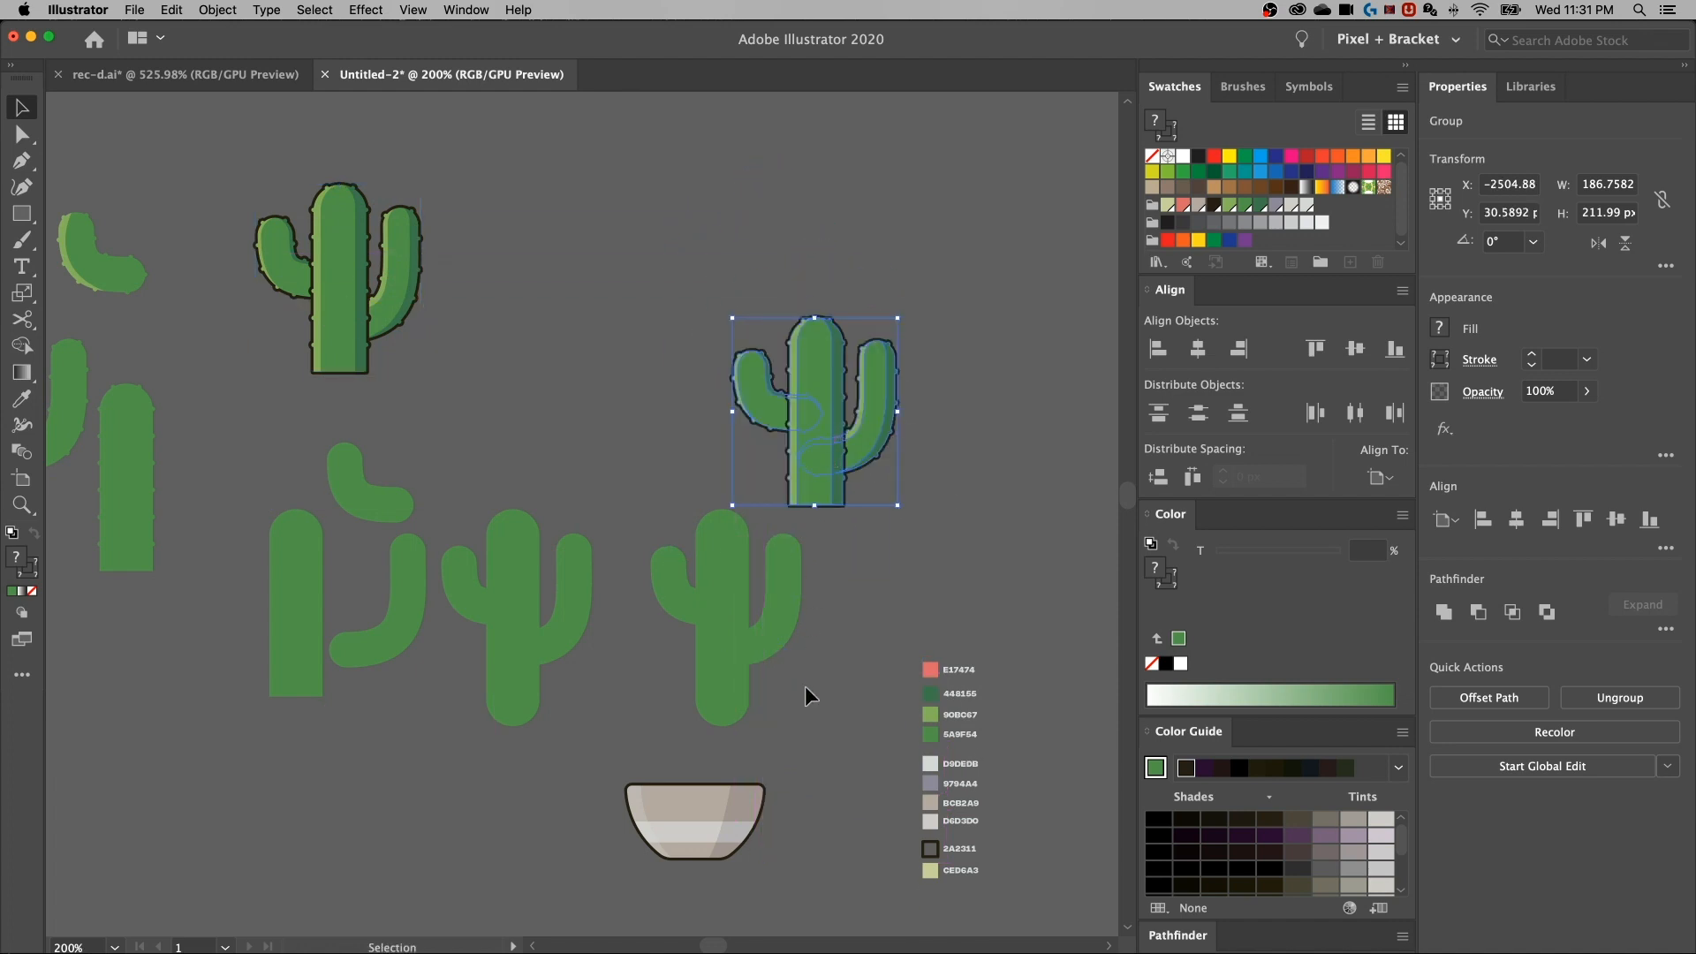
click(729, 564)
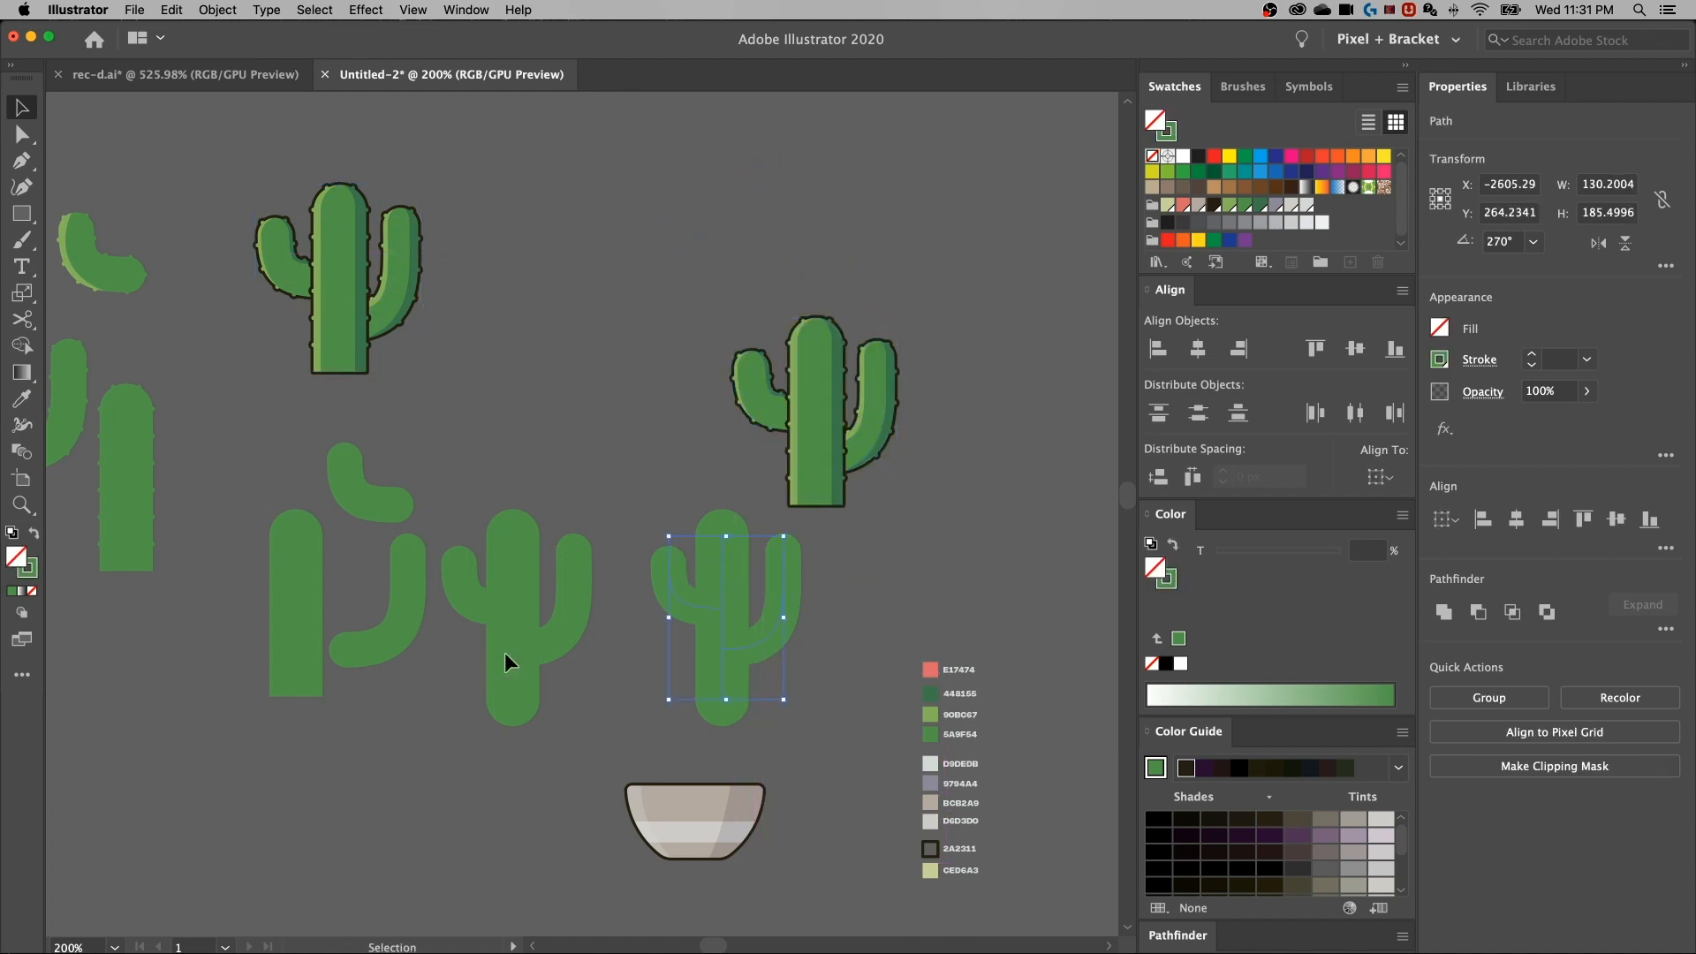
drag(335, 713, 784, 664)
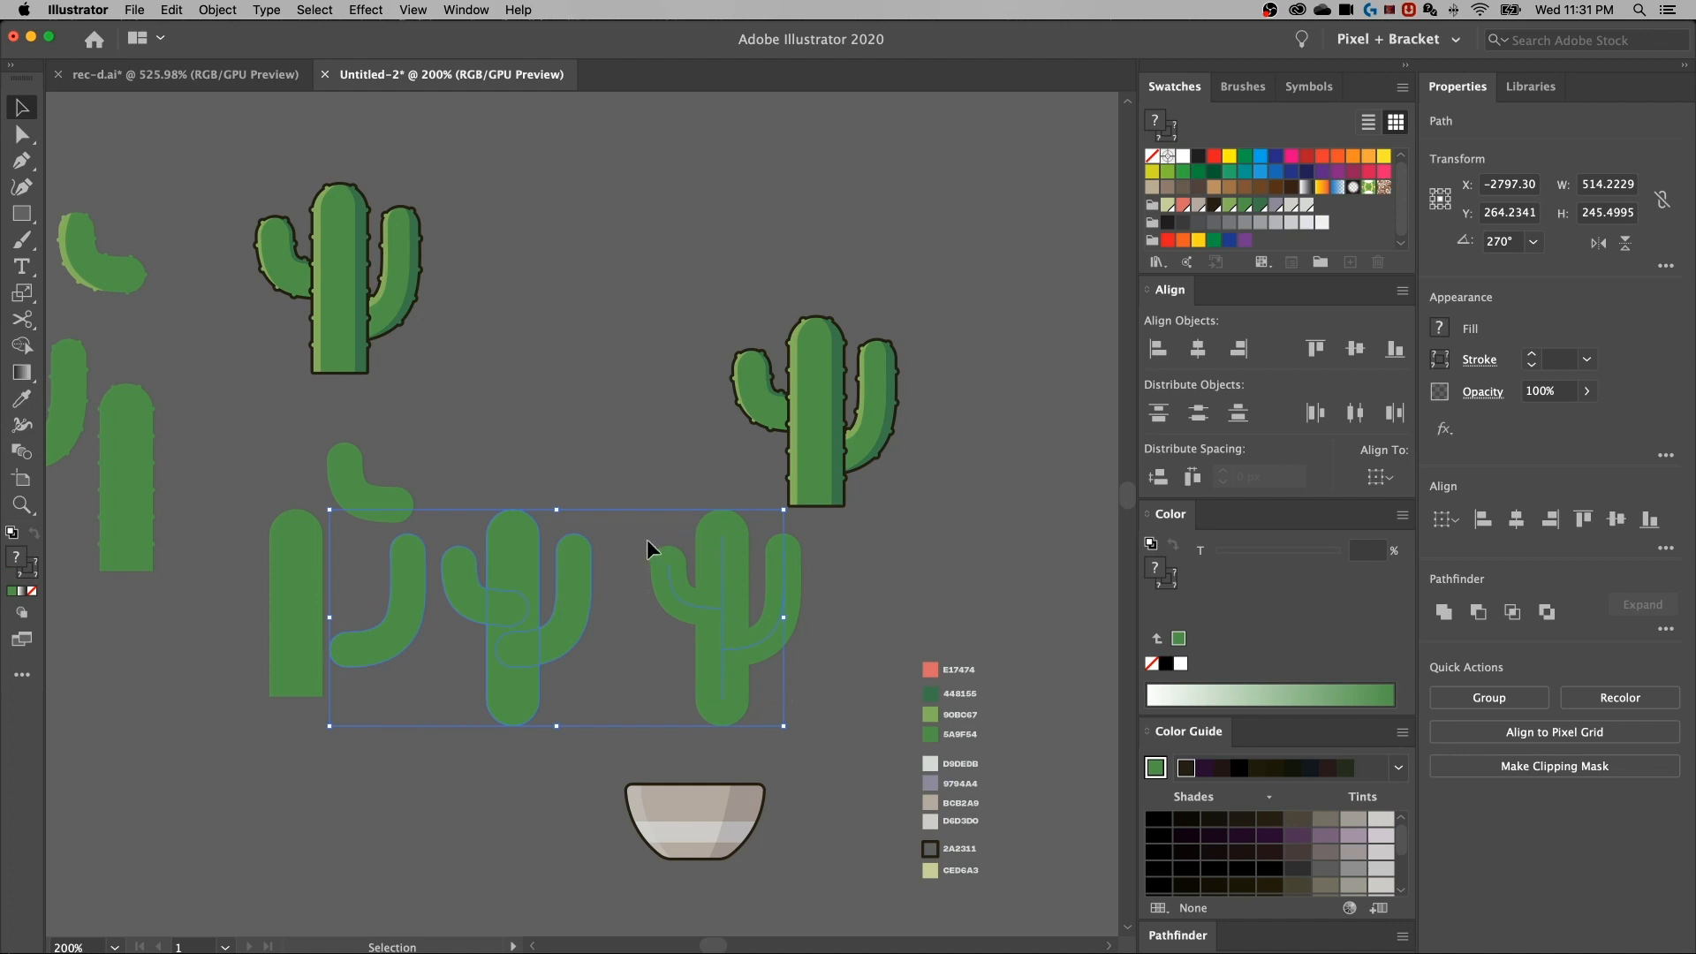
click(738, 573)
drag(724, 574, 440, 740)
scroll(878, 510, down, 1)
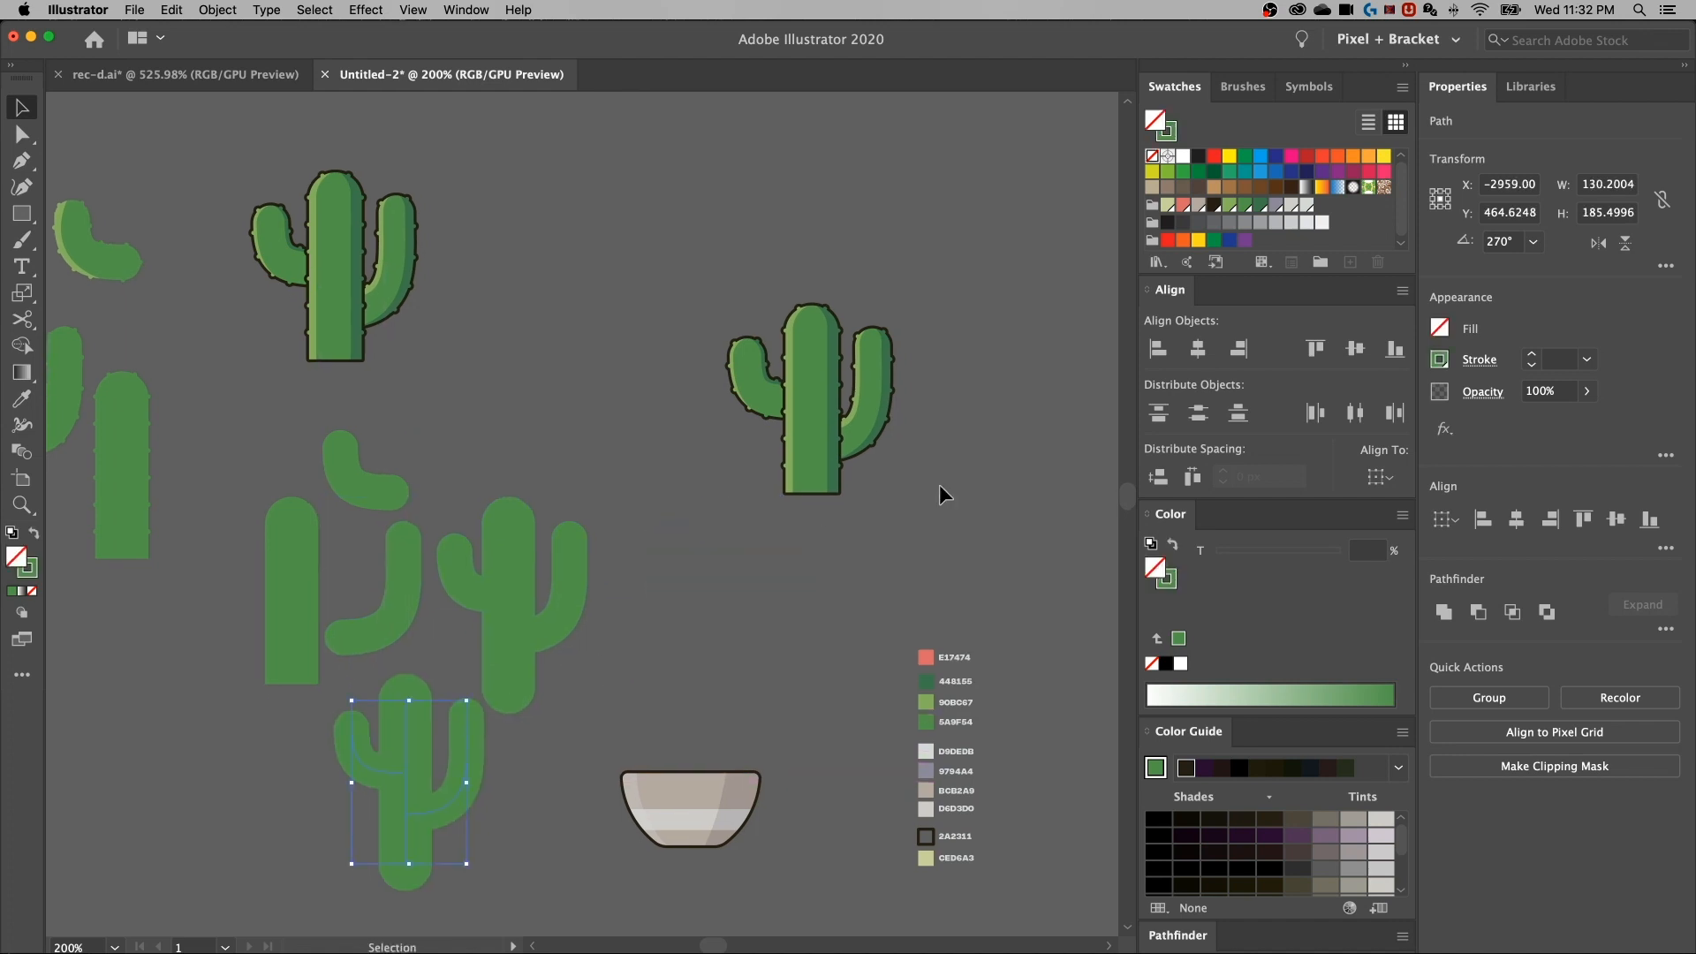
Move the duplicated cactus onto the pot so its base overlaps the rim, and send it behind the pot
drag(806, 358, 761, 594)
key(super+equal)
key(super+equal)
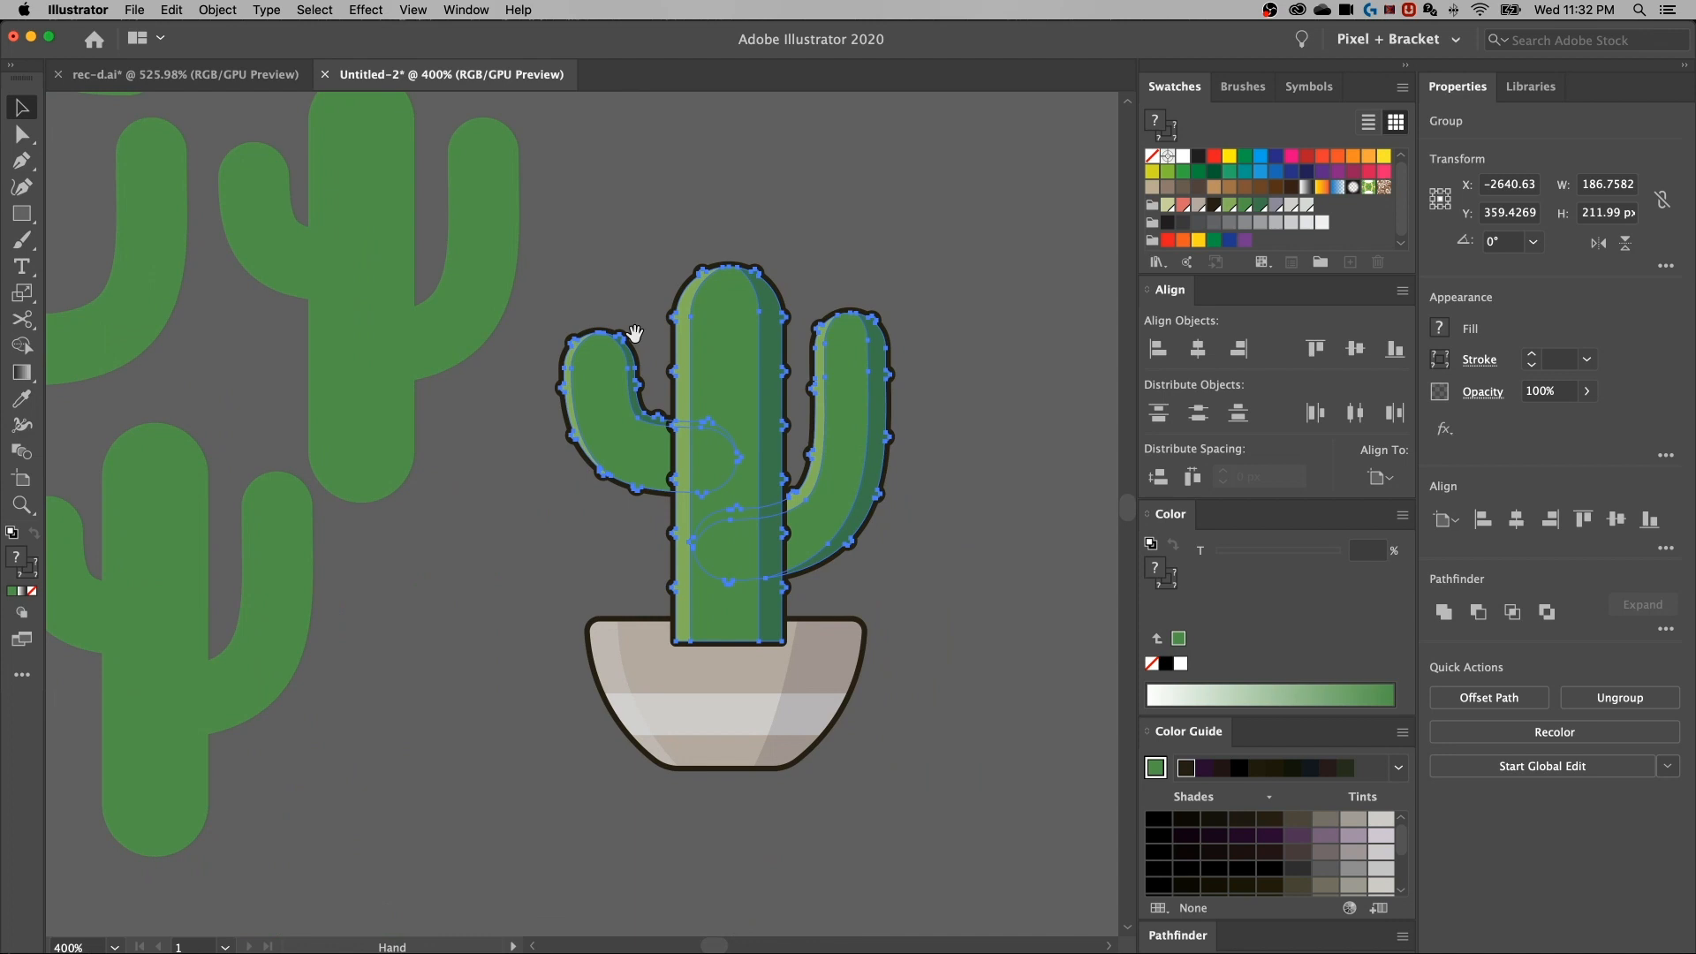
right_click(765, 485)
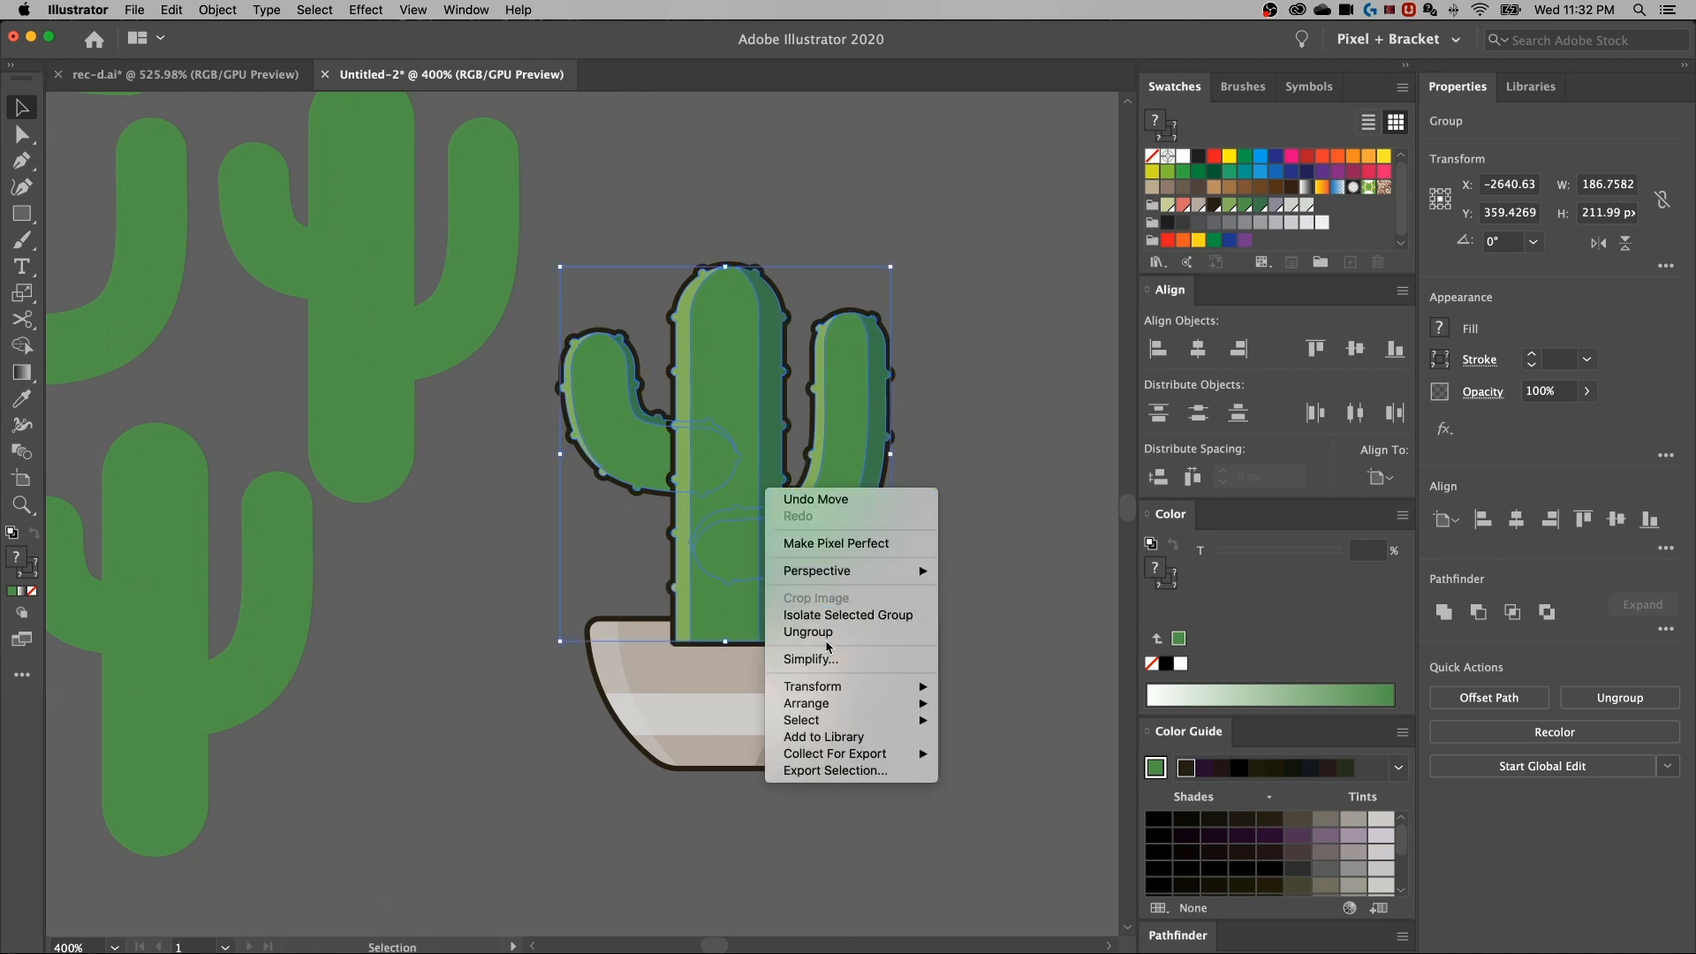
mouse_move(832, 694)
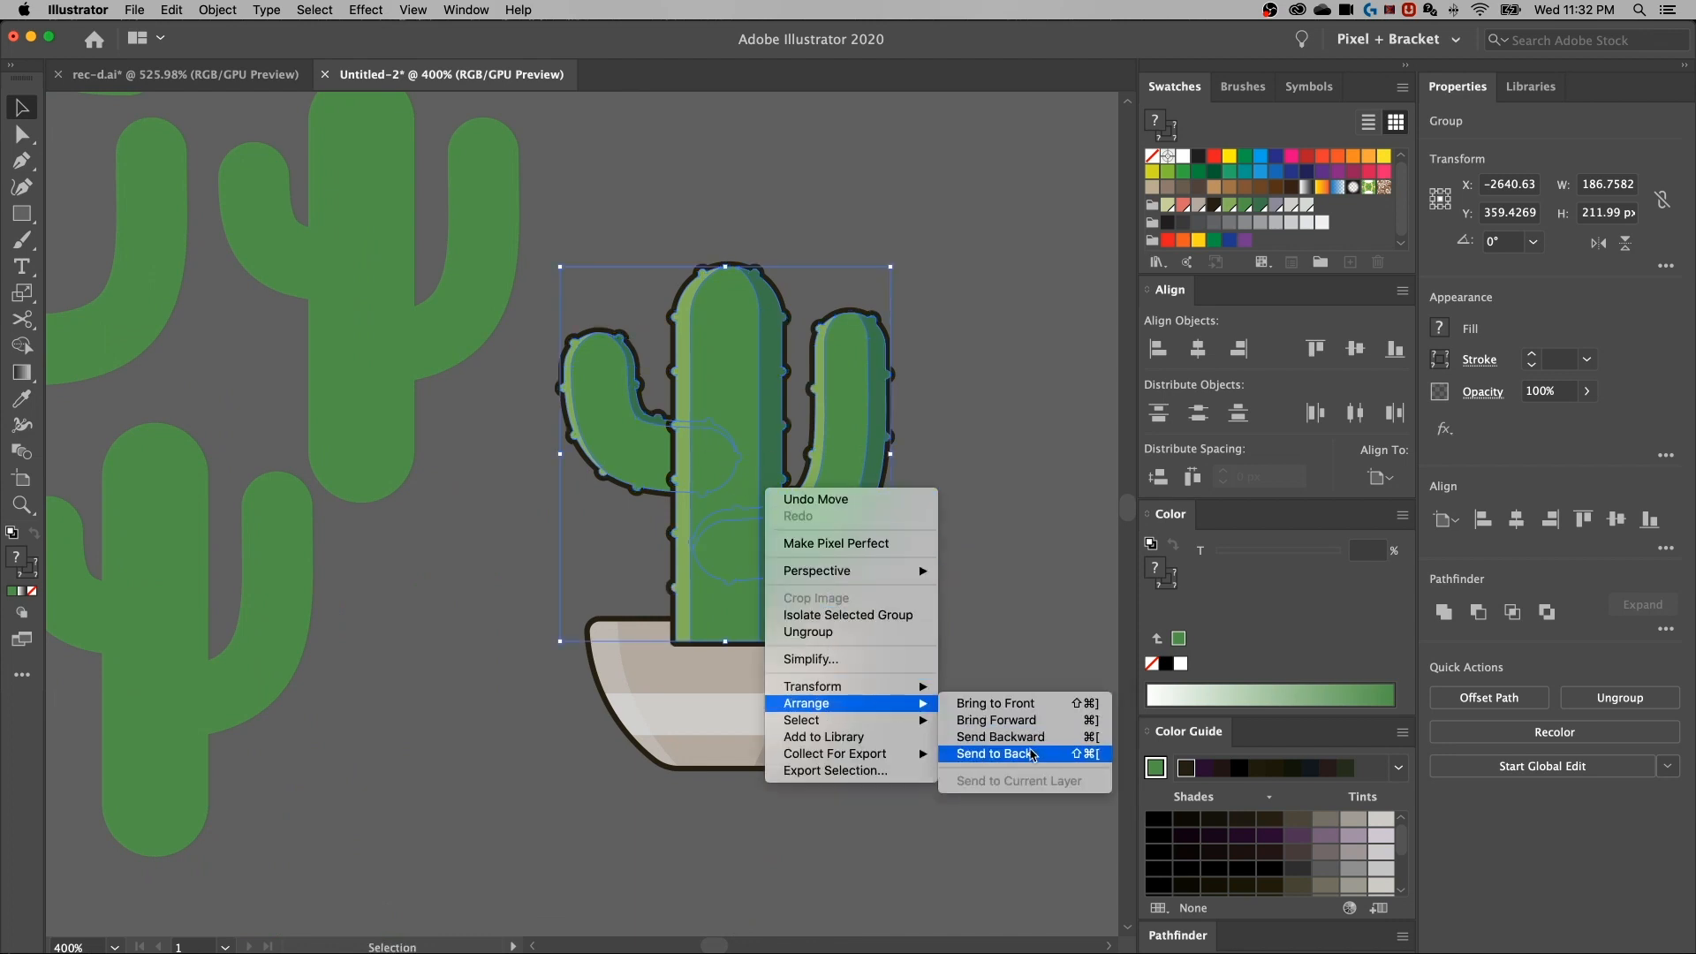
click(1032, 753)
scroll(971, 517, right, 1)
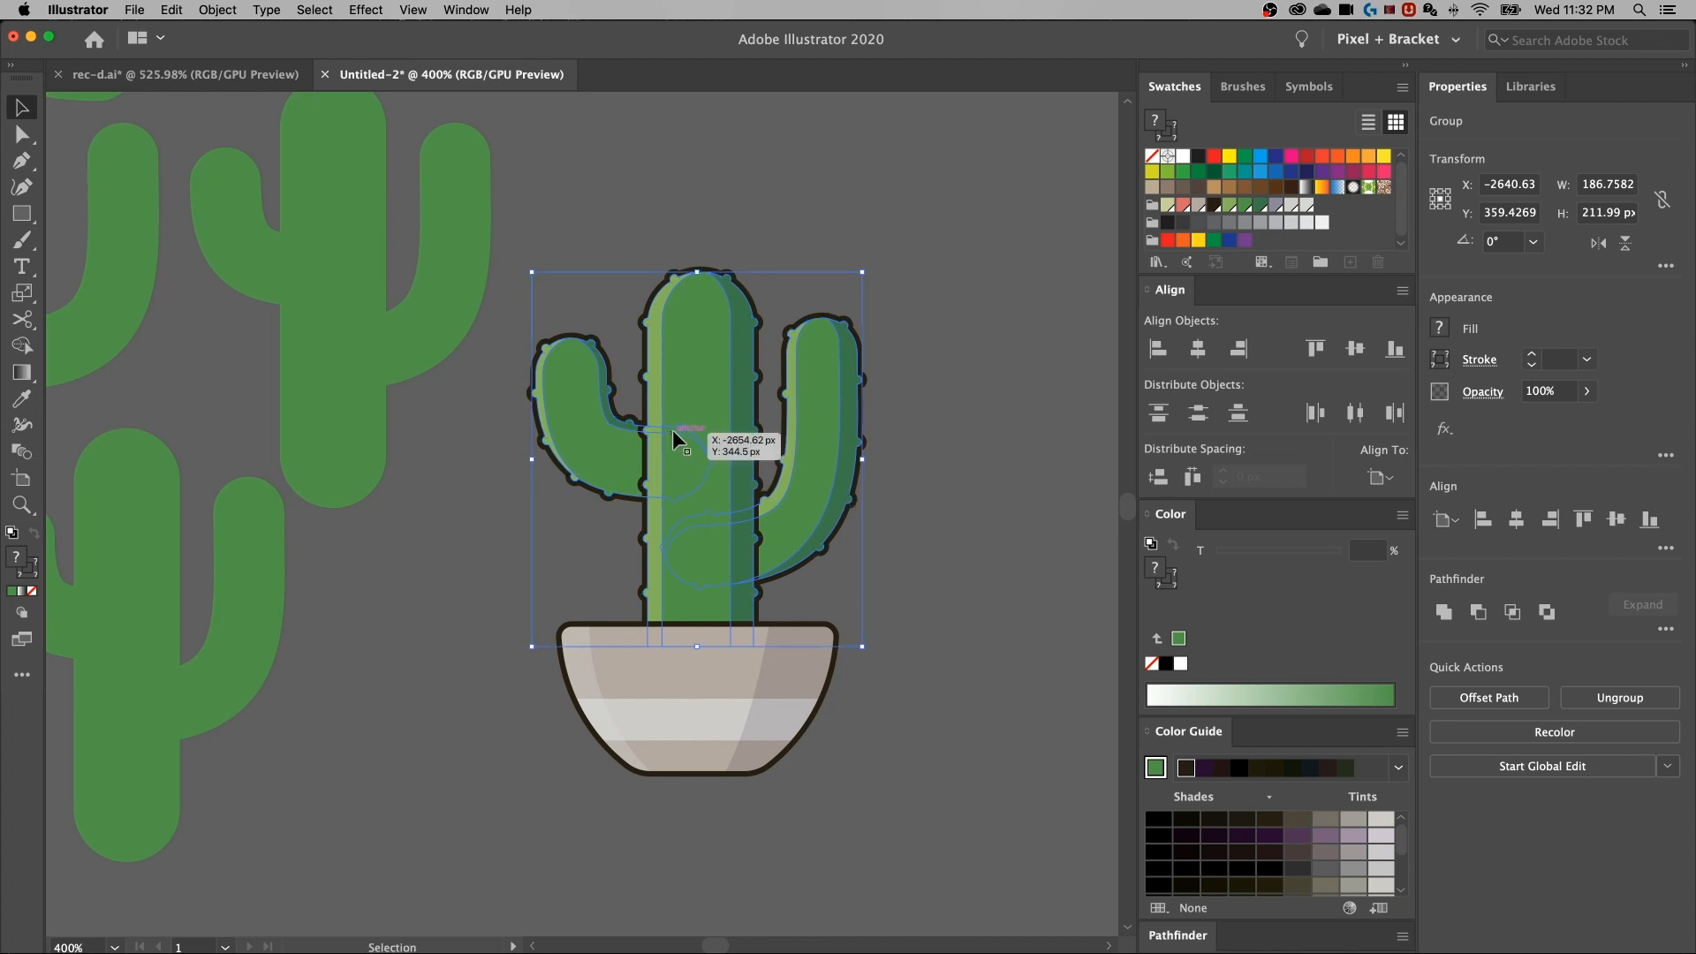
Centre the cactus horizontally on the pot, using the pot as the key object
shift+click(728, 676)
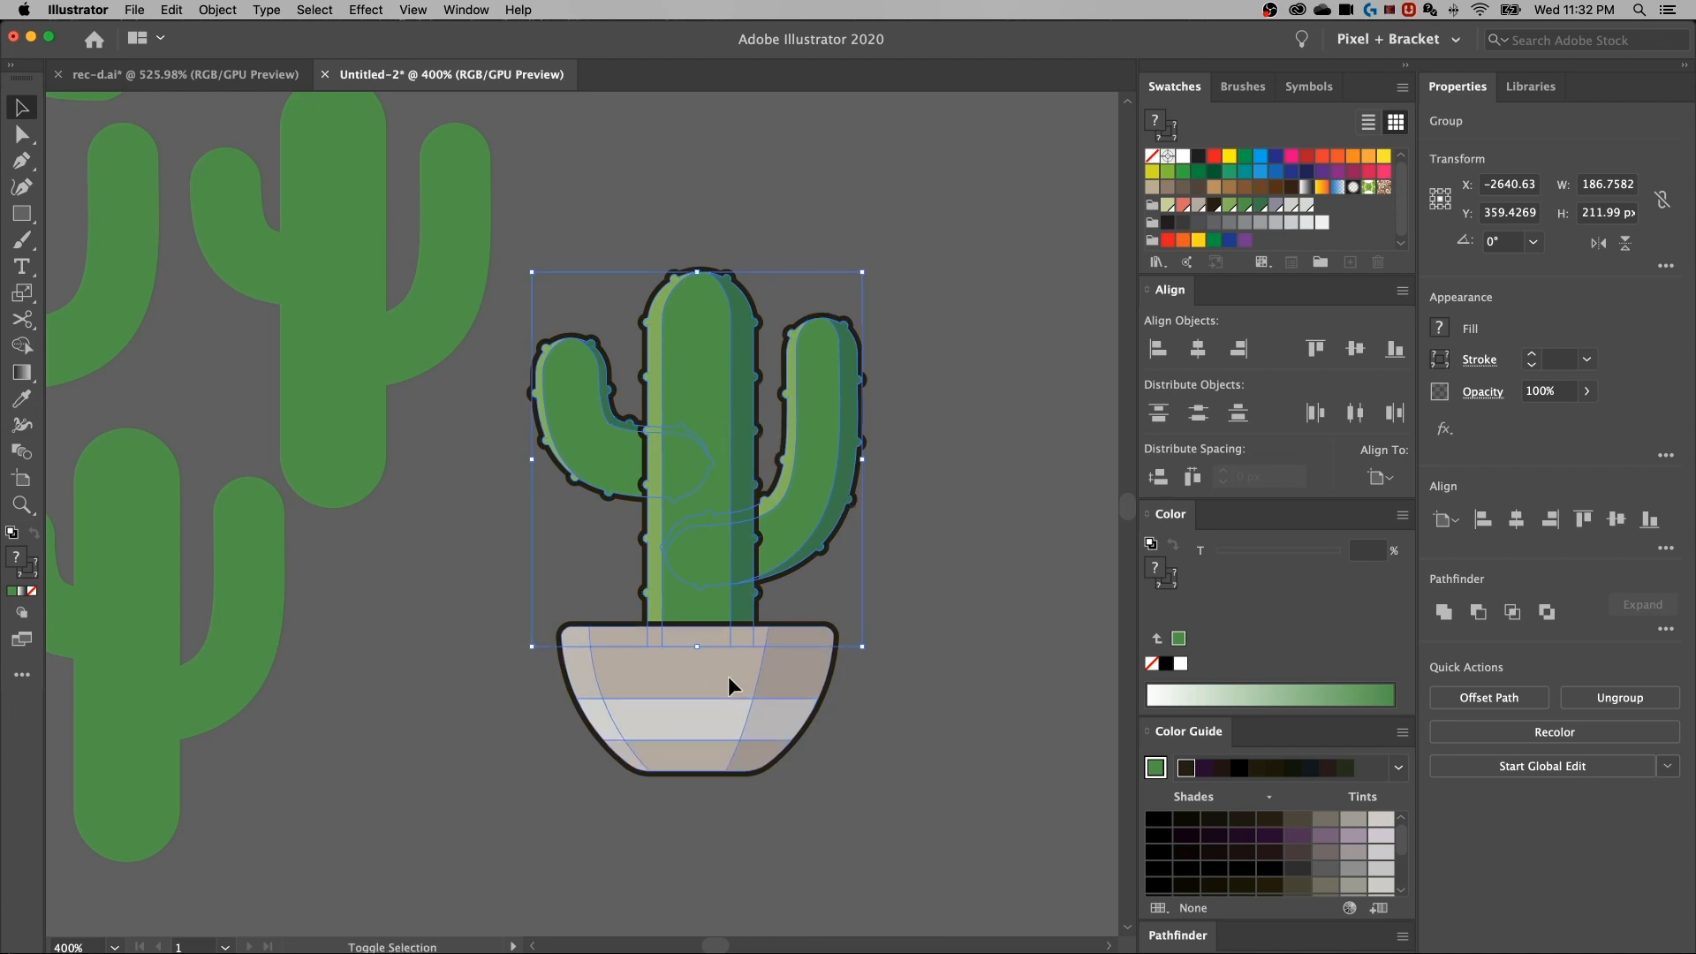
click(713, 675)
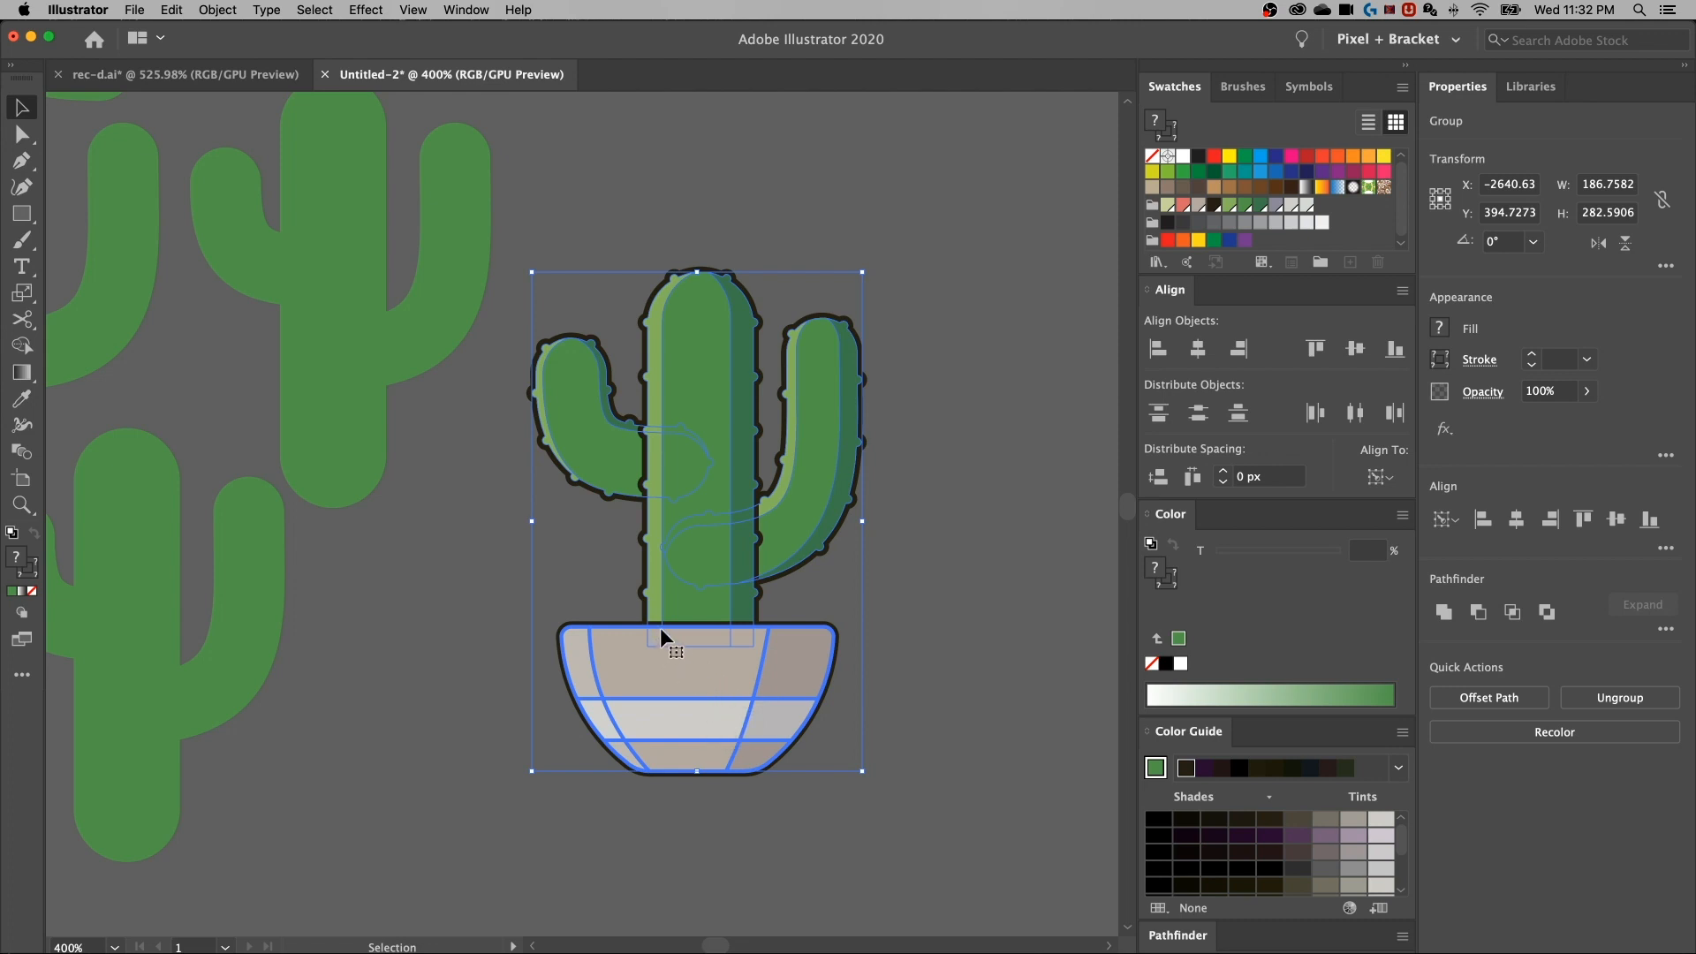
click(1518, 521)
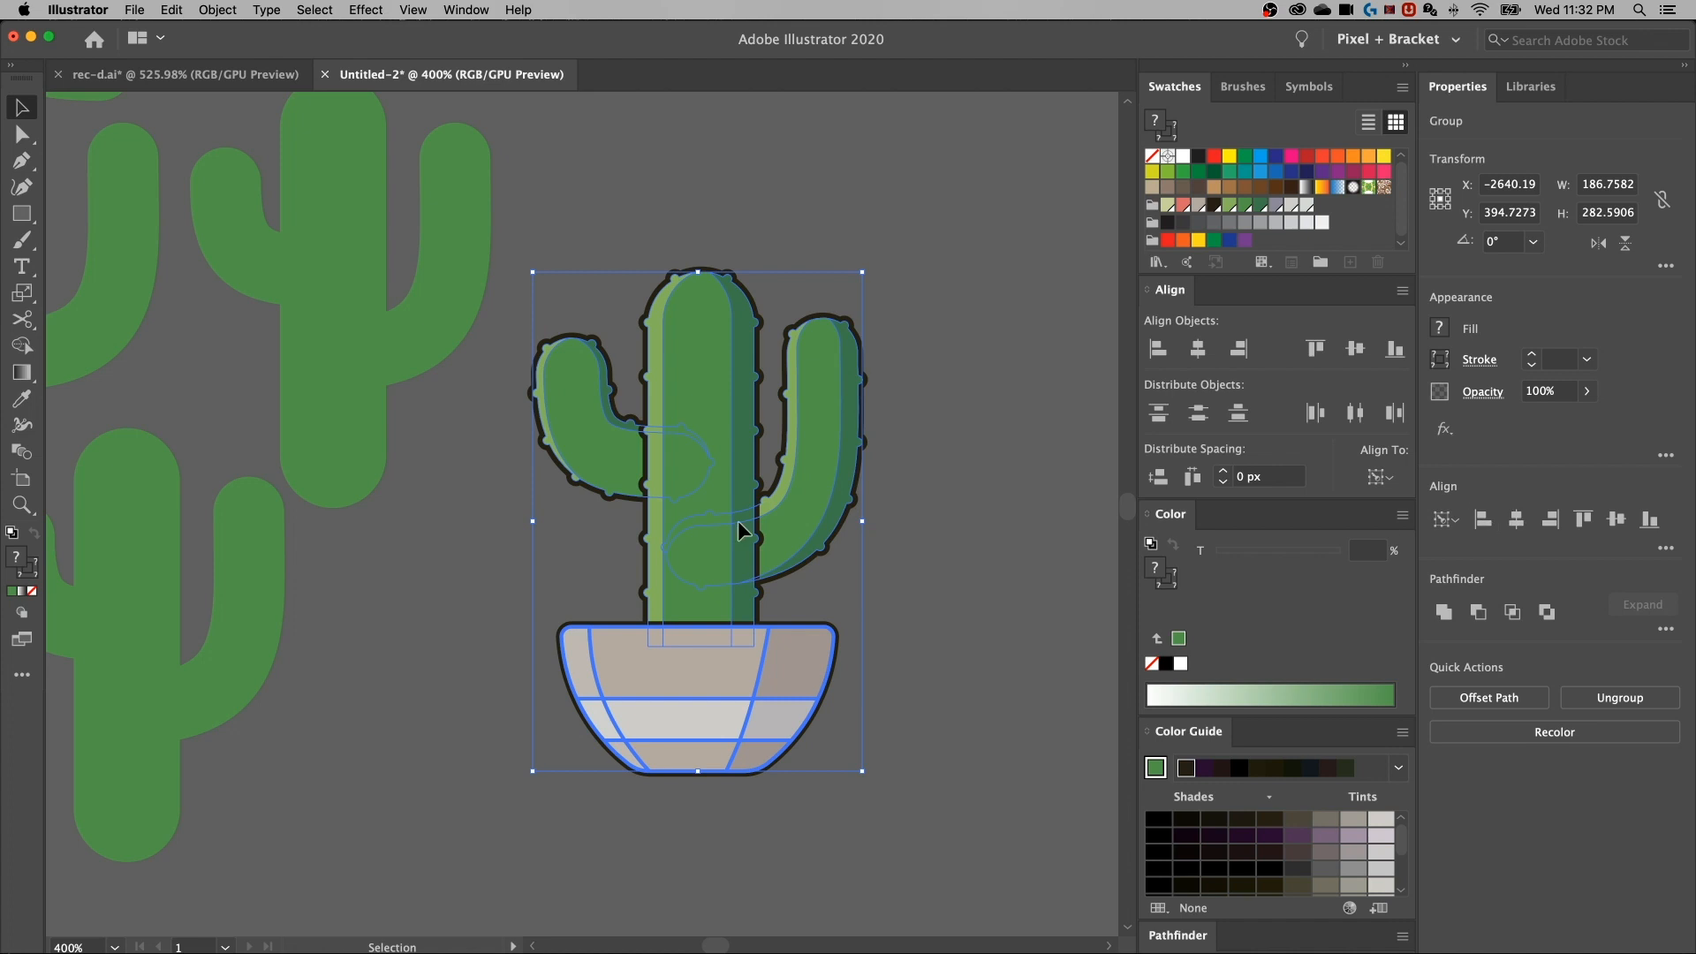
click(896, 615)
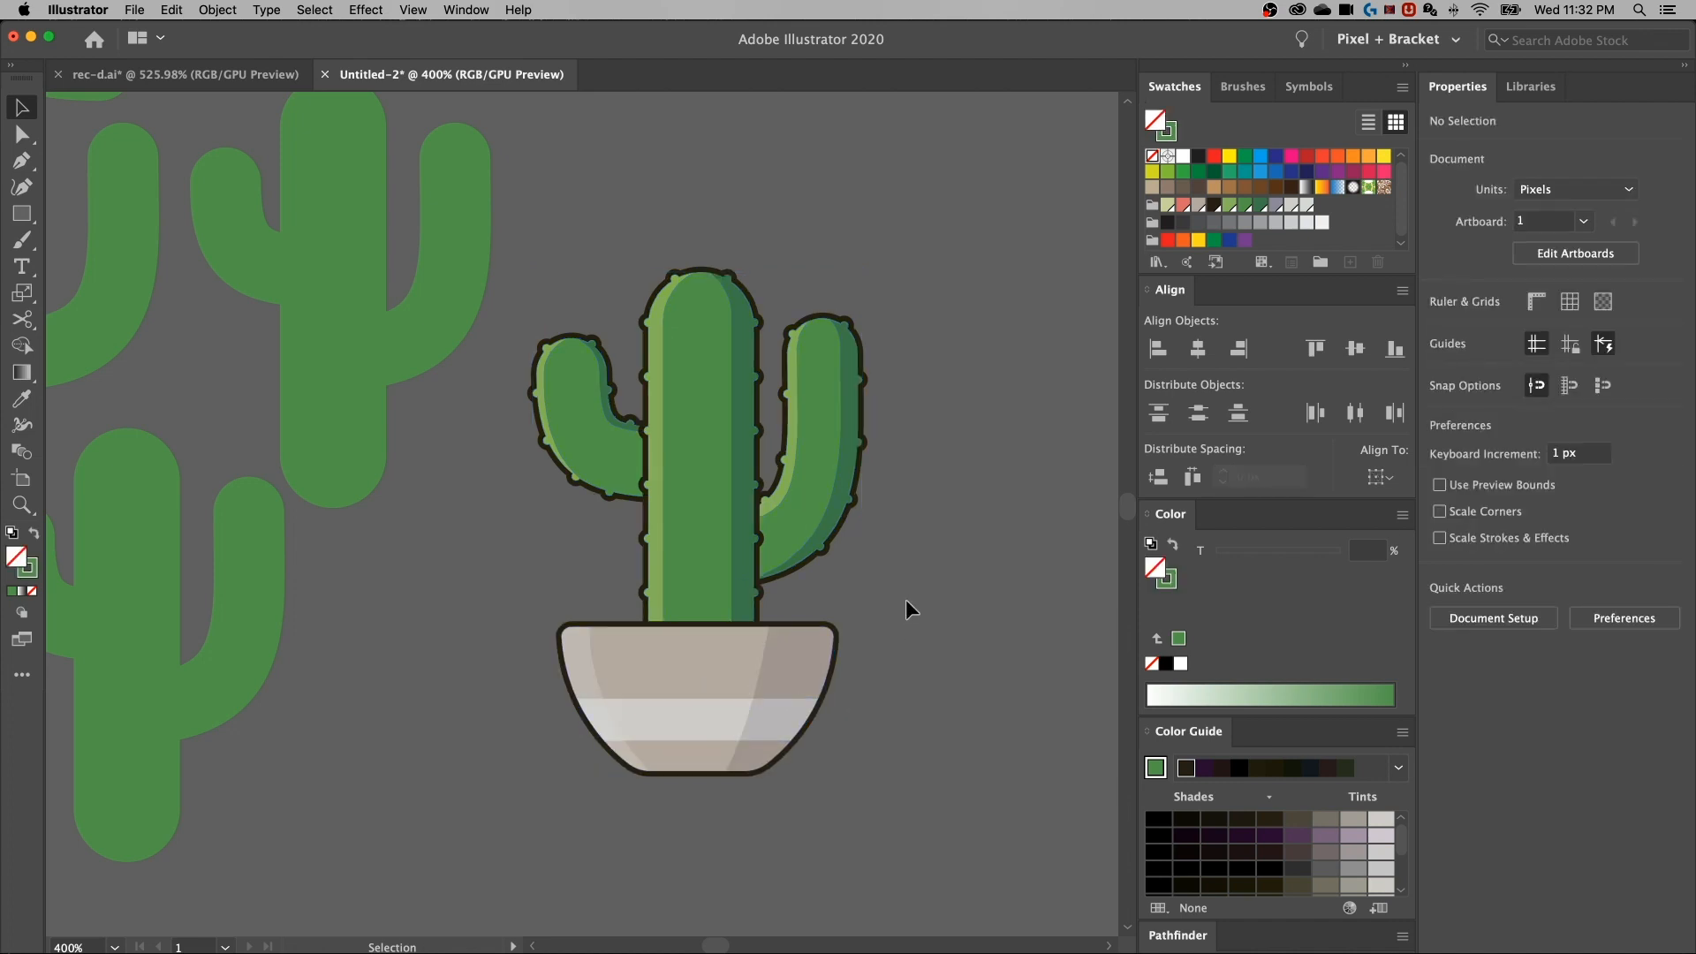
Select every path that has the same stroke weight, and clear the selection
click(807, 491)
shift+click(811, 500)
click(311, 9)
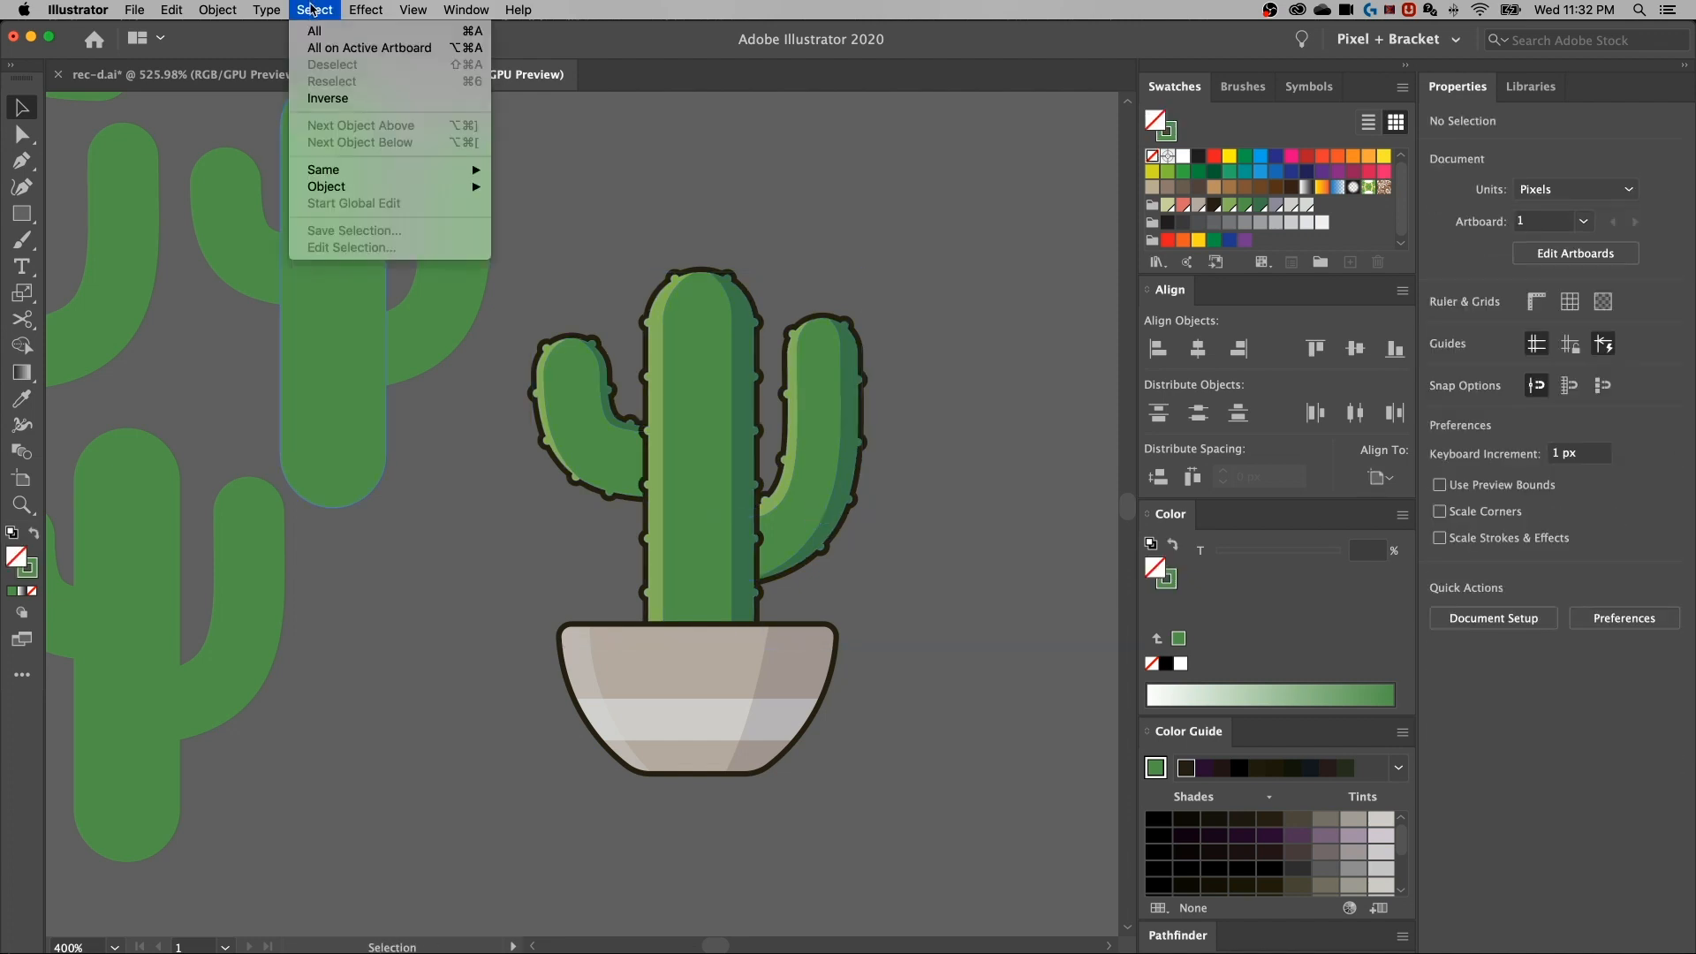
mouse_move(320, 170)
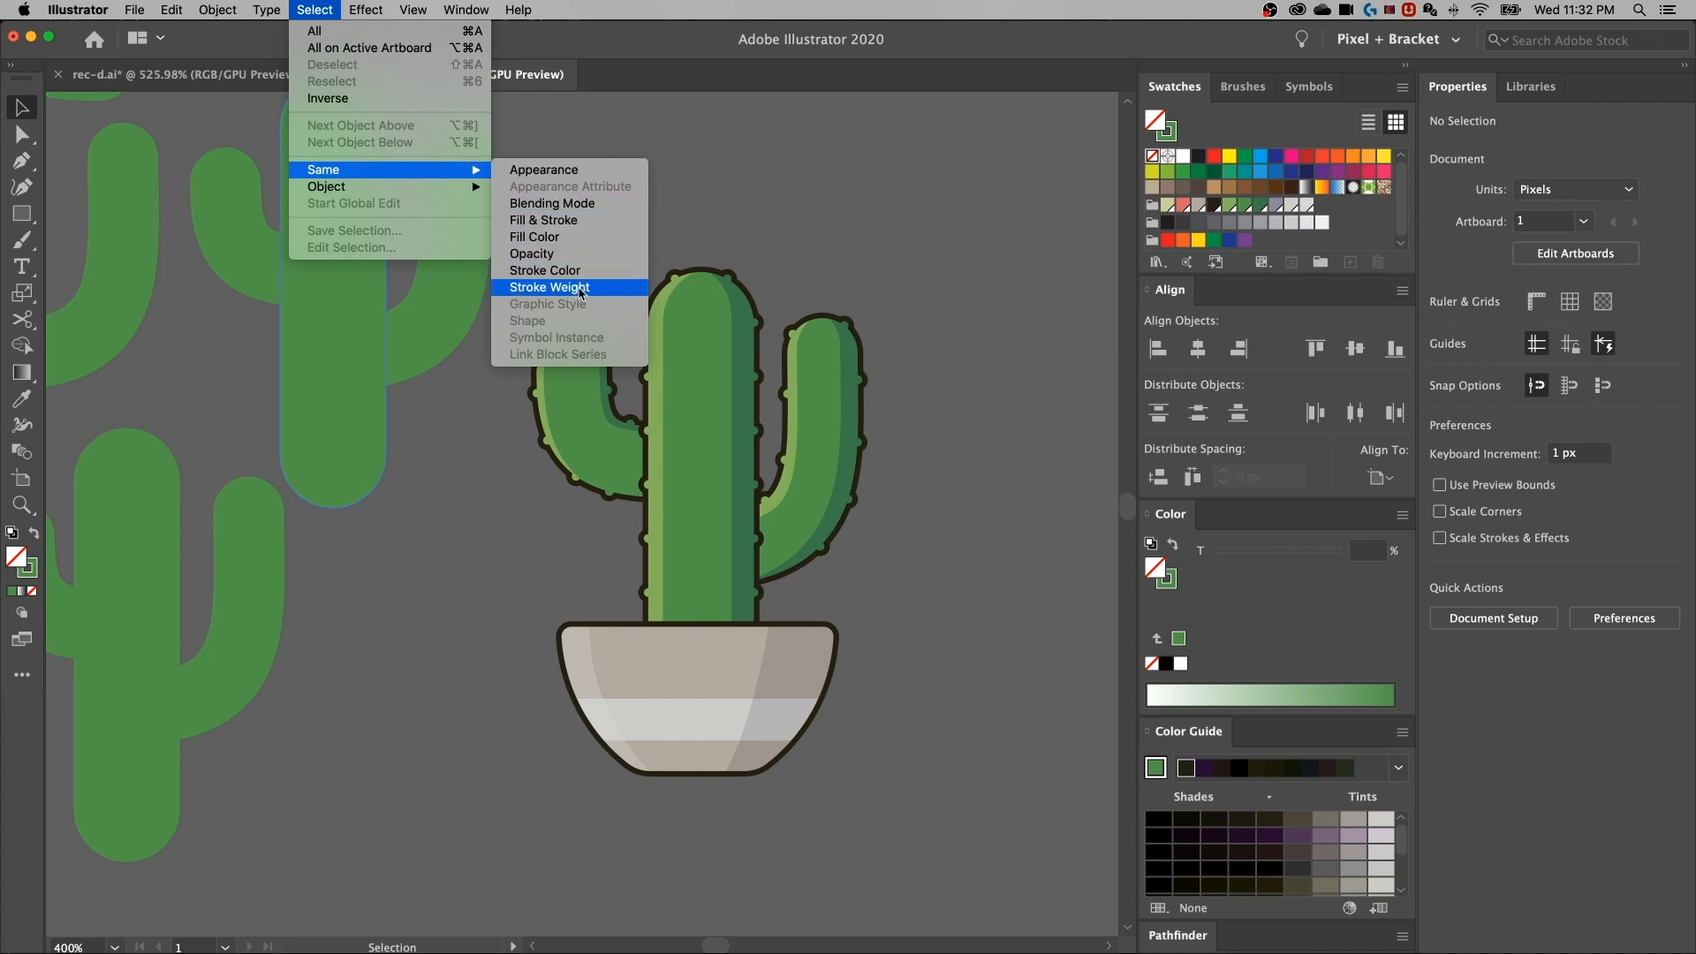
click(585, 292)
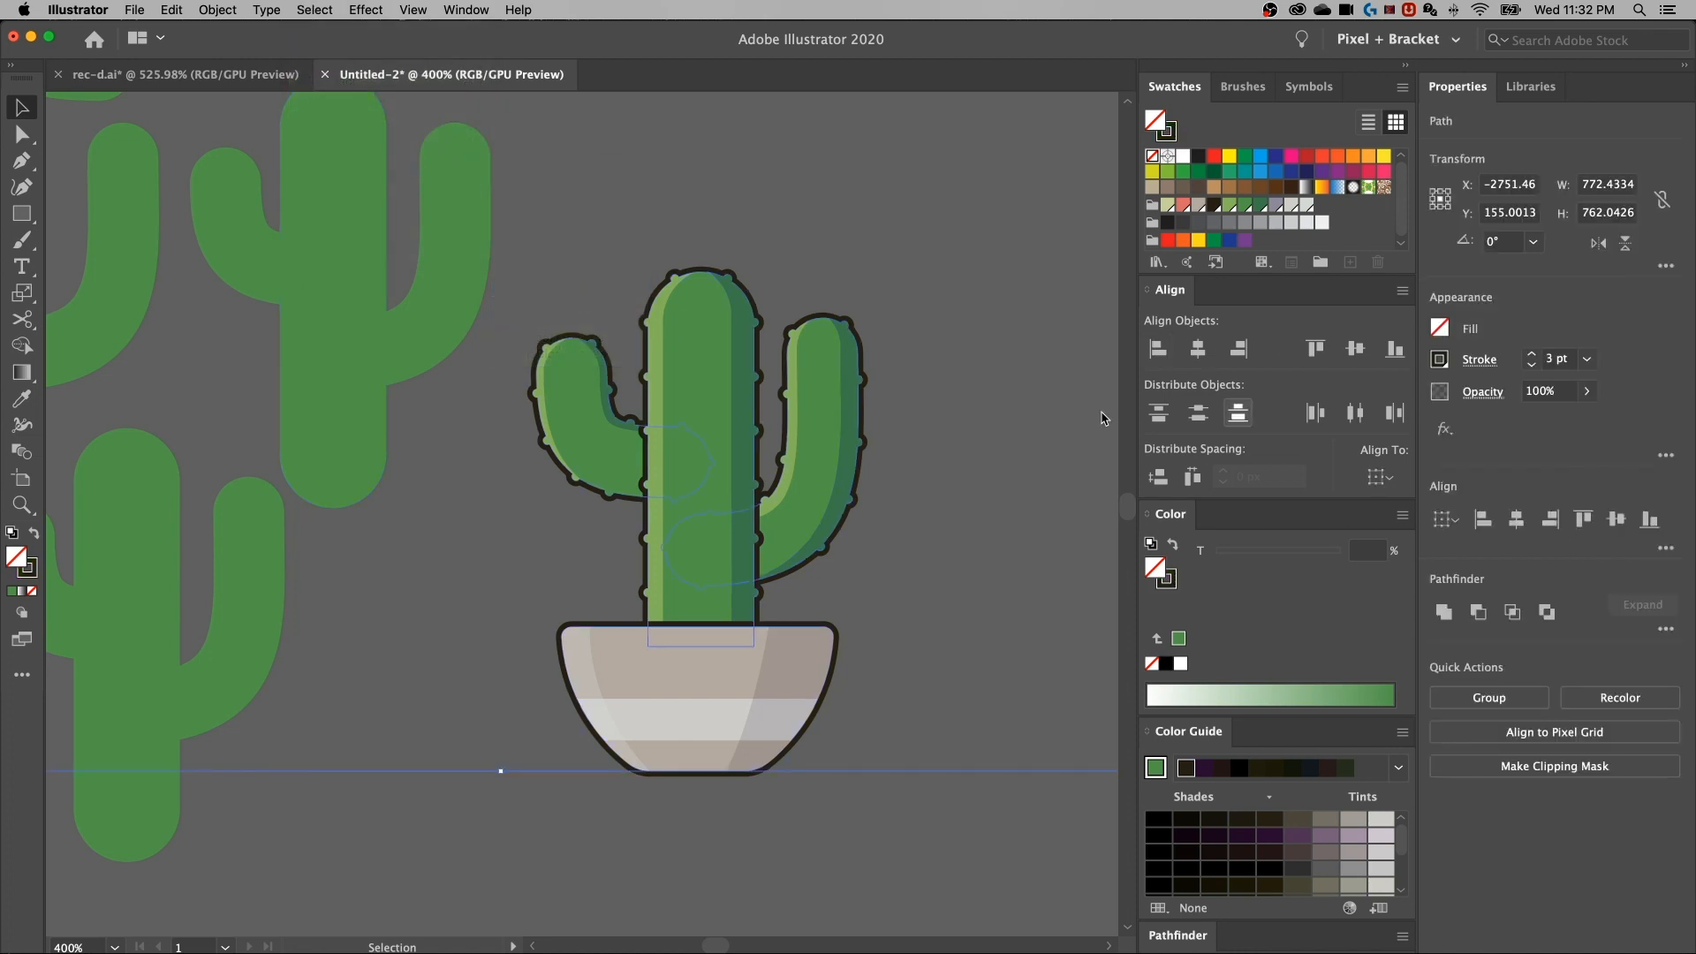
key(super+minus)
key(super+minus)
drag(806, 513, 827, 515)
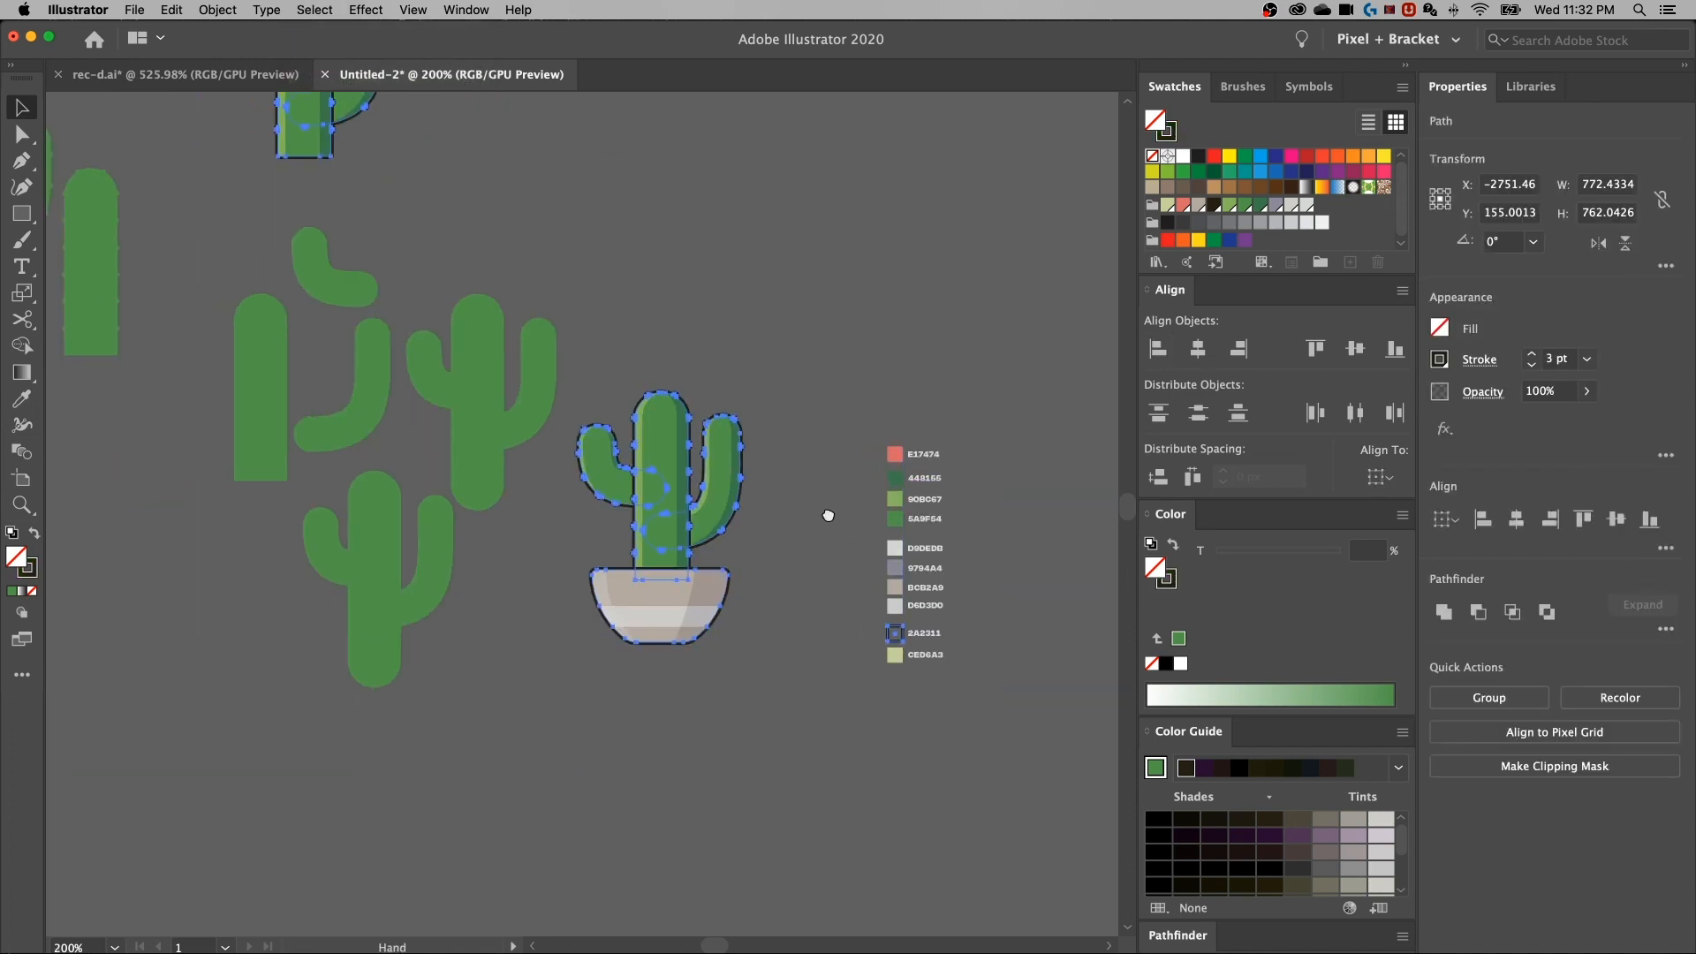
key(super+plus)
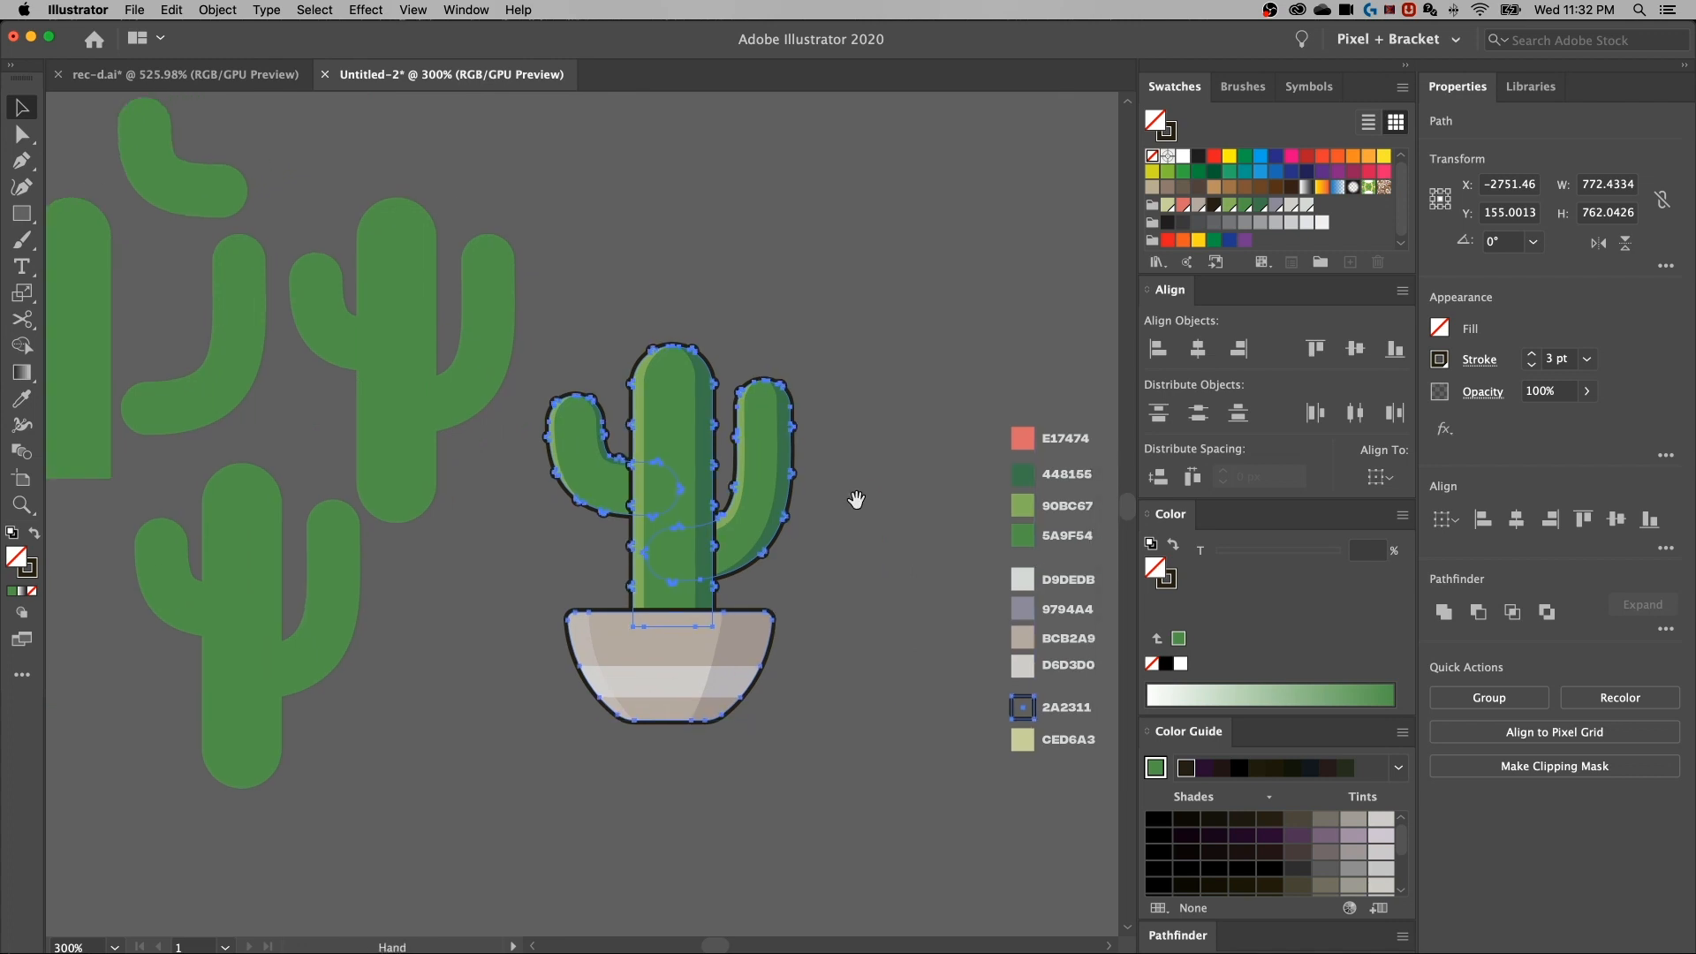
click(847, 546)
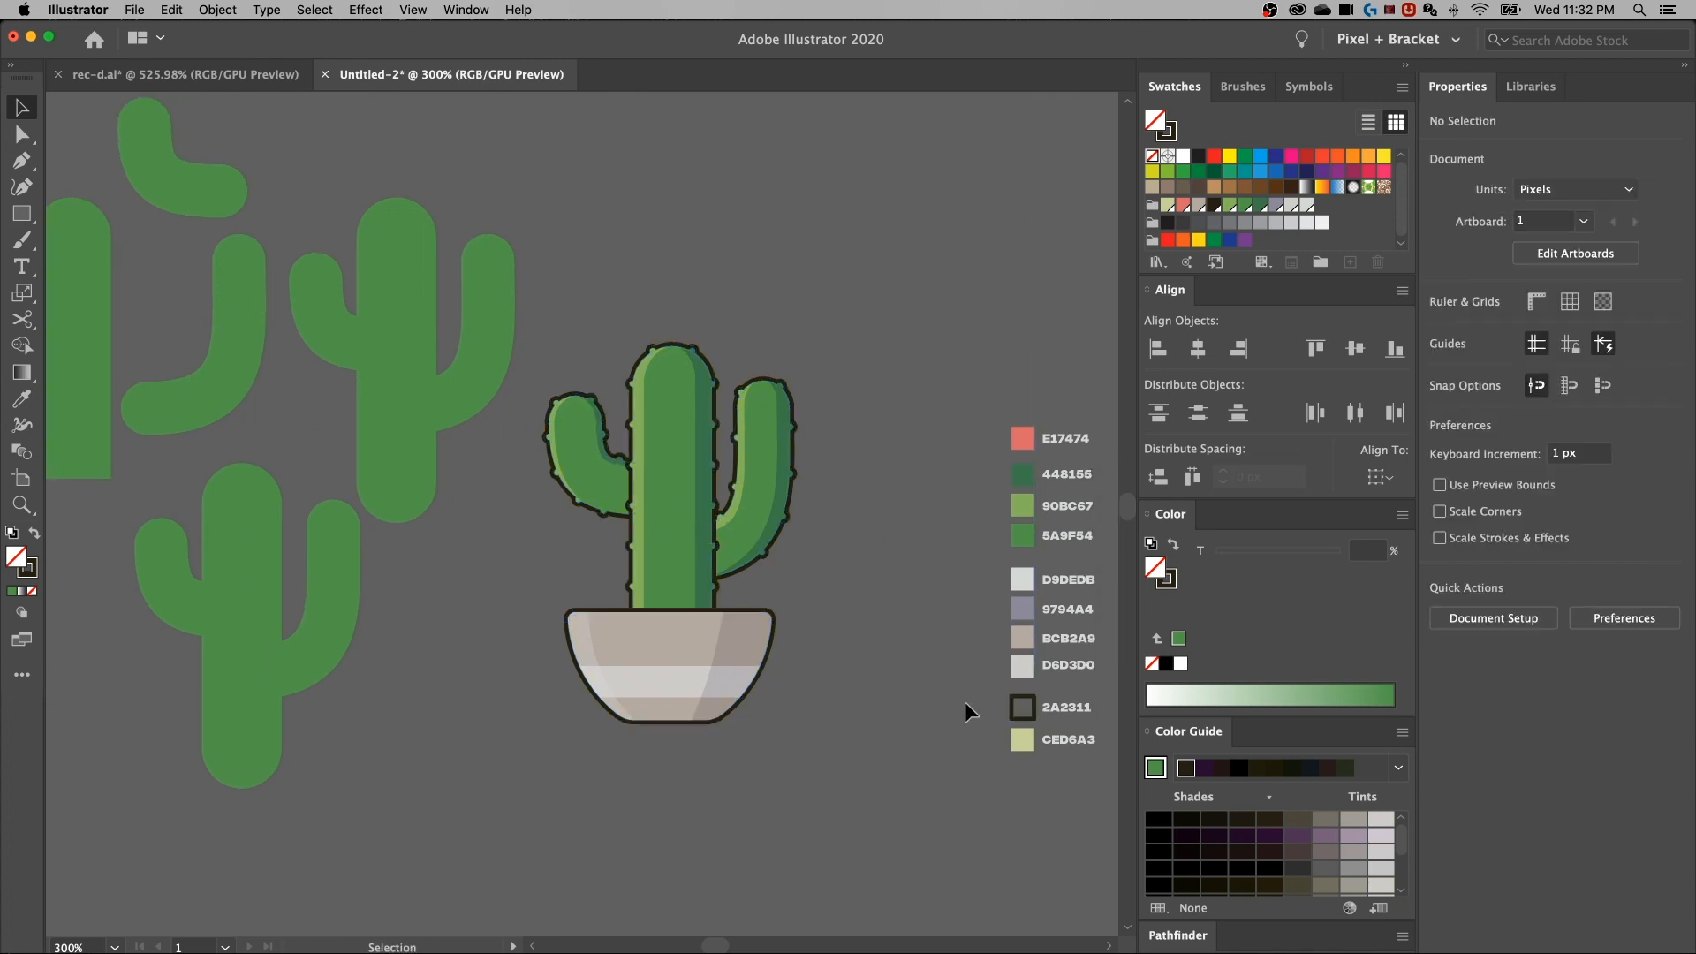
Select all paths with the same stroke weight as the 2A2311 palette square and set their stroke to 5 pt
click(1022, 704)
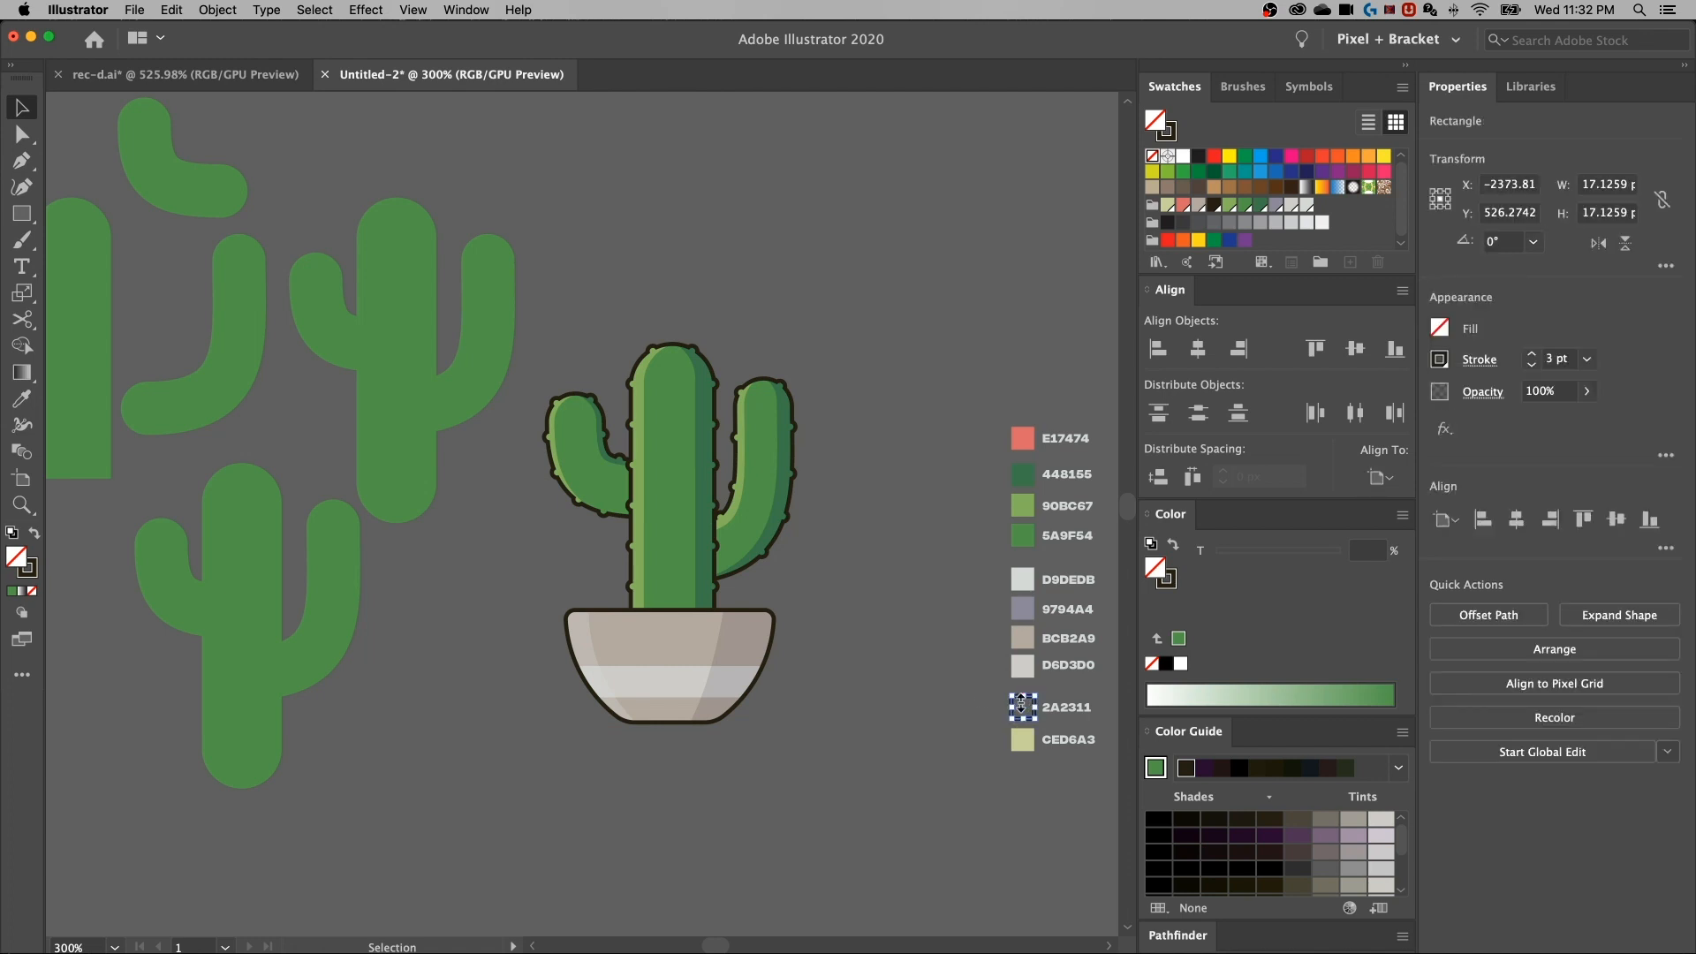
click(304, 8)
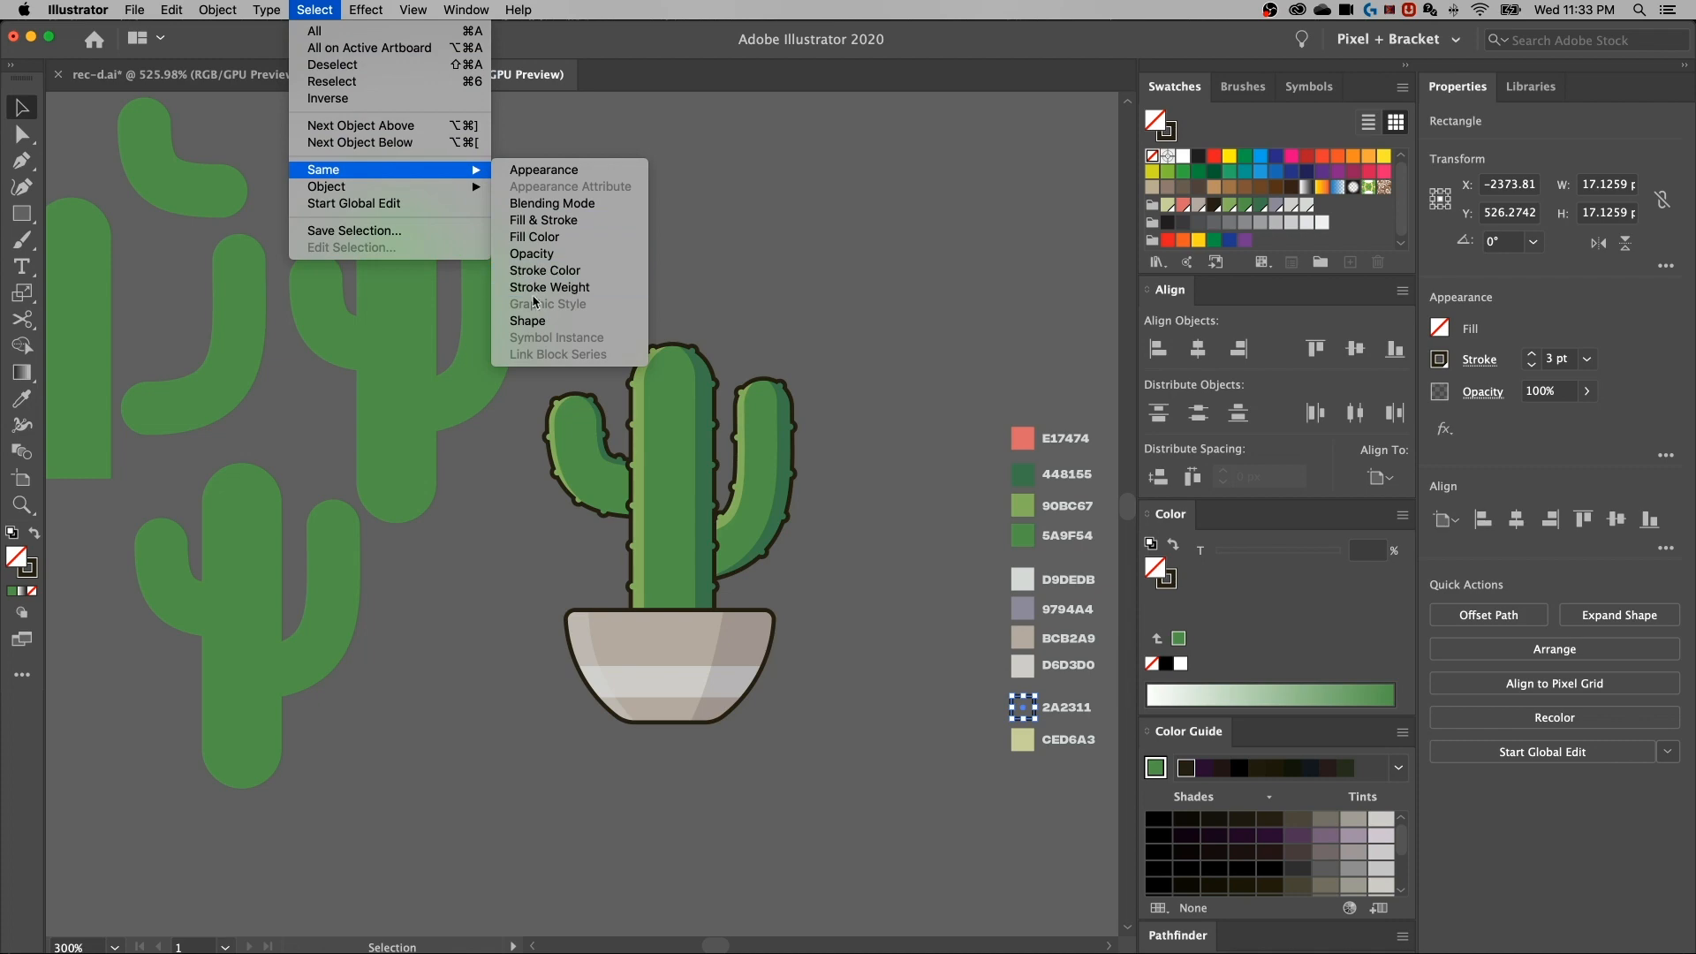
click(551, 287)
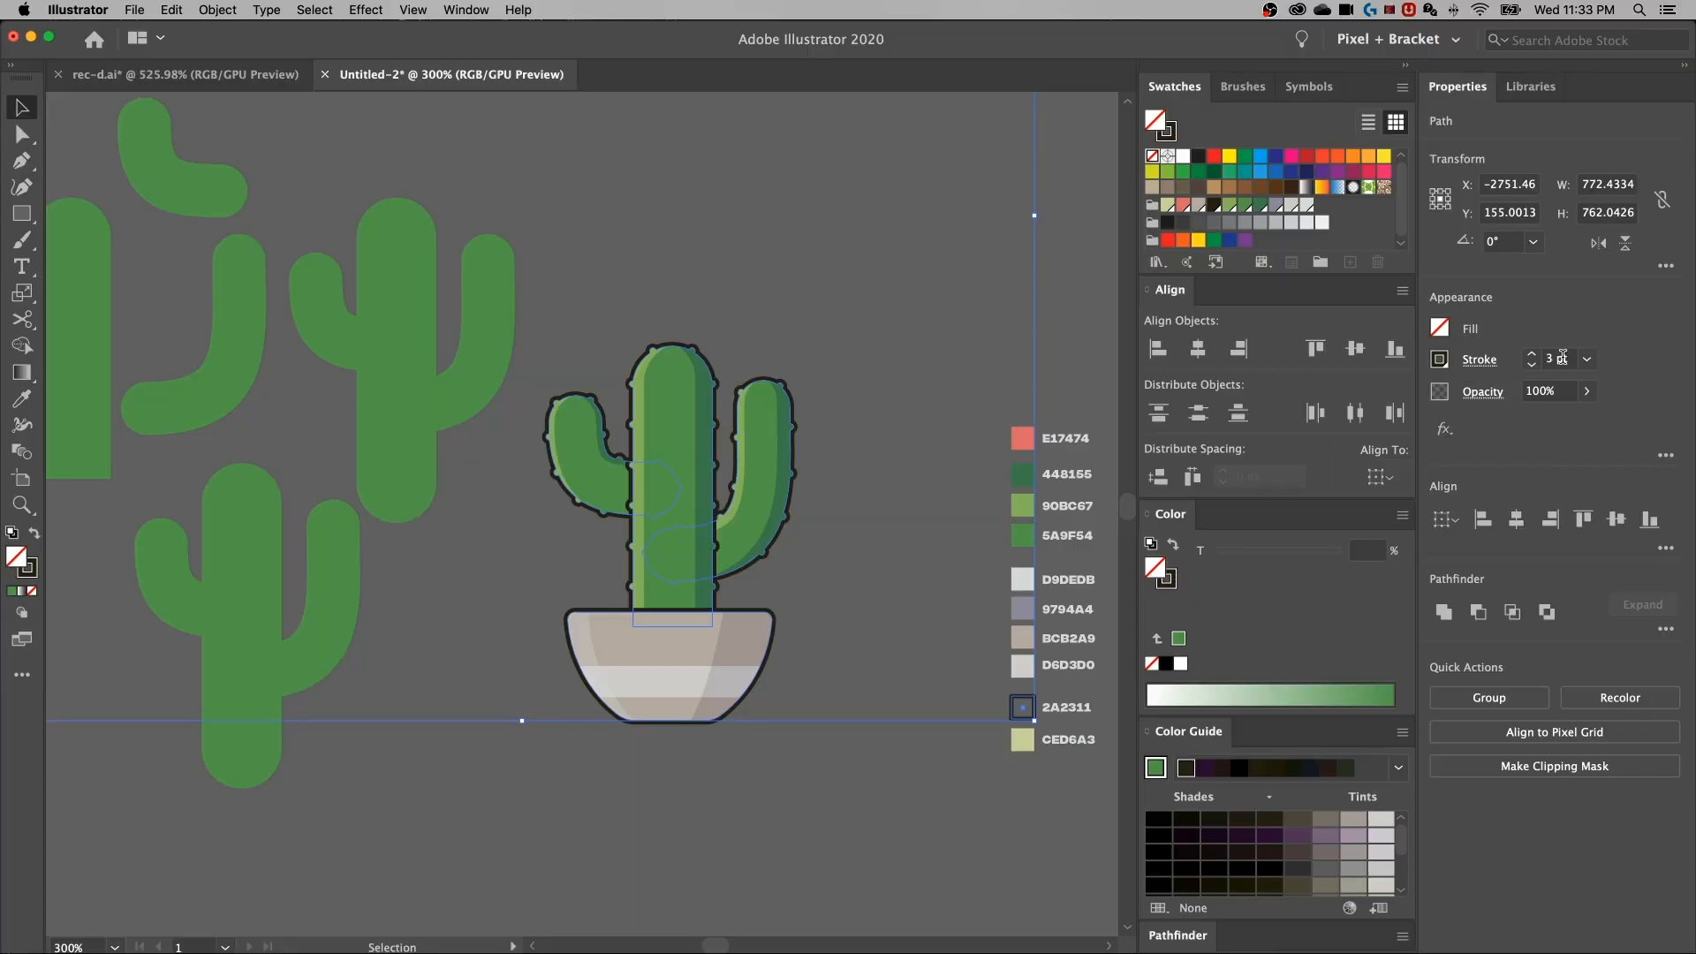
click(1563, 358)
key(Up)
key(Up)
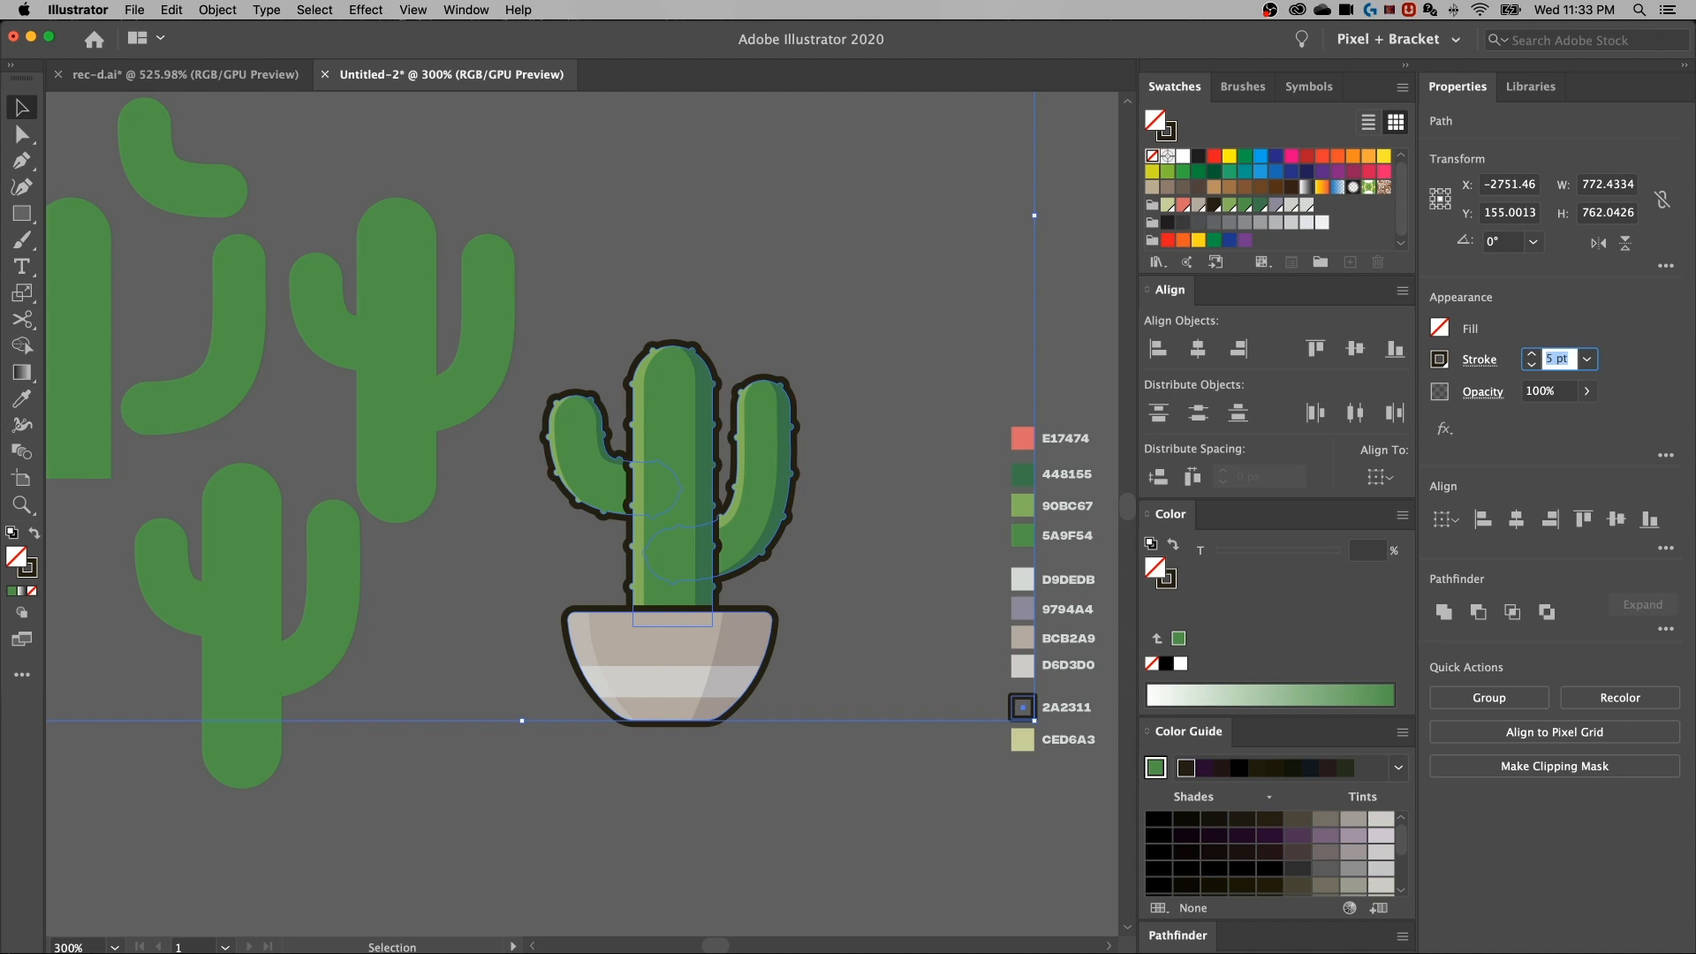
key(Return)
click(848, 576)
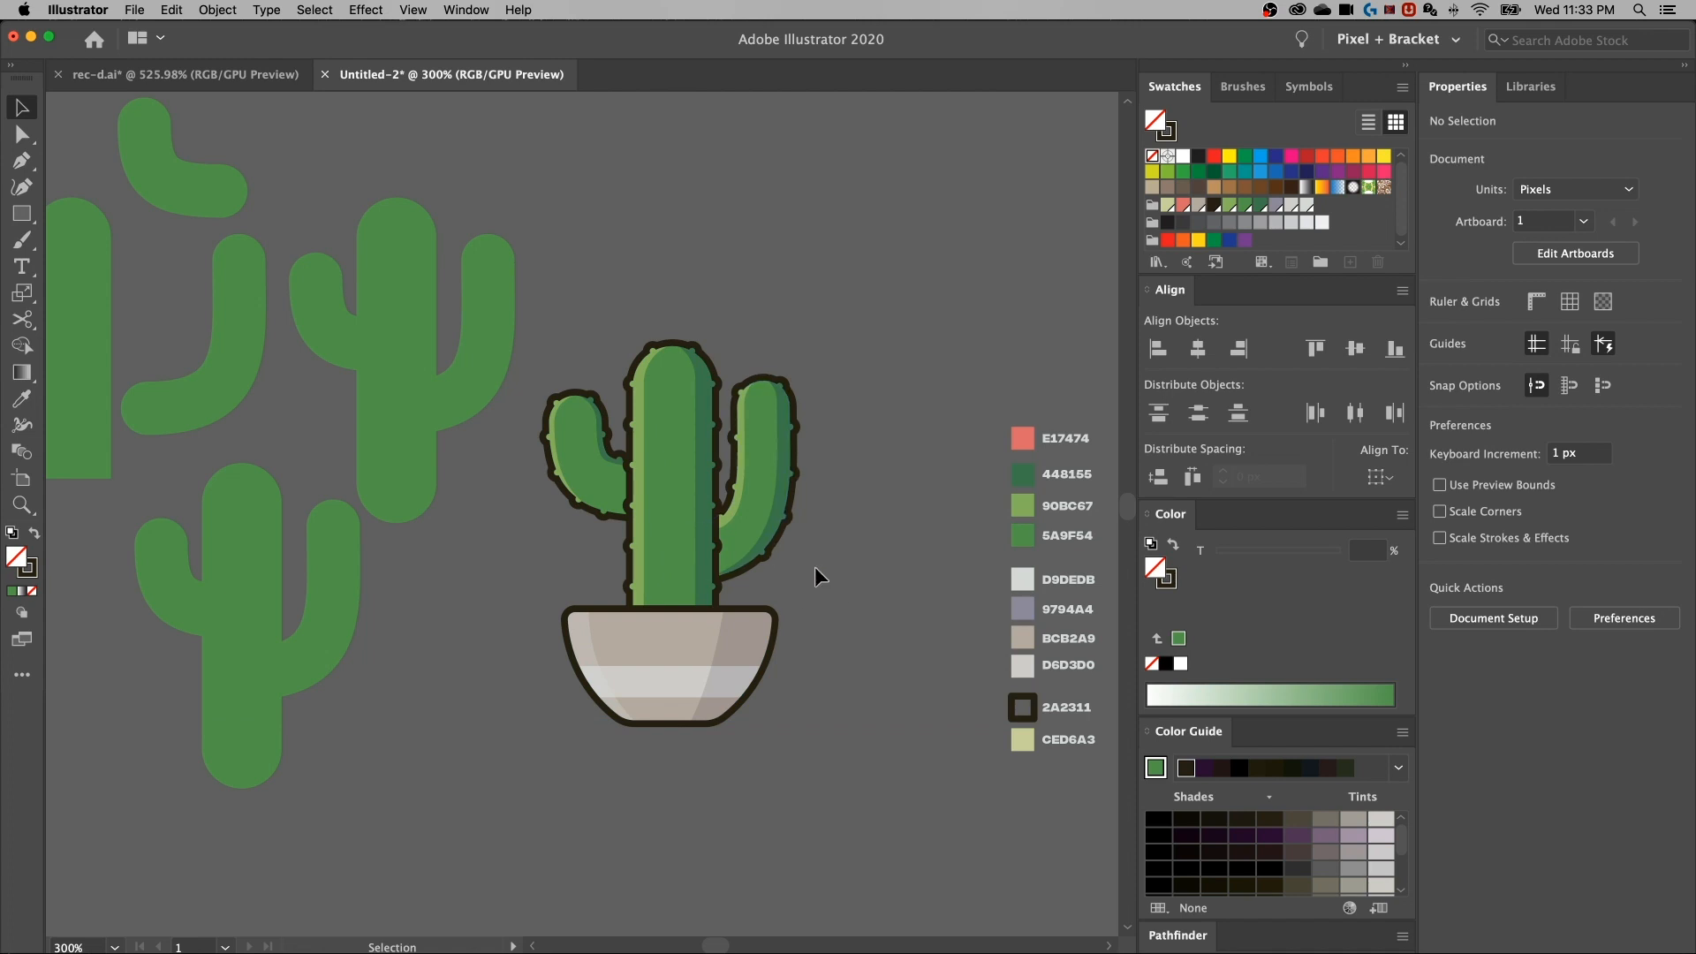
Isolate the potted cactus's group and shift its long arm slightly away from the trunk
click(765, 505)
double_click(761, 504)
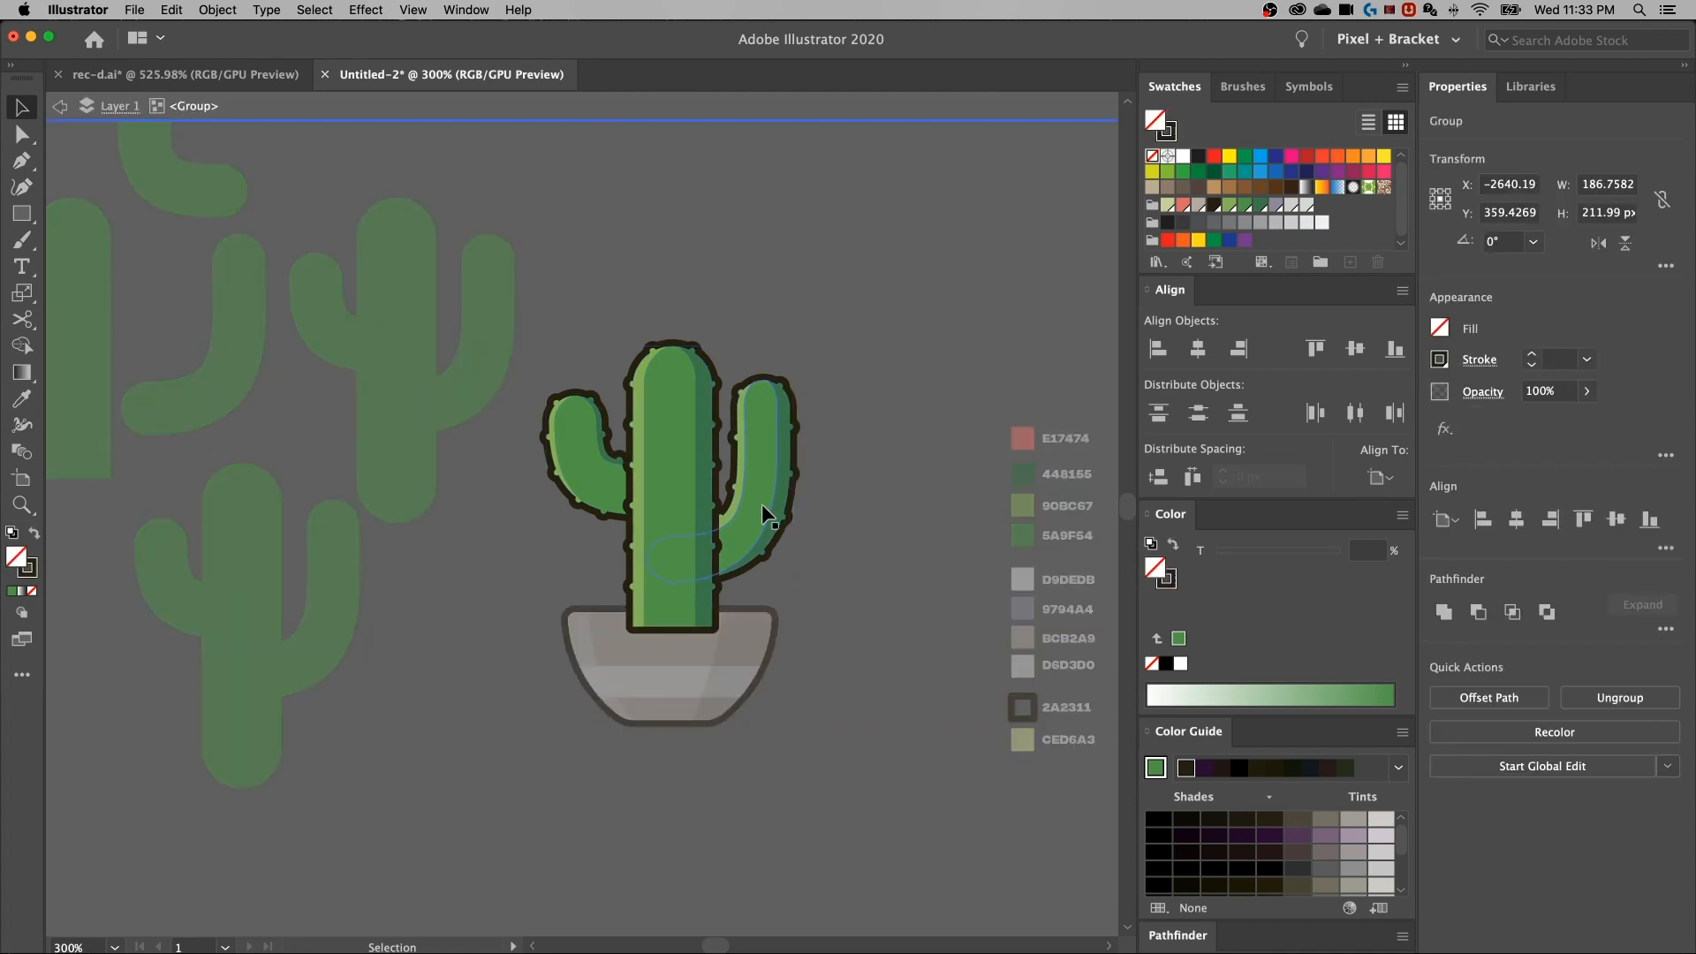
drag(758, 501, 759, 498)
click(826, 480)
click(878, 468)
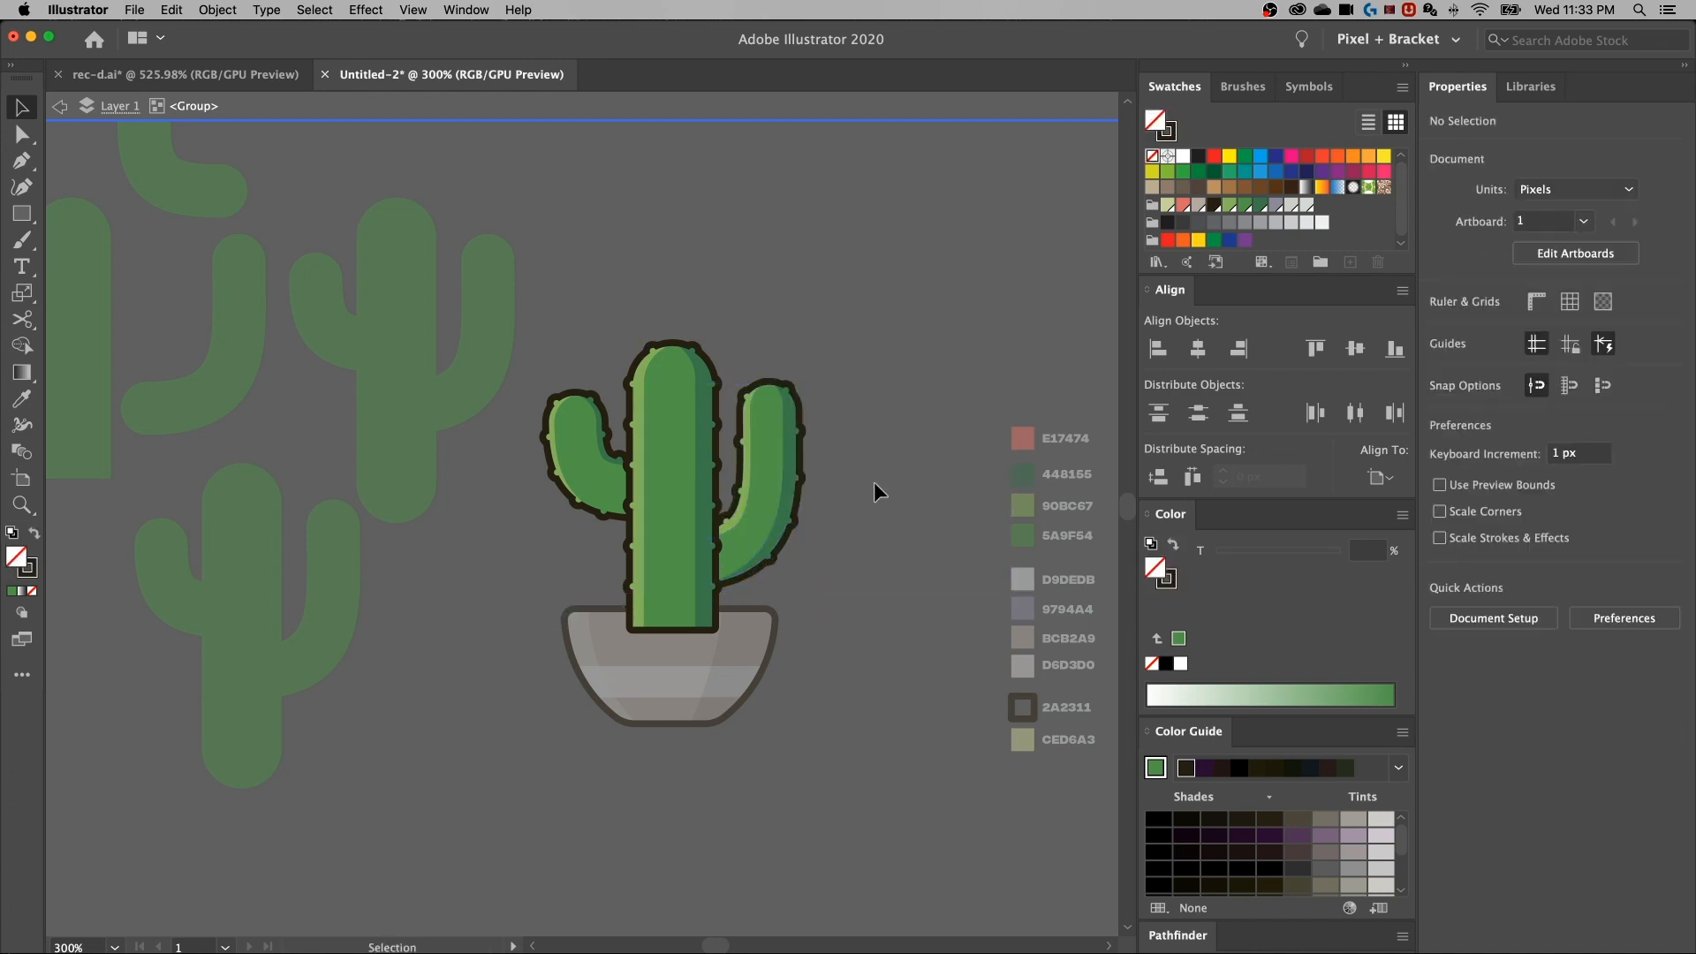
double_click(886, 411)
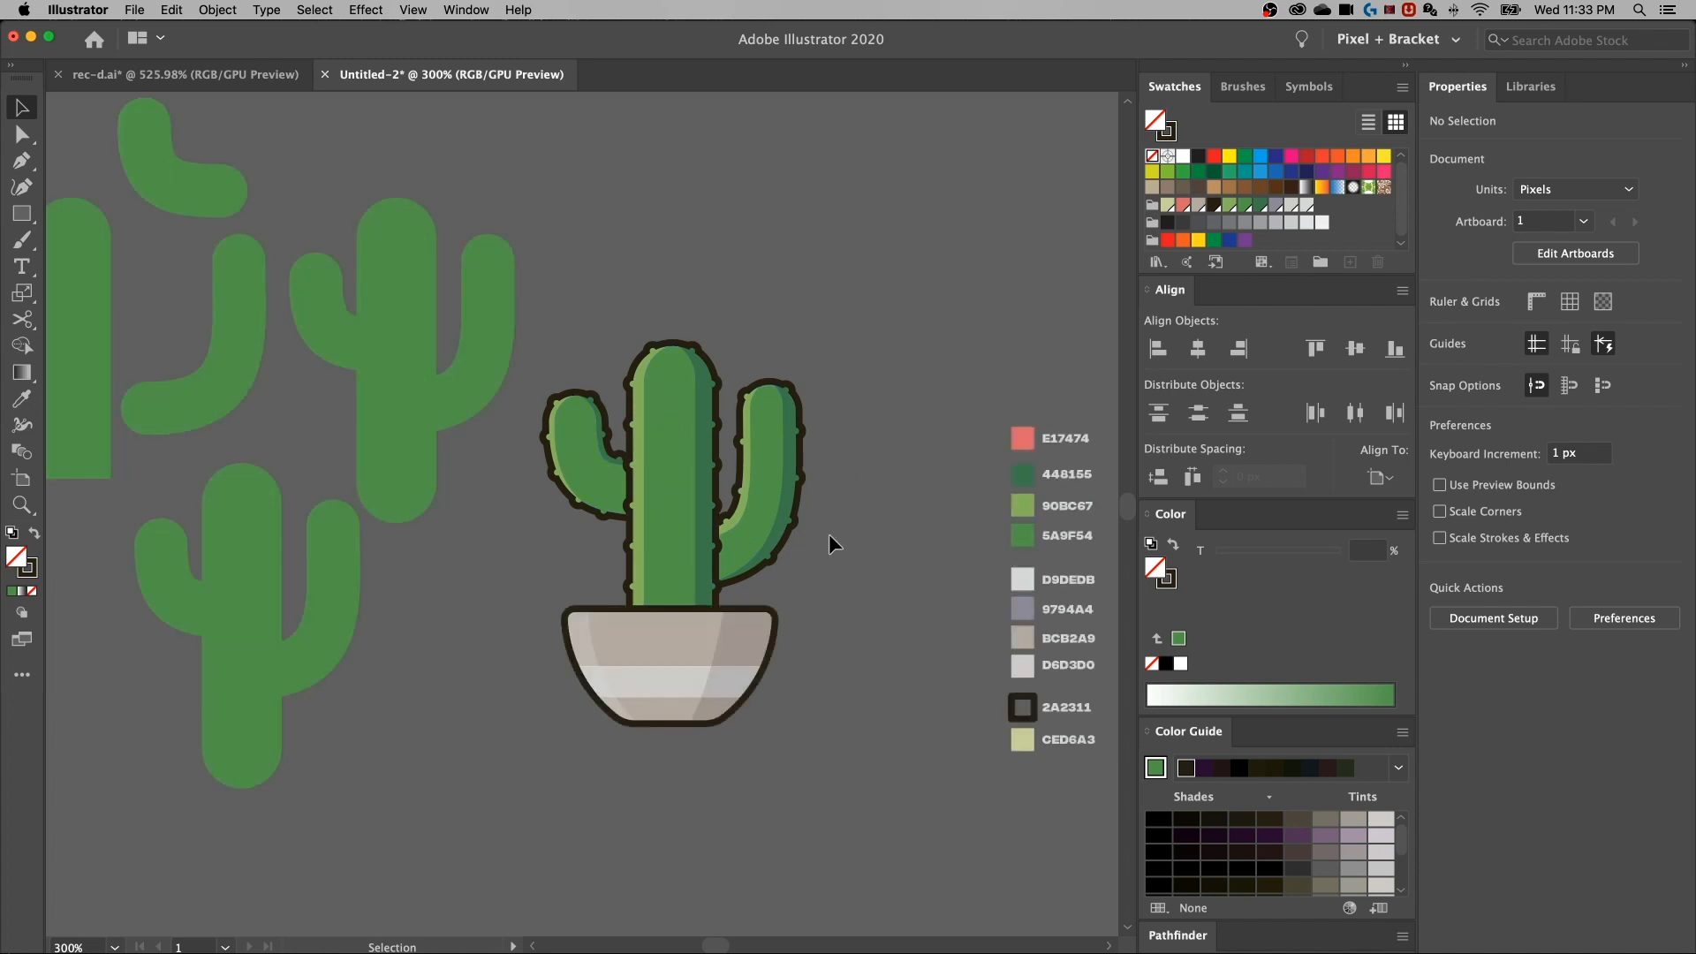
Select the cactus together with its pot and move both to the empty area below the colour palette
click(570, 401)
scroll(570, 401, down, 5)
drag(635, 313, 718, 671)
scroll(803, 606, down, 3)
scroll(802, 605, right, 3)
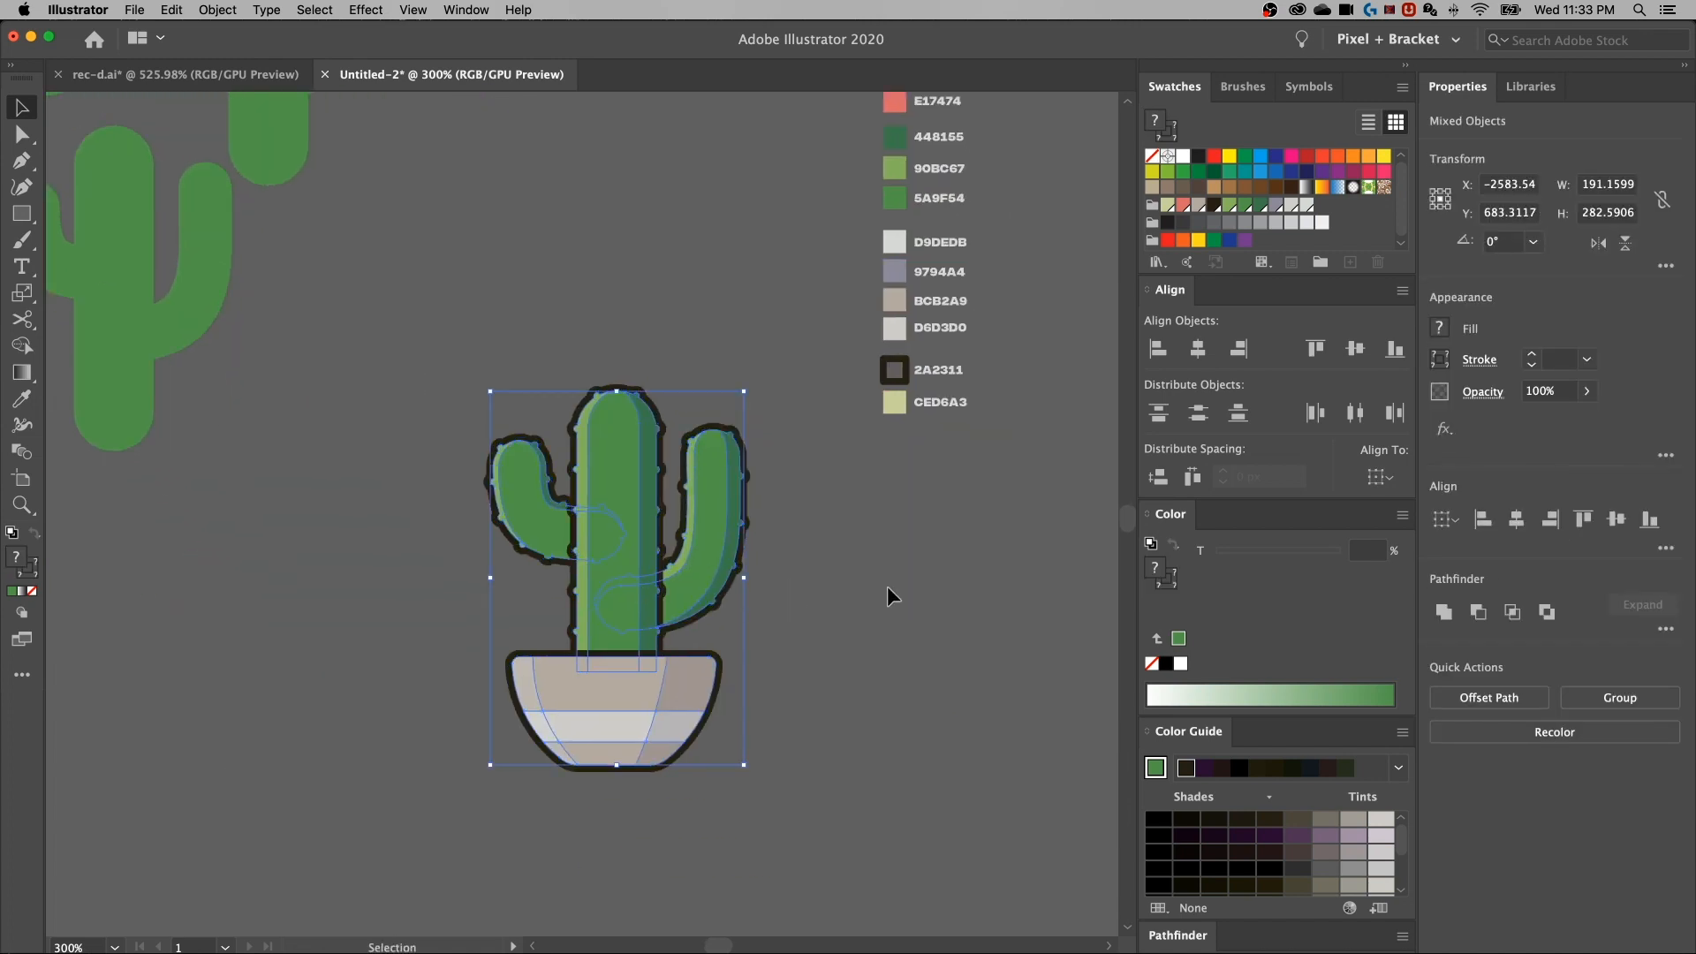
click(887, 586)
key(super+minus)
key(super+minus)
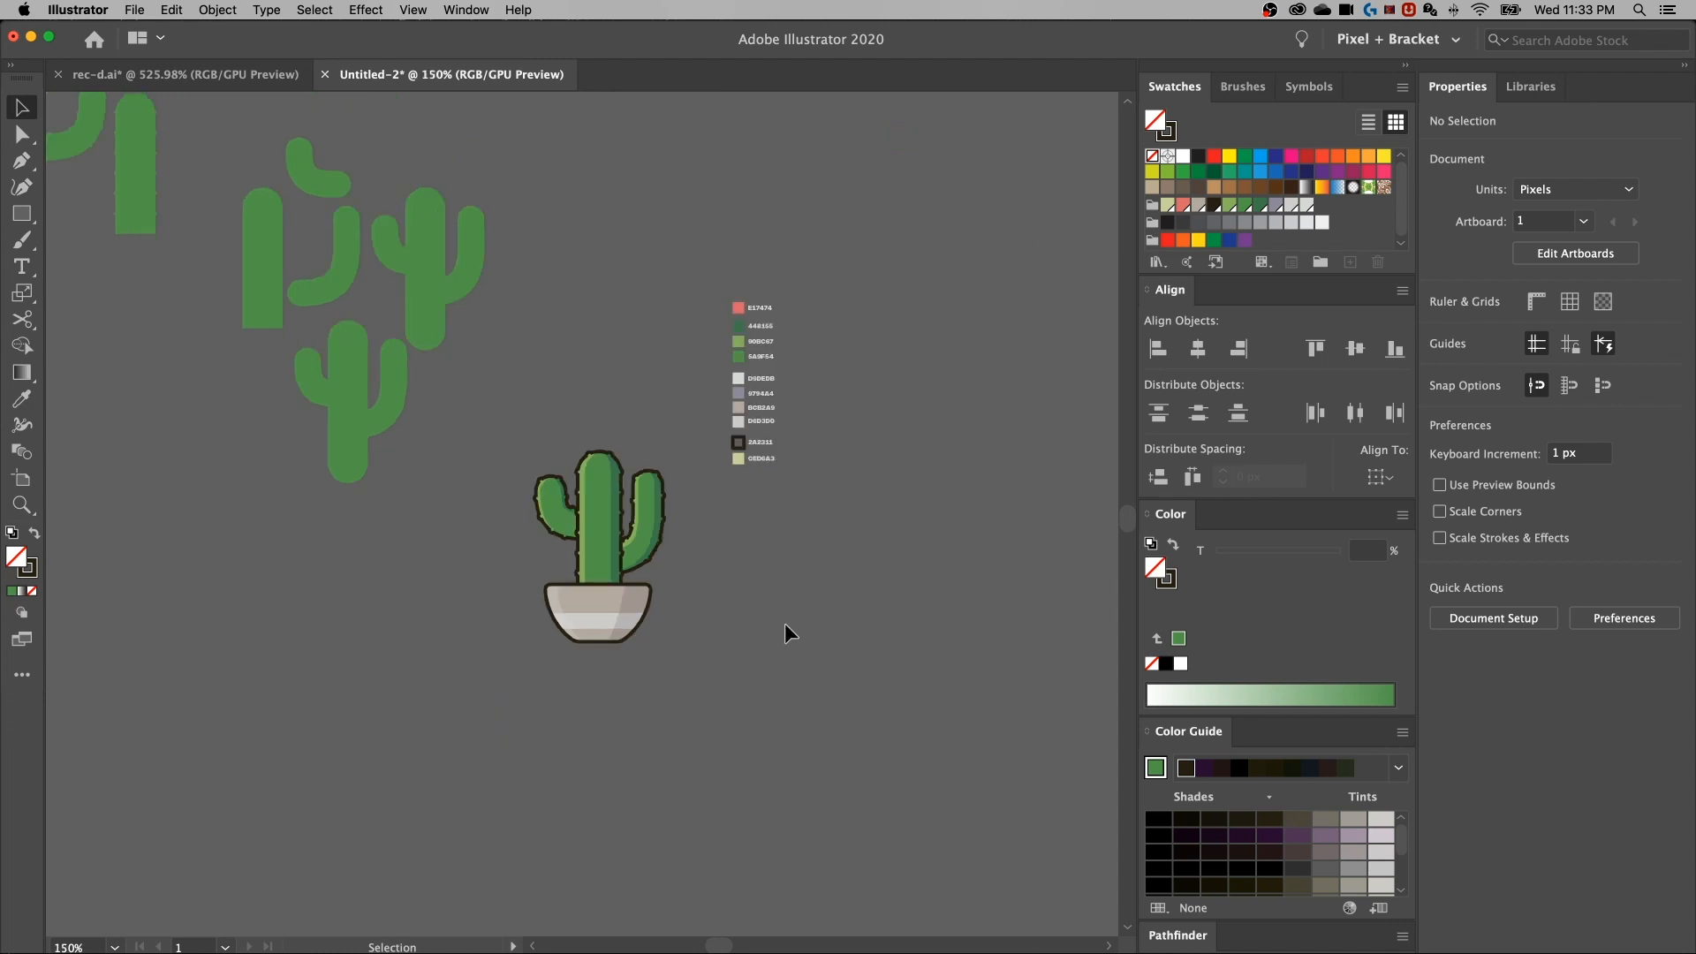
Draw a square about 581 px wide beside the potted cactus
key(m)
scroll(768, 548, down, 2)
scroll(768, 548, right, 2)
drag(684, 453, 1001, 838)
scroll(939, 681, down, 1)
scroll(939, 681, right, 2)
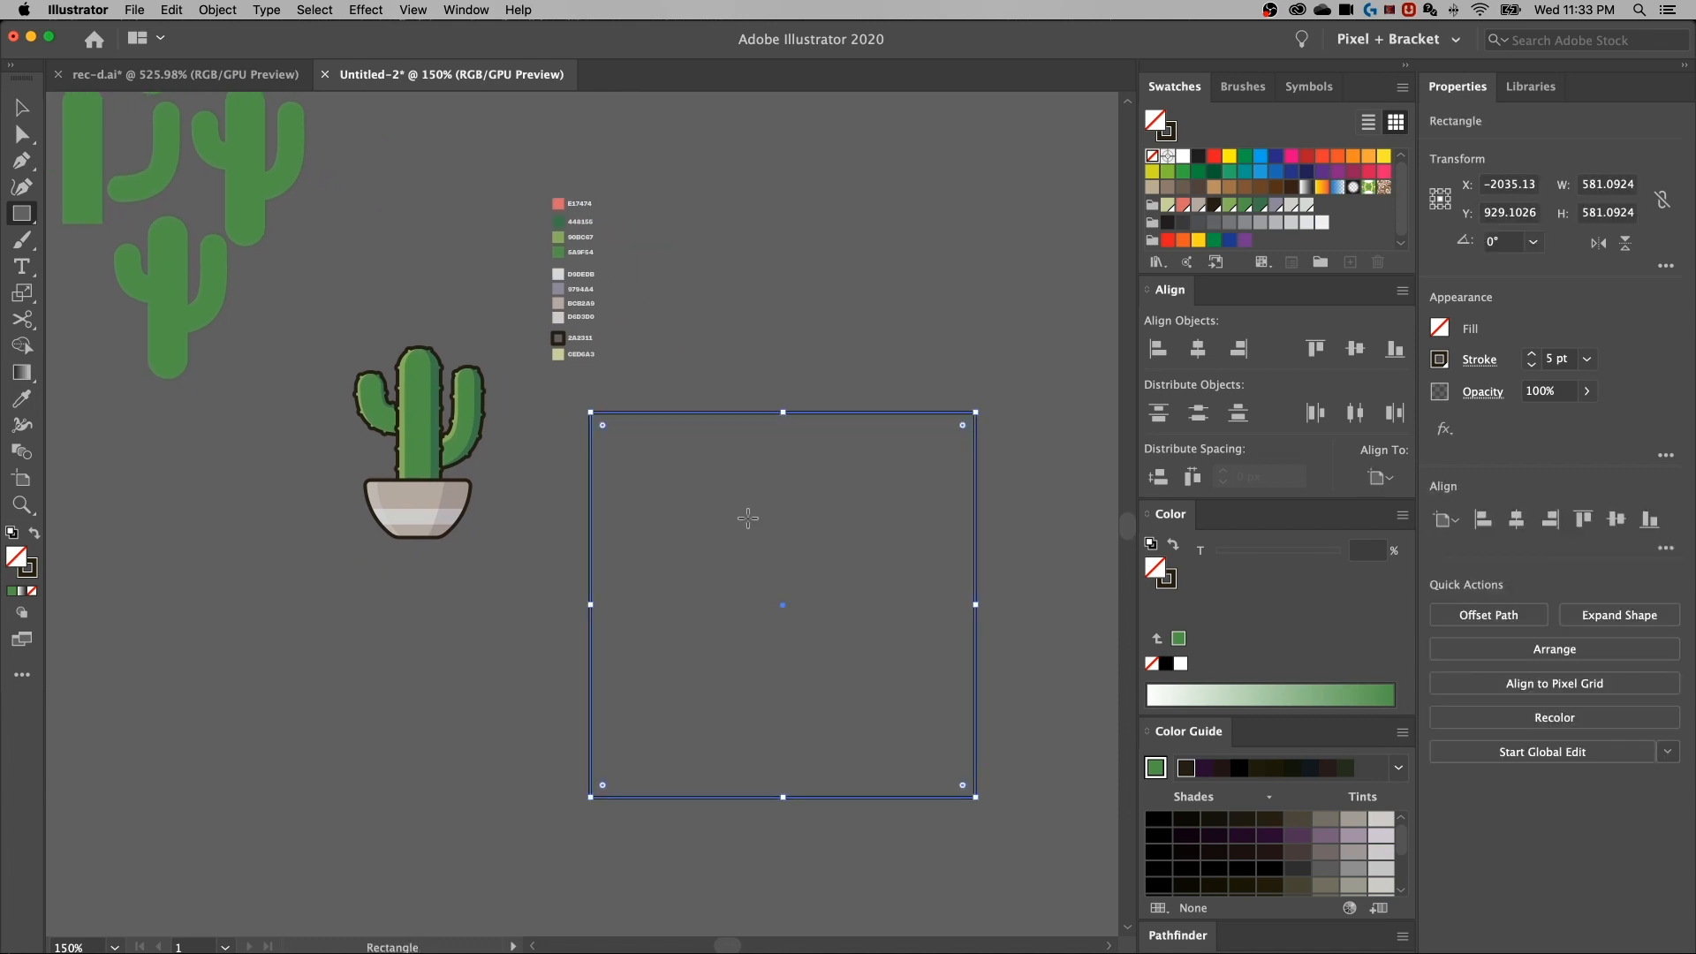
Fill the square with the CED6A3 palette colour and no stroke using the Eyedropper
key(i)
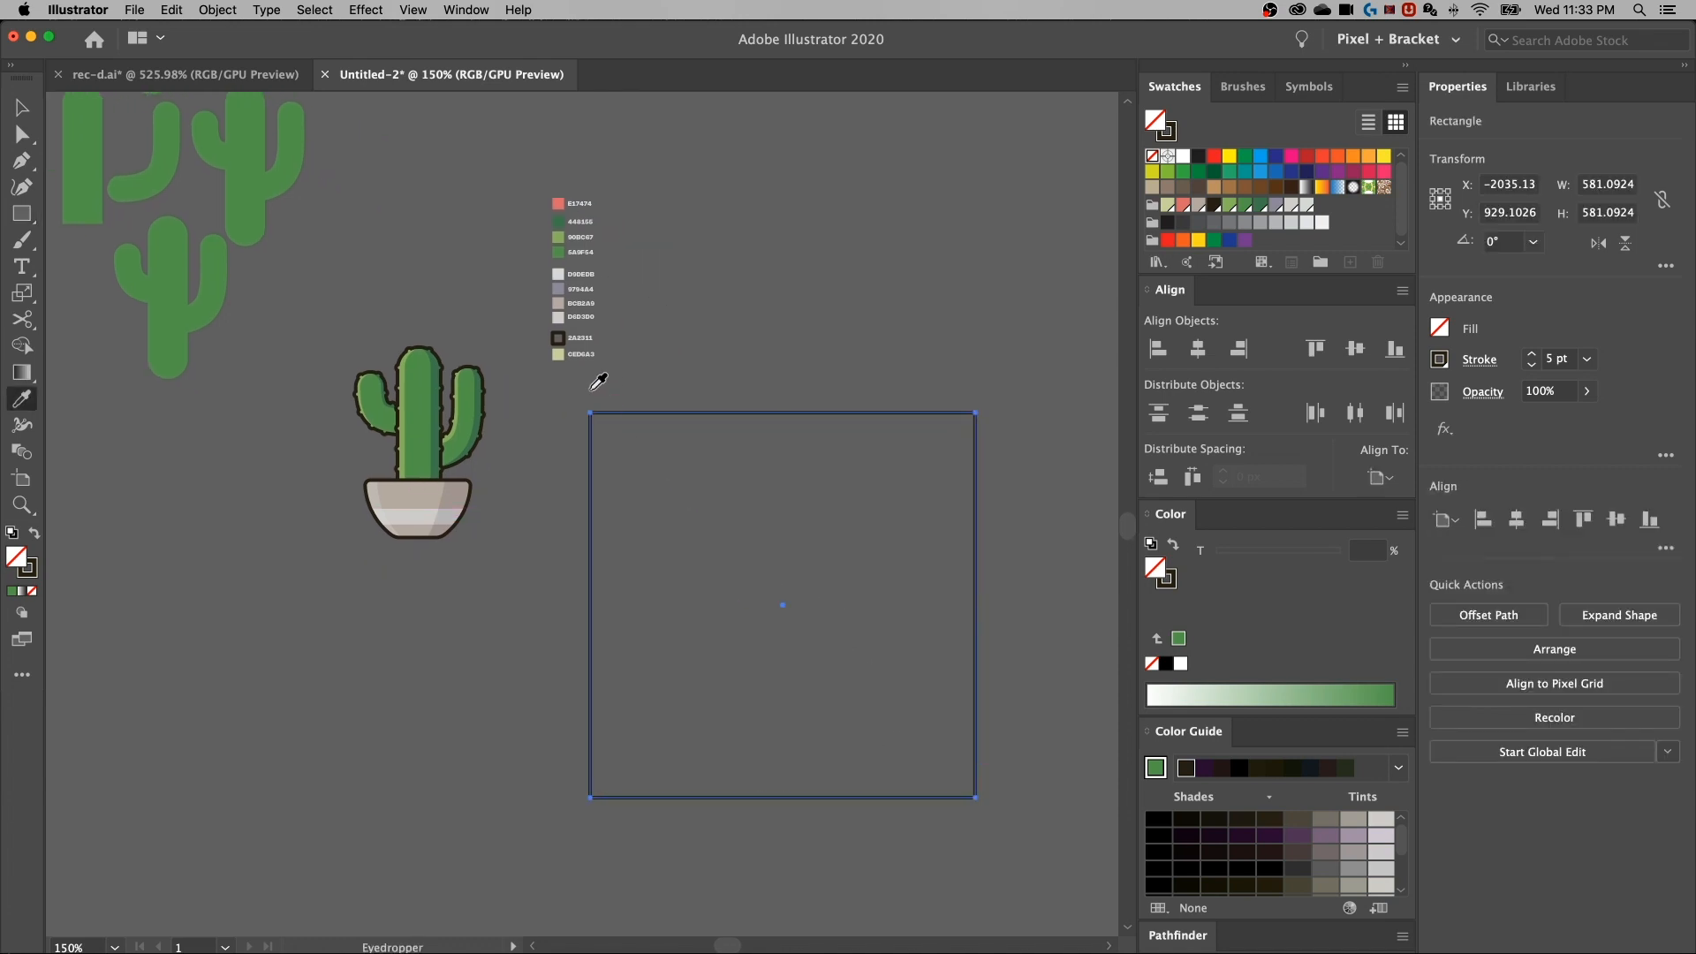
click(558, 354)
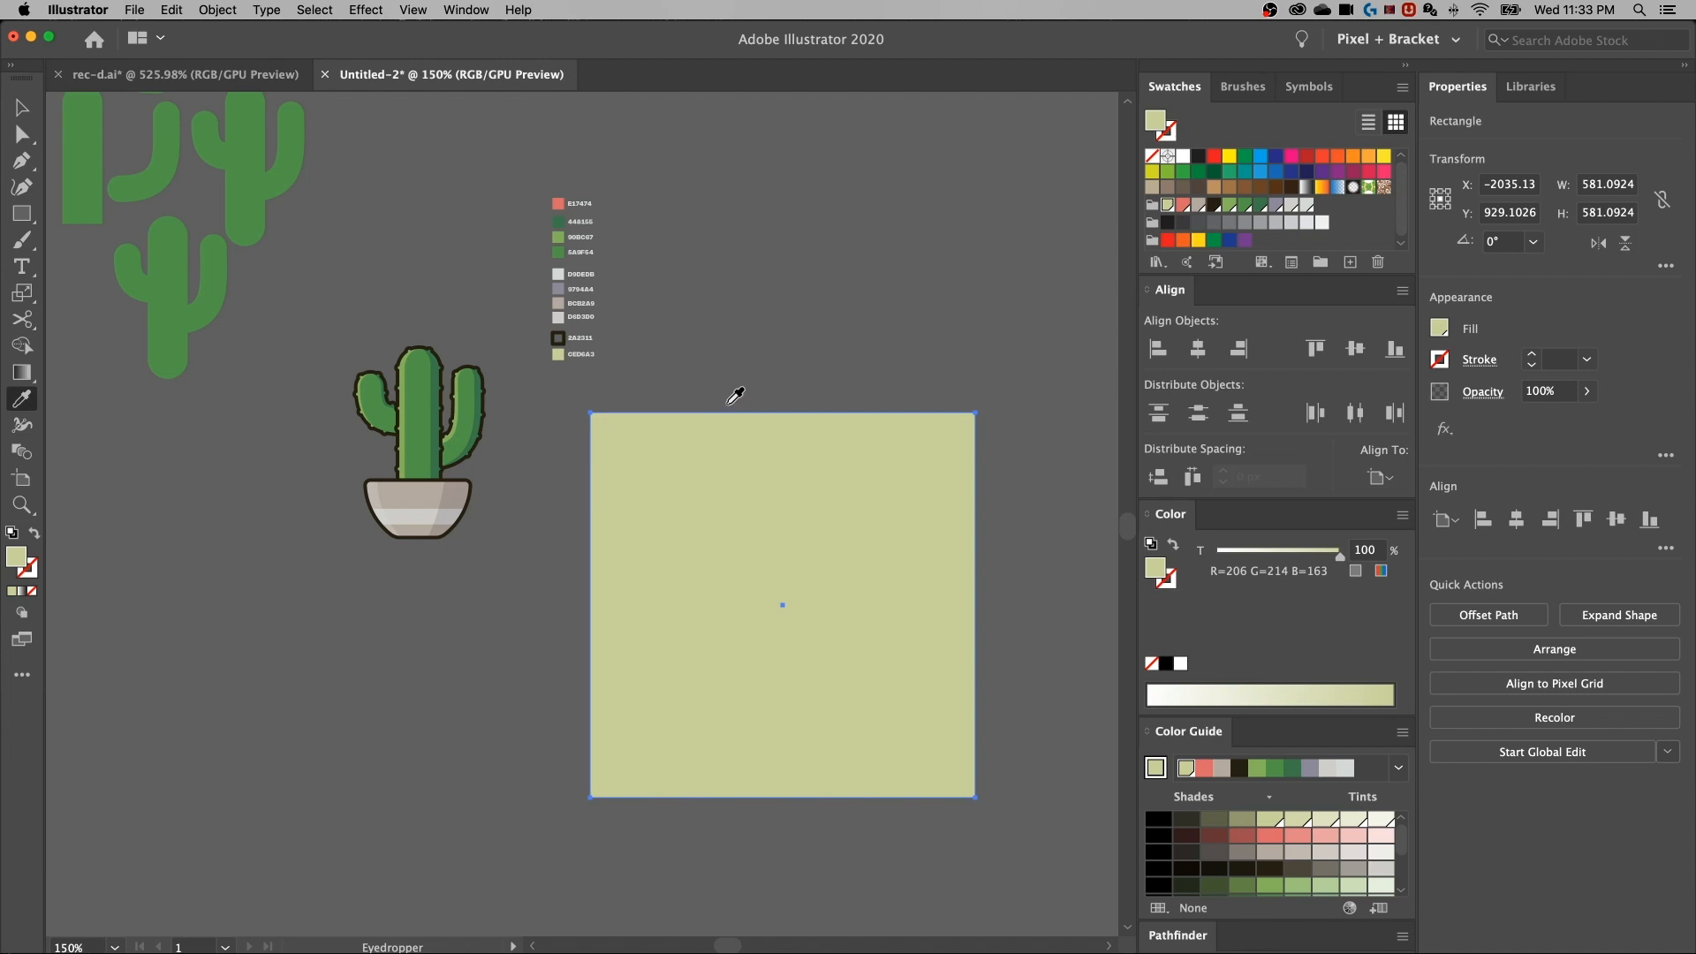
key(v)
click(765, 387)
click(756, 473)
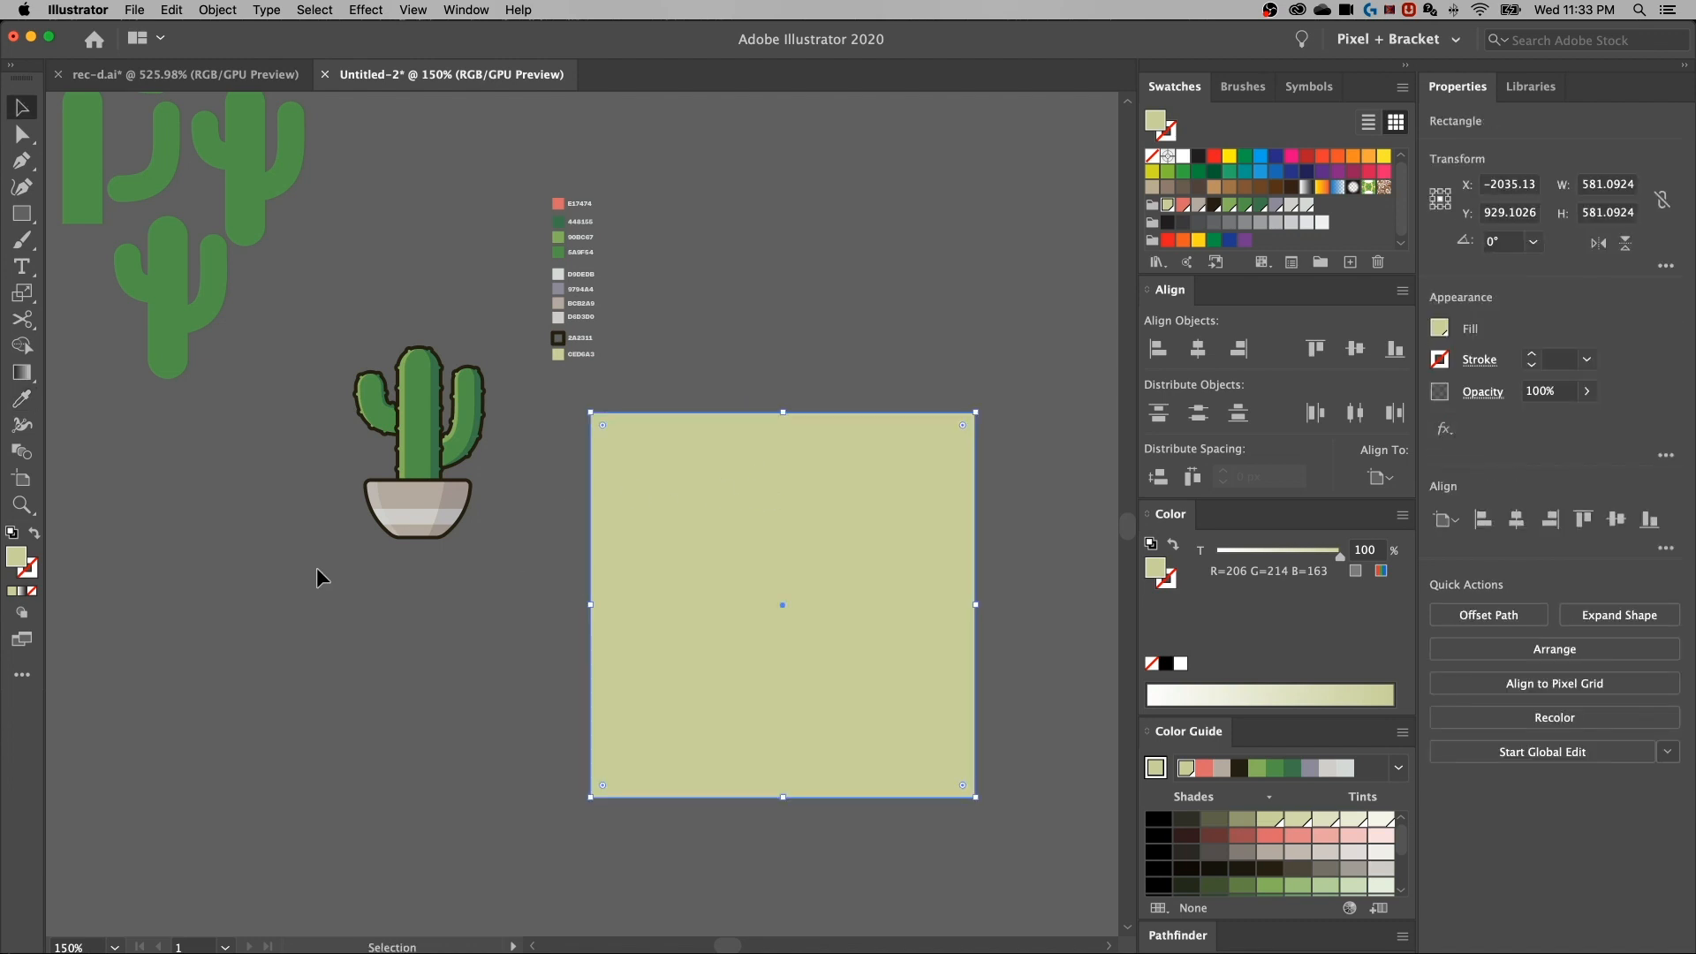
Center the potted cactus horizontally and vertically on the pale green square, keeping the square as the key object
click(491, 319)
key(a)
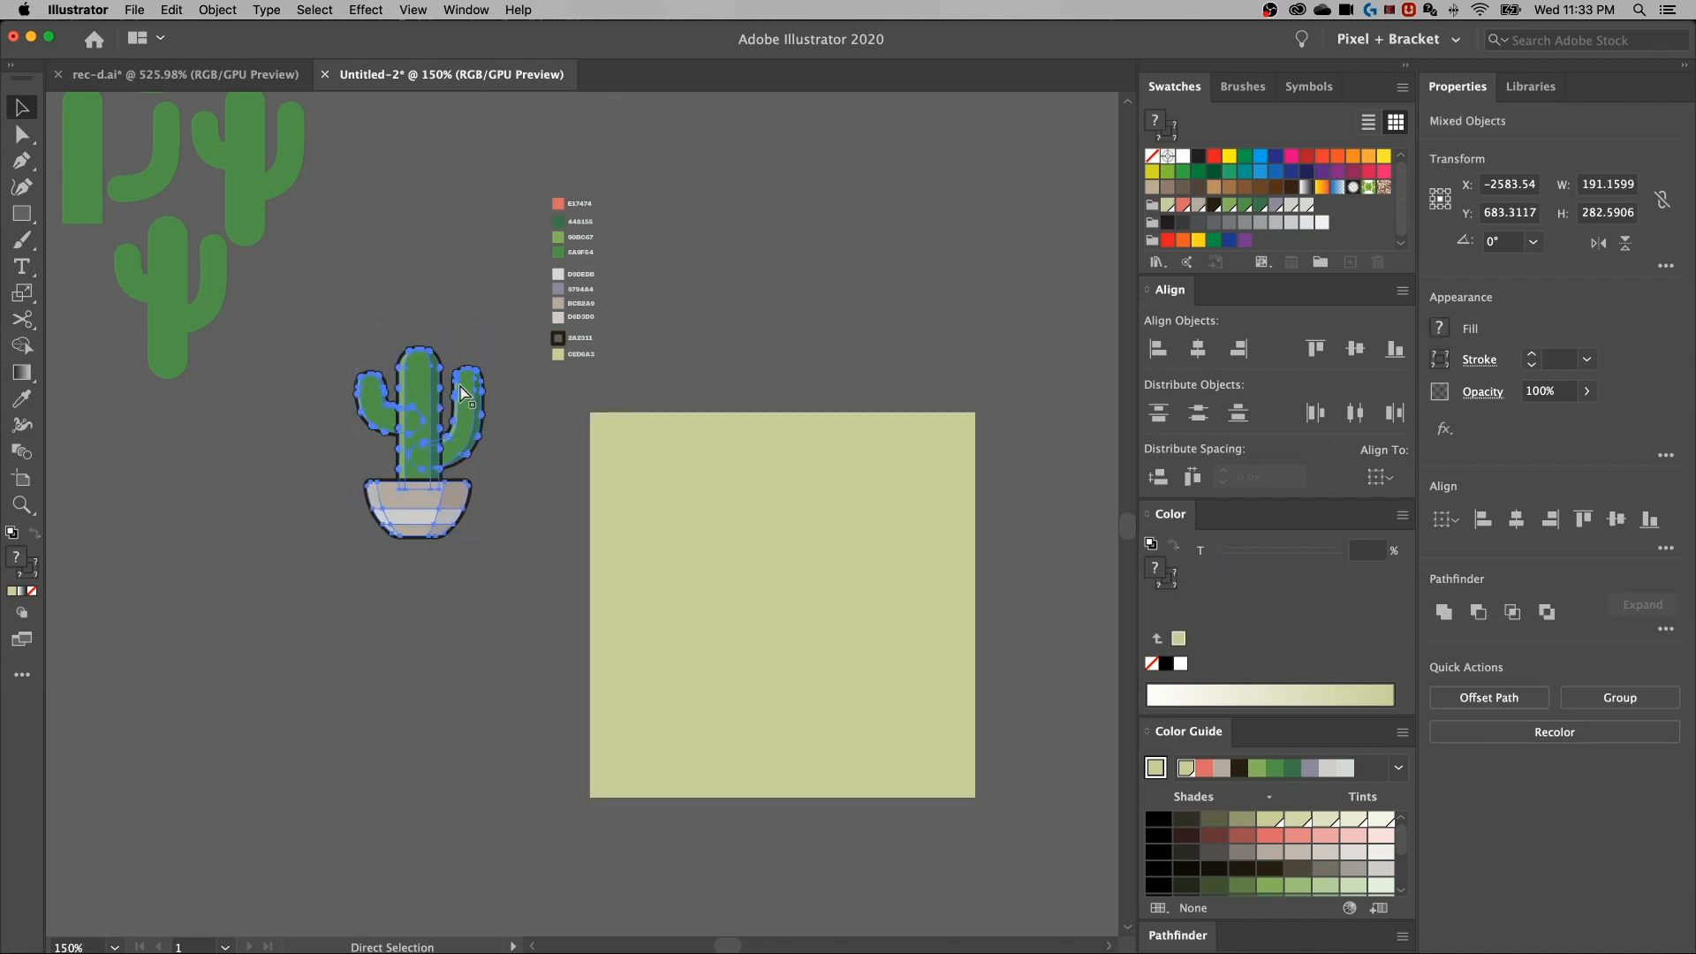
key(v)
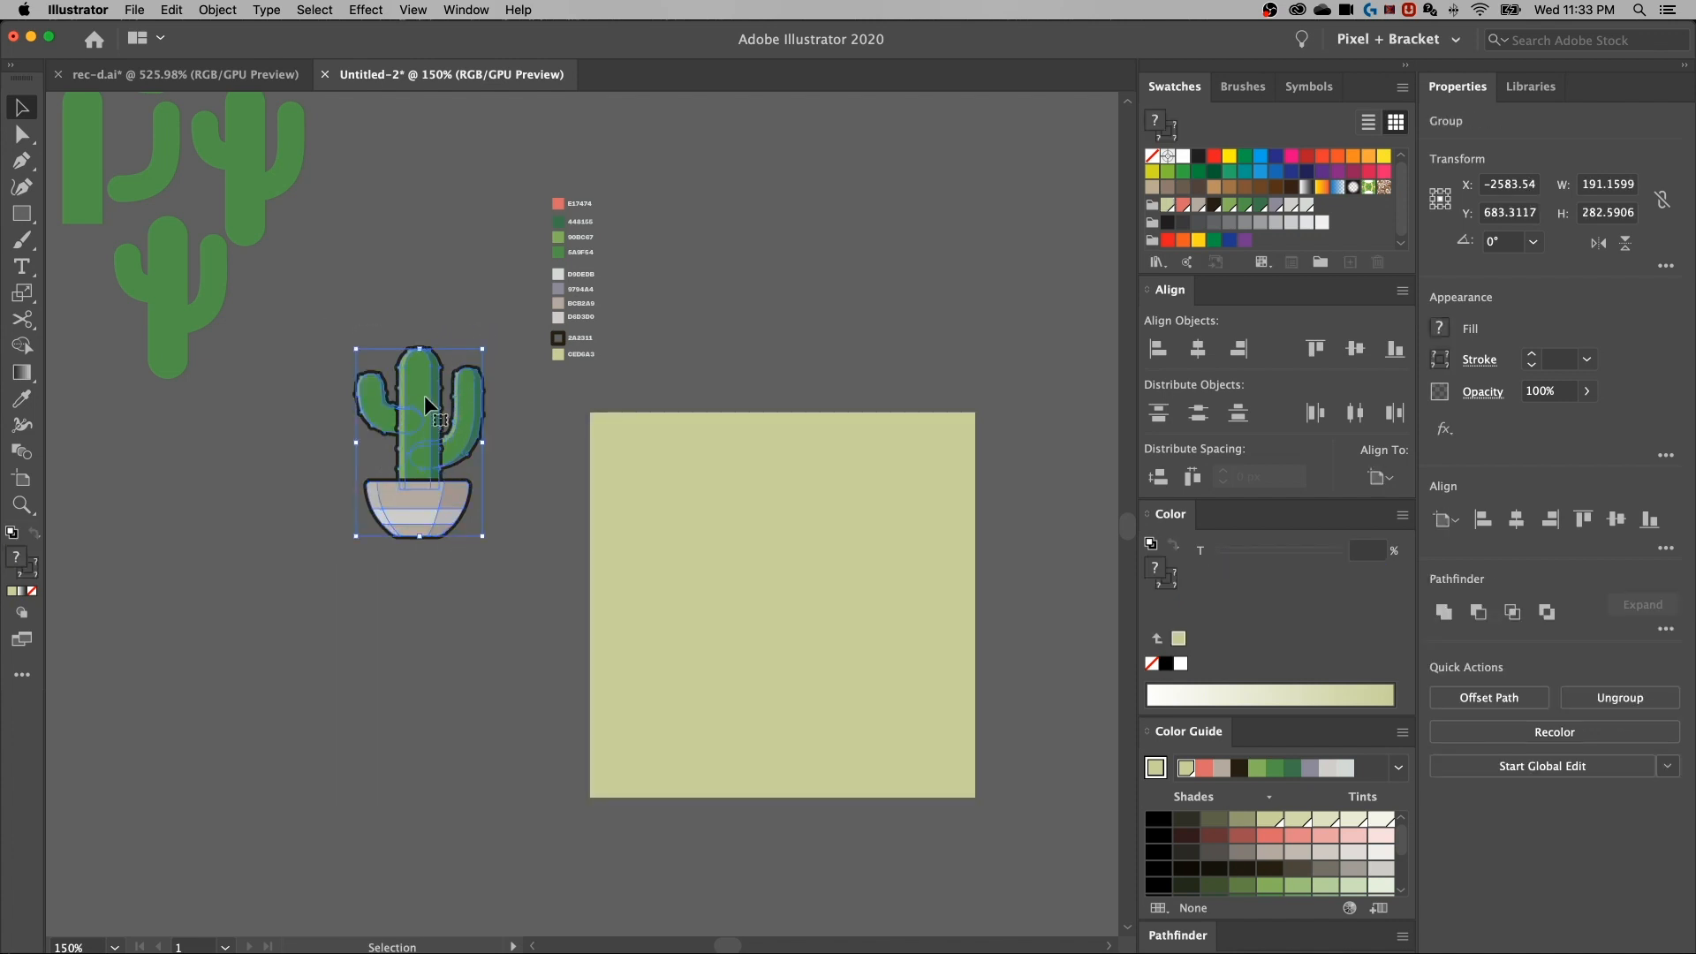
shift+click(697, 471)
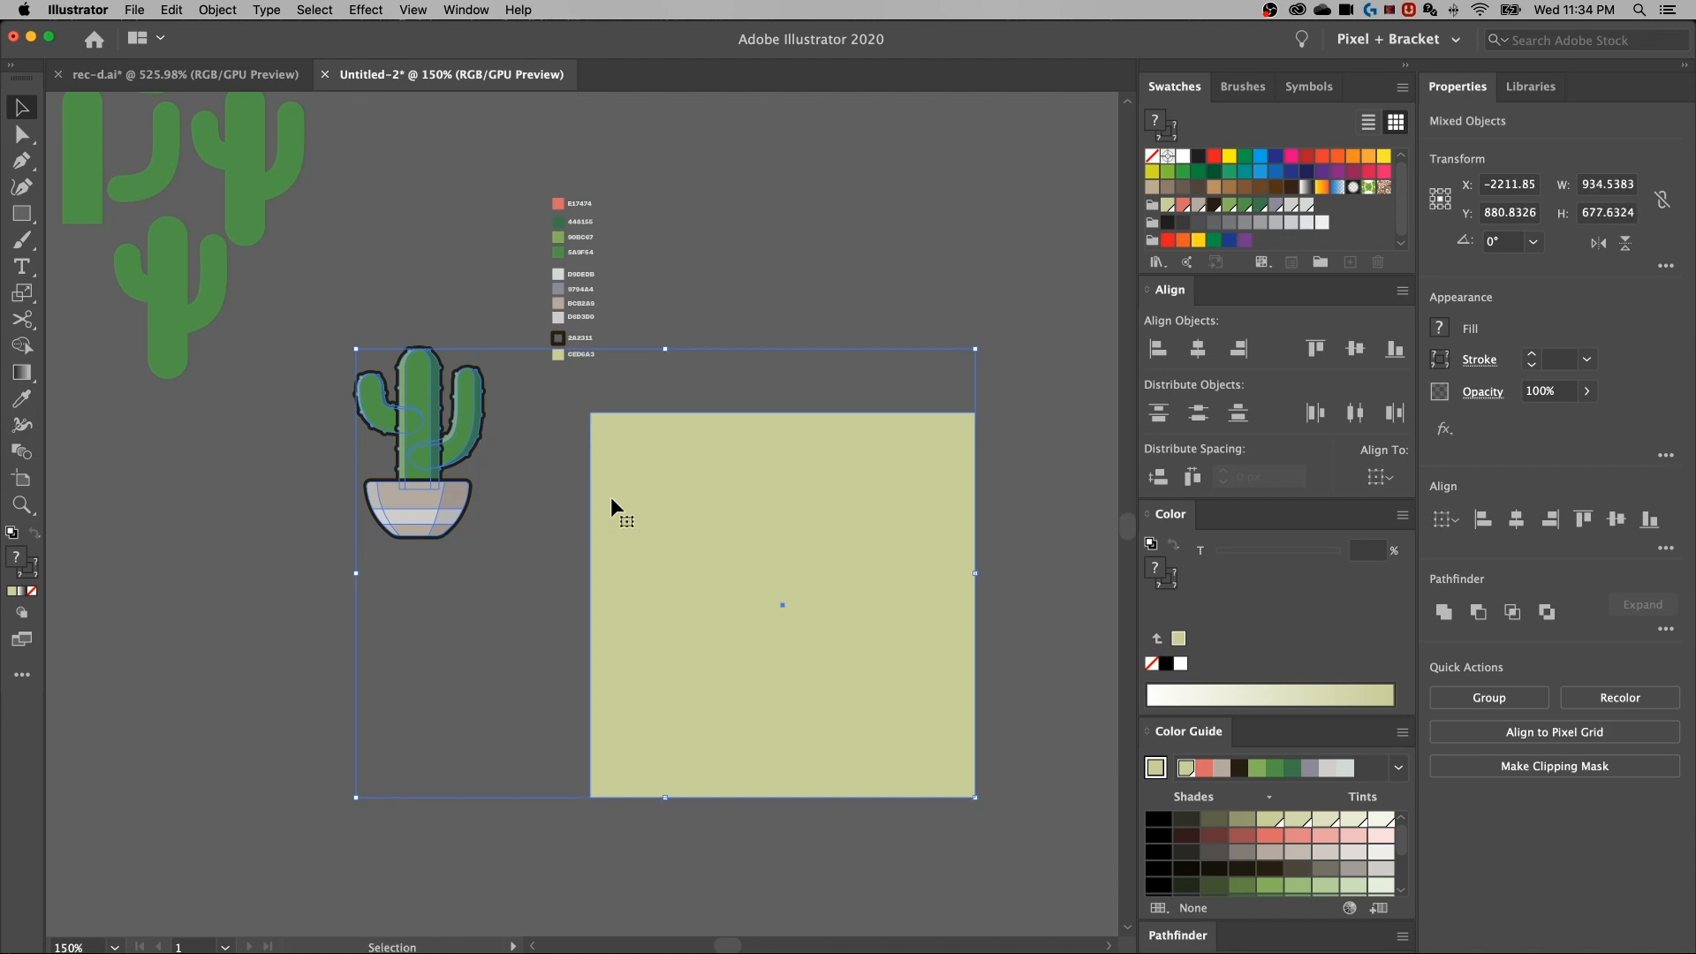
click(751, 464)
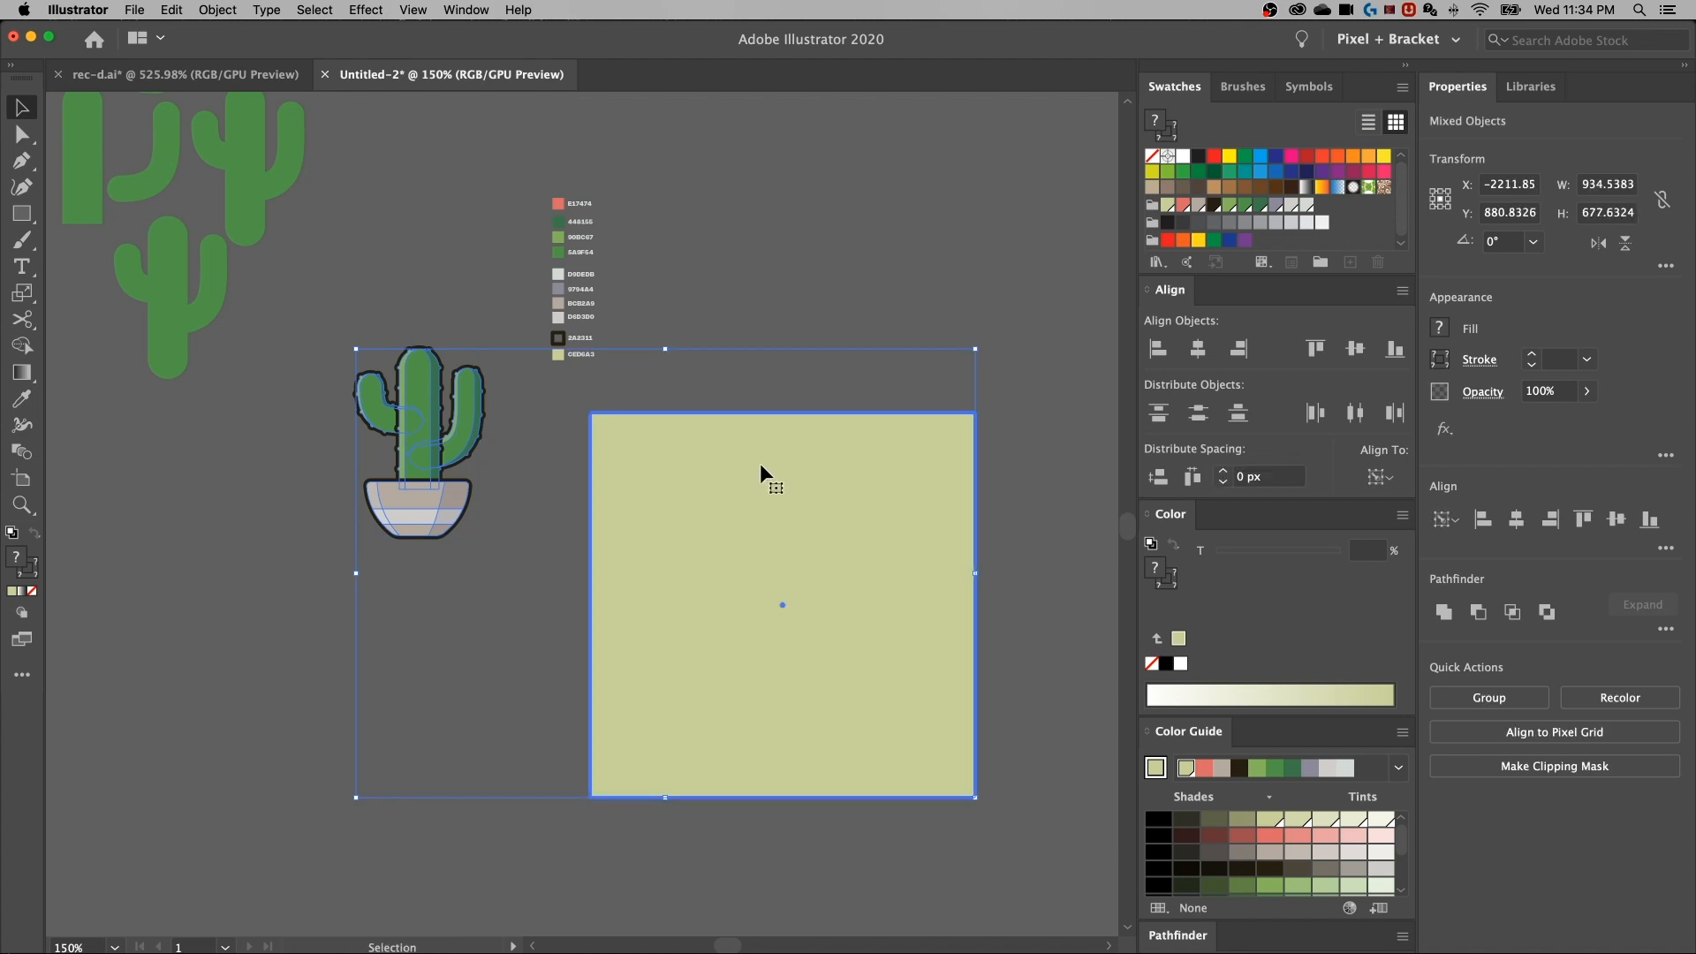
click(1517, 523)
click(1616, 519)
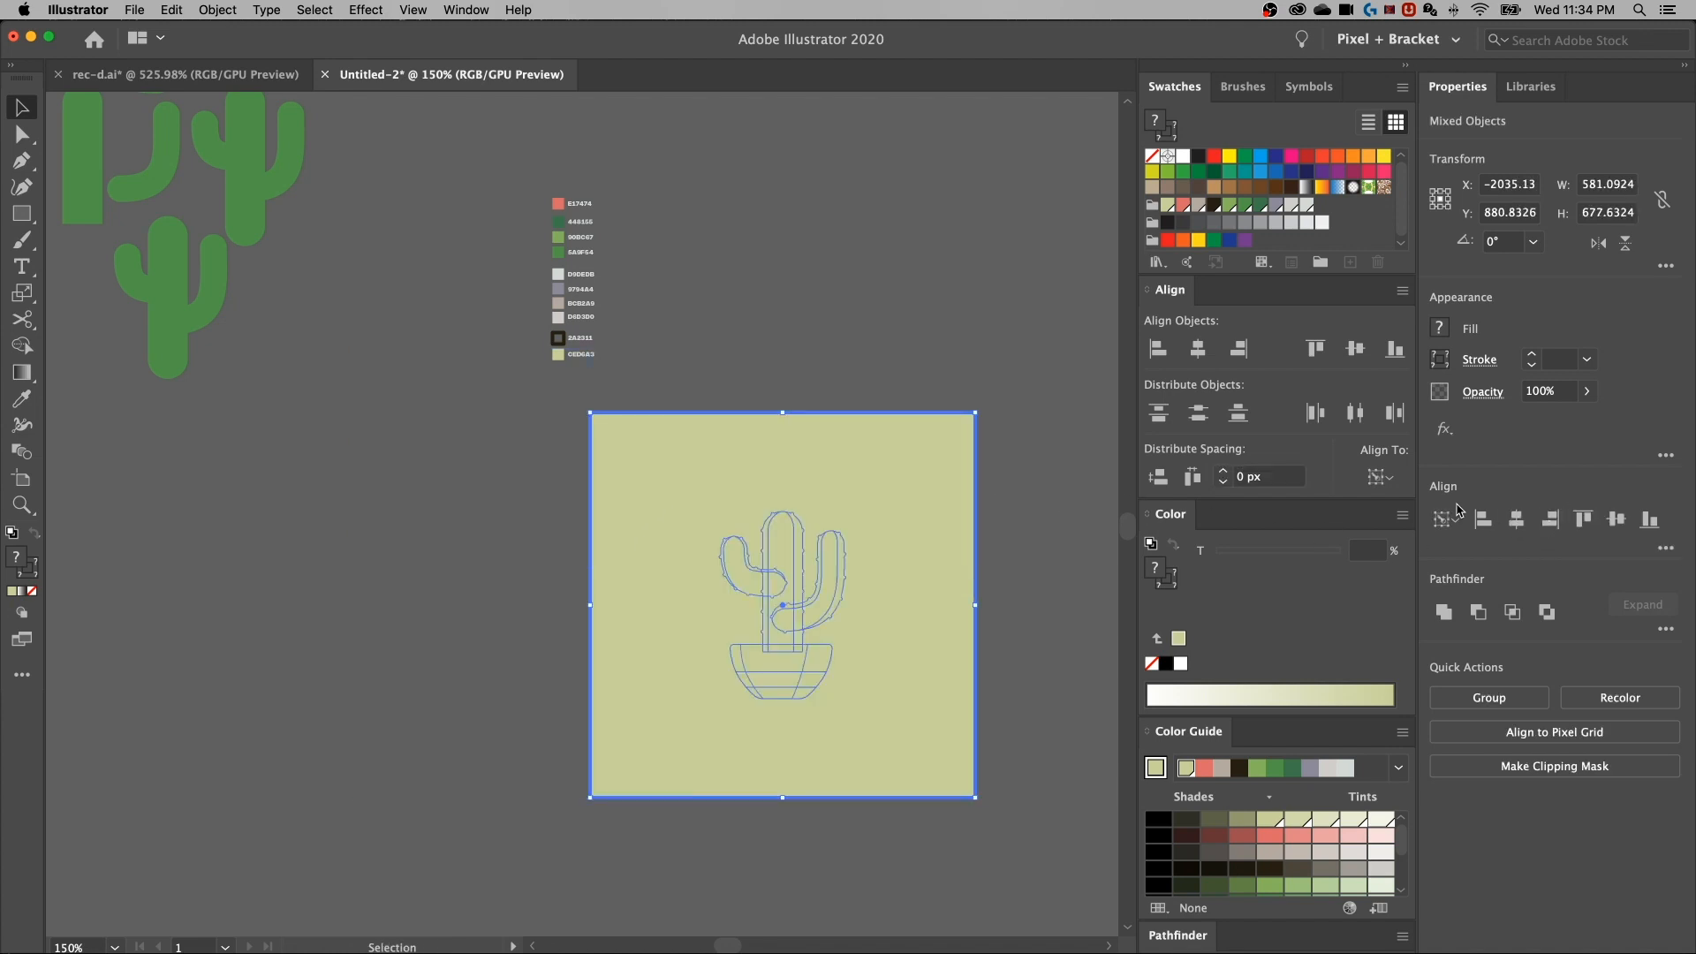
Send the pale green square to the back, behind the potted cactus
click(715, 261)
click(873, 495)
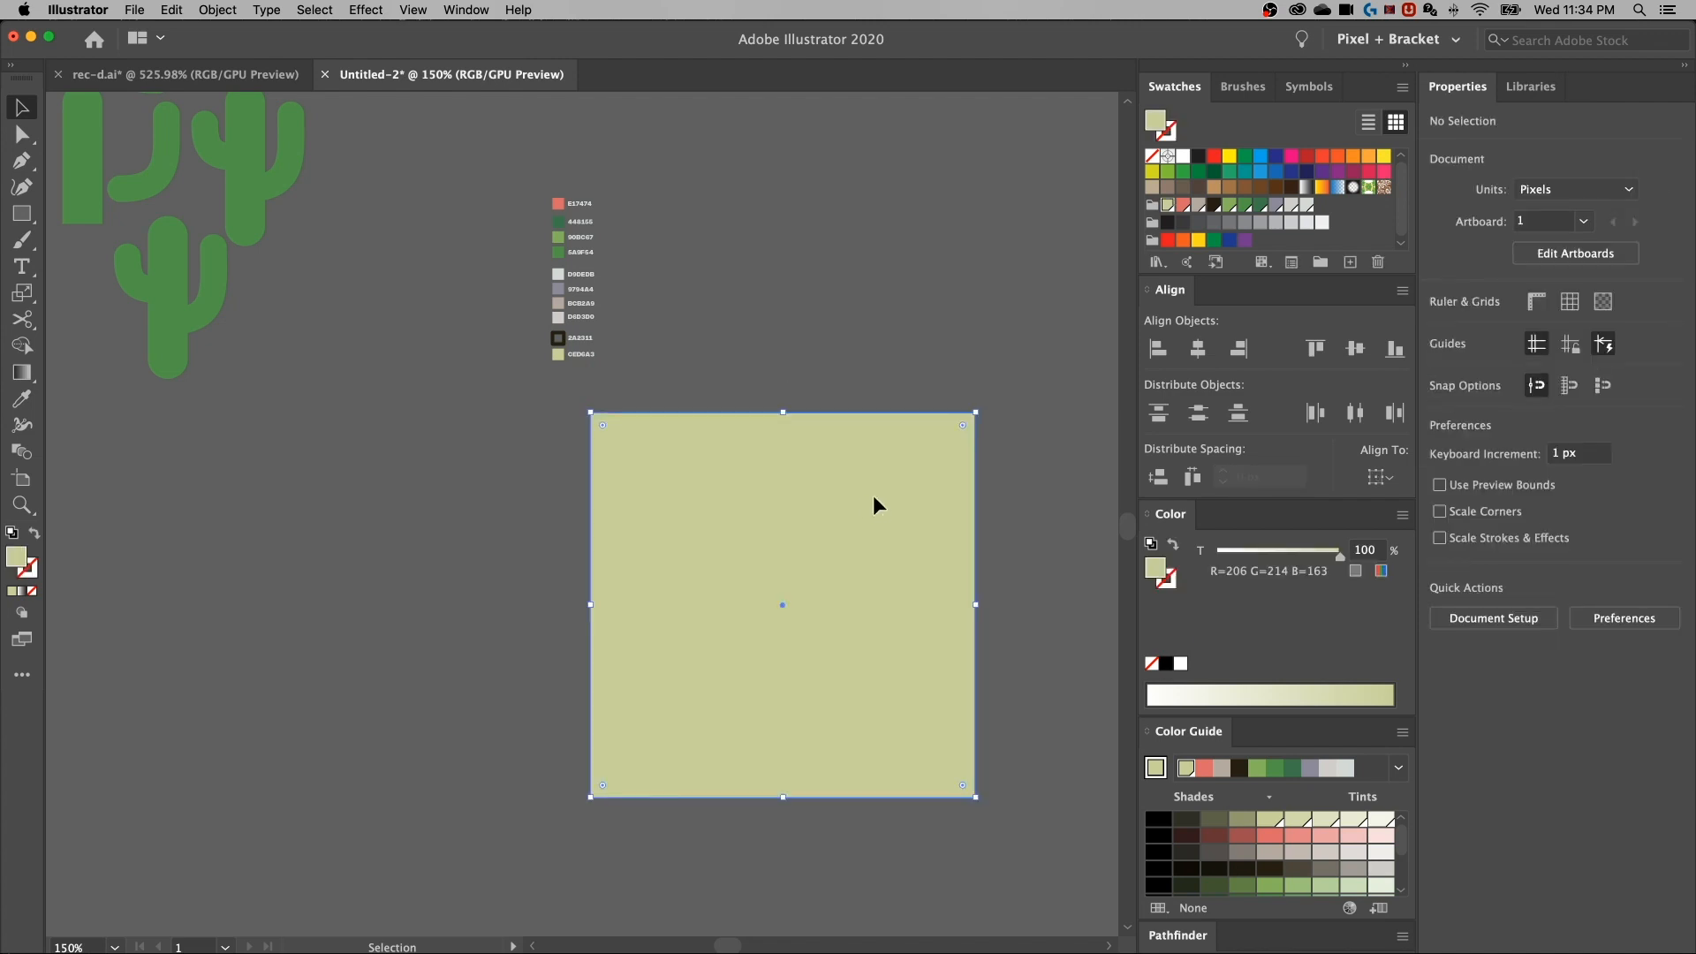
right_click(685, 472)
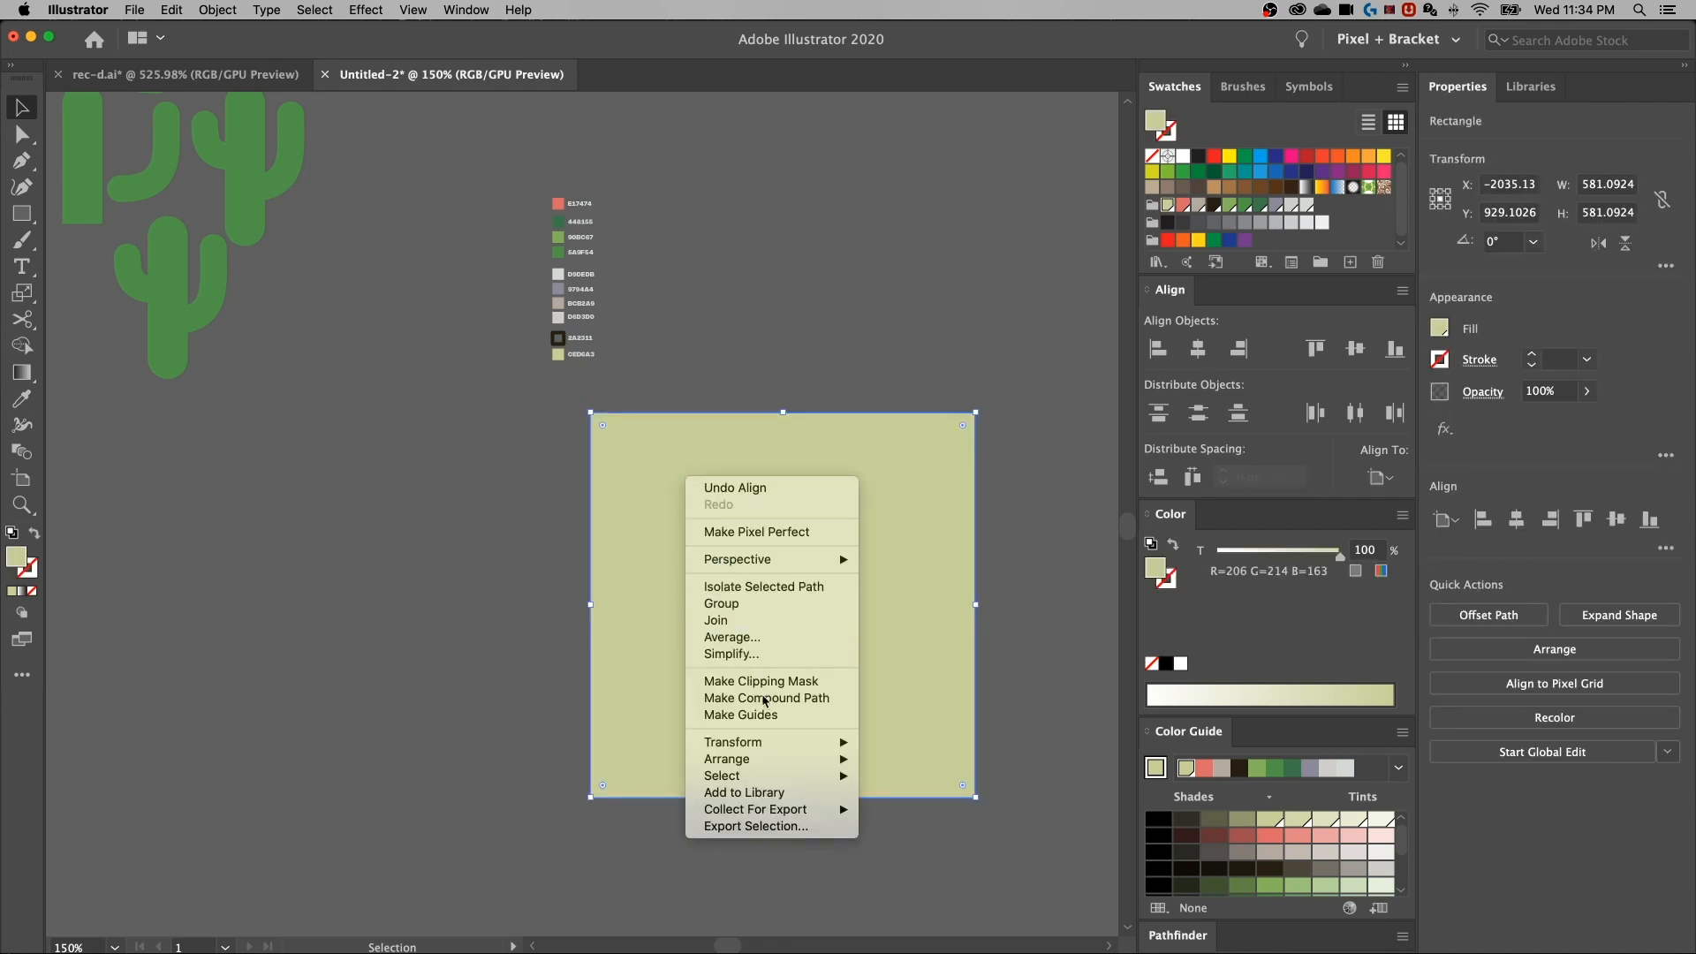
mouse_move(764, 763)
click(915, 809)
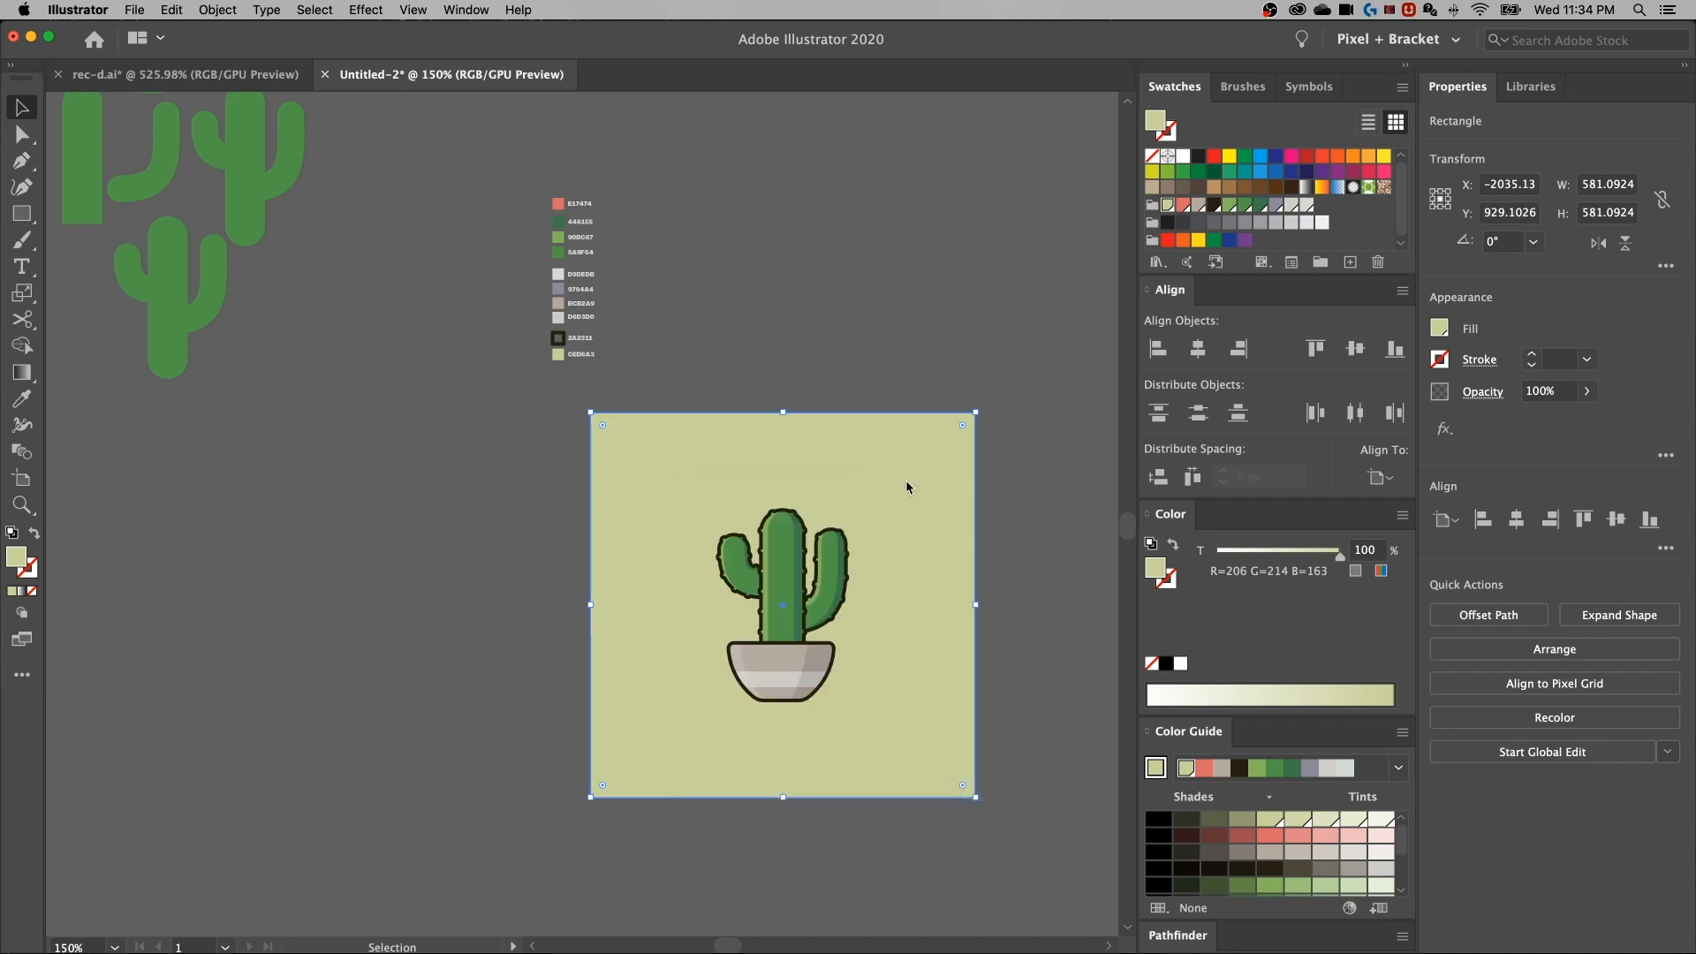
click(919, 359)
scroll(936, 394, right, 2)
scroll(936, 394, down, 1)
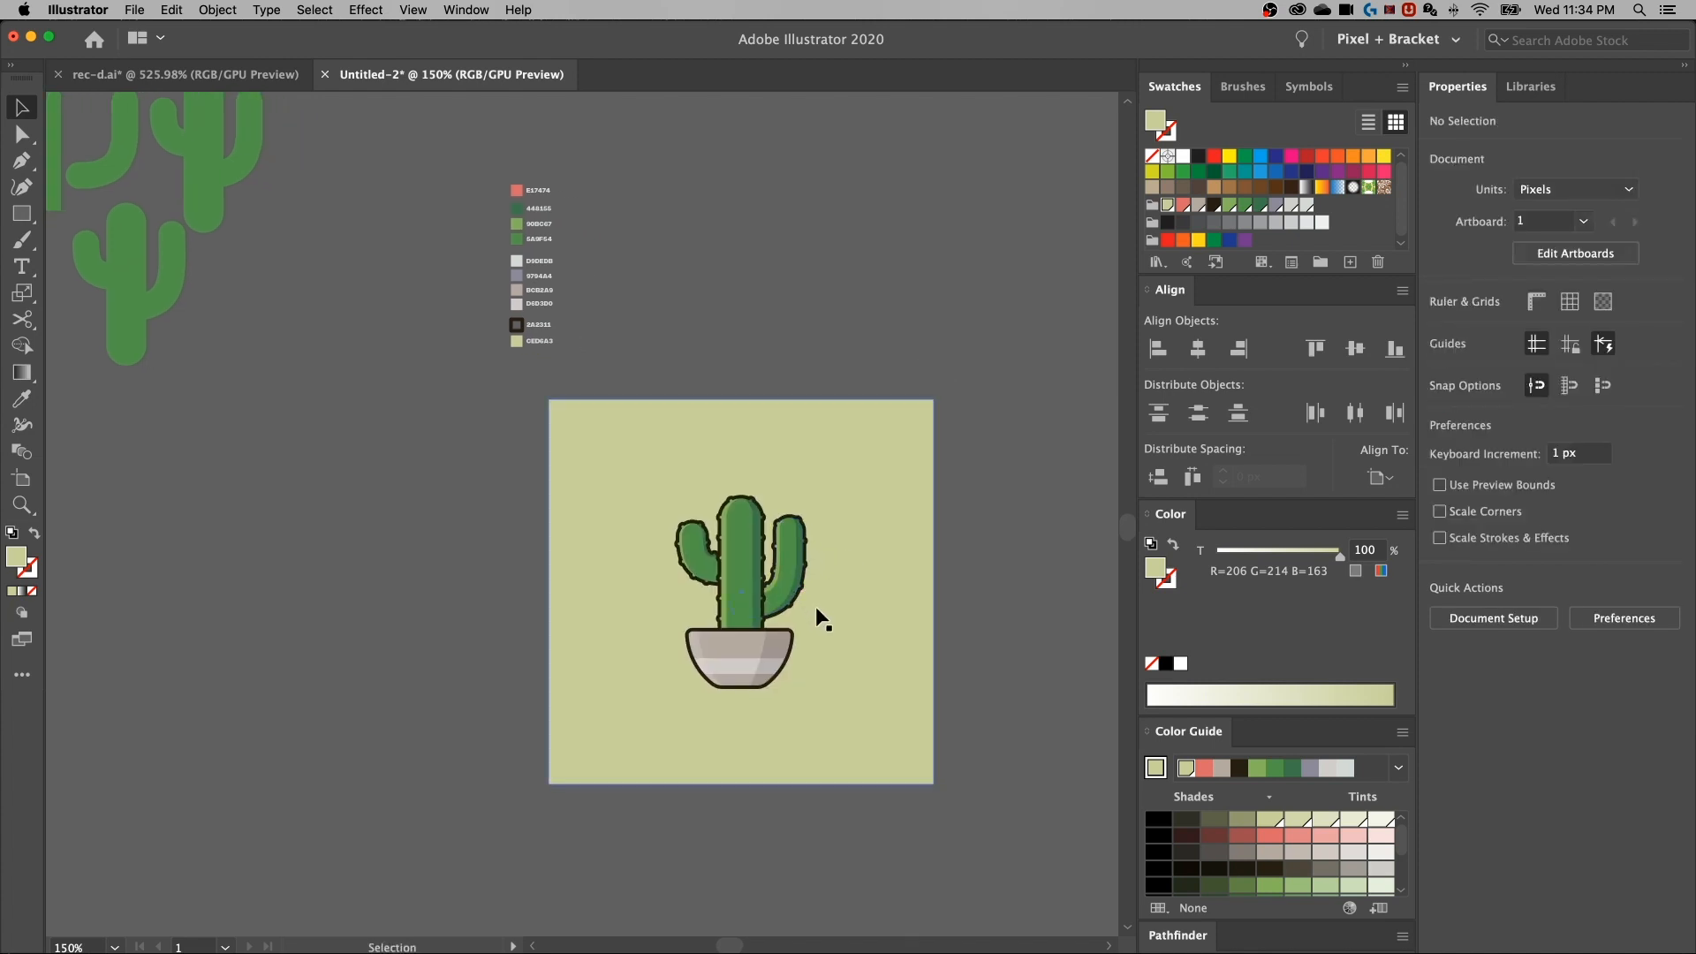
click(892, 459)
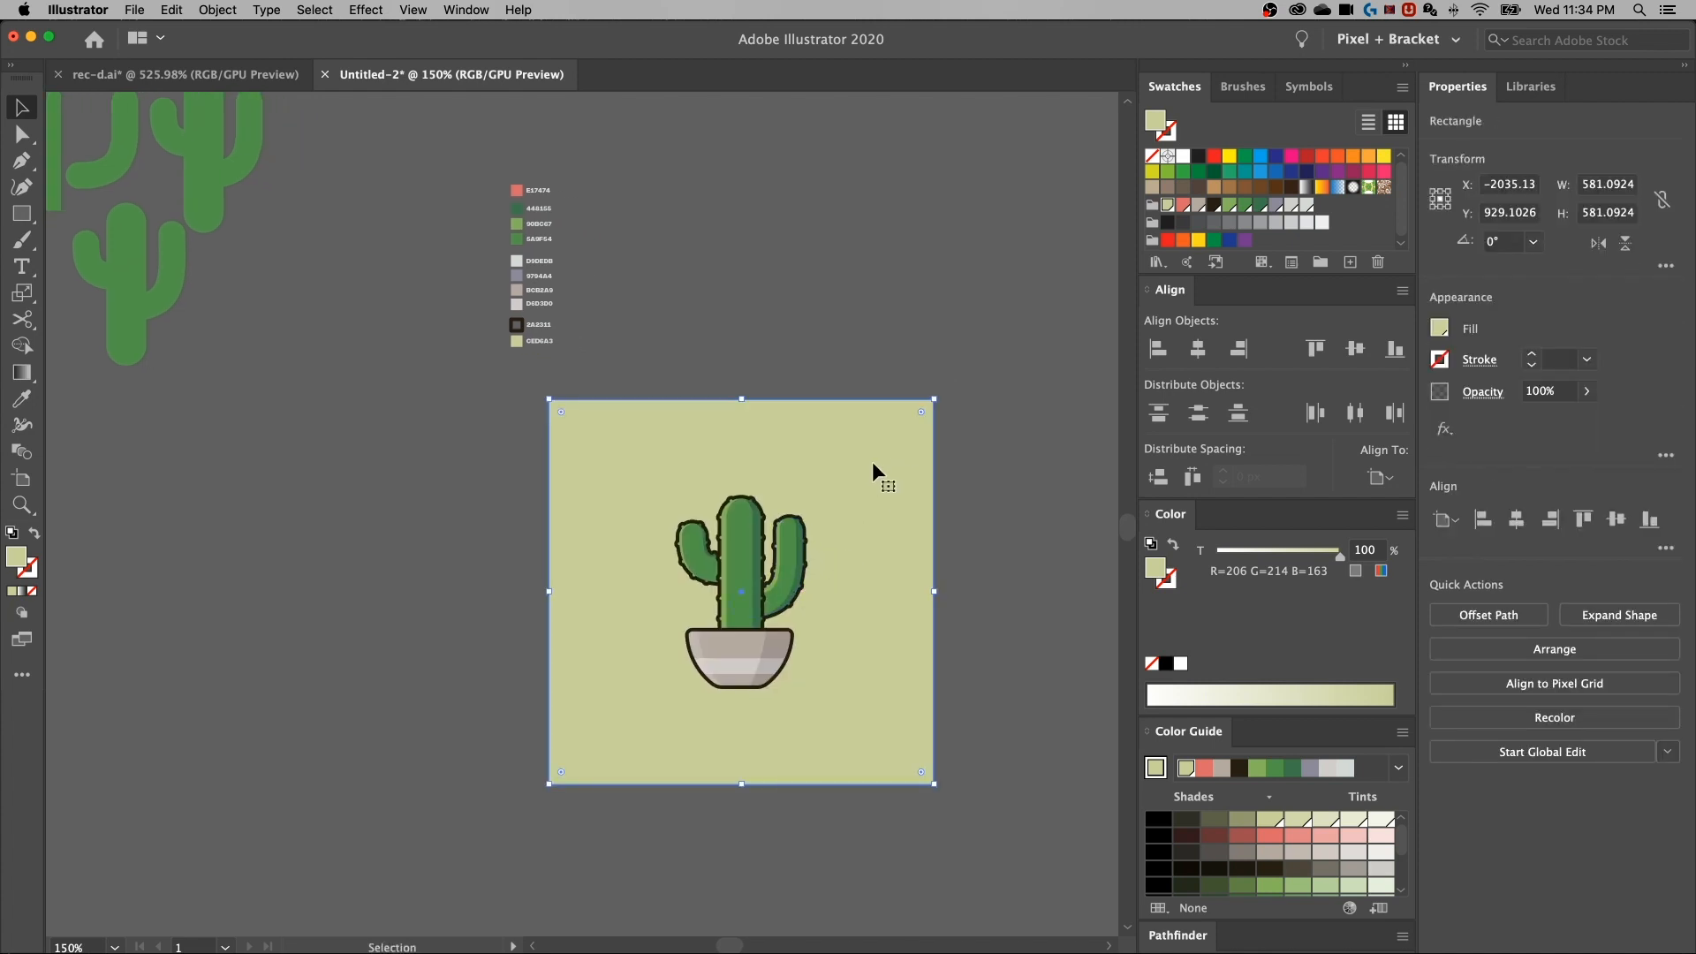
key(a)
key(super+shift+a)
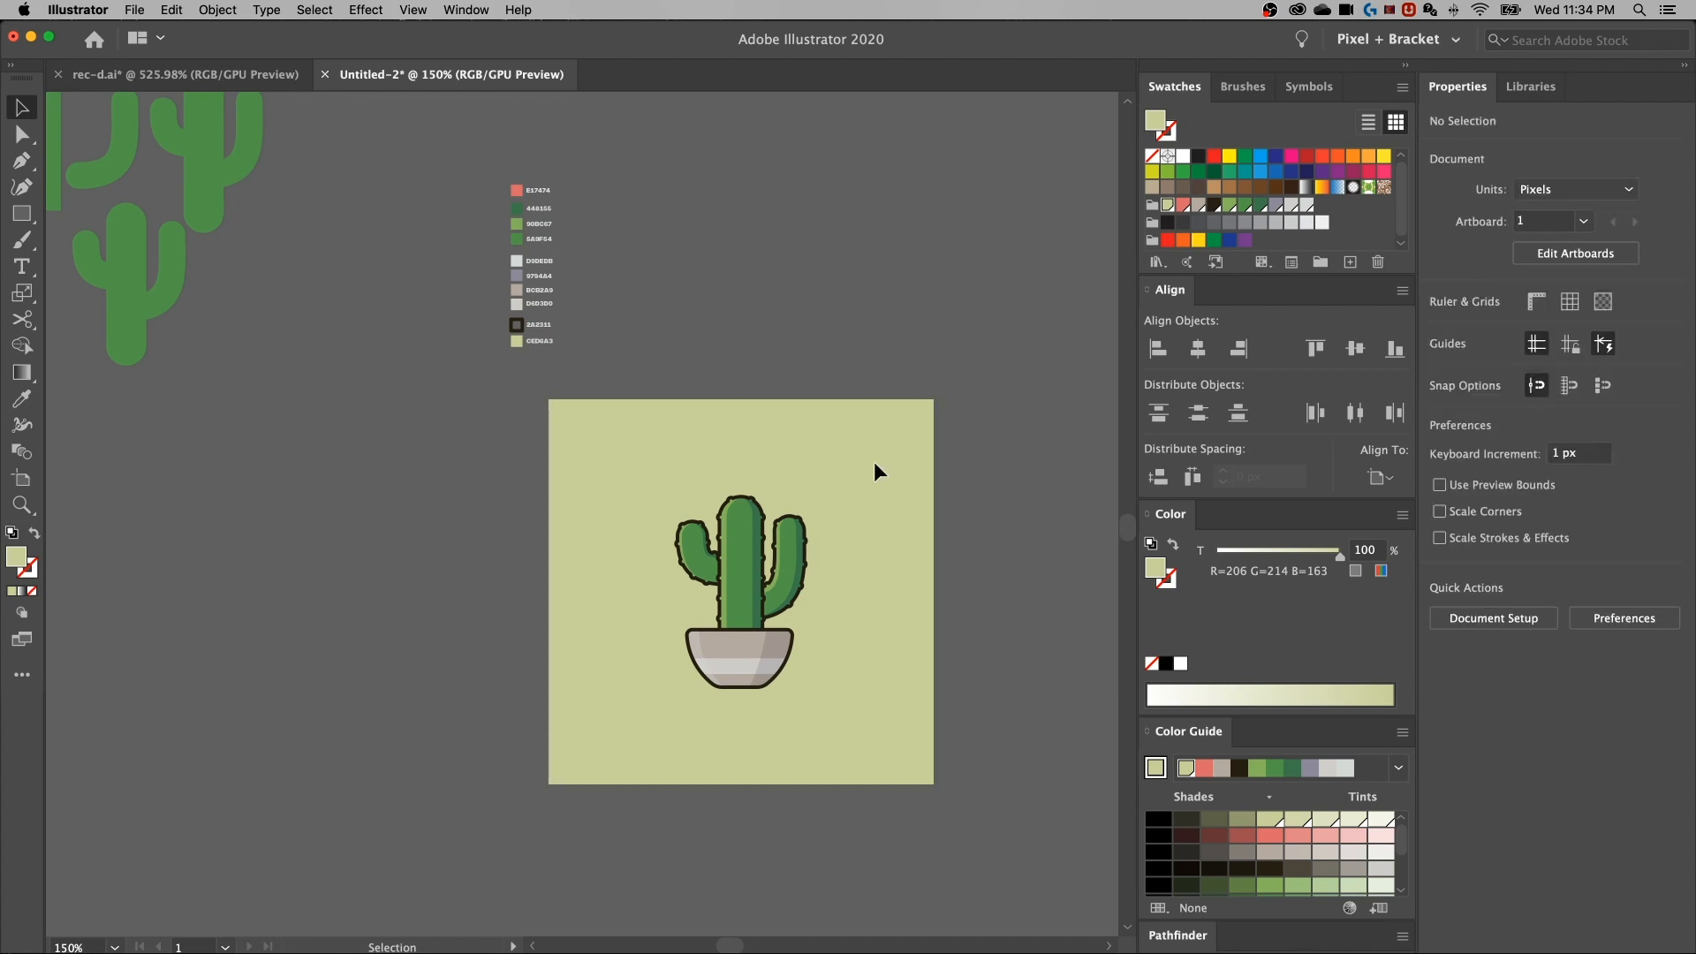
Draw a horizontal line about 284 px long across the base of the pot with the Line Segment tool
key(super+equal)
key(super+equal)
drag(896, 681, 730, 537)
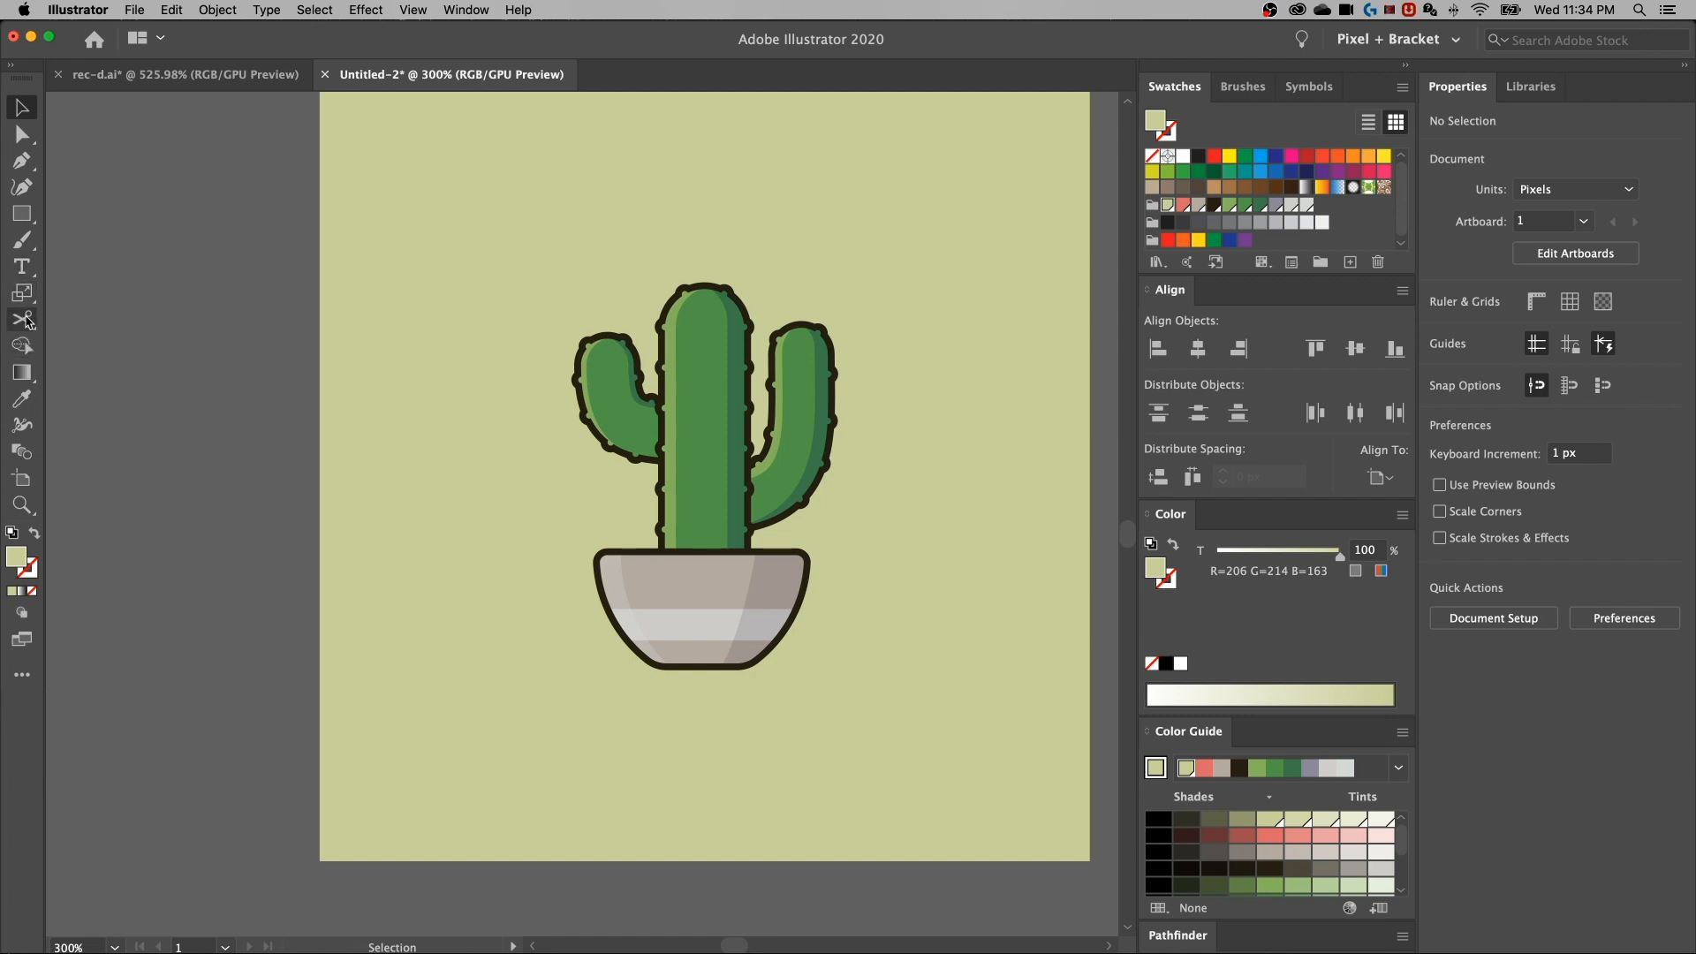
click(25, 213)
drag(24, 214, 123, 322)
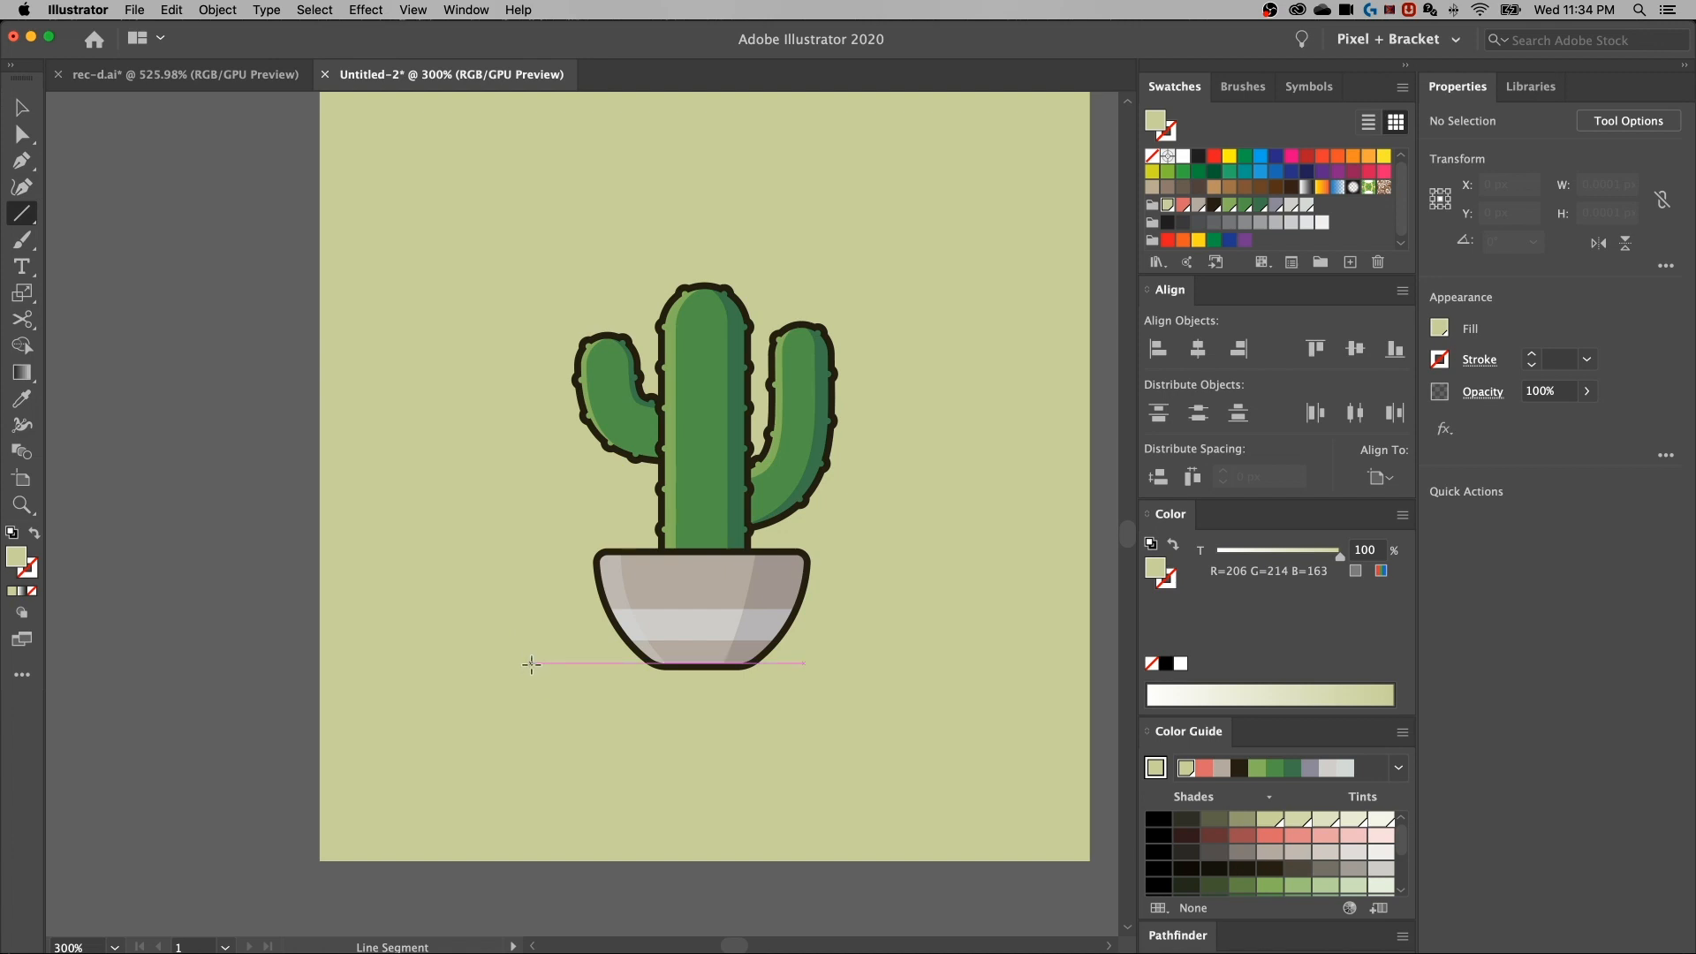
drag(513, 662, 888, 664)
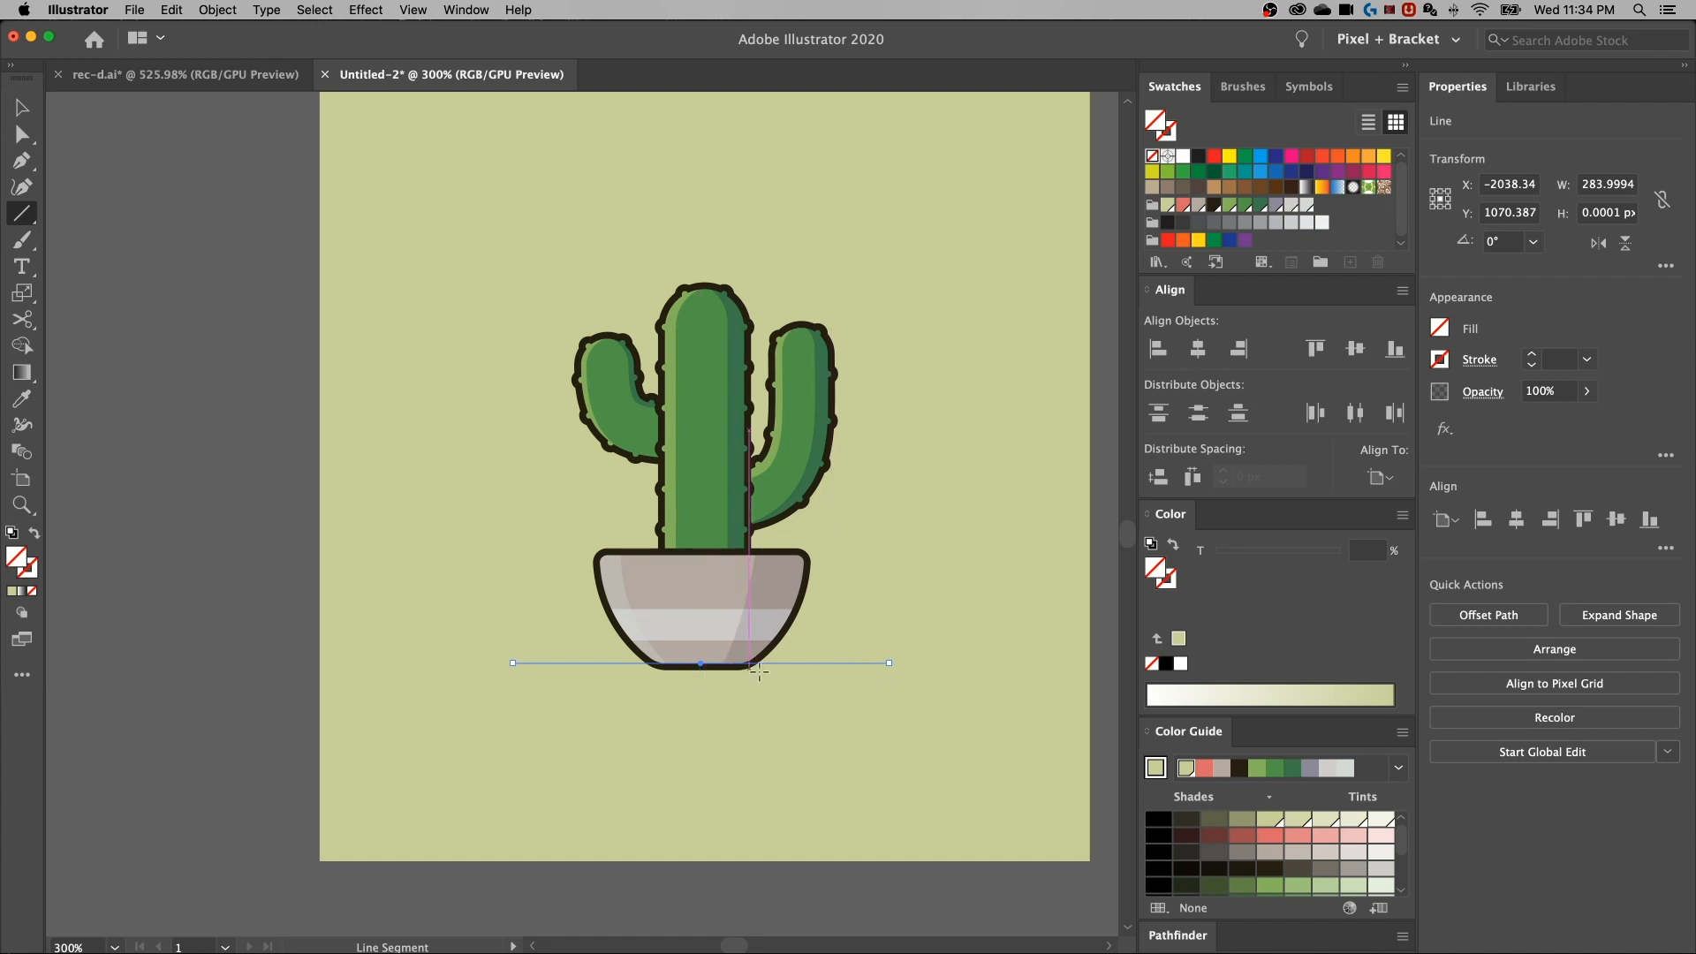
Copy the pot outline's dark 5 pt stroke onto the ground line with the Eyedropper
key(i)
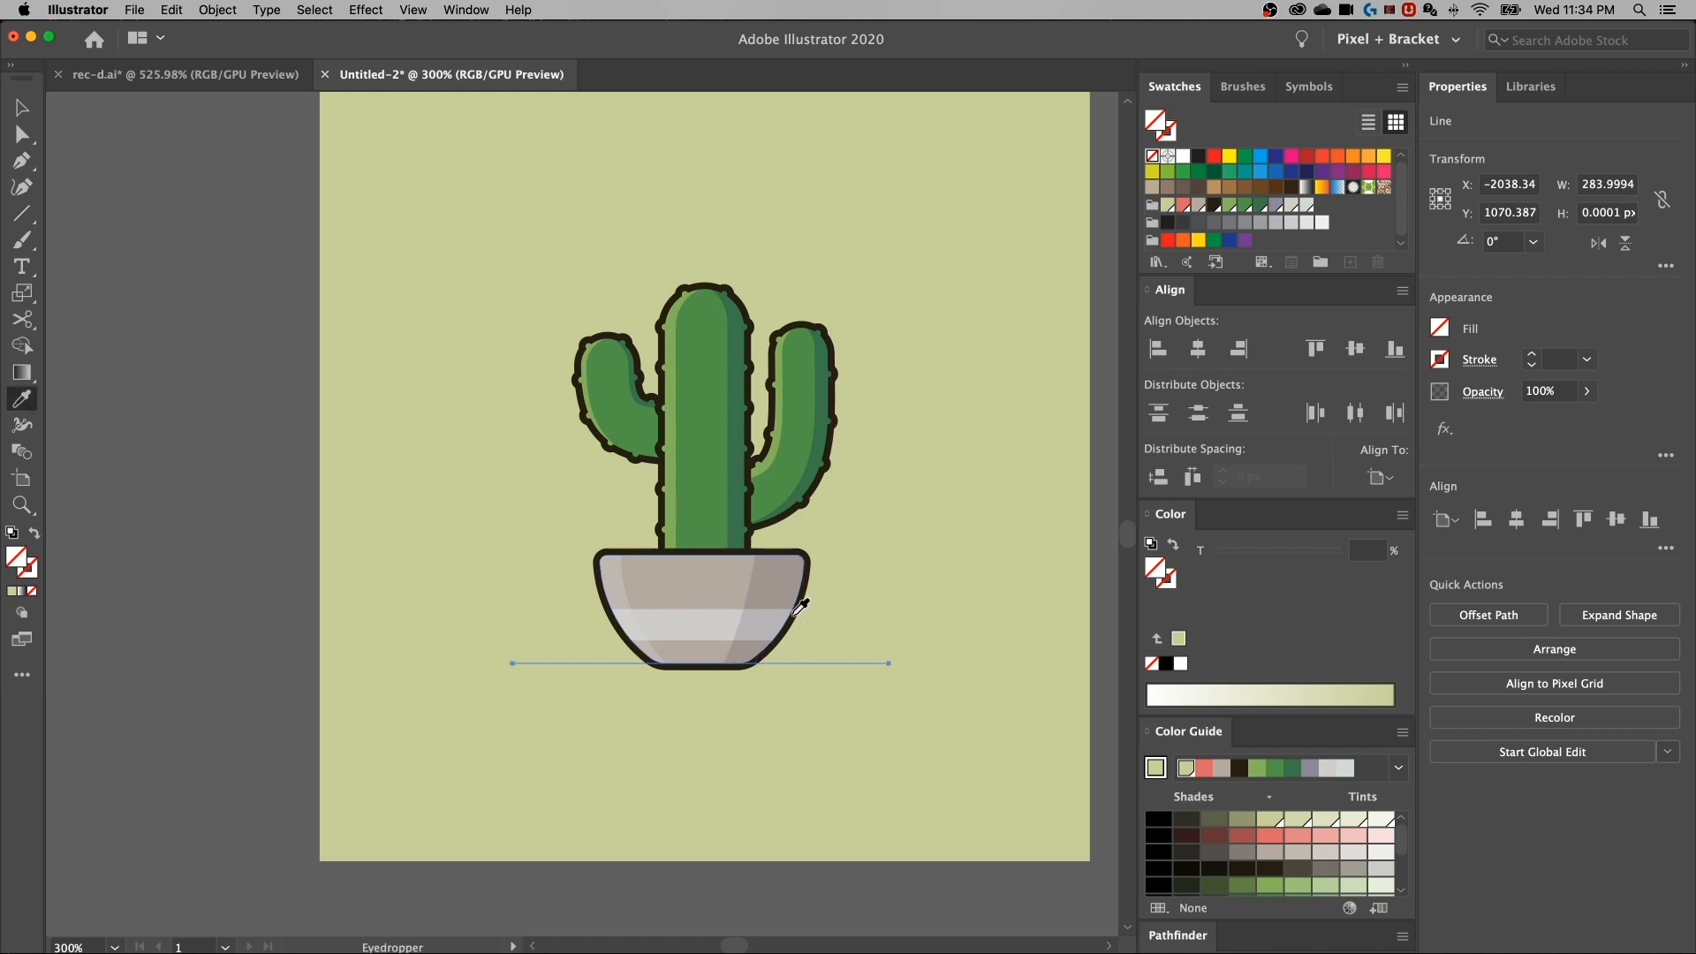
click(800, 606)
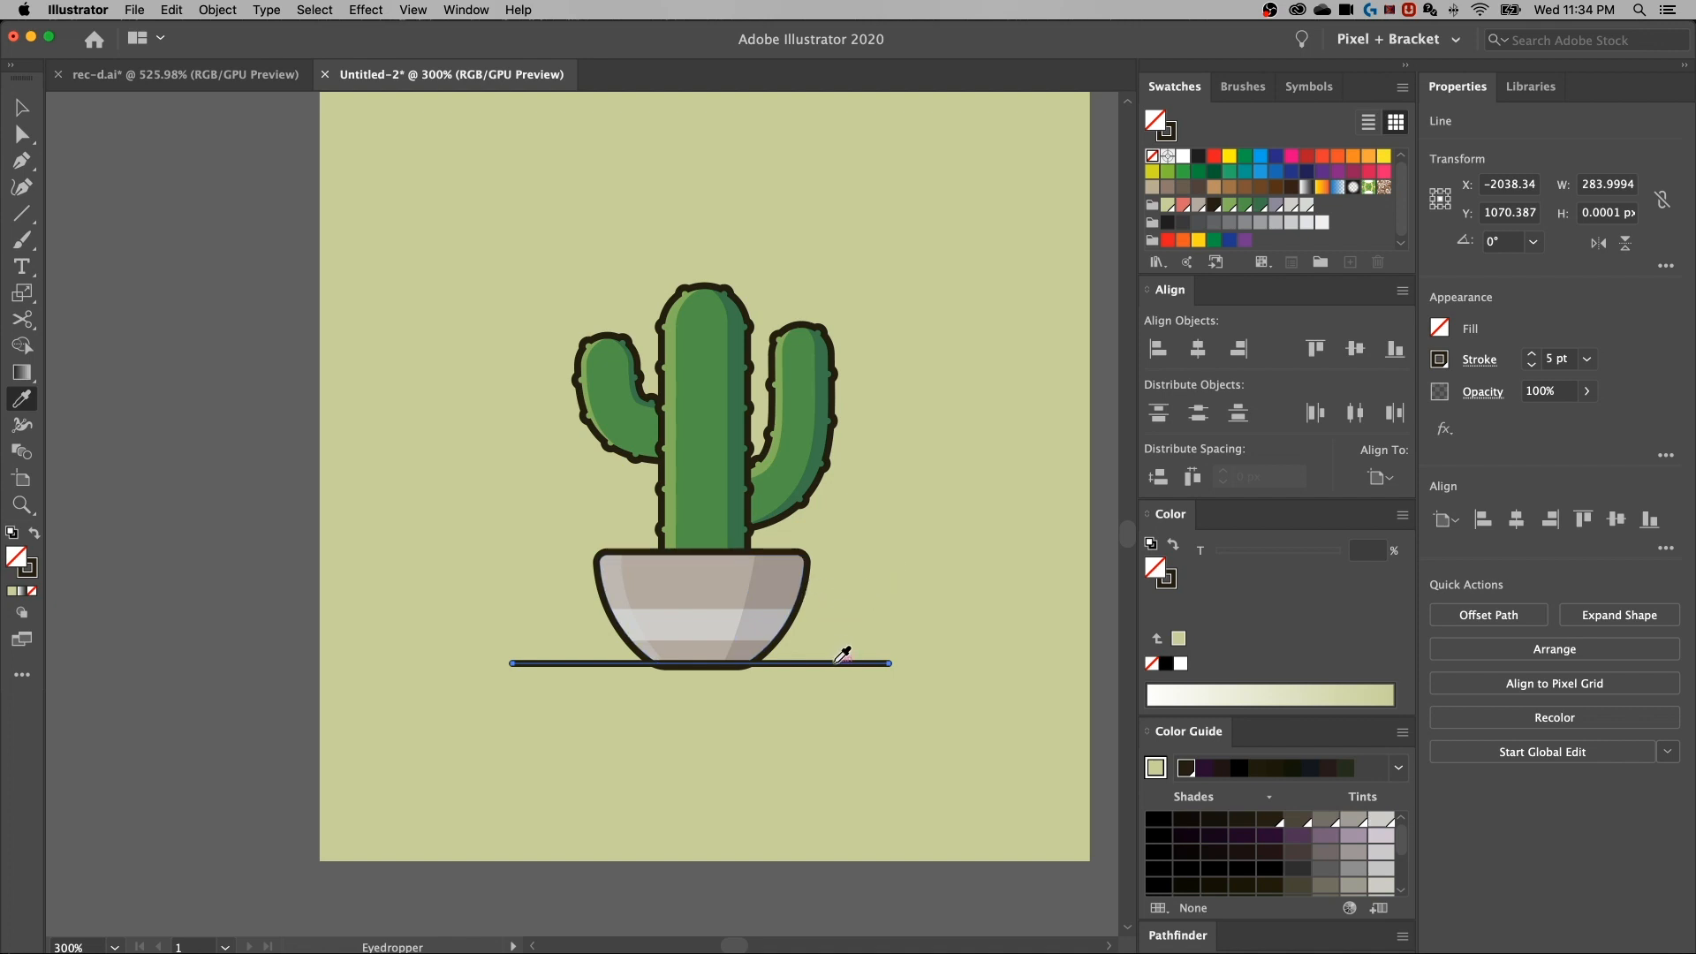
key(v)
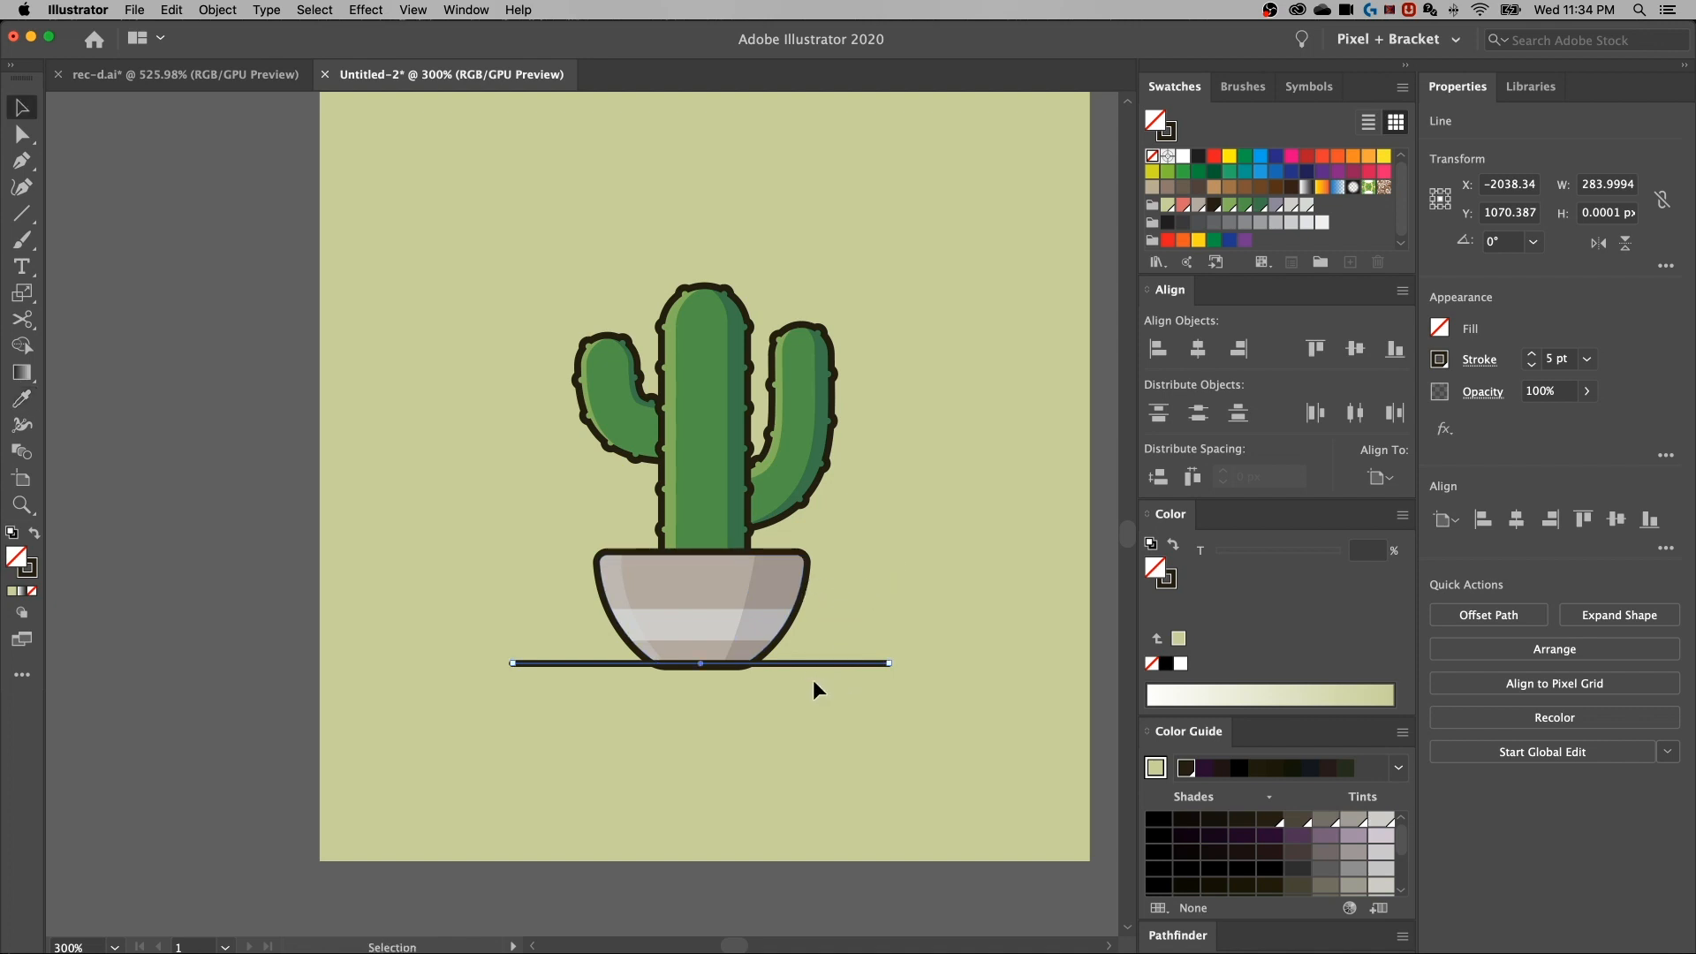
Move the ground line slightly down so it coincides with the pot's bottom outline
scroll(814, 706, up, 4)
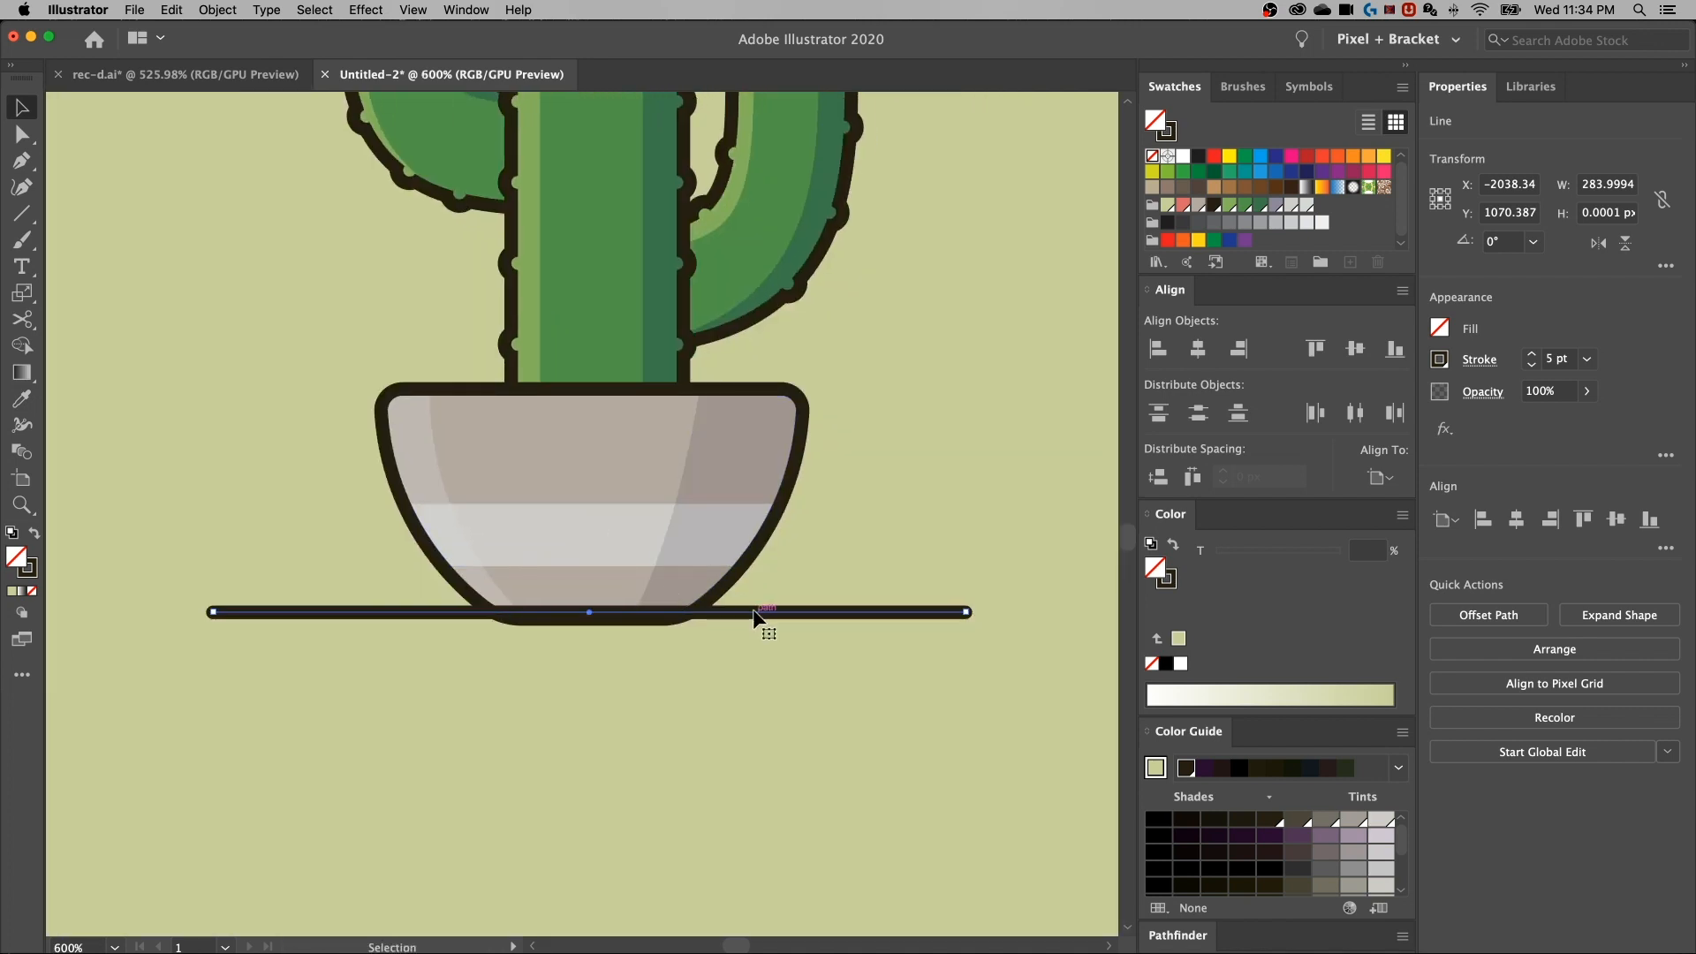
drag(754, 607, 754, 618)
key(Down)
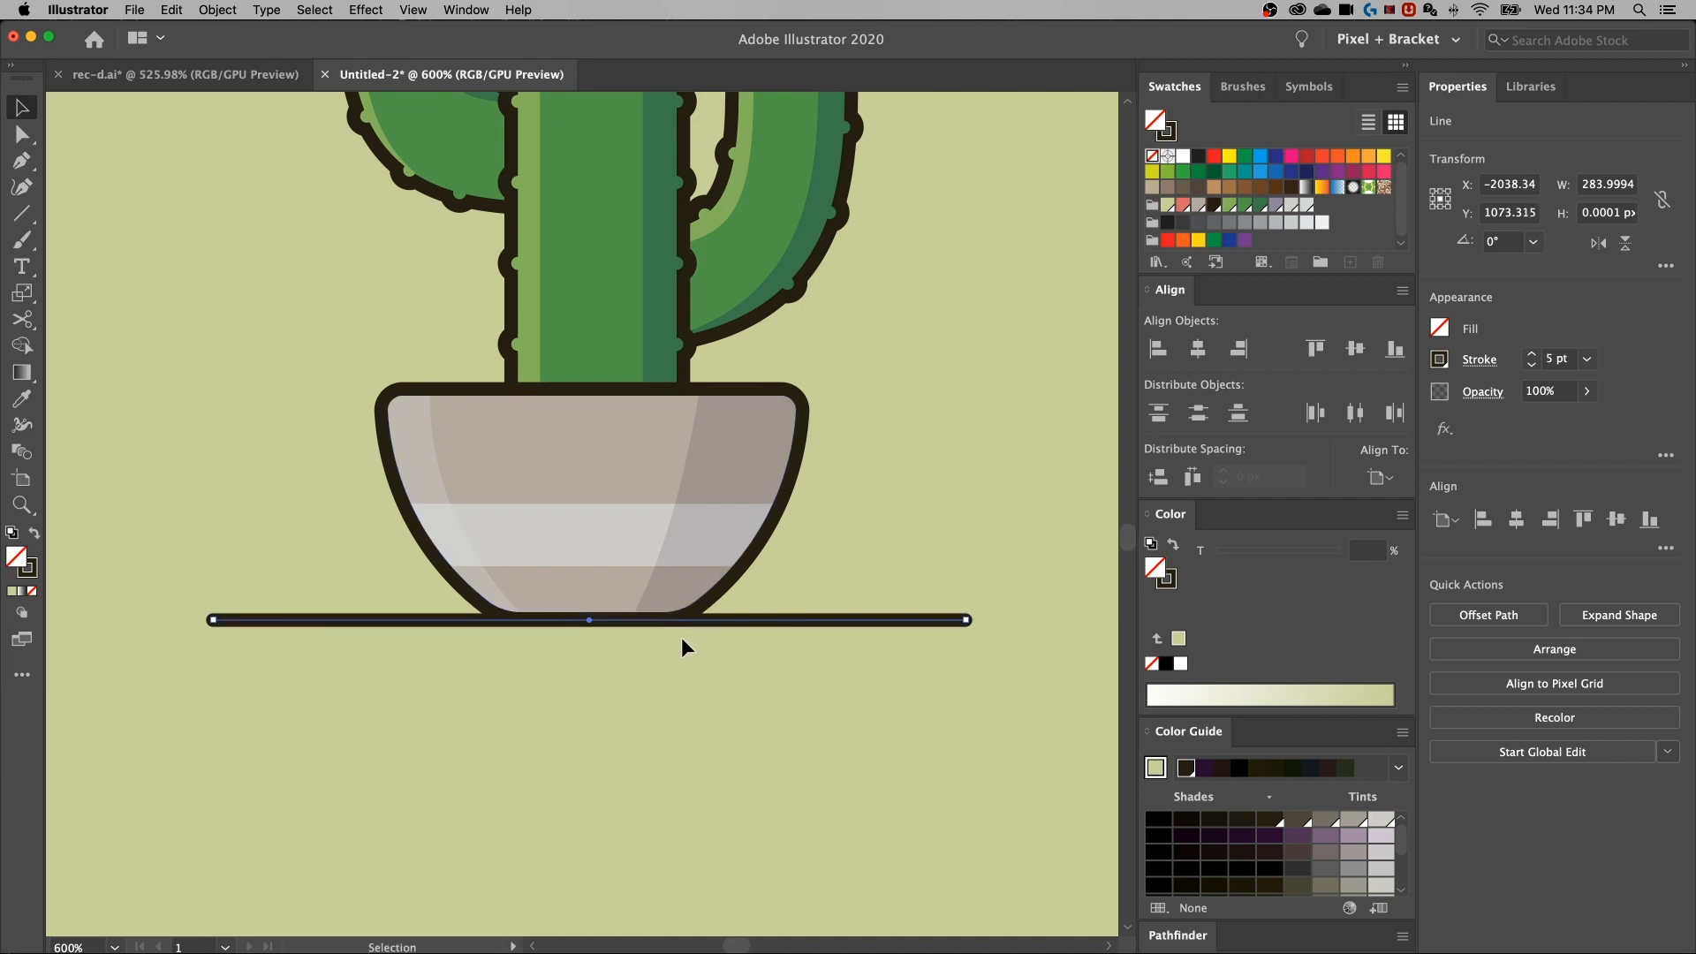
click(709, 674)
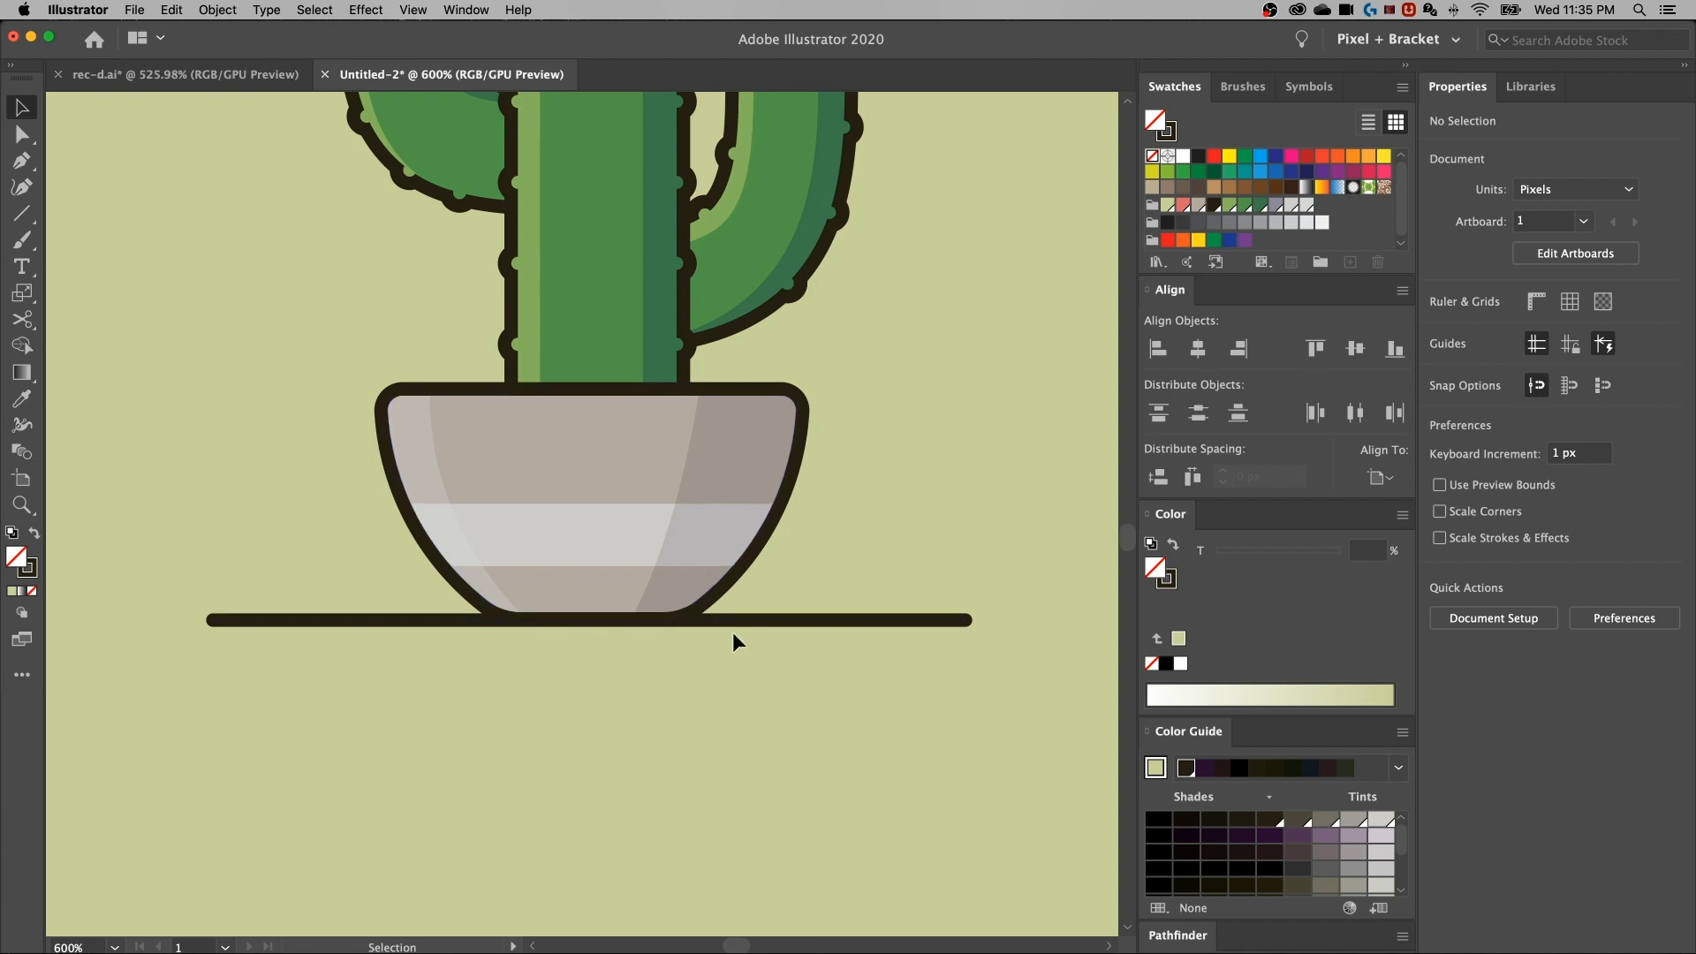
Cut the ground line with the Scissors tool at two points right of the pot and one point left of it
key(super+minus)
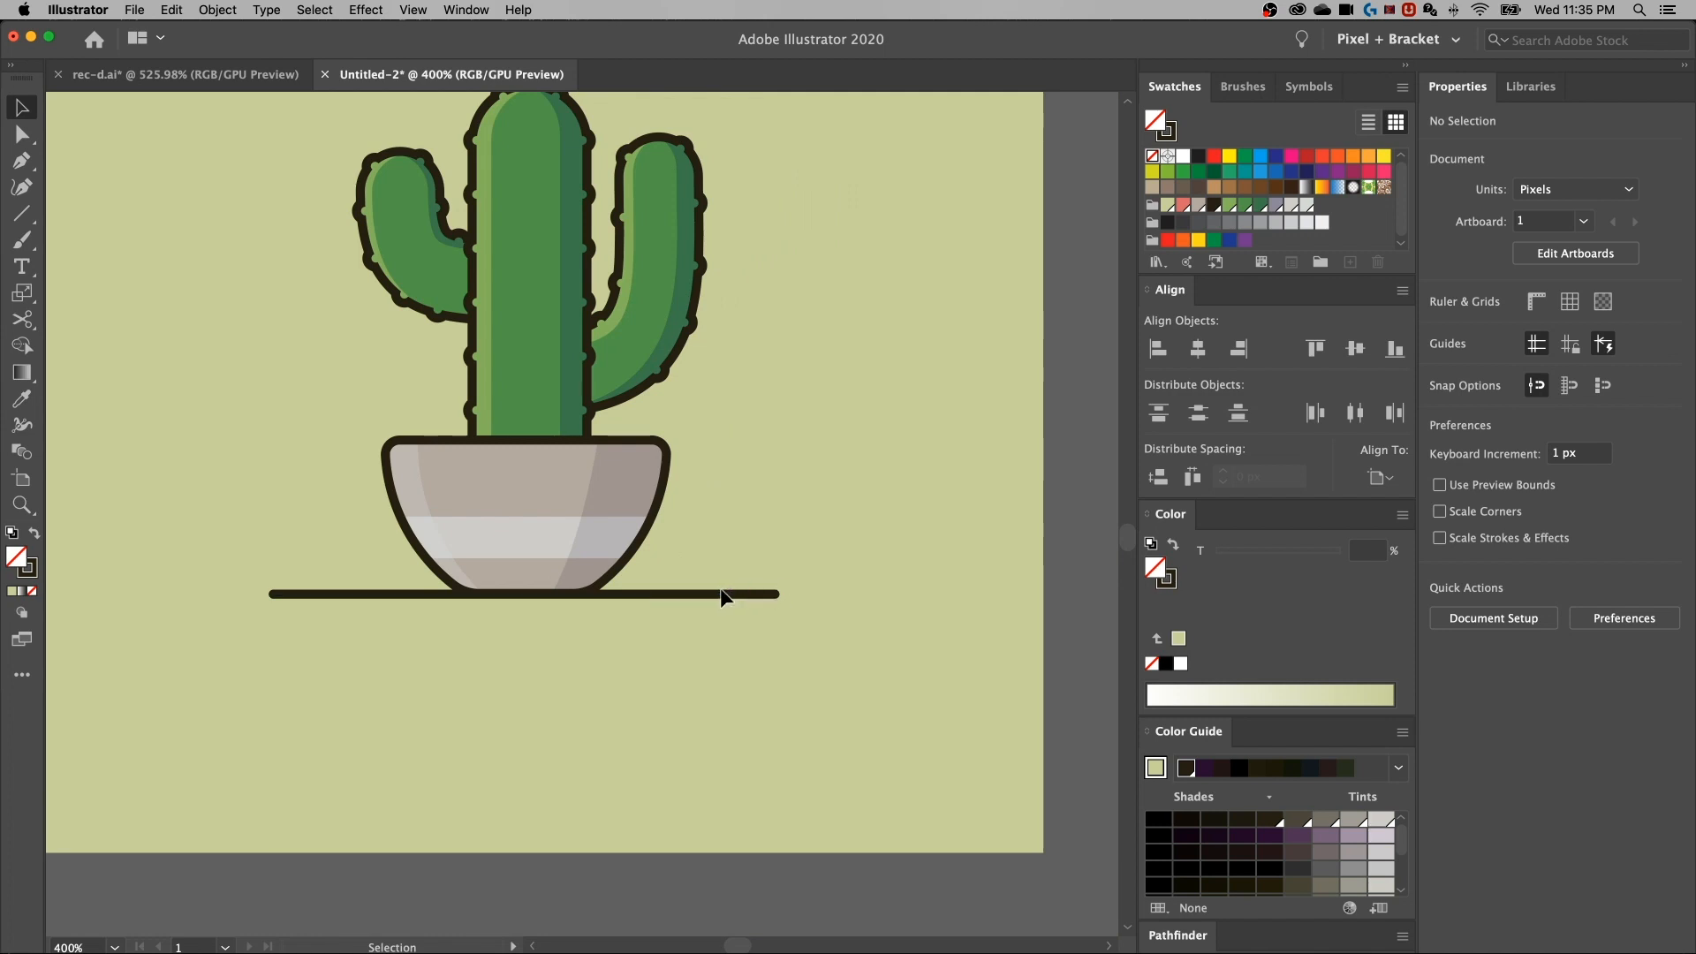
key(c)
click(720, 592)
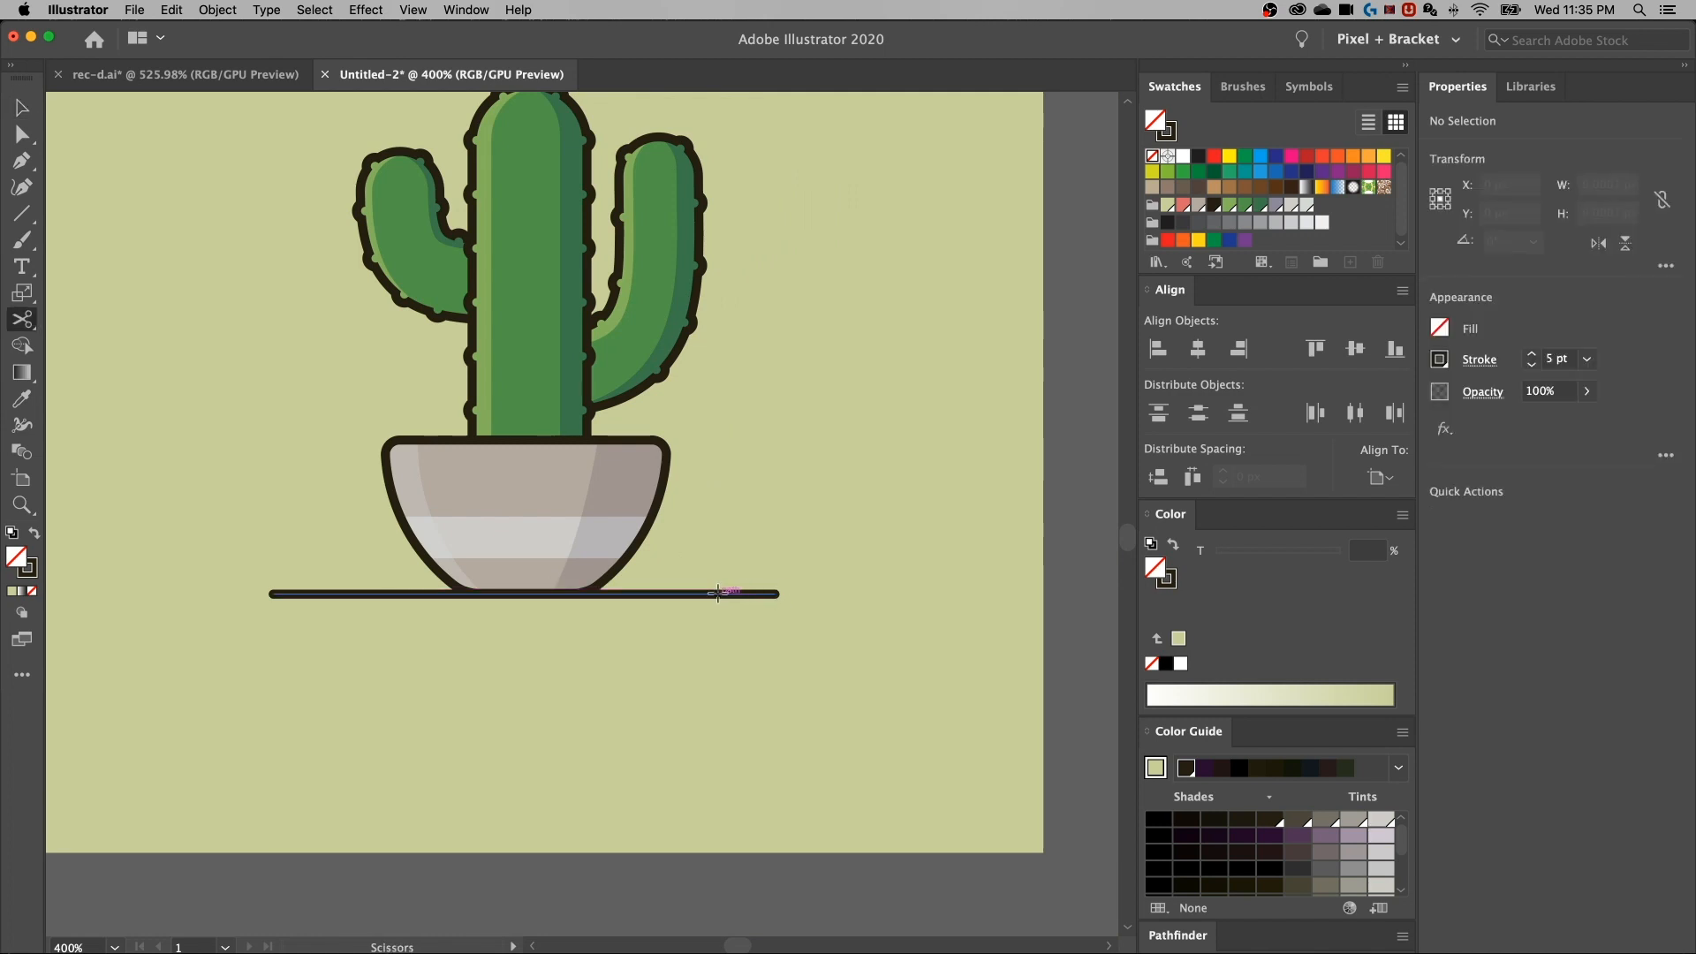
click(721, 592)
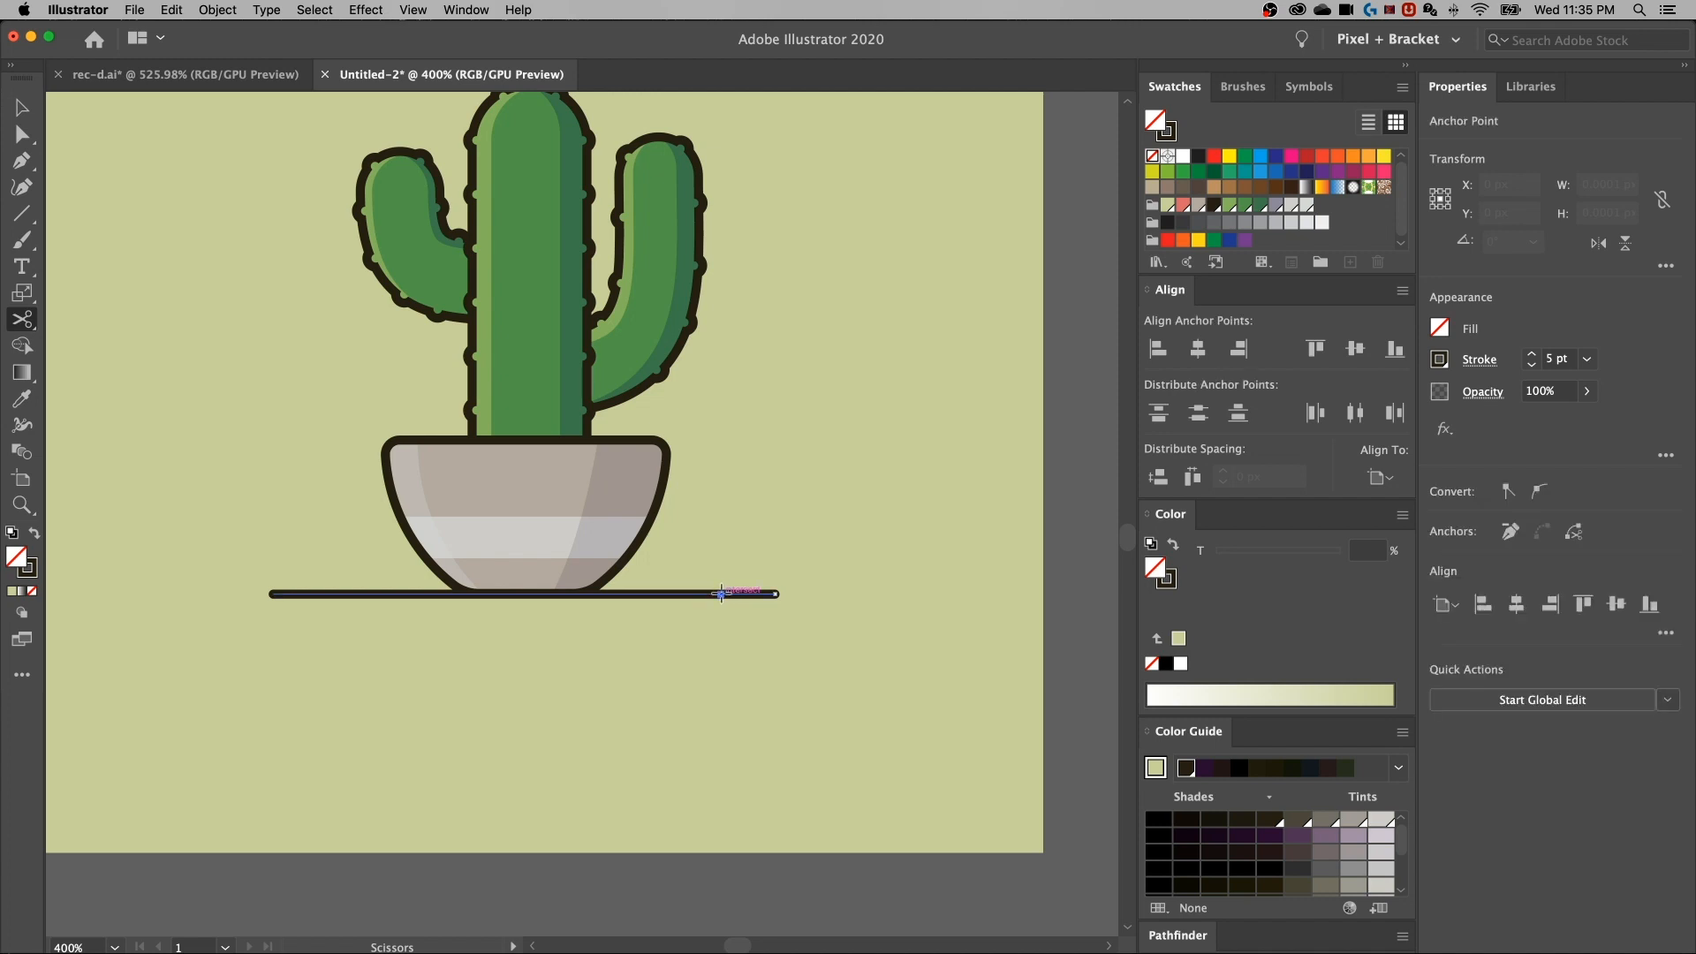
click(677, 593)
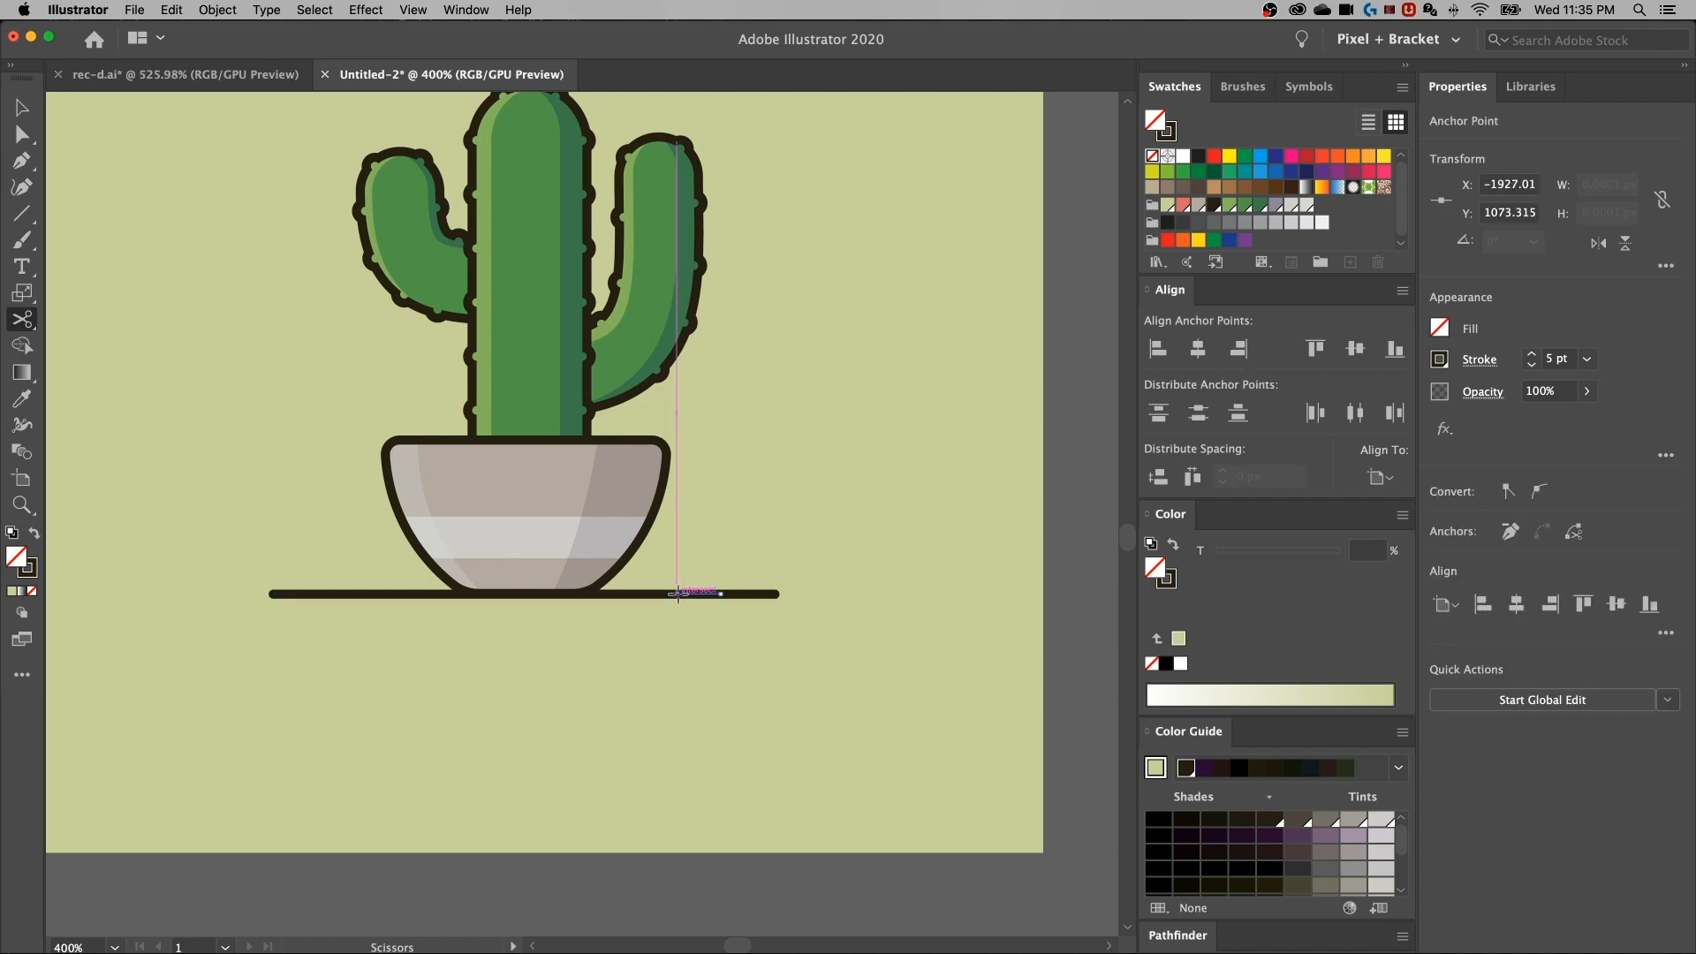
click(312, 593)
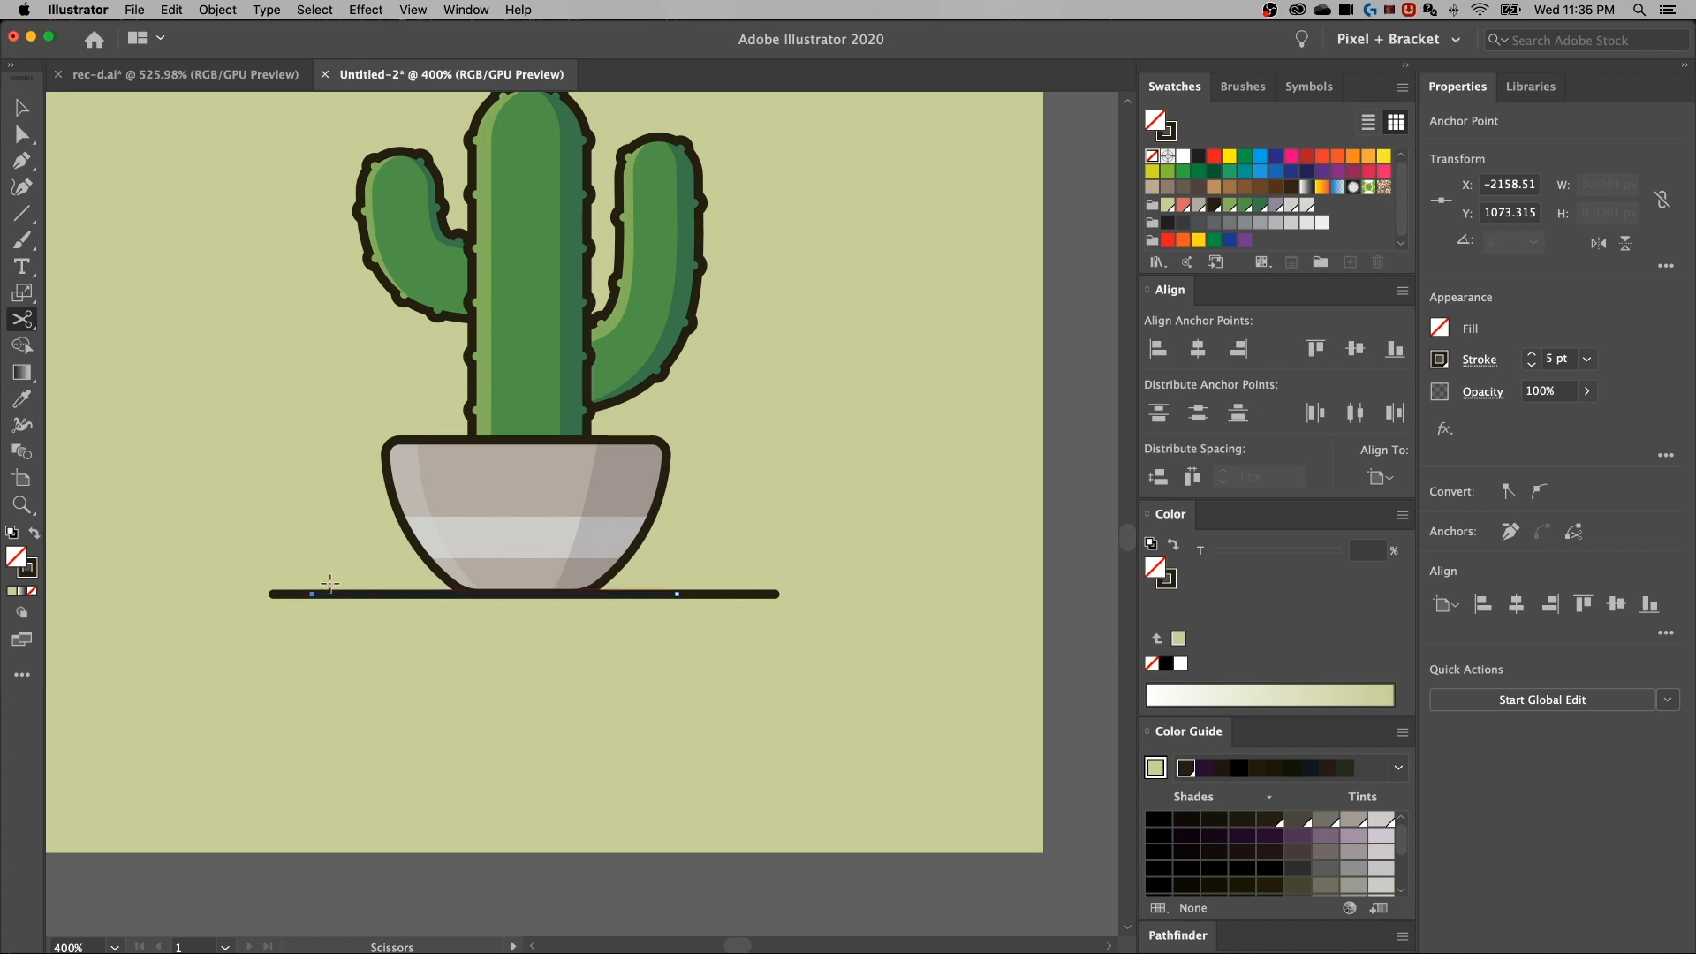
Pull back the cut ends of the ground line segments to open a small gap at each of the three cuts
key(a)
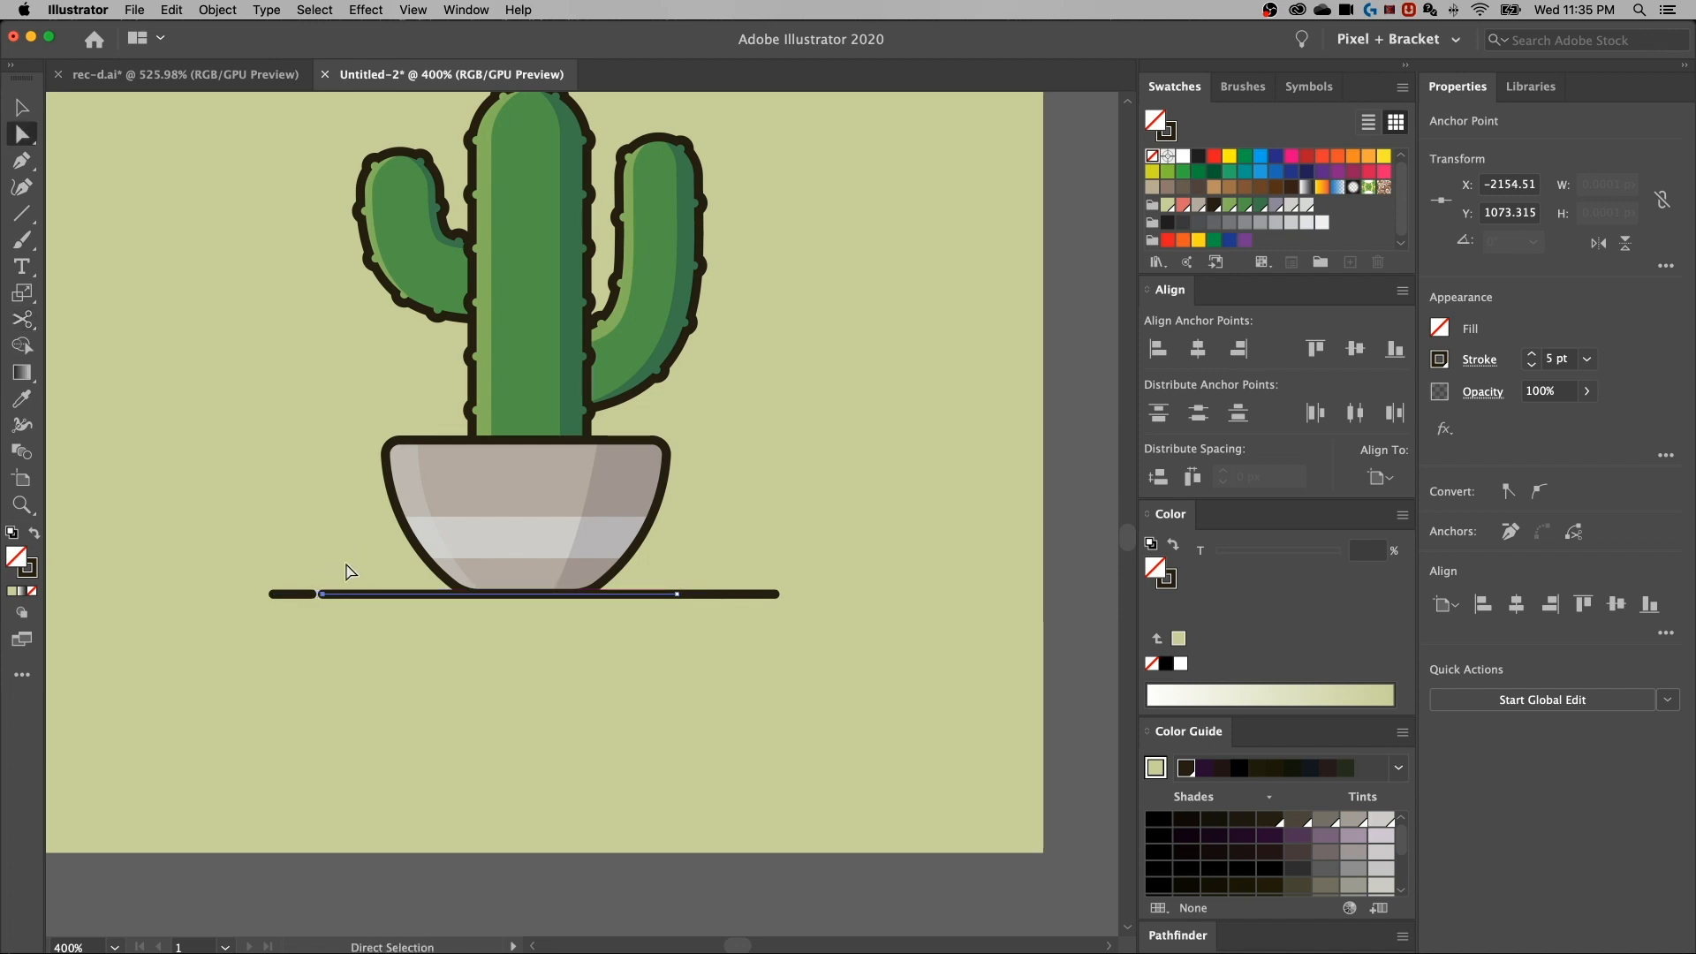
drag(321, 593, 326, 593)
click(678, 595)
click(719, 594)
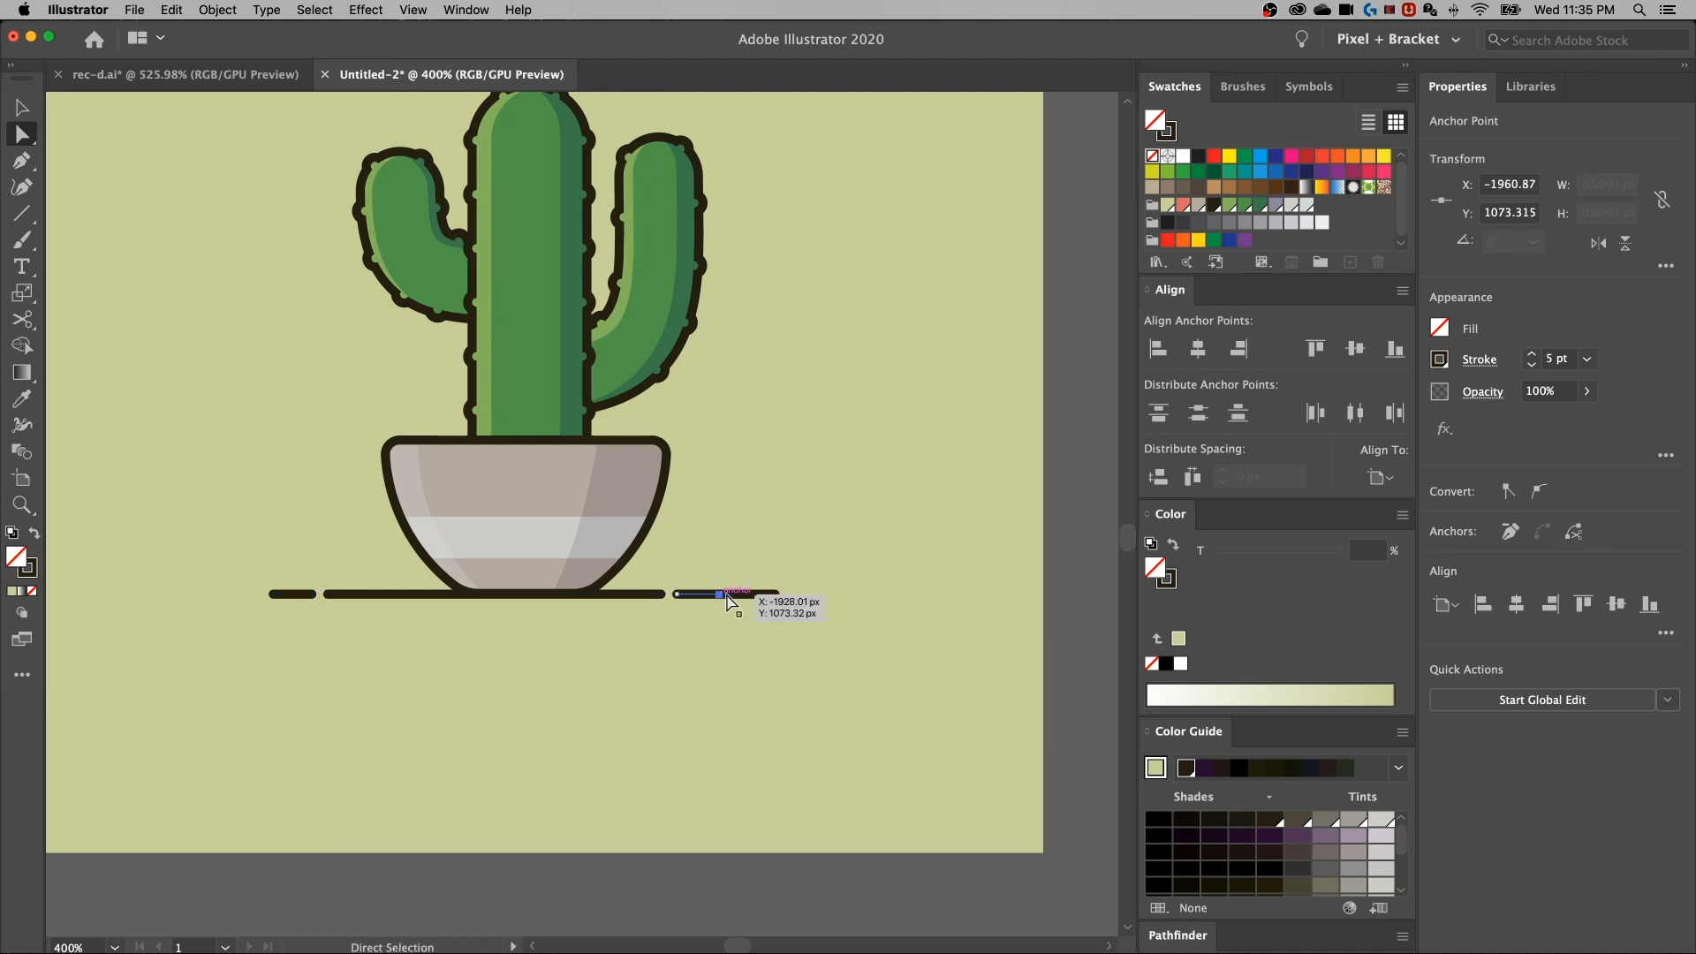
click(722, 593)
drag(777, 597, 784, 603)
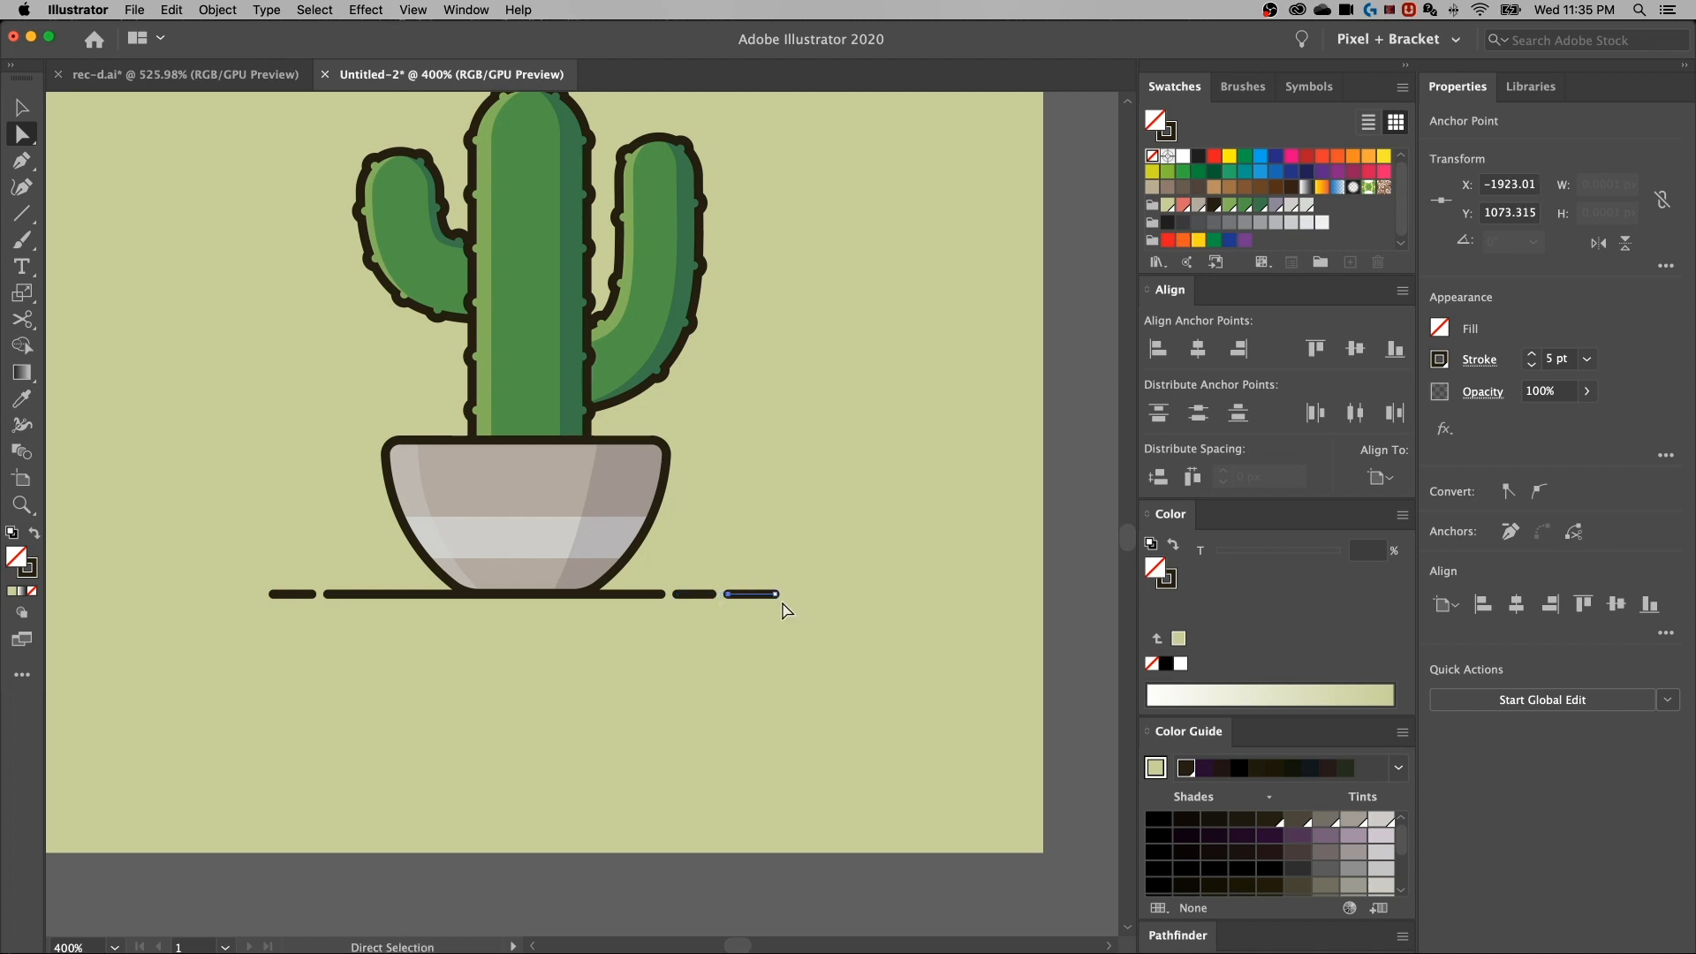
click(726, 683)
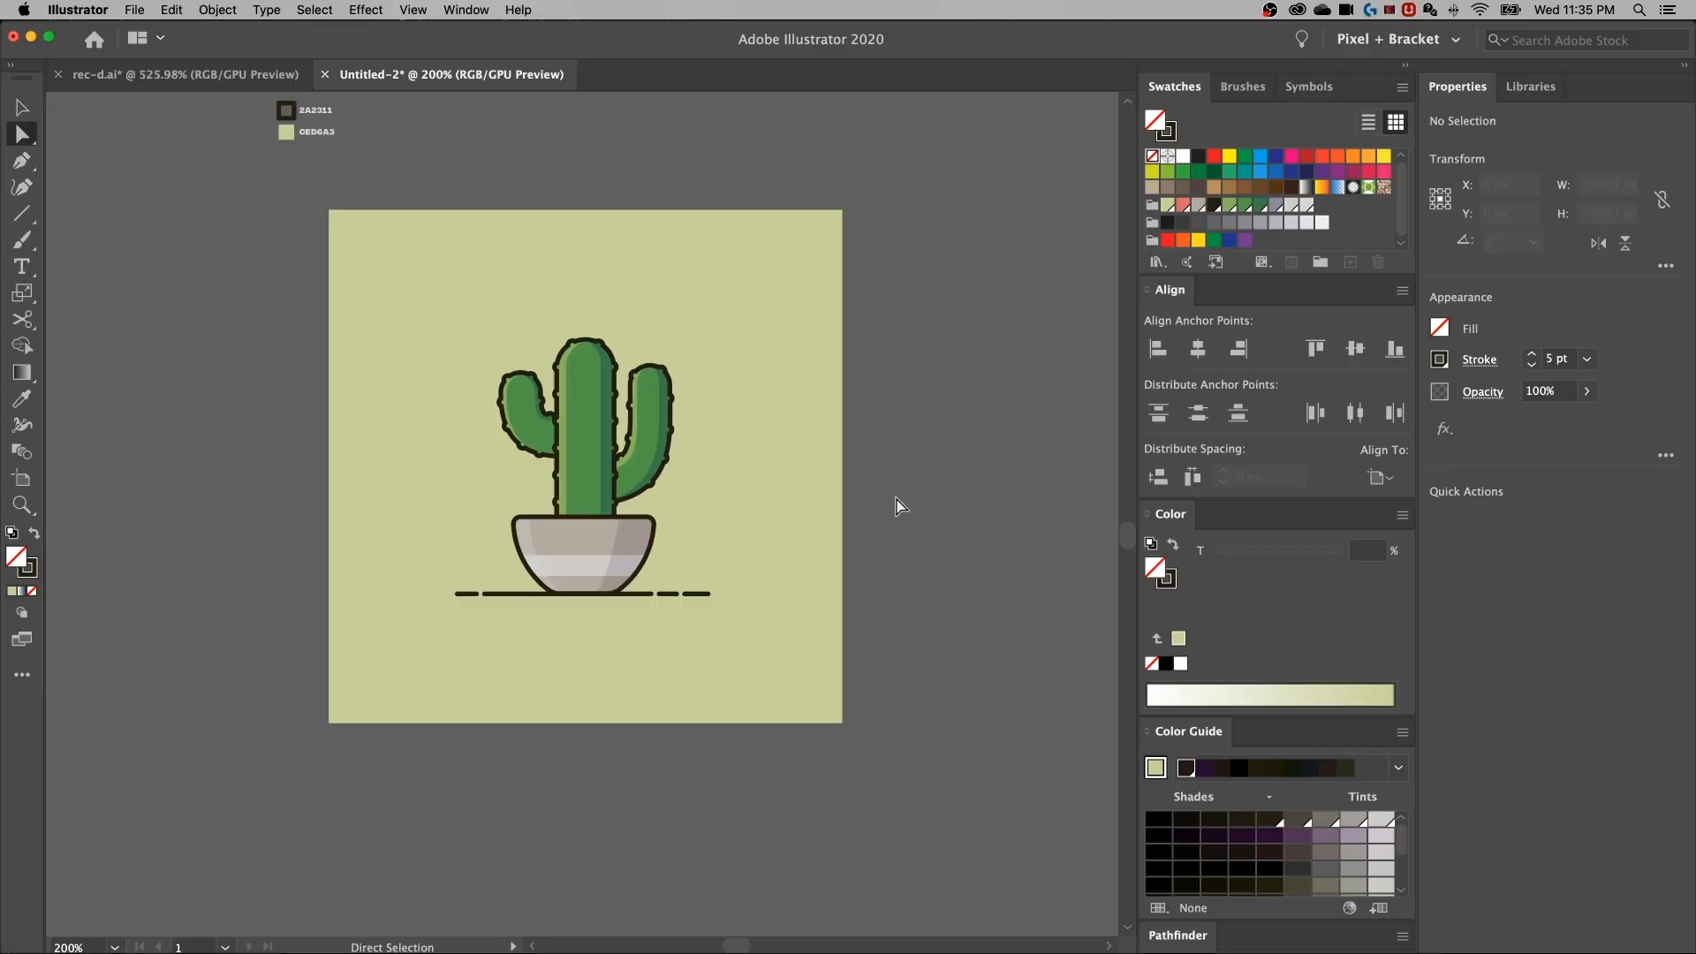
Draw a circle about 197 px wide beside the colour palette and fill it with the E17474 palette colour
scroll(894, 495, up, 3)
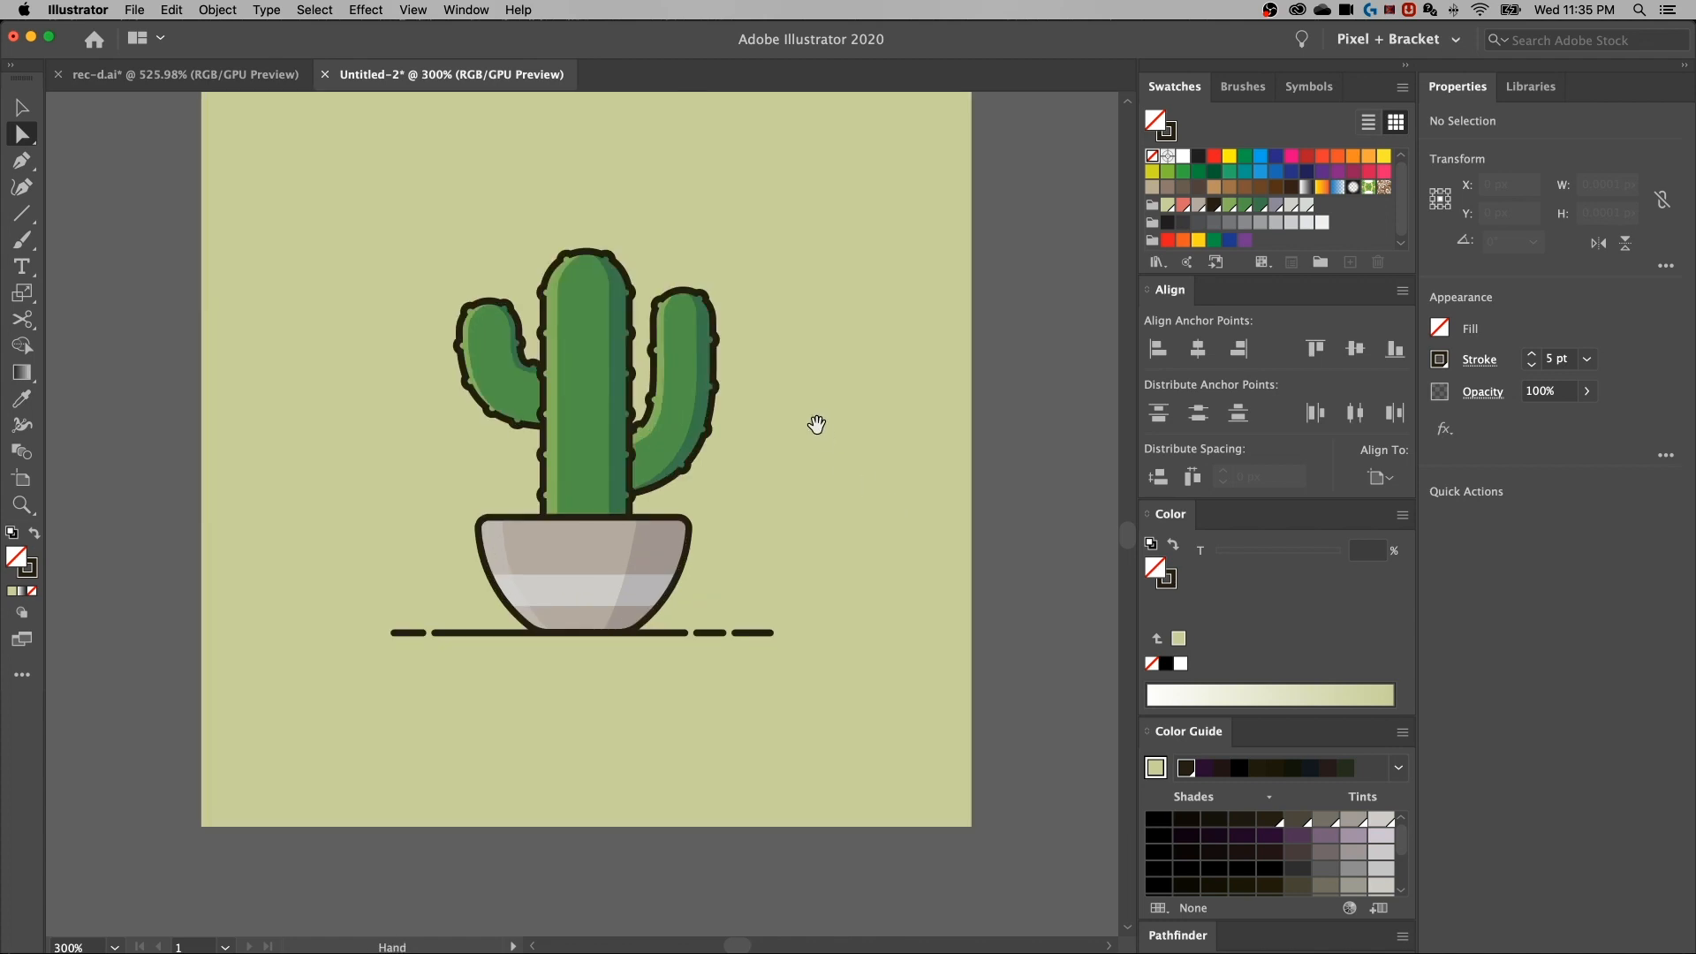
drag(674, 511, 976, 833)
drag(267, 350, 521, 618)
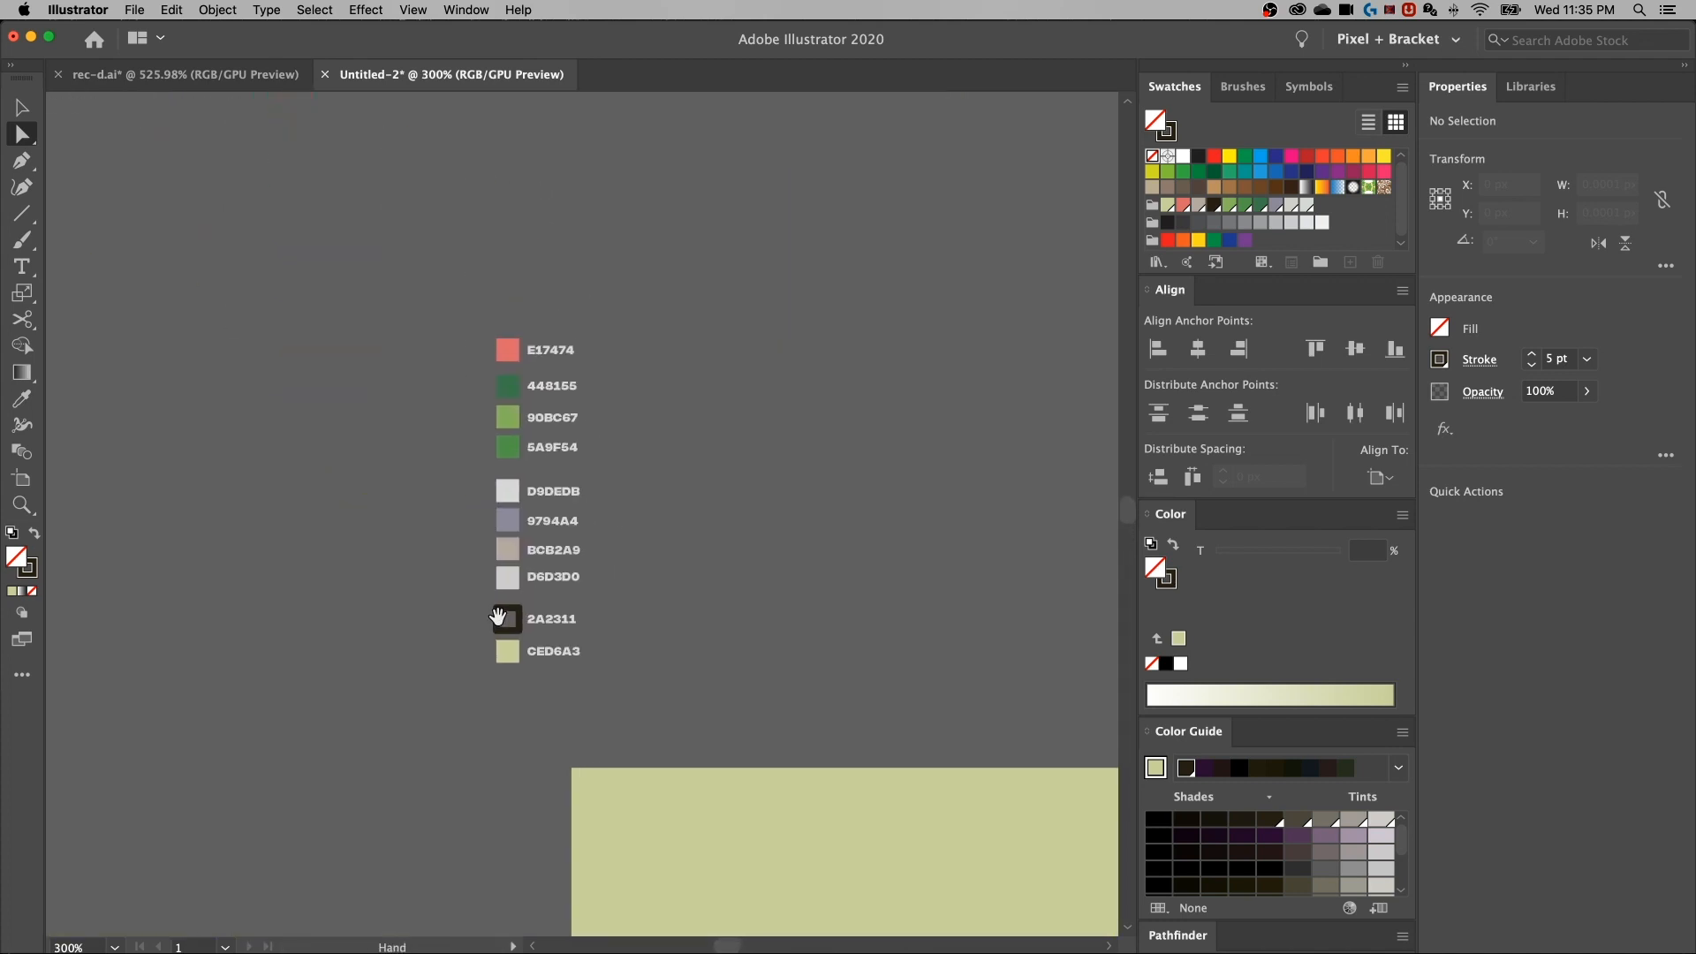
drag(780, 361, 716, 368)
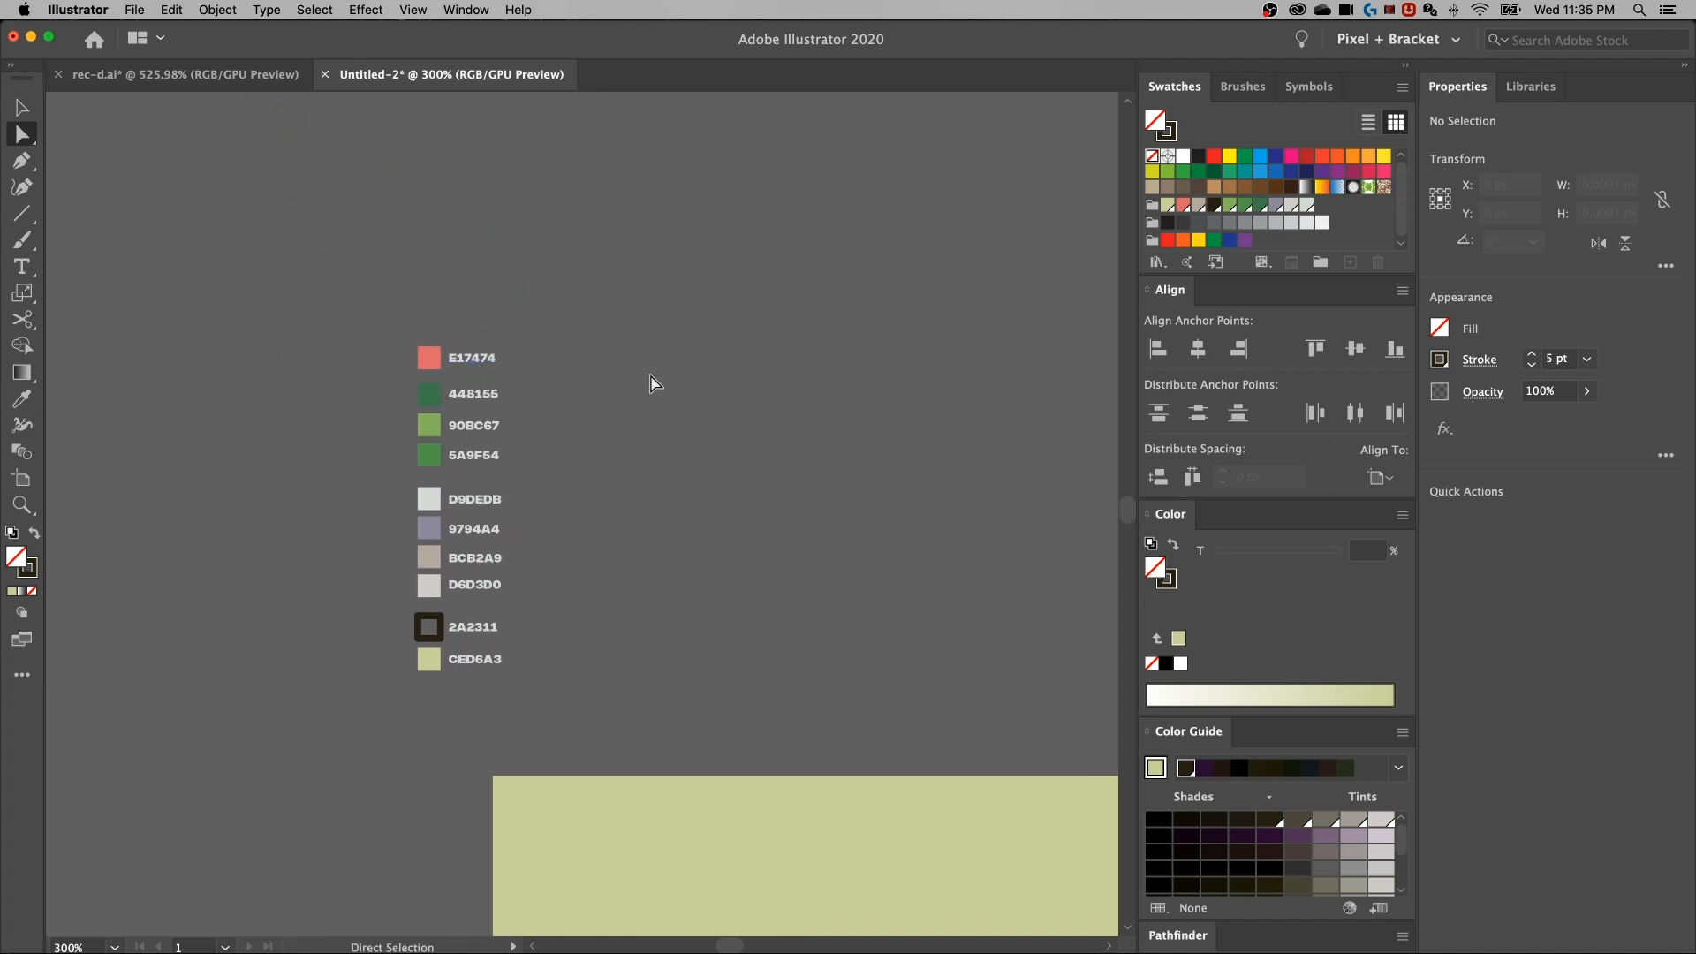
key(l)
drag(713, 509, 959, 250)
drag(923, 330, 837, 348)
key(i)
click(345, 379)
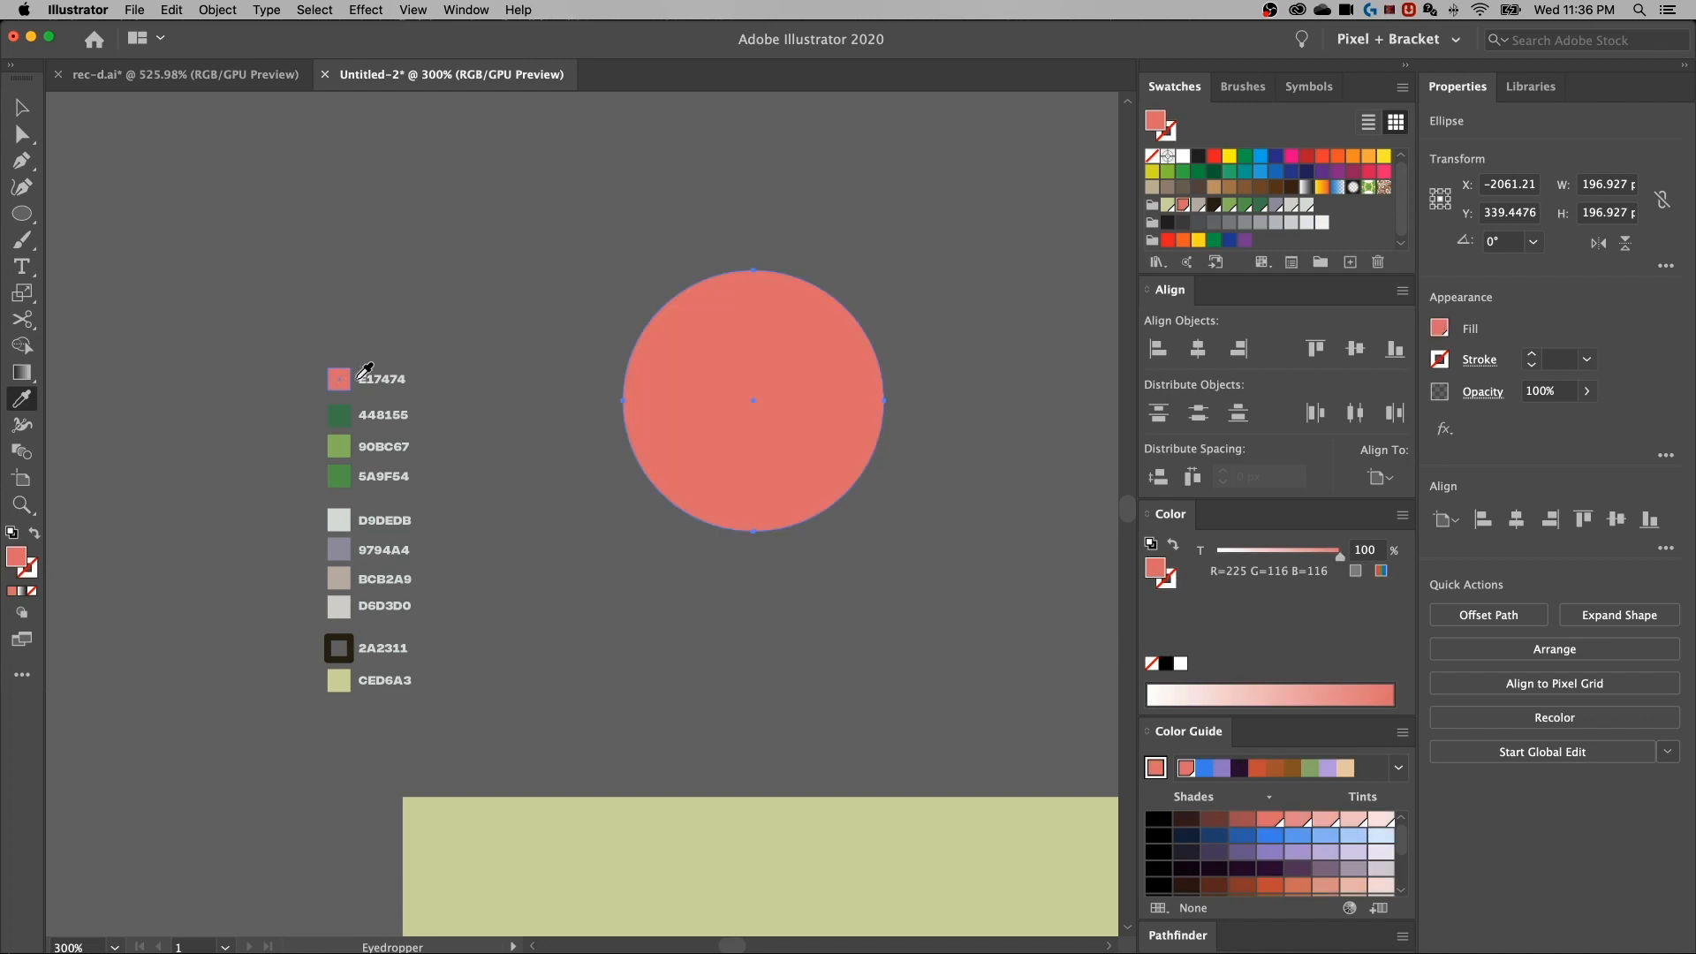
Duplicate the coral circle about 155 px to its right so the two overlap, and select both circles
key(v)
click(610, 303)
scroll(583, 309, right, 4)
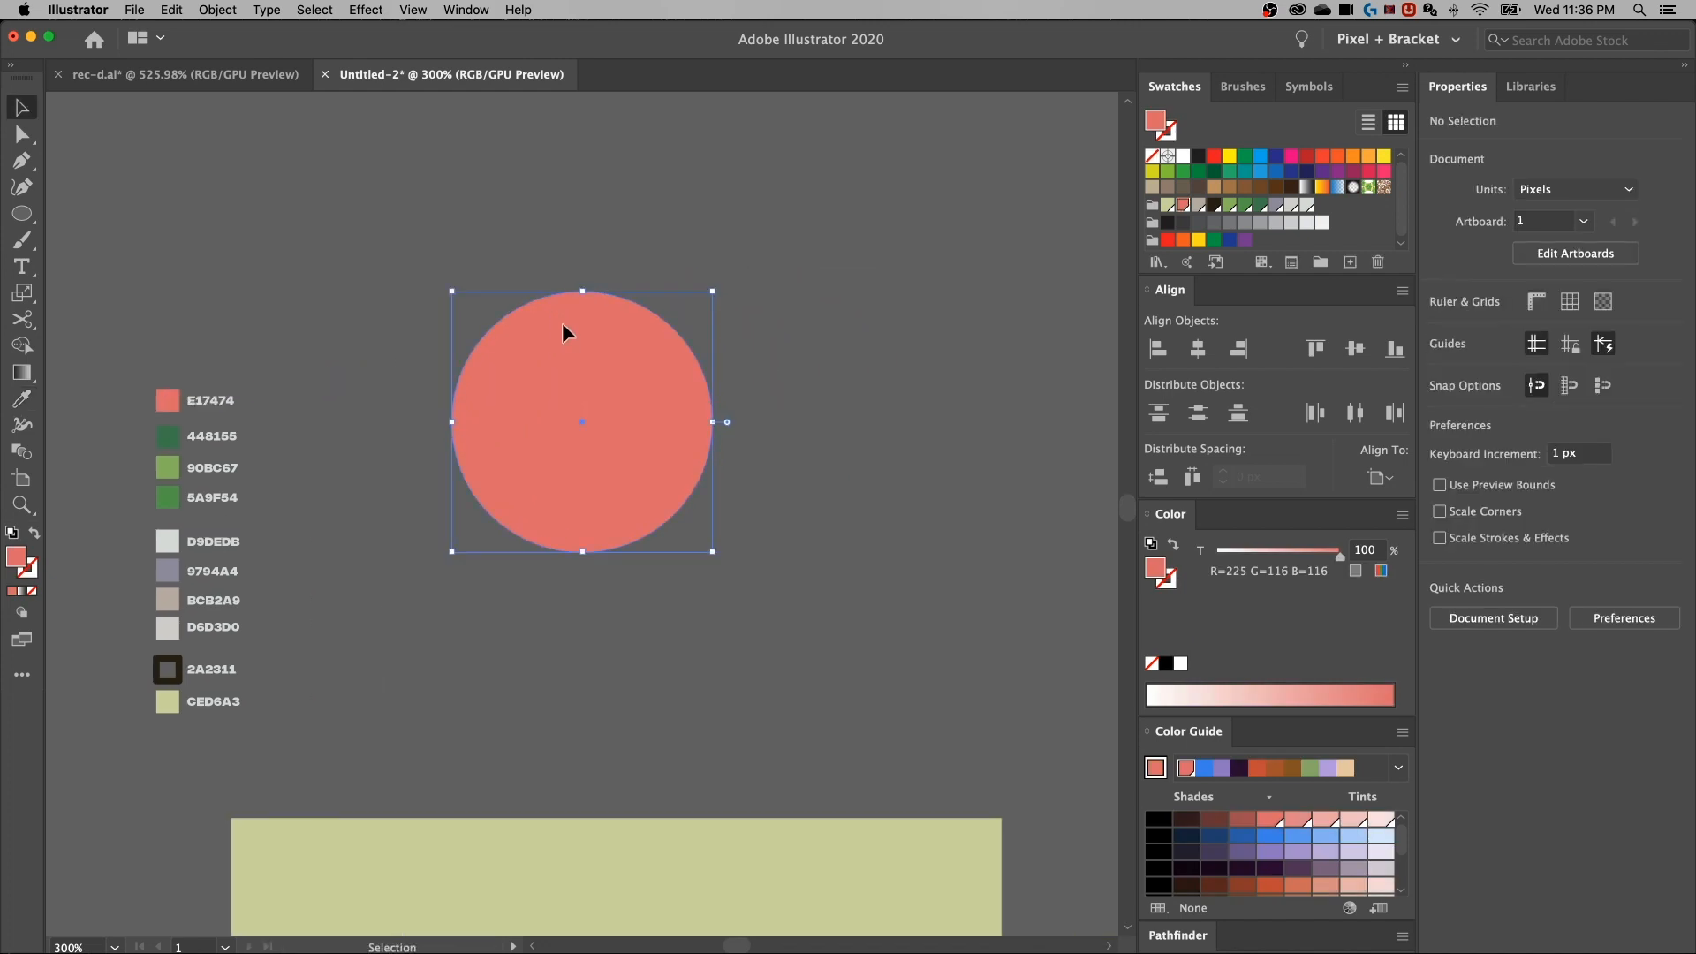
click(555, 340)
drag(555, 340, 759, 340)
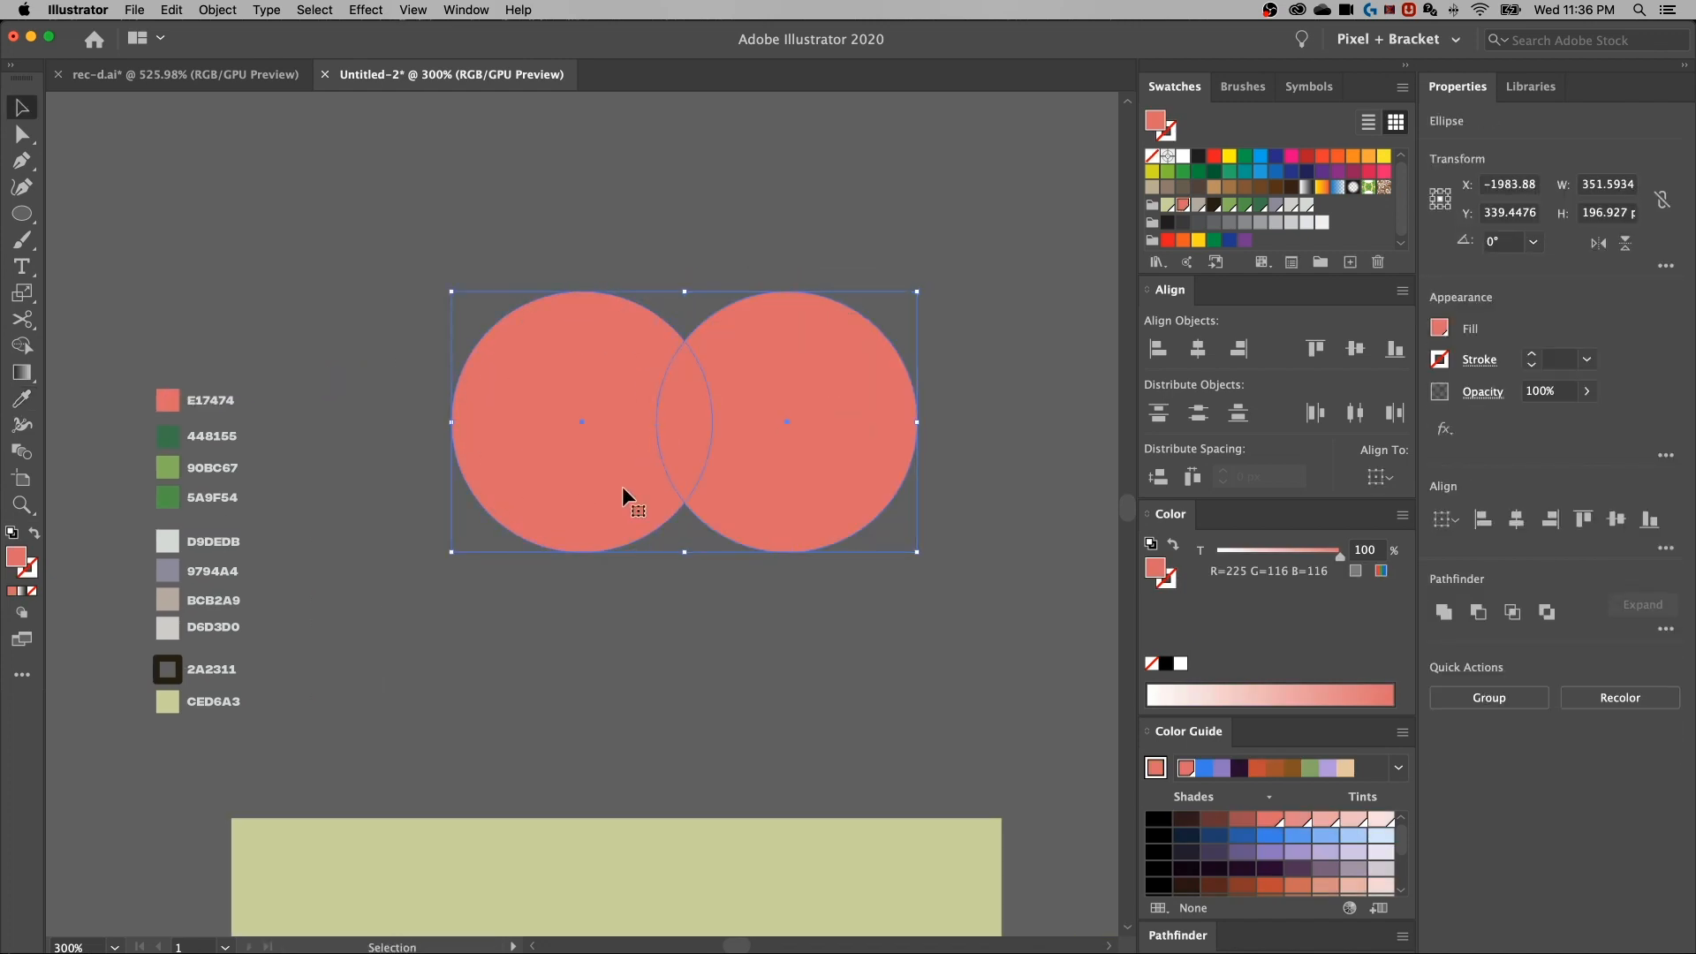
Remove the outer parts of the two overlapping circles with Shape Builder, keeping only the central lens-shaped petal
key(shift+m)
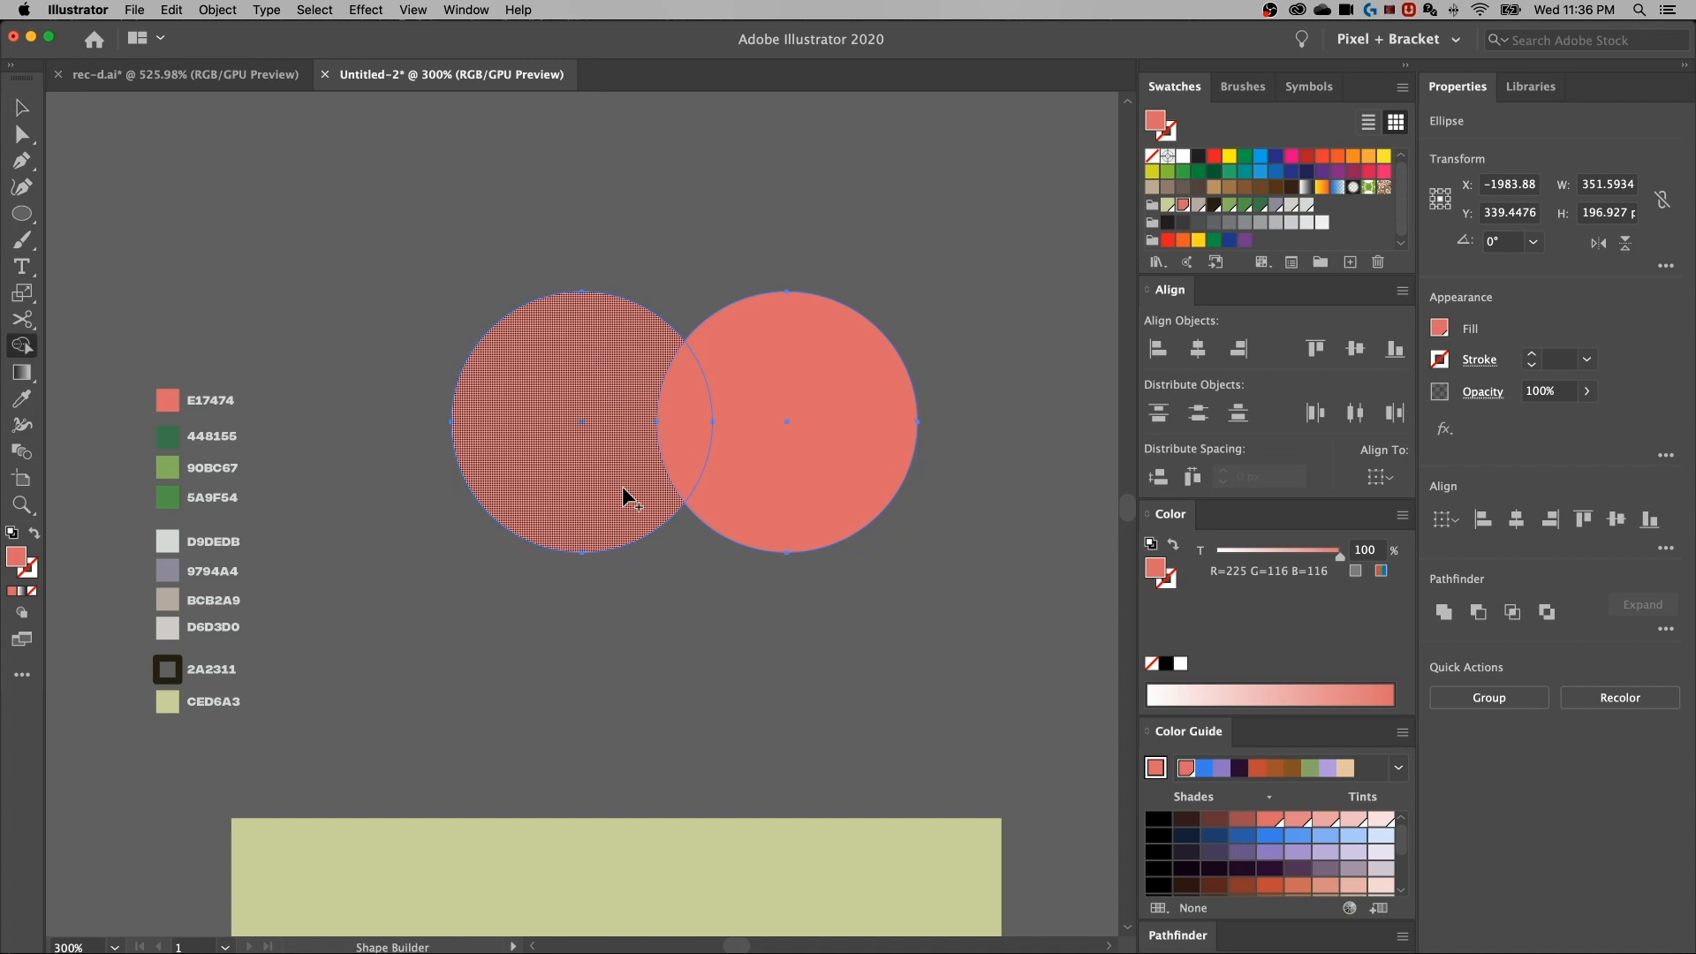
alt+click(556, 473)
alt+click(830, 405)
key(v)
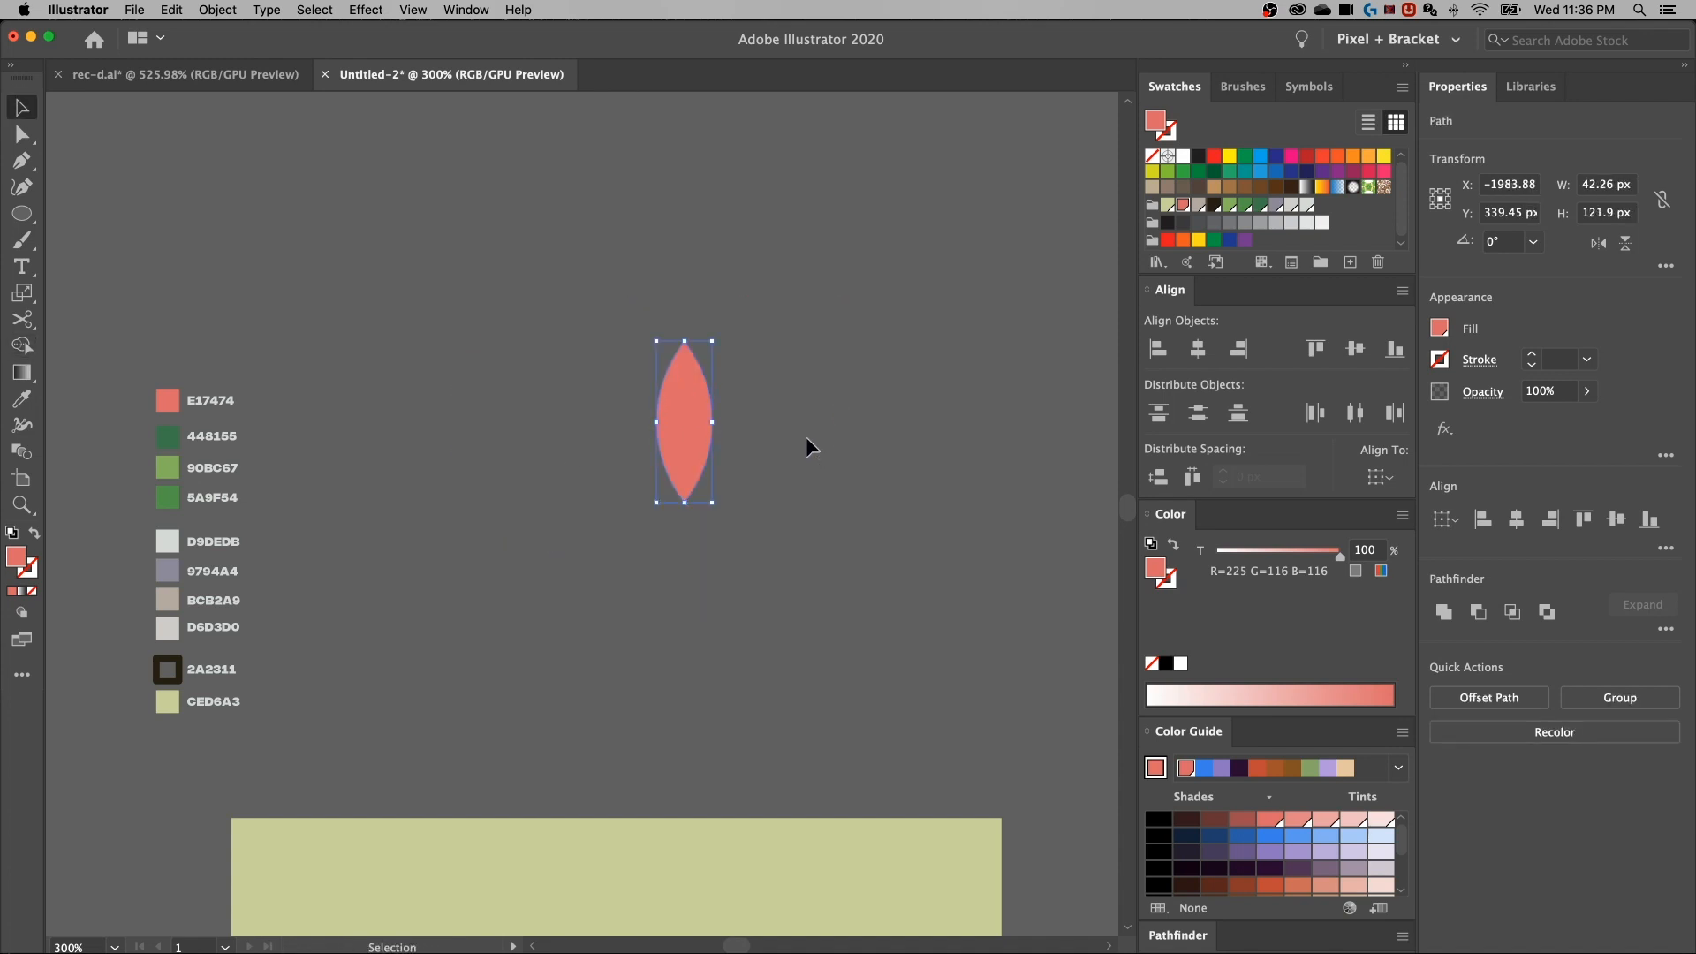
click(809, 393)
scroll(809, 392, up, 1)
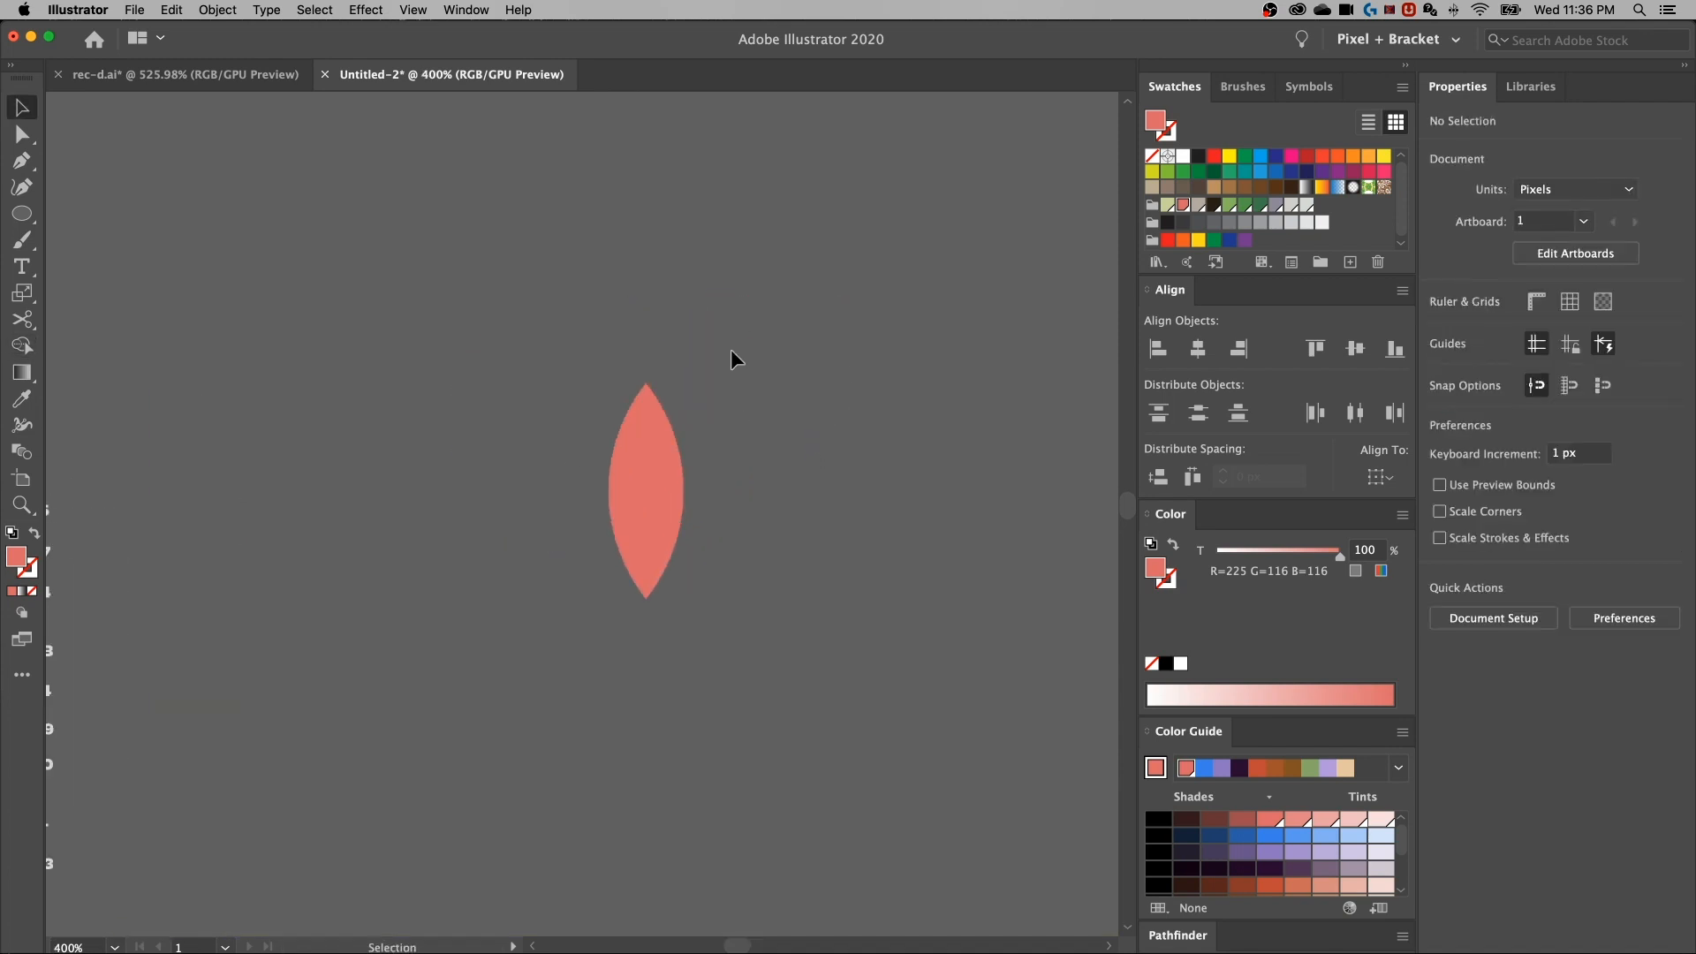
Round the pointed ends of the coral petal to shorten it to about 105 px tall
drag(606, 602, 601, 625)
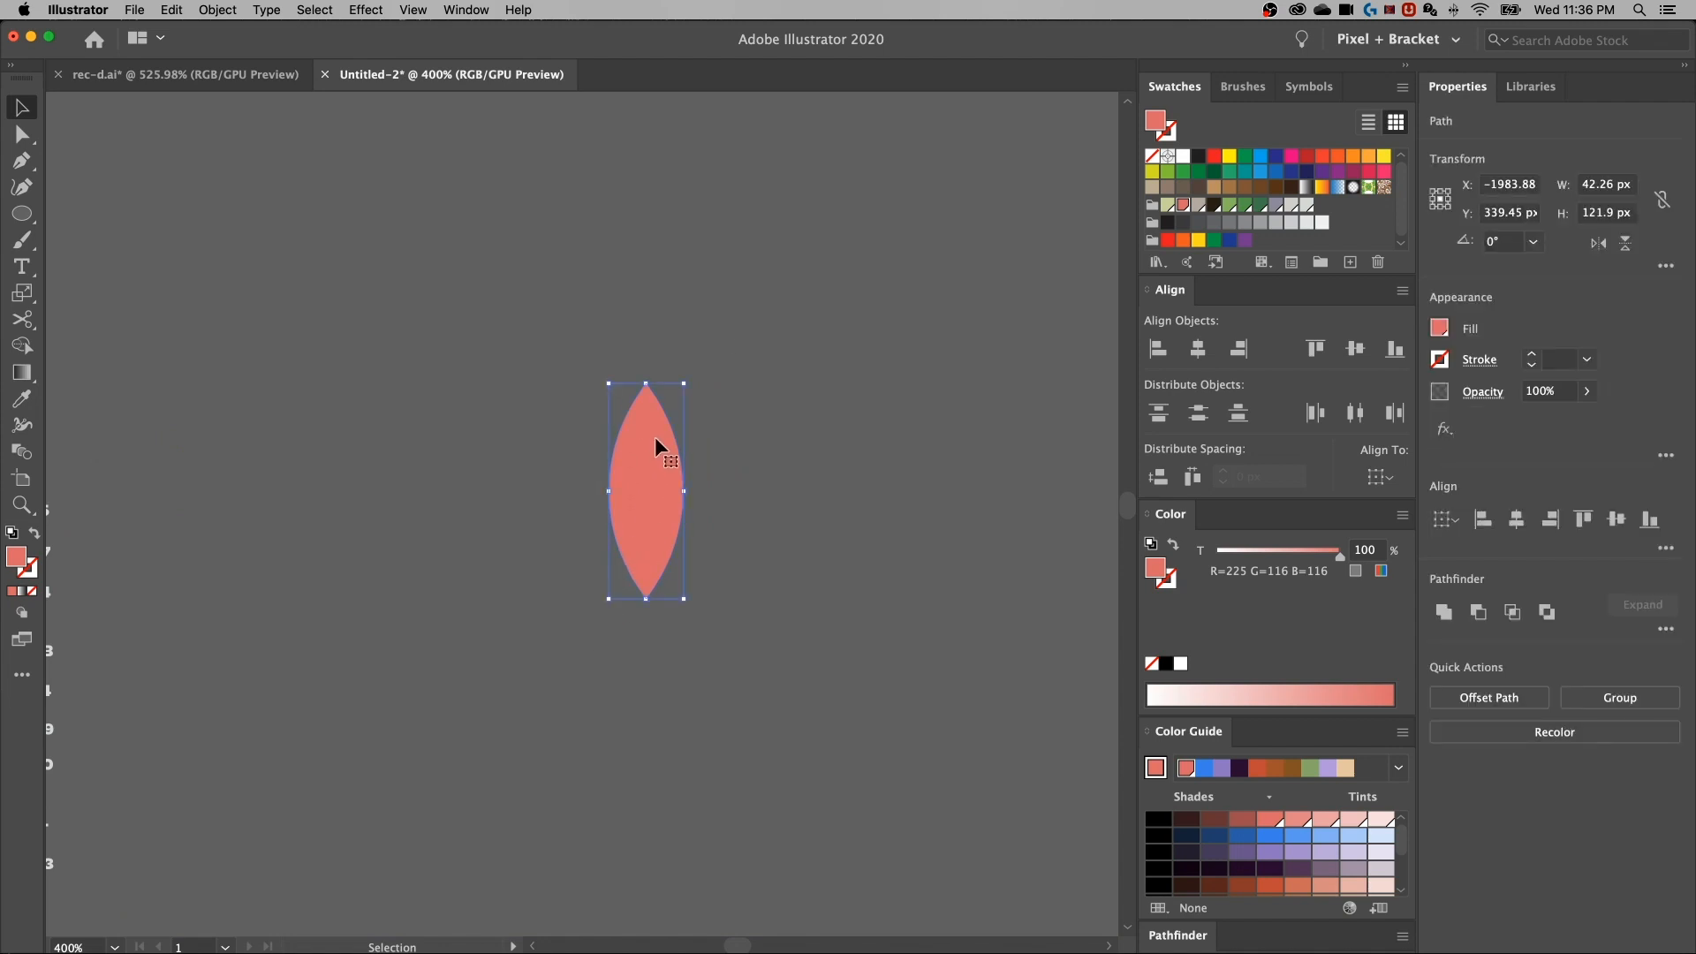
key(a)
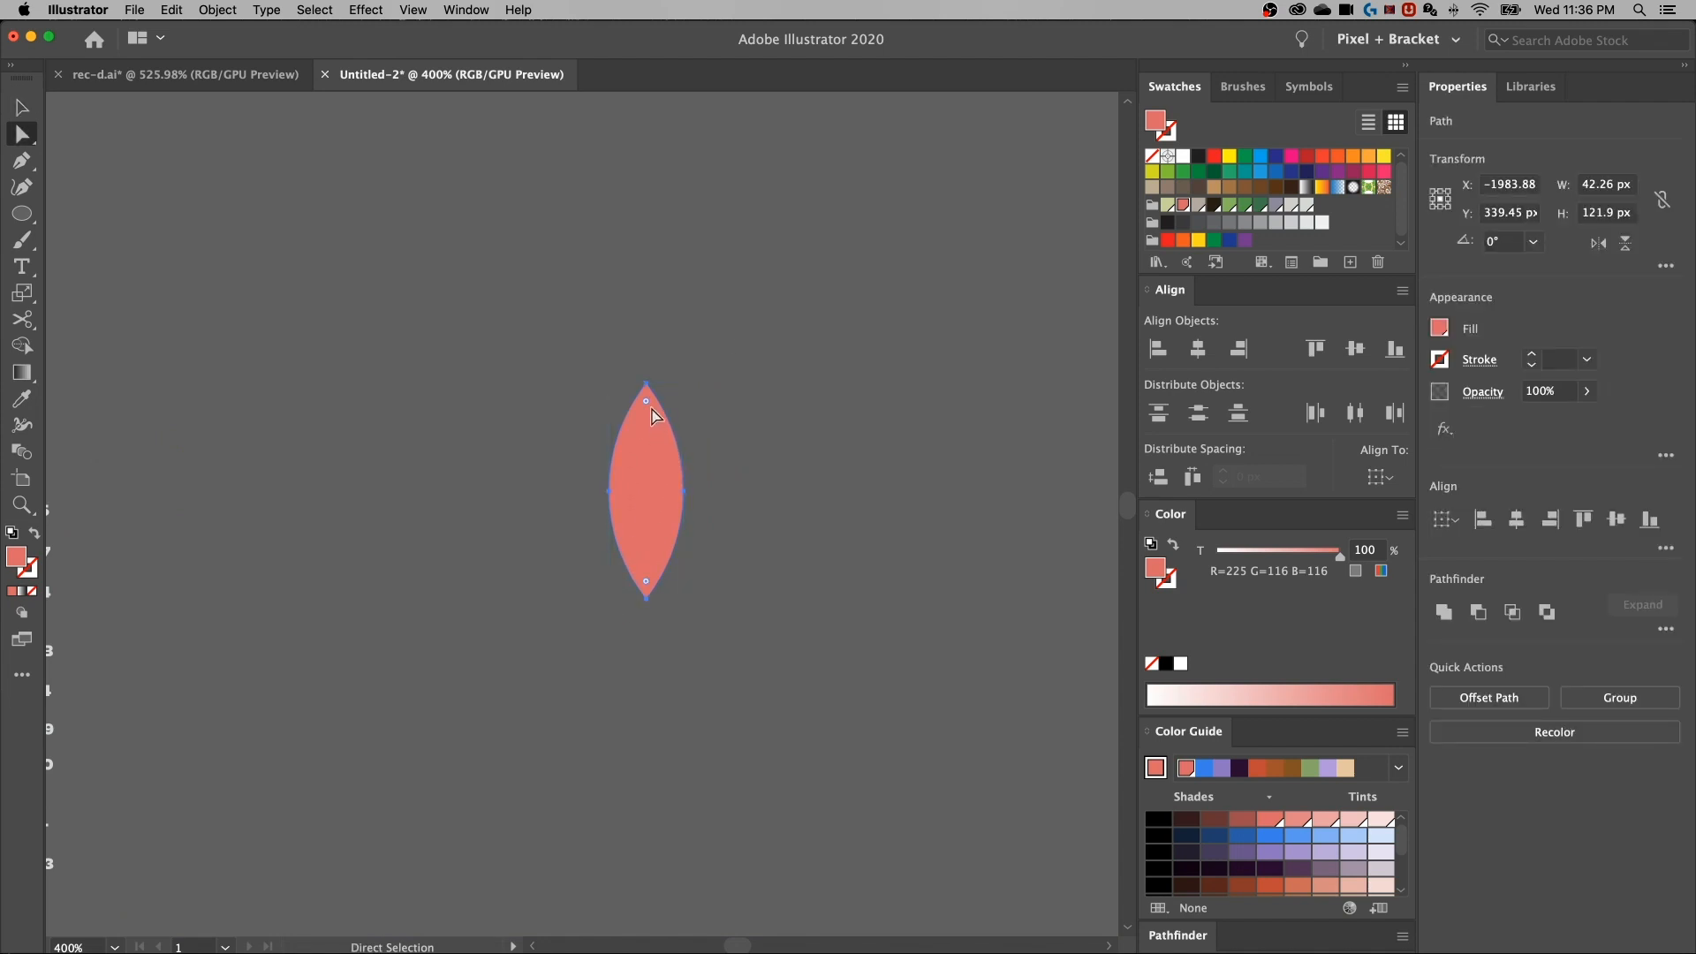
drag(645, 408, 646, 426)
click(746, 482)
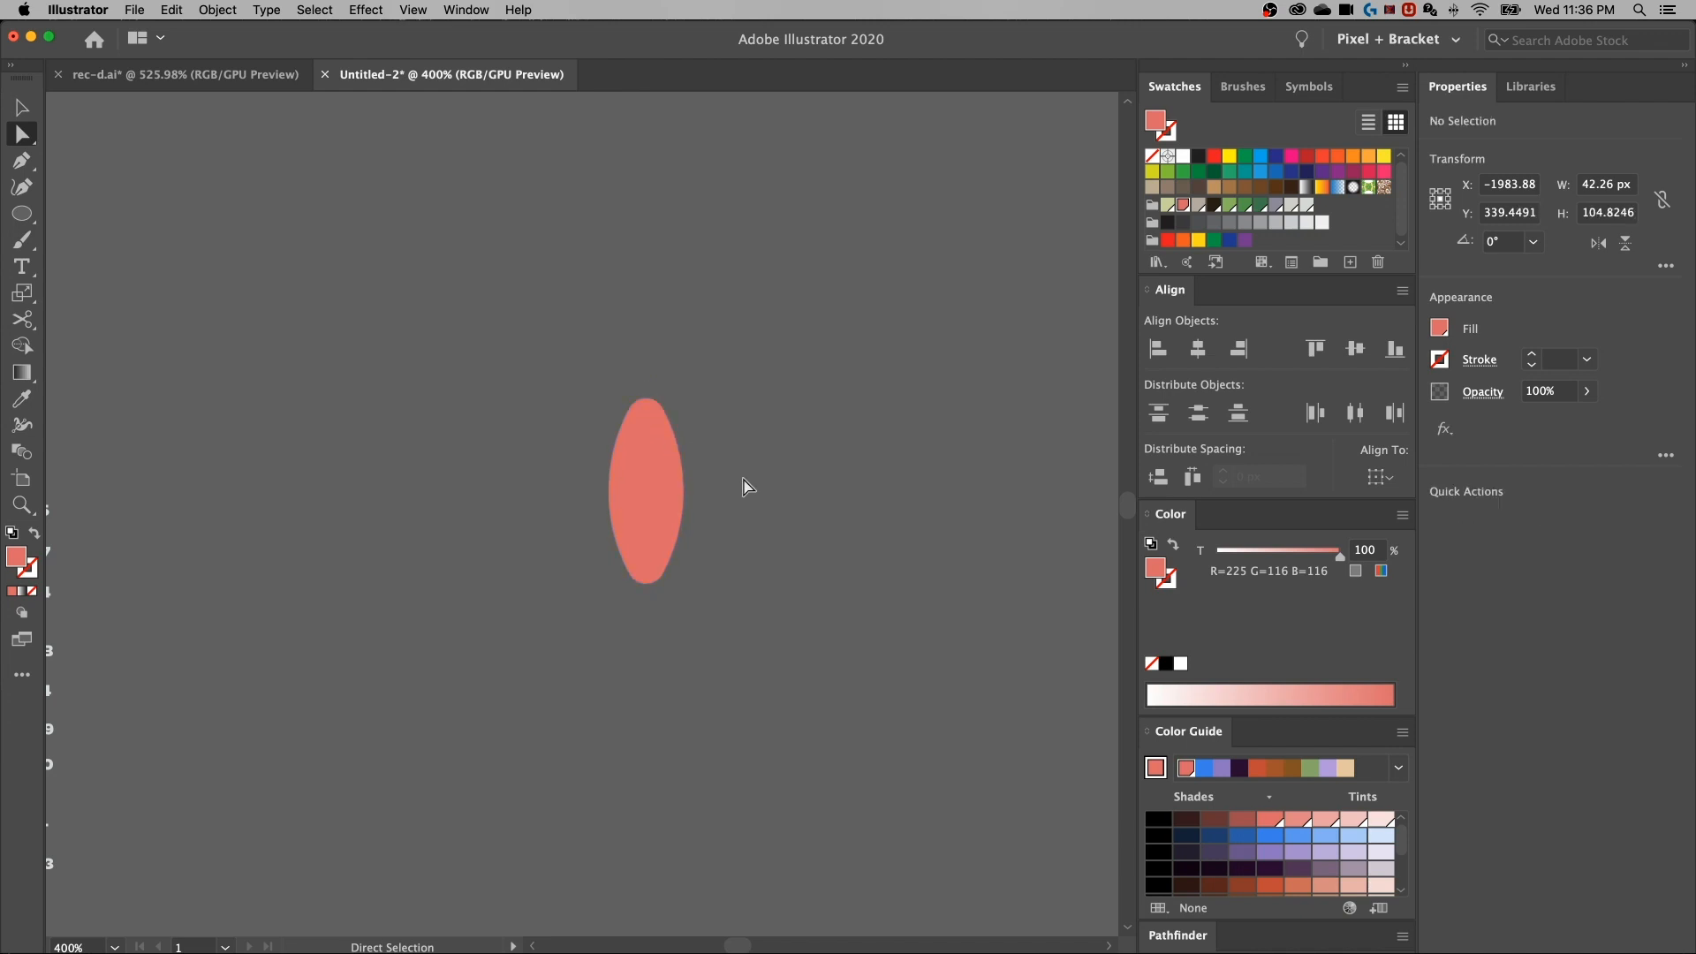
Duplicate the petal, tilt the copy about 23 degrees clockwise, and overlap it with the upright petal's right side
key(v)
drag(650, 482, 737, 482)
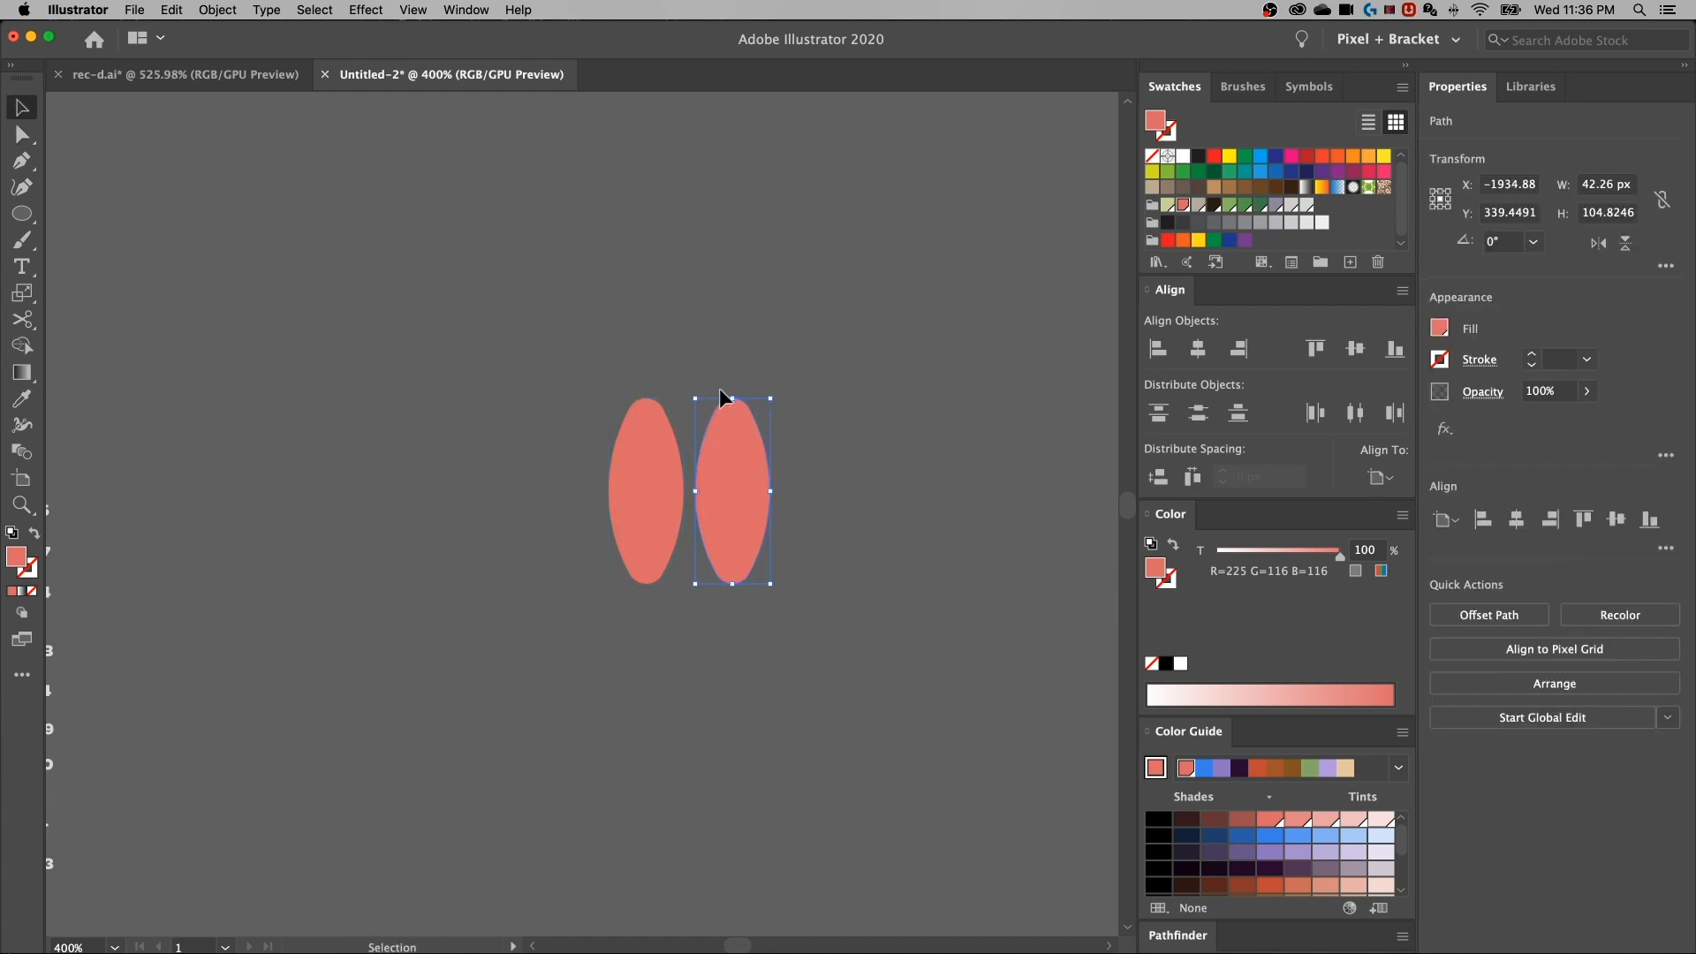
drag(733, 388, 776, 384)
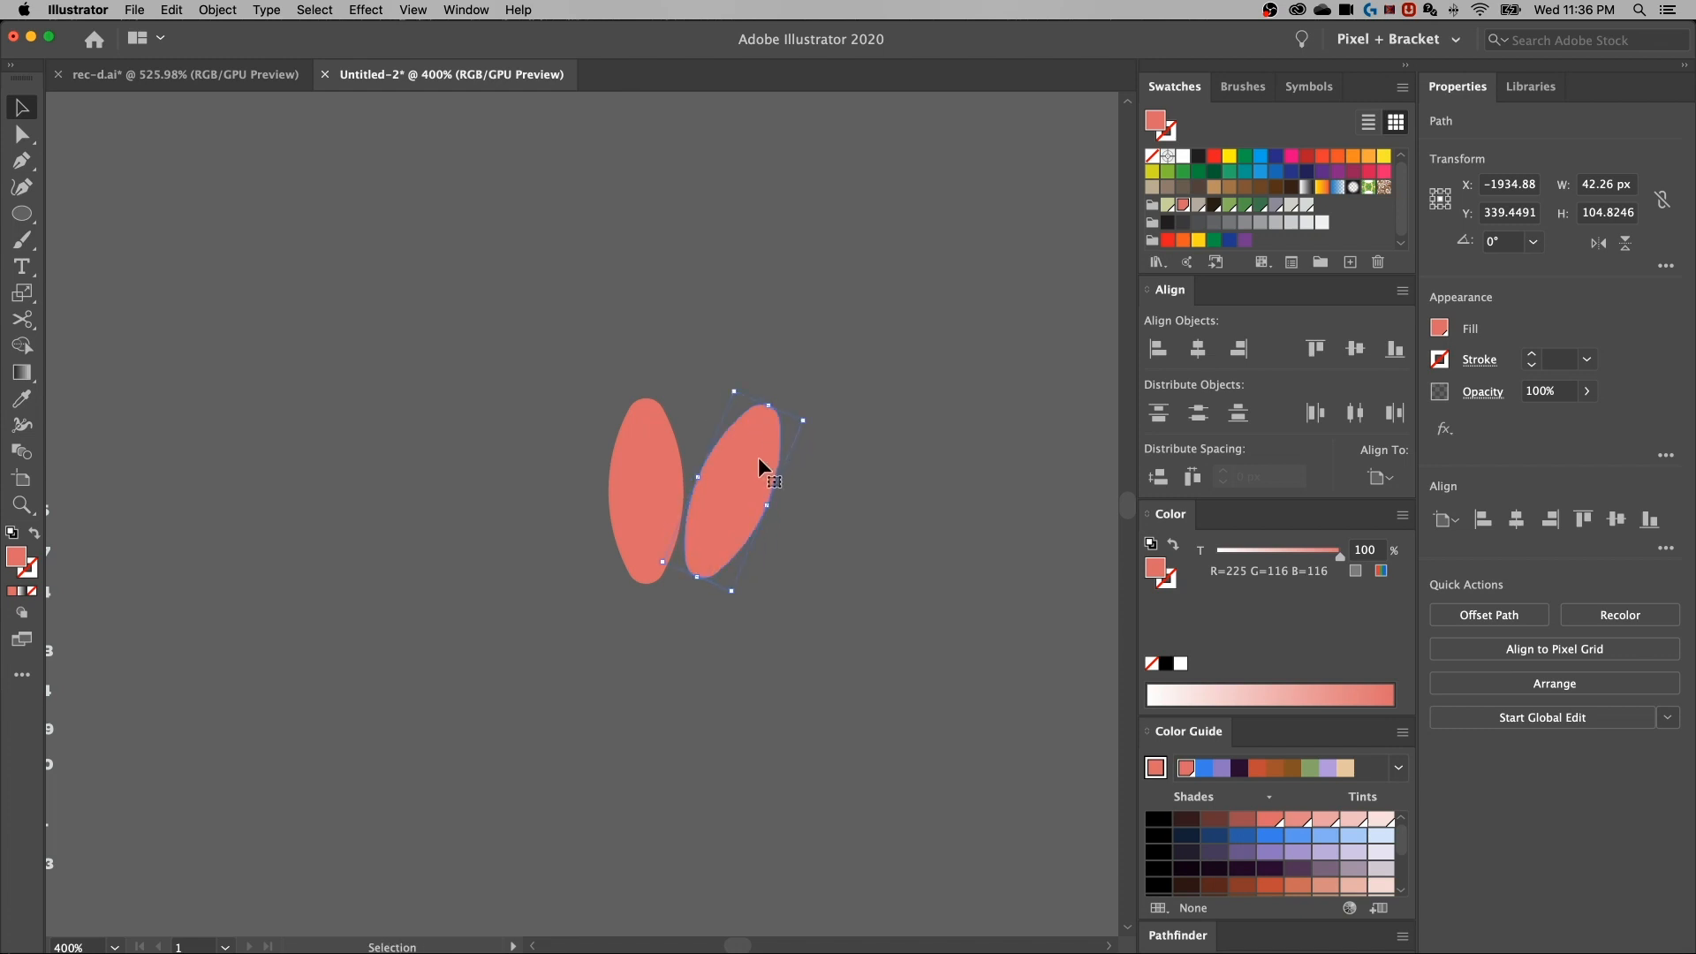
drag(749, 459, 691, 471)
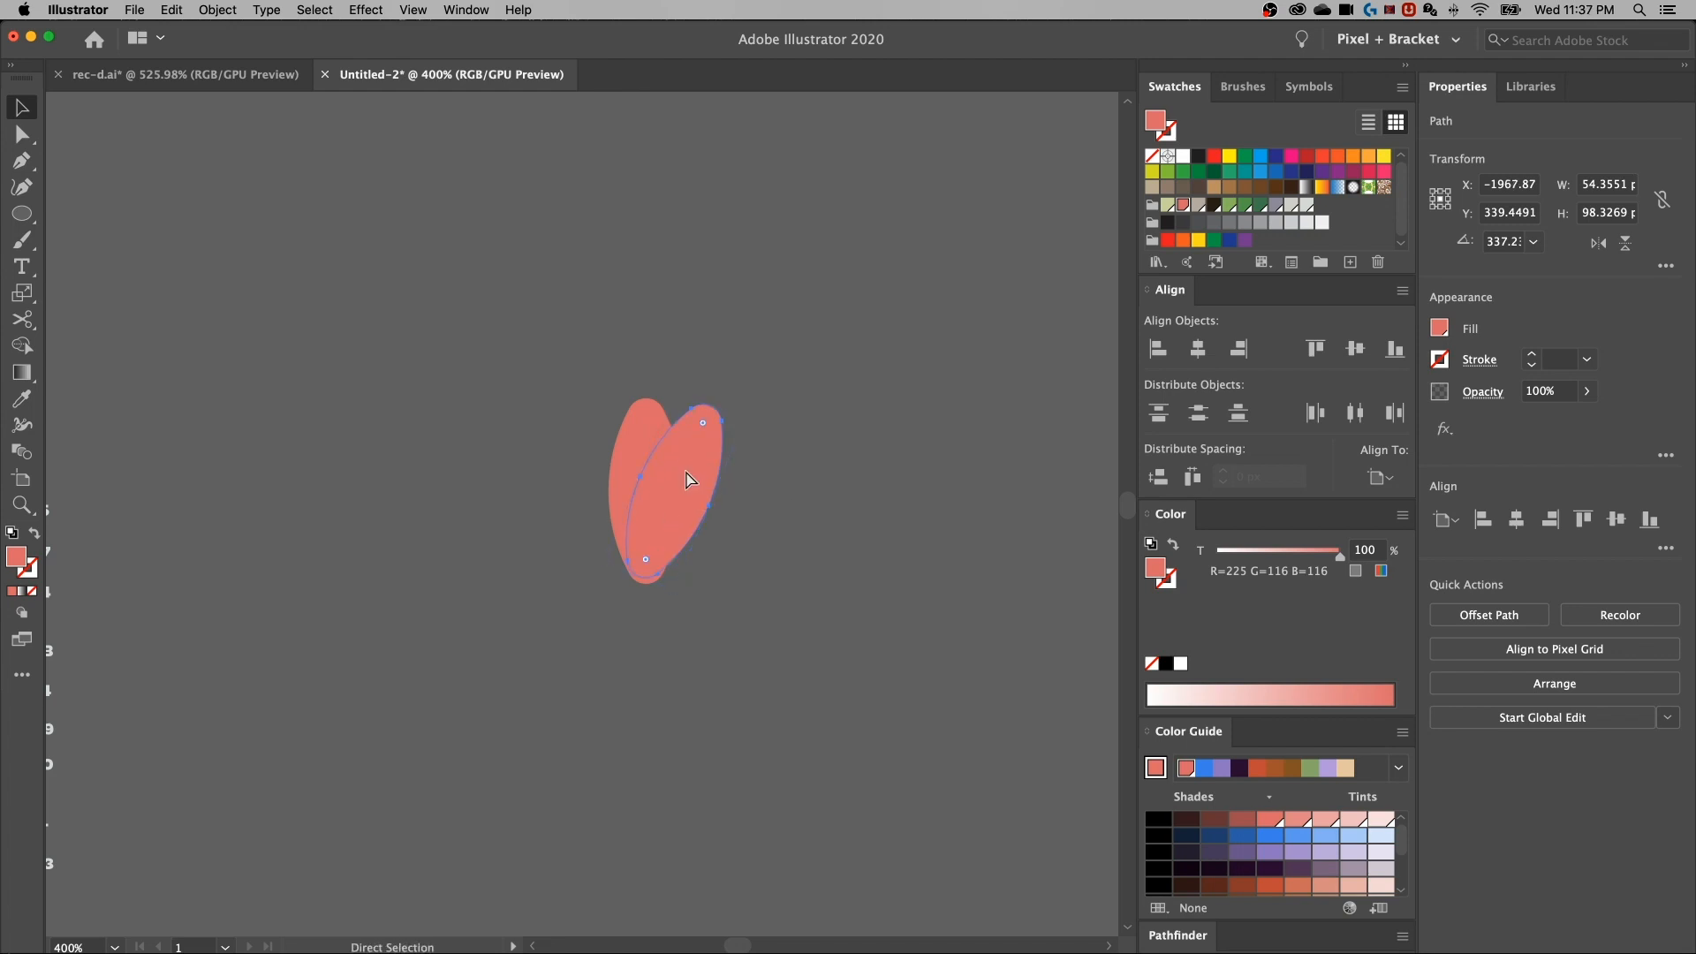
Paste a copy of the tilted petal in front of it in the same place
key(v)
click(218, 11)
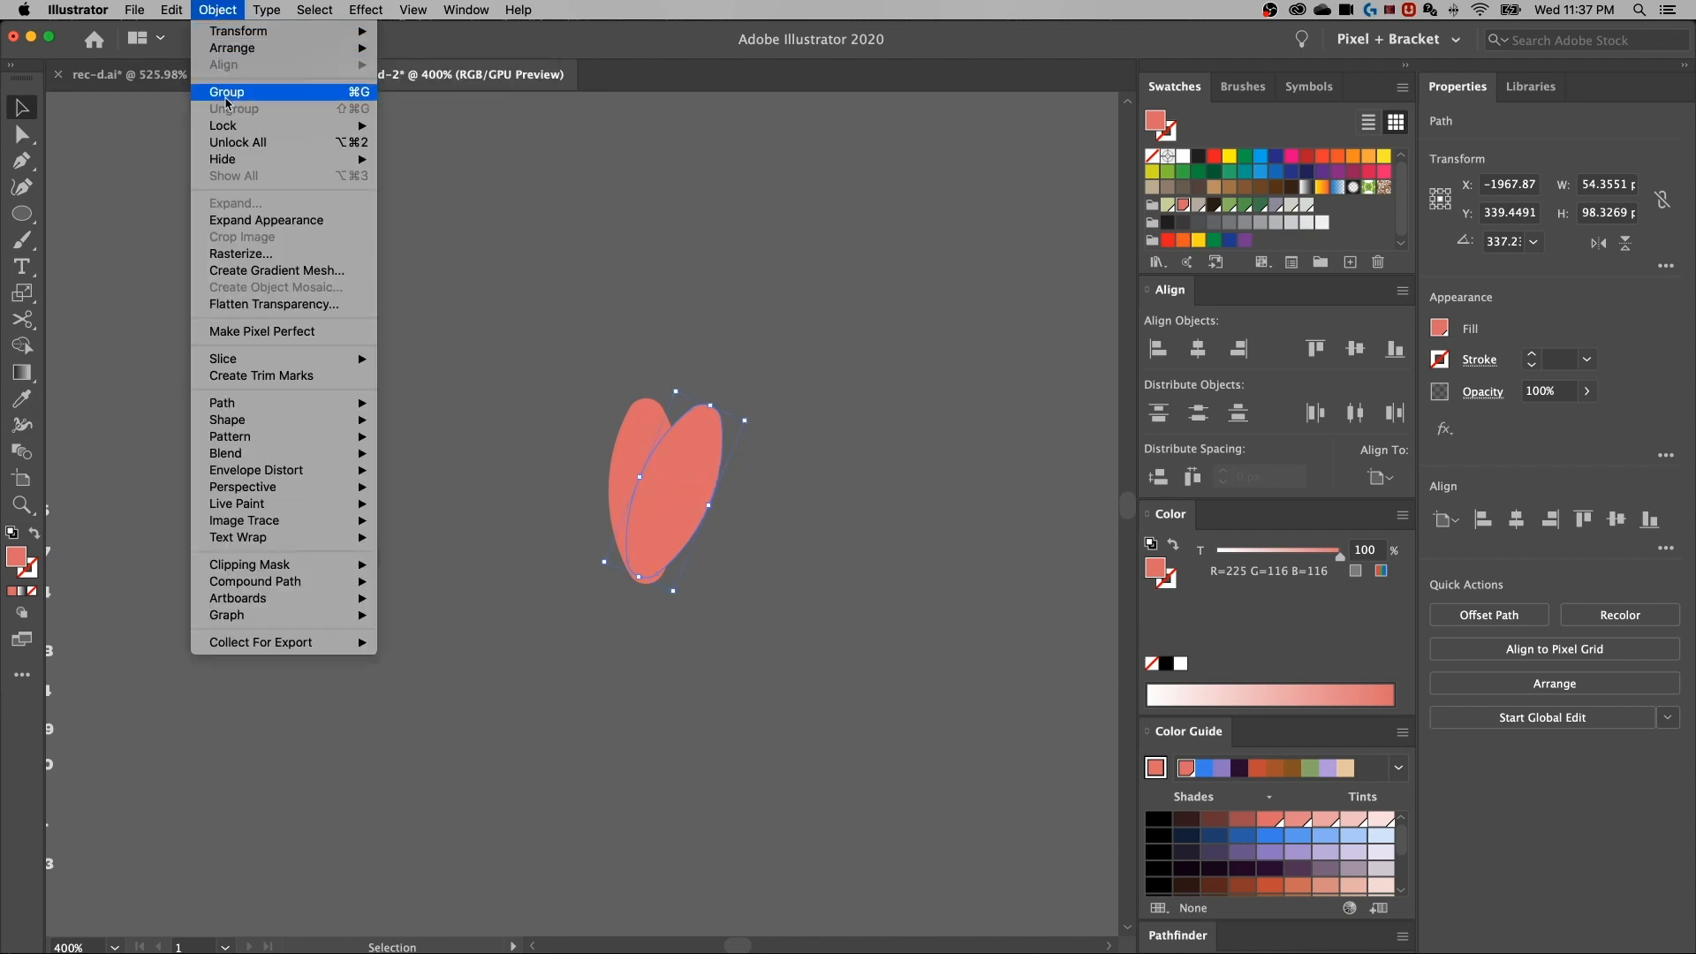
mouse_move(172, 10)
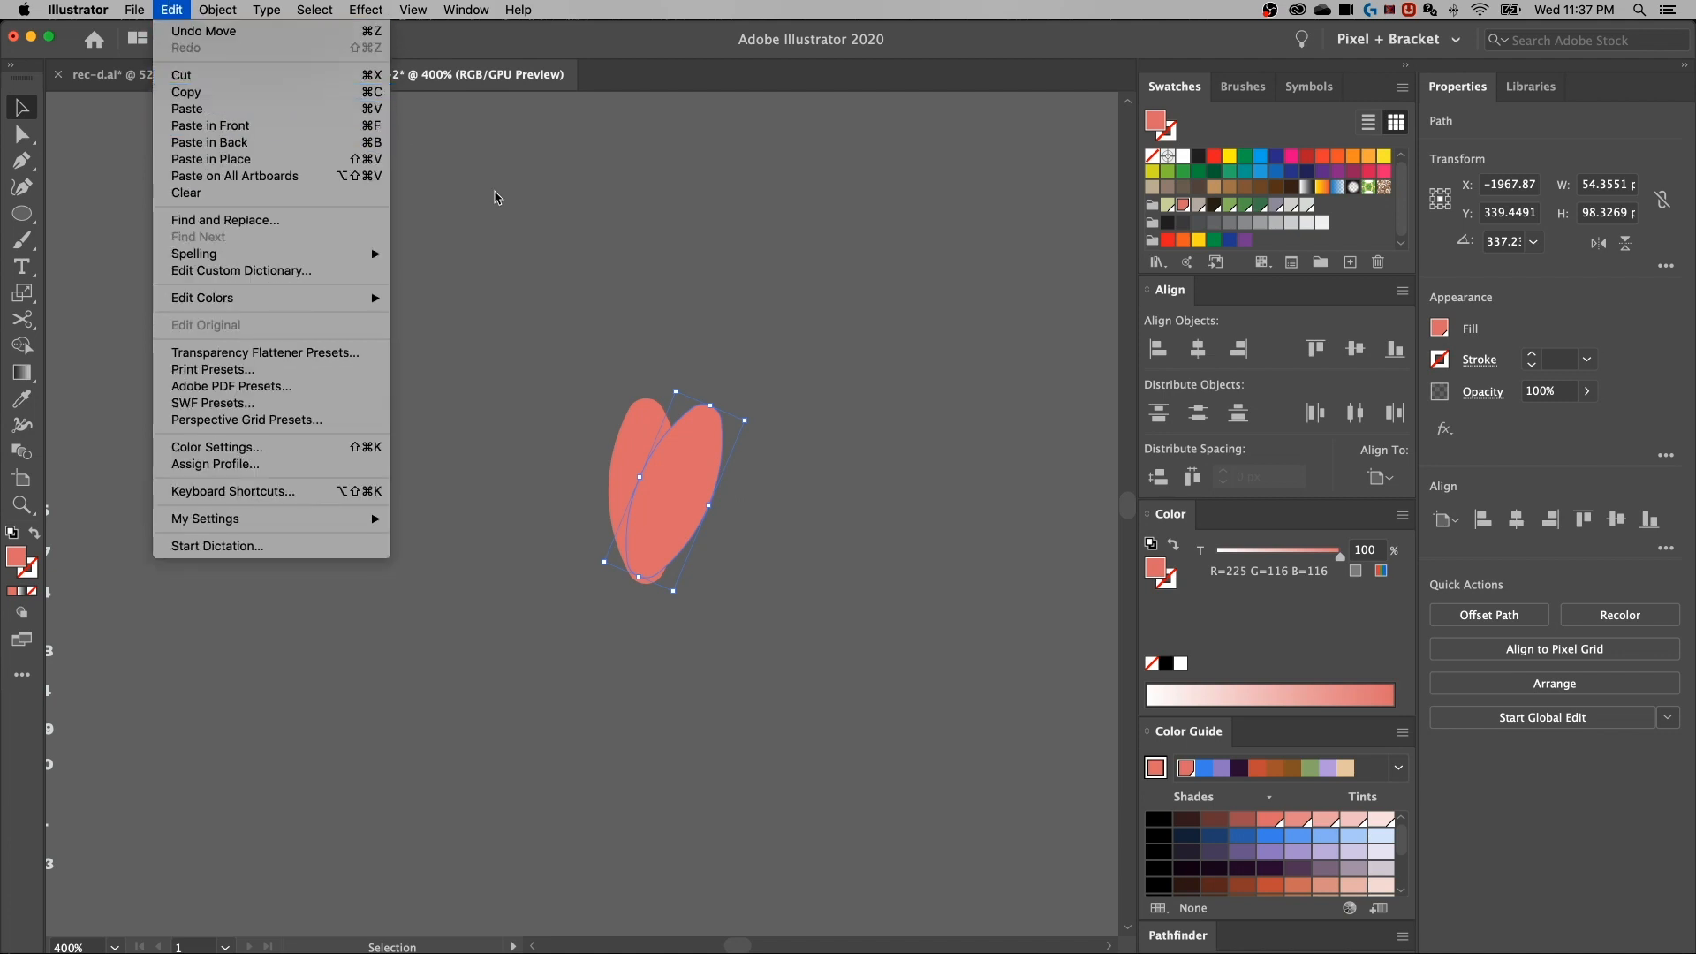
click(245, 126)
key(v)
click(825, 399)
drag(711, 460, 758, 452)
key(super+z)
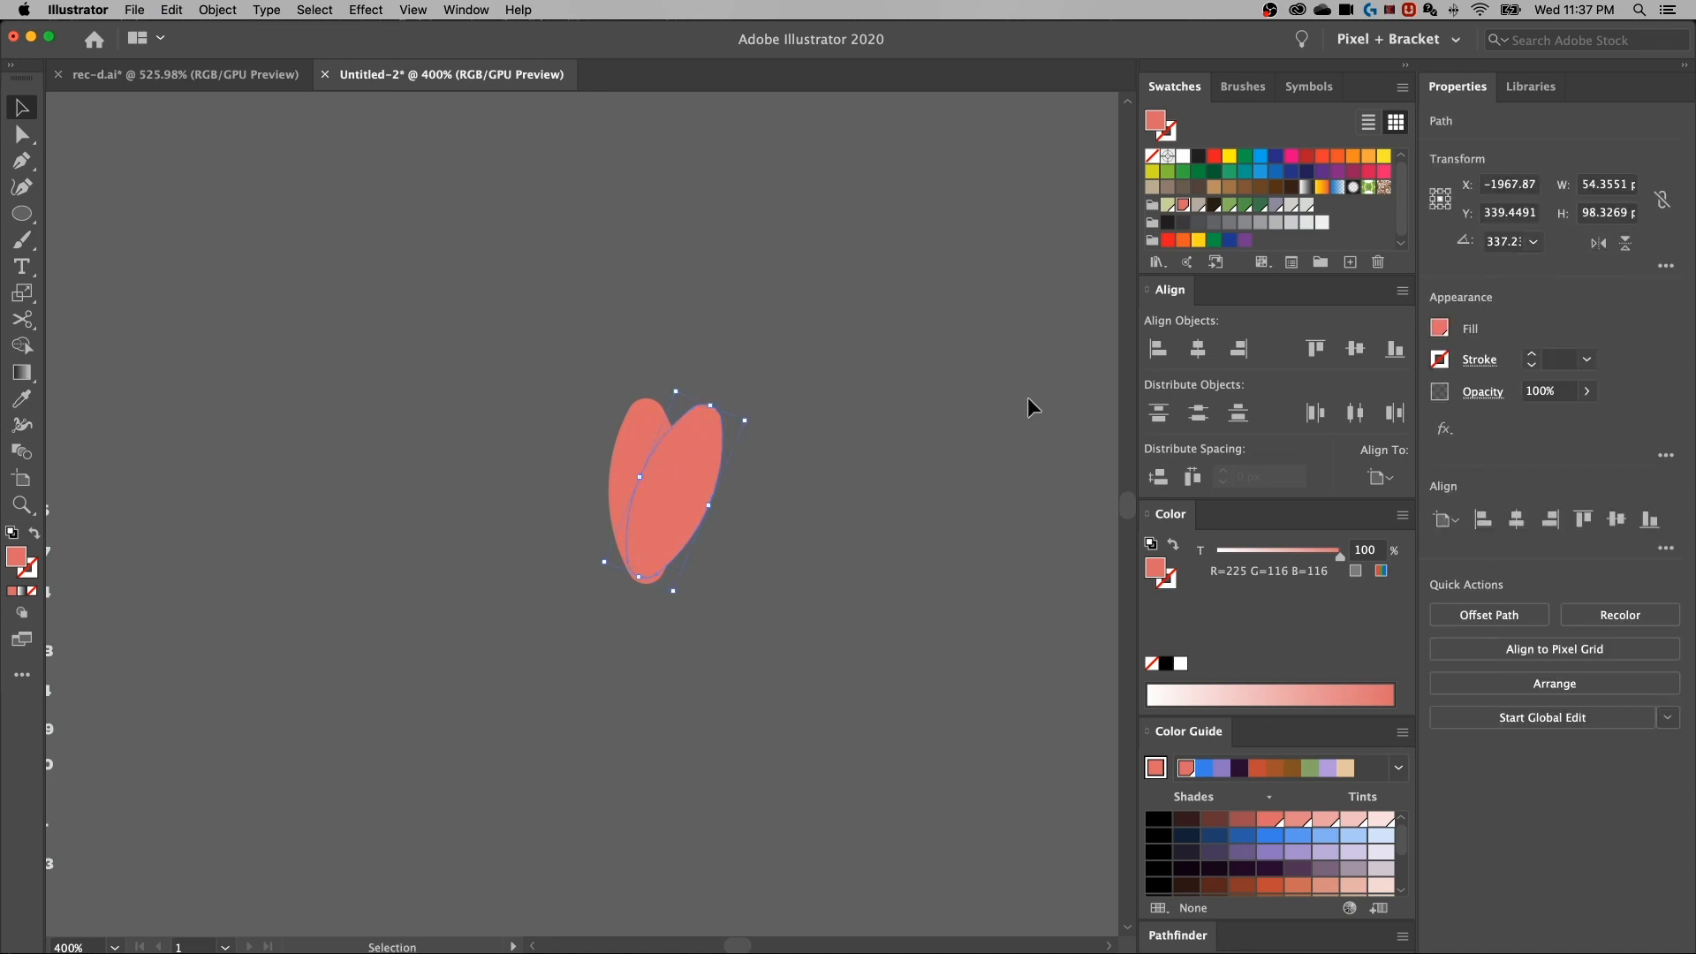
Flip the petal copy horizontally and move it about 37 px to the left side of the upright petal
click(1598, 247)
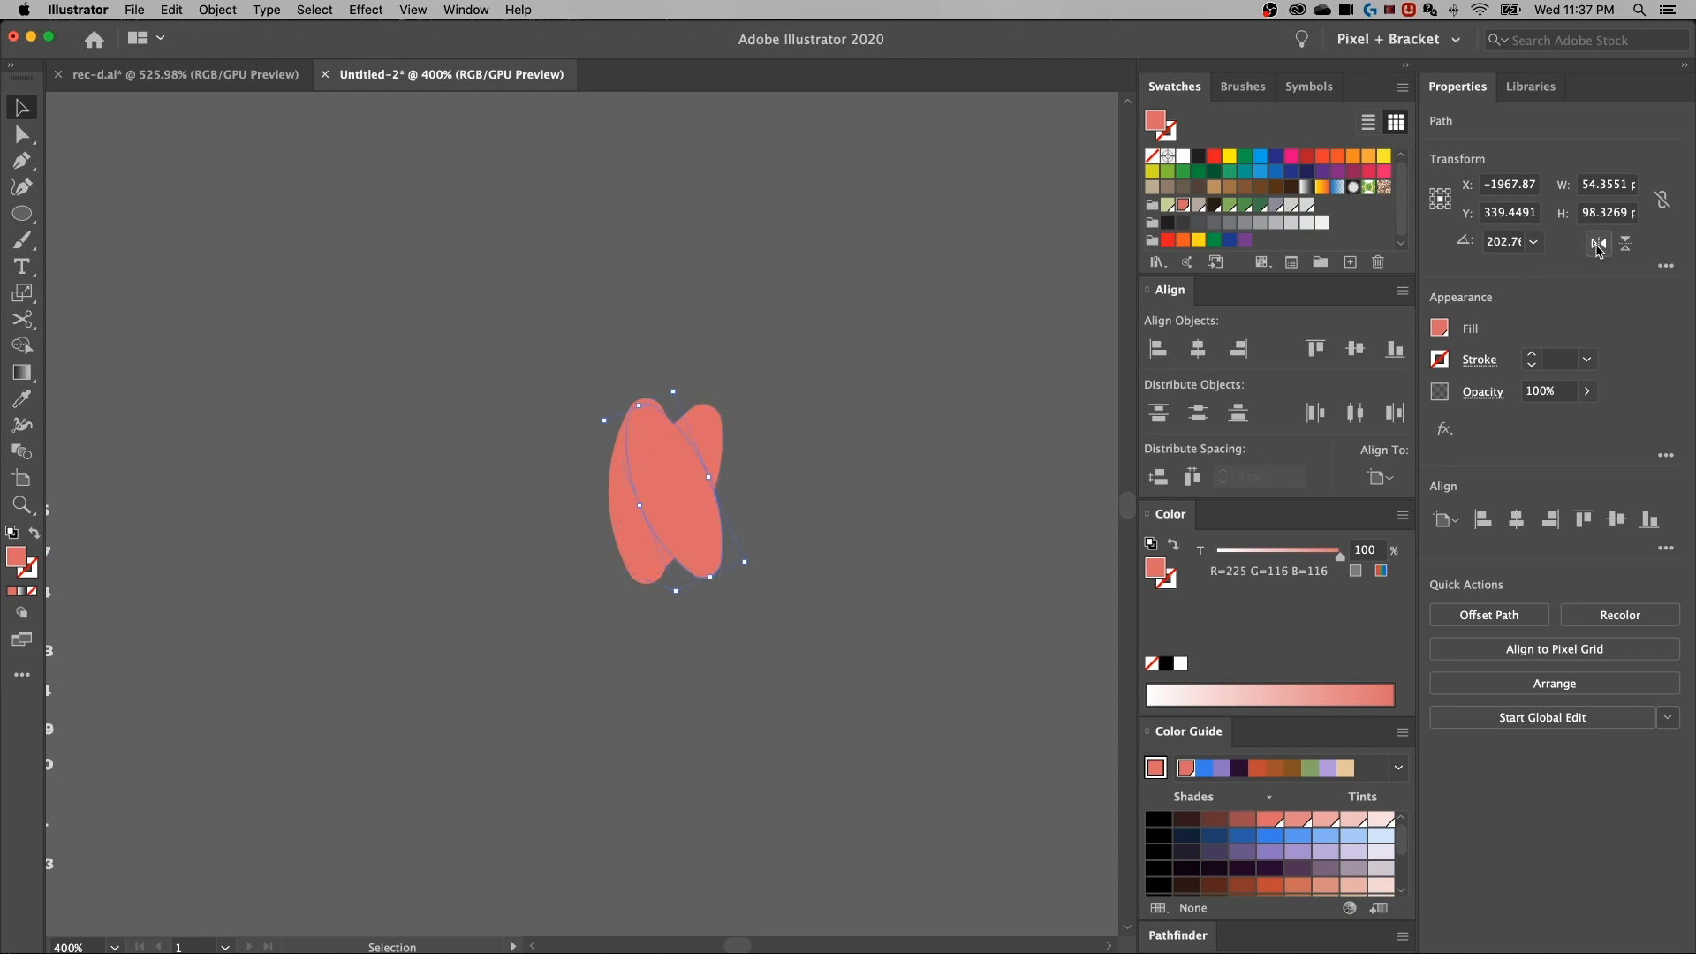
click(736, 490)
drag(660, 501, 597, 506)
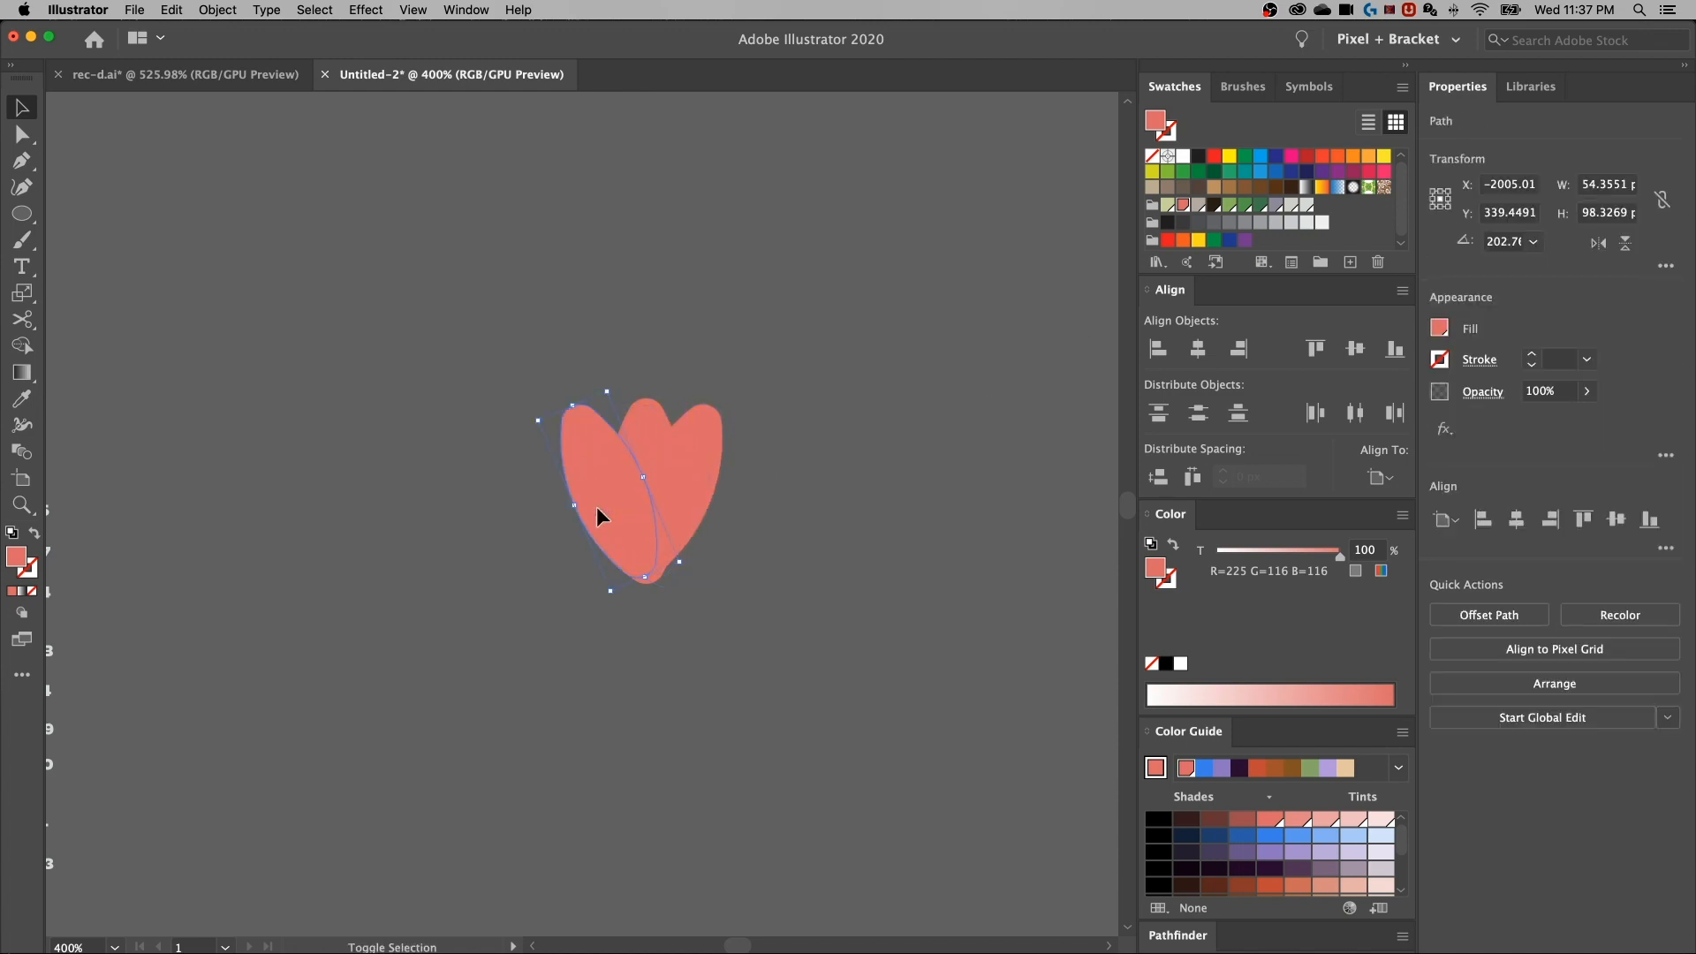
Spread the two tilted petals outward so that together they span about 117 px
shift+click(699, 454)
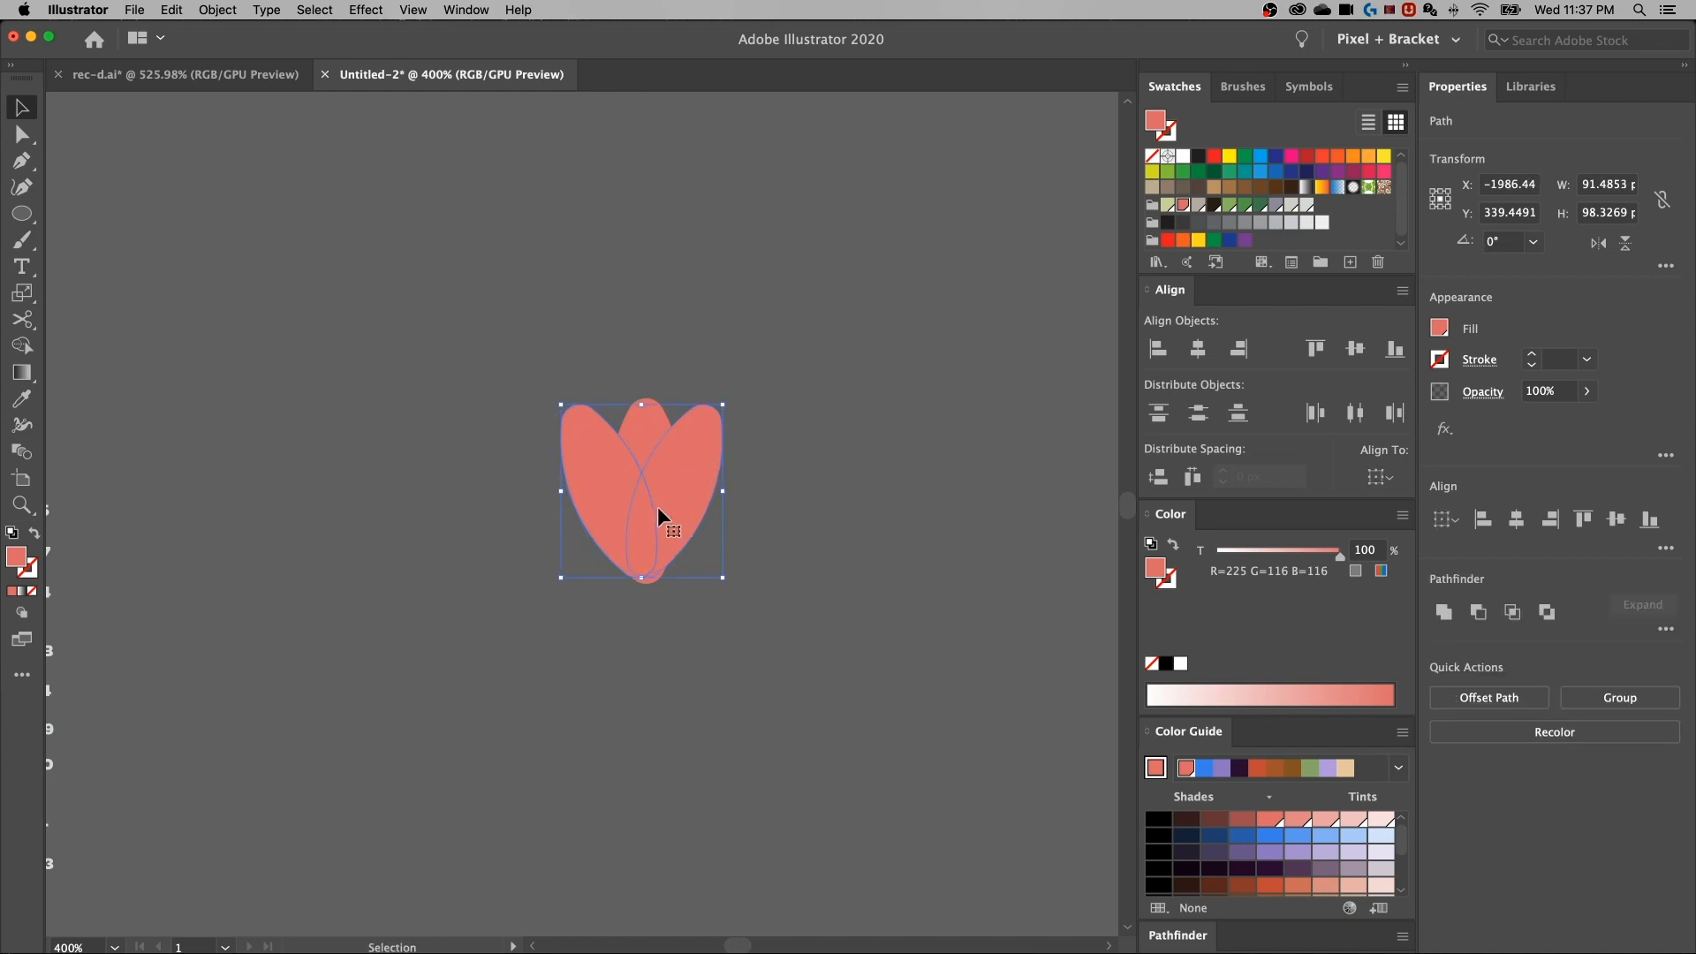
click(592, 498)
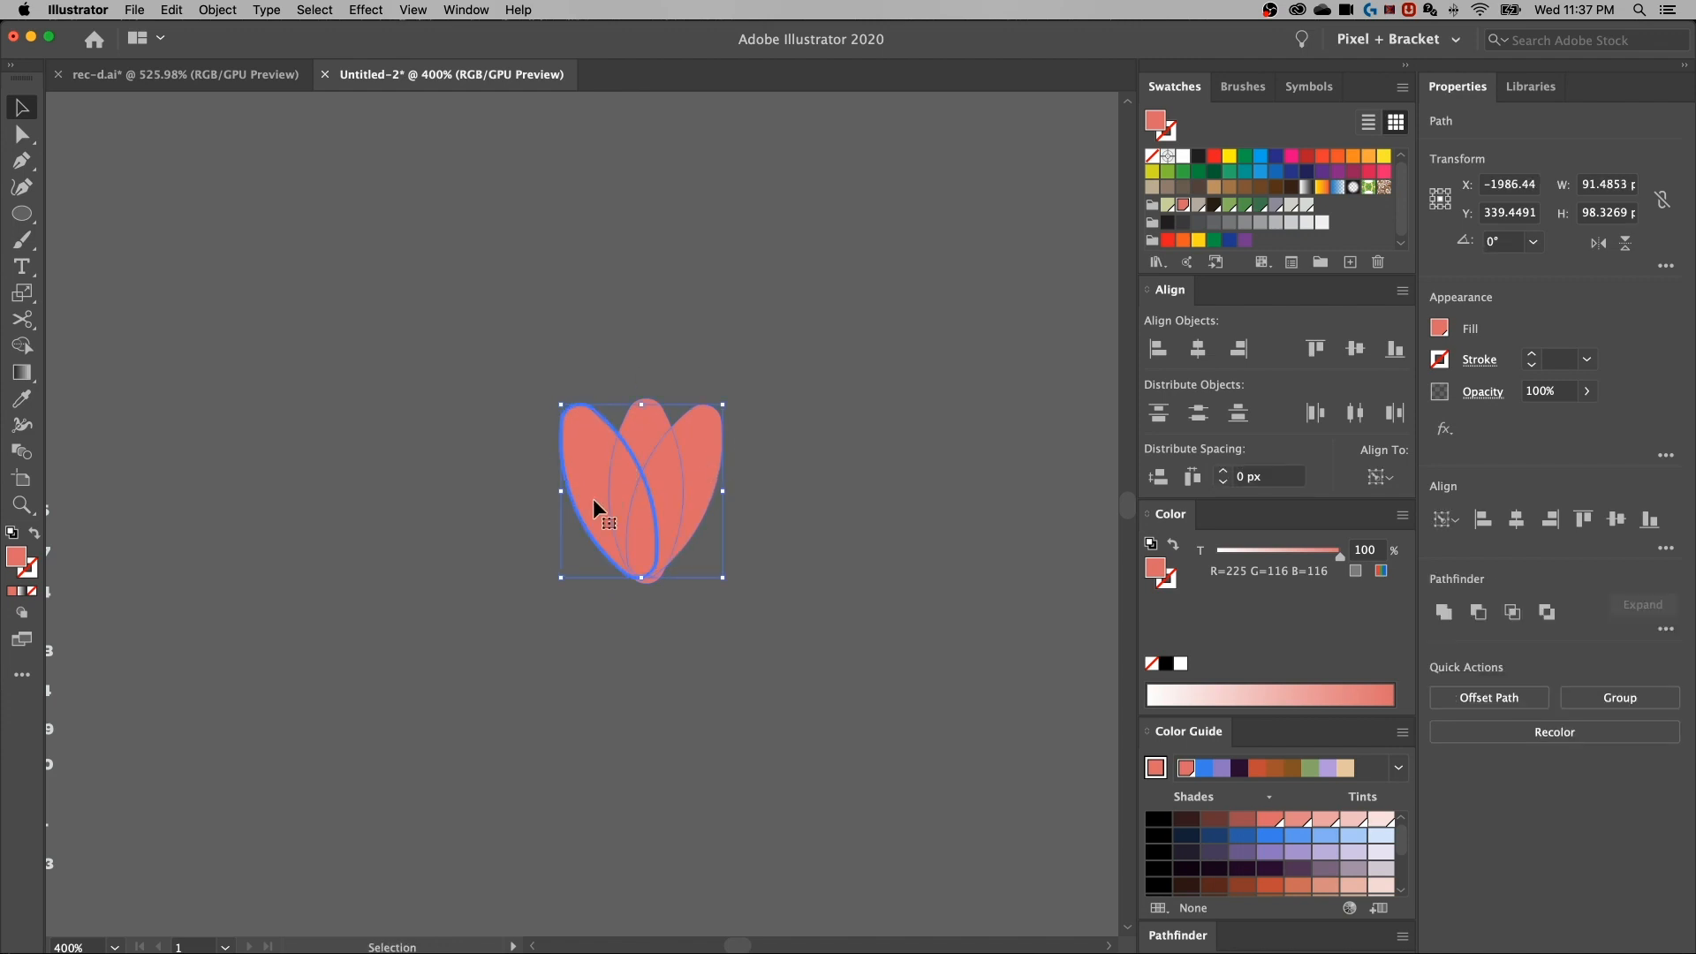
click(620, 302)
drag(597, 471, 578, 475)
drag(693, 460, 719, 458)
click(772, 311)
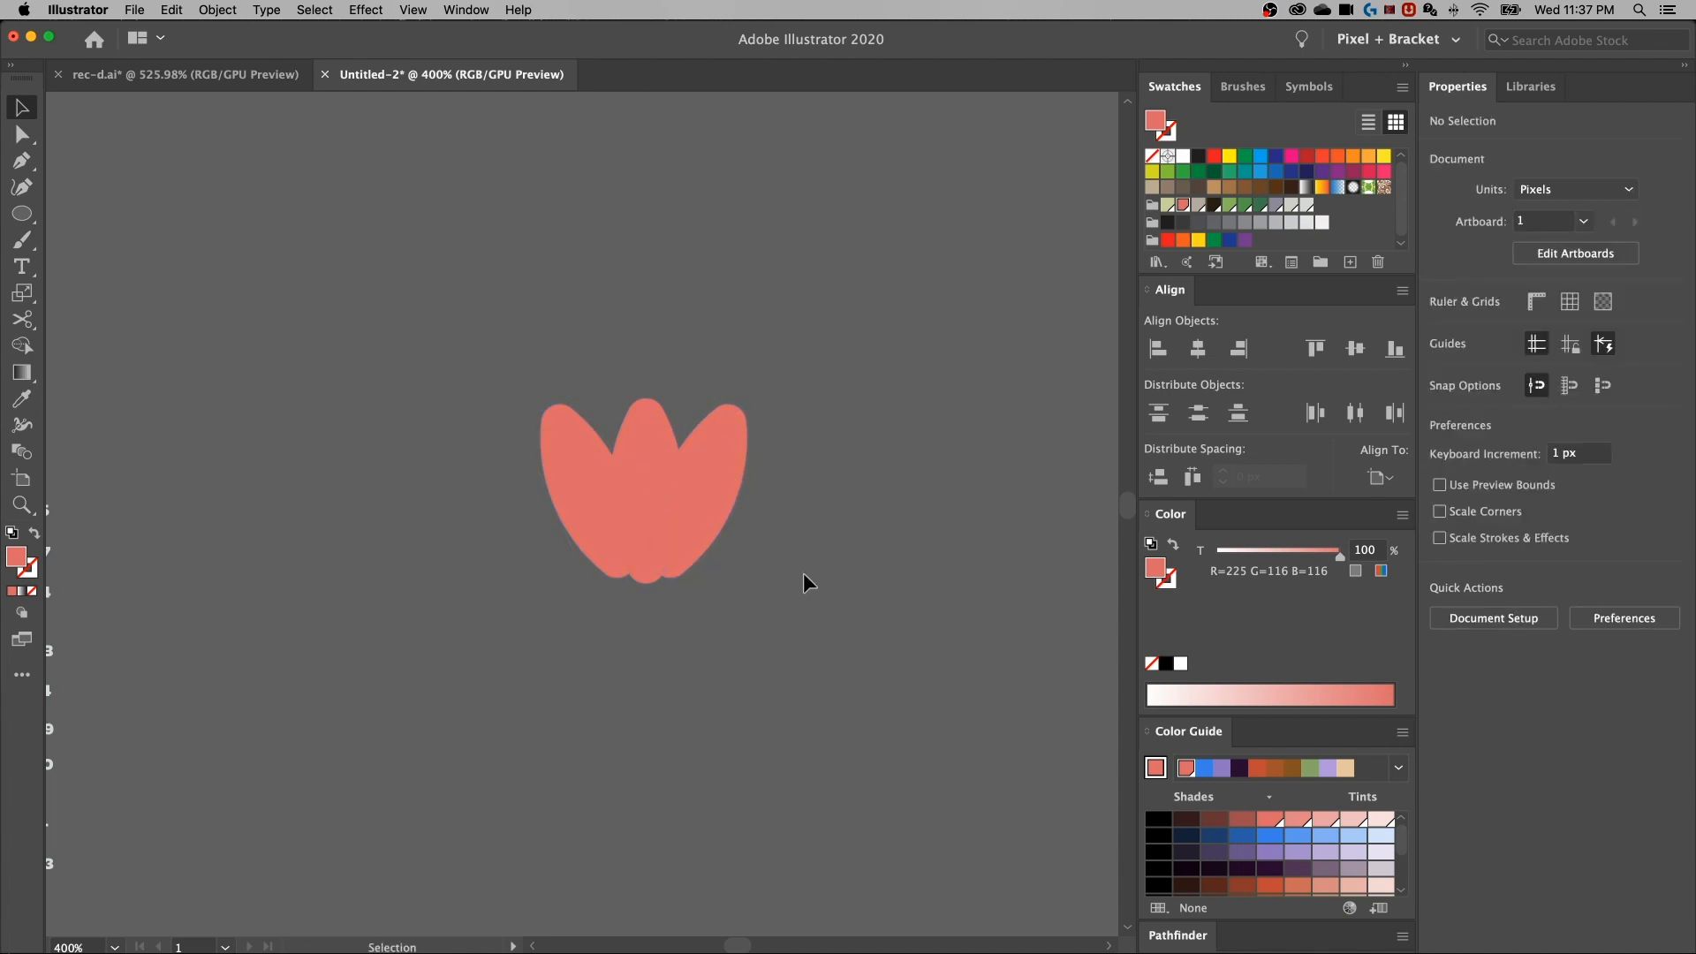
Group the two tilted outer petals
click(710, 480)
right_click(585, 484)
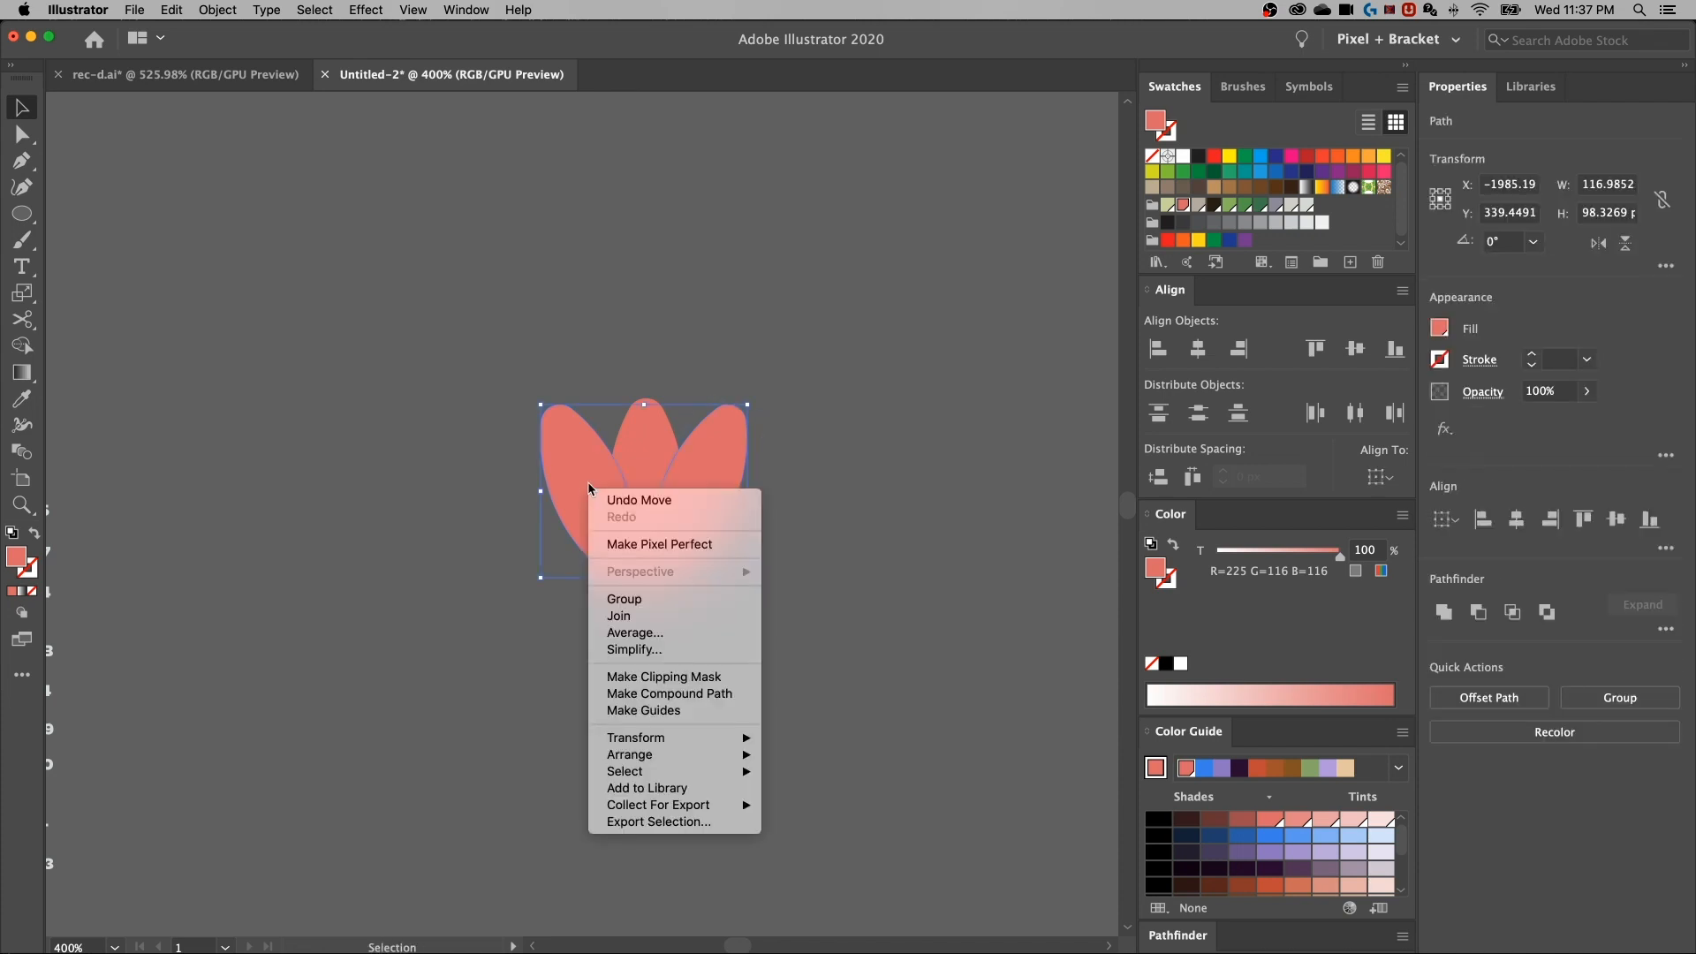
click(627, 616)
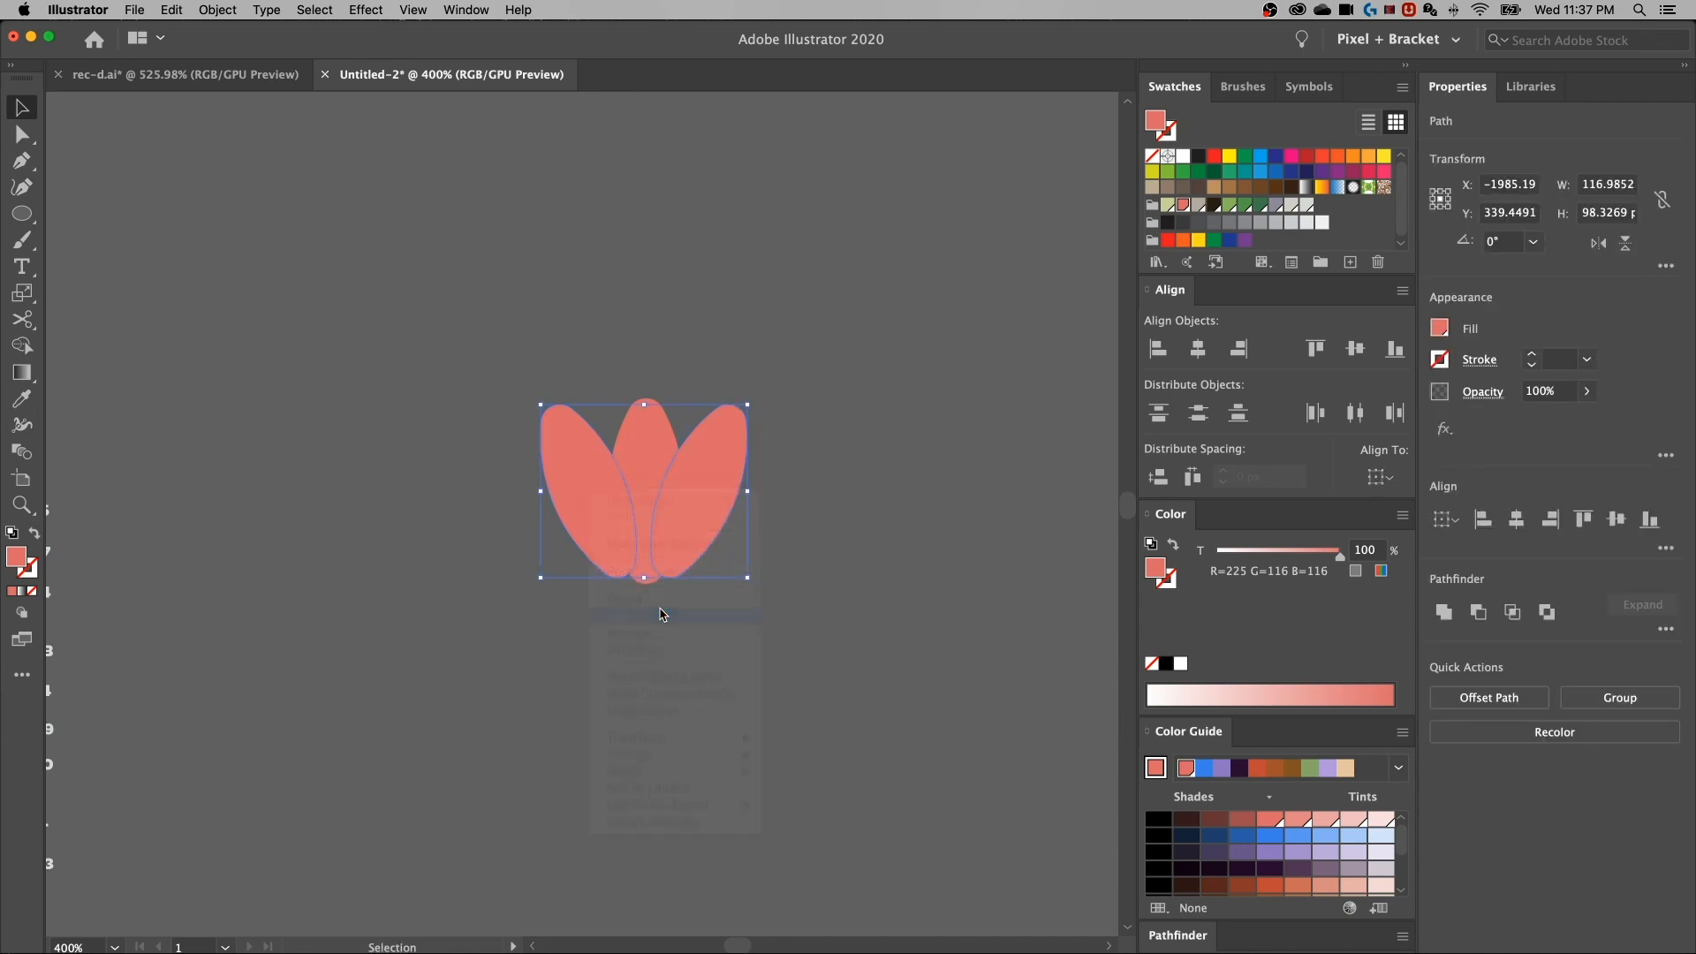
click(1044, 539)
right_click(573, 489)
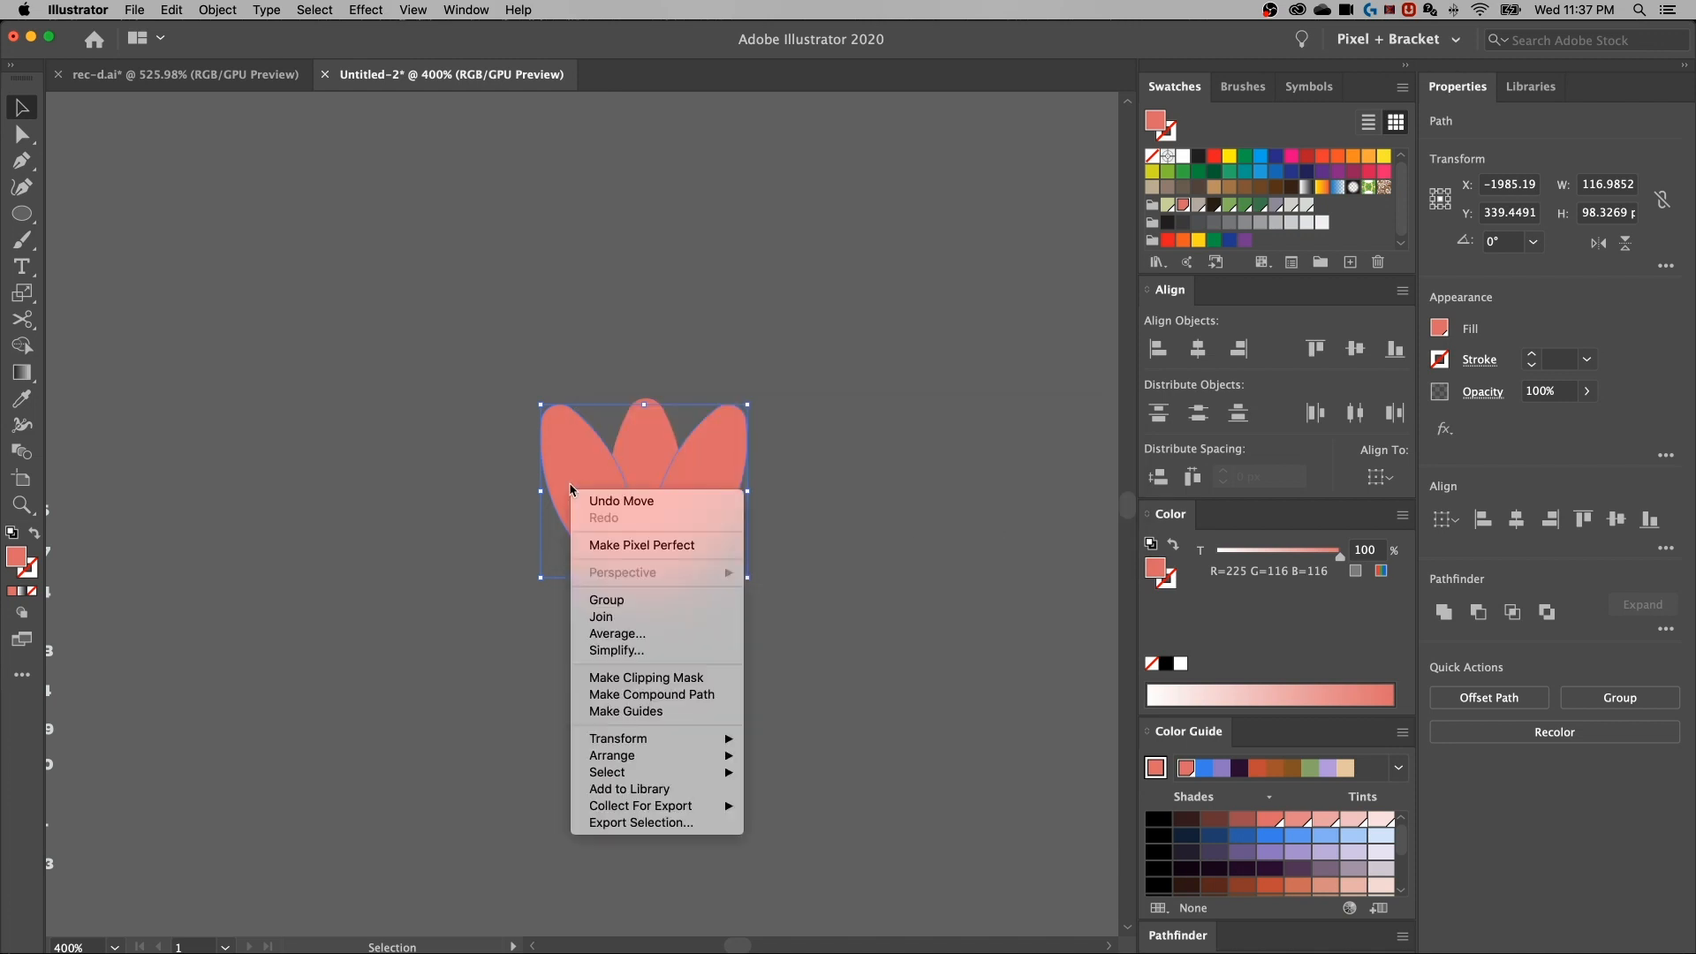
click(654, 602)
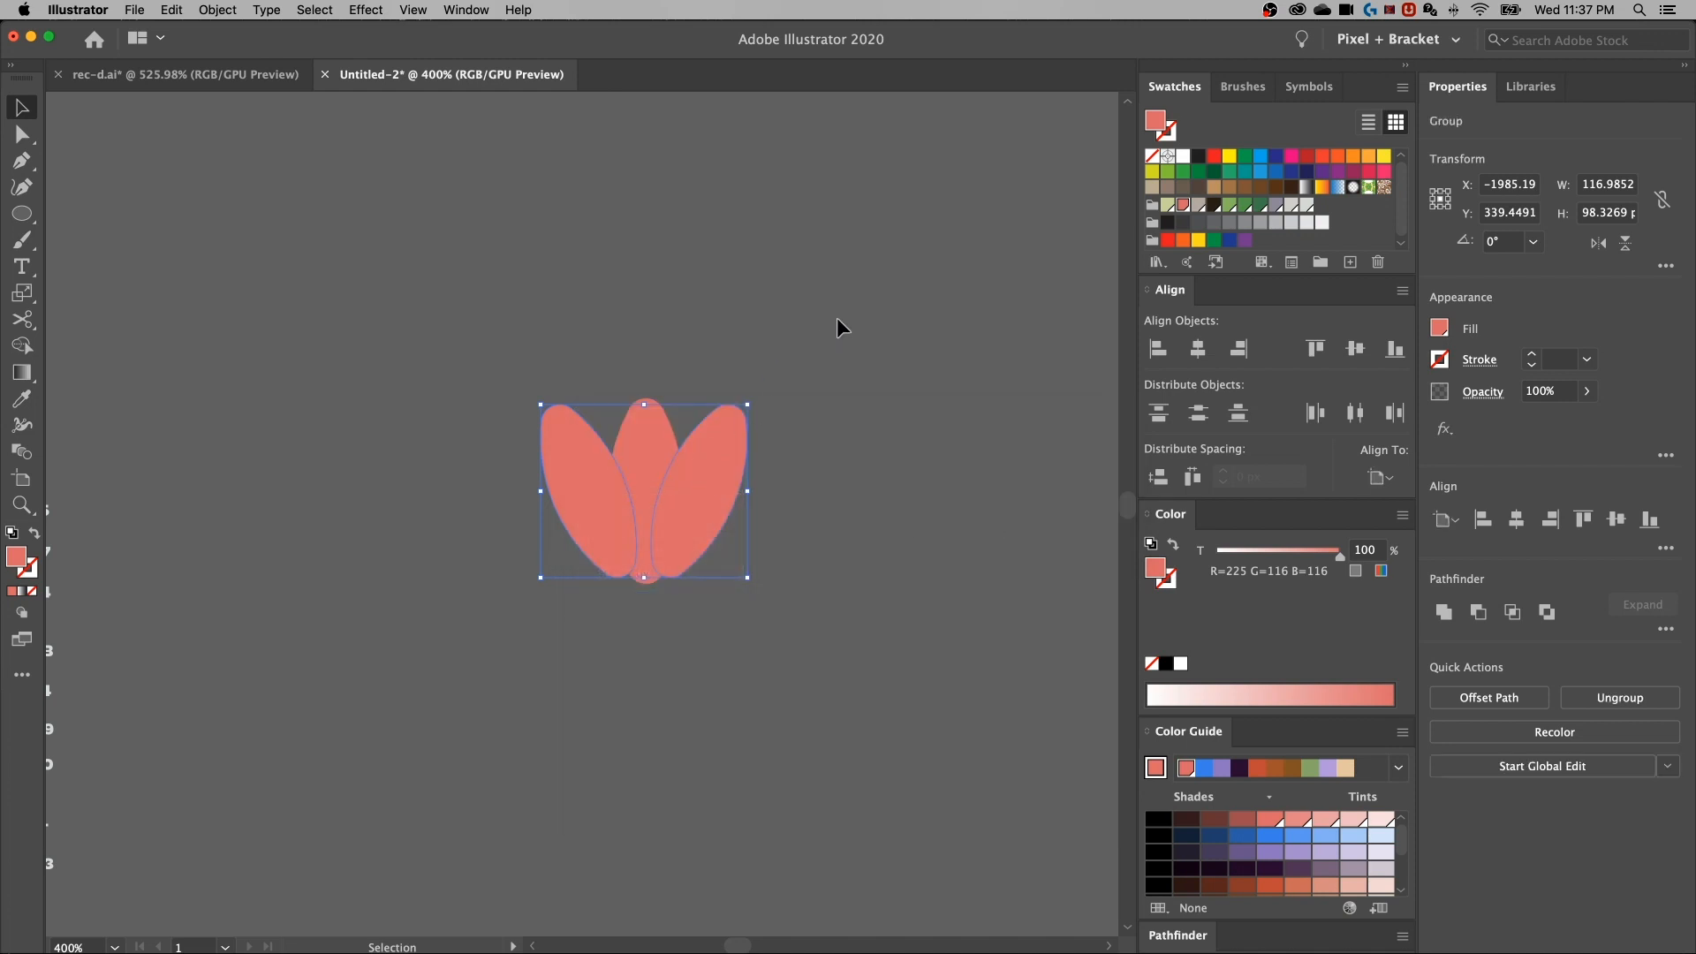
Align the upright petal and the grouped outer petals to a common horizontal center
drag(522, 632, 522, 625)
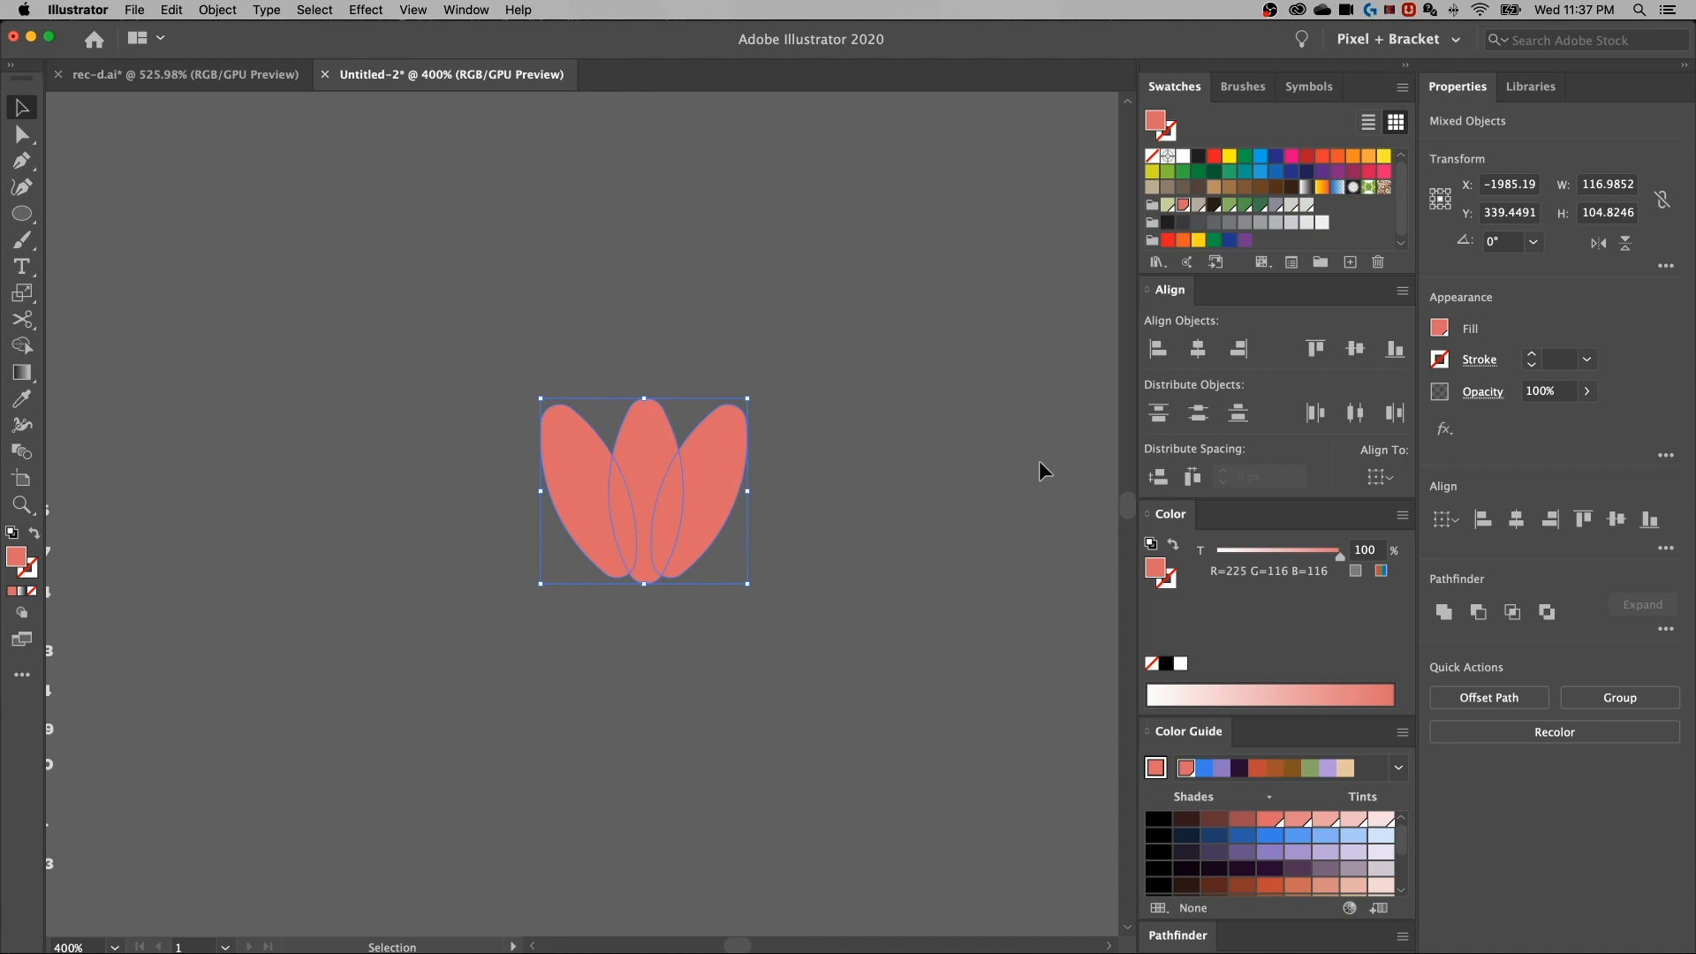
click(1519, 523)
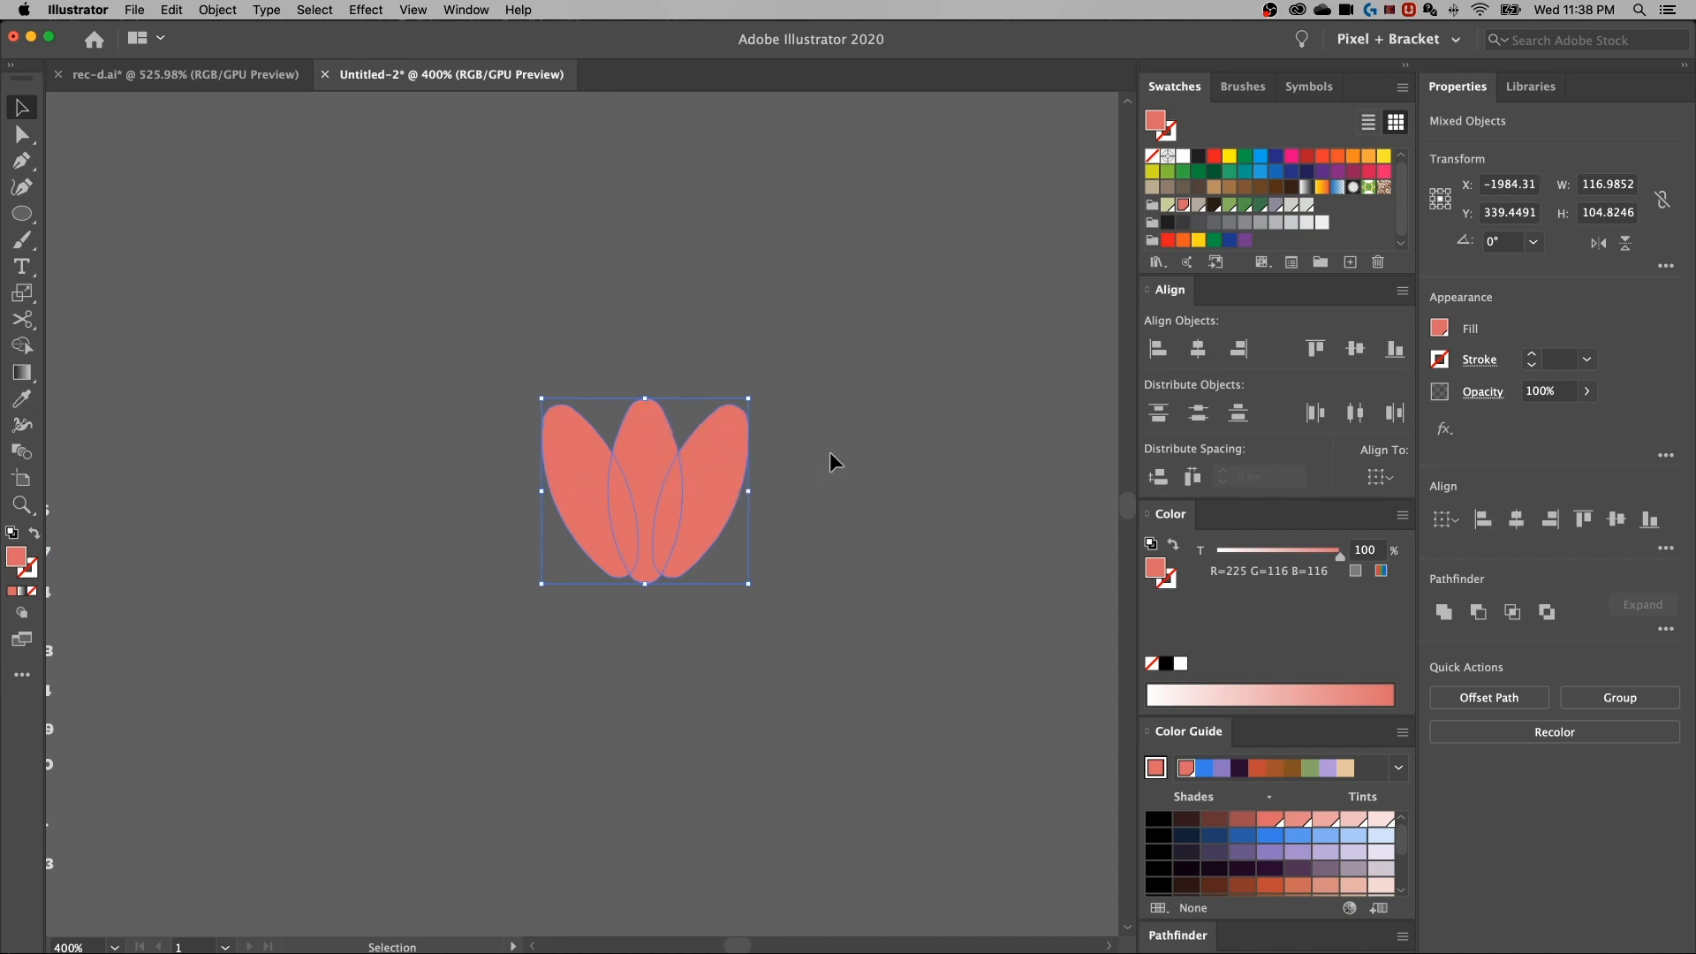
click(814, 505)
Duplicate the whole flower about 150 px to its left
key(super+a)
drag(656, 487, 399, 491)
drag(390, 492, 402, 491)
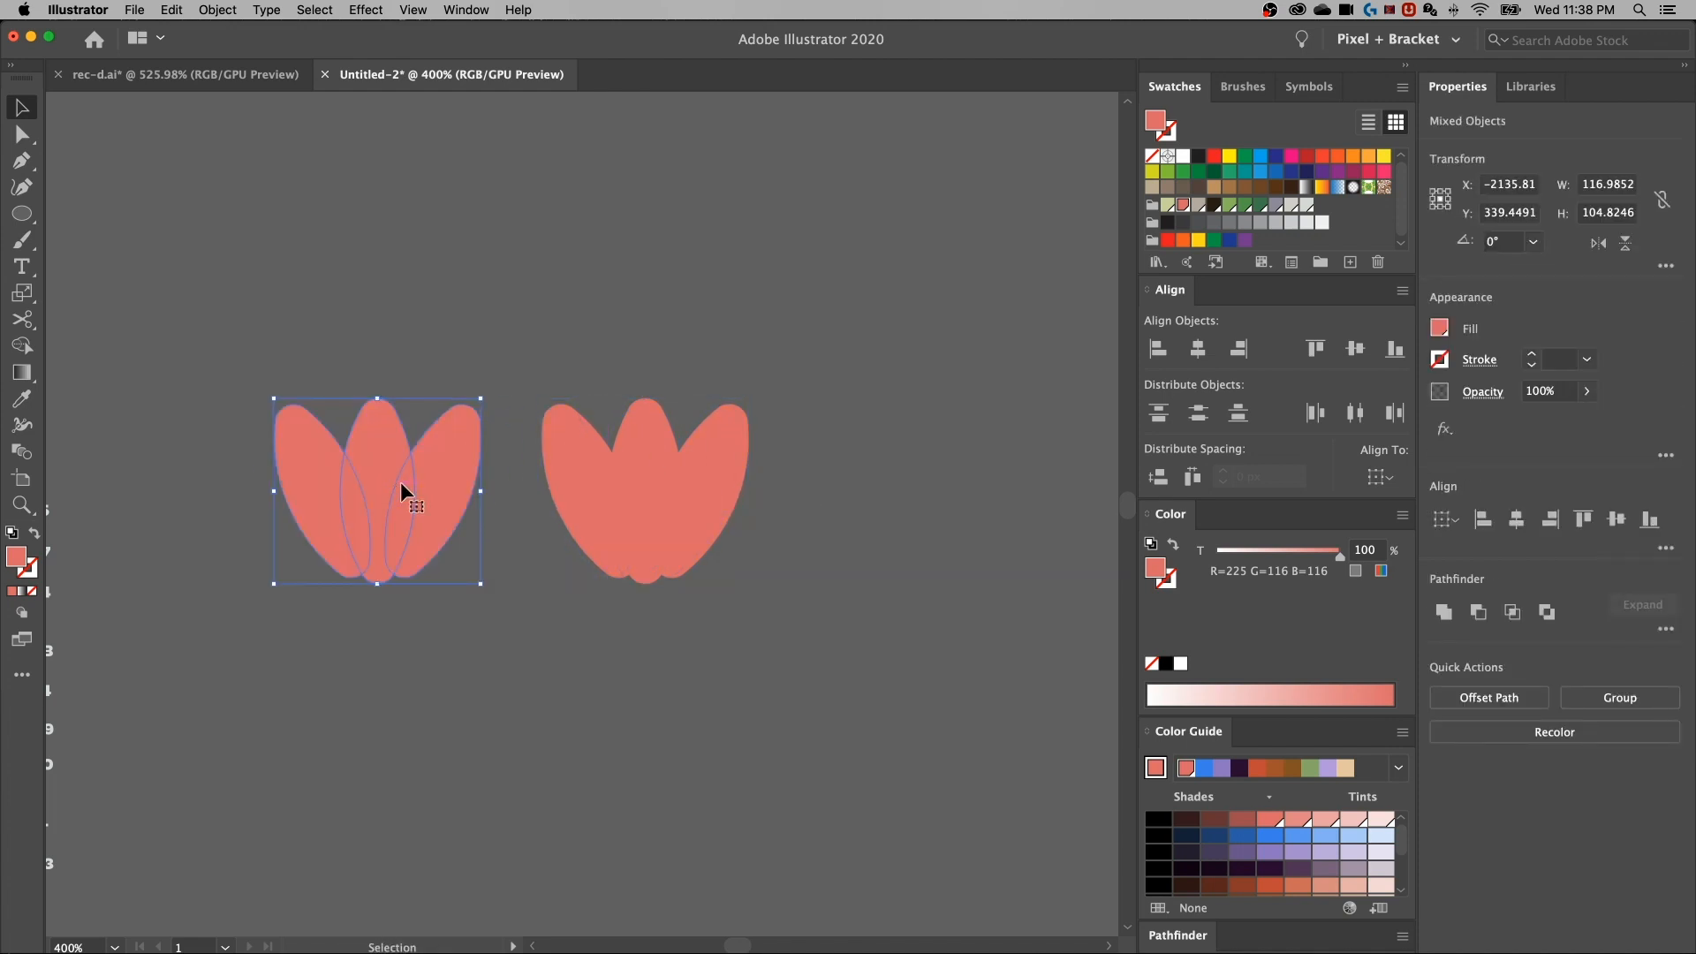
Unite the petals of the right flower into a single shape
click(644, 494)
click(1443, 612)
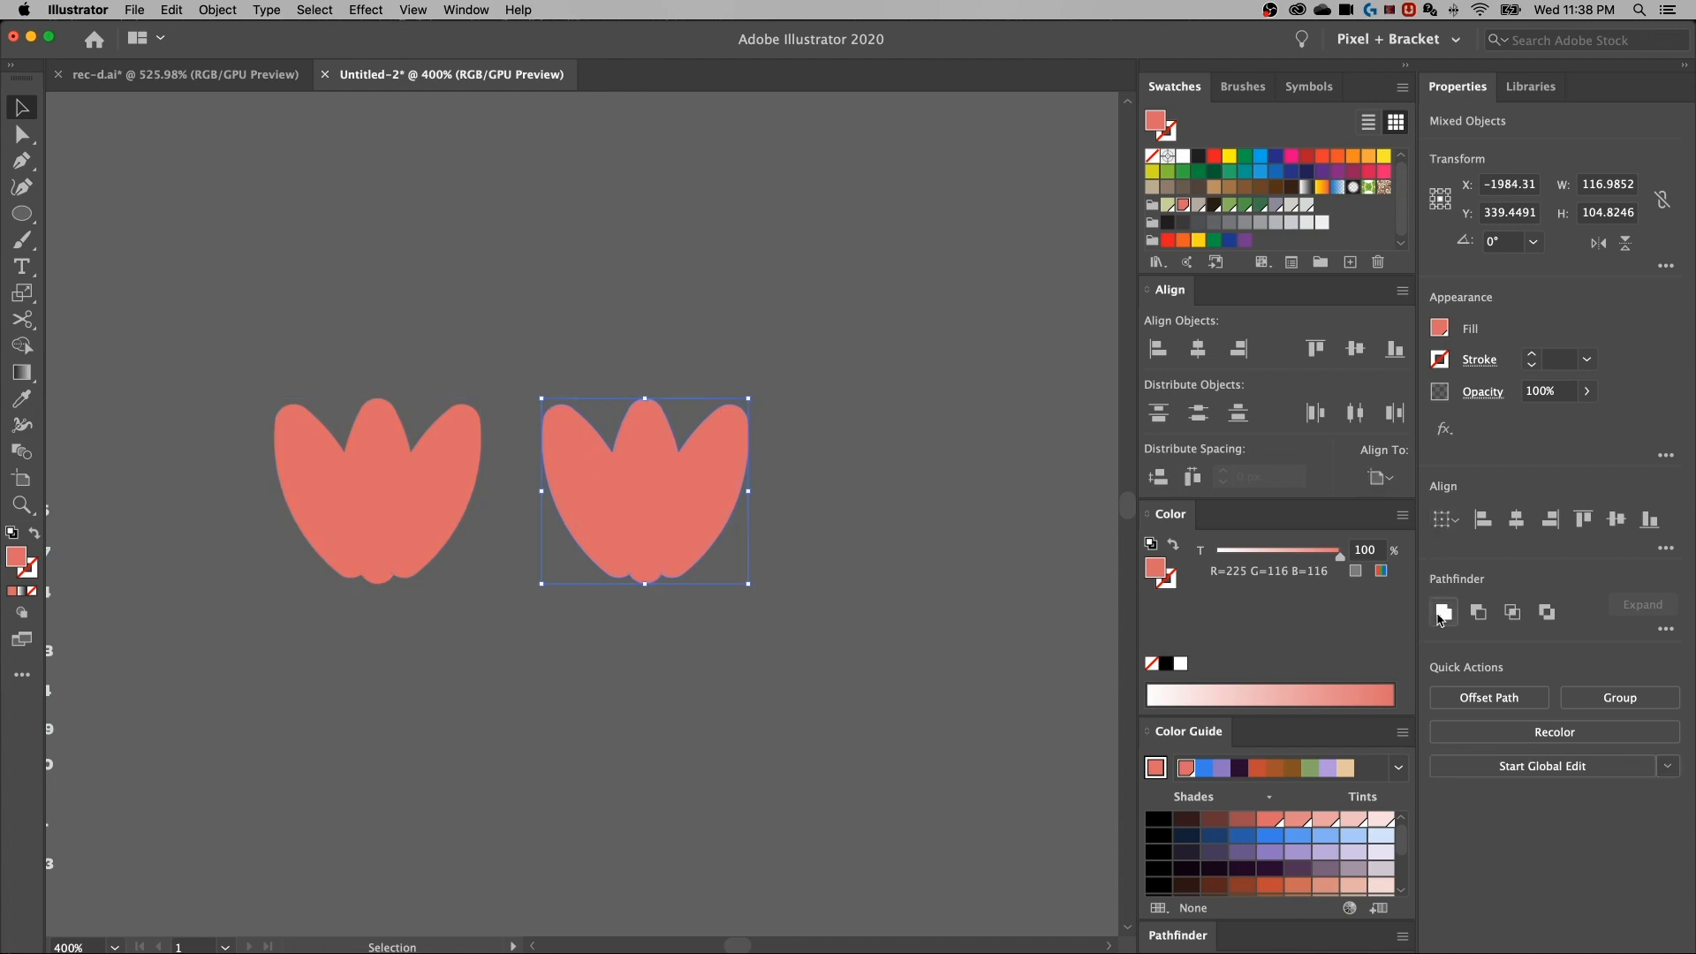
click(877, 532)
key(super+minus)
key(super+equal)
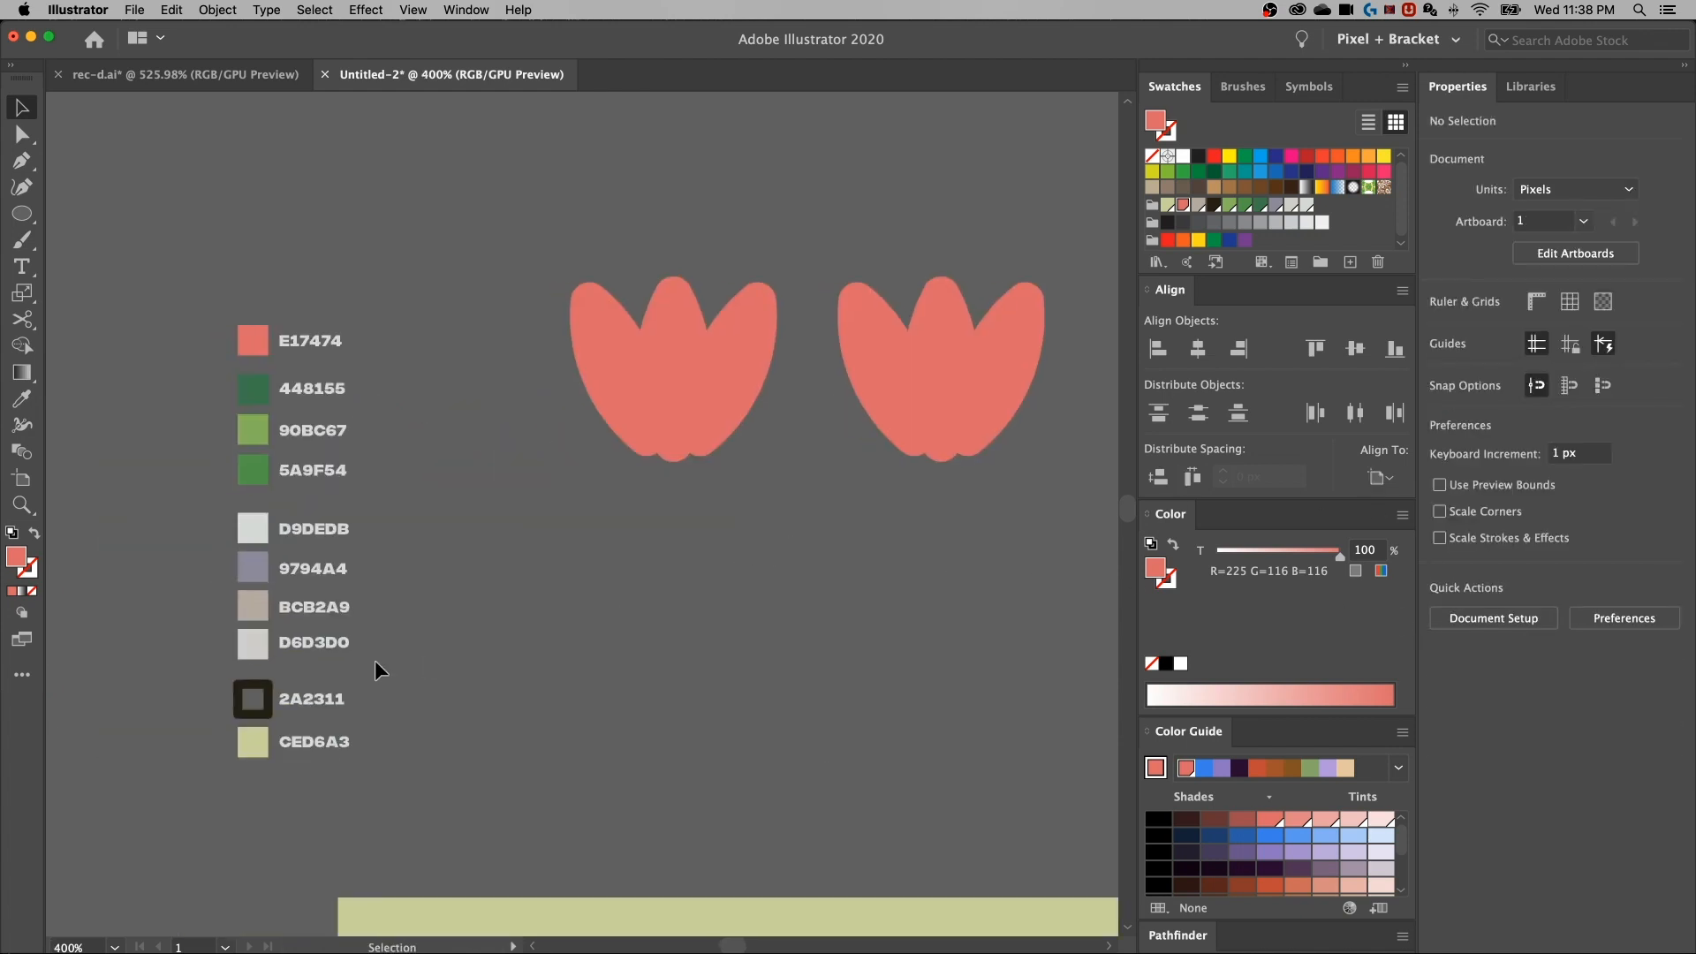
Exclude Focal Fill from what the Eyedropper picks up and applies, and give the right flower the 2A2311 palette outline
click(910, 378)
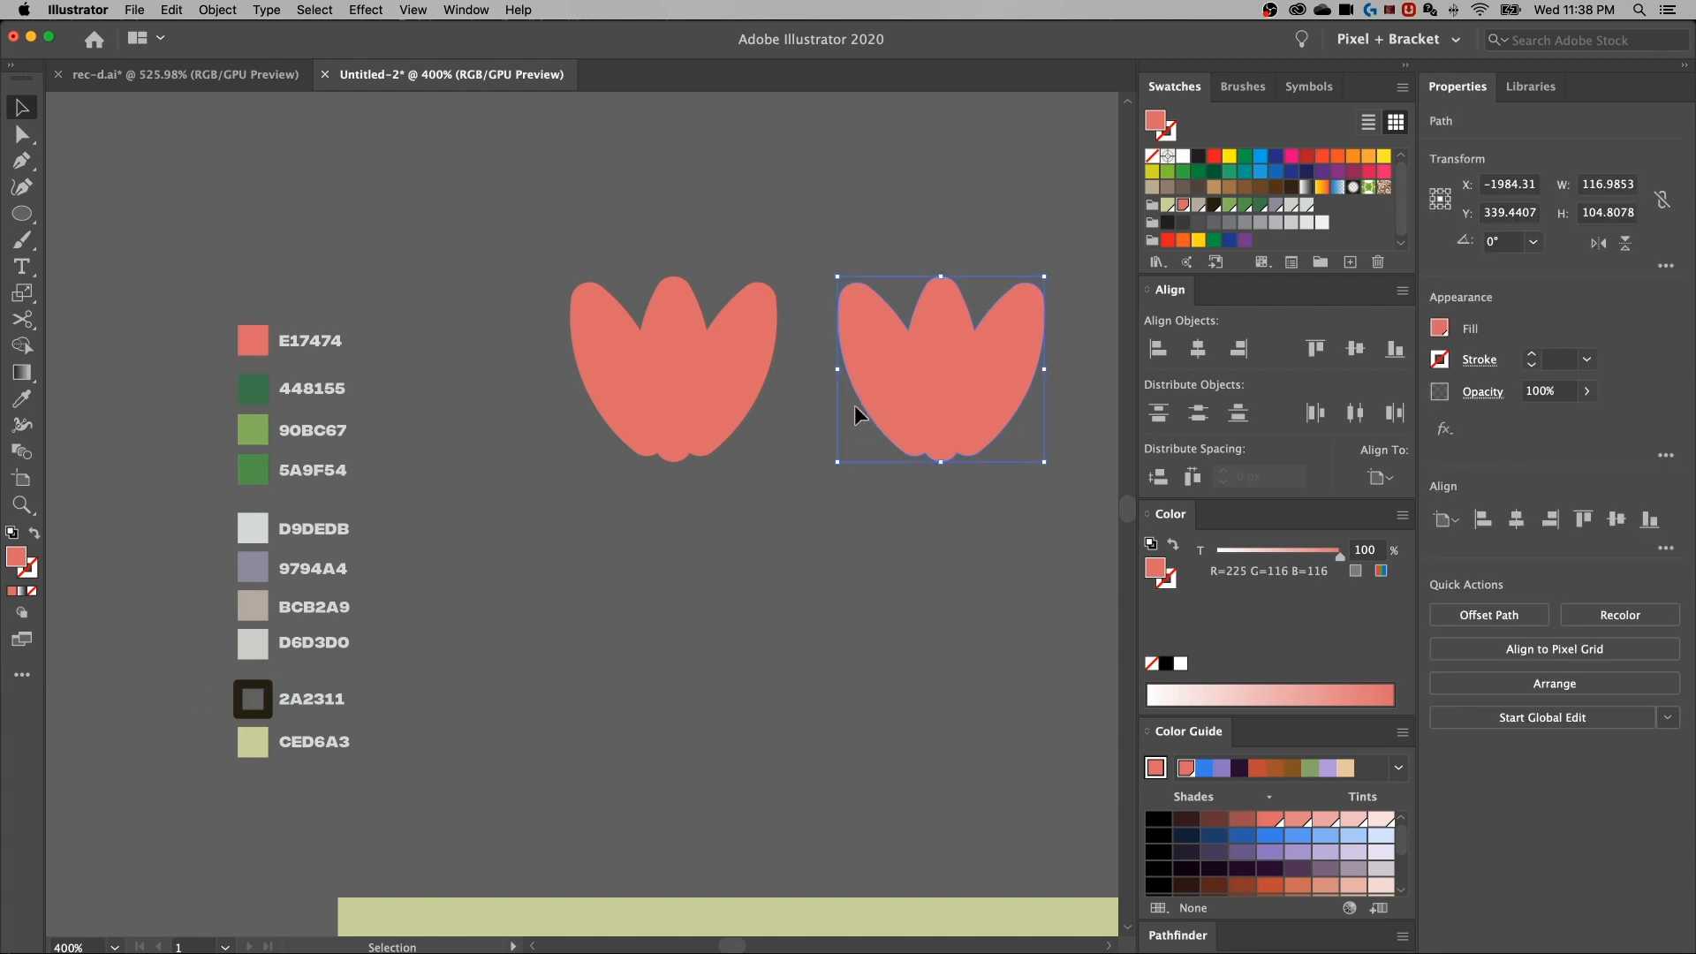
key(i)
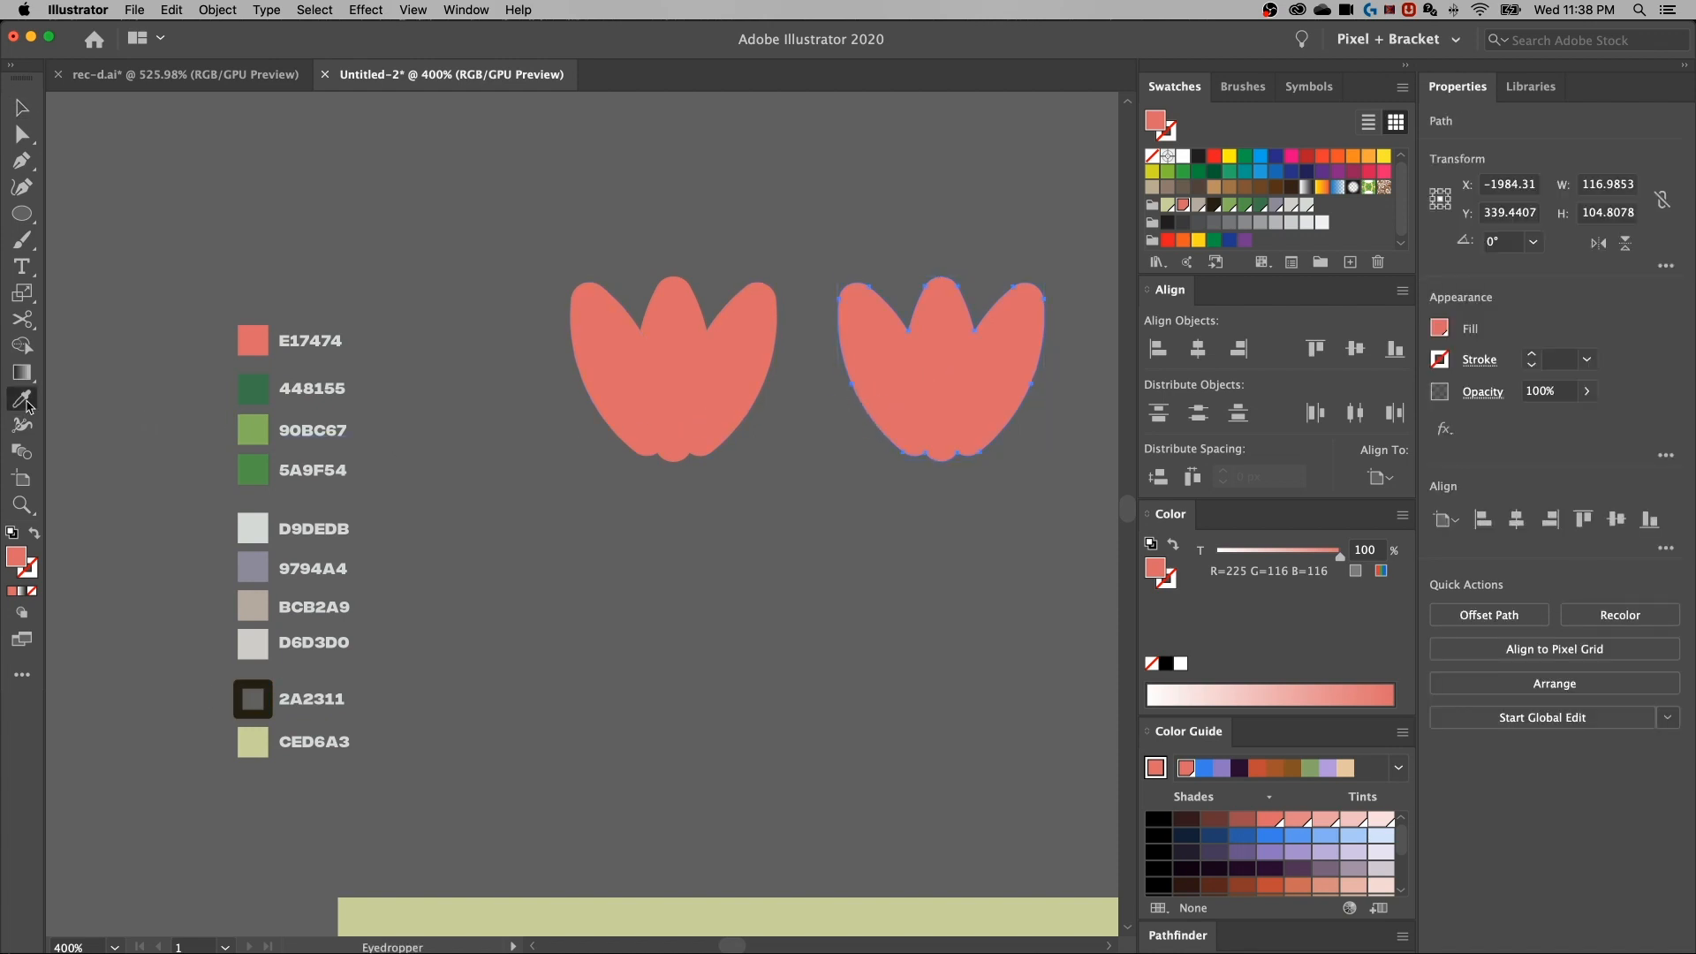
double_click(26, 405)
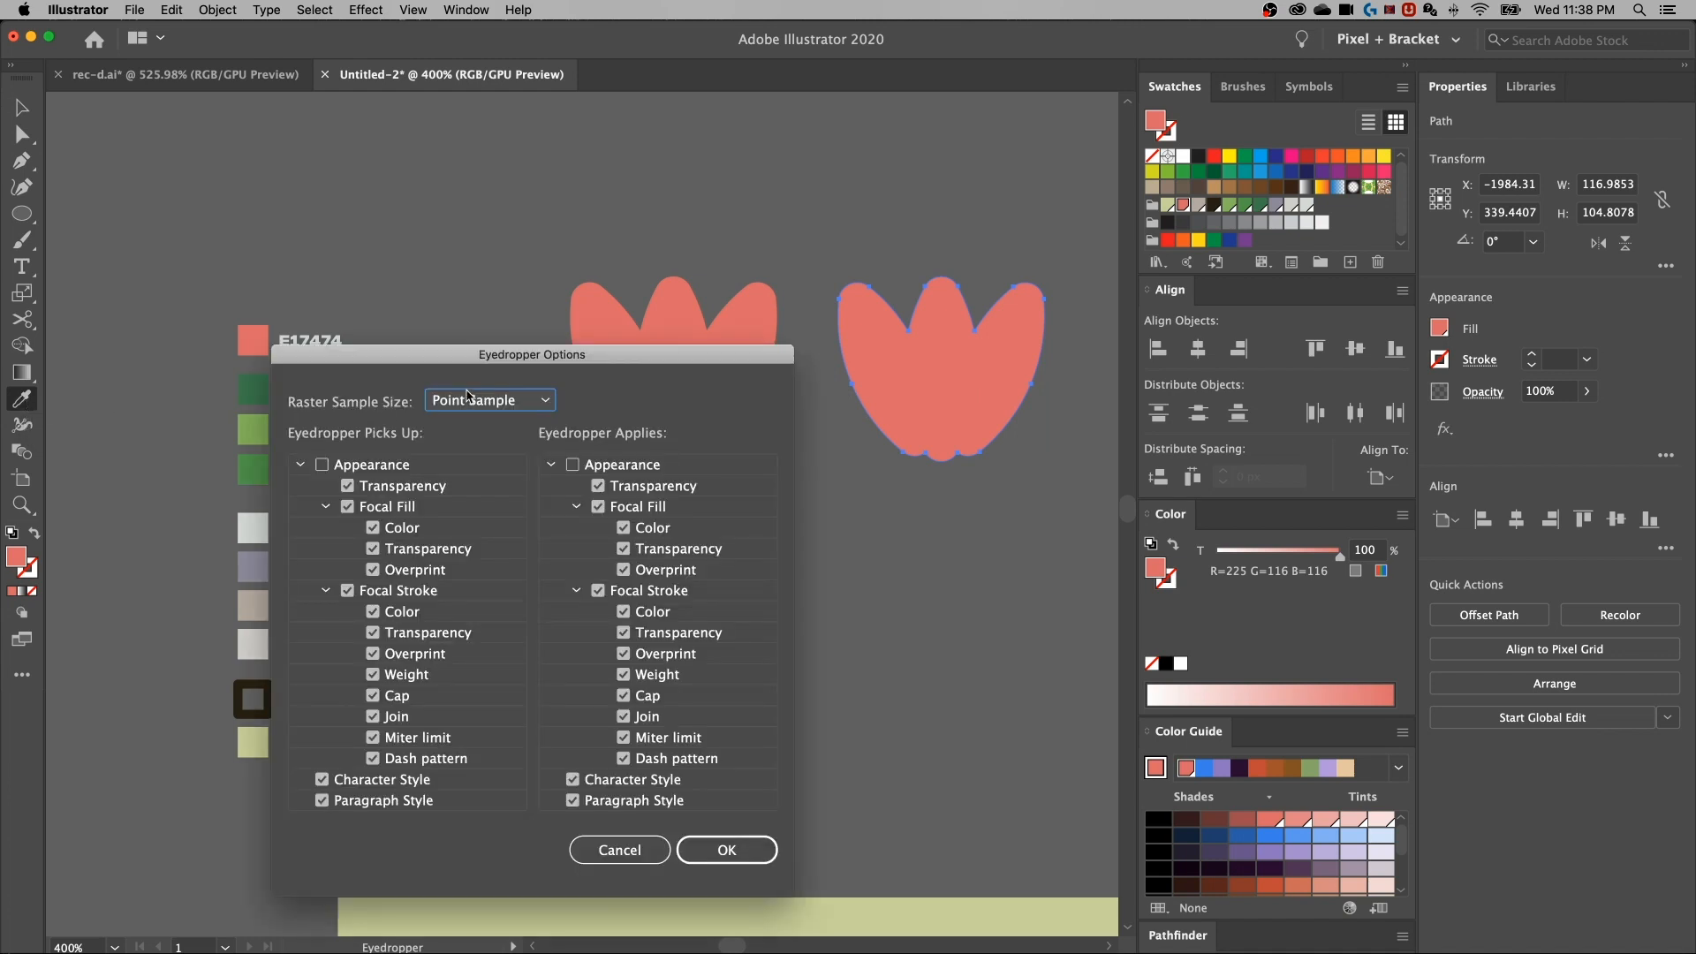
drag(497, 365, 624, 252)
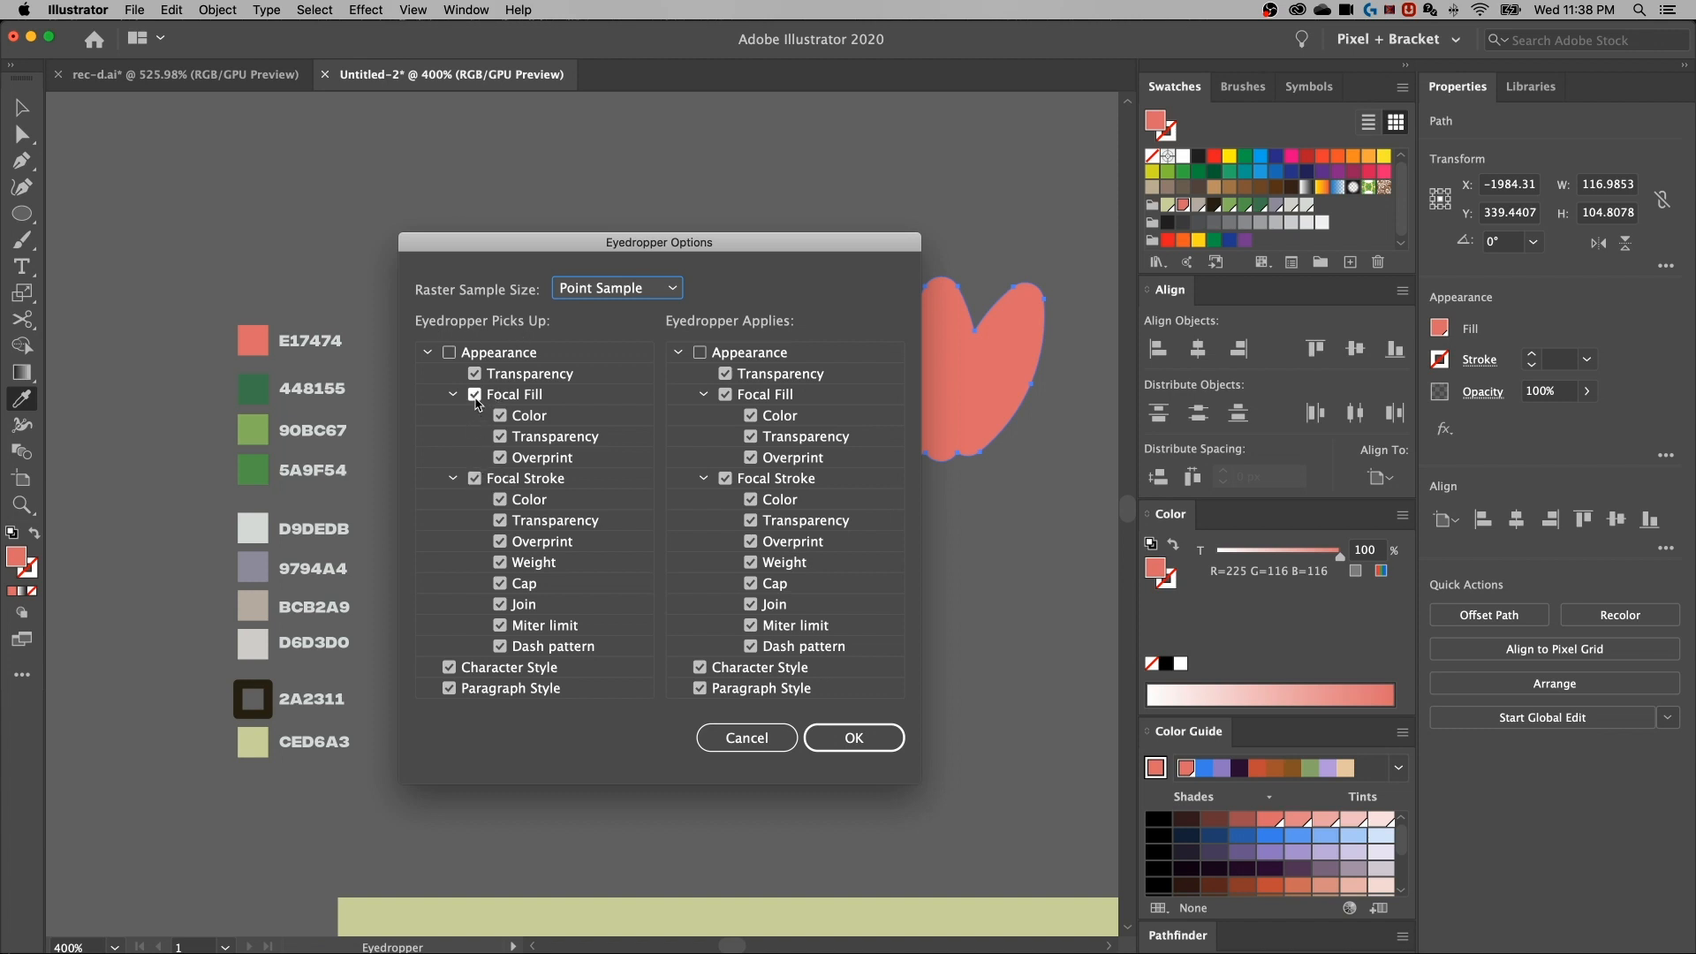
click(475, 395)
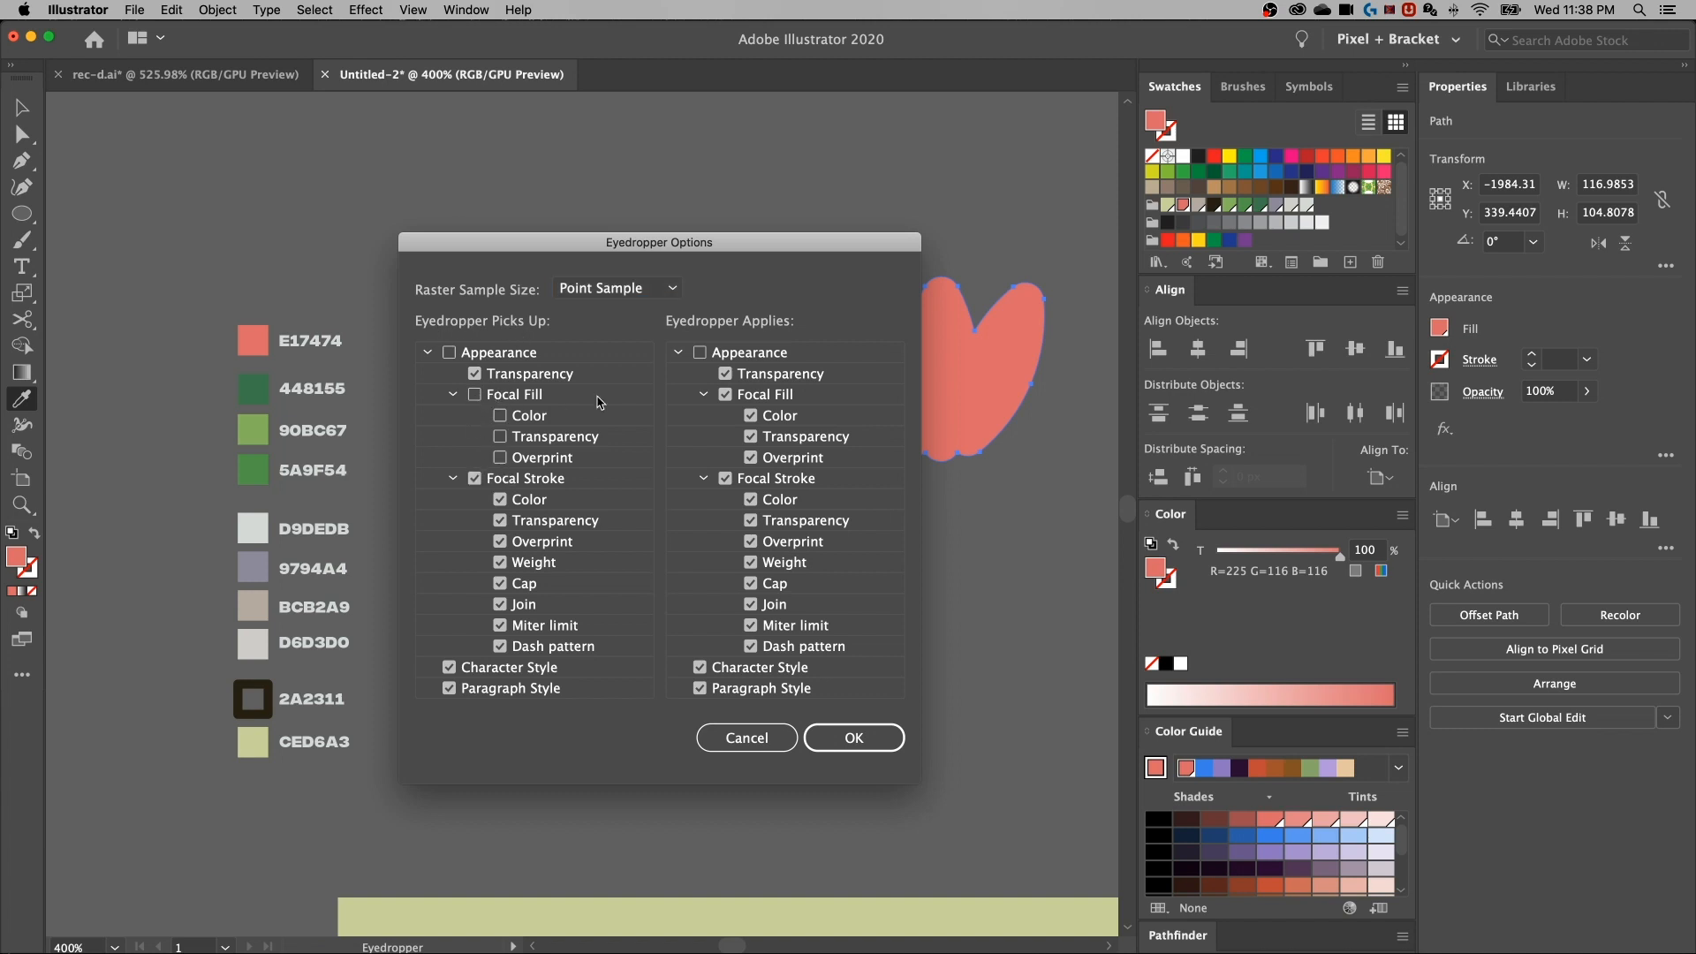
click(726, 395)
click(859, 740)
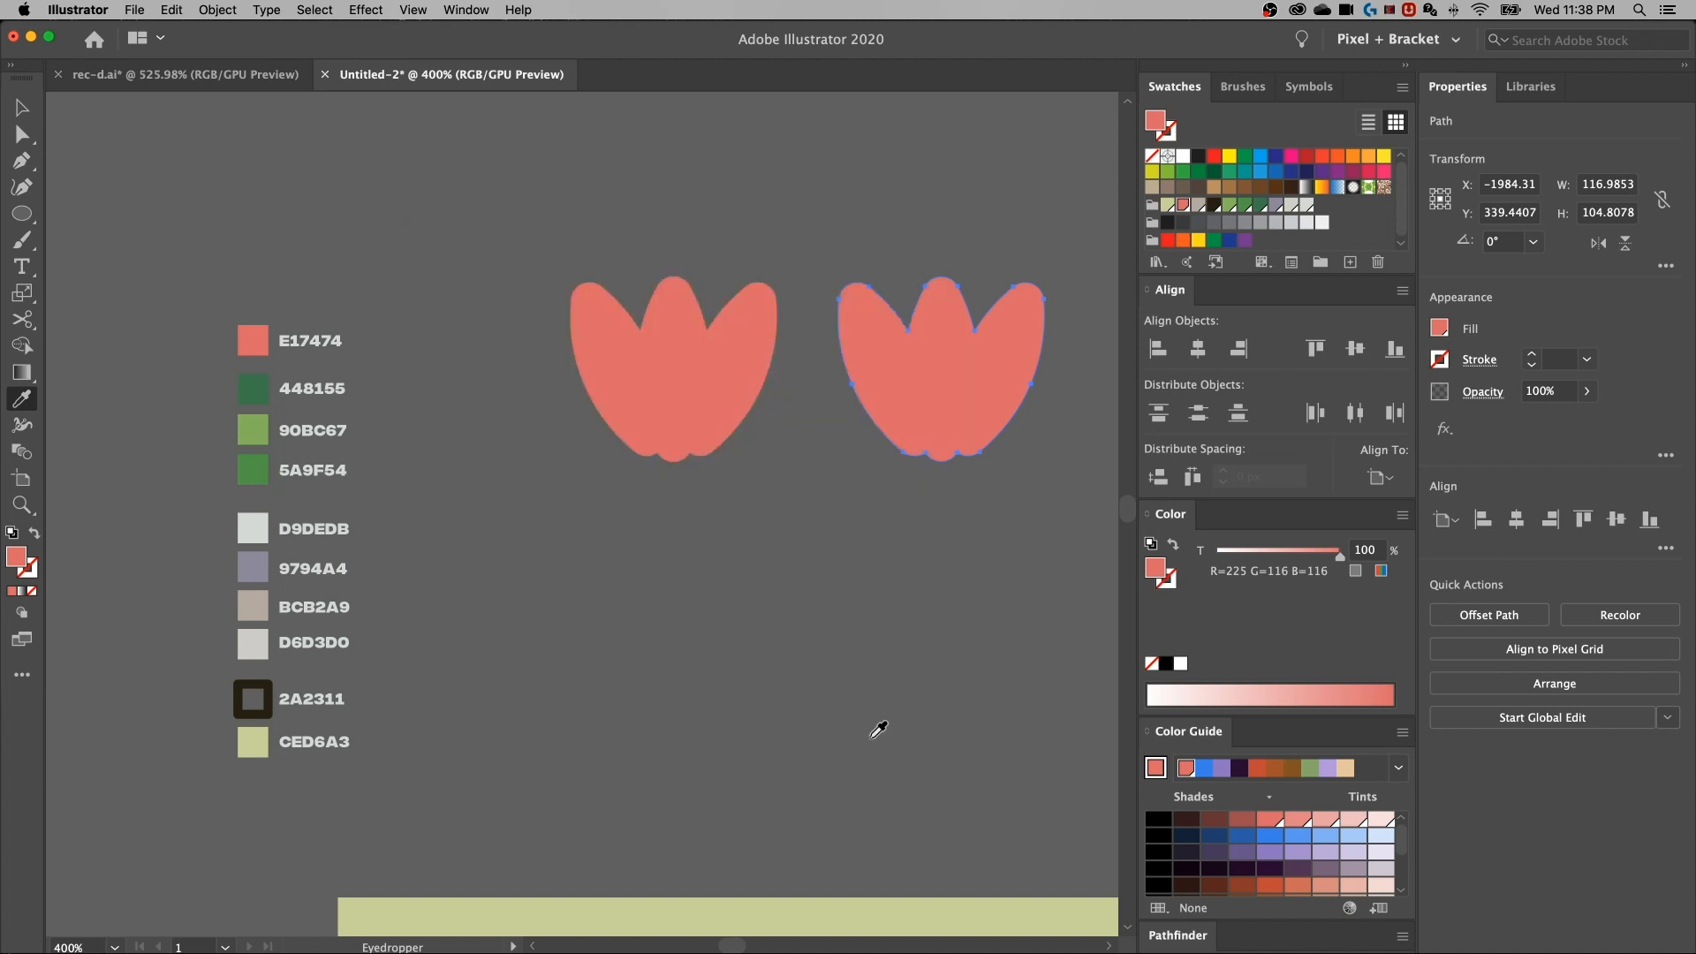
click(274, 694)
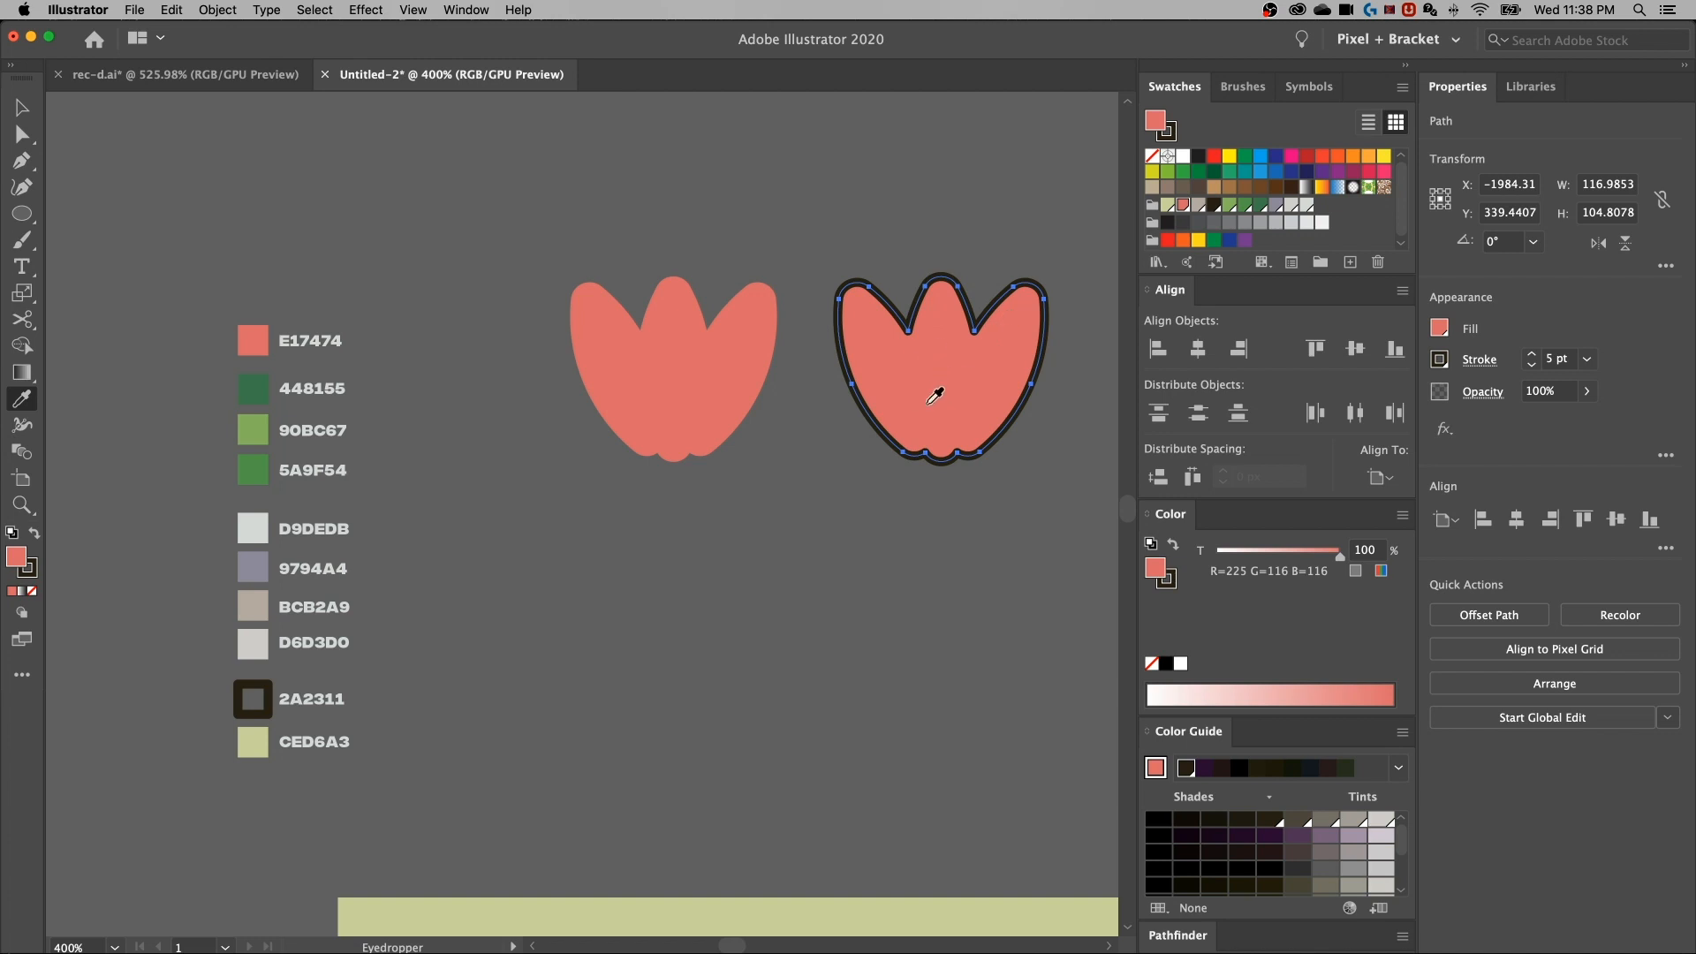
Include Focal Fill again in what the Eyedropper picks up and applies, and deselect the outlined flower
double_click(23, 402)
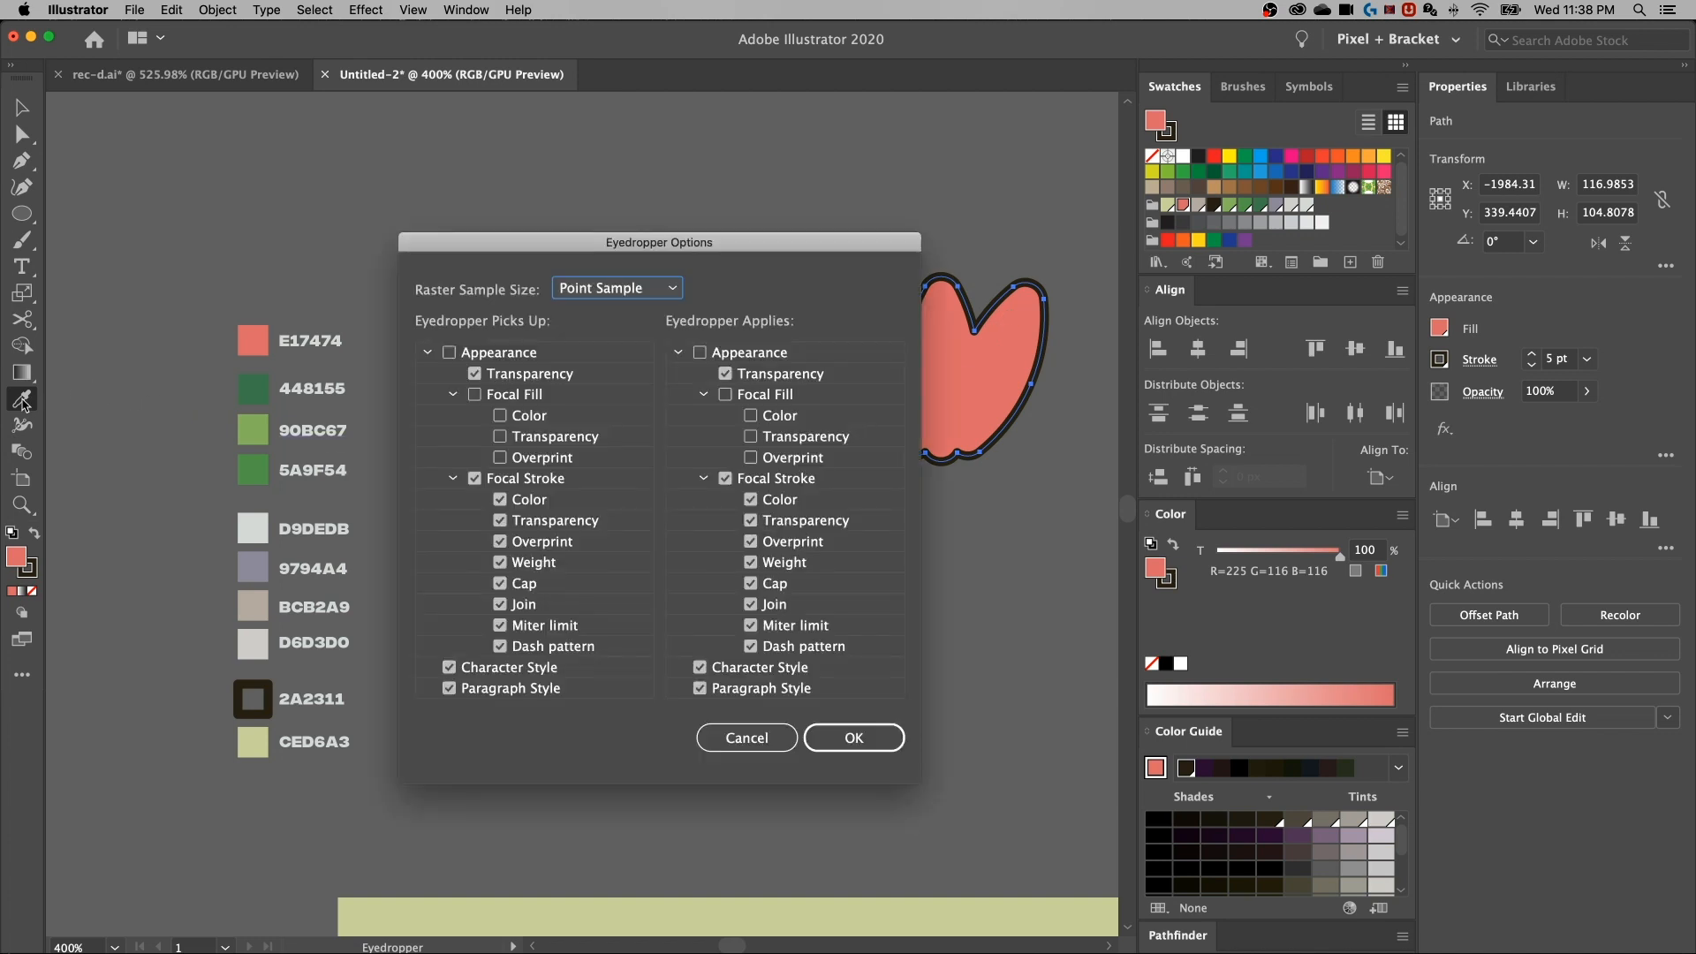
click(474, 394)
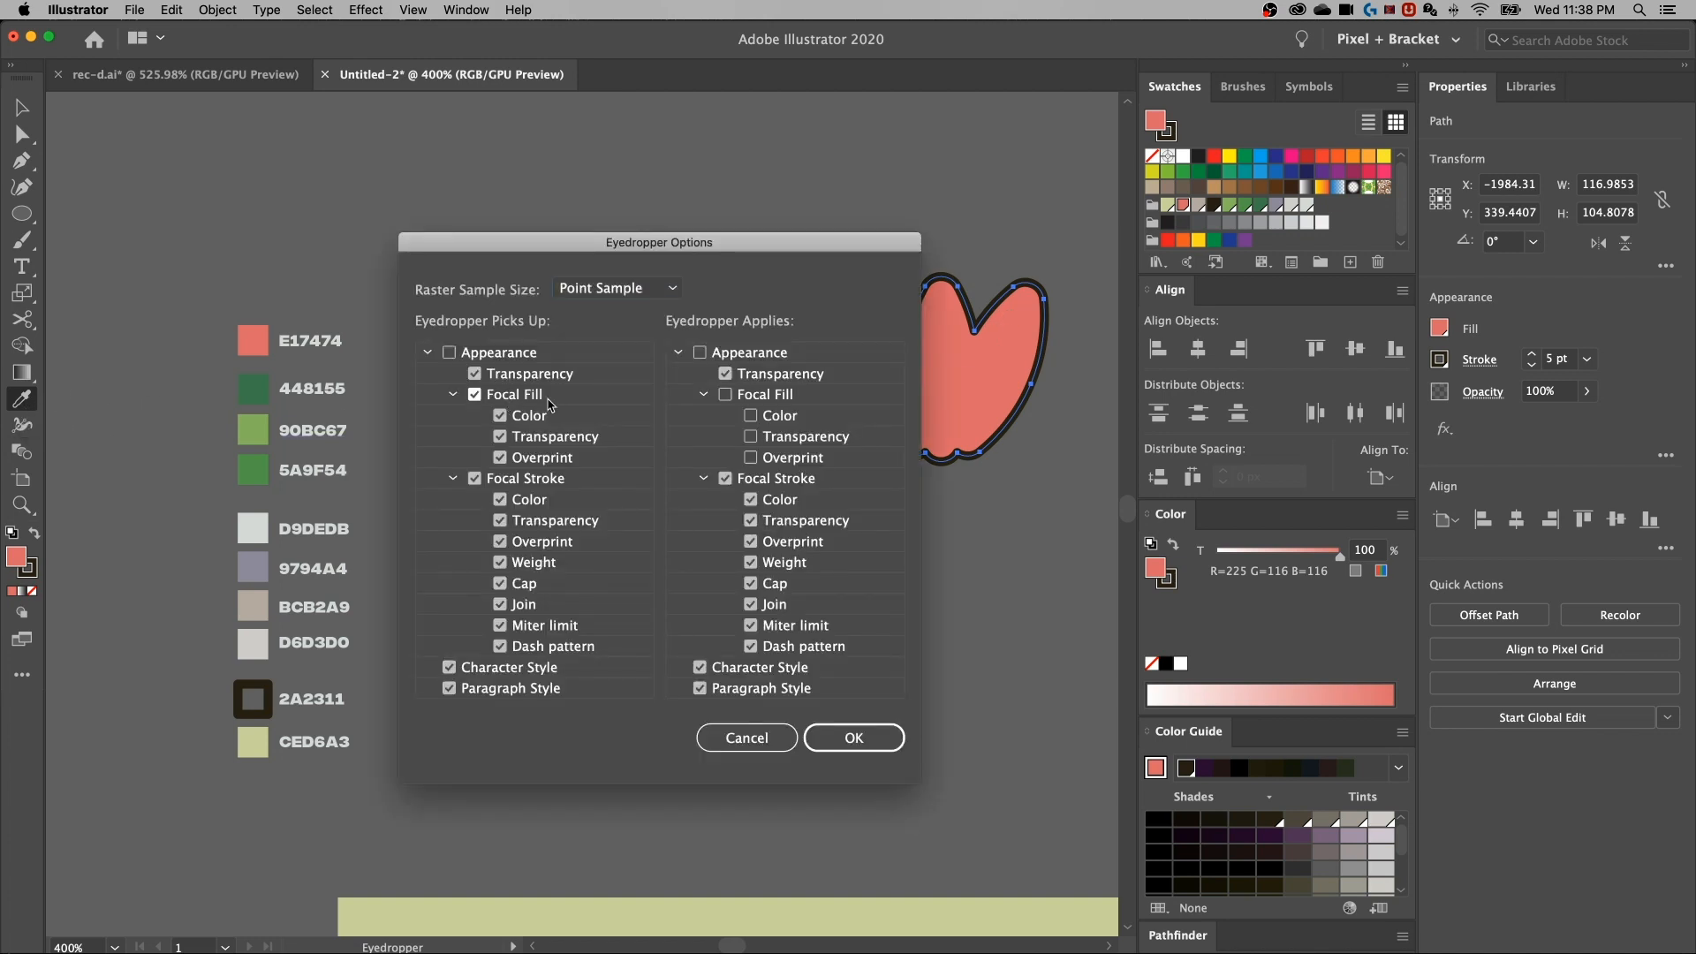
click(725, 394)
click(870, 742)
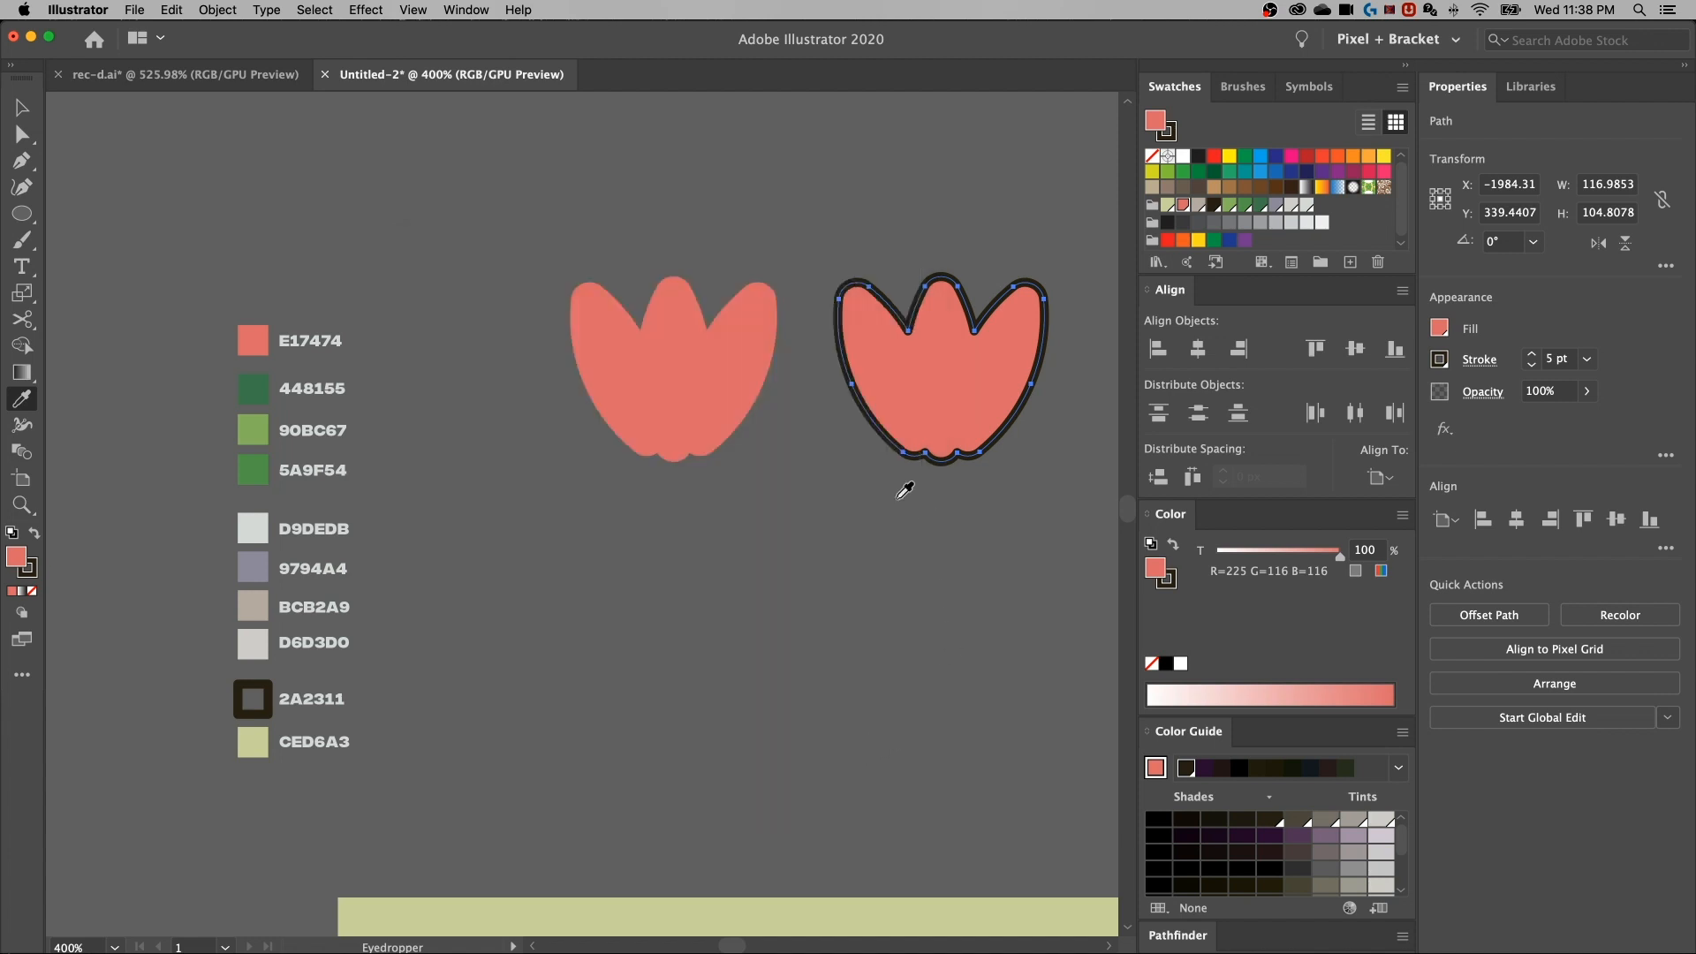
key(v)
click(887, 511)
Move the outlined flower just above the cactus's central stem and scale it down proportionally to about 36 by 32 px
scroll(848, 468, right, 3)
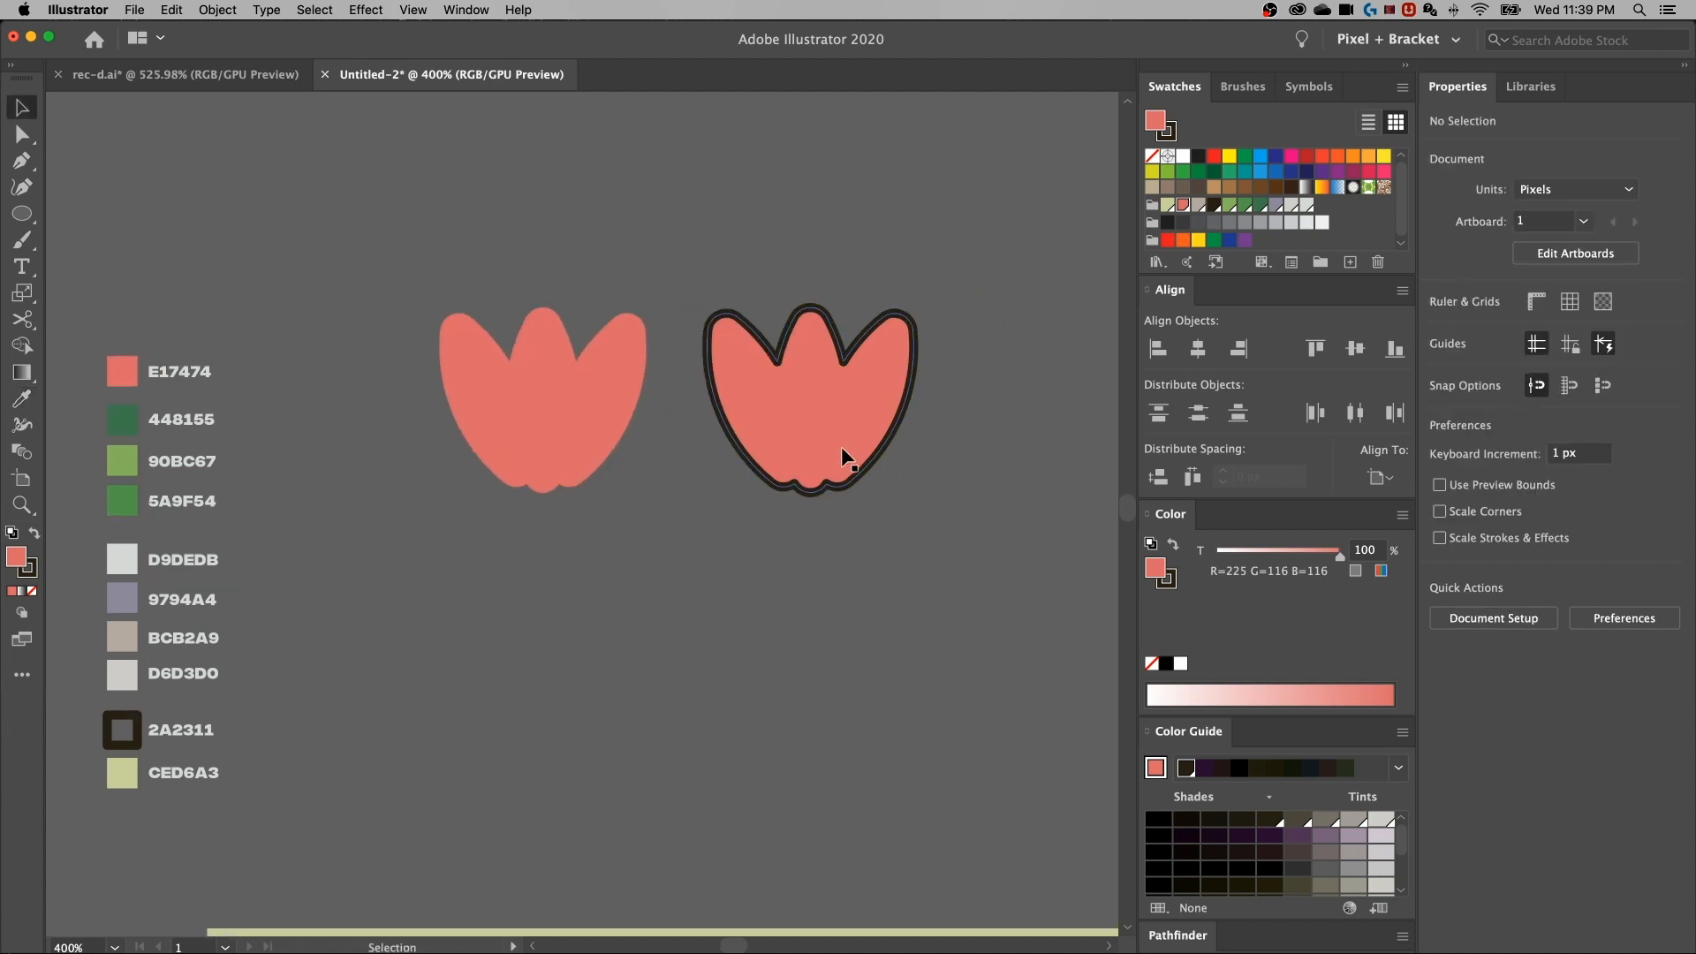
click(773, 356)
key(super+minus)
key(super+minus)
key(super+minus)
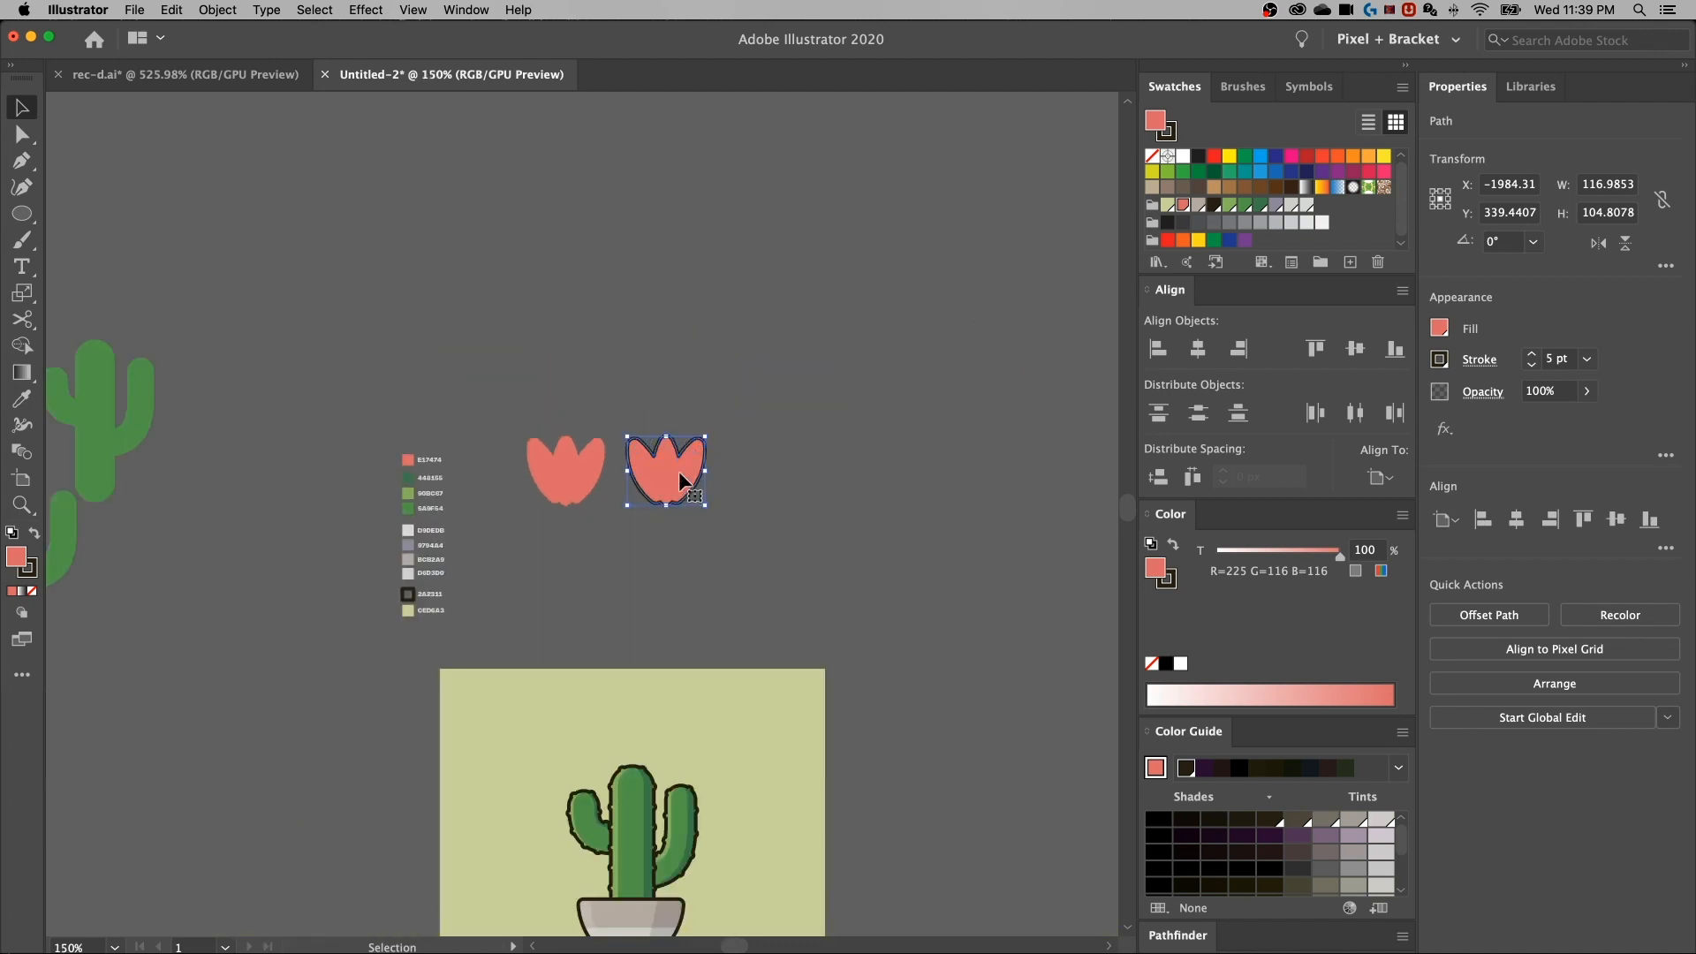
drag(675, 474, 645, 730)
key(super+plus)
key(super+plus)
key(super+plus)
drag(742, 803, 636, 96)
drag(729, 295, 586, 420)
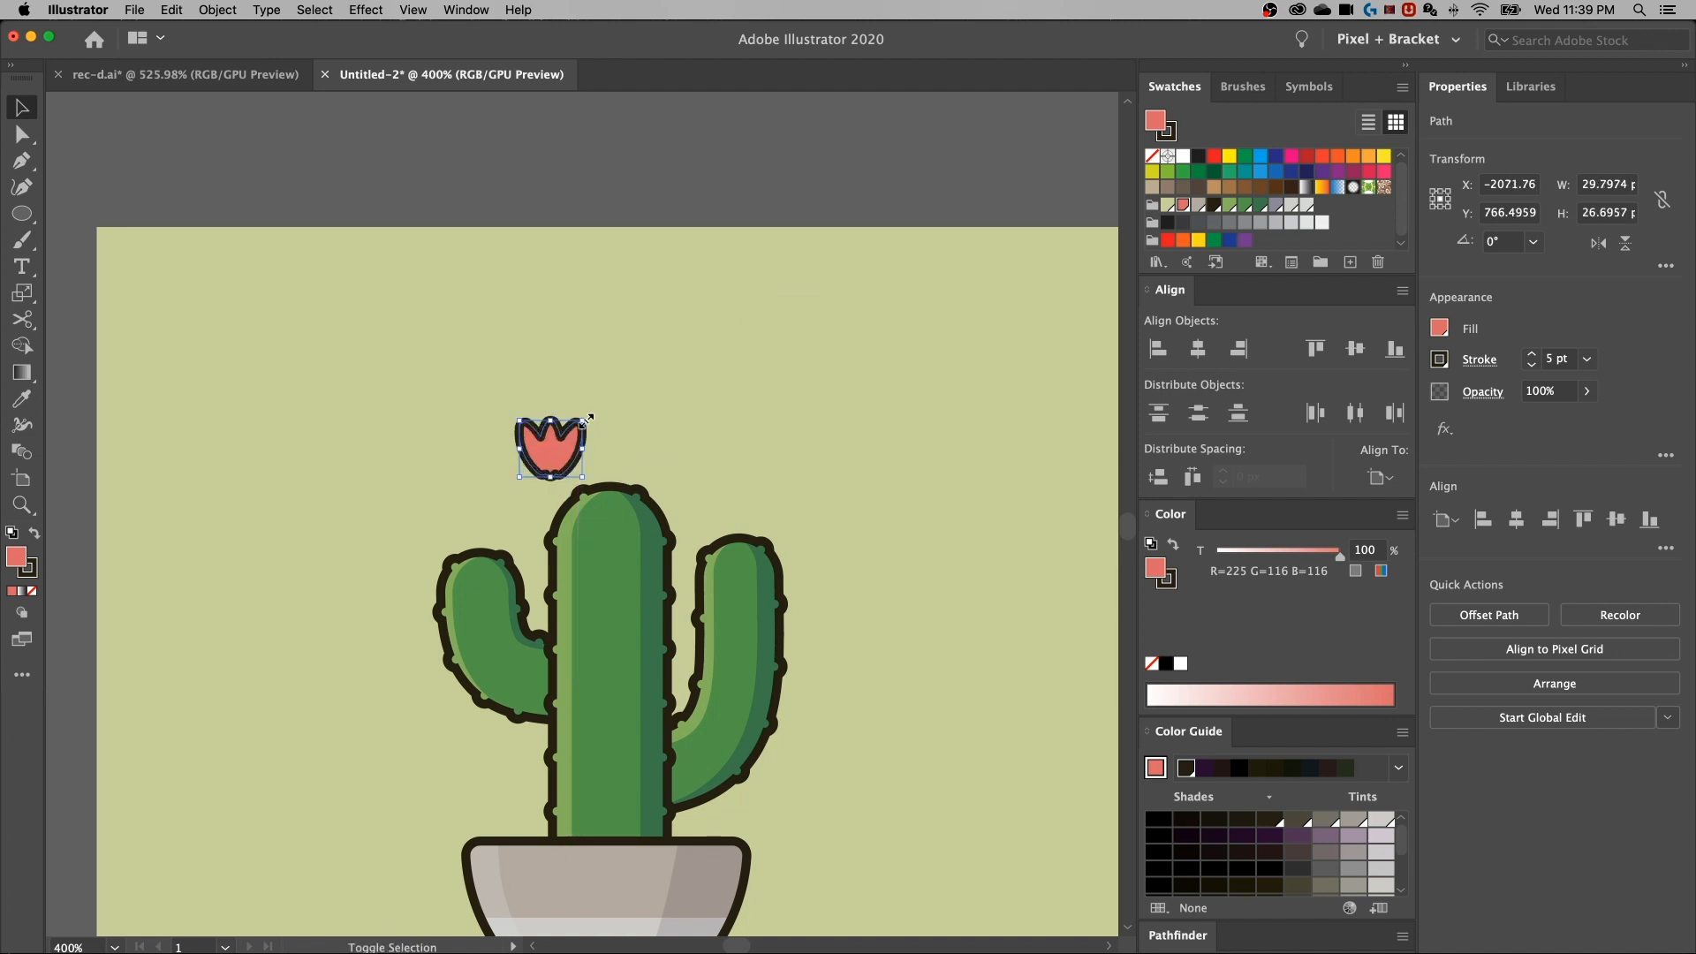
Align the flower's stroke to the outside and shrink the flower proportionally to about 23 by 21 px
click(1479, 363)
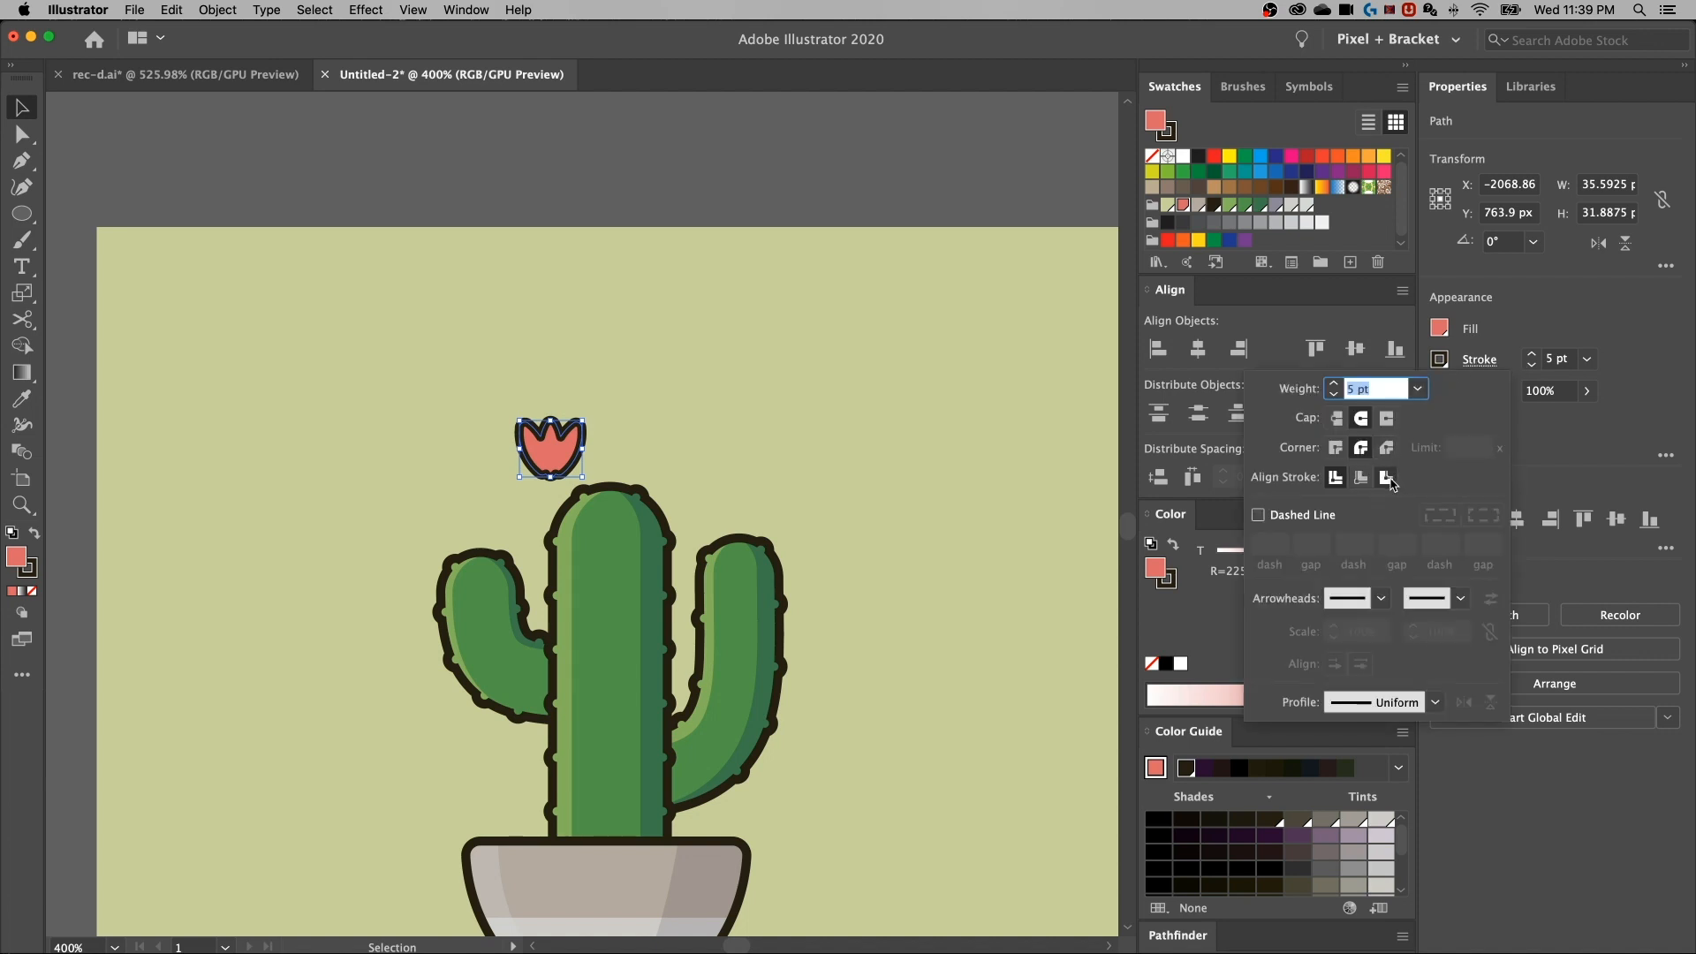
click(1389, 479)
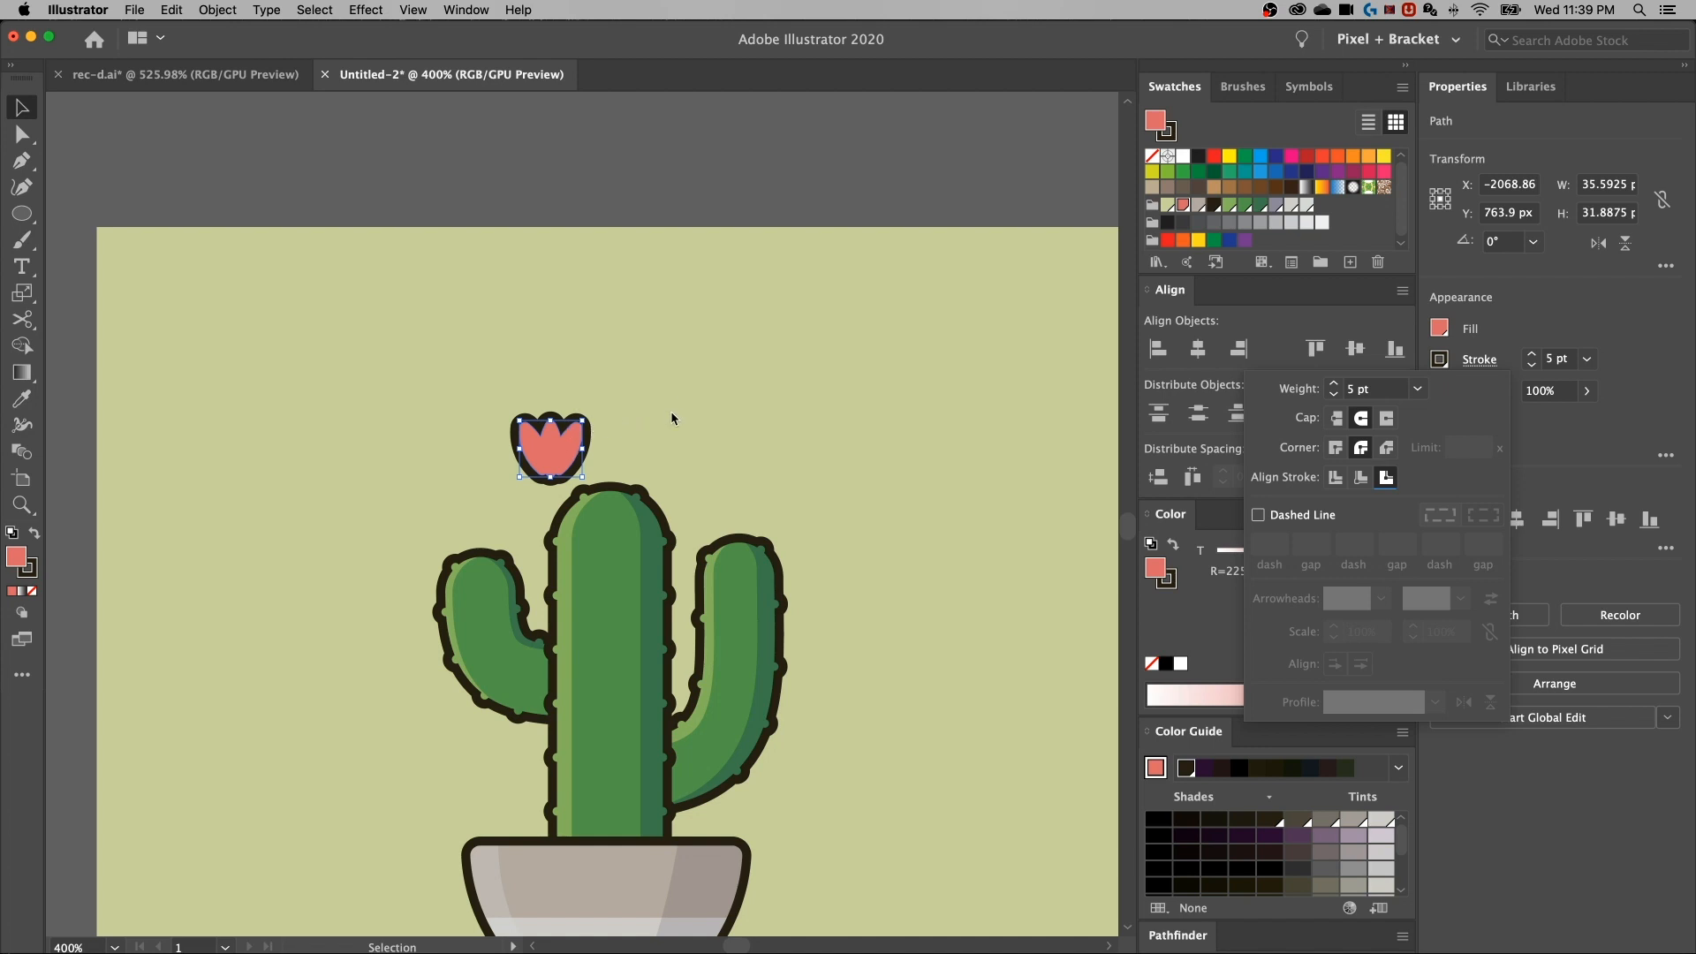
drag(582, 421, 567, 439)
click(579, 472)
Center the flower horizontally with the cactus group and lower it to overlap the tip of the central stem
click(550, 465)
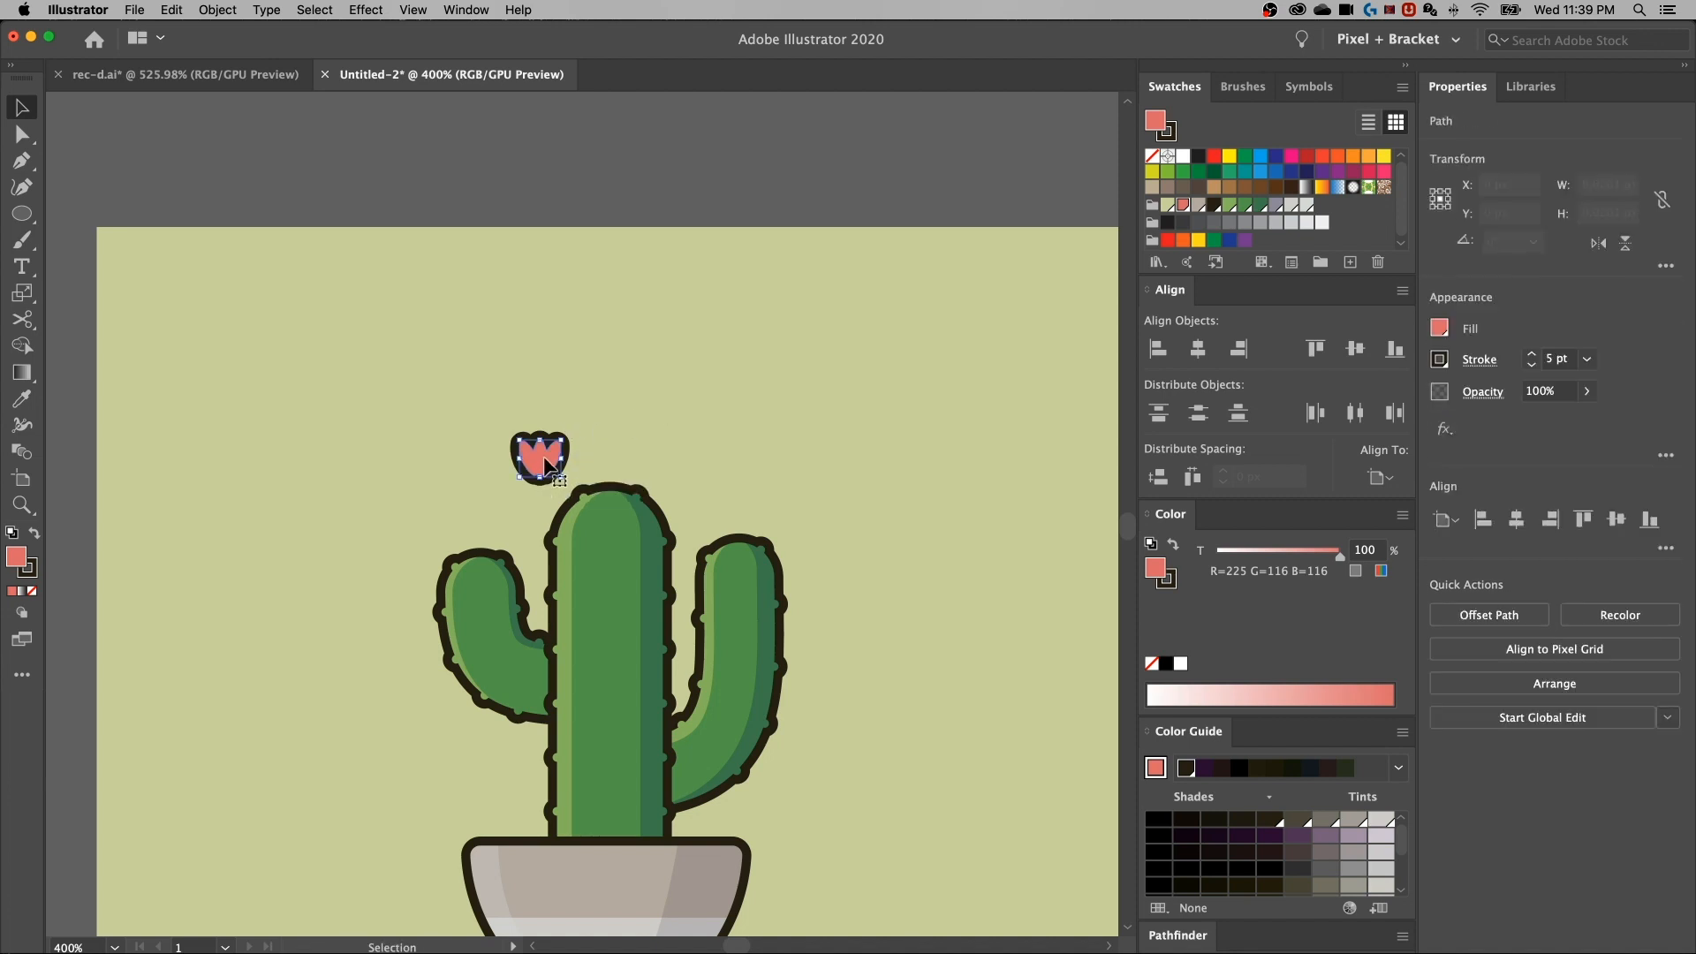
shift+click(611, 526)
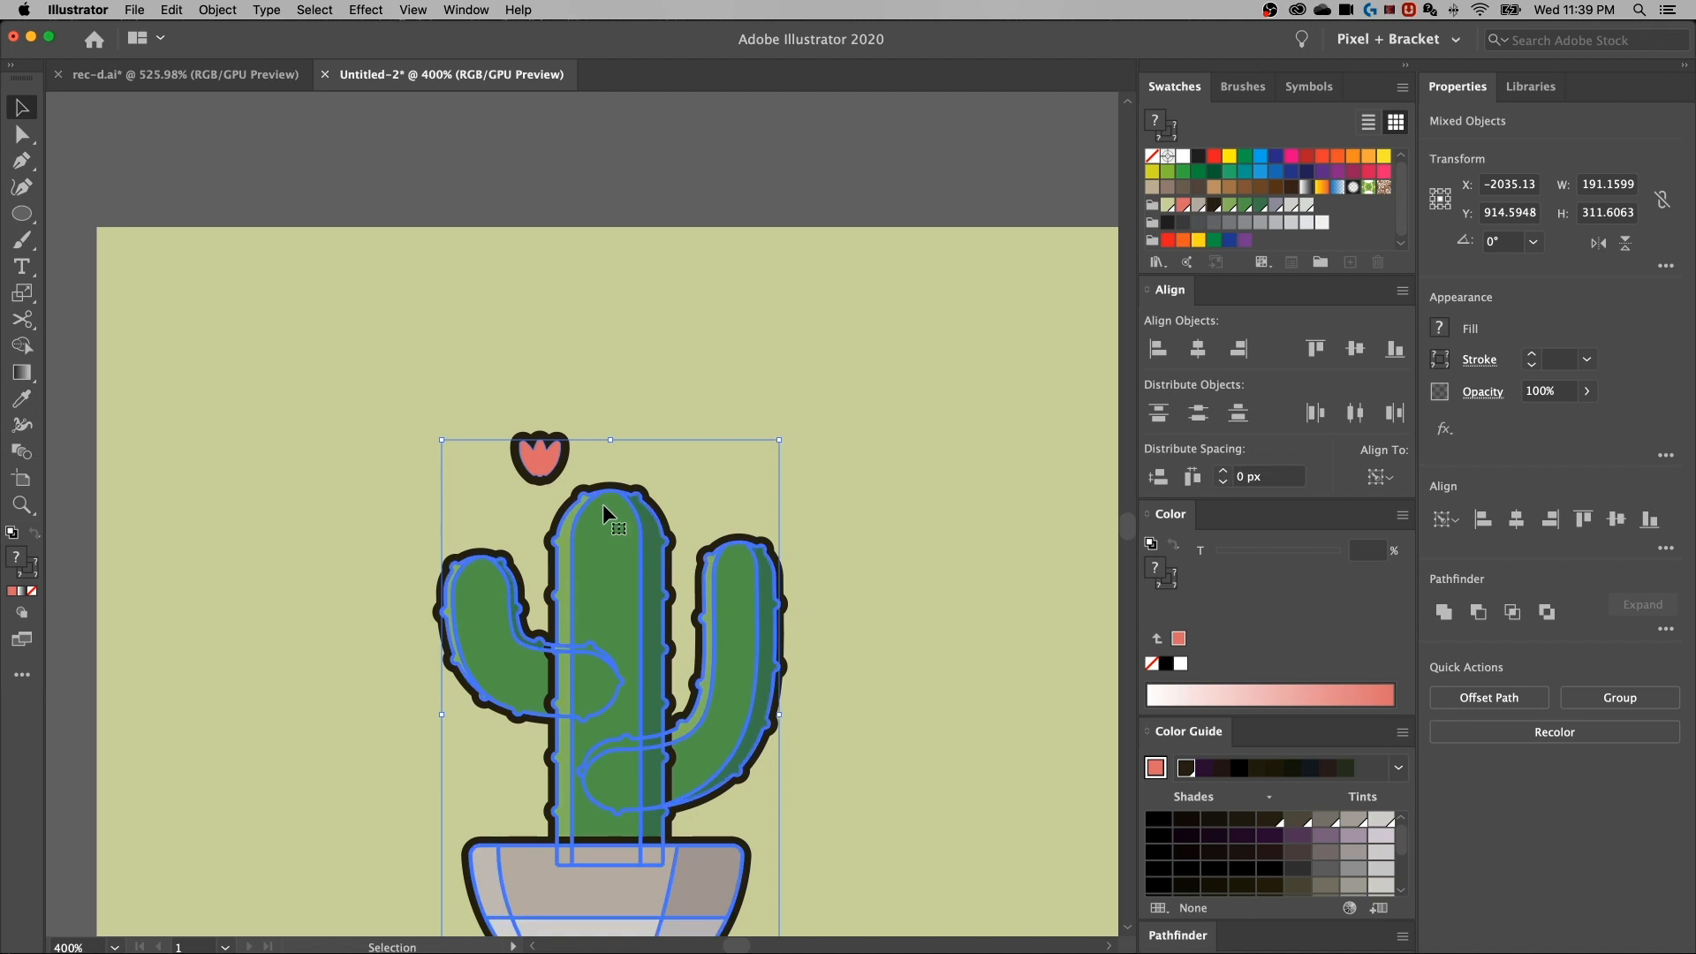
click(1518, 524)
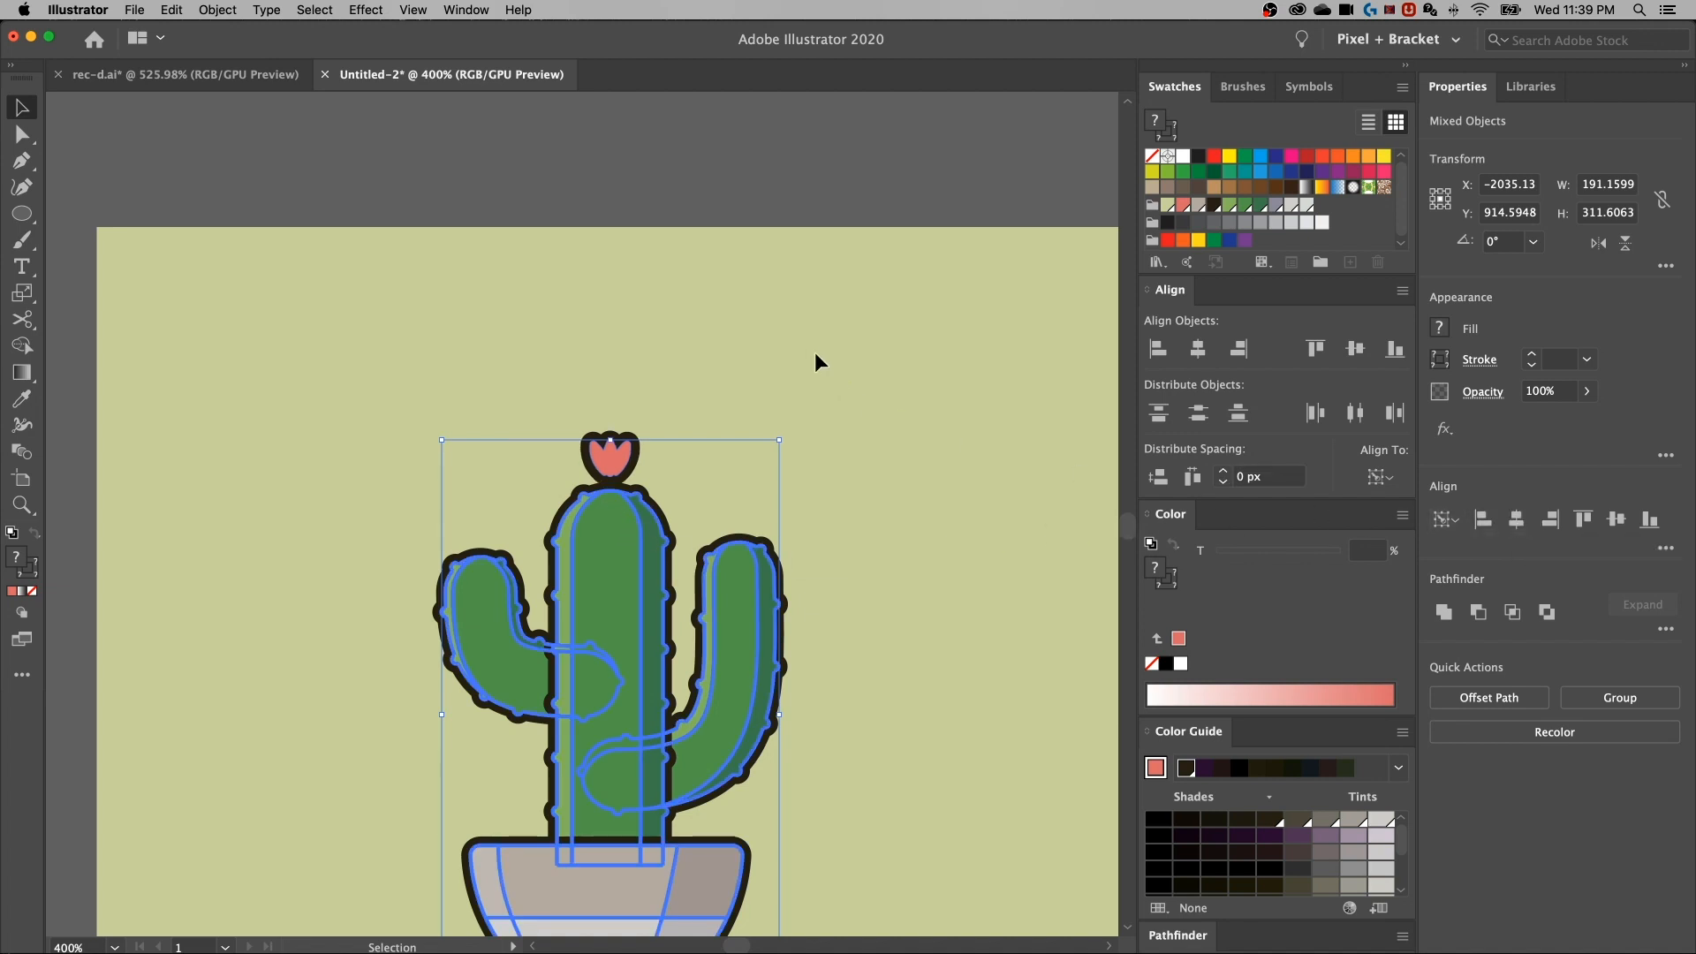
click(647, 428)
drag(608, 452, 615, 482)
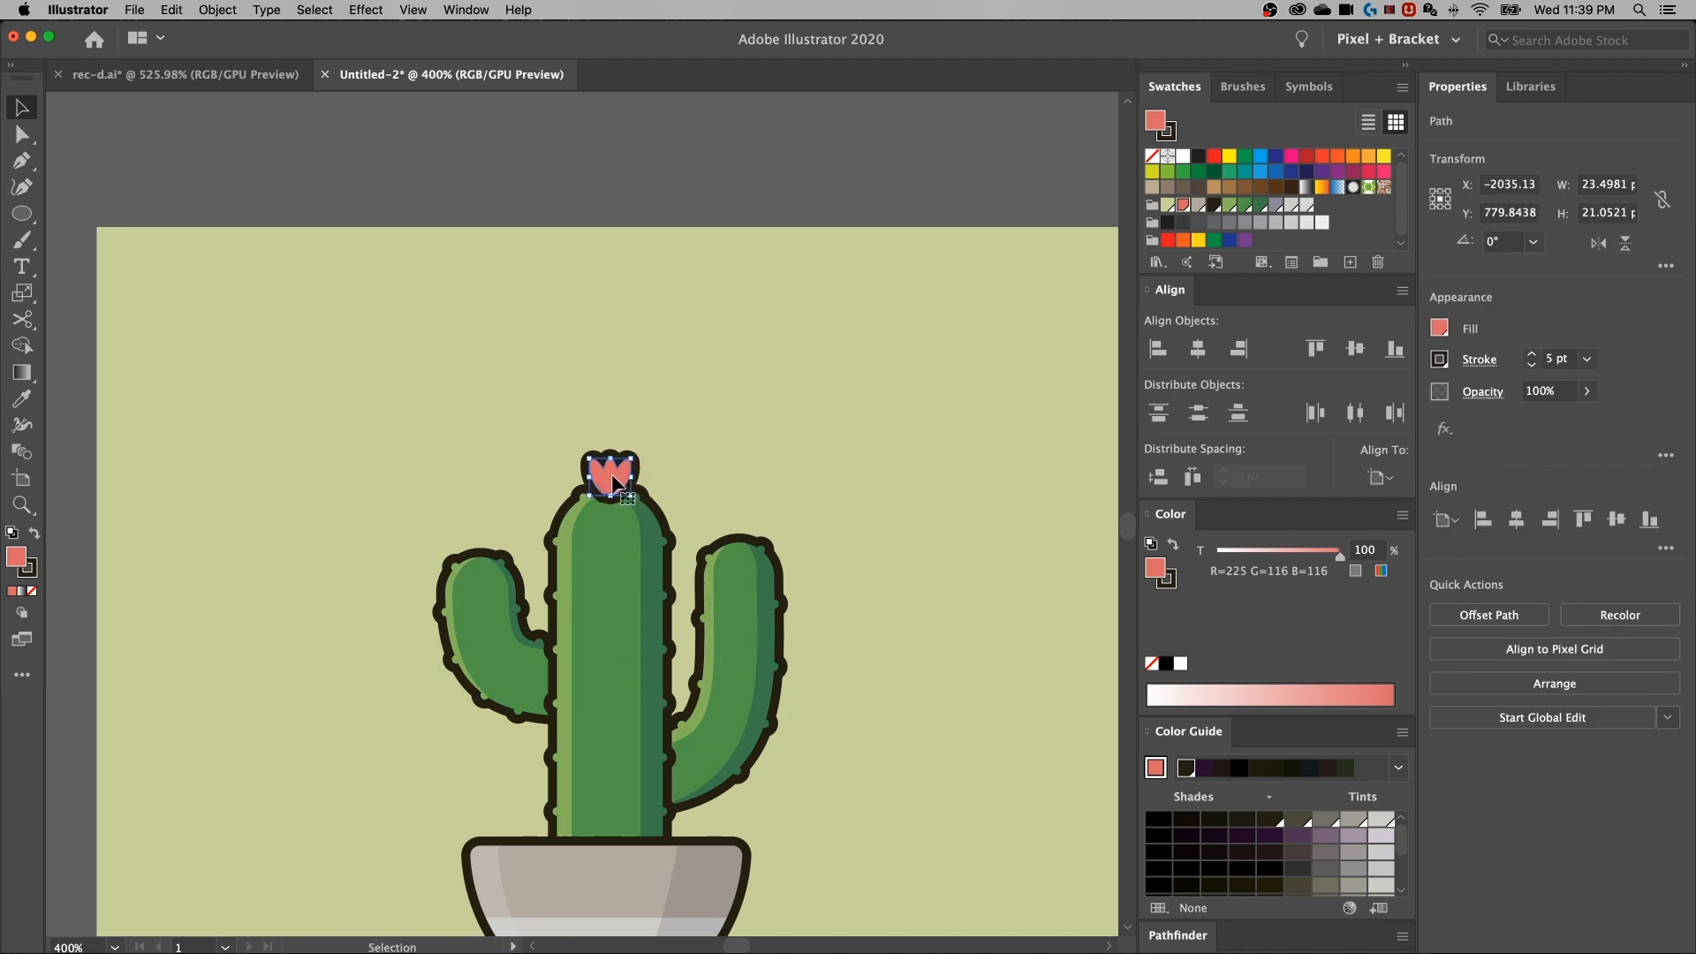
Bring the potted cactus group to the front so it covers the base of the flower
click(609, 541)
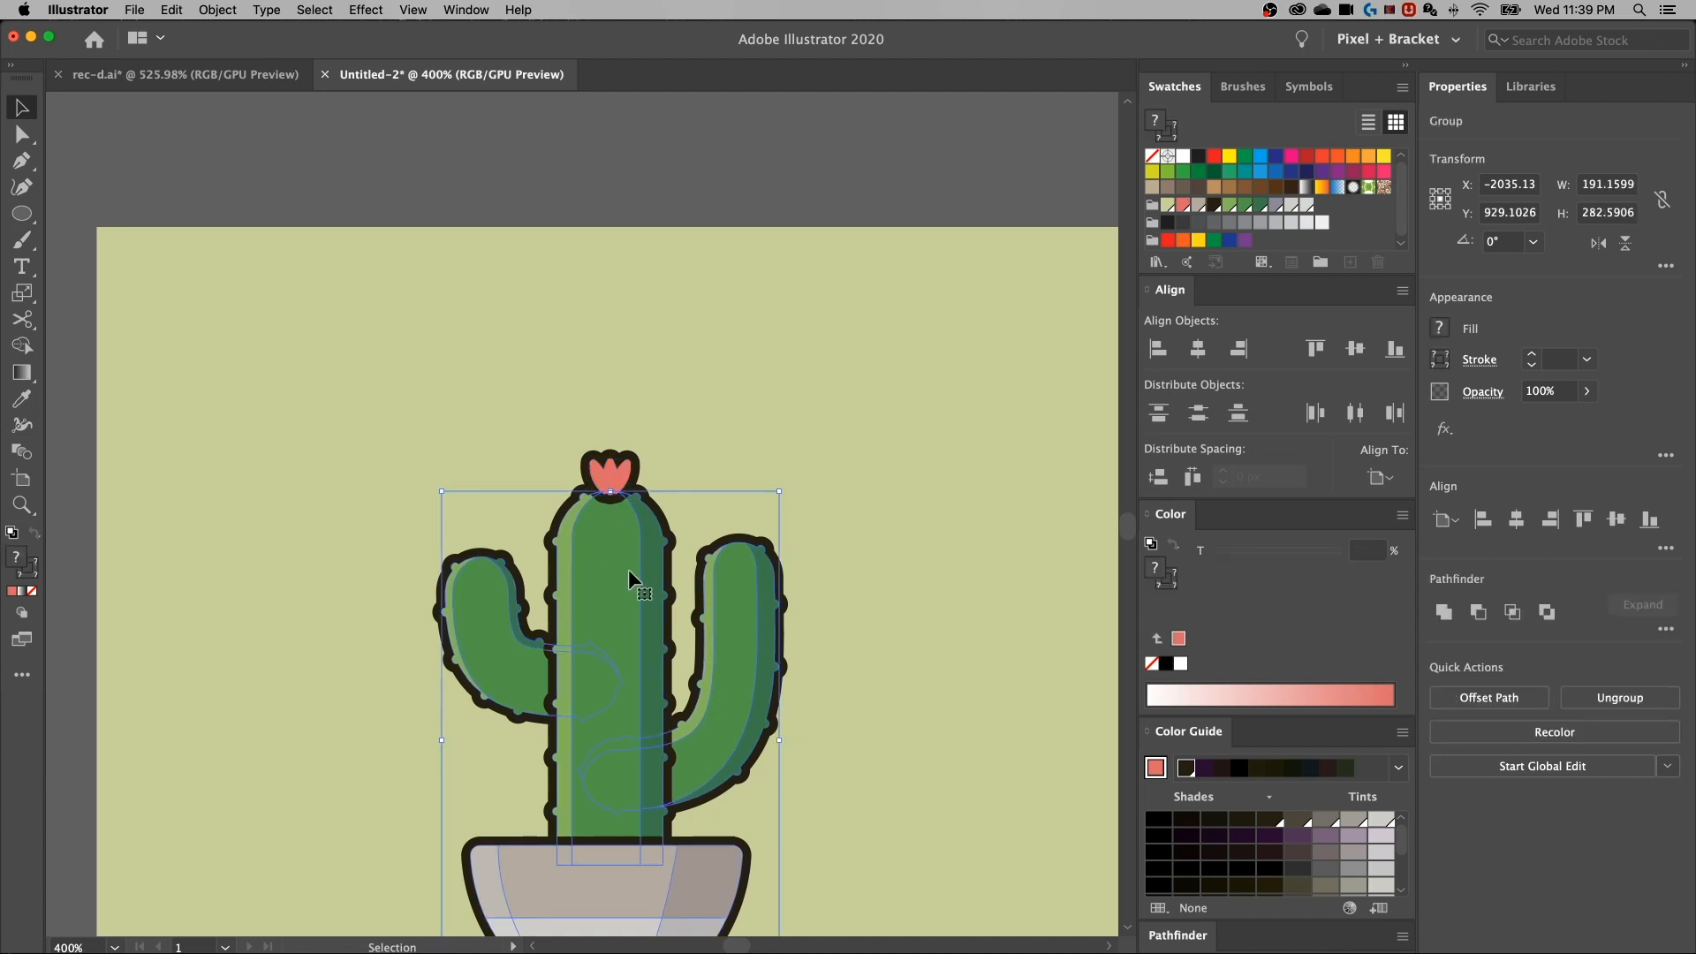
right_click(627, 569)
mouse_move(709, 781)
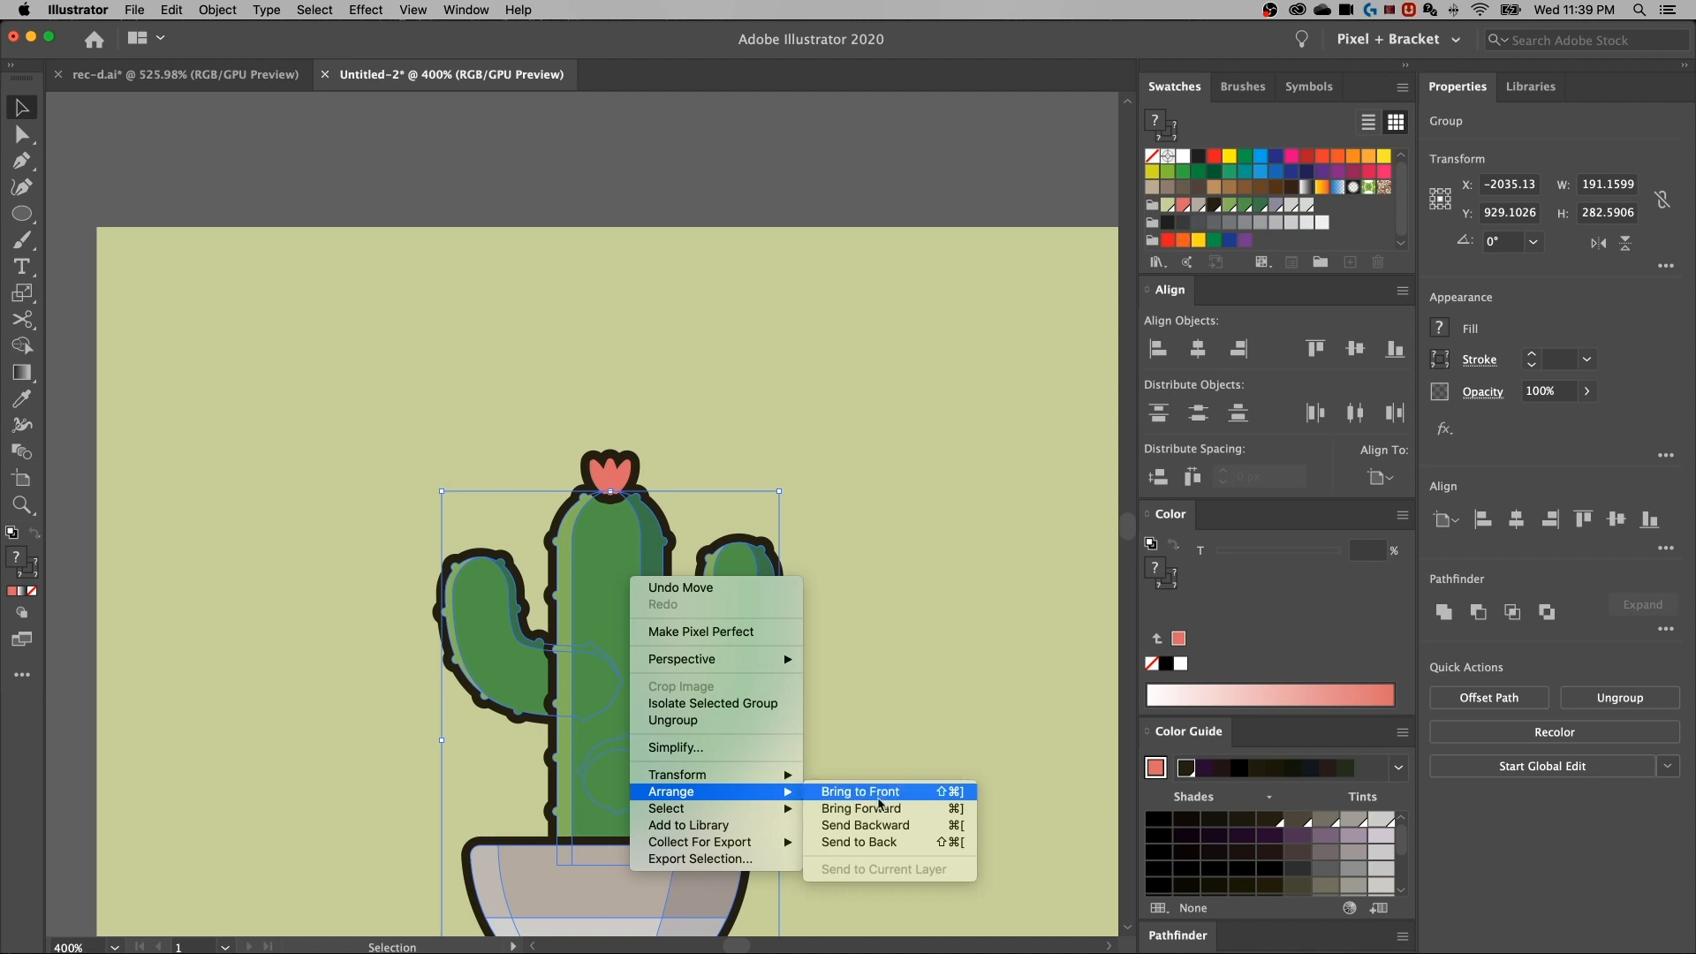
click(883, 801)
click(767, 353)
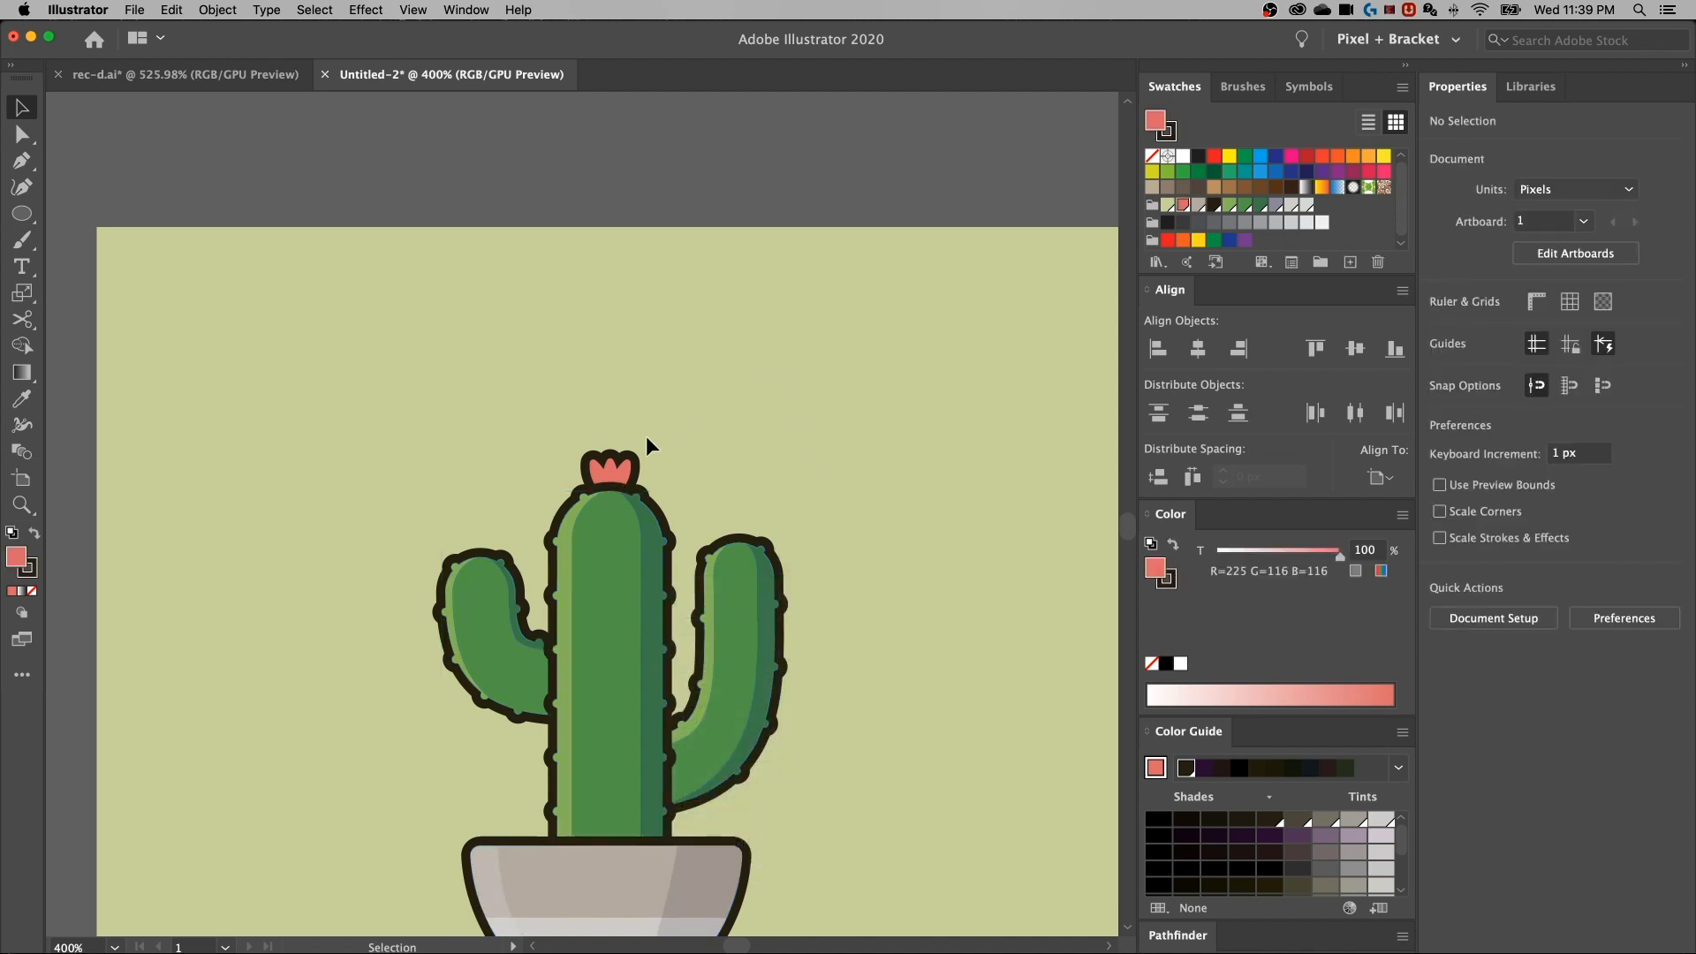
click(630, 461)
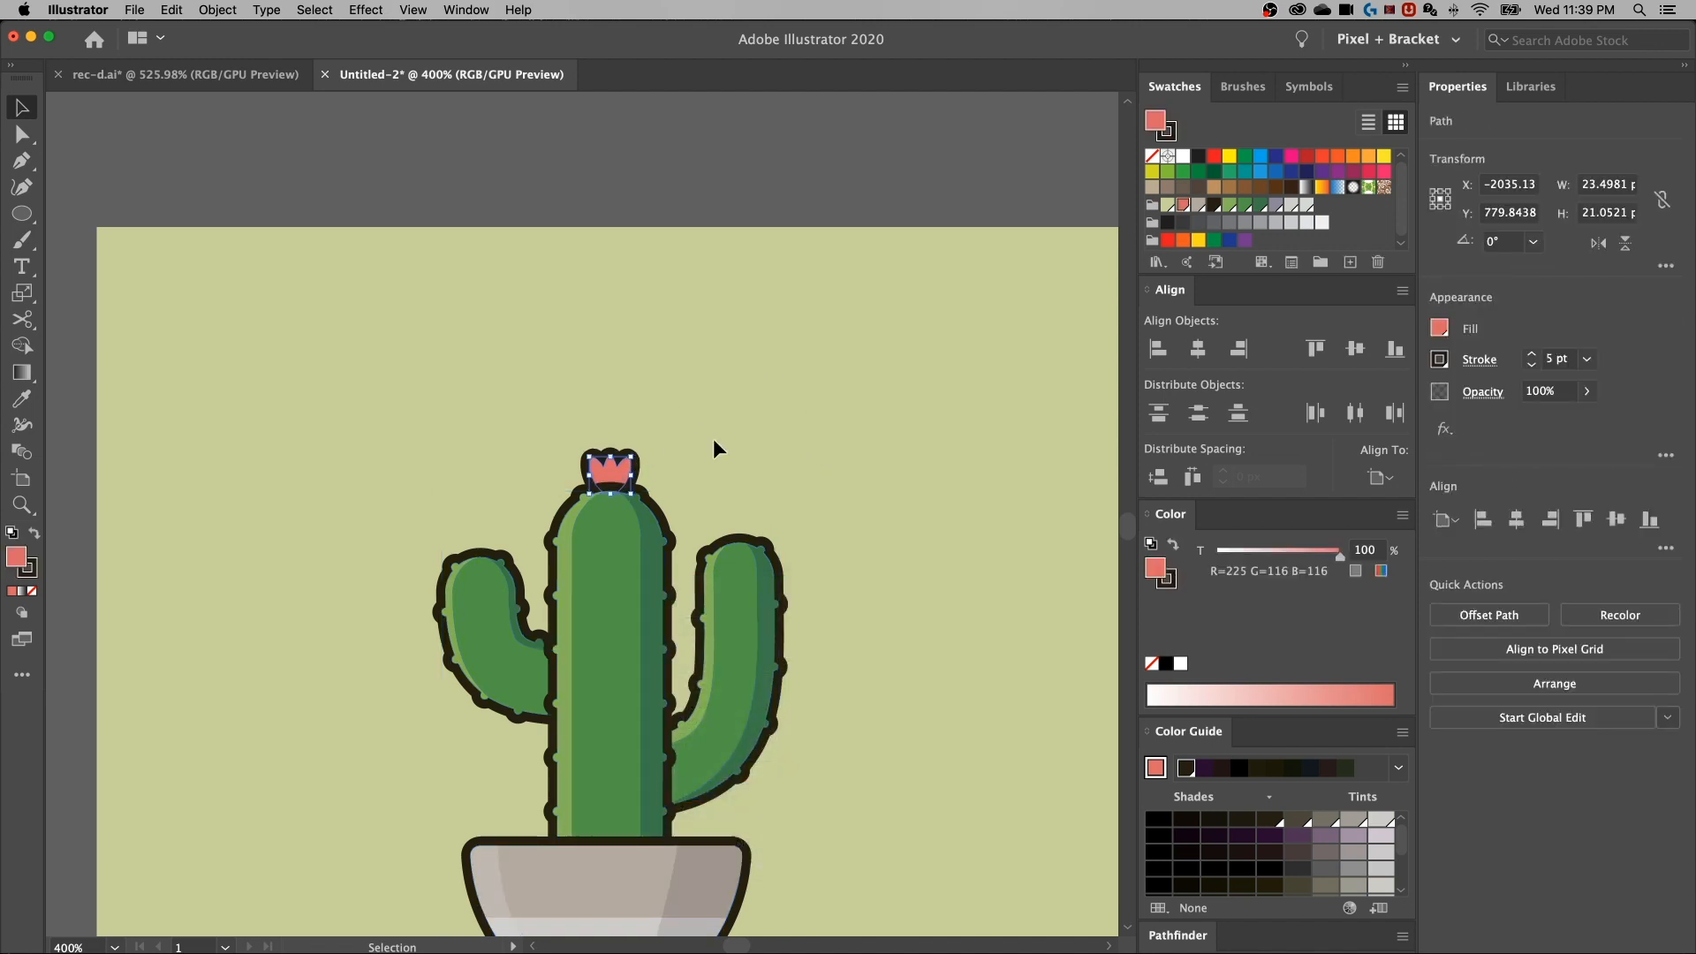
click(782, 469)
drag(813, 503, 723, 387)
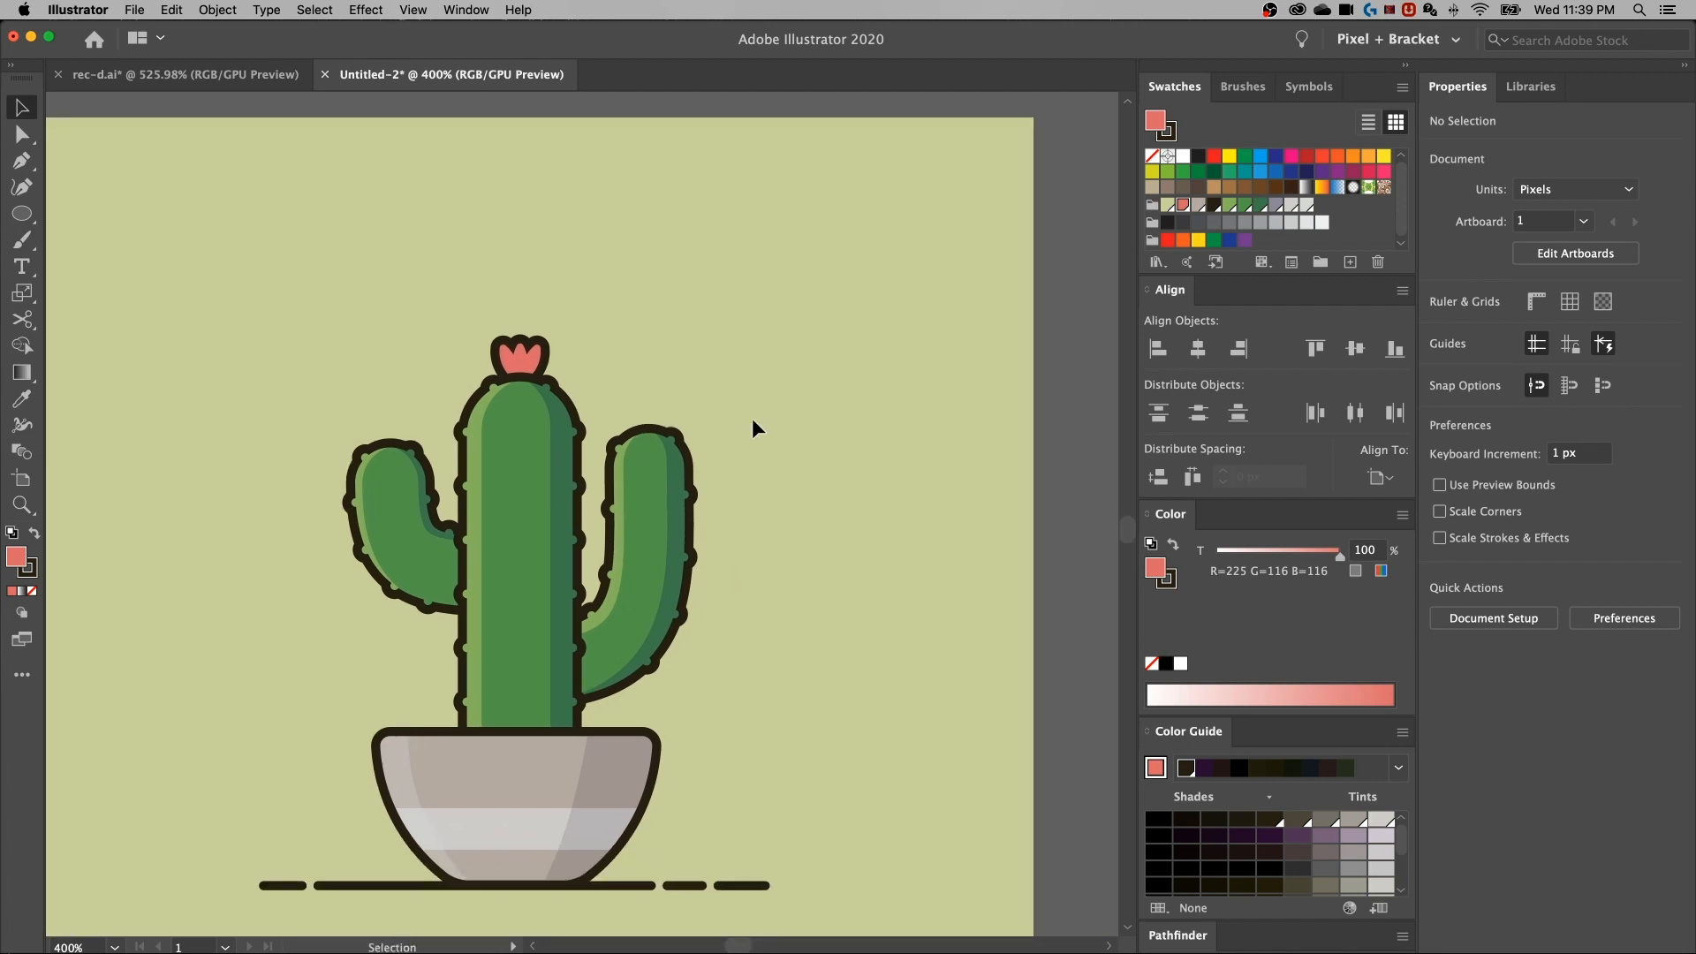
key(super+minus)
drag(677, 491, 786, 442)
key(super+minus)
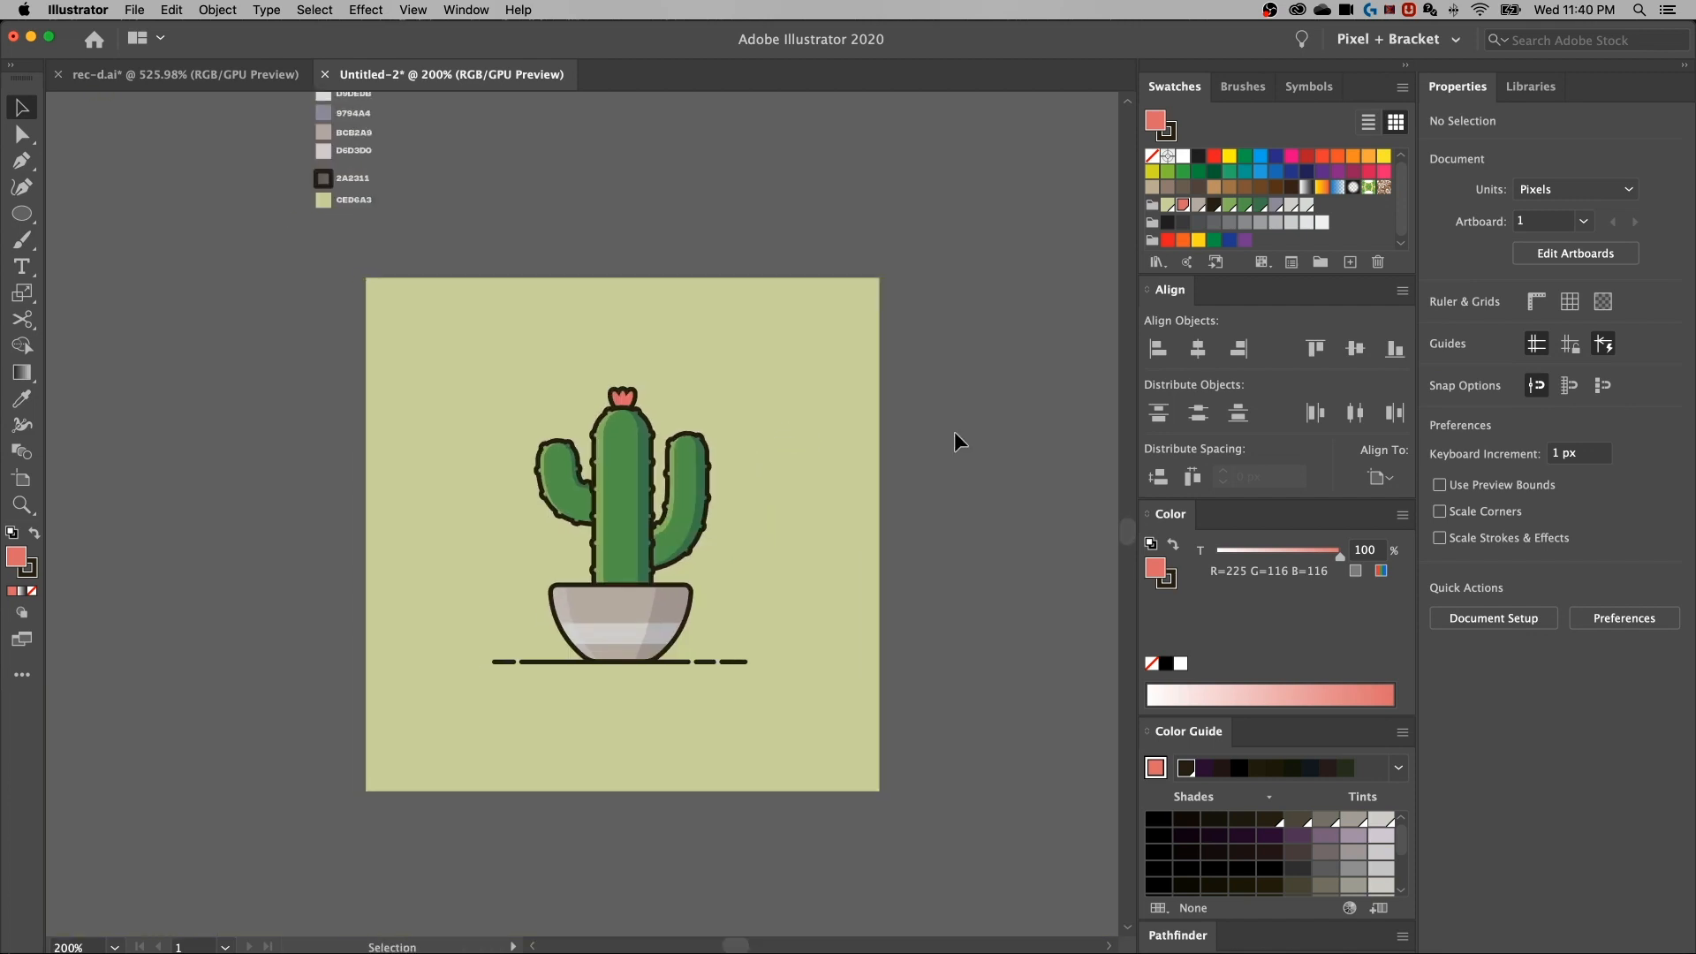